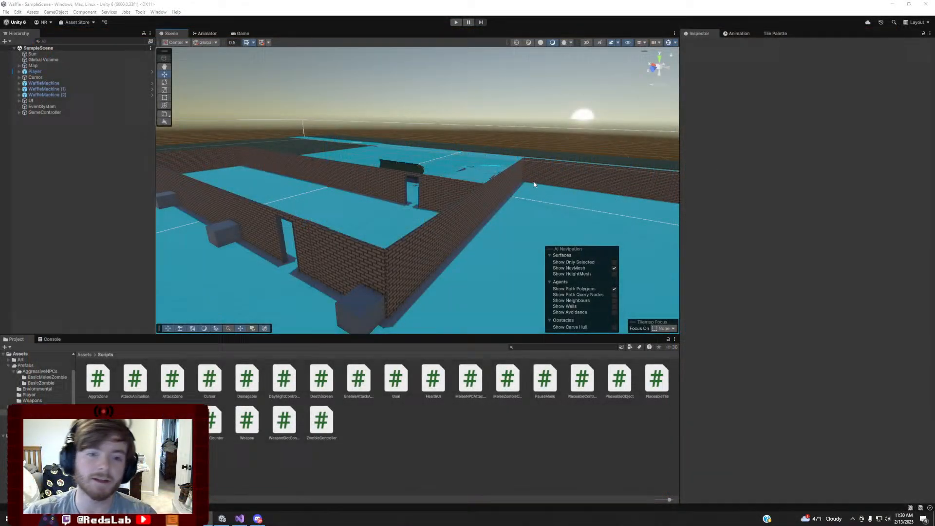
Inspect the NavMesh coverage on the floors around the brick walls, doorways and cube pillars in the scene
right_click_drag(534, 184, 511, 176)
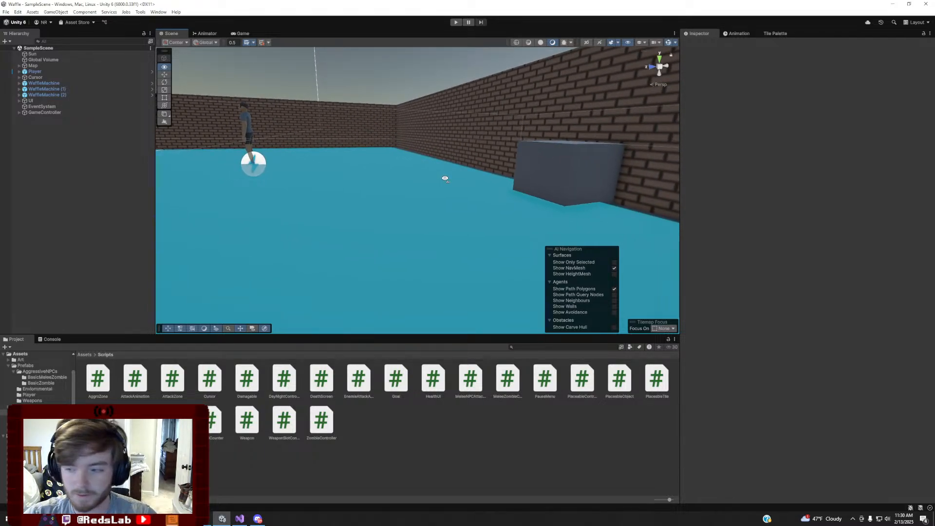
right_click_drag(402, 178, 449, 51)
key("w")
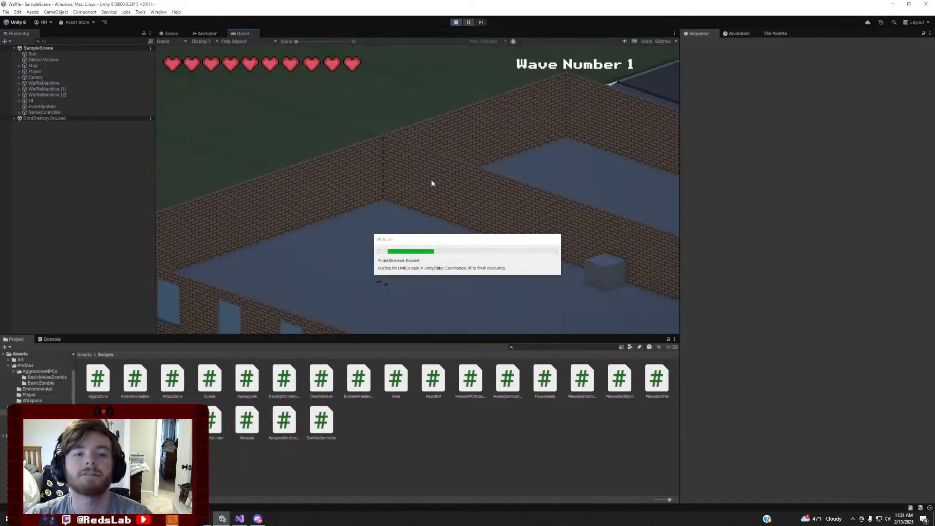
Playtest the level by walking the player along the brick wall past the cubes and tables to the outer corner
key("d")
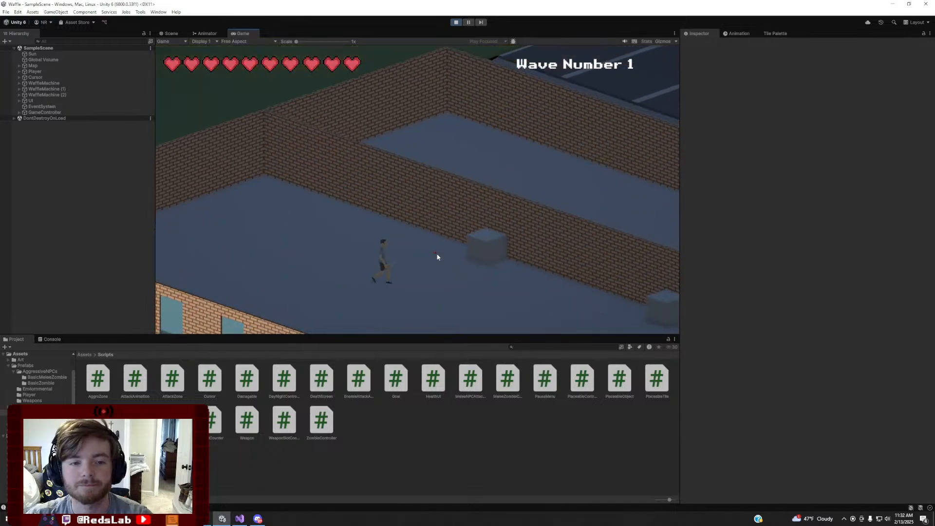
key("d")
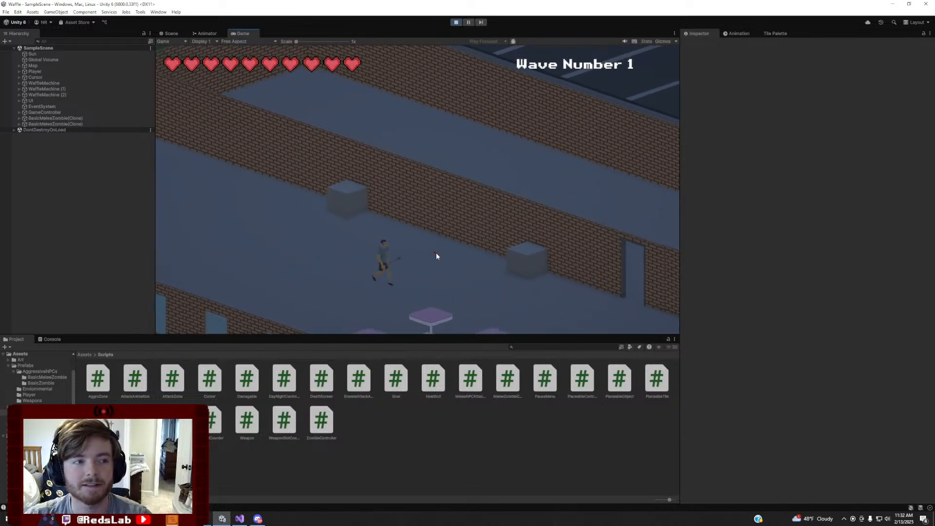
key("d")
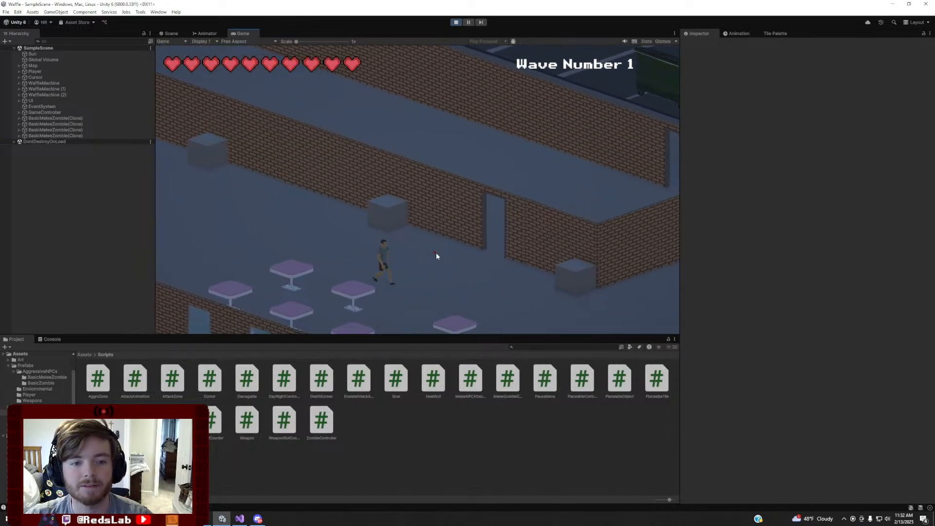
key("d")
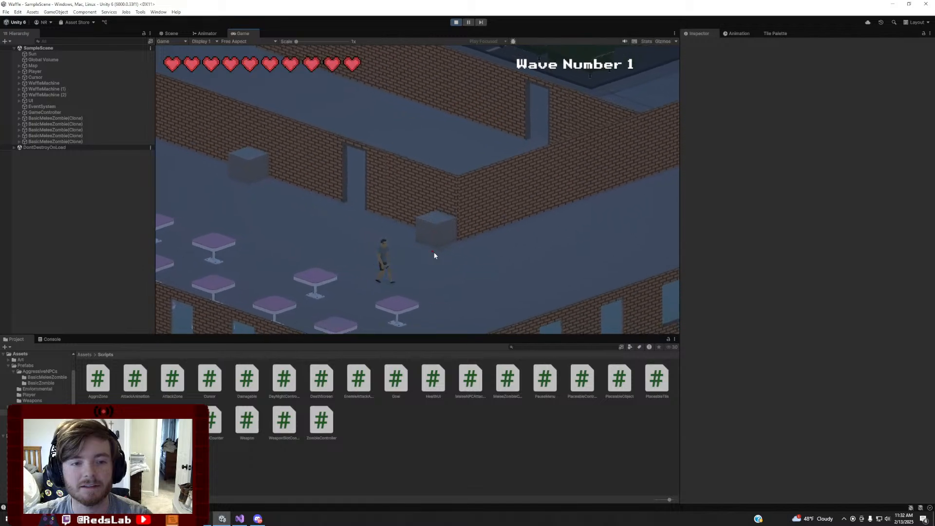
key("w")
key("a")
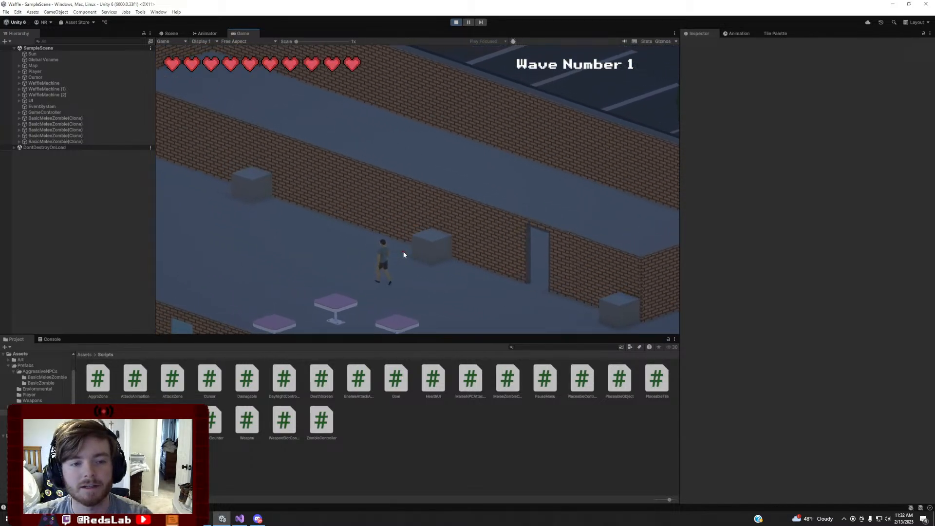
key("d")
key("d")
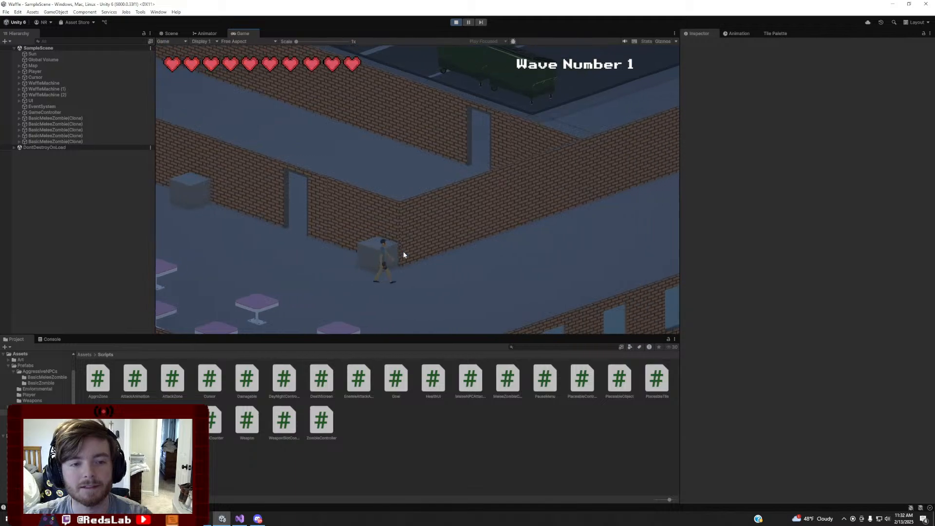
key("s")
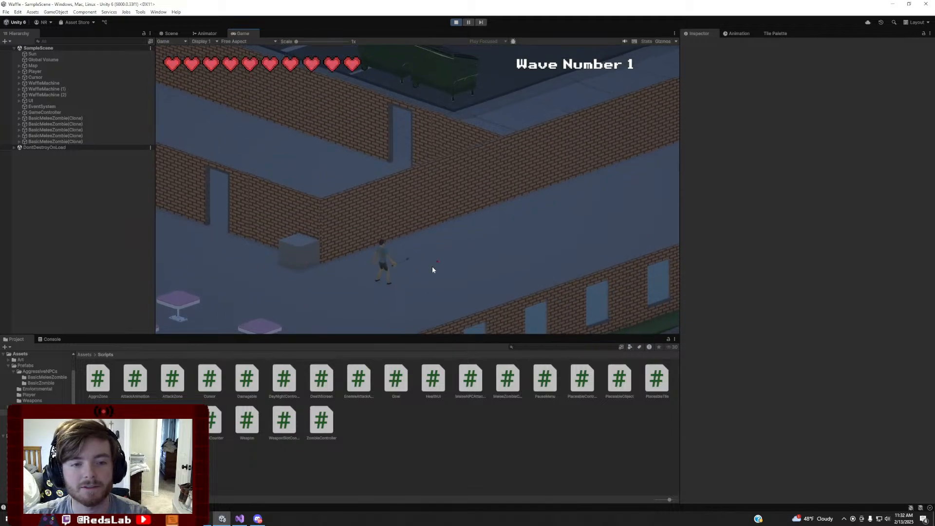
Keep the player moving between the tables and the corner cube until the wave 1 zombies approach
key("a")
key("a")
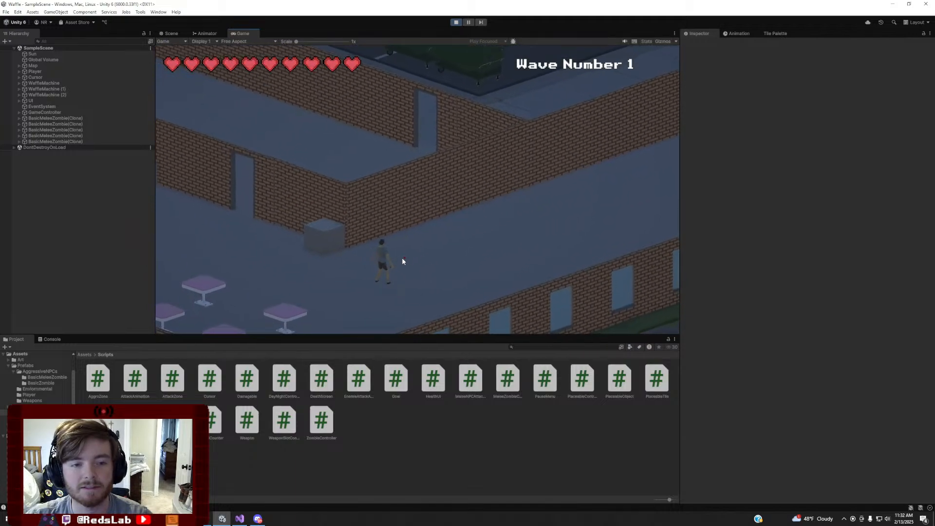
key("s")
key("d")
key("a")
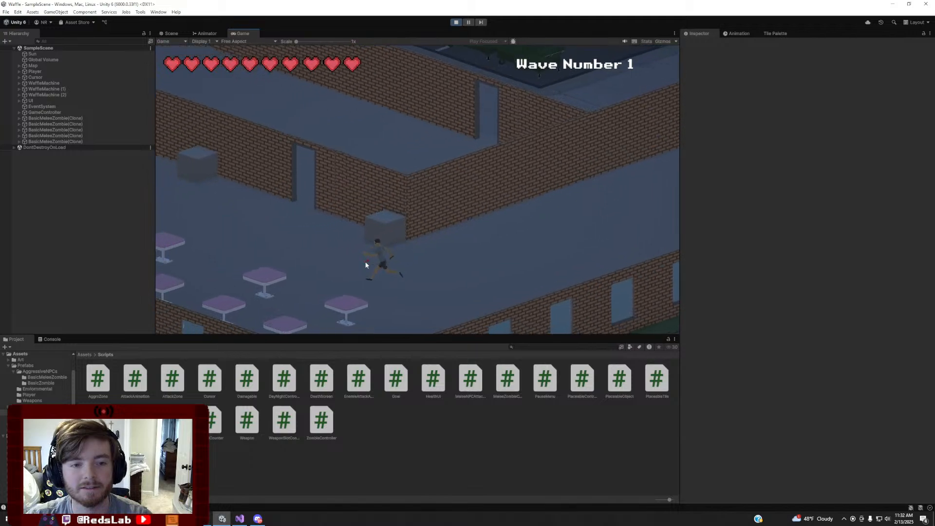
key("d")
key("w")
key("a")
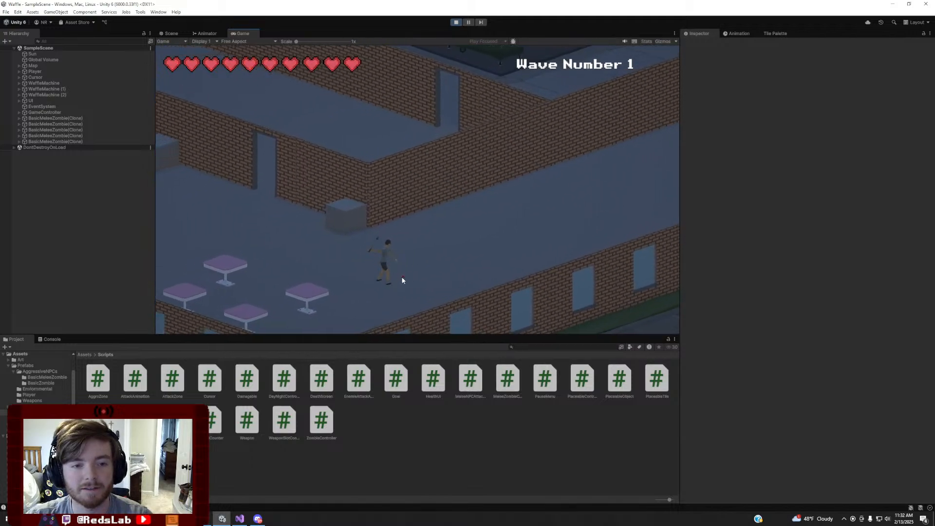
key("a")
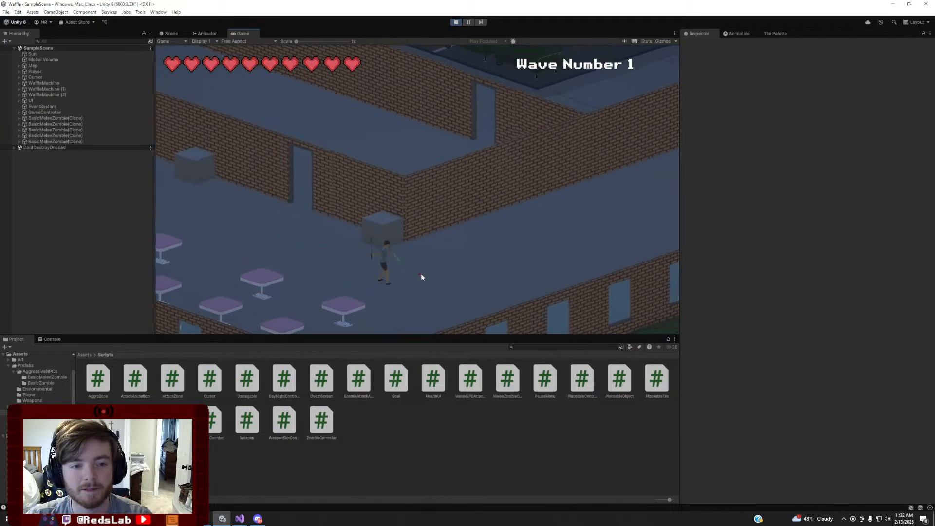
key("a")
key("w")
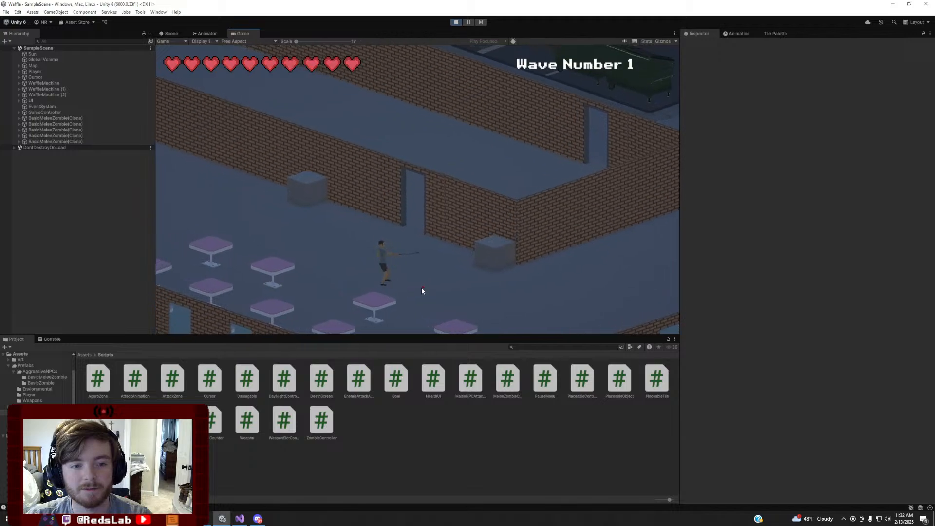
key("a")
key("w")
key("d")
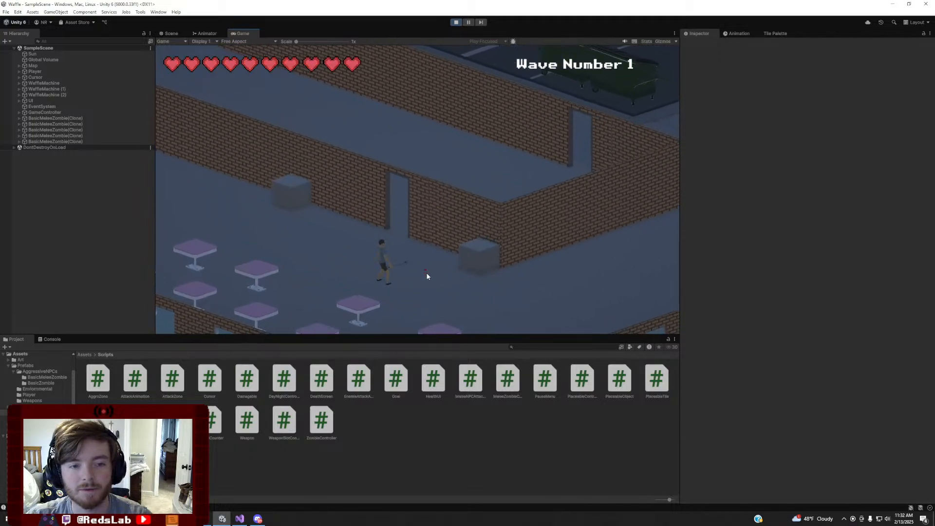
key("d")
key("s")
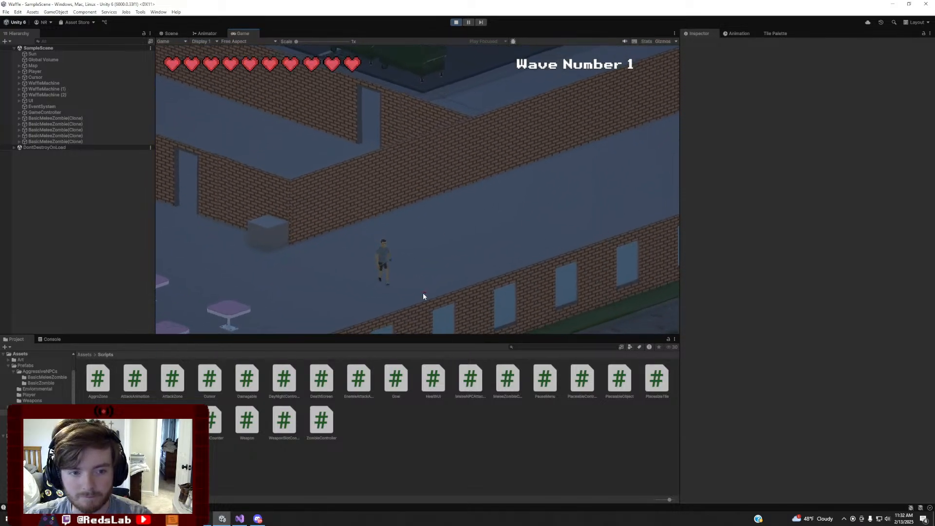
key("a")
key("d")
key("a")
key("w")
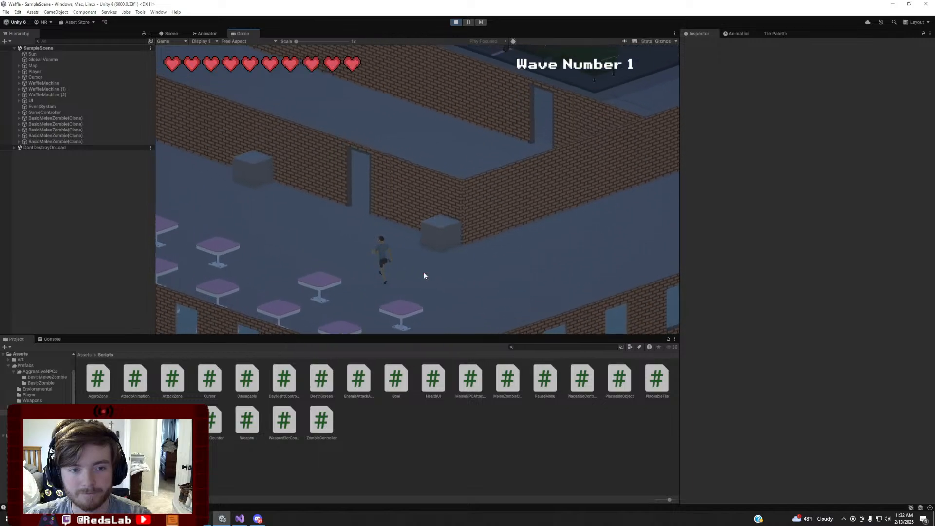
key("w")
key("d")
key("s")
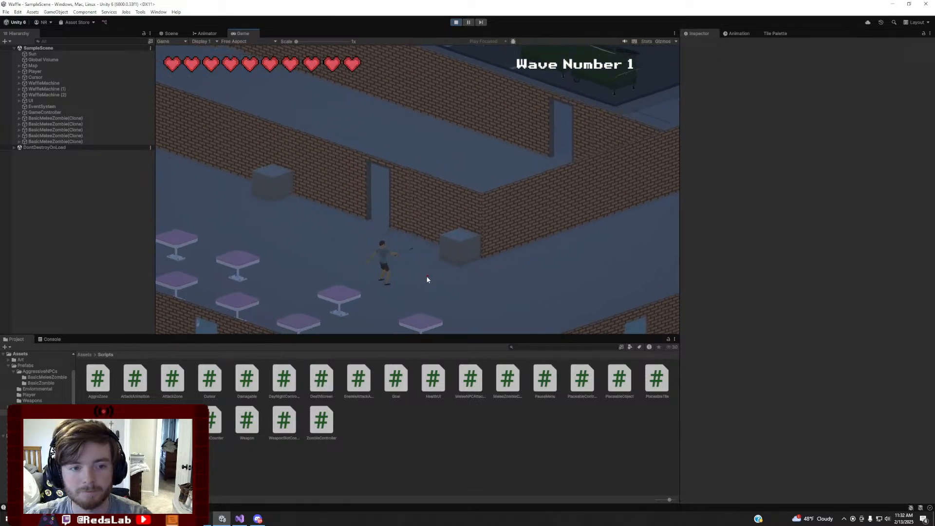
key("d")
key("a")
key("a")
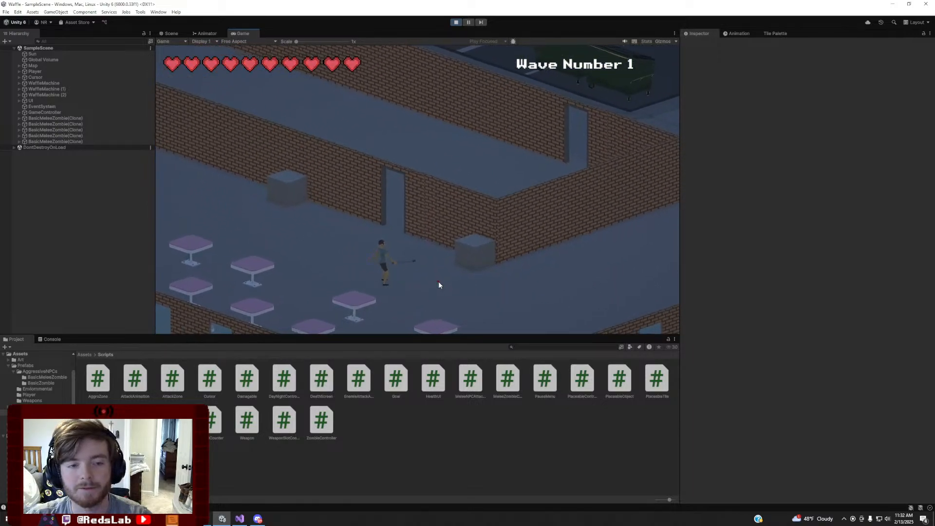
key("d")
key("a")
left_click(439, 284)
key("d")
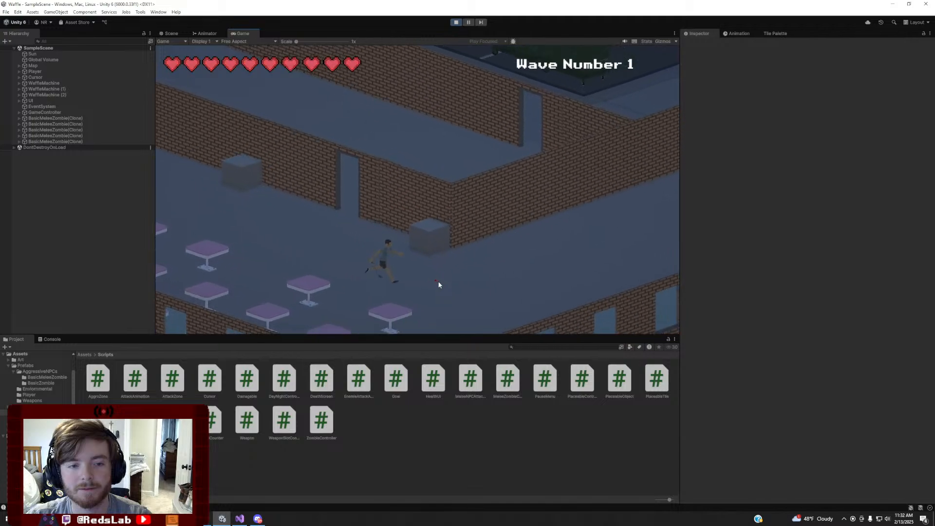
key("a")
key("d")
key("s")
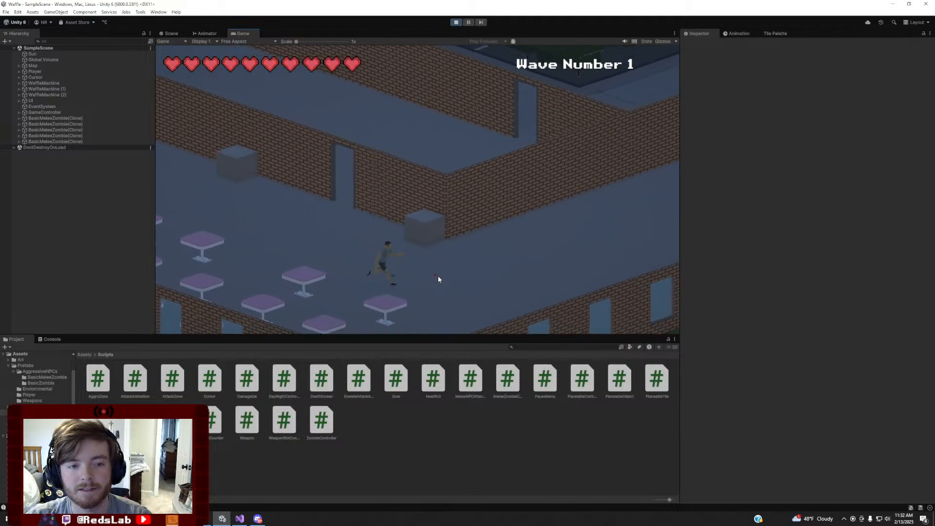
key("w")
key("a")
key("a")
key("w")
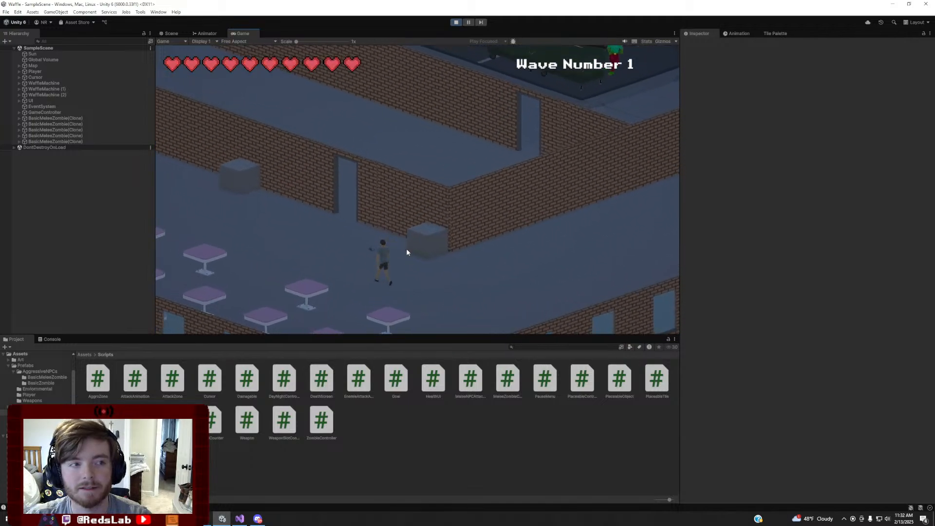
key("d")
key("s")
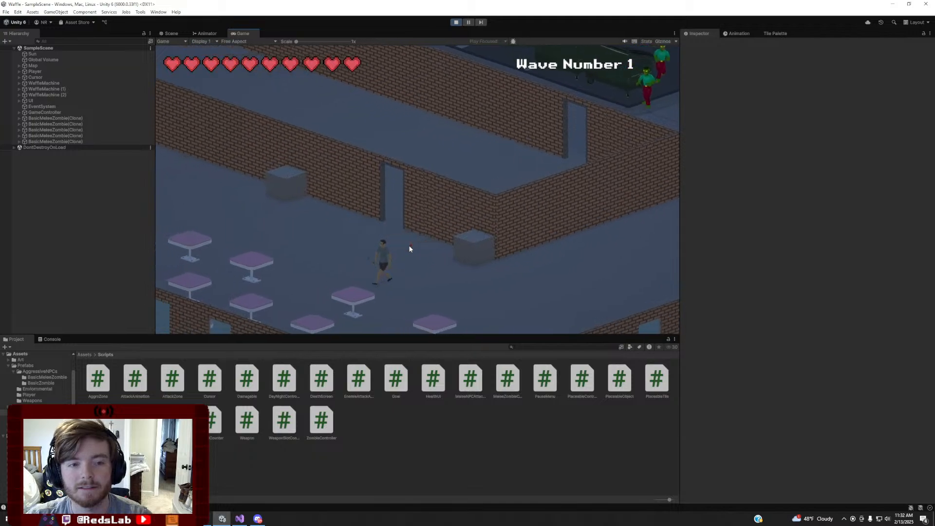
Test zombie pathfinding and melee combat by backing the player along the tables while attacking the first zombies
key("d")
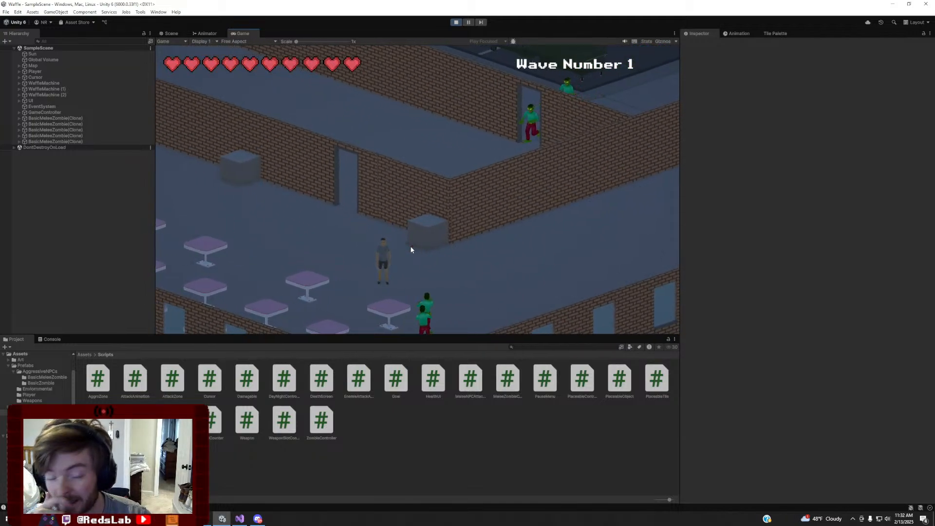
key("a")
key("s")
key("a")
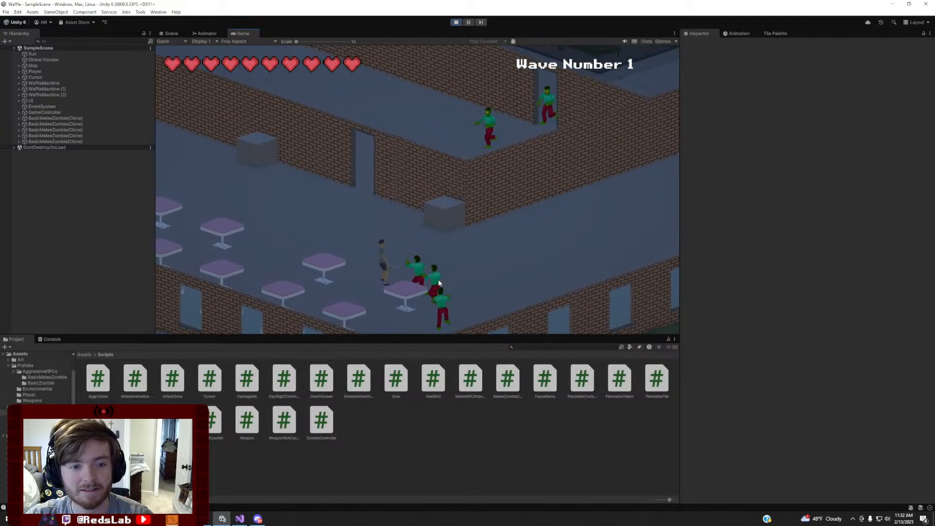
key("w")
key("a")
key("s")
key("d")
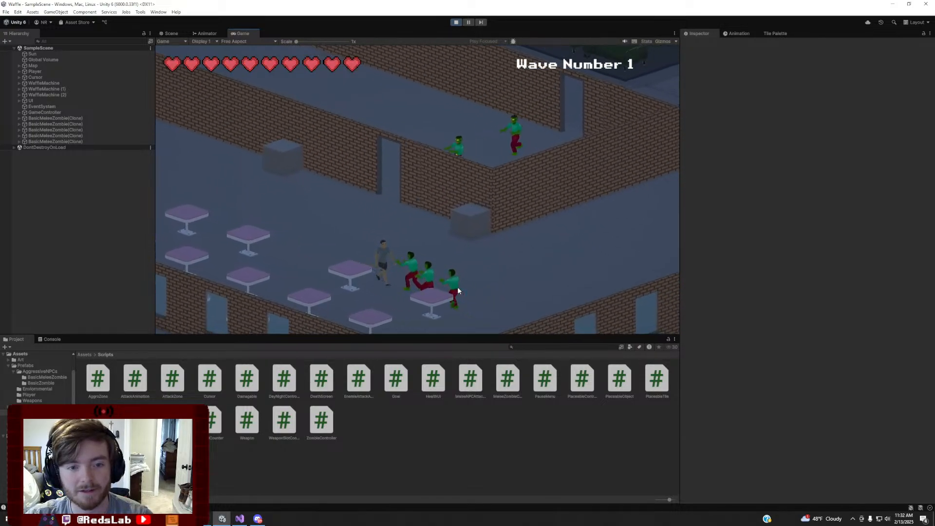
key("a")
key("a")
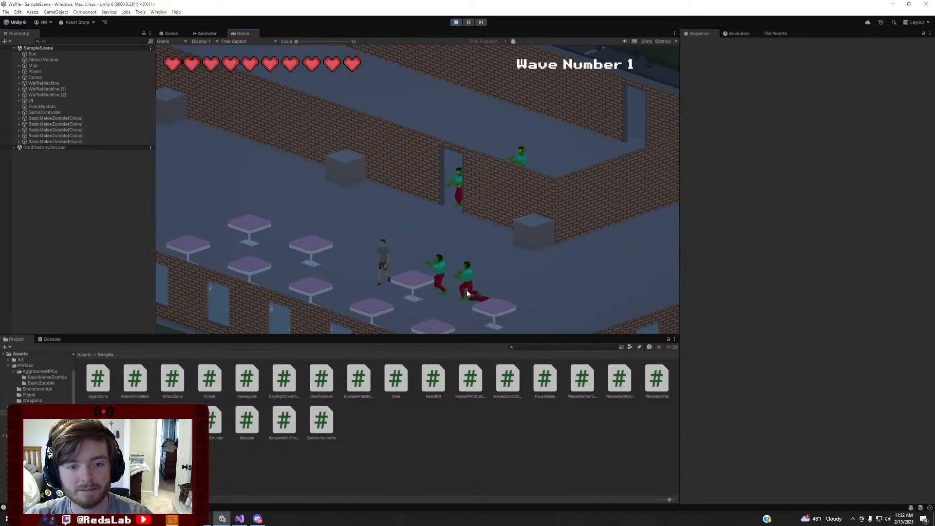
key("d")
key("a")
key("a")
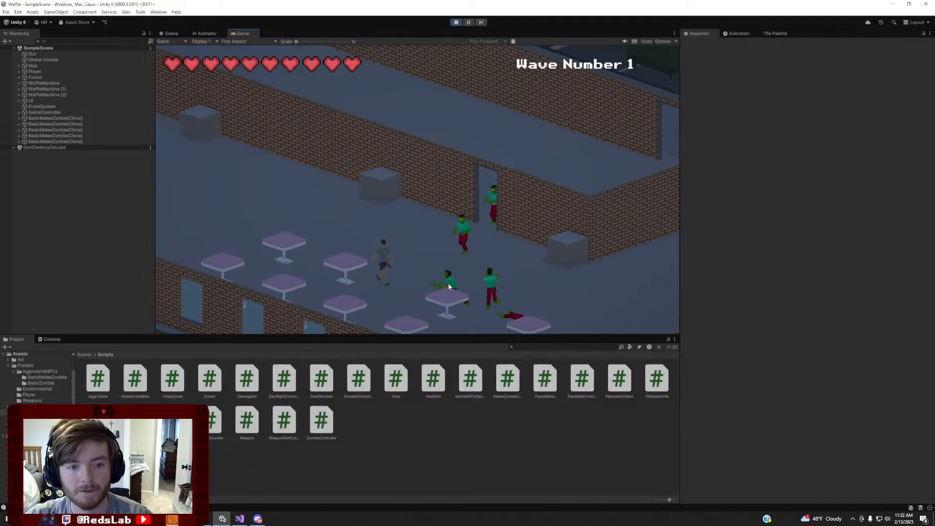
key("d")
key("a")
left_click(448, 283)
key("a")
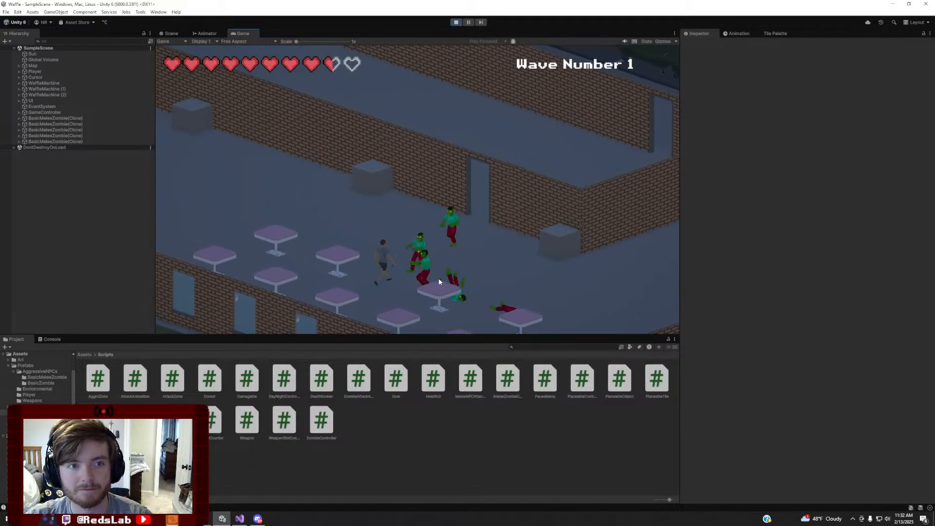
Back the player away from the three remaining zombies around the tables and strike the nearest one
key("d")
key("w")
key("a")
key("a")
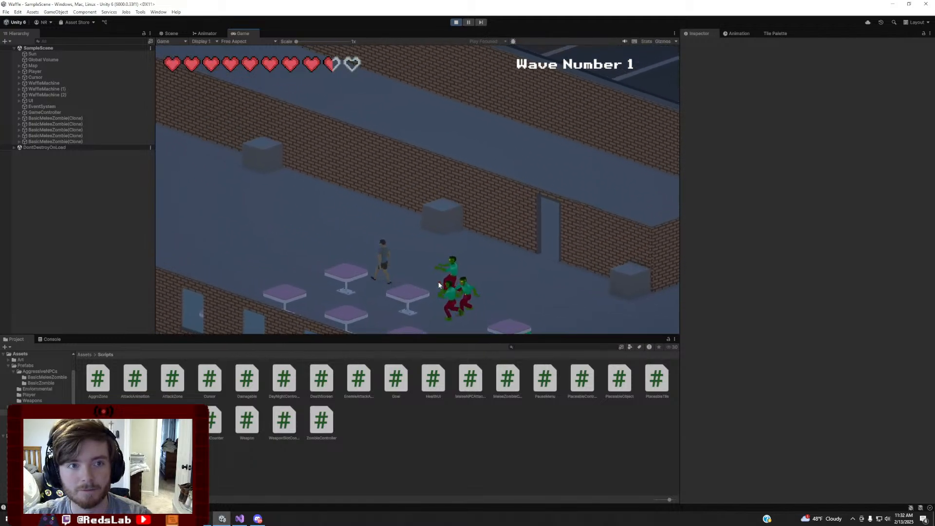
key("a")
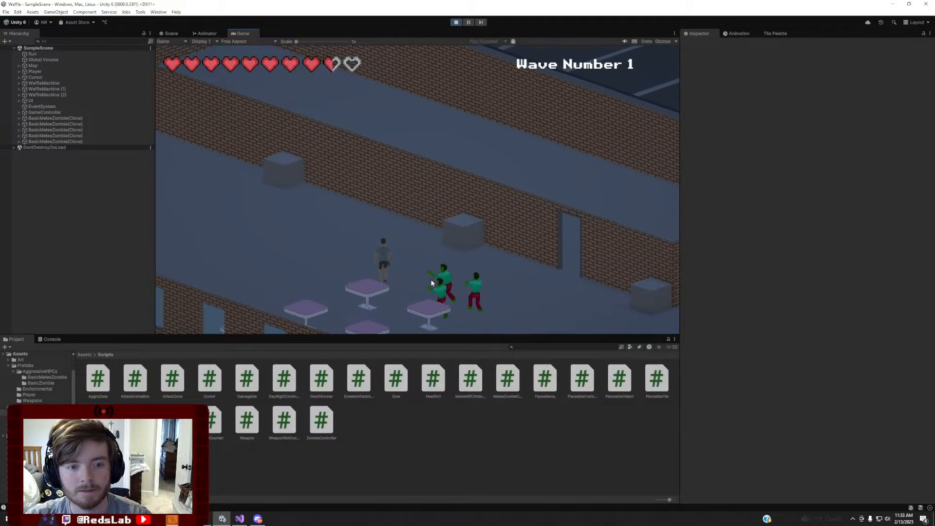
key("a")
key("d")
left_click(441, 281)
key("a")
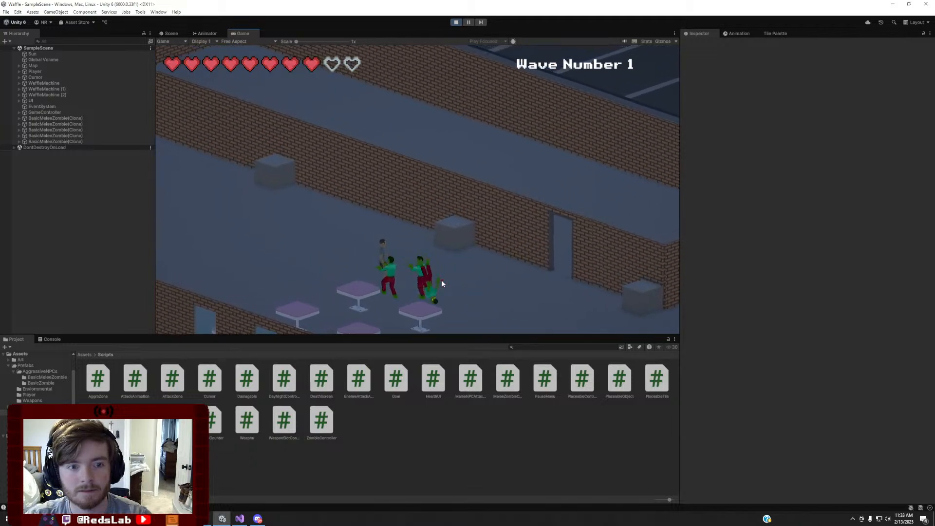
Retreat past the last table onto the open floor to test how the two remaining zombies chase and attack
key("a")
key("a")
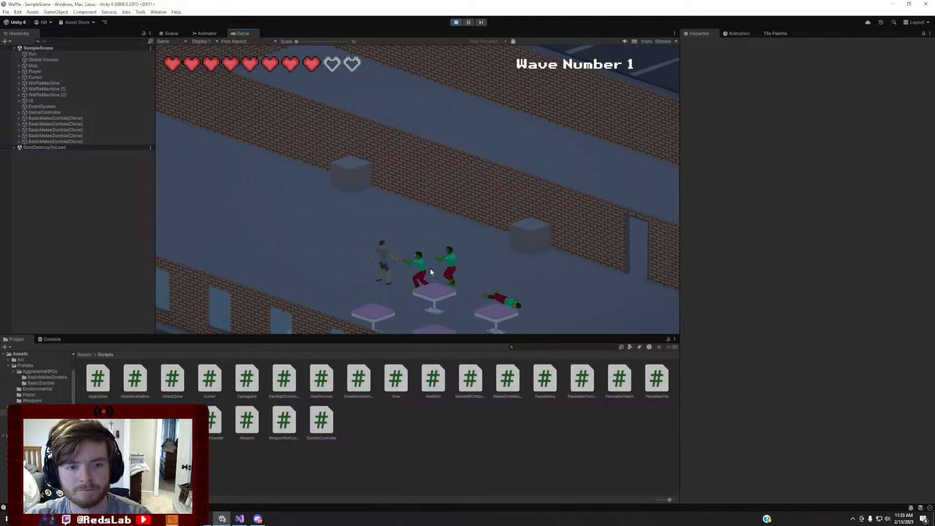
key("a")
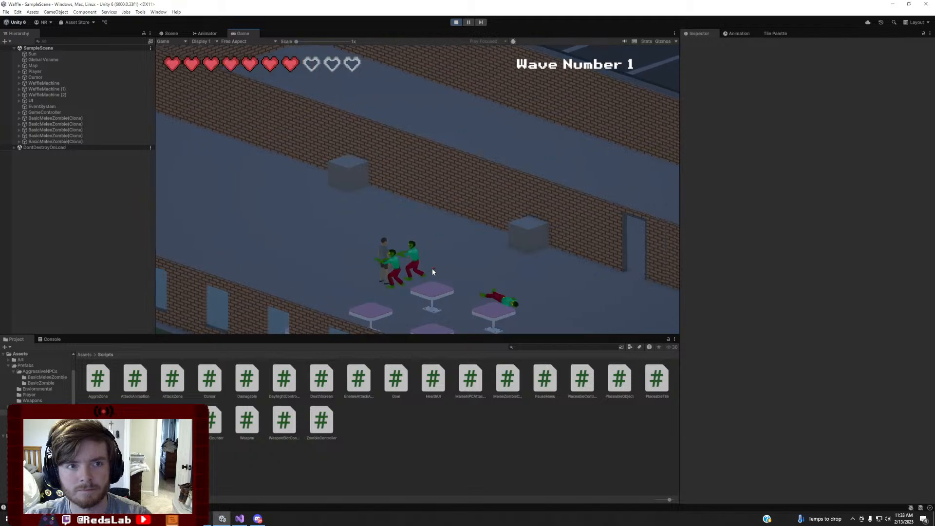
key("a")
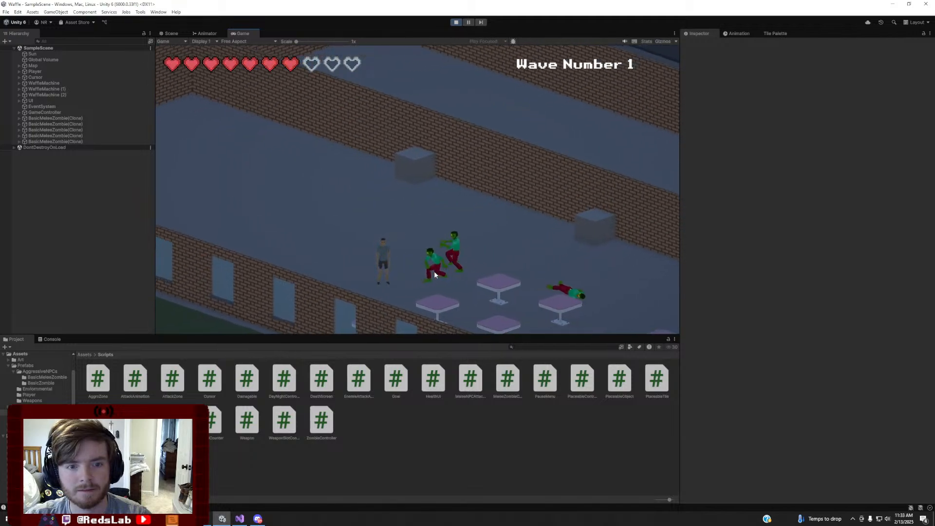
key("a")
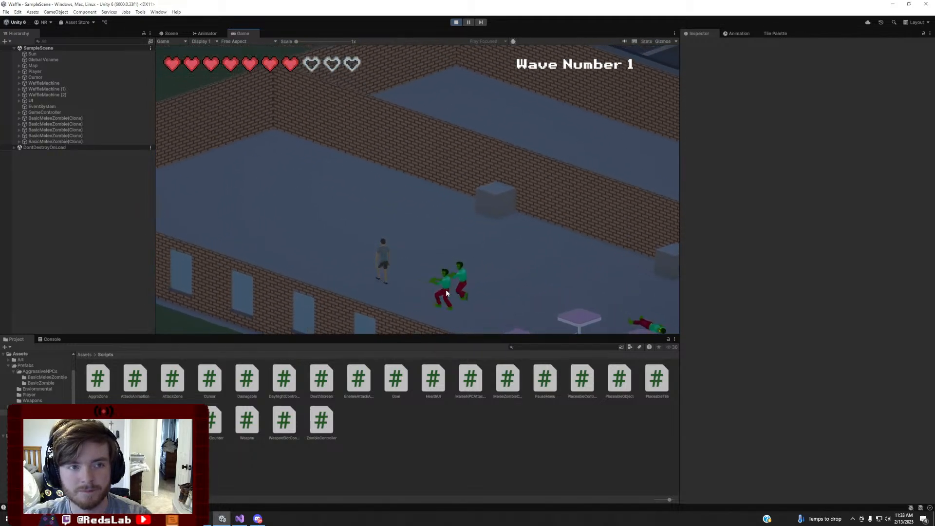
key("a")
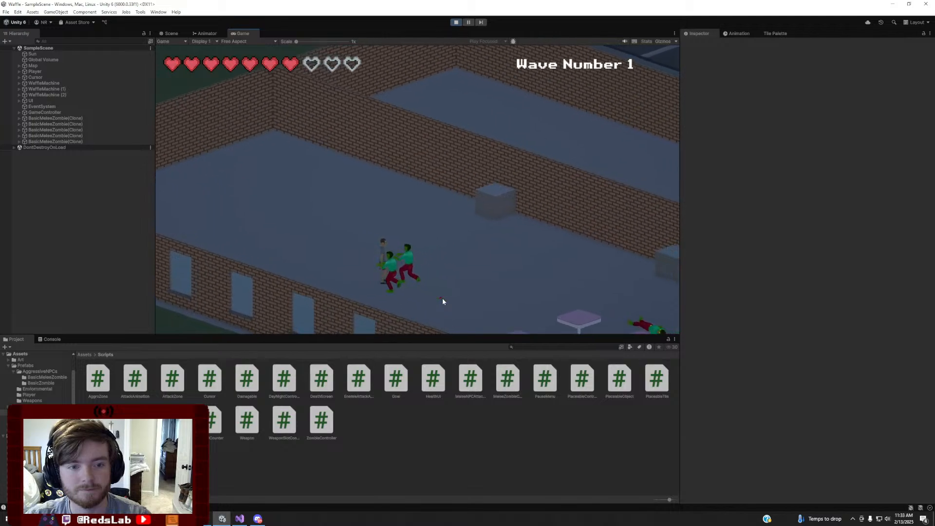
Run the player past both zombies back to the tables and attack one of them there
key("d")
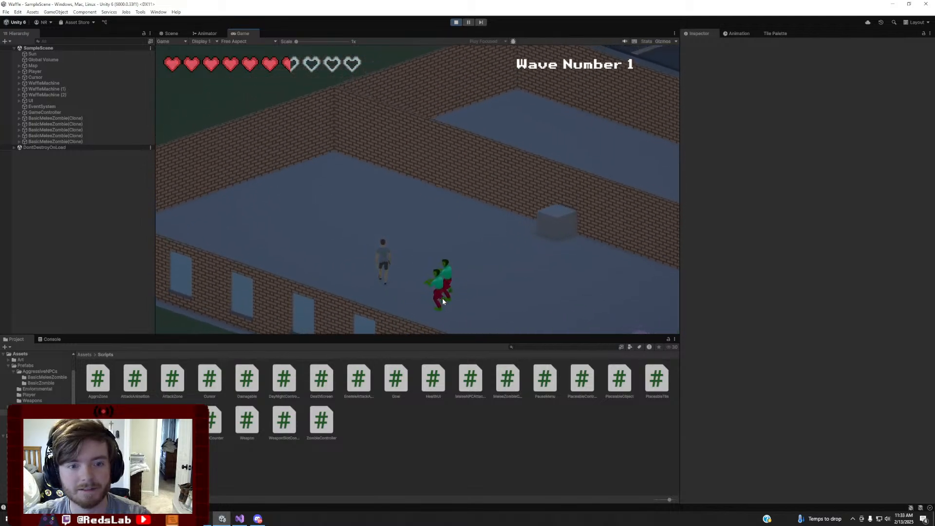
key("d")
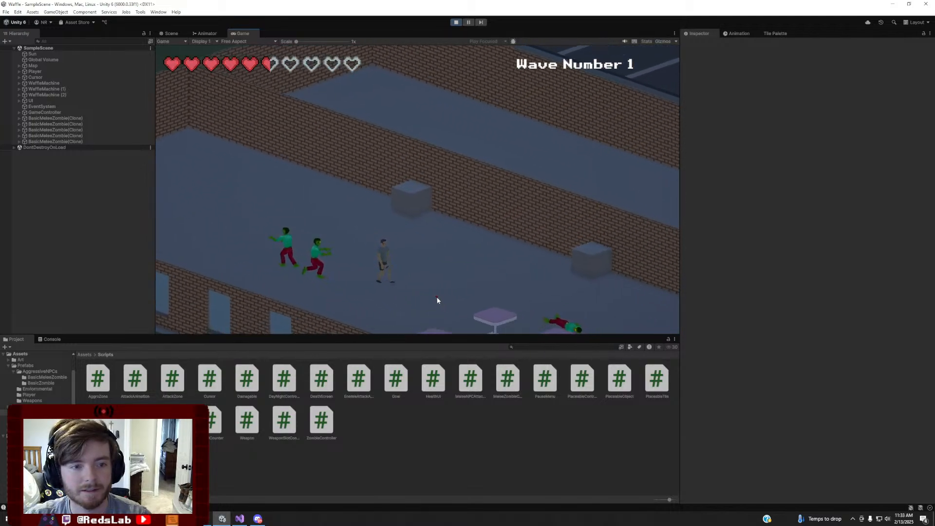
key("s")
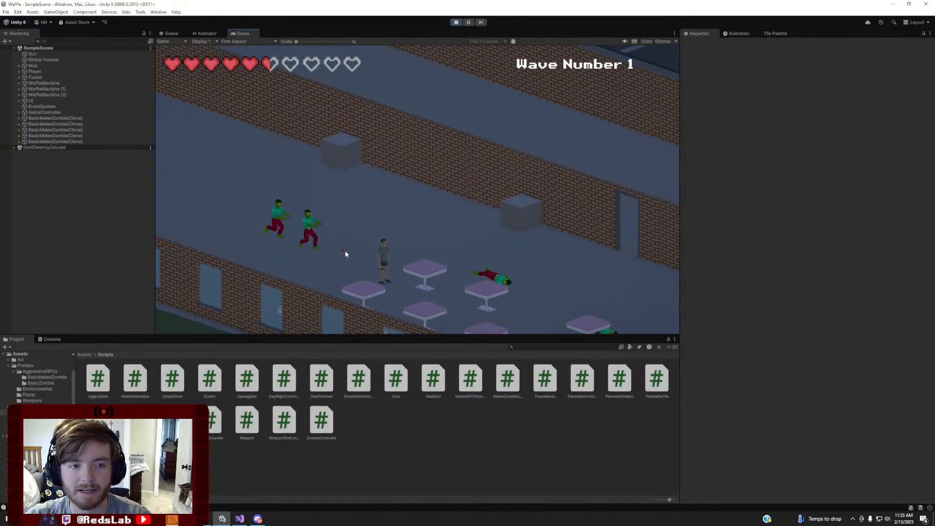
key("a")
key("d")
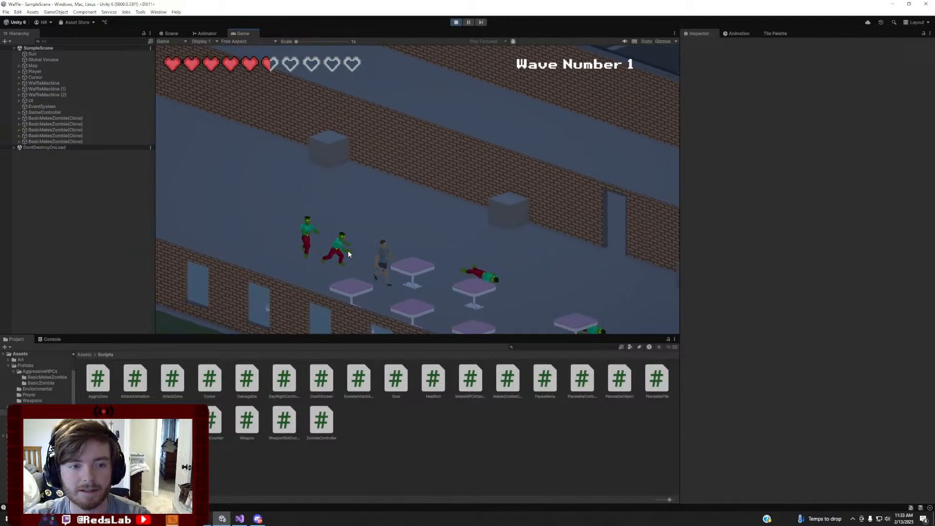
key("a")
key("d")
key("s")
key("a")
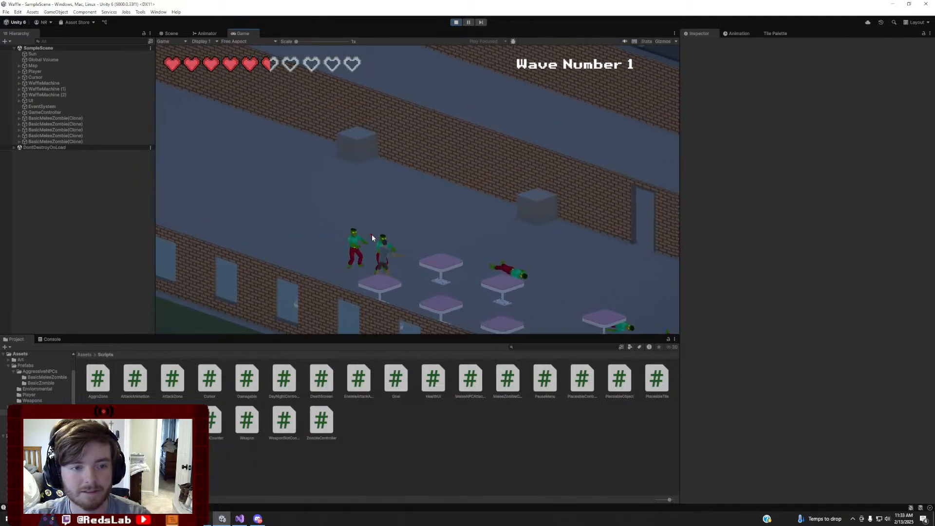
left_click(373, 234)
key("d")
key("a")
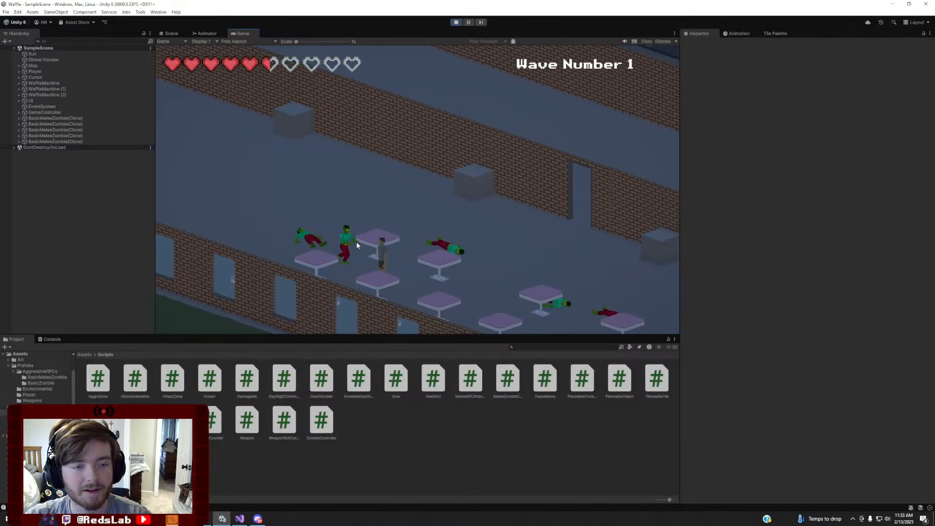
Weave the player between the tables to test how the last zombie paths around them
key("d")
key("a")
key("d")
key("s")
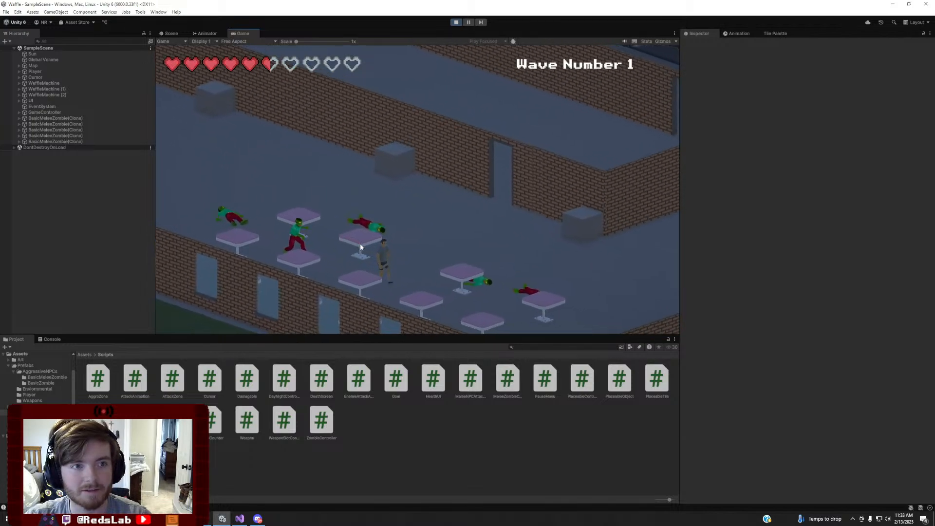
key("a")
key("d")
key("d")
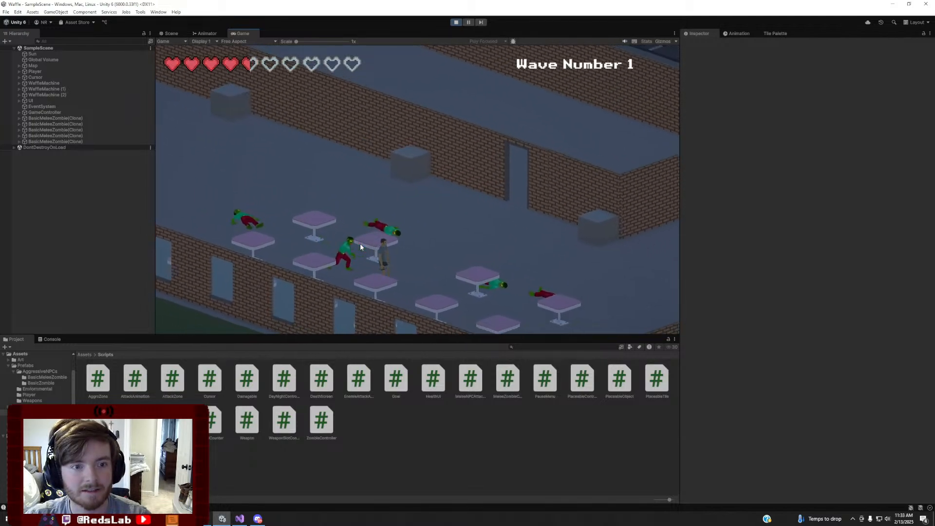
key("s")
key("d")
key("a")
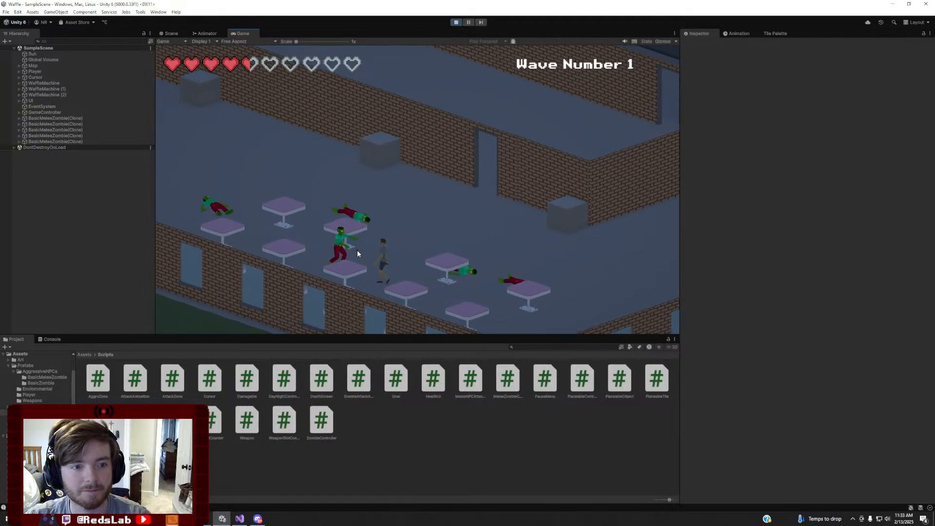
Lead the last zombie out of the tables and past the corner cube onto the open floor
key("w")
key("d")
key("d")
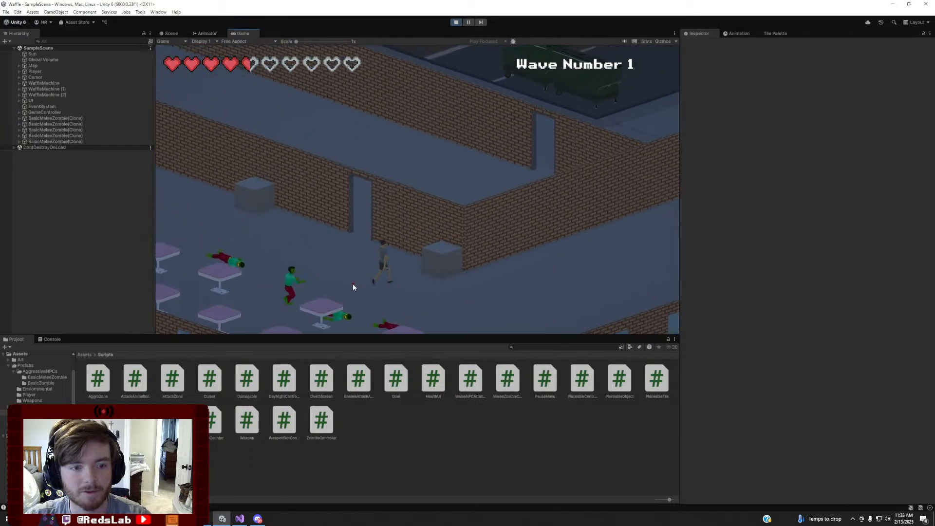
key("d")
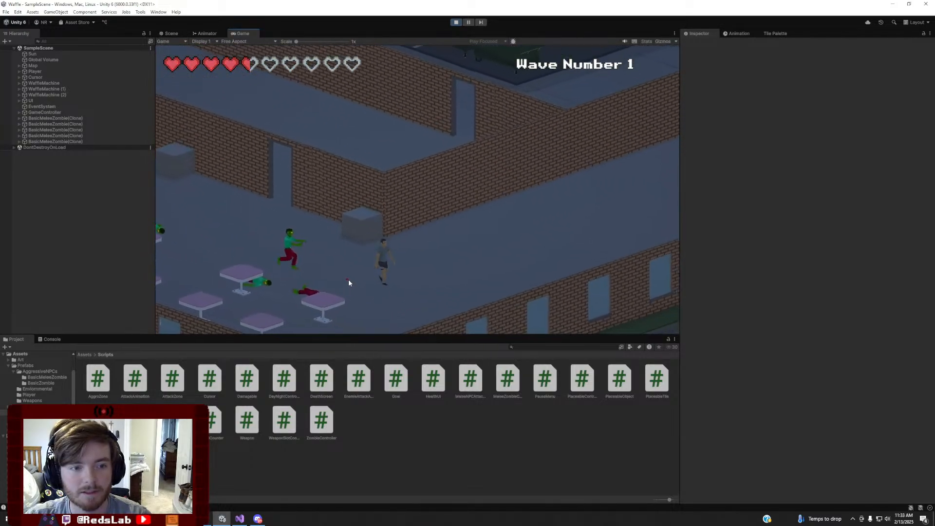
key("d")
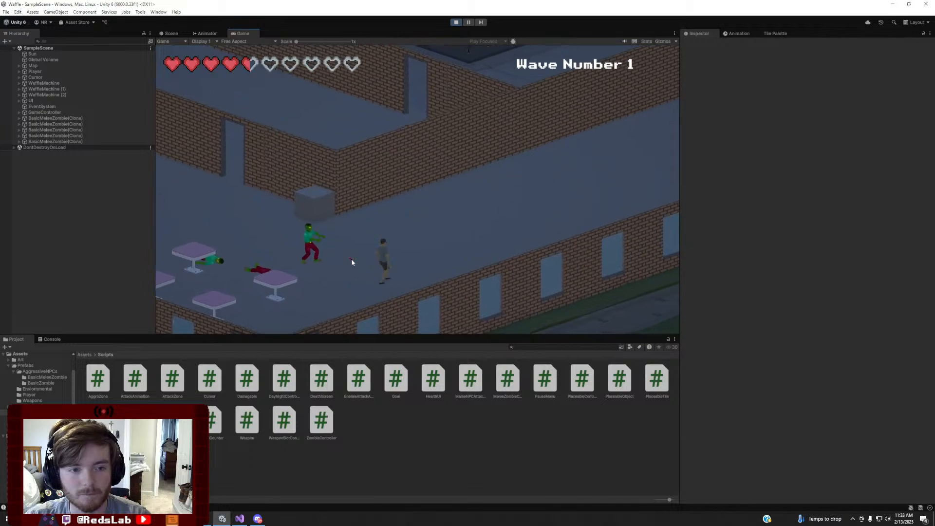
key("a")
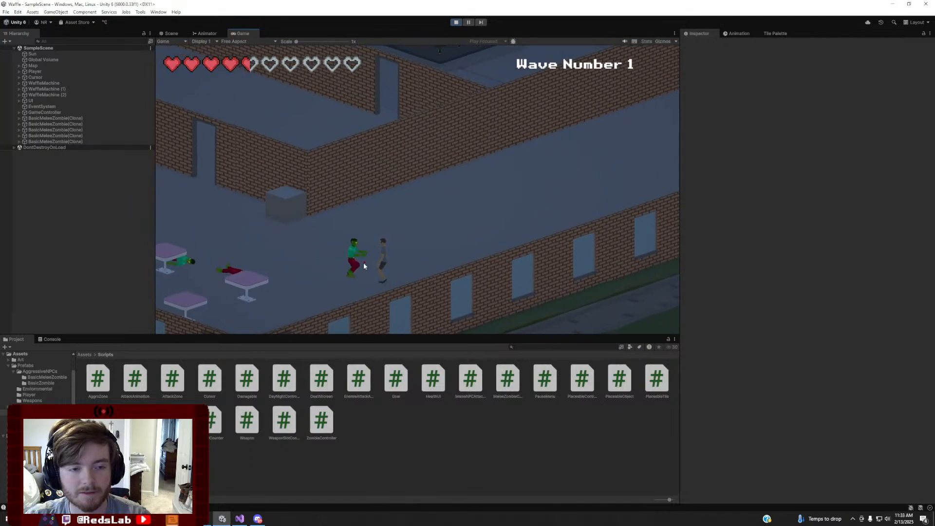
key("a")
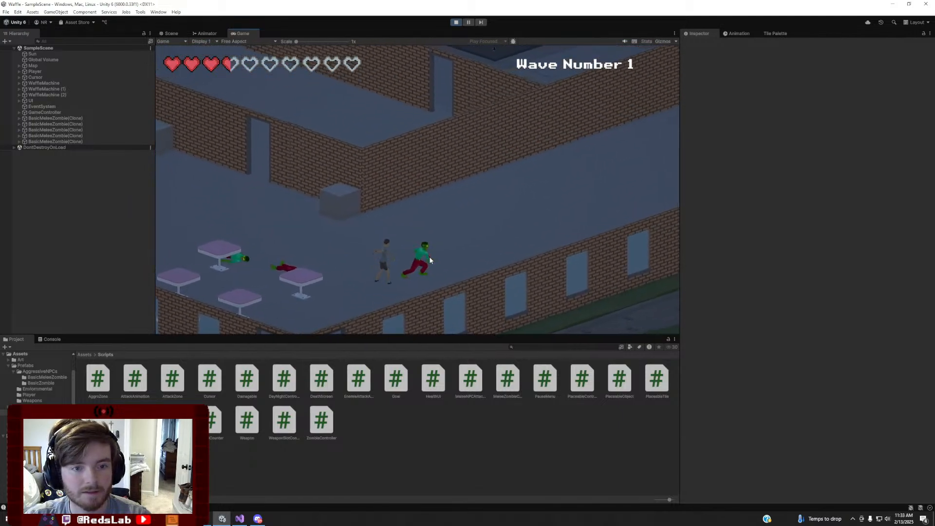
Attack the last wave 1 zombie beside the corner cube and head back toward the doorway
key("d")
key("a")
left_click(429, 259)
key("w")
key("a")
key("w")
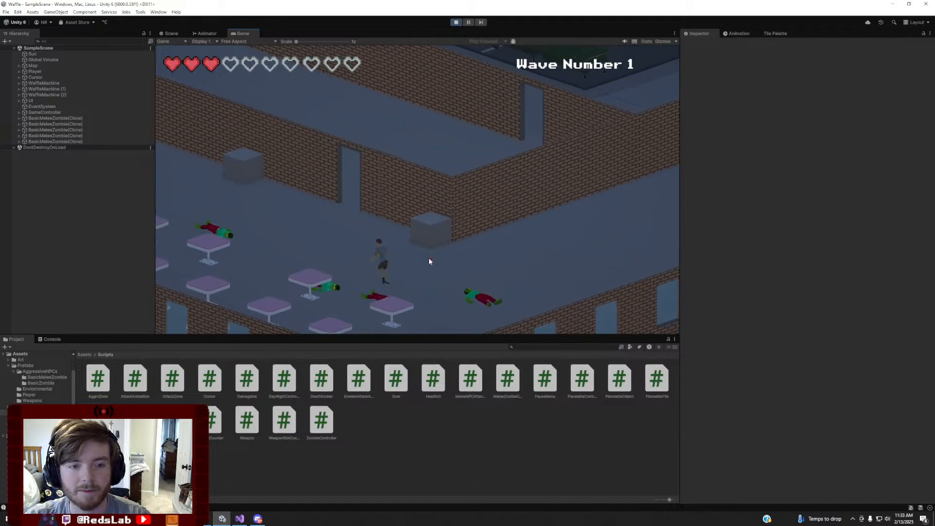
Walk the player back and forth between the tables and the brick wall until wave 2 starts
key("d")
key("d")
key("s")
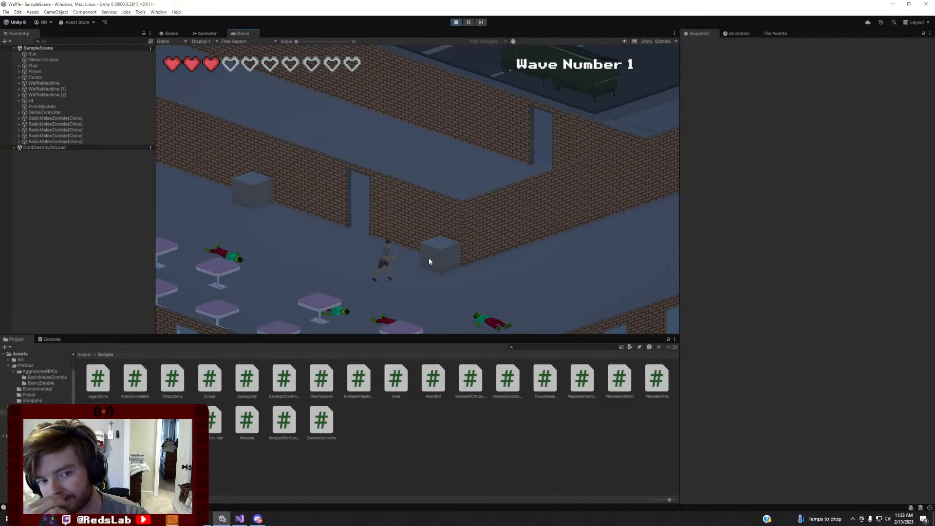
key("d")
key("w")
key("a")
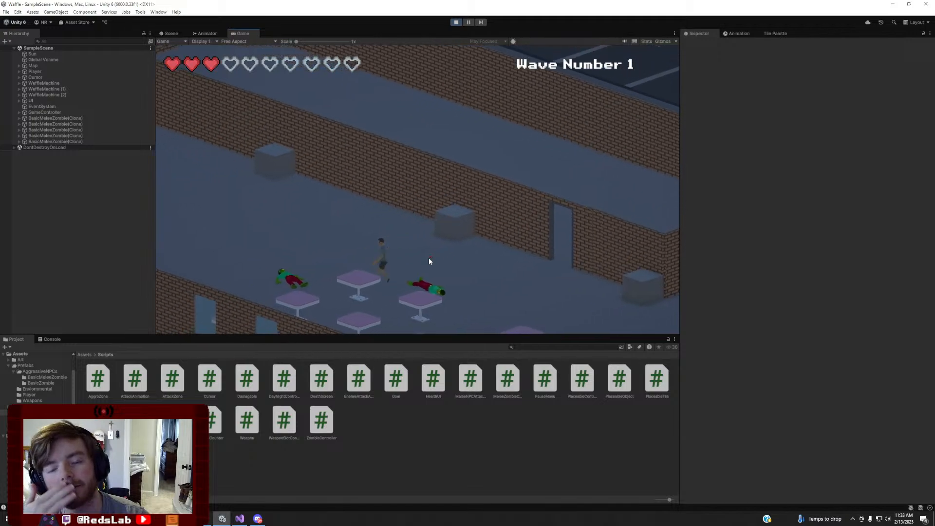
key("d")
key("s")
key("s")
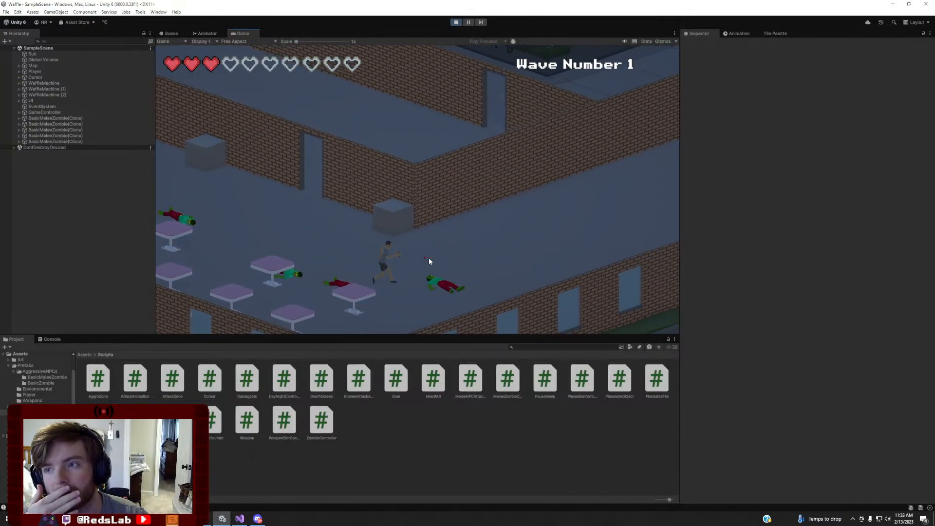
key("a")
key("w")
key("a")
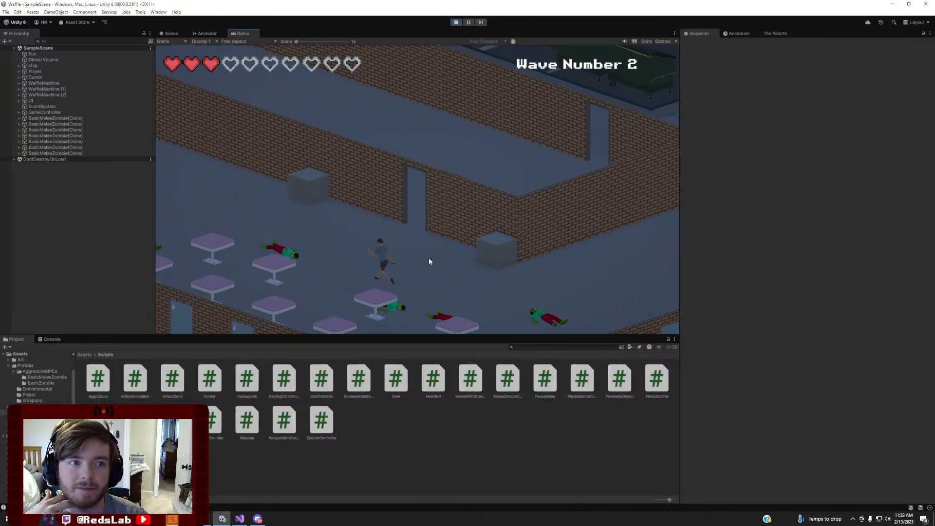
Run the player along the brick wall, down to the windowed outer wall, and up into the inner doorway
key("d")
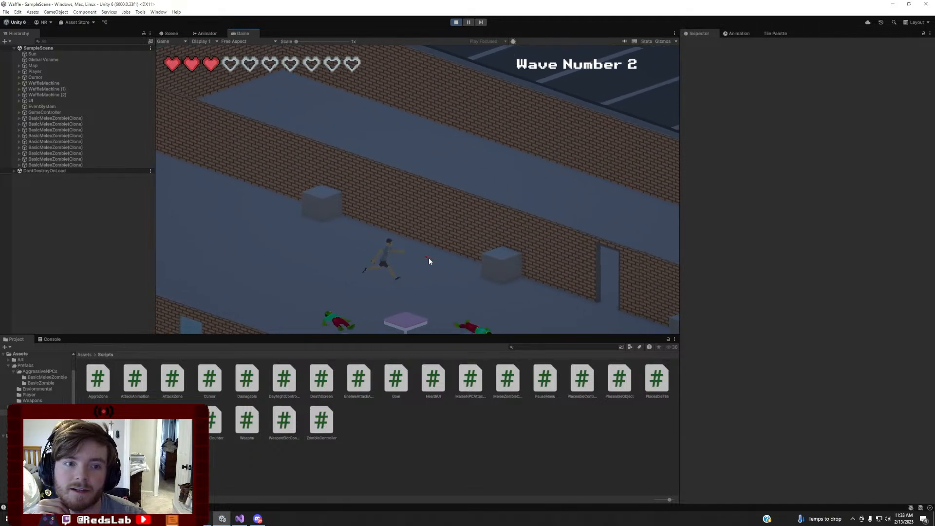
key("s")
key("s")
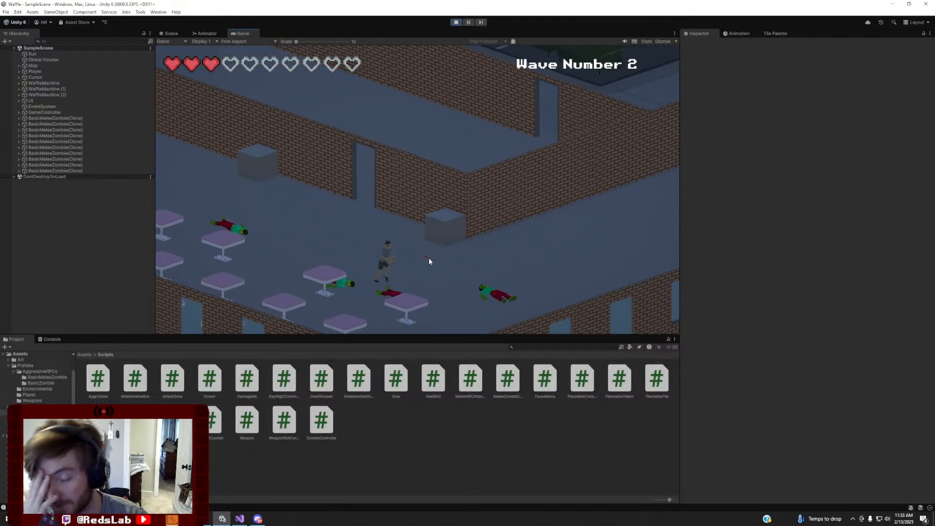
key("w")
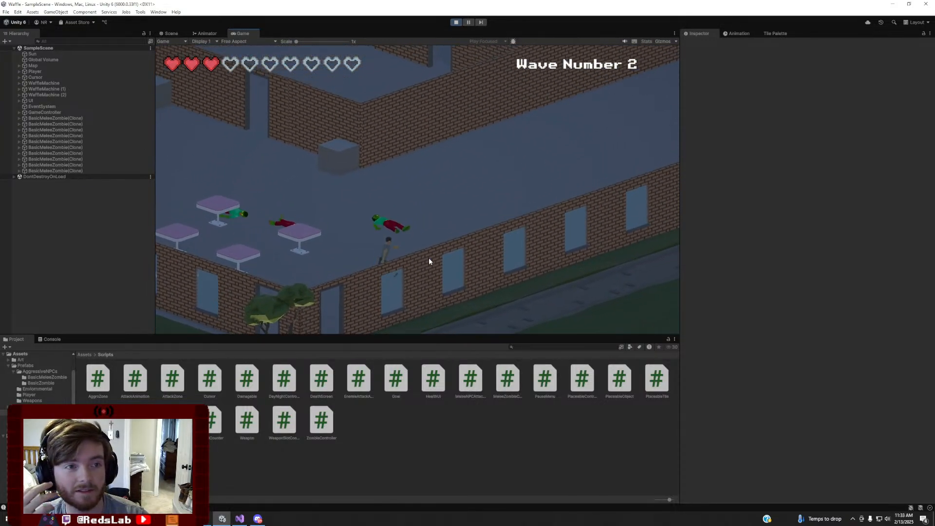
key("w")
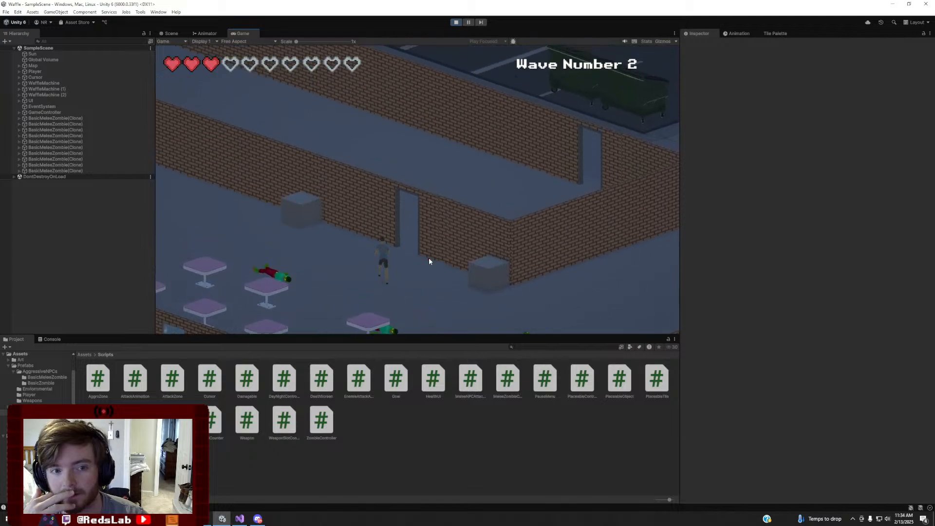
key("w")
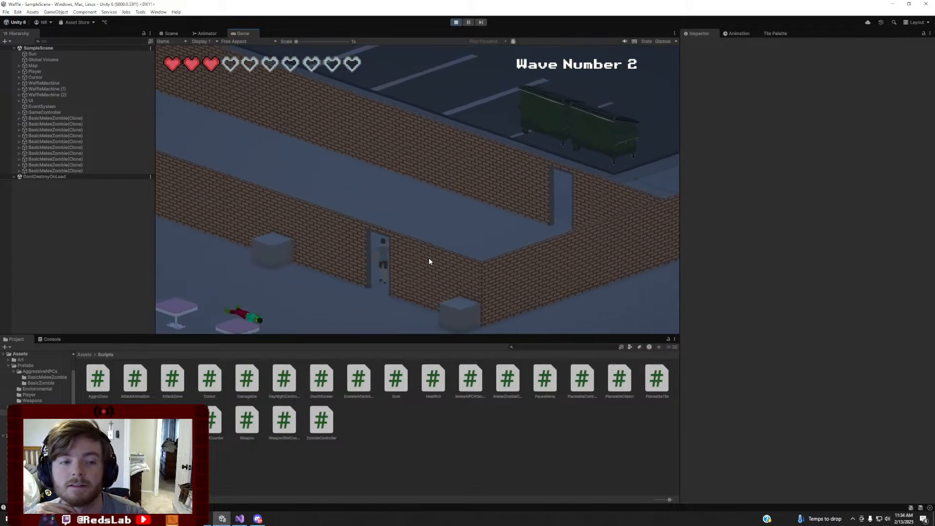
Walk the player out of the inner doorway and past the tables toward the outer wall's corner doors
key("s")
key("a")
key("s")
key("s")
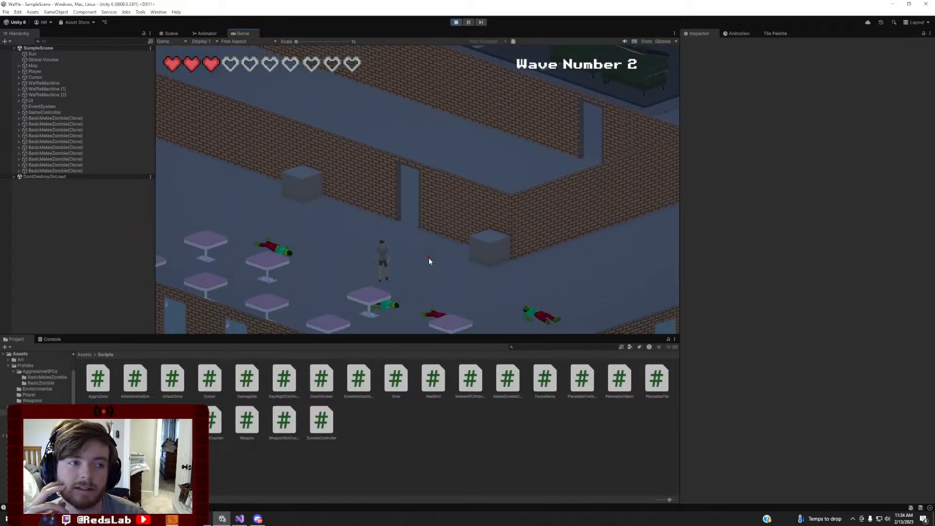
key("d")
key("a")
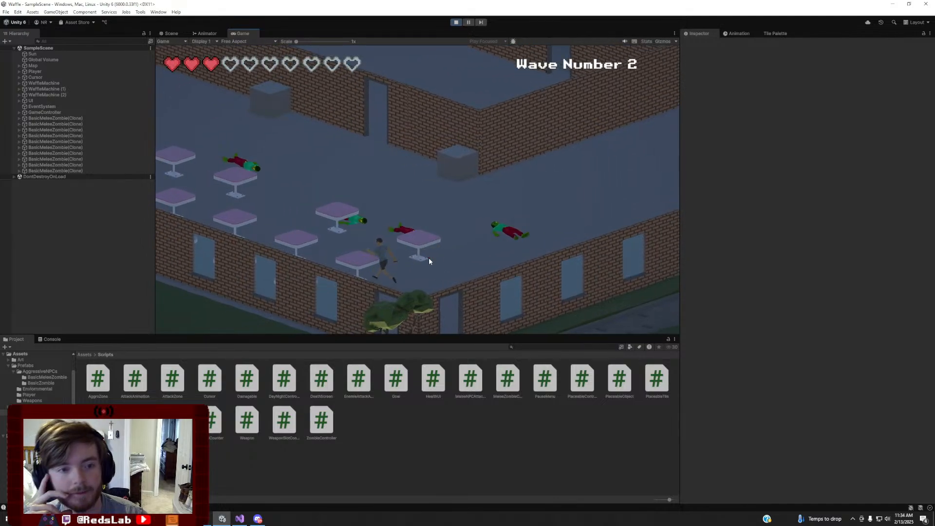
Pace the player between the tables and the inner brick wall while waiting for wave 2 zombies to arrive
key("w")
key("a")
key("w")
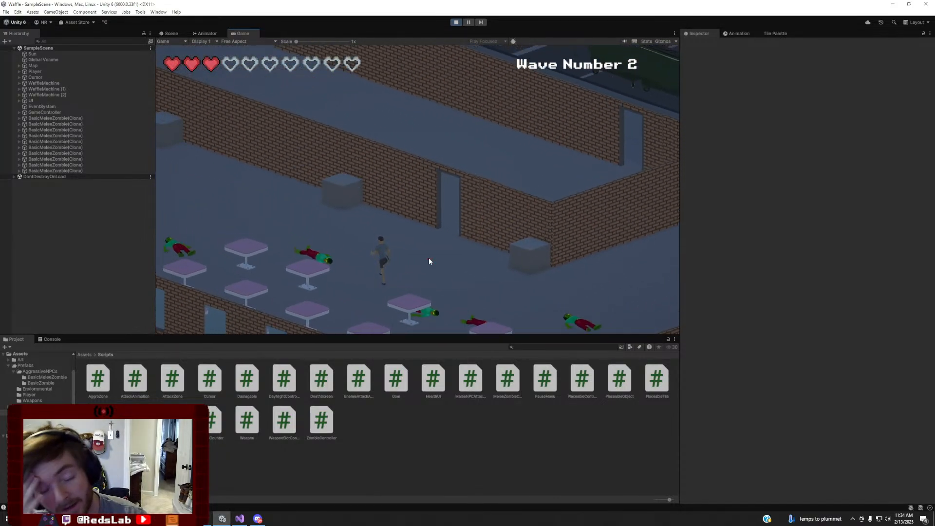
key("s")
key("d")
key("s")
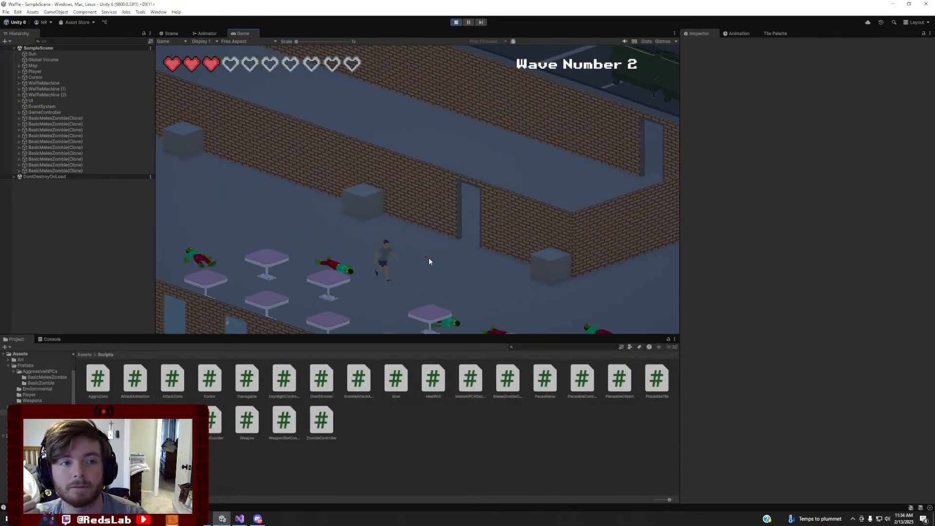
key("w")
key("a")
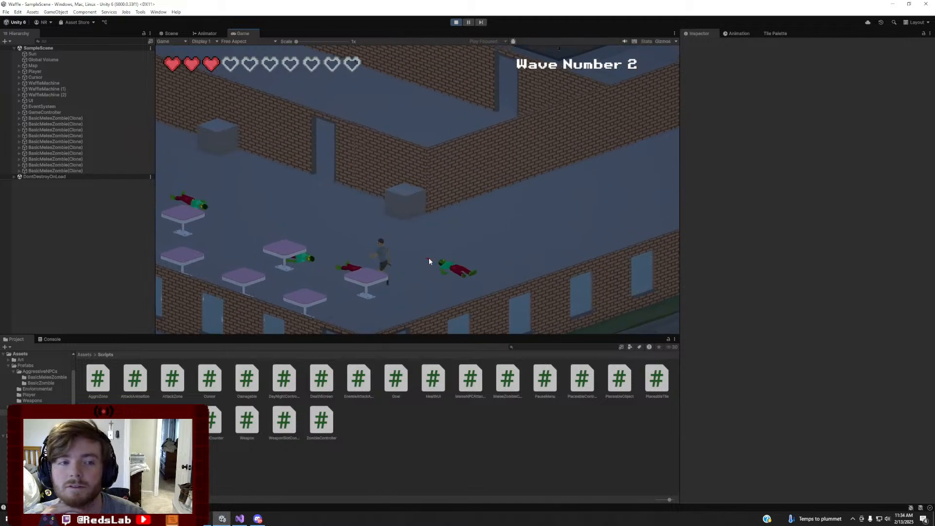
key("d")
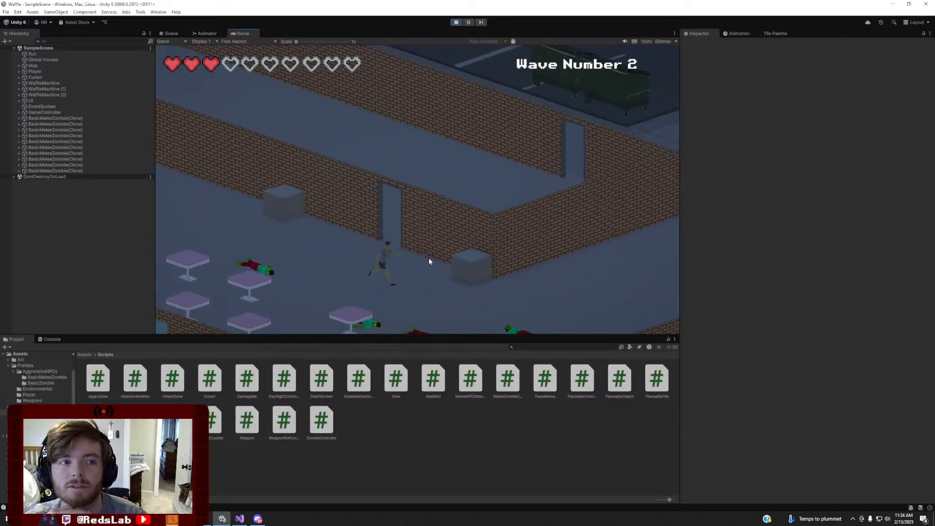
key("w")
key("a")
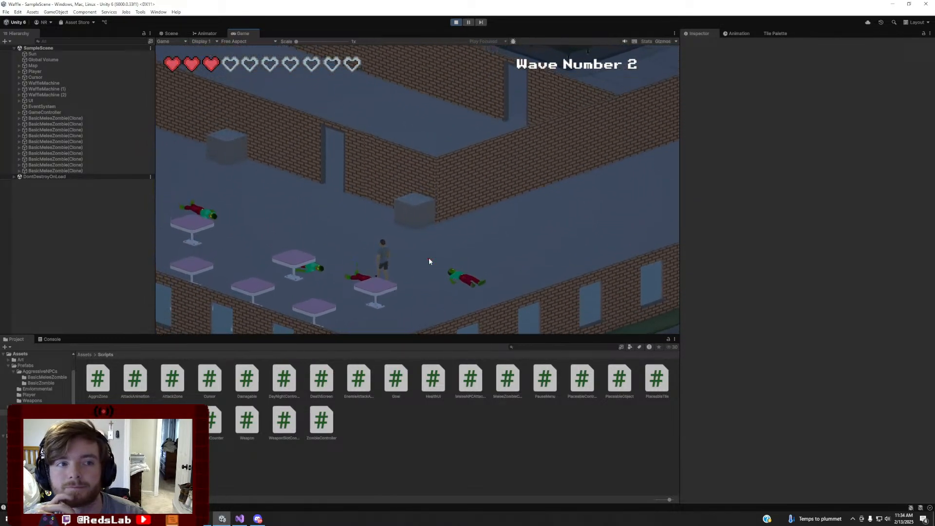
Run the player through both brick-wall doorways into the parking lot to meet the approaching zombies
key("d")
key("w")
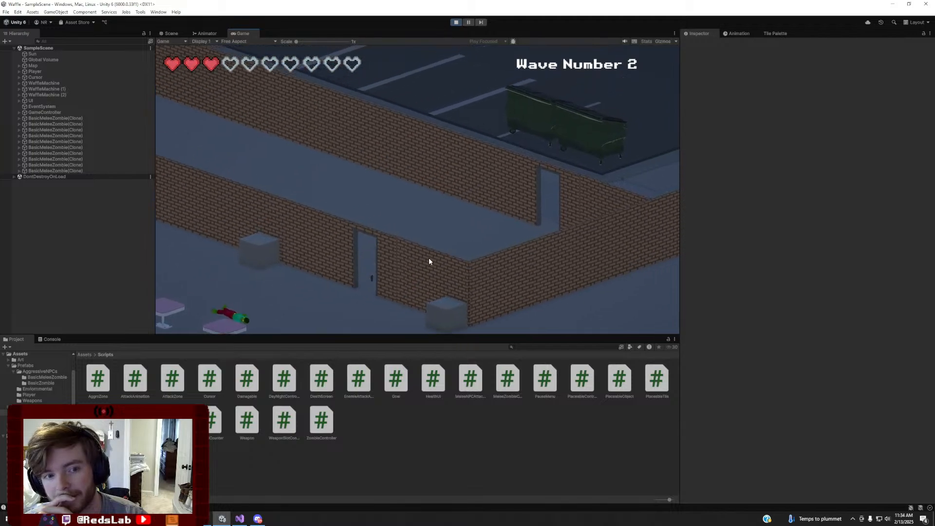
key("w")
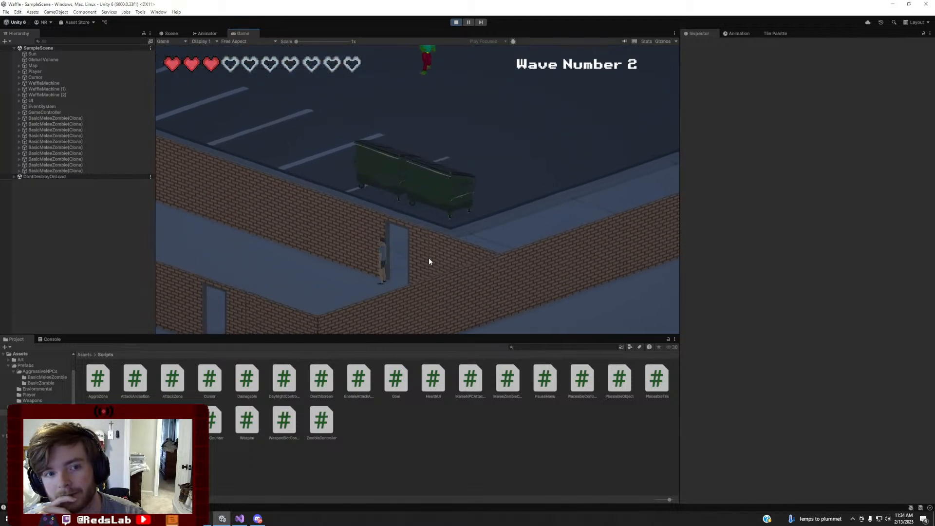
key("w")
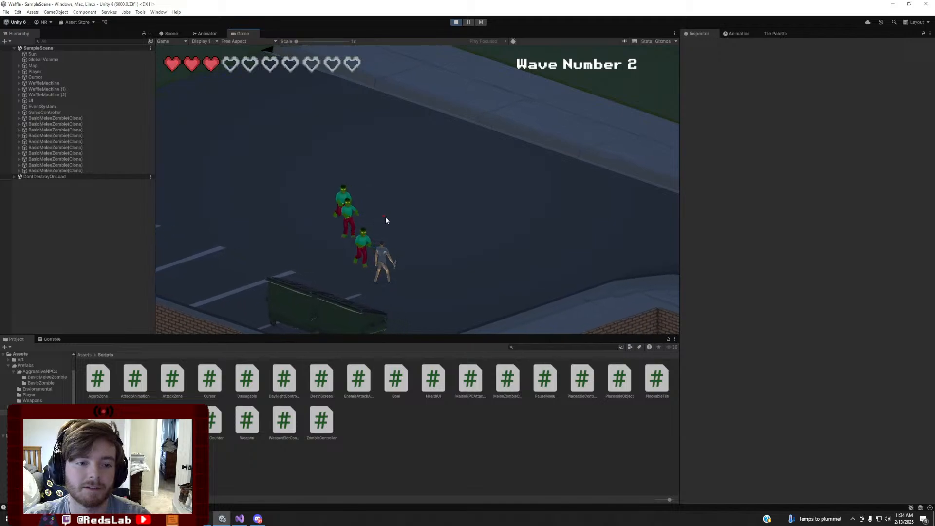
Attack the three zombies in the open parking lot beyond the dumpsters while backing away
key("d")
key("s")
key("a")
left_click(365, 240)
key("d")
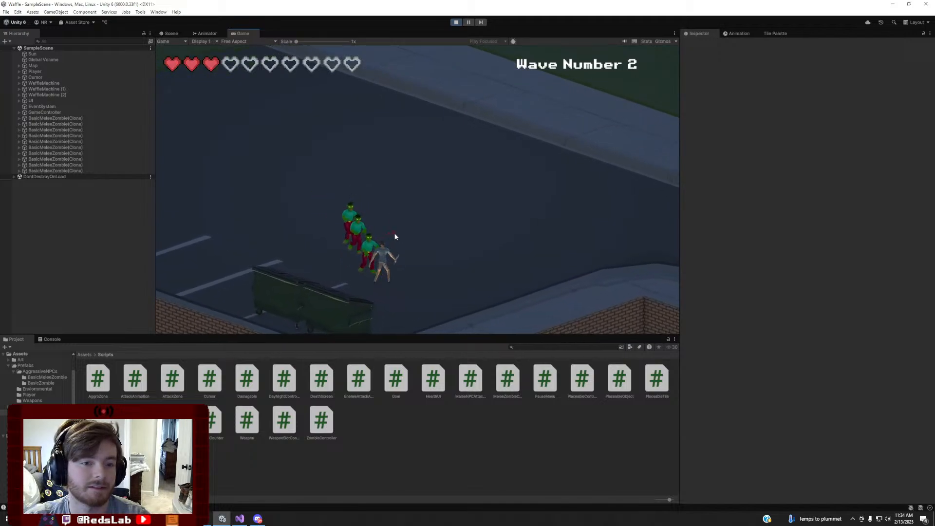
key("s")
key("a")
left_click(358, 235)
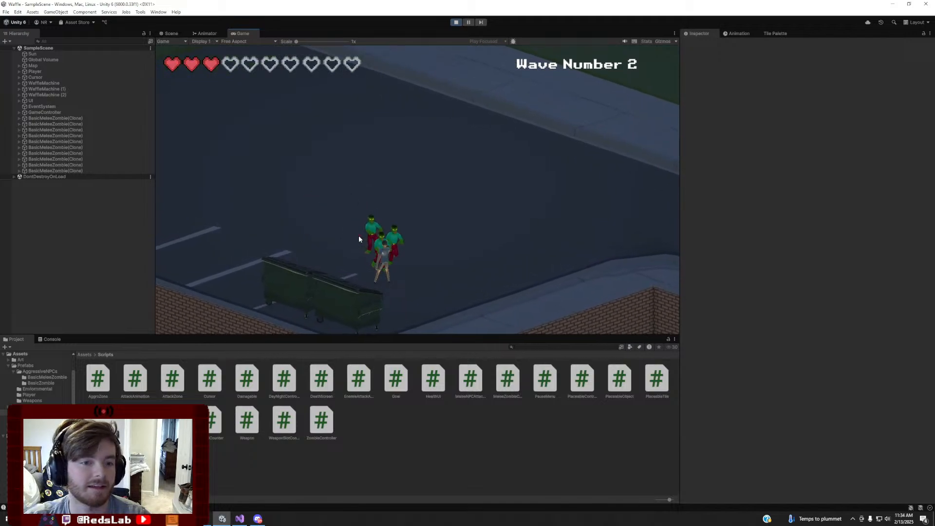
Draw the zombies back toward the sidewalk corner beside the dumpsters and strike them there
key("d")
key("s")
key("a")
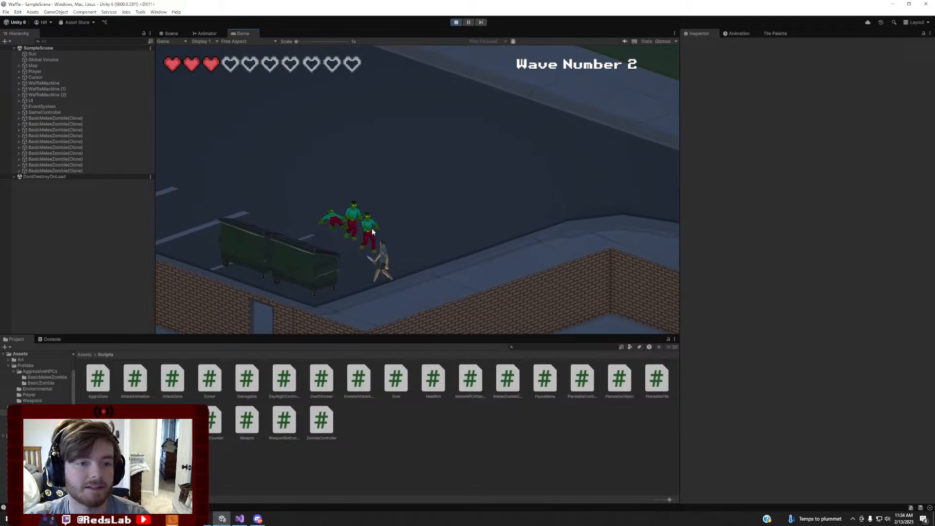
key("s")
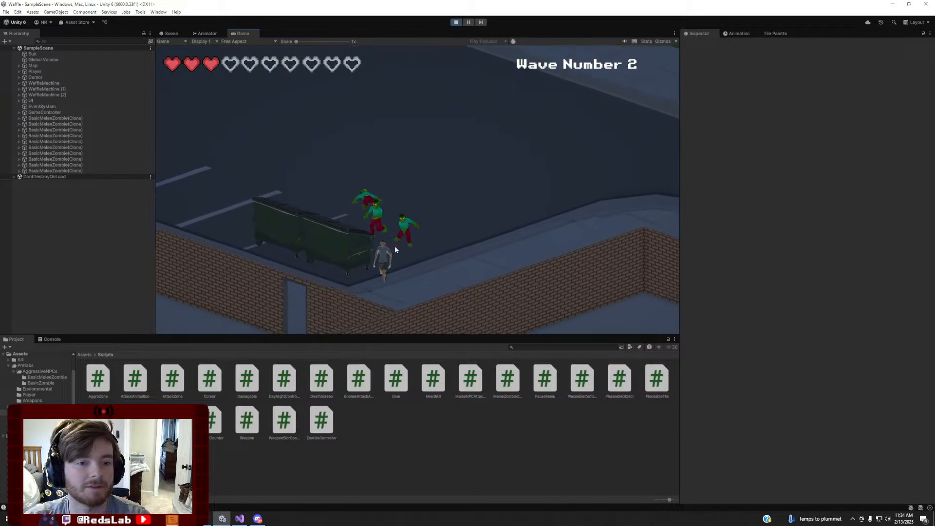
key("w")
left_click(388, 228)
key("s")
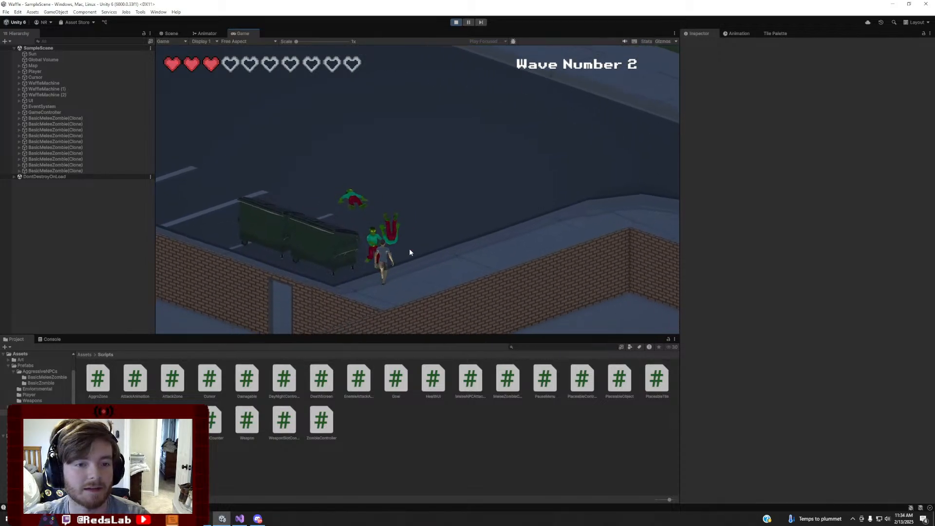
Fight the last parking-lot zombie at close range between the dumpster and the brick wall
left_click(410, 249)
key("a")
key("s")
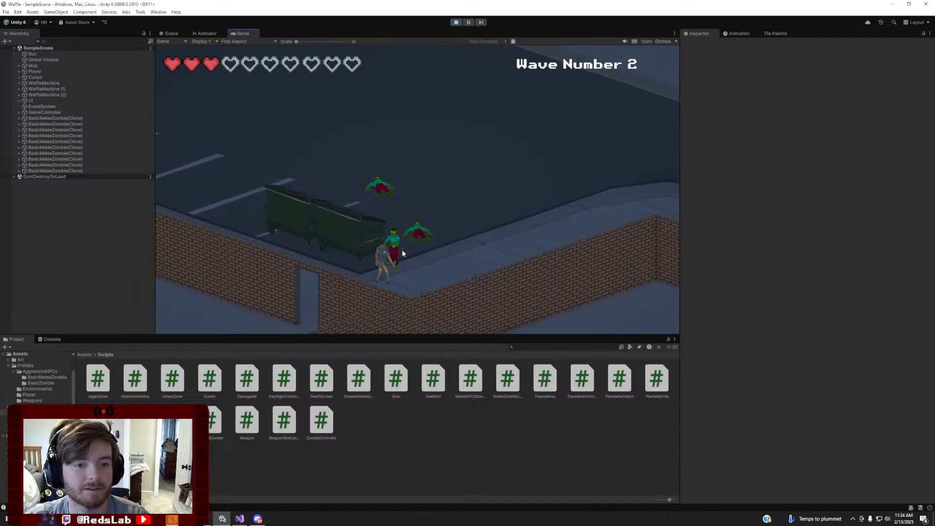
key("d")
key("w")
key("a")
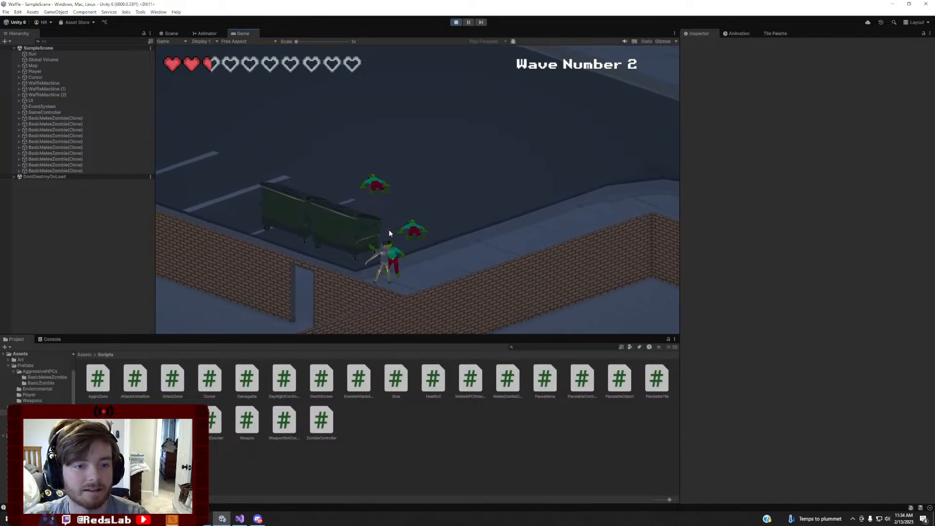
left_click(390, 231)
Retreat from the parking lot through both doorways to the zombies beside the corner cube
key("s")
key("a")
key("s")
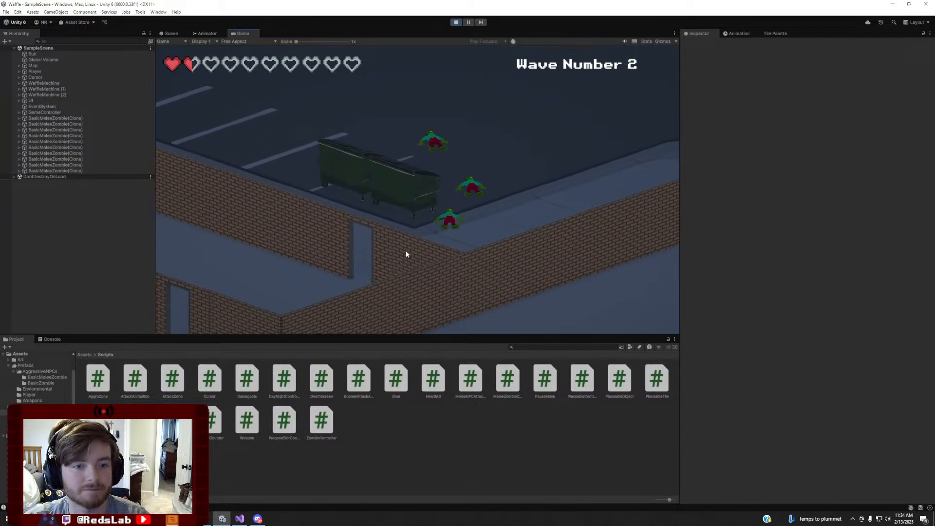
key("w")
key("a")
key("s")
key("a")
key("s")
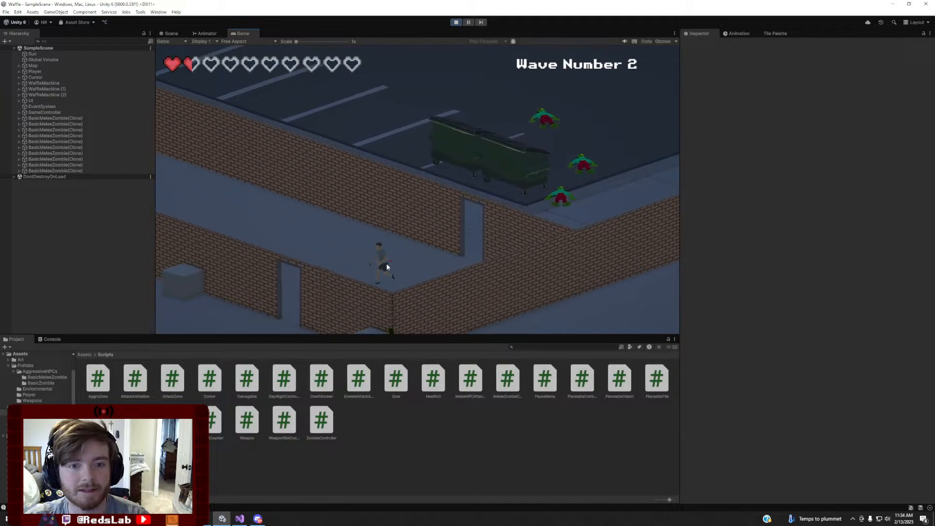
key("a")
key("s")
key("s")
key("d")
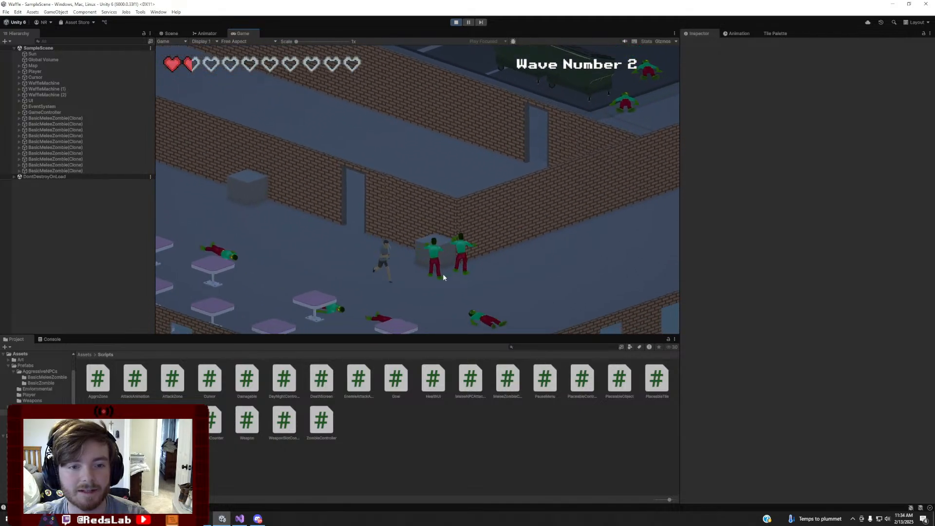
Attack the two zombies standing beside the corner cube
left_click(444, 262)
key("a")
key("s")
key("d")
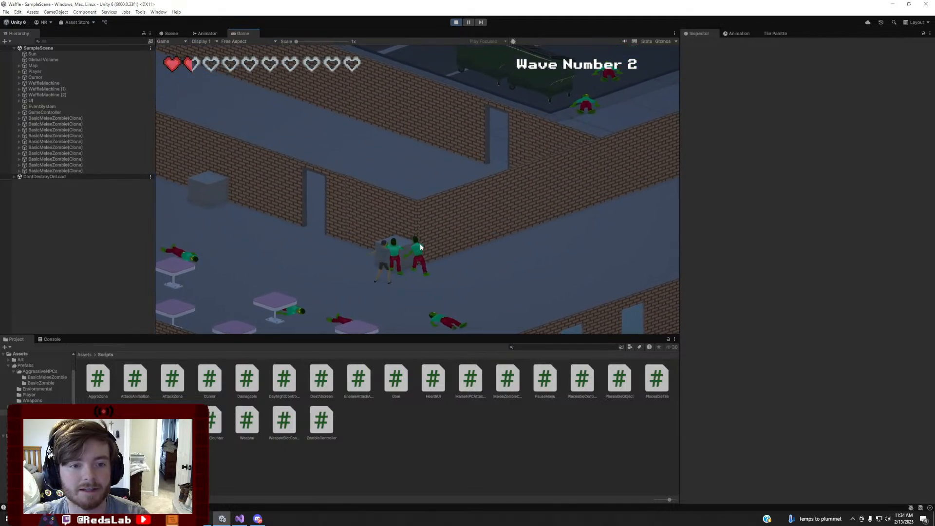
left_click(421, 249)
key("d")
key("d")
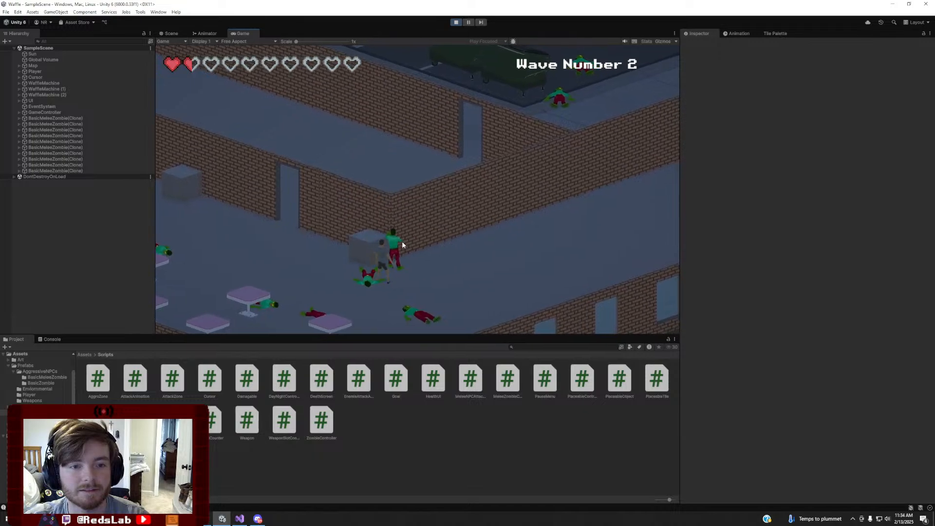
left_click(399, 246)
Walk the player past the tables, over to the windowed outer wall and back toward the inner doorway
key("a")
key("a")
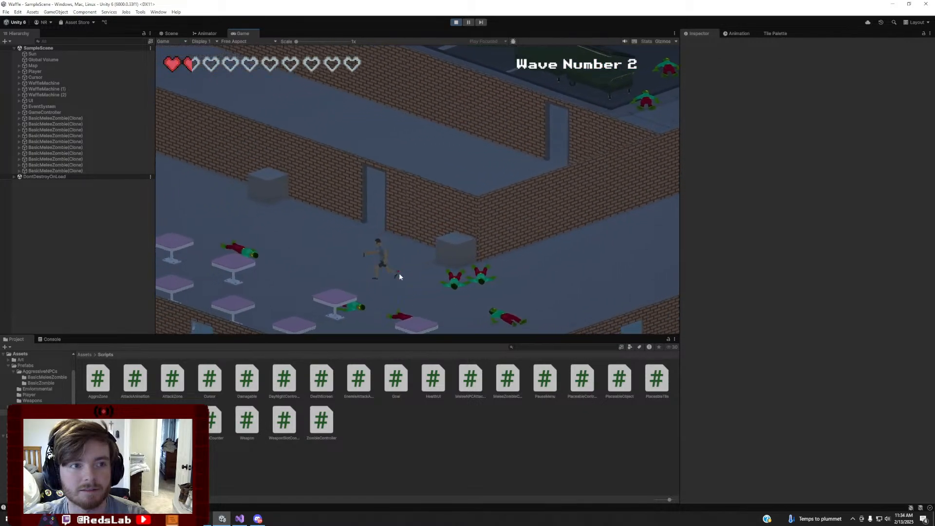
key("s")
key("d")
key("w")
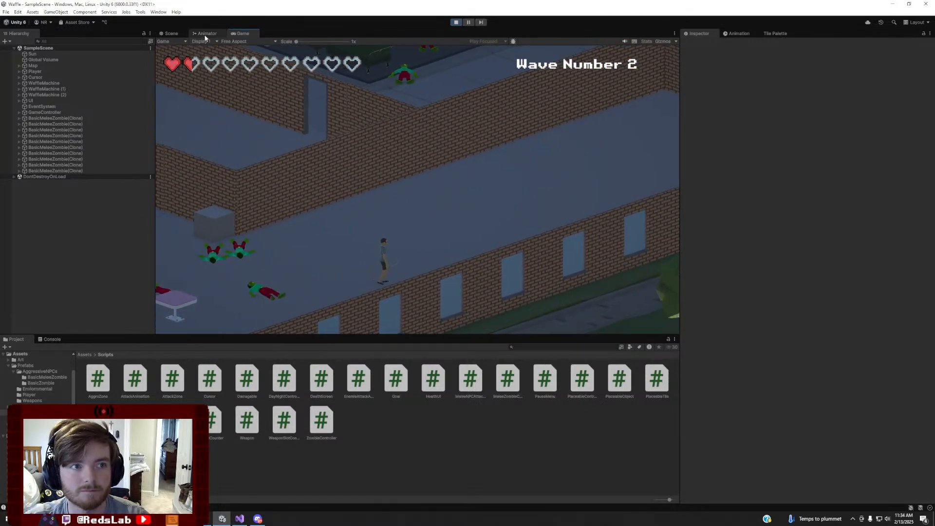
key("a")
key("w")
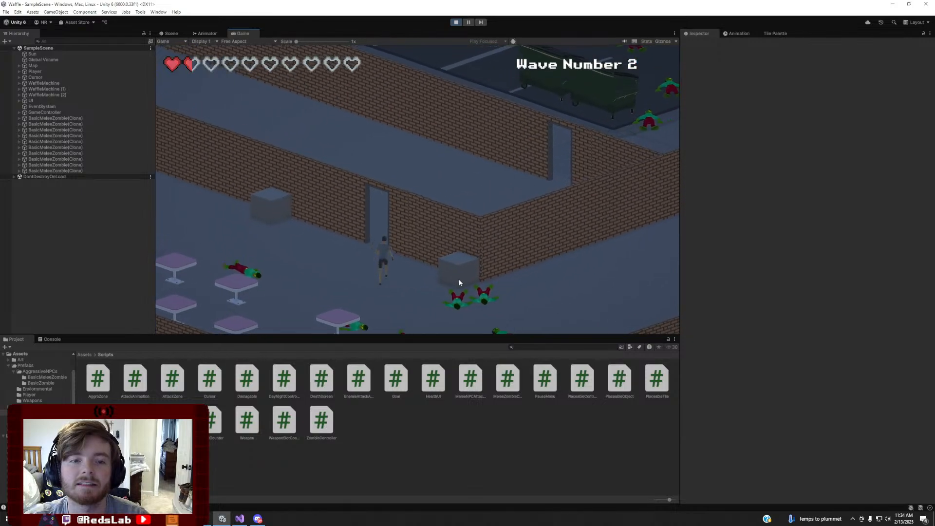
Circle the player near the corner cube and run through the inner doorway and corridor to the parking-lot doorway
key("d")
key("s")
key("a")
key("w")
key("w")
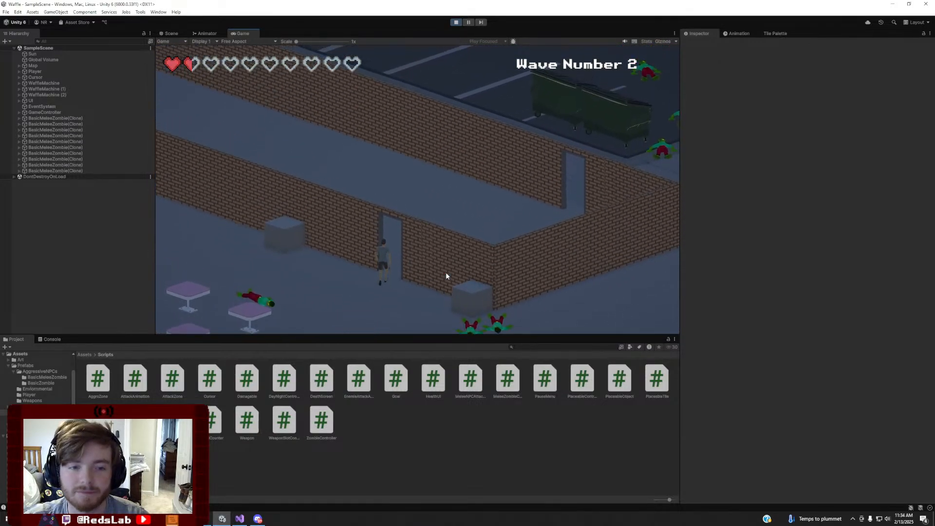
key("d")
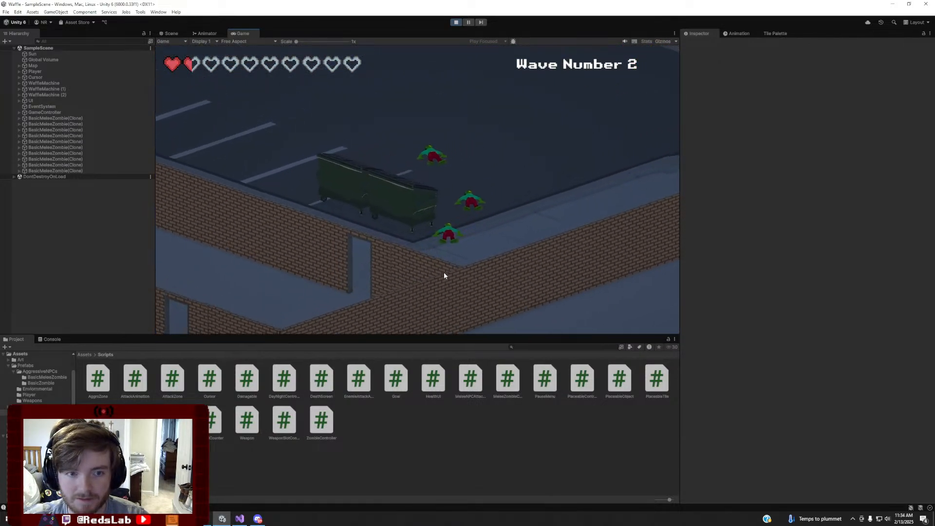
Wait around the parking-lot doorway for wave 3 to start, and return through the corridor to the tables
key("a")
key("d")
key("s")
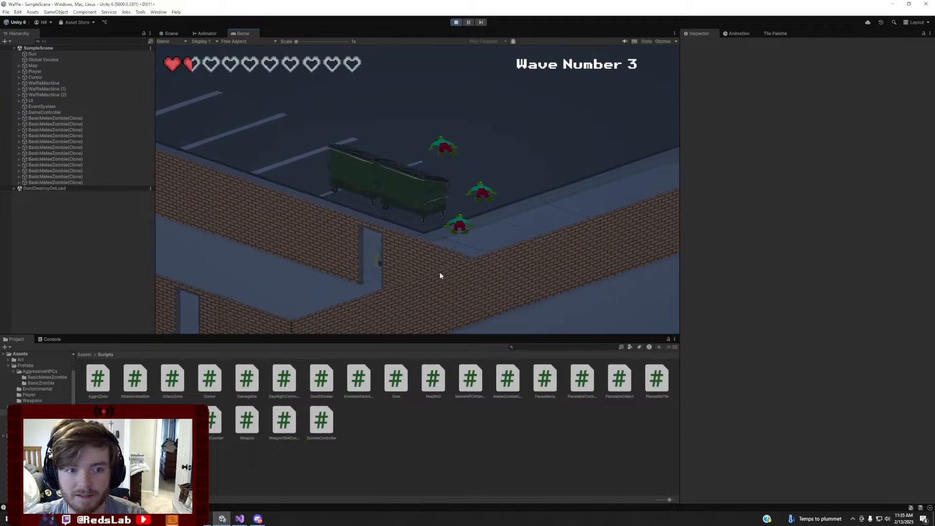
key("a")
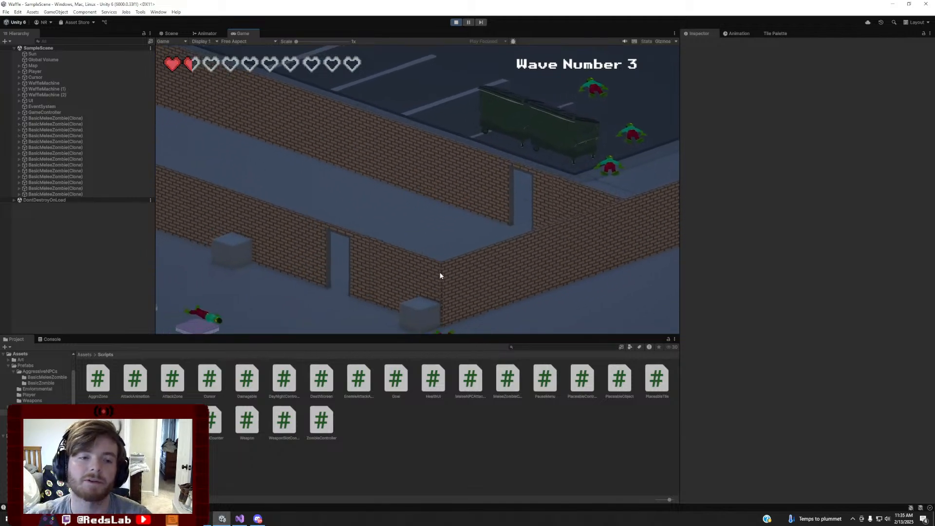
key("s")
key("s")
key("d")
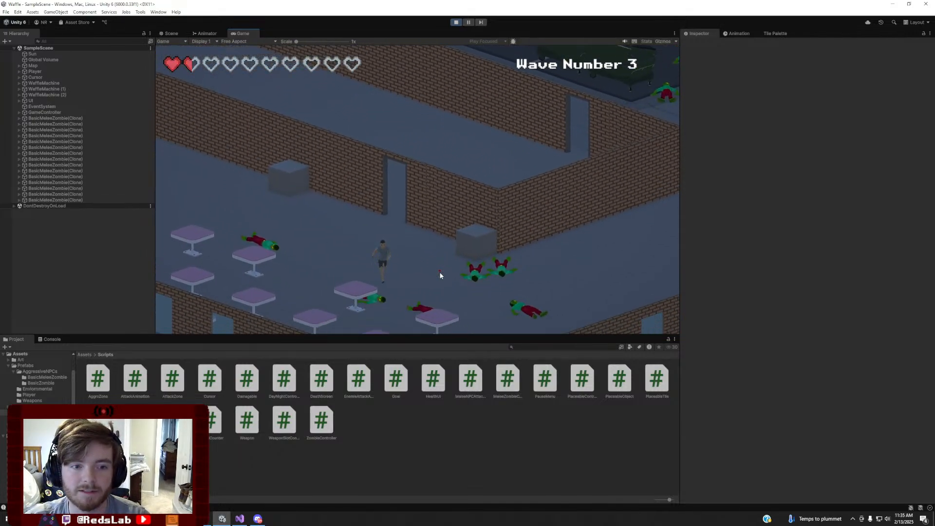
Check the outer wall's corner doorway for zombies and run back through the corridor to the parking-lot doorway
key("s")
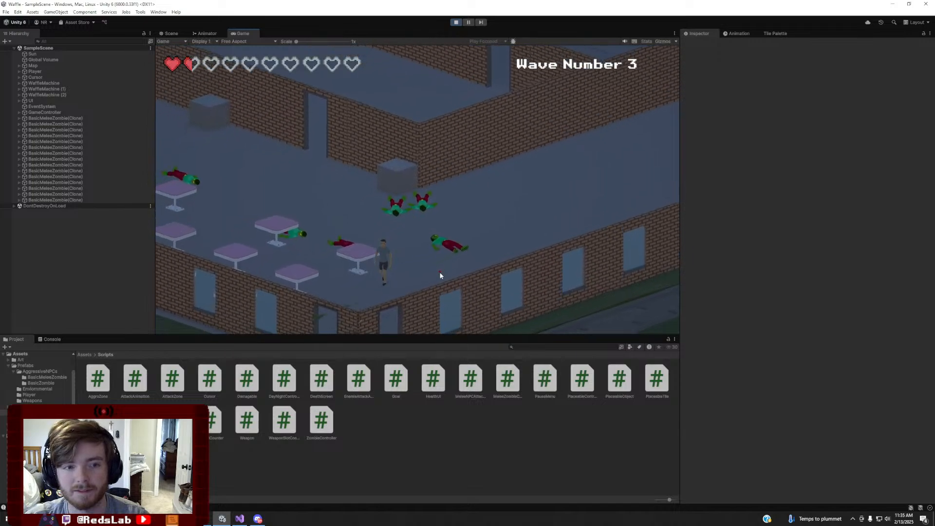
key("w")
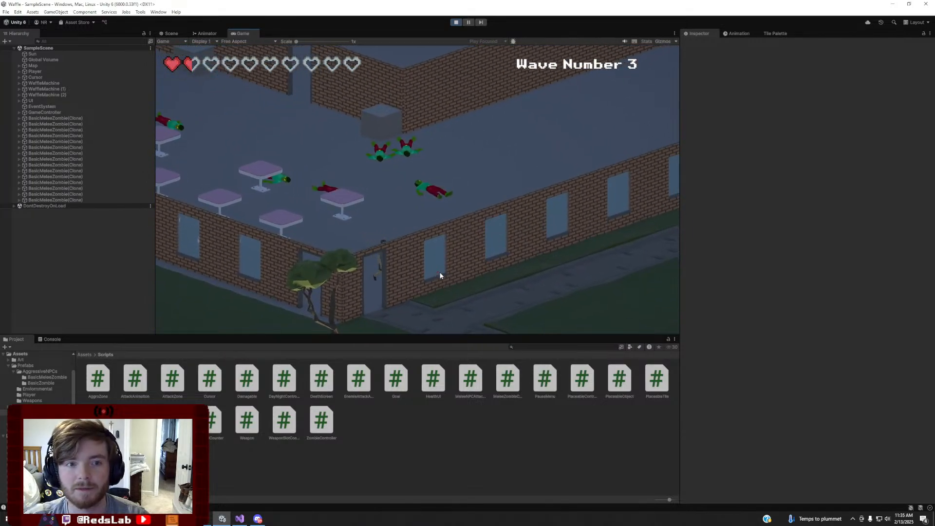
key("w")
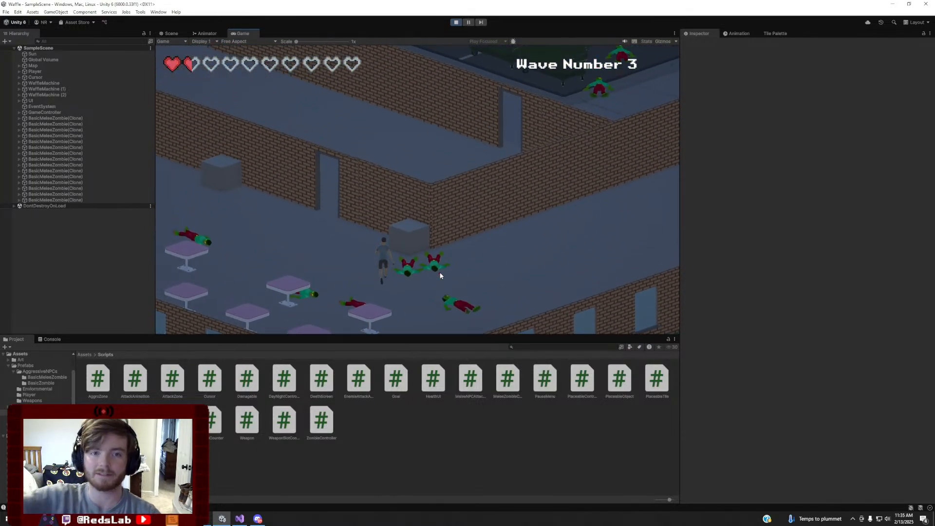
key("w")
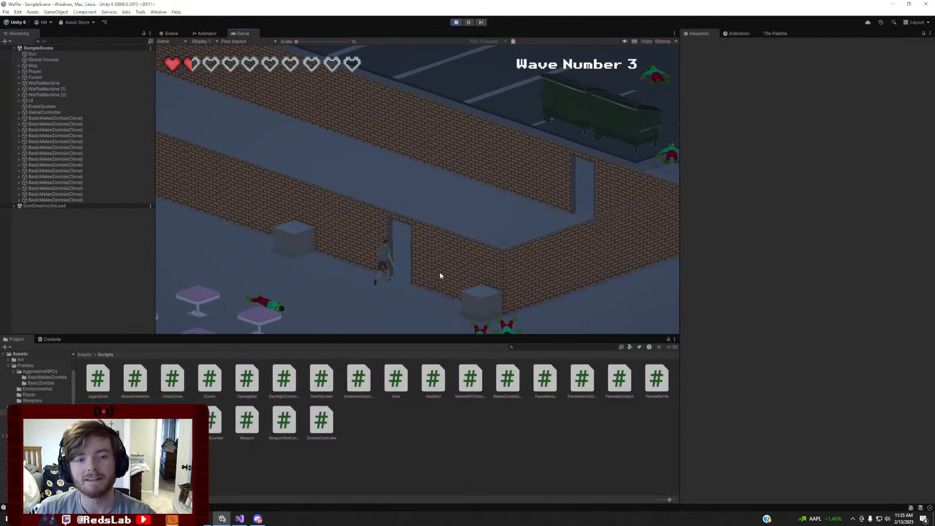
key("w")
key("d")
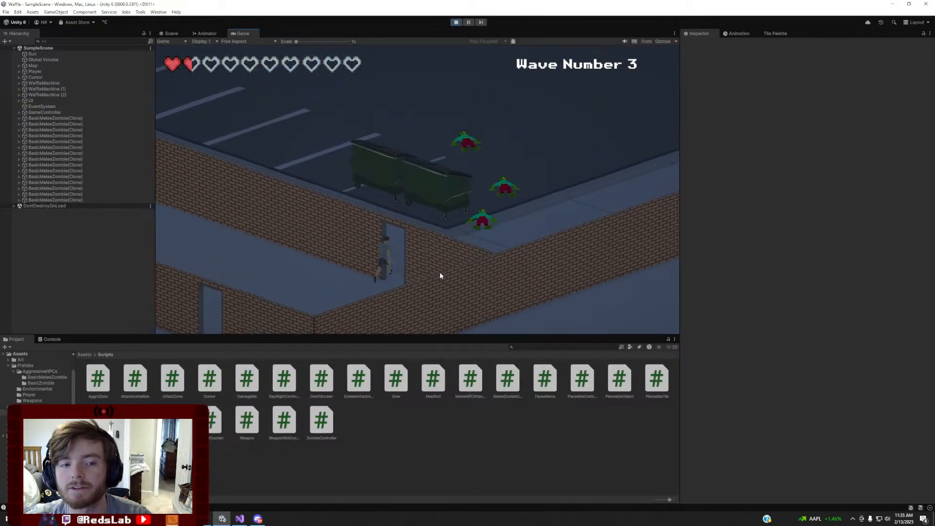
Run the player out of the parking-lot doorway and past the dumpsters toward the zombies approaching from the curb corner
key("w")
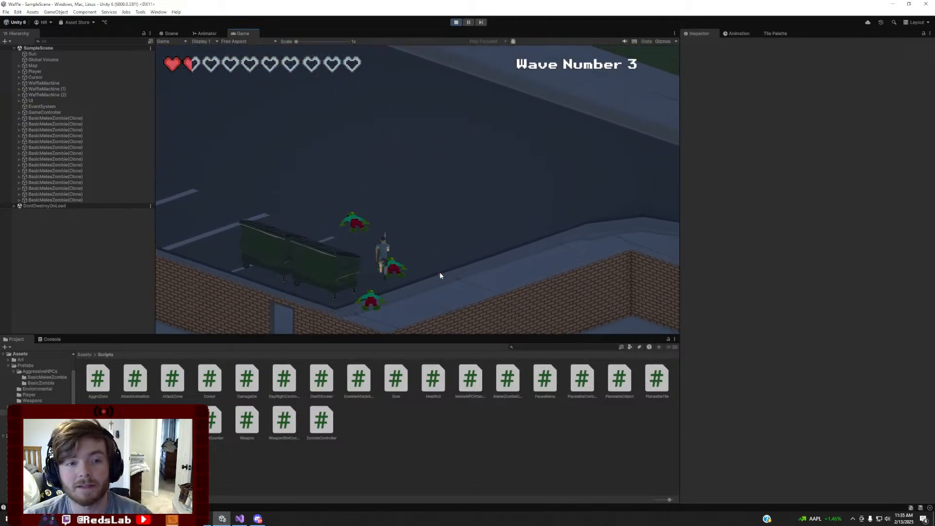
key("w")
key("a")
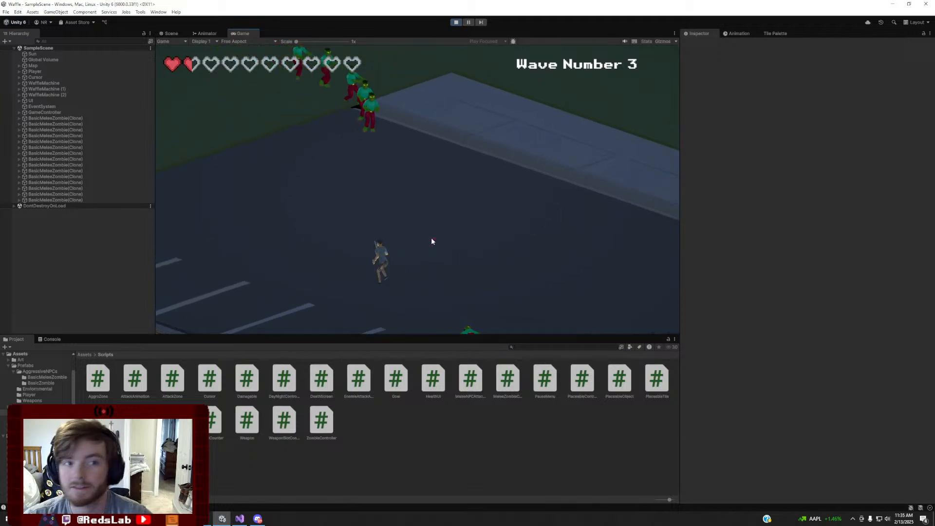
key("w")
key("s")
key("s")
key("a")
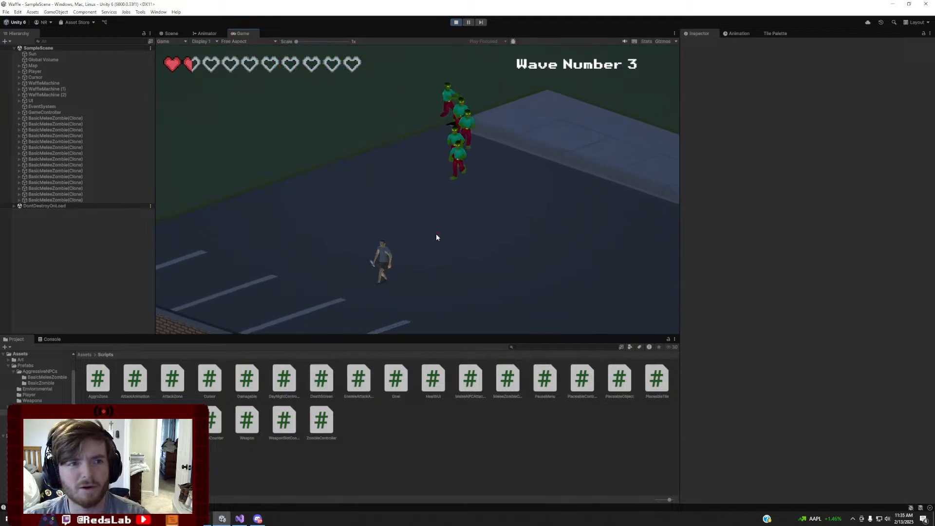
Move the player in and out of the zombie group's reach on the open parking lot to test their melee attacks
key("d")
key("a")
key("s")
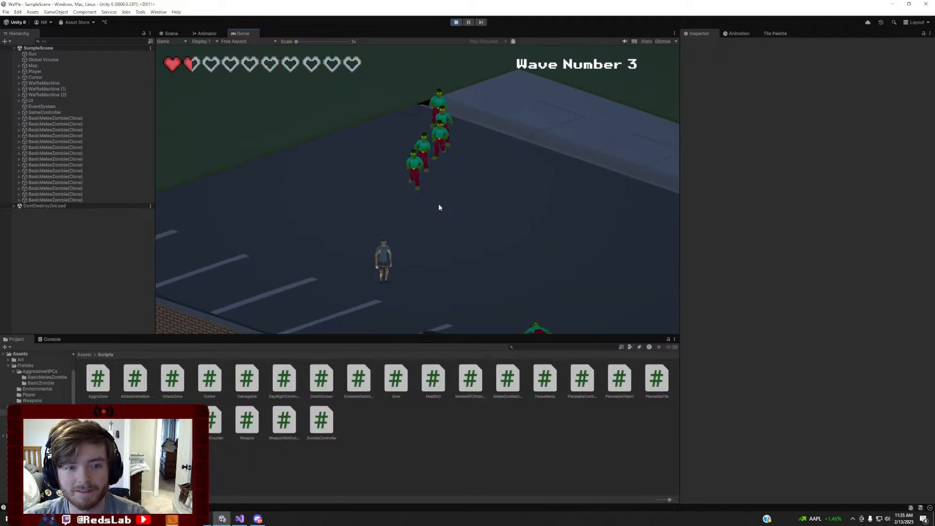
key("d")
key("w")
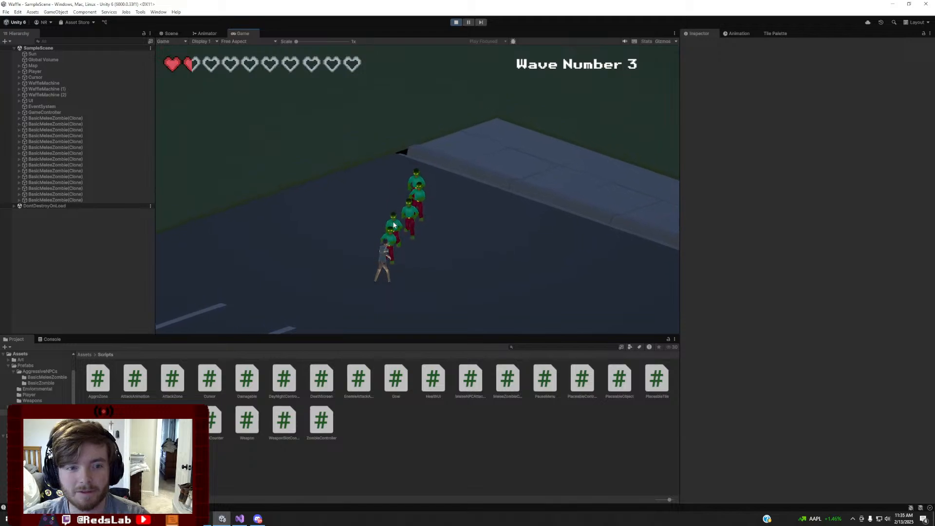
key("s")
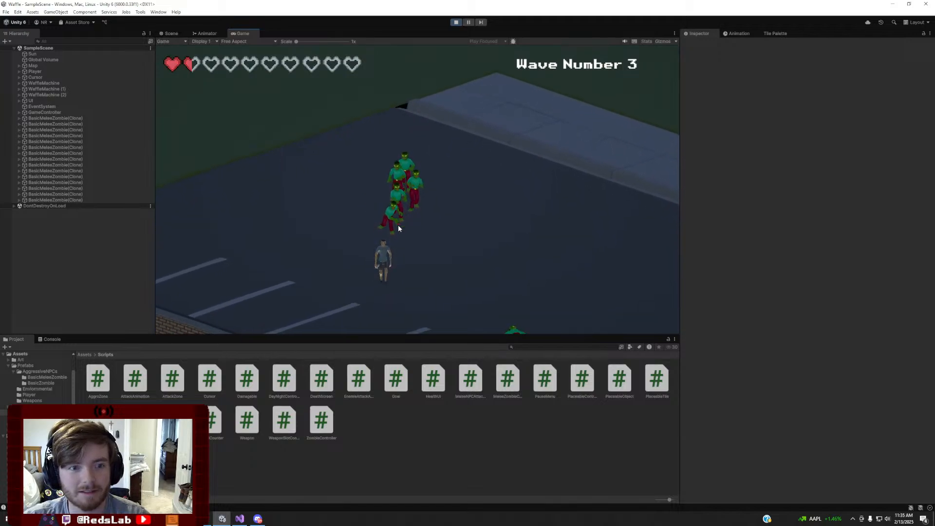
key("a")
key("w")
key("s")
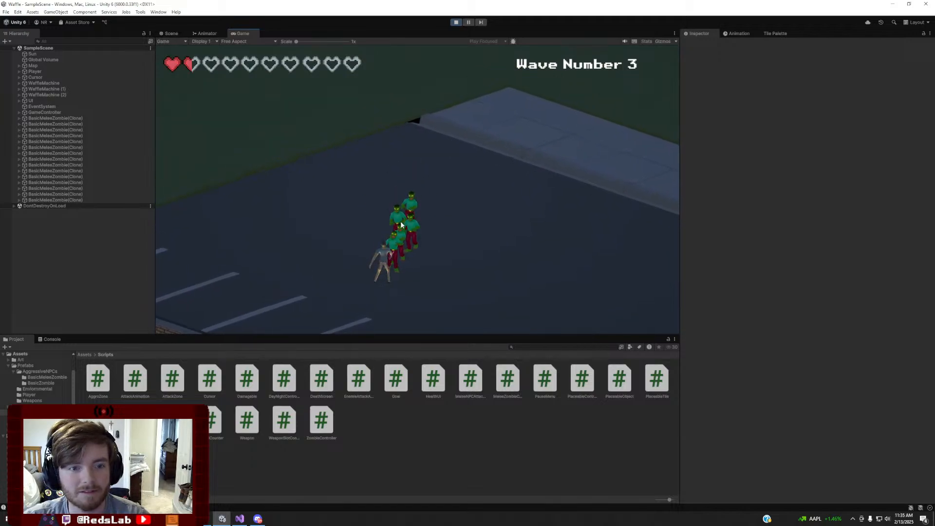
key("a")
key("w")
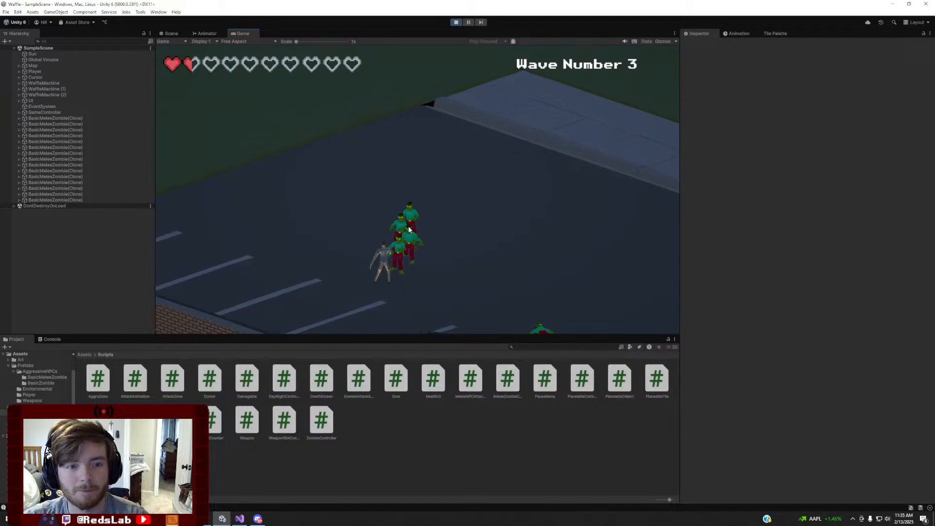
Lead the zombie group across the lot toward the dumpsters, circling around them and backing away
key("s")
key("d")
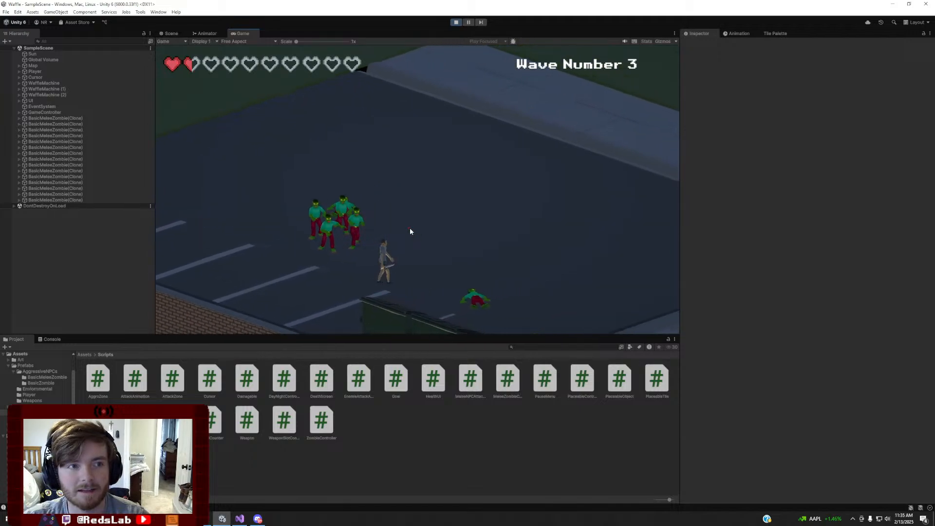
key("s")
key("a")
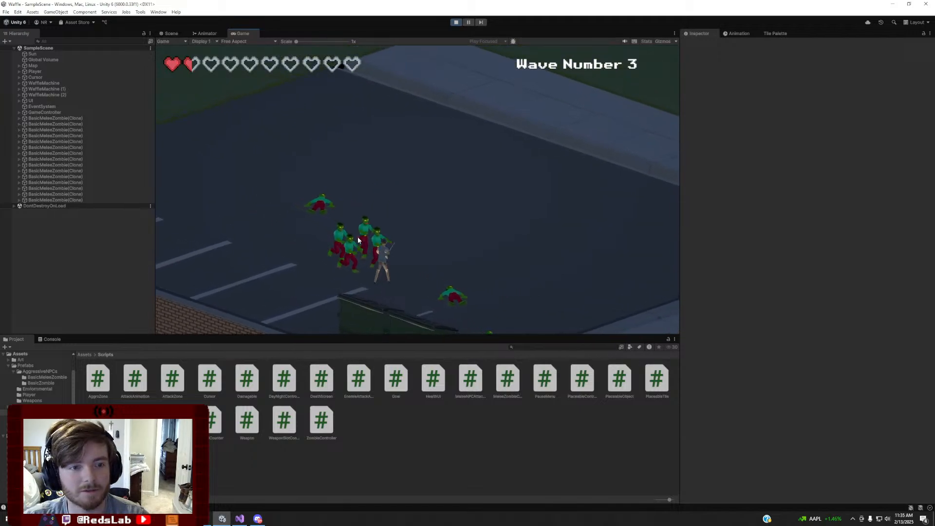
key("d")
key("s")
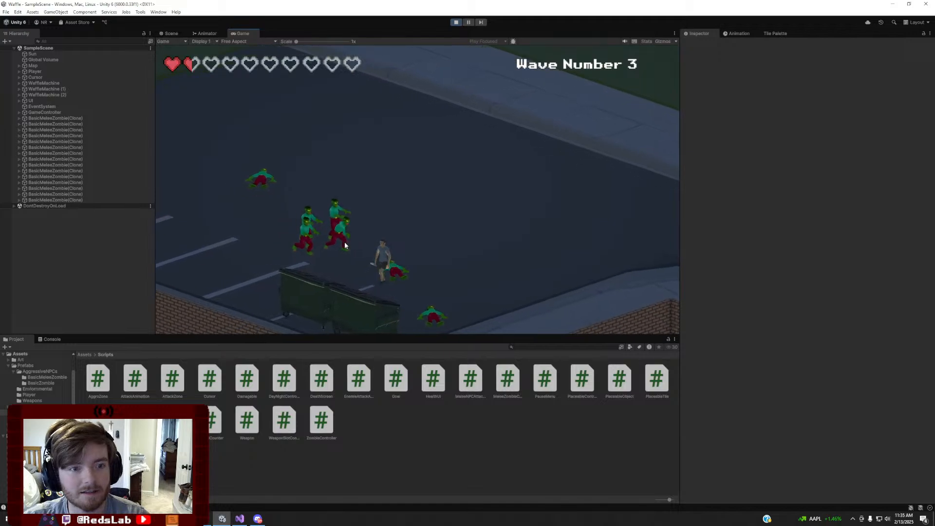
Strike the zombies behind the dumpsters, retreating a few steps after each hit
key("a")
left_click(348, 243)
key("d")
key("s")
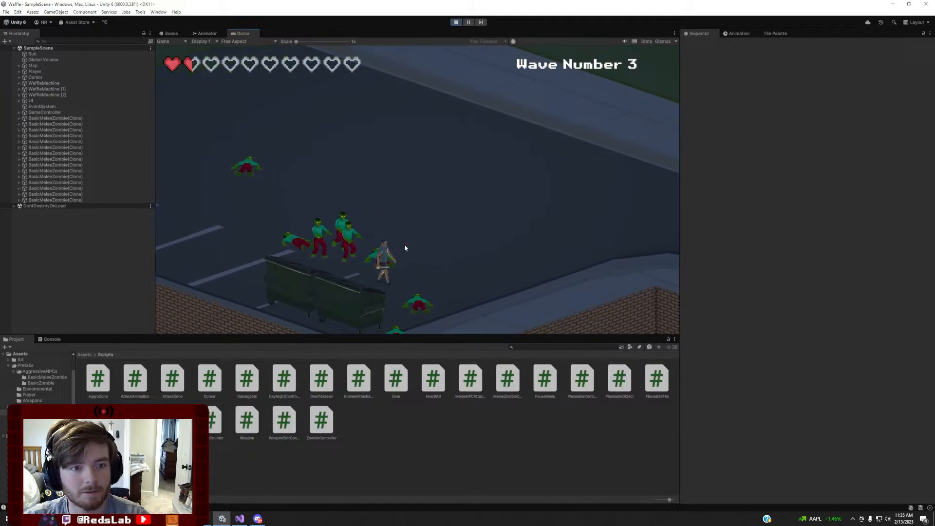
key("a")
key("w")
left_click(360, 236)
key("d")
key("d")
key("s")
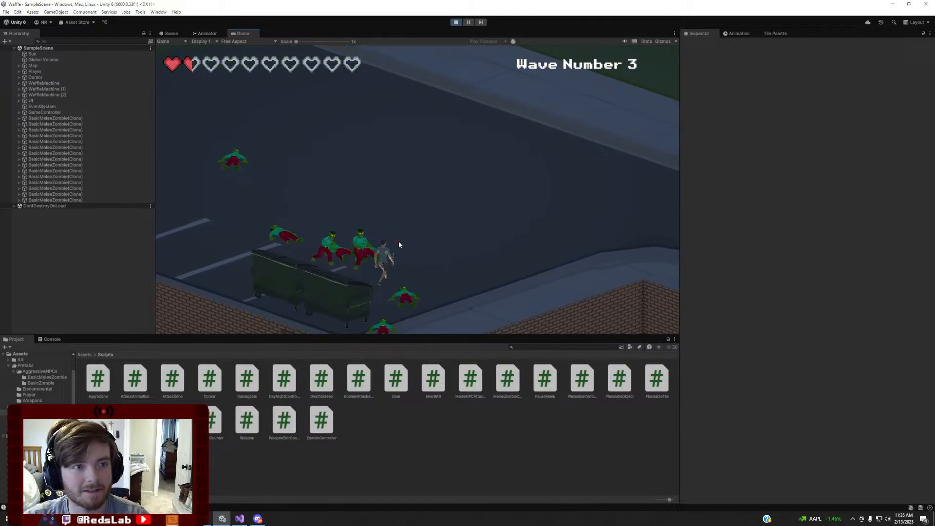
Attack the remaining zombies at the end of the dumpsters while falling back to the sidewalk
key("a")
key("w")
left_click(345, 249)
key("d")
key("s")
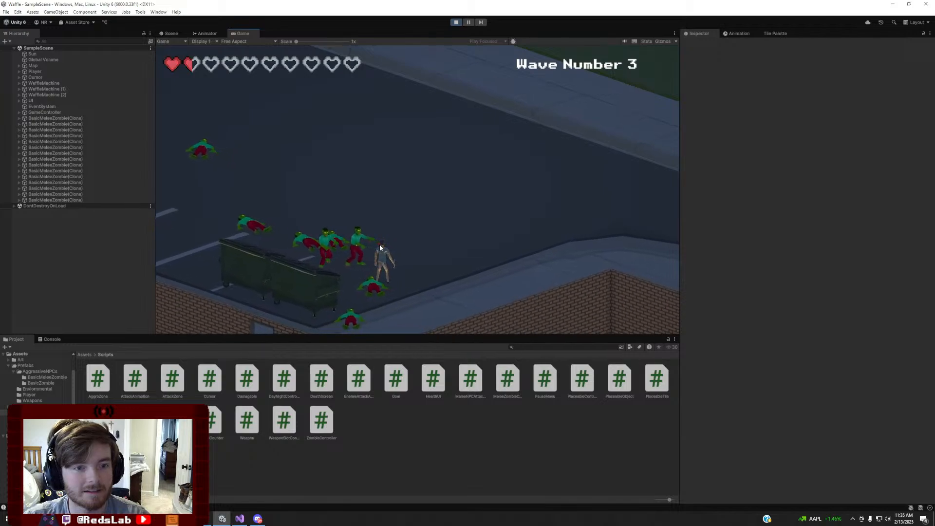
key("a")
left_click(379, 244)
key("d")
key("s")
key("s")
key("a")
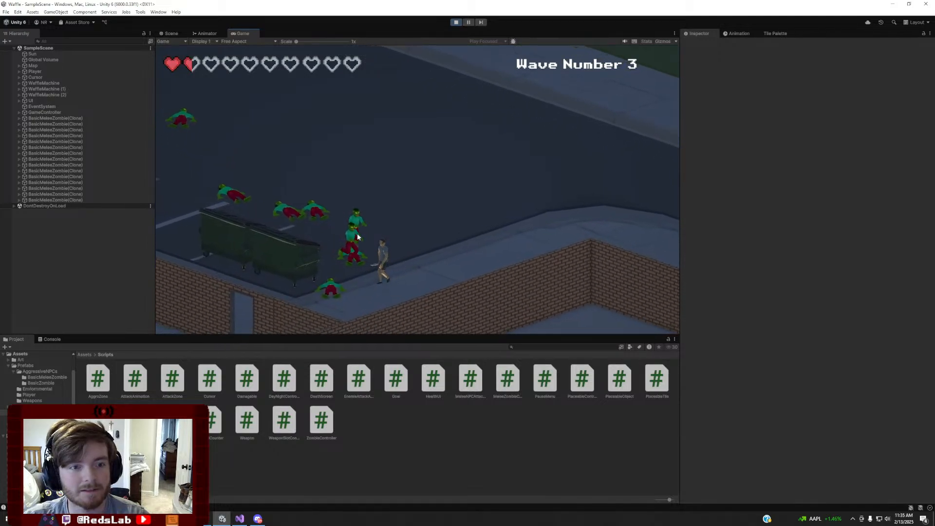
Fight the last zombies at close range on the sidewalk beside the brick wall
key("w")
left_click(372, 231)
key("s")
key("s")
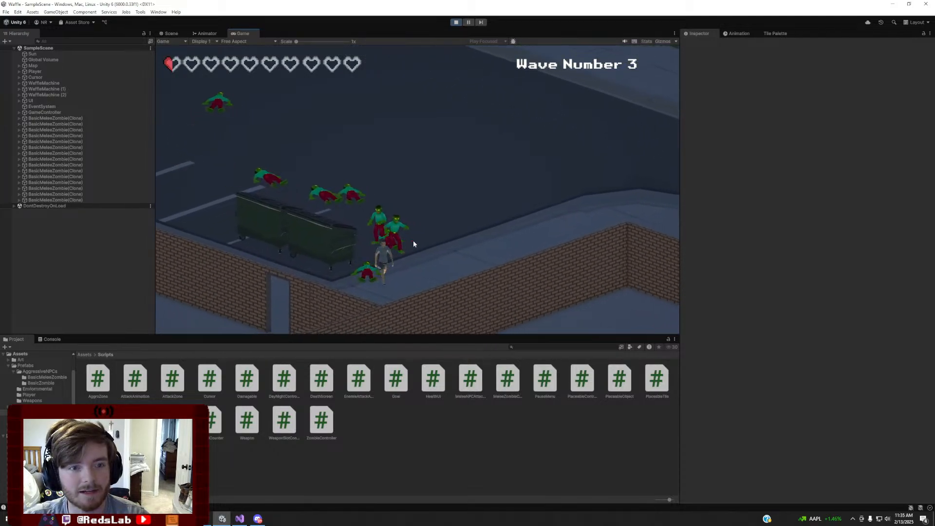
key("d")
key("w")
left_click(396, 230)
key("s")
key("a")
left_click(393, 244)
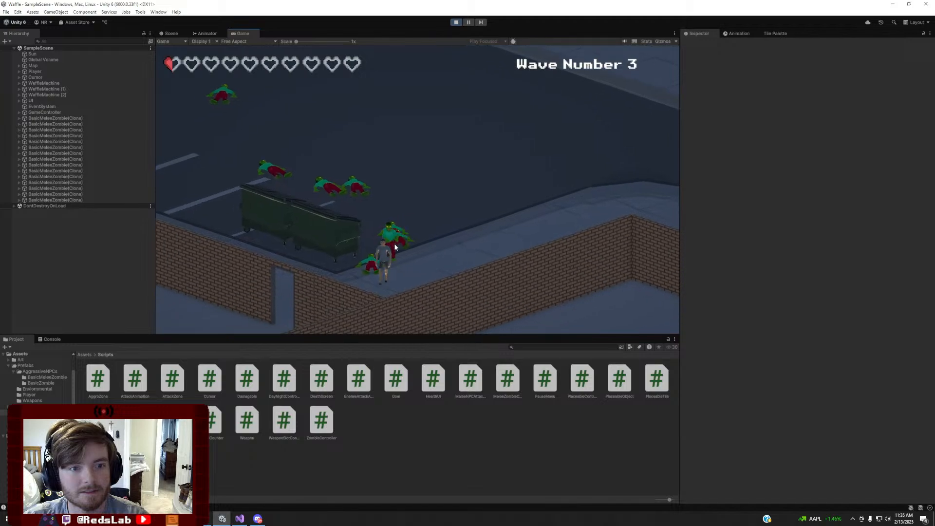
key("w")
key("d")
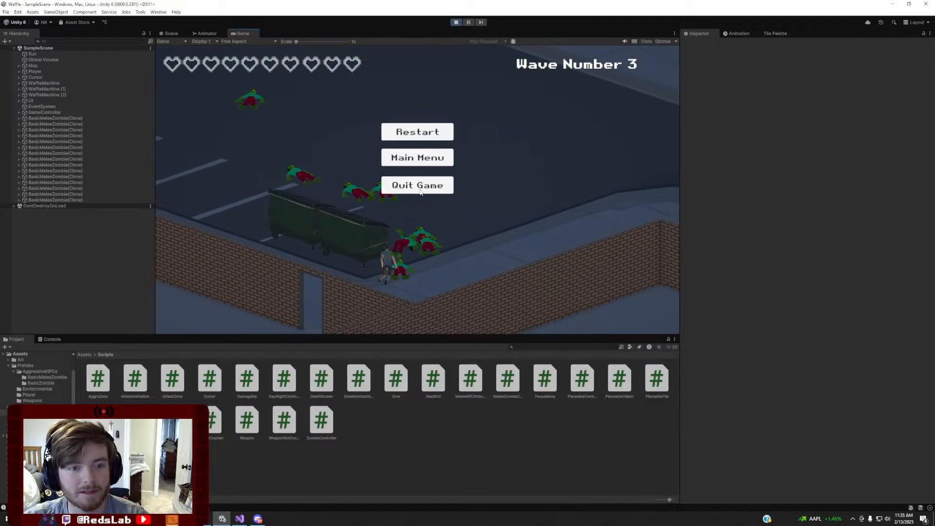
Stop the playtest and look over the level's NavMesh from farther back in the scene
left_click(455, 23)
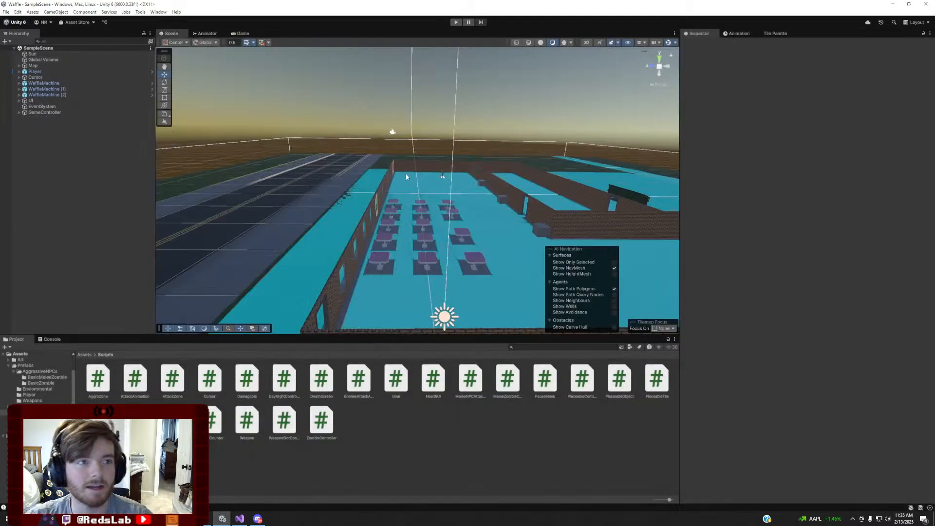
key("s")
right_click_drag(405, 174, 418, 198)
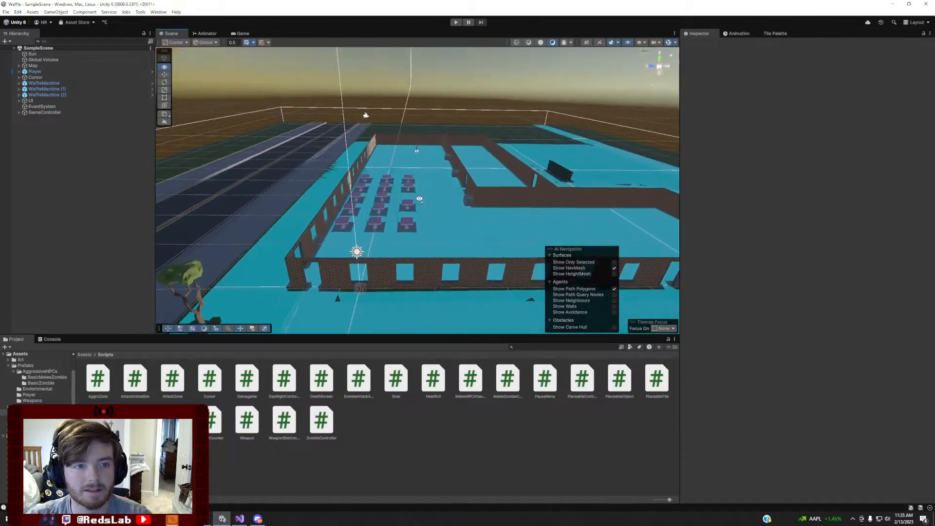
Review the player's animator state graph and open the EnemieAttackAnimation script from the Scripts folder
left_click(207, 34)
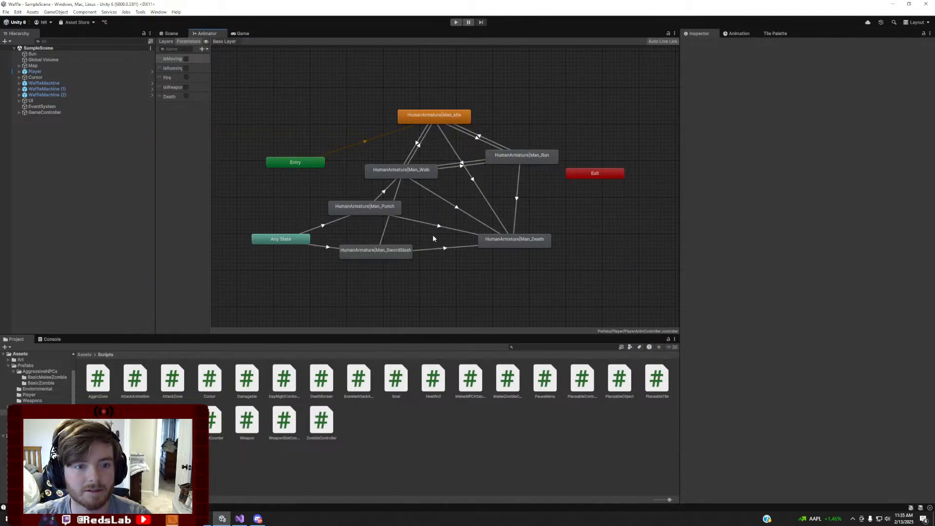
left_click(90, 354)
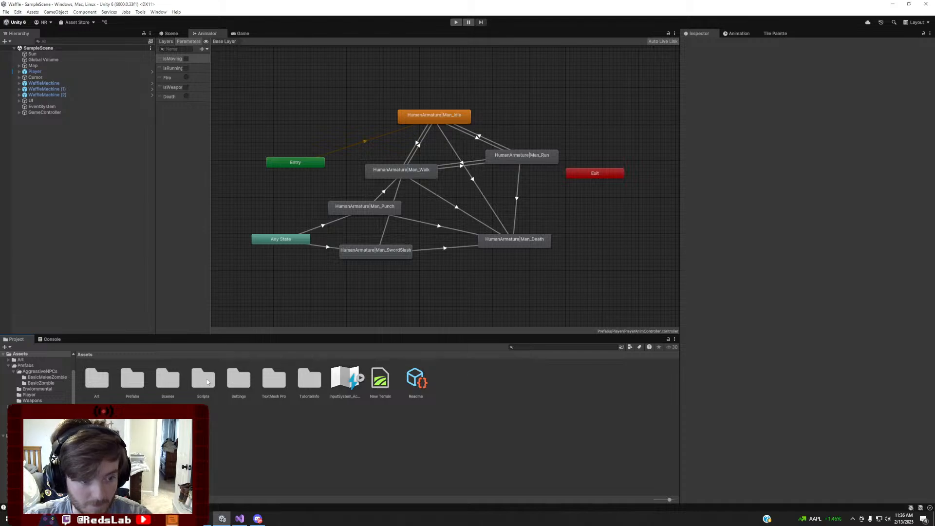
double_click(204, 380)
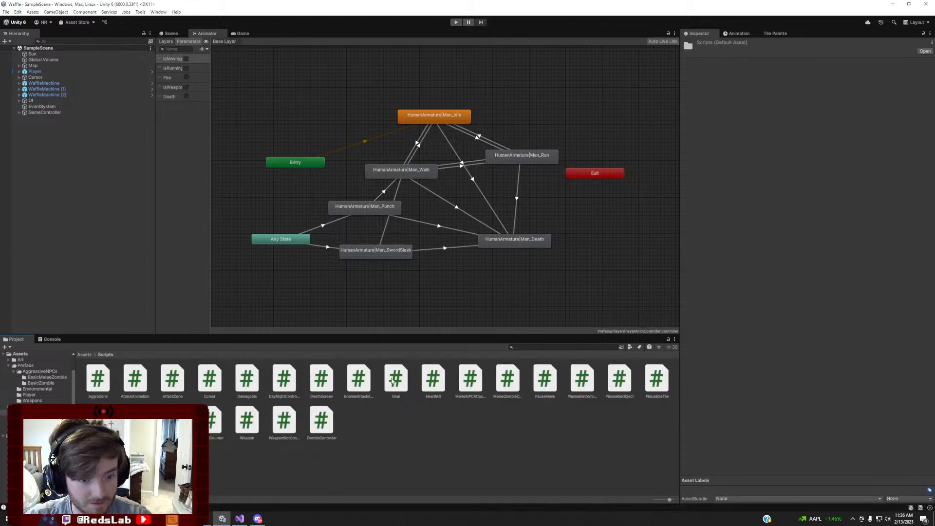
double_click(359, 380)
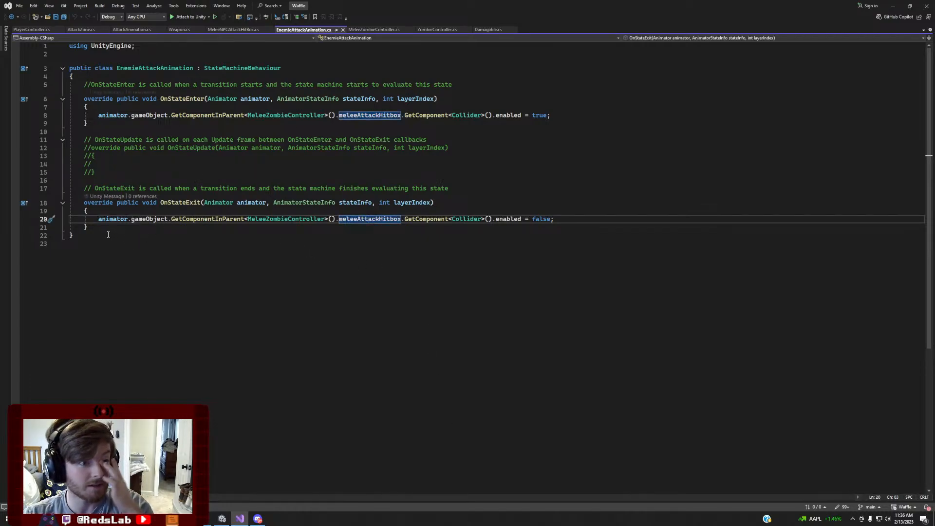
Delete the OnStateExit method with its comment and the leftover blank lines from the EnemieAttackAnimation class
left_click_drag(90, 227, 1, 190)
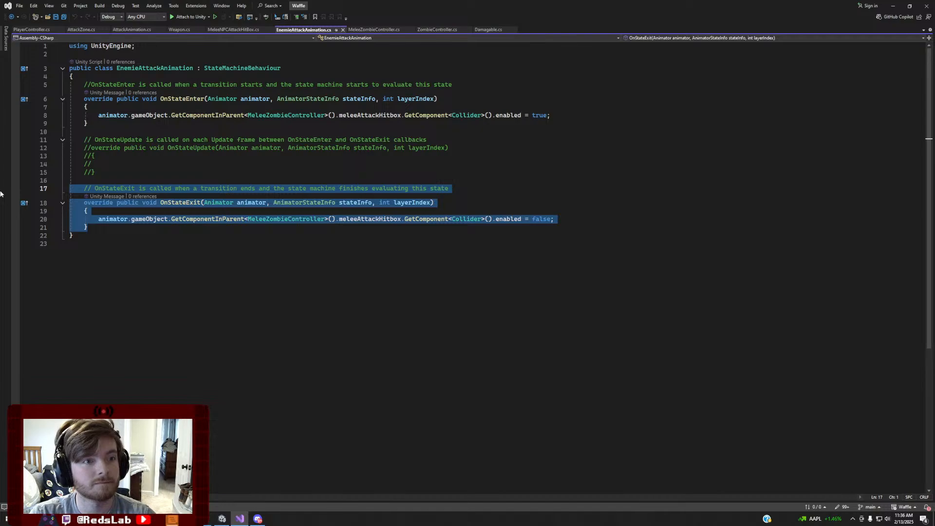
key("BackSpace")
key("BackSpace")
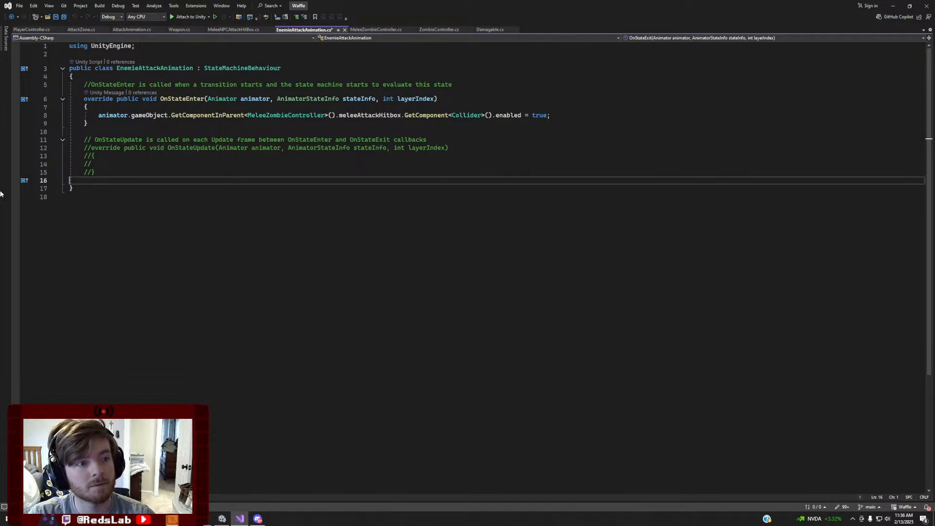
key("BackSpace")
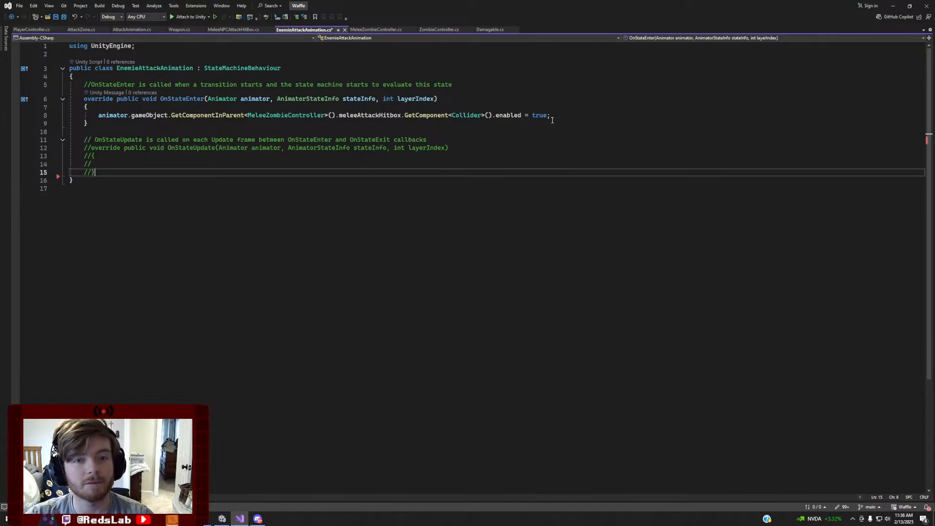
Begin a private IEnumerator method on a new line below OnStateEnter in the EnemieAttackAnimation class
left_click(557, 127)
key("Return")
key("Return")
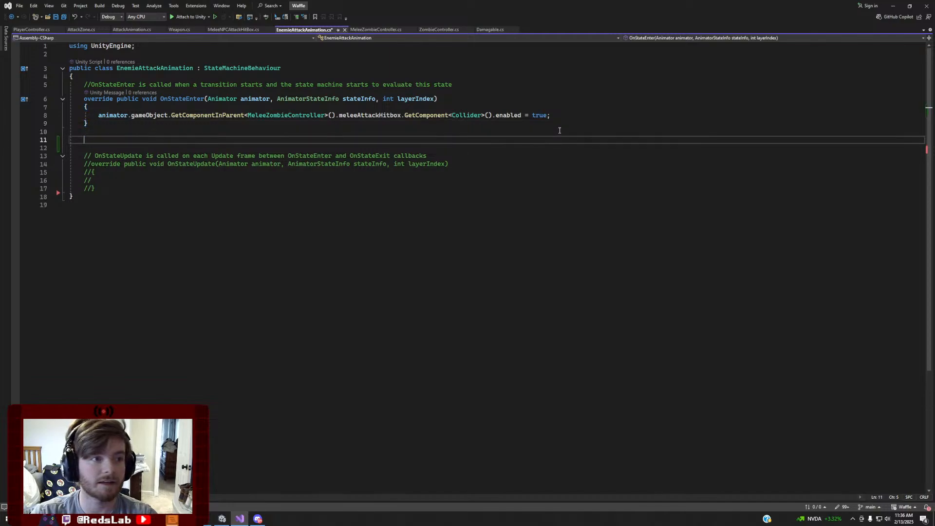
type("private Ien")
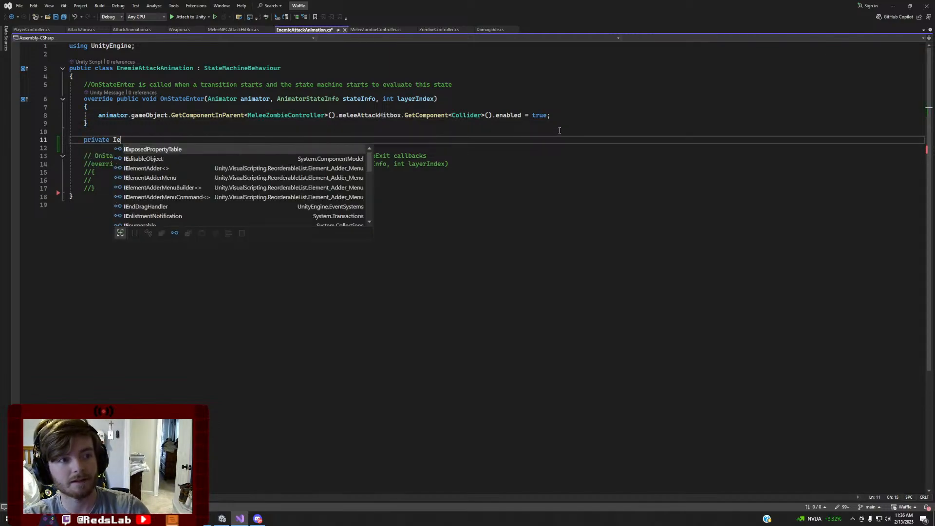
key("Down")
key("Down")
key("Tab")
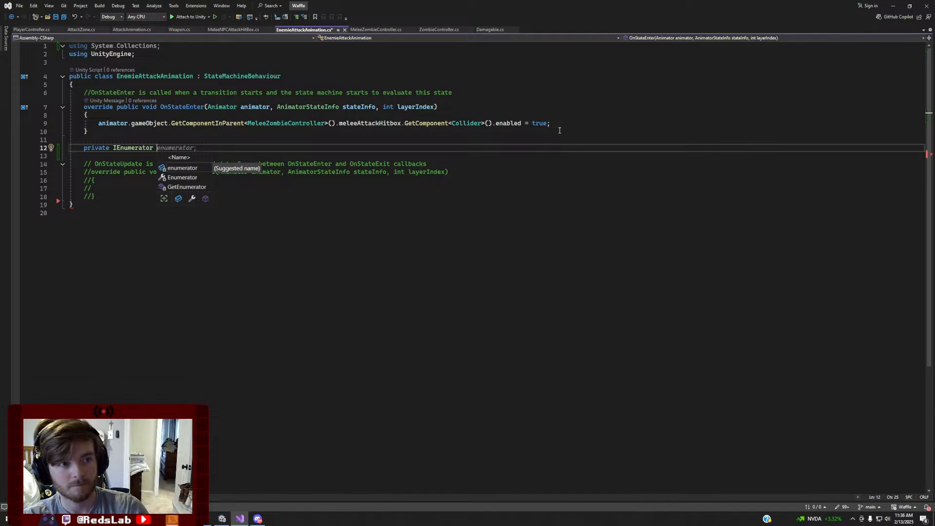
Name the coroutine timedDisableCollider and give it a body containing yield return null
type("disa")
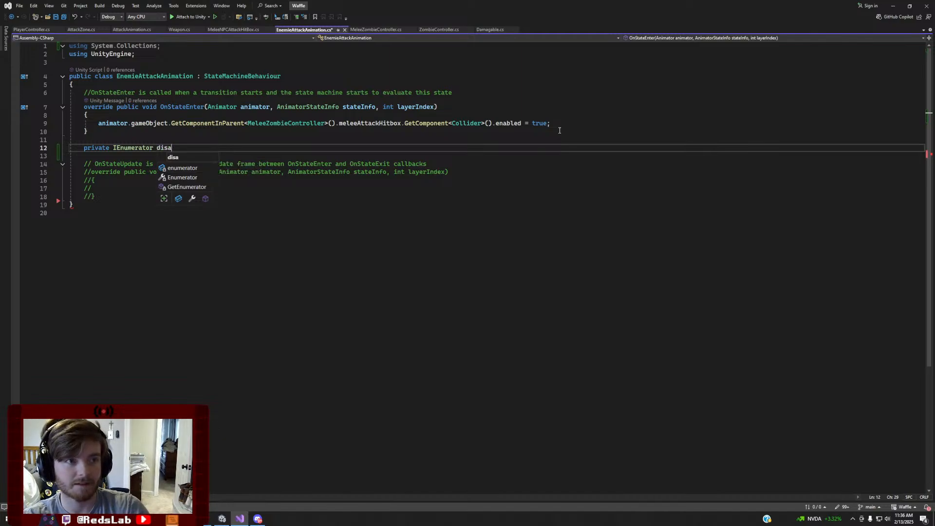
type("ble")
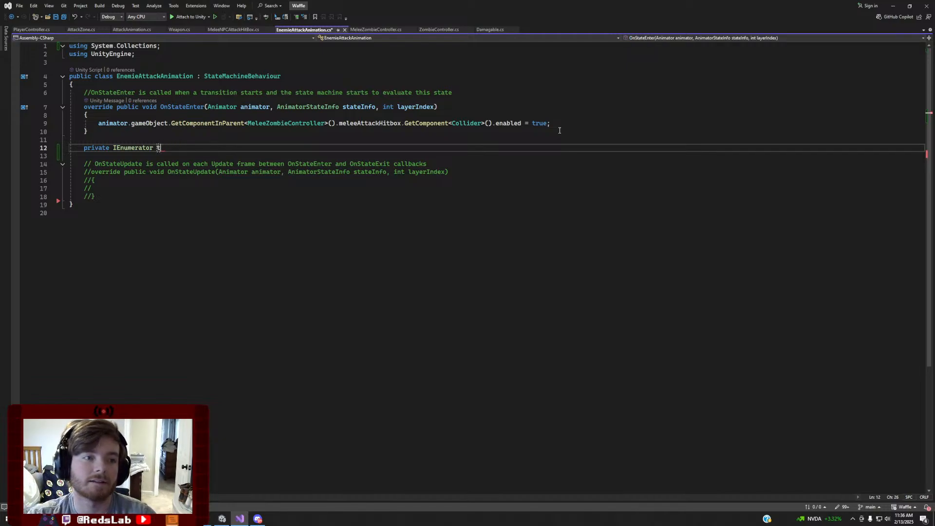
type("ime")
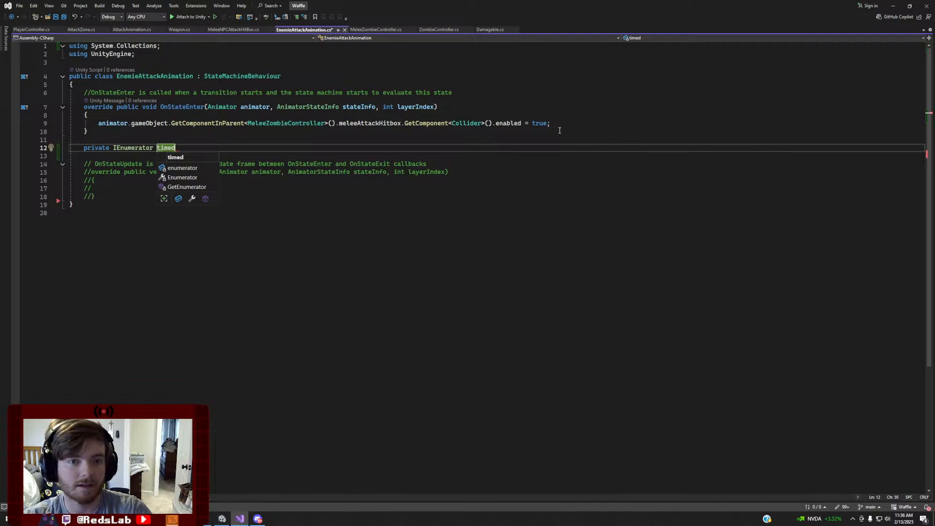
type("Disable")
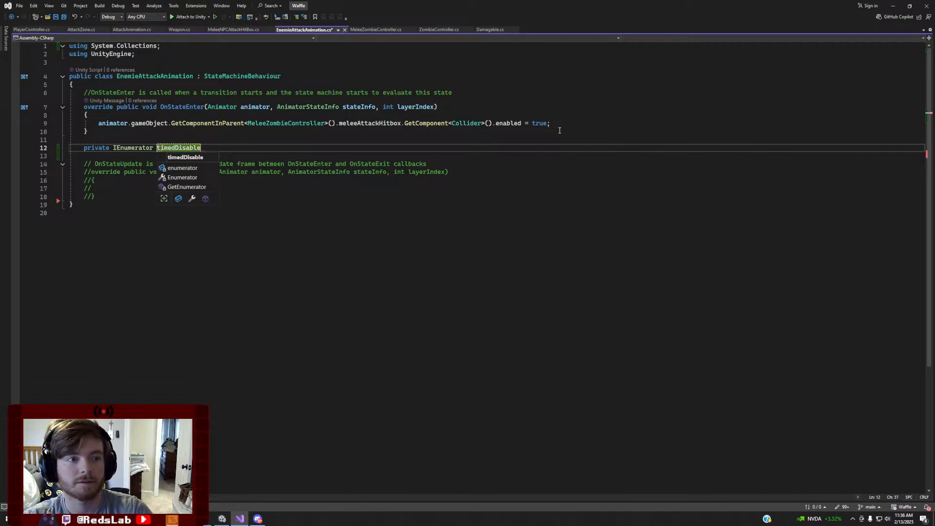
type("Collider() {")
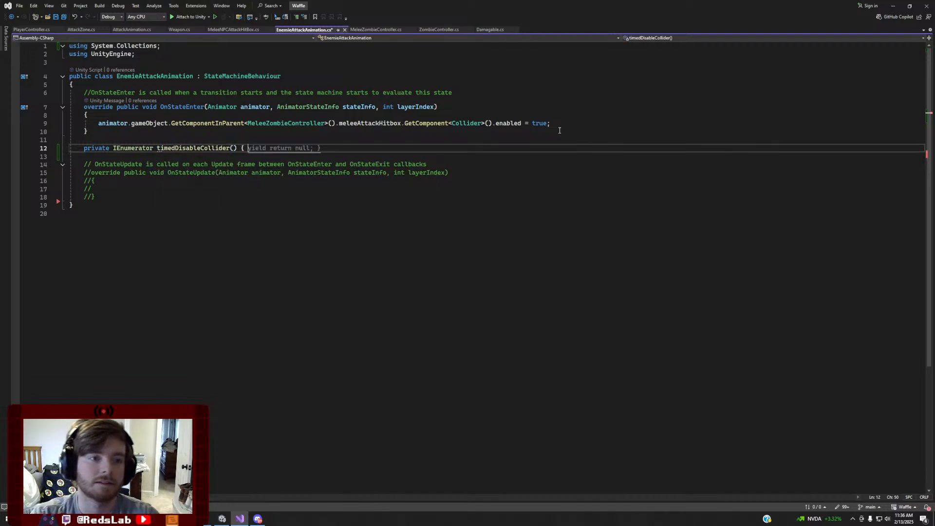
key("Return")
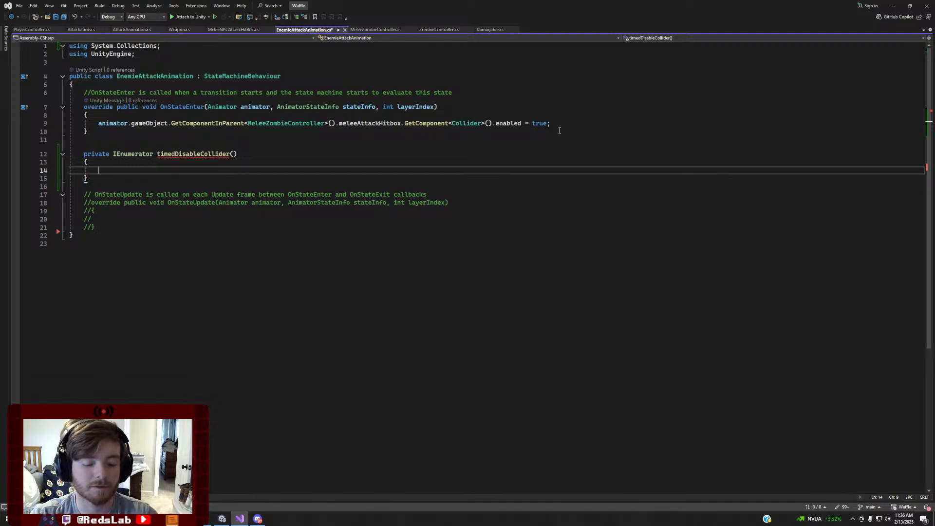
type("yield")
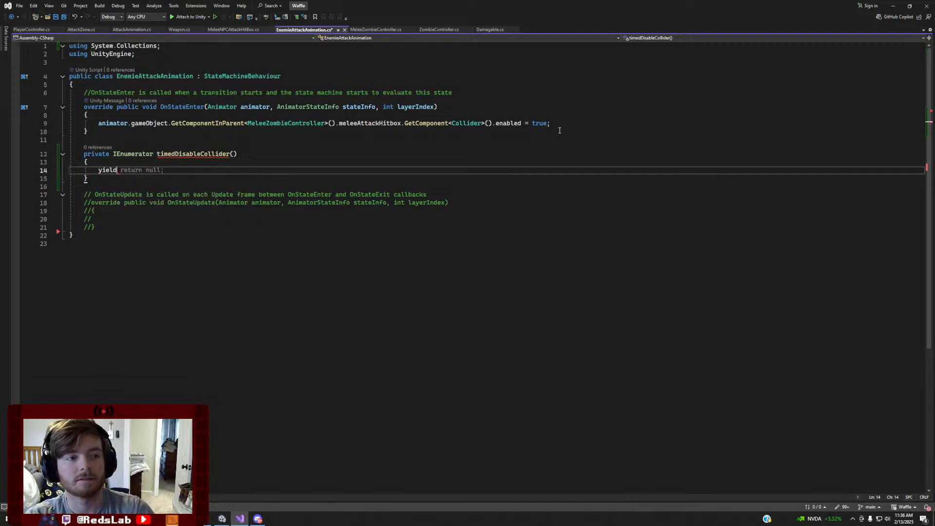
key("Tab")
Try to add a StartCoroutine call below the line in OnStateEnter that enables the hitbox collider
left_click(595, 123)
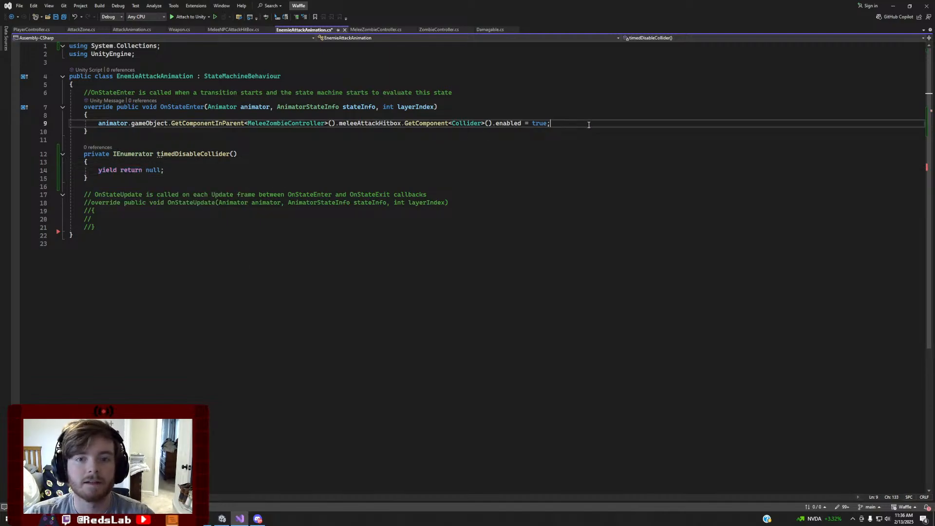
key("Return")
type("=St")
key("BackSpace")
key("BackSpace")
key("BackSpace")
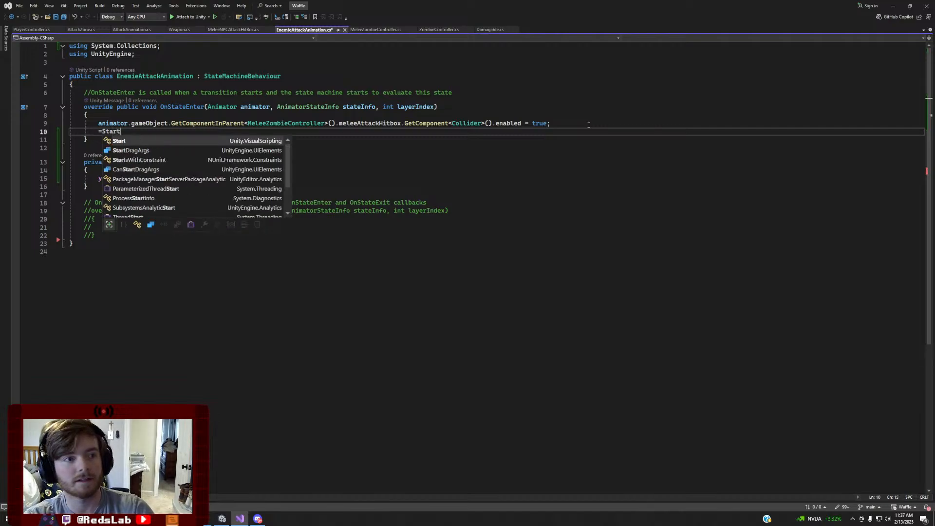
type("Startr")
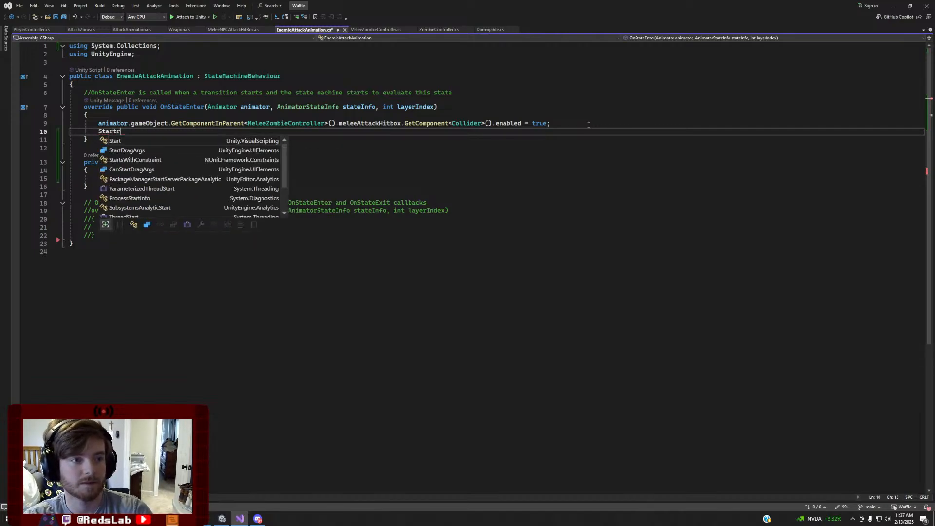
key("BackSpace")
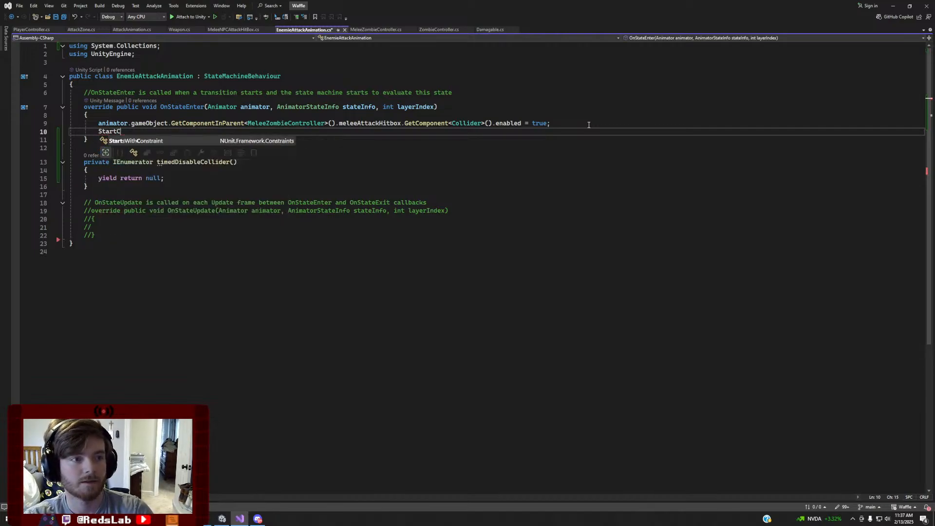
type("Cout")
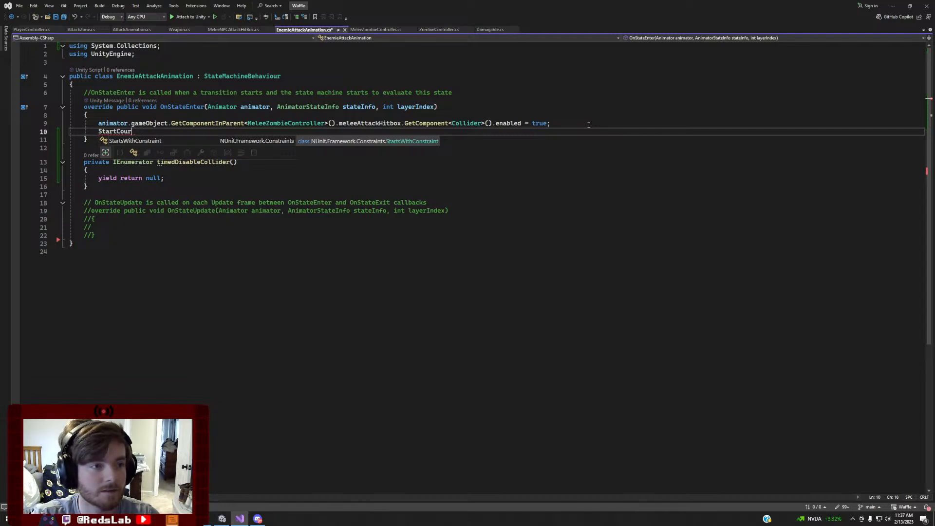
type("o")
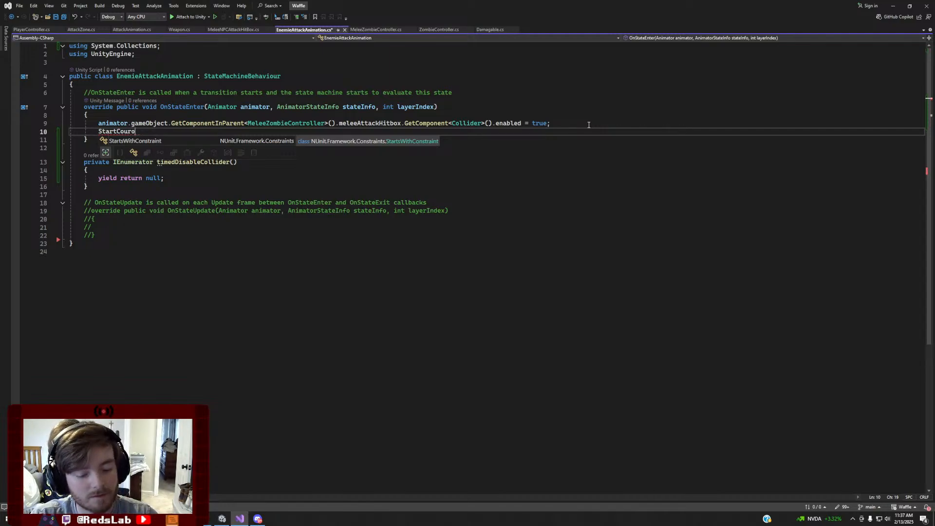
key("BackSpace")
type("tine()")
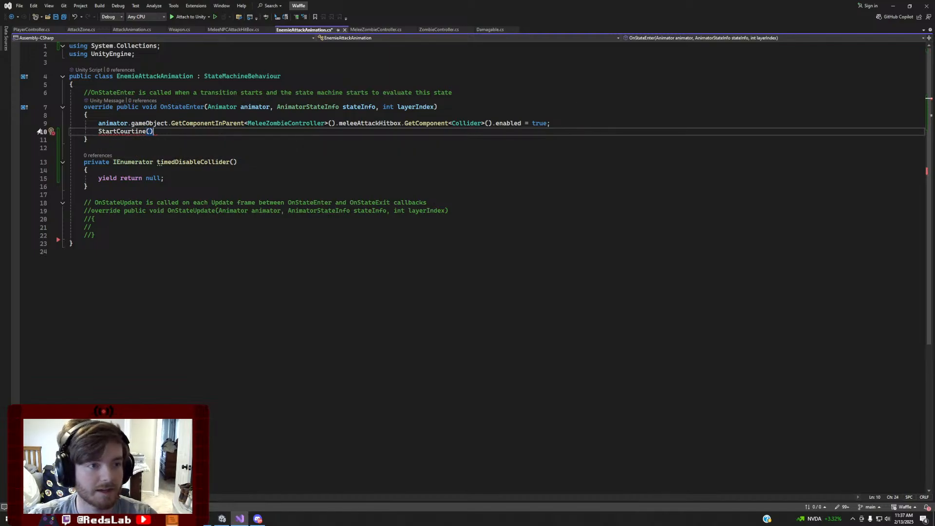
double_click(114, 132)
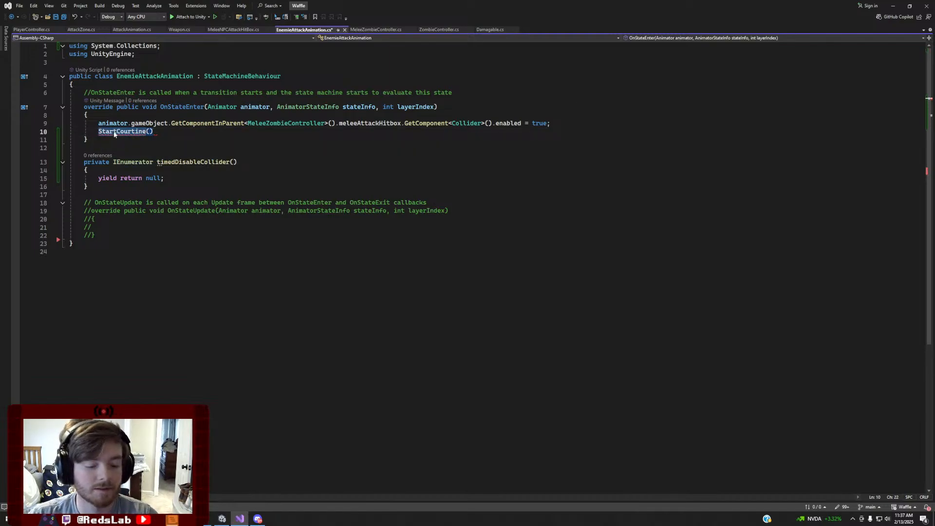
type("StartCo")
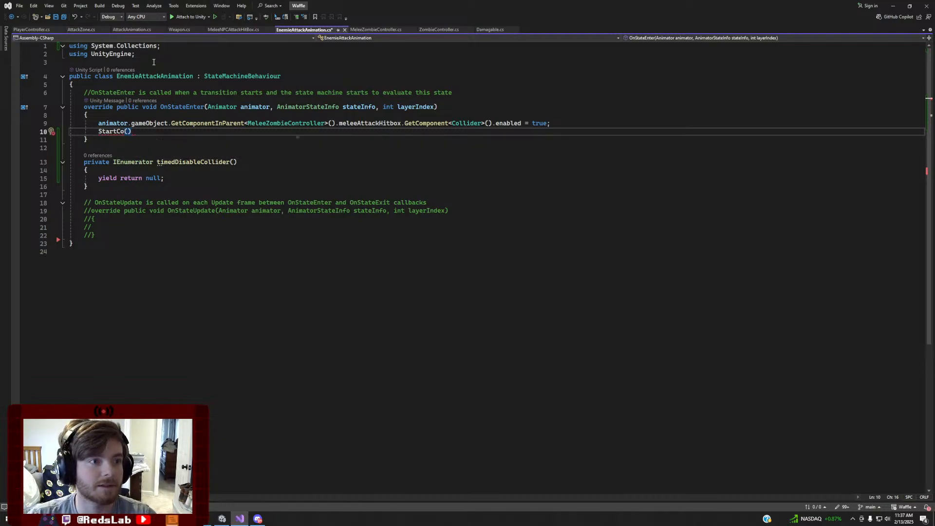
Try to add another using System directive below using UnityEngine
left_click(157, 54)
key("Return")
type("u")
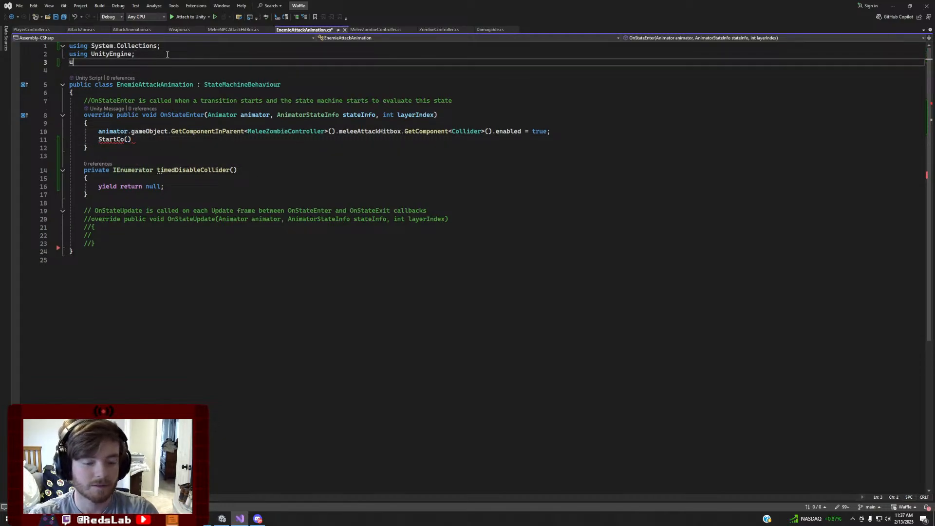
type("sing System.")
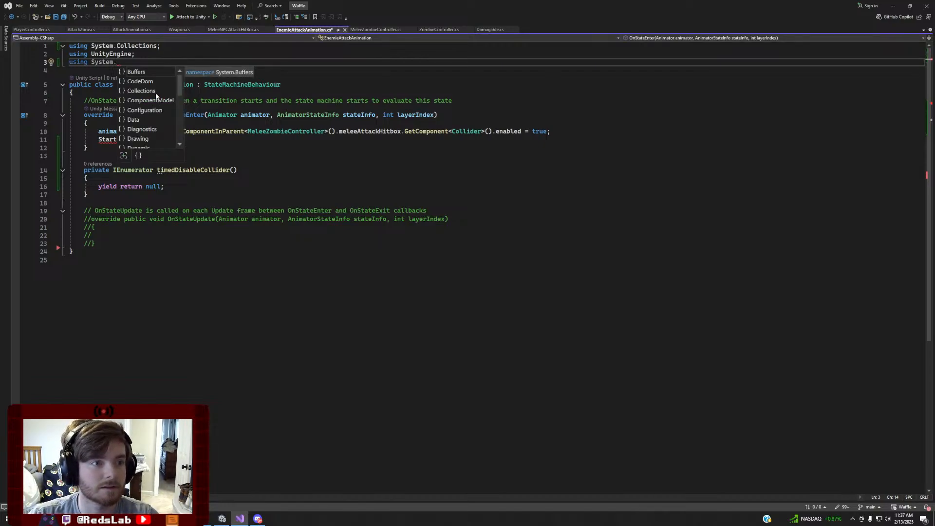
left_click(146, 91)
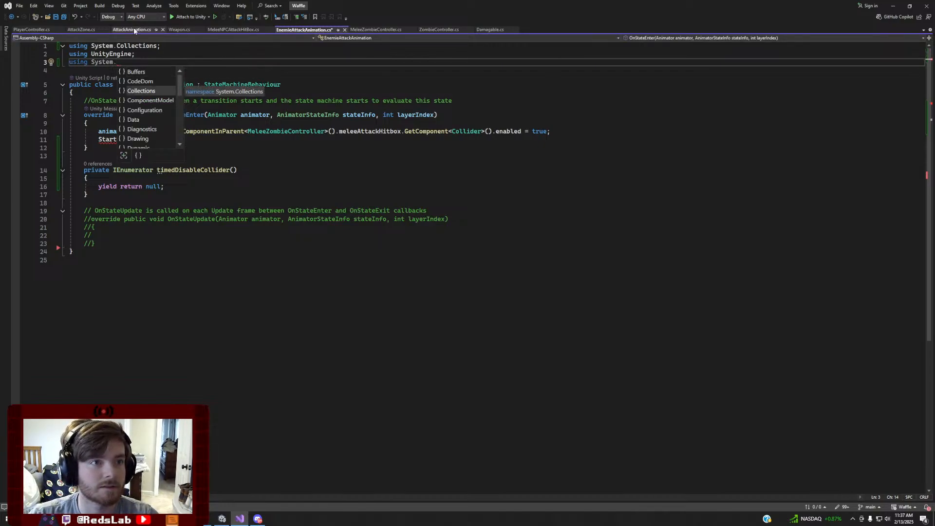
Copy StartCoroutine from the MeleeNPCAttackHitBox script and paste it over StartCo in OnStateEnter of EnemieAttackAnimation
left_click(31, 30)
left_click(375, 29)
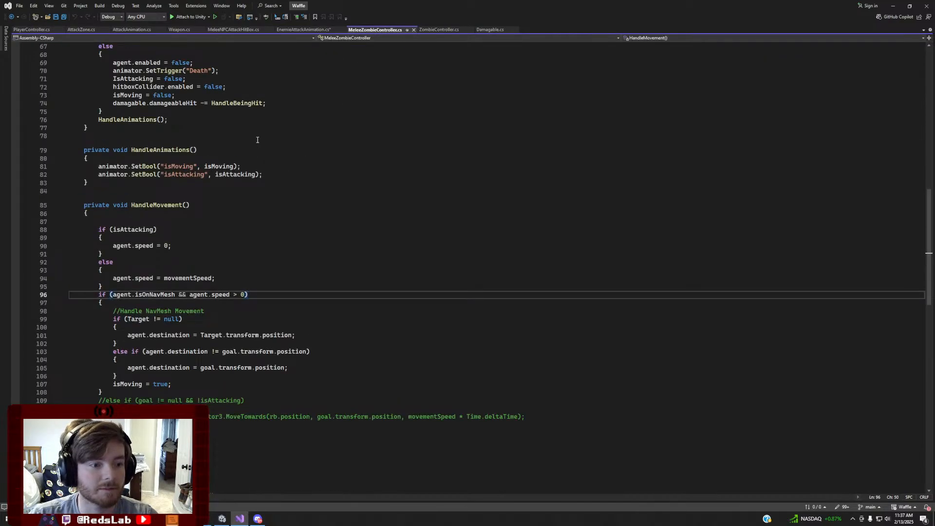
left_click(223, 29)
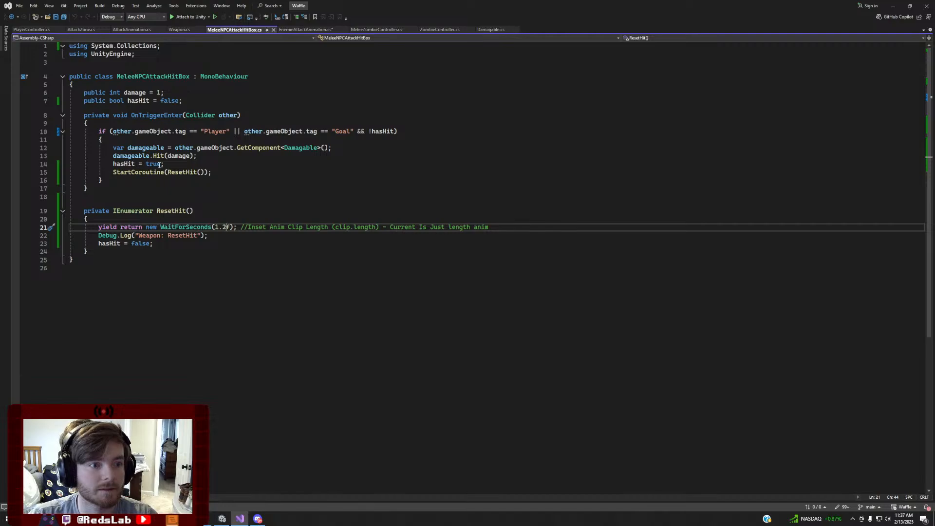
left_click(138, 172)
double_click(138, 171)
key("ctrl+c")
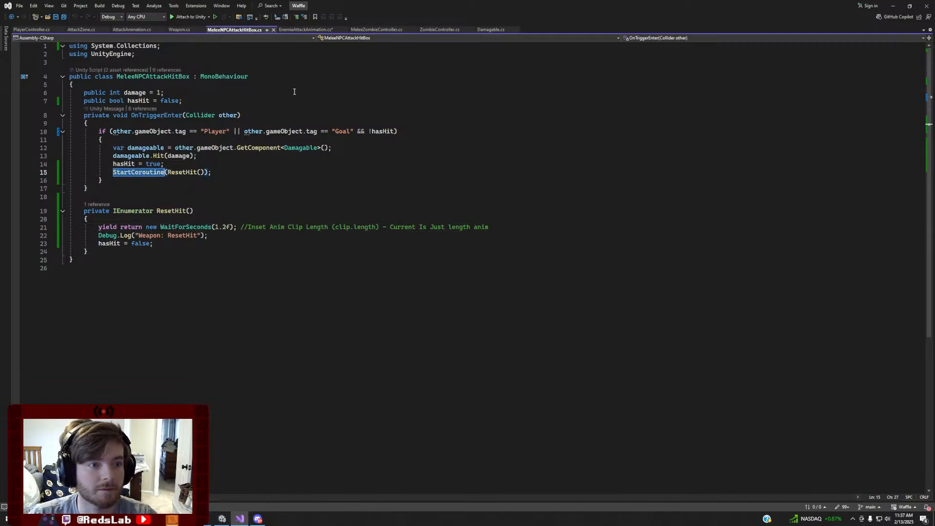
left_click(317, 30)
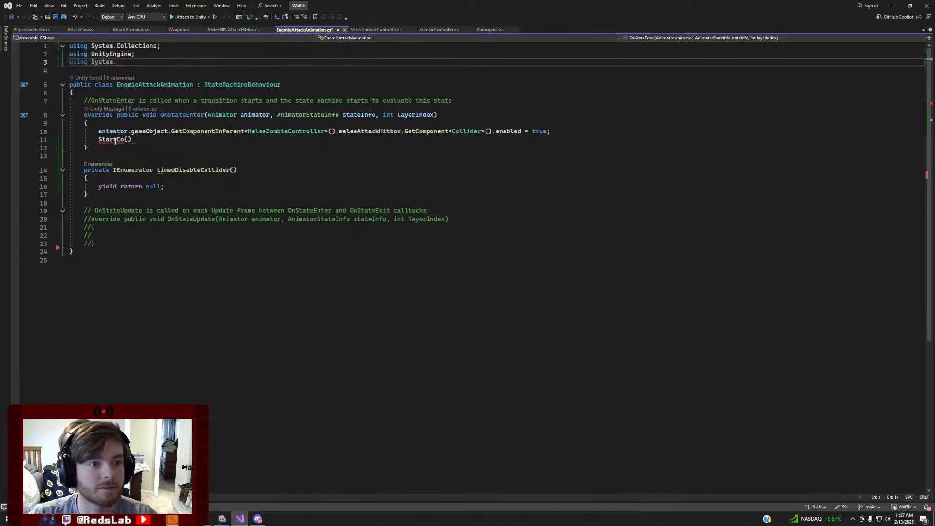
double_click(116, 140)
key("ctrl+v")
mouse_move(134, 141)
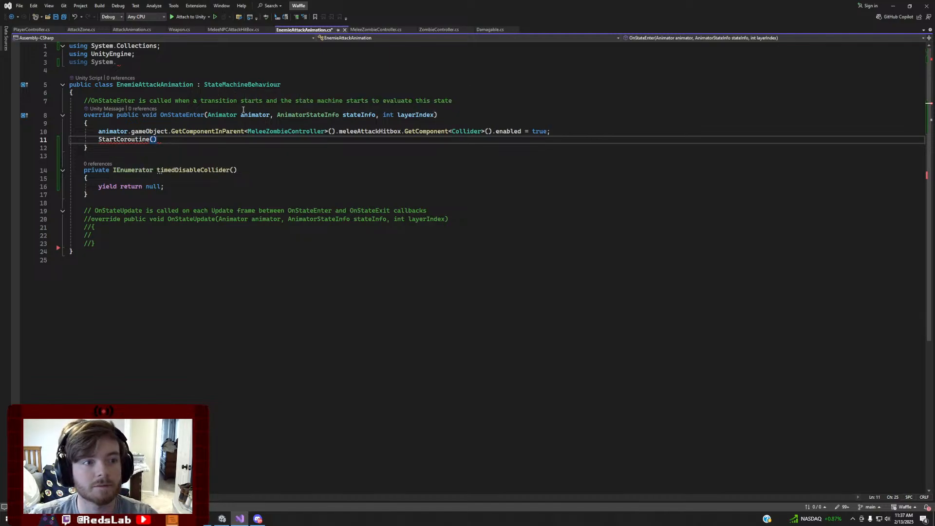
Delete the StartCoroutine line from OnStateEnter and the incomplete using System directive at the top of the script
left_click_drag(173, 143, 69, 141)
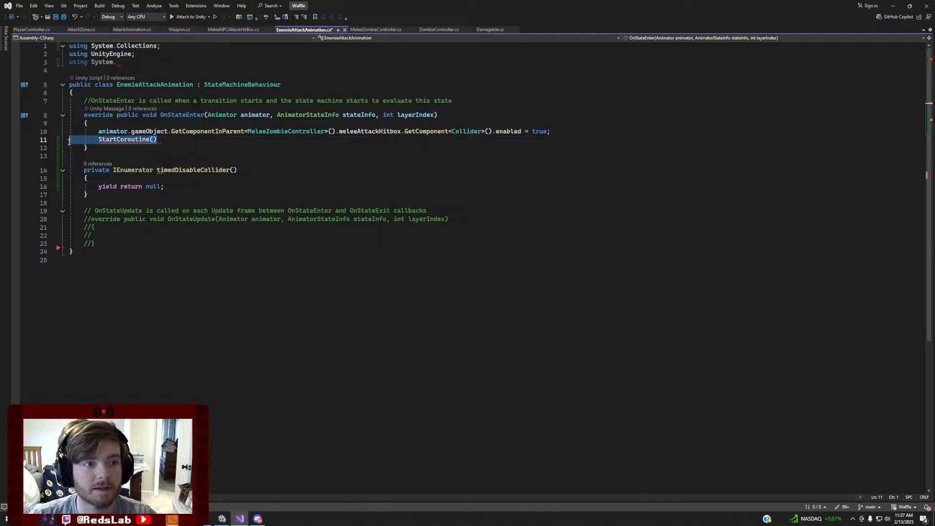
key("BackSpace")
key("BackSpace")
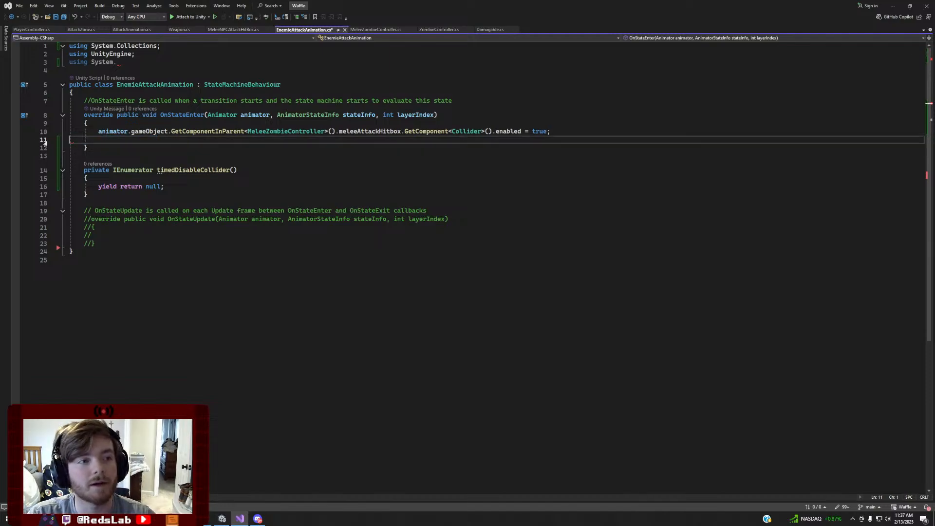
left_click_drag(135, 65, 31, 61)
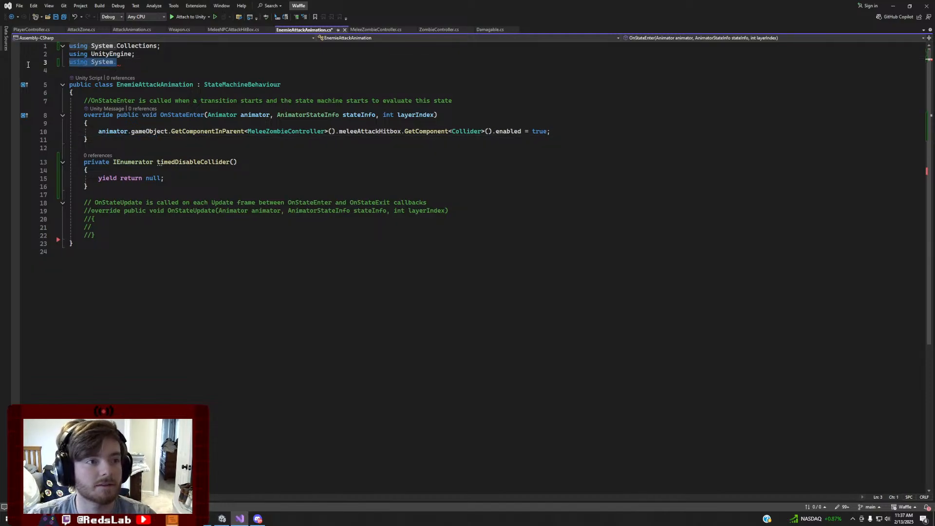
key("BackSpace")
key("BackSpace")
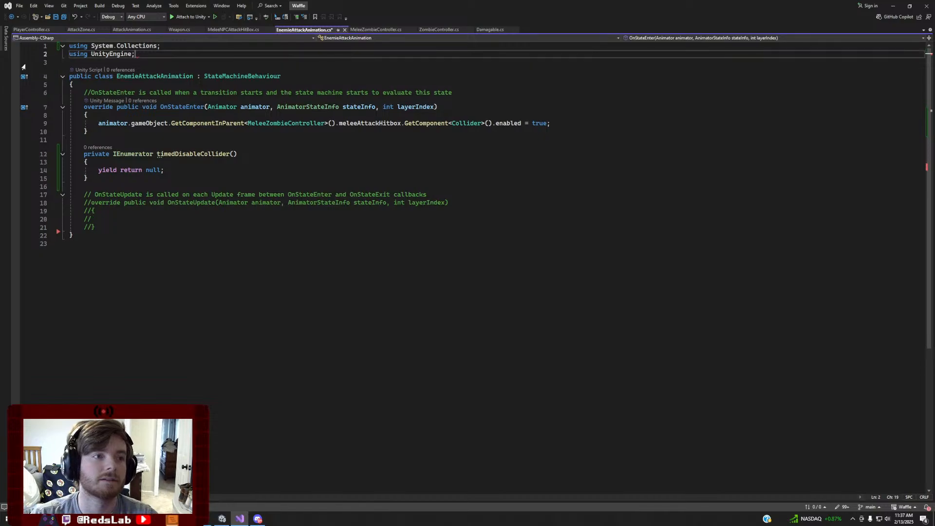
Replace null in the timedDisableCollider coroutine's yield return with new WaitForSeconds(1f)
left_click(229, 76)
left_click(171, 170)
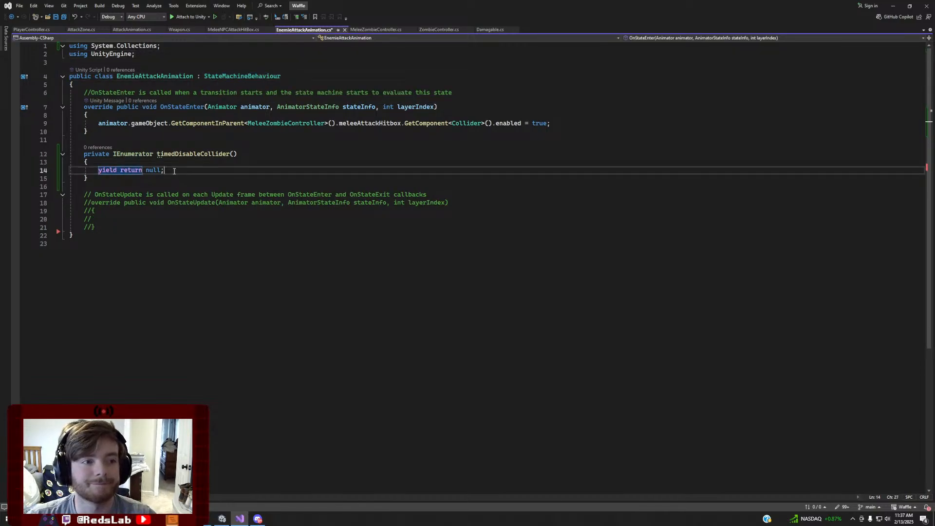
mouse_move(169, 154)
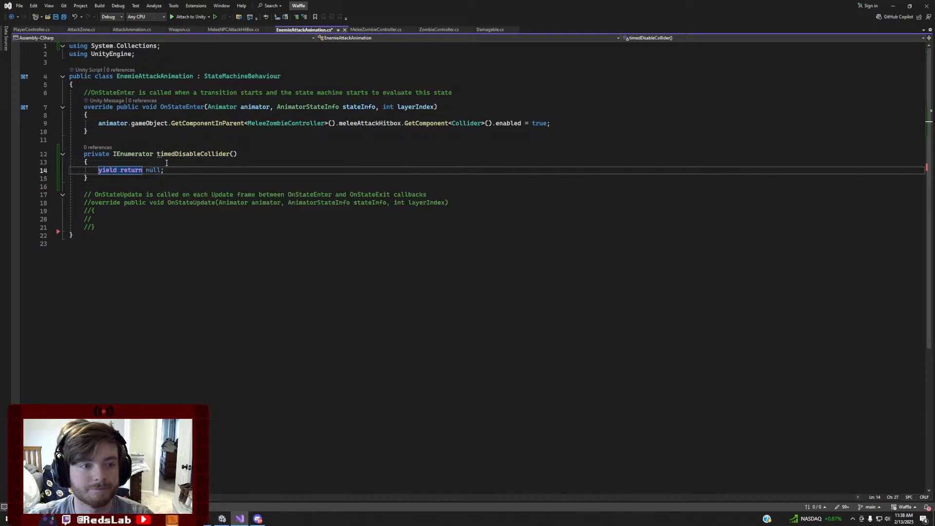
key("BackSpace")
key("BackSpace")
key("BackSpace")
key("BackSpace")
type("ew W")
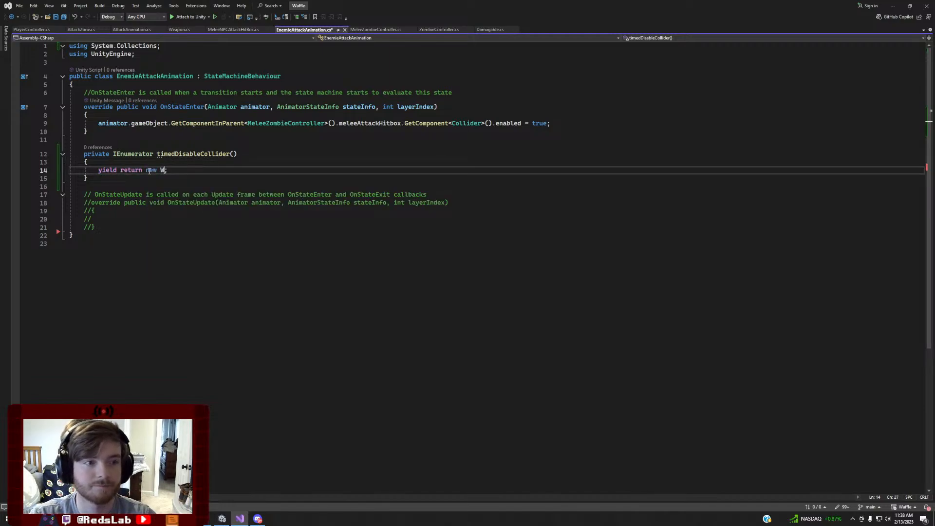
type("aitForSeconds")
key("Tab")
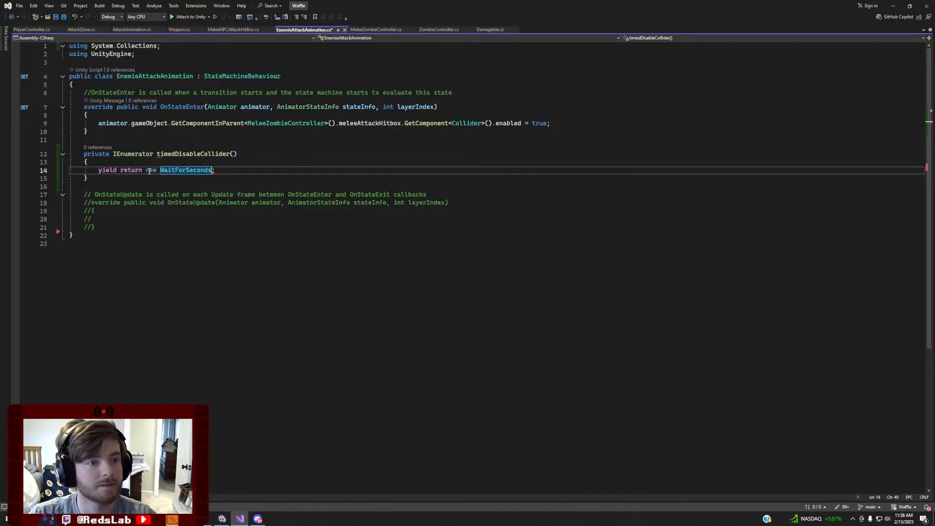
type("()")
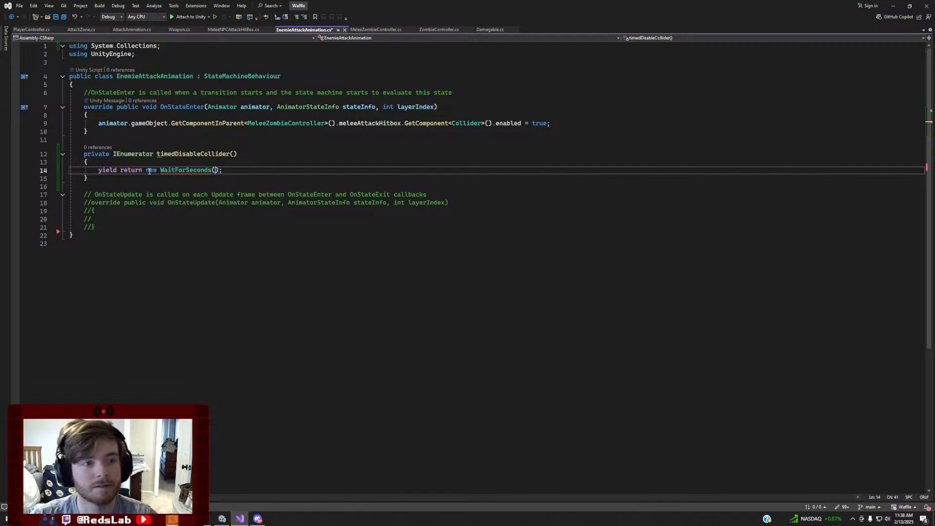
mouse_move(176, 173)
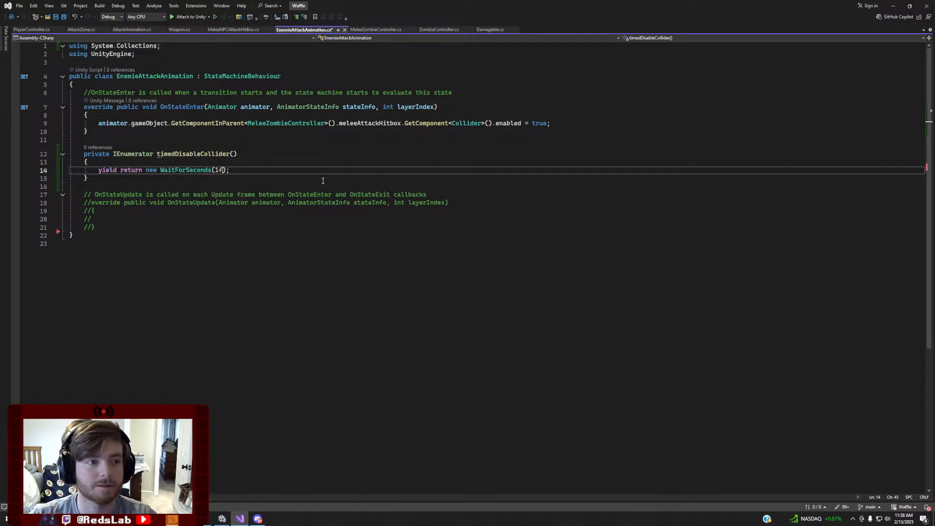
Call timedDisableCollider(); in OnStateEnter, below the line that enables the hitbox collider
left_click(548, 129)
key("Return")
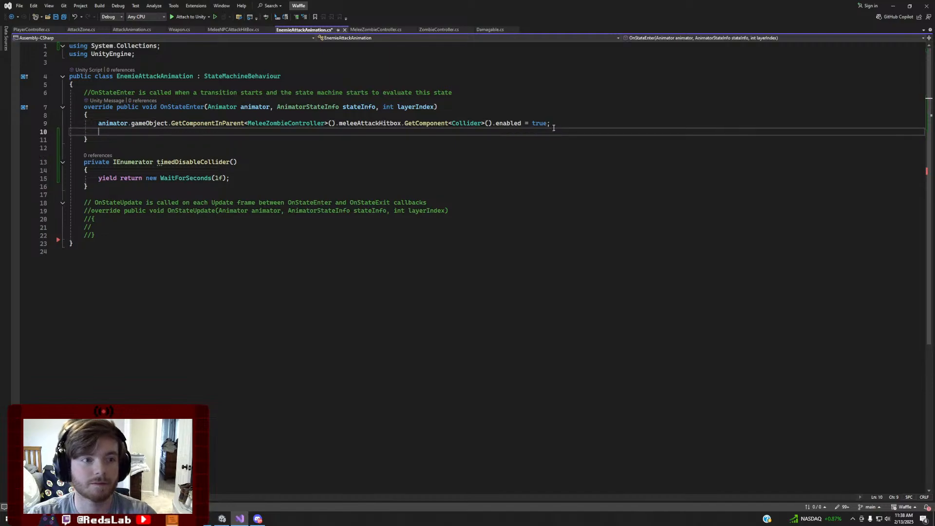
type("timedDisableCollider()")
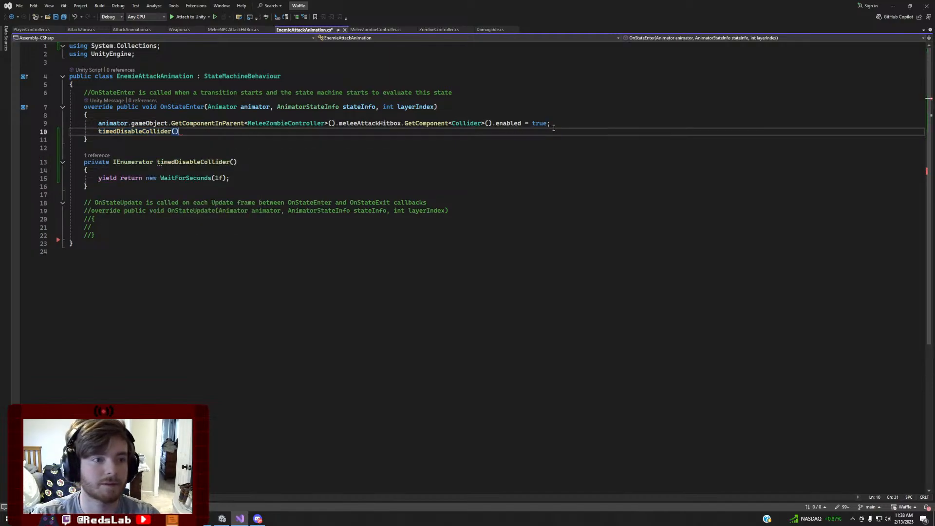
type(";")
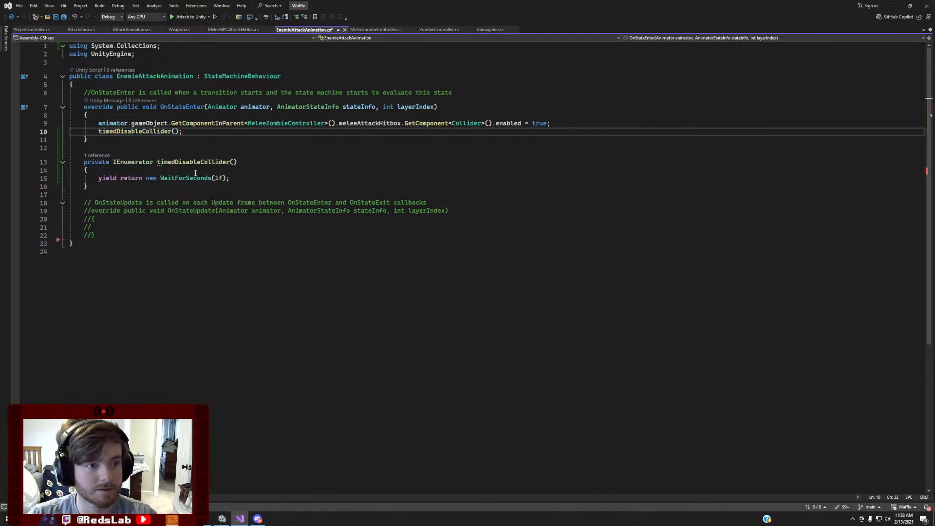
Copy the collider-enabling line from OnStateEnter to below the wait in timedDisableCollider and set enabled to false
left_click(239, 179)
key("Return")
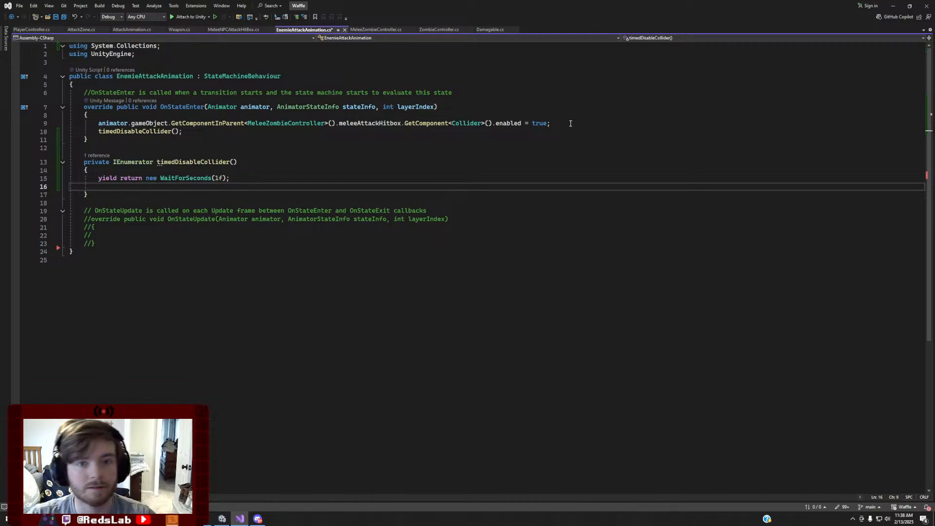
left_click_drag(571, 124, 98, 123)
key("ctrl+c")
left_click(221, 187)
key("ctrl+v")
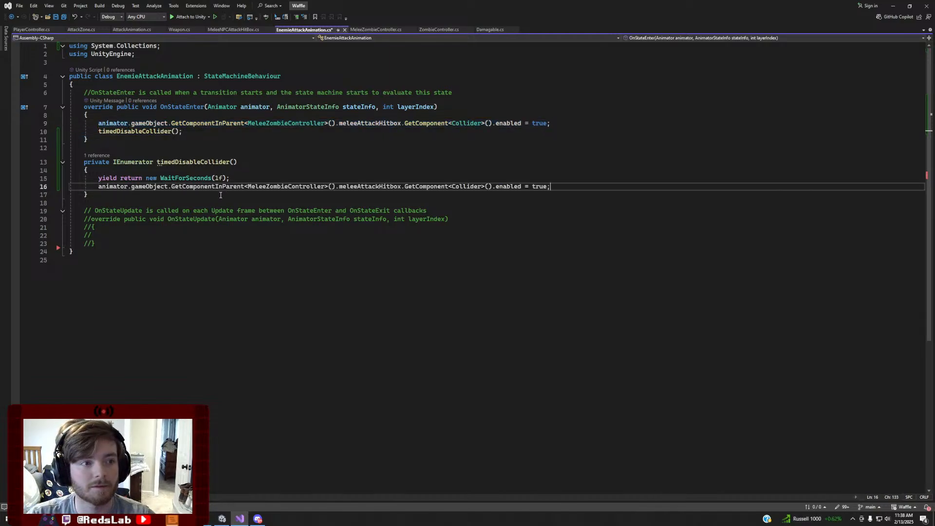
double_click(539, 186)
type("false")
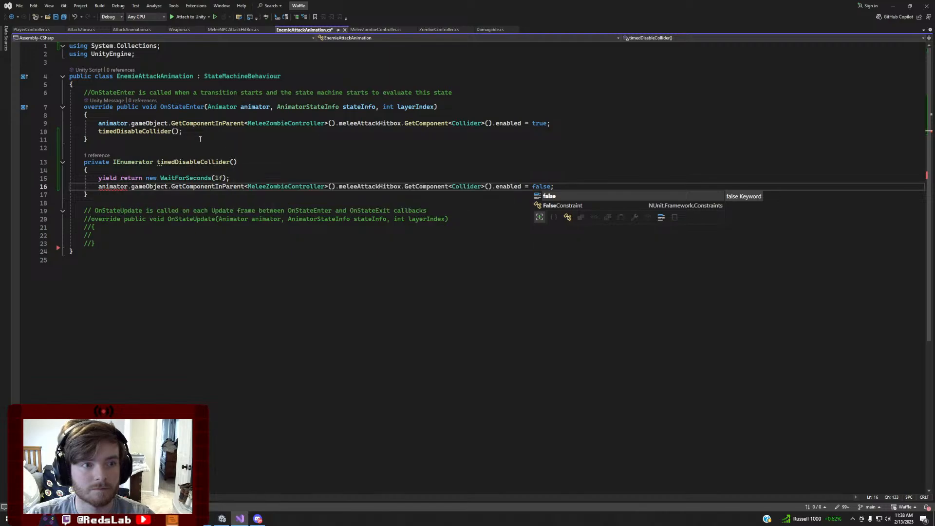
Add an Animator animator parameter to timedDisableCollider, pass animator in the OnStateEnter call, and save the script
left_click(235, 162)
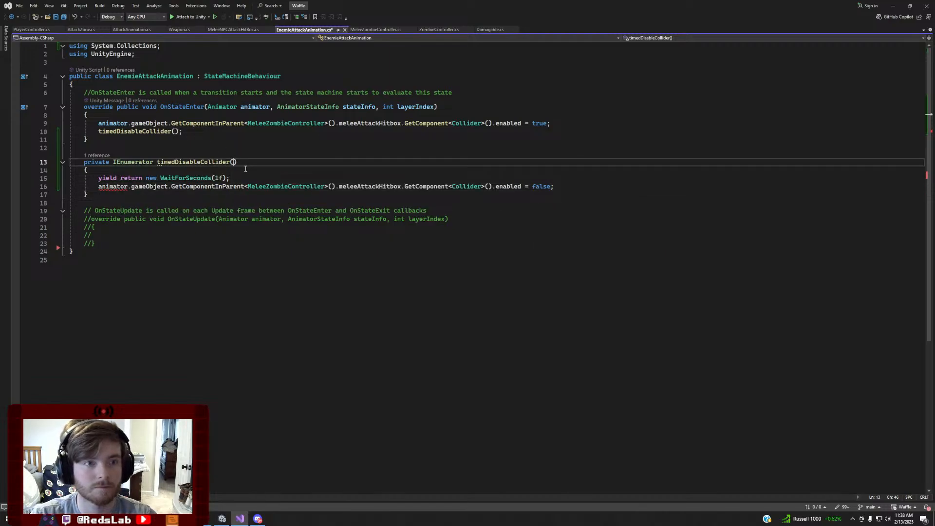
left_click_drag(269, 107, 204, 107)
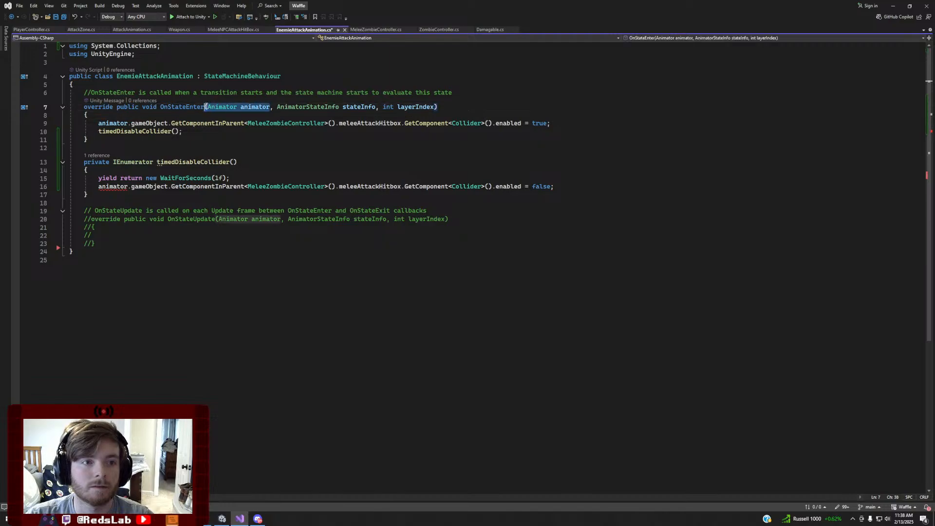
key("ctrl+c")
left_click(234, 162)
key("ctrl+v")
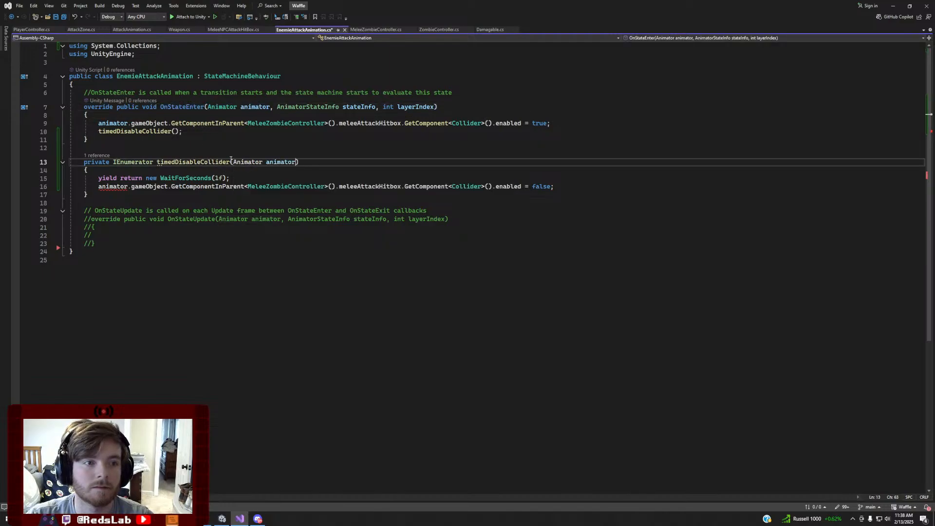
left_click(177, 131)
type("animator")
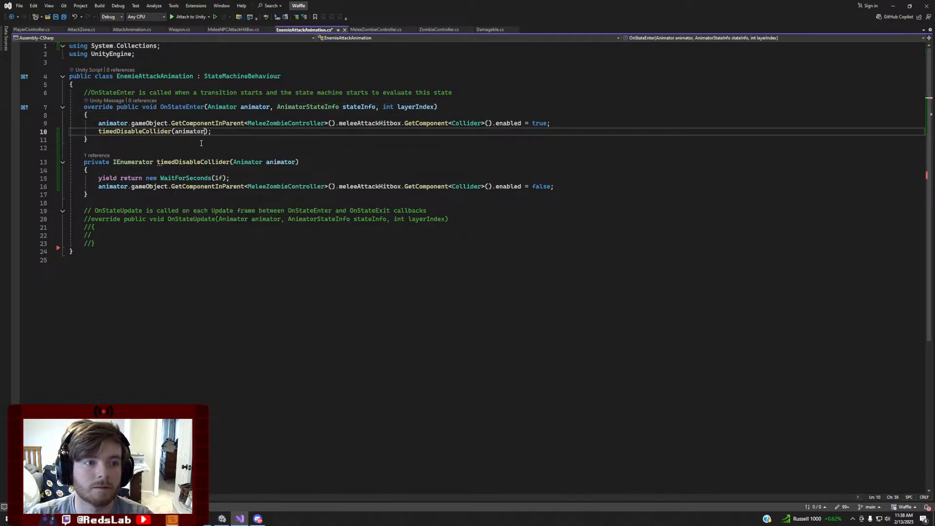
key("ctrl+s")
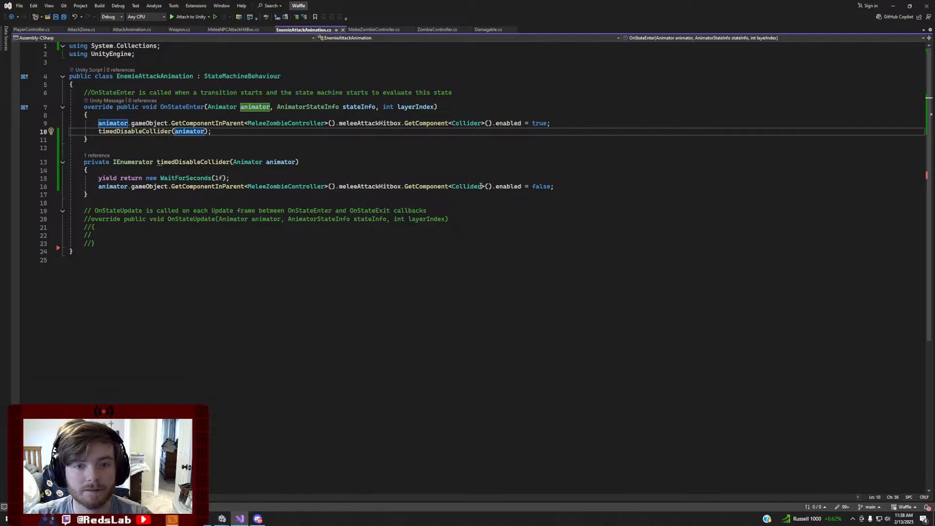
Set the WaitForSeconds duration in timedDisableCollider to 0.5f and save the script
left_click(220, 178)
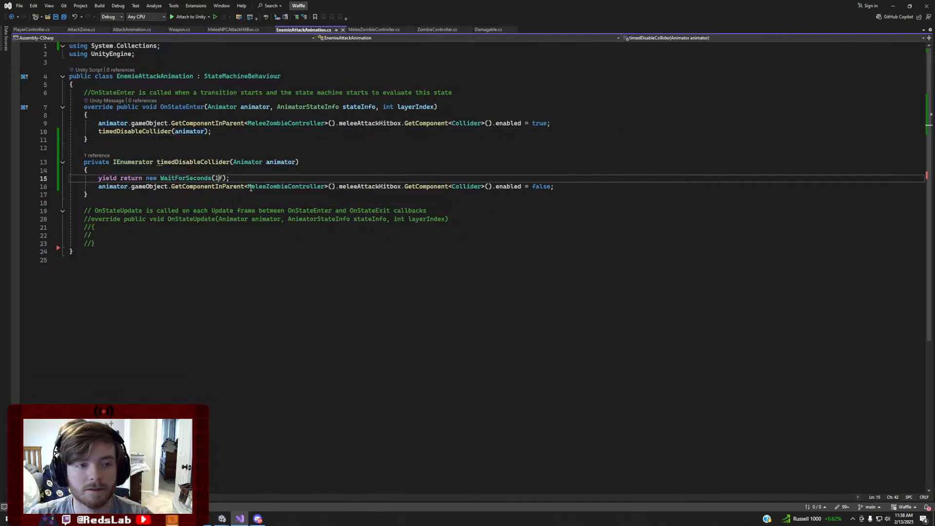
key("BackSpace")
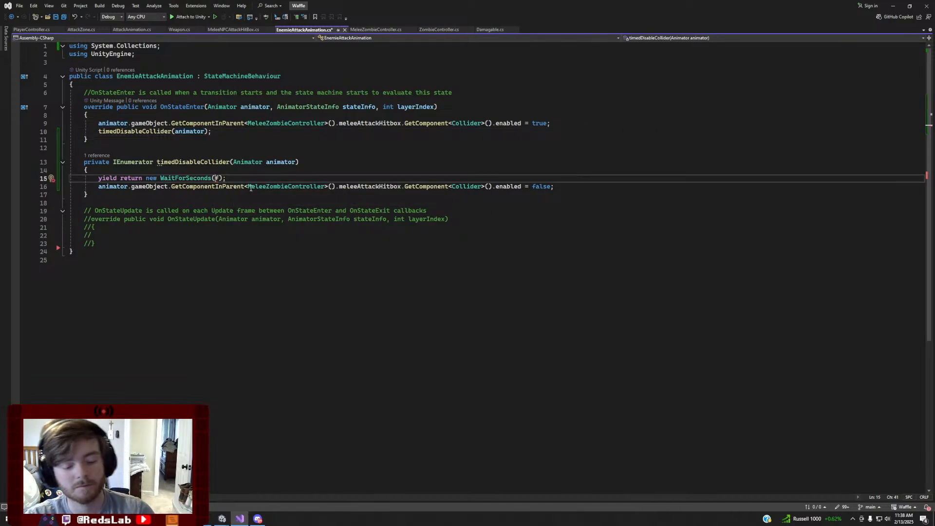
type("0.5")
key("End")
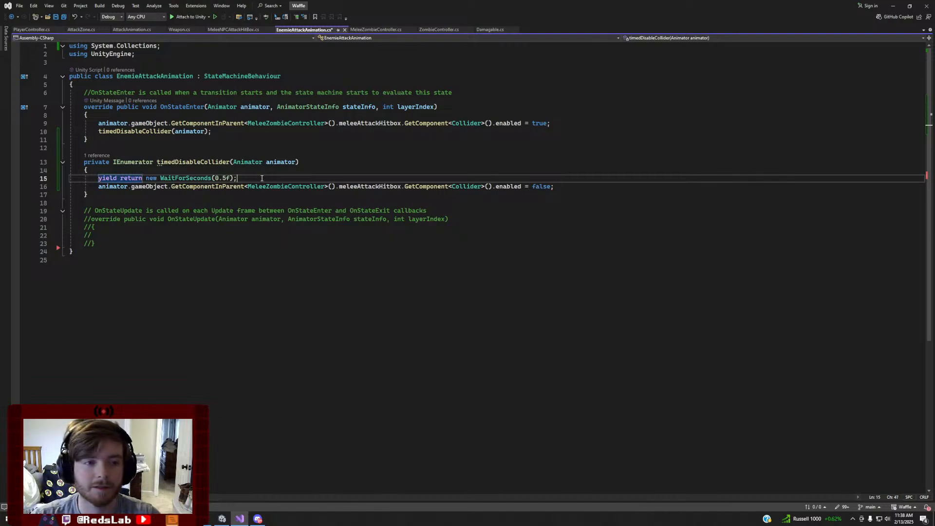
key("ctrl+s")
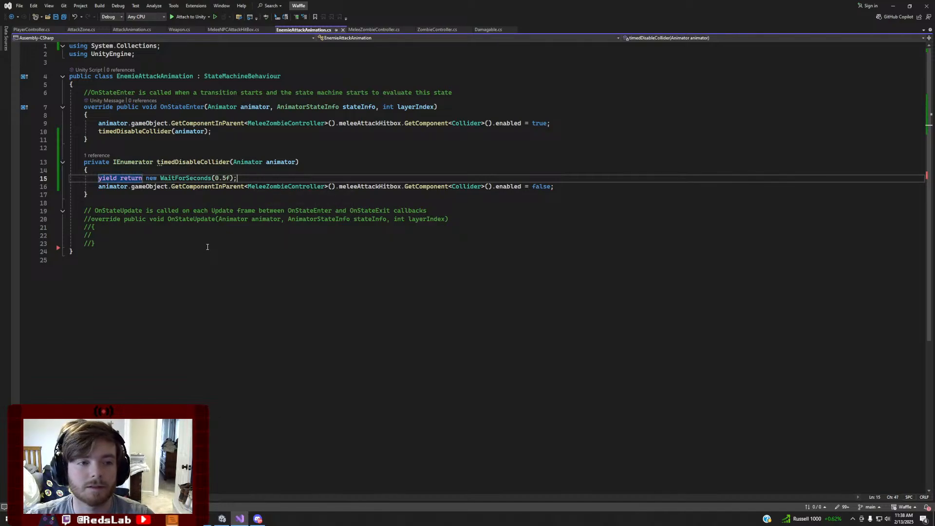
Add Debug.Log("Turned Off Enemy Attack Collider"); between the wait and the collider-disabling line, and save the script
key("Return")
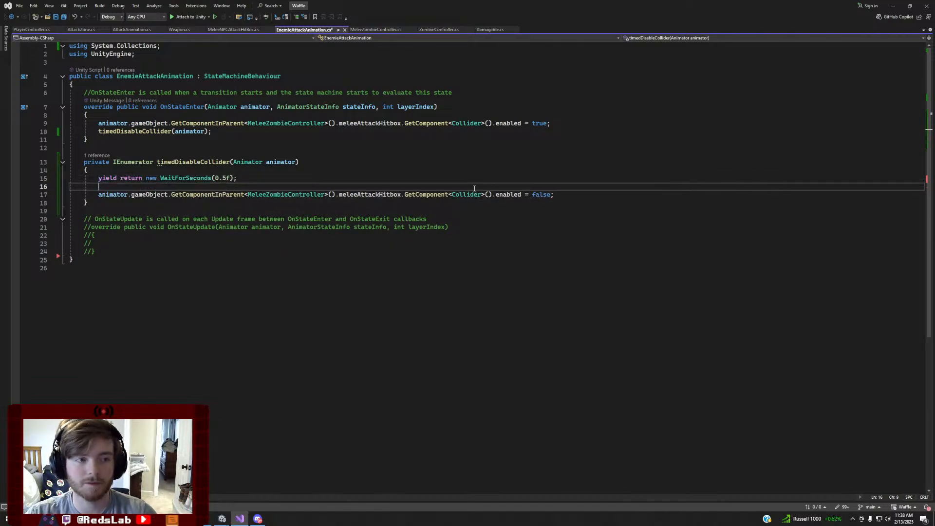
type("Debug.Log(")
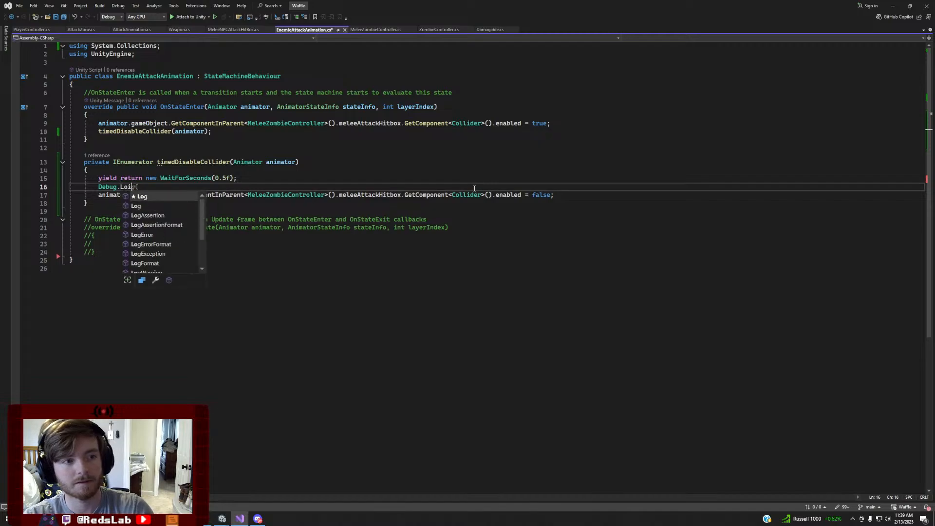
type("\"t")
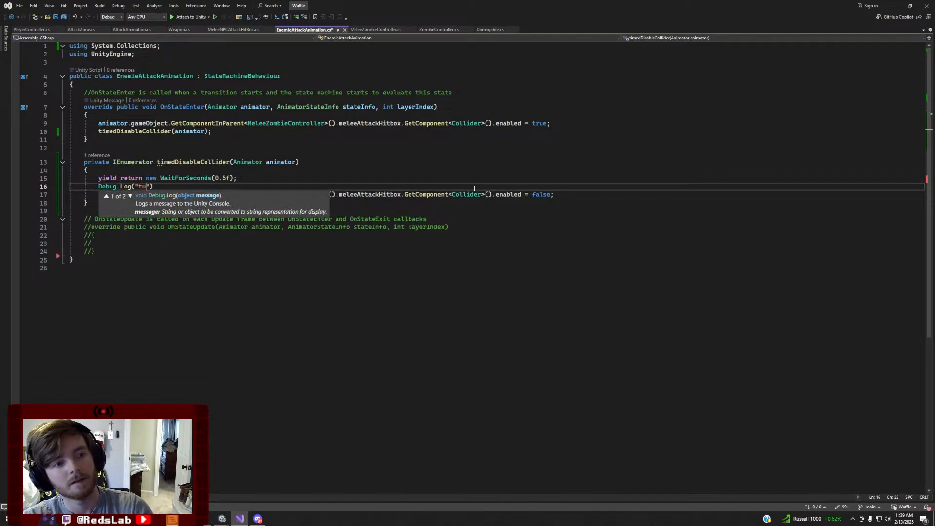
type("urned O")
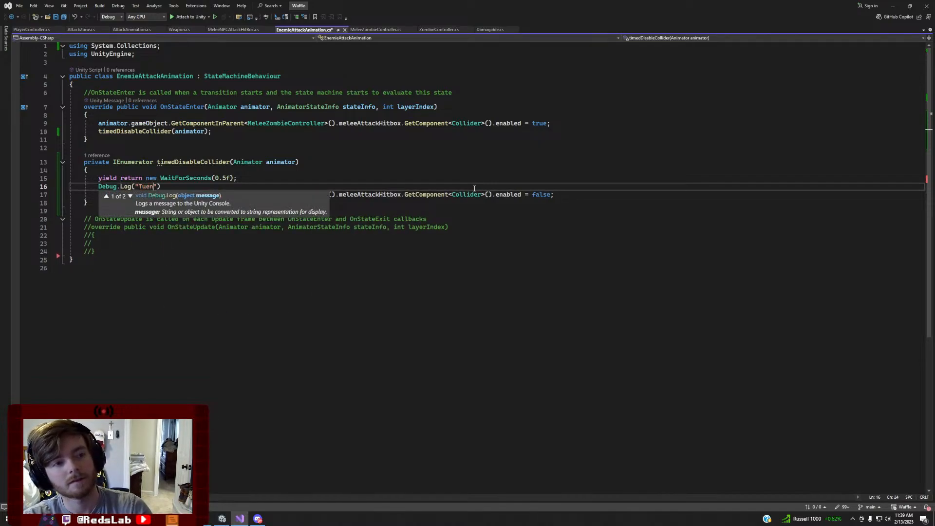
type("ff Enemt")
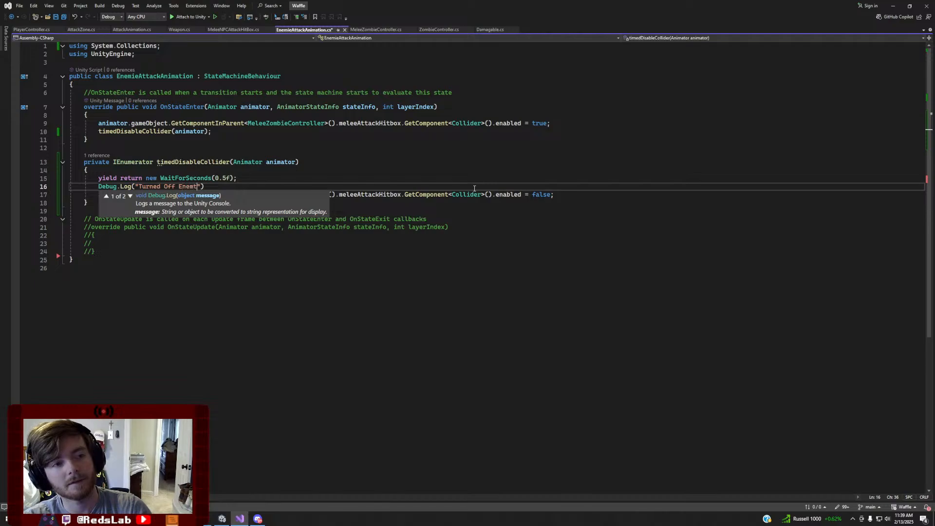
type(" Coll")
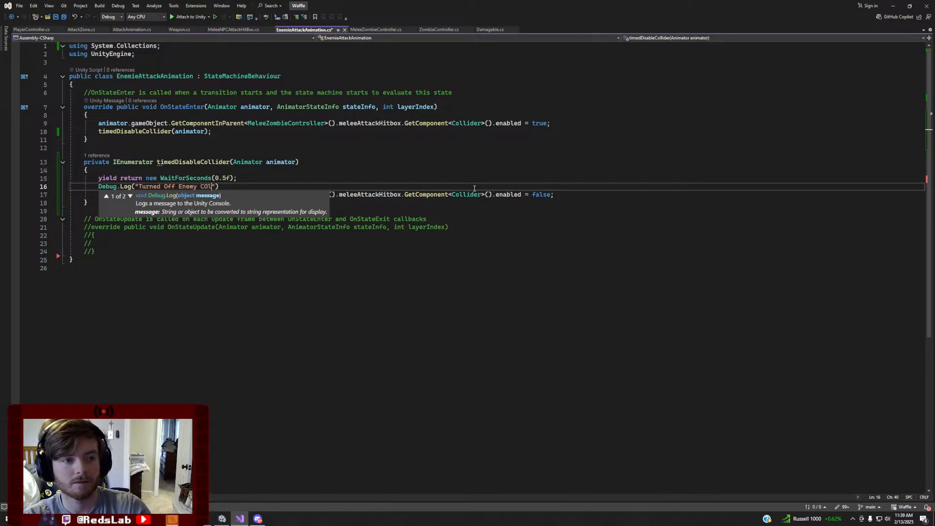
type("ider")
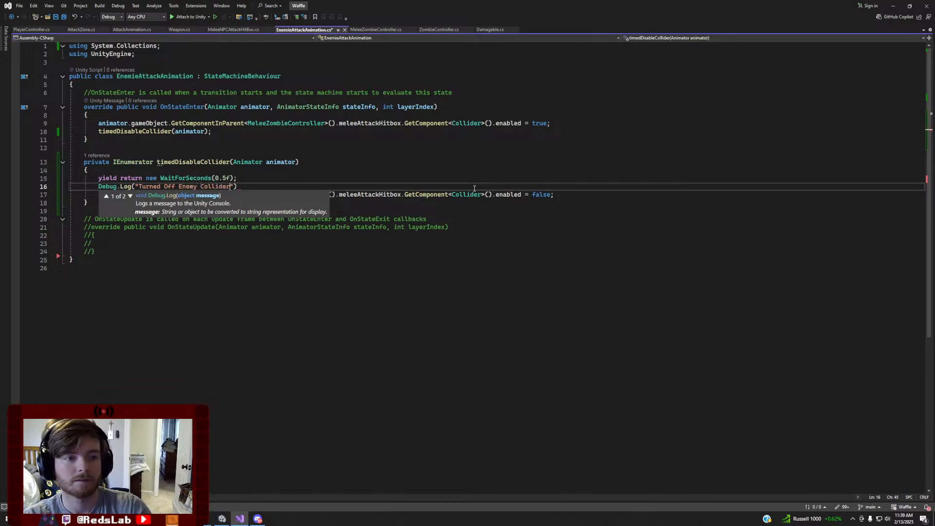
key("Left")
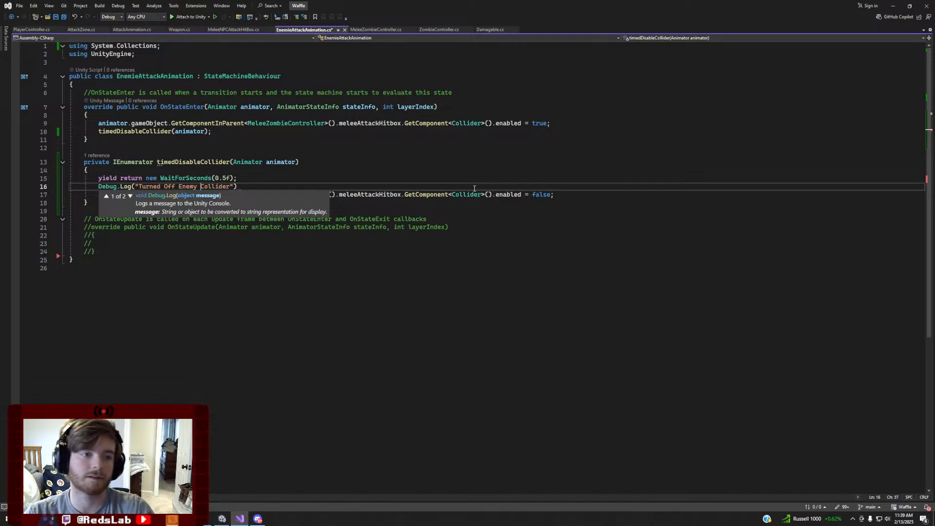
type("Attack")
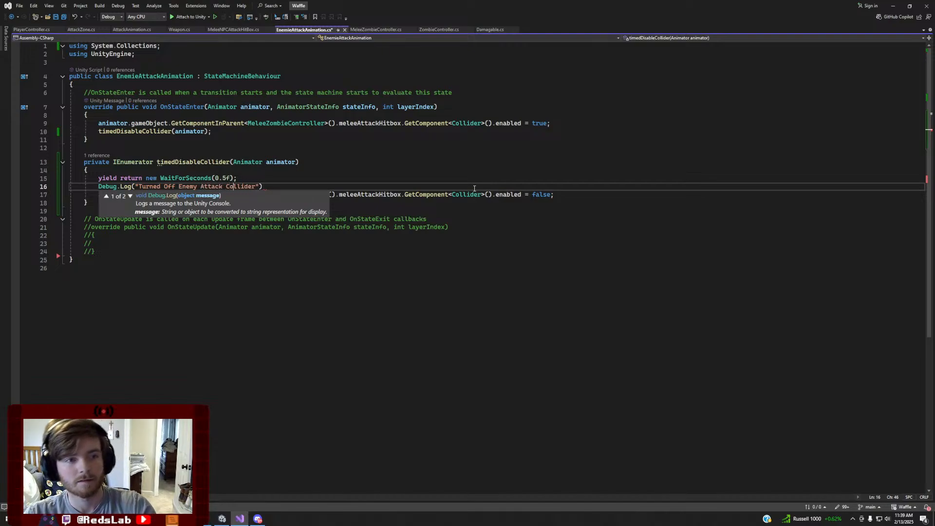
key("End")
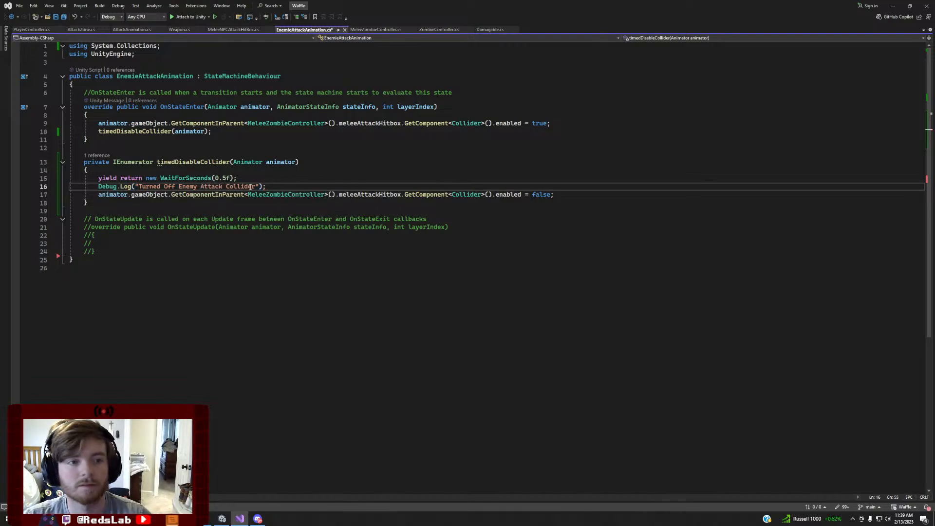
key("ctrl+s")
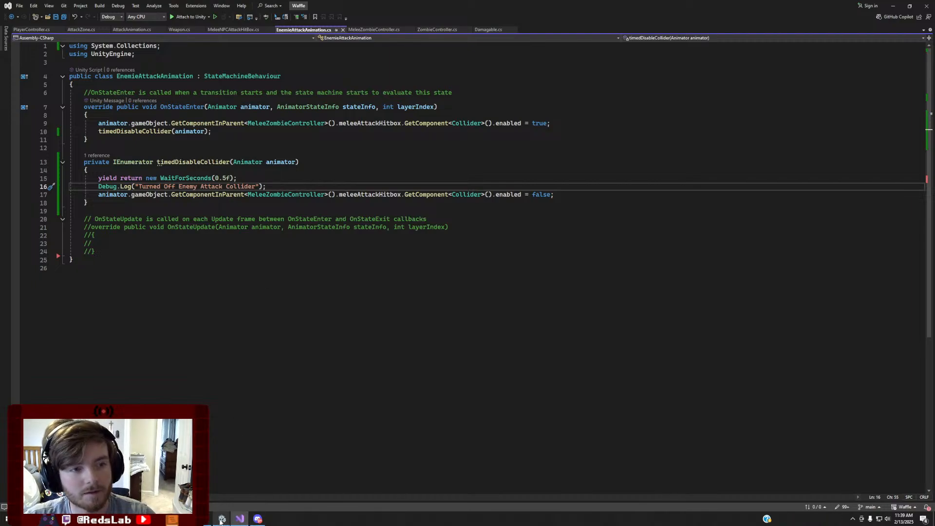
Switch to Unity, start Play mode and run the player character through the building
mouse_move(222, 521)
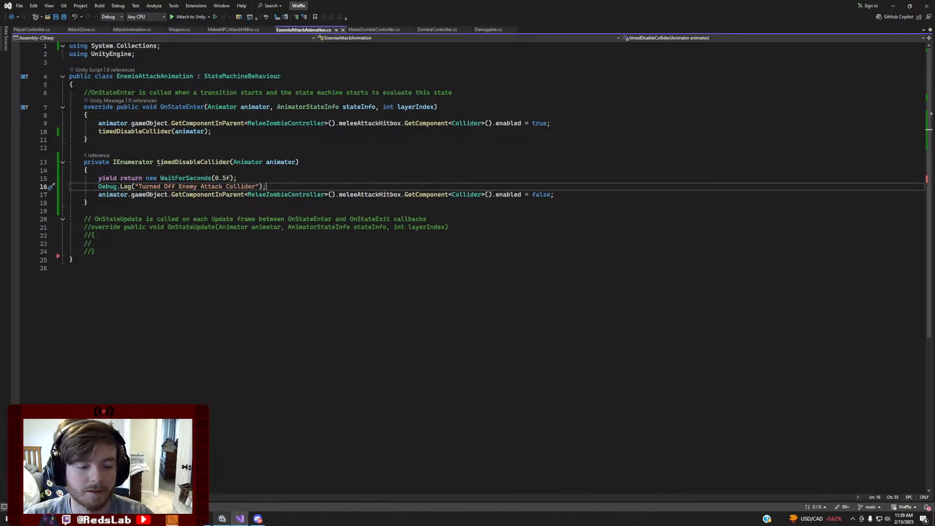
left_click(222, 519)
left_click(456, 22)
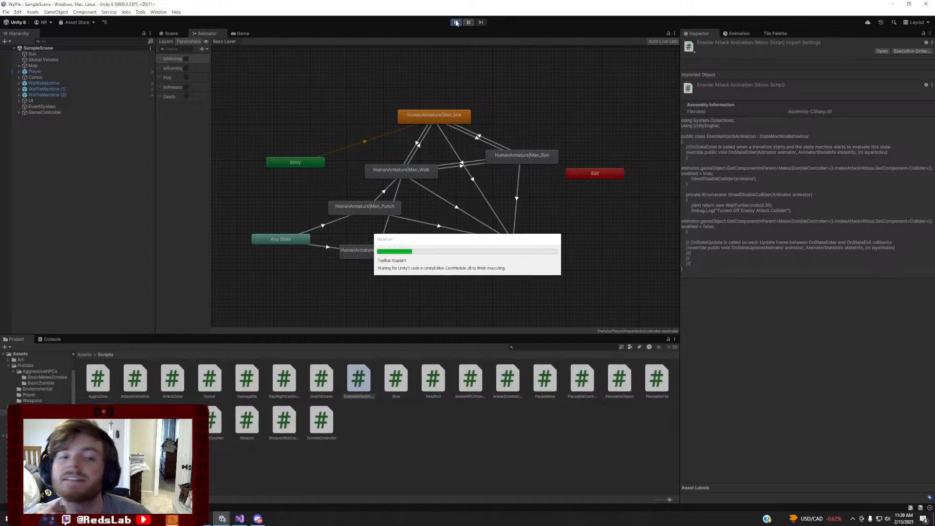
key("s")
key("d")
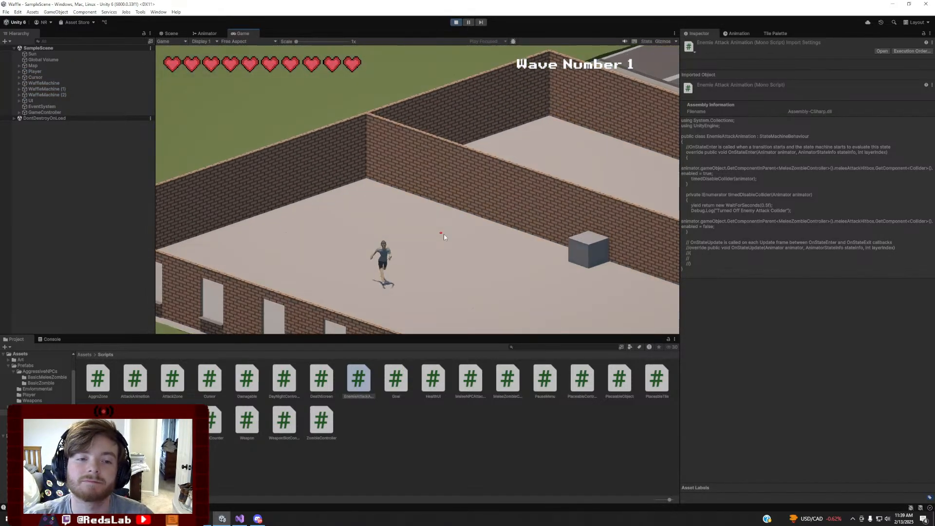
key("d")
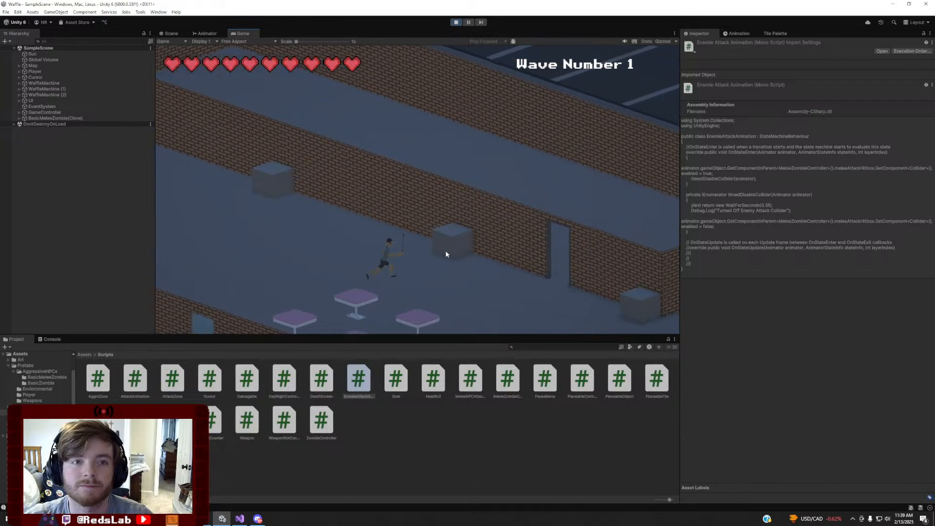
key("s")
key("w")
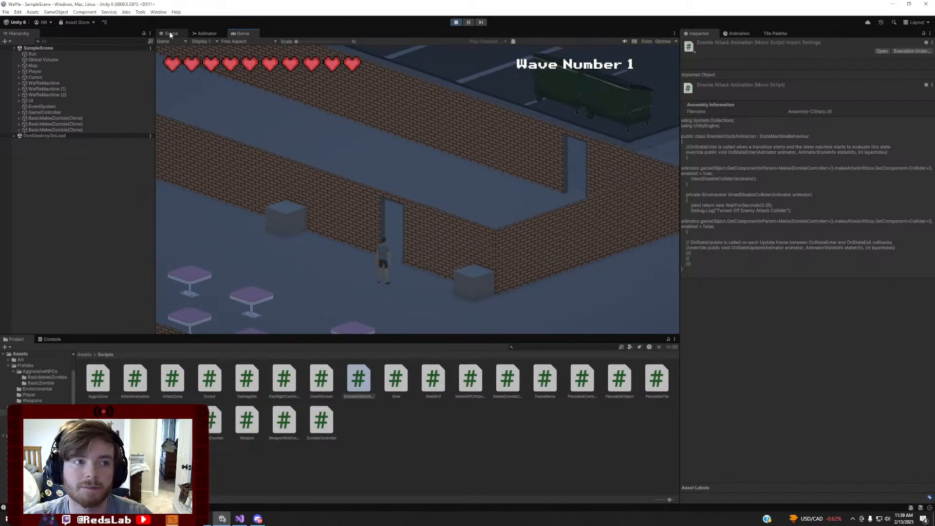
Look around the running level in the Scene view, return to the Game view and bring up the Console log
left_click(171, 33)
right_click_drag(342, 186, 166, 215)
left_click(243, 33)
key("s")
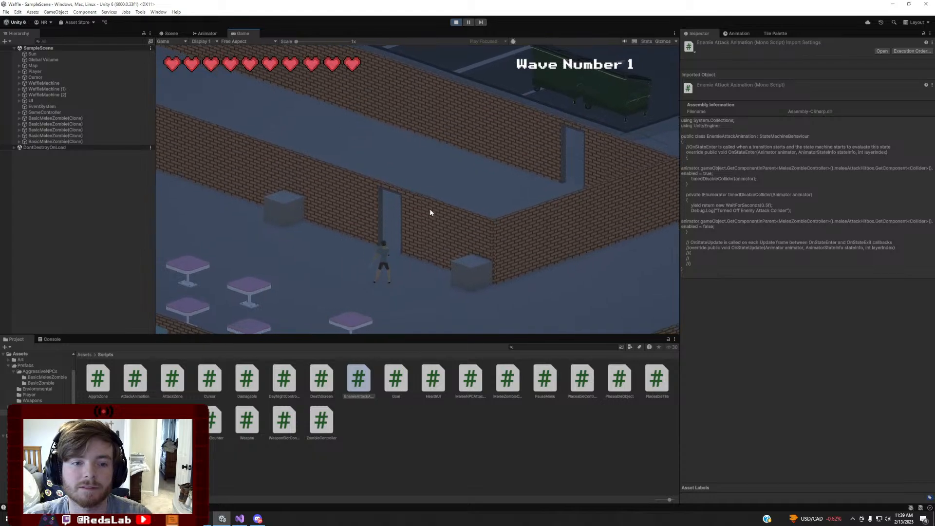
key("d")
left_click(51, 339)
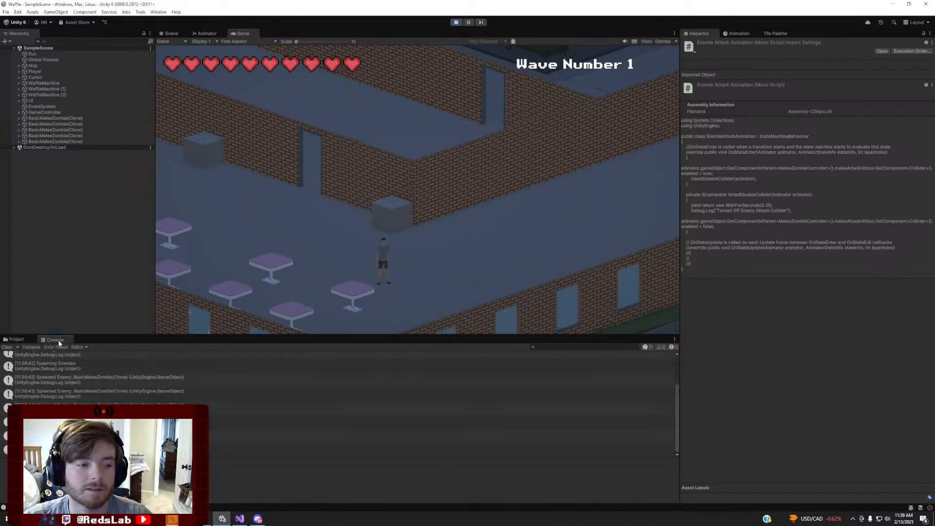
Lead the player out of the building to the street corner and let the approaching zombies attack
key("s")
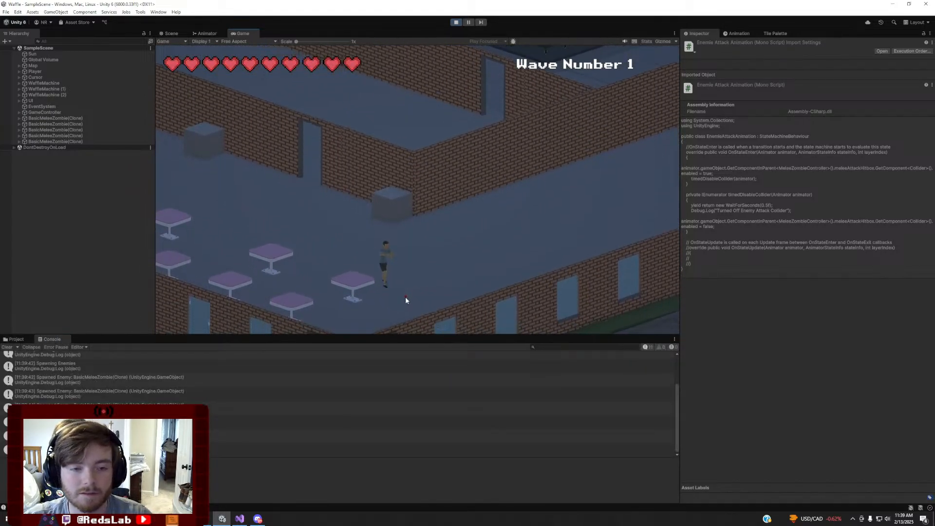
key("s")
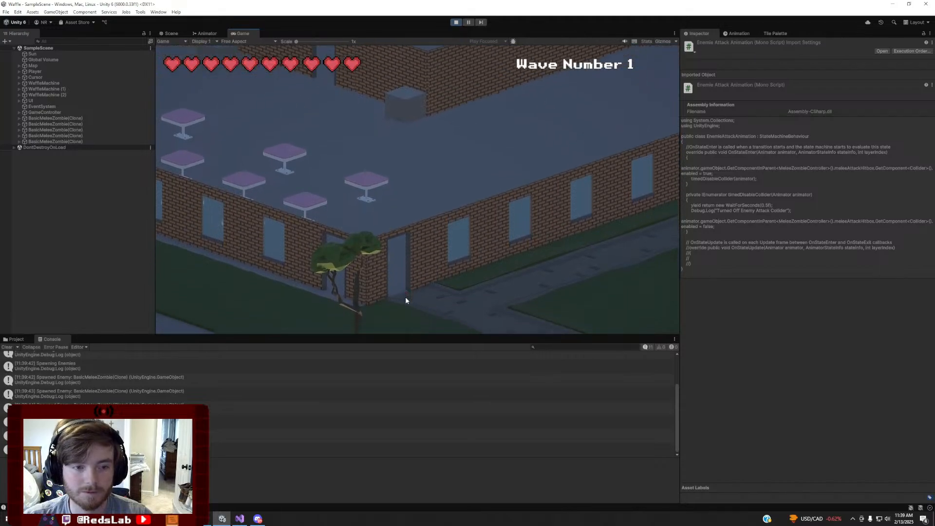
key("a")
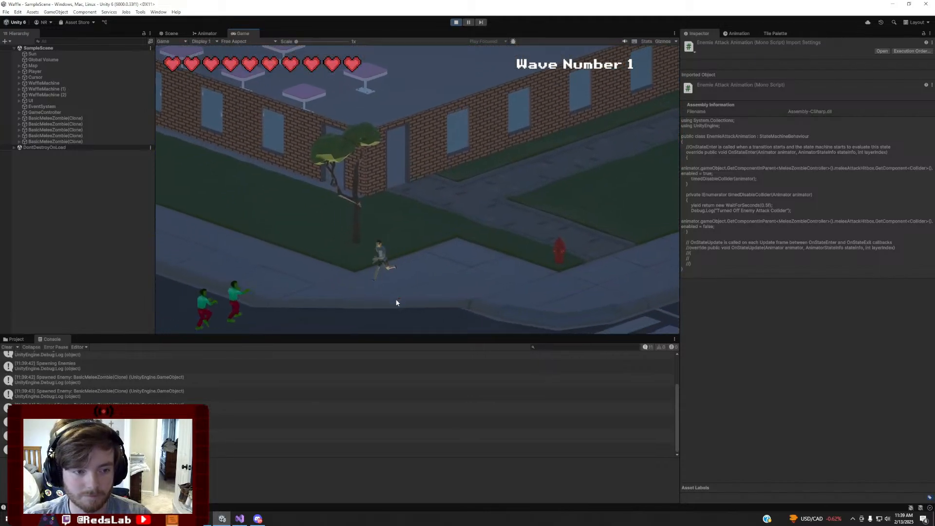
key("d")
key("d")
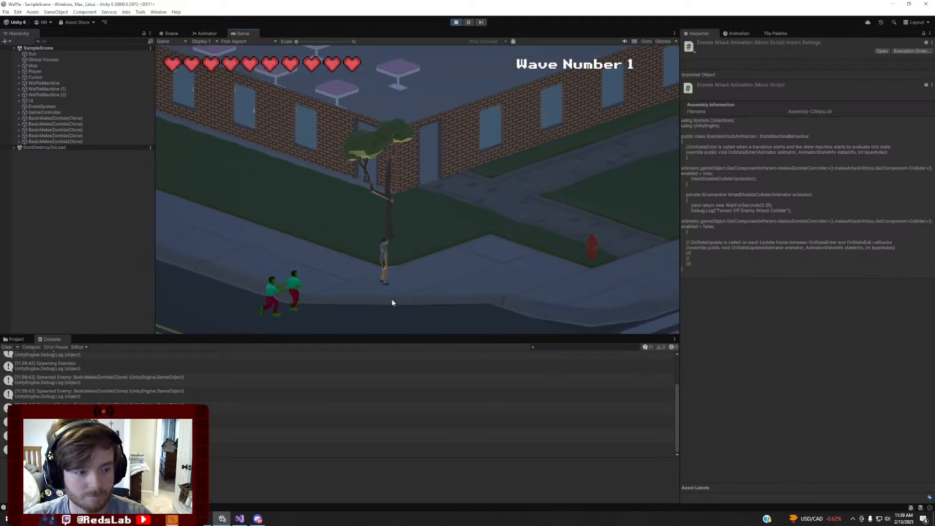
key("a")
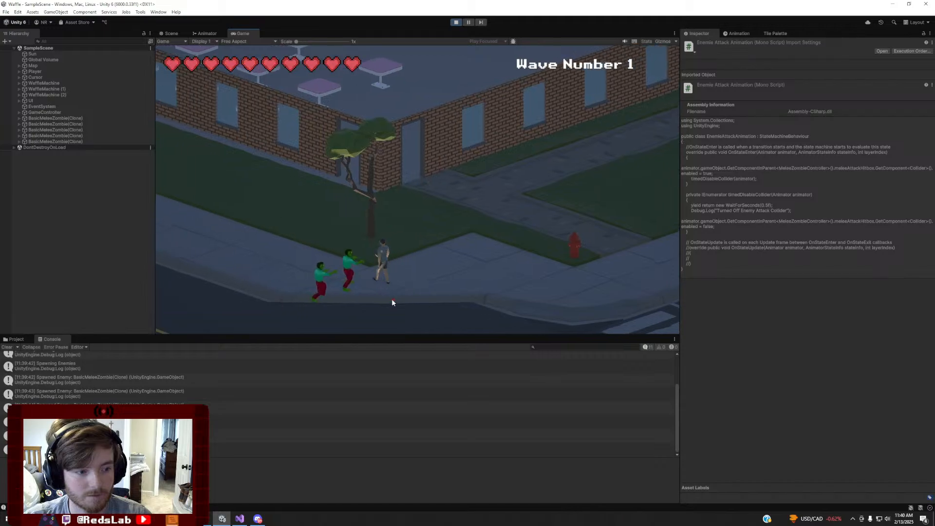
key("d")
key("w")
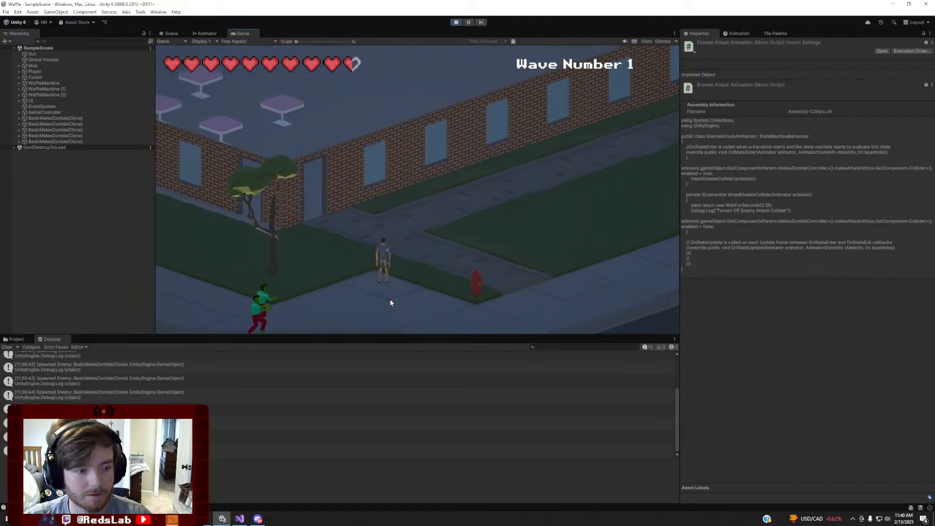
Back the player along the sidewalk past the fire hydrant while testing the zombies' melee hits against the Console log
key("a")
key("d")
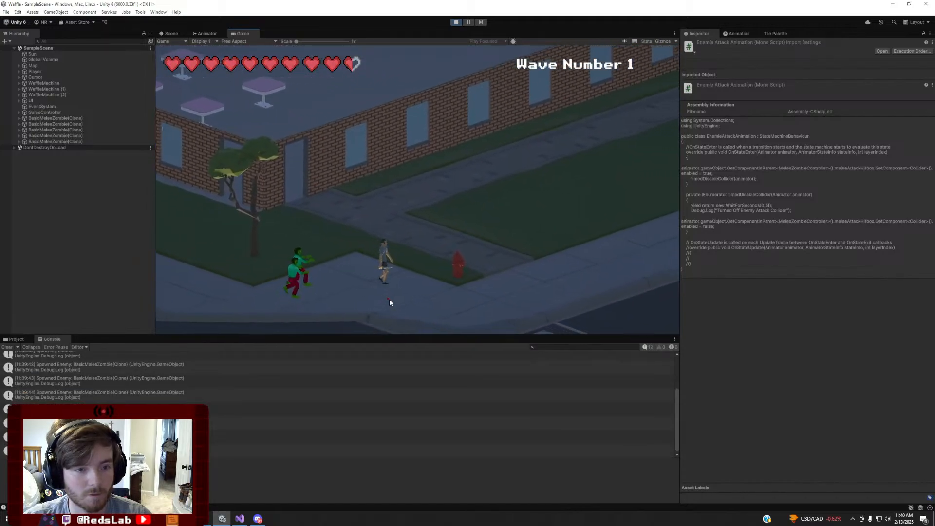
key("d")
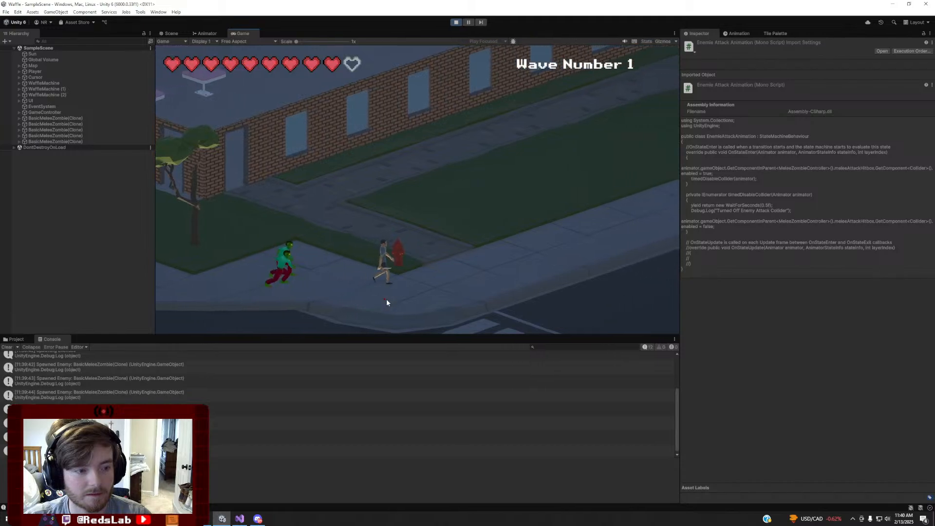
key("d")
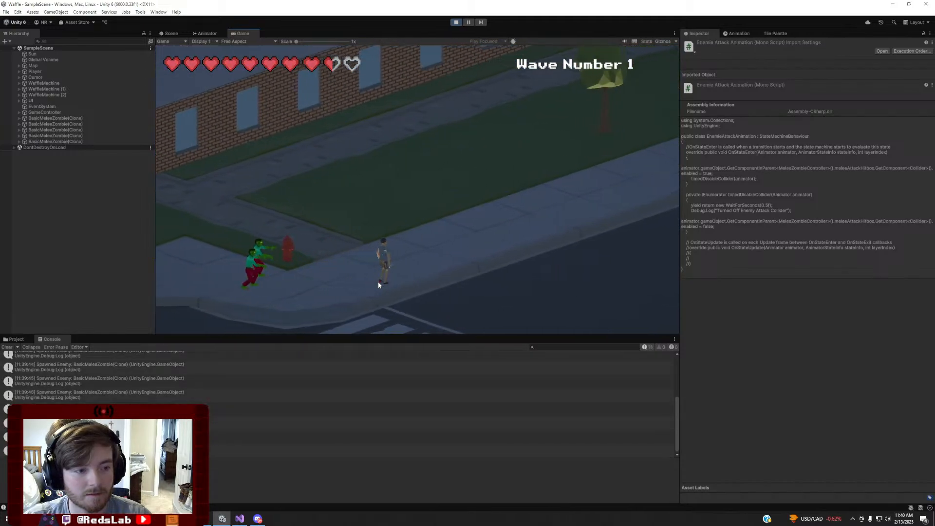
key("a")
key("d")
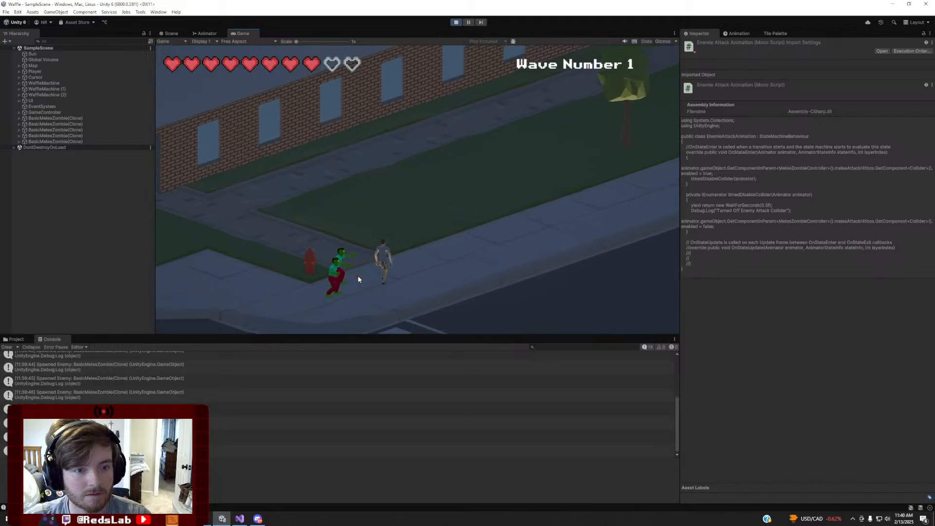
key("a")
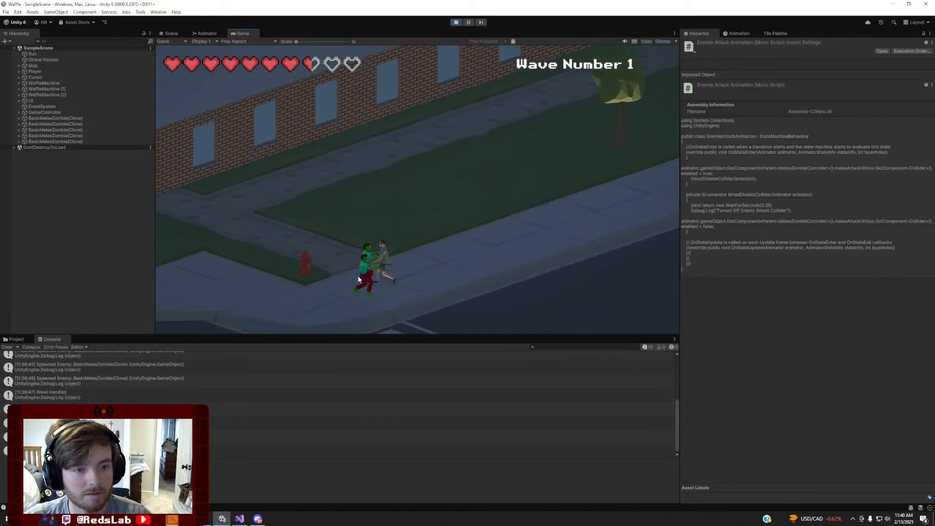
Circle the player around the two zombies near the hydrant to test more attacks, retreat toward the building, and stop Play mode
key("d")
key("w")
key("a")
key("a")
key("s")
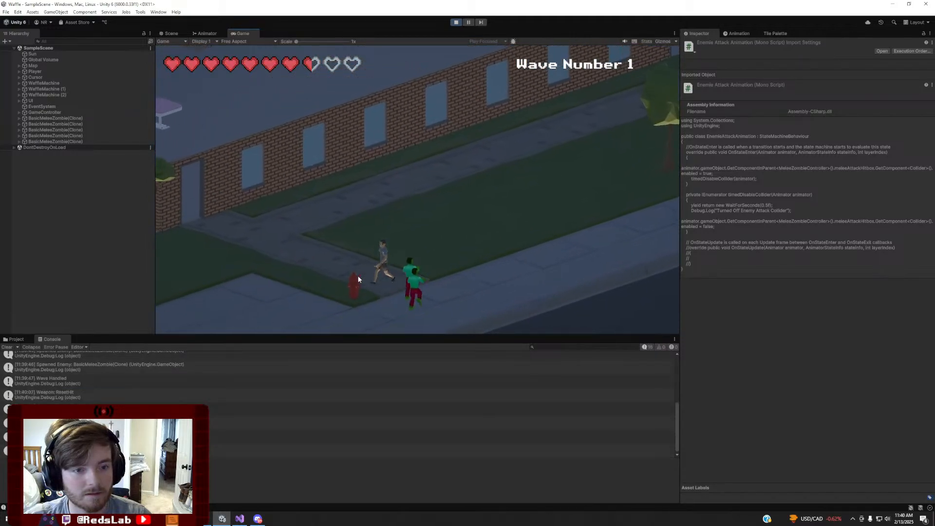
key("a")
key("w")
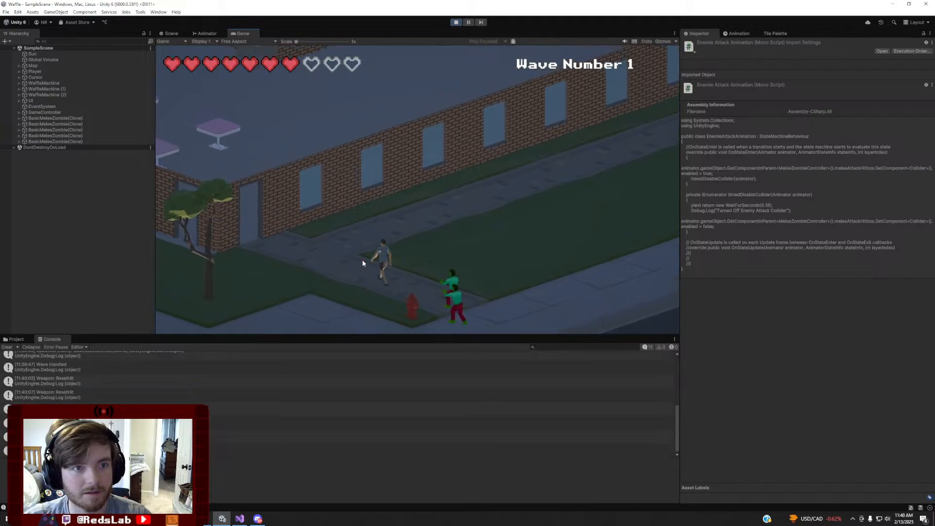
key("s")
key("d")
key("a")
key("d")
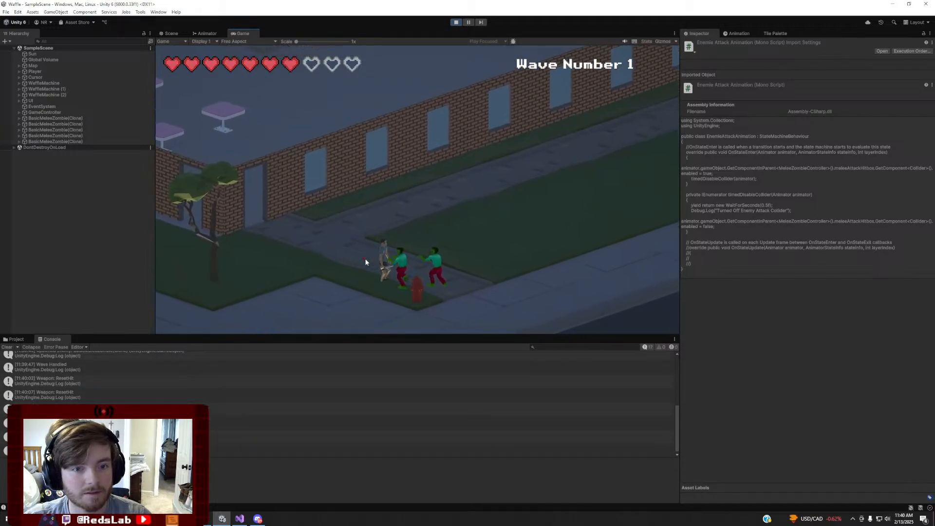
key("a")
key("s")
key("d")
key("w")
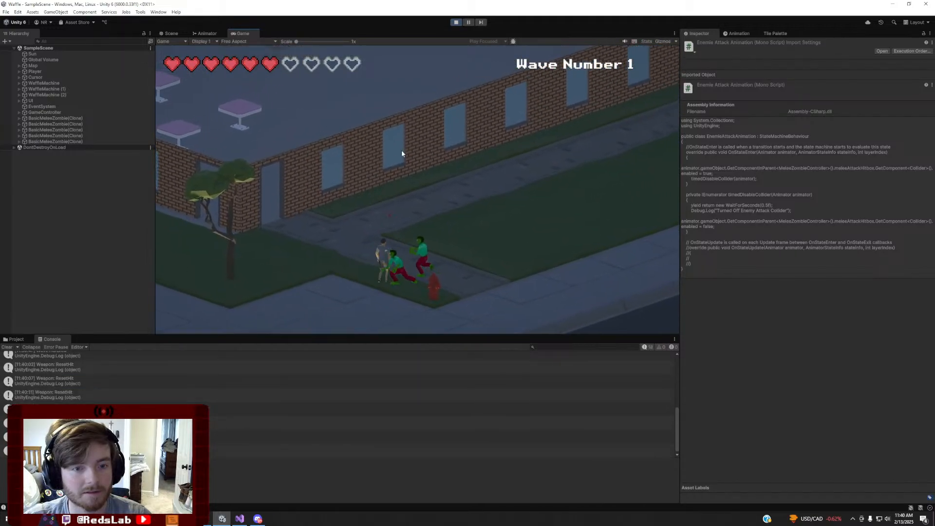
key("a")
key("w")
left_click(457, 22)
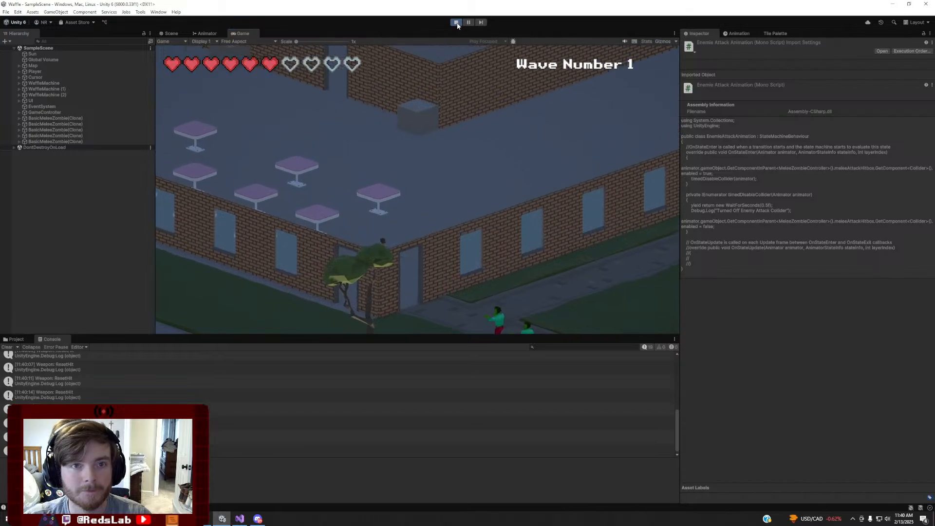
Switch to Visual Studio and delete the wait, Debug.Log and collider-disabling lines from the timedDisableCollider body
left_click(239, 520)
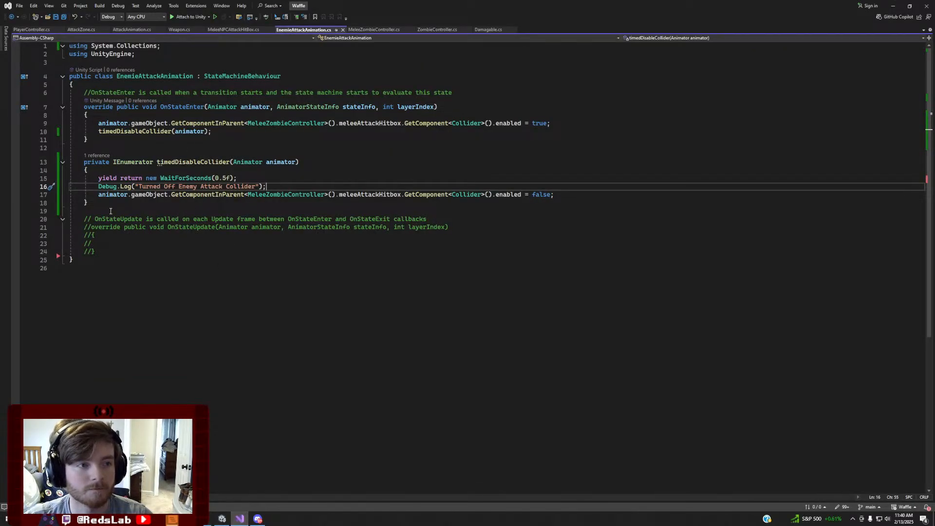
left_click_drag(107, 201, 1, 164)
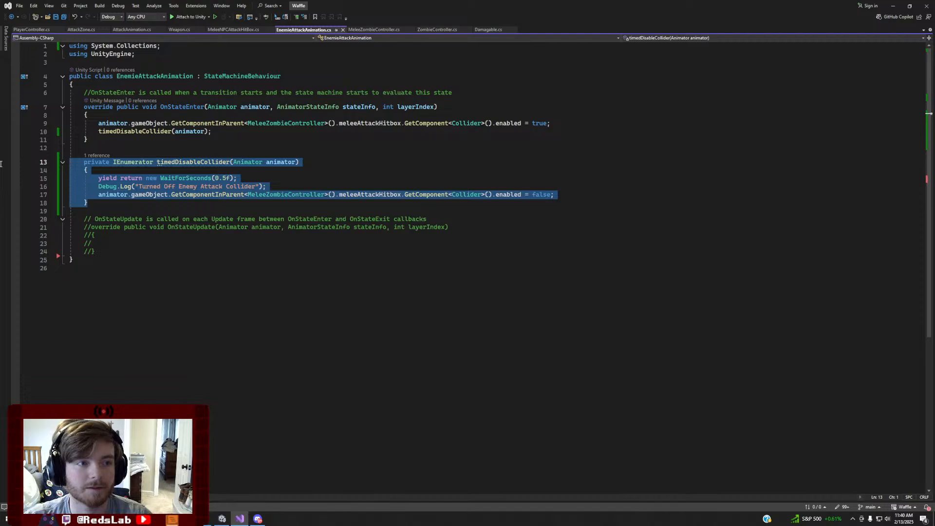
left_click(210, 187)
left_click(323, 181)
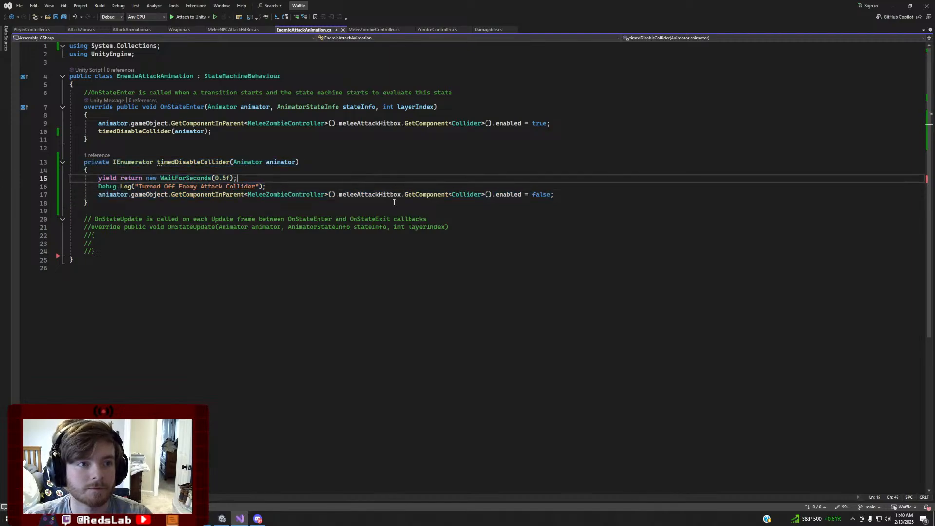
left_click(560, 195)
left_click_drag(560, 195, 20, 181)
key("BackSpace")
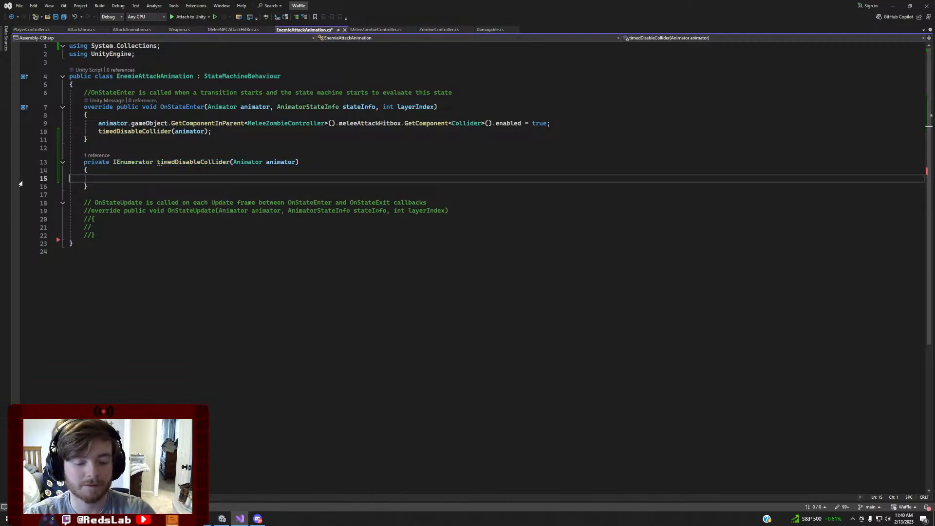
type("Time")
key("BackSpace")
key("BackSpace")
key("BackSpace")
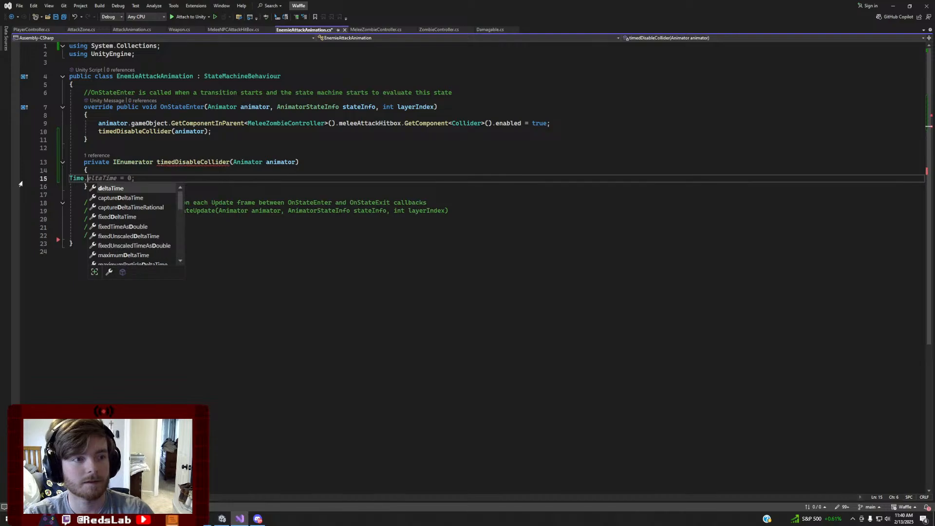
key("BackSpace")
key("BackSpace")
key("Return")
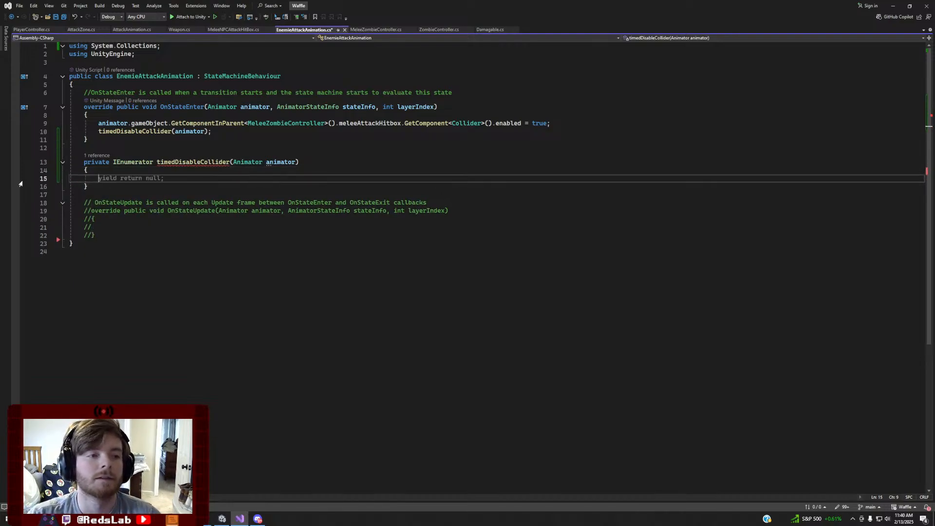
Change the return type of timedDisableCollider from IEnumerator to void
left_click_drag(222, 131, 35, 131)
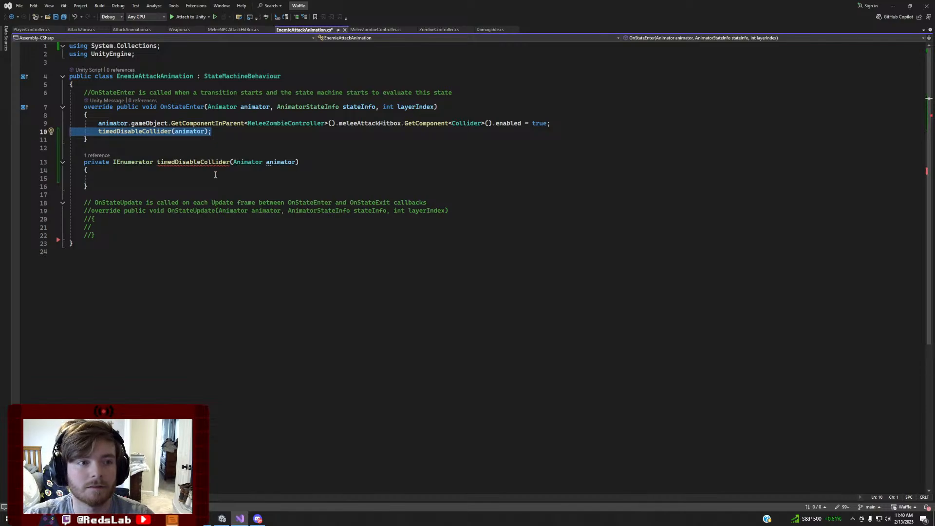
left_click(195, 176)
double_click(125, 162)
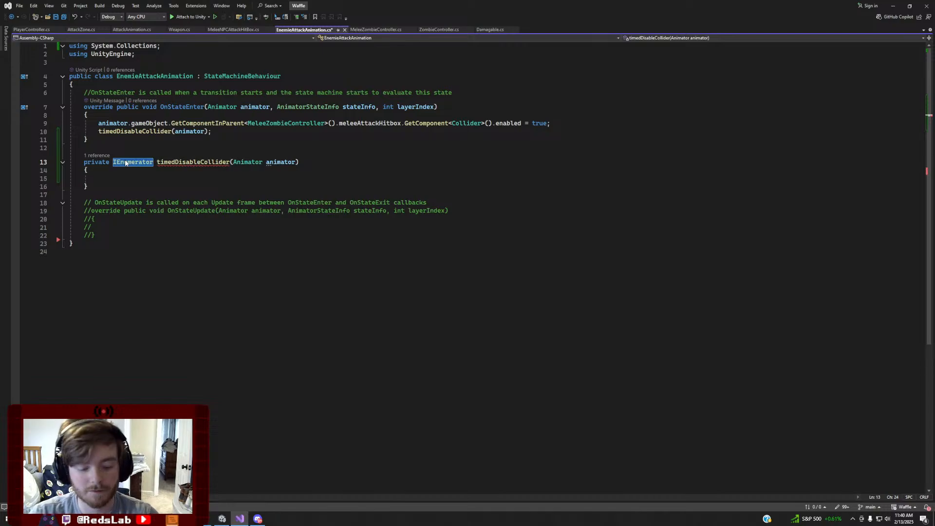
type("void")
Write a for loop in timedDisableCollider with int i = 0, condition i < 0.5f and increment i += Time.deltaTime
left_click(120, 179)
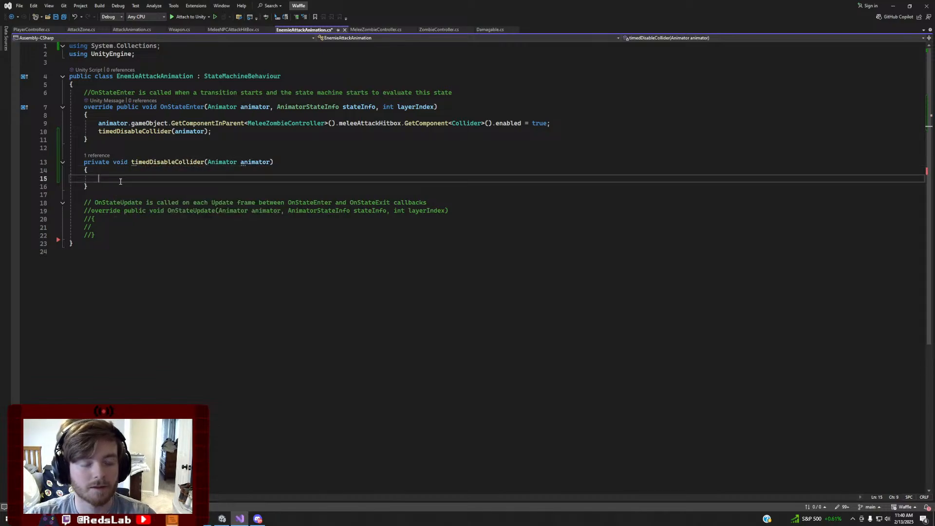
type("for (i")
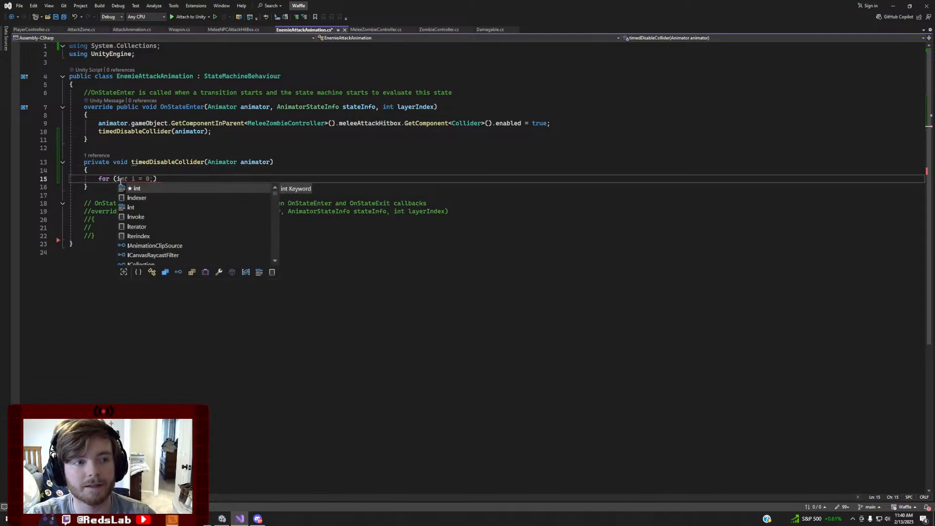
key("Tab")
type("i < ")
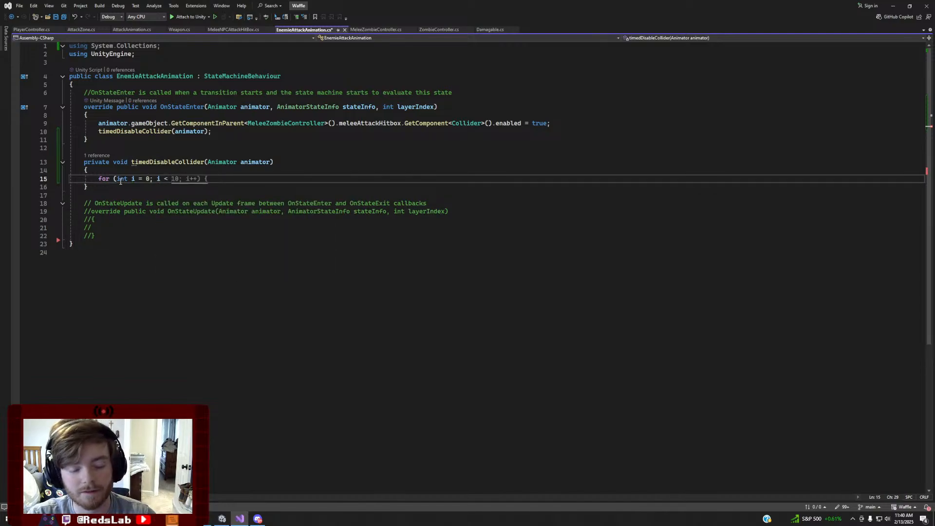
type("allo")
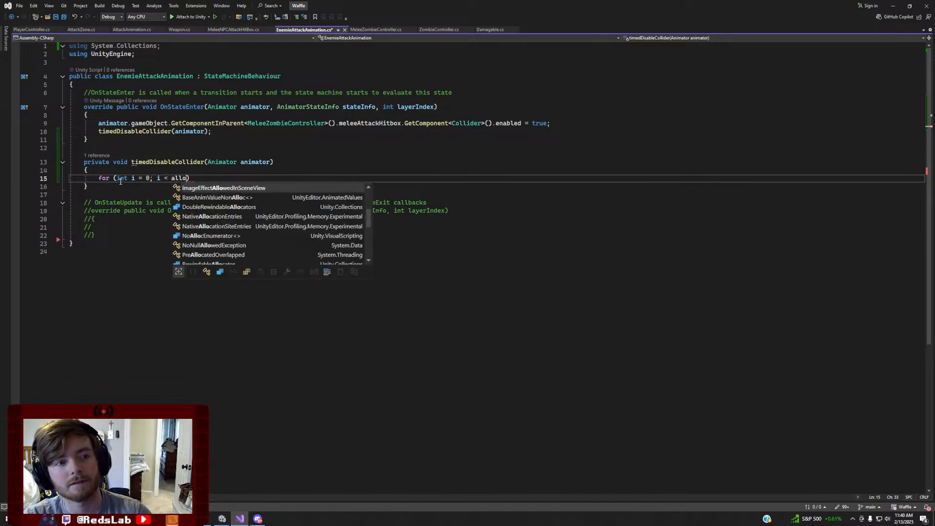
key("BackSpace")
key("BackSpace")
key("BackSpace")
key("BackSpace")
type("0.")
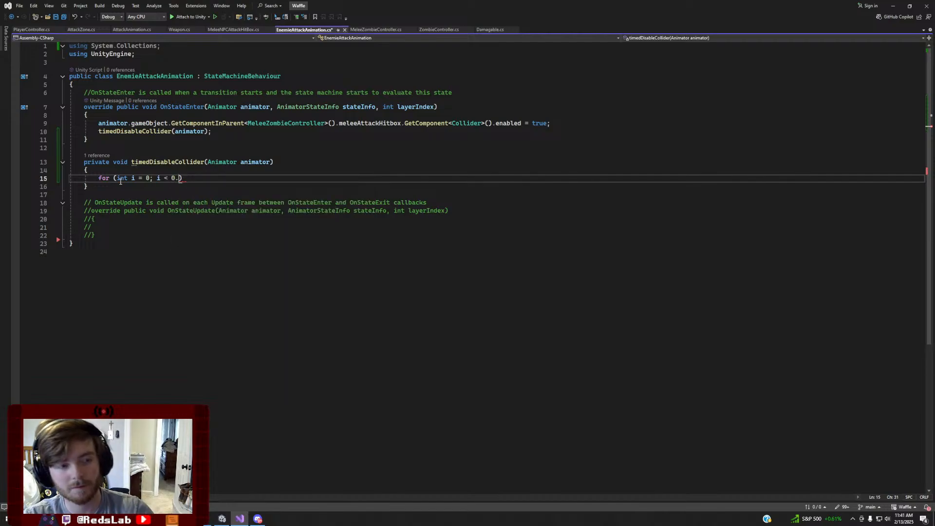
type("5f; i")
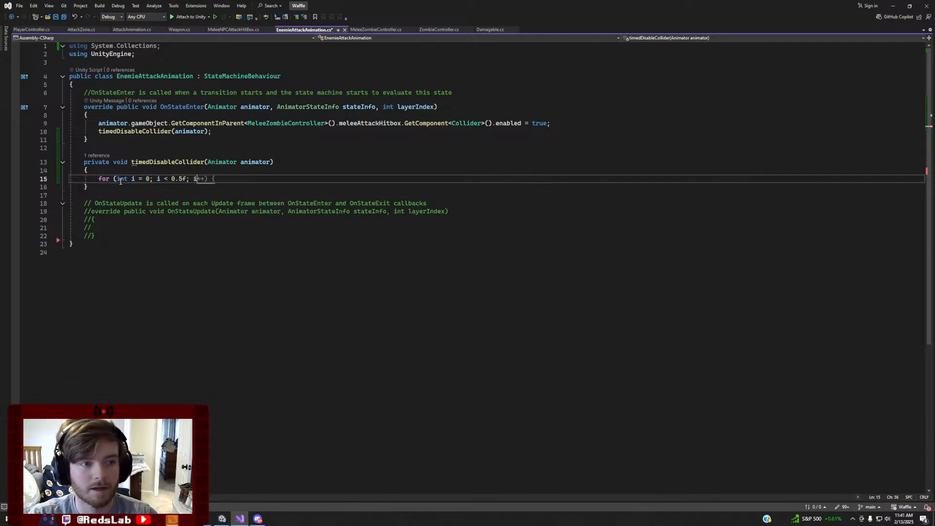
type(" += Time.")
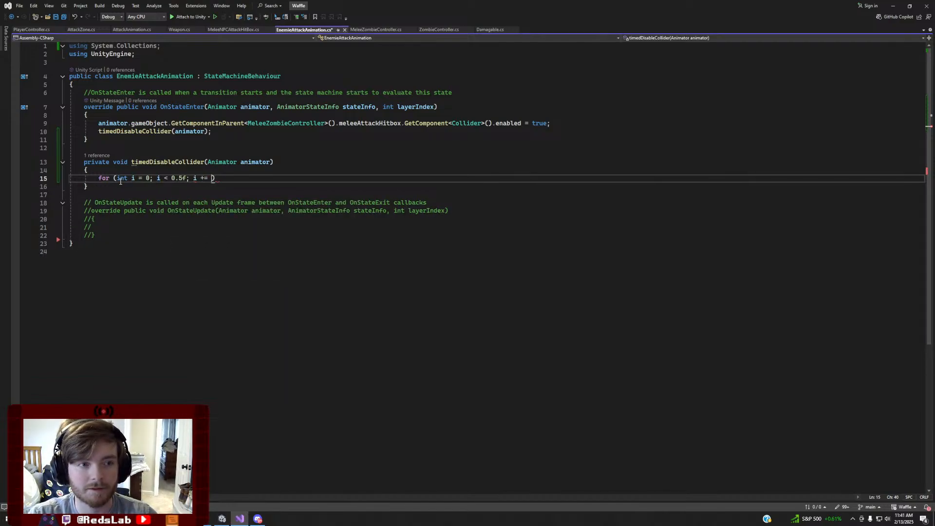
type("deltaTime) {")
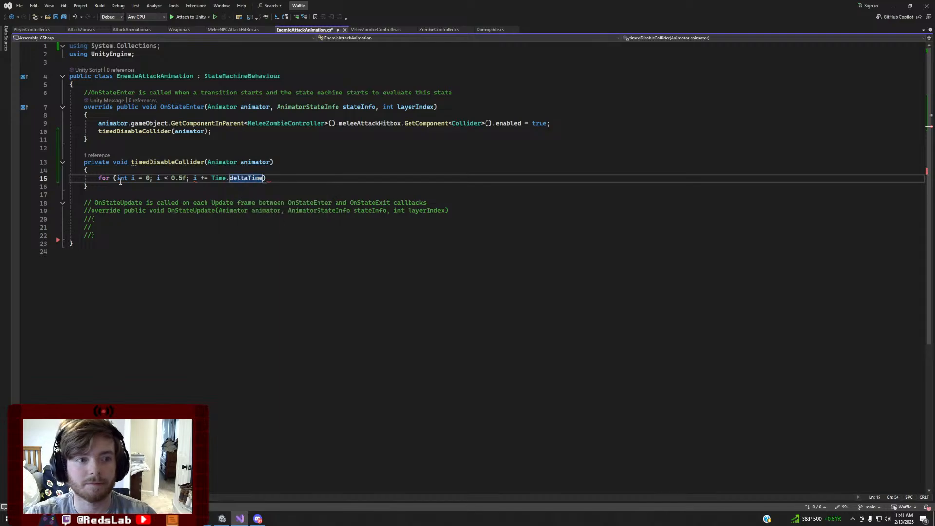
key("Return")
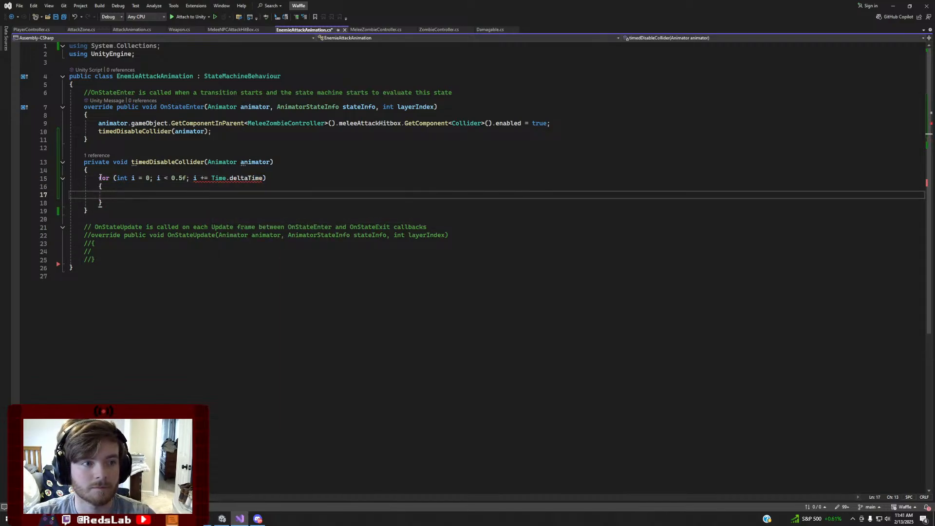
Change the for loop's counter type to float
double_click(123, 178)
type("floa")
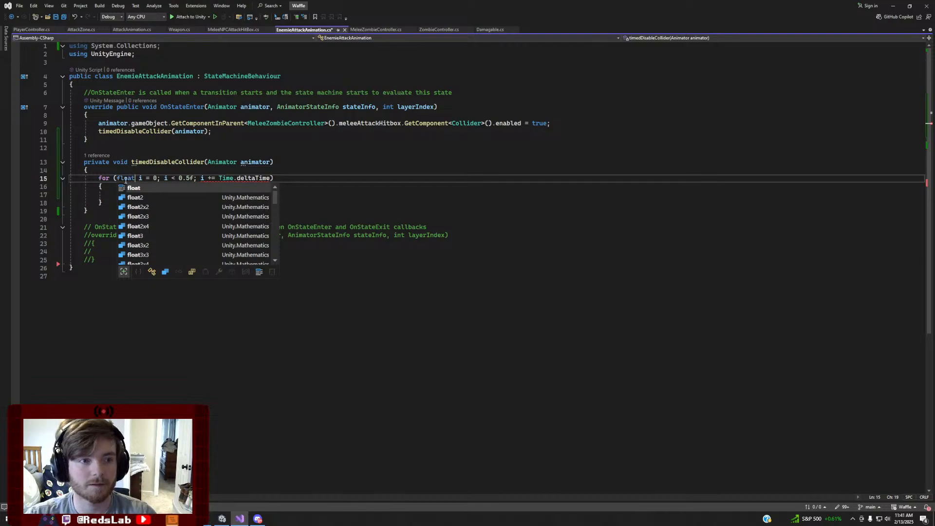
key("Tab")
left_click(259, 178)
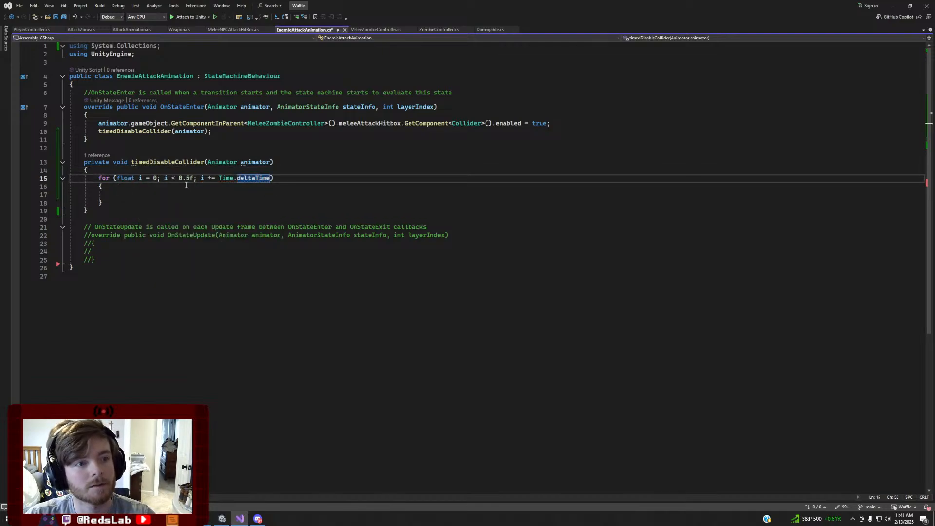
left_click(162, 194)
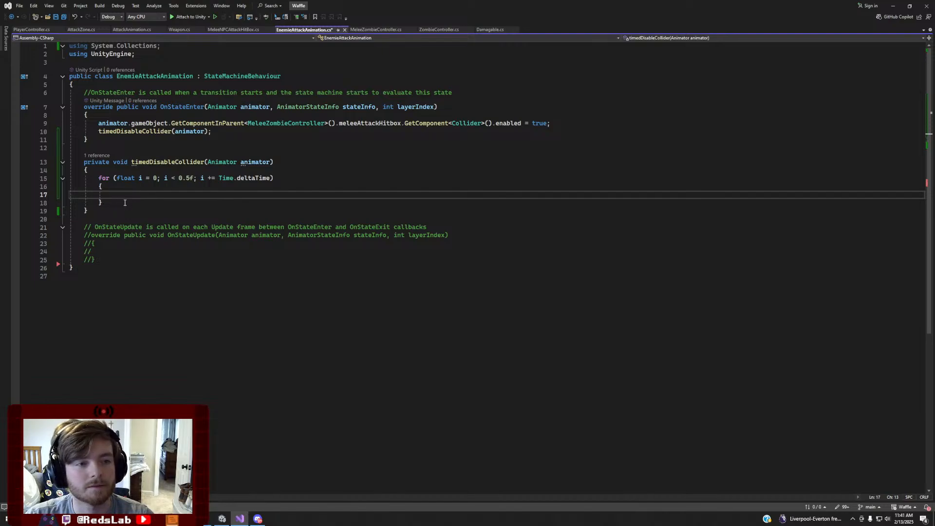
Delete the for loop from the timedDisableCollider body
left_click_drag(124, 203, 1, 180)
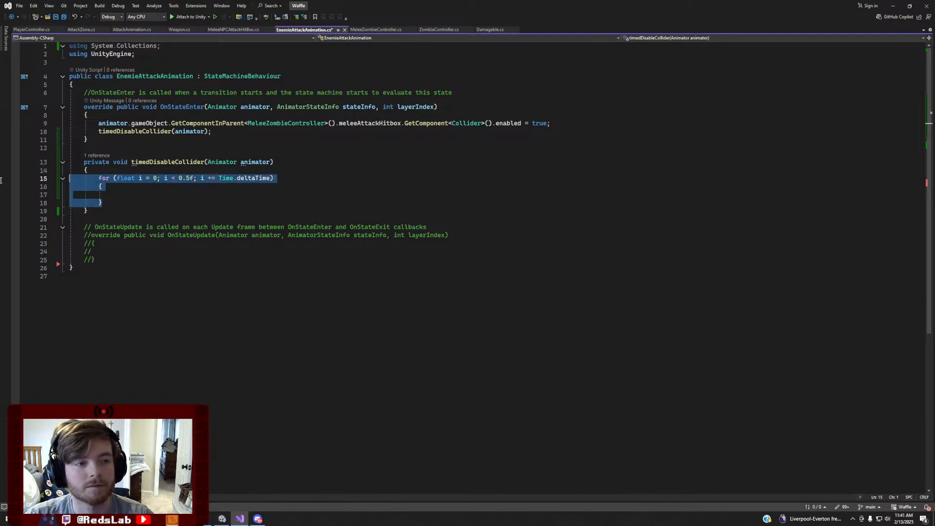
key("Delete")
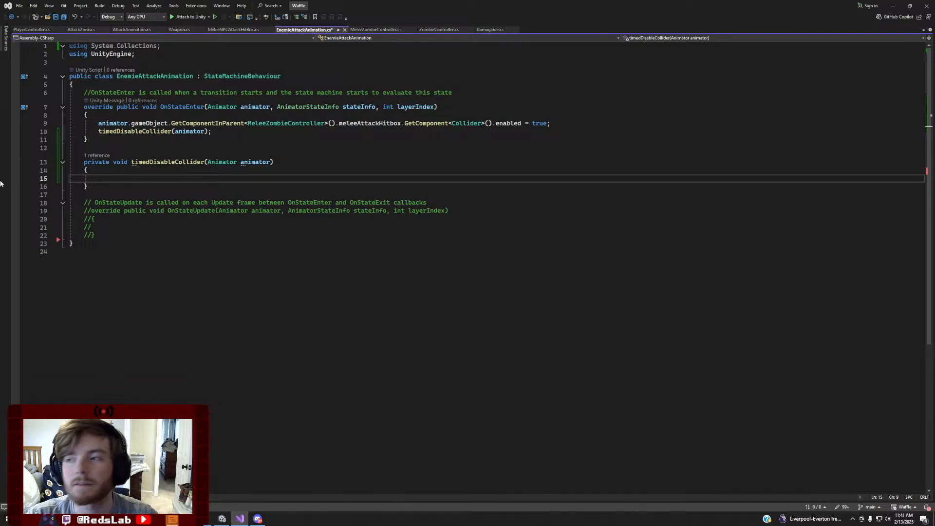
type("while (")
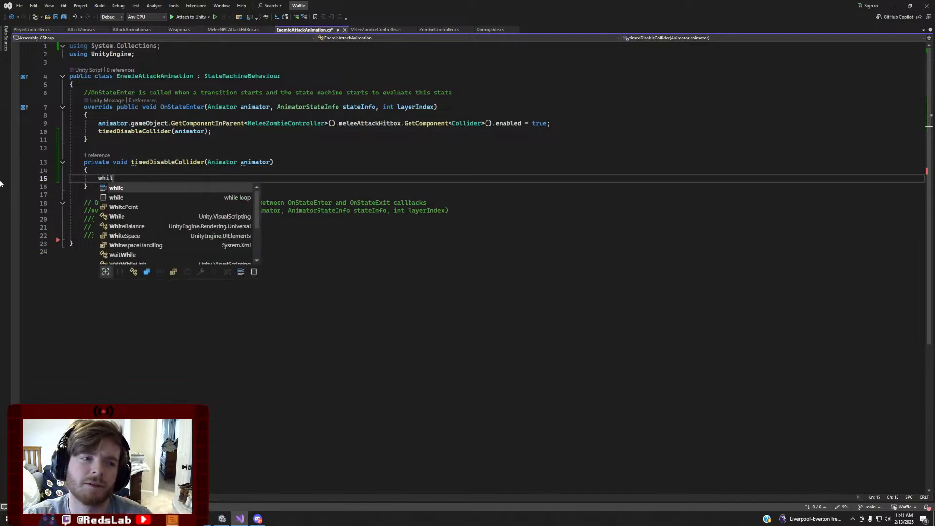
key("BackSpace")
key("BackSpace")
key("BackSpace")
key("BackSpace")
key("BackSpace")
key("BackSpace")
key("BackSpace")
key("BackSpace")
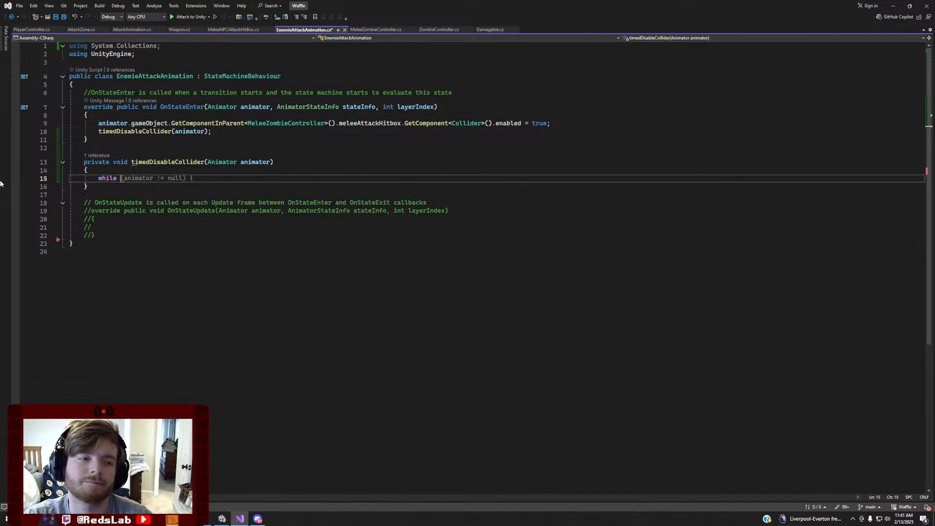
type("VariableReference")
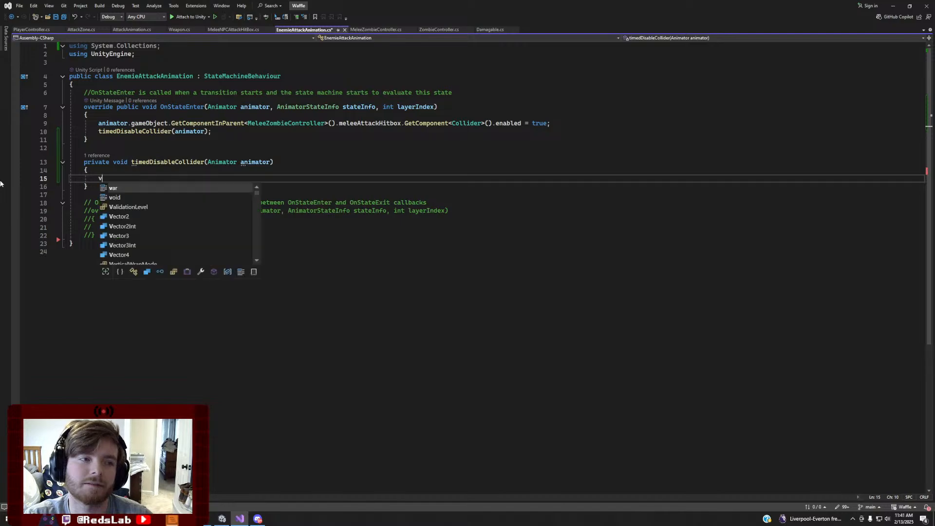
key("BackSpace")
key("BackSpace")
key("BackSpace")
key("BackSpace")
key("BackSpace")
key("BackSpace")
key("BackSpace")
key("BackSpace")
key("BackSpace")
key("BackSpace")
key("BackSpace")
key("BackSpace")
key("BackSpace")
key("BackSpace")
key("BackSpace")
key("BackSpace")
key("BackSpace")
key("BackSpace")
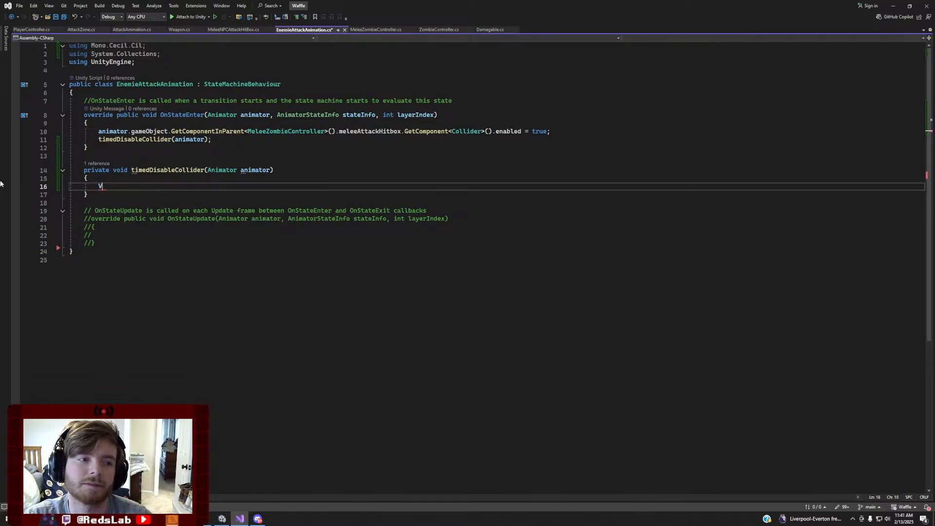
Declare var timePassed = 0f; as the first line of the timedDisableCollider body
type("var timePassed = 0;")
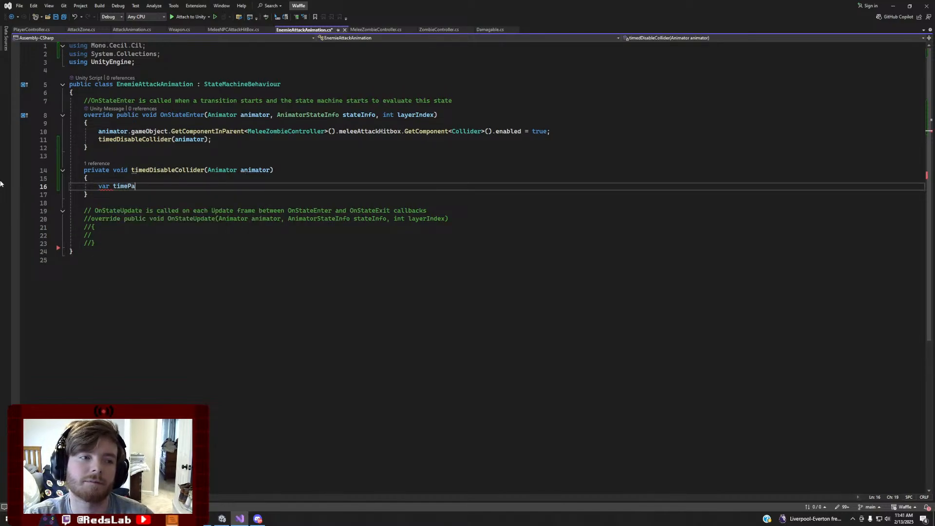
key("Return")
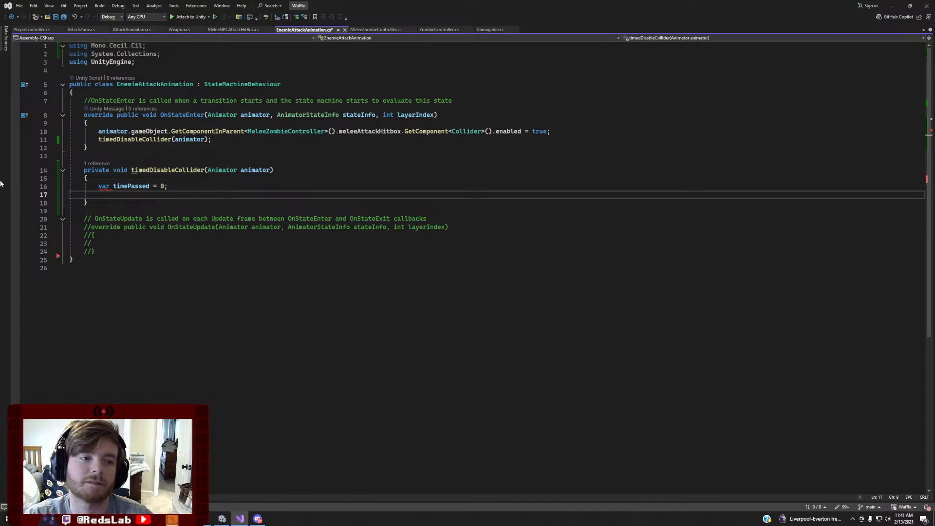
key("Up")
key("End")
key("BackSpace")
type("f;")
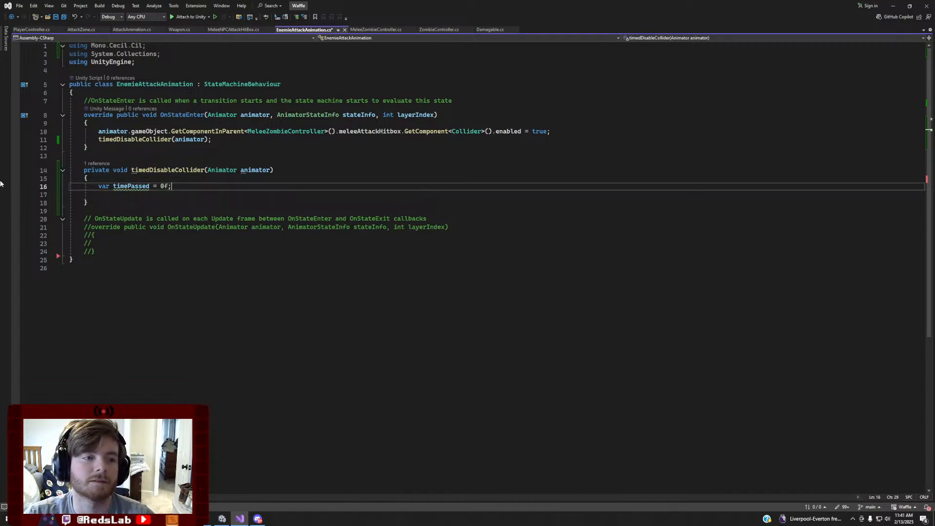
Add a while loop with the condition timePassed < 0.5f that adds Time.deltaTime to timePassed
key("Return")
type("while (")
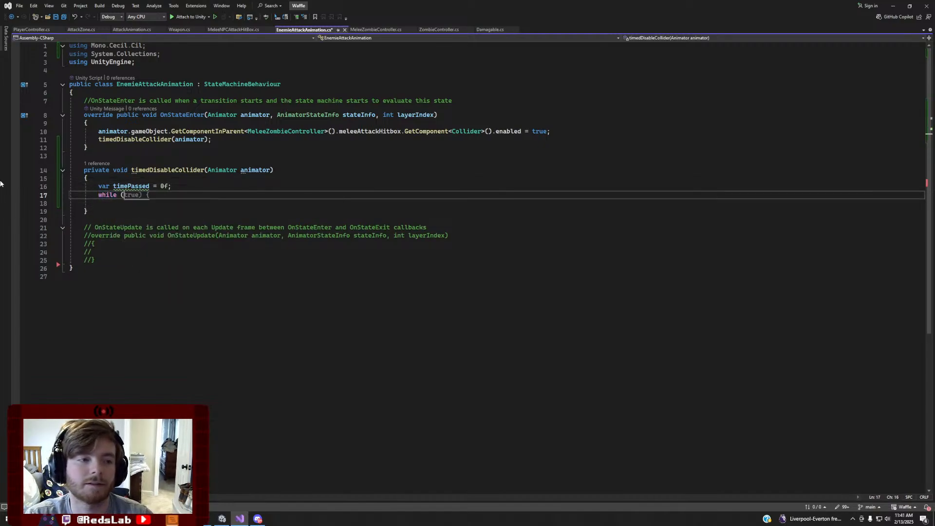
type("timePacc")
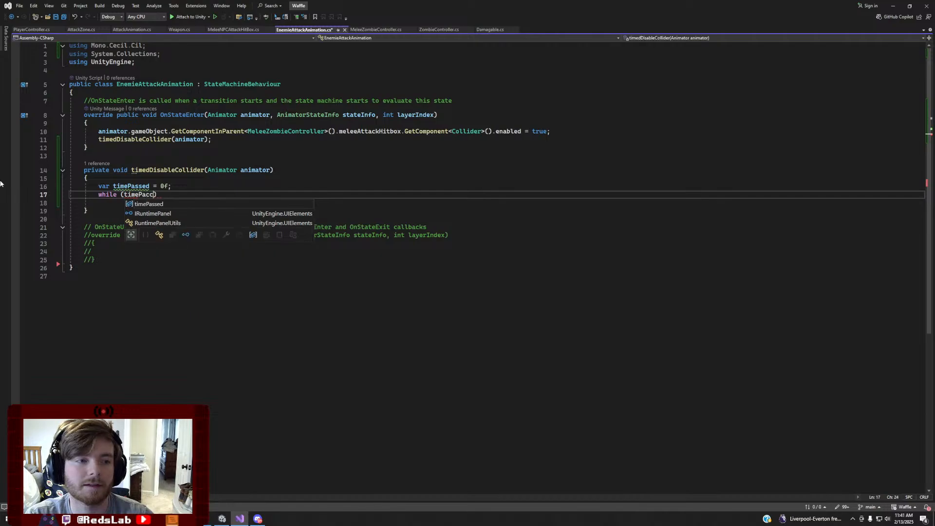
key("BackSpace")
key("BackSpace")
type("ssed <")
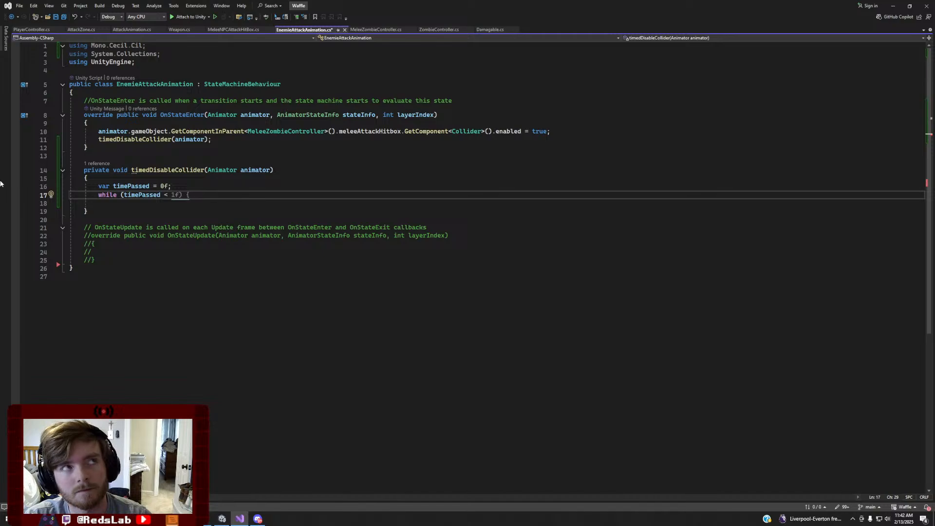
type("0.5f")
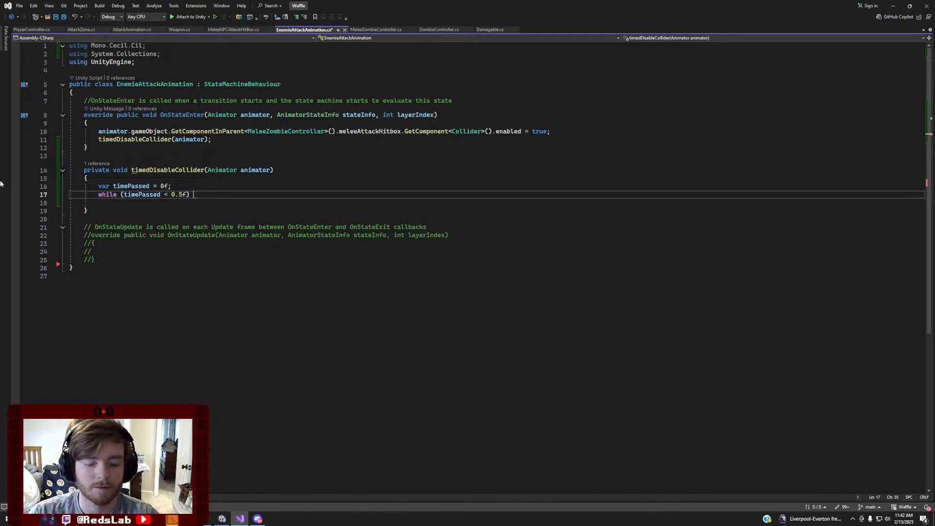
key("Return")
type("{")
key("Return")
key("Tab")
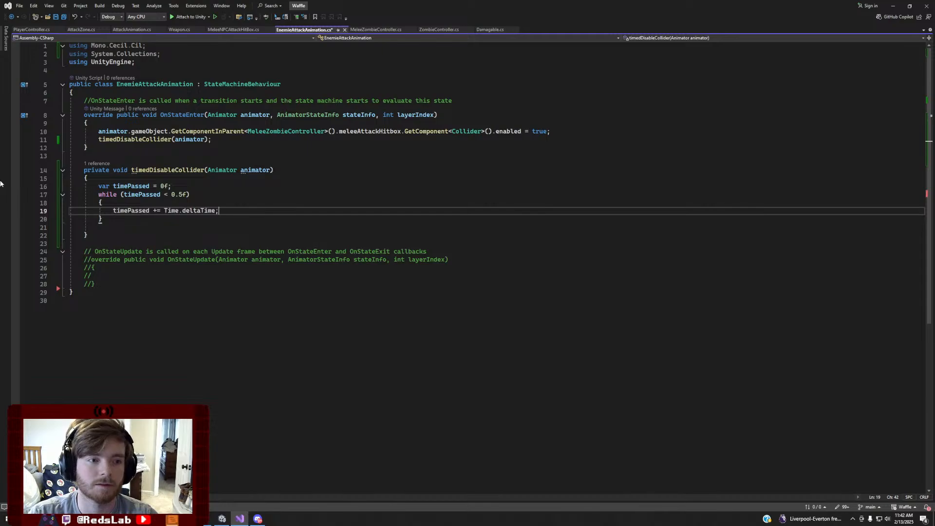
Log "Waiting..." with Debug.Log inside the while loop, below the timePassed increment
key("Return")
type("Deb")
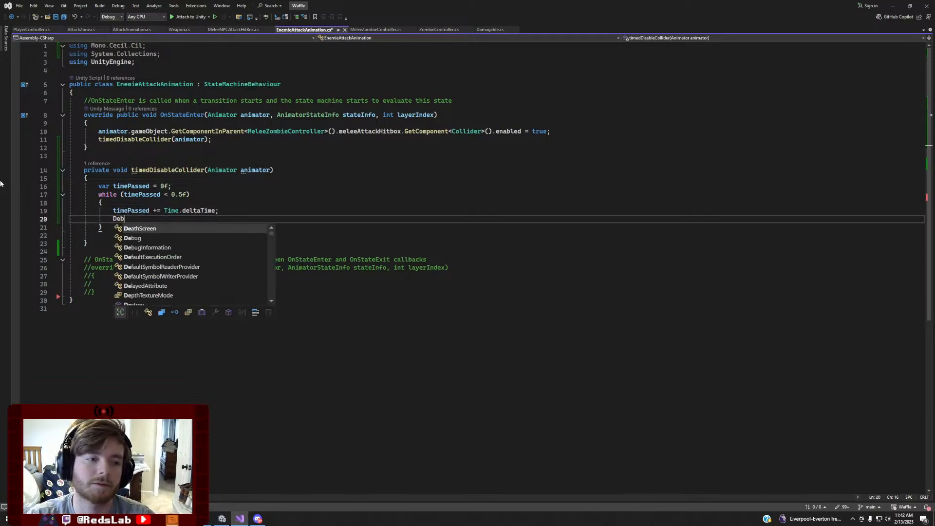
type("ug.log(\"Waiting")
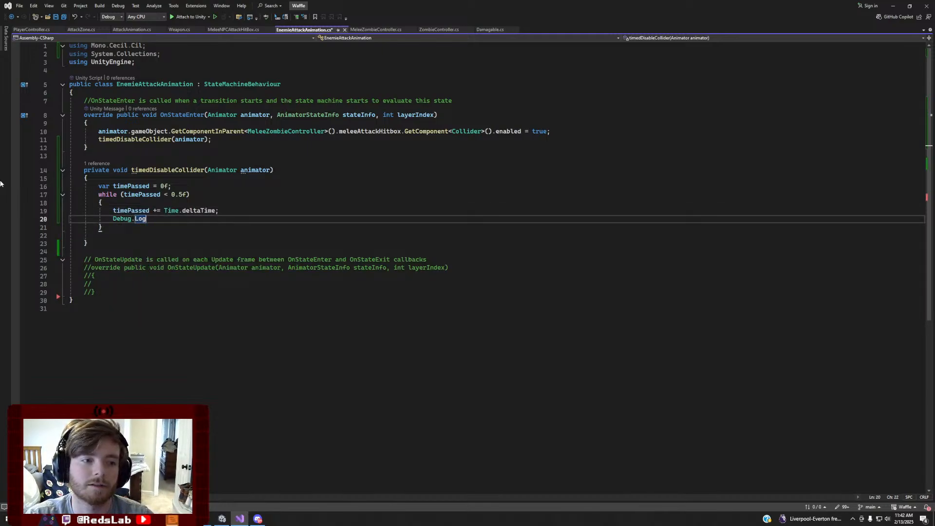
type("...\")")
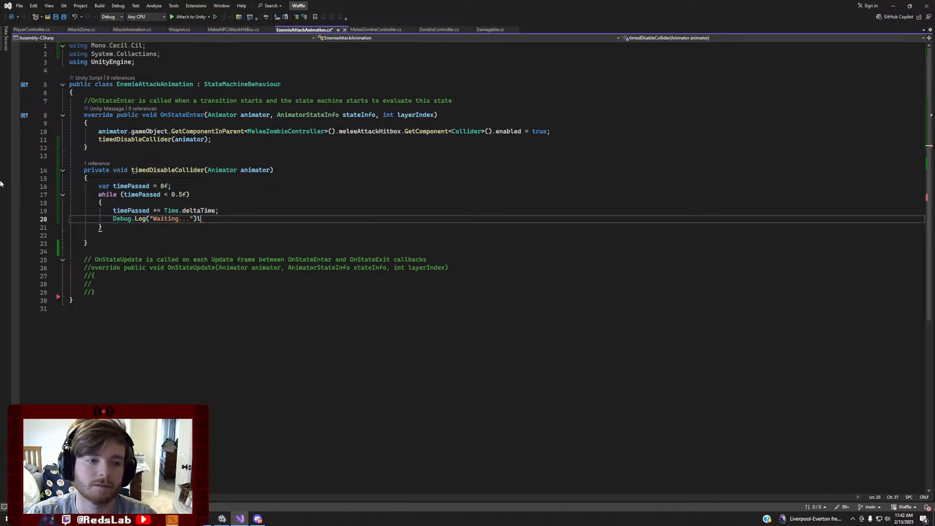
type(";")
Copy OnStateEnter's collider-enabling line below the while loop, set its enabled value to false, and remove the blank line after it
key("Down")
key("Return")
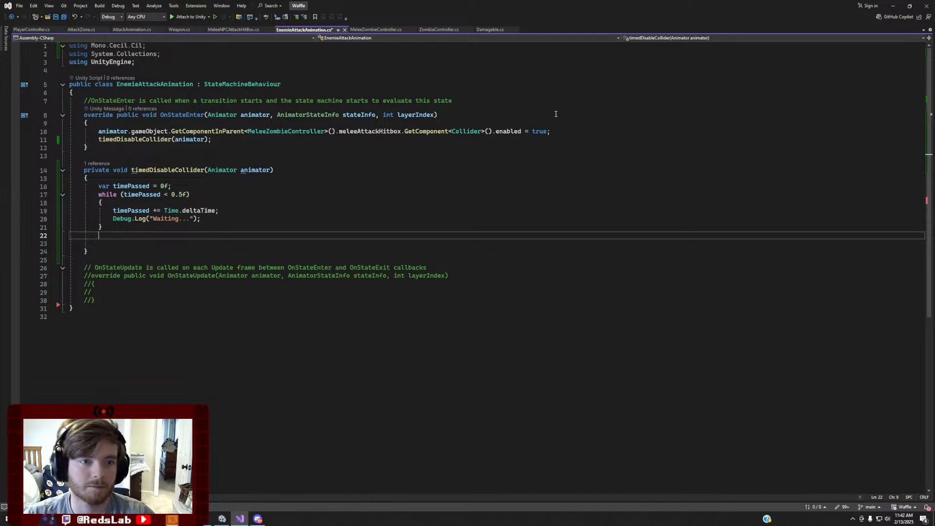
left_click_drag(551, 131, 99, 132)
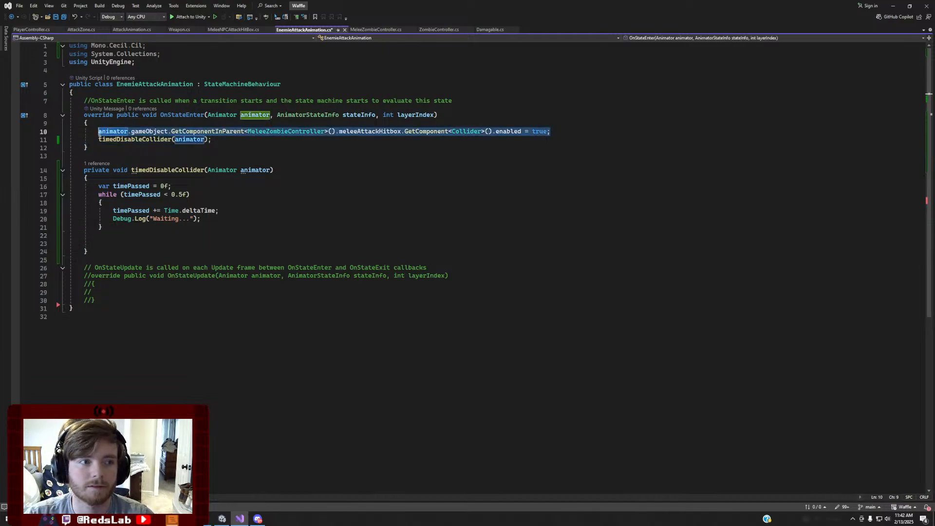
key("ctrl+c")
left_click(121, 235)
key("ctrl+v")
double_click(540, 235)
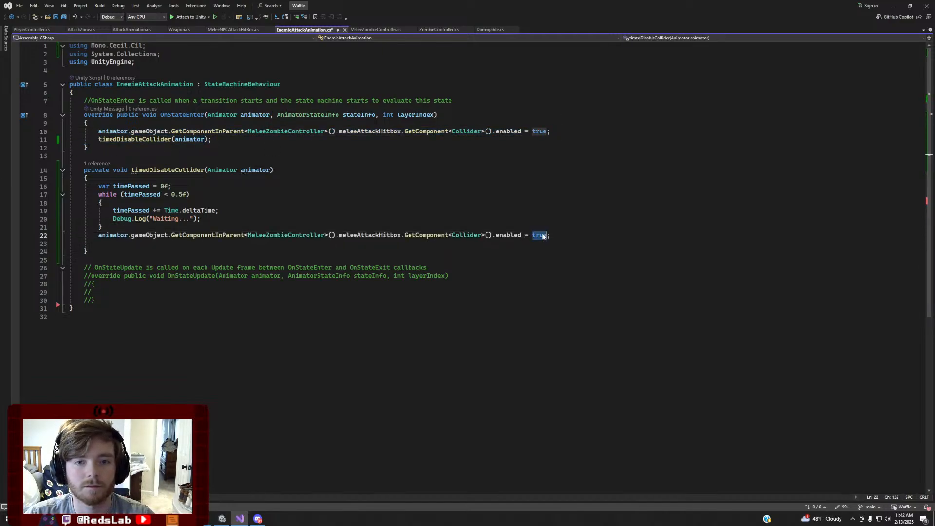
type("false")
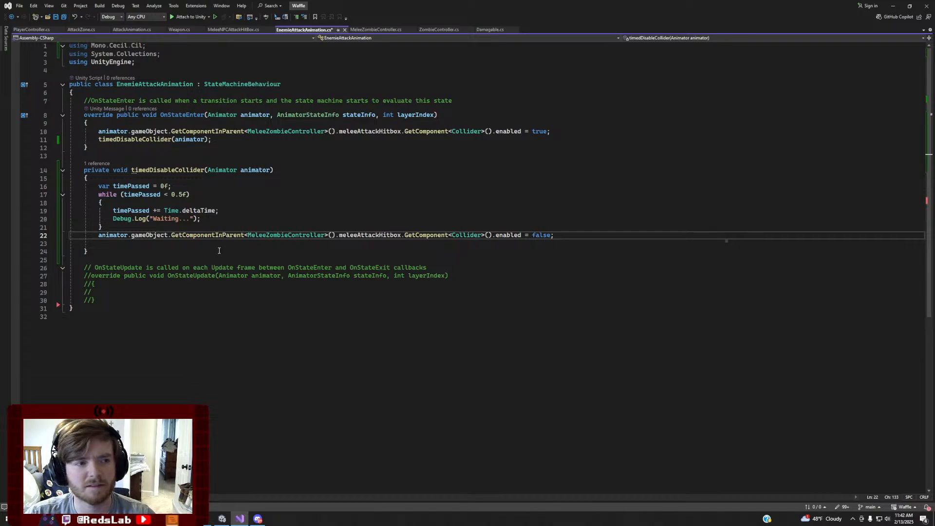
left_click(219, 251)
left_click(213, 246)
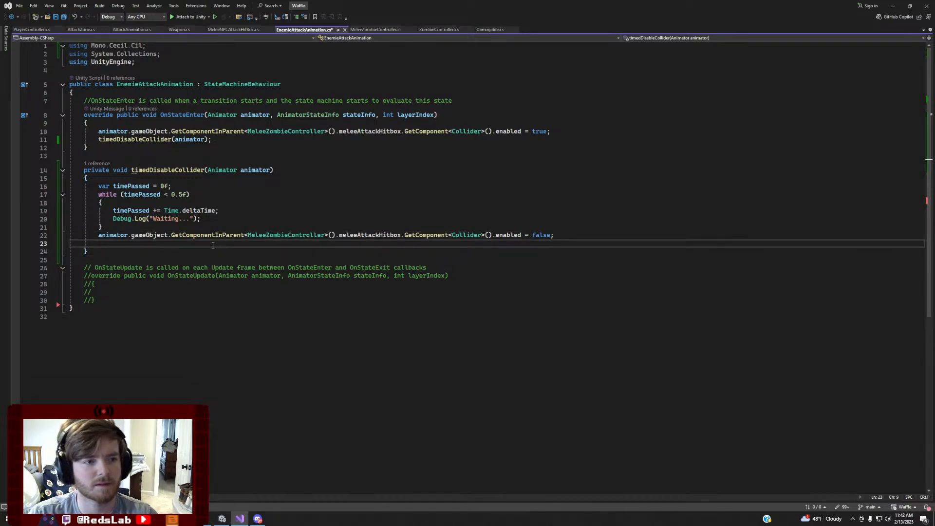
key("BackSpace")
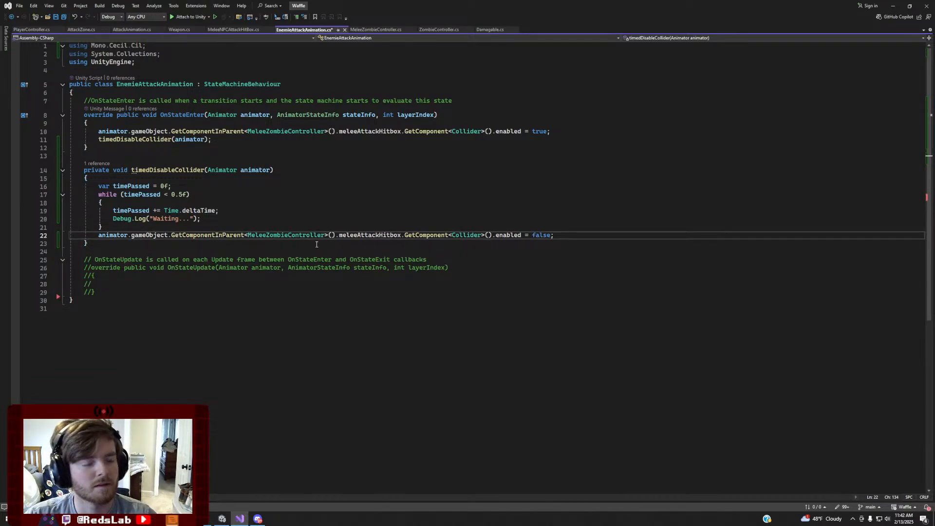
Switch to Unity, start a playtest, and run the player out of the building to the street where a zombie approaches
left_click(197, 211)
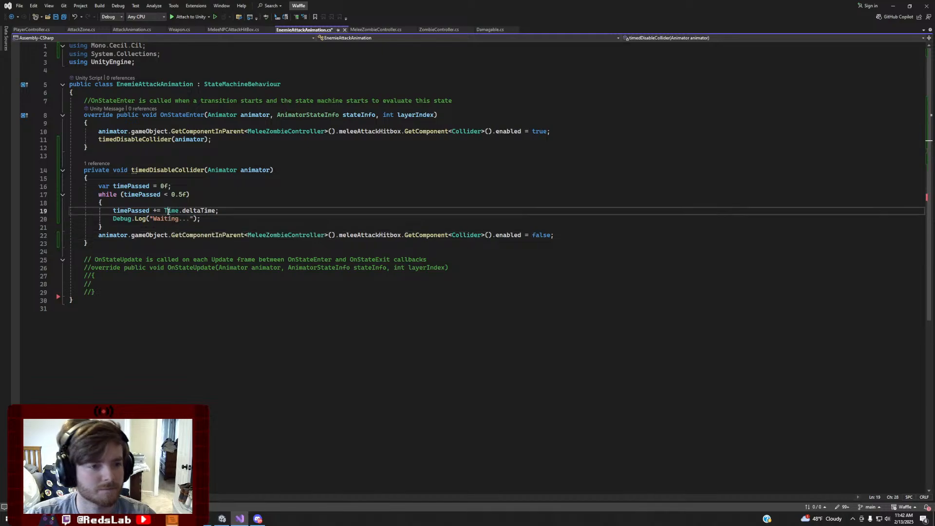
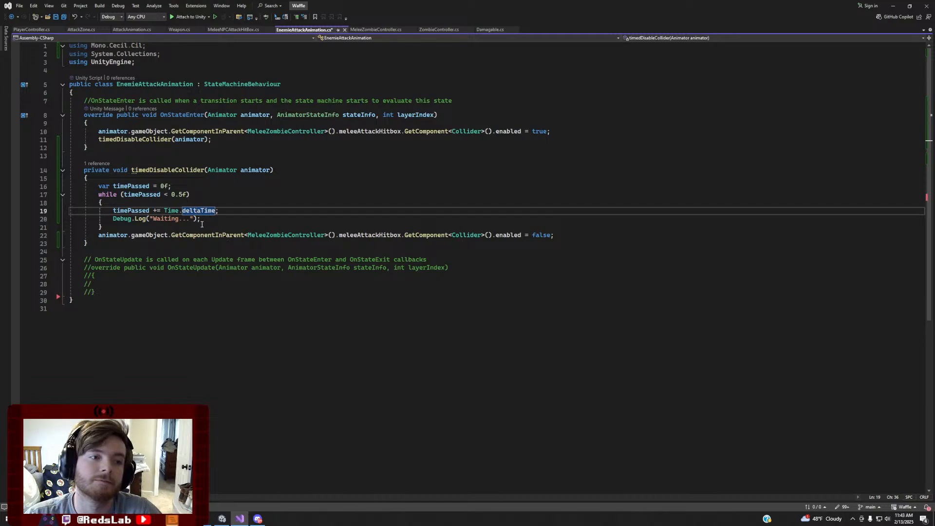
left_click(222, 519)
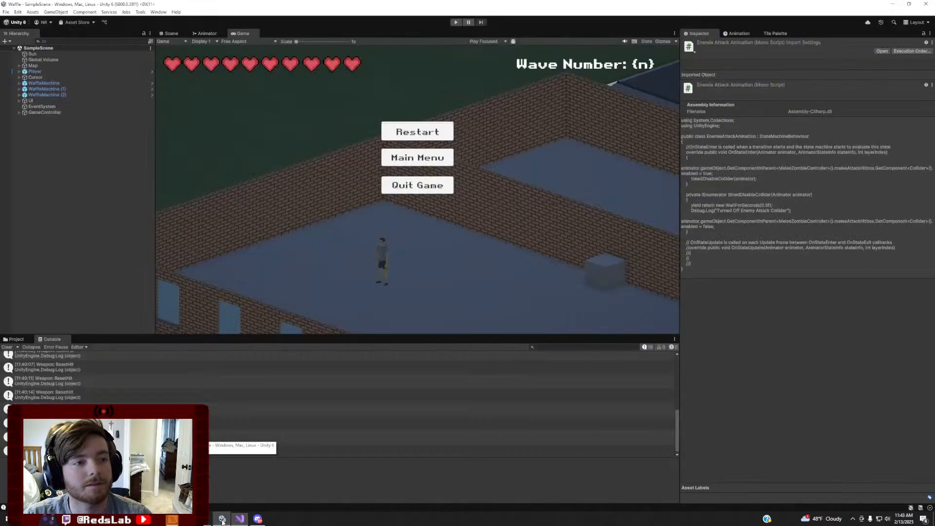
left_click(455, 22)
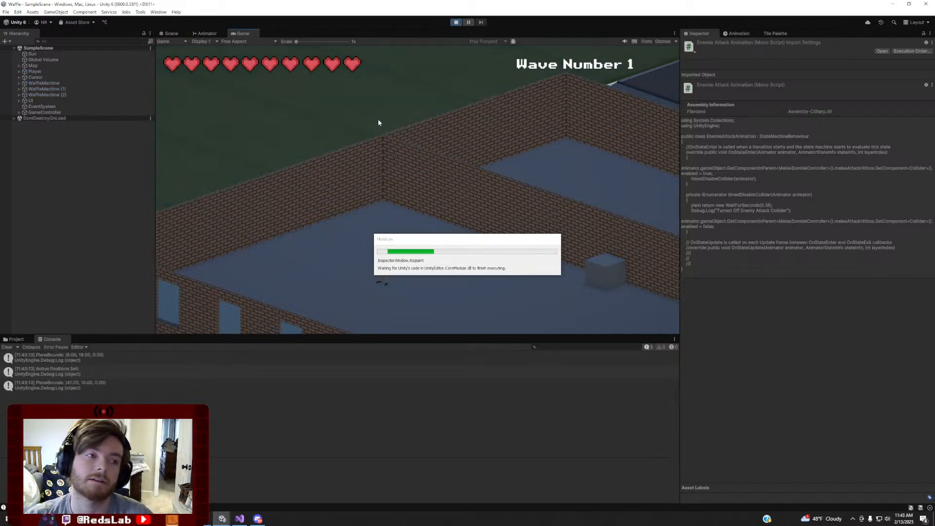
key("d")
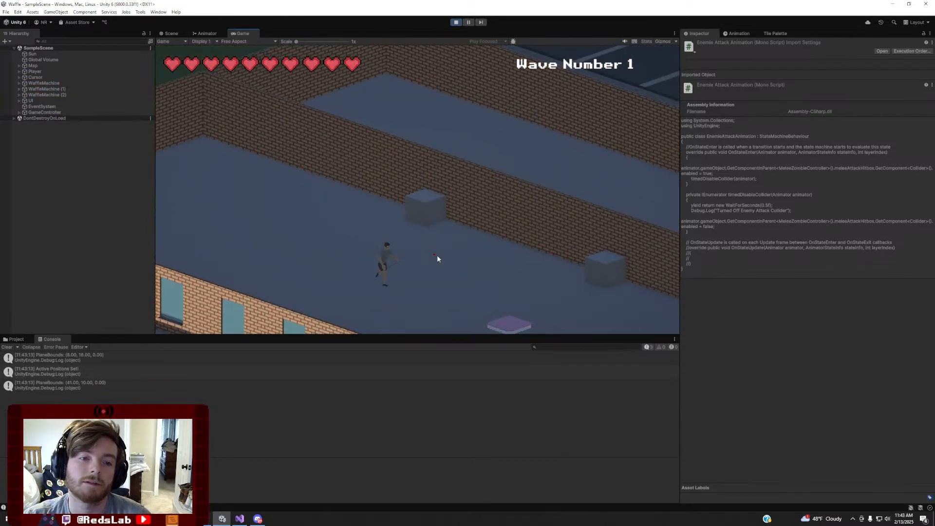
key("d")
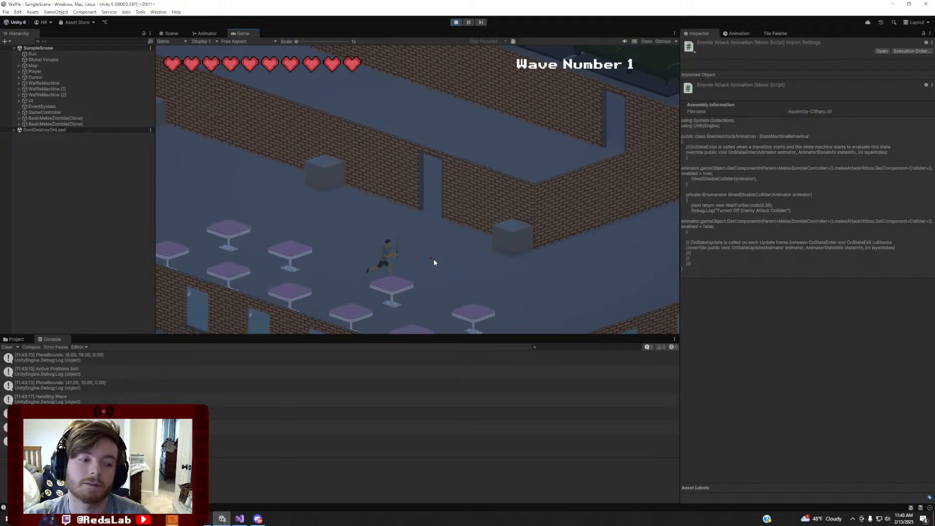
key("s")
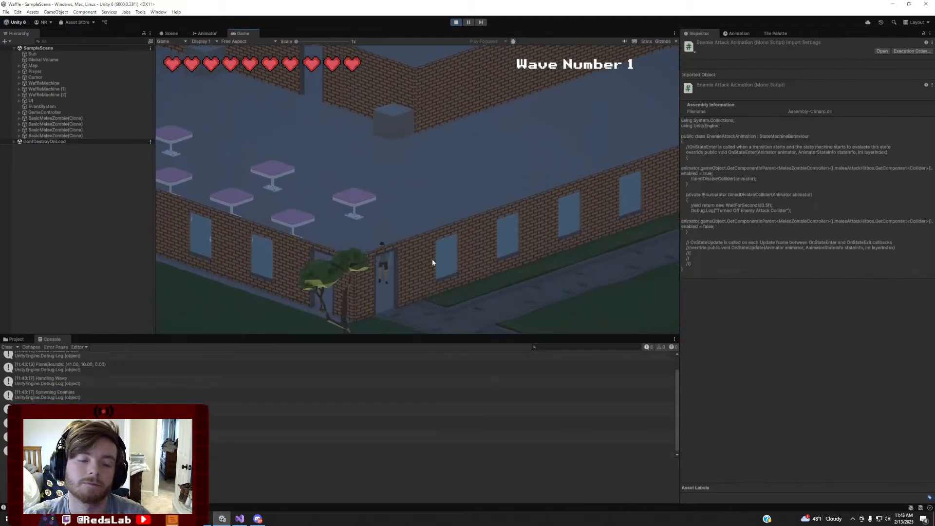
key("s")
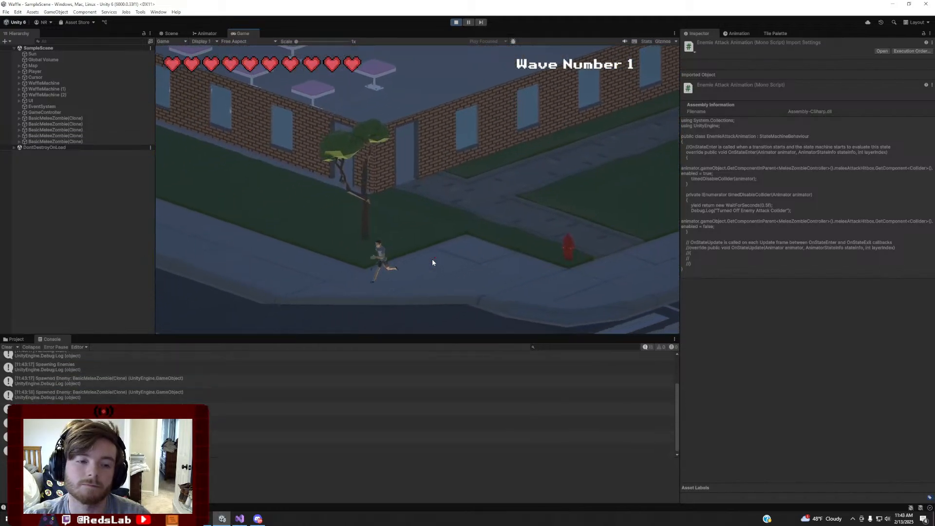
key("s")
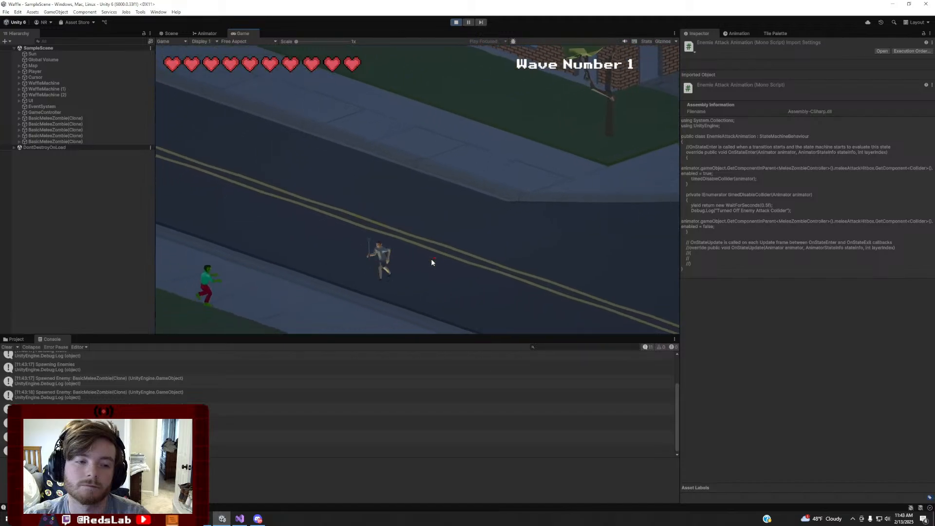
Move the player around the zombie on the road to test its melee attack, and stop the playtest
key("d")
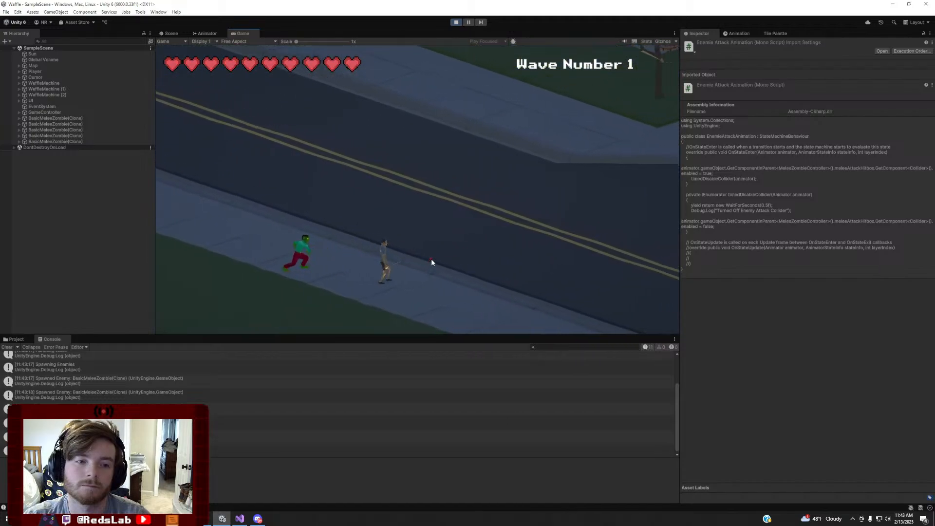
key("w")
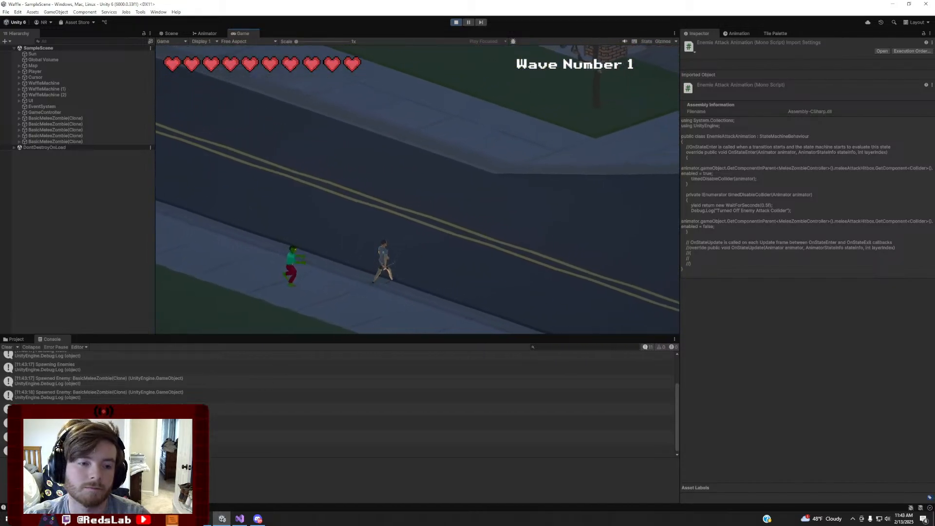
key("s")
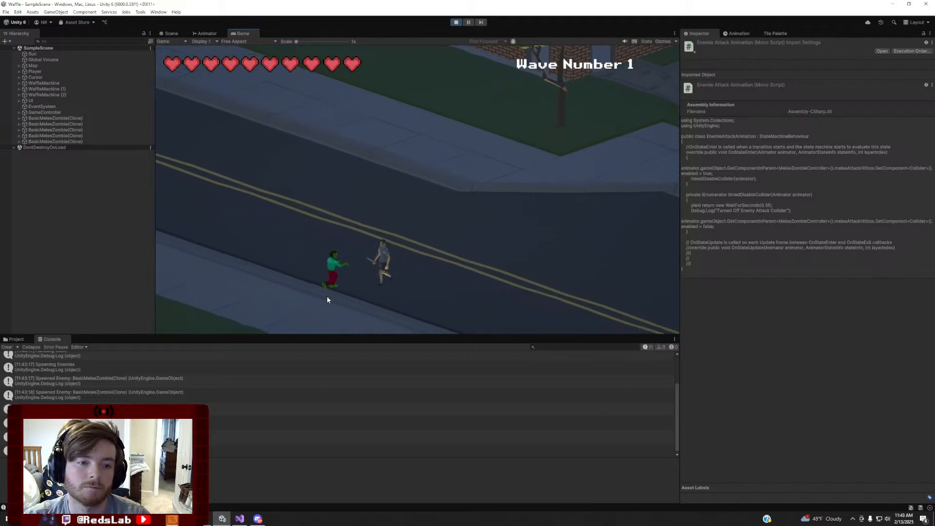
key("w")
key("w")
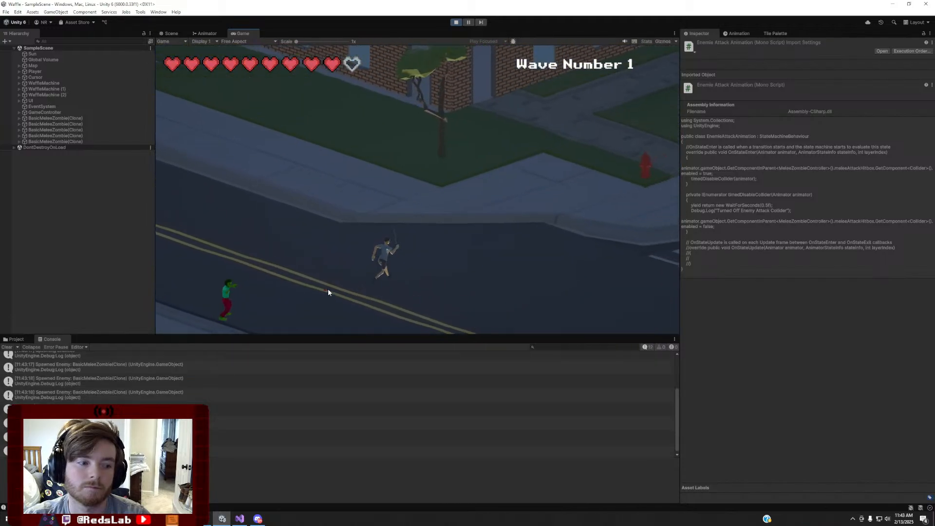
key("w")
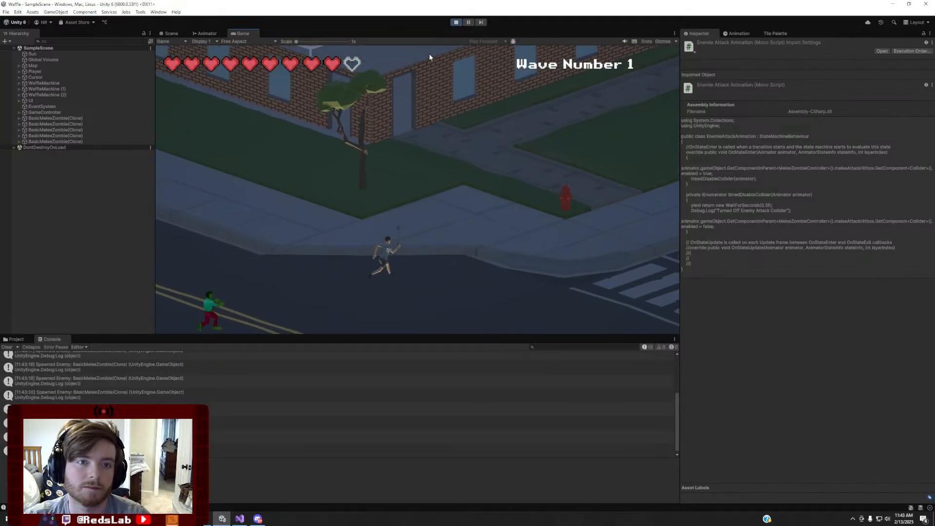
left_click(456, 22)
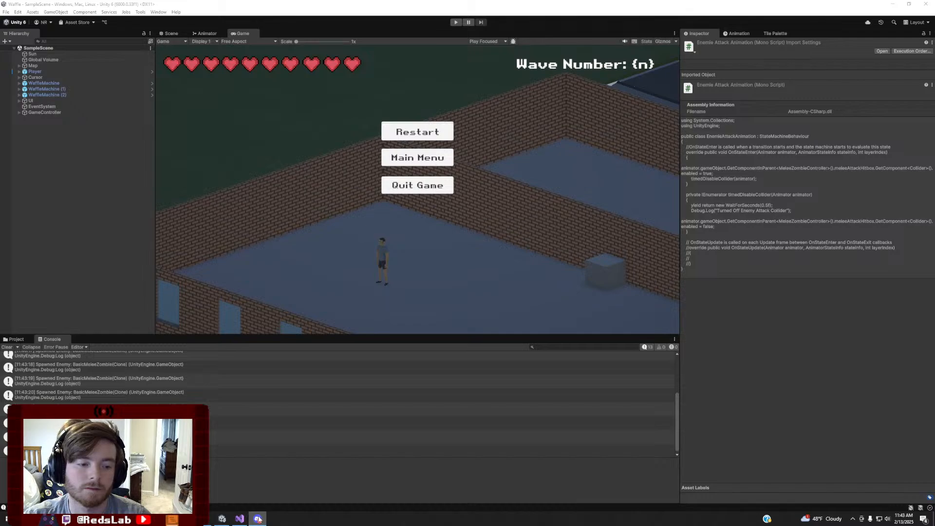
Switch to Visual Studio, save the EnemieAttackAnimation script, and bring Unity forward to reload it
left_click(241, 519)
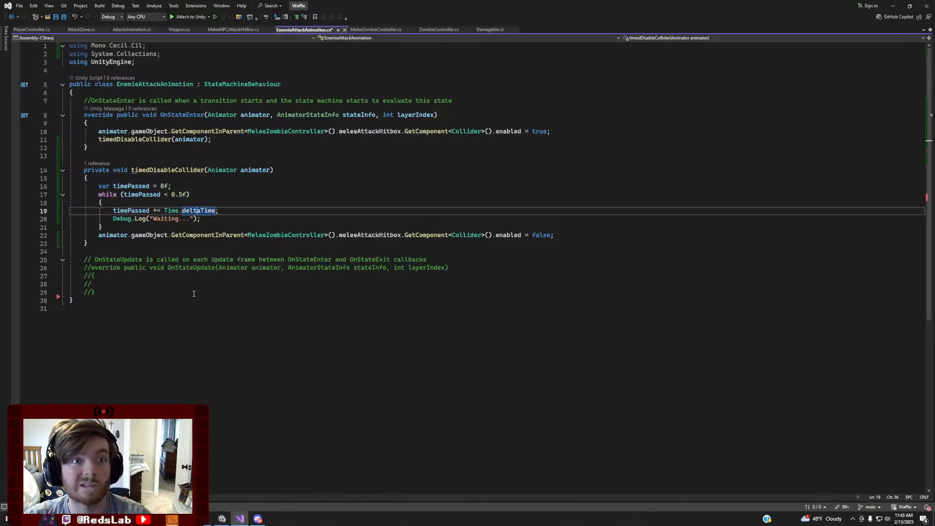
key("ctrl+s")
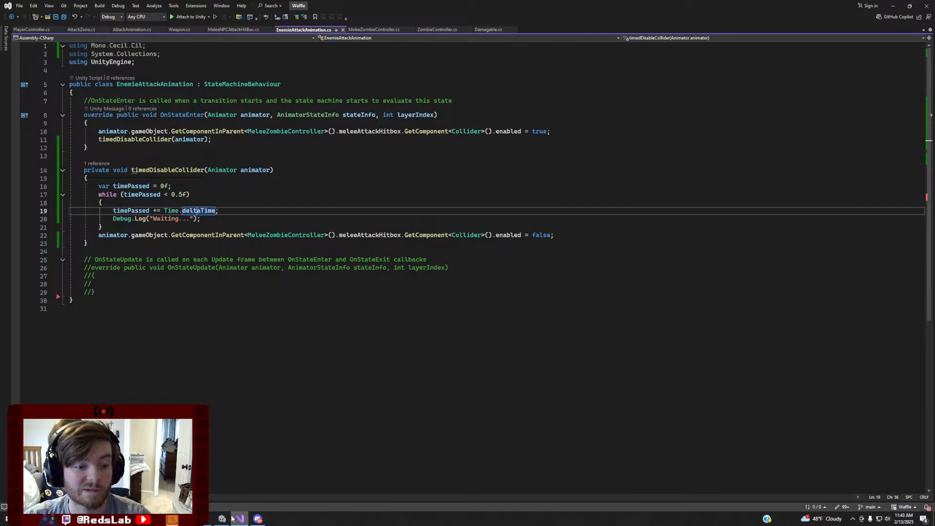
mouse_move(222, 521)
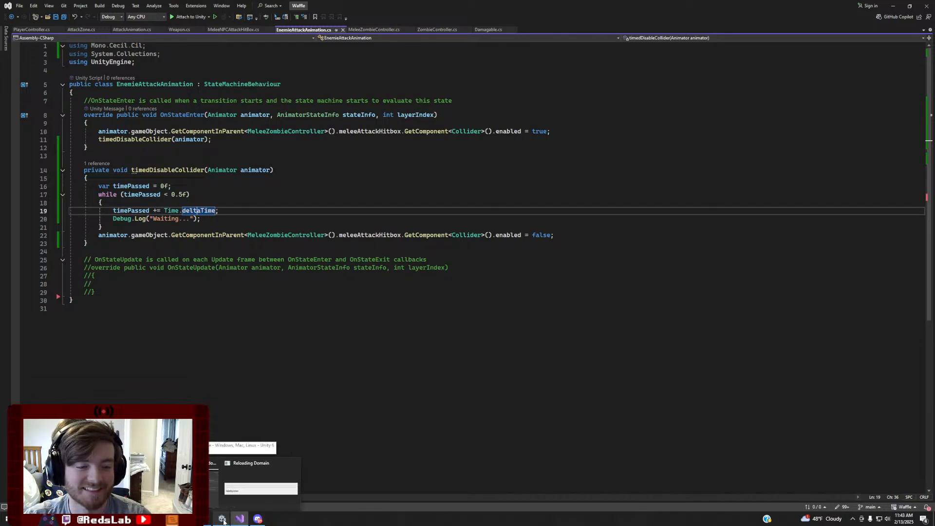
left_click(208, 481)
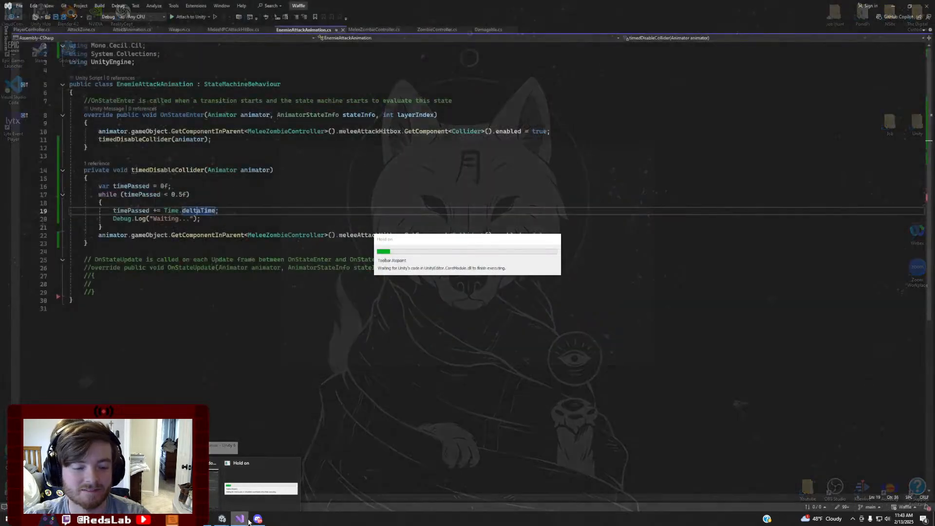
Back in Visual Studio, review the AttackAnimation, AttackZone and Weapon scripts, including Weapon's ResetHit log line
left_click(131, 30)
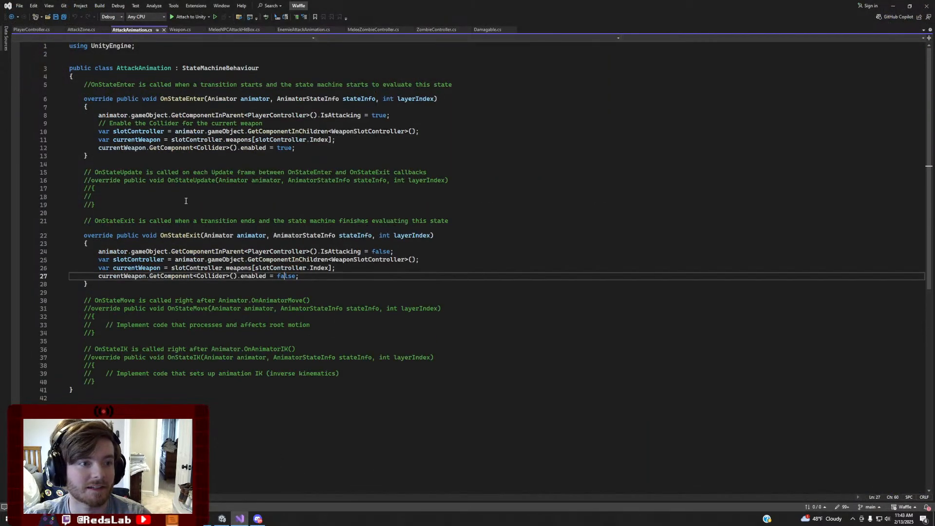
left_click(77, 30)
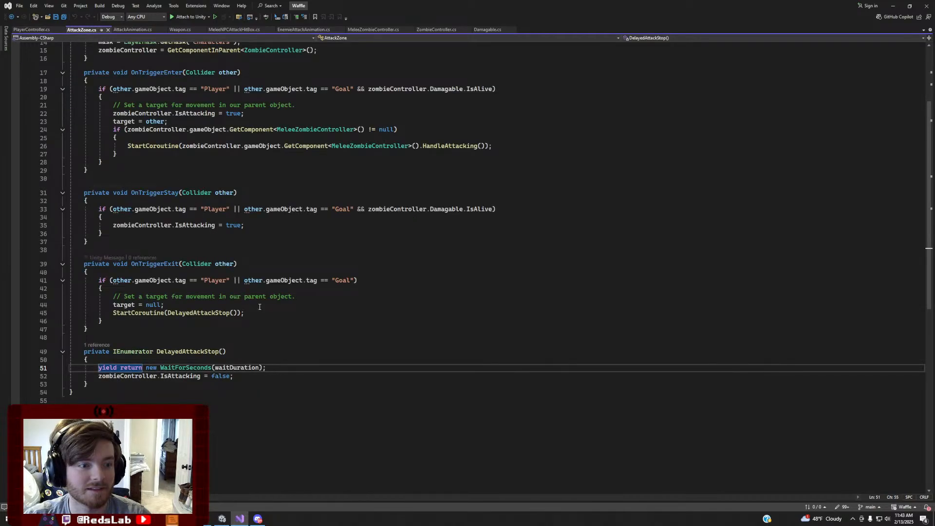
scroll(259, 310, "up", 3)
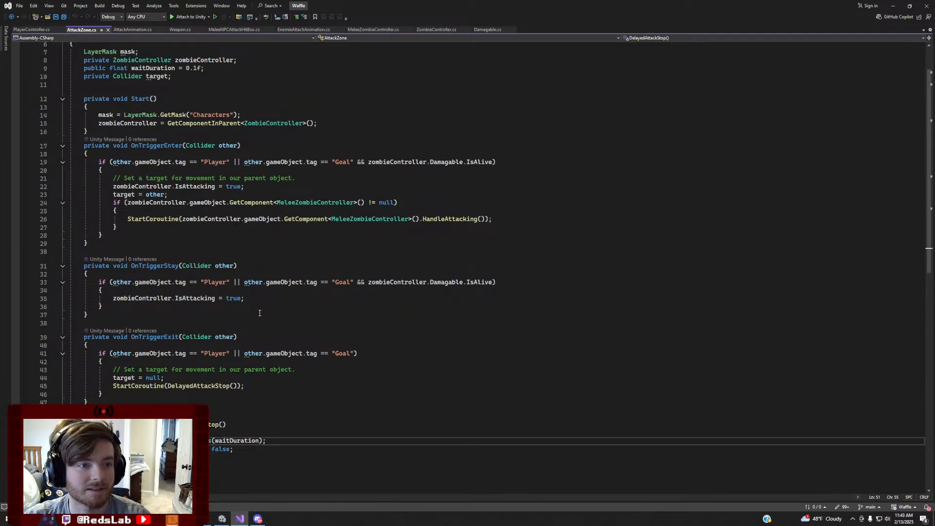
scroll(259, 313, "up", 1)
left_click(180, 30)
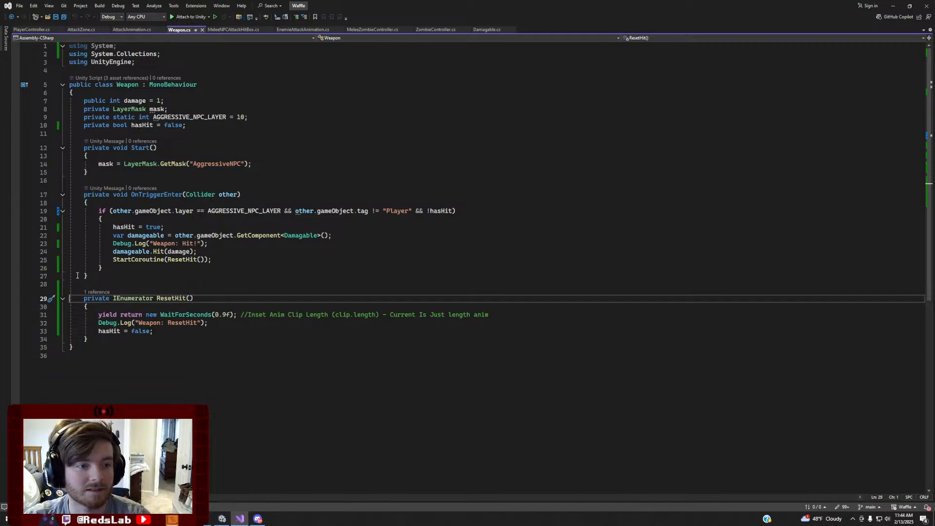
left_click(168, 323)
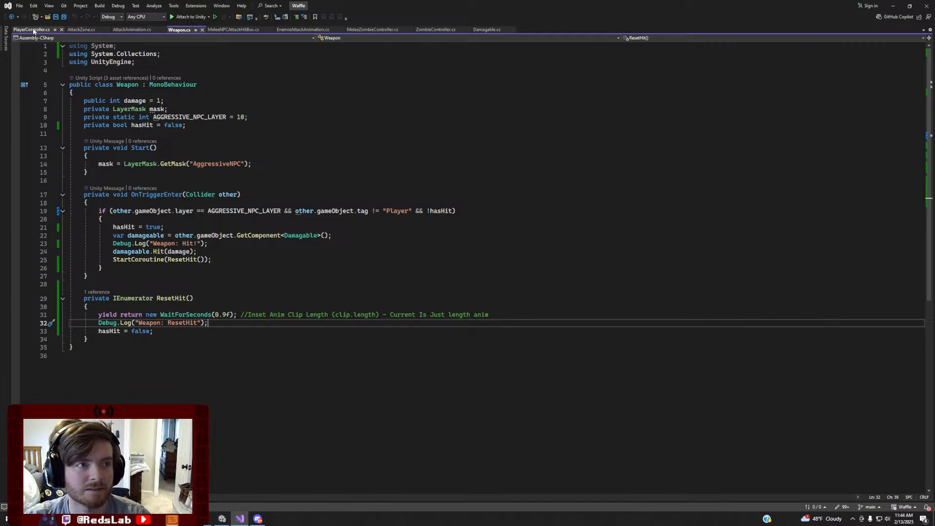
In the MeleeNPCAttackHitBox script, change the ResetHit log message to "MeleeNPCATTACKHITBOX: ResetHit" and save the file
left_click(242, 31)
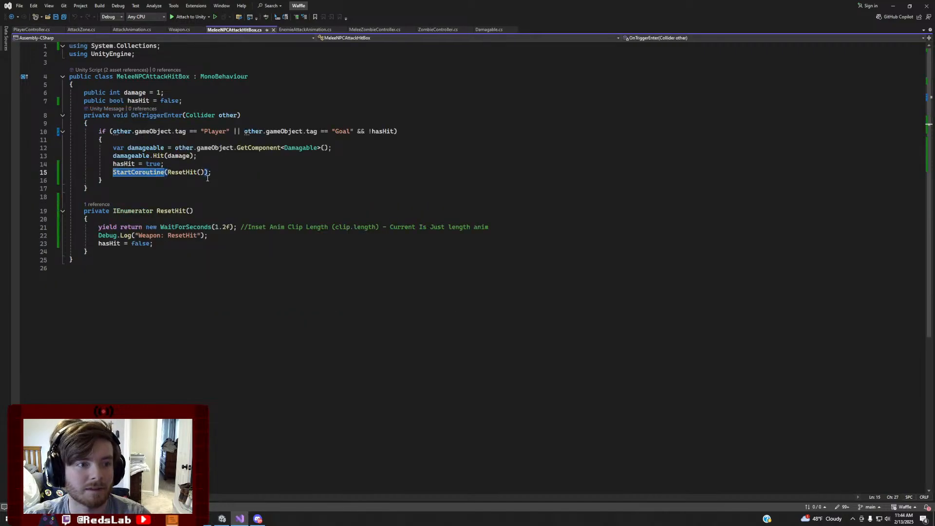
left_click(206, 236)
double_click(151, 236)
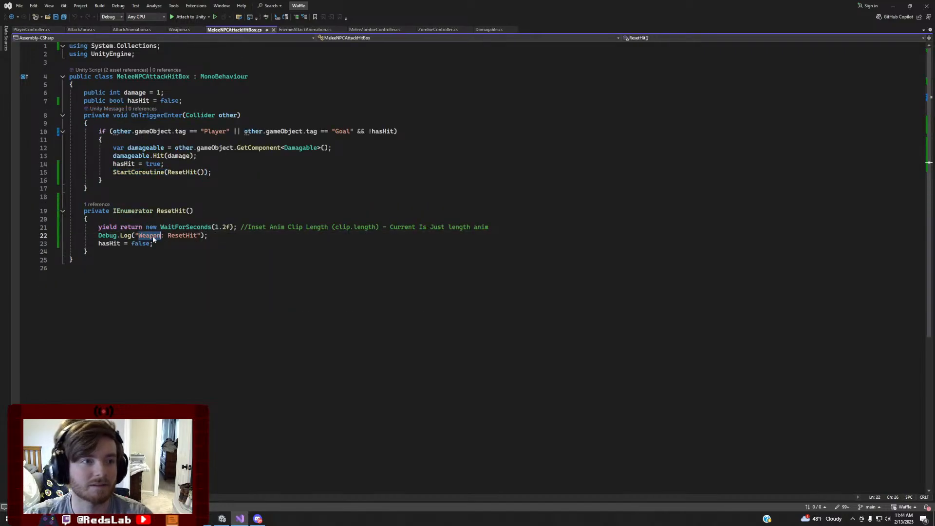
type("ME")
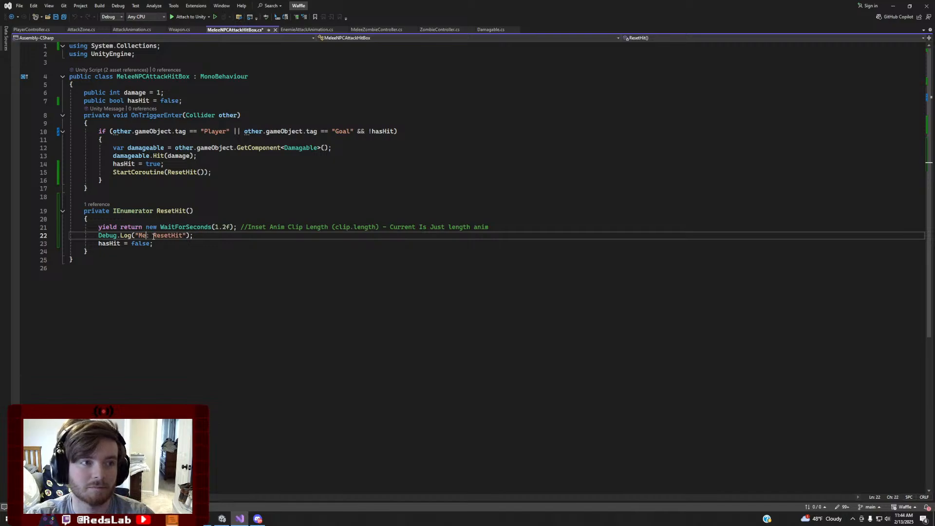
type("leeNPC")
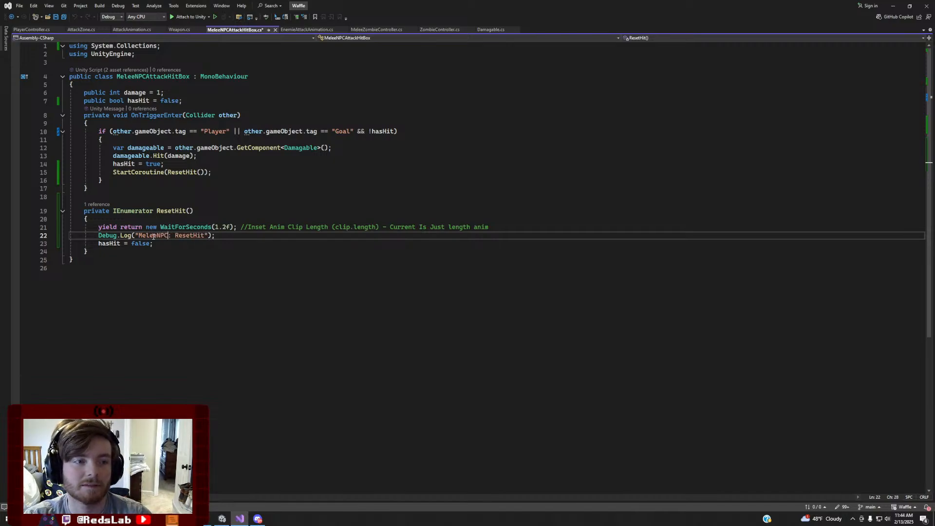
type("ATTACKHITB")
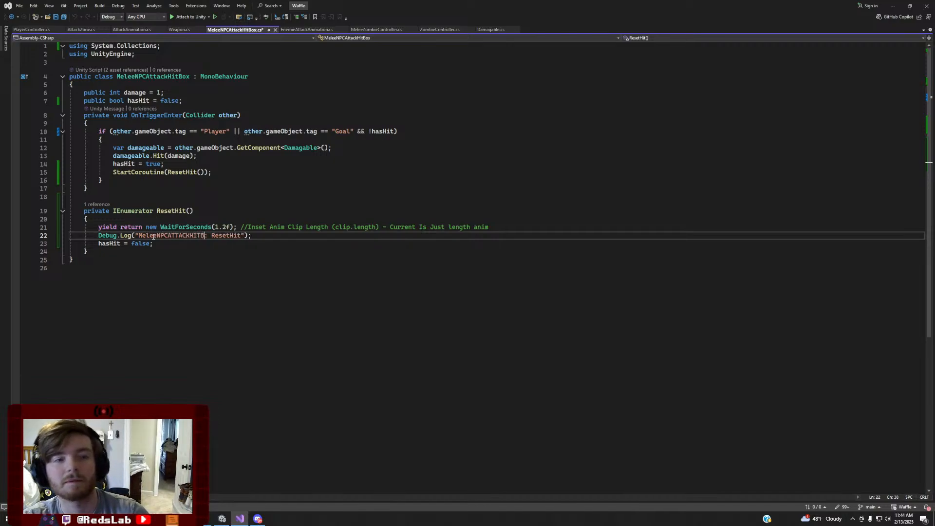
type("OX")
key("ctrl+s")
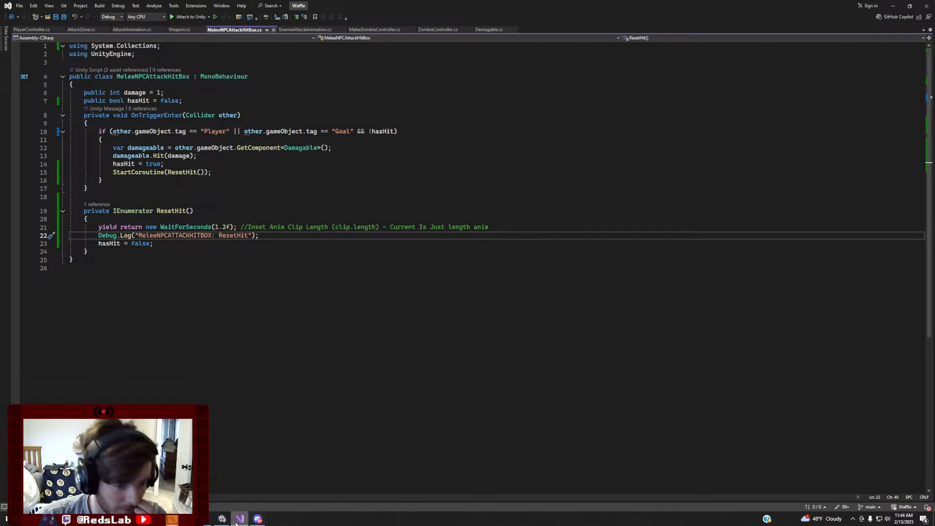
Switch to Unity, start a playtest, and run the player out of the building and across the road to the zombies
left_click(223, 520)
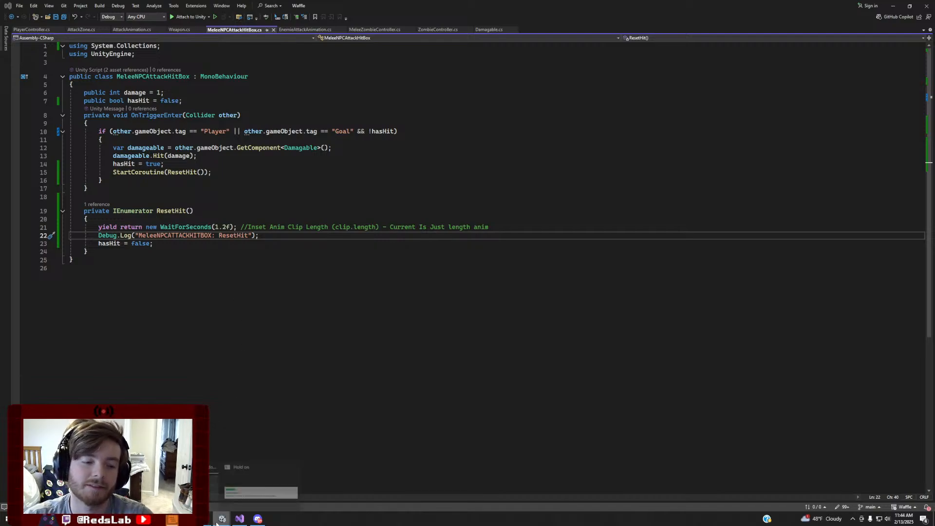
left_click(217, 483)
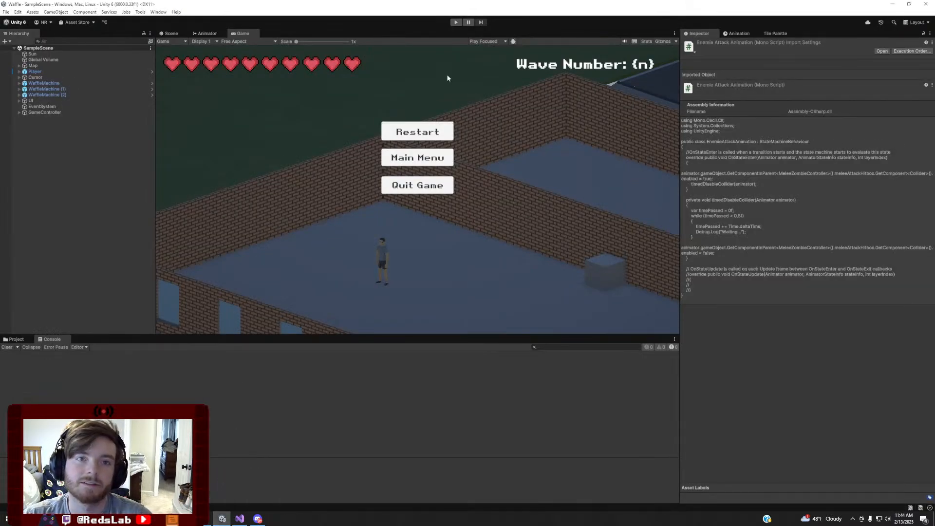
left_click(456, 23)
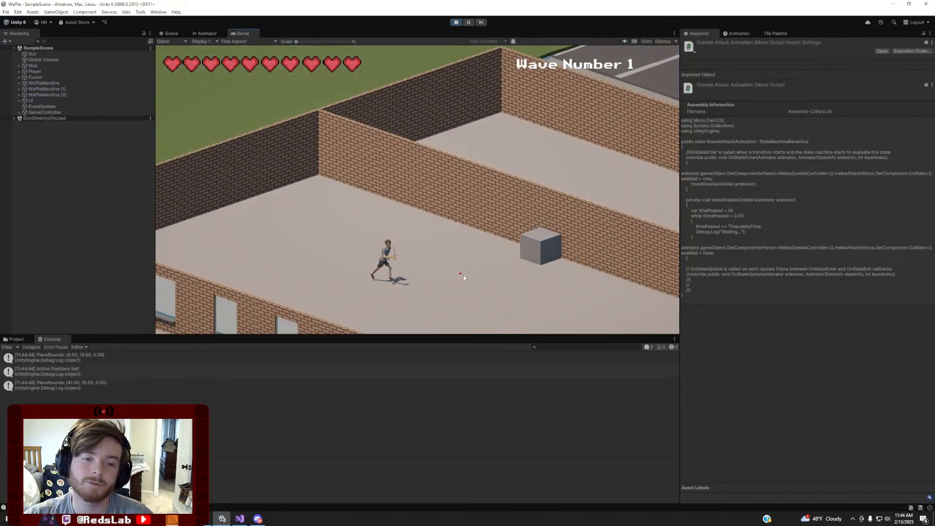
key("d")
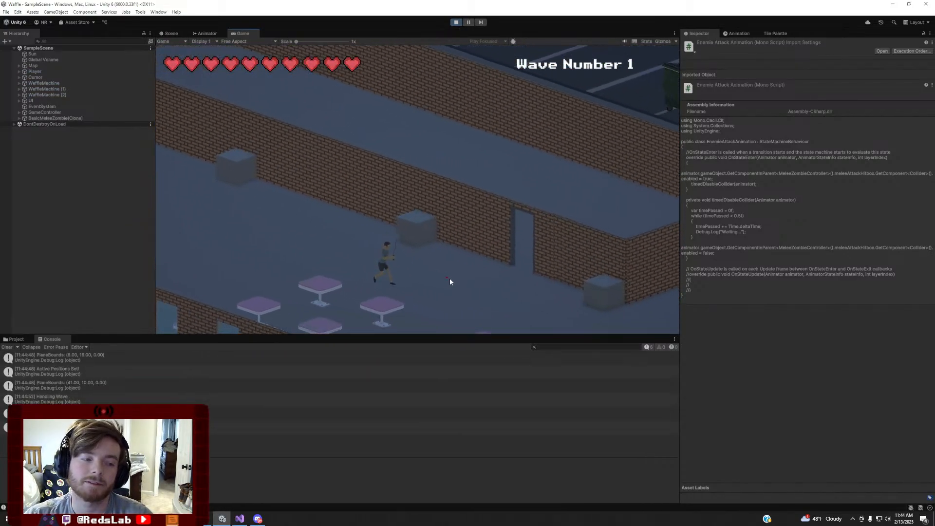
key("s")
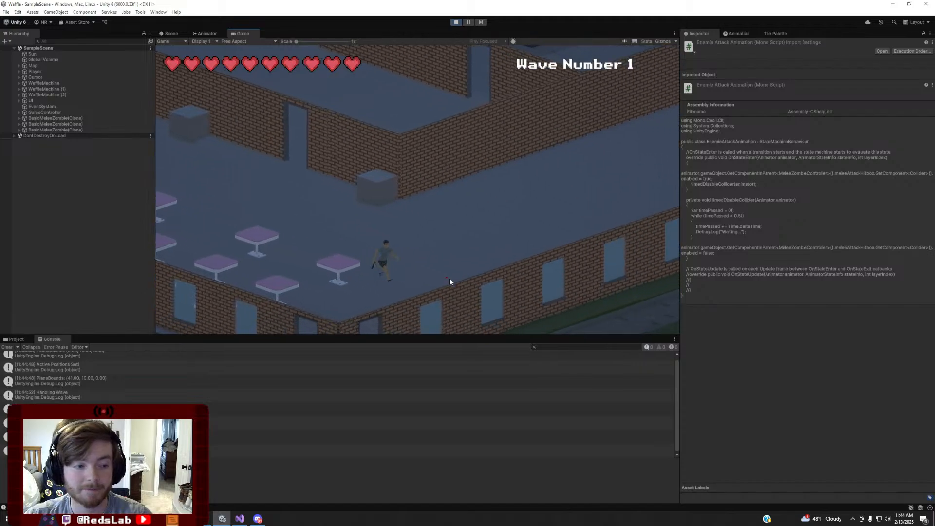
key("s")
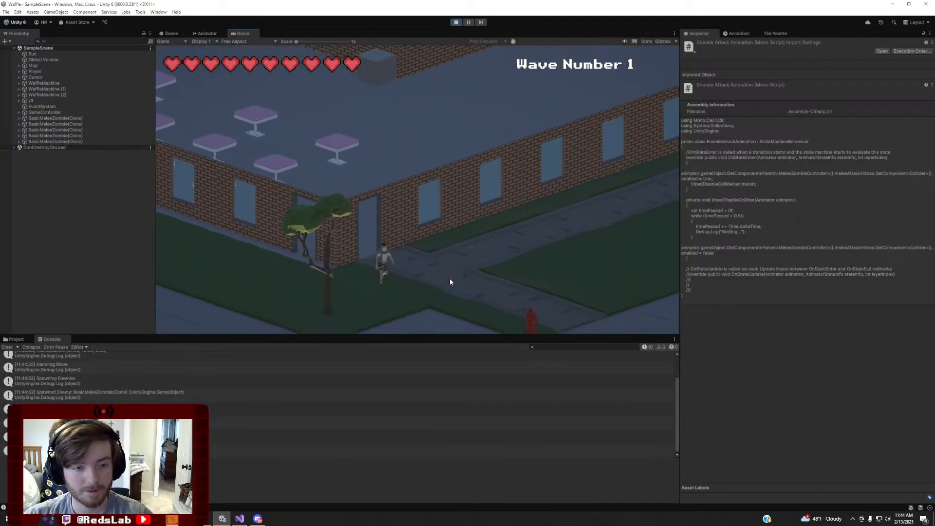
key("s")
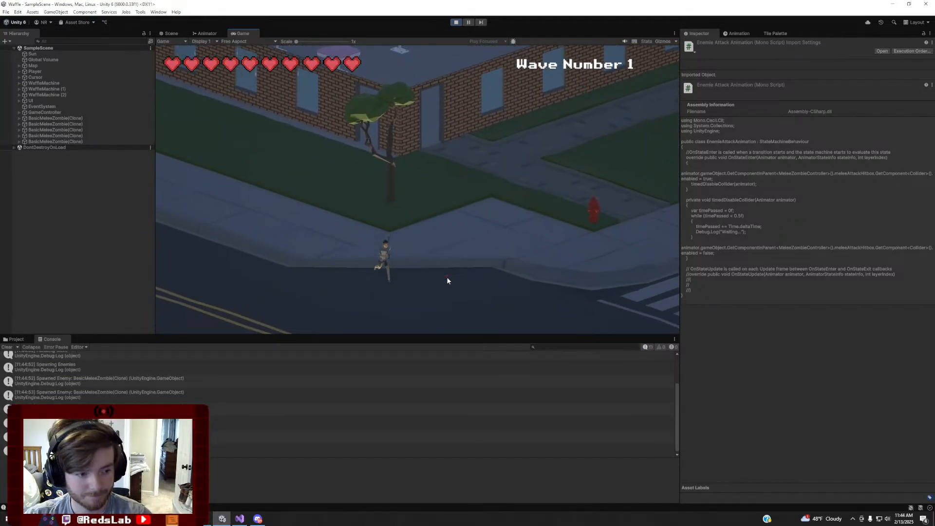
key("s")
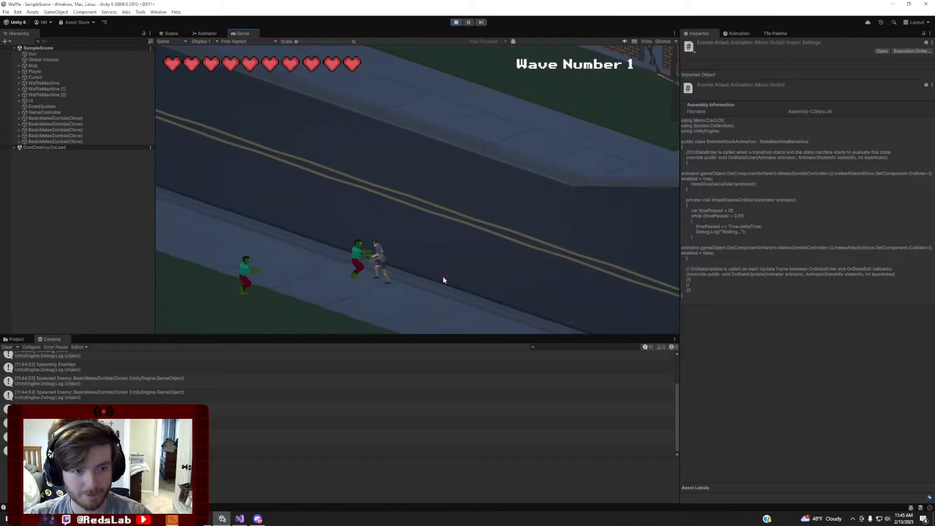
Move the player around the two zombies beside the road to provoke their melee attacks, and stop the playtest
key("d")
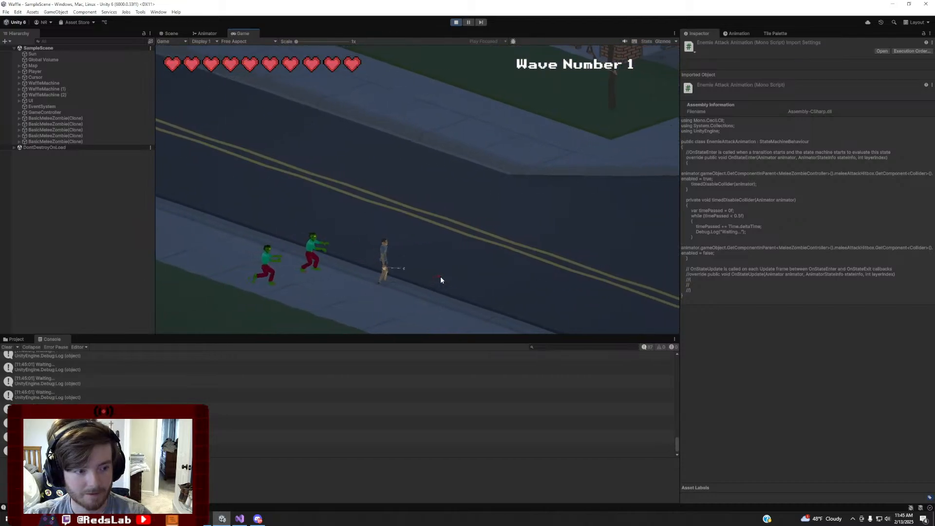
key("d")
key("w")
key("d")
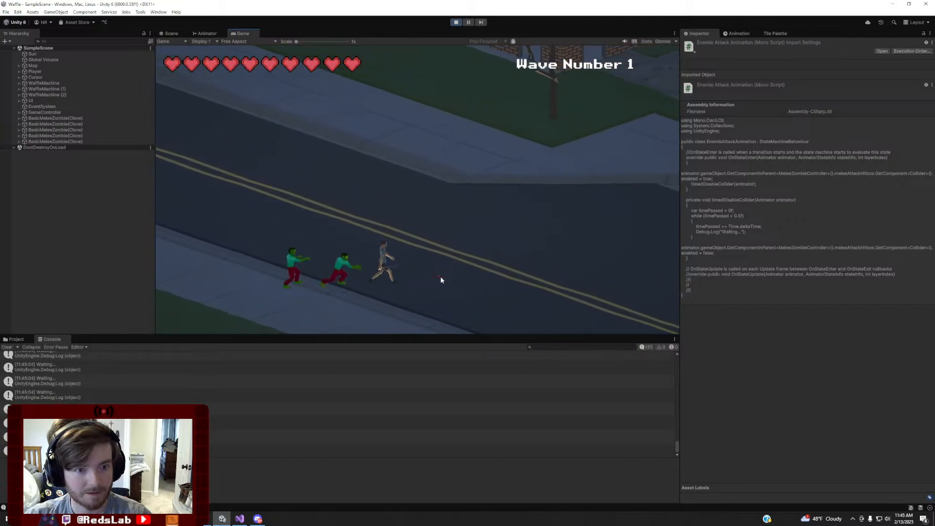
key("w")
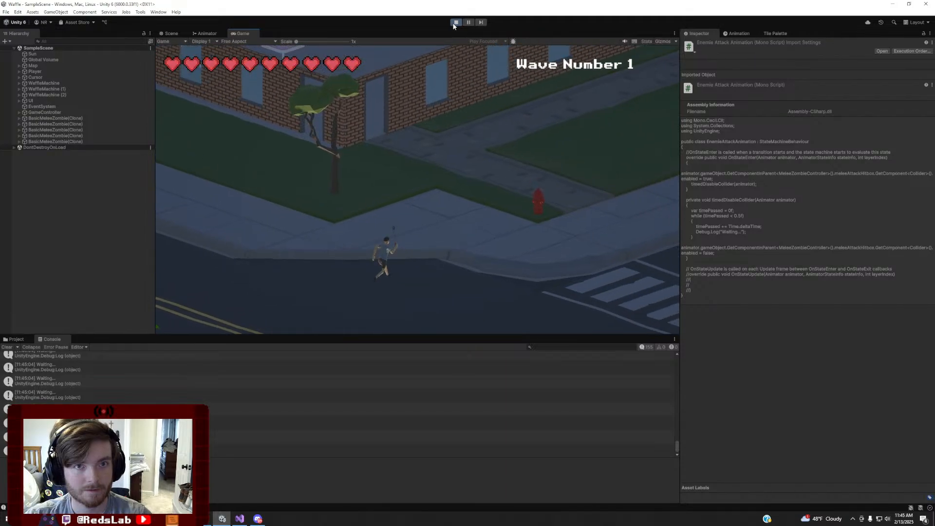
Switch to Visual Studio and open the EnemieAttackAnimation script
left_click(239, 519)
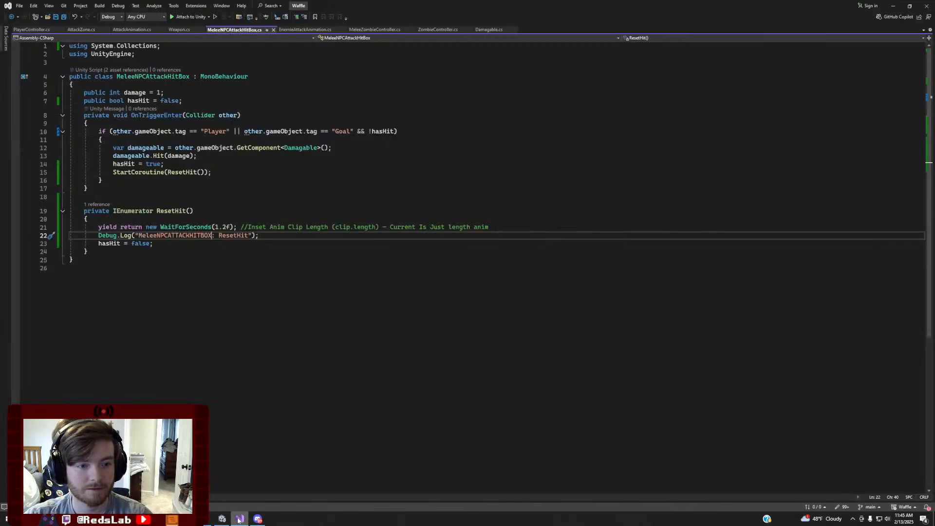
left_click(223, 519)
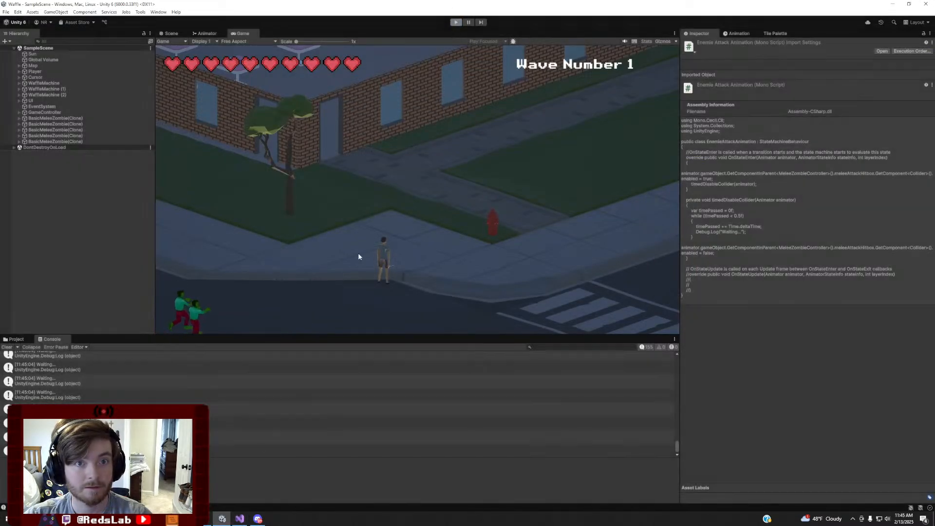
left_click(239, 519)
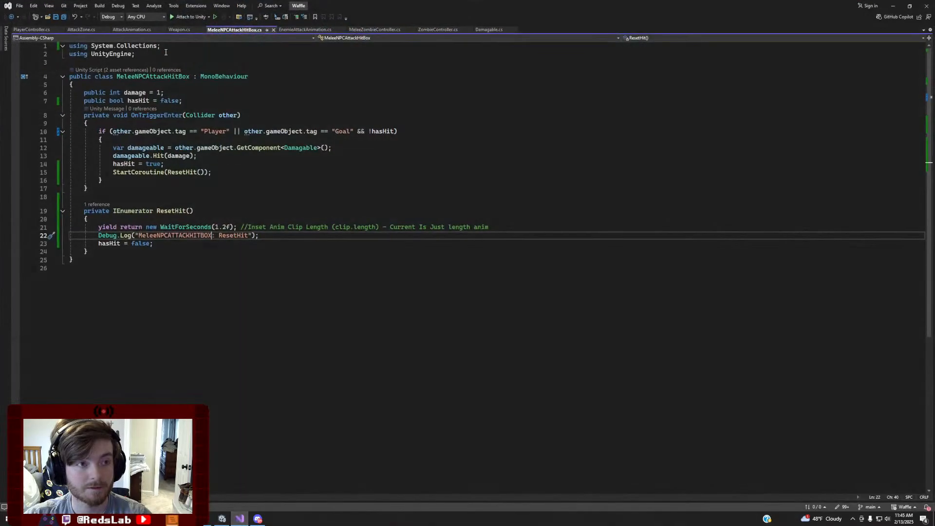
left_click(154, 31)
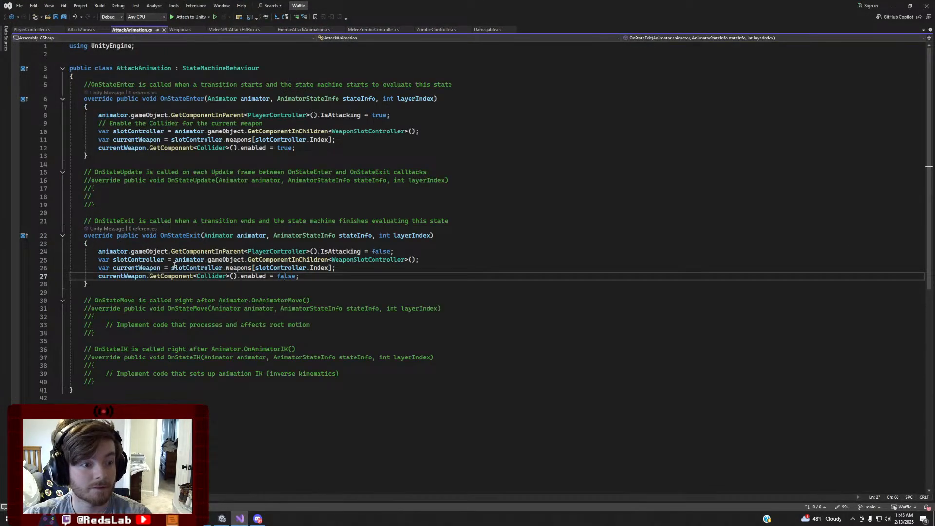
left_click(312, 30)
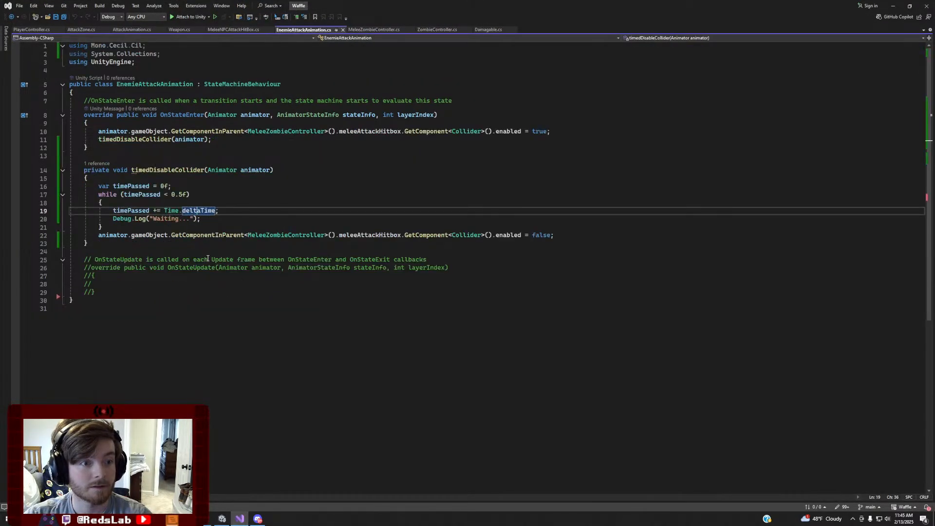
Add Debug.Log("Disabled Collider"); after the while loop in timedDisableCollider, and save the script
left_click(201, 229)
key("Return")
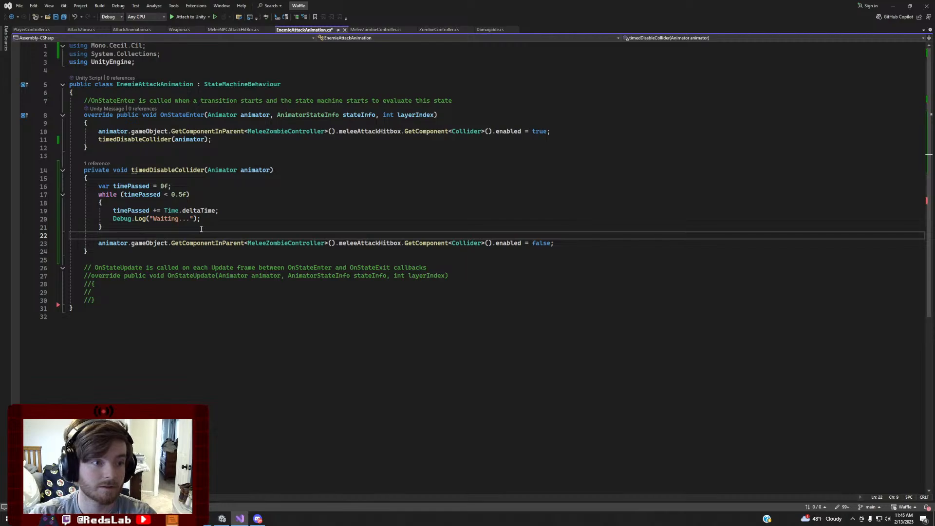
type("Debu")
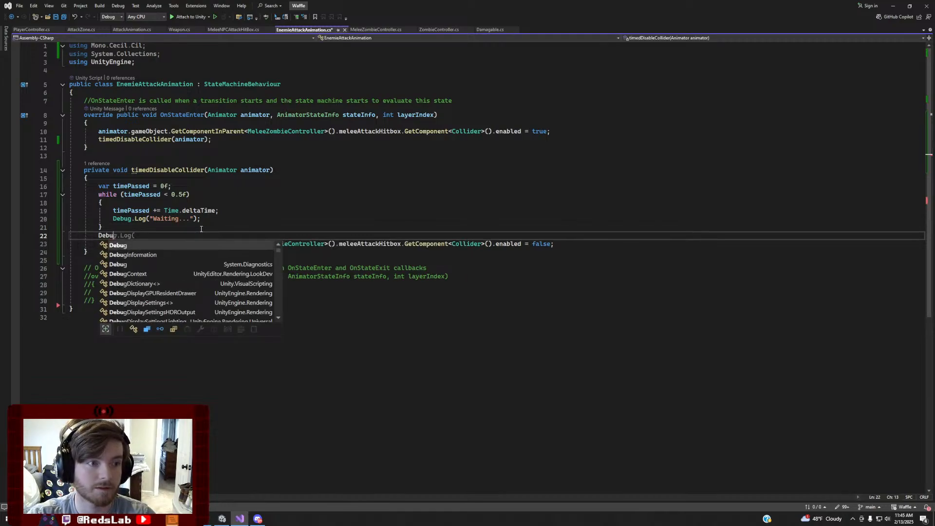
type("g.Log(\"")
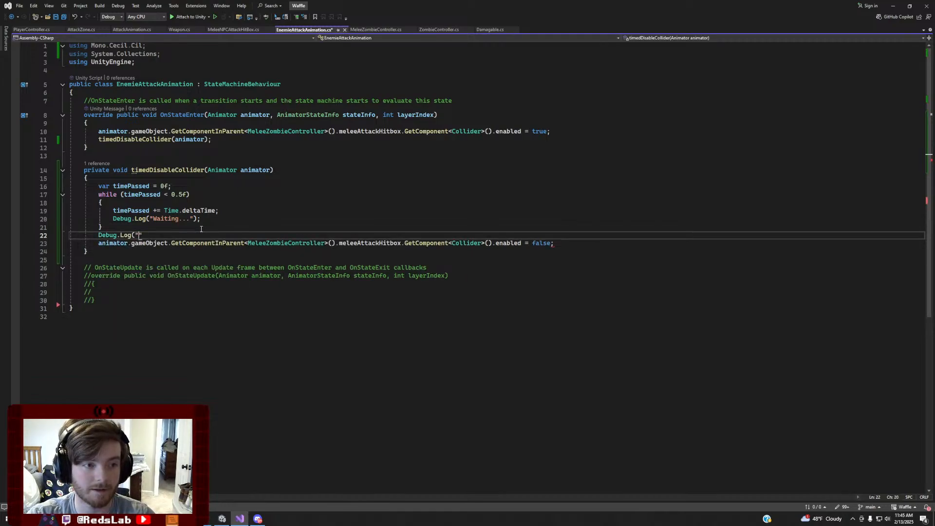
type("Re")
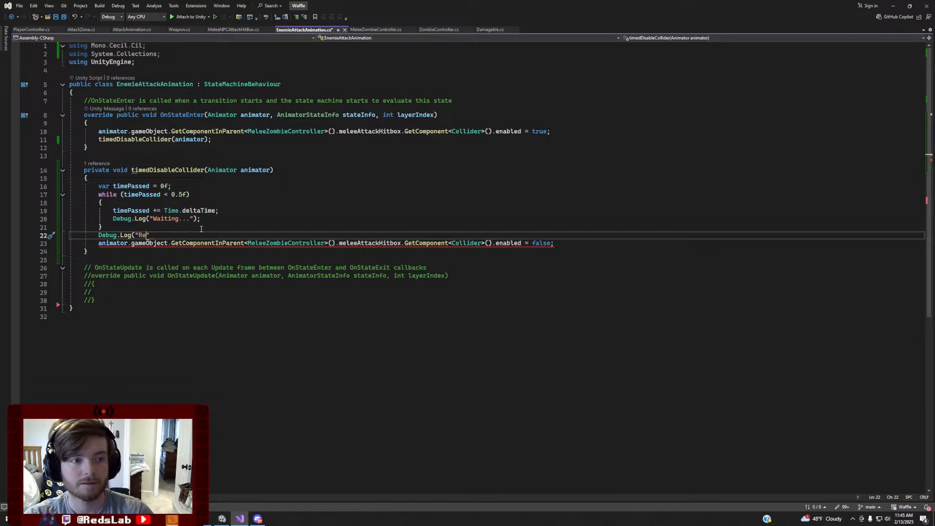
type("enabled")
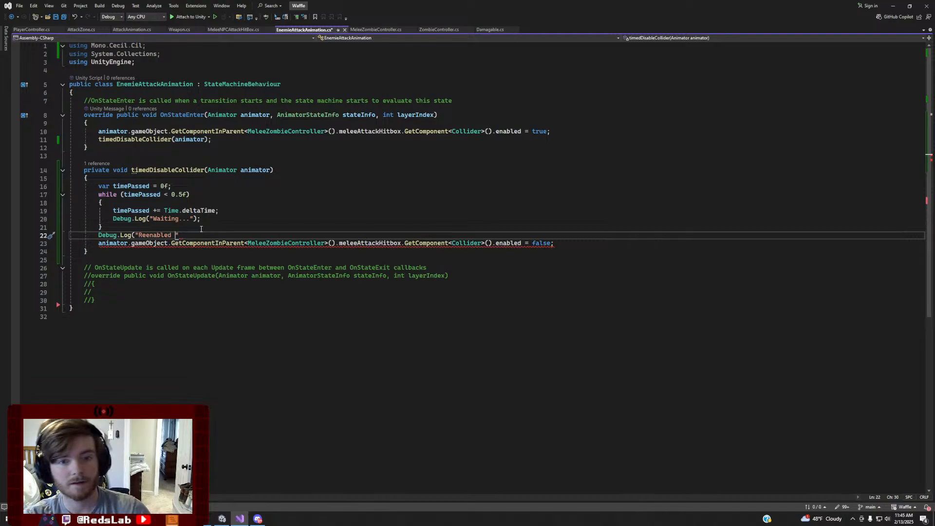
key("BackSpace")
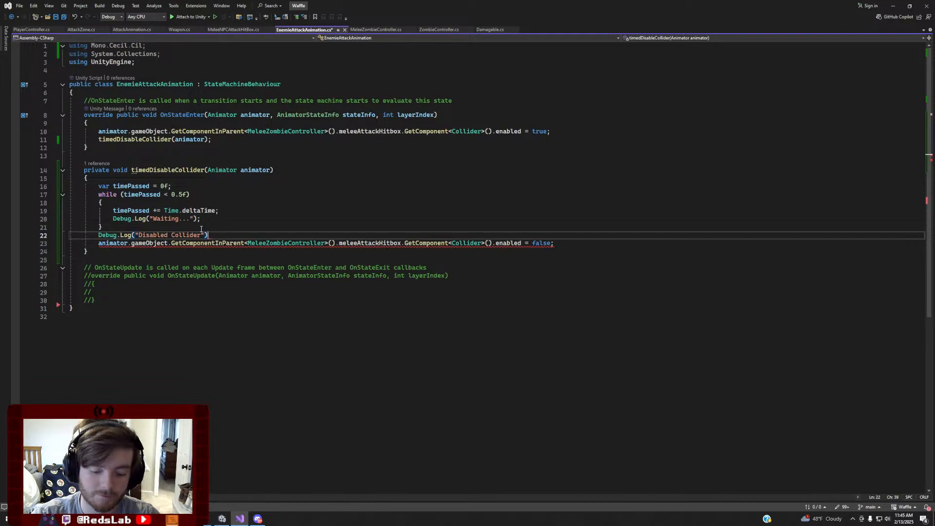
key("ctrl+s")
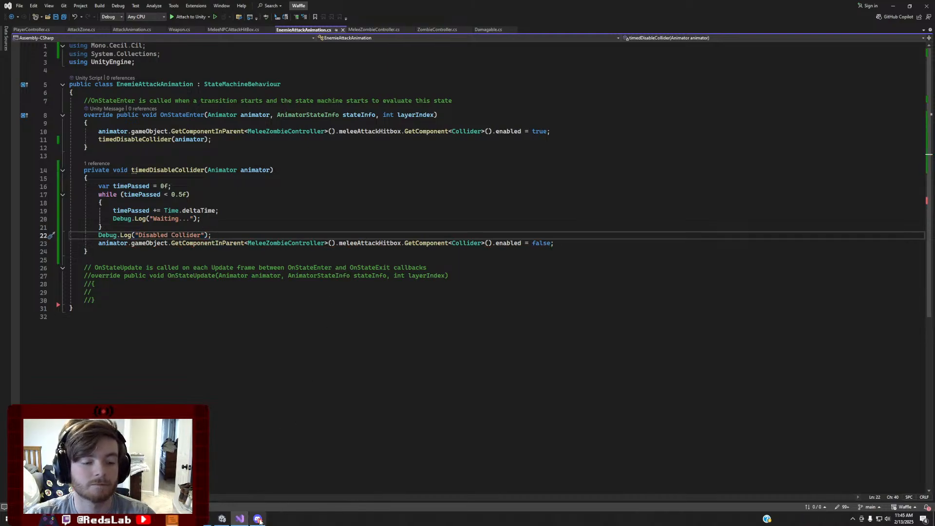
Return to Unity, start another playtest, and run the player past the tables and out of the building
left_click(222, 518)
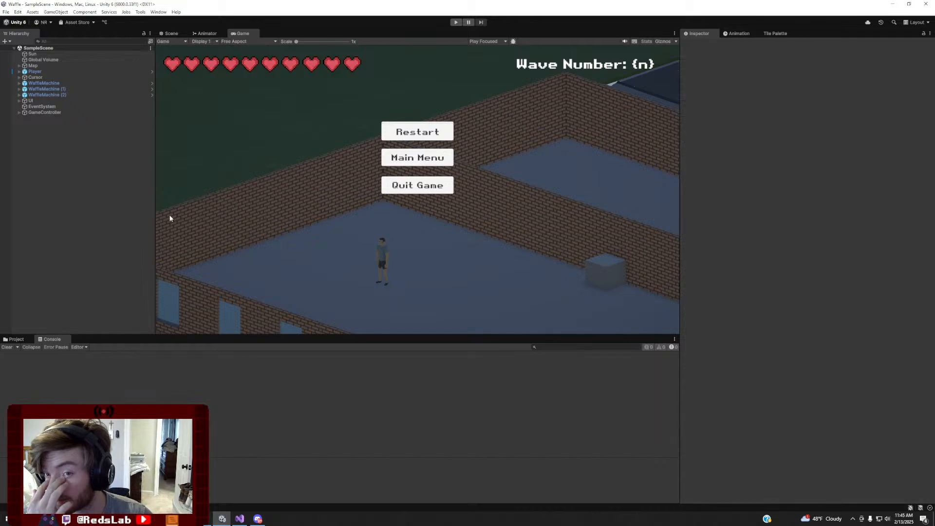
left_click(457, 22)
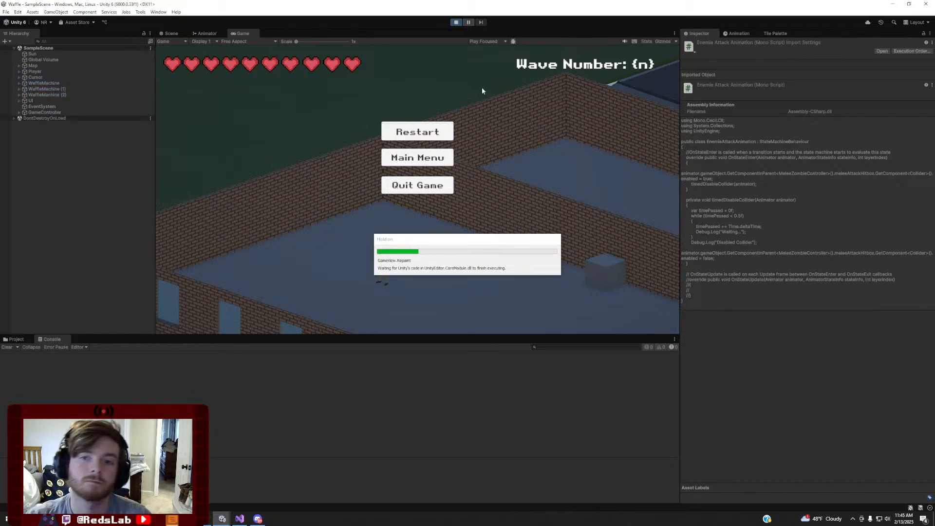
key("d")
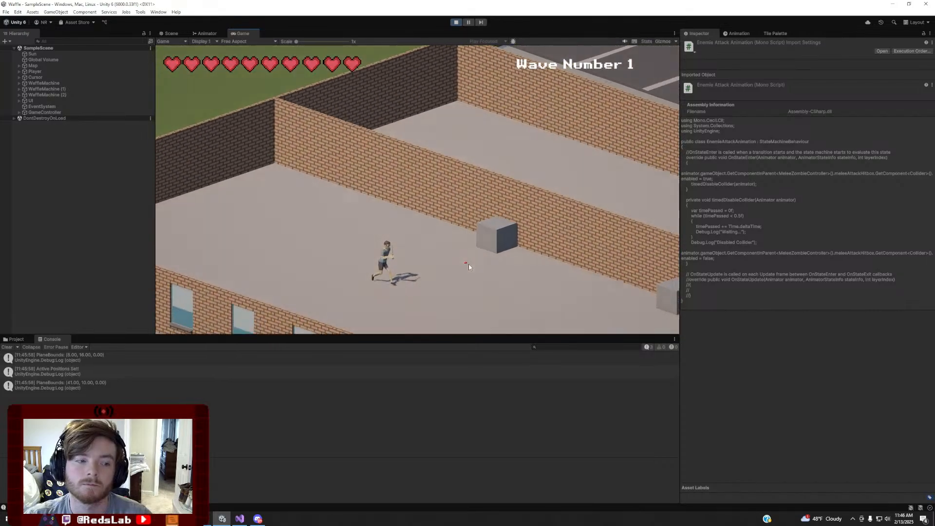
key("d")
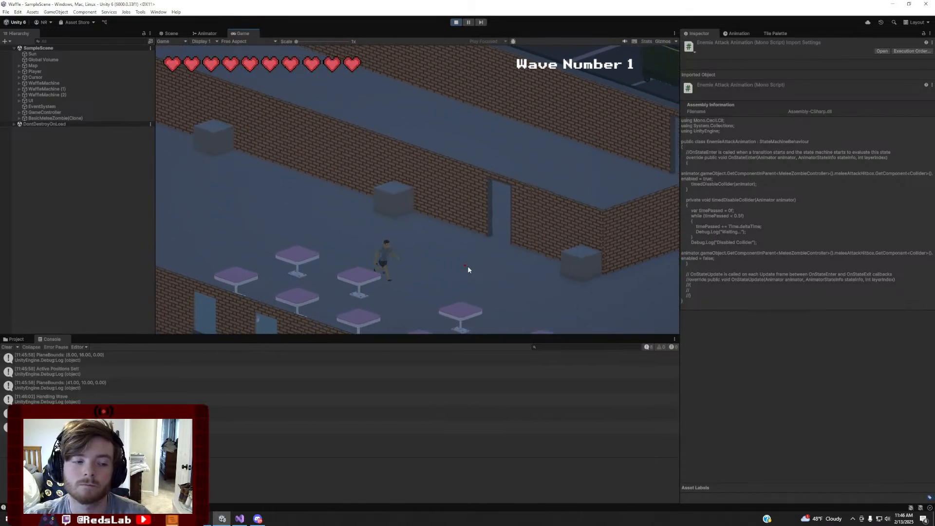
key("s")
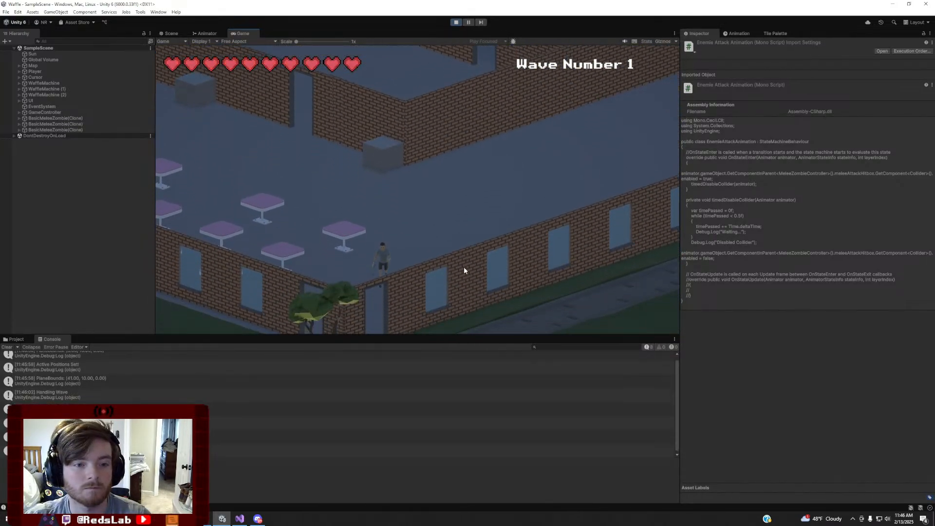
key("d")
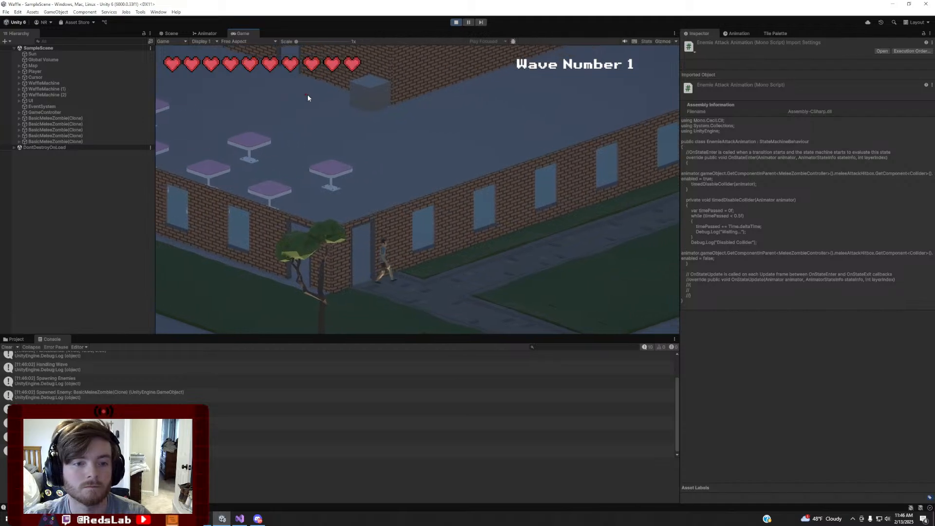
Check where the zombies are in the Scene view during the playtest, and return to the Game view
left_click(178, 34)
right_click_drag(422, 241, 506, 219)
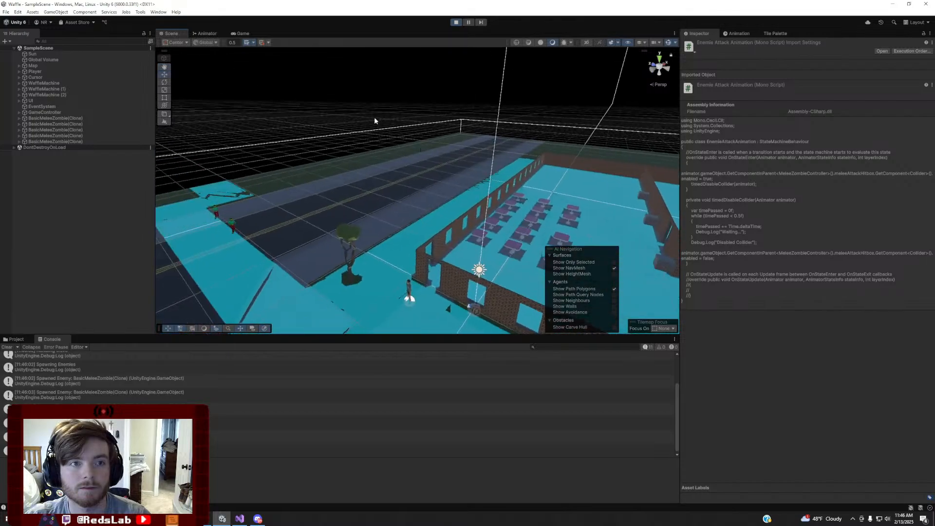
left_click(243, 34)
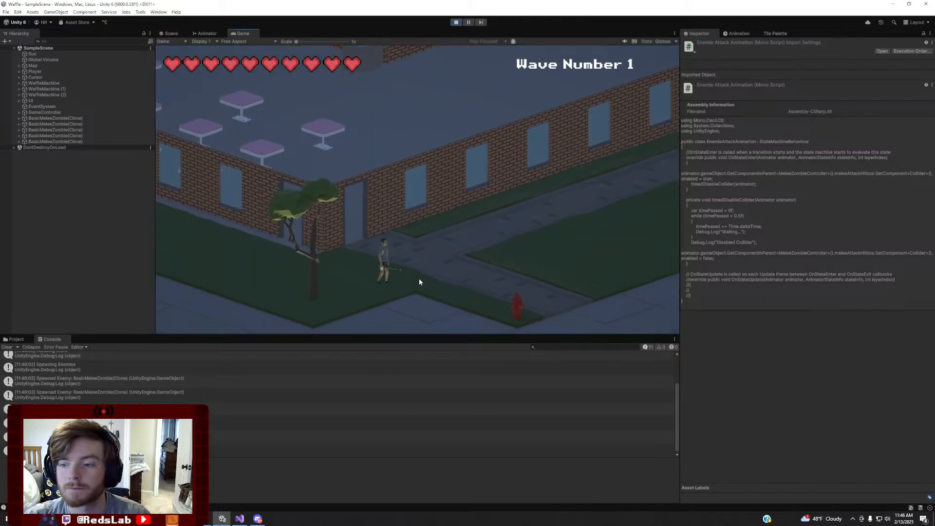
Move the player around the zombies on the street corner to test their attacks, and stop the playtest
key("s")
key("a")
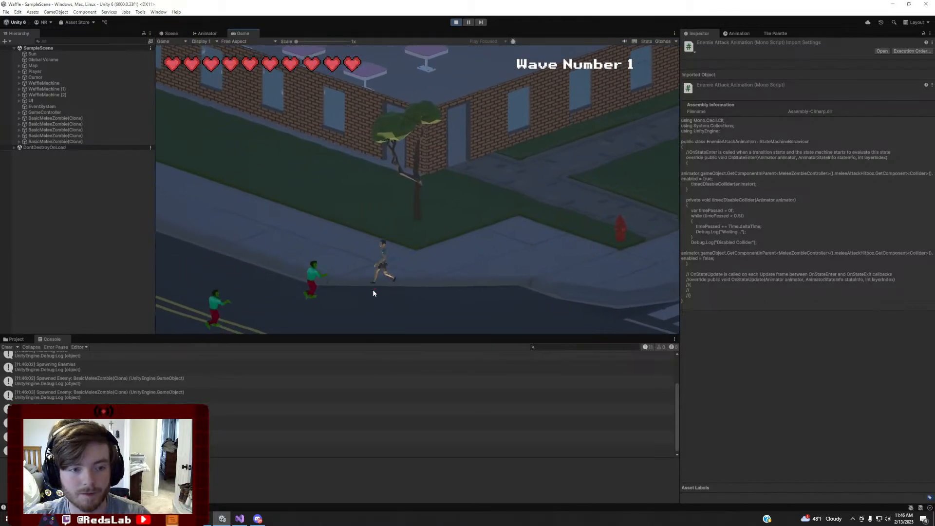
key("d")
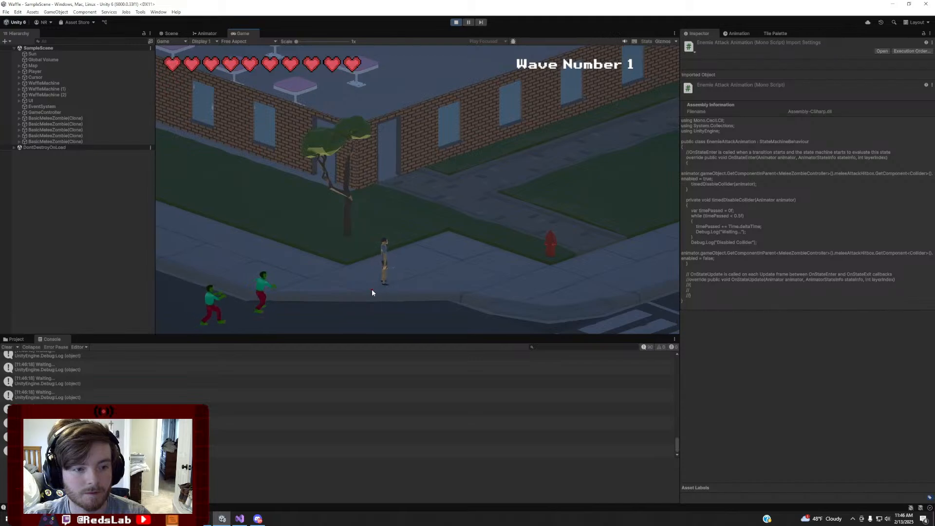
key("a")
key("s")
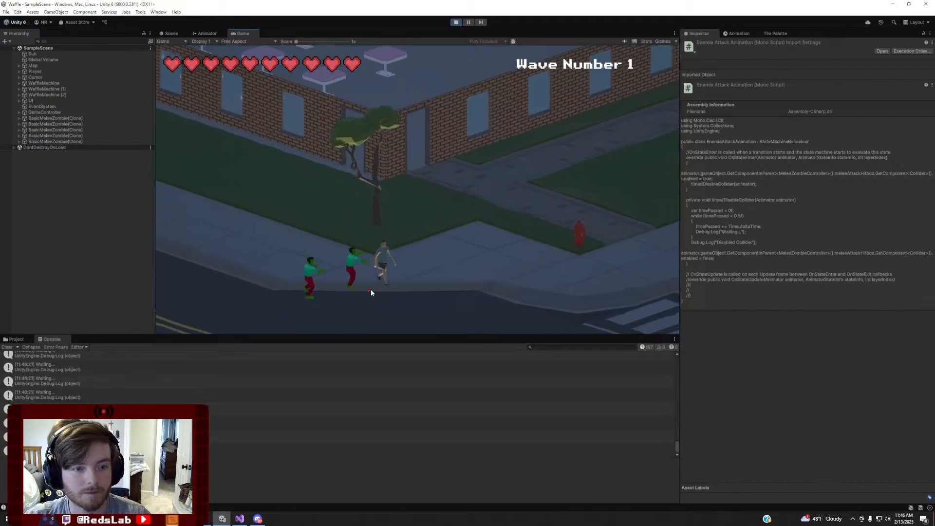
key("d")
key("w")
key("a")
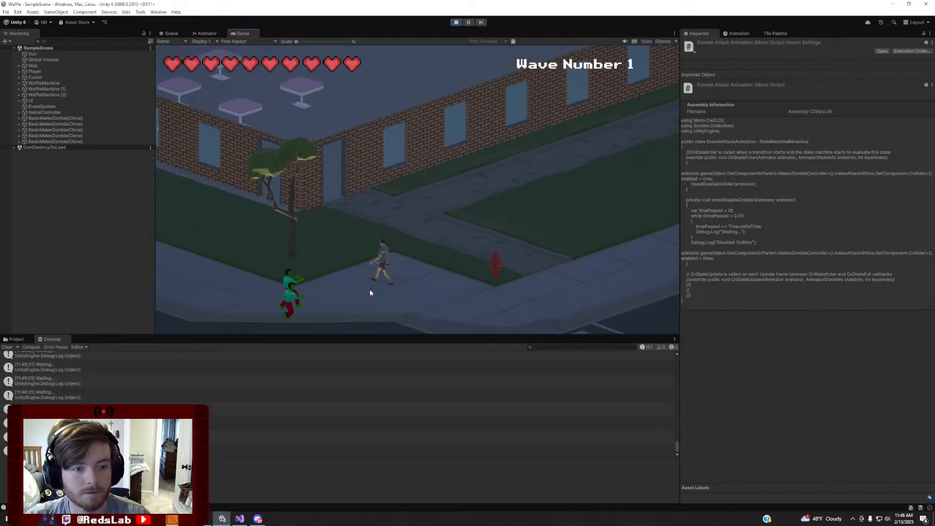
key("a")
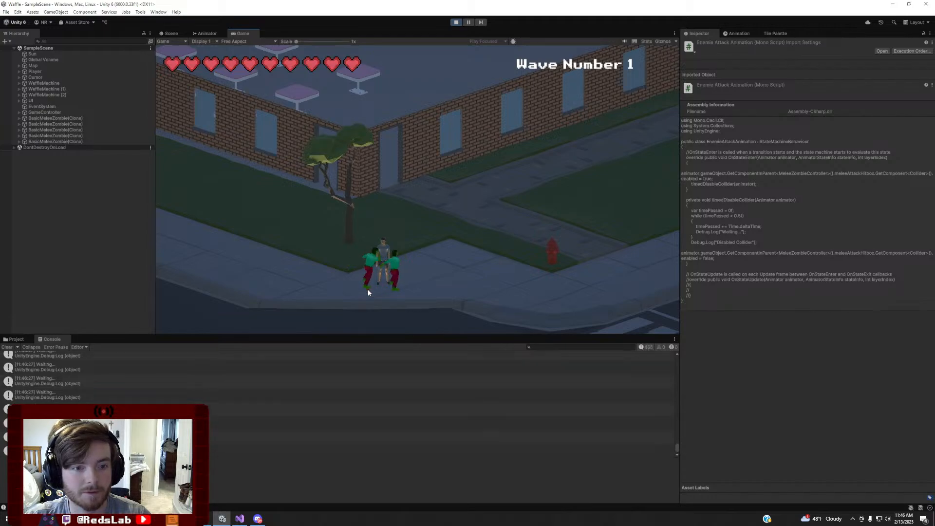
left_click(456, 22)
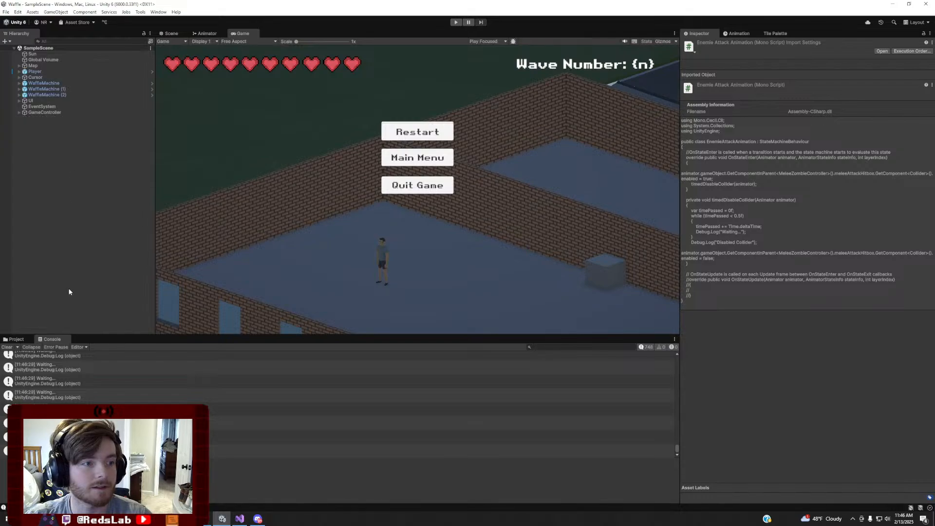
Switch to Visual Studio and replace the 0.5f limit in timedDisableCollider's while condition with waitTime
left_click(17, 339)
left_click(85, 354)
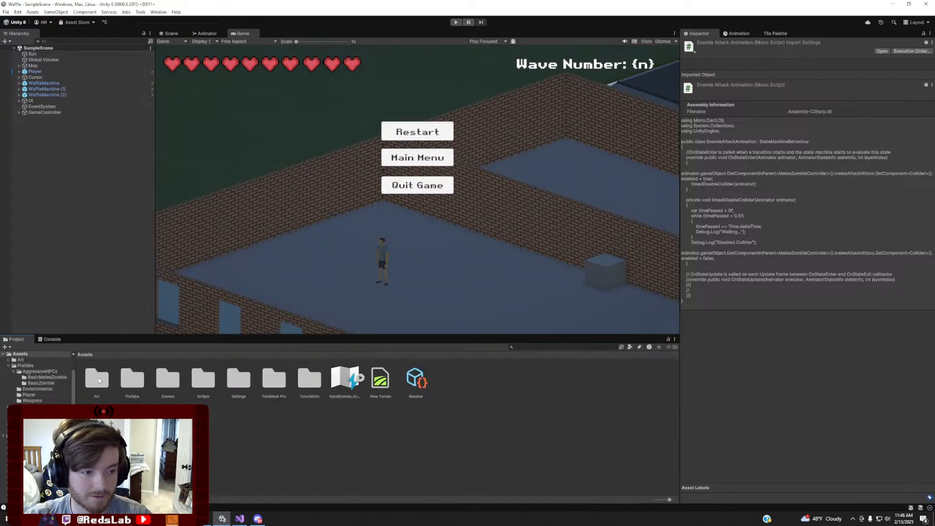
key("alt+Tab")
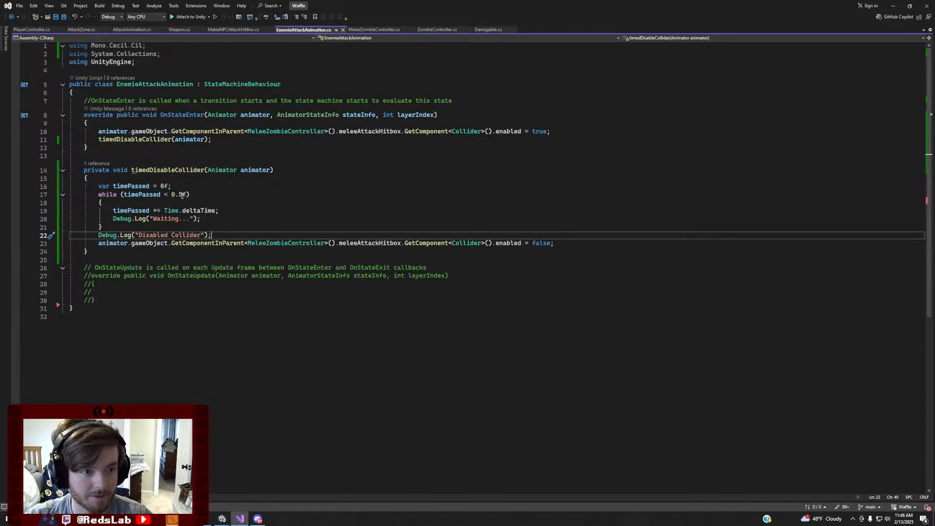
left_click_drag(188, 194, 172, 195)
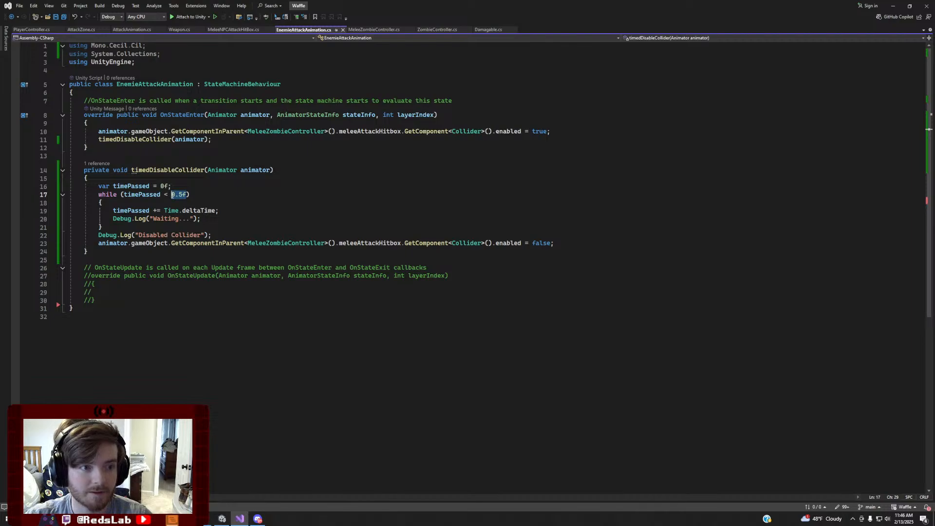
key("BackSpace")
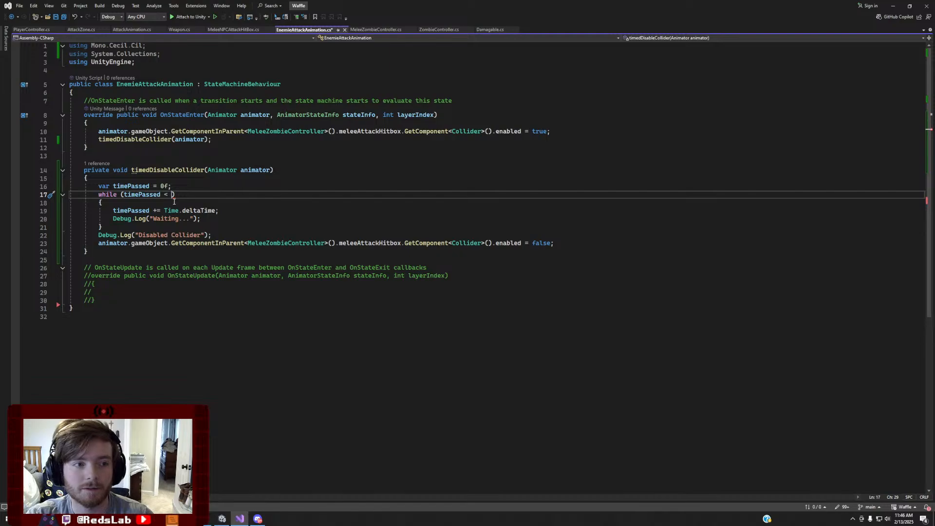
type("waitTime")
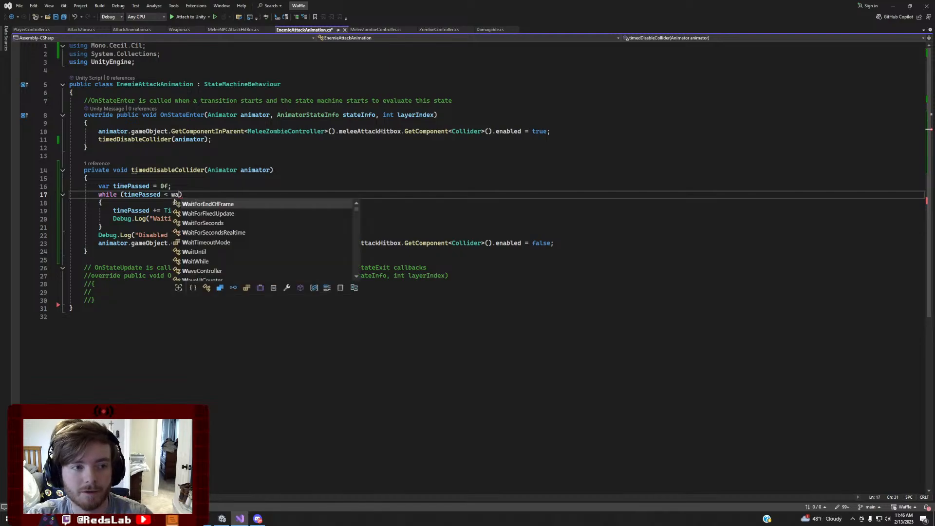
key("Escape")
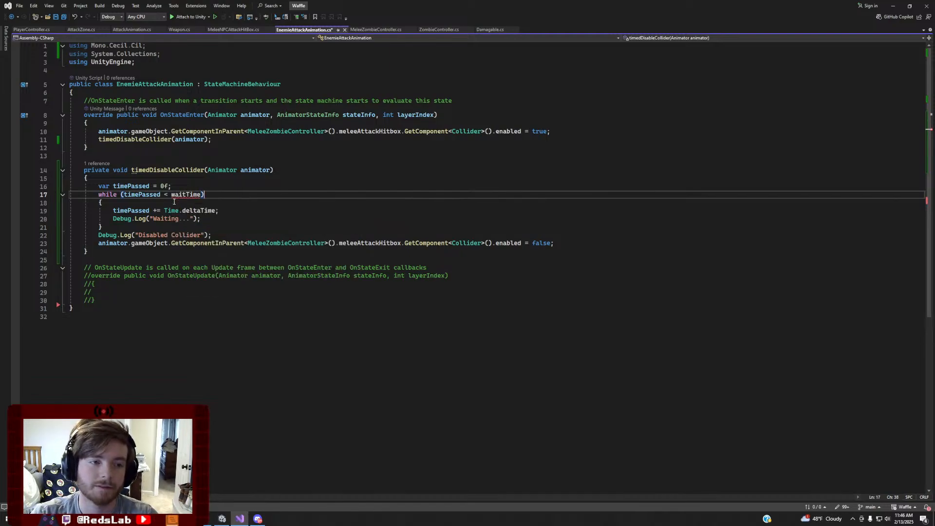
key("Up")
left_click(124, 92)
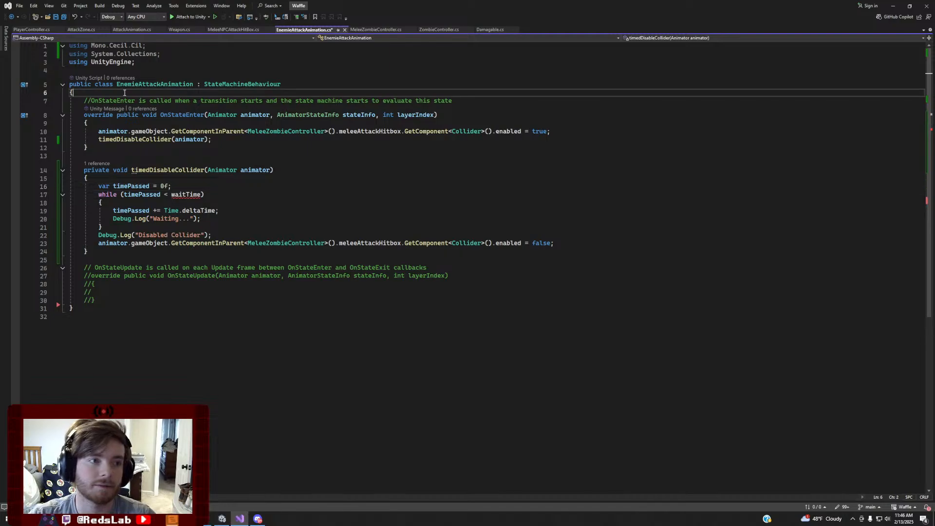
key("Return")
type("op")
key("BackSpace")
key("BackSpace")
key("BackSpace")
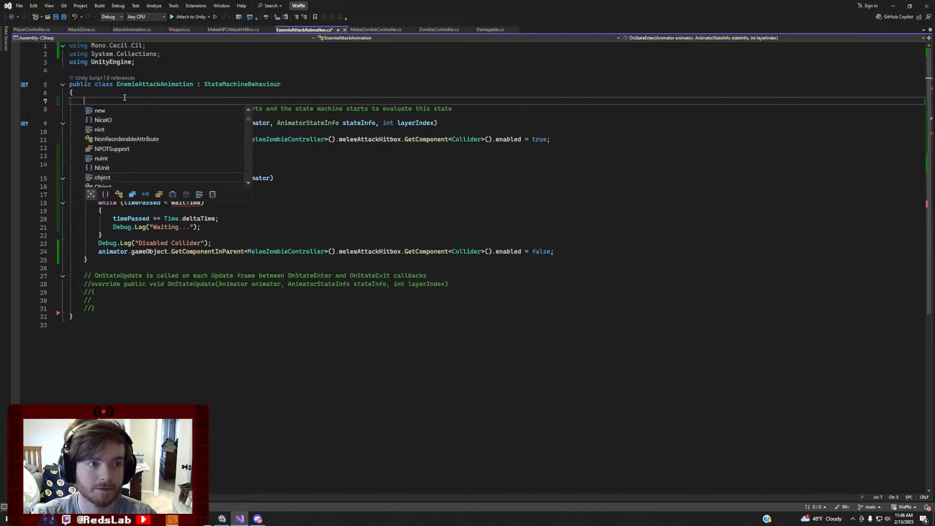
key("BackSpace")
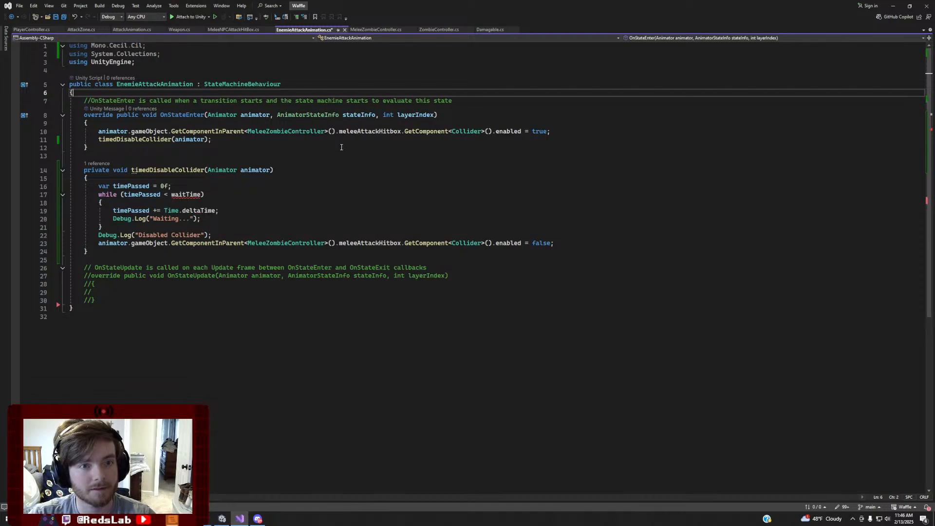
Try a stateInfo member on a new line after the collider is enabled in OnStateEnter, and remove that line
left_click(593, 134)
key("Return")
type("state")
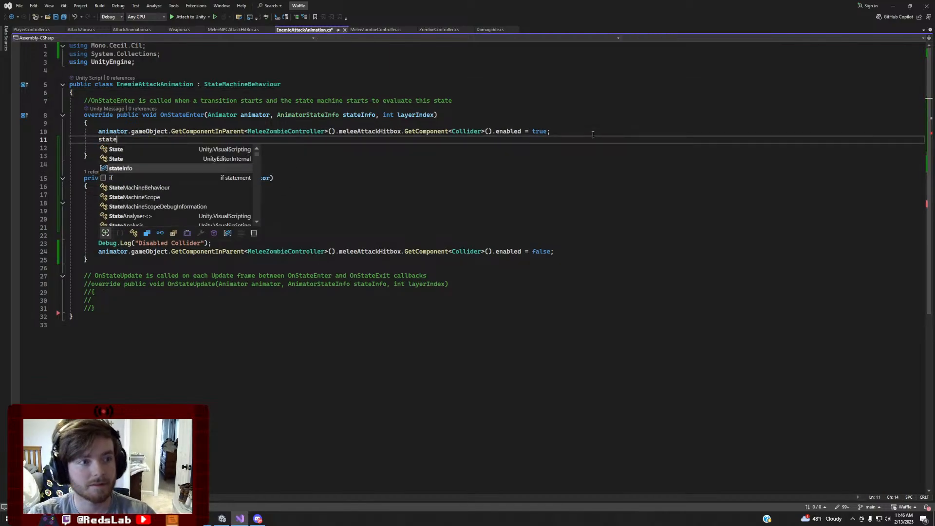
key("Tab")
type(".")
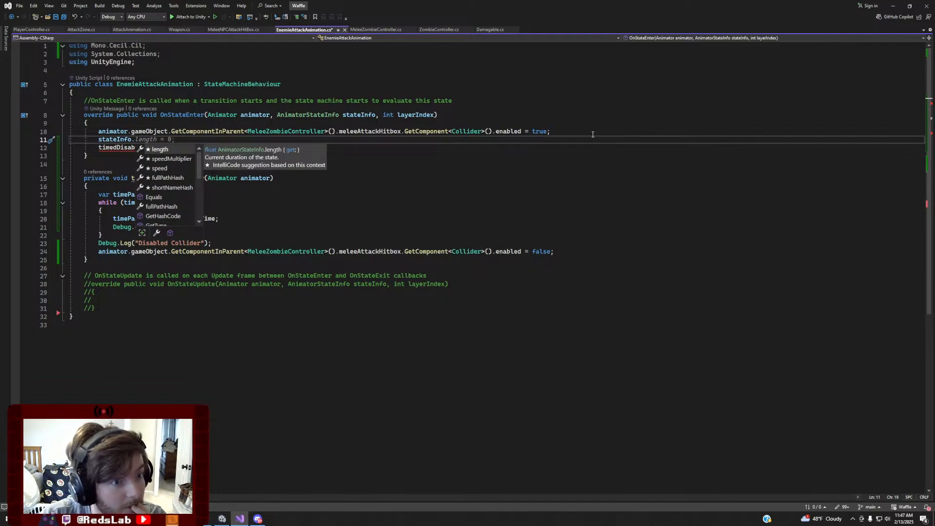
key("BackSpace")
key("BackSpace")
key("BackSpace")
key("BackSpace")
key("BackSpace")
key("BackSpace")
key("BackSpace")
key("BackSpace")
key("BackSpace")
key("BackSpace")
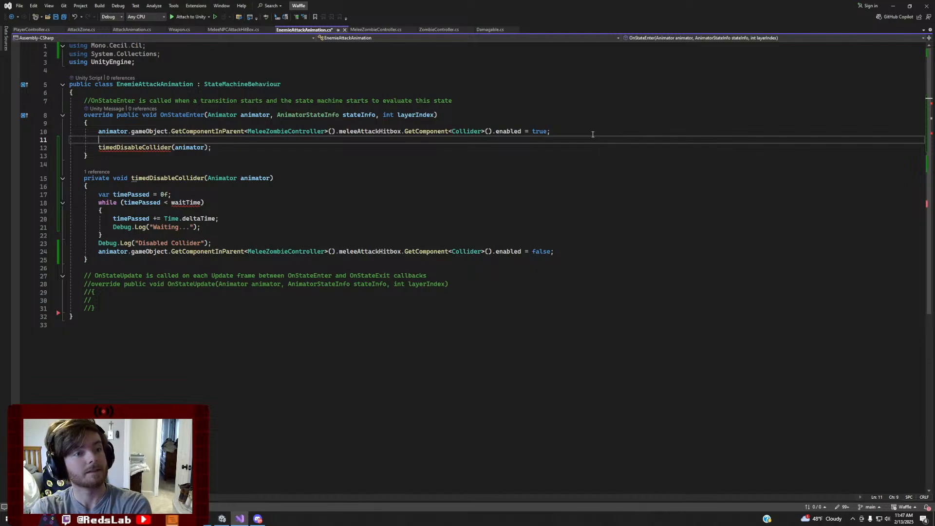
key("BackSpace")
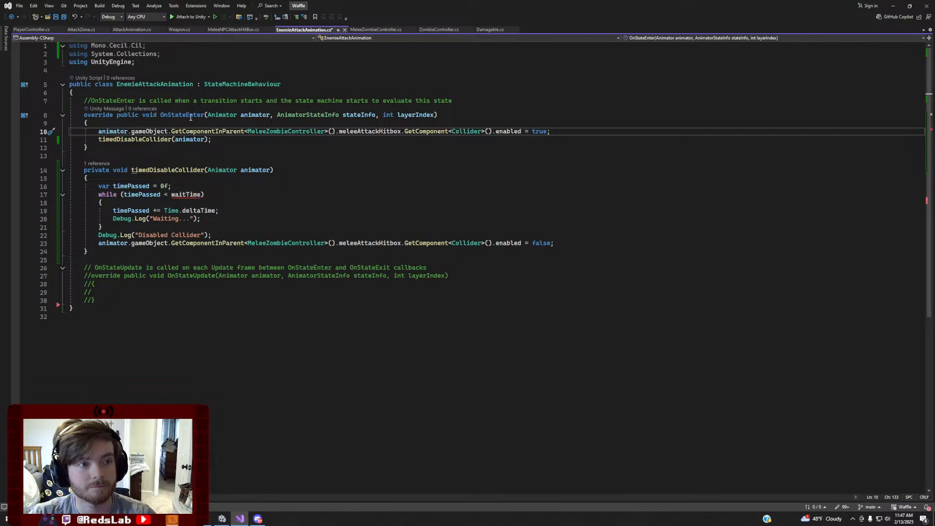
Start a public field declaration on a new line at the start of the EnemieAttackAnimation class body
left_click(181, 101)
left_click(172, 92)
key("Return")
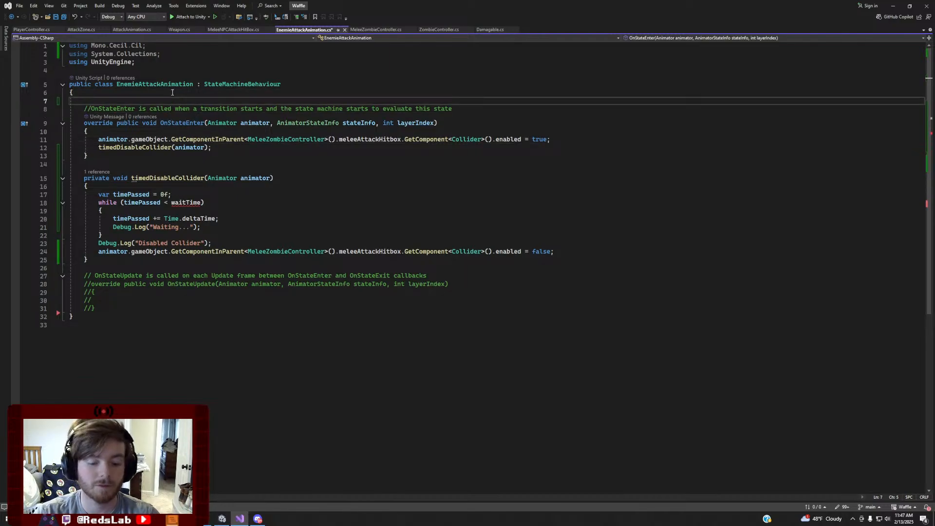
type("public VariableReference")
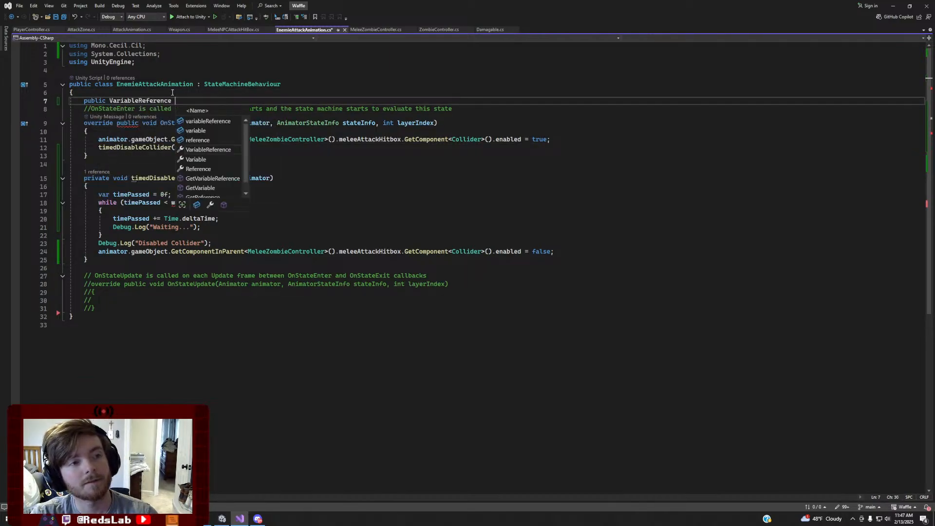
key("BackSpace")
key("BackSpace")
key("BackSpace")
key("BackSpace")
key("BackSpace")
key("BackSpace")
key("BackSpace")
key("BackSpace")
key("BackSpace")
key("BackSpace")
key("BackSpace")
key("BackSpace")
key("BackSpace")
key("BackSpace")
key("BackSpace")
key("BackSpace")
key("BackSpace")
key("BackSpace")
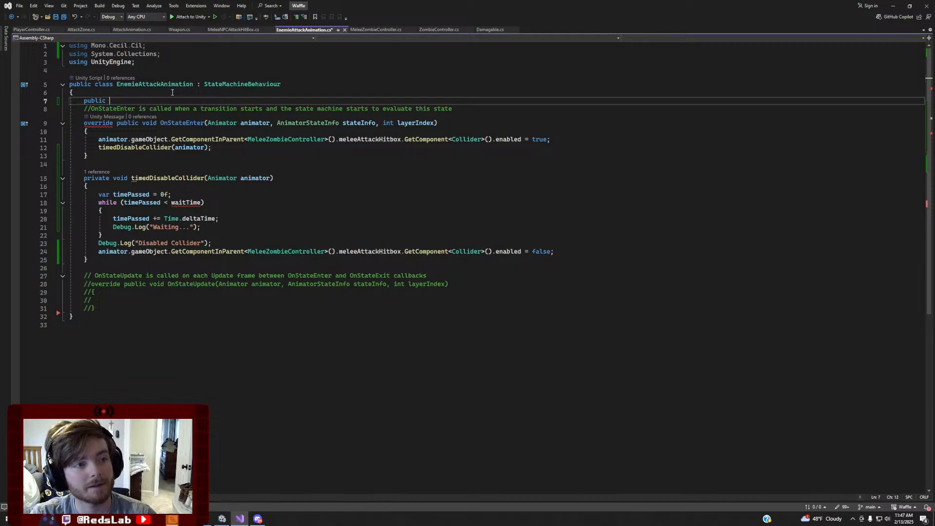
Declare a private float field named waitTime at the start of the EnemieAttackAnimation class
type("float w")
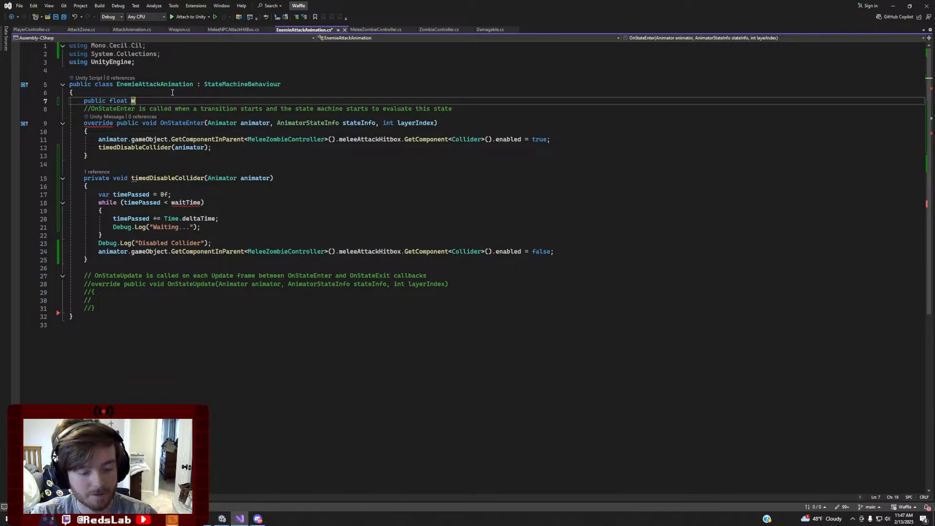
type("aitTime;")
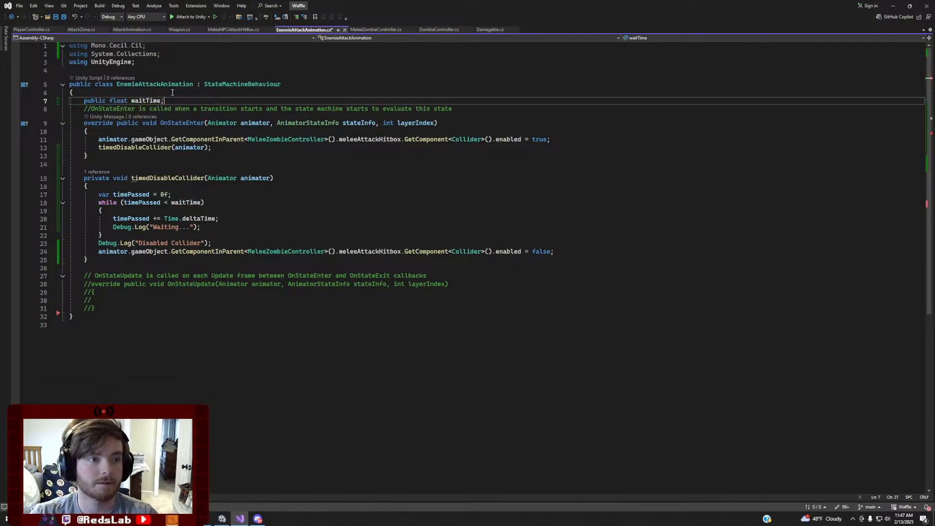
double_click(102, 101)
type("private")
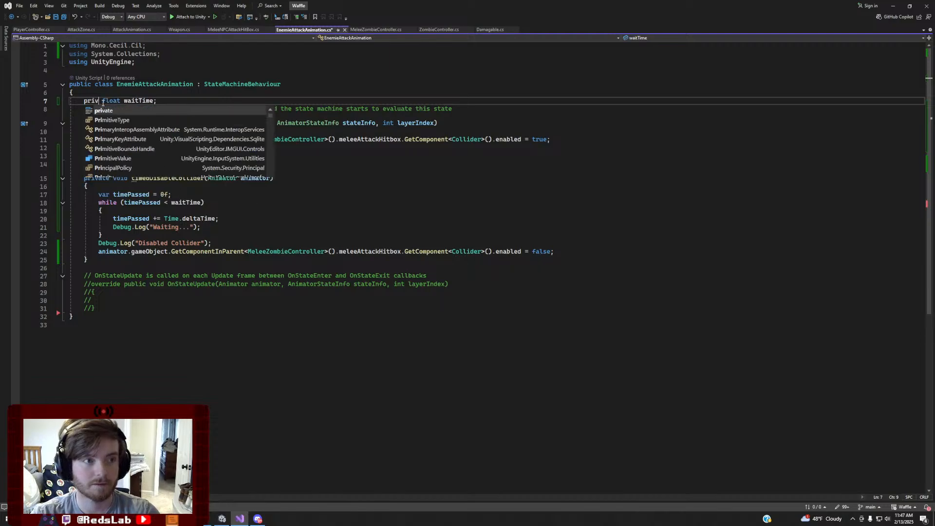
left_click(166, 102)
Add the line waitTime = stateInfo.length - 0.25f; in OnStateEnter, just before the timedDisableCollider call
left_click(586, 142)
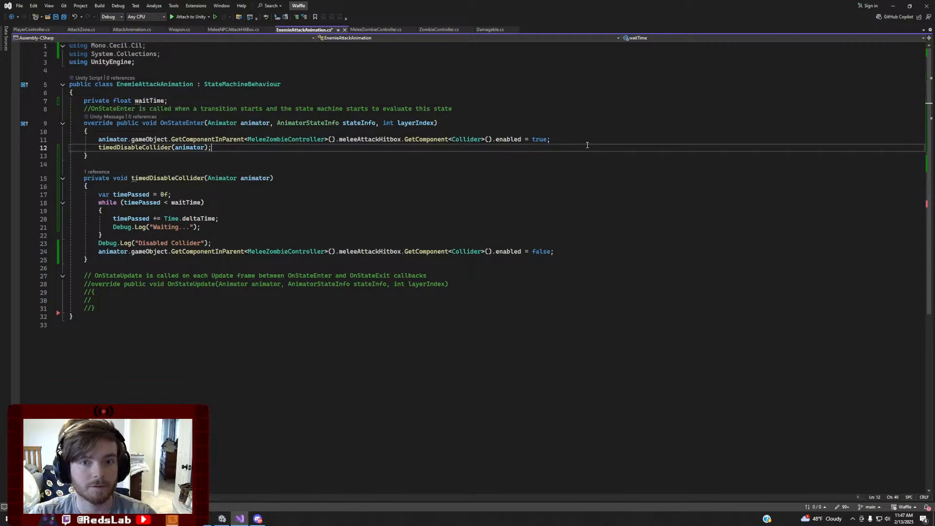
key("Return")
type("watiTime = Time.time")
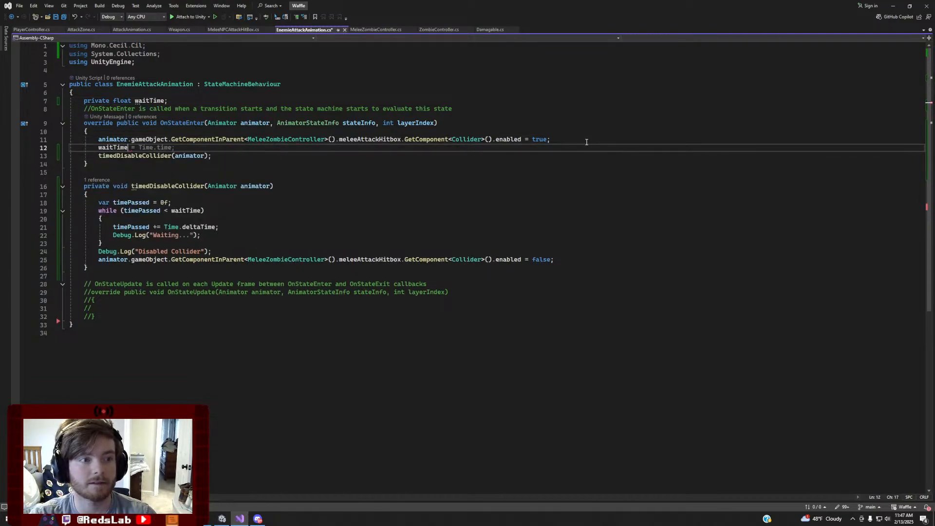
key("BackSpace")
key("BackSpace")
key("BackSpace")
key("BackSpace")
key("BackSpace")
key("BackSpace")
key("BackSpace")
key("BackSpace")
key("BackSpace")
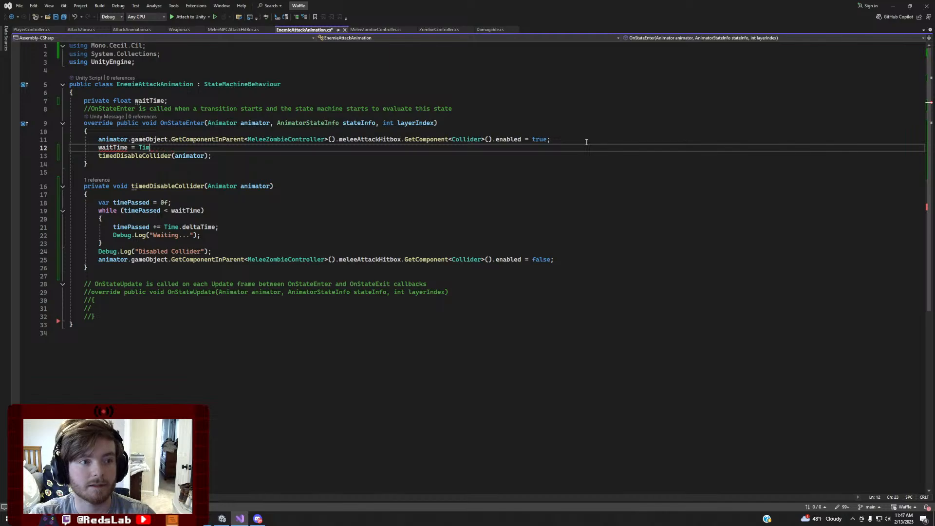
type("st")
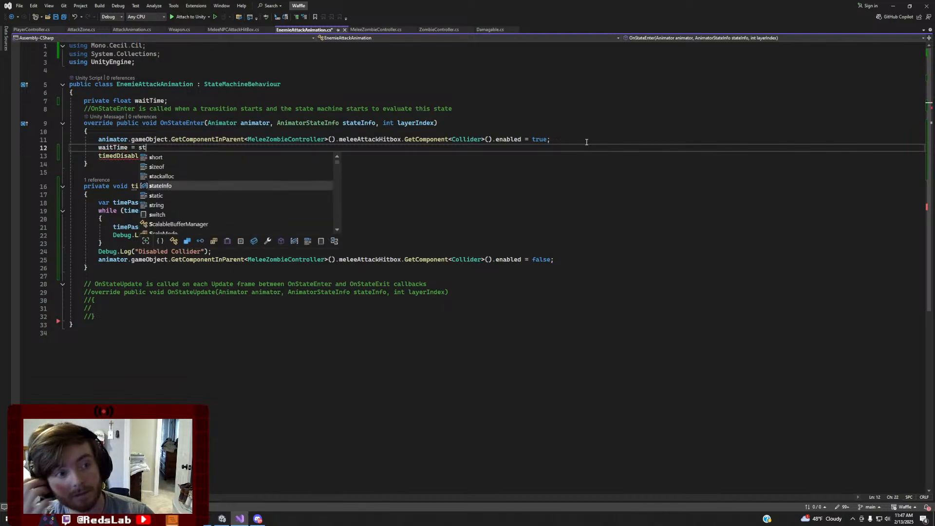
type("ateInfo.l")
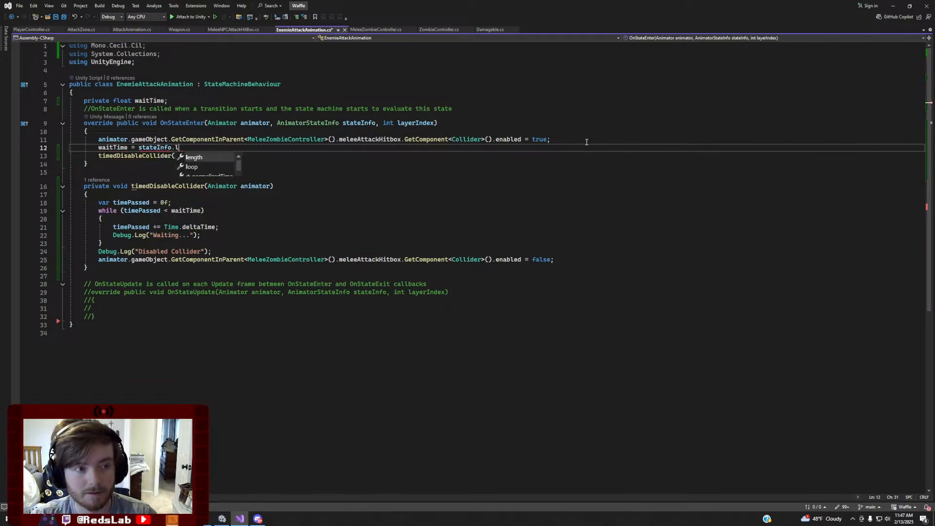
type("ength - ")
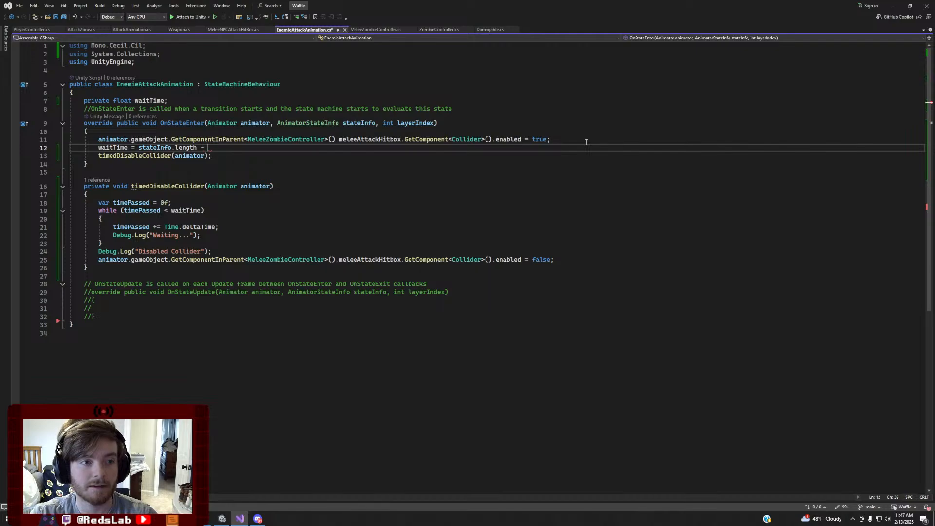
type("0.")
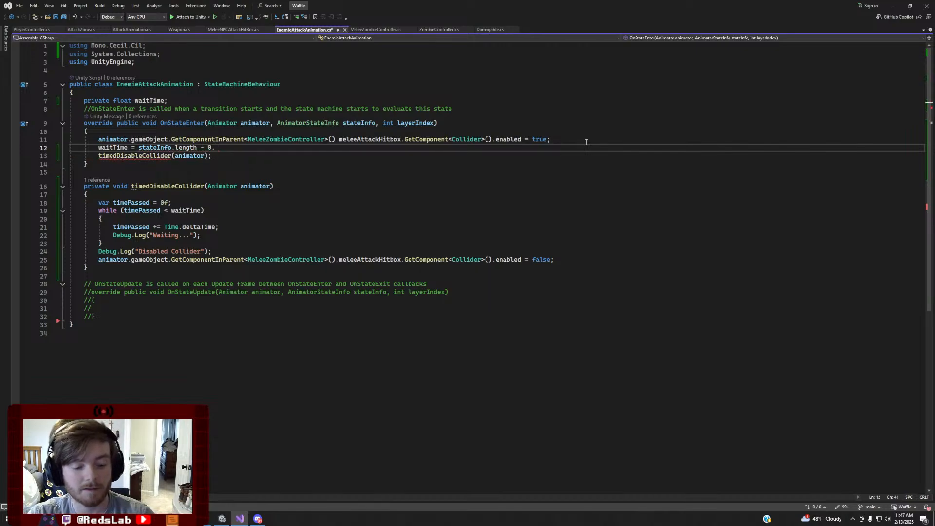
type("25f;")
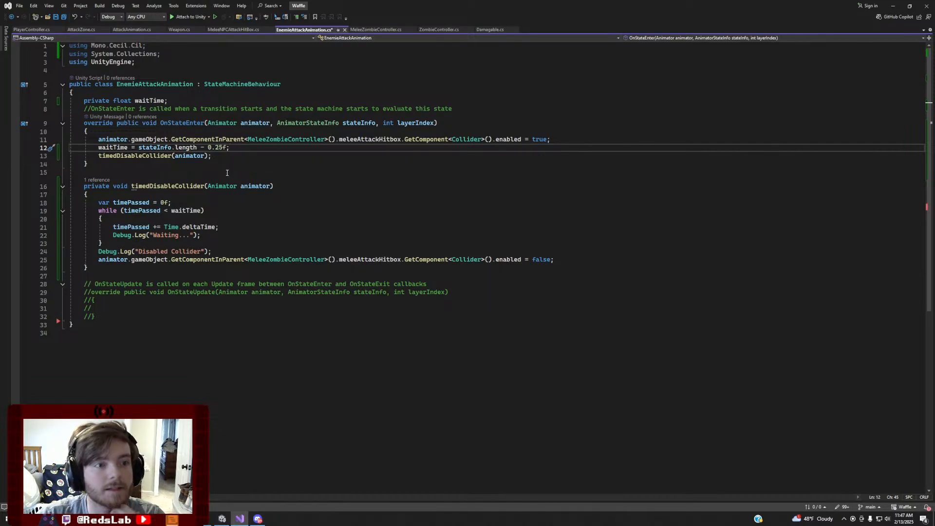
Switch to Unity and open the Zombie@Attack01 animation clip from the Zombie Animations art assets for inspection
left_click(222, 519)
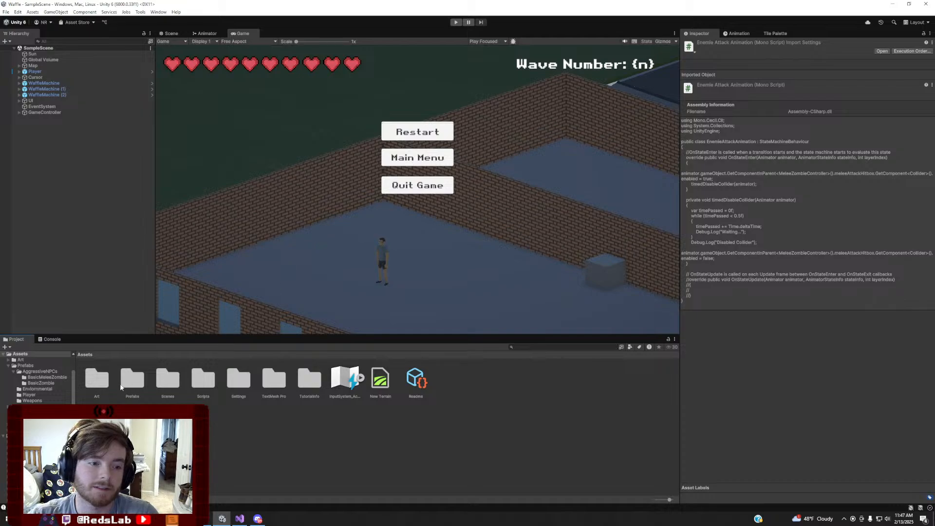
double_click(97, 379)
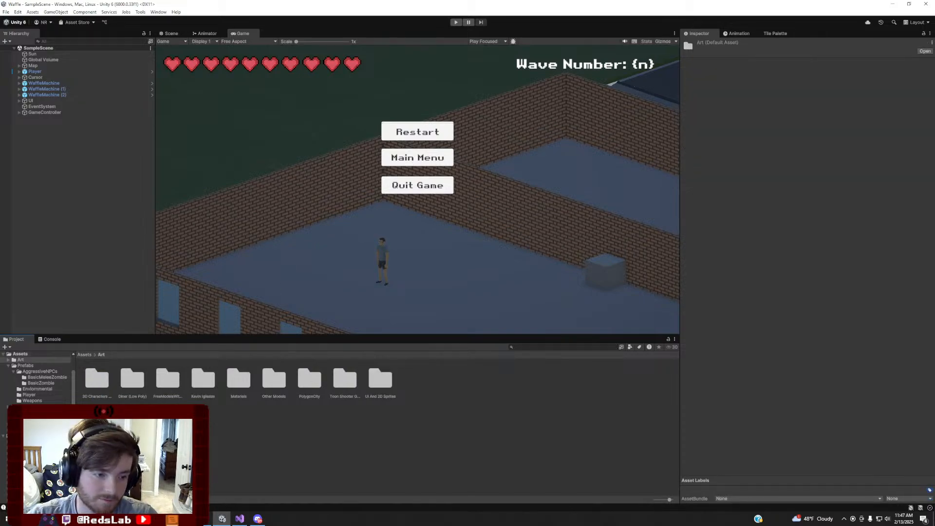
double_click(203, 379)
double_click(99, 380)
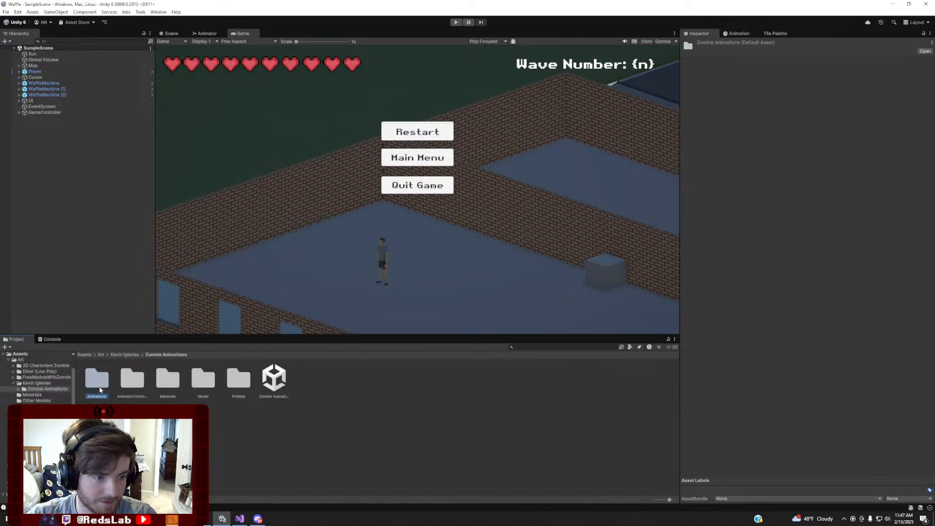
double_click(100, 378)
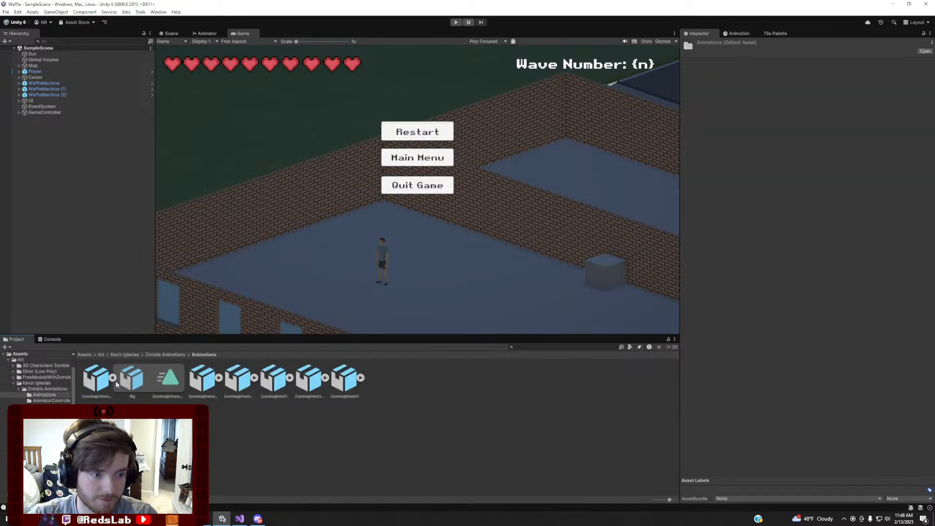
left_click(160, 382)
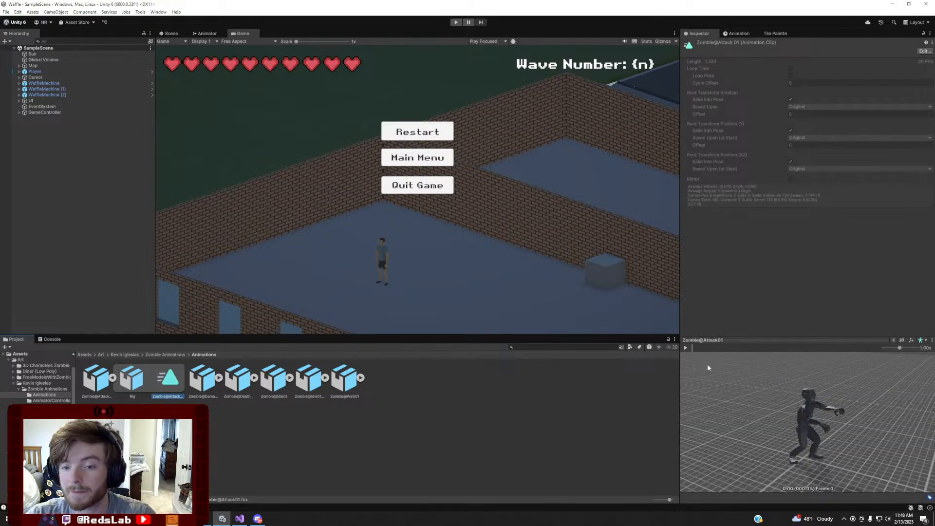
Play the attack clip's preview and scrub it to about frame 15 to examine the attack timing
left_click(687, 348)
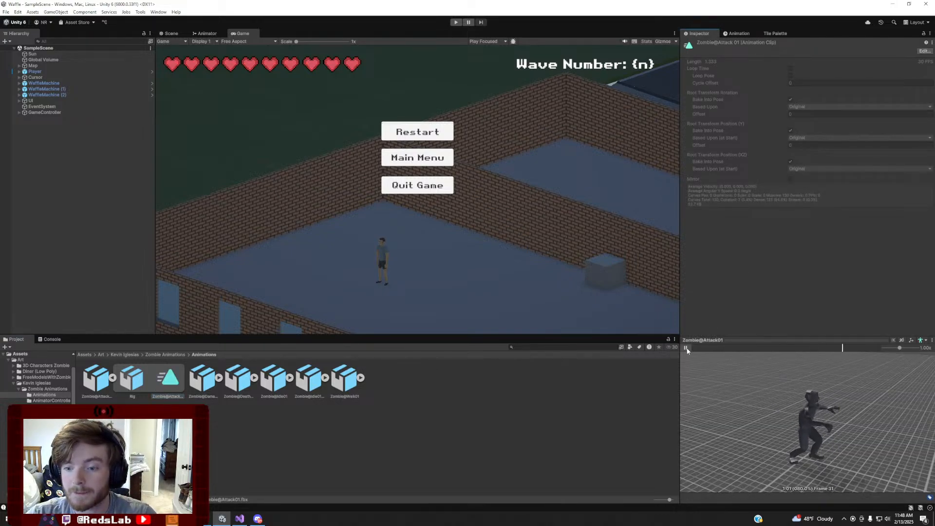
left_click(686, 348)
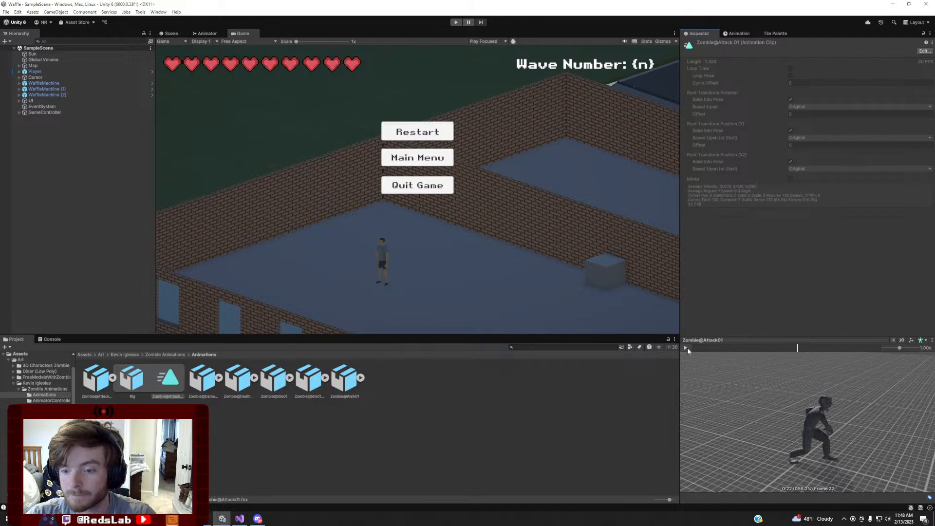
left_click(686, 348)
left_click(686, 347)
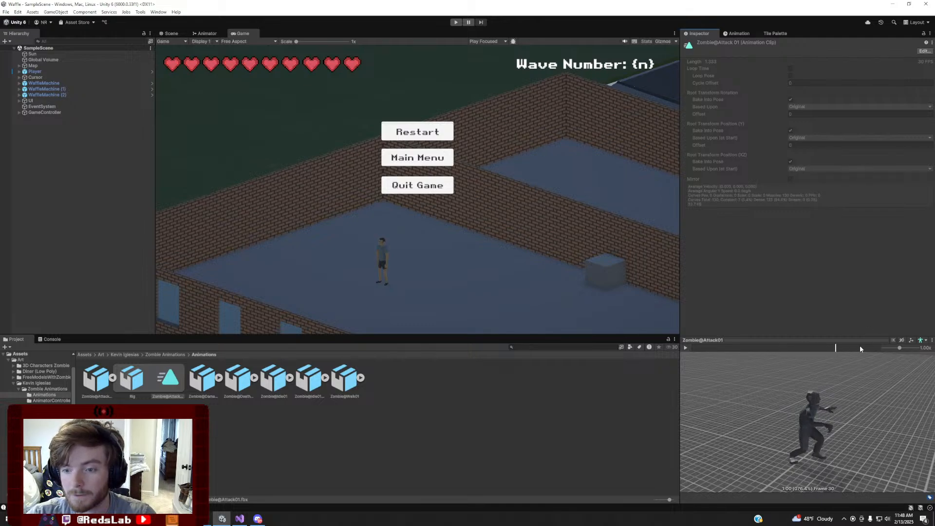
left_click_drag(836, 348, 764, 347)
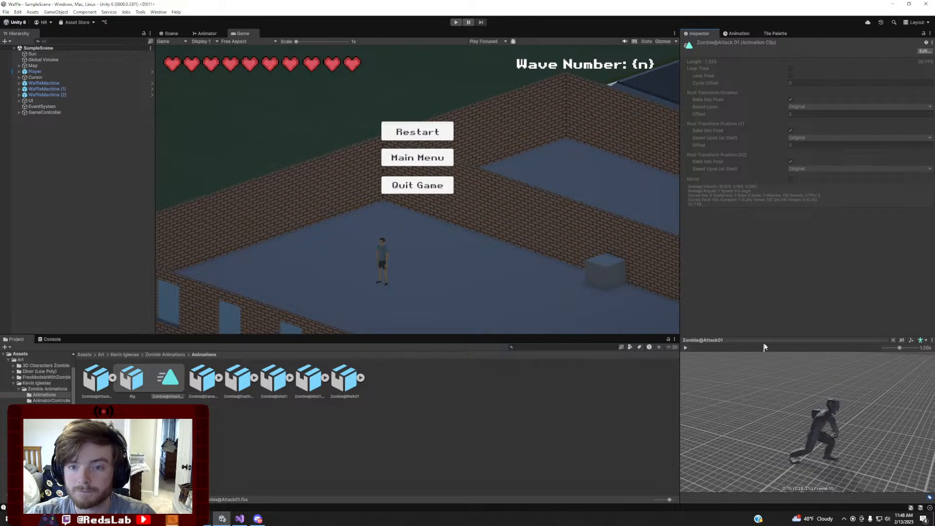
left_click(240, 520)
left_click(222, 519)
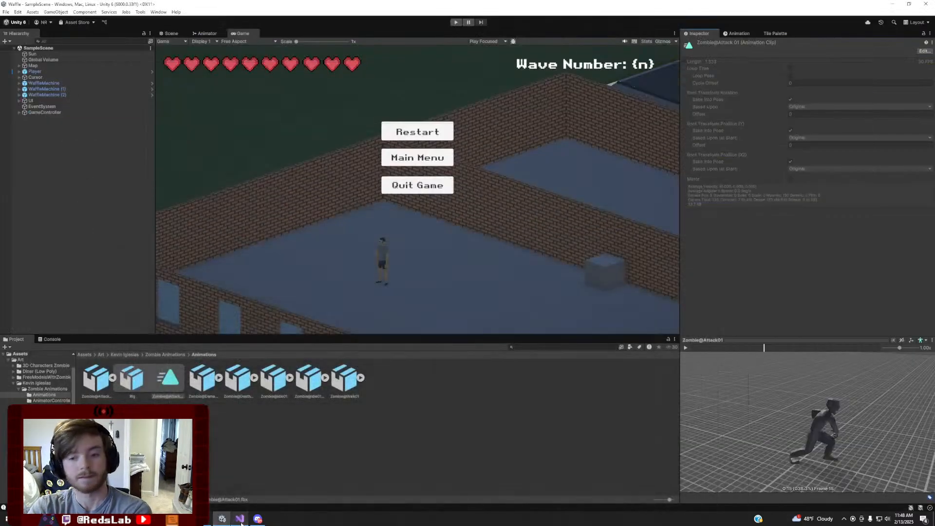
mouse_move(764, 347)
left_mouse_down()
mouse_move(687, 348)
mouse_move(769, 351)
left_mouse_up()
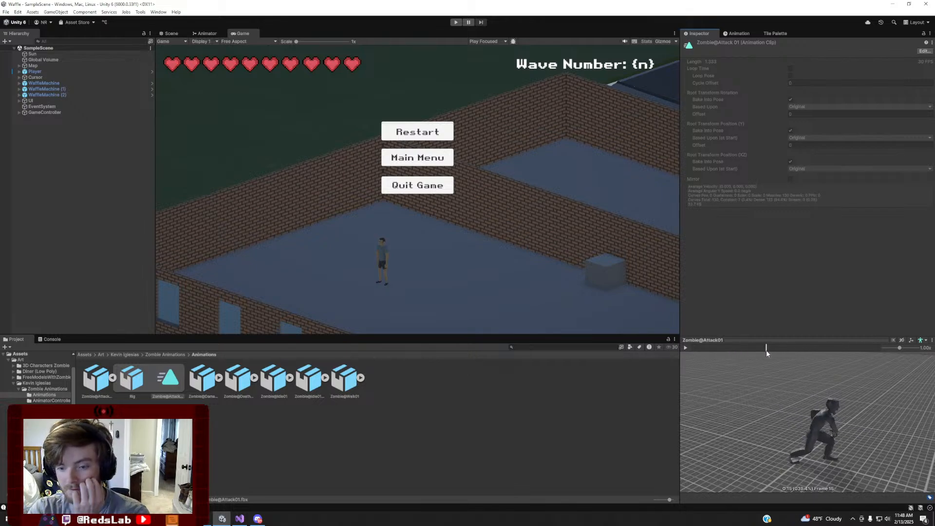
Switch back to Visual Studio and replace the value assigned to waitTime in OnStateEnter with 0.15f
left_click(239, 519)
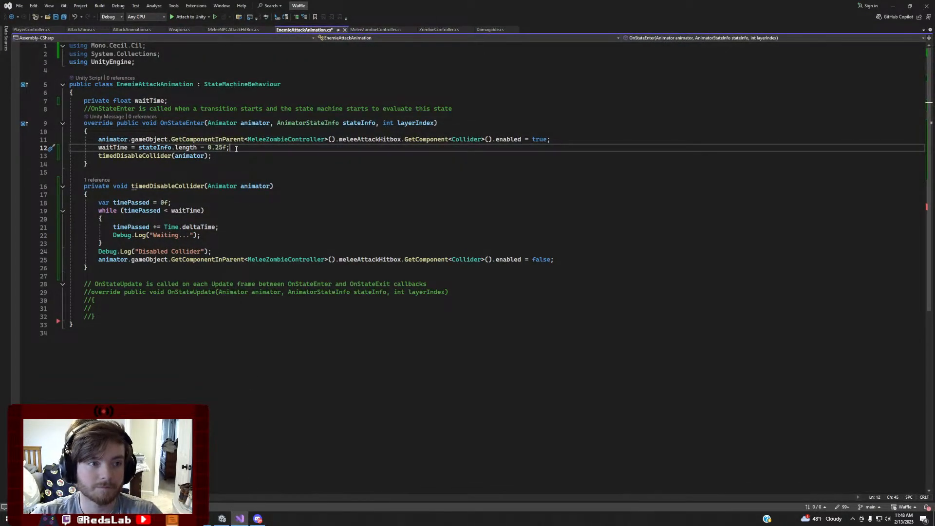
left_click_drag(236, 149, 141, 150)
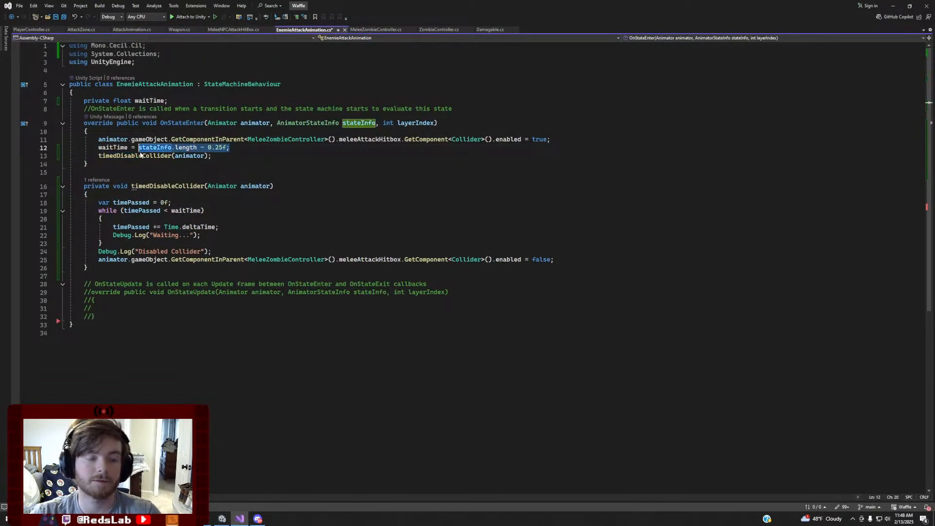
key("BackSpace")
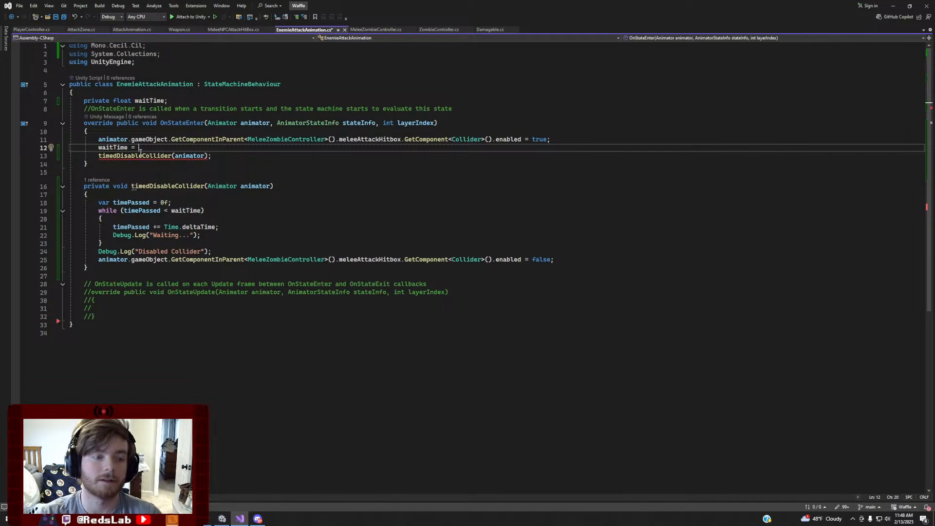
type("0.1")
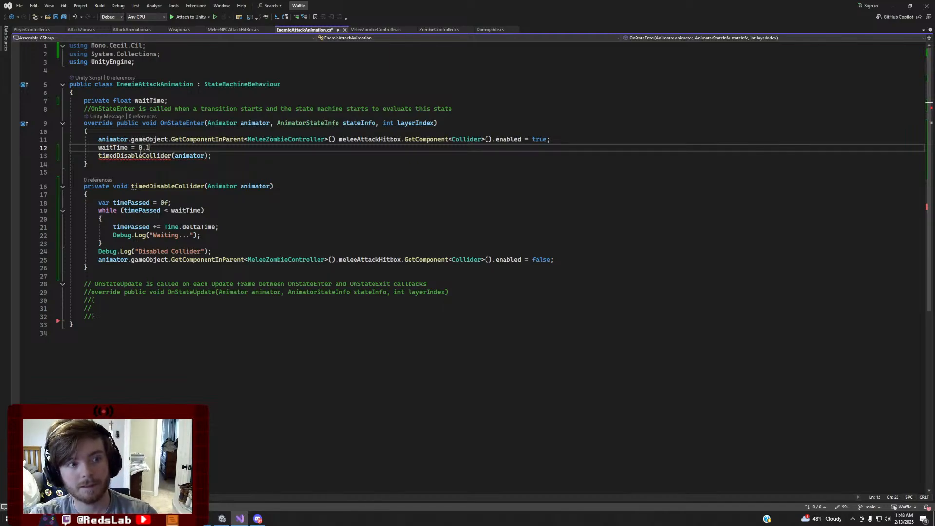
key("BackSpace")
key("BackSpace")
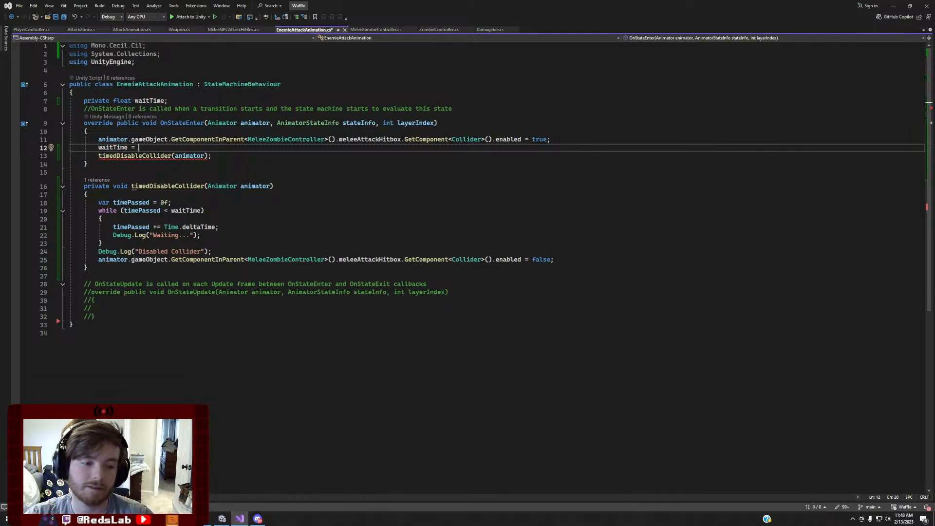
left_click(204, 519)
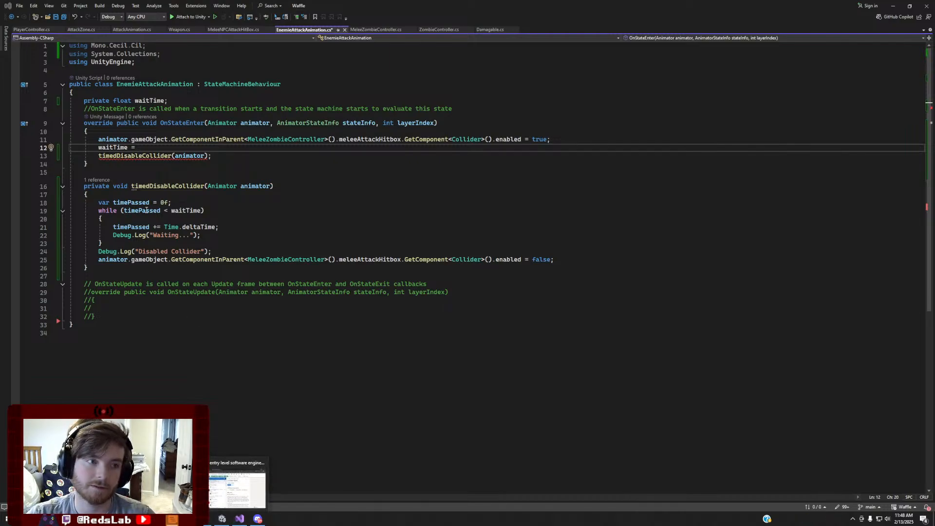
left_click(168, 147)
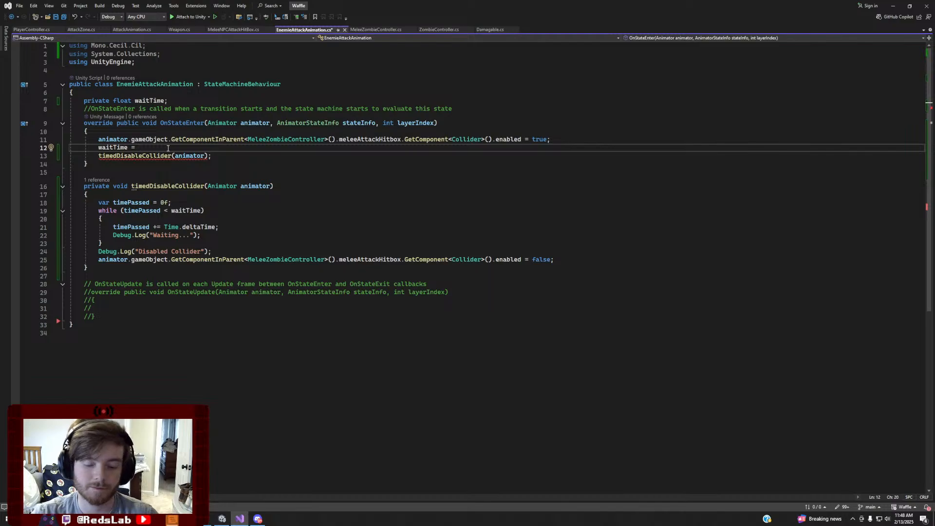
type("0.4")
key("BackSpace")
type("5")
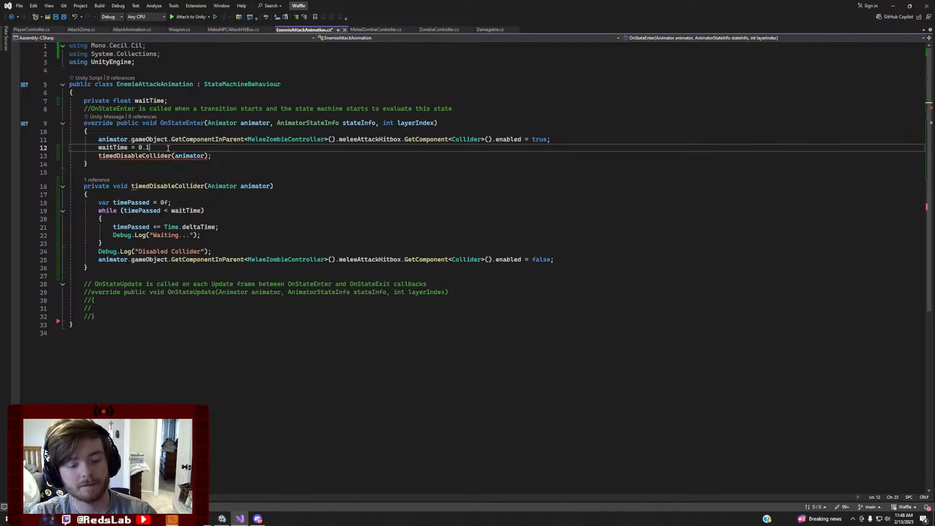
type("f")
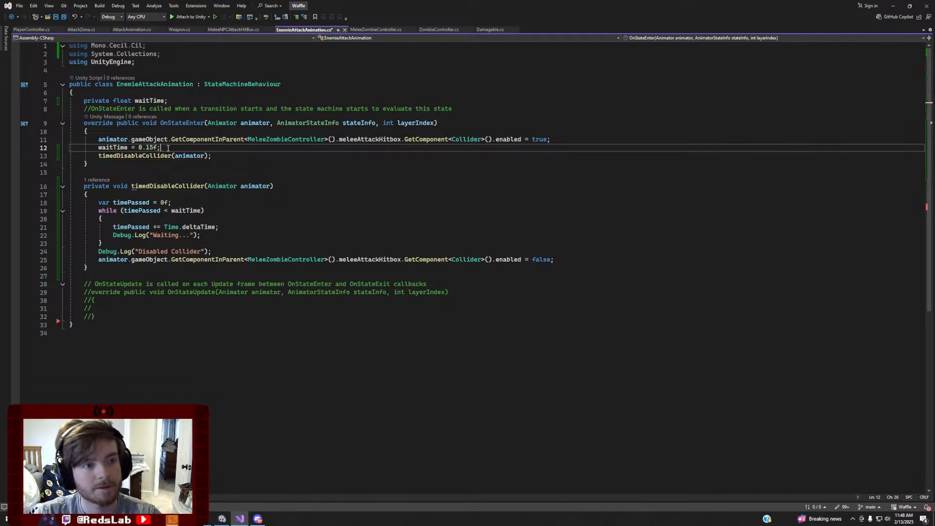
Append the comment //CHANGE TO DESIRED ANIMATION LENGTH... TODO to the waitTime line in OnStateEnter and save the script
type("; //")
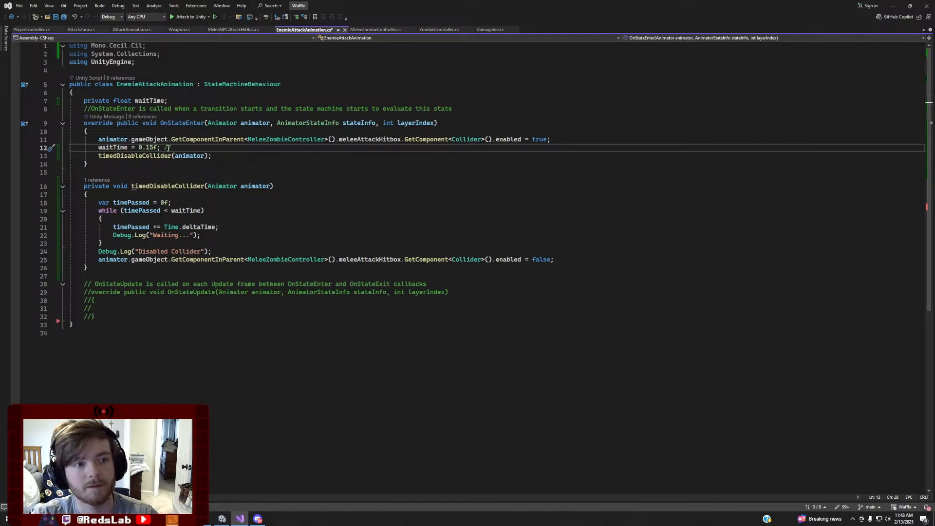
type("CHANGE TO A")
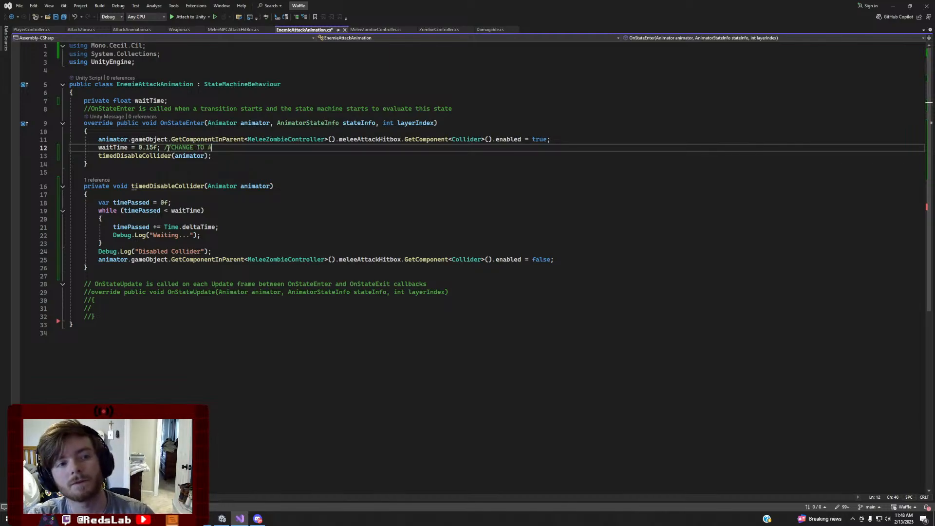
type("NIMATION")
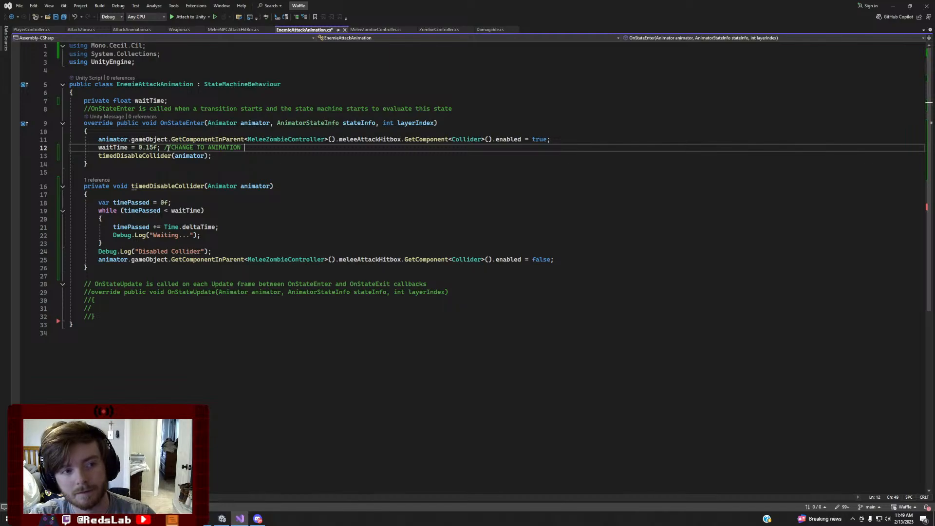
key("BackSpace")
key("BackSpace")
key("BackSpace")
key("BackSpace")
key("BackSpace")
key("BackSpace")
key("BackSpace")
key("BackSpace")
key("BackSpace")
key("BackSpace")
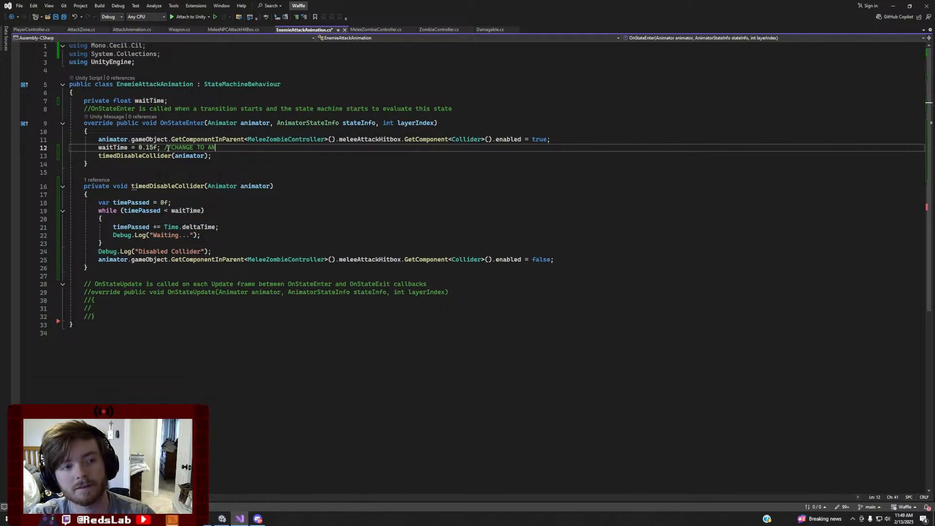
type("DESIRED ANIMATION ")
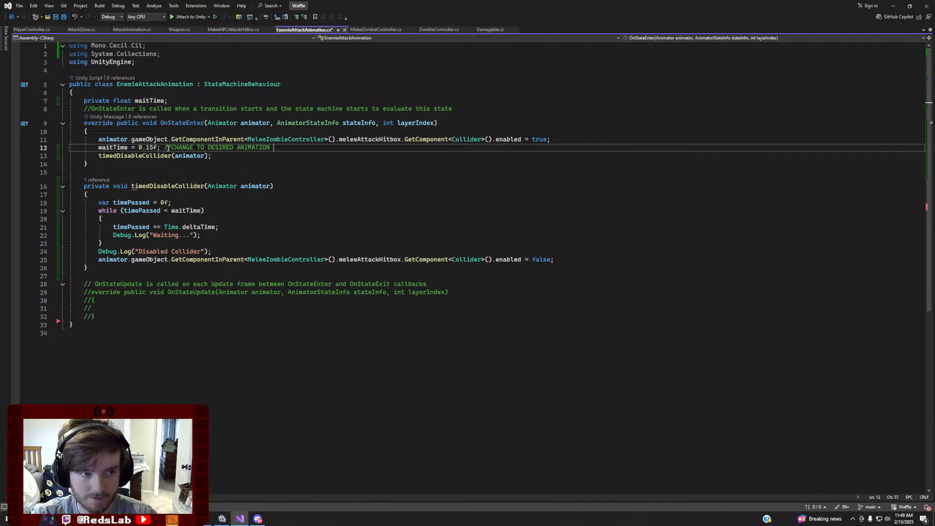
type("LENG")
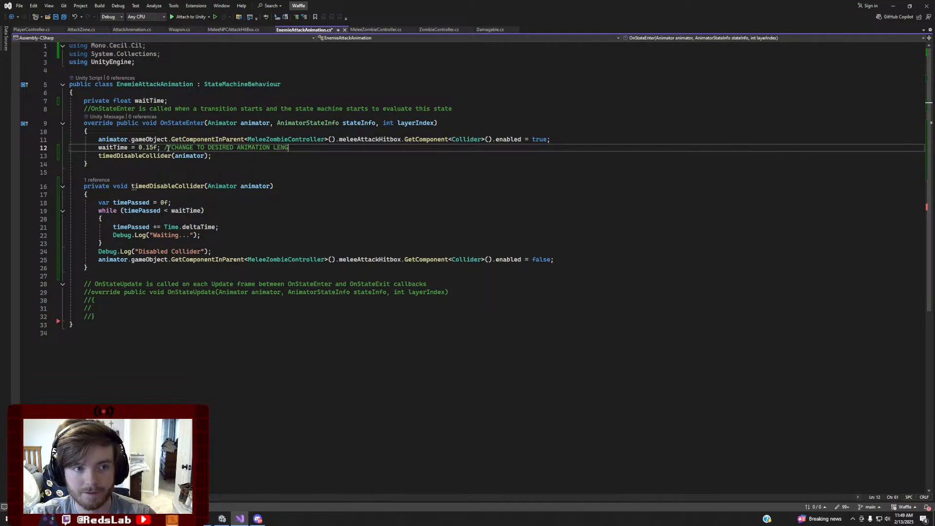
type("TH.. ")
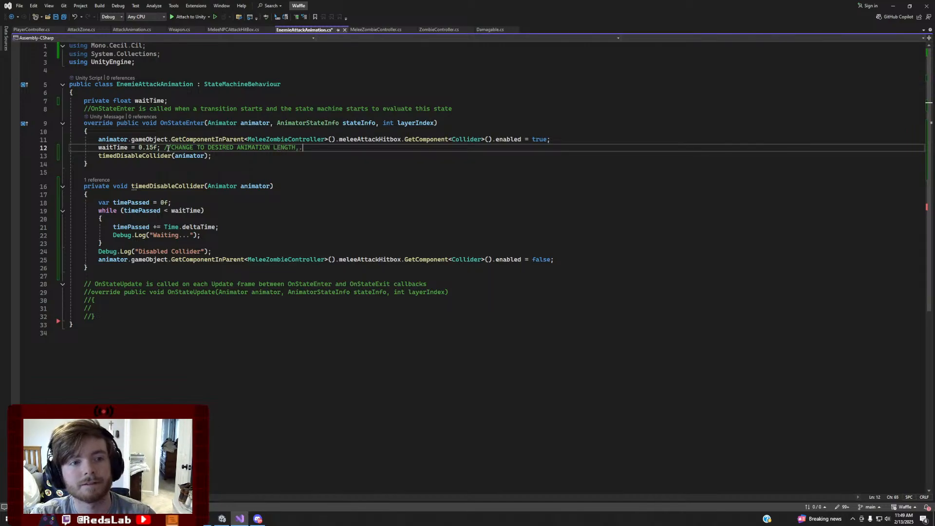
type(". TR")
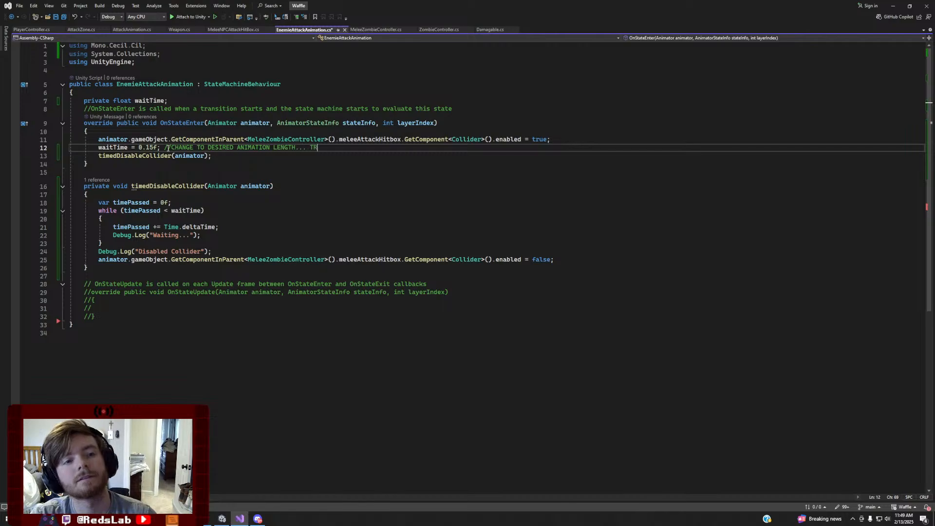
key("BackSpace")
type("ODO")
key("ctrl+s")
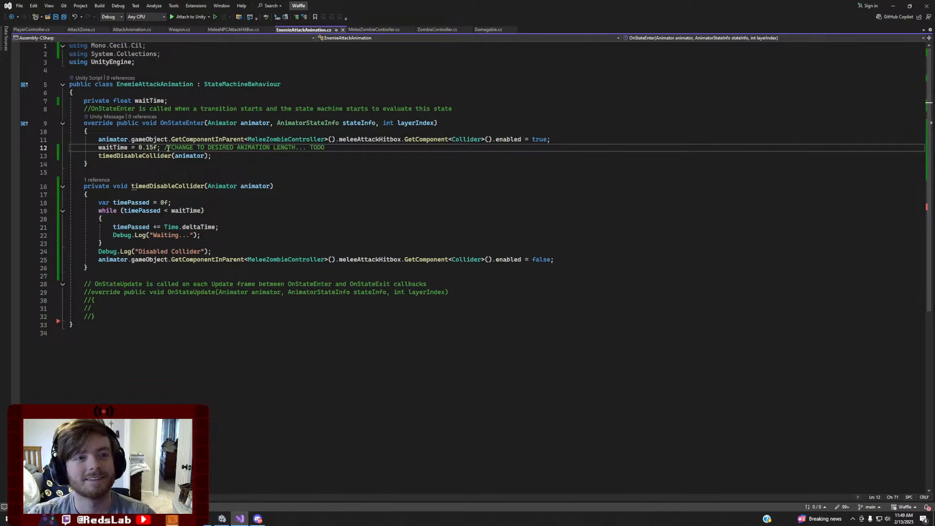
Switch to Unity and play the Zombie@Attack01 clip preview to recheck the attack's timing
key("alt+Tab")
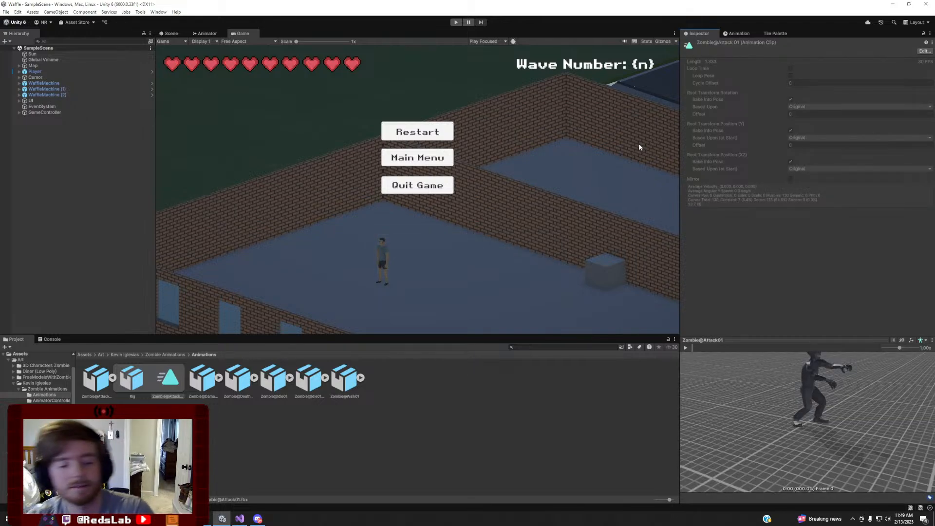
left_click(235, 520)
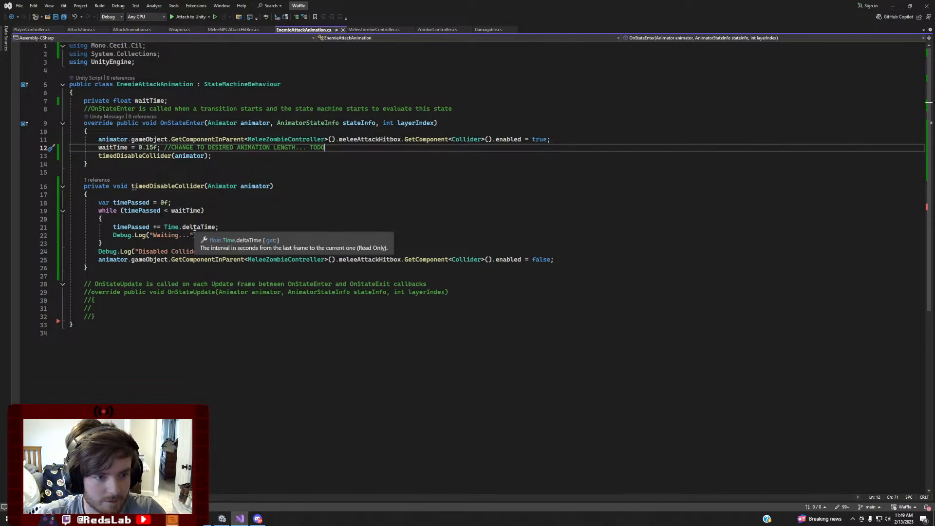
left_click(222, 518)
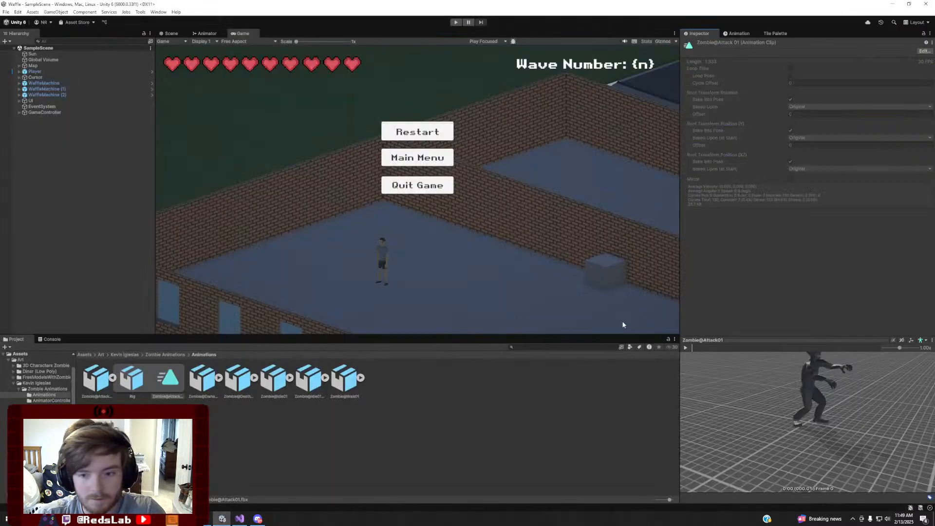
left_click(685, 348)
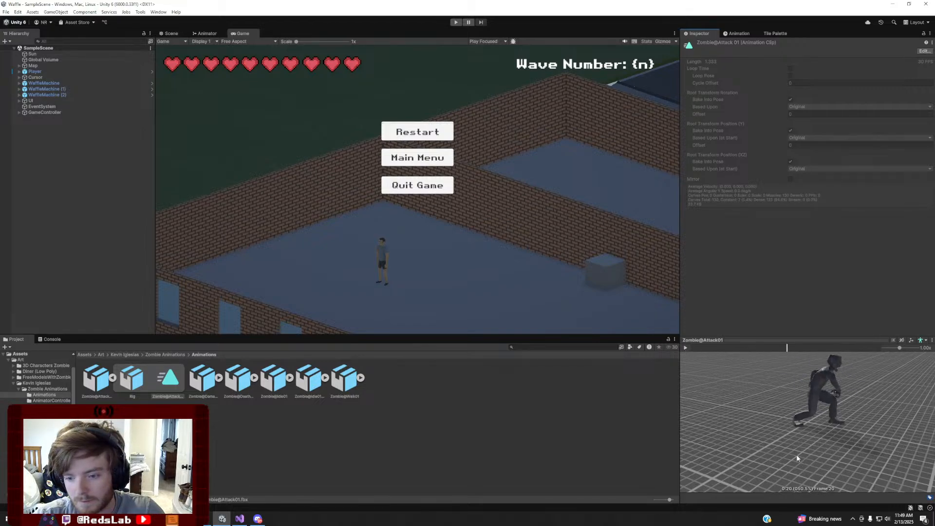
Switch back to Visual Studio and replace the waitTime value and its trailing comment in OnStateEnter with stateInfo.normalizedTime;
left_click(240, 518)
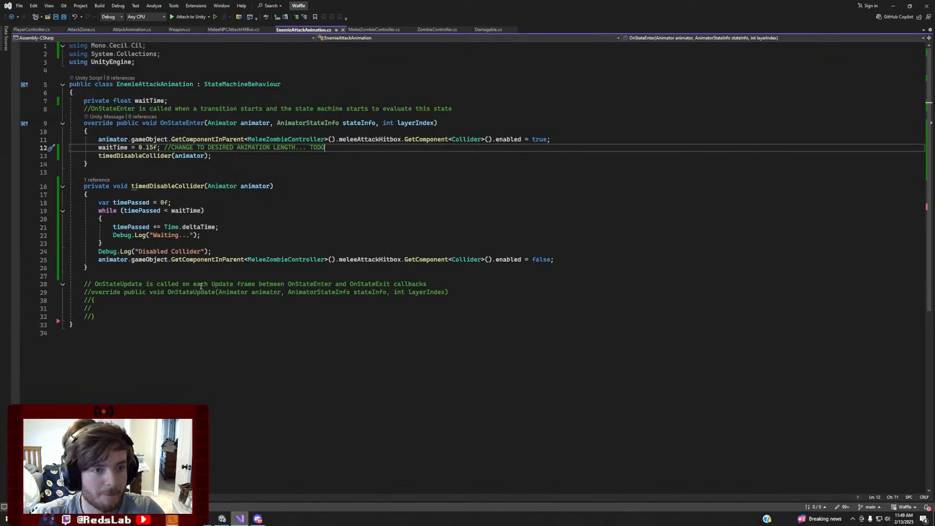
left_click_drag(327, 151, 139, 147)
key("BackSpace")
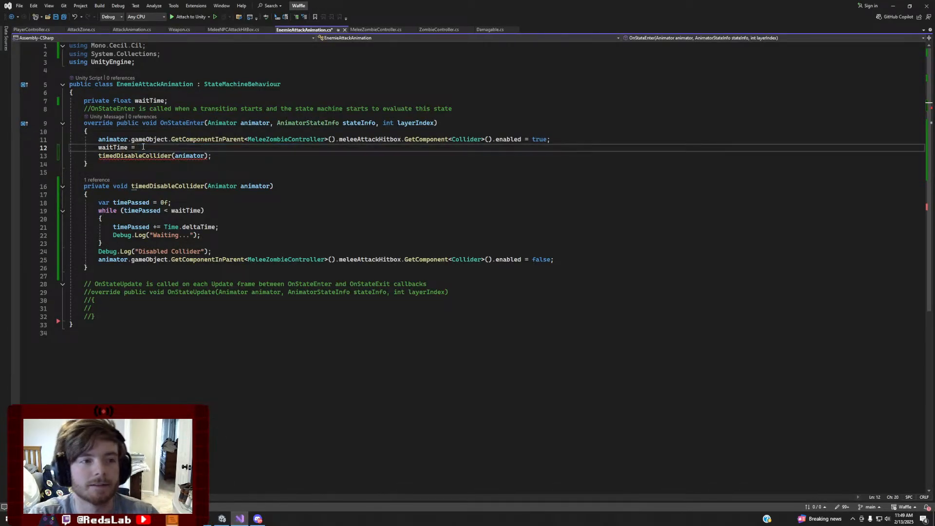
type("stateInfo.")
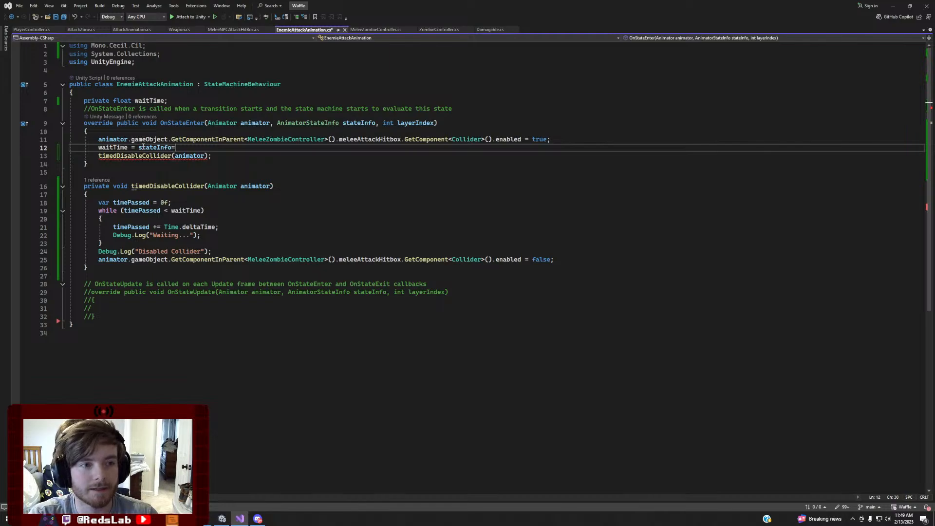
type("le")
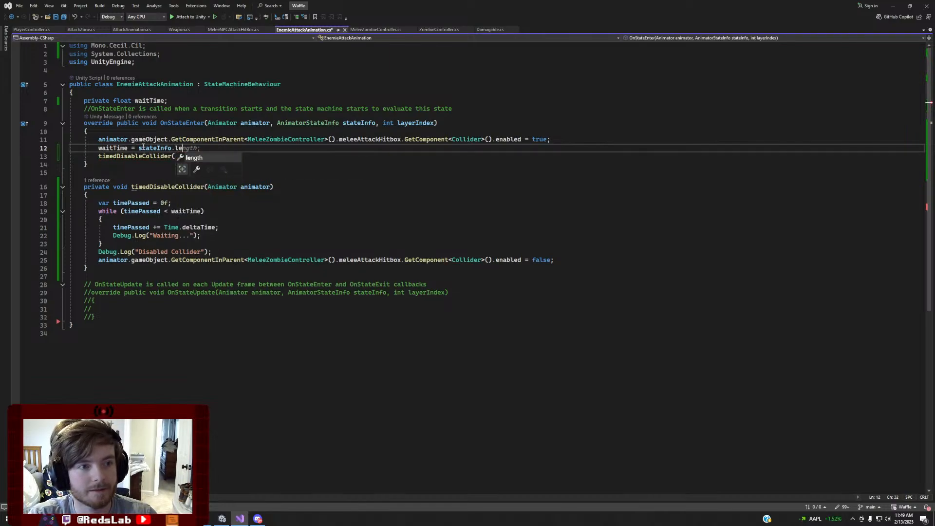
key("Tab")
key("BackSpace")
key("BackSpace")
key("BackSpace")
key("BackSpace")
key("BackSpace")
key("BackSpace")
key("BackSpace")
type("n")
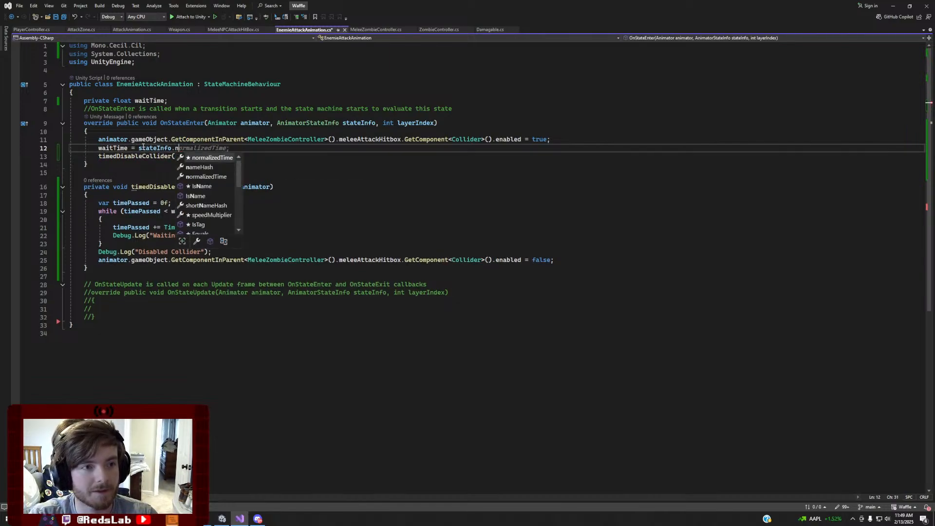
key("Tab")
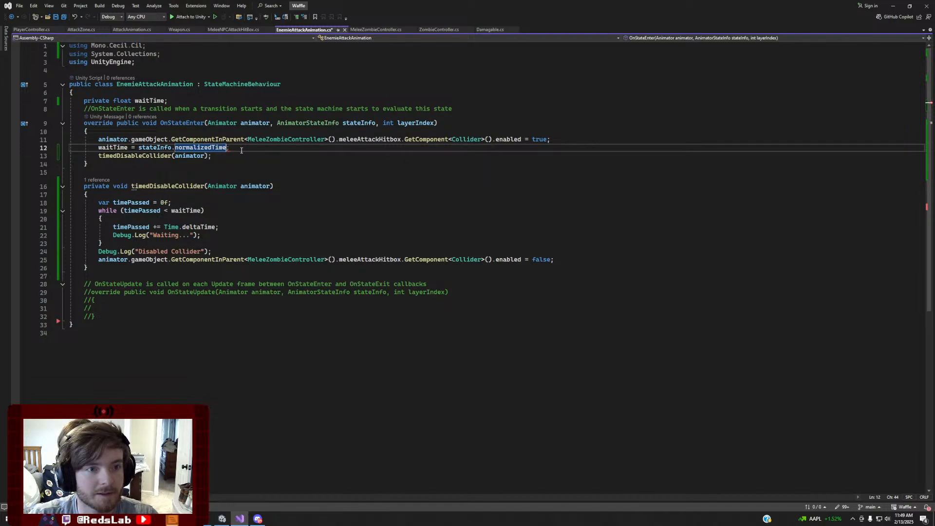
type(".")
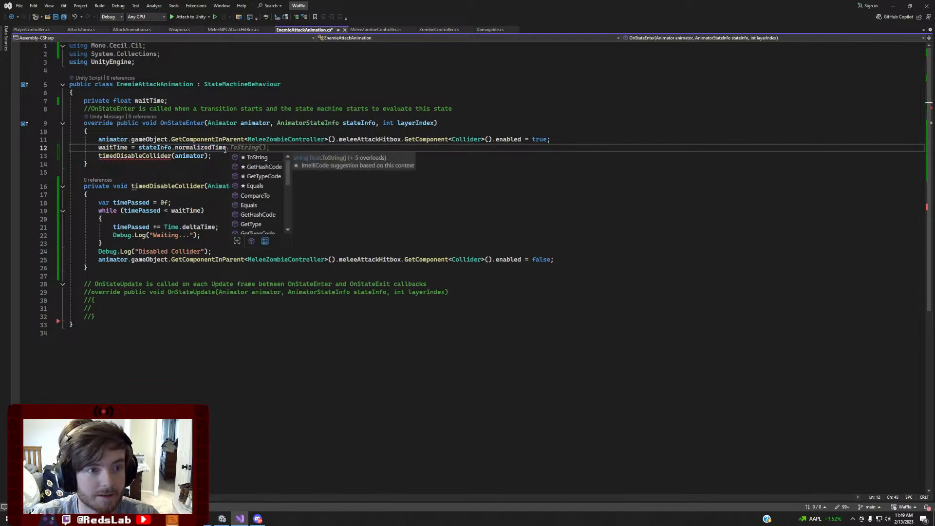
key("BackSpace")
type("'")
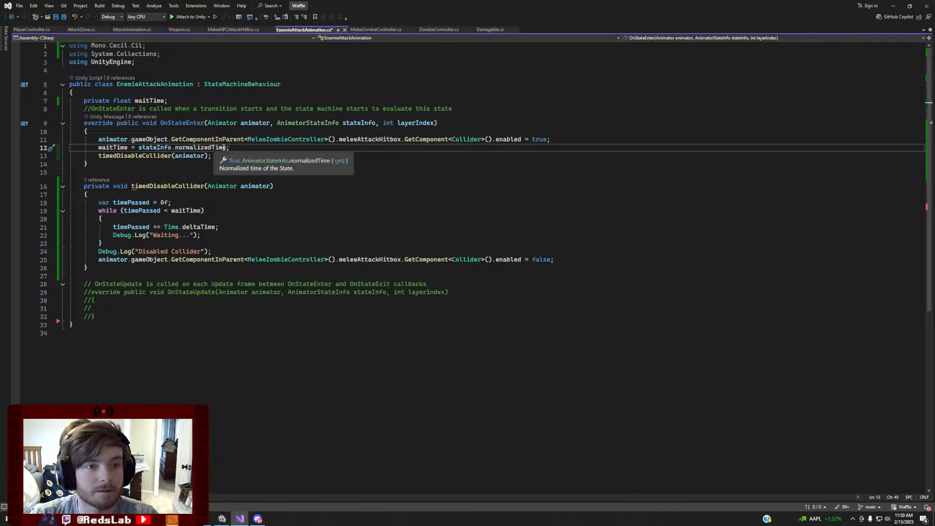
Divide stateInfo.normalizedTime by 2 in the waitTime assignment and save the script
key("BackSpace")
type("/ 2")
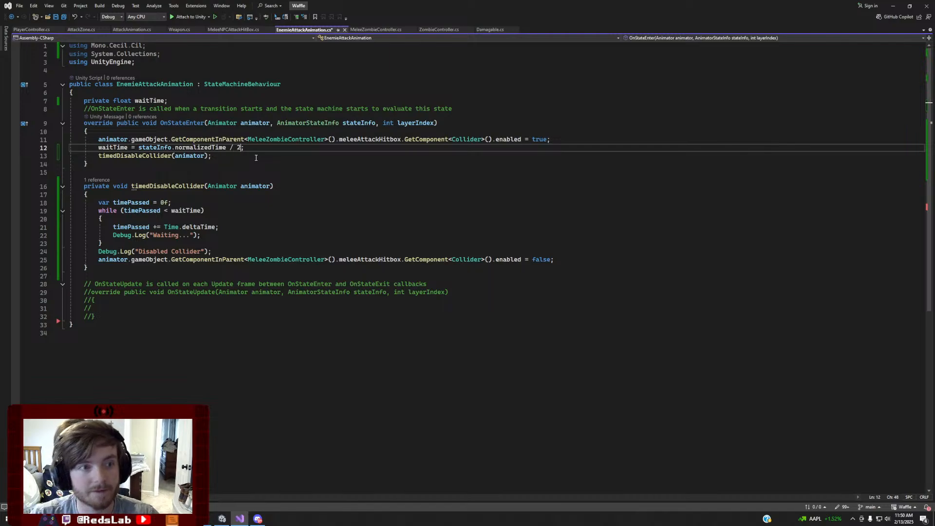
key("End")
key("ctrl+s")
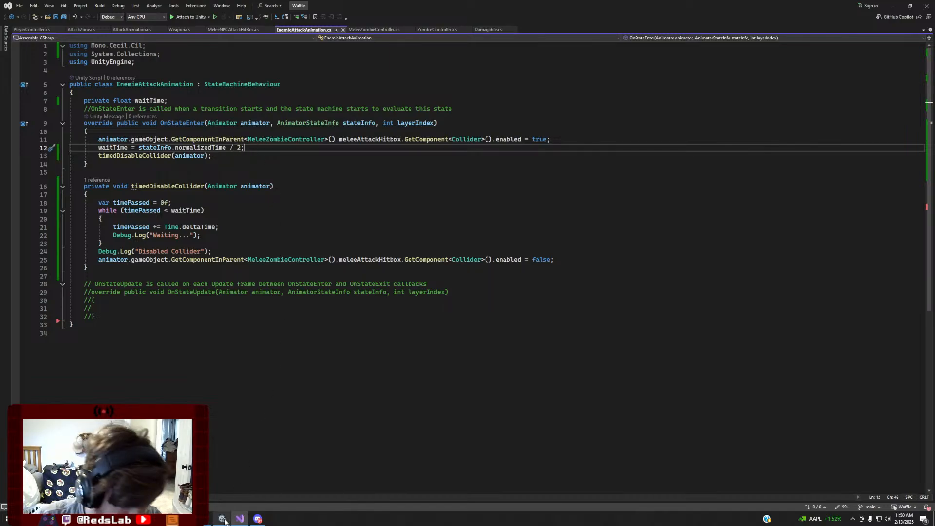
Switch to Unity, run the game in play mode and walk the player out of the building to the zombies on the road
mouse_move(224, 521)
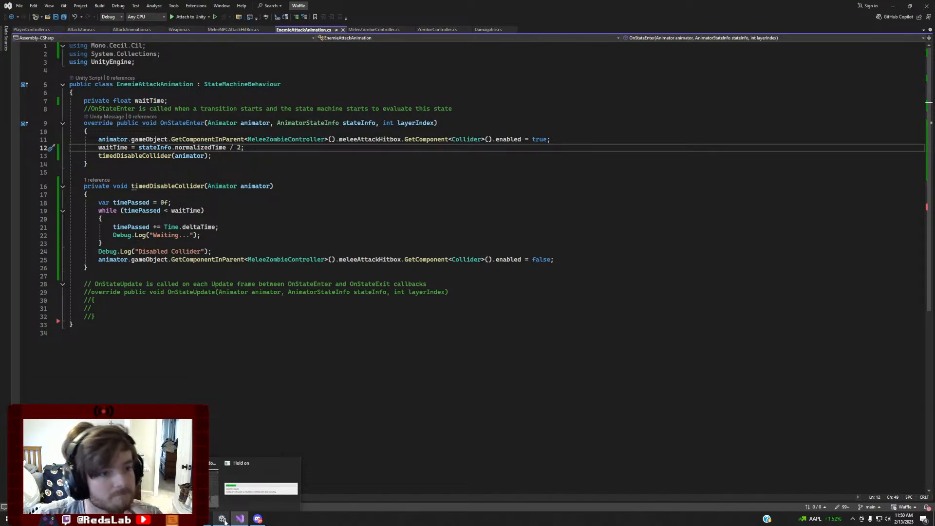
left_click(223, 519)
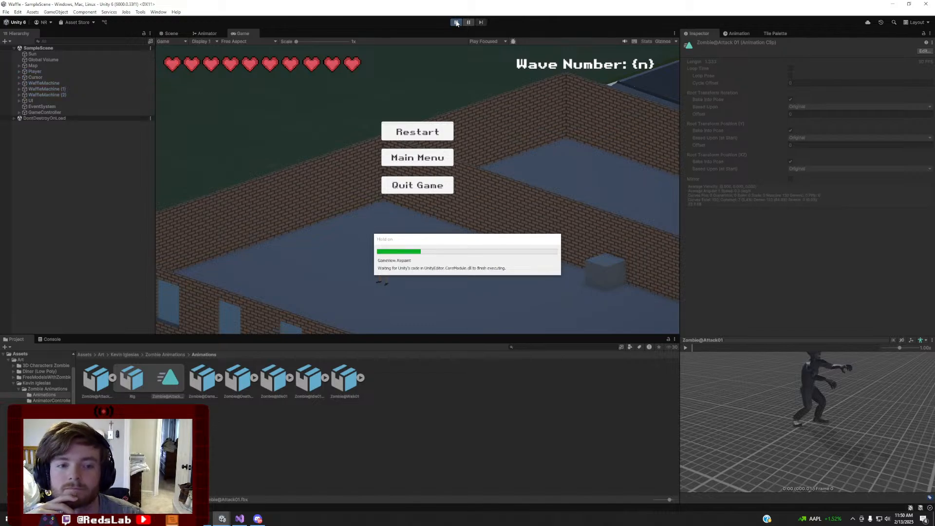
key("d")
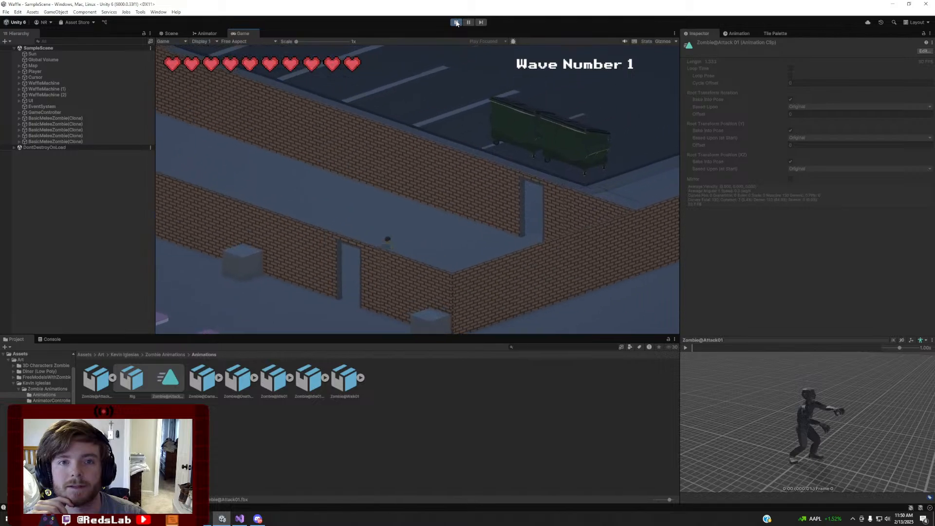
key("d")
key("d")
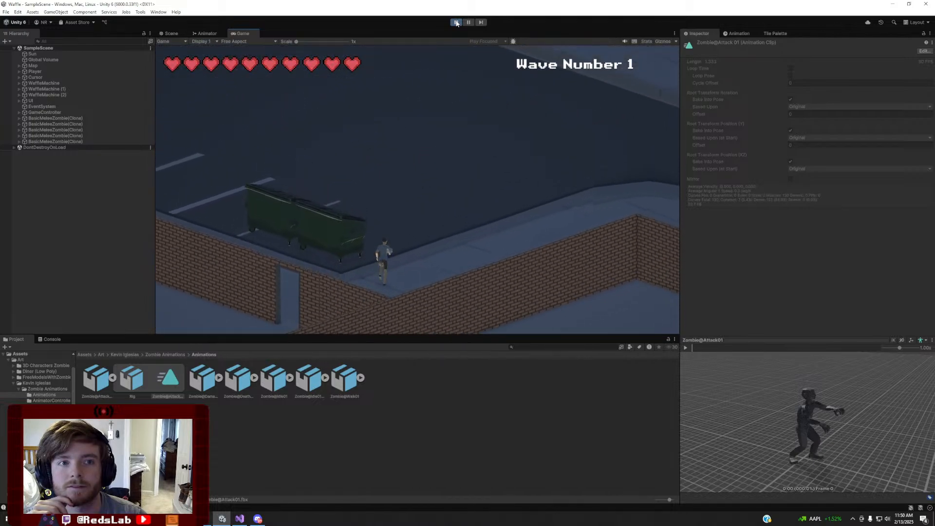
key("w")
key("s")
key("a")
key("a")
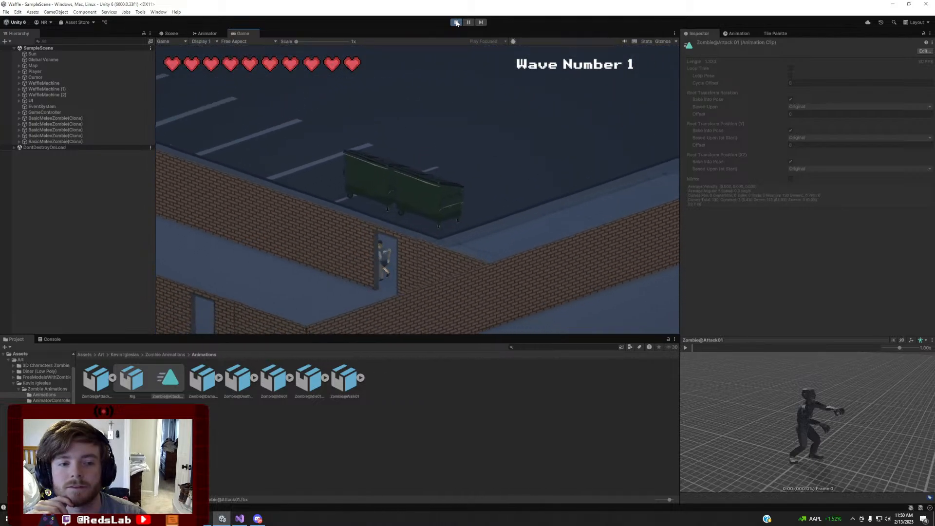
key("s")
key("a")
key("s")
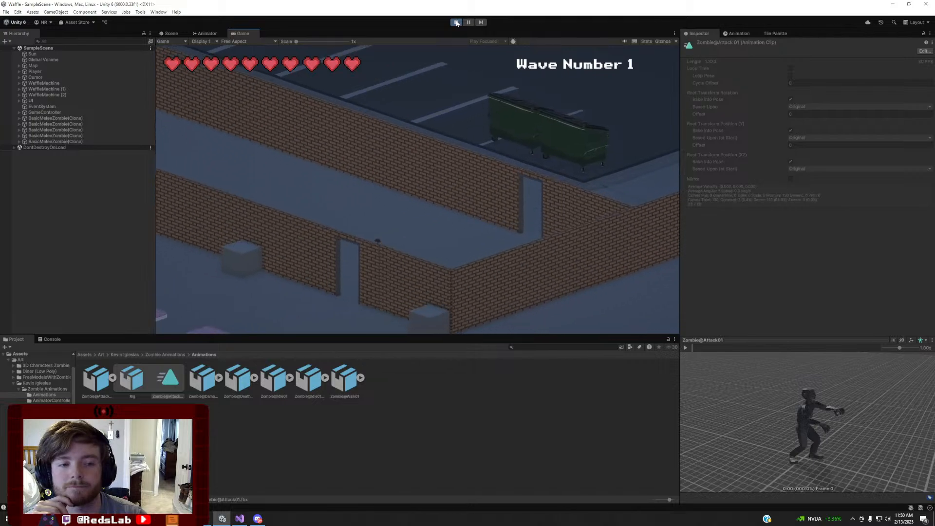
key("d")
key("s")
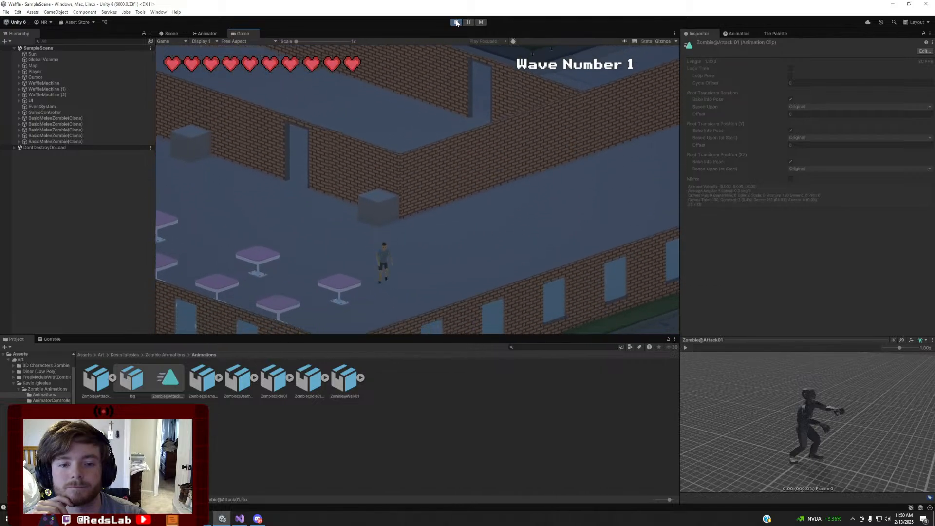
key("s")
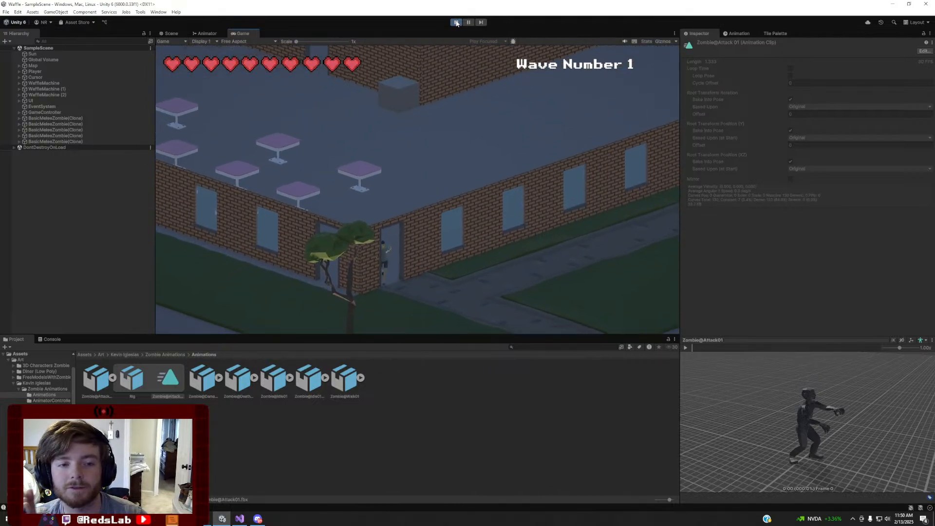
key("d")
key("d")
key("s")
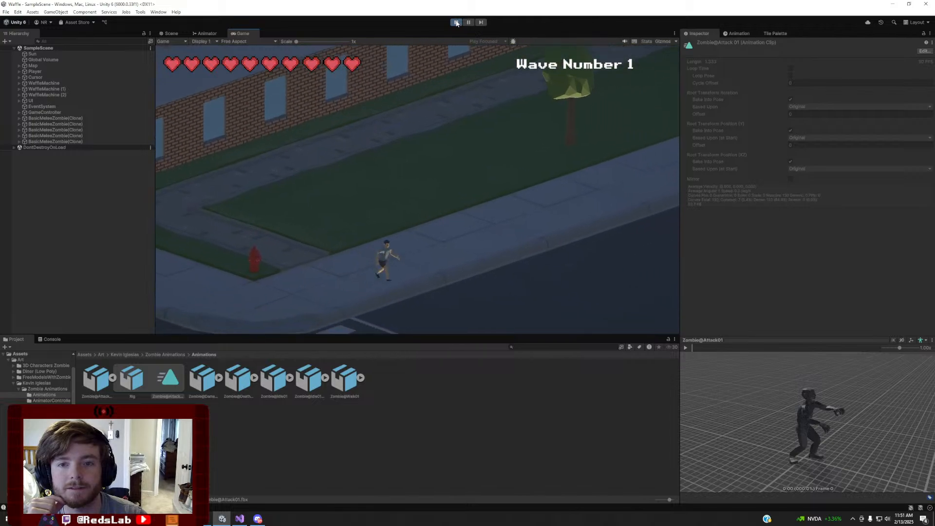
key("s")
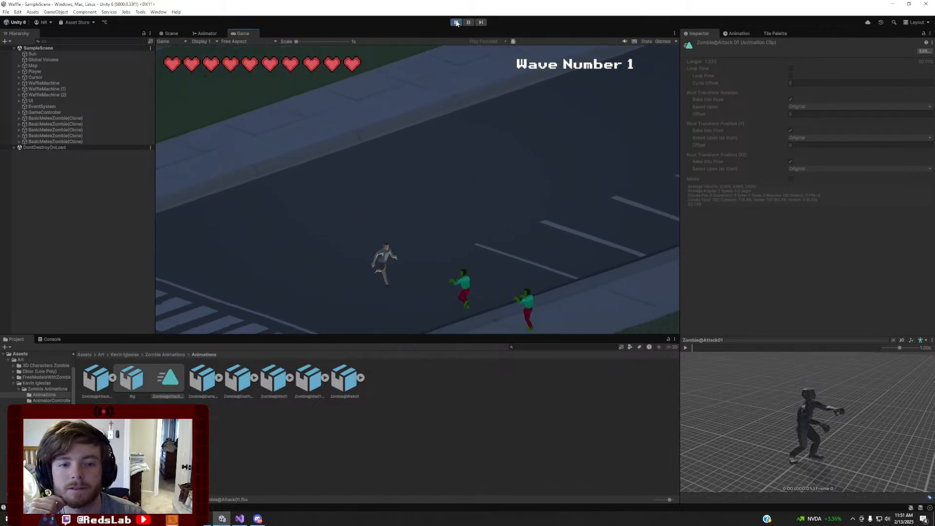
Back the player away from the approaching zombies, show the Console log and return focus to the running game
key("a")
key("w")
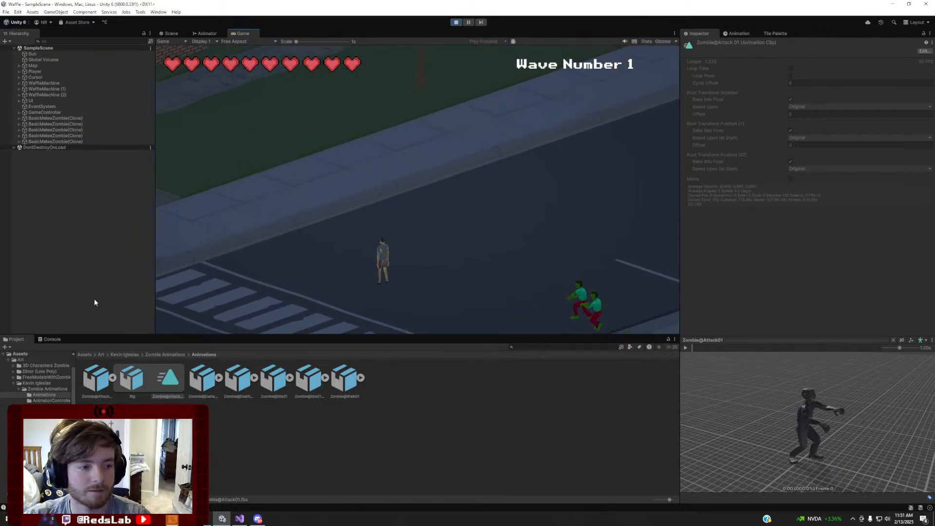
left_click(51, 339)
left_click(371, 224)
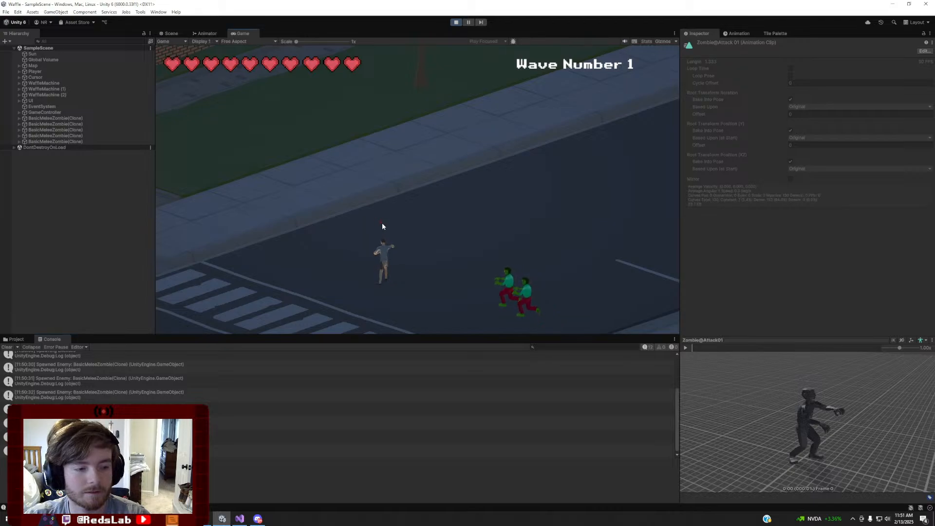
Move the player around the two zombies on the road and retreat along the crosswalk to provoke their attacks
key("d")
key("s")
key("a")
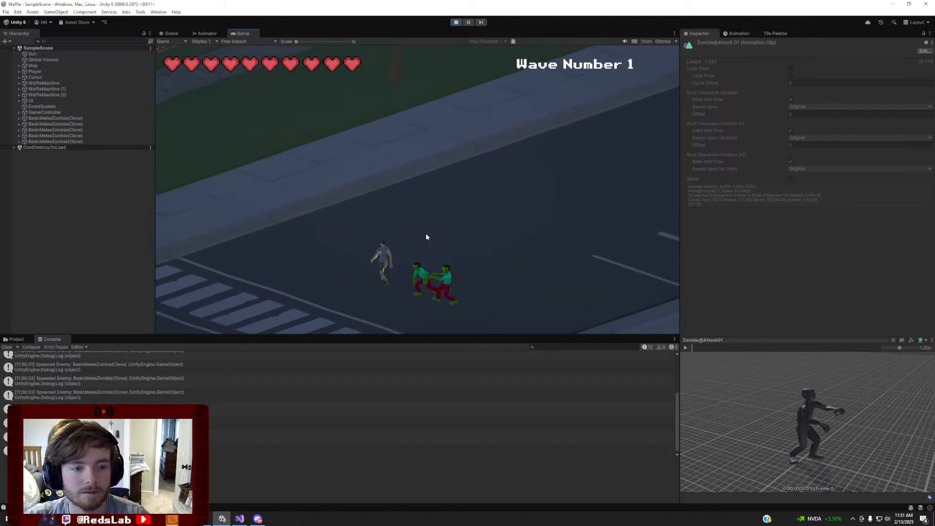
key("w")
key("s")
key("a")
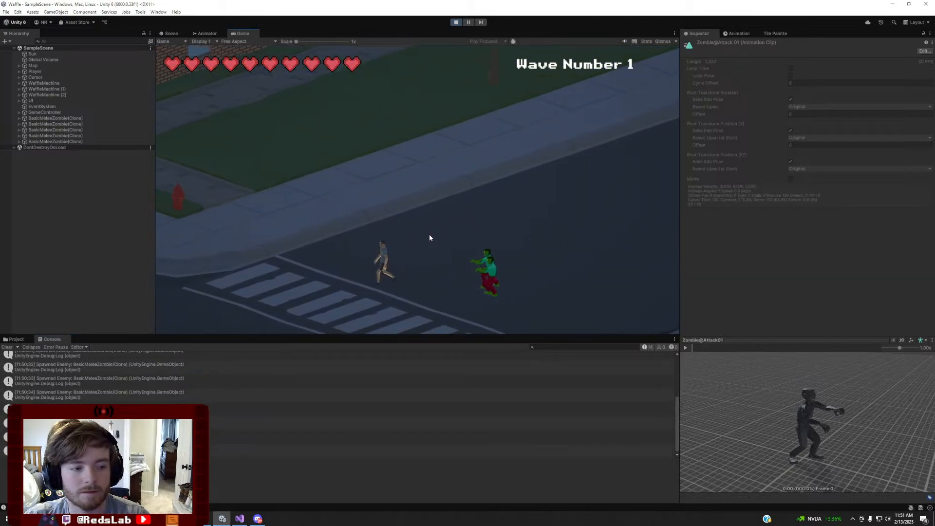
key("d")
key("a")
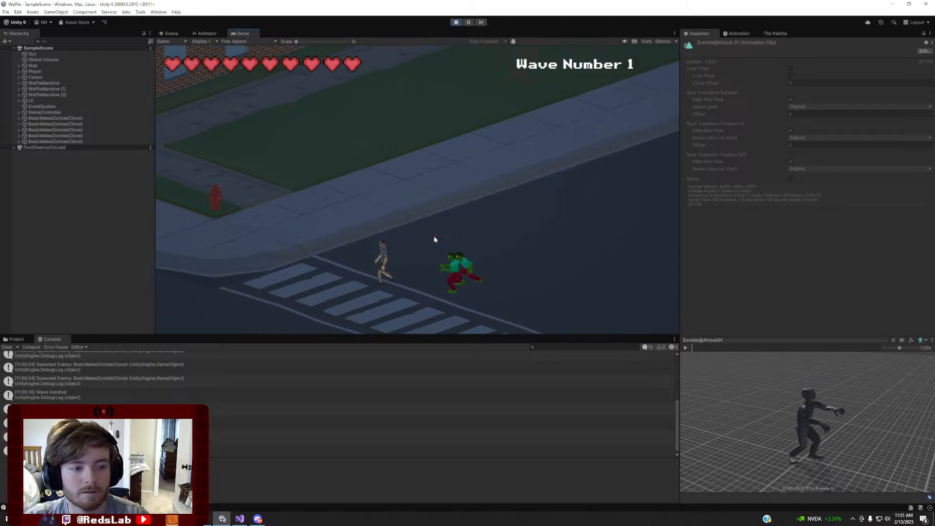
key("a")
key("w")
key("a")
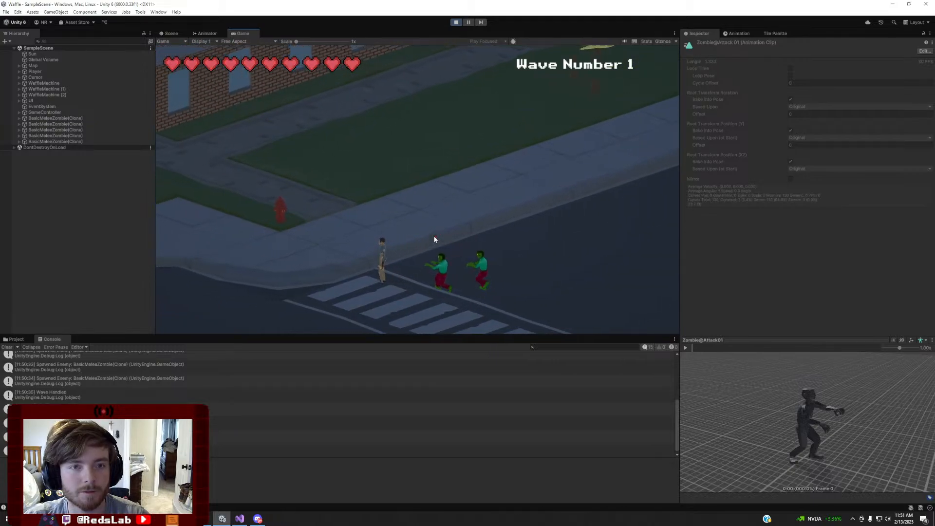
Lead the two zombies up onto the sidewalk and past the red fire hydrant to test more attacks
key("d")
key("a")
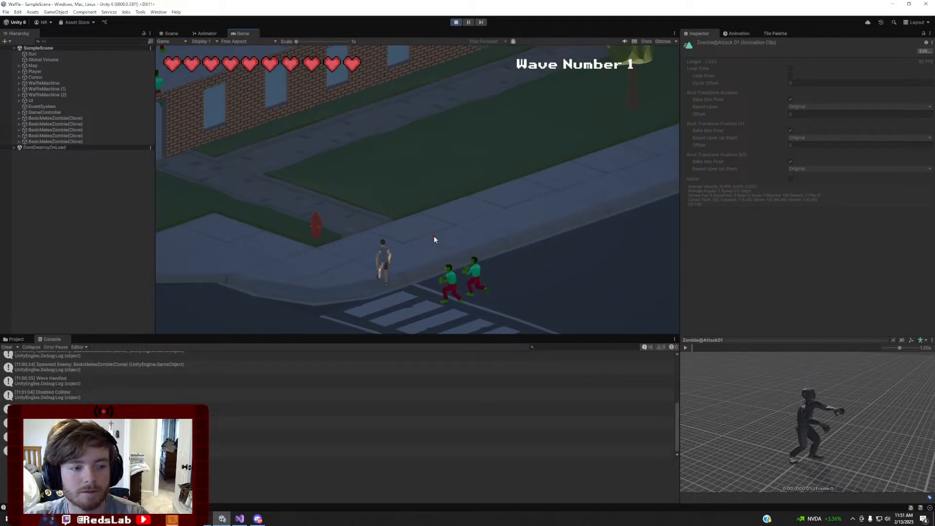
key("w")
key("a")
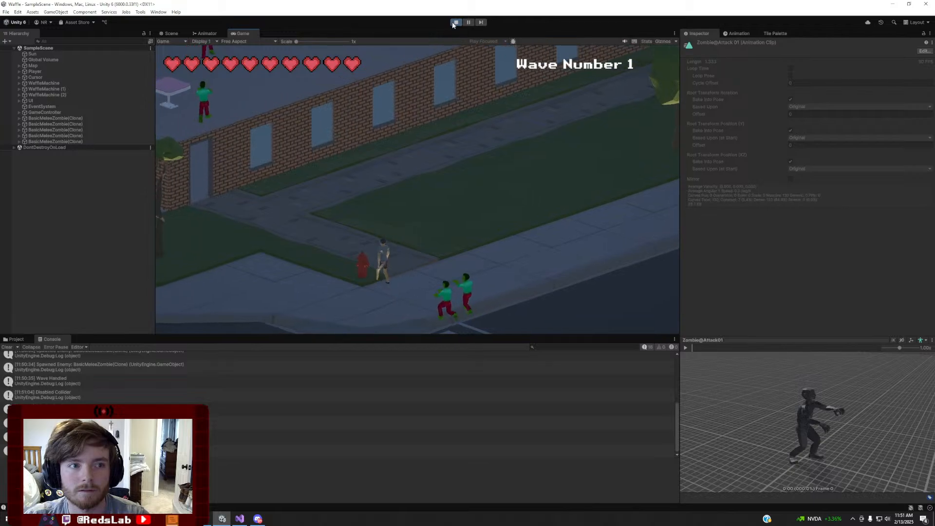
key("d")
key("s")
key("a")
key("a")
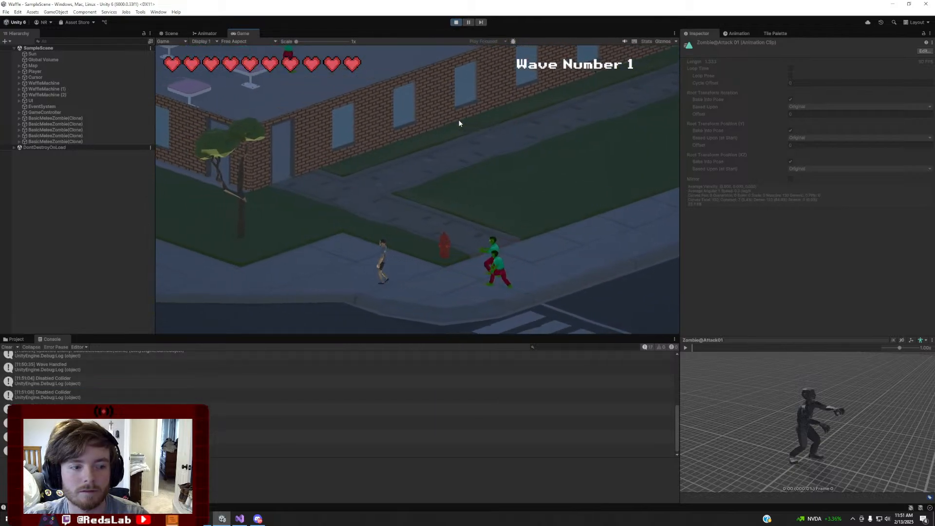
key("a")
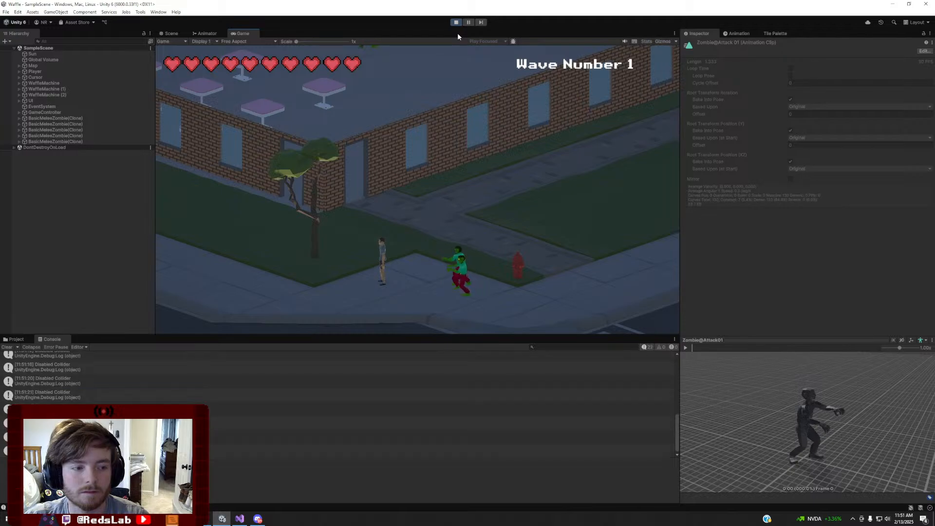
Walk the player into the building up to the three zombies by the block, back away and stop the game
key("w")
key("w")
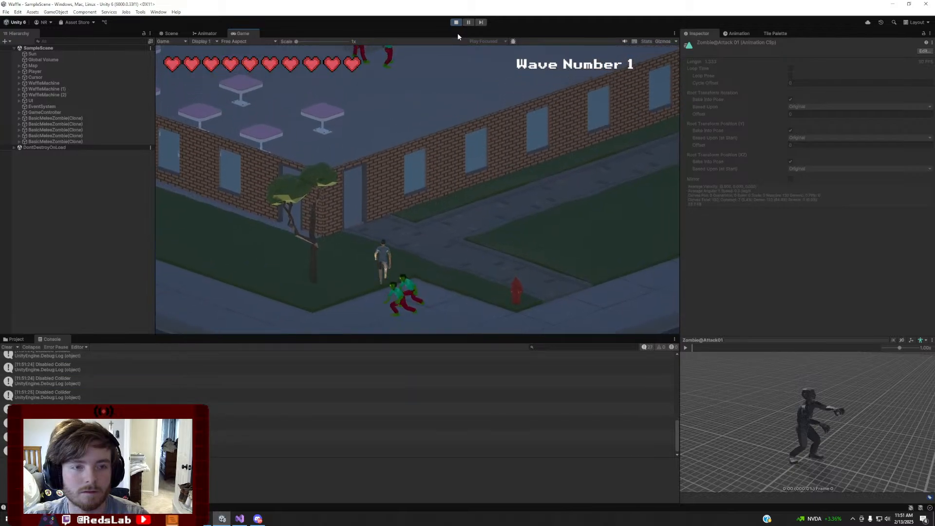
key("w")
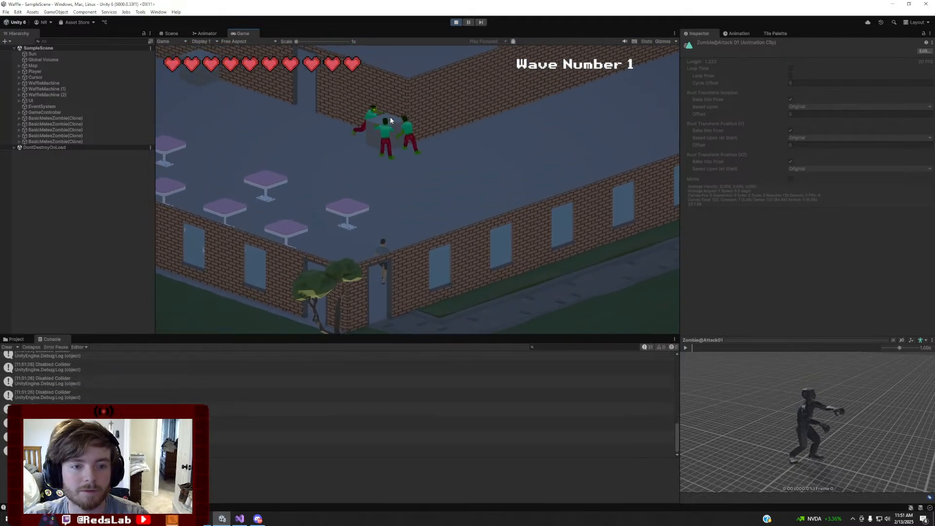
key("w")
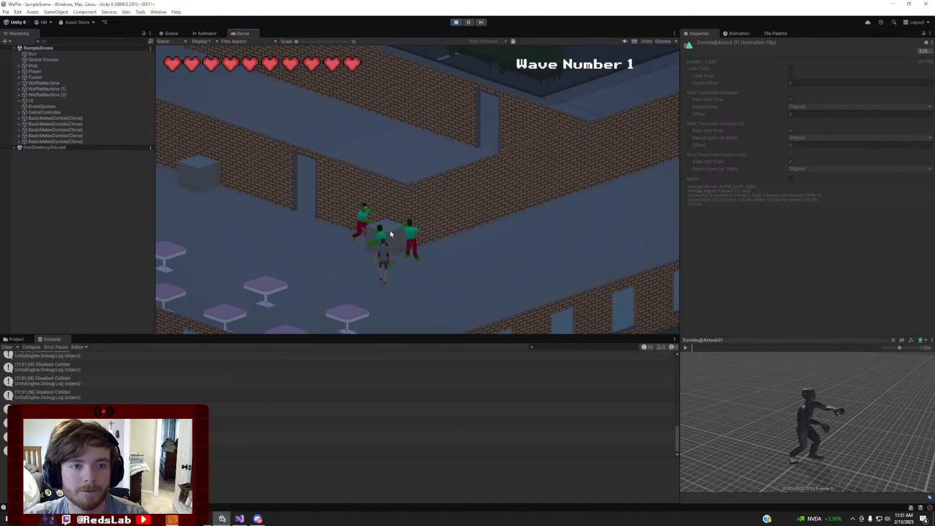
key("s")
key("s")
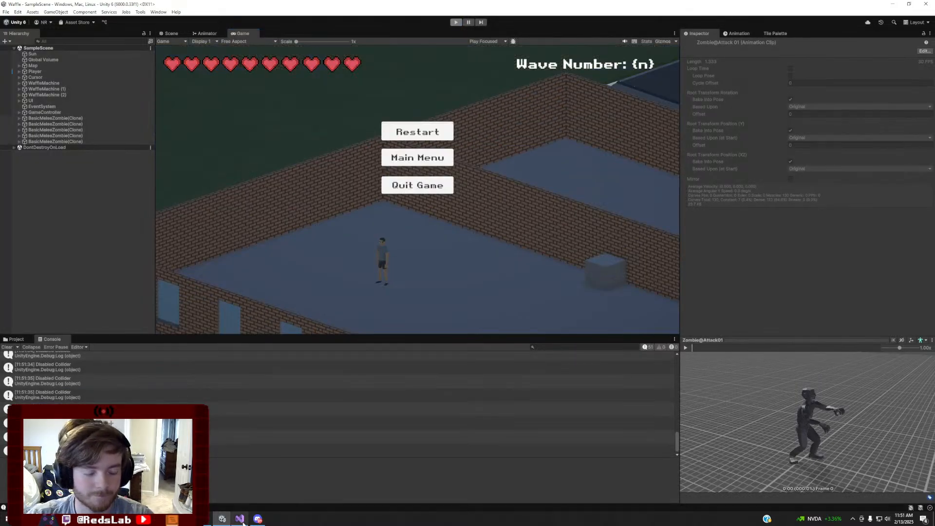
In Visual Studio, replace normalizedTime with length in the waitTime assignment, save the script and return to Unity
left_click(239, 518)
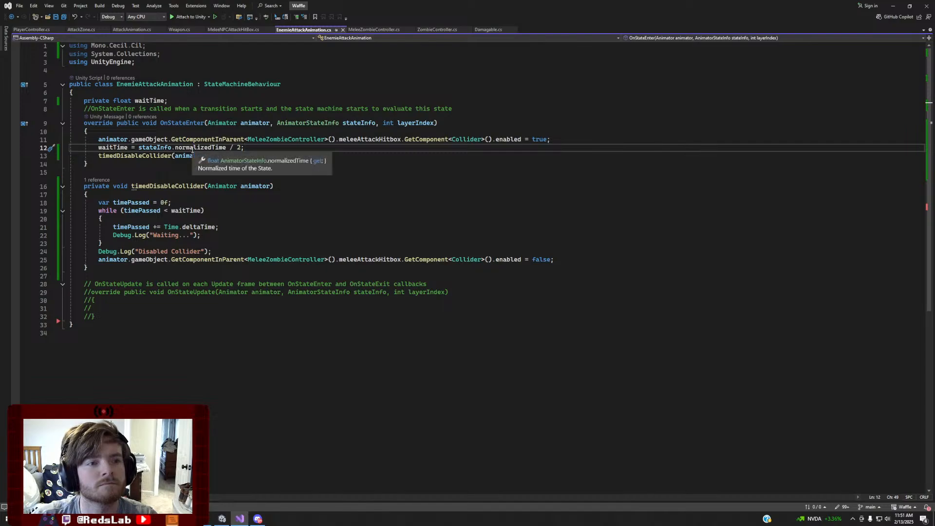
double_click(195, 148)
type("length")
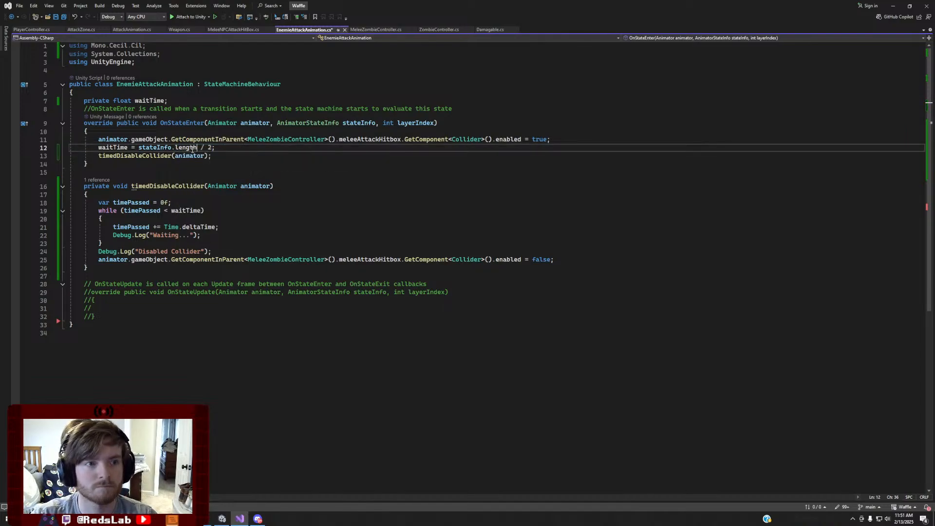
key("End")
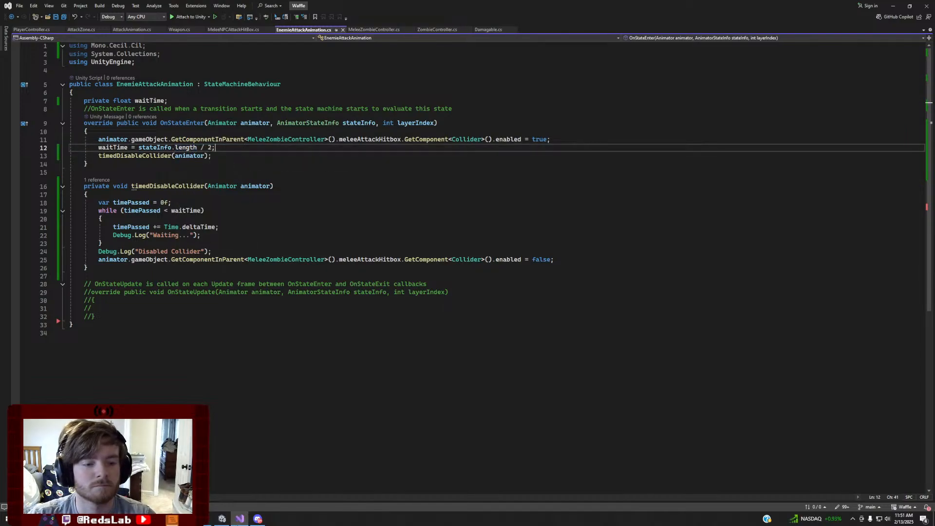
key("alt+Tab")
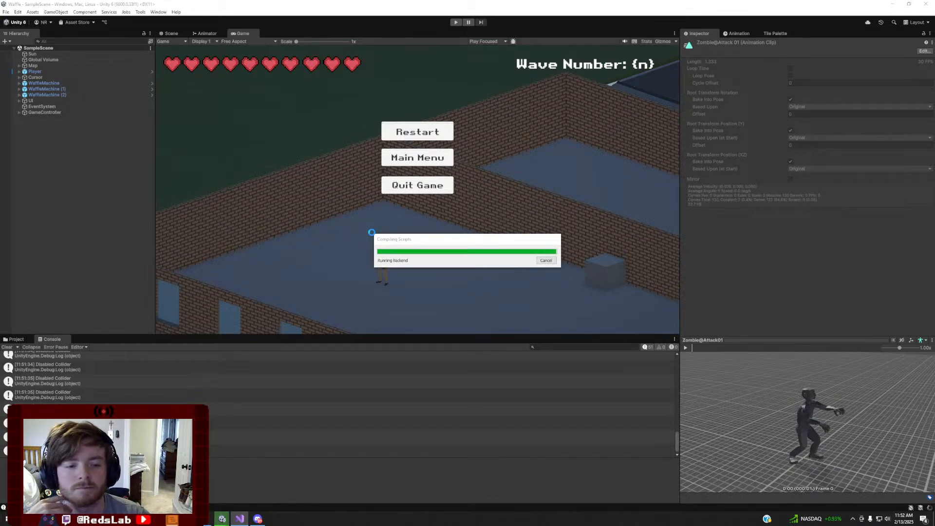
Switch back to Visual Studio and check which members Time.deltaTime offers in the timedDisableCollider loop, keeping the line as it was
left_click(239, 518)
left_click(215, 228)
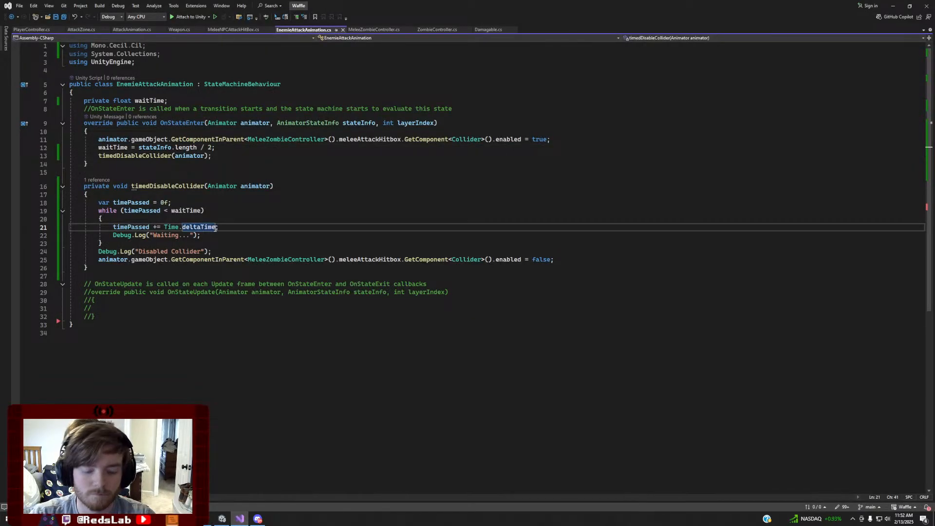
type(".")
scroll(251, 278, "down", 5)
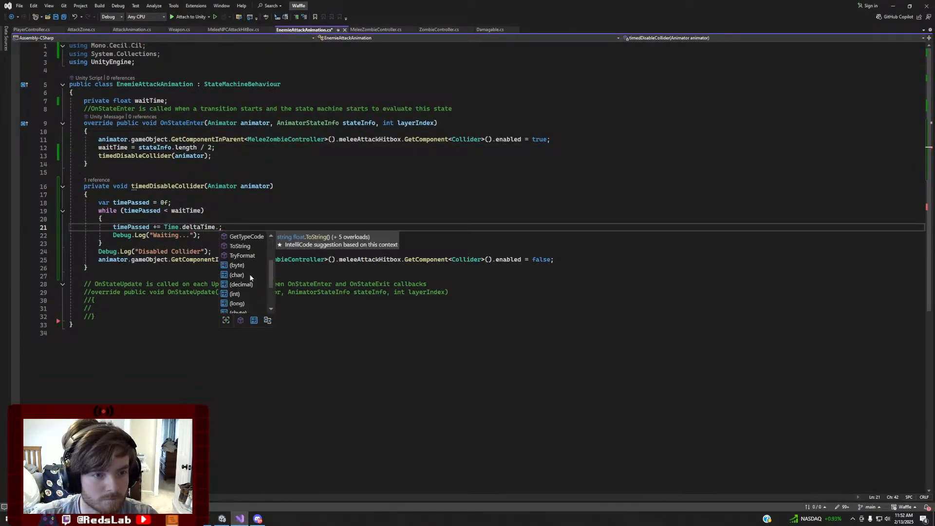
key("BackSpace")
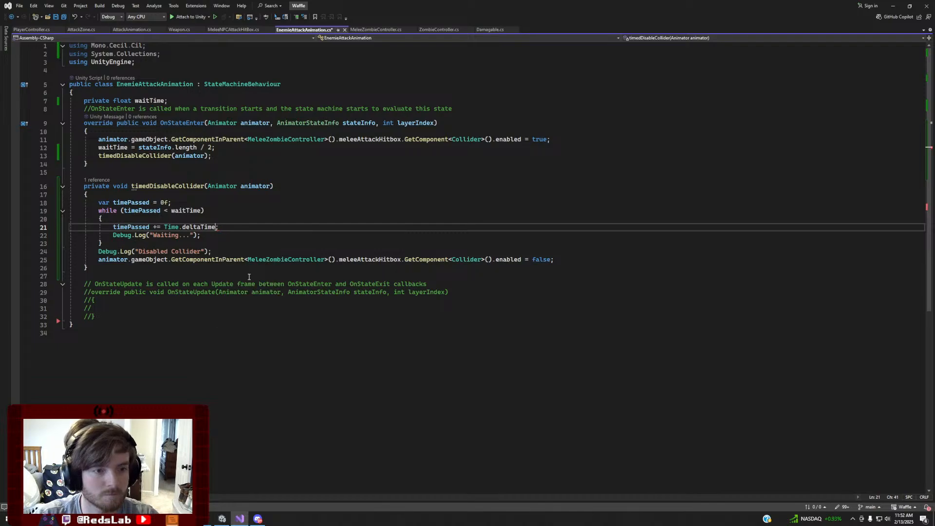
left_click(263, 235)
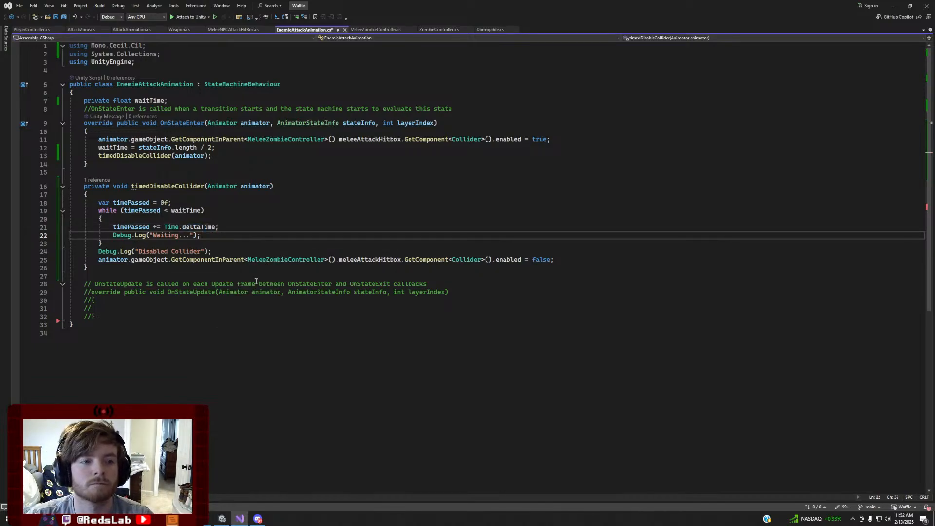
Save the script and run the game in Unity, viewing the map in the Scene view before returning to the Game view
key("ctrl+s")
left_click(223, 519)
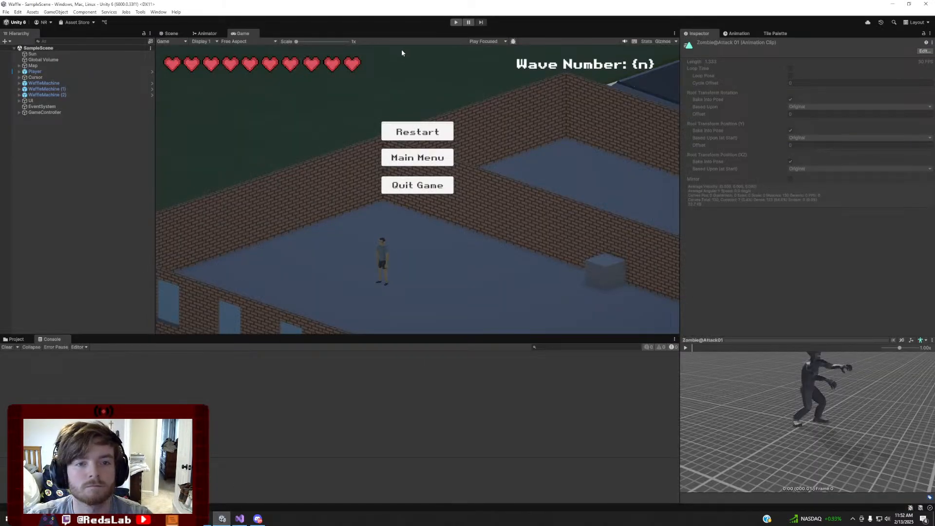
left_click(457, 22)
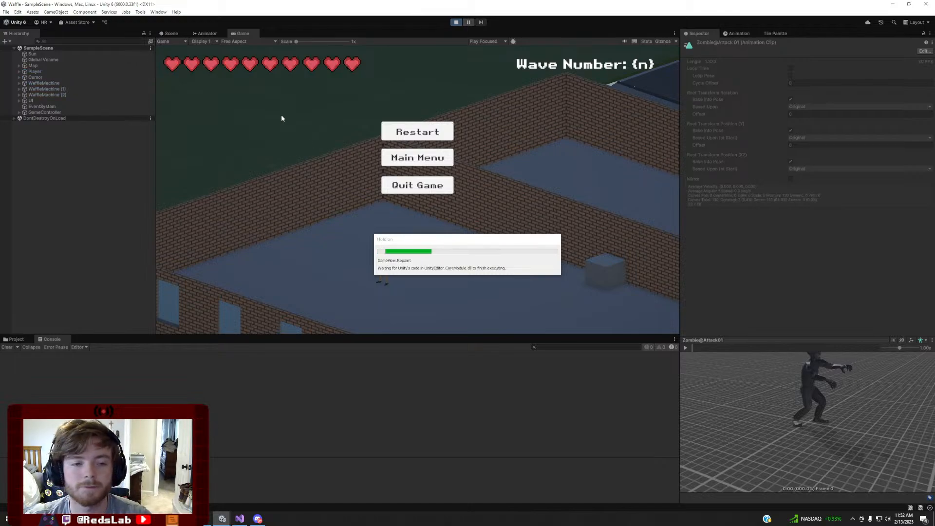
left_click(171, 33)
mouse_move(403, 180)
right_mouse_down()
mouse_move(535, 201)
mouse_move(153, 234)
mouse_move(511, 191)
mouse_move(247, 224)
mouse_move(276, 211)
mouse_move(498, 208)
right_mouse_up()
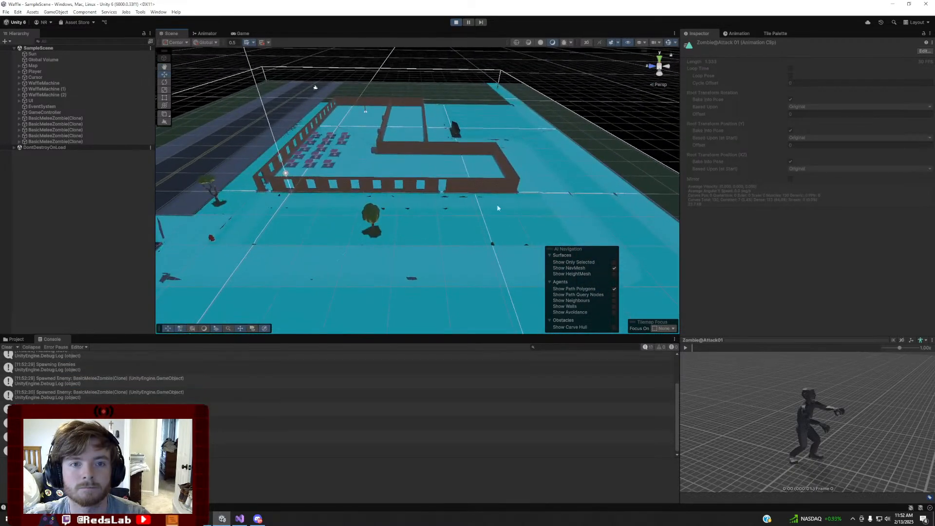
left_click(248, 34)
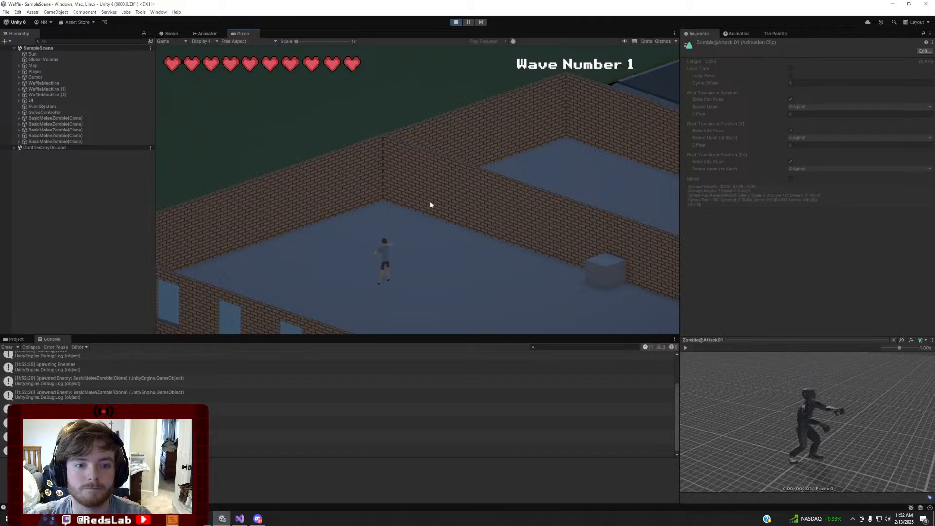
Walk the player through the building's doorways and across the parking lot to the zombie near the sidewalk corner
key("d")
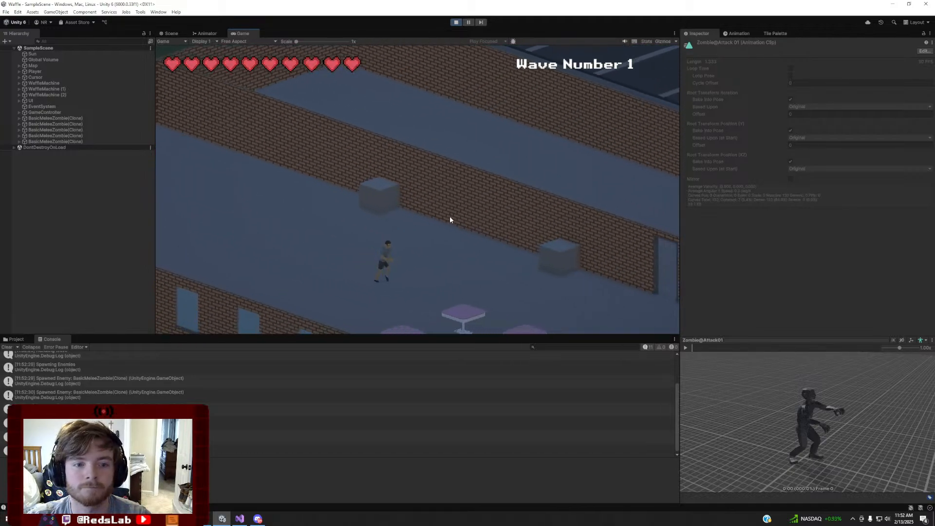
key("d")
key("w")
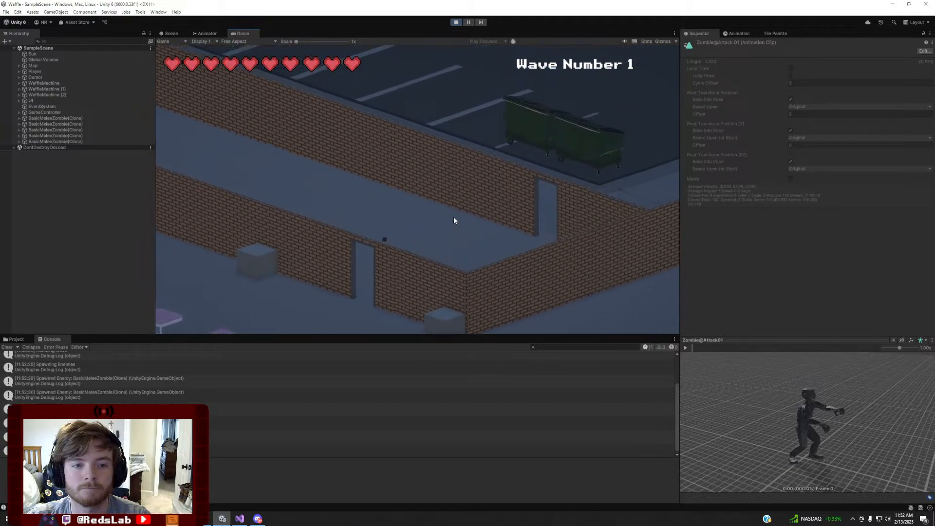
key("w")
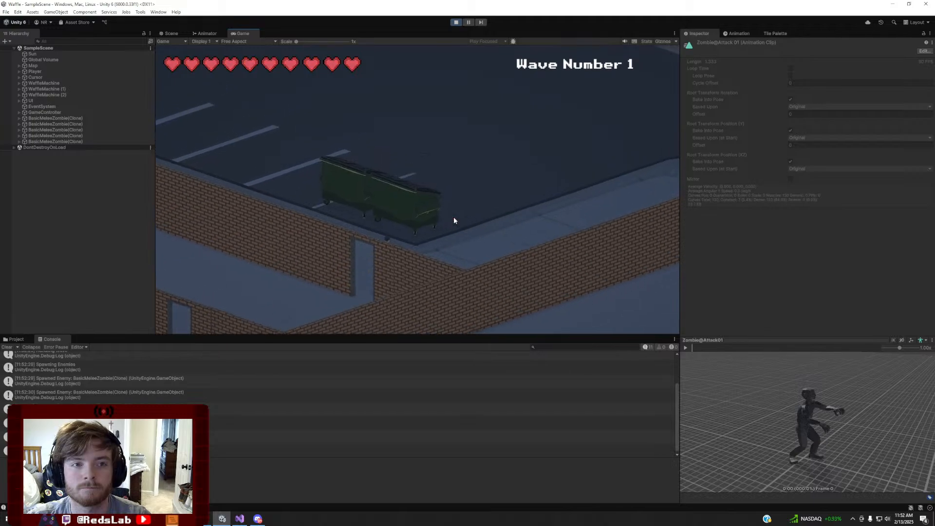
key("w")
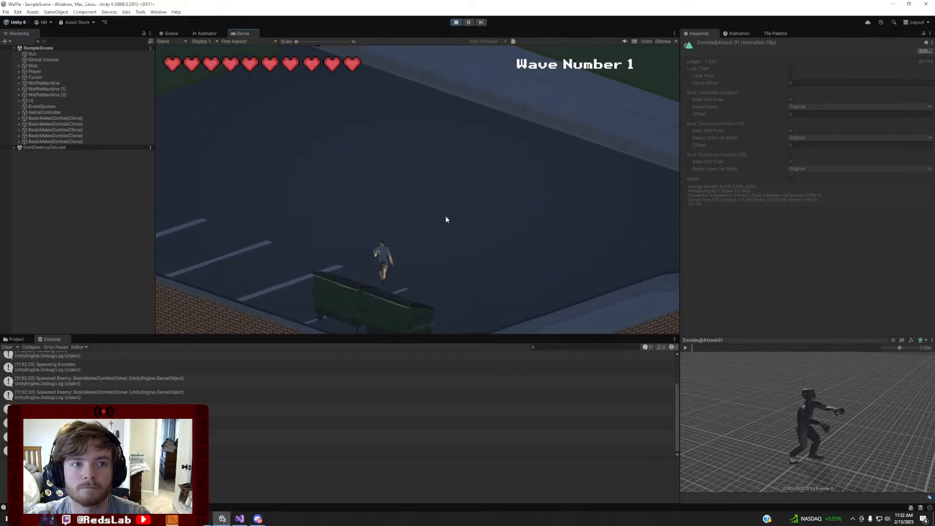
key("w")
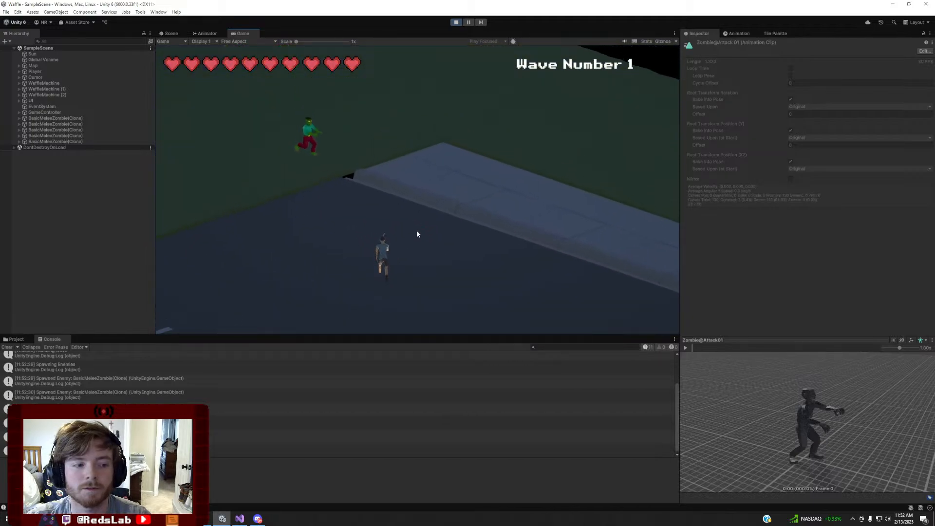
key("w")
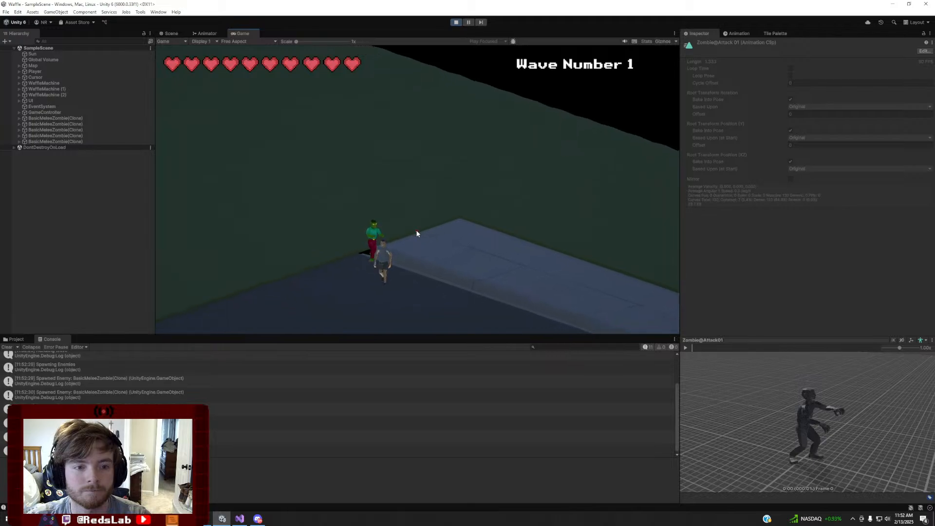
Move the player in and out of the single zombie's reach to trigger its attacks and check the Console log
key("s")
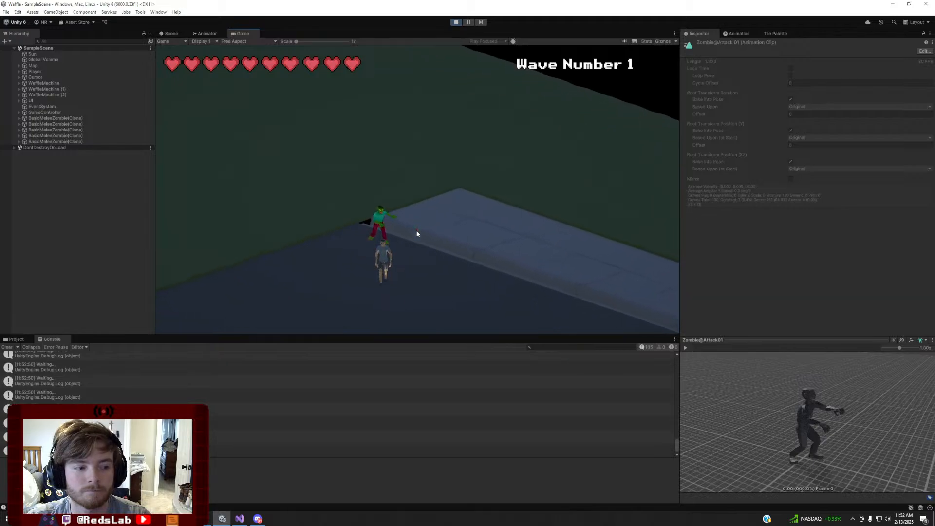
key("w")
key("s")
key("d")
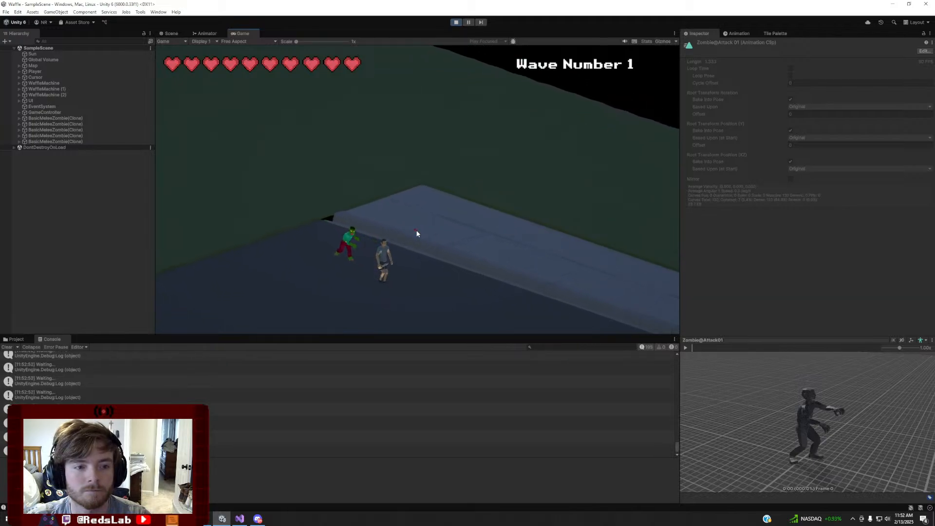
key("s")
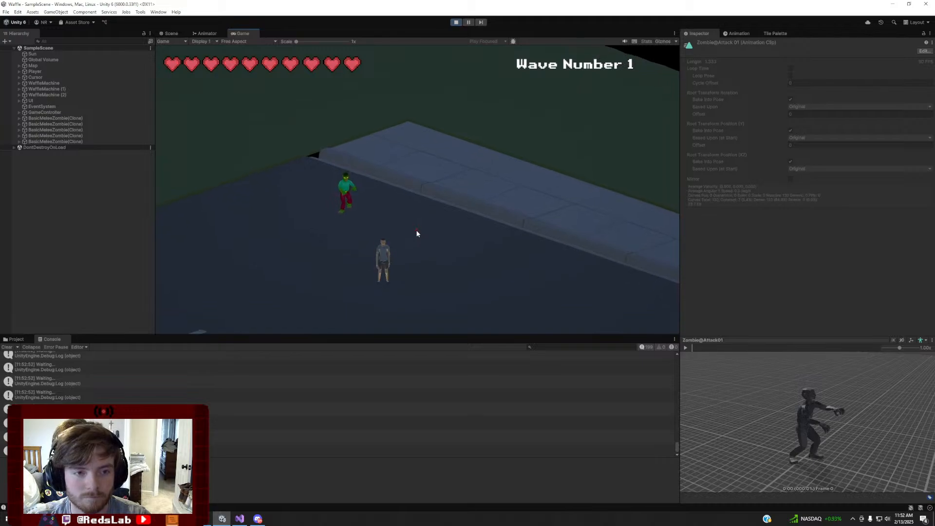
key("s")
key("w")
key("a")
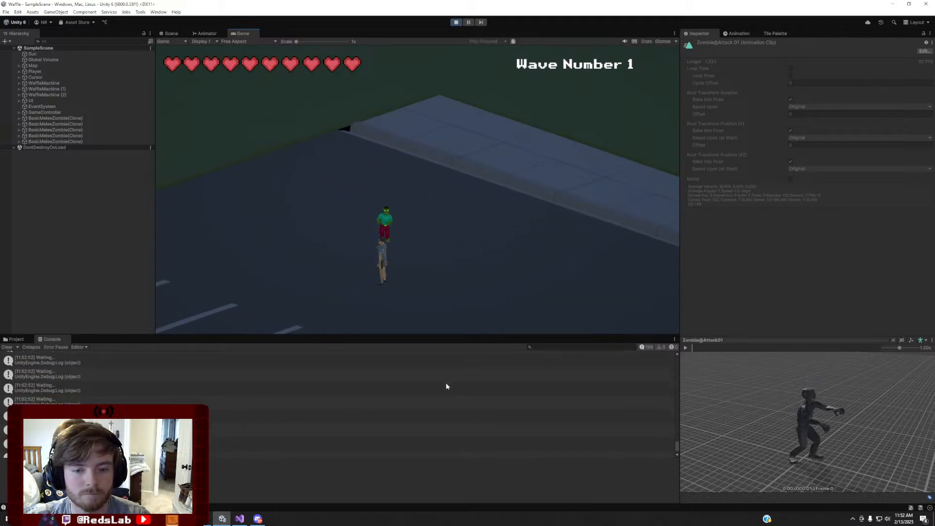
key("s")
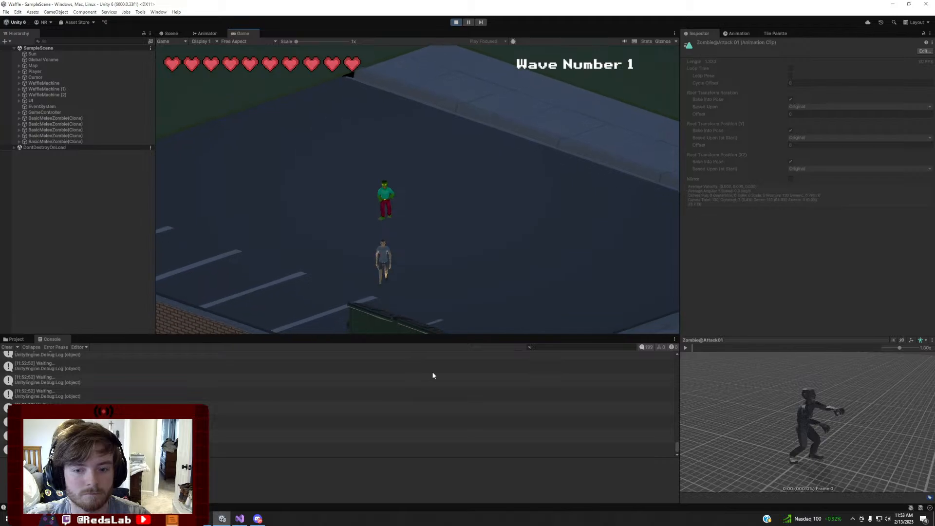
Move the player around the zombie on the parking lot to trigger more attacks, and stop the playtest
key("w")
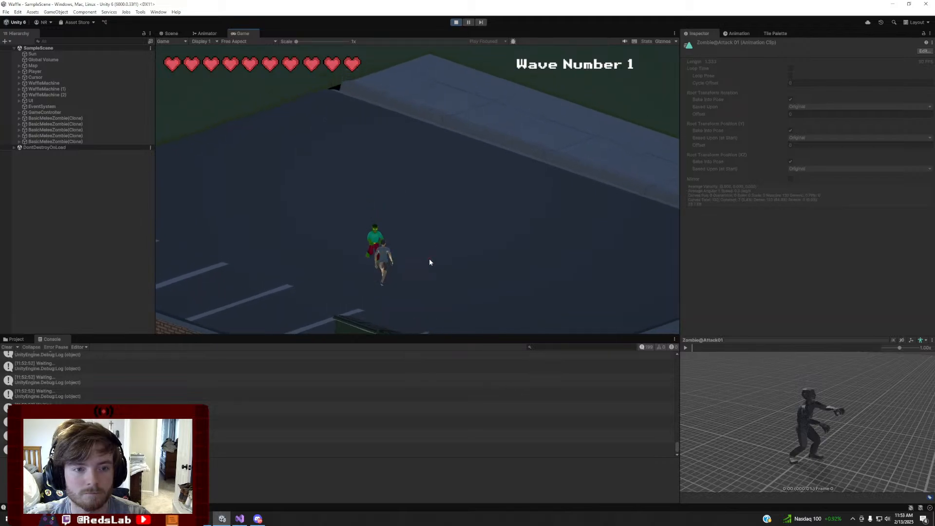
key("d")
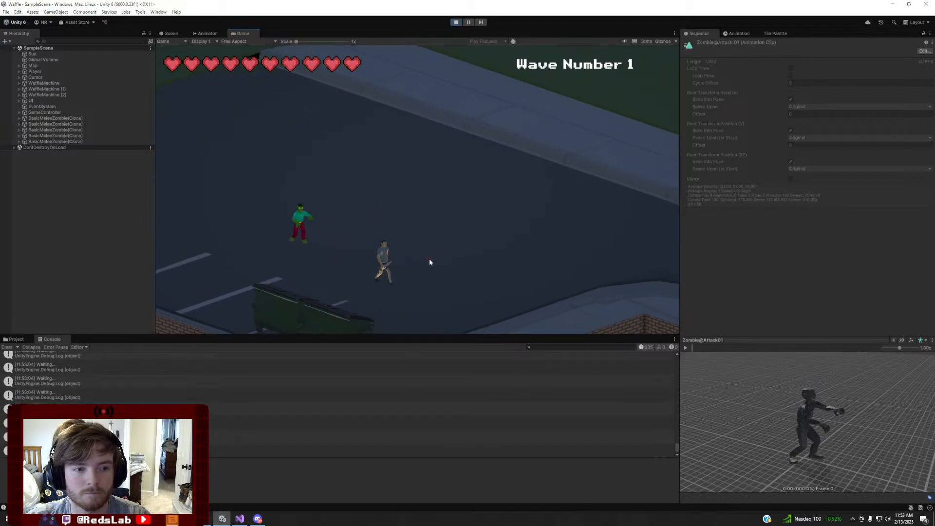
key("a")
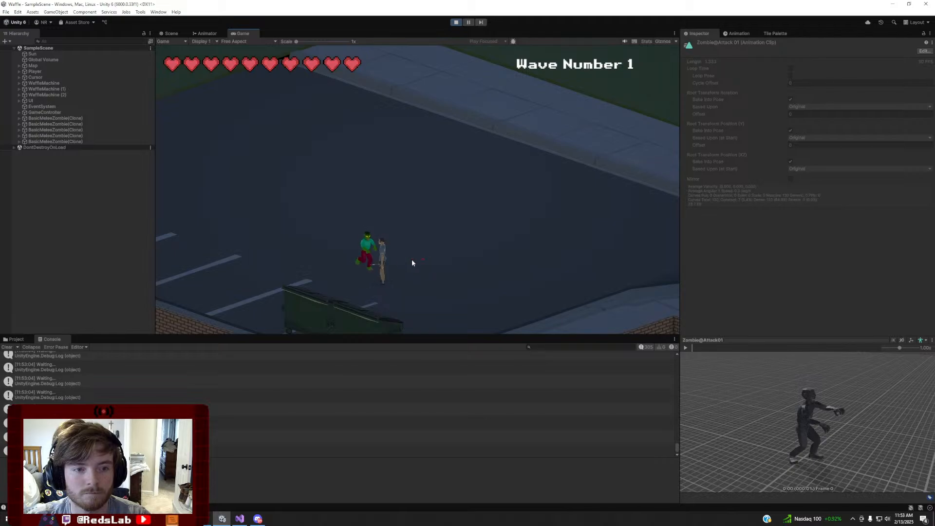
left_click(457, 22)
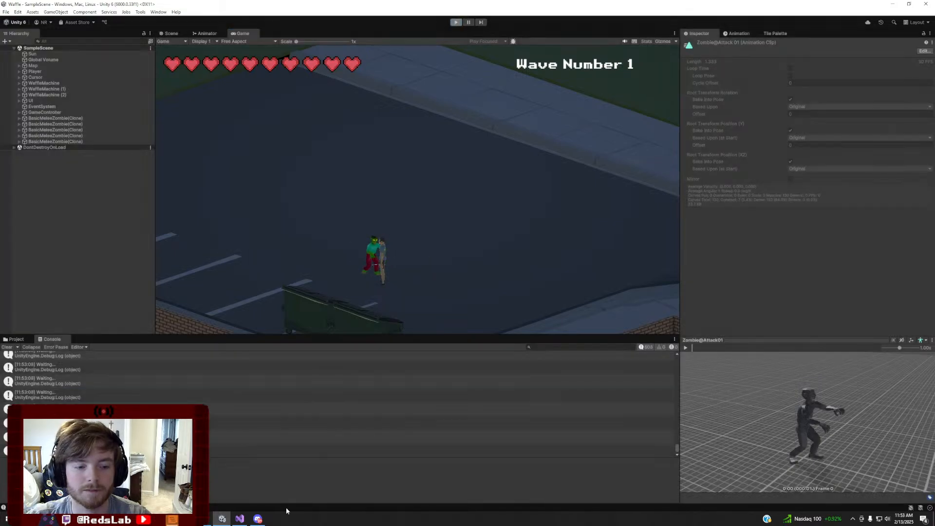
Switch to Visual Studio and set waitTime in OnStateEnter to stateInfo.length - 0.1f, saving the script
left_click(246, 520)
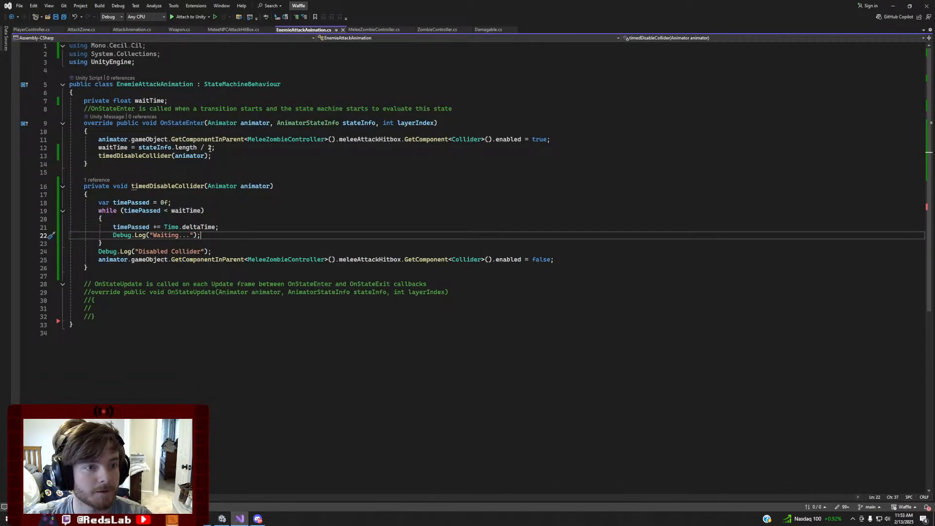
double_click(210, 148)
key("BackSpace")
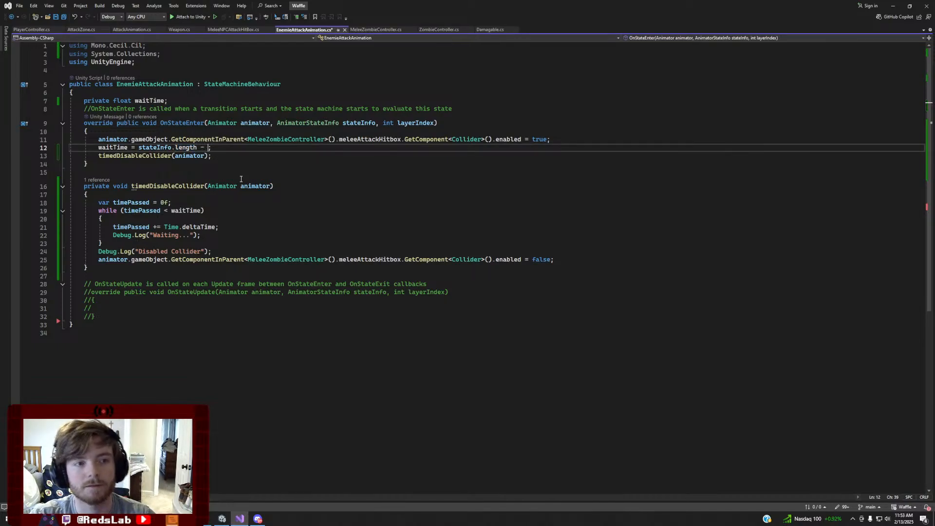
type("0.1f")
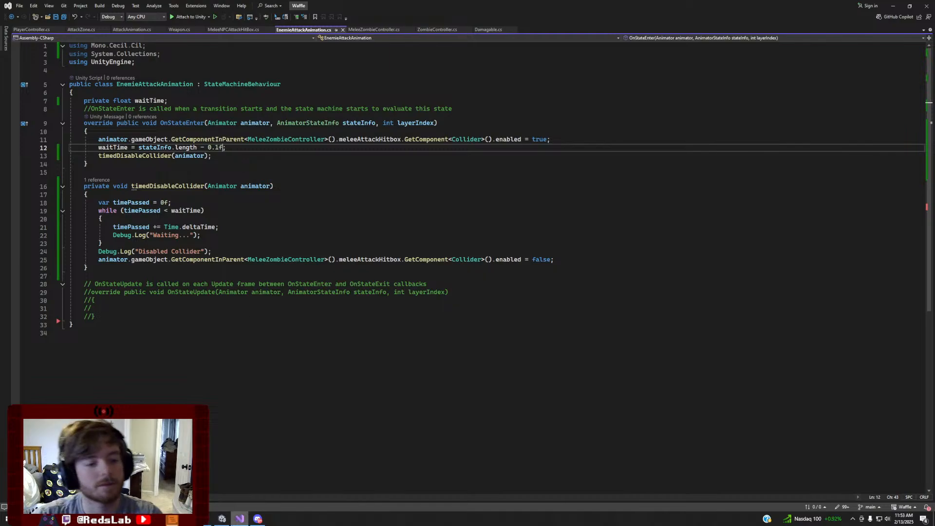
Return to Unity, run the game and walk the player out of the building past the dumpsters onto the parking lot
key("alt+Tab")
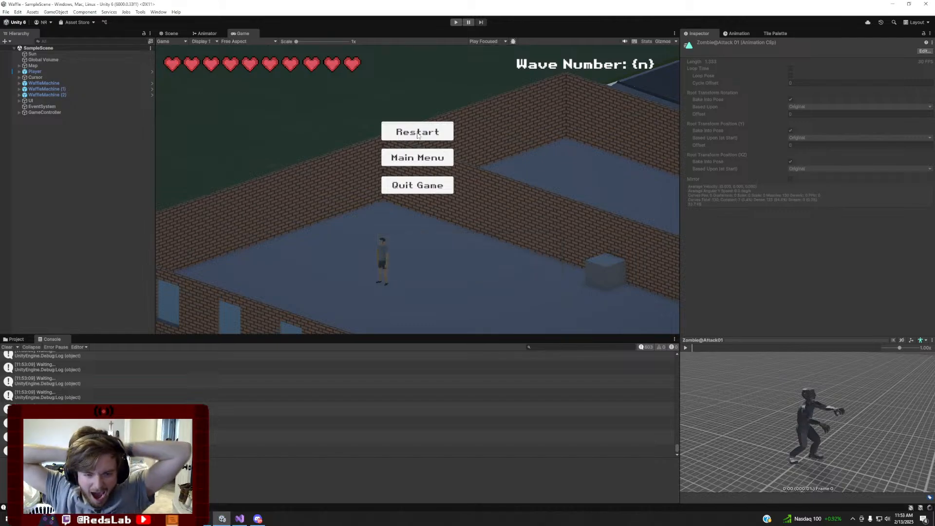
left_click(455, 23)
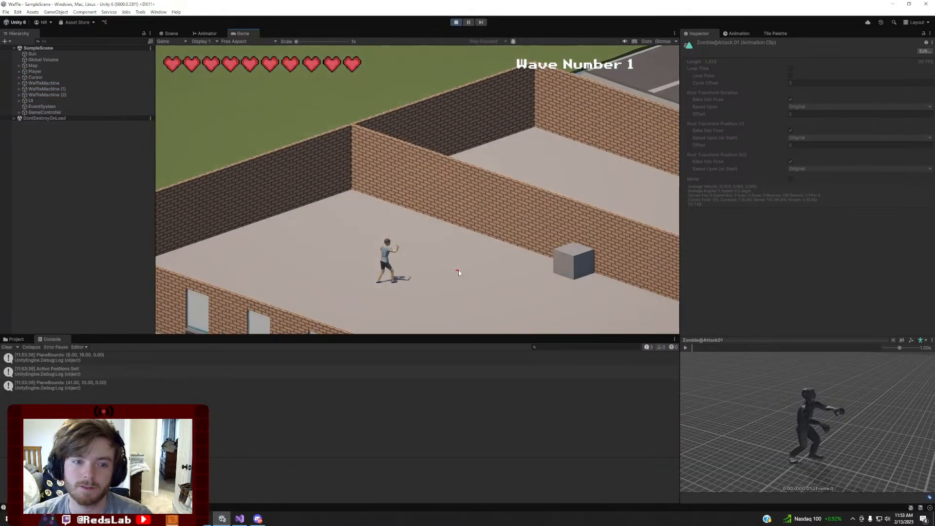
key("d")
key("s")
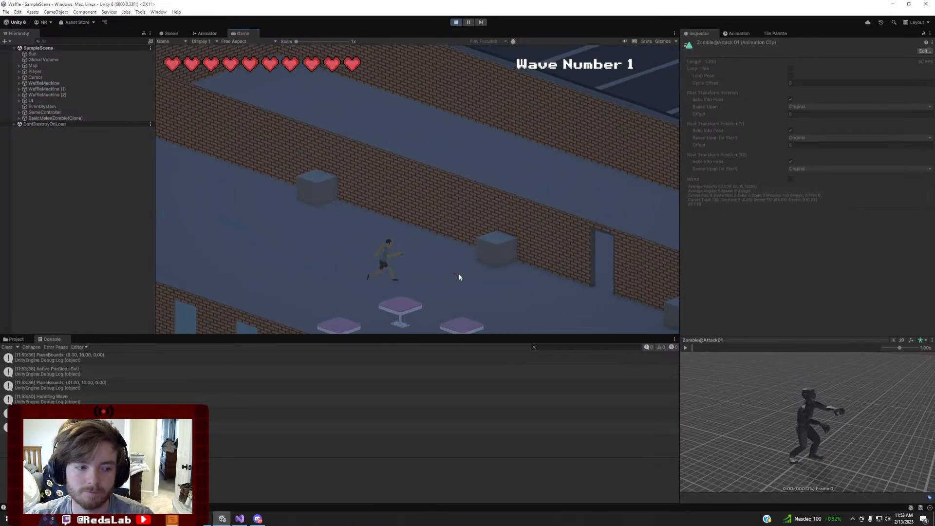
key("w")
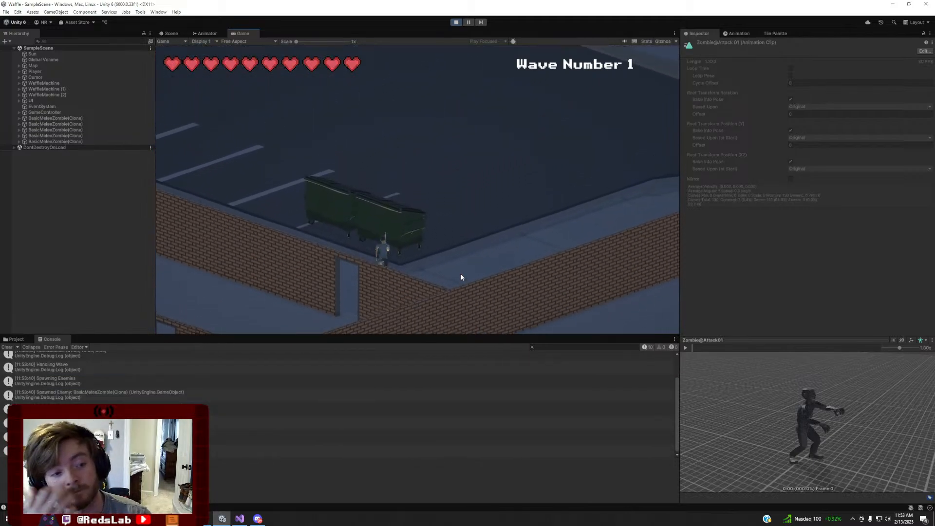
key("a")
key("w")
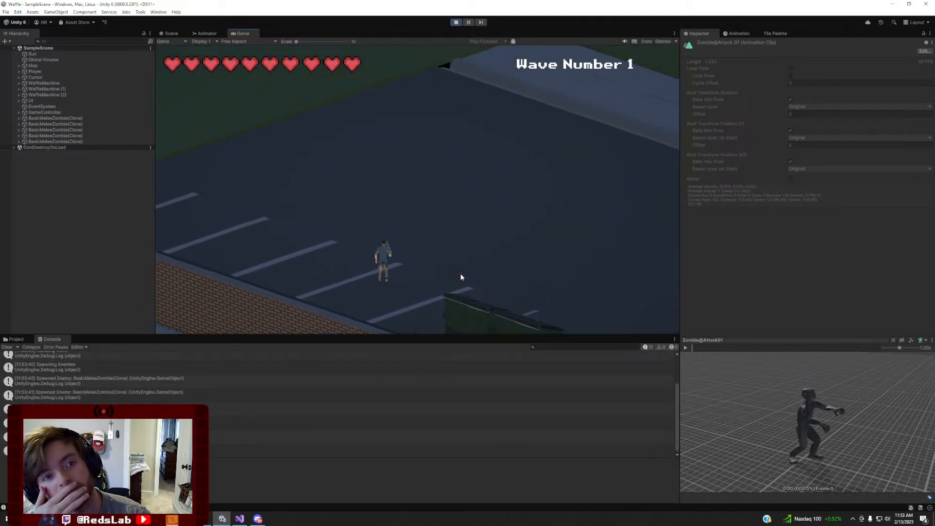
key("w")
Look at the map in the Scene view, return to the Game view and walk the player to the zombie on the grass
left_click(171, 33)
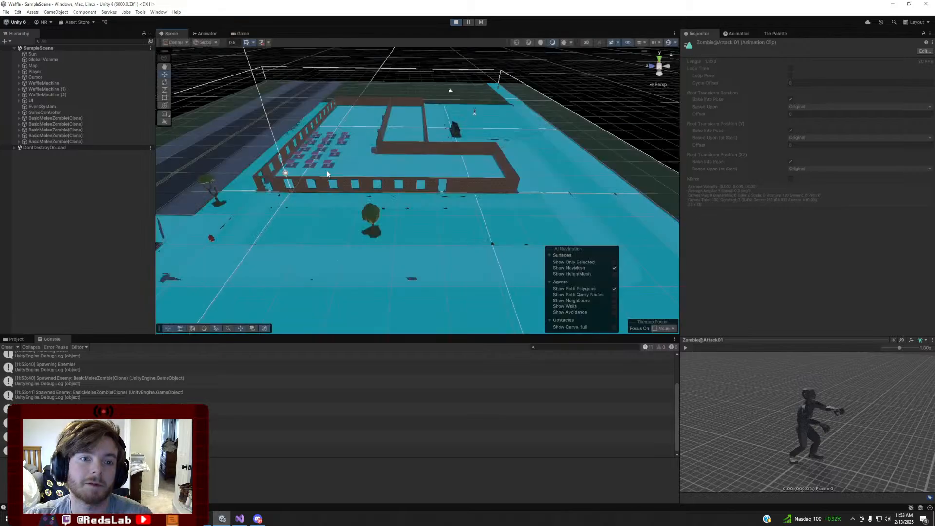
left_click(243, 33)
key("w")
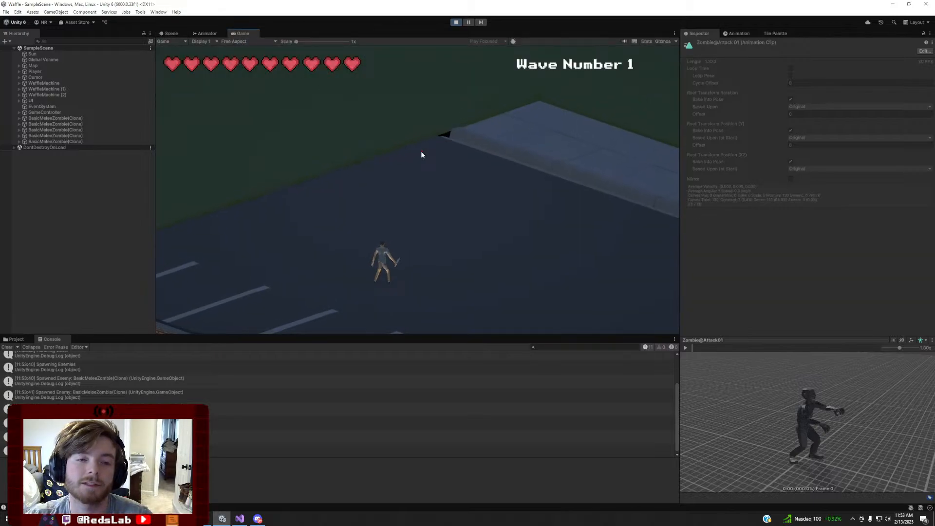
key("w")
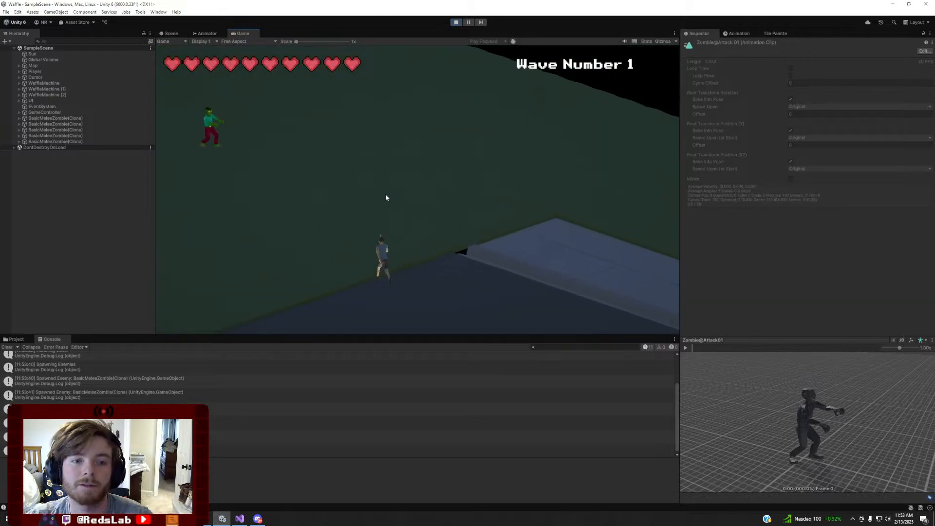
key("w")
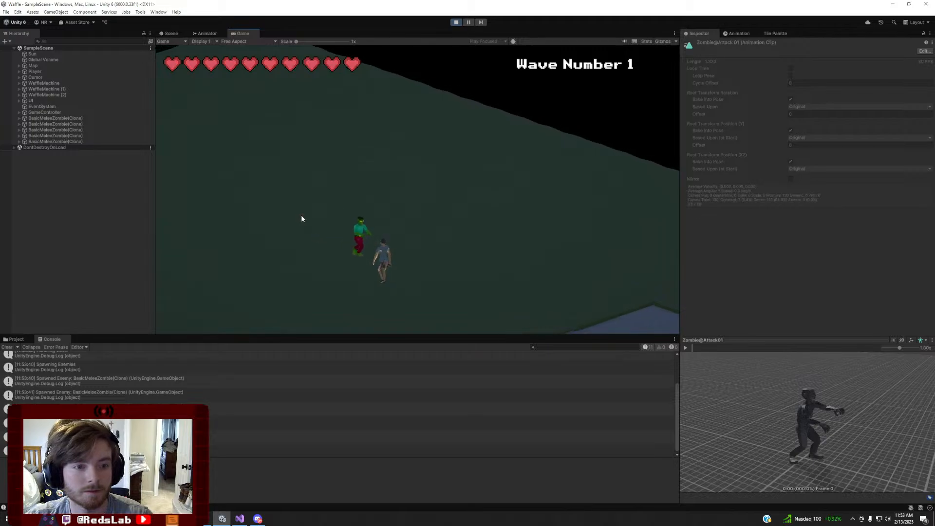
Move the player in and out of the zombie's reach while checking its attacks and the Console log, and stop the playtest
key("s")
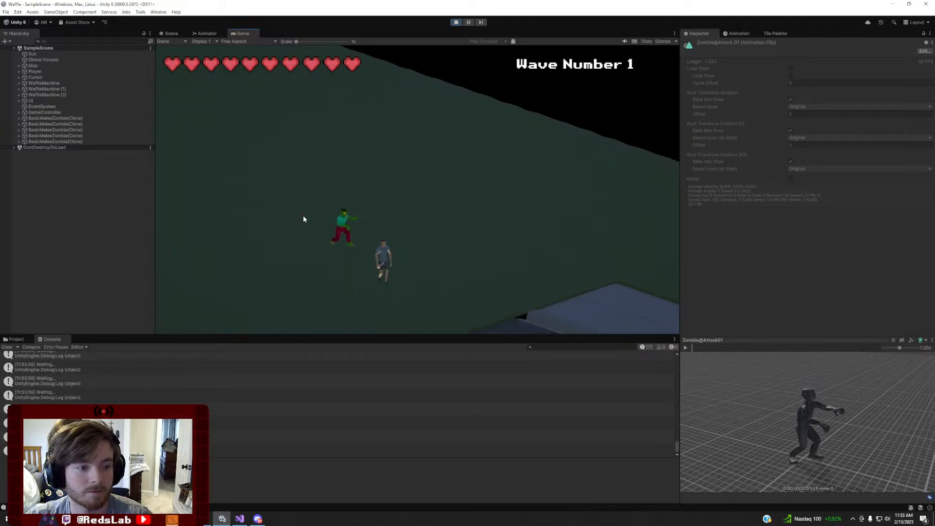
key("w")
key("w")
key("s")
key("d")
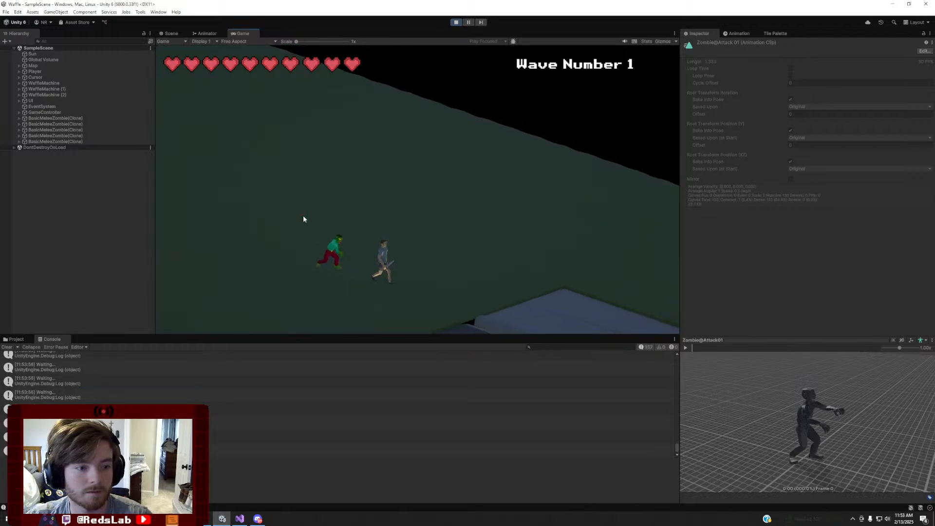
key("s")
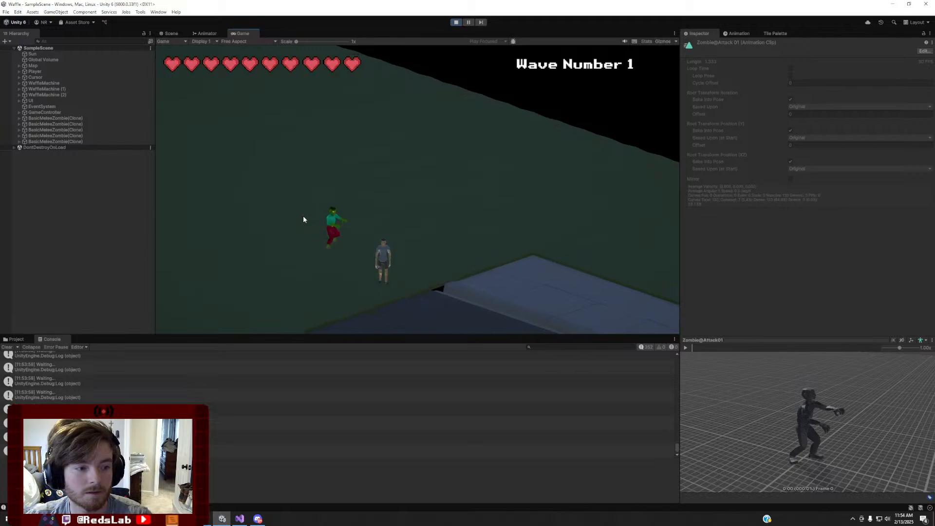
key("d")
key("d")
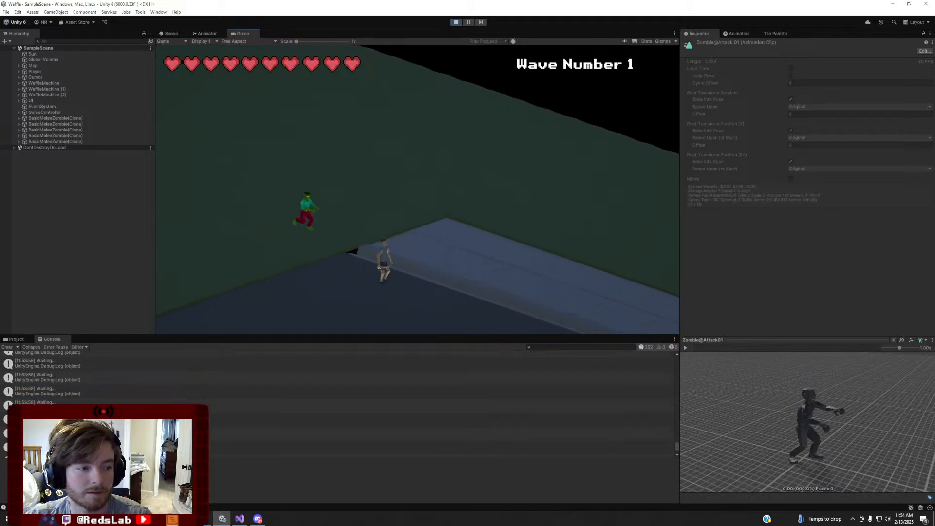
key("s")
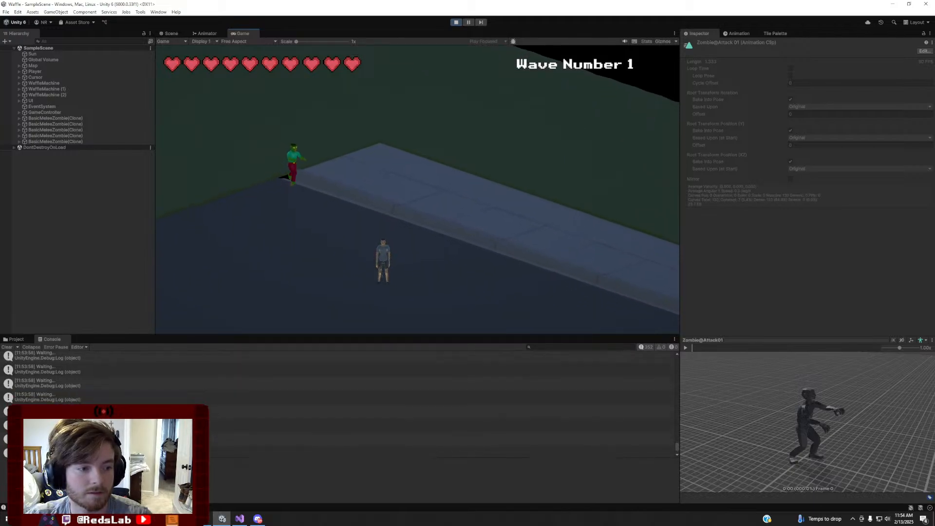
key("s")
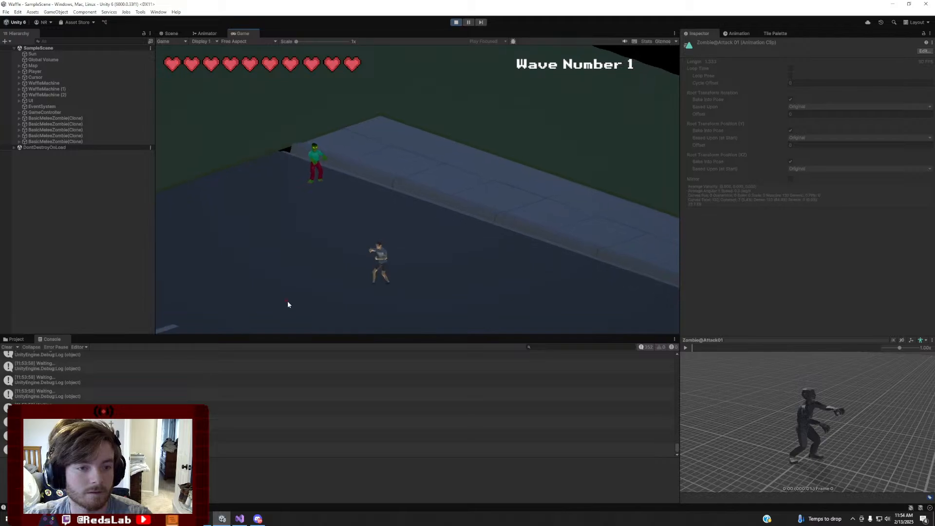
left_click(456, 23)
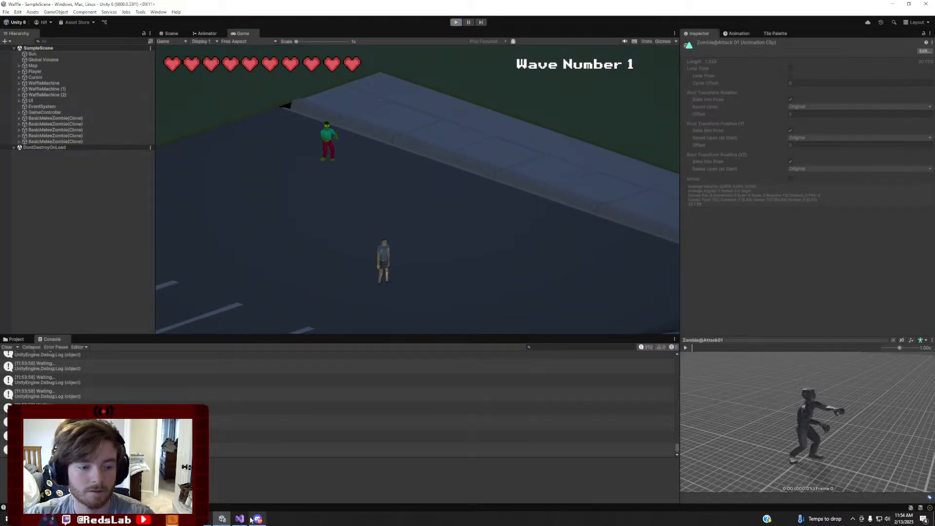
Switch to Visual Studio and delete the Debug.Log("Waiting...") line from the timedDisableCollider while loop
left_click(240, 519)
left_click_drag(208, 235, 1, 235)
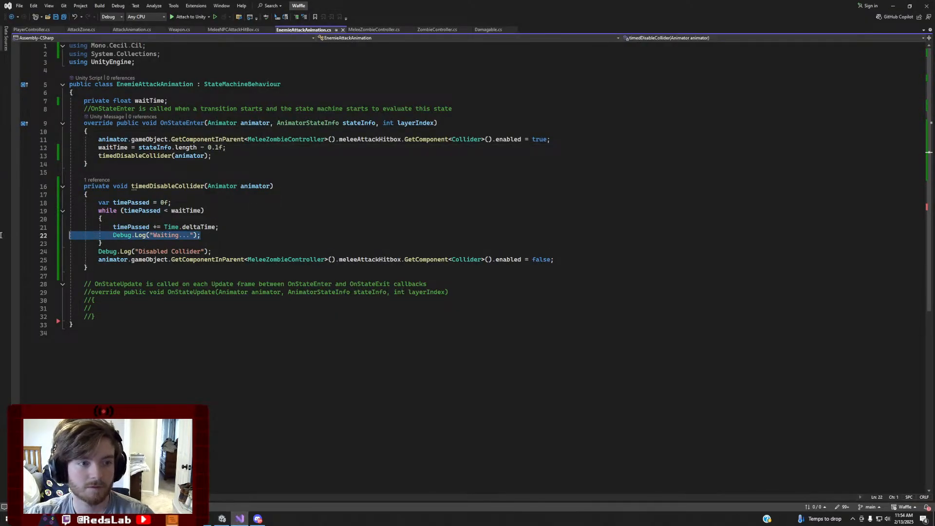
key("BackSpace")
key("BackSpace")
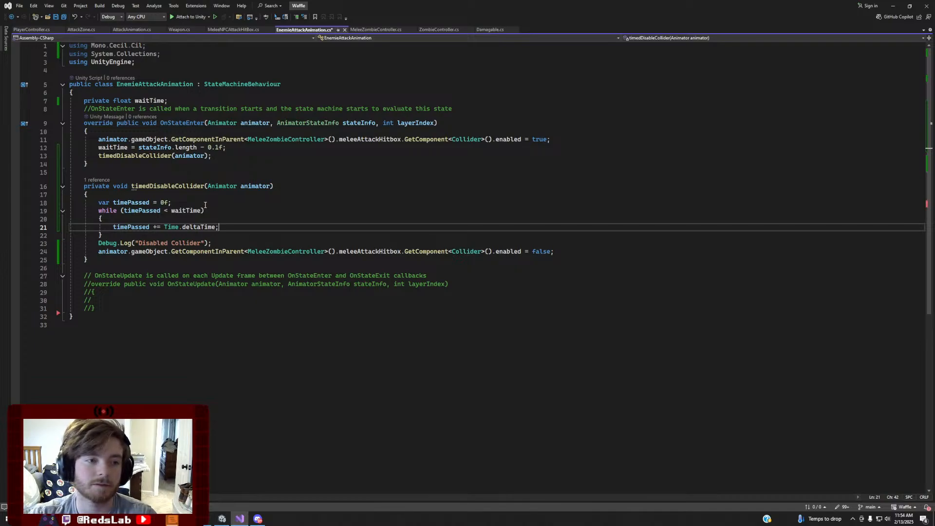
Add a Debug.Log(waitTime); line directly below the waitTime assignment in OnStateEnter
left_click(205, 204)
left_click(232, 141)
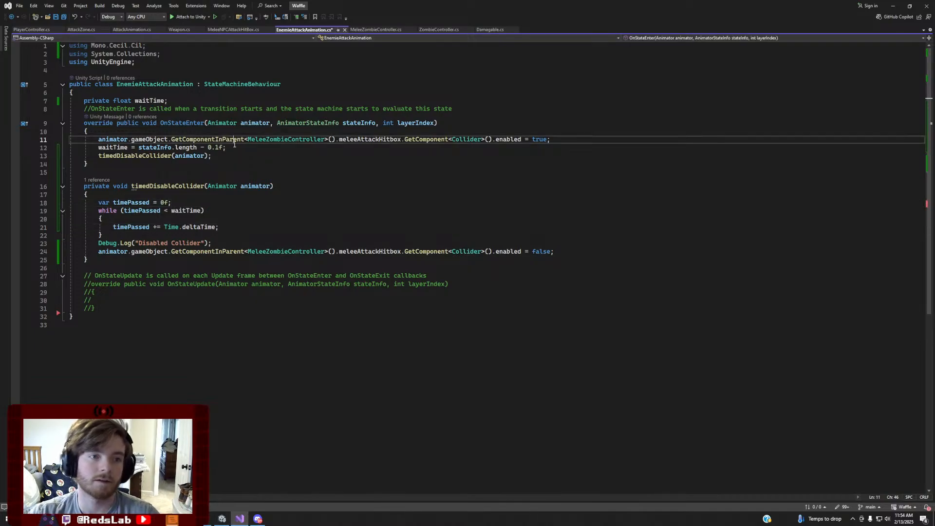
left_click(240, 148)
key("Return")
type("Debu")
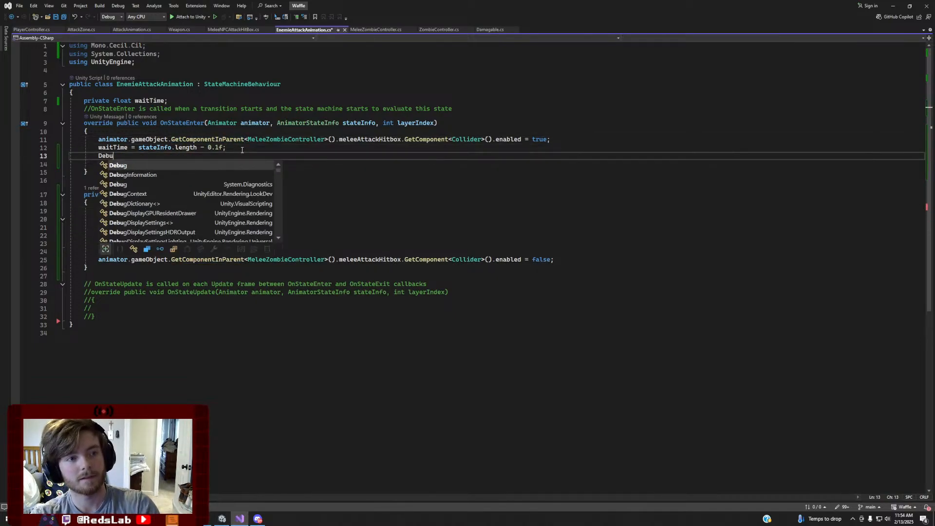
type("g, .Log")
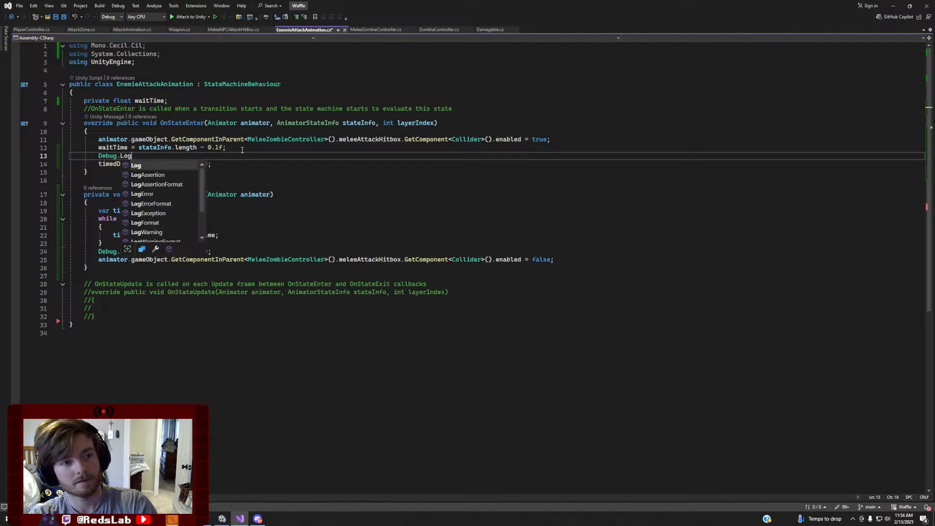
type("(waitTime")
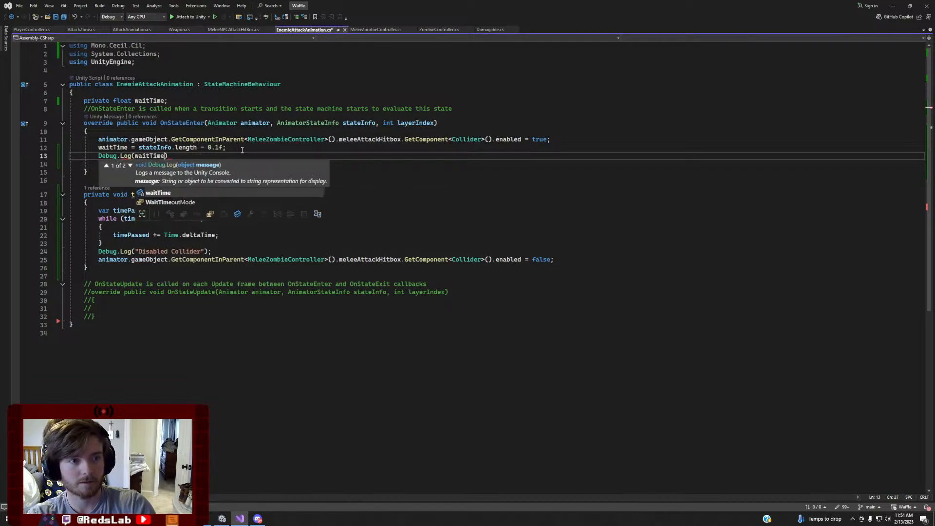
key("Right")
key("Right")
key("Left")
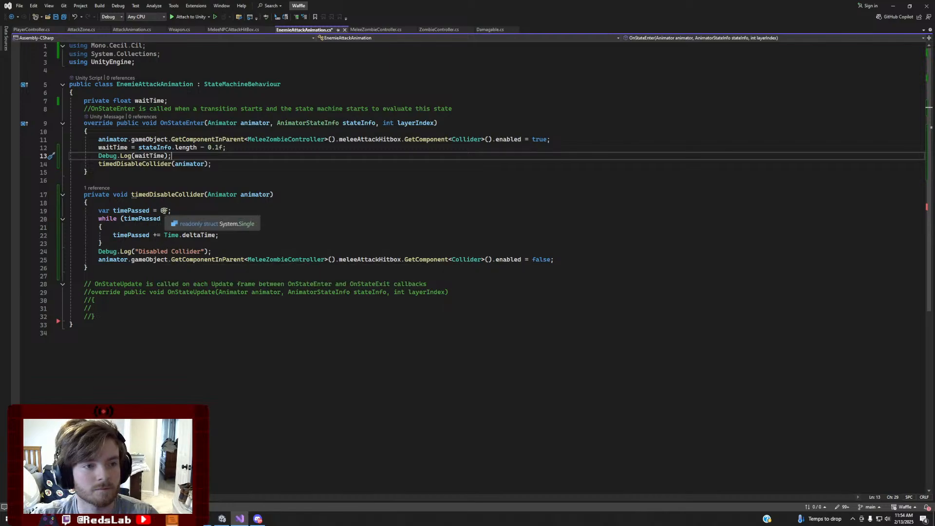
Add a Debug.Log(timePassed); line below the deltaTime increment inside the timedDisableCollider while loop
left_click(225, 235)
key("Return")
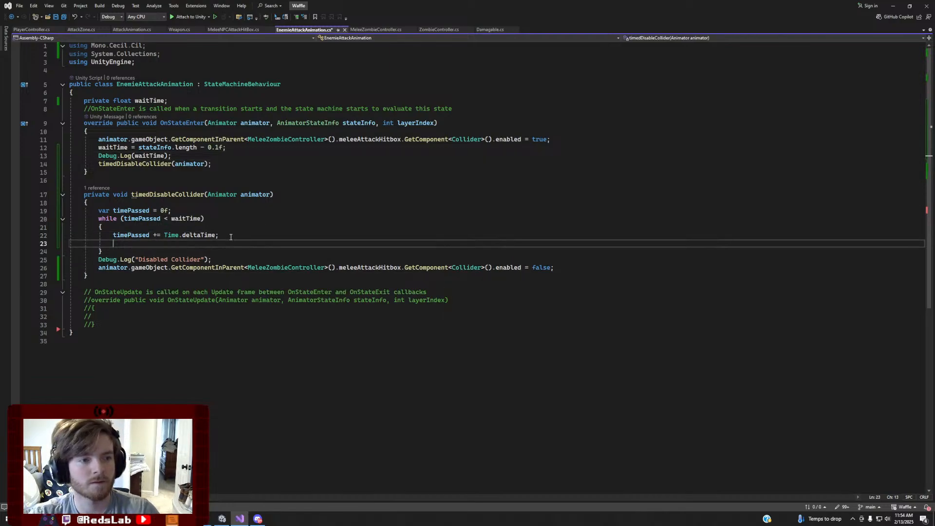
type("Debug.loi")
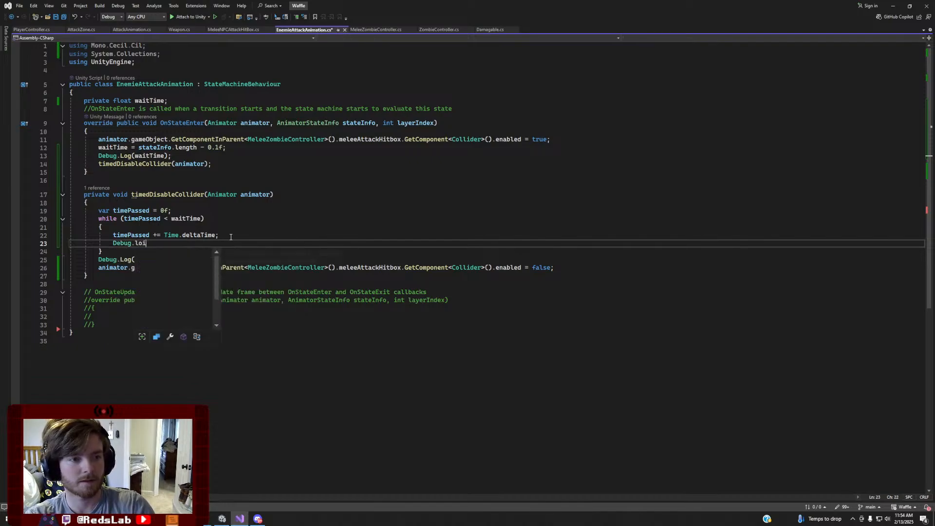
key("BackSpace")
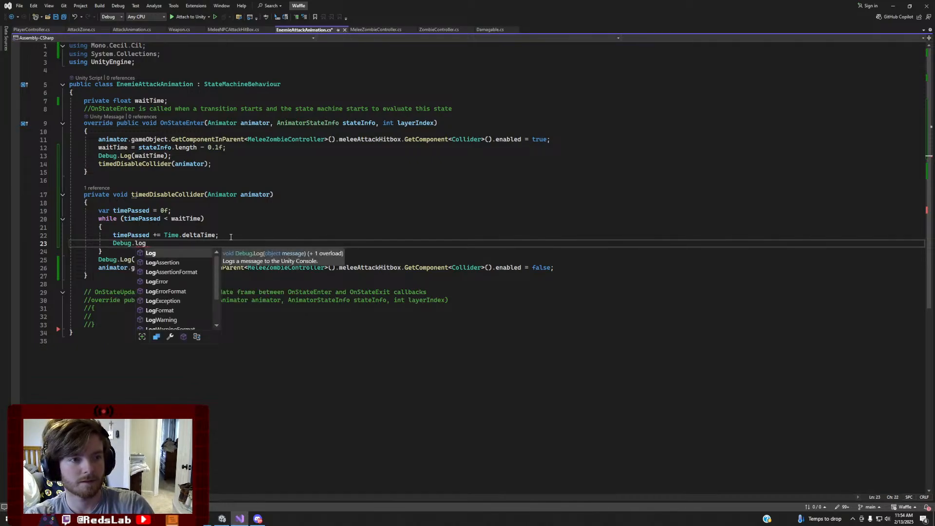
type("(")
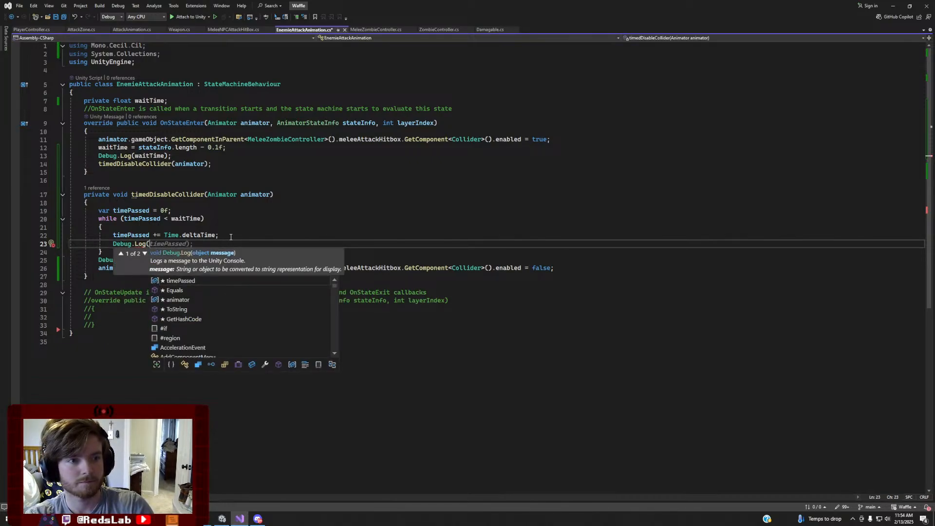
key("Tab")
type(");")
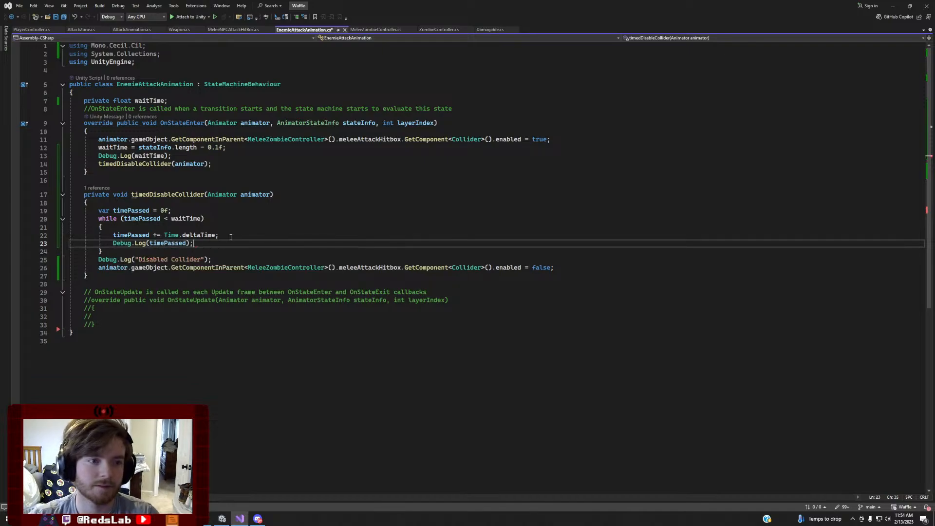
Switch to Unity, start a playtest, and run the player out of the building into the parking lot
left_click(221, 519)
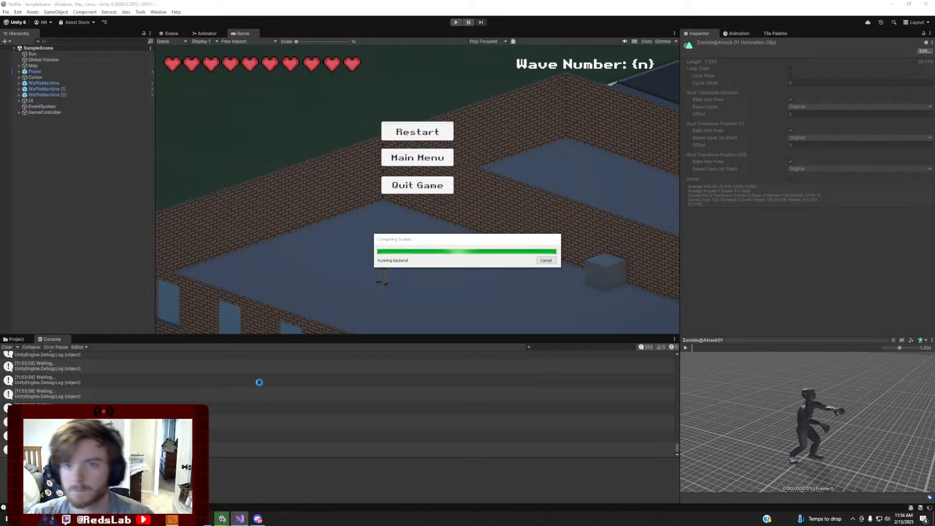
left_click(455, 22)
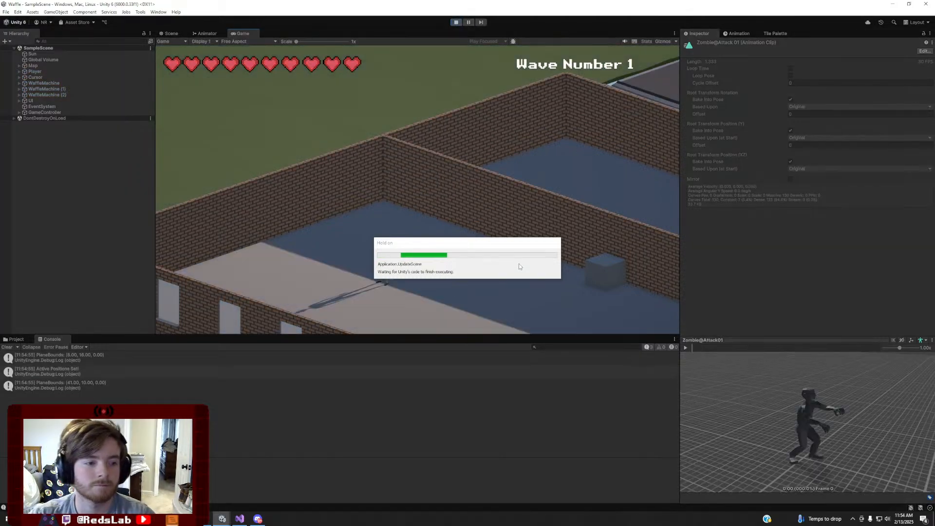
key("d")
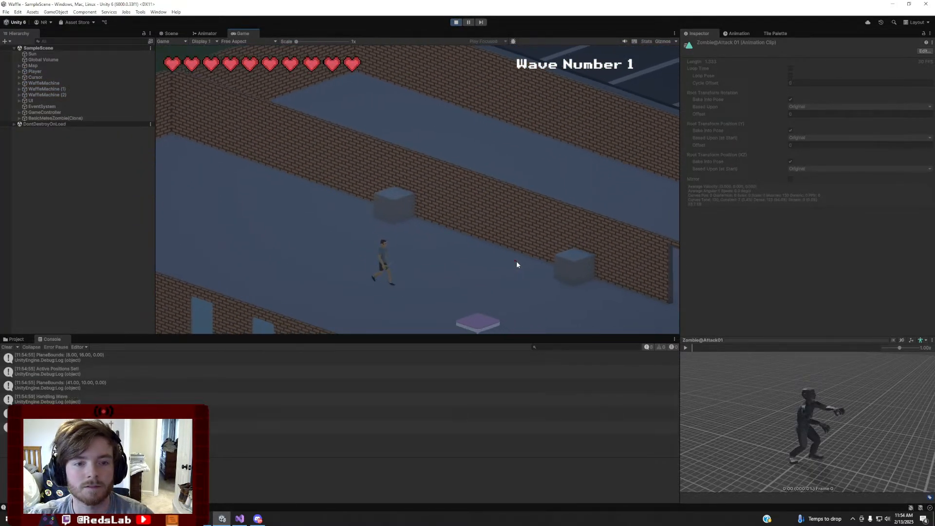
key("d")
key("w")
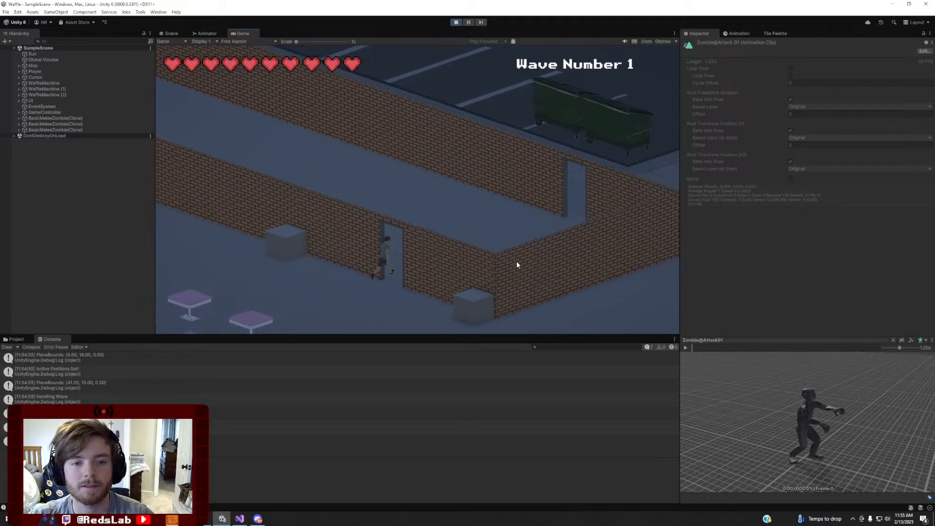
key("w")
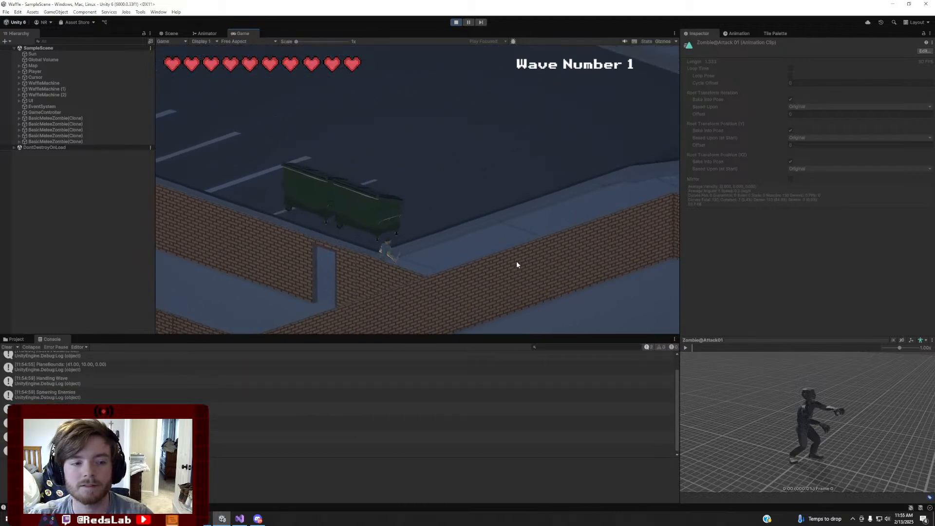
key("w")
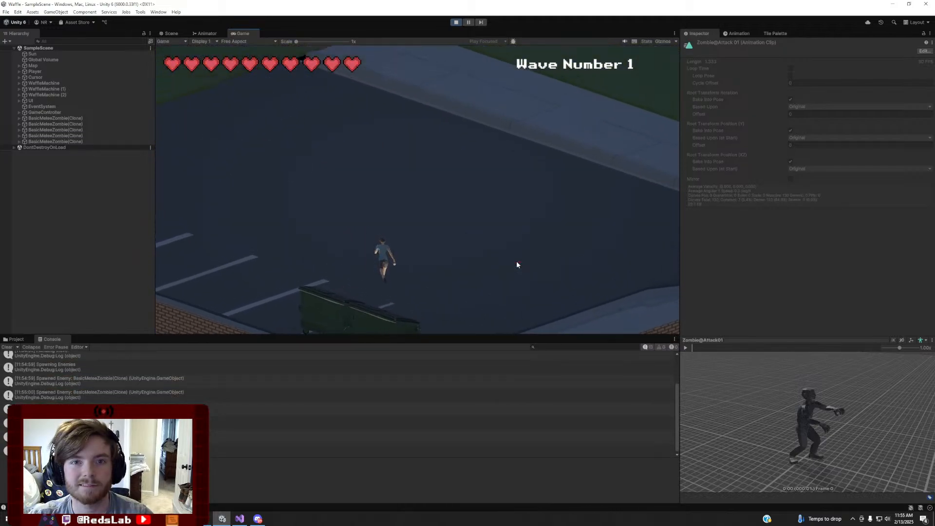
Move the player onto the grass toward the zombies to trigger an attack, and retreat to the sidewalk
key("w")
key("a")
key("a")
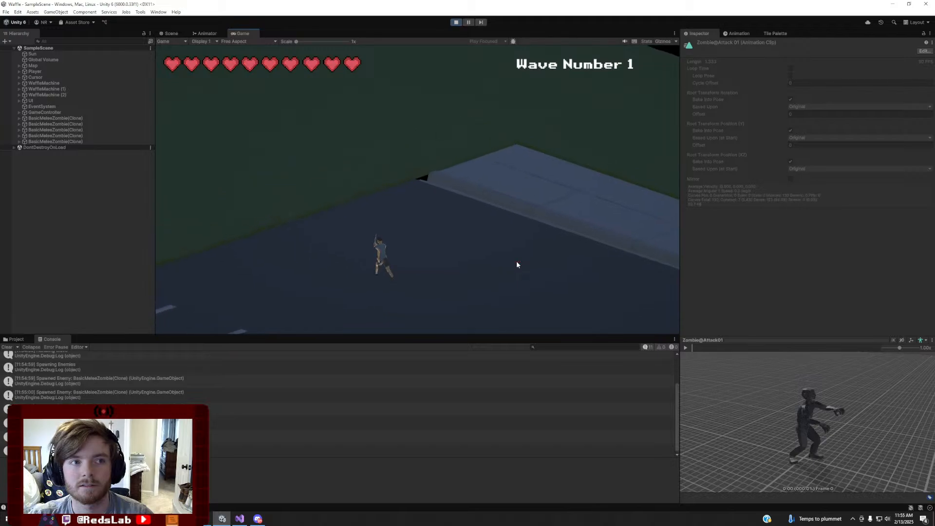
key("w")
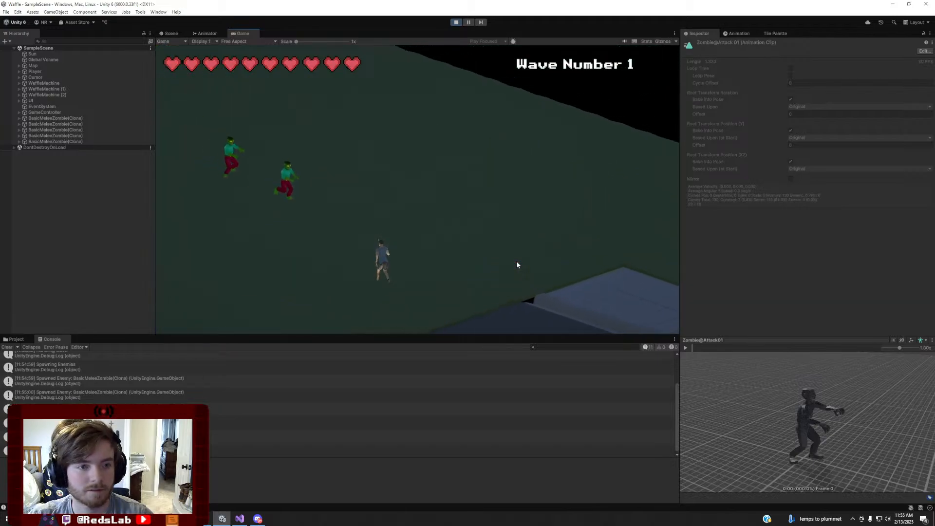
key("w")
key("s")
key("d")
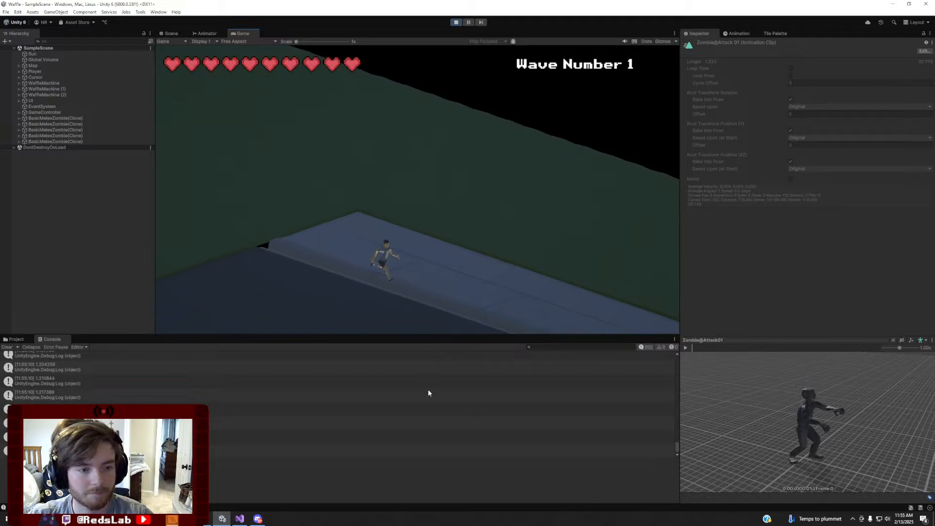
Trace the Console log back to the start of the first attack and inspect its waitTime and earliest timePassed entries
scroll(431, 396, "up", 6)
scroll(431, 398, "up", 15)
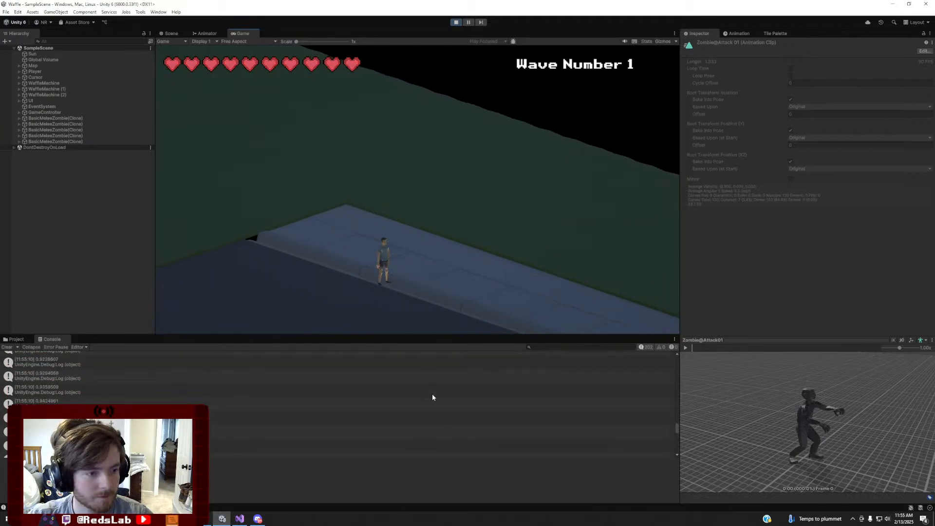
scroll(436, 396, "up", 20)
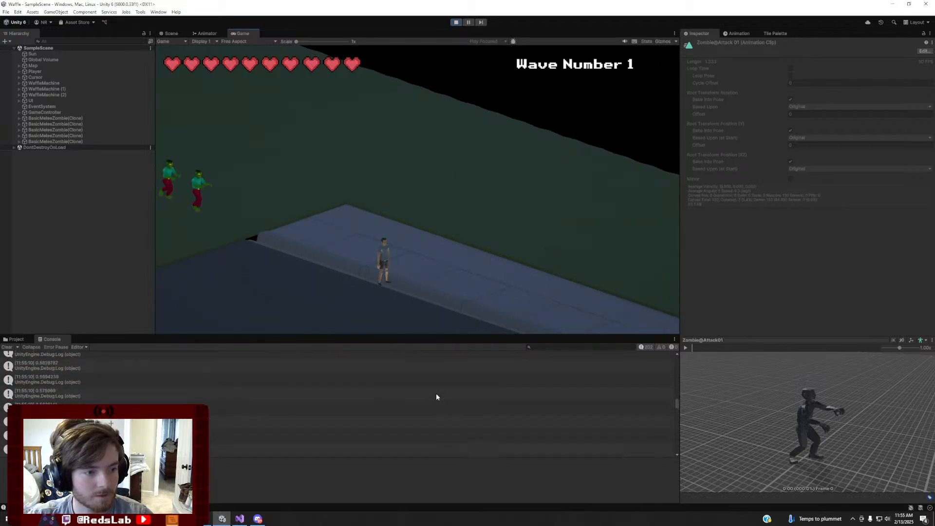
scroll(437, 395, "up", 10)
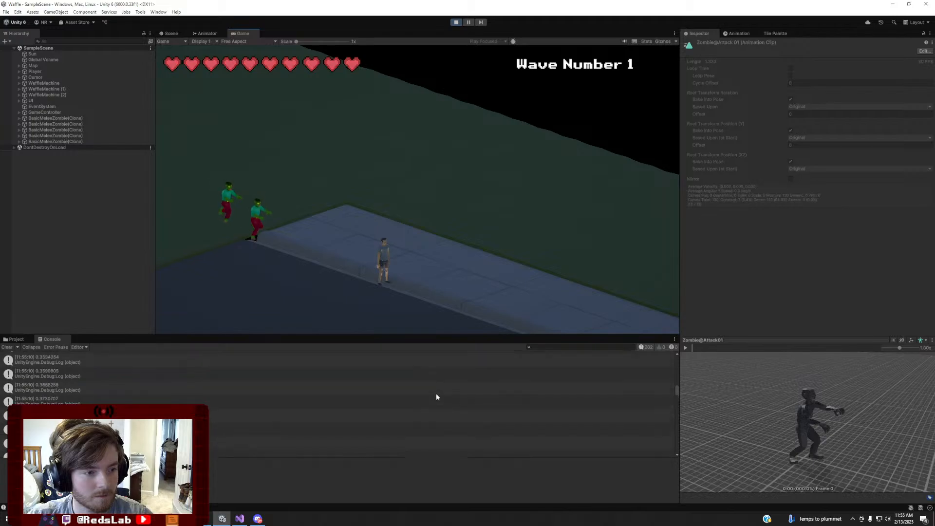
scroll(437, 397, "up", 12)
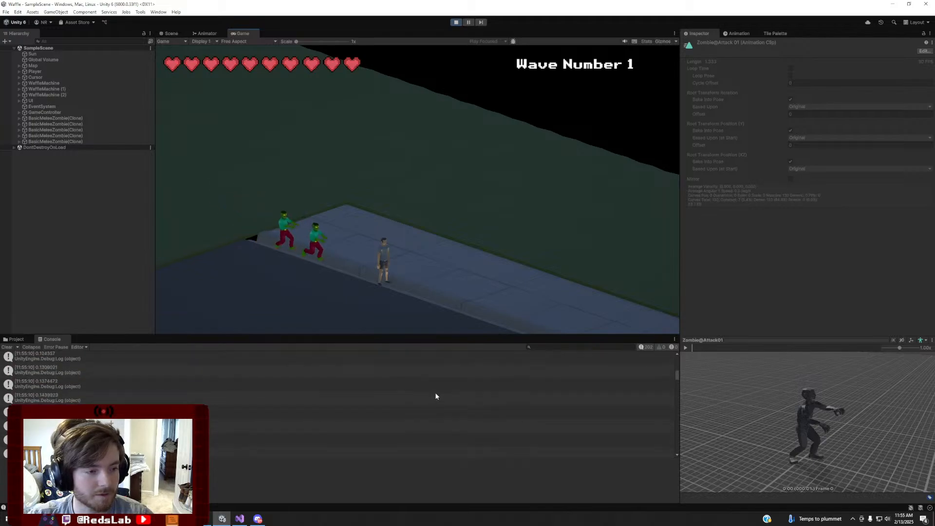
scroll(436, 397, "up", 6)
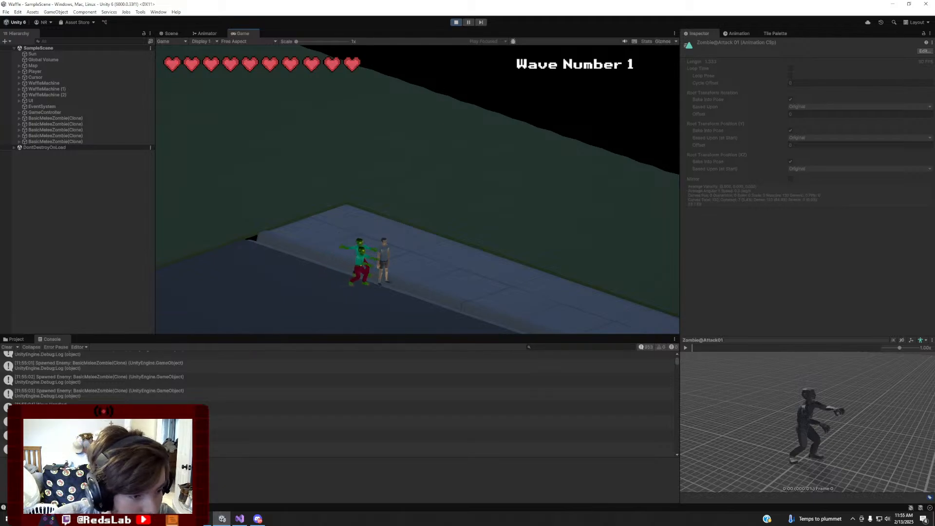
left_click(436, 435)
scroll(436, 428, "down", 2)
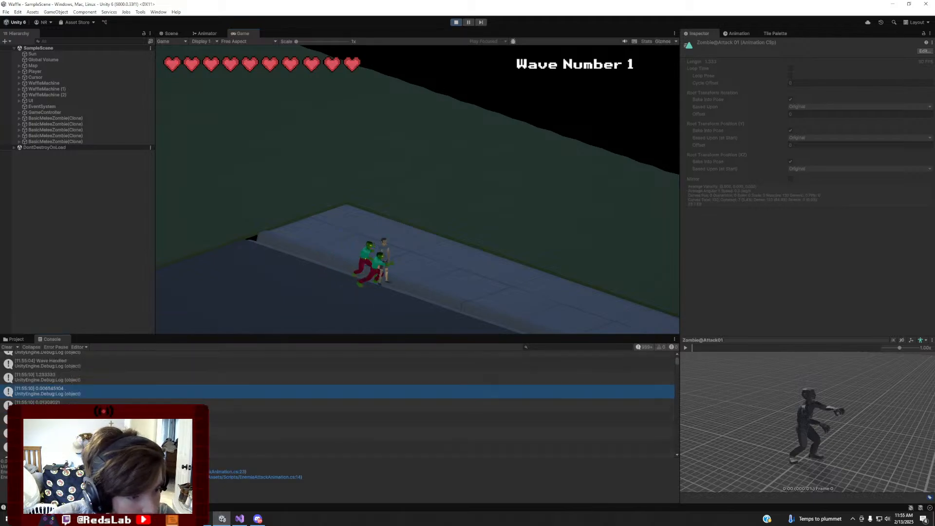
key("Down")
key("Down")
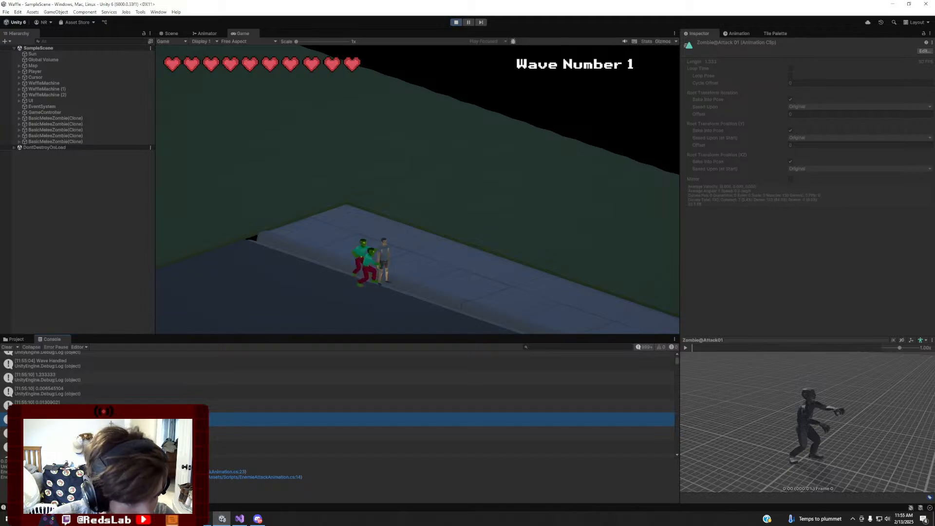
key("Down")
key("Up")
key("Up")
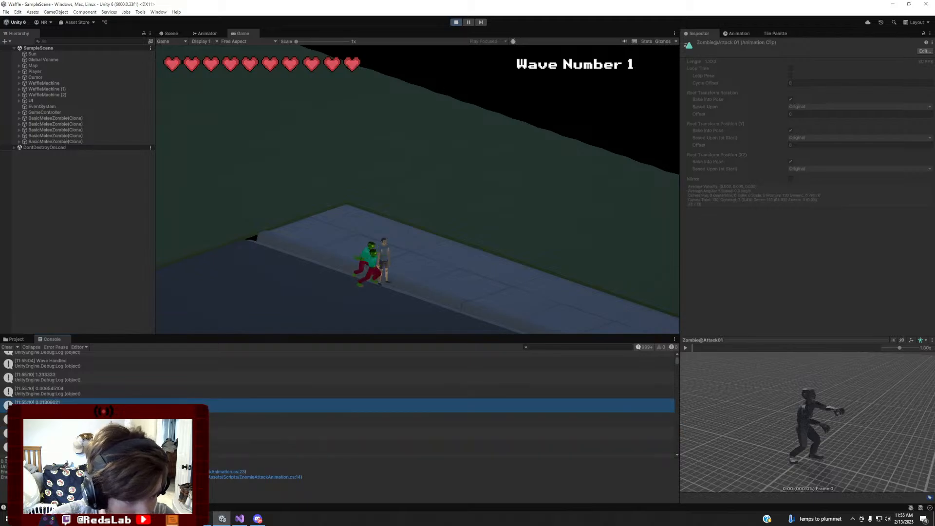
Examine the timePassed entries up to the first "Disabled Collider" message in the Console, and stop the playtest
scroll(337, 405, "down", 18)
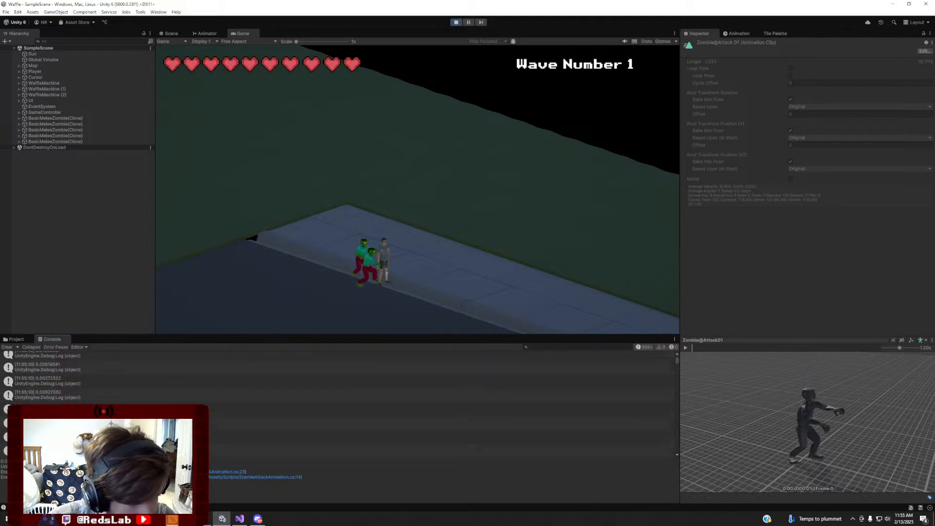
scroll(338, 404, "down", 15)
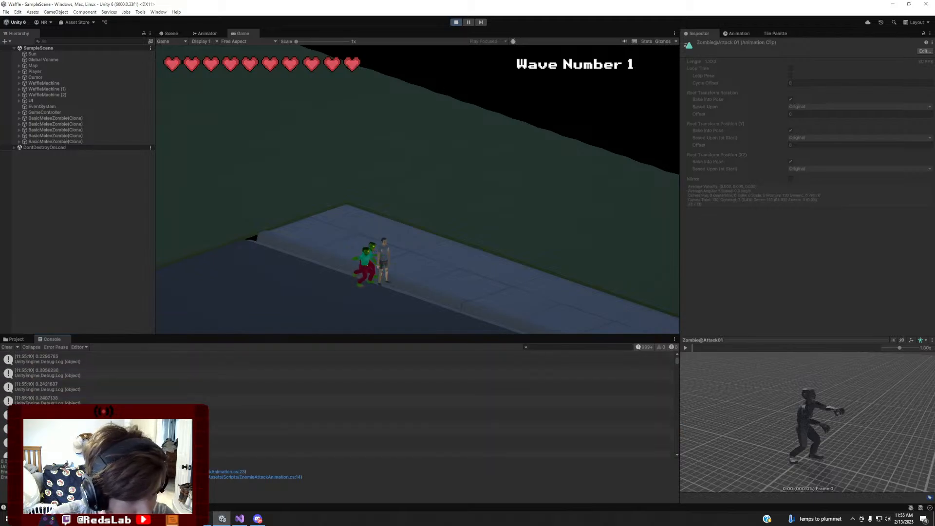
scroll(337, 405, "down", 13)
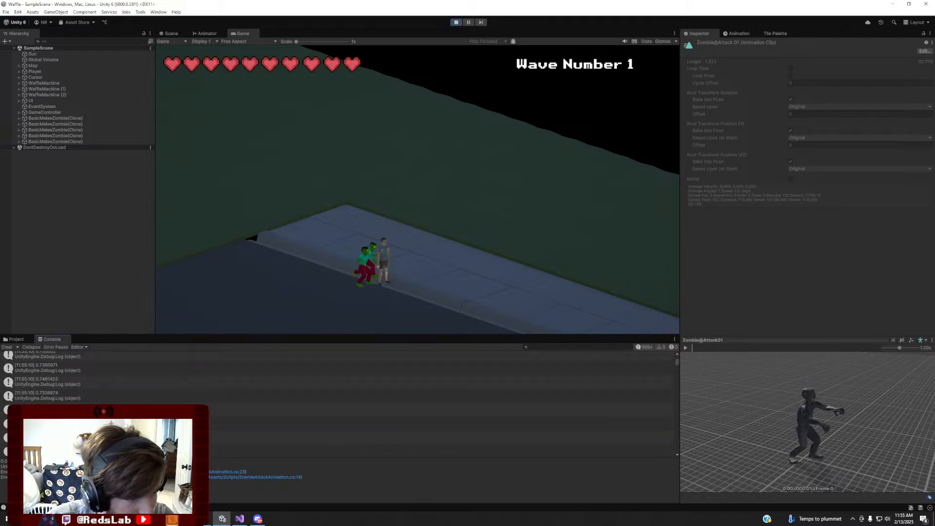
scroll(337, 404, "down", 6)
left_click(338, 429)
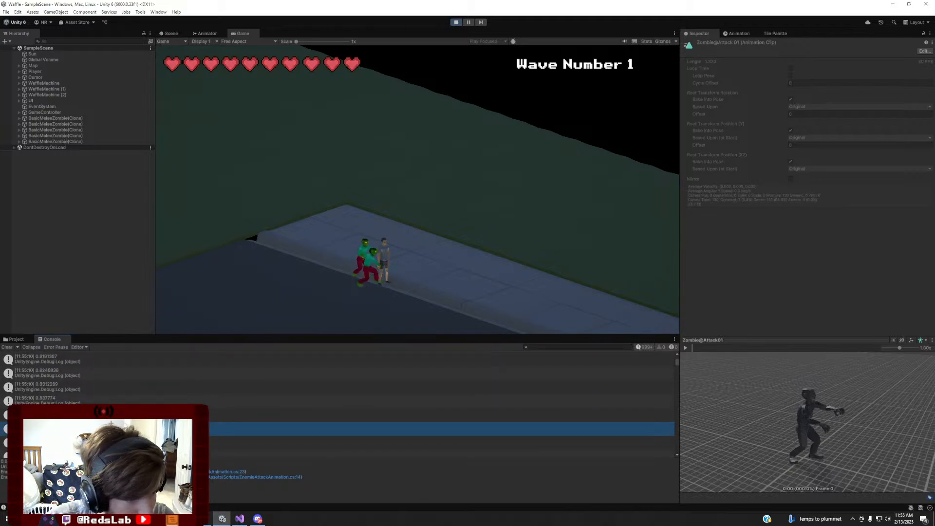
left_click(337, 443)
scroll(338, 443, "down", 10)
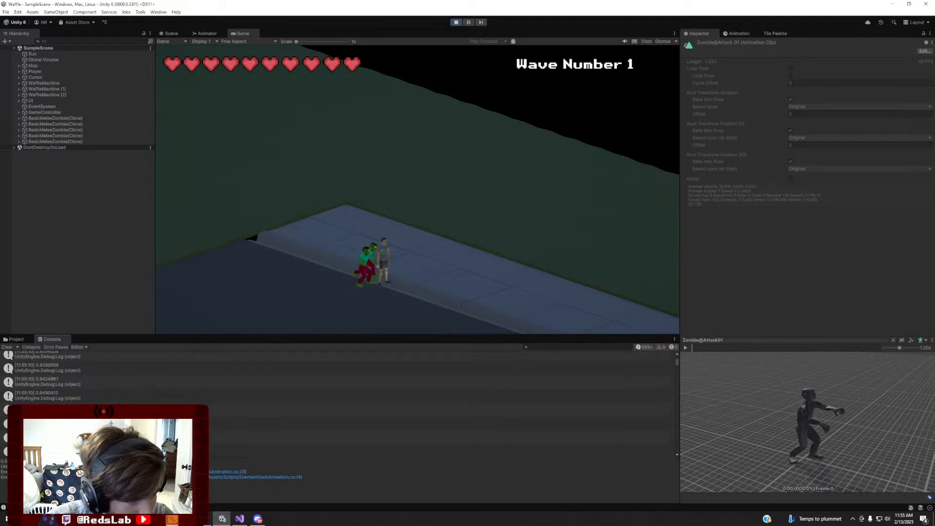
scroll(338, 442, "down", 10)
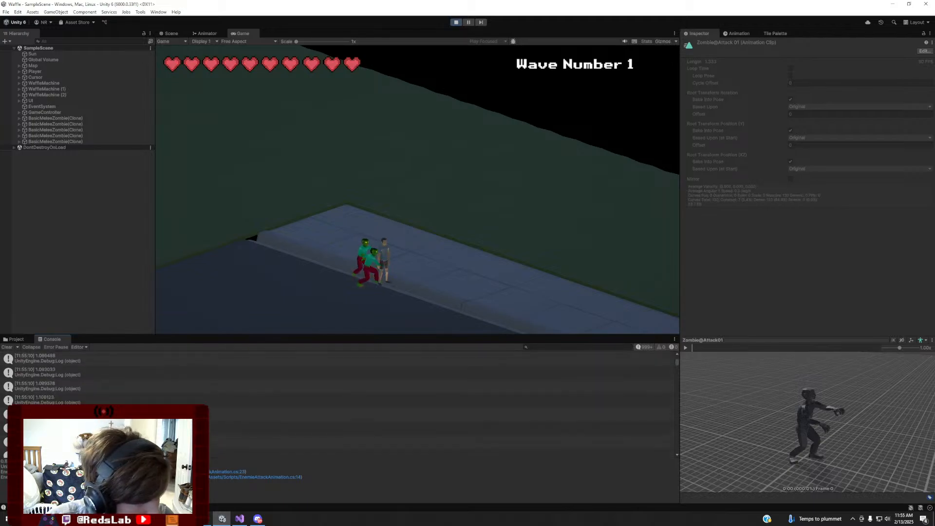
scroll(338, 443, "up", 2)
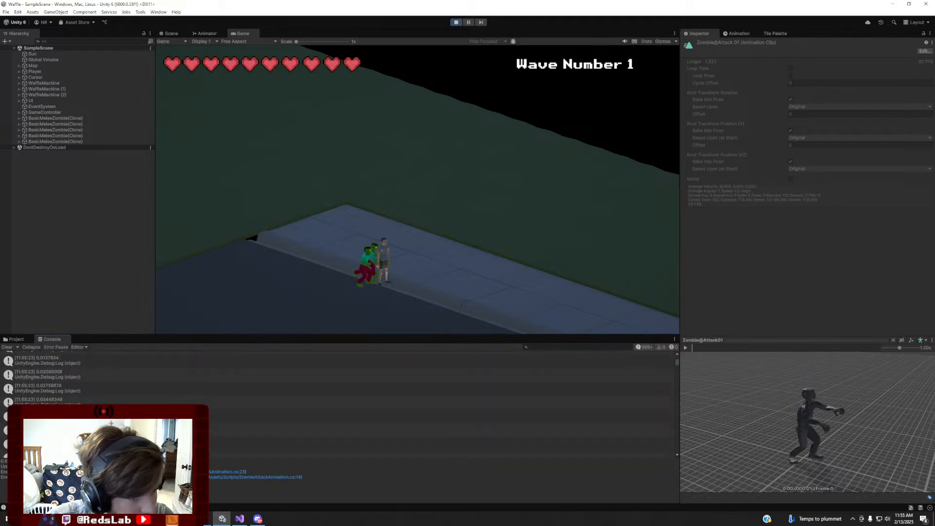
scroll(337, 443, "up", 2)
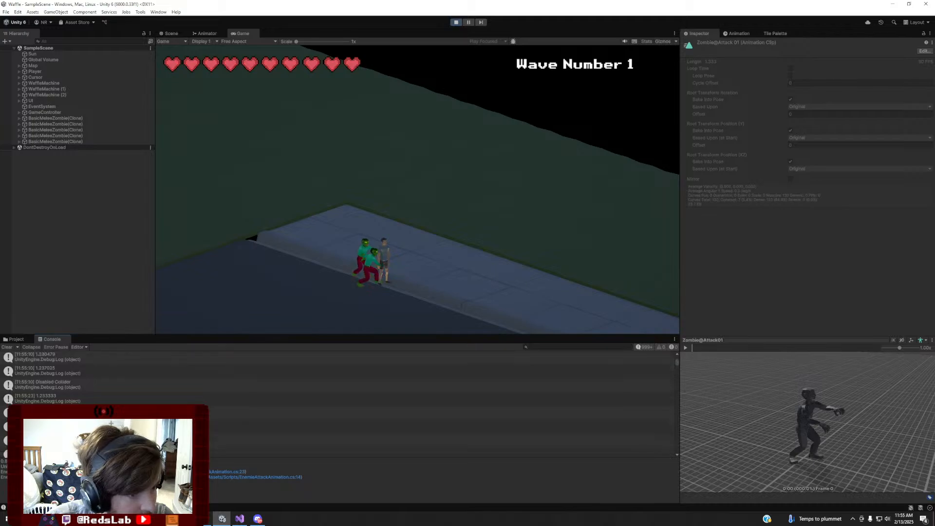
left_click(39, 373)
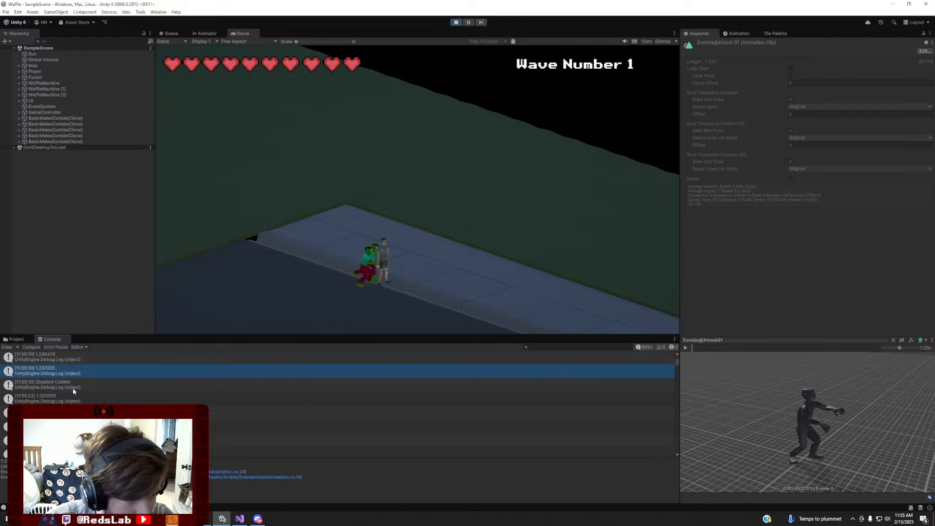
left_click(455, 22)
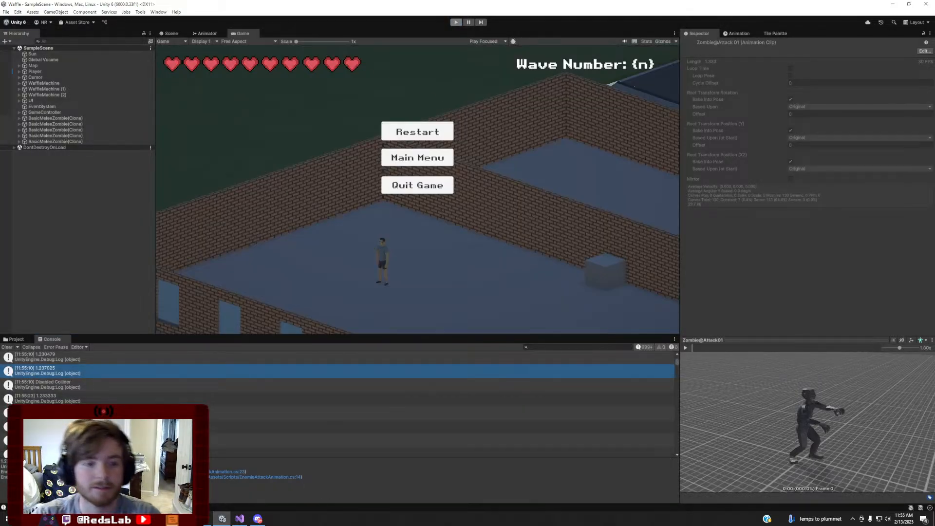
Switch to Visual Studio and review the timedDisableCollider method body and its timePassed increment
left_click(239, 518)
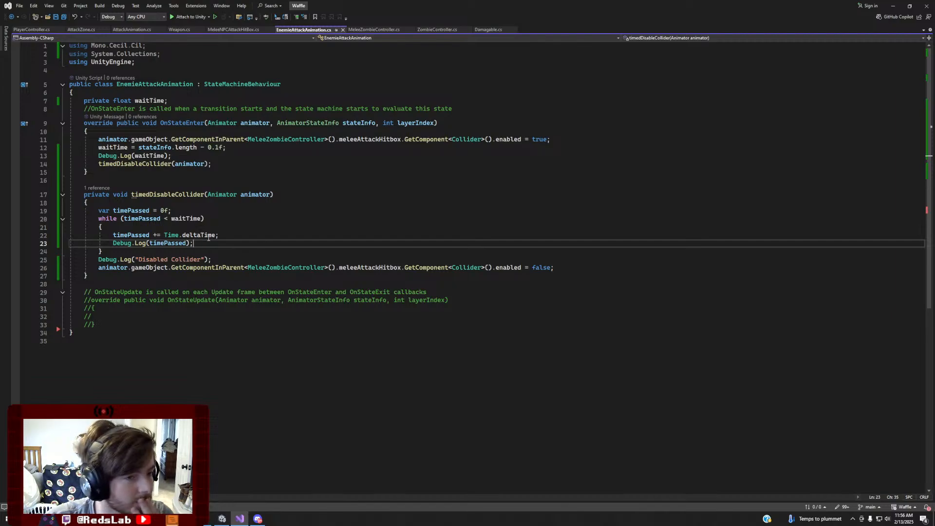
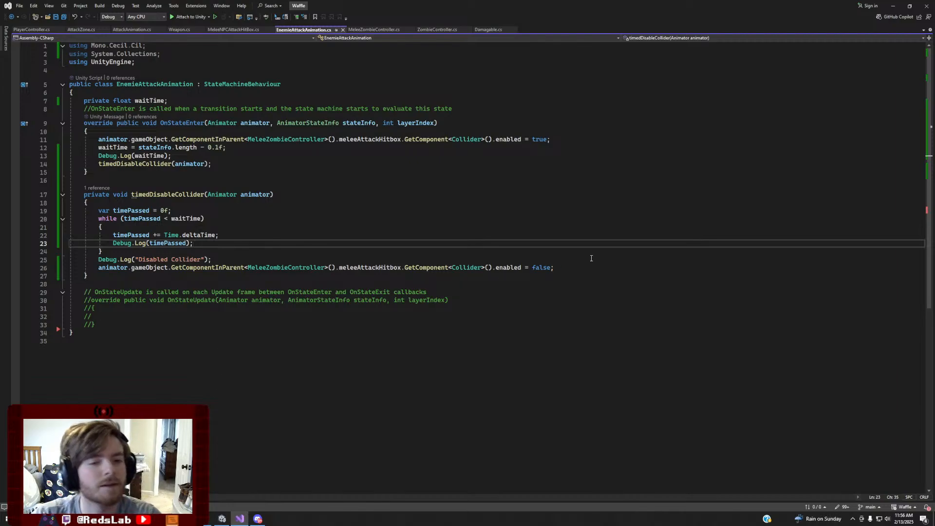
left_click_drag(555, 268, 1, 213)
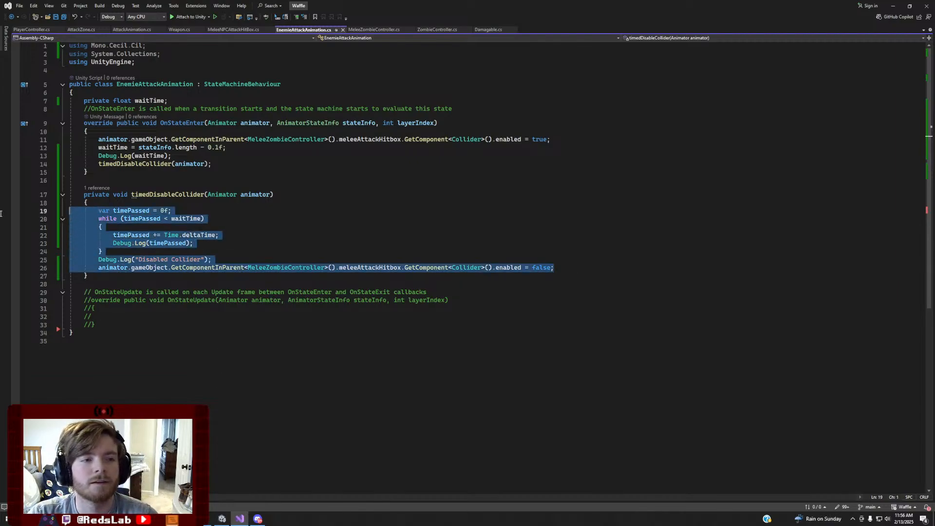
left_click(132, 235)
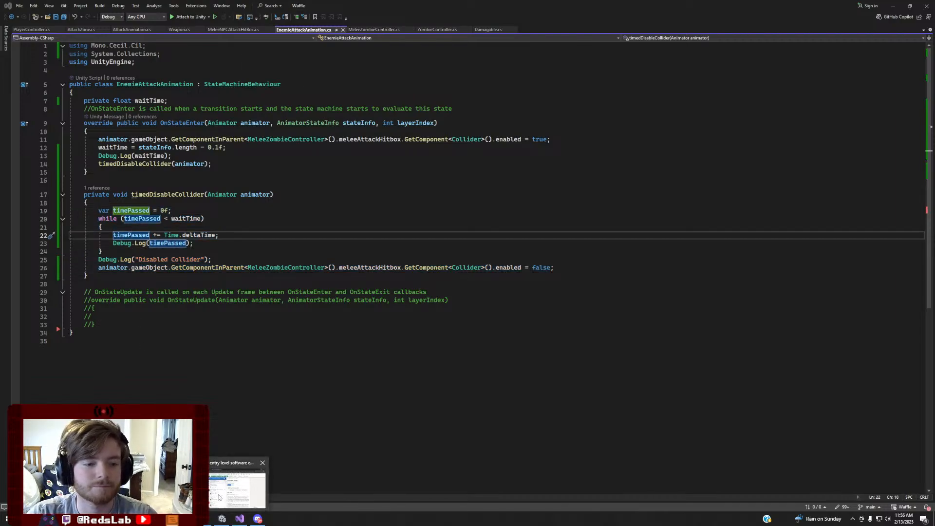
Switch to Chrome and search Google for "Unity 3D how to use Time.delta time to wait for a desired amount of time"
mouse_move(177, 488)
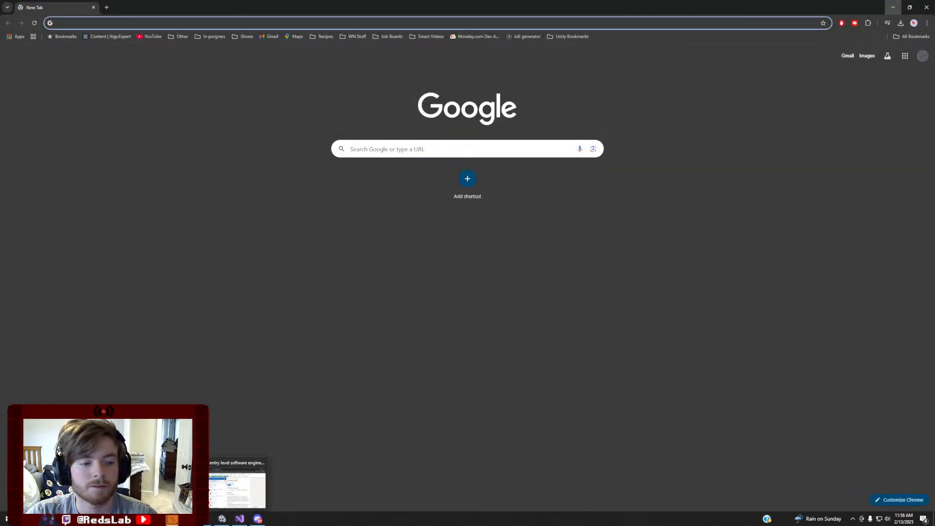
left_click(237, 487)
type("Unit")
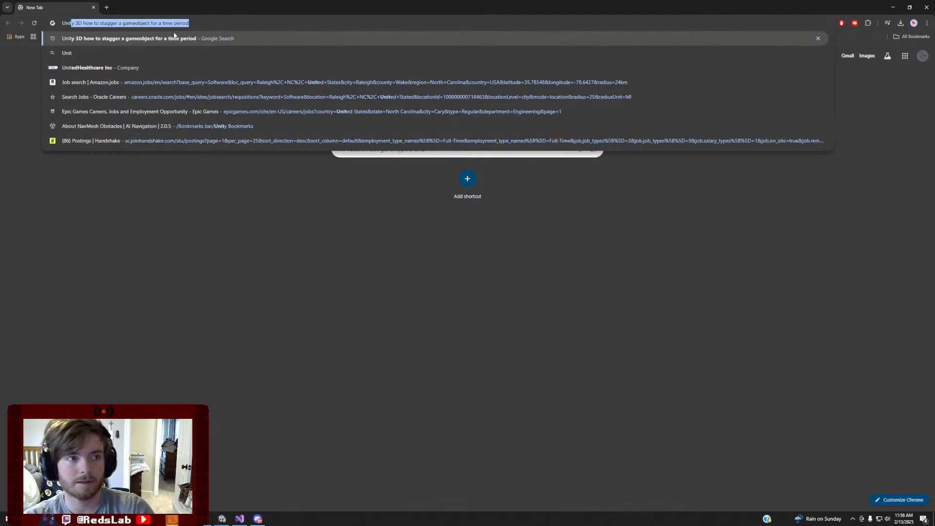
type("y 3D how to")
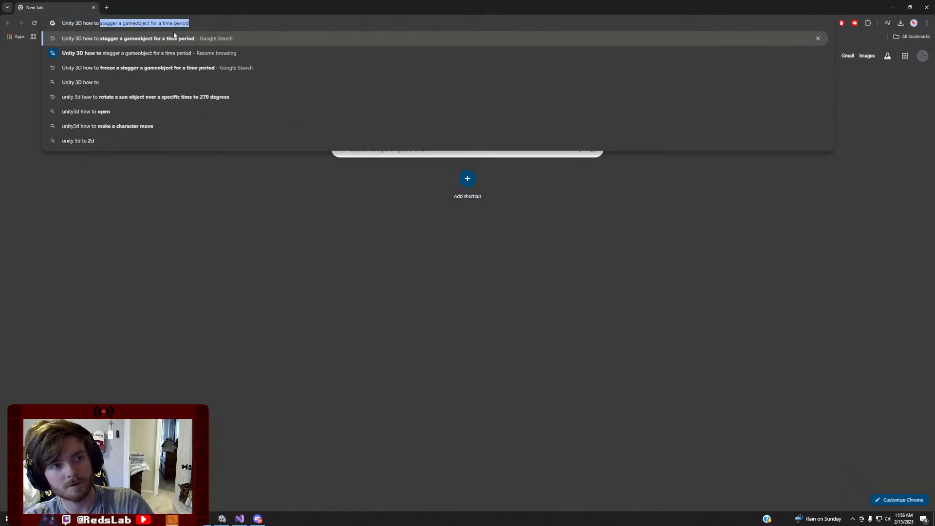
type(" use Time")
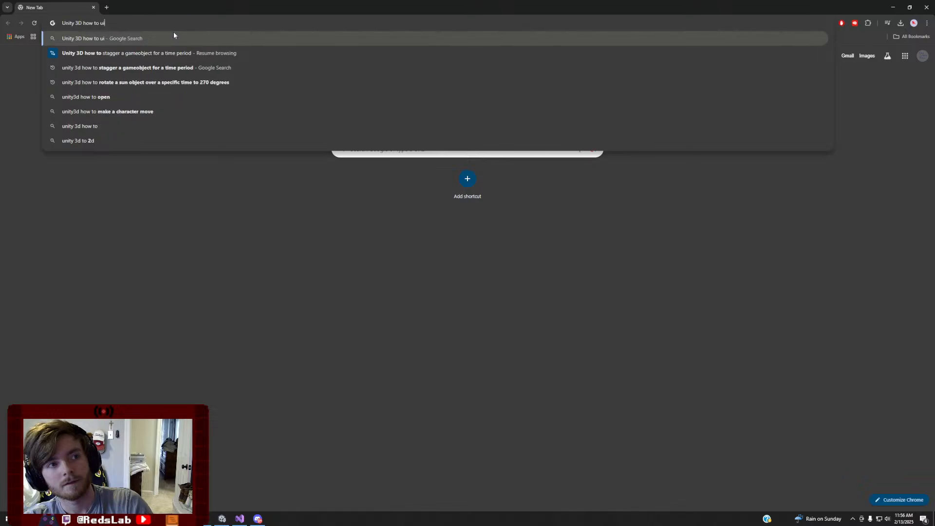
type(".delta Ti")
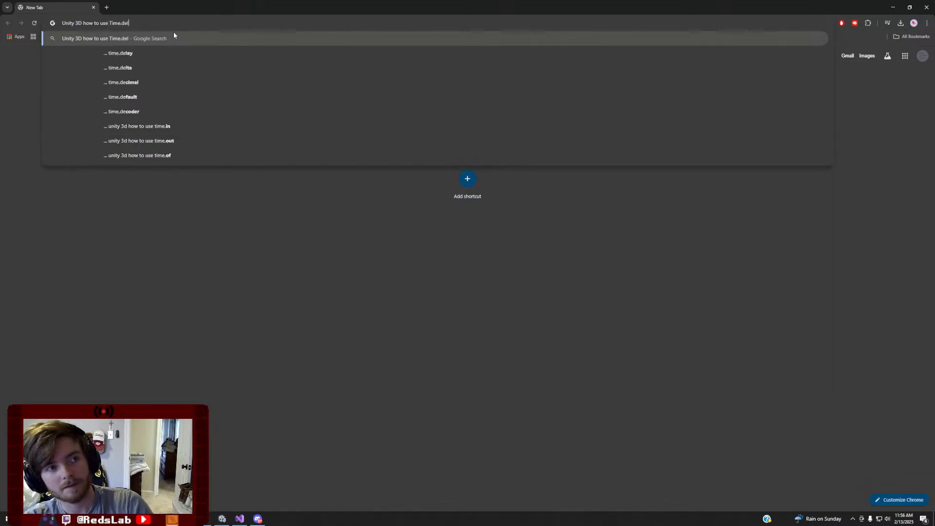
key("BackSpace")
key("BackSpace")
type("time to wa")
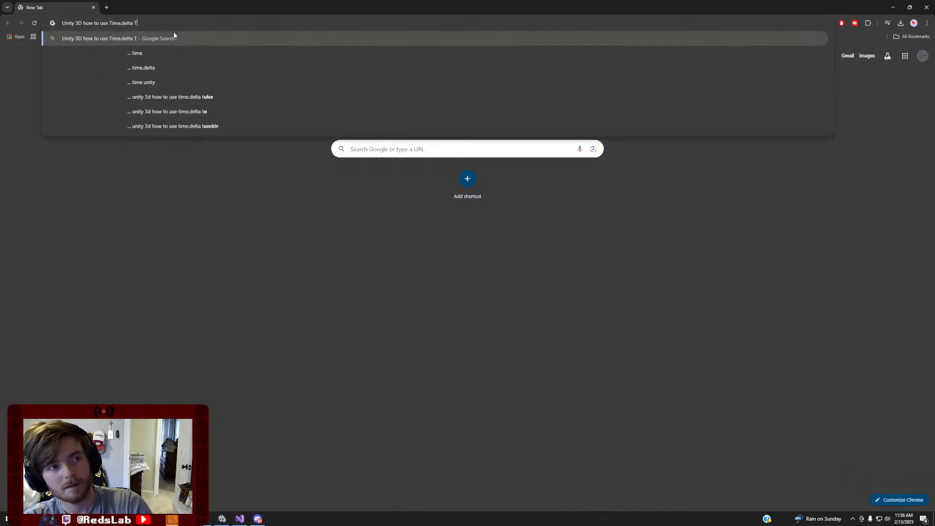
type("it for a desited a")
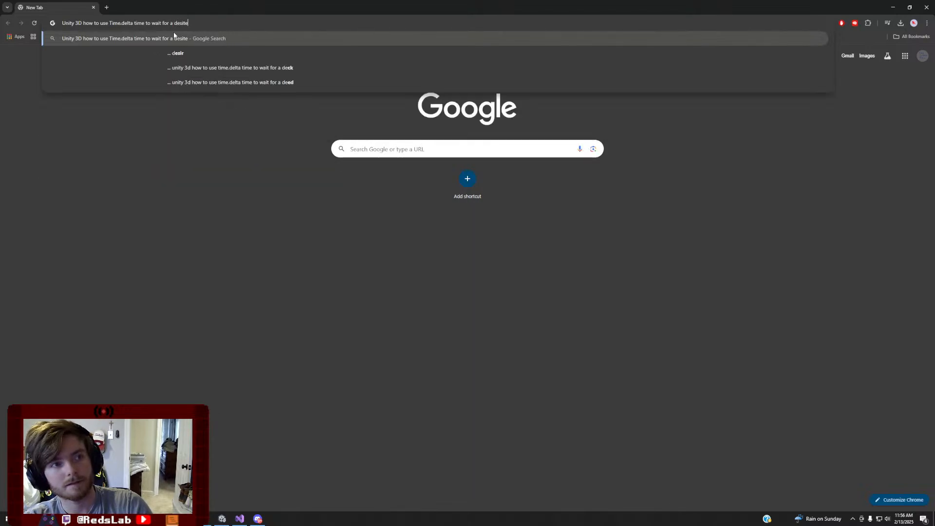
key("BackSpace")
key("BackSpace")
type("red amou")
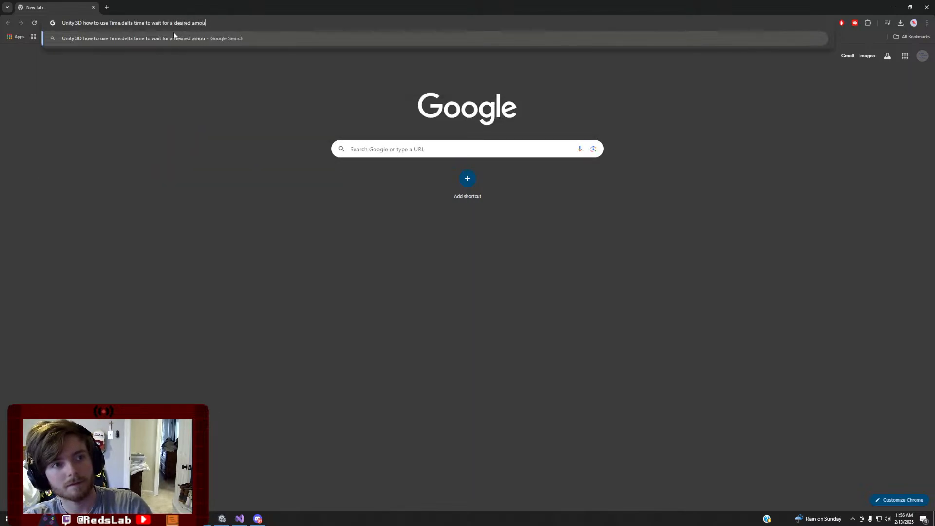
type("nt of time")
key("Return")
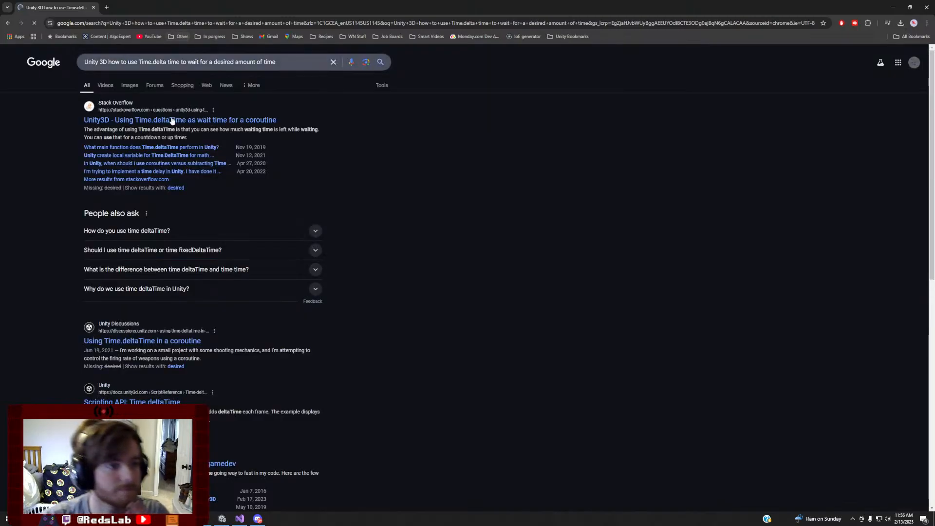
Open the Stack Overflow question on Time.deltaTime as a coroutine wait time, read the accepted answer's code examples, and return to the results
left_click(177, 120)
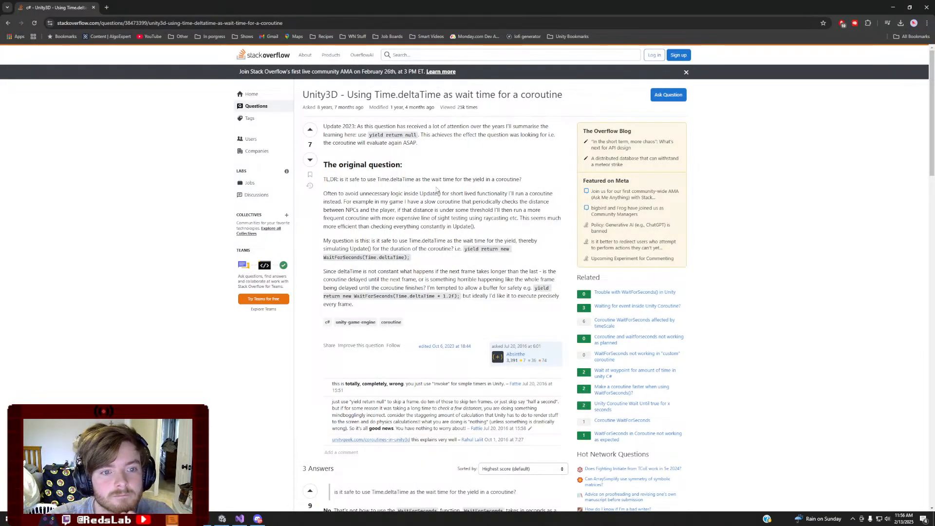
scroll(444, 179, "down", 5)
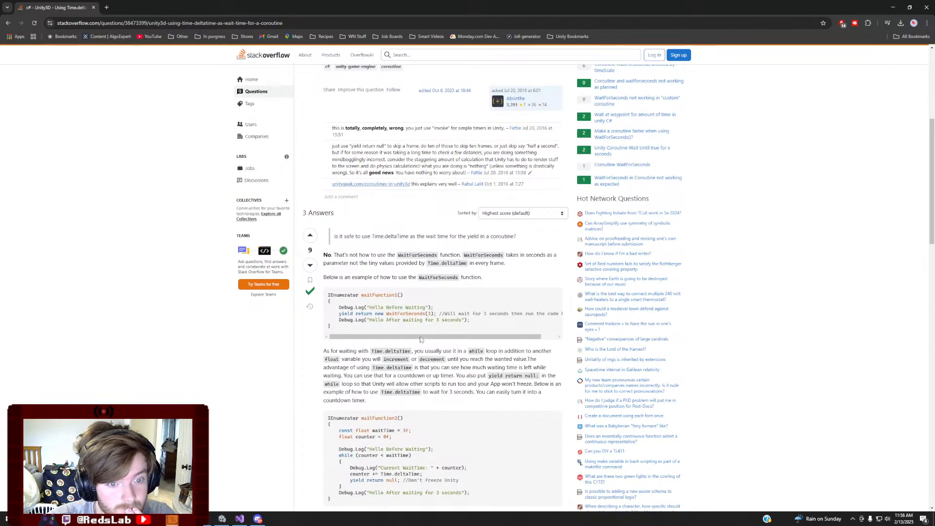
scroll(417, 359, "down", 2)
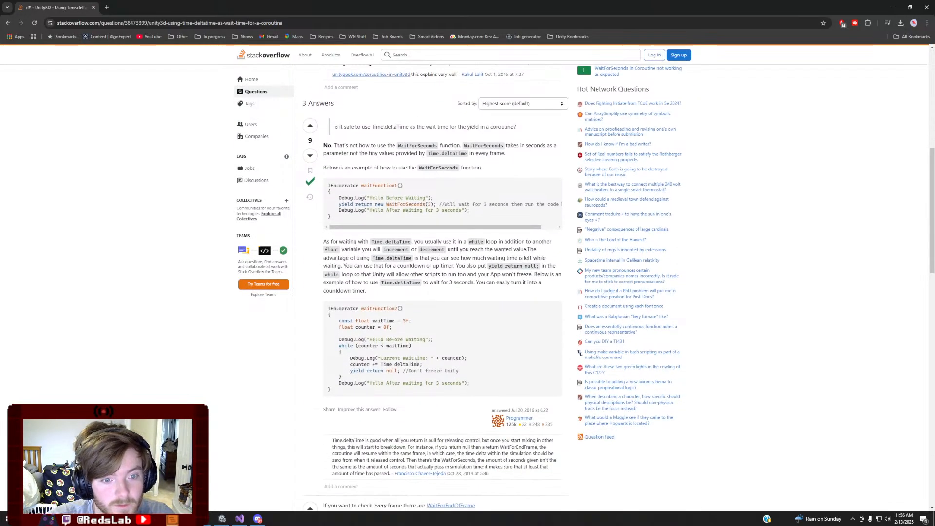
left_click(7, 22)
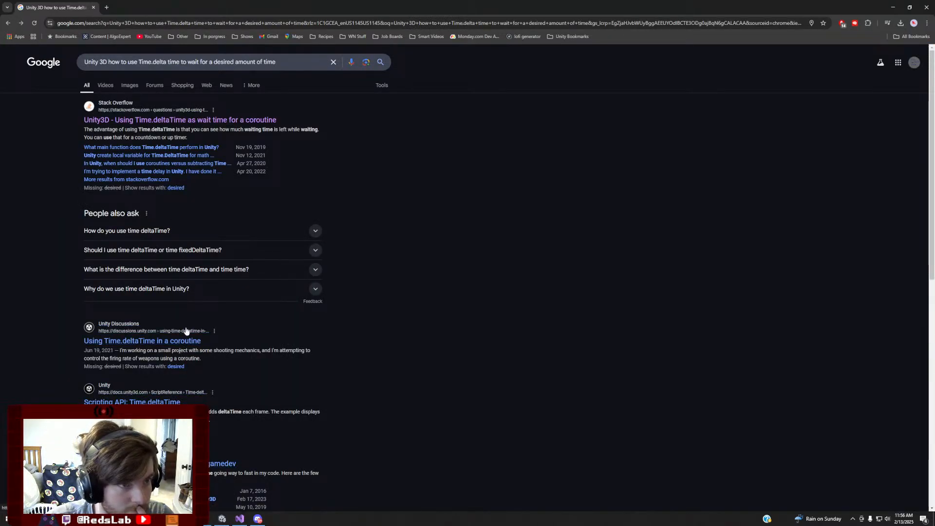
Search Google for "Unity 3D How to have a delayed function in StateMachineBehavior"
left_click_drag(276, 62, 109, 61)
key("BackSpace")
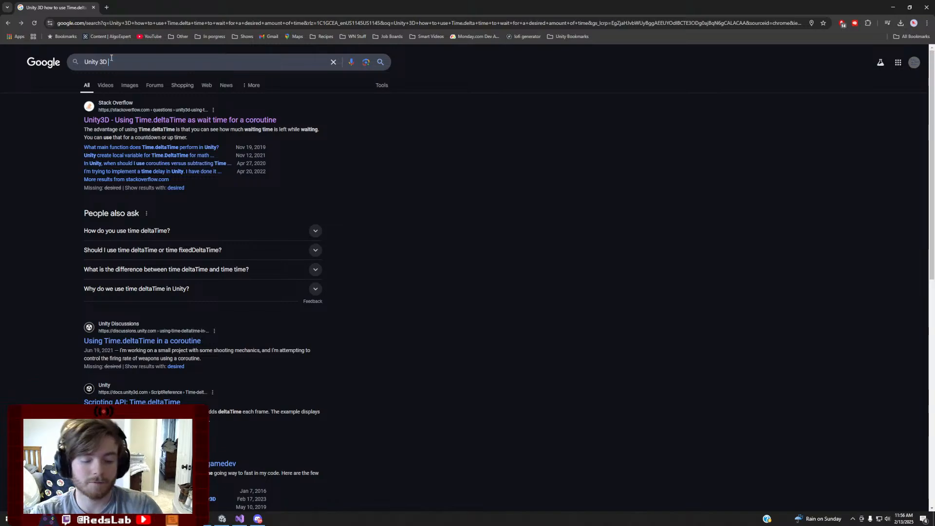
type("How to")
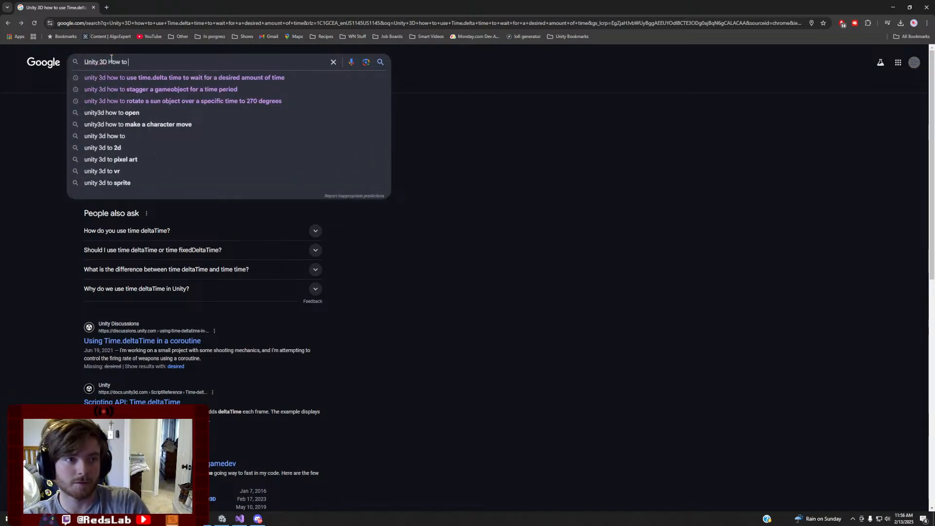
type(" hav")
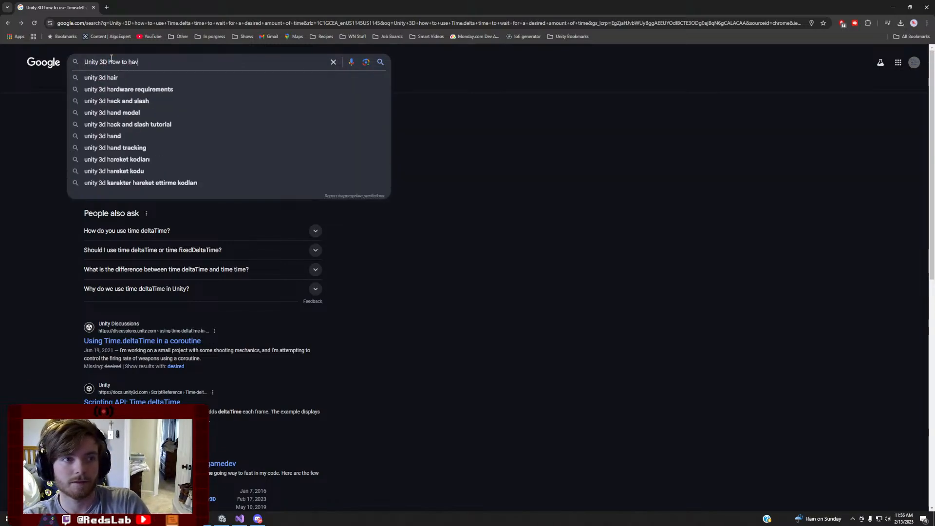
type("e a delayed fu")
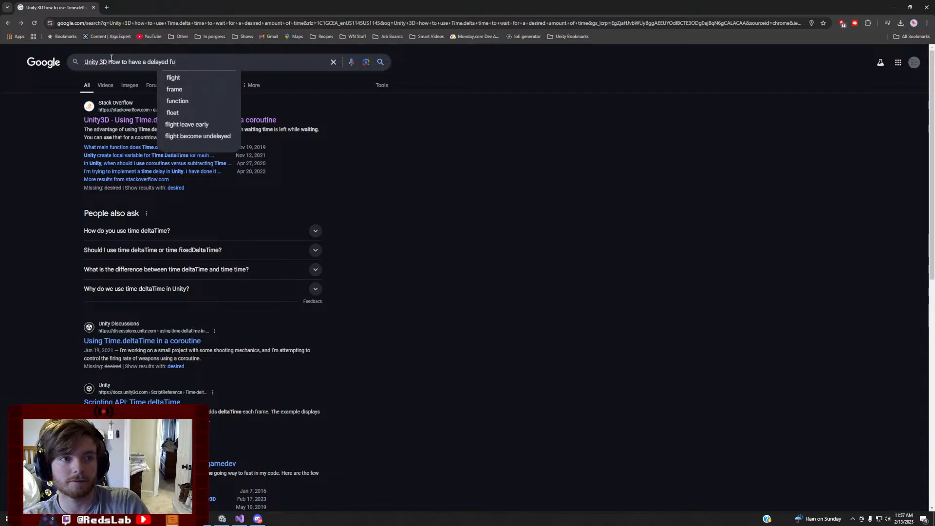
type("nction in State")
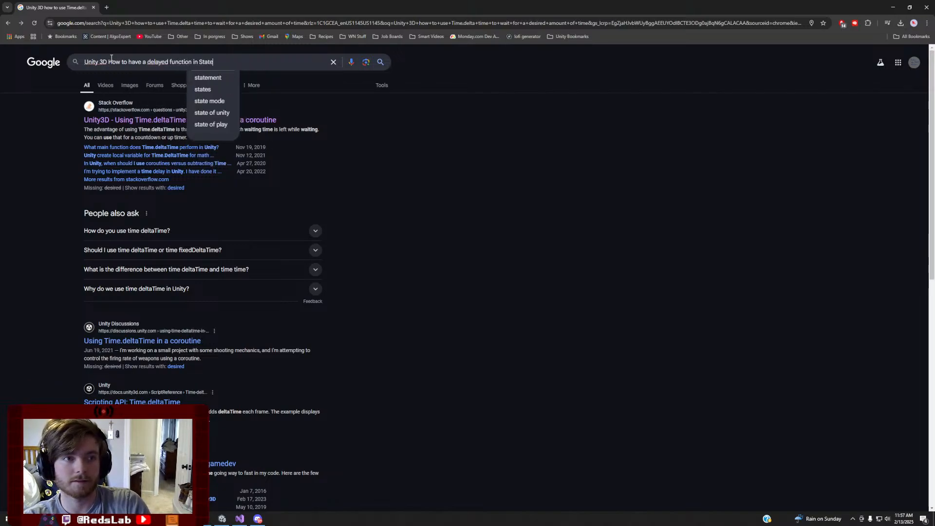
type("MachineBehavior")
key("Return")
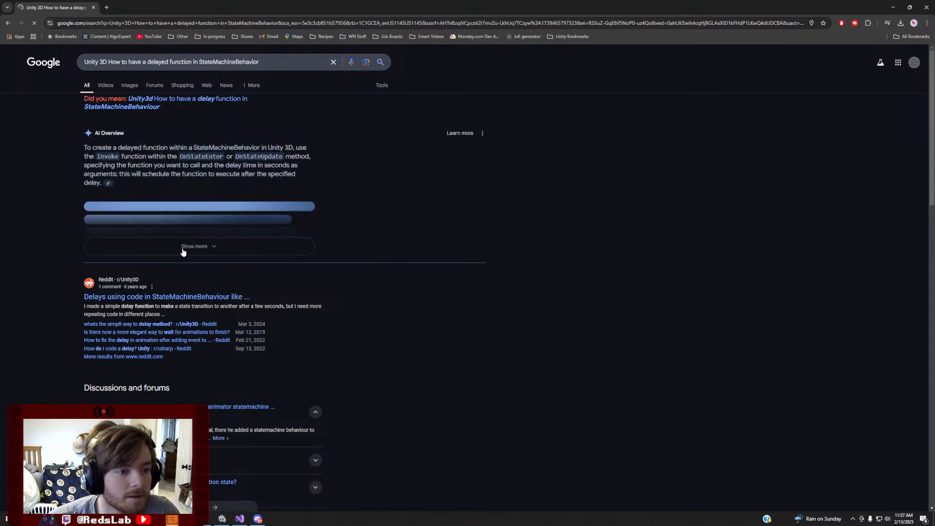
Expand the AI Overview and read its Invoke-based example code for a delayed function
left_click(190, 246)
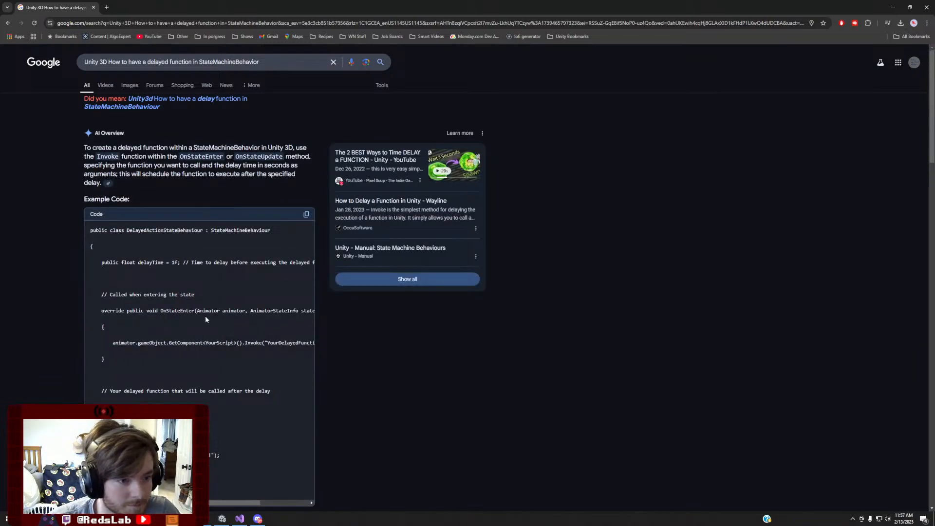
scroll(200, 293, "down", 2)
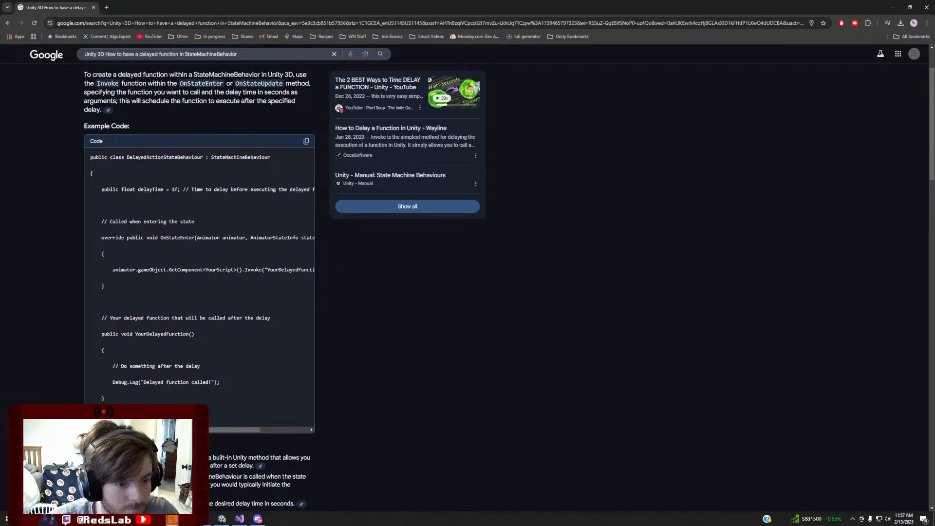
mouse_move(202, 430)
left_mouse_down()
mouse_move(245, 433)
mouse_move(200, 431)
left_mouse_up()
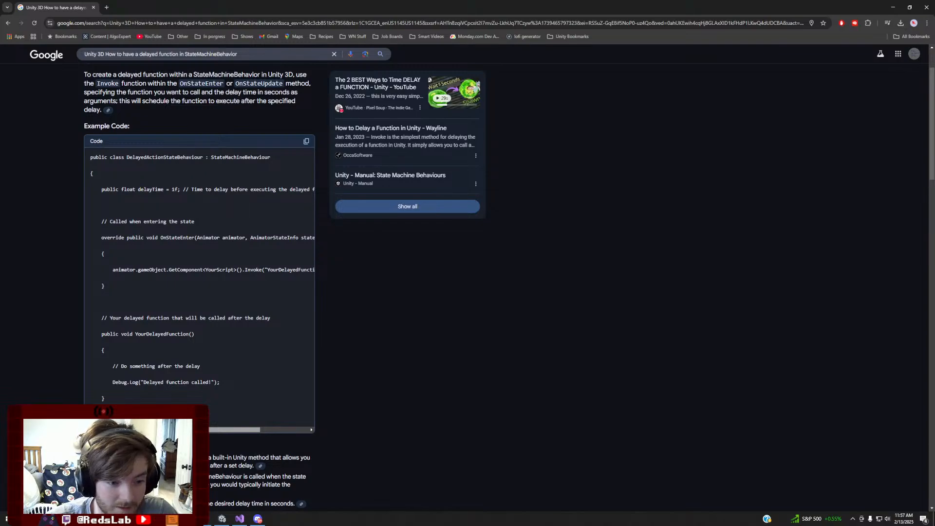
mouse_move(200, 432)
left_mouse_down()
mouse_move(247, 435)
mouse_move(195, 433)
left_mouse_up()
Open the Reddit thread on delays in StateMachineBehaviour like coroutines, and read the post and its reply
scroll(195, 433, "down", 3)
scroll(142, 389, "down", 5)
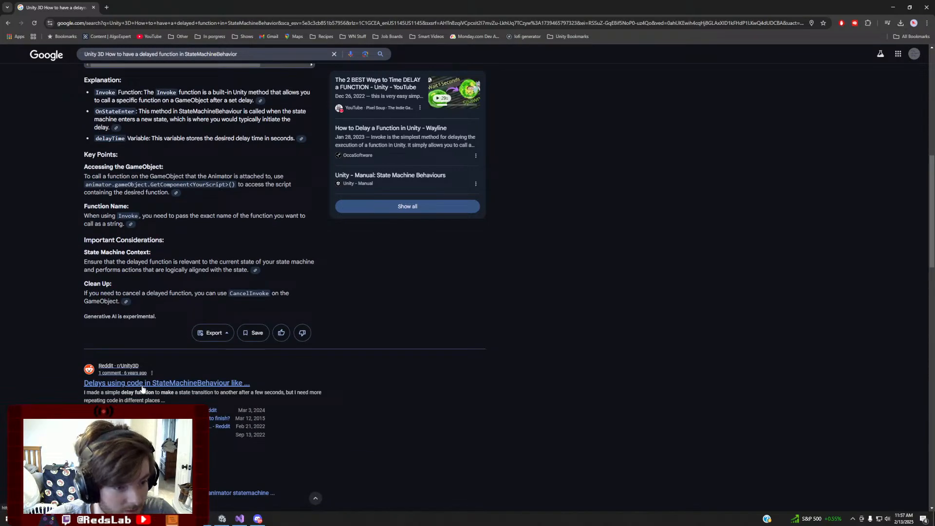
left_click(142, 388)
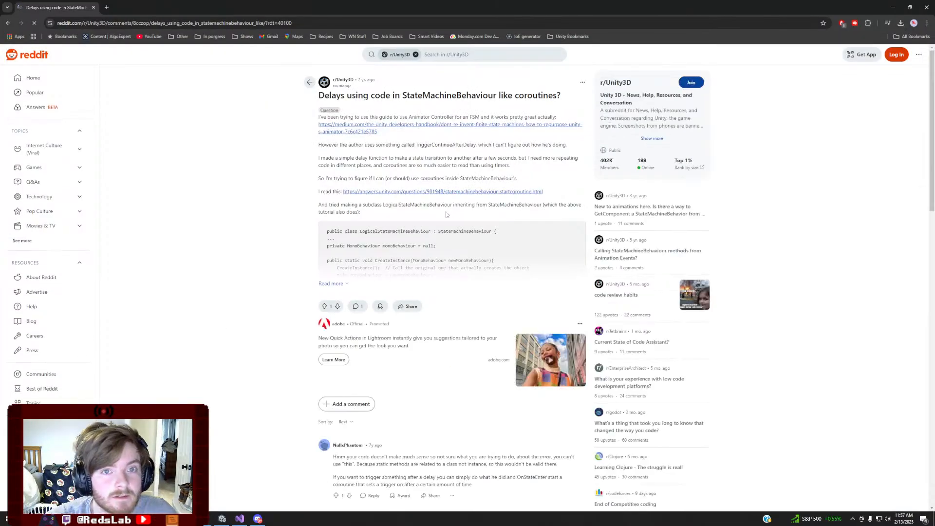
scroll(437, 206, "down", 2)
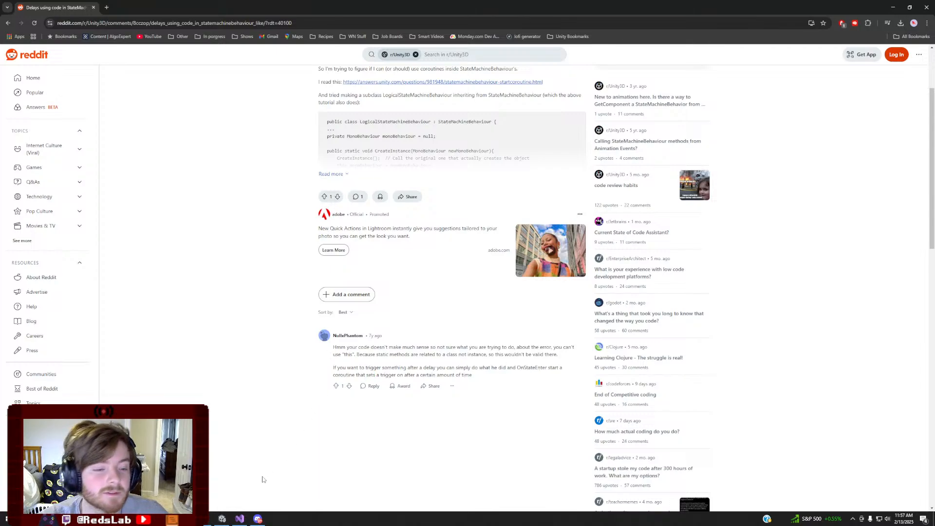
Switch to Visual Studio and try to add a coroutine start call below the timedDisableCollider call in OnStateEnter
left_click(239, 519)
left_click(230, 164)
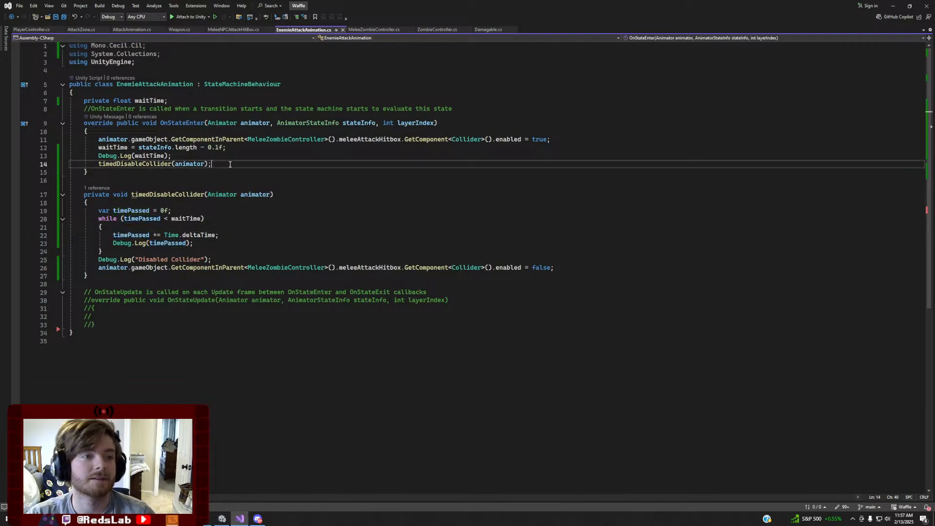
key("Return")
type("StartCo")
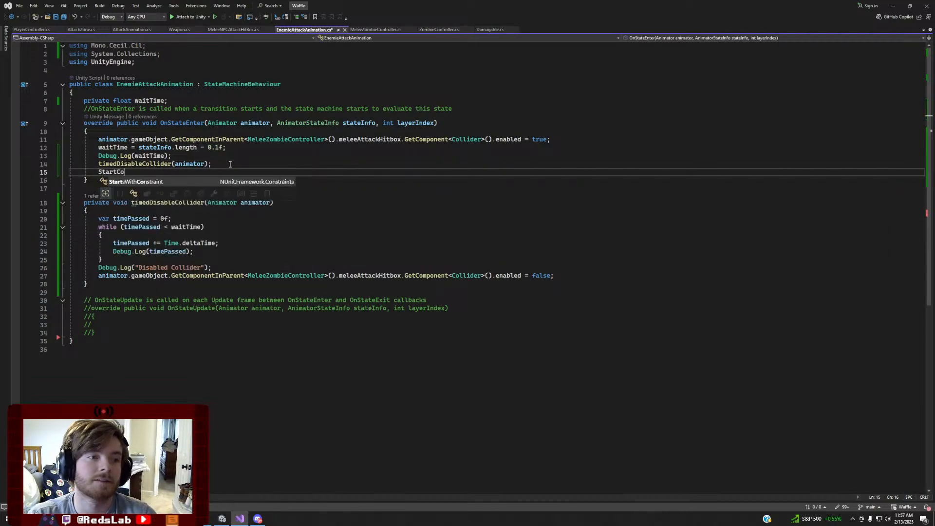
key("BackSpace")
key("BackSpace")
key("BackSpace")
key("BackSpace")
key("BackSpace")
key("BackSpace")
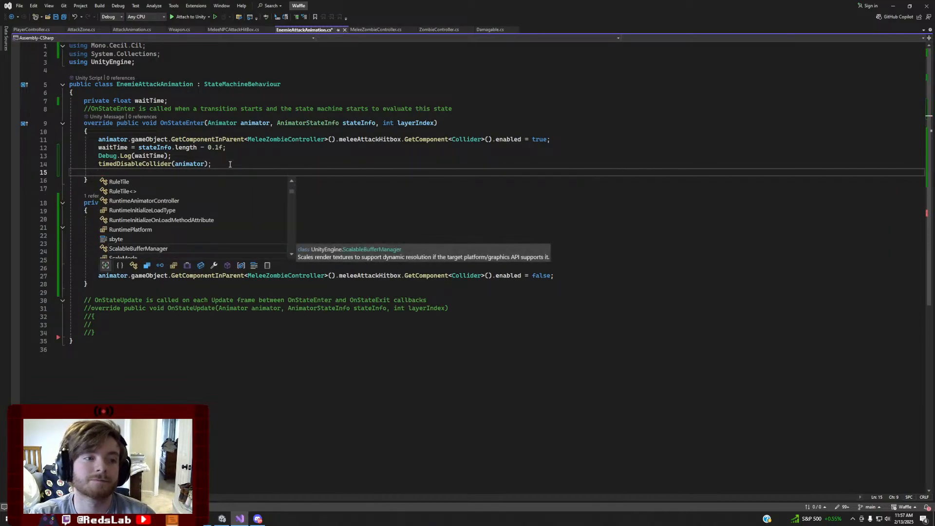
Try "Couroutine" as a statement on the new line in OnStateEnter, and remove it again
type("Cou")
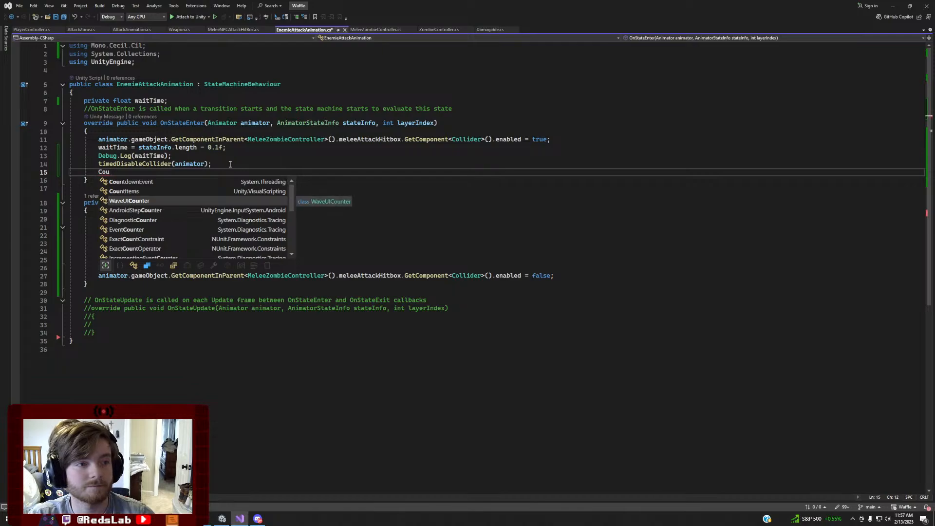
type("t")
key("BackSpace")
type("ro")
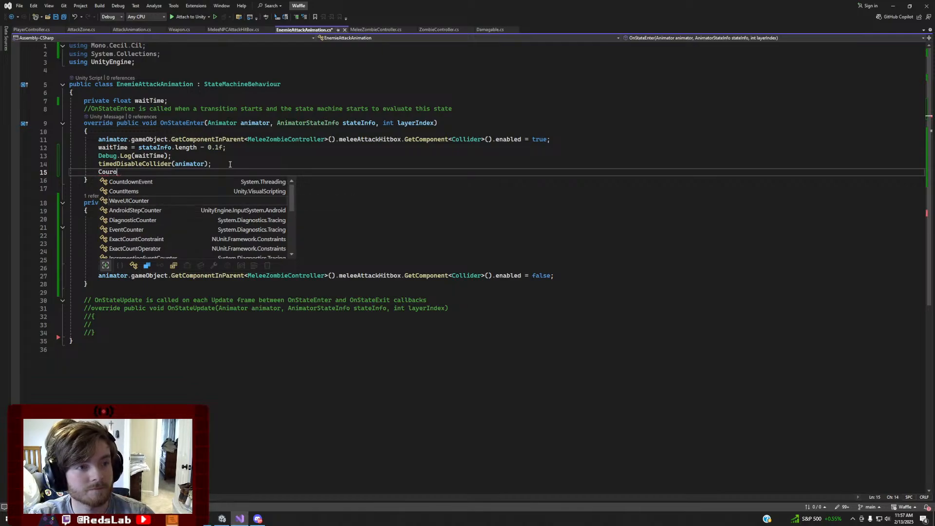
type("utine")
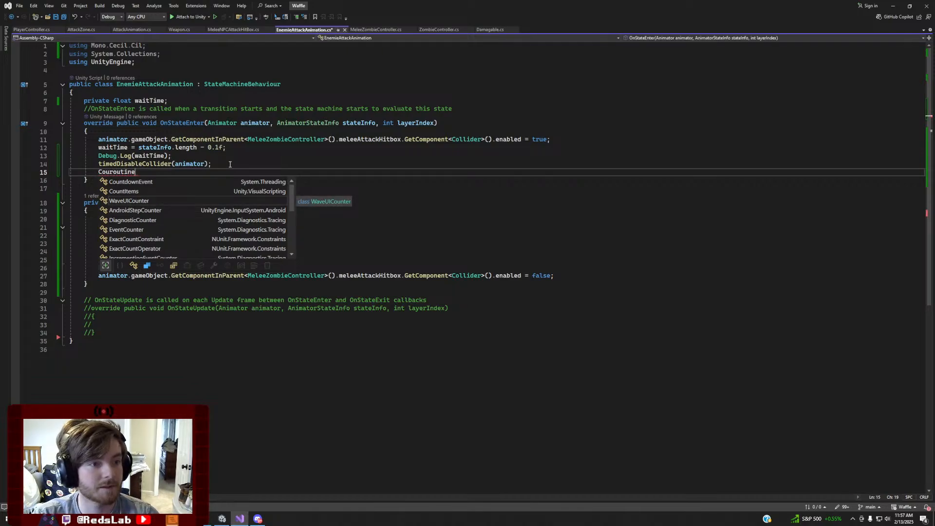
key("BackSpace")
key("BackSpace")
key("BackSpace")
key("BackSpace")
key("BackSpace")
key("BackSpace")
key("BackSpace")
key("BackSpace")
key("BackSpace")
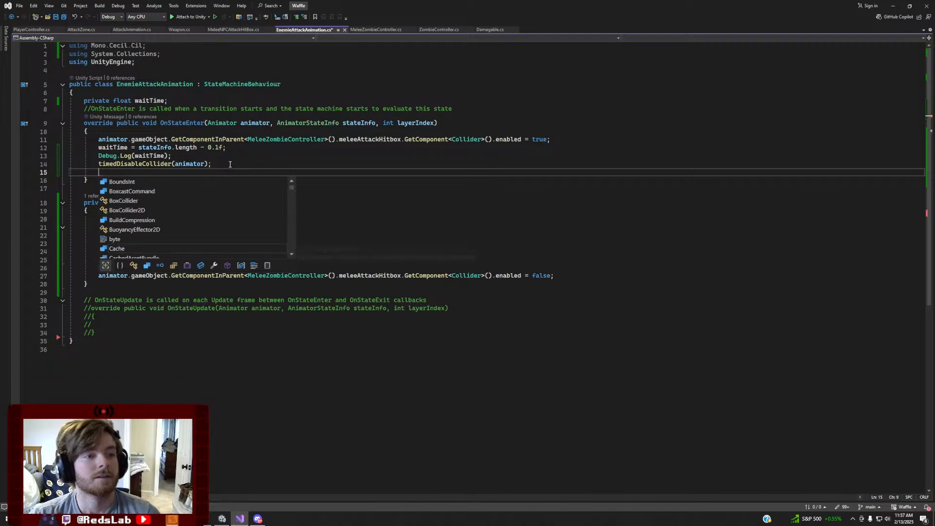
key("BackSpace")
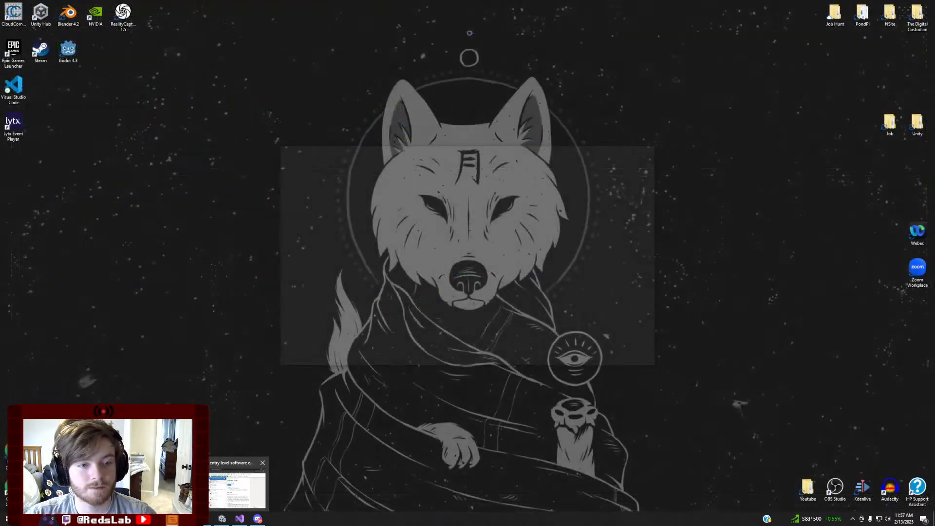
Return to the browser's search results, open the Unity Discussions thread "What is the best way to delay a function?" and read its coroutine replies
left_click(237, 489)
left_click(8, 23)
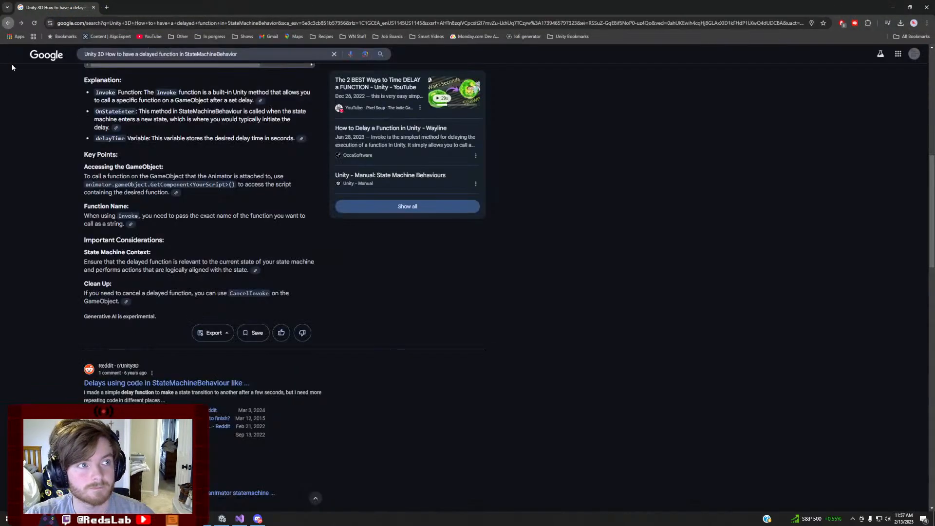
scroll(180, 224, "down", 5)
scroll(196, 313, "down", 4)
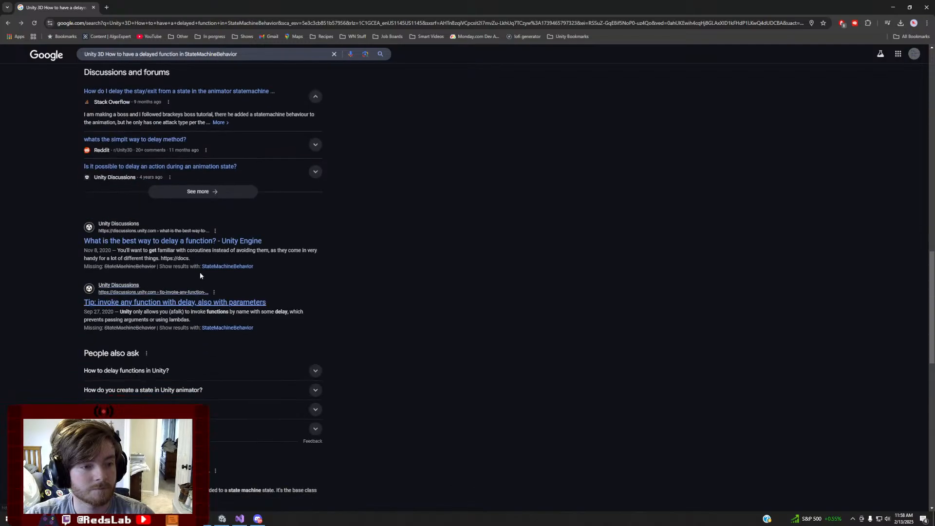
left_click(201, 241)
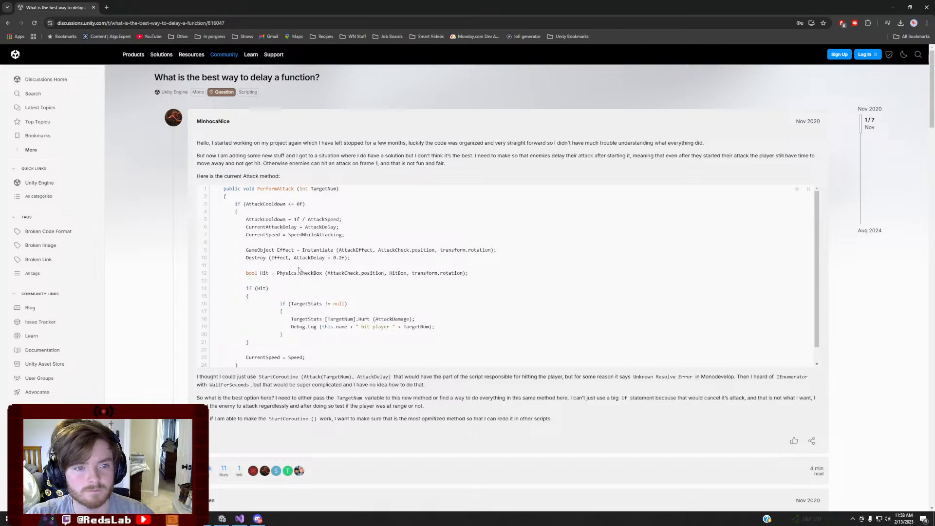
scroll(264, 333, "down", 6)
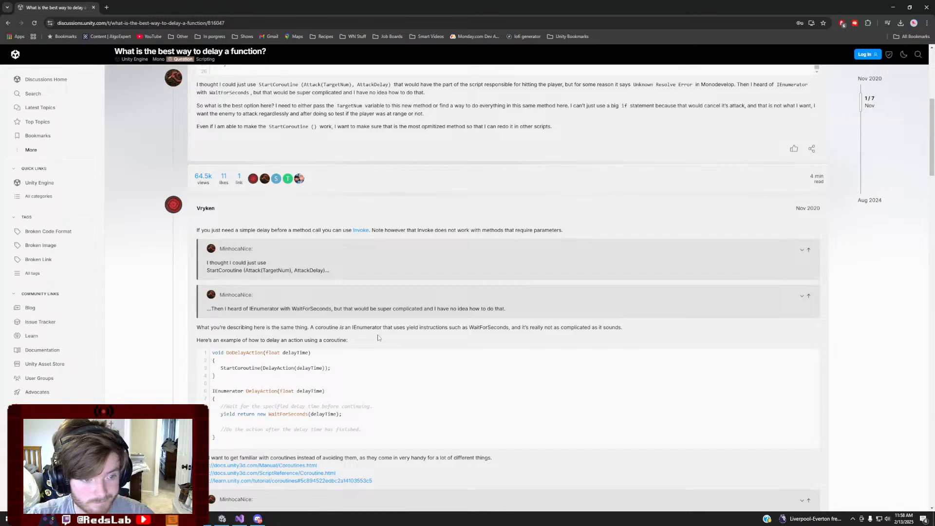
scroll(378, 337, "down", 5)
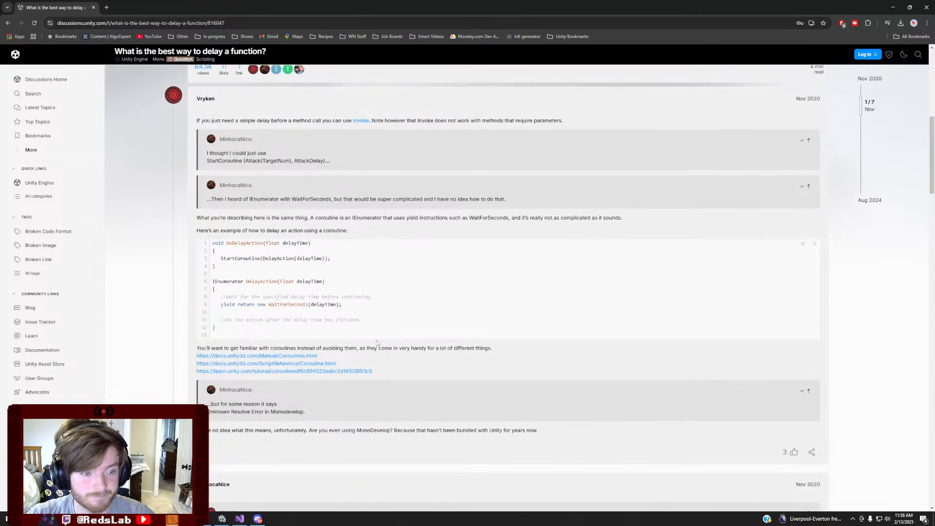
scroll(374, 348, "down", 3)
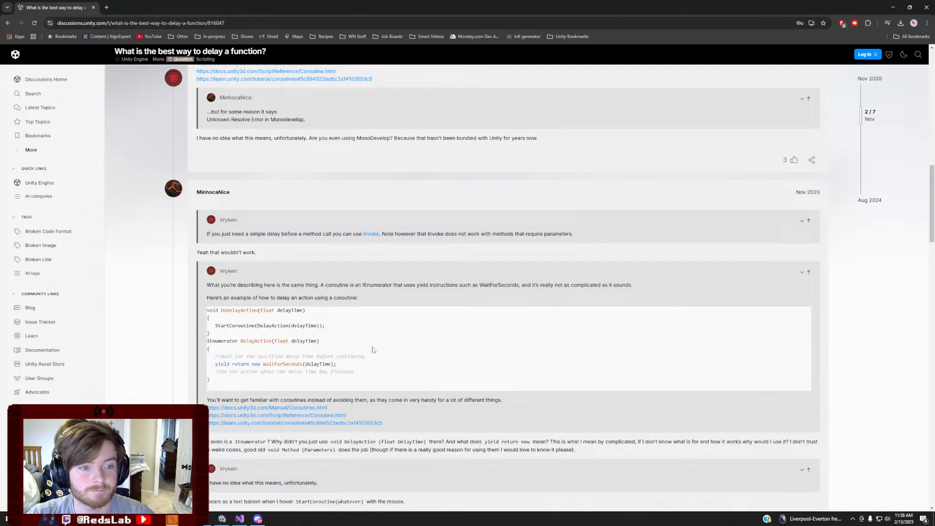
scroll(373, 350, "down", 8)
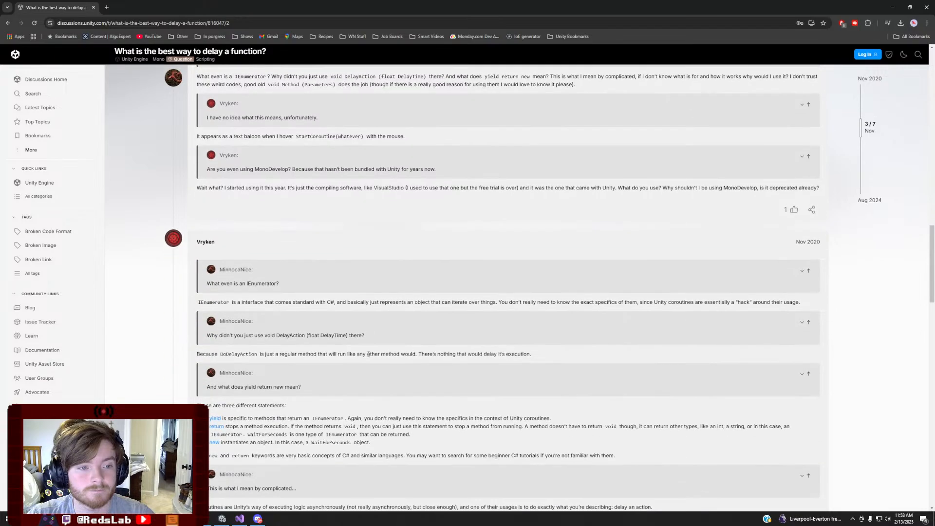
Go back to the search results, scan the remaining links on delaying a function, and close the browser window
left_click(6, 22)
scroll(292, 257, "down", 3)
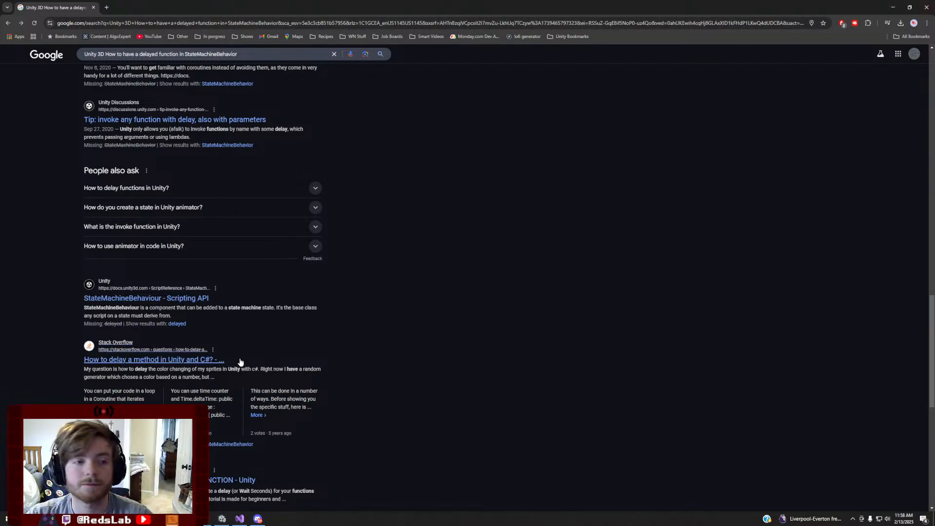
scroll(240, 362, "up", 4)
scroll(240, 362, "up", 4)
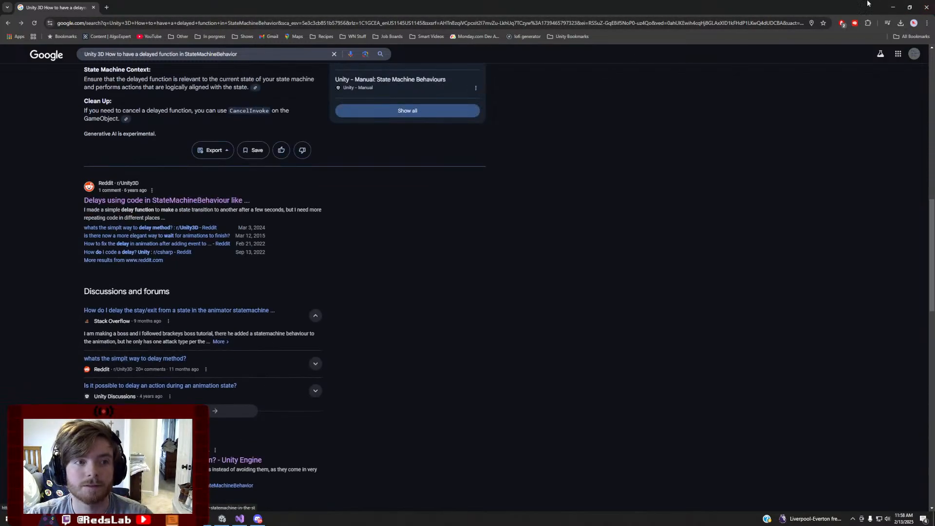
left_click(929, 7)
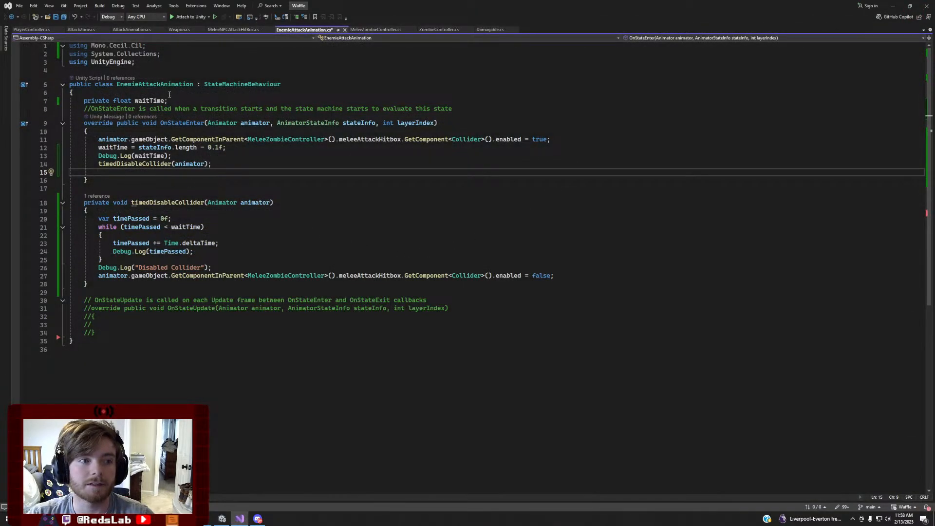
Start a public UnityAction field at the start of the EnemieAttackAnimation class and import the UnityEngine.Events namespace
left_click(182, 92)
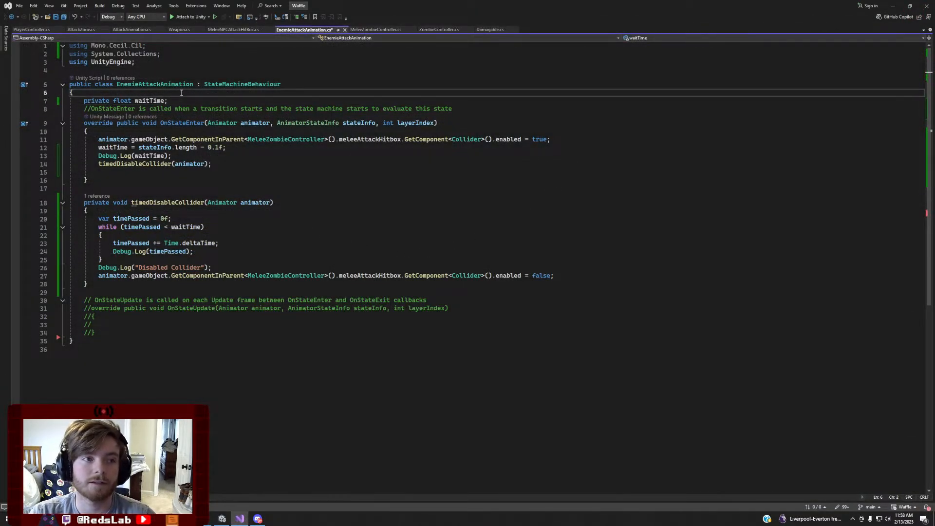
key("Return")
type("publ")
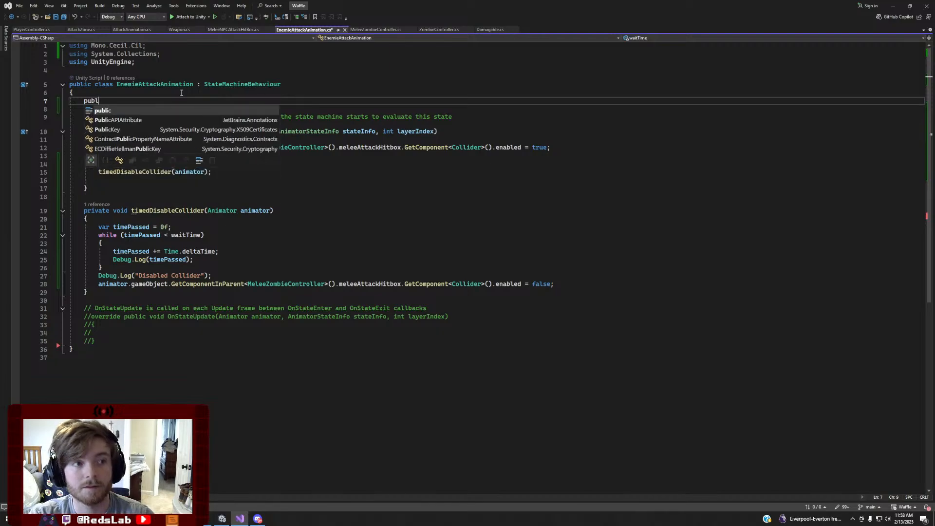
type("ic UnityACtio")
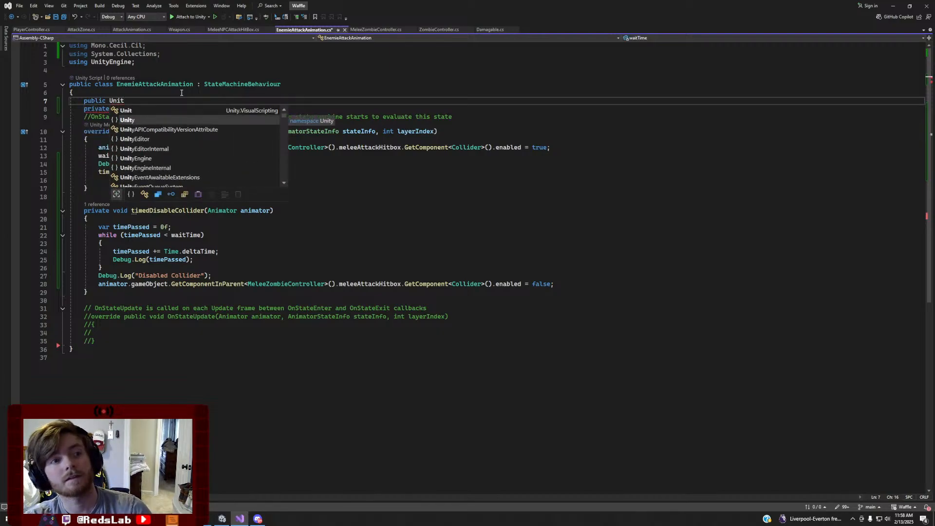
key("BackSpace")
key("BackSpace")
key("BackSpace")
key("BackSpace")
type("ction")
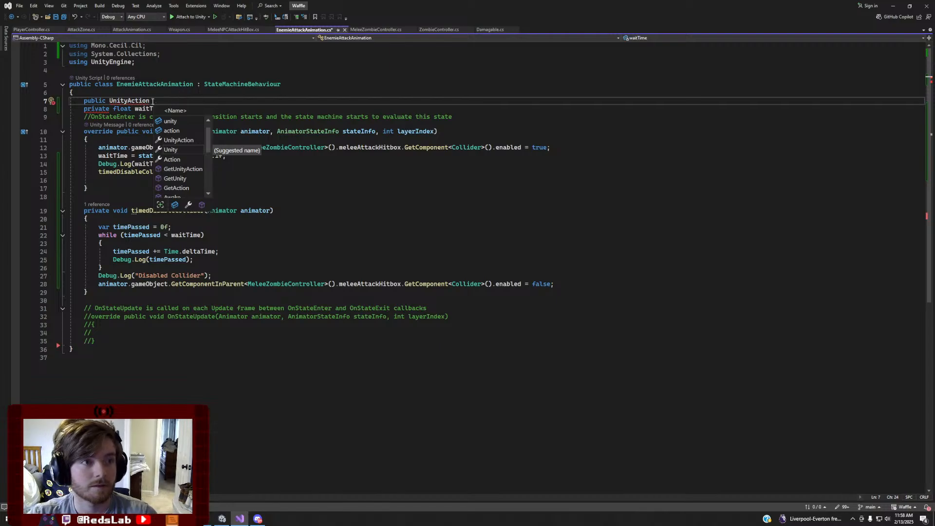
left_click(141, 101)
key("ctrl+period")
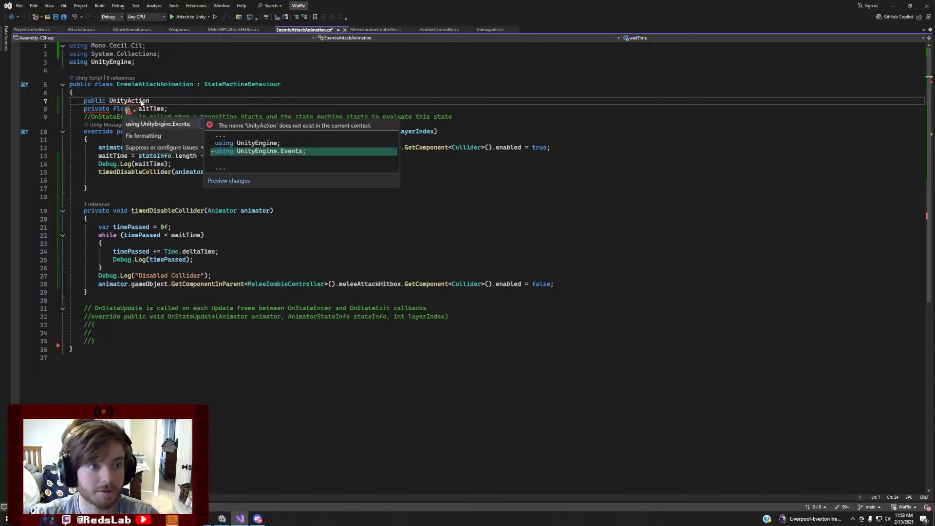
key("Return")
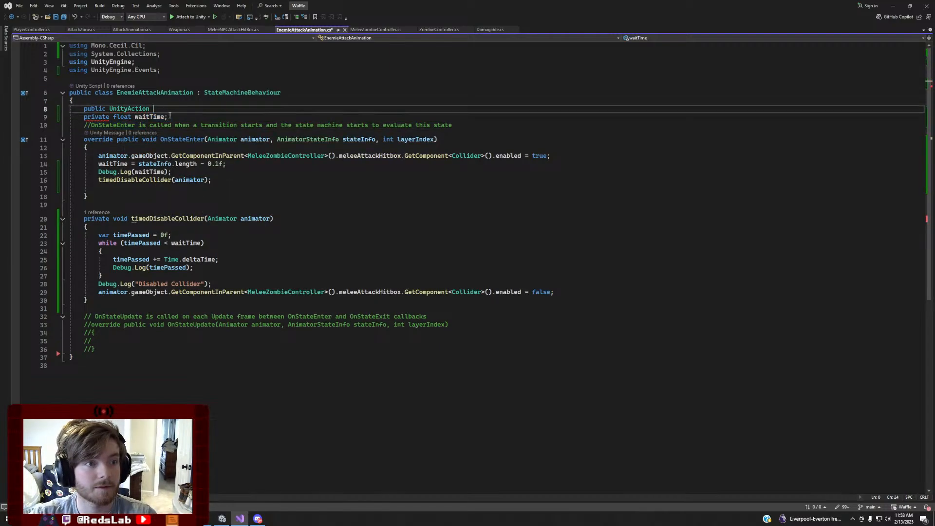
Name the new UnityAction field enemyAttackAnimation and complete its declaration
type("en")
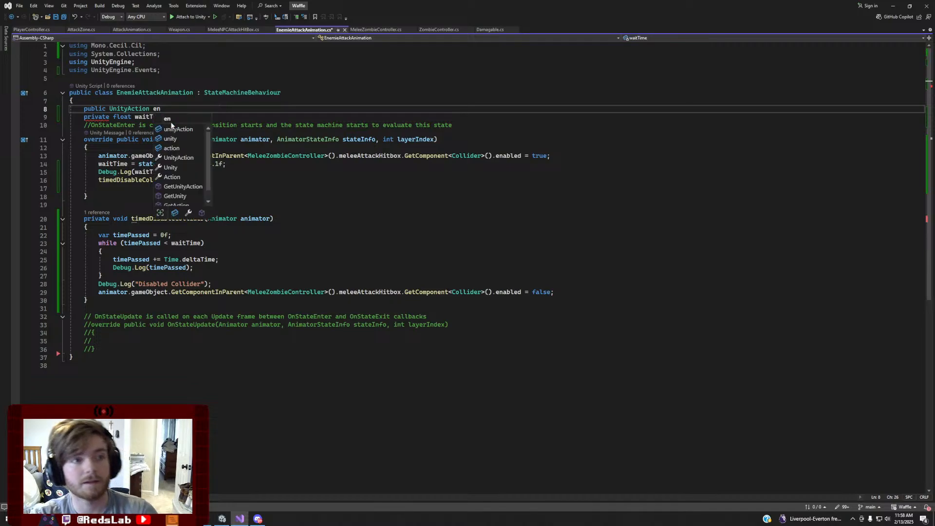
type("emyAtt")
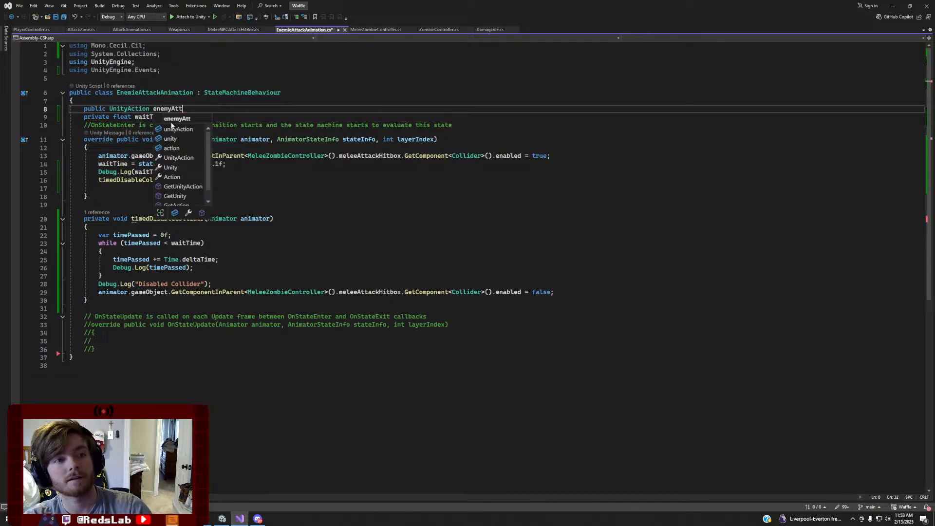
type("ackAnimation;")
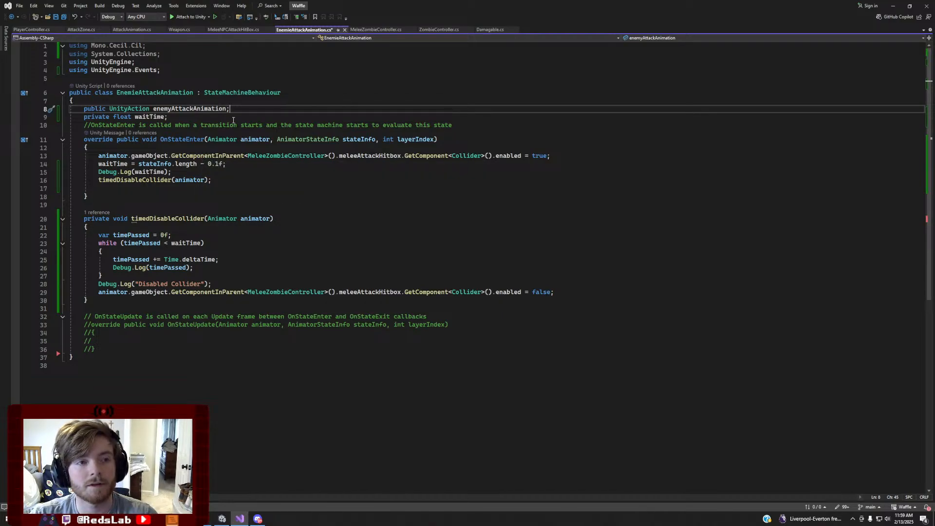
Delete the enemyAttackAnimation field declaration and save the script
left_click_drag(240, 107, 61, 108)
key("BackSpace")
key("BackSpace")
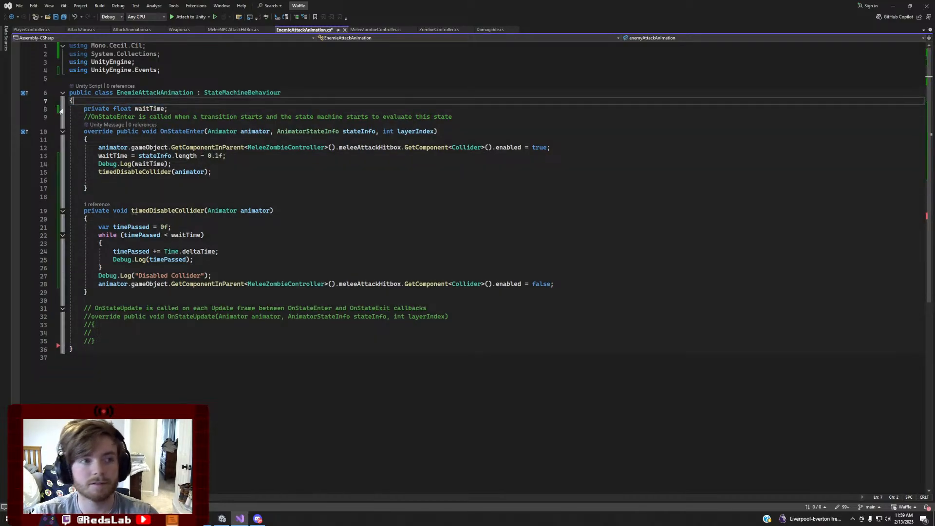
key("ctrl+s")
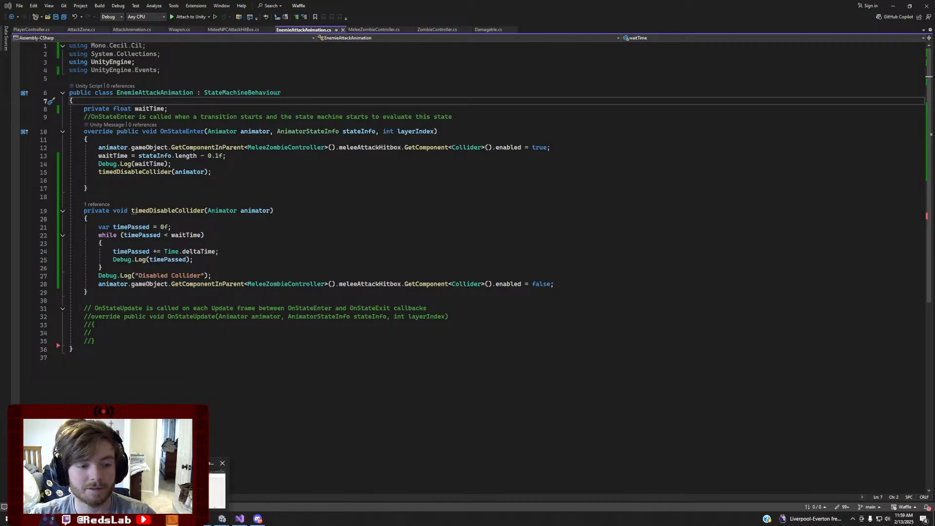
Switch to the browser and open chatgpt.com
mouse_move(187, 518)
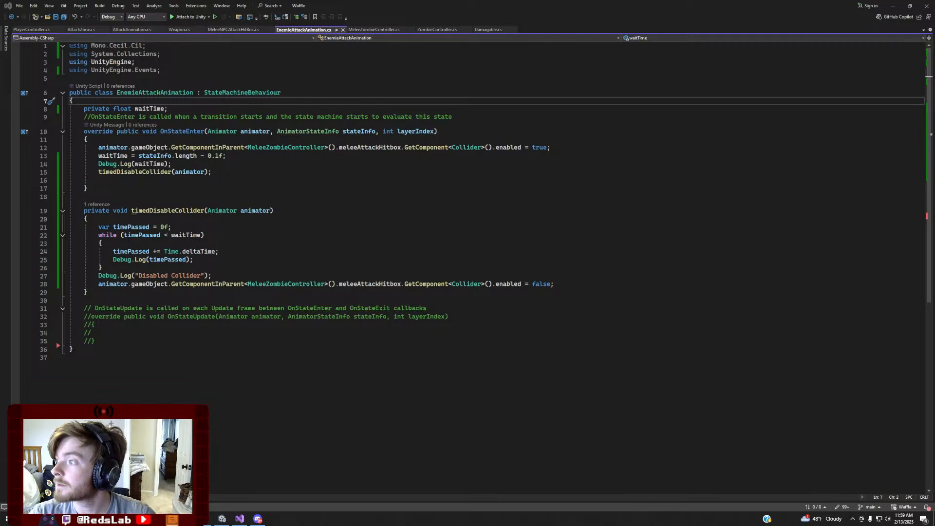
left_click_drag(497, 0, 492, 0)
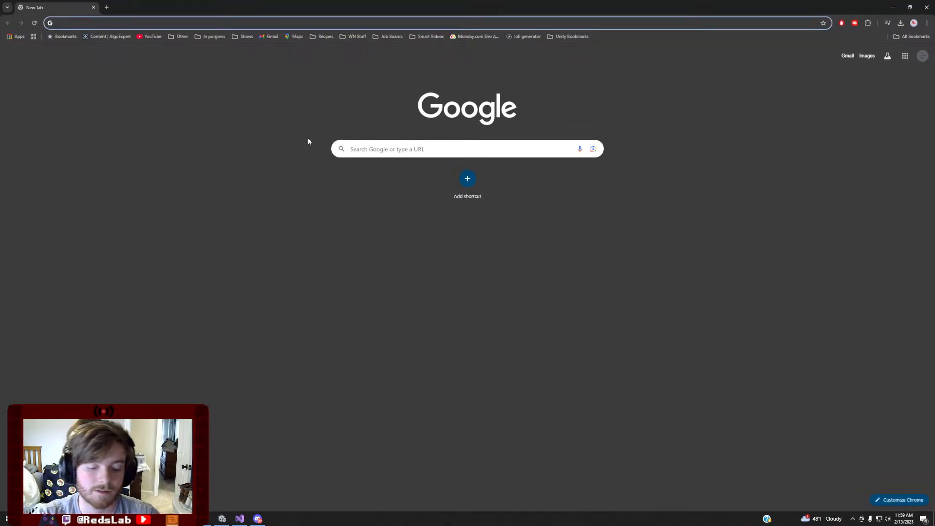
type("chatgpt.com")
key("Return")
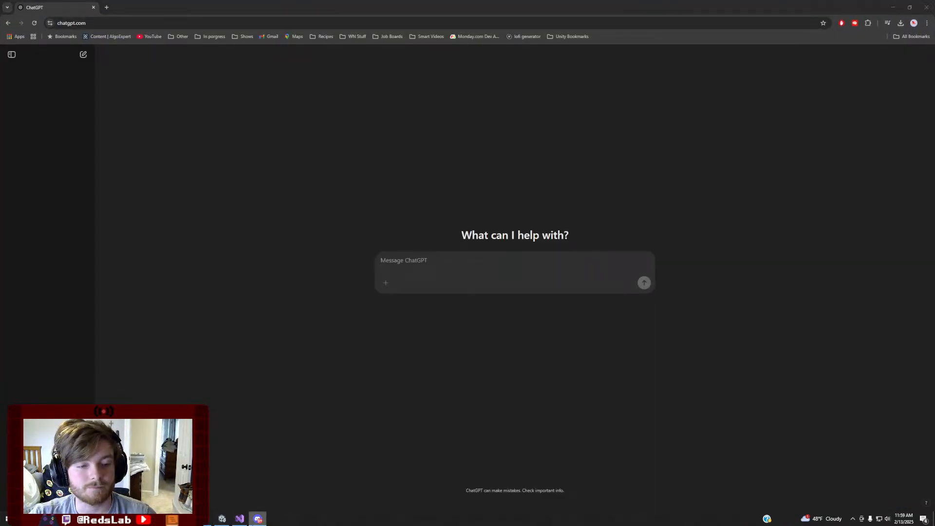
Copy the whole EnemieAttackAnimation class in Visual Studio, without the using lines, and return to the ChatGPT page
left_click(239, 519)
left_click_drag(83, 349, 28, 93)
key("ctrl+c")
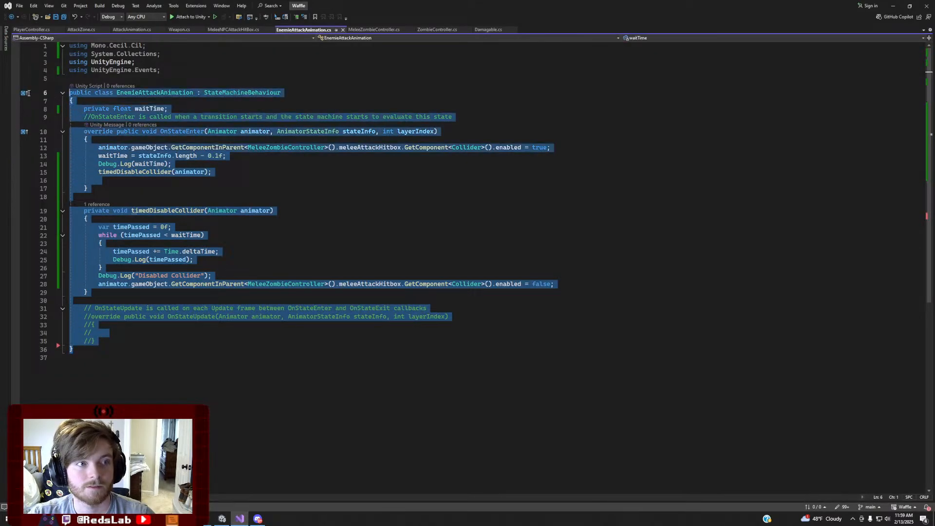
right_click(184, 173)
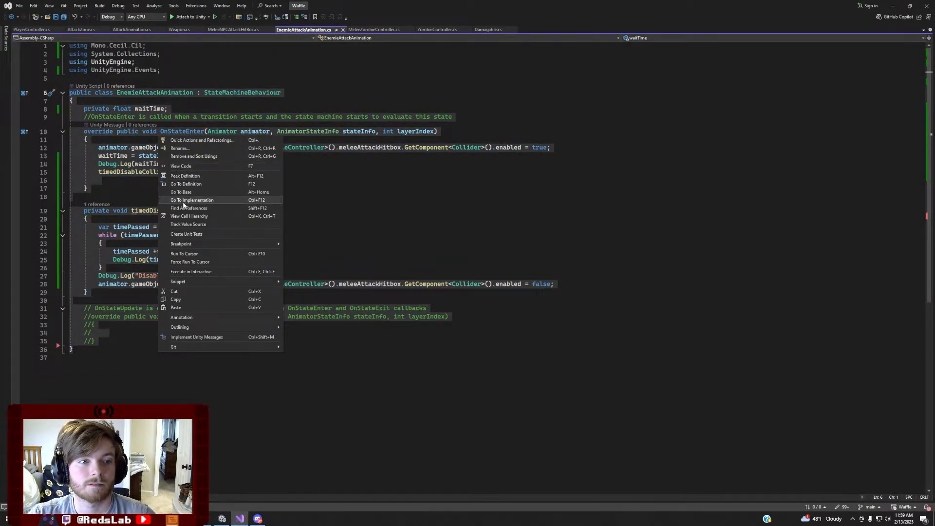
left_click(175, 300)
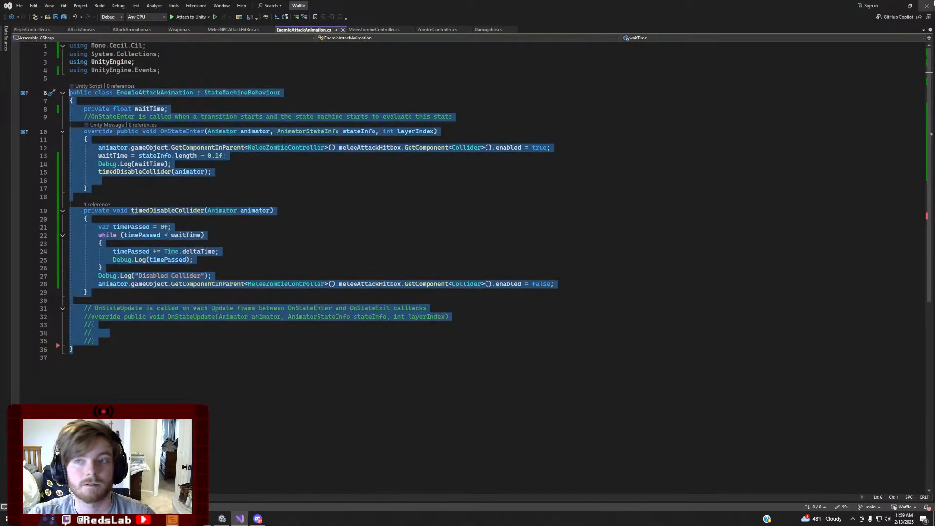
left_click(893, 6)
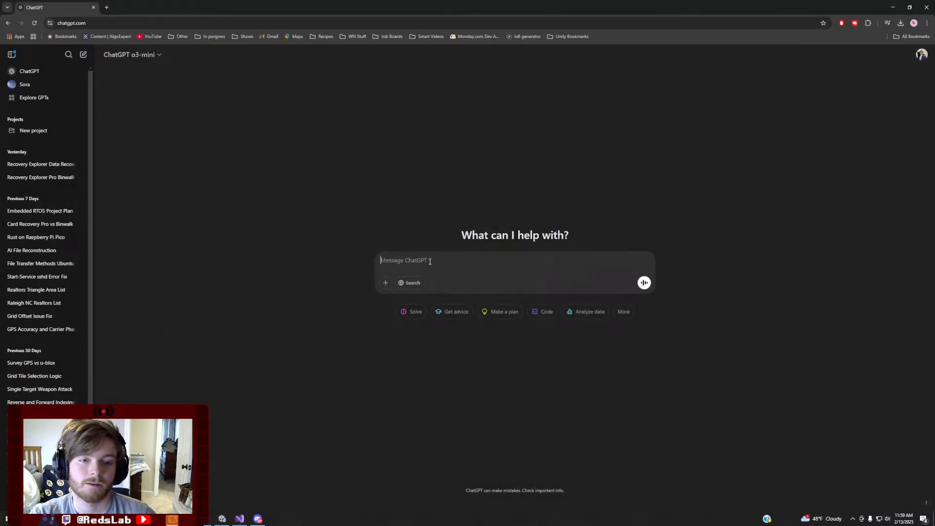
Ask ChatGPT "How would I add a delay to disabling the collider based on halfway through the animation?" with the copied class code appended
type("How would I add a")
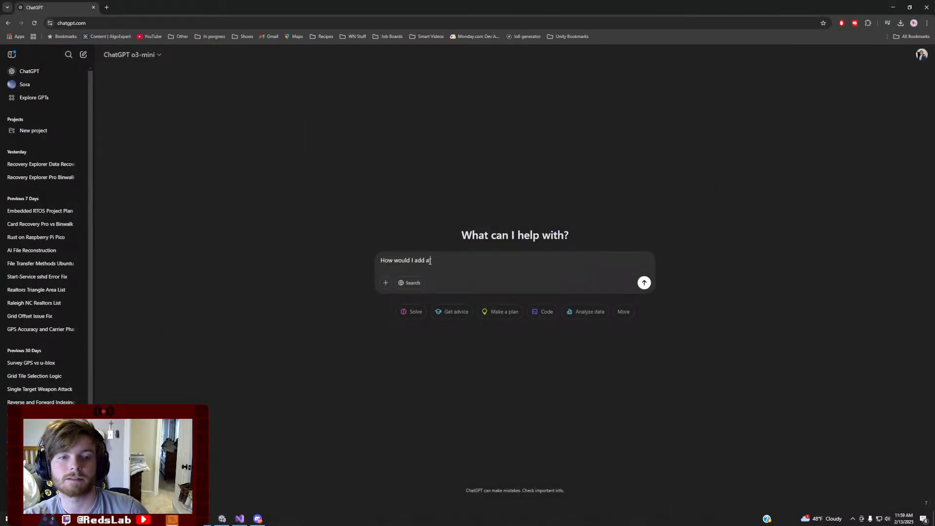
type(" delay to dis")
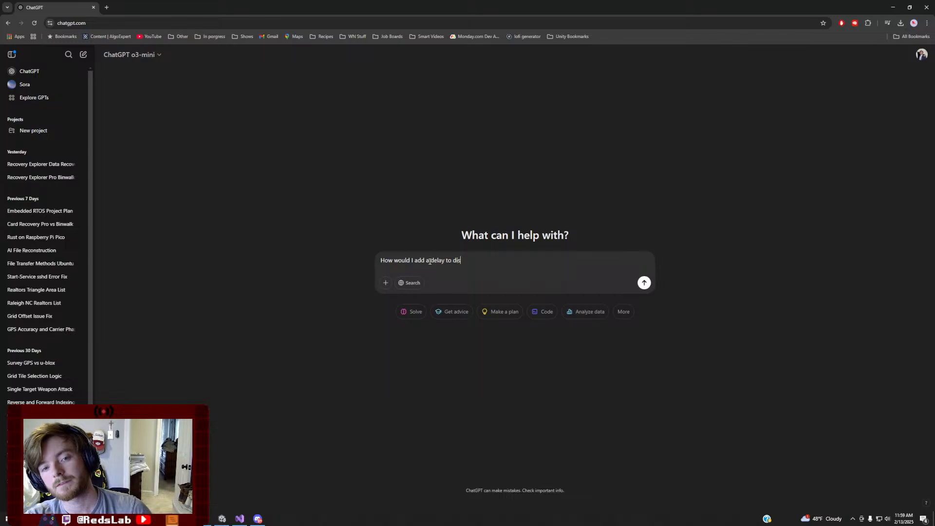
type("abling the coll")
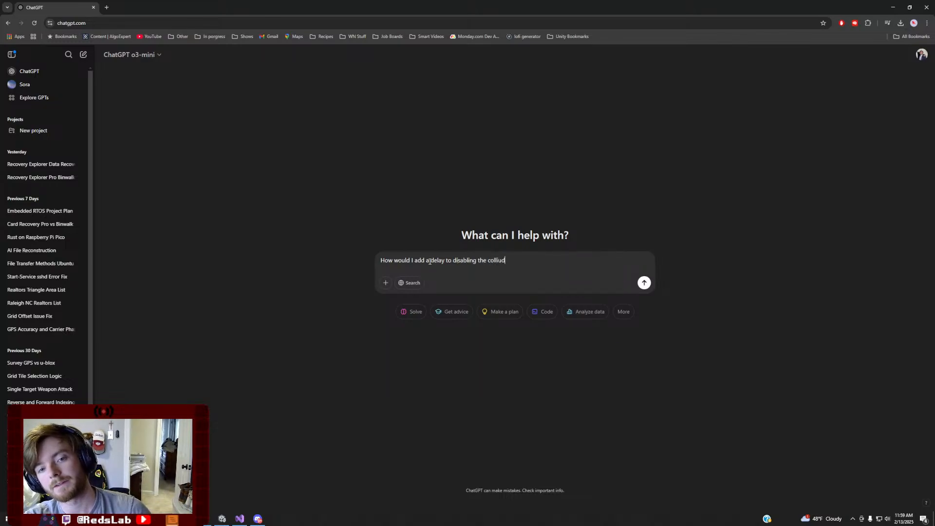
type("ider based on ")
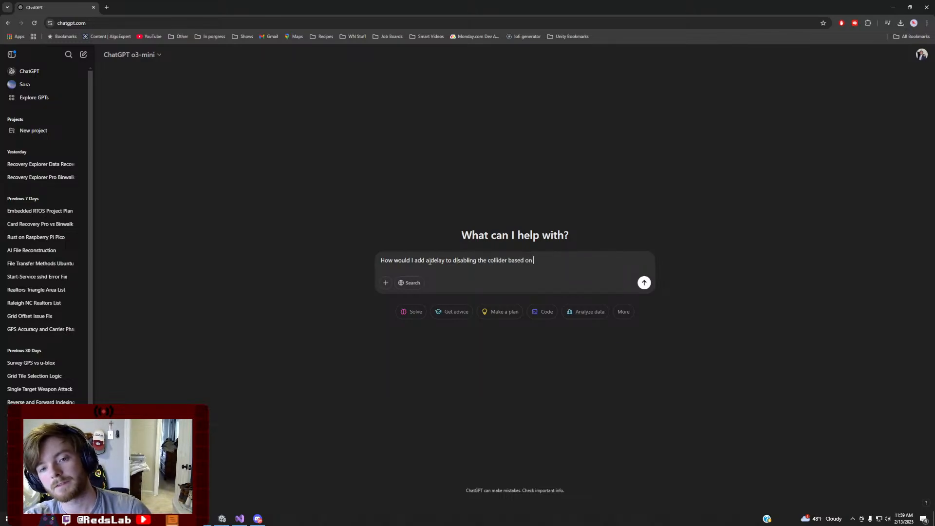
type("half ")
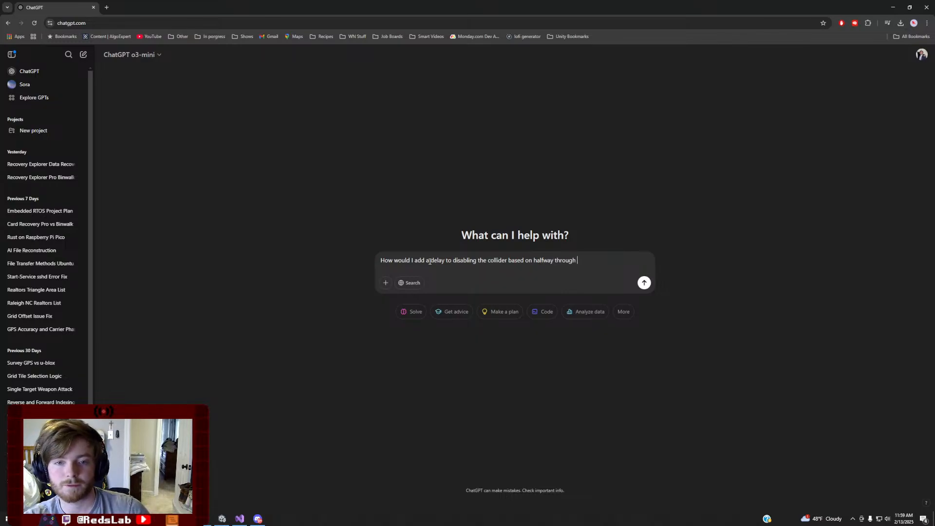
type("way through the animation?")
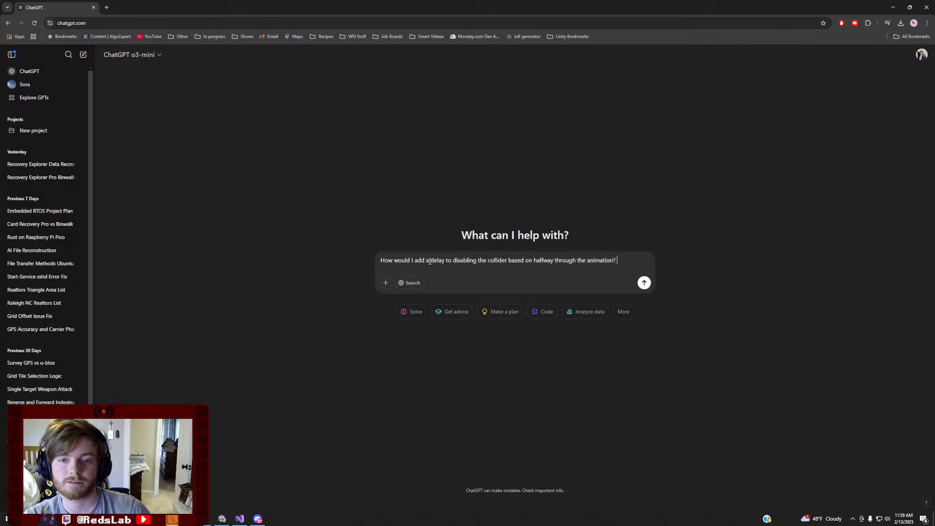
key("ctrl+v")
key("Return")
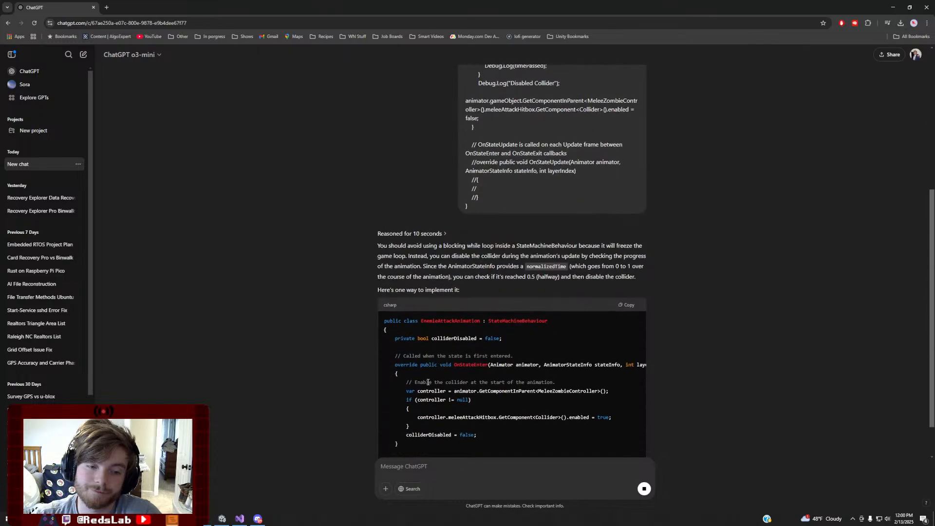
Read ChatGPT's suggested class code, examining the colliderDisabled flag and the normalizedTime check in OnStateUpdate
scroll(401, 386, "down", 1)
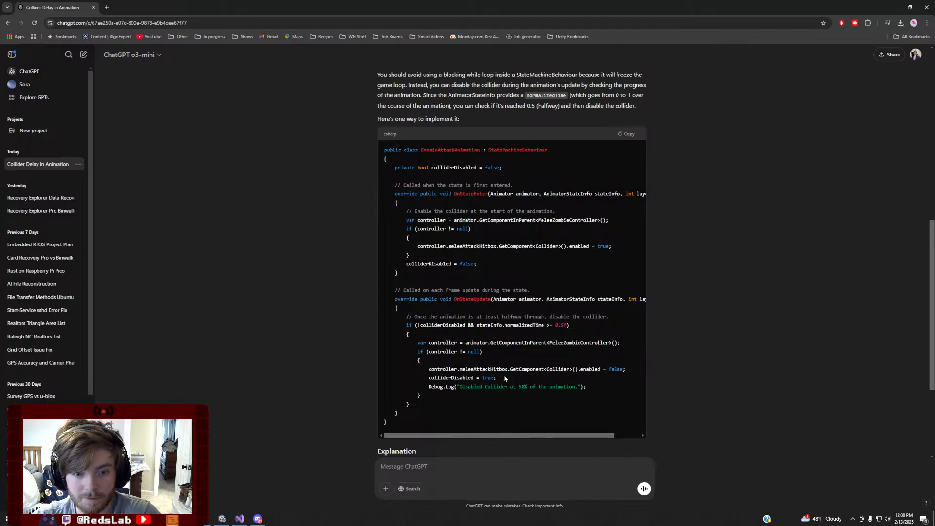
left_click_drag(505, 379, 421, 379)
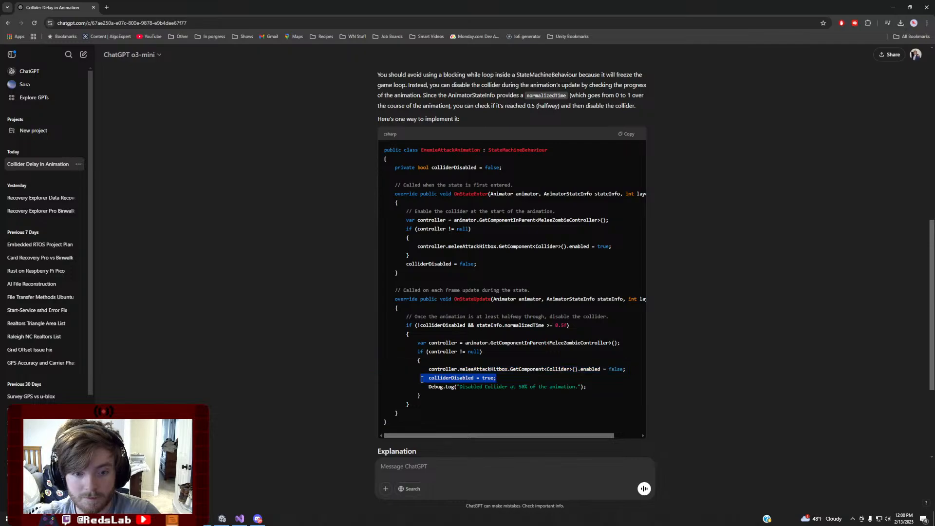
left_click(427, 380)
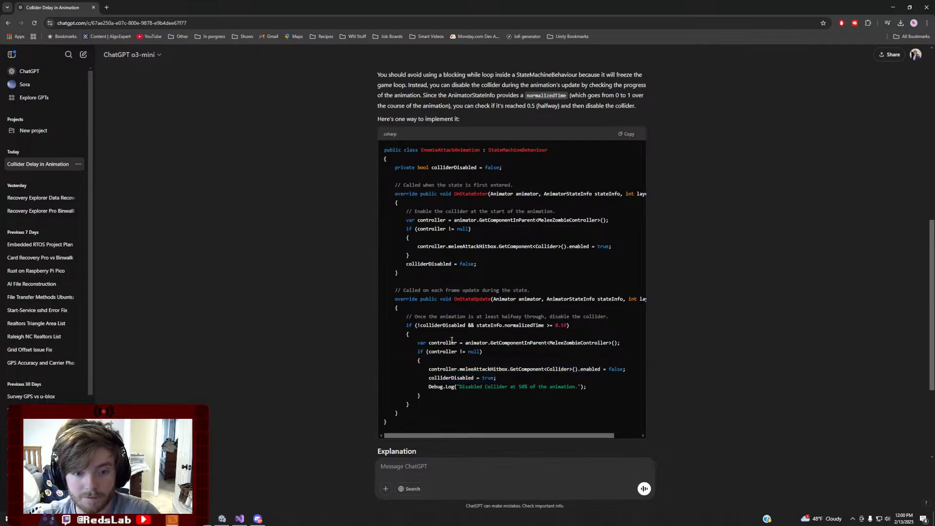
double_click(451, 325)
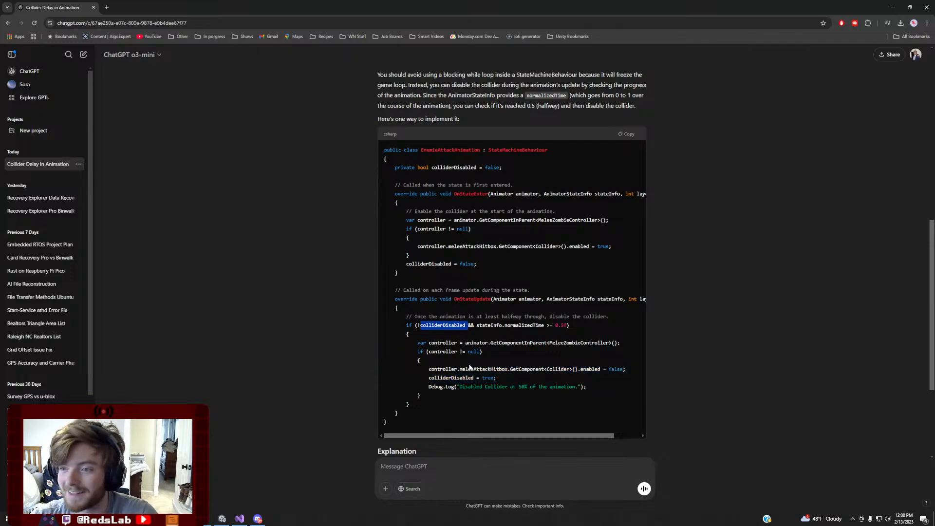
scroll(550, 288, "up", 1)
Switch back to the EnemieAttackAnimation script in Visual Studio and clear the text selection
key("alt+Tab")
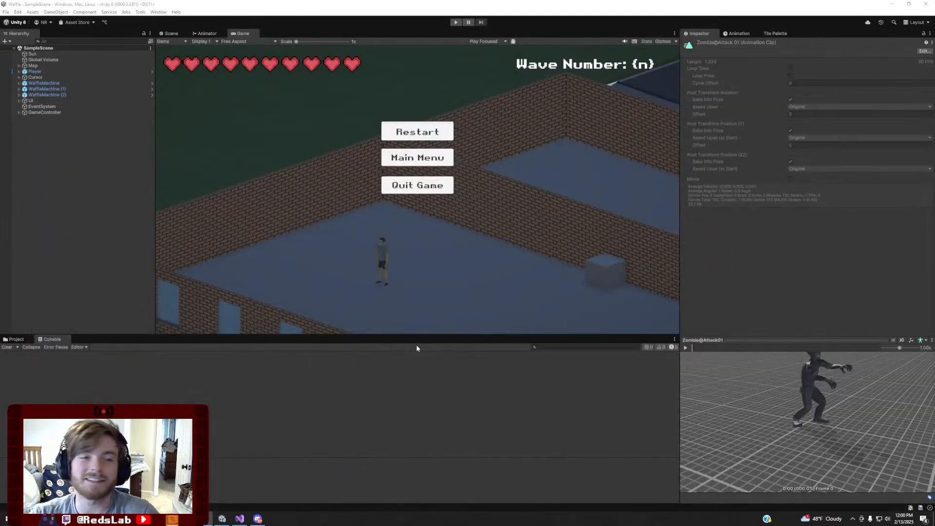
left_click(239, 519)
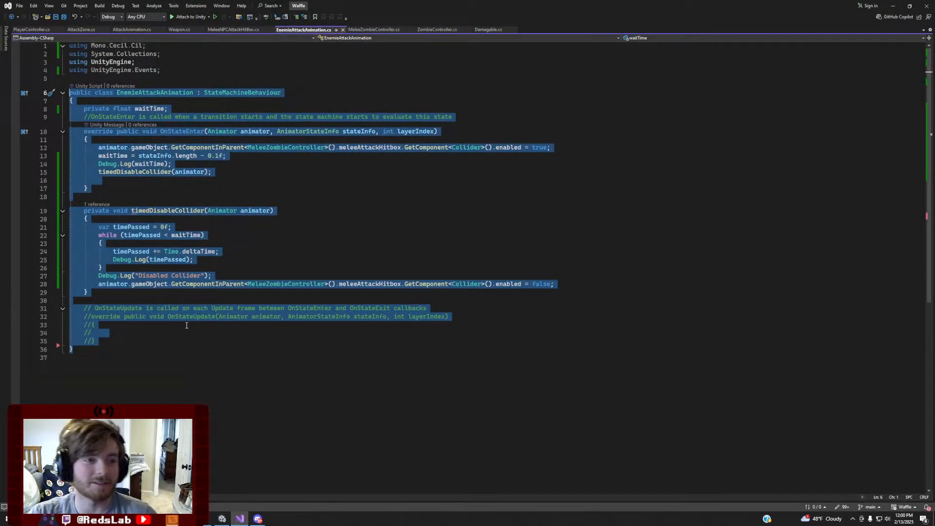
left_click(124, 344)
left_click_drag(106, 284, 1, 197)
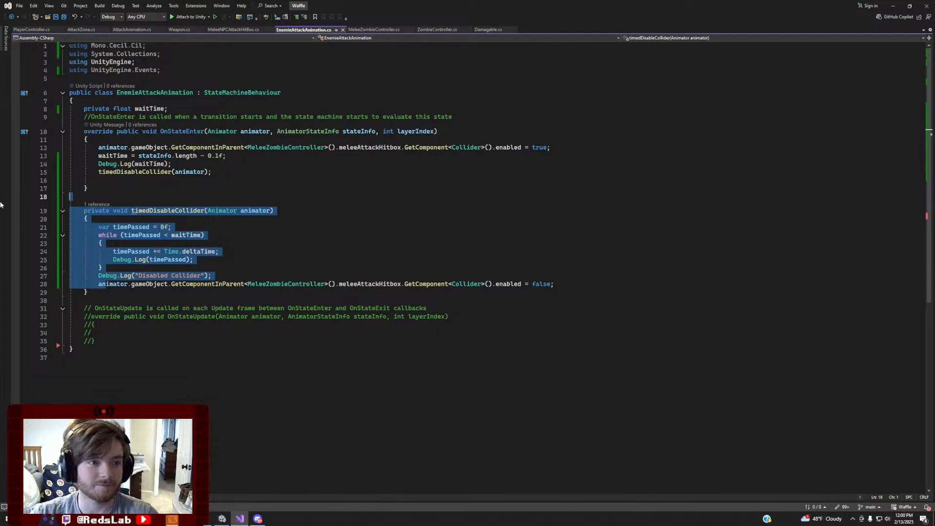
key("BackSpace")
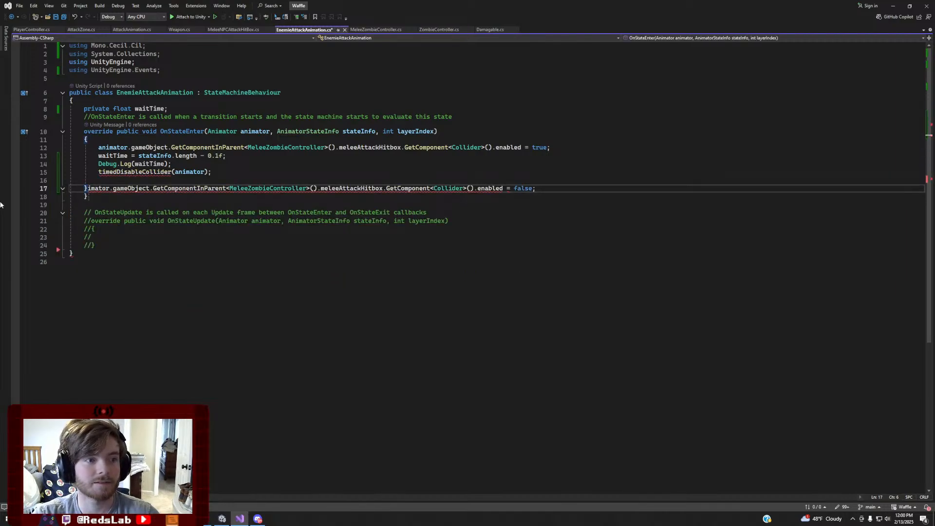
key("ctrl+z")
Delete the whole timedDisableCollider method, plus the waitTime assignment, Debug.Log and timedDisableCollider call lines in OnStateEnter
left_click_drag(87, 292, 3, 196)
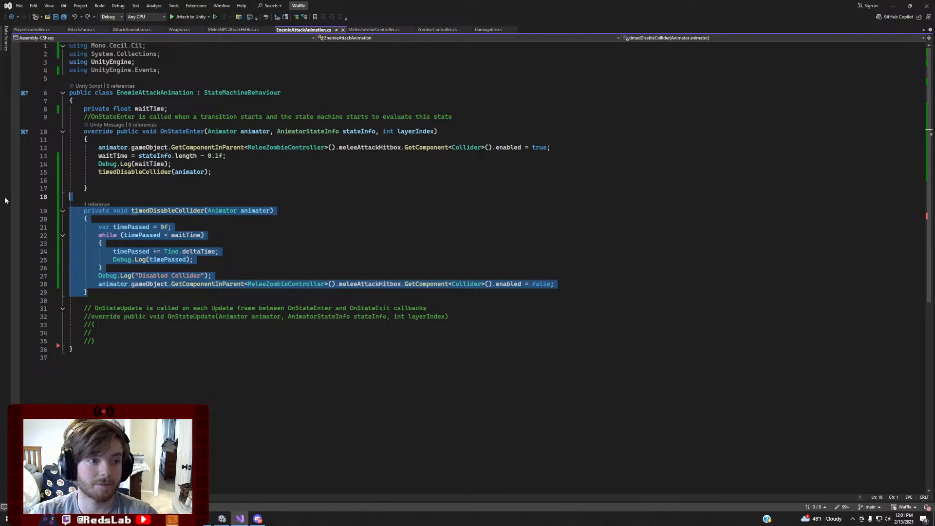
key("BackSpace")
left_click_drag(173, 164, 1, 164)
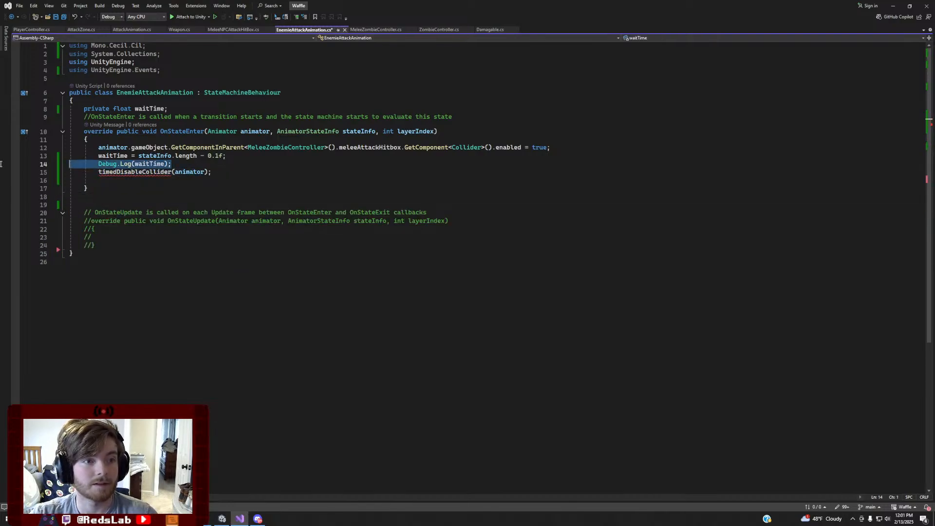
left_click_drag(215, 172, 19, 160)
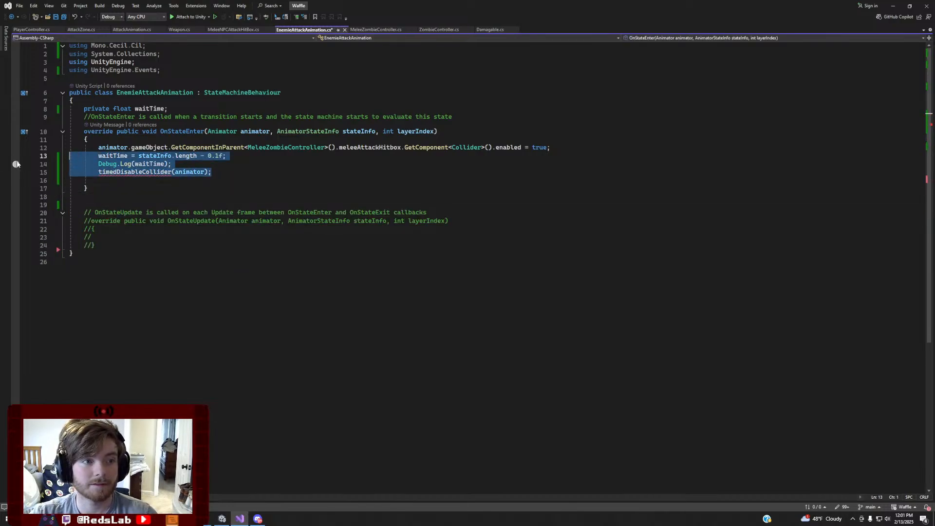
key("BackSpace")
key("BackSpace")
Uncomment the OnStateUpdate override, keeping its description line above as a // comment
left_click_drag(117, 219, 1, 191)
key("ctrl+k")
key("ctrl+u")
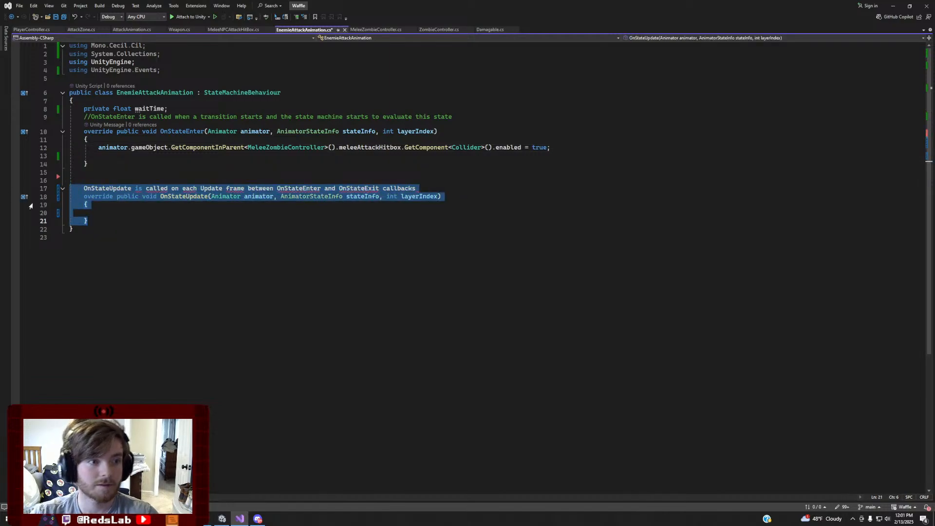
left_click(84, 189)
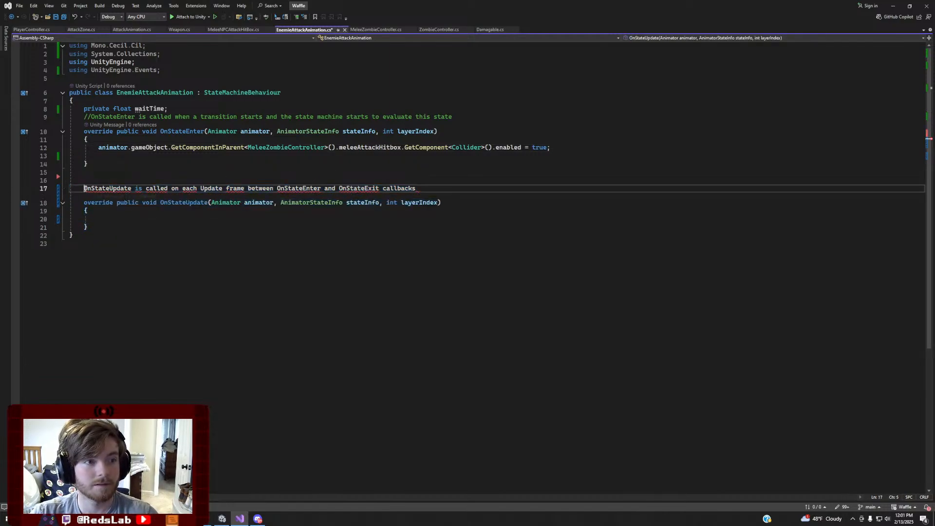
type("//")
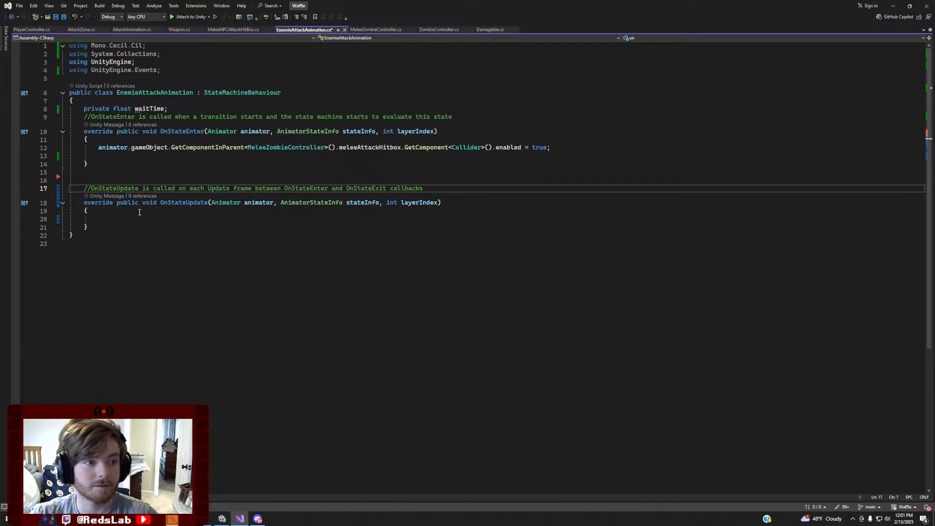
Add an if block inside OnStateUpdate with the condition stateInfo.normalizedTime > stateInfo.length/2
left_click(141, 218)
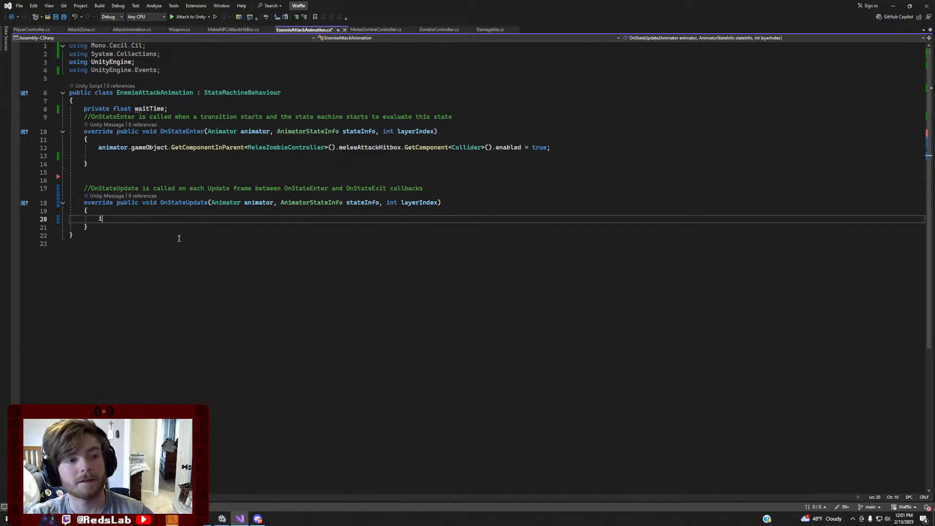
type("if (stateInfo.")
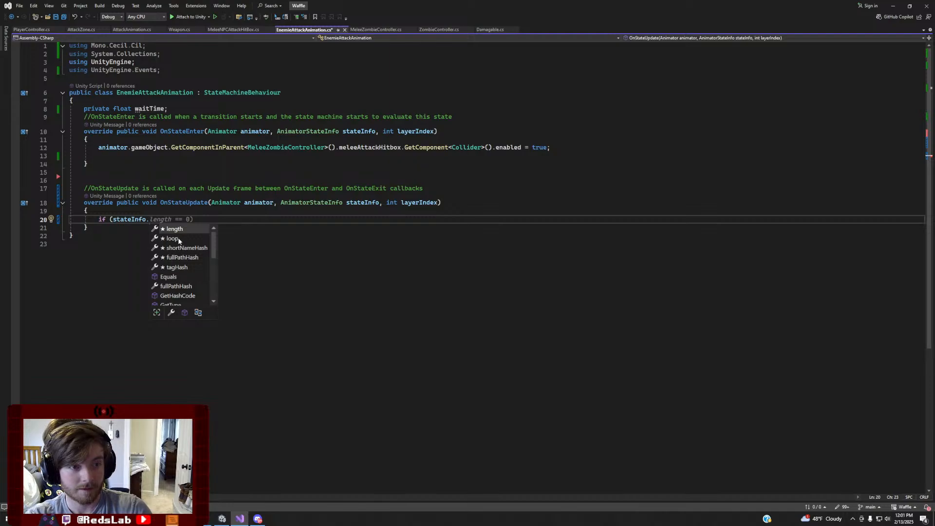
type("no")
key("Tab")
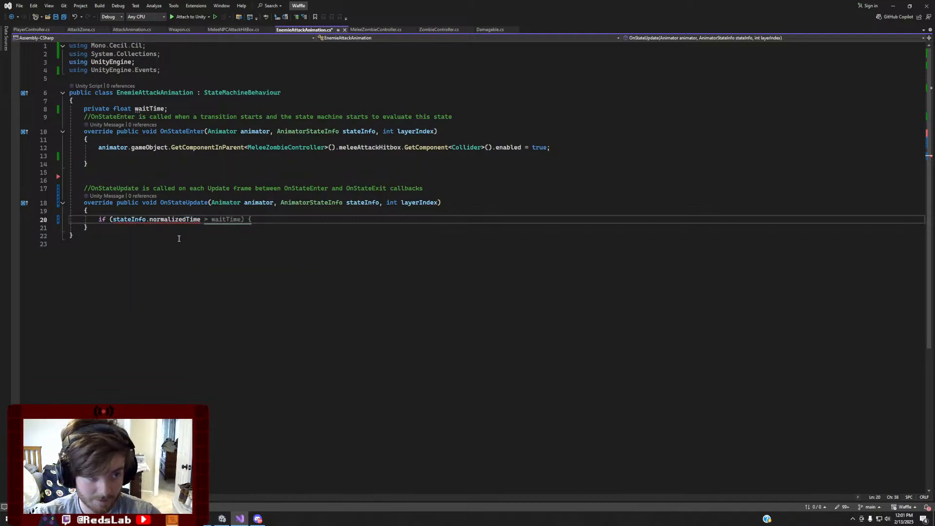
type(">")
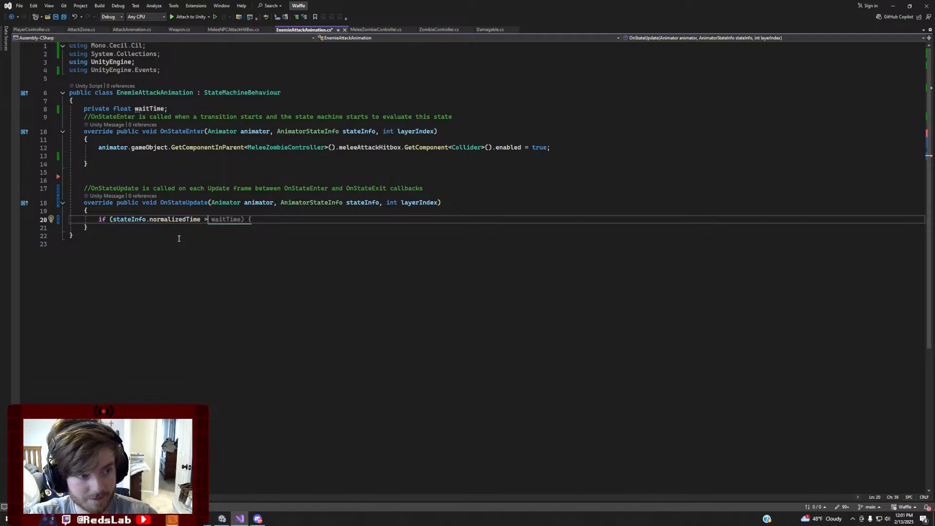
type(" stateInfo.length")
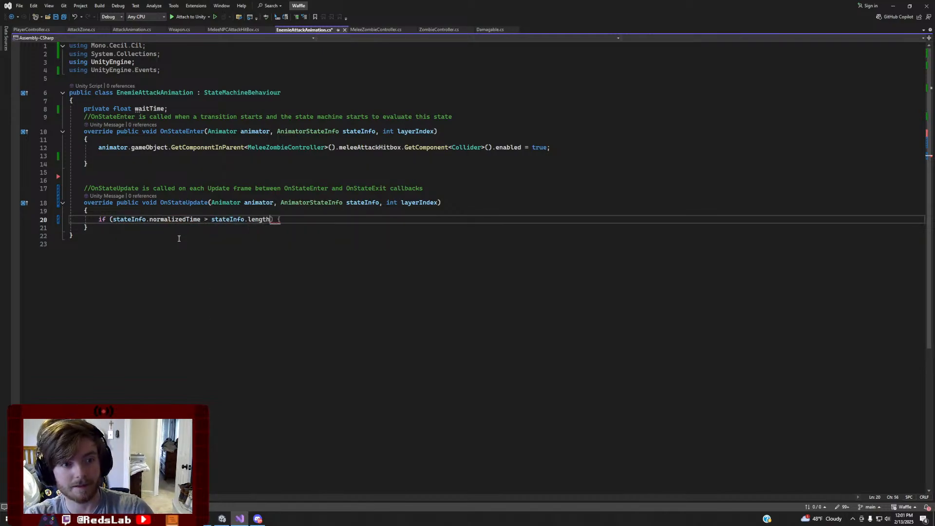
type("/2) {")
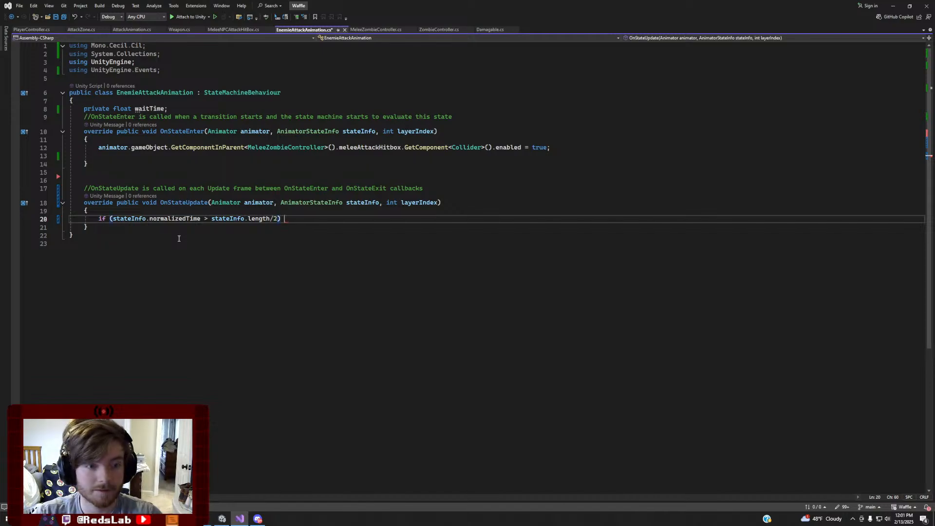
key("Return")
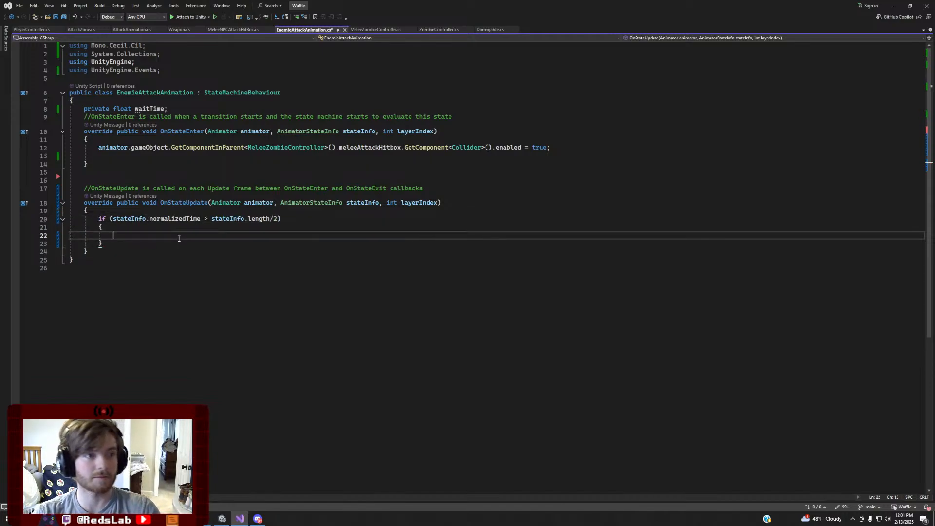
Copy the collider-enabling line from OnStateEnter into the new if block and set its enabled value to false
left_click(556, 148)
key("shift+Home")
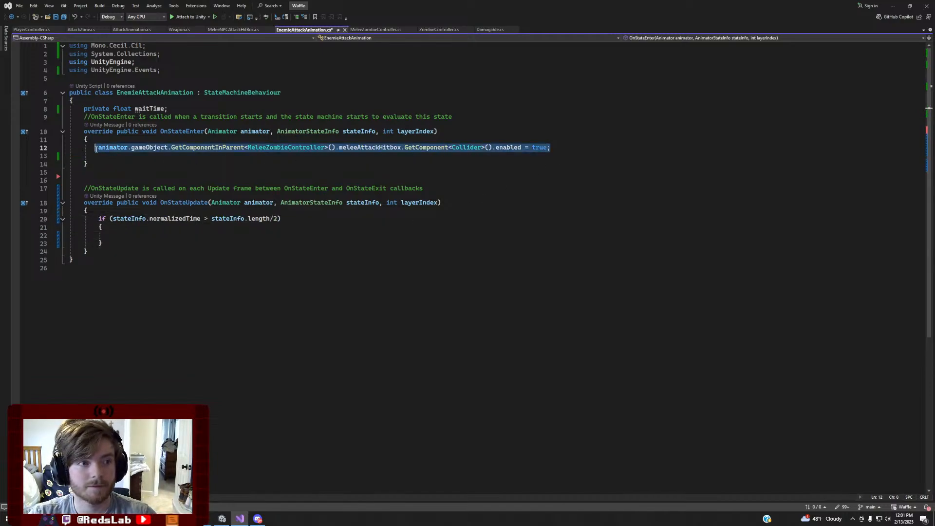
key("ctrl+c")
left_click(124, 237)
key("ctrl+v")
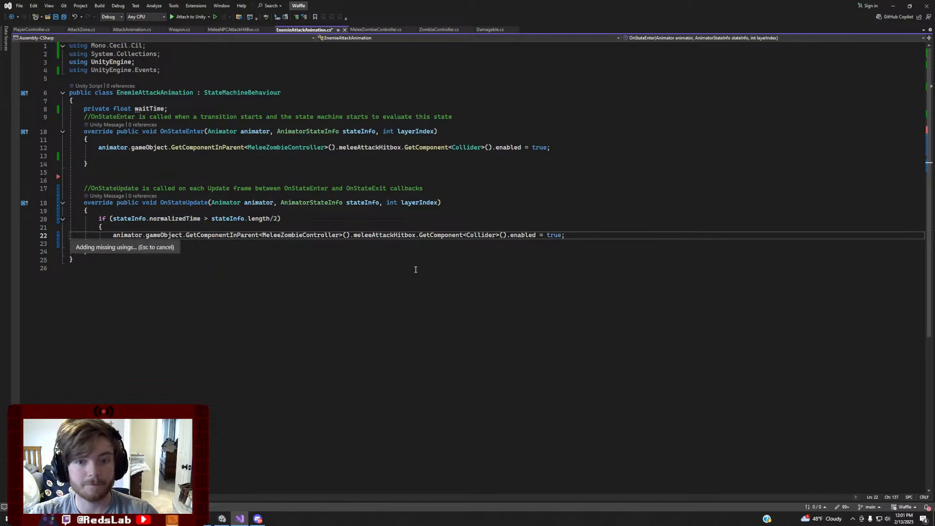
key("ctrl+BackSpace")
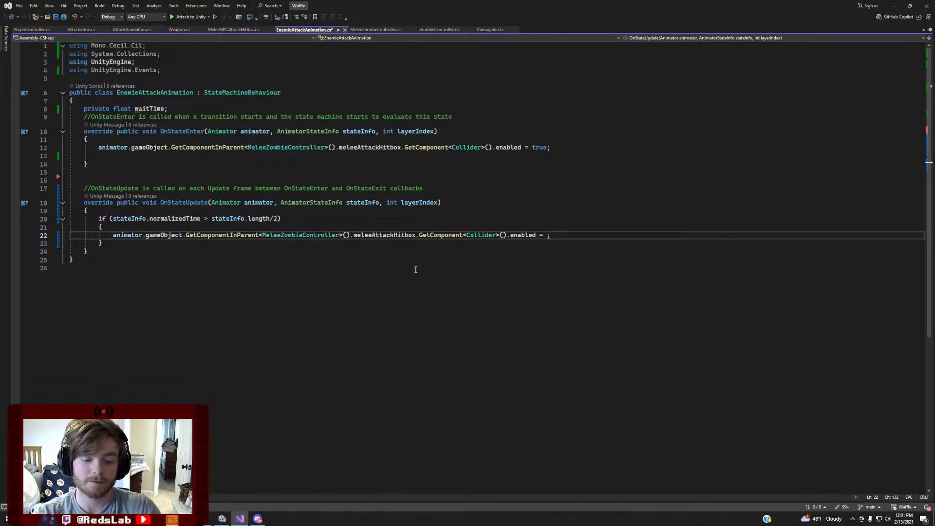
type("false")
Add Debug.Log("Disabled Enemy Attack Collider"); as the first line of the if block and save the script
left_click(267, 226)
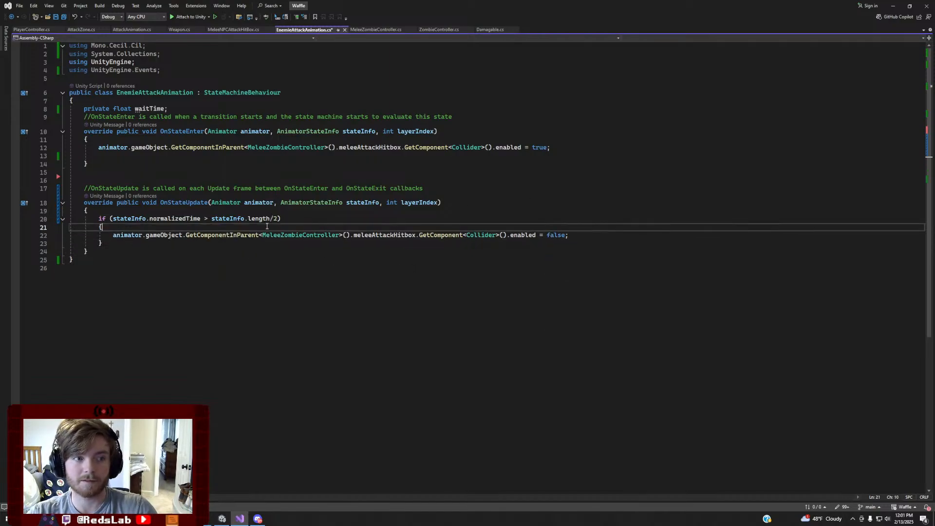
key("Return")
type("Debug.Log(")
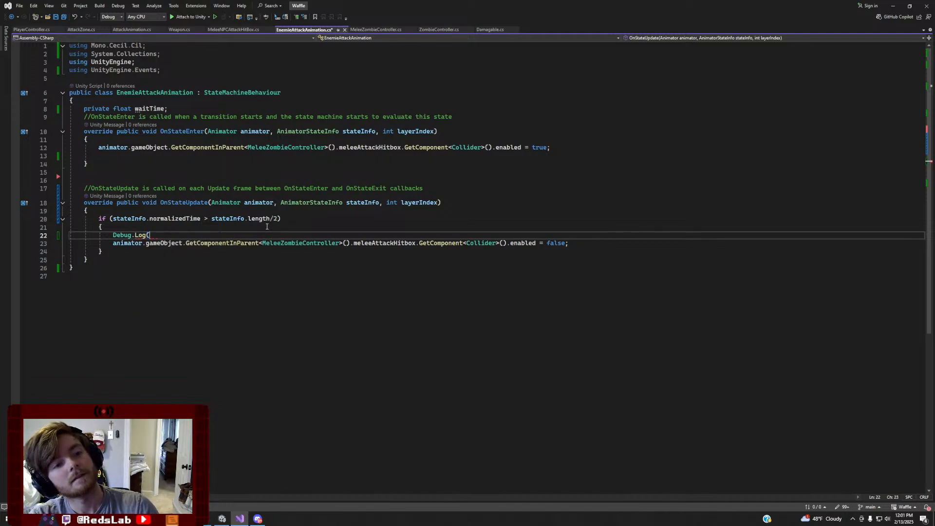
type("));")
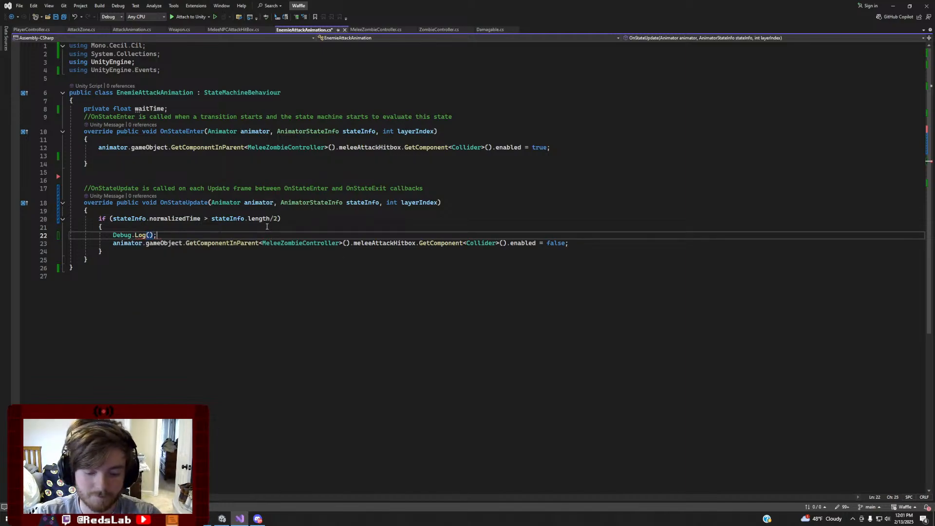
key("Left")
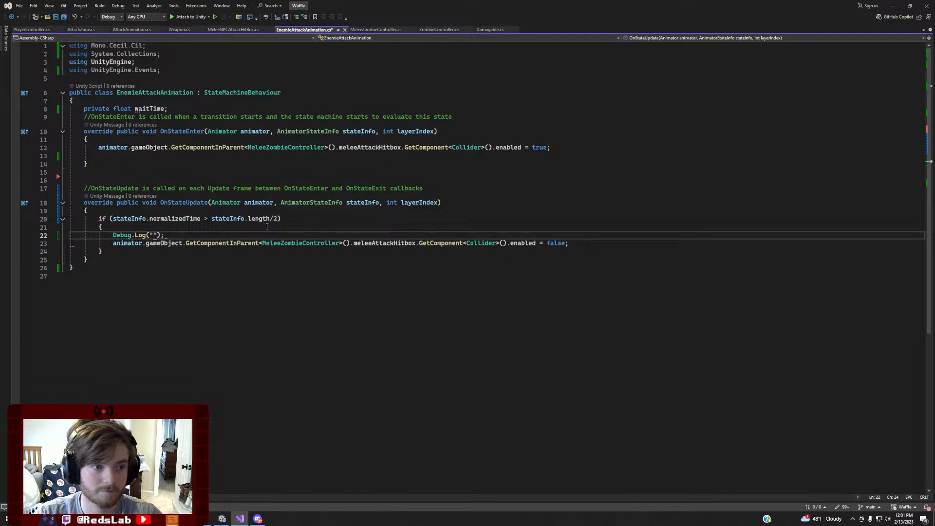
type("\"")
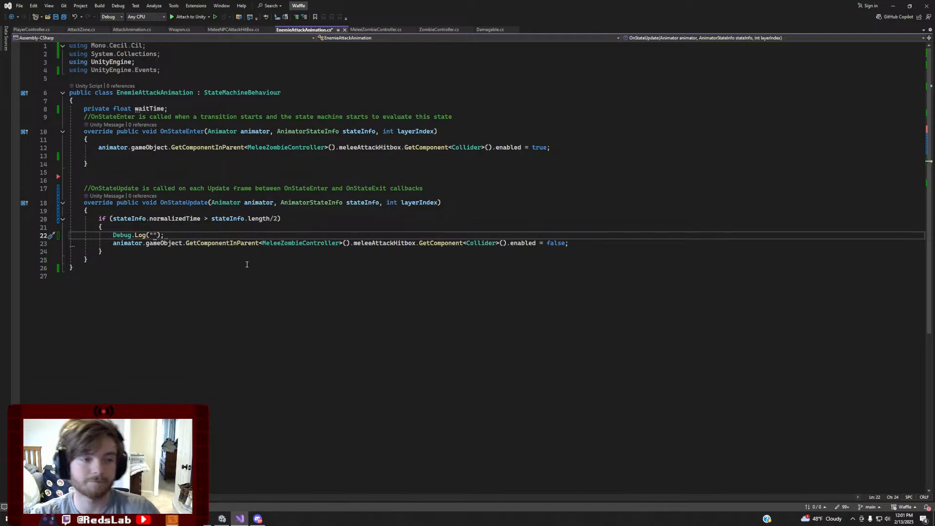
type("Disable")
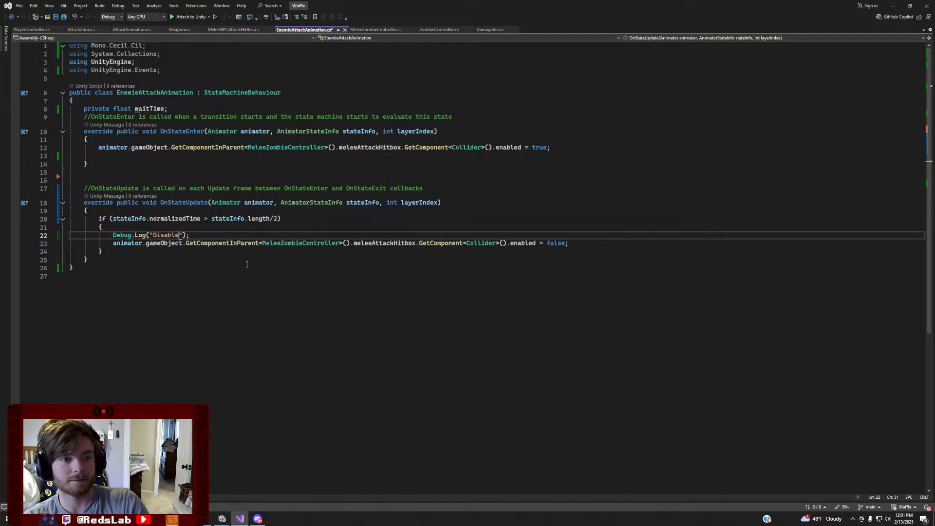
type("d Enemy Atta")
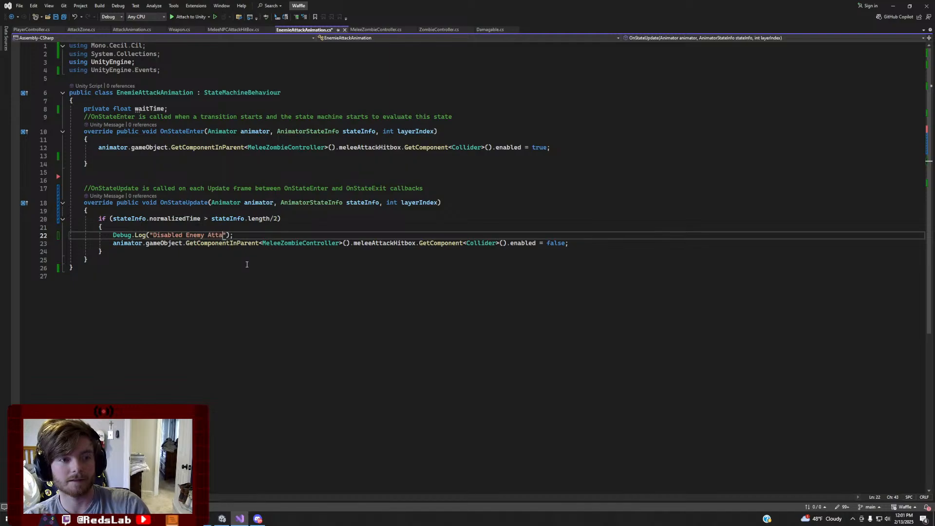
type("ck Collider")
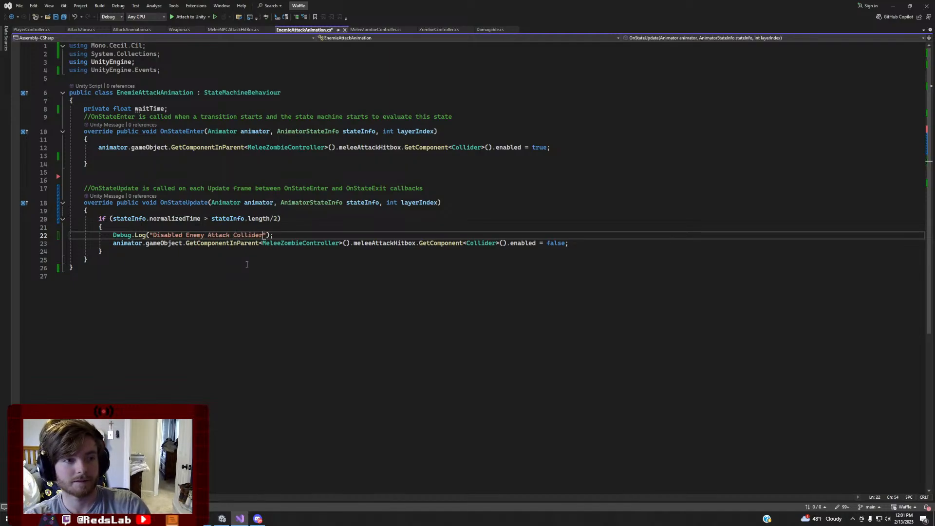
left_click(312, 237)
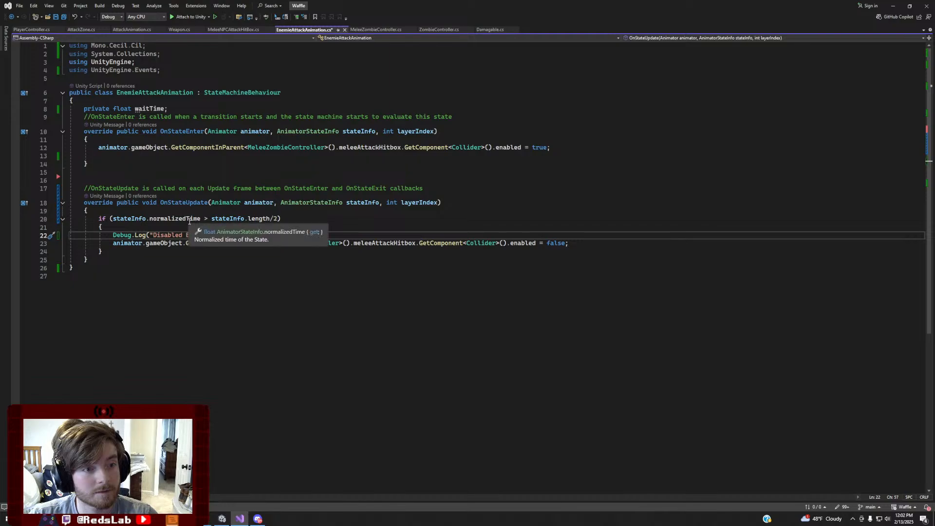
left_click(271, 219)
key("ctrl+s")
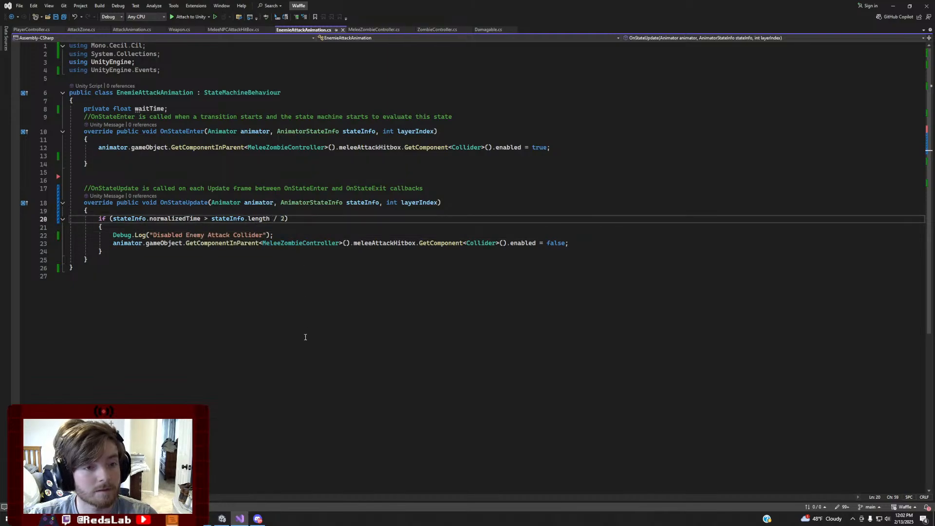
mouse_move(225, 519)
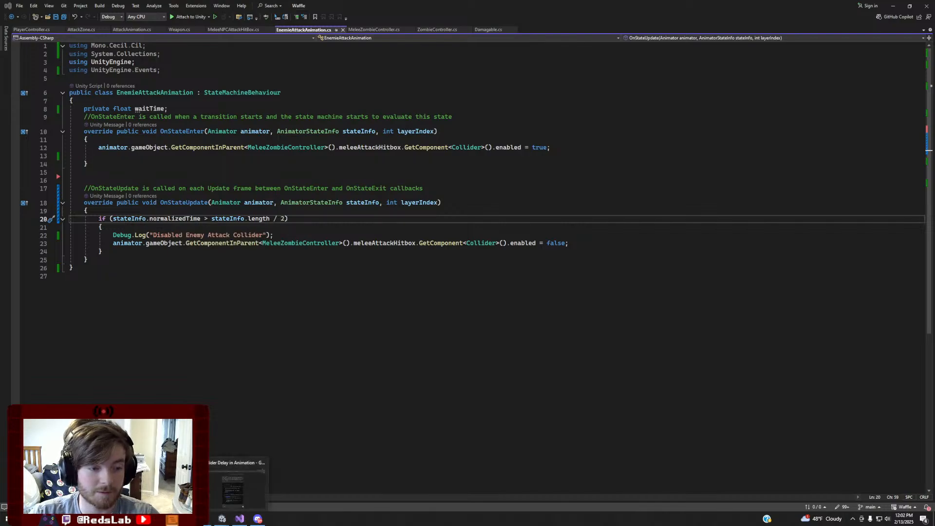
Switch to the ChatGPT page in the browser and review its OnStateUpdate example with the colliderDisabled flag and normalizedTime check
left_click(227, 486)
scroll(471, 273, "down", 3)
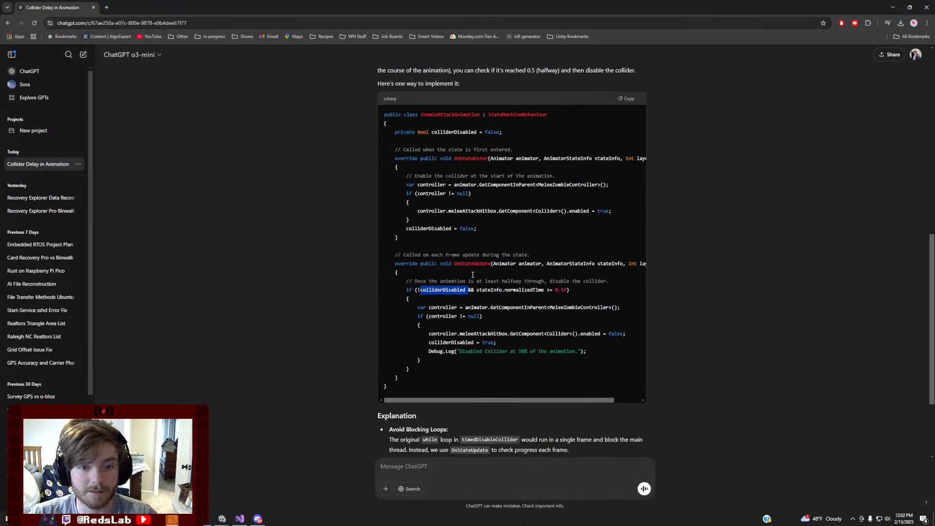
left_click_drag(451, 279, 485, 305)
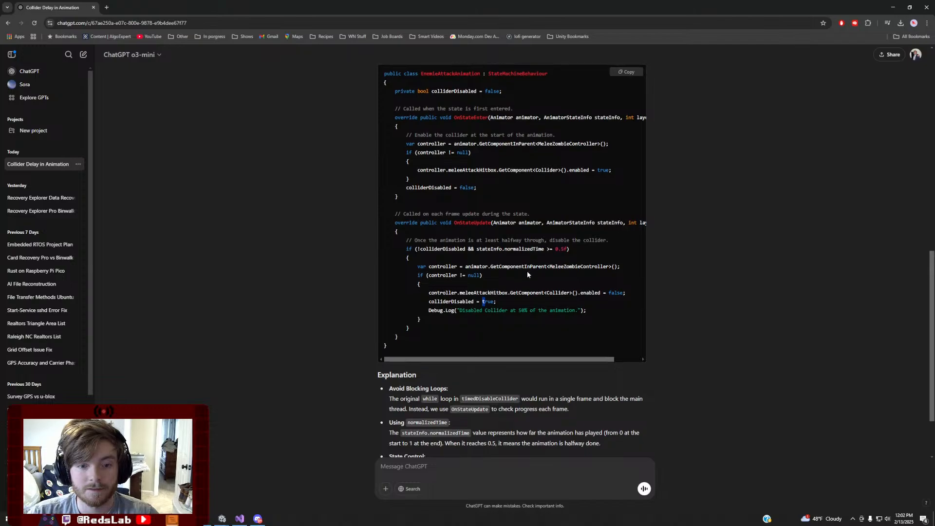
scroll(521, 276, "down", 3)
left_click(107, 7)
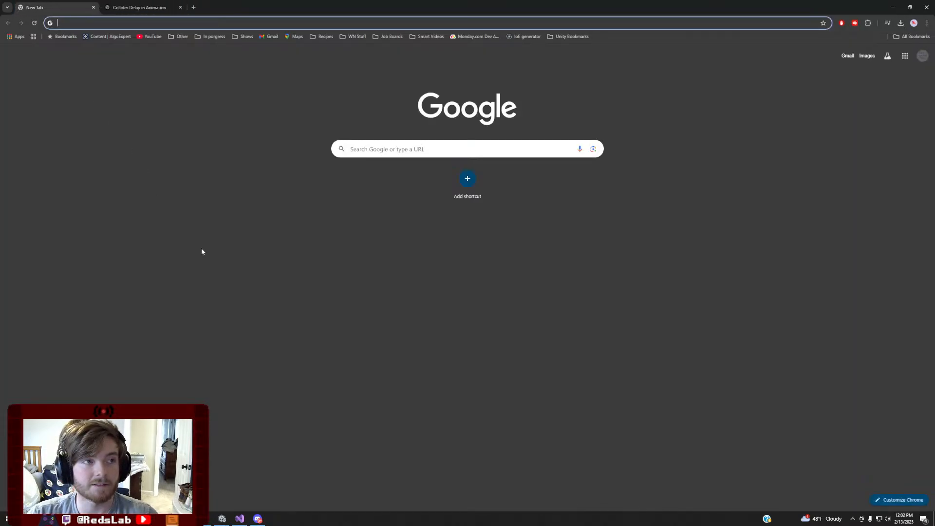
left_click(240, 519)
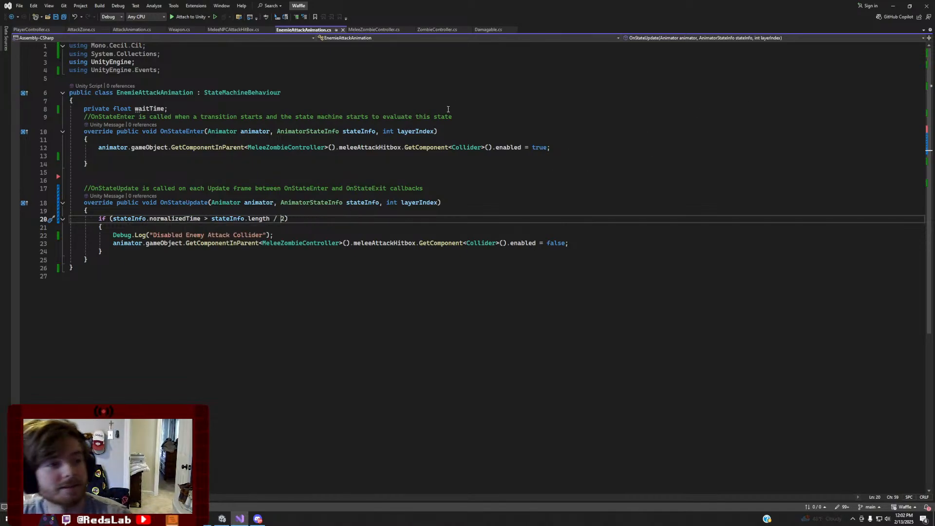
left_click(887, 6)
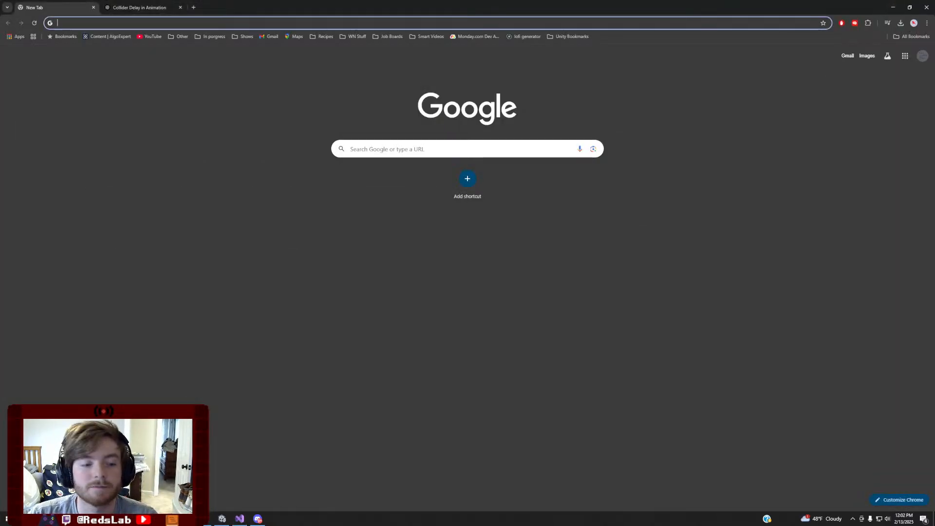
left_click(240, 519)
Switch to Unity, run the game, and walk the player through the building to the street corner and back in search of zombies
left_click(222, 519)
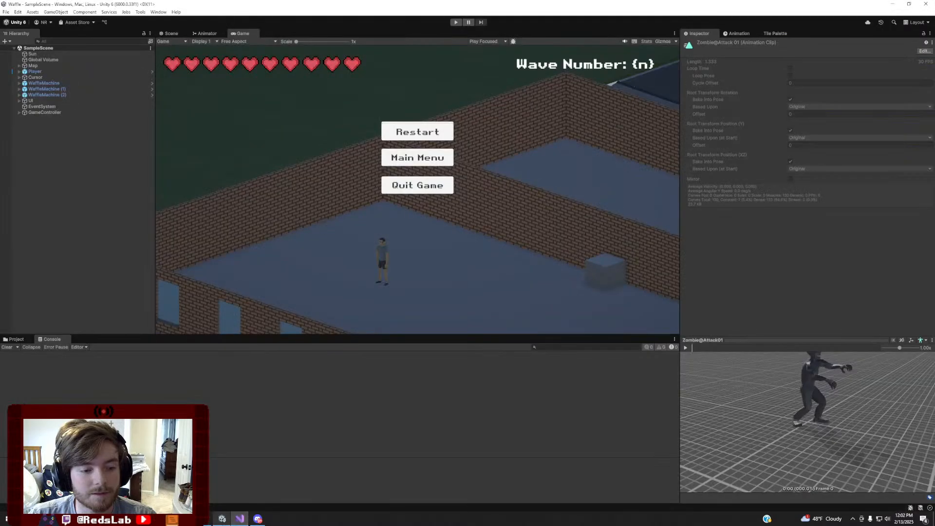
left_click(456, 22)
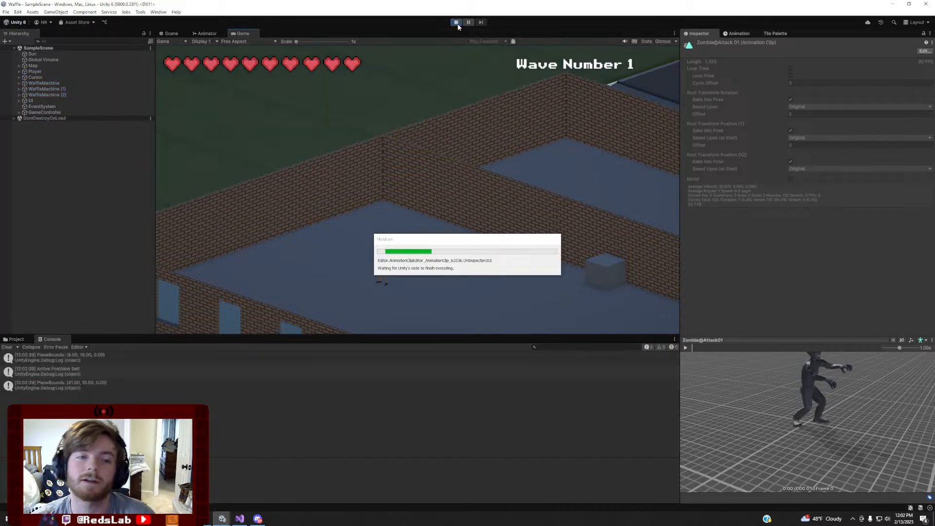
key("d")
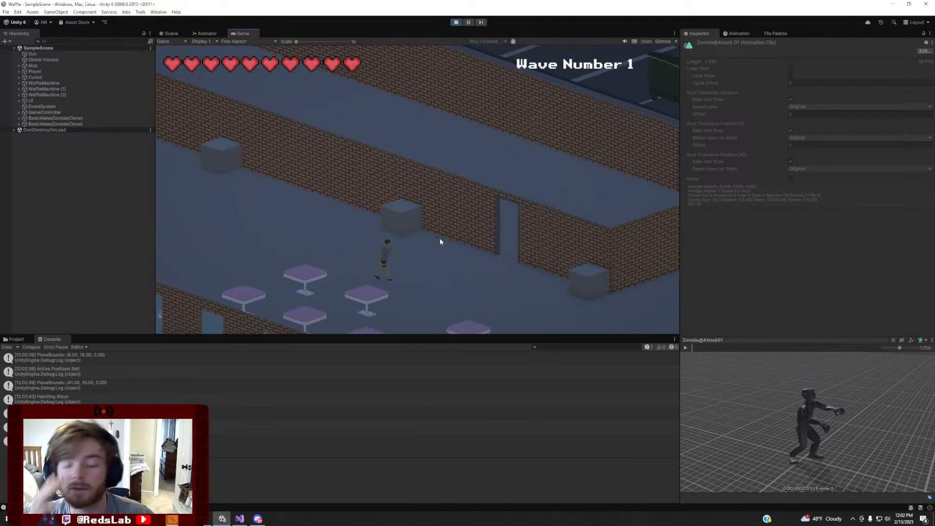
key("s")
key("a")
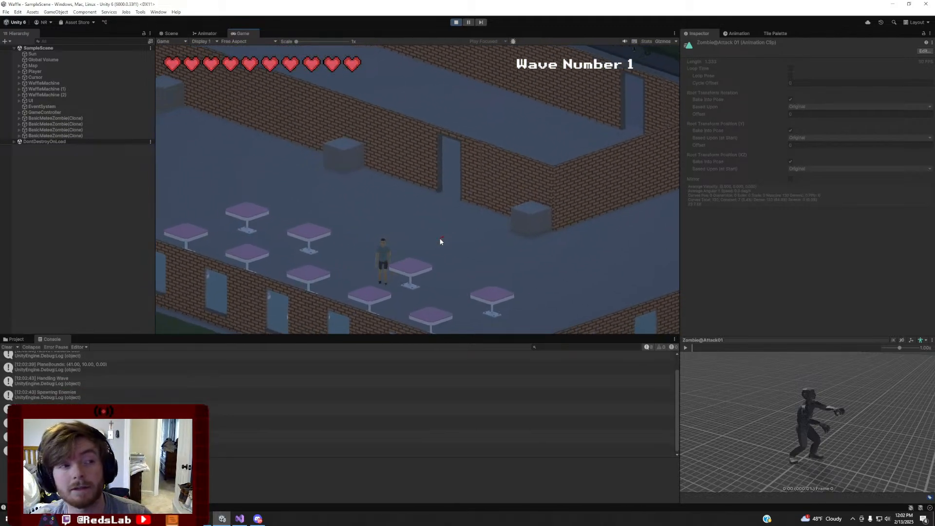
key("s")
key("d")
key("s")
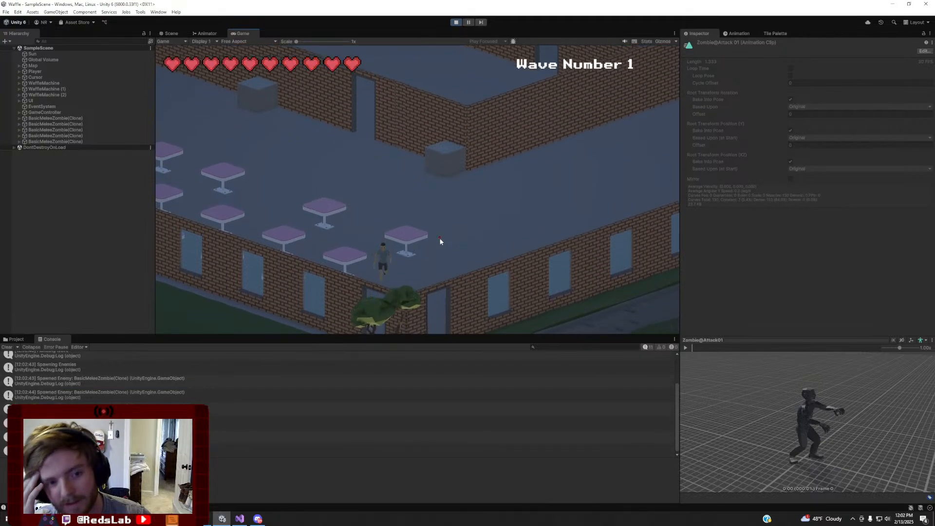
key("s")
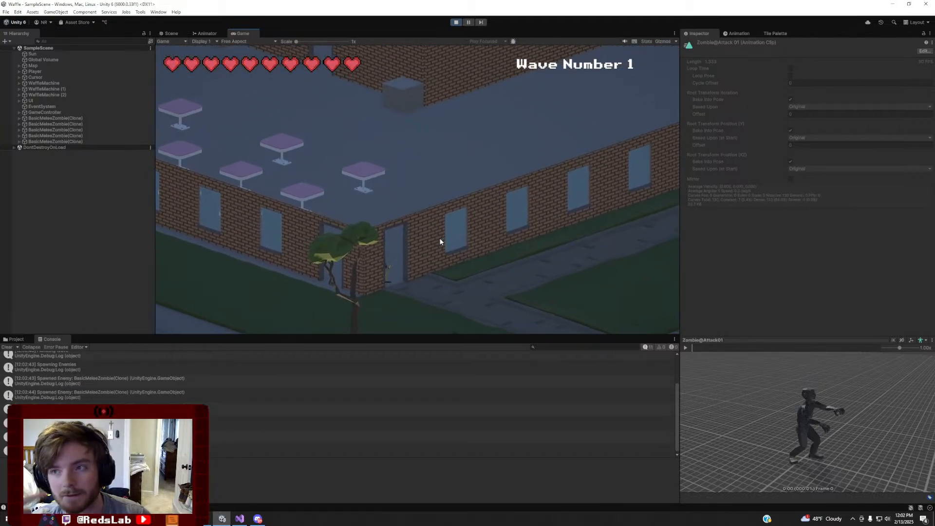
key("s")
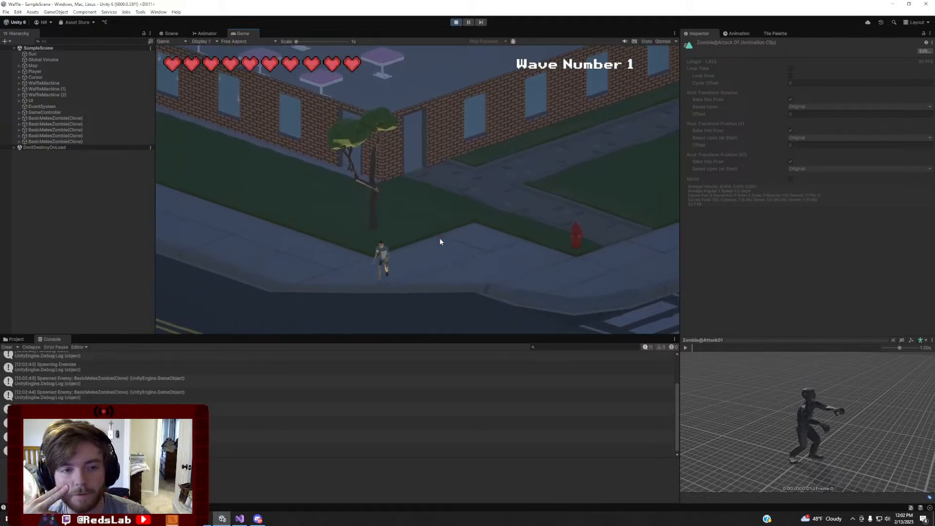
key("w")
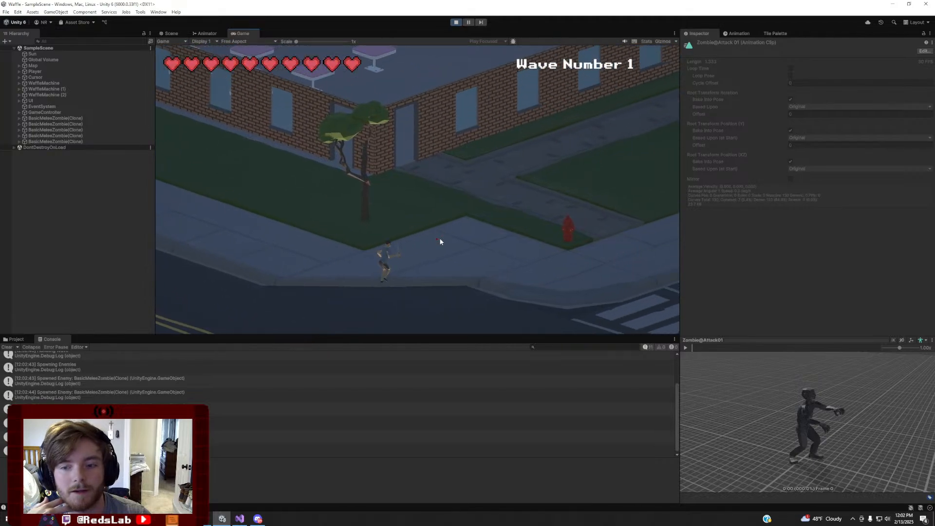
key("w")
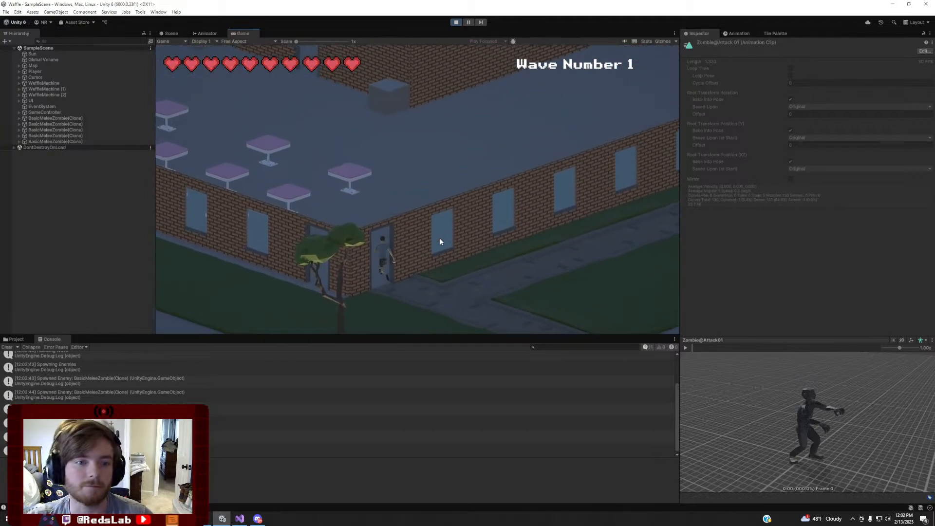
Check the level in the Scene view and walk the player through the back doorways to the two zombies in the parking lot
left_click(171, 33)
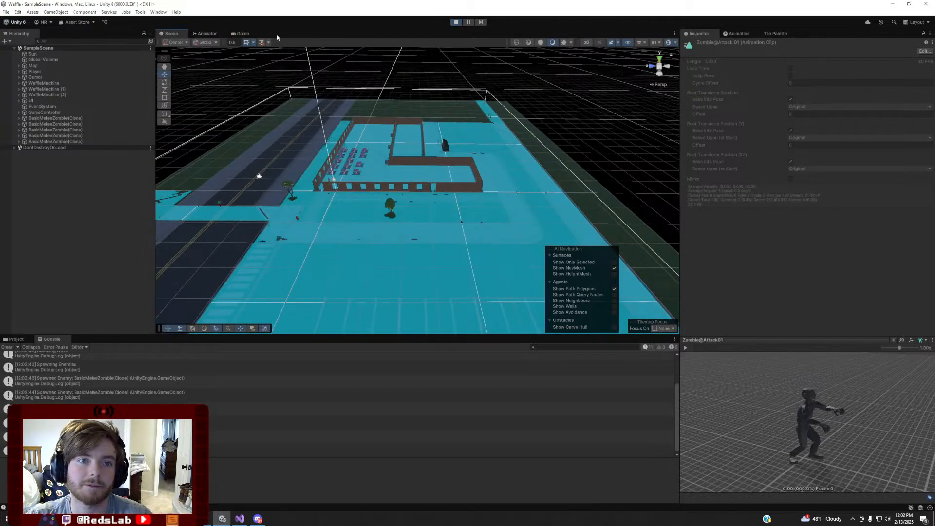
left_click(241, 33)
key("w")
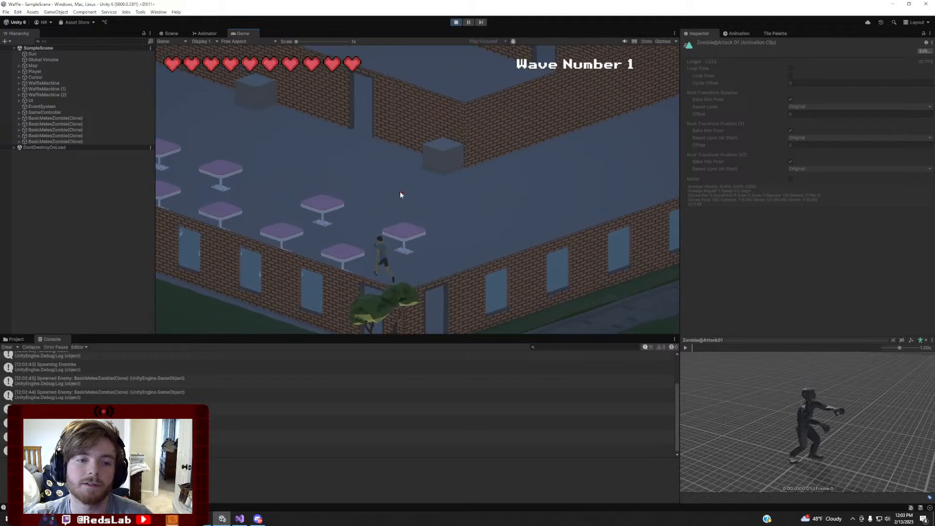
key("w")
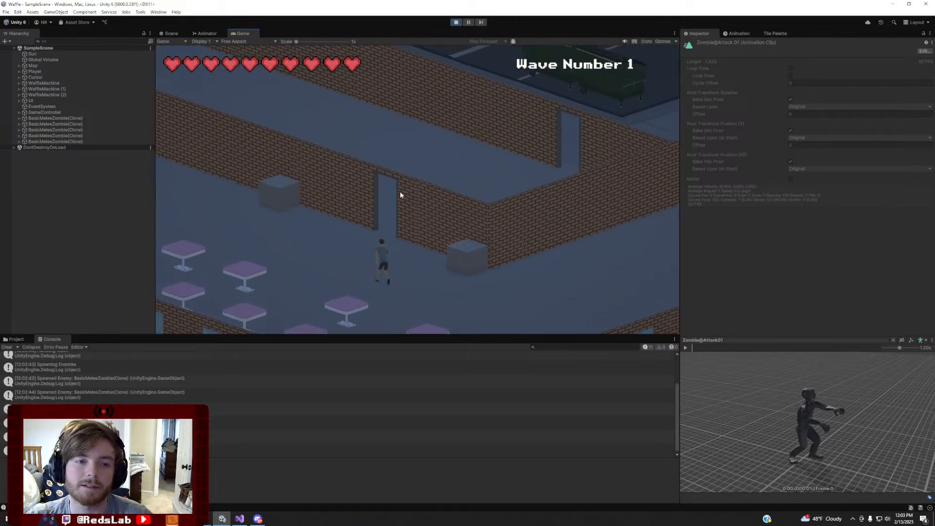
key("w")
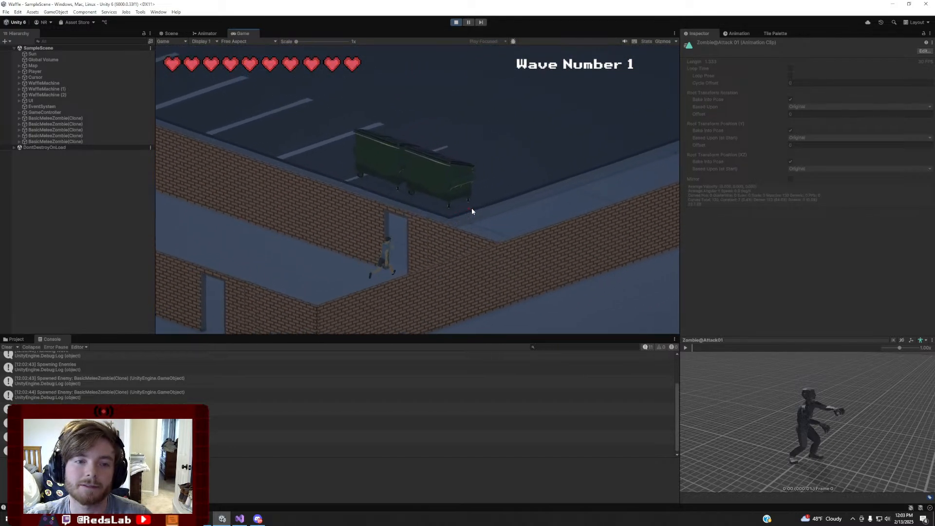
key("w")
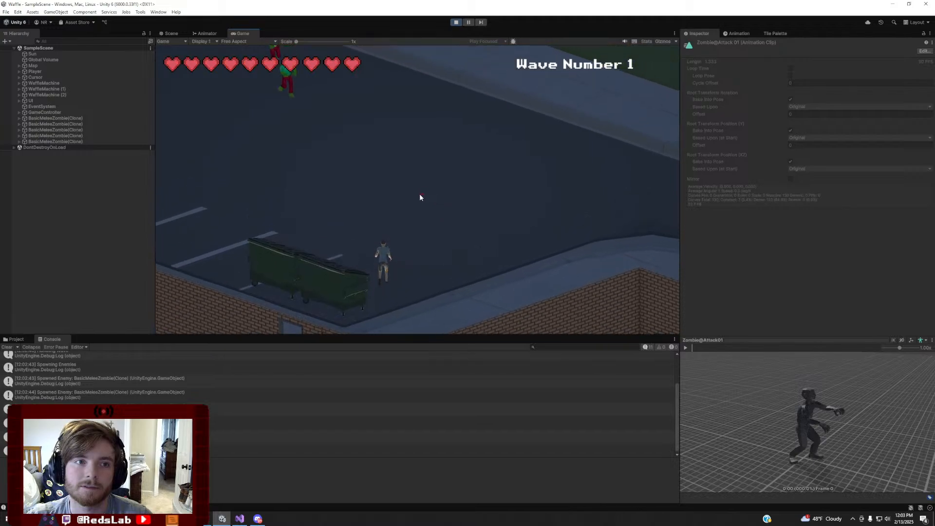
key("w")
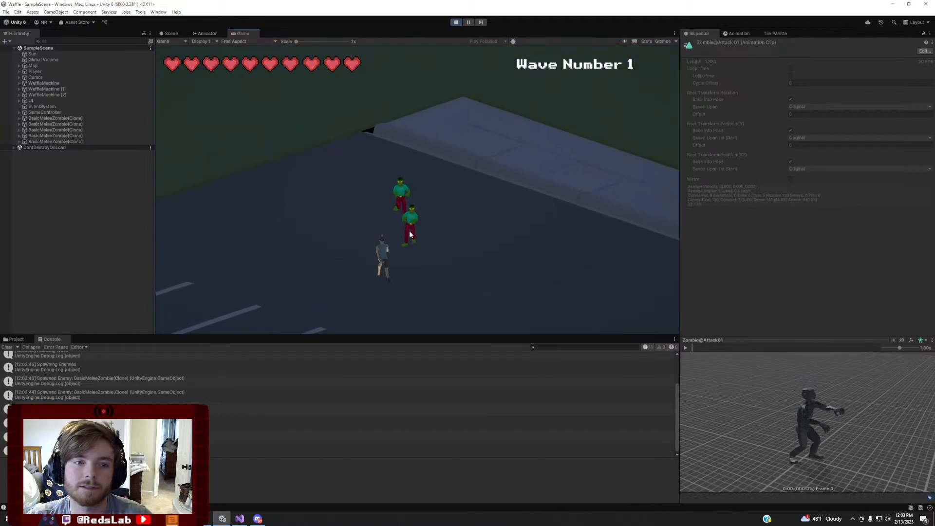
key("w")
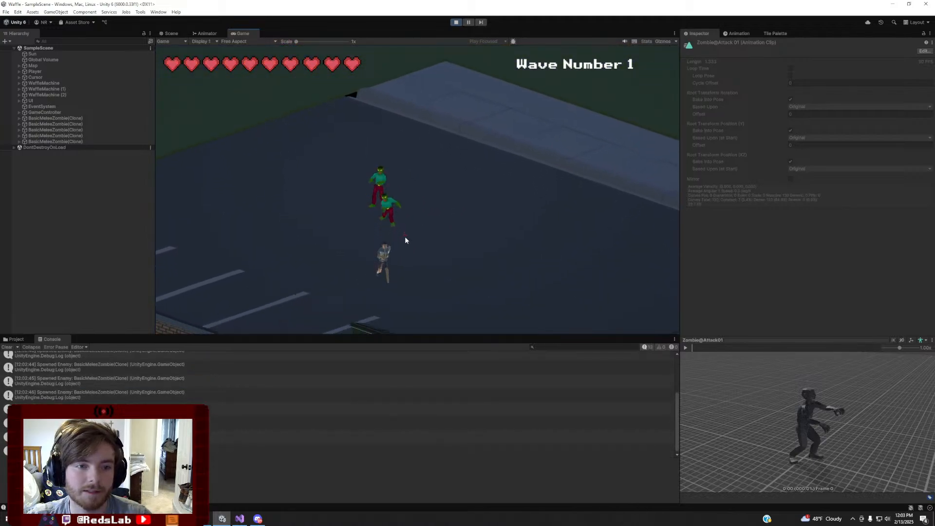
Provoke attacks from the two parking-lot zombies while dodging out of their reach to test the hitbox timing
key("a")
key("d")
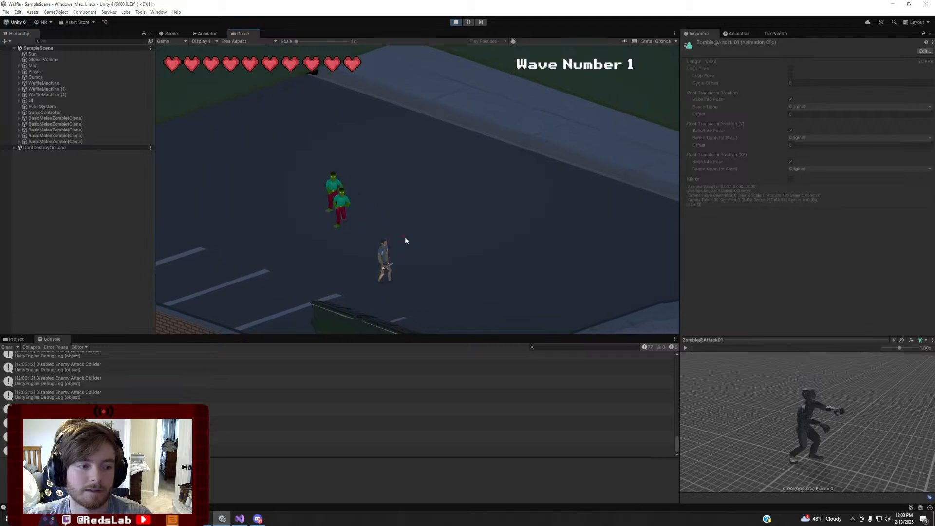
key("w")
key("a")
key("d")
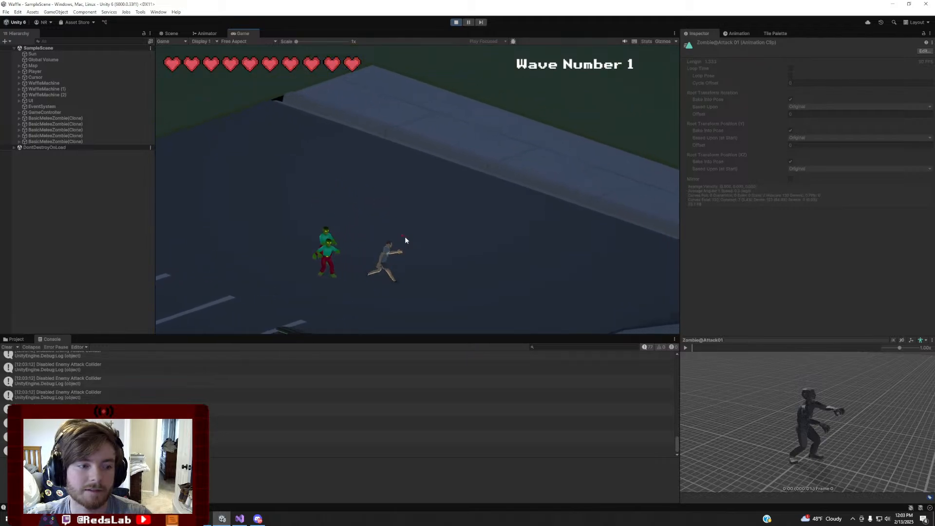
key("s")
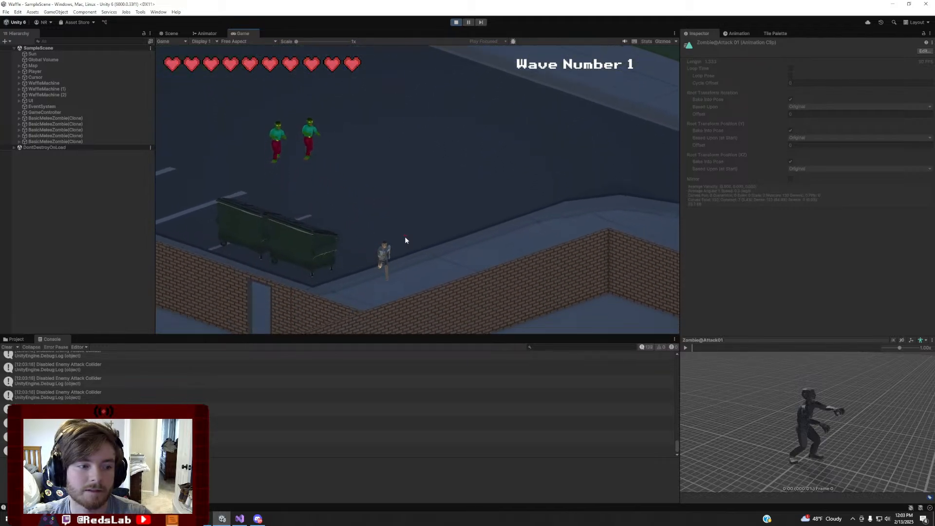
key("a")
key("d")
key("w")
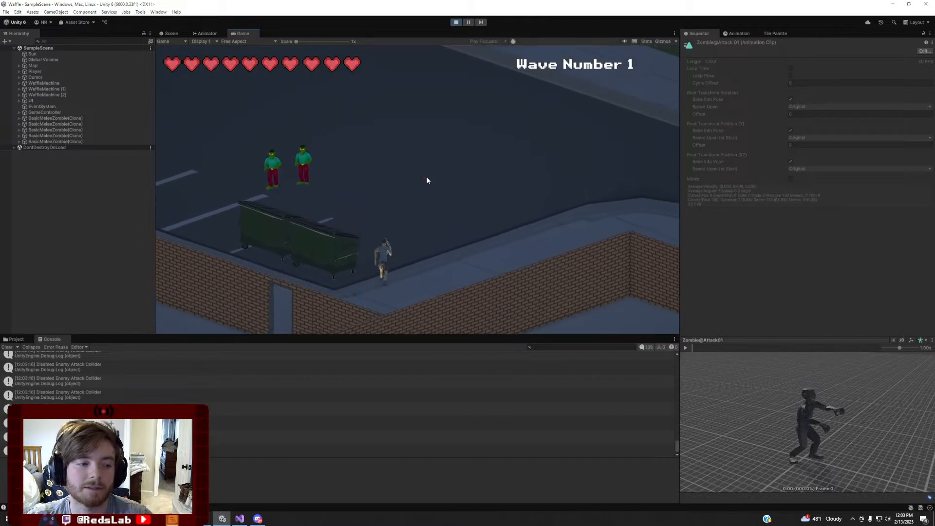
Let the parking-lot zombies hit the player at close range and strike back at both of them beside the dumpsters
key("w")
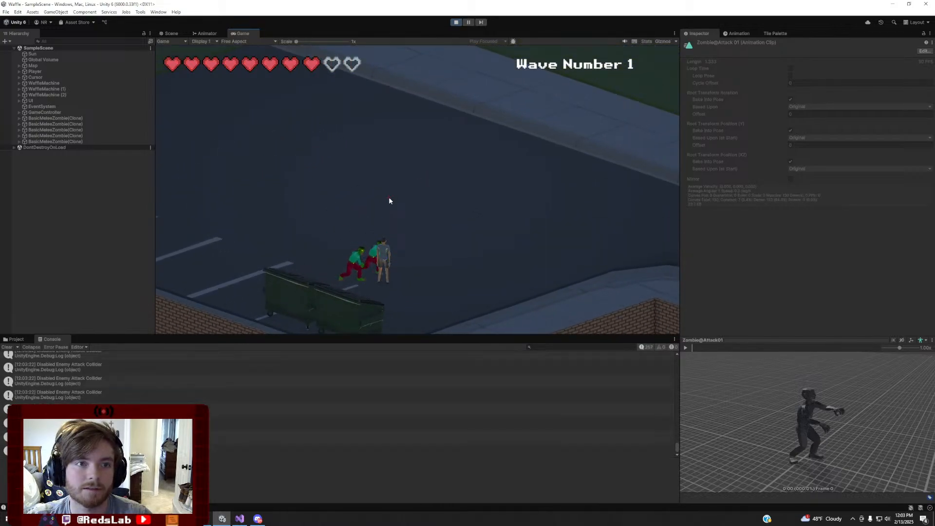
left_click(390, 201)
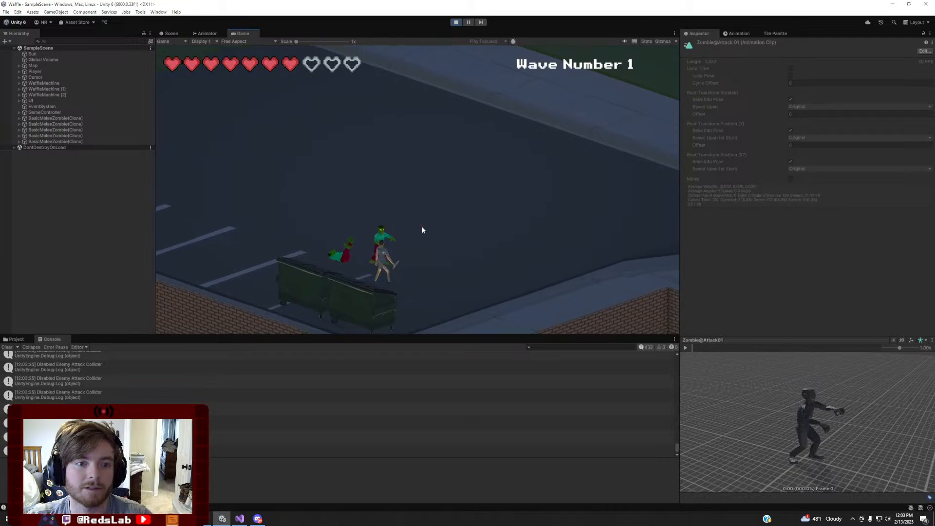
key("d")
key("a")
key("d")
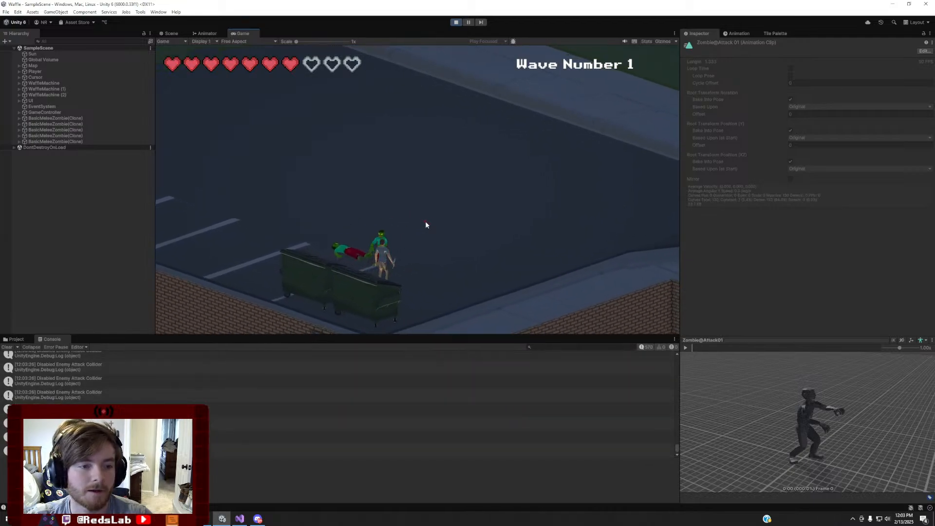
key("d")
key("a")
left_click(425, 222)
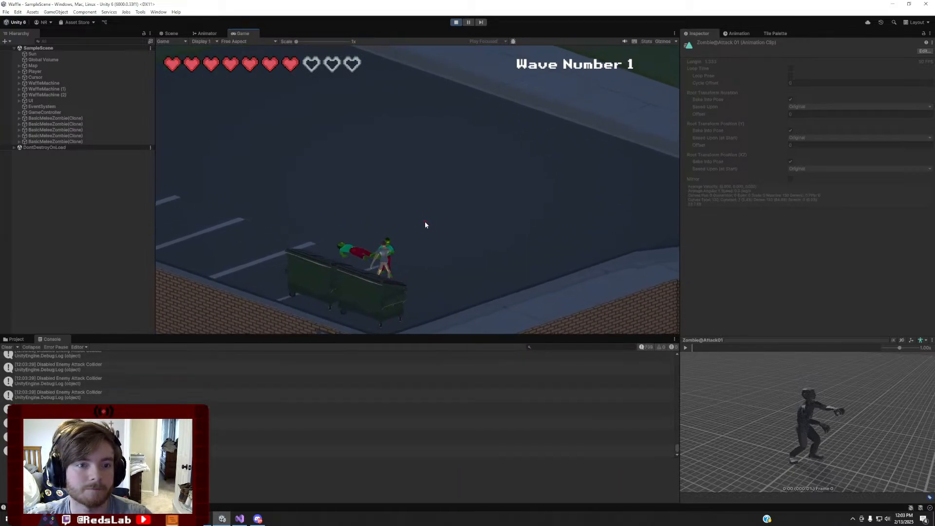
Lead the player back into the dining area, test the remaining zombies' attacks at close range, and stop the game
key("d")
key("s")
key("a")
key("s")
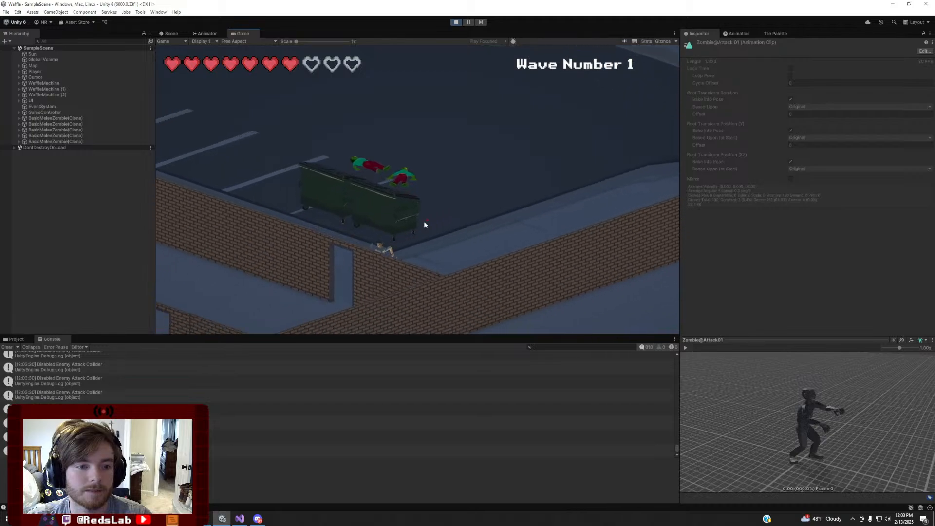
key("a")
key("s")
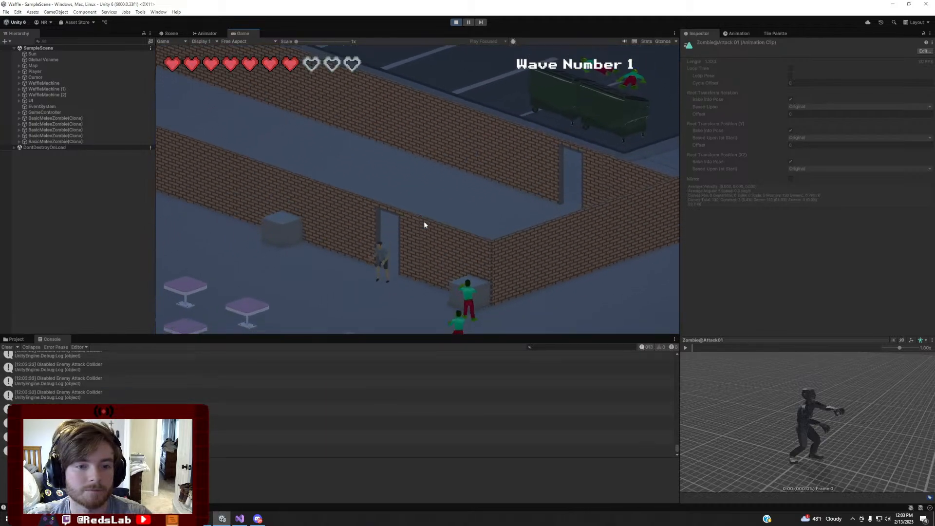
key("s")
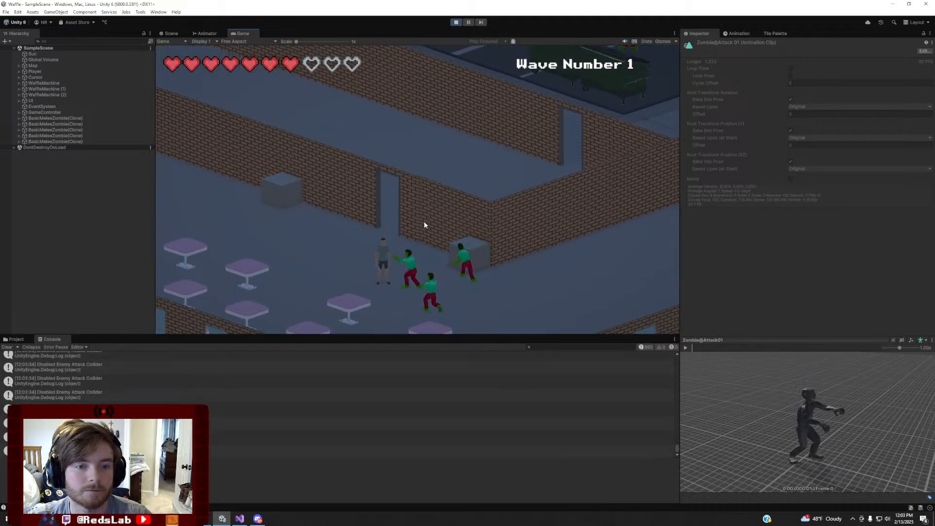
key("a")
key("d")
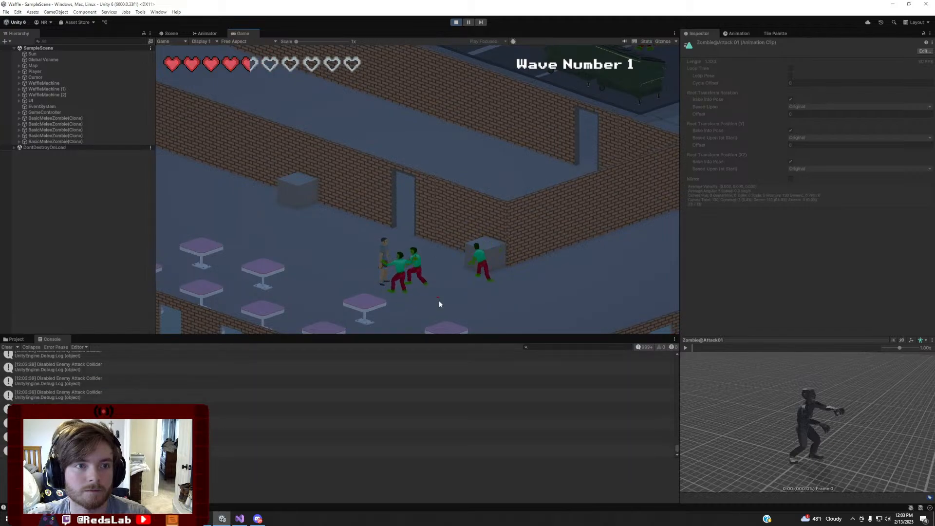
left_click(454, 23)
Switch to Visual Studio and delete the empty line at the end of the OnStateEnter method in EnemieAttackAnimation.cs
key("alt+Tab")
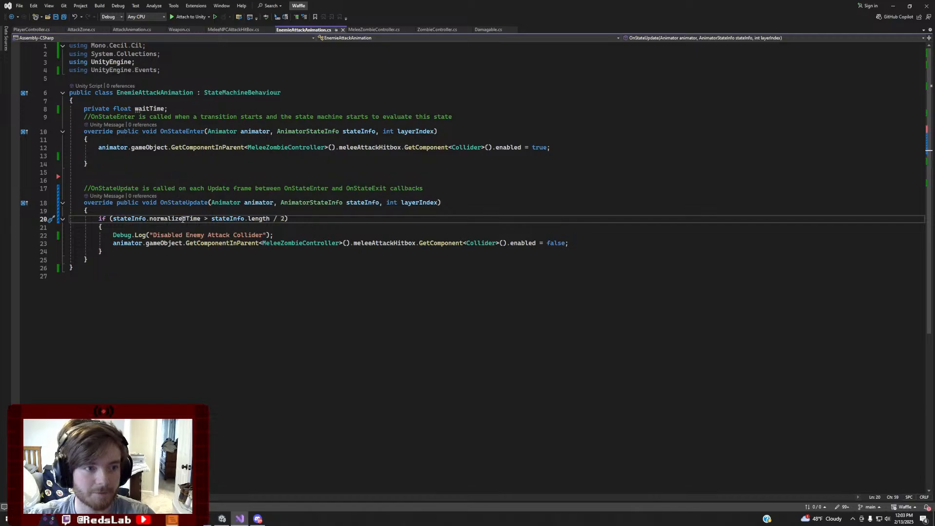
left_click(115, 156)
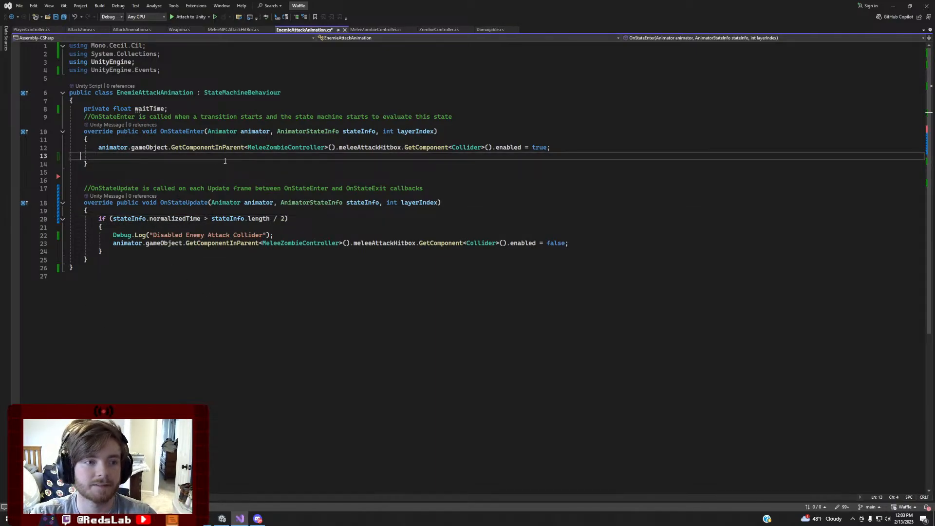
key("BackSpace")
key("BackSpace")
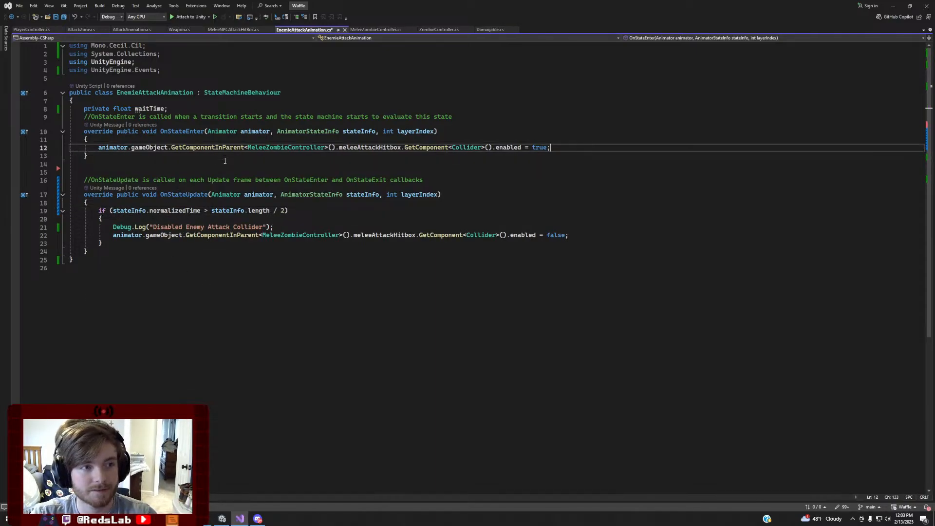
Extend the OnStateUpdate if condition with && followed by the meleeAttackHitbox Collider expression copied from the disabling line
left_click(285, 210)
left_click_drag(565, 235, 117, 236)
left_click(285, 211)
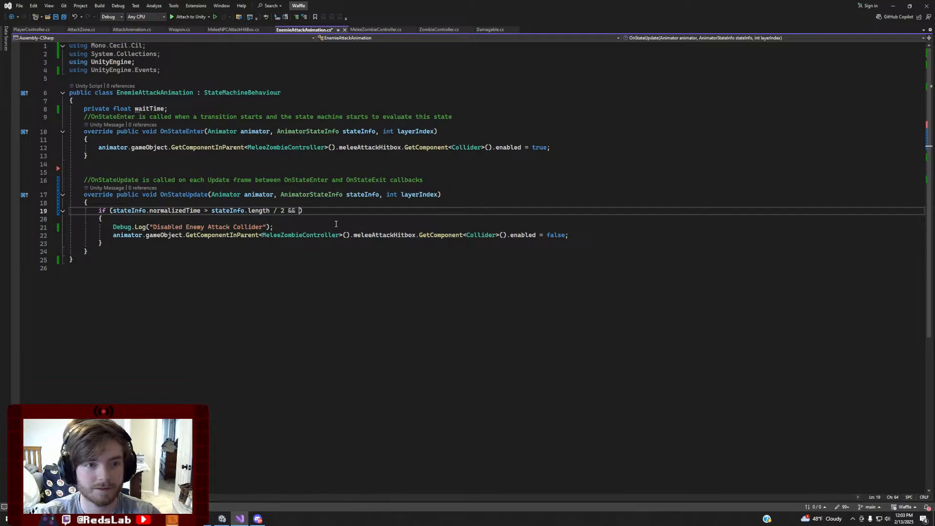
type("animator.gameObject.GetComponentInParent<MeleeZombieController>().meleeAttackHitbox.GetComponent<Collider>().enabled = false")
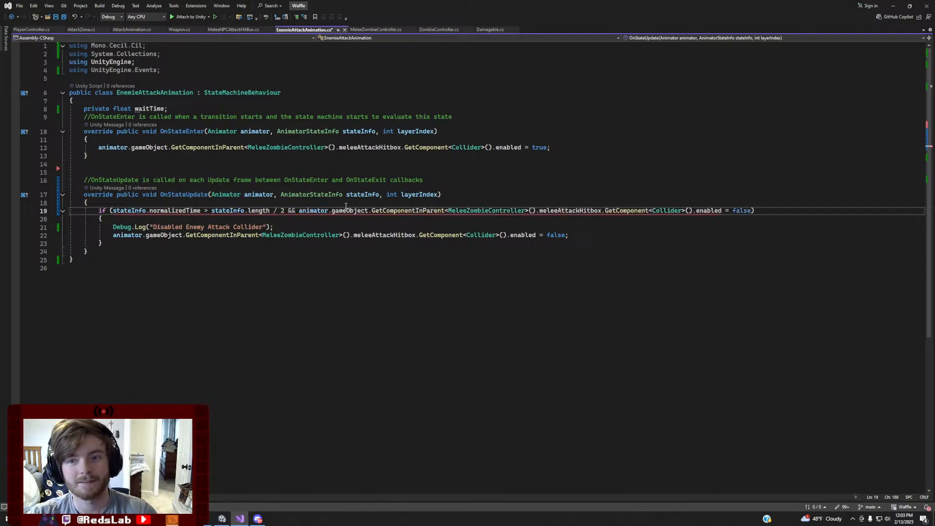
Reduce the added condition to a plain check of the Collider's enabled property, with no negation or comparison to false
left_click(299, 210)
type("!")
left_click(736, 211)
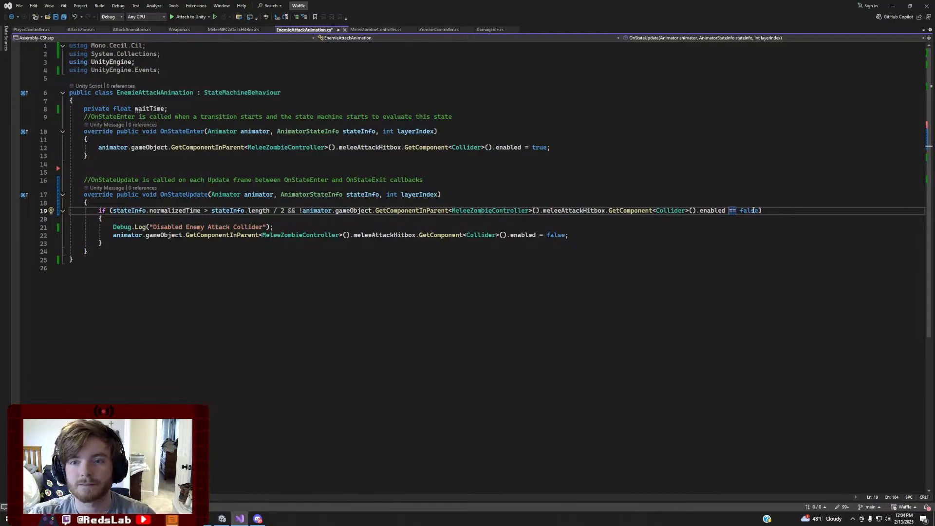
left_click_drag(760, 210, 725, 210)
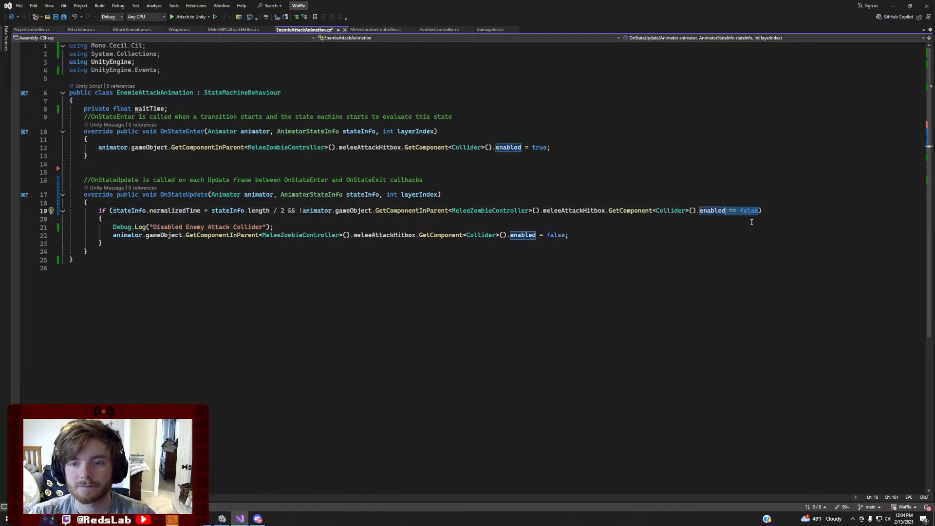
key("BackSpace")
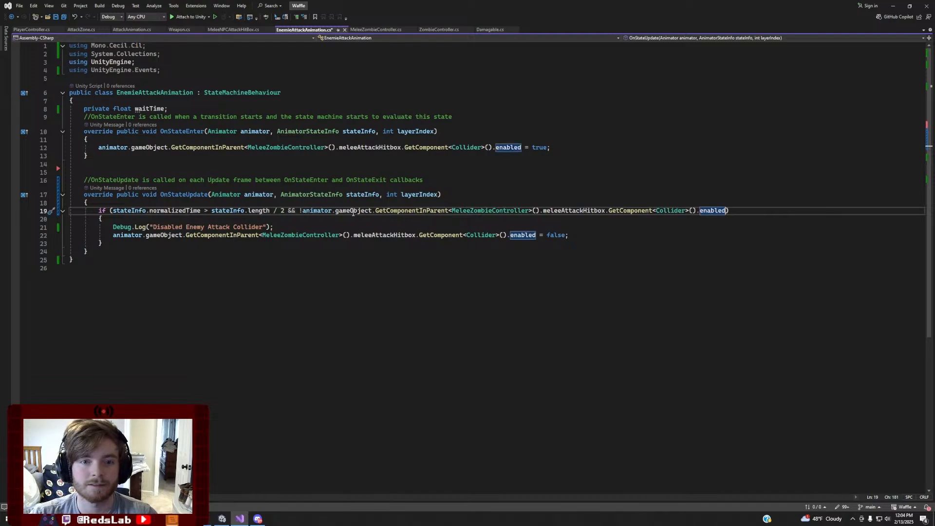
left_click(303, 210)
key("BackSpace")
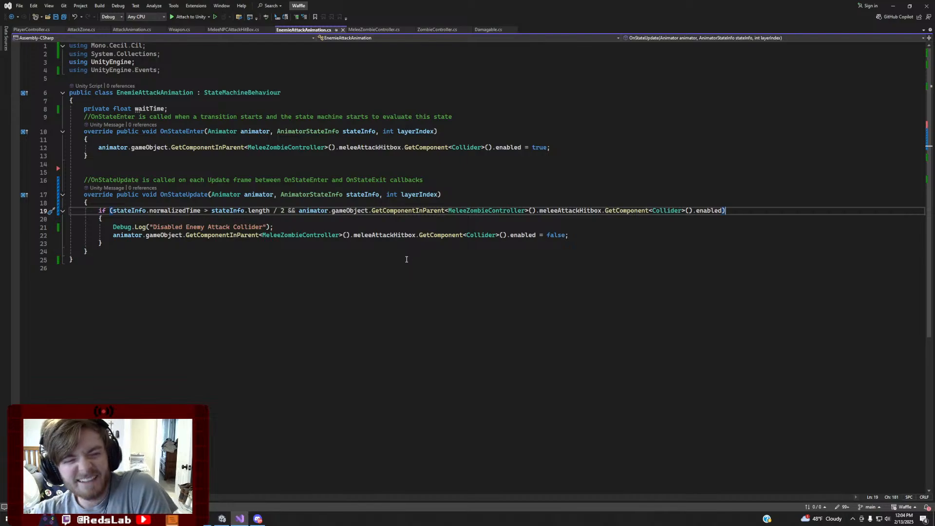
Switch to Unity, start the game, and run the player through the building to the dining tables
left_click(224, 520)
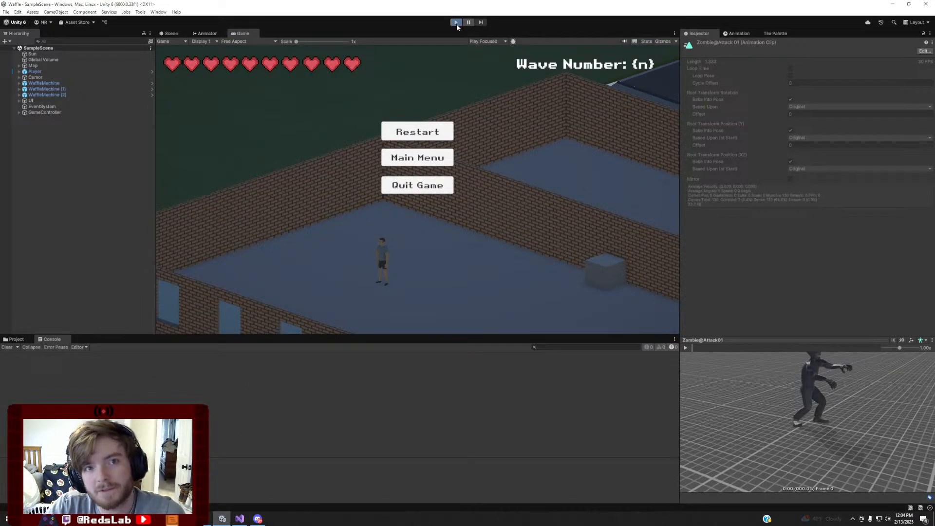
left_click(456, 23)
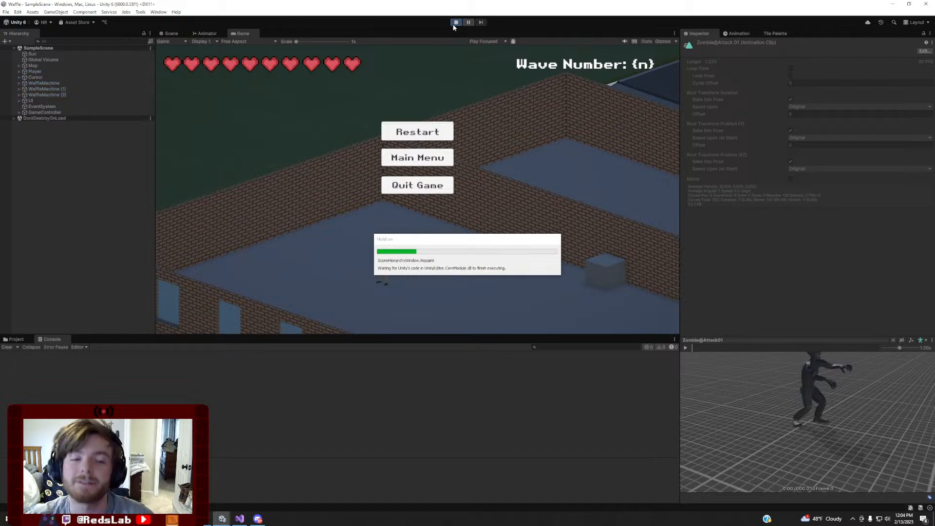
key("d")
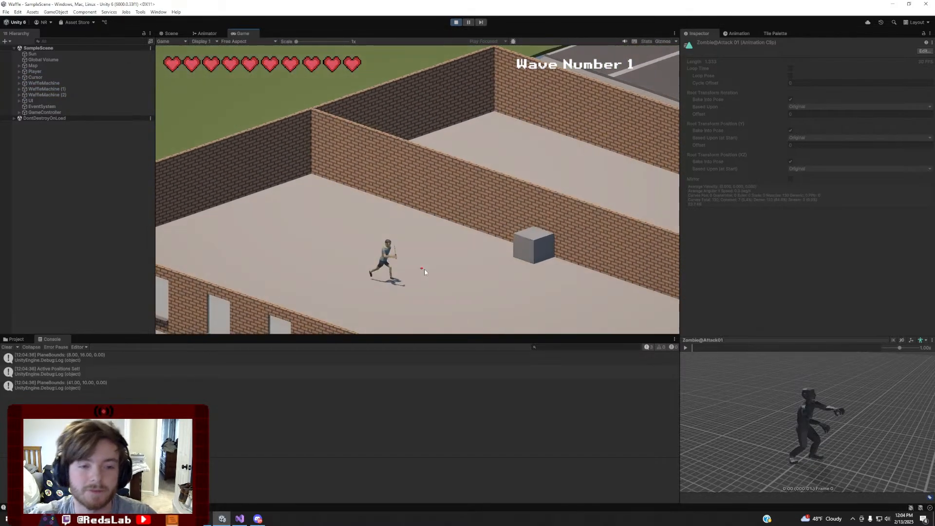
key("d")
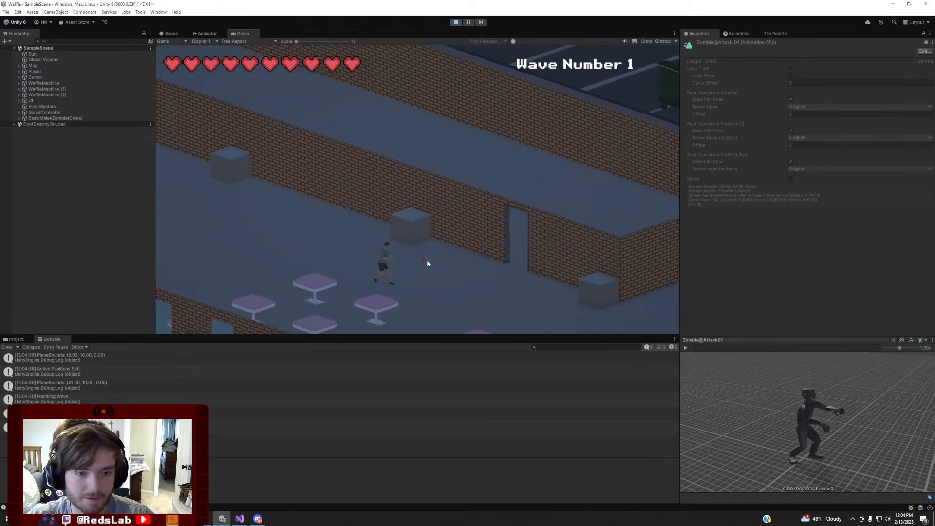
key("d")
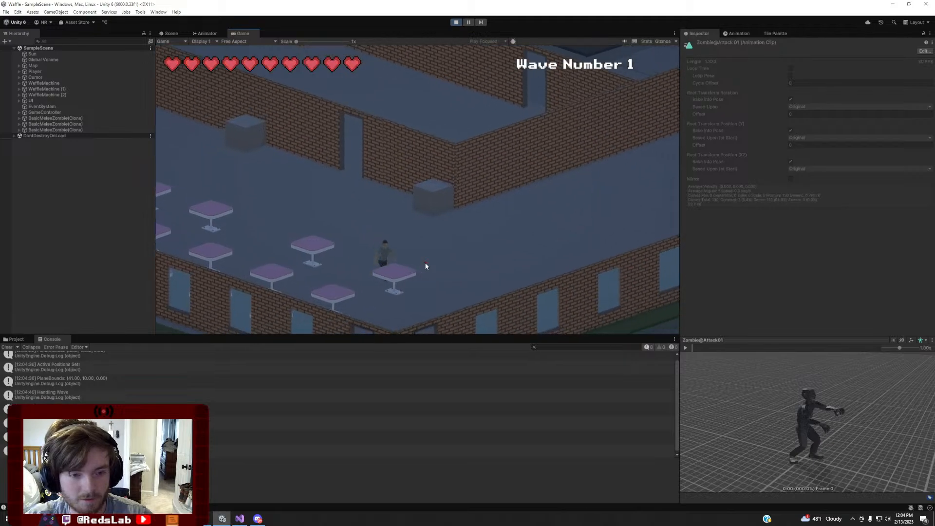
Take the player out through the front corner door to look for zombies on the lawn and return to the doorway
key("a")
key("s")
key("d")
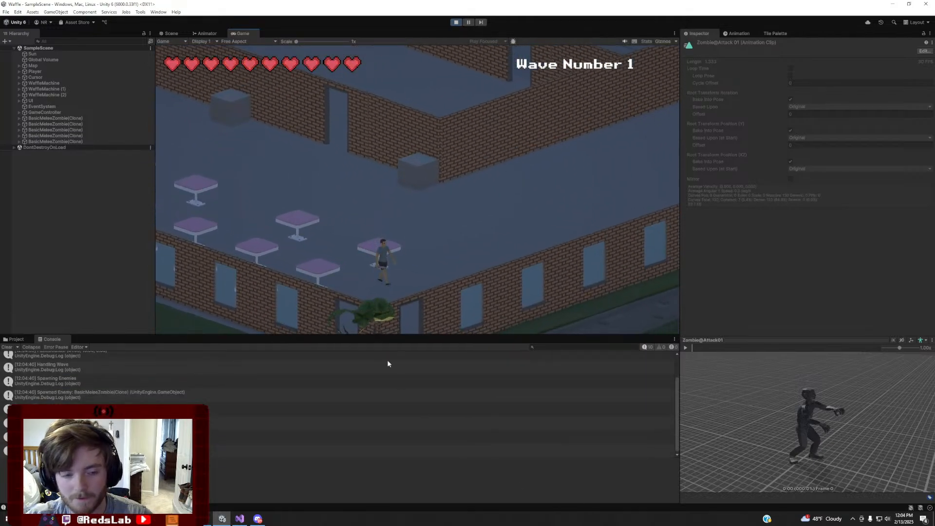
key("s")
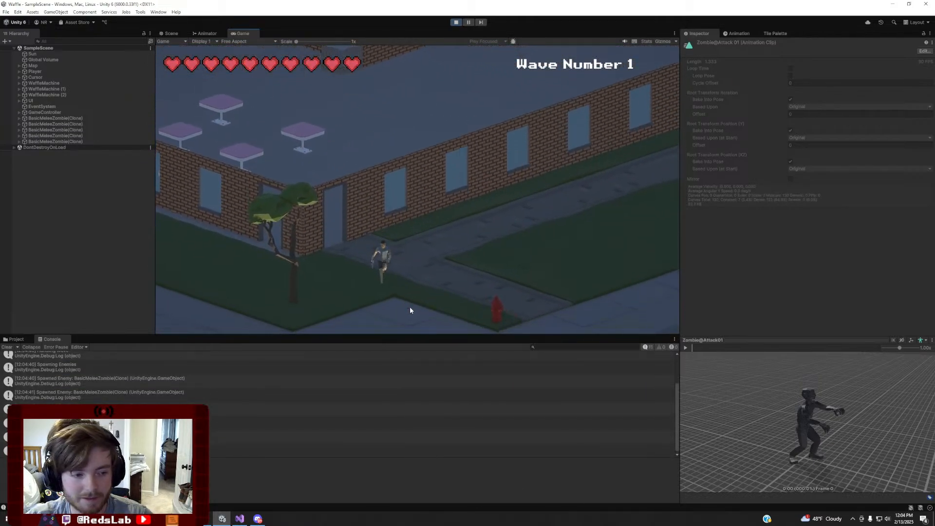
key("w")
key("a")
key("a")
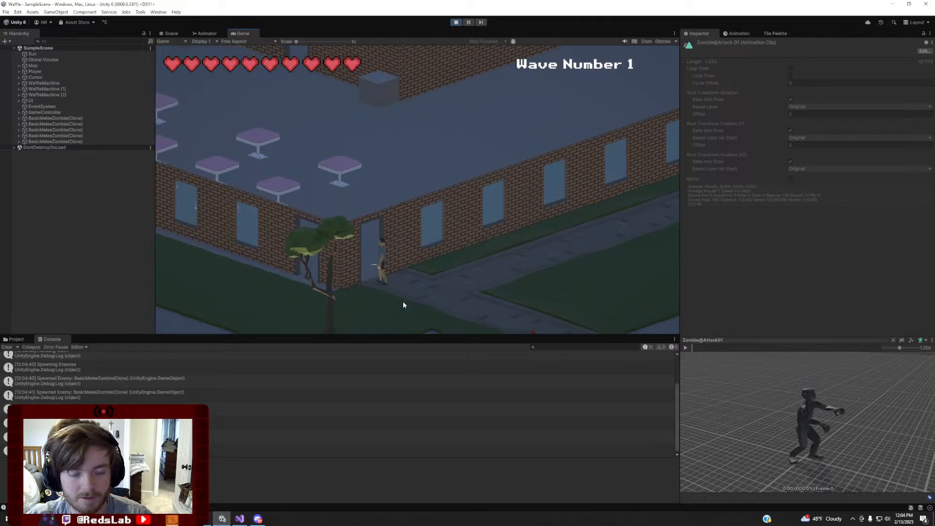
Run the player across the dining area and through the back doorways into the parking lot behind the dumpsters
key("w")
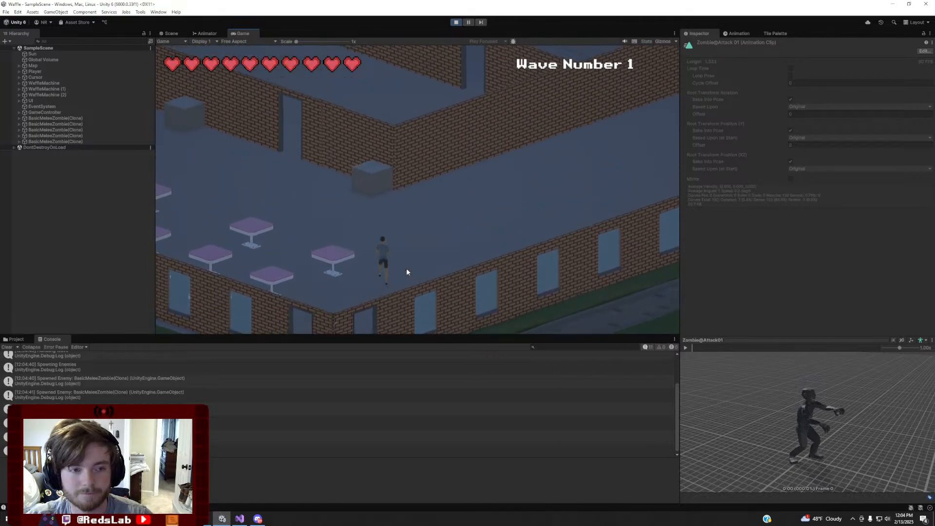
key("w")
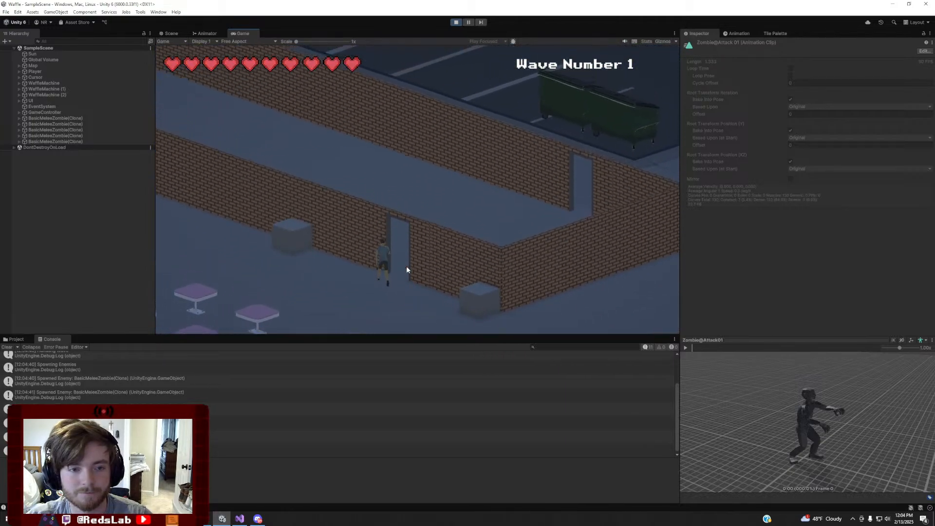
key("d")
key("w")
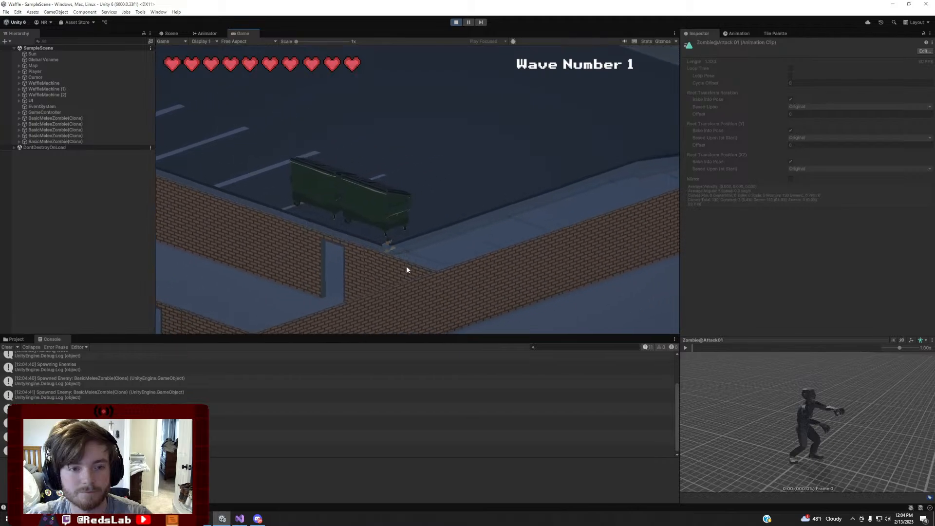
key("w")
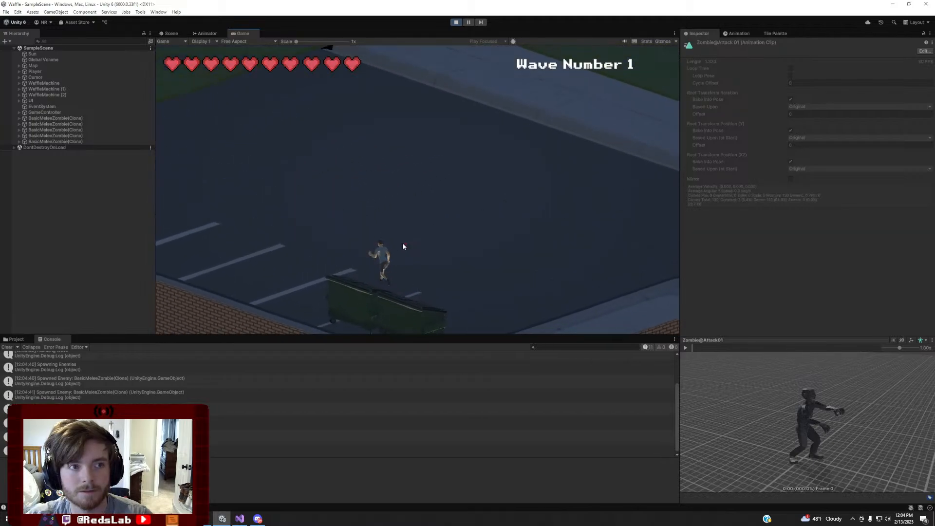
Check the level in the Scene view, return to the Game view, and bring the player back to the zombie at the front door
left_click(171, 34)
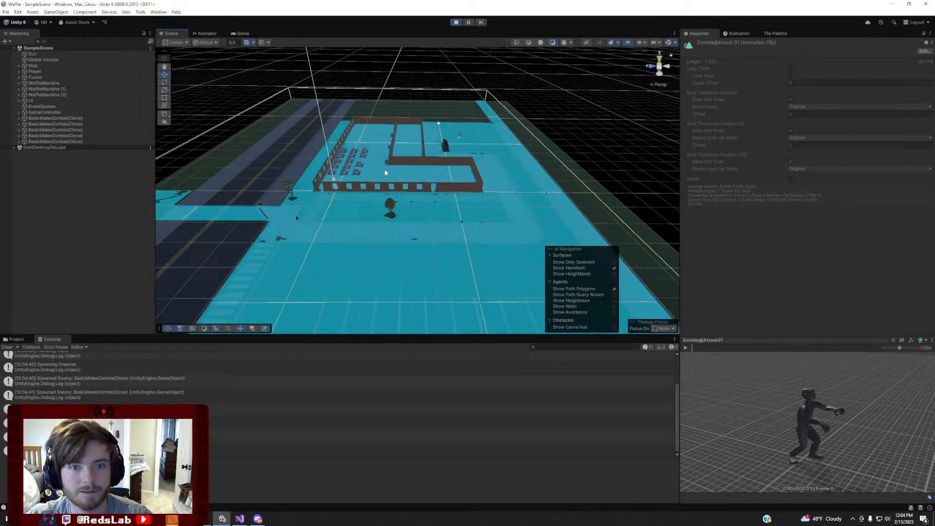
left_click(244, 33)
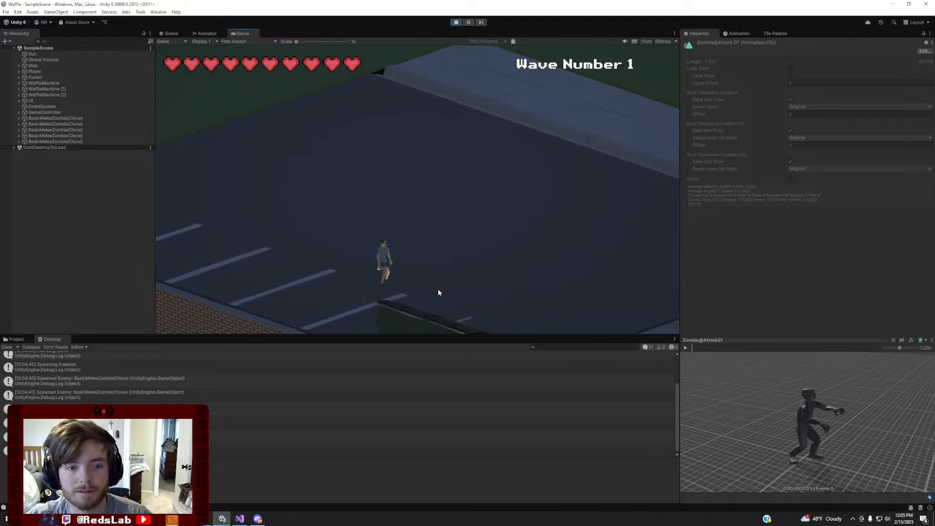
key("s")
key("d")
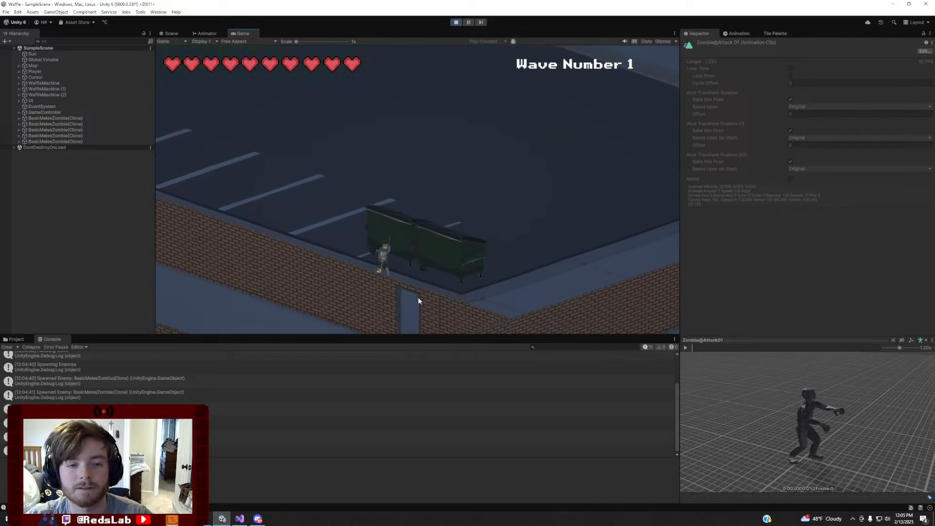
key("a")
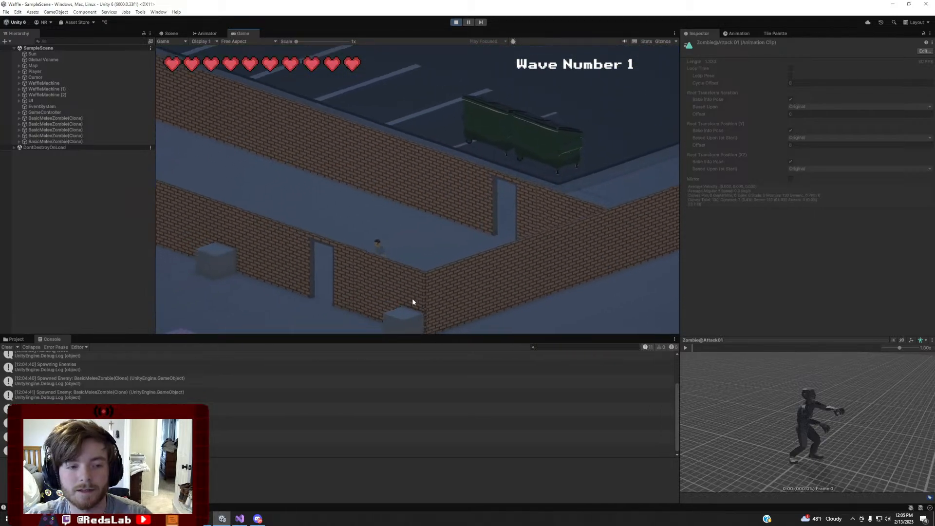
key("s")
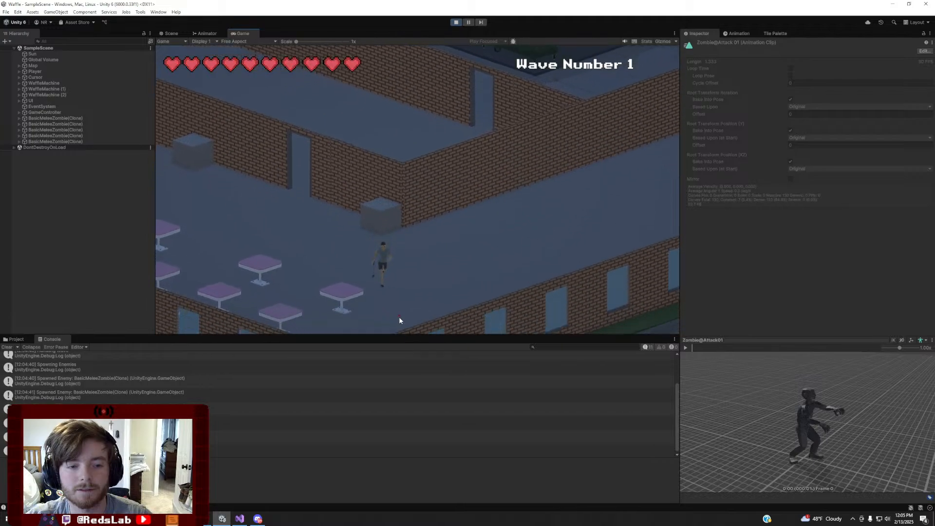
key("s")
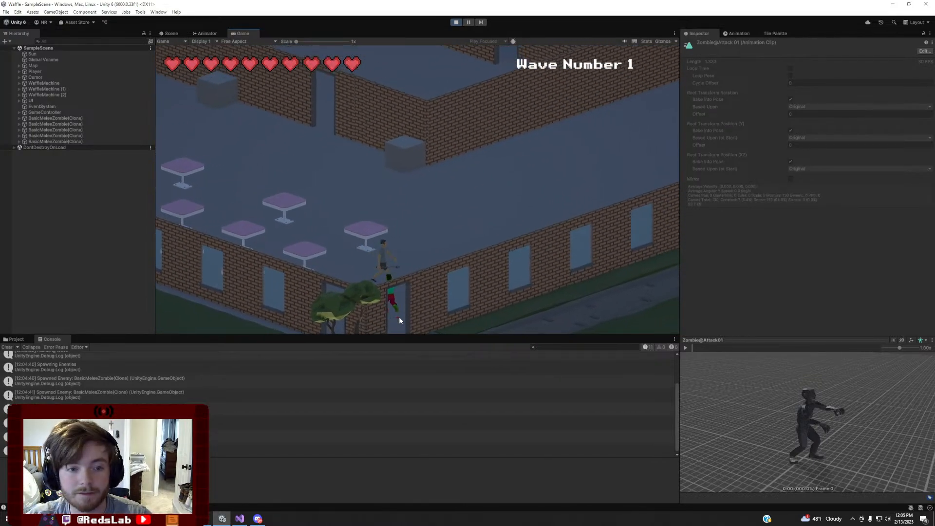
Circle the player closely around the zombie inside the front door and let its attack hit along the window wall
key("d")
key("w")
key("a")
key("s")
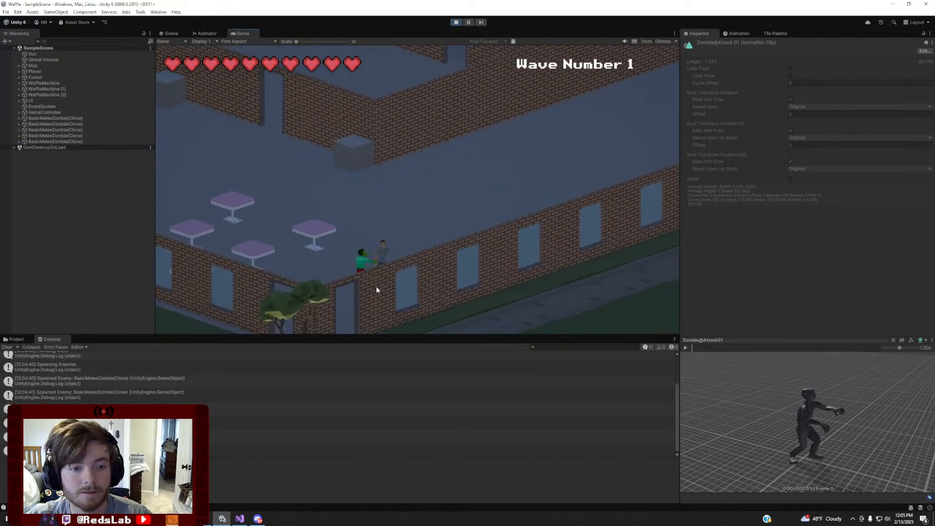
key("d")
key("w")
key("a")
key("s")
key("d")
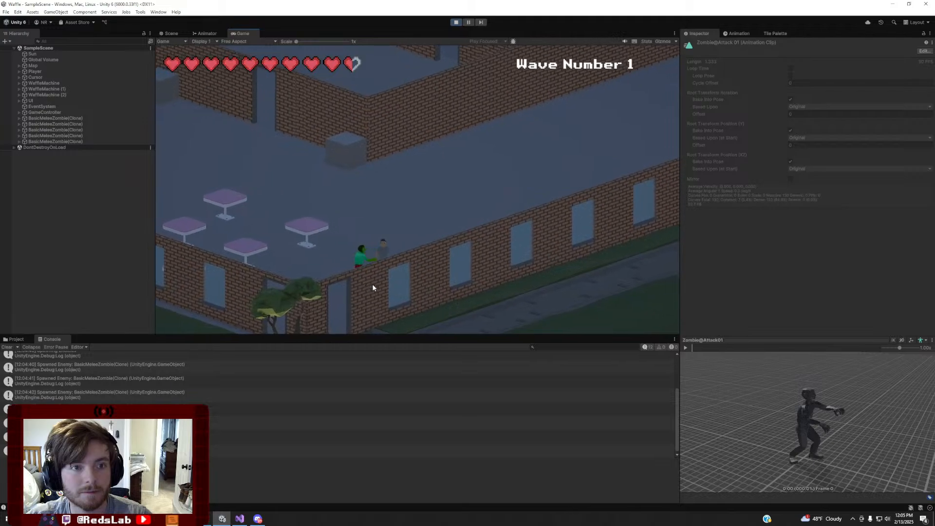
Back the player away from the zombie along the window wall to test whether its swing still hits out of reach
key("w")
key("a")
key("w")
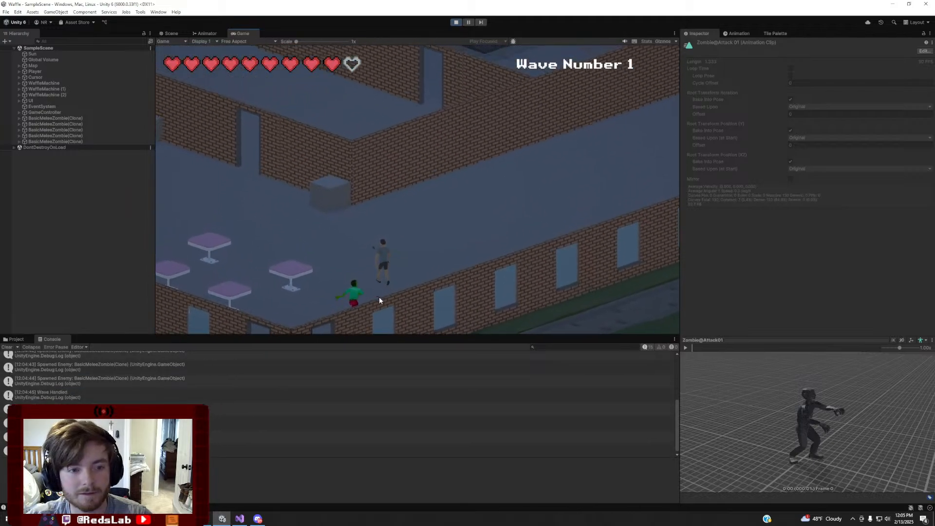
key("d")
key("a")
key("s")
key("d")
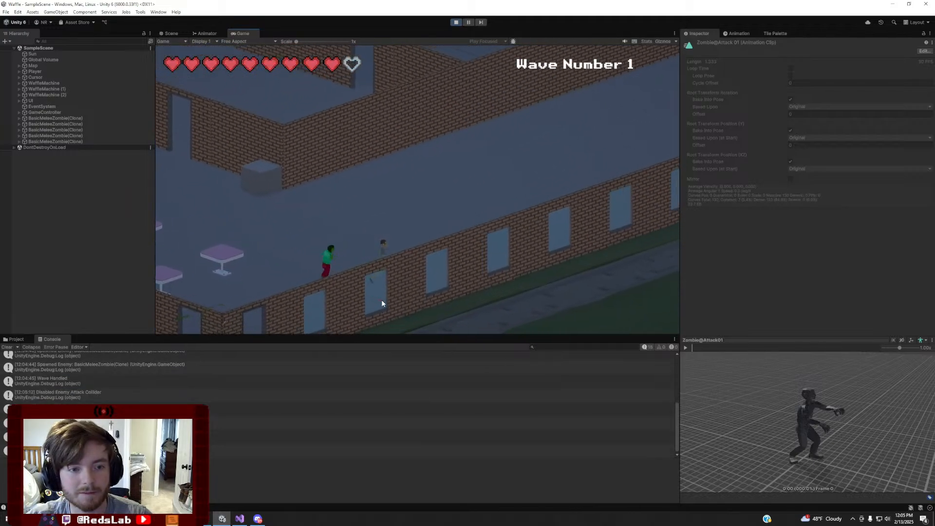
Move the player past the attacking zombie toward the dining tables to test the hitbox from its other side
key("w")
key("a")
key("s")
key("a")
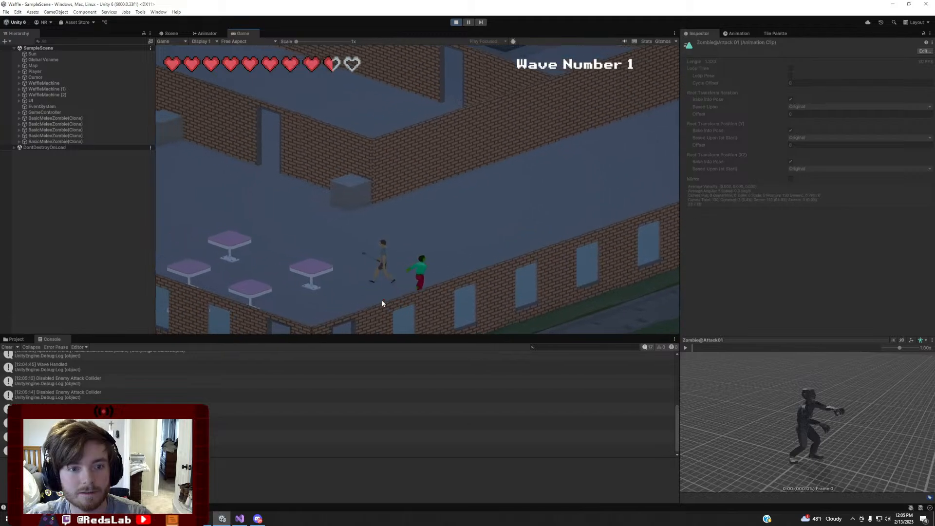
Playtest the zombie melee attacks by luring the zombies across the room and along the outer wall while swinging the weapon
key("d")
key("w")
key("d")
key("a")
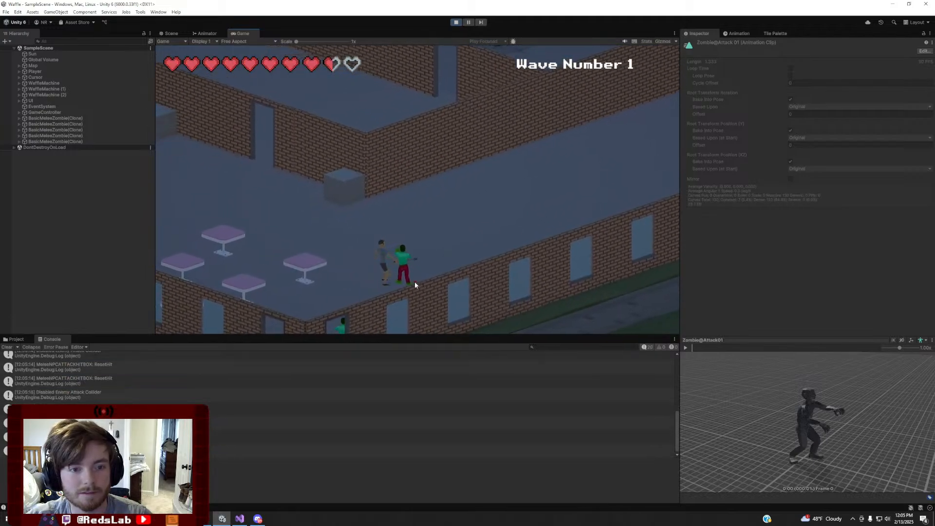
left_click(423, 282)
key("d")
key("a")
key("w")
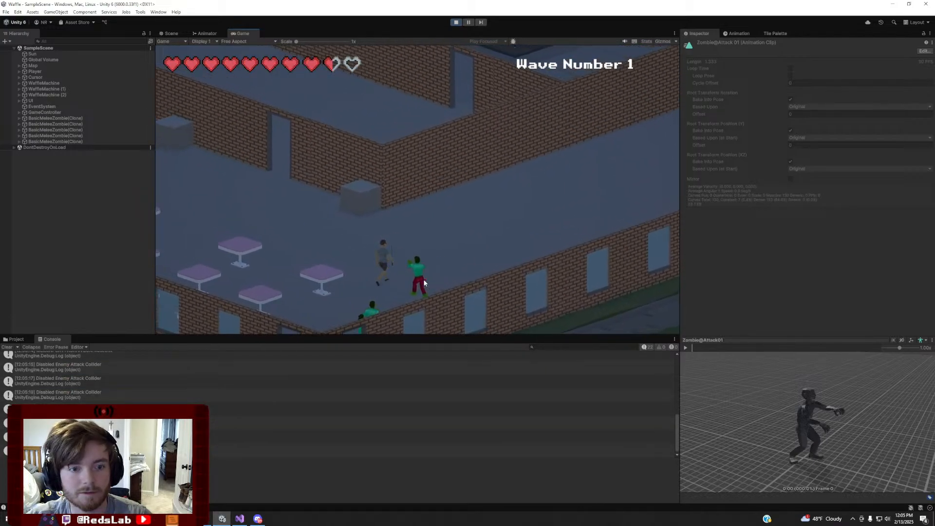
key("d")
key("s")
key("d")
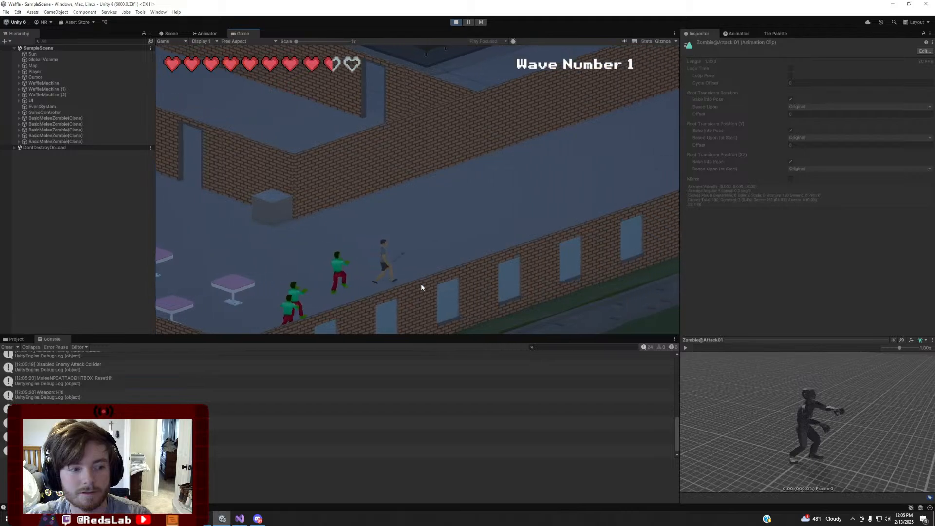
key("w")
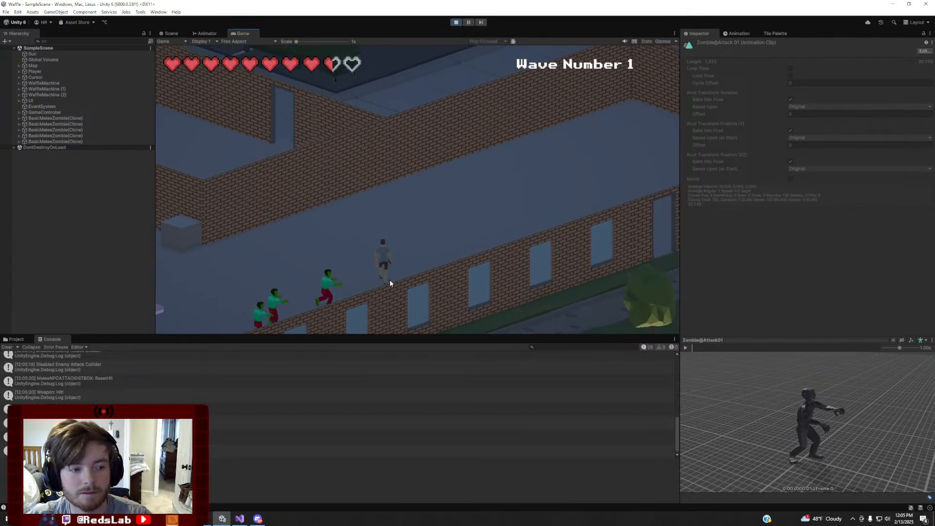
key("d")
key("d")
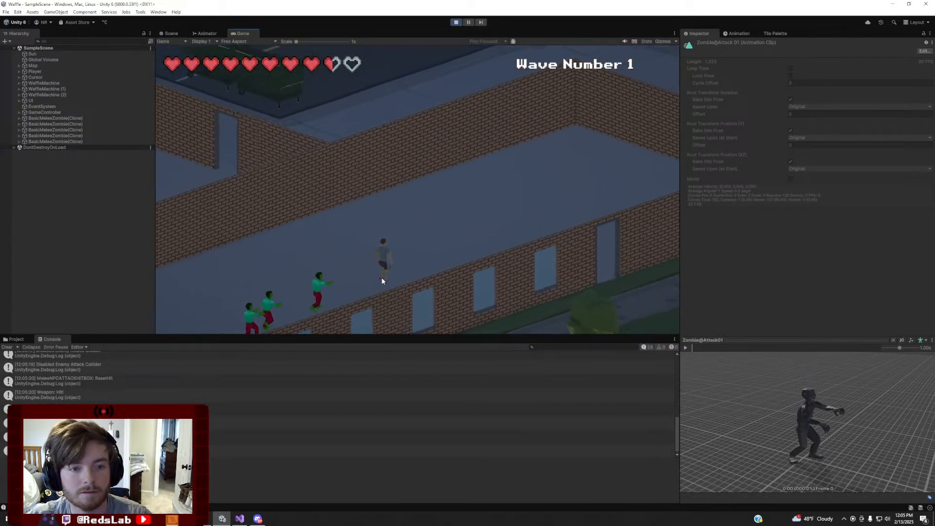
Fight the approaching zombie group at close range, circling it to test weapon hits and the zombies' attack hitbox
key("a")
left_click(364, 282)
key("d")
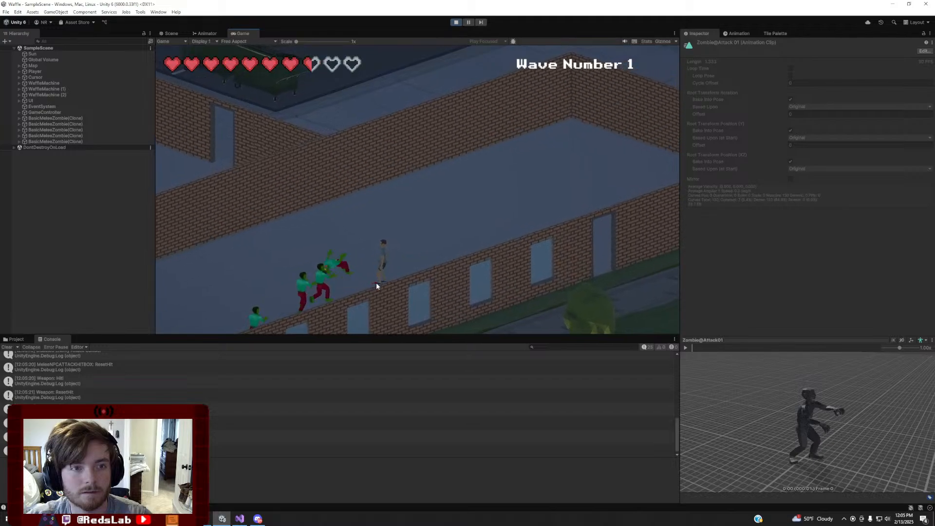
key("a")
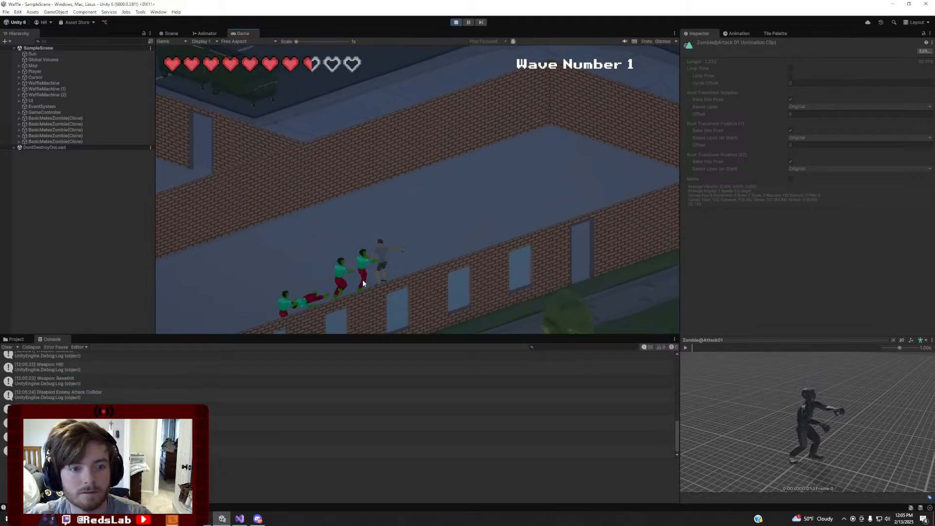
key("d")
key("a")
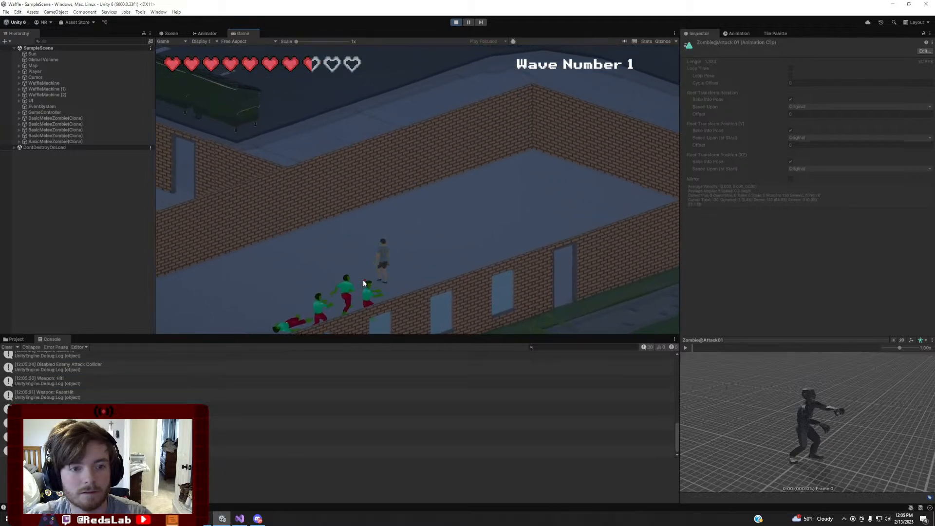
left_click(431, 282)
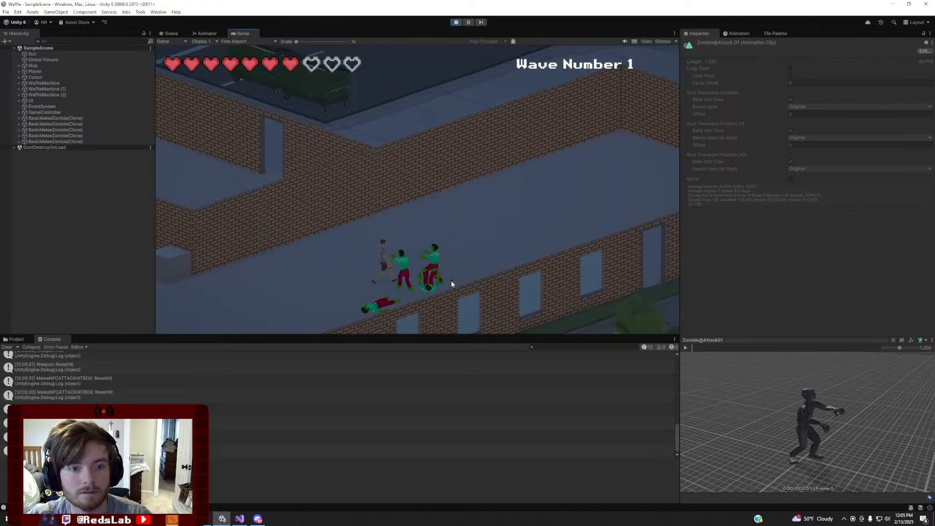
key("a")
key("s")
key("a")
left_click(452, 247)
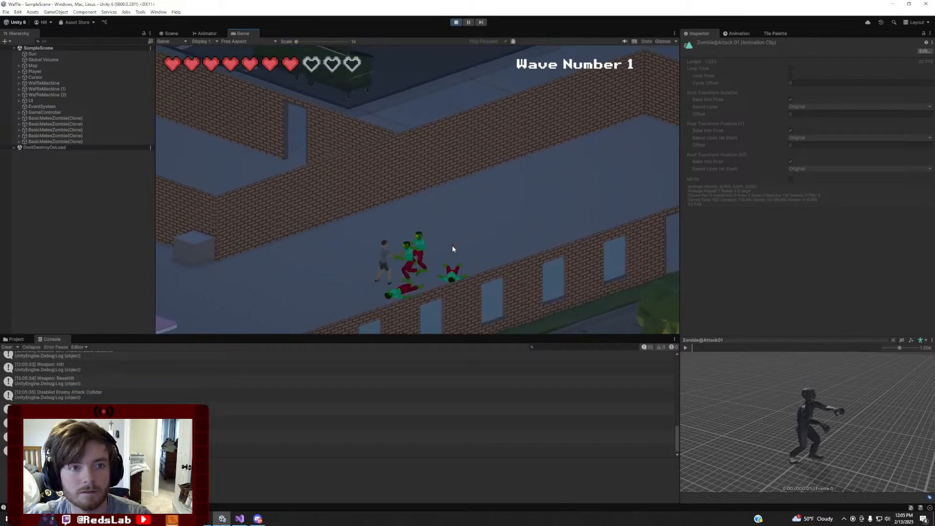
key("s")
key("d")
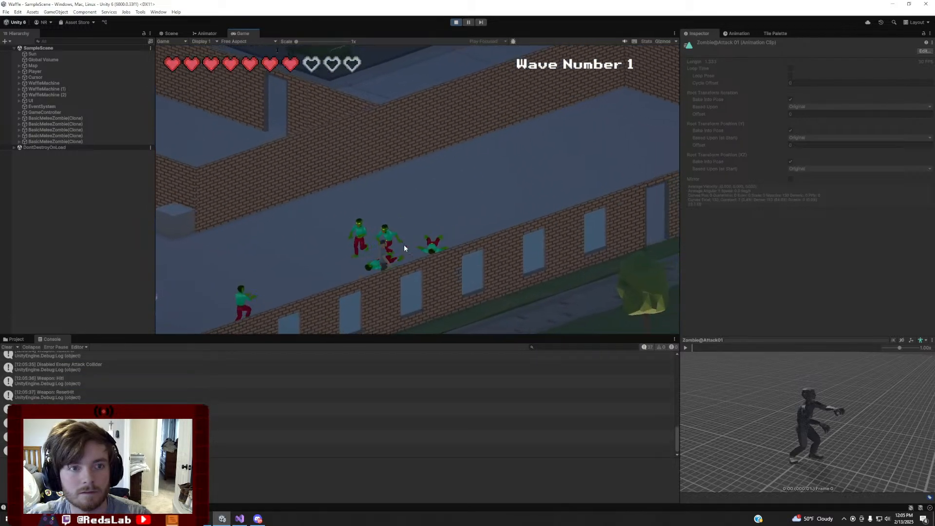
key("d")
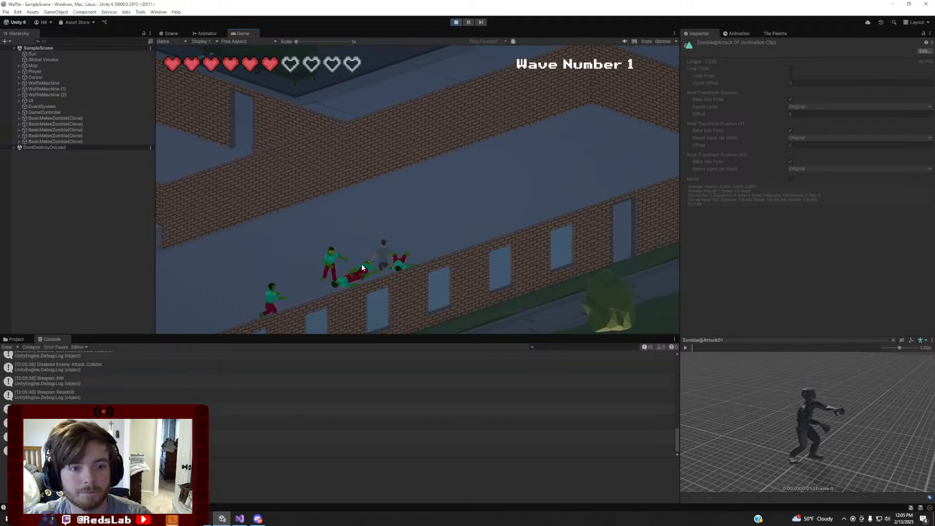
Fight the remaining zombies beside the fallen ones to check how their attacks land, and end the playtest
key("a")
left_click(361, 266)
key("d")
left_click(372, 268)
key("w")
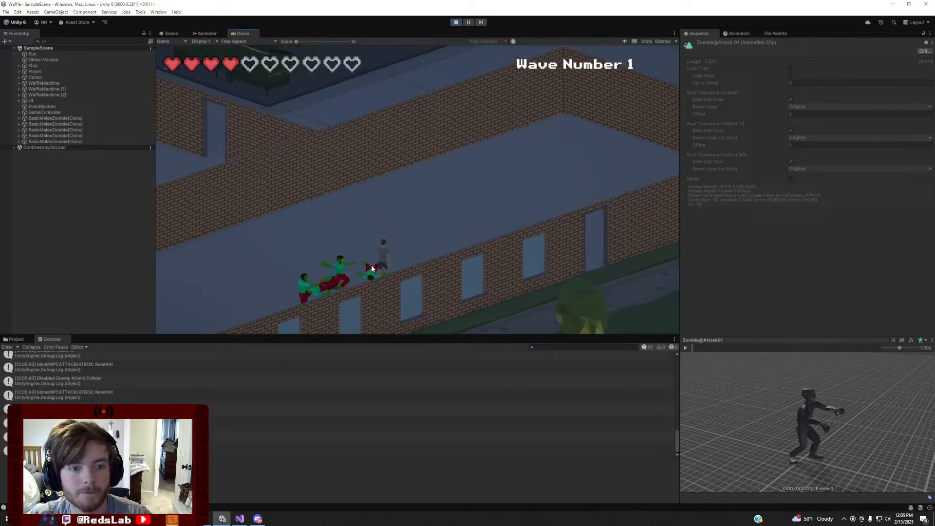
key("a")
key("a")
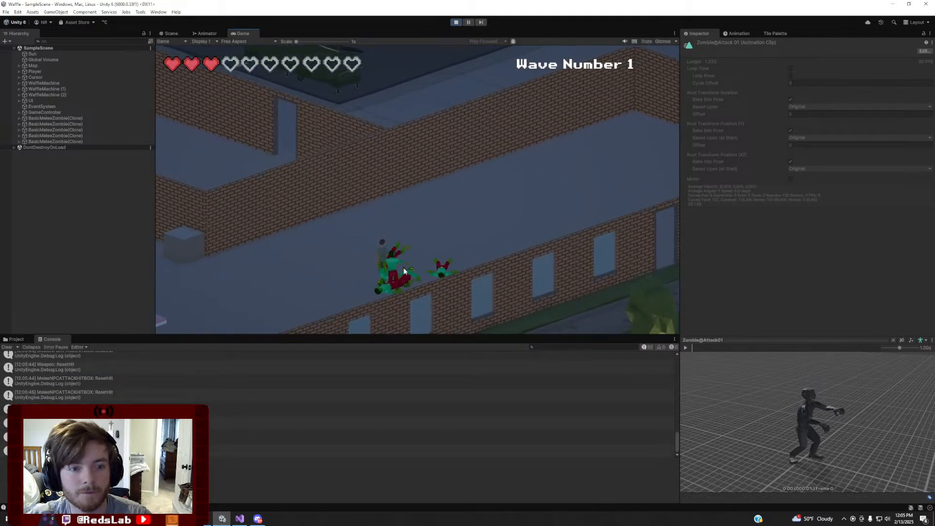
key("s")
key("d")
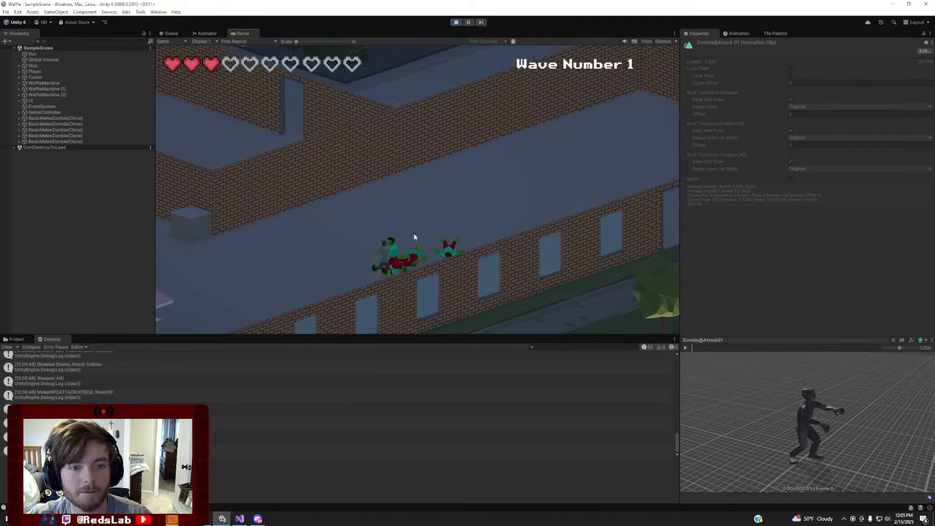
key("a")
left_click(423, 244)
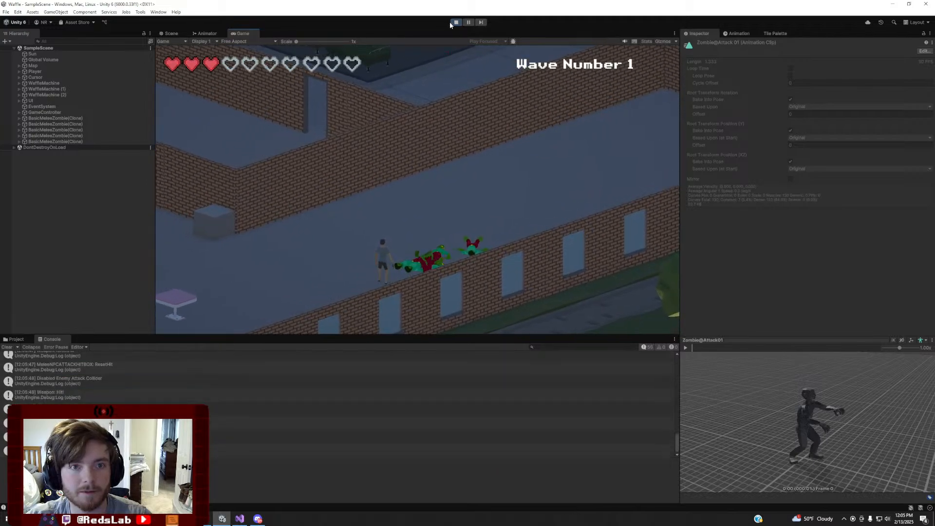
left_click(455, 22)
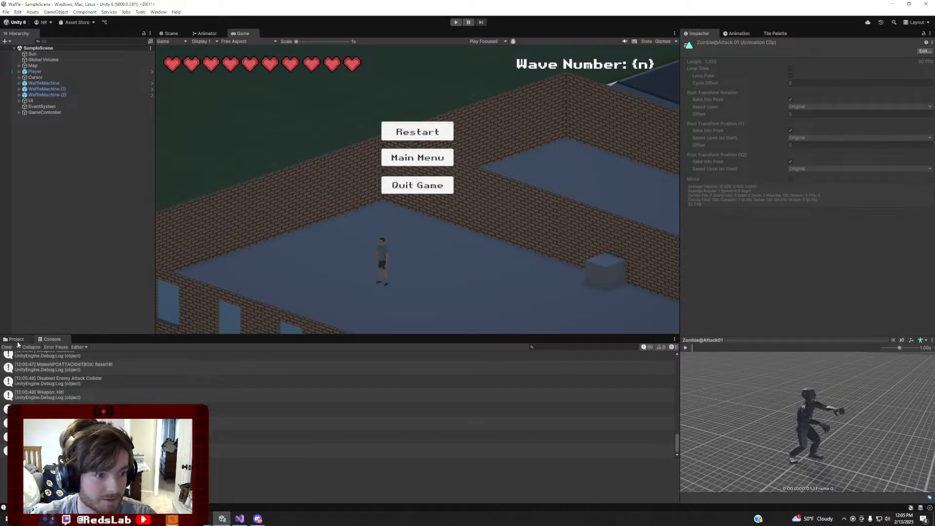
Open the BasicMeleeZombie prefab from Prefabs > AggressiveNPCs and select the MeleeHitBox object in its right hand
left_click(17, 339)
left_click(84, 355)
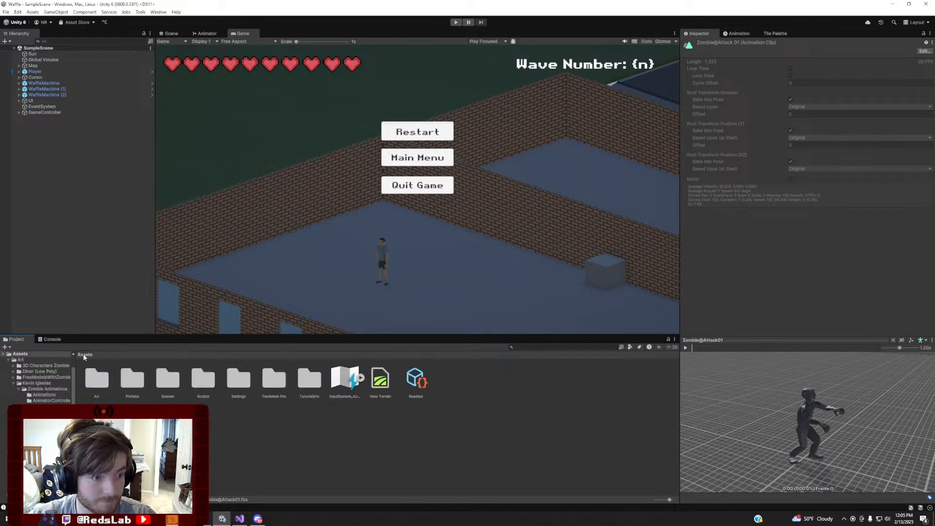
double_click(141, 389)
double_click(96, 380)
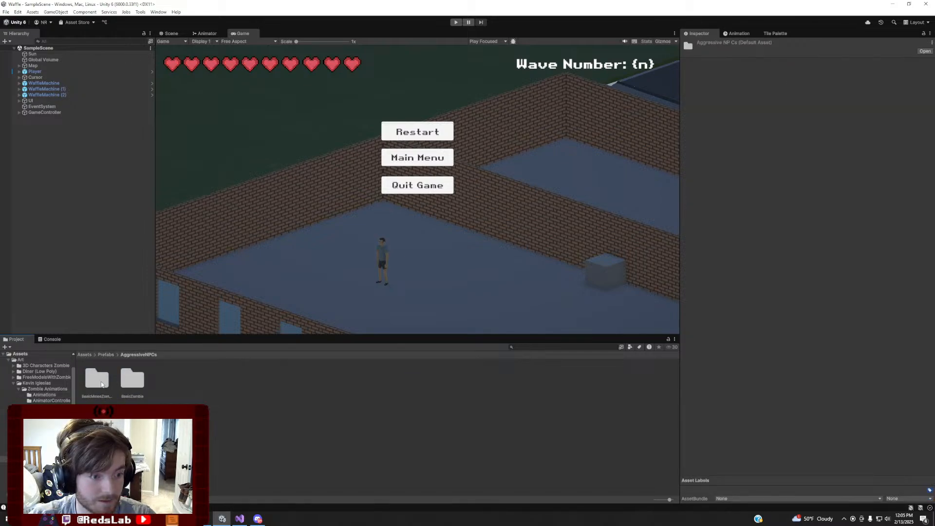
double_click(99, 384)
double_click(96, 381)
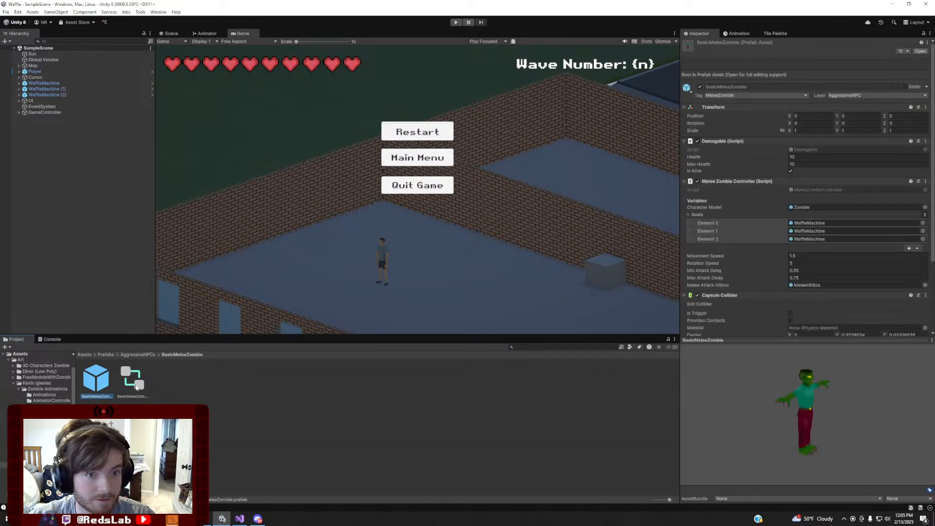
left_click(104, 151)
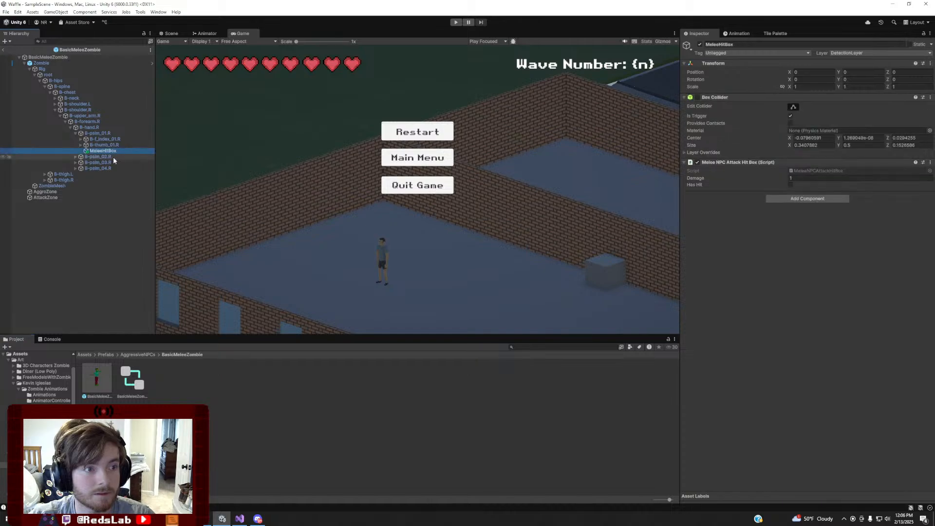
Shrink the MeleeHitBox box collider in the Scene view to a Y size of about 0.31 around the zombie's right hand
left_click(172, 33)
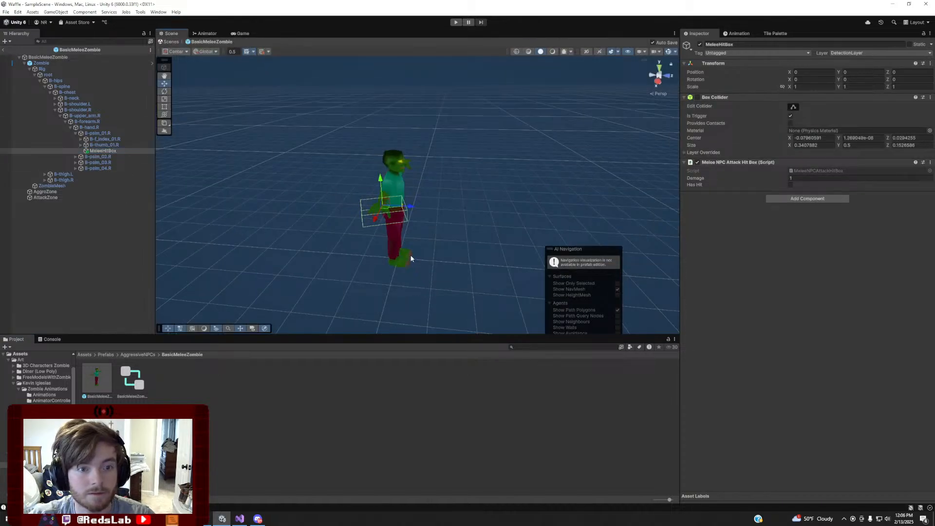
right_click_drag(411, 259, 429, 210)
key("w")
key("s")
key("w")
key("s")
left_click_drag(344, 187, 324, 189)
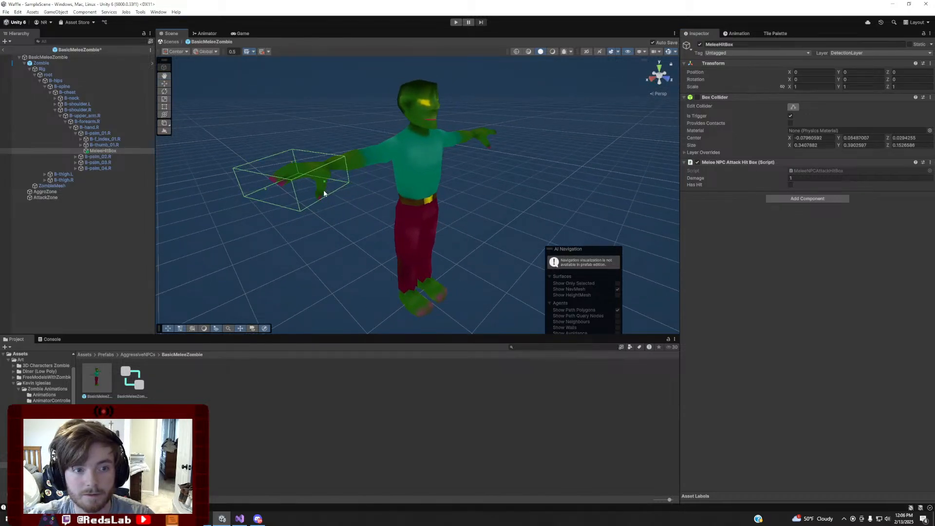
right_click_drag(331, 195, 275, 213)
key("a")
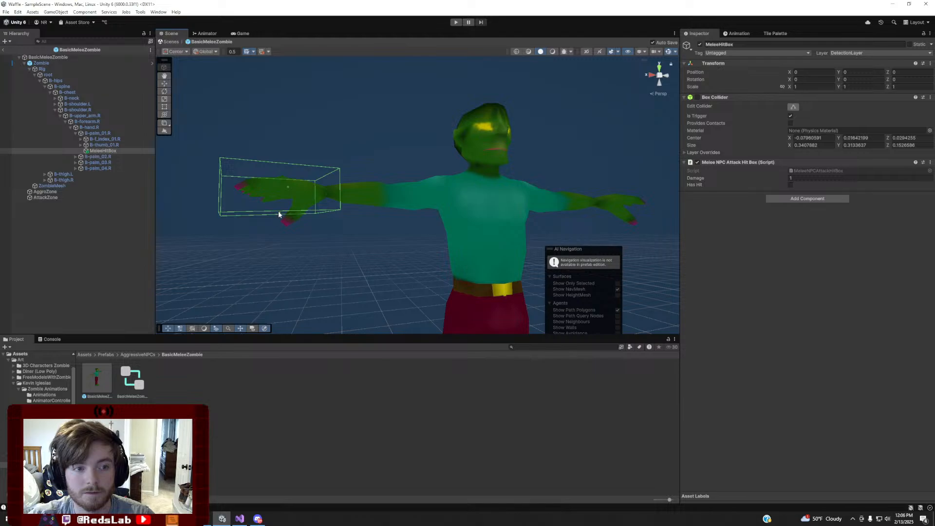
Enlarge the hand's box collider to a Z size of about 0.17 and exit the prefab to SampleScene
left_click_drag(307, 190, 306, 190)
key("w")
right_click_drag(306, 190, 279, 213)
key("s")
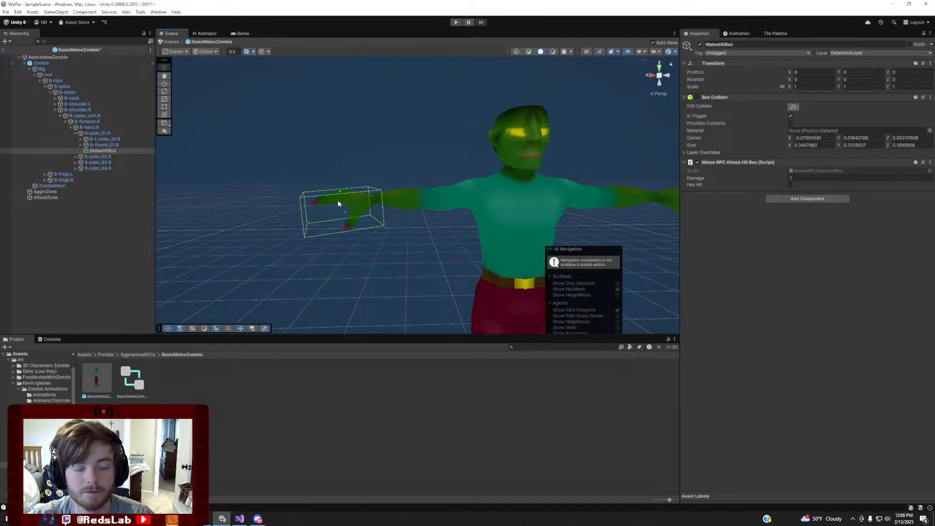
right_click_drag(338, 204, 434, 252)
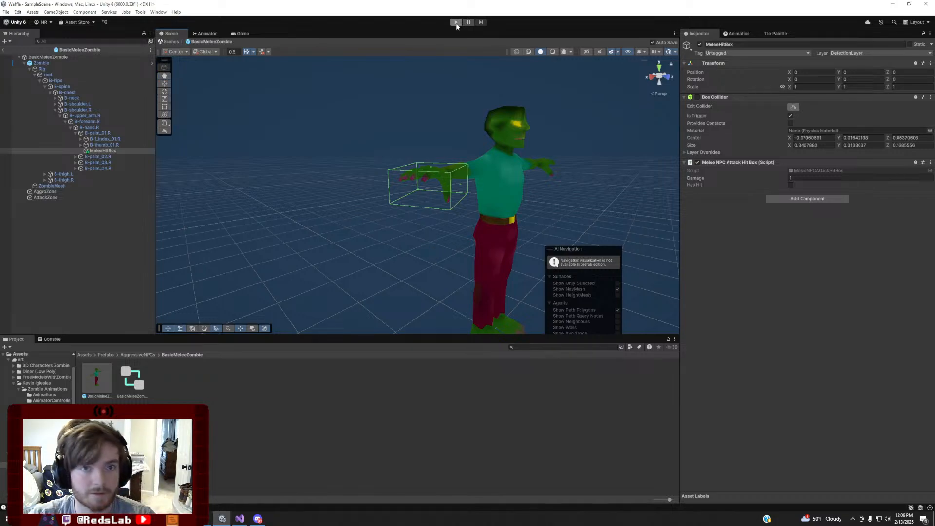
left_click(5, 53)
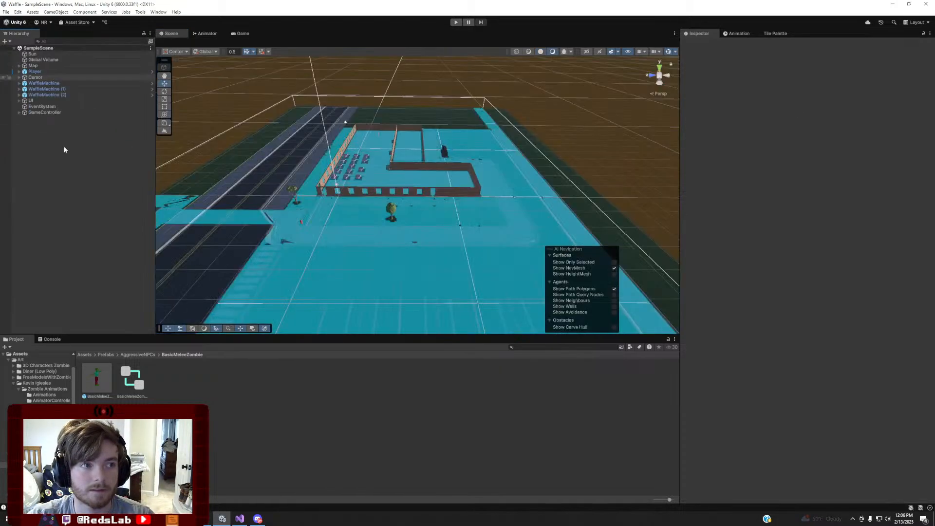
Switch to Visual Studio and comment out the whole OnStateEnter method in EnemieAttackAnimation.cs
left_click(240, 519)
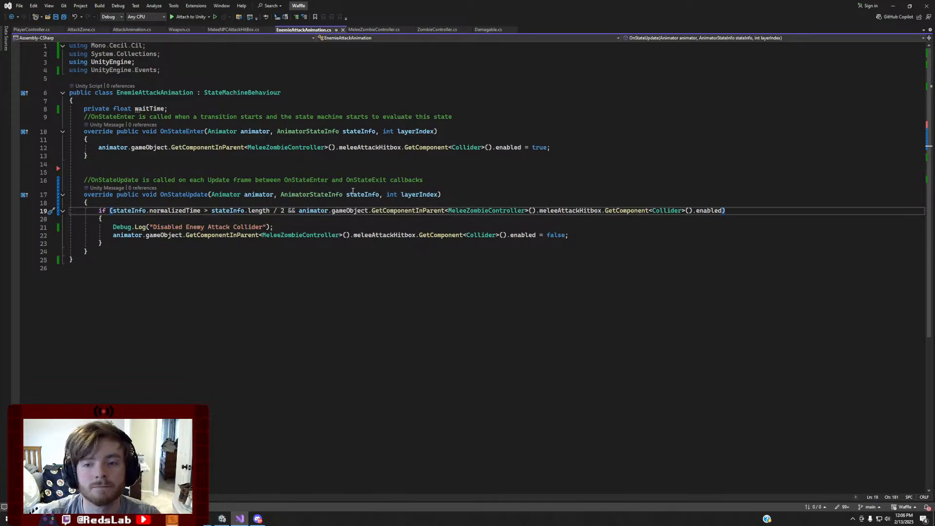
left_click(101, 204)
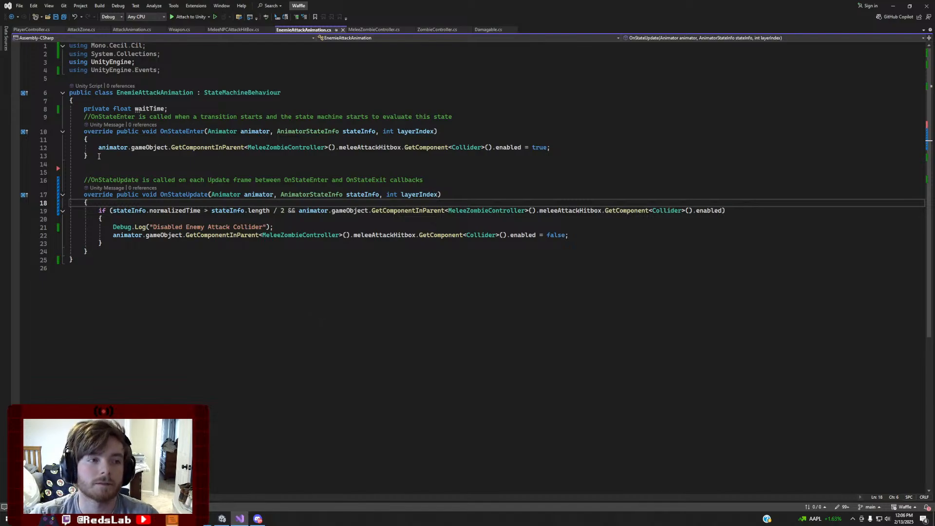
left_click_drag(99, 156, 1, 134)
key("ctrl+k")
key("ctrl+c")
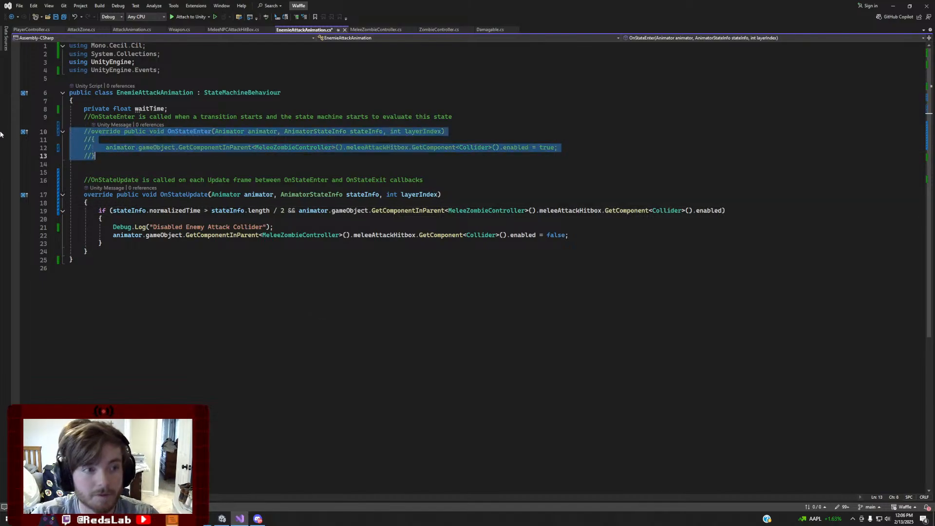
Start a new if statement at the top of OnStateUpdate that tests stateInfo.normalizedTime < stateInfo.length / 2
left_click(158, 202)
key("Return")
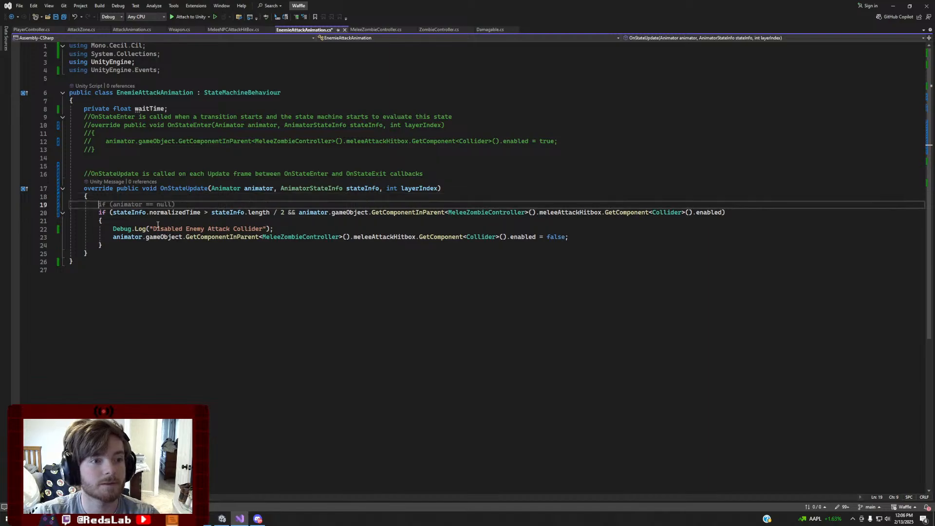
type("if (stateInfo.")
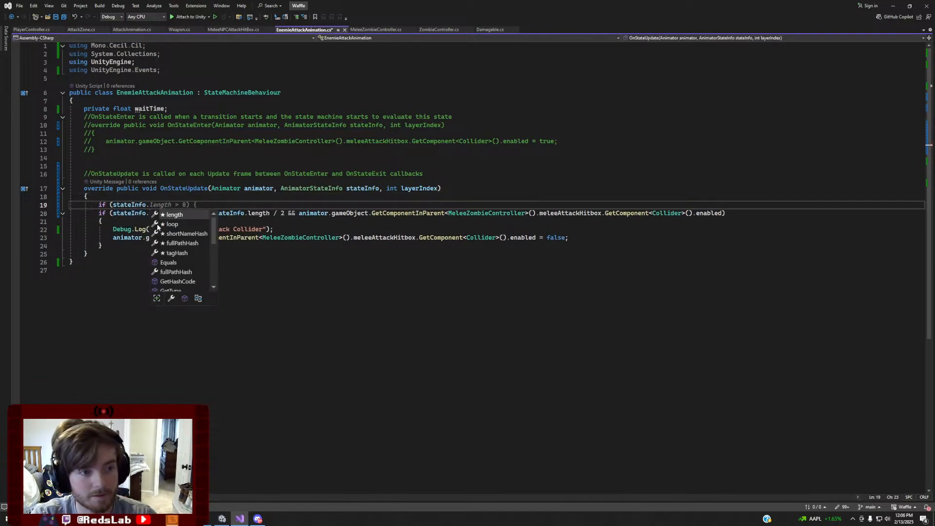
type("normalizedTime")
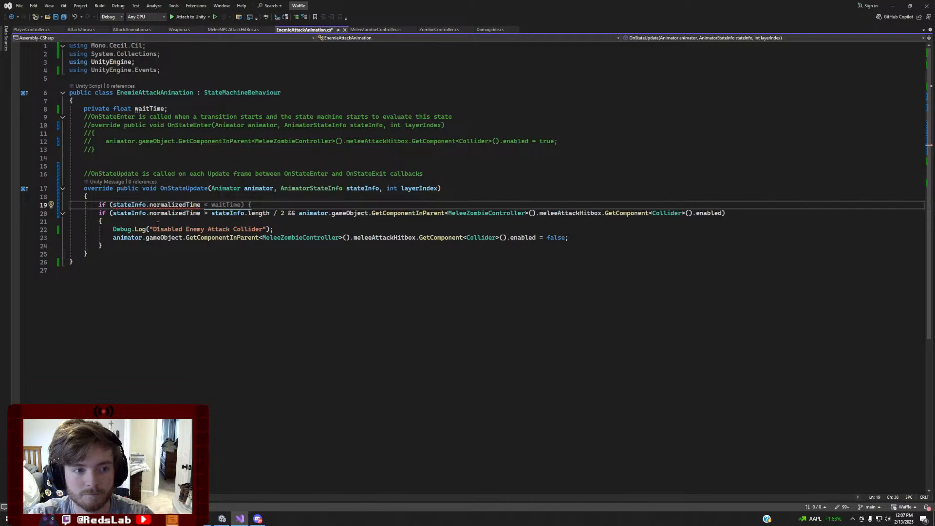
type(">")
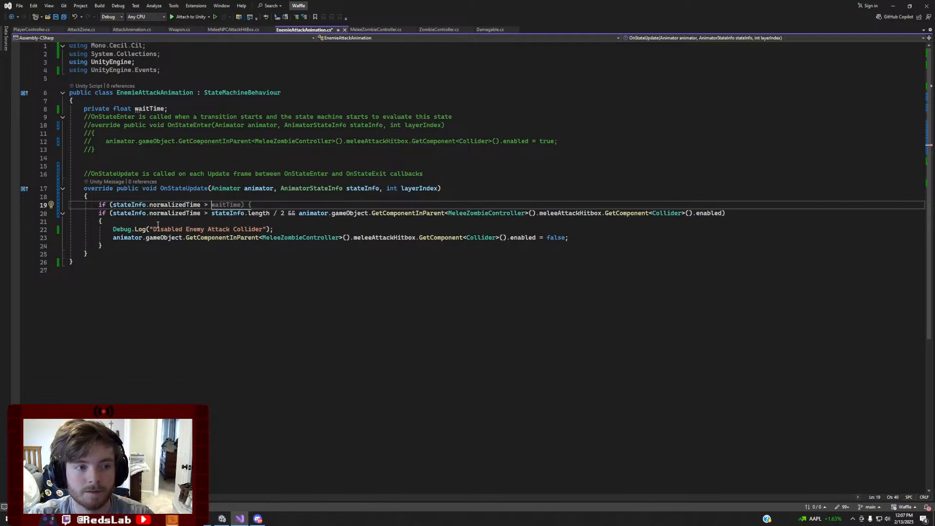
key("BackSpace")
key("BackSpace")
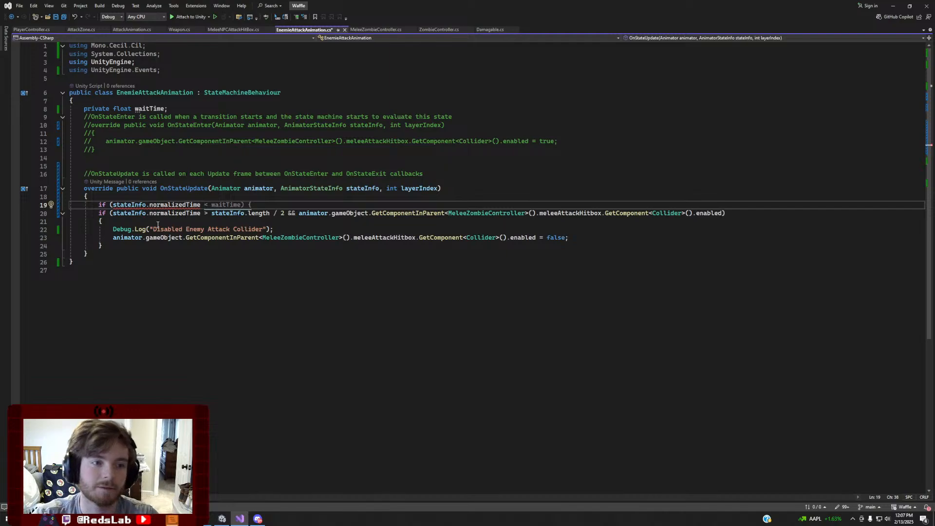
type("stateInfo)")
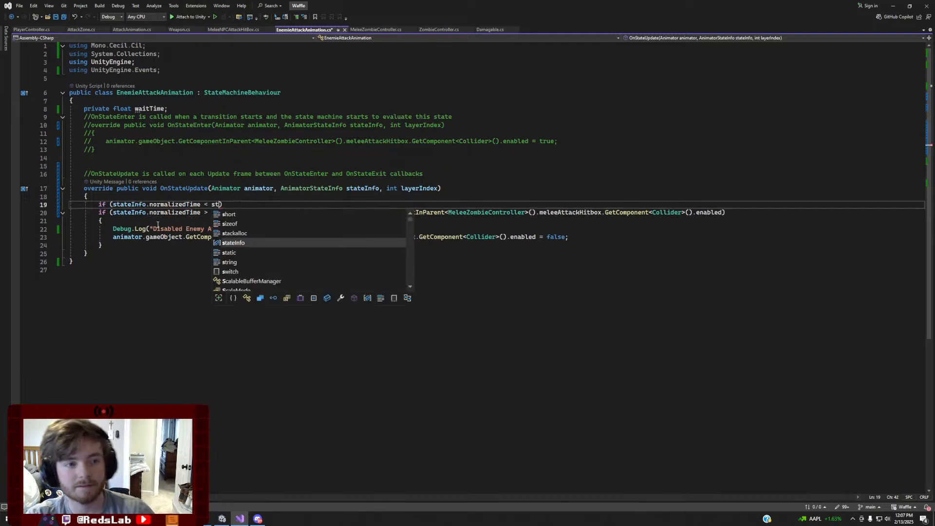
type(".length")
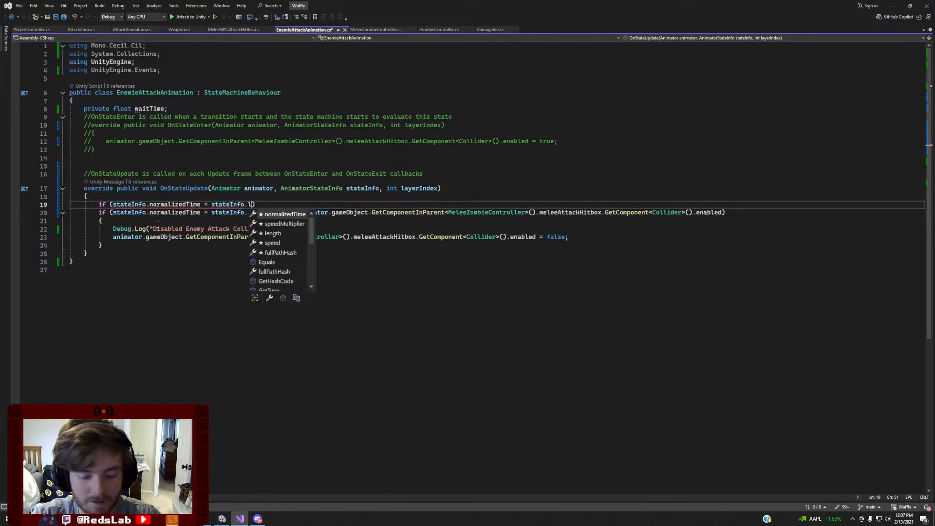
key("BackSpace")
type("/ 2")
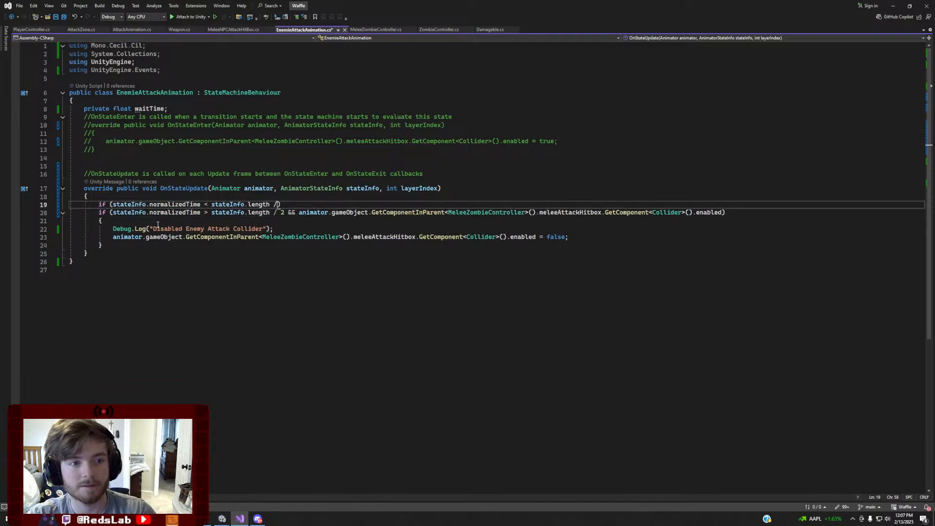
Extend the new if condition with && stateInfo.normalizedTime > 0.15f and add an empty braced body below it
type(" && ")
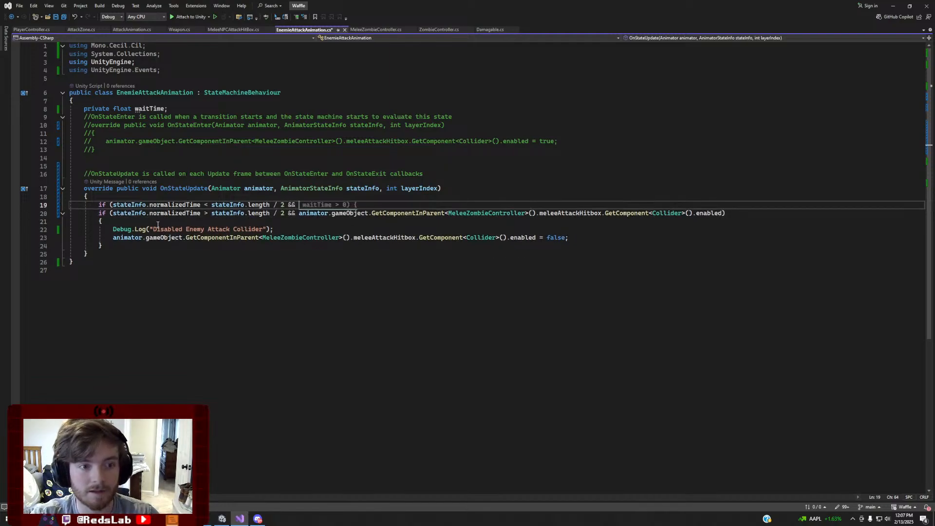
type("sta")
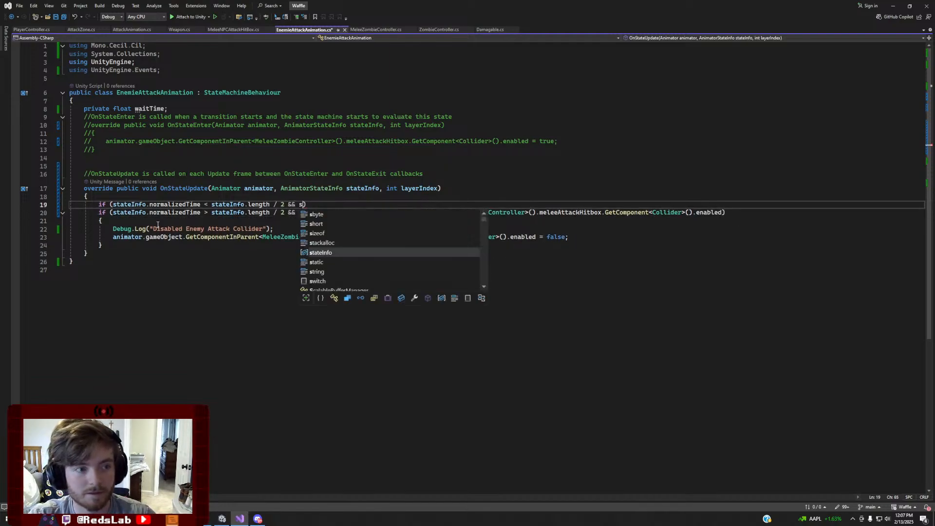
key("Tab")
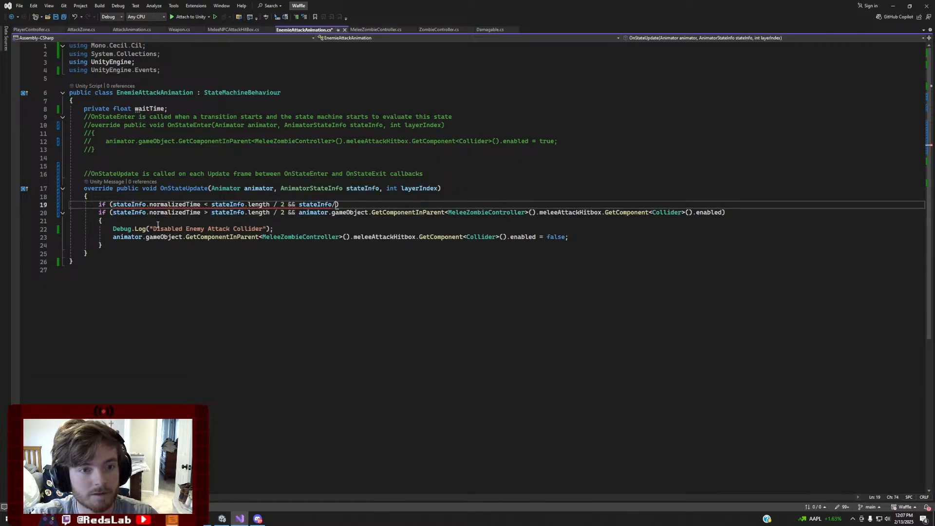
type(".no")
key("Tab")
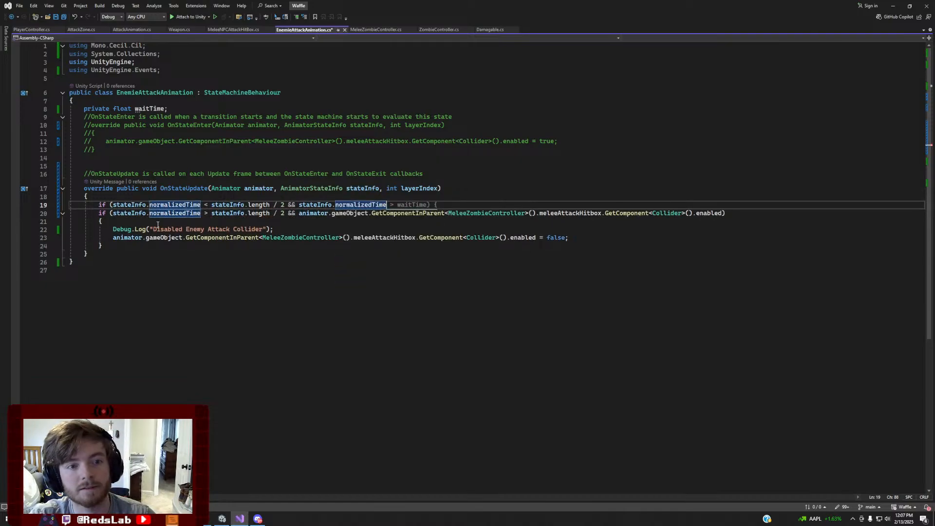
type("> 0.")
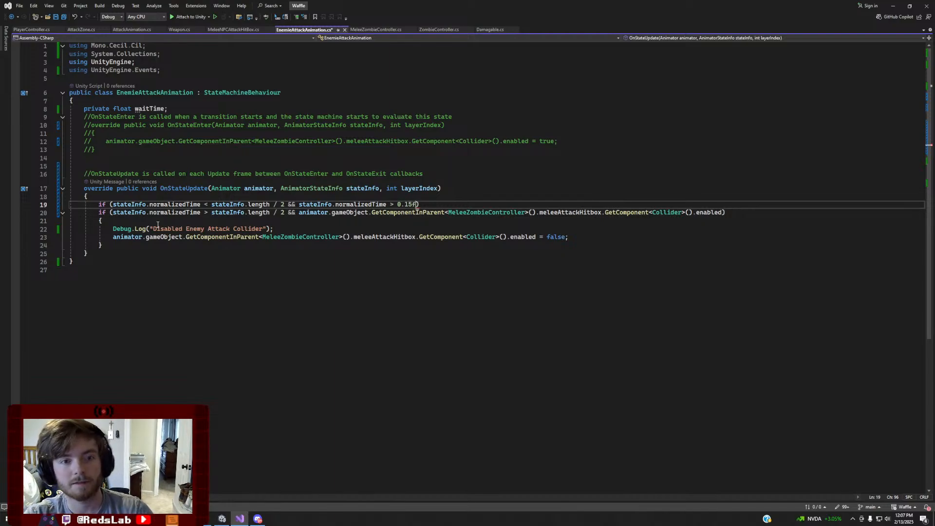
type("15f)")
key("Return")
type("{")
key("Return")
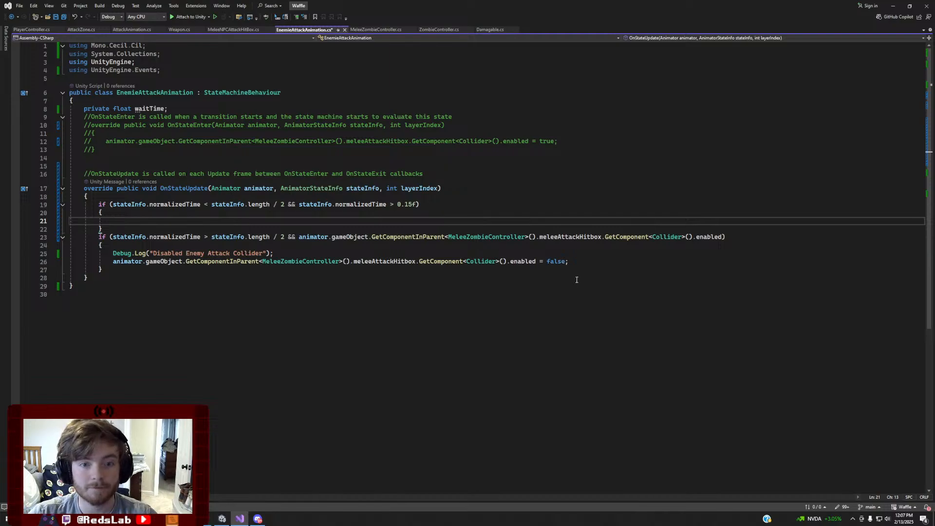
Copy the meleeAttackHitbox collider line from the second if block into the new block and set enabled to true there
left_click_drag(568, 261, 110, 262)
key("ctrl+c")
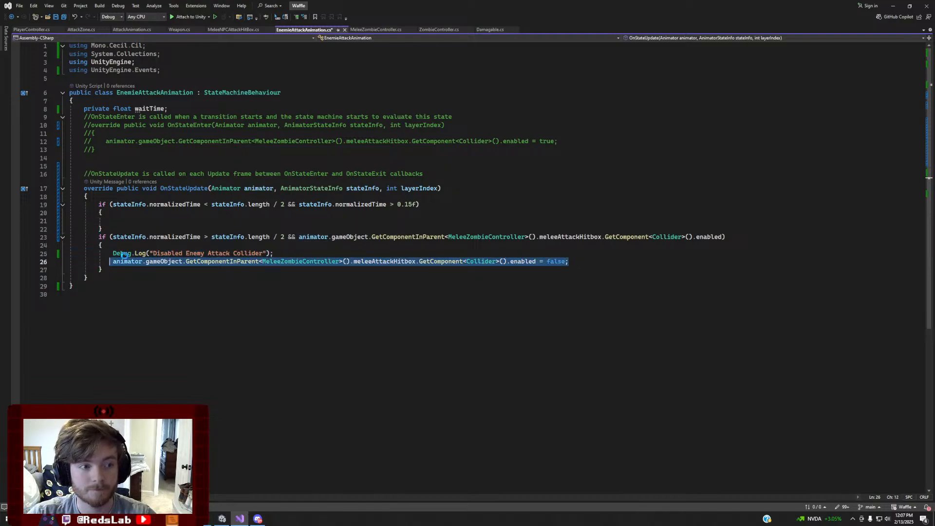
left_click(132, 223)
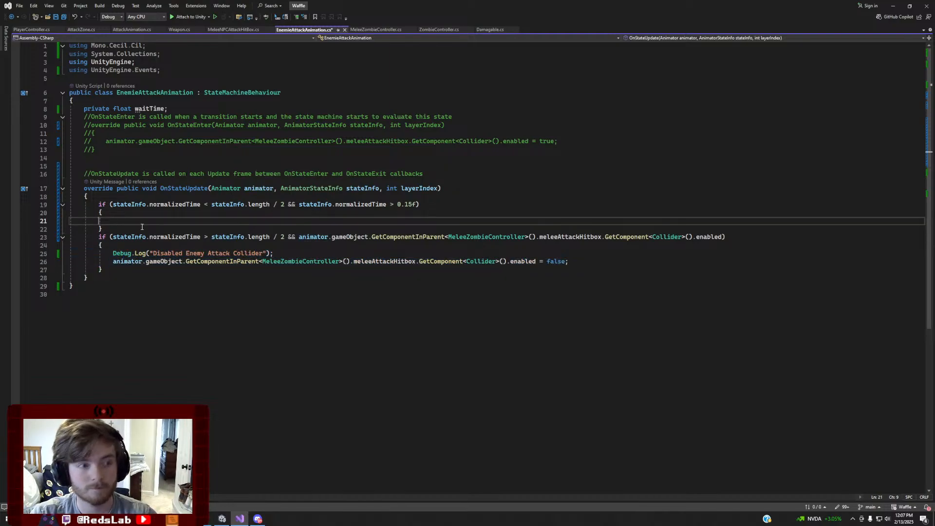
key("ctrl+v")
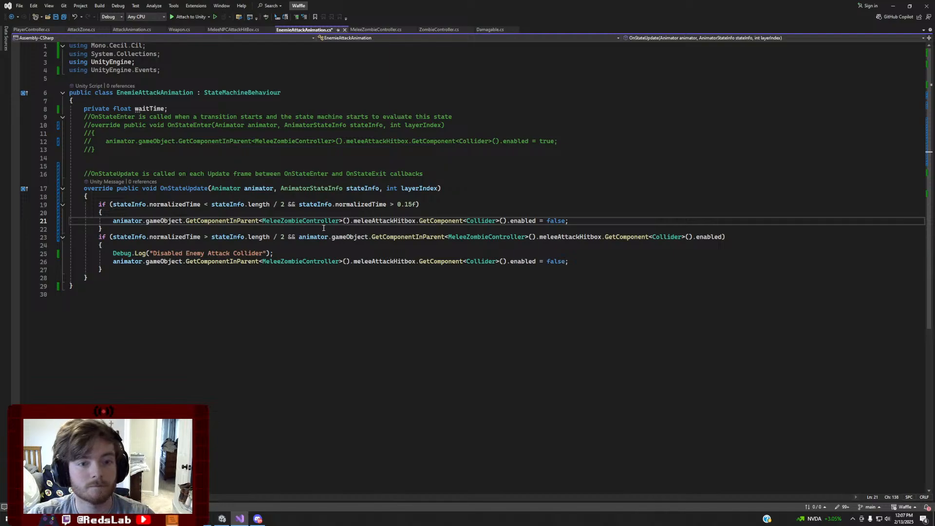
double_click(558, 221)
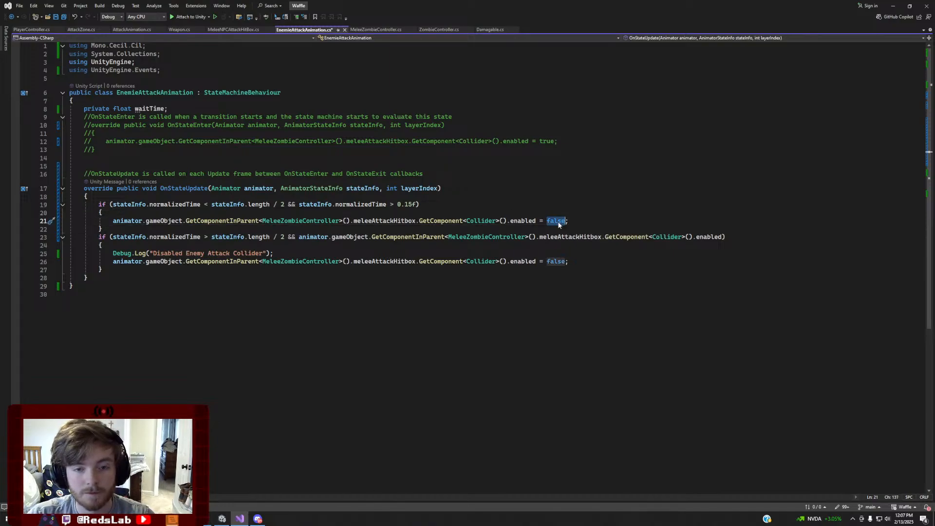
type("true")
key("End")
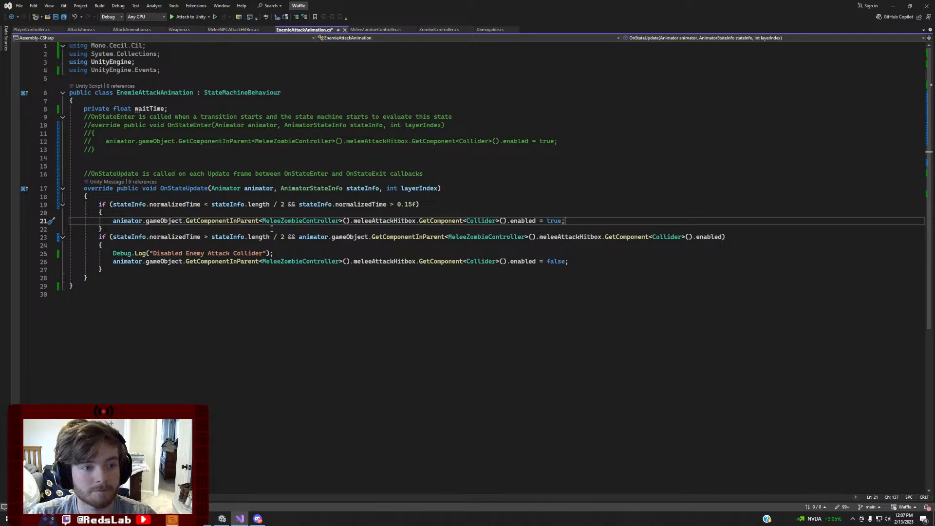
Delete the "Disabled Enemy Attack Collider" Debug.Log line from the second if block
left_click_drag(286, 257, 24, 257)
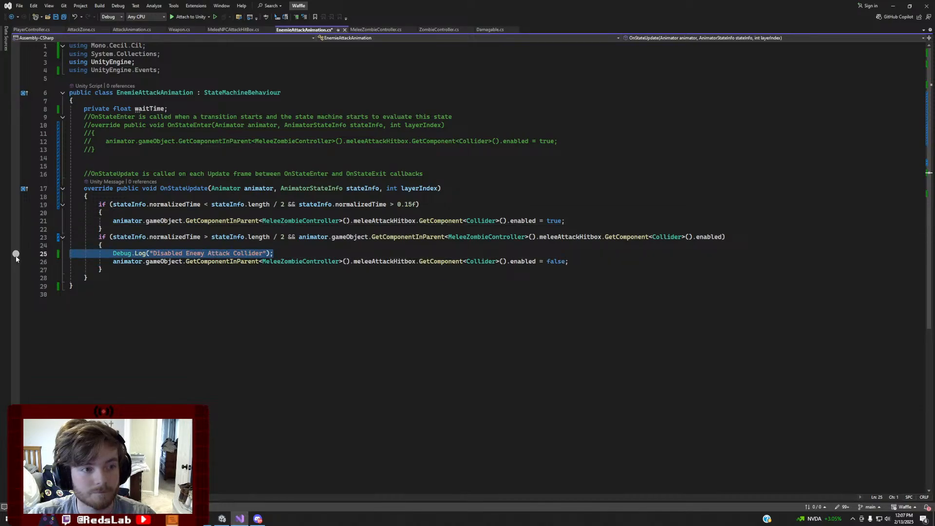
key("BackSpace")
key("BackSpace")
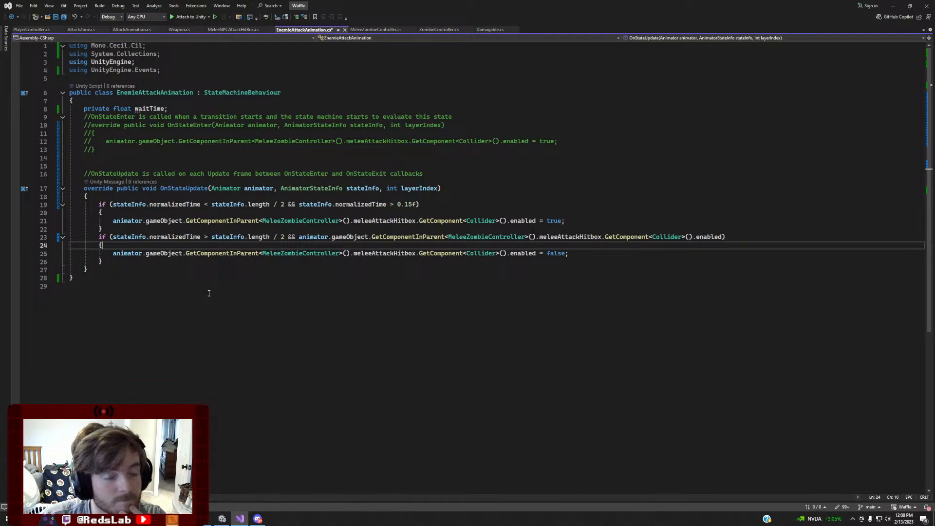
Add && ! with a copy of the second condition's meleeAttackHitbox collider enabled check to the first if condition
left_click_drag(722, 237, 299, 239)
key("ctrl+c")
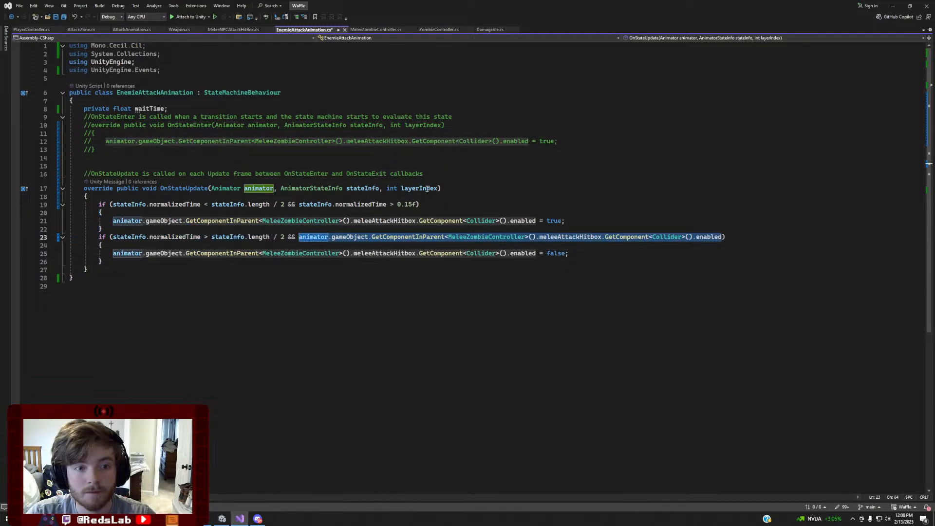
left_click(445, 206)
type("&")
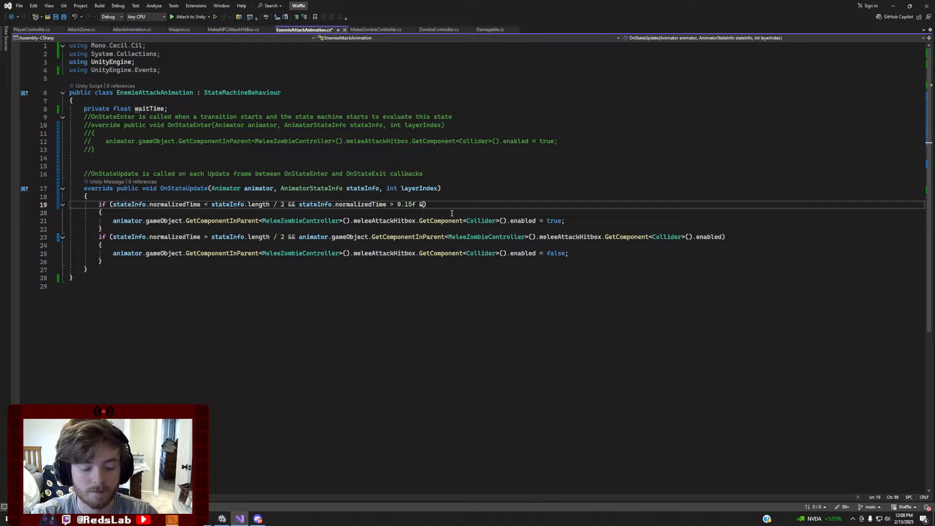
type("& !")
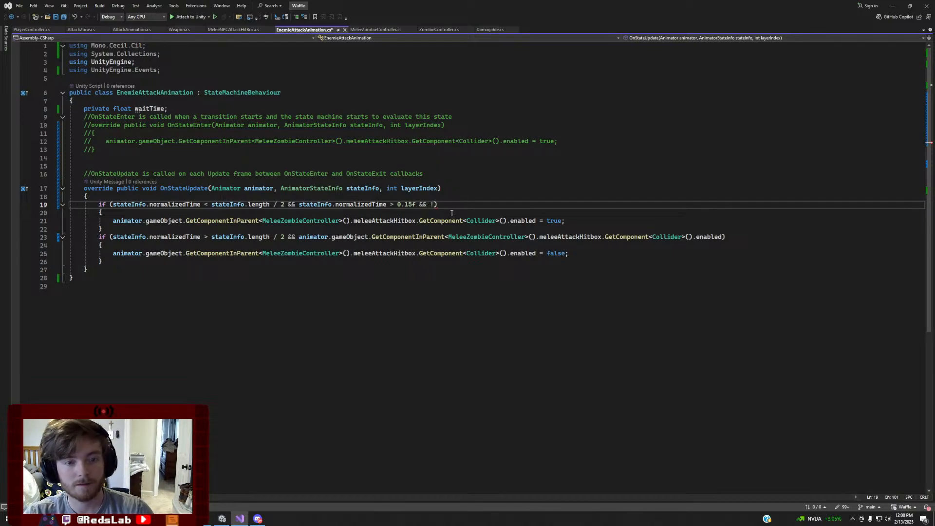
key("ctrl+v")
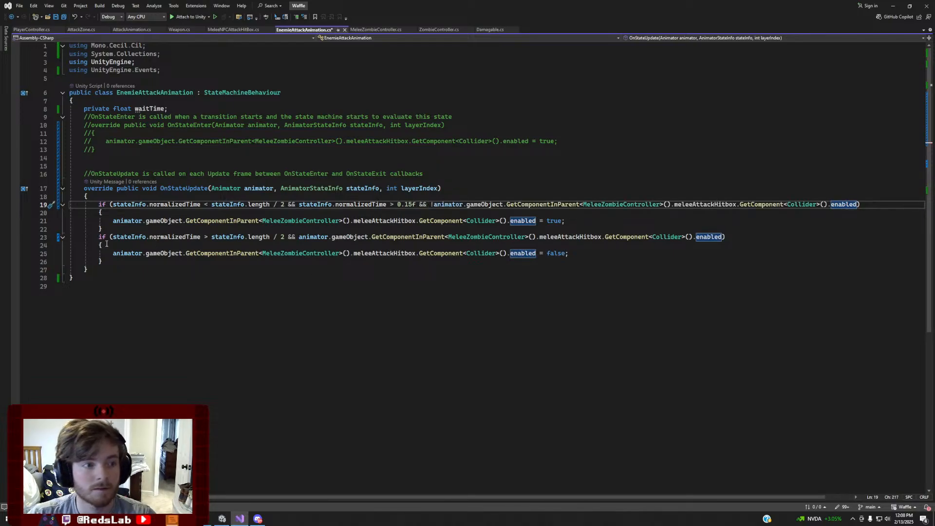
Turn the second if statement in OnStateUpdate into an else if
left_click(97, 237)
type("else")
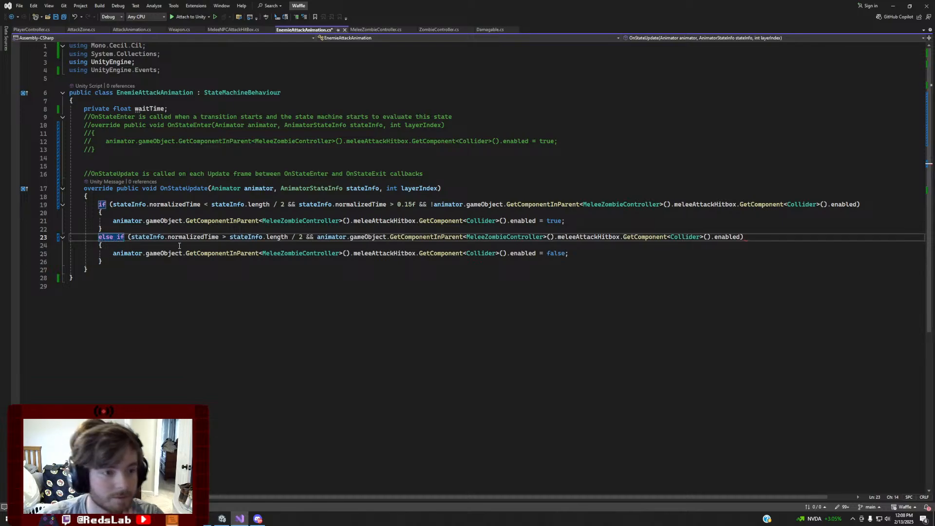
left_click(166, 238)
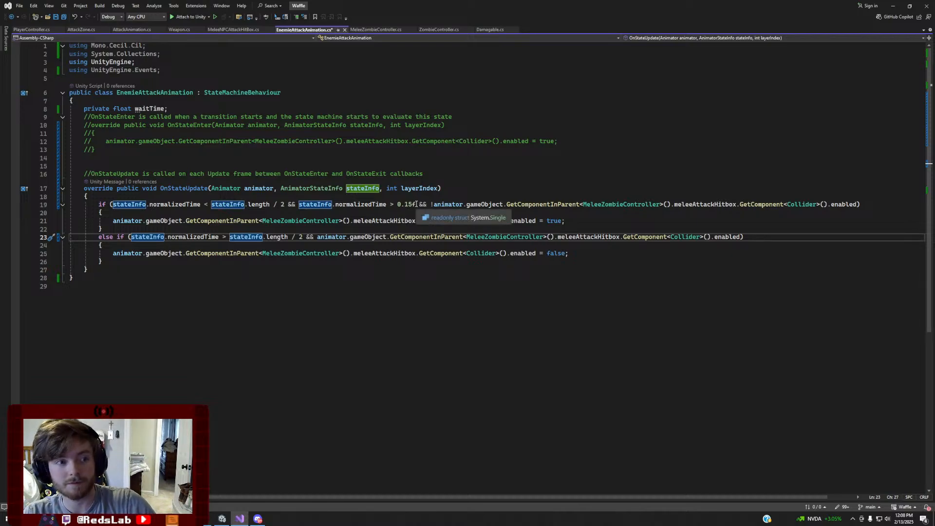
Replace the hard-coded 0.15f in the first if condition with a variable named delayedStartTime
left_click_drag(417, 204, 397, 205)
key("BackSpace")
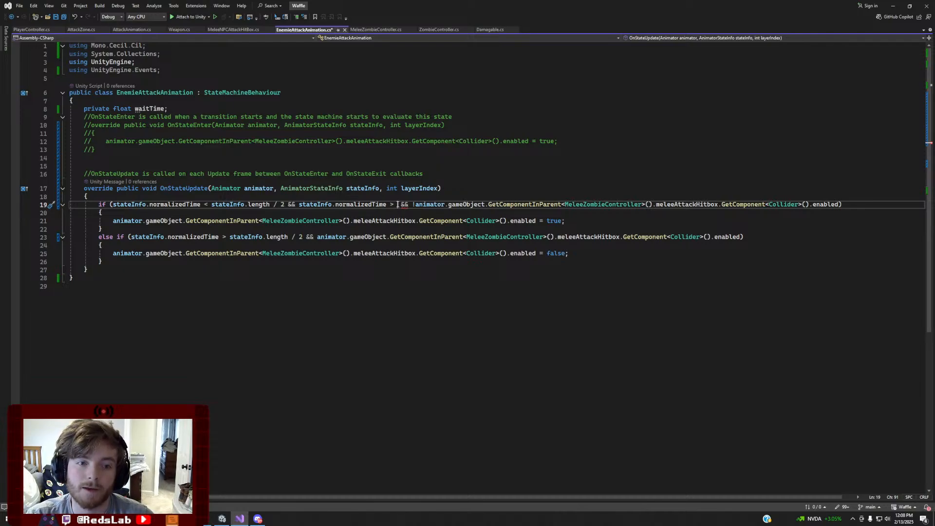
type("DelayedStar")
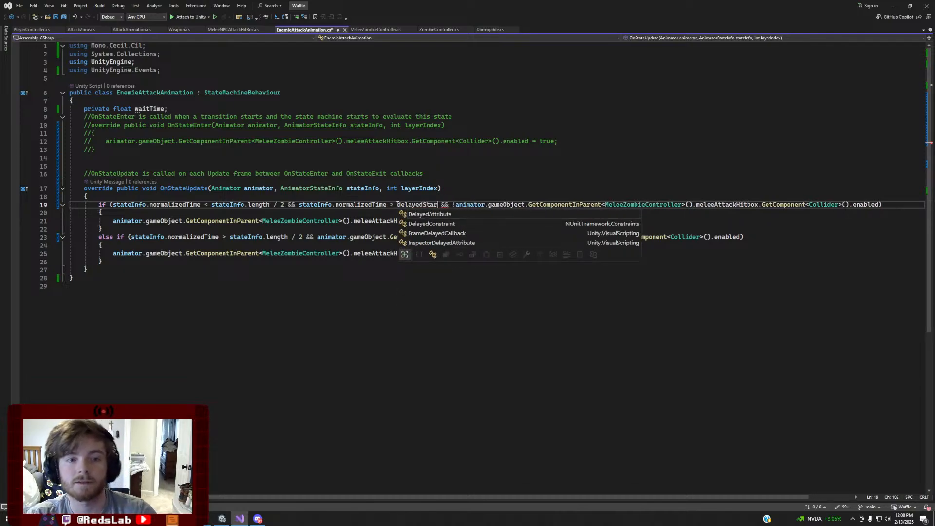
type("tTime")
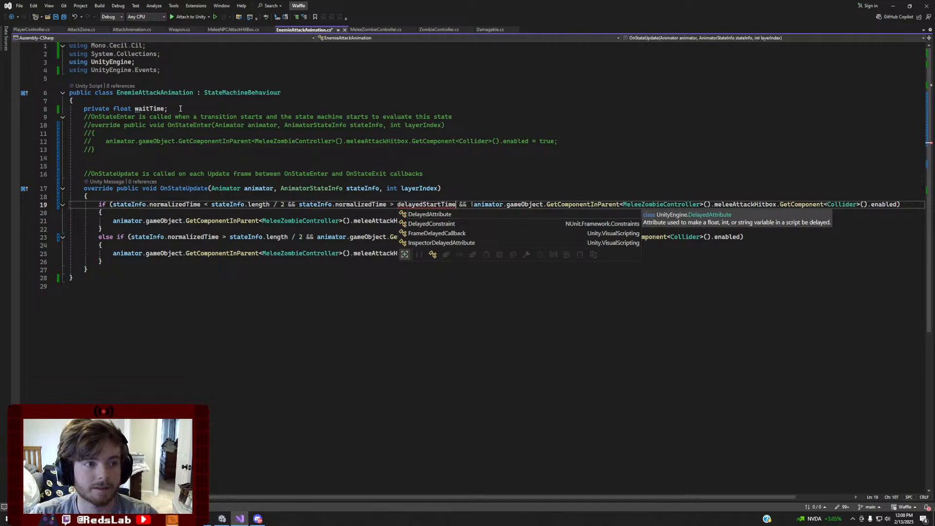
Rename the waitTime field declaration to delayedStartTime, initialise it to 0.15f, and save the script for Unity to compile
left_click(160, 108)
double_click(160, 108)
type("delay")
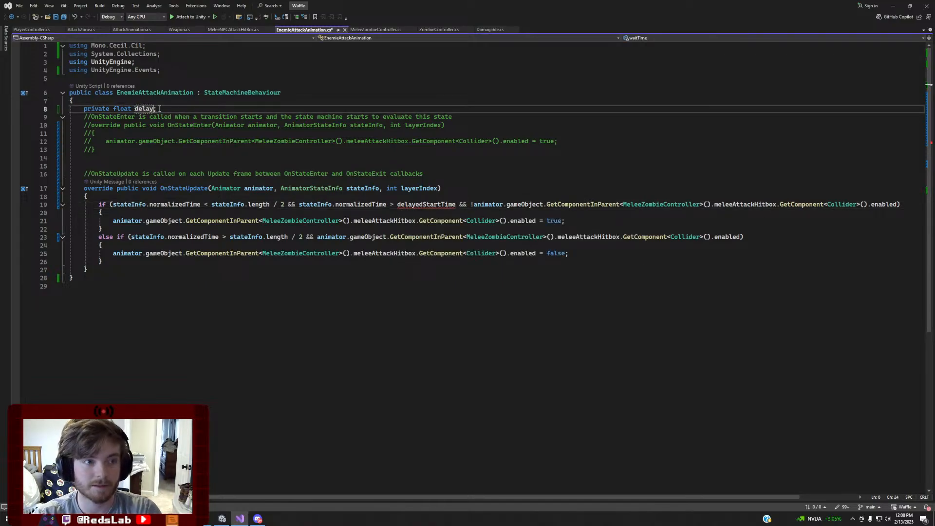
type("edStartTim")
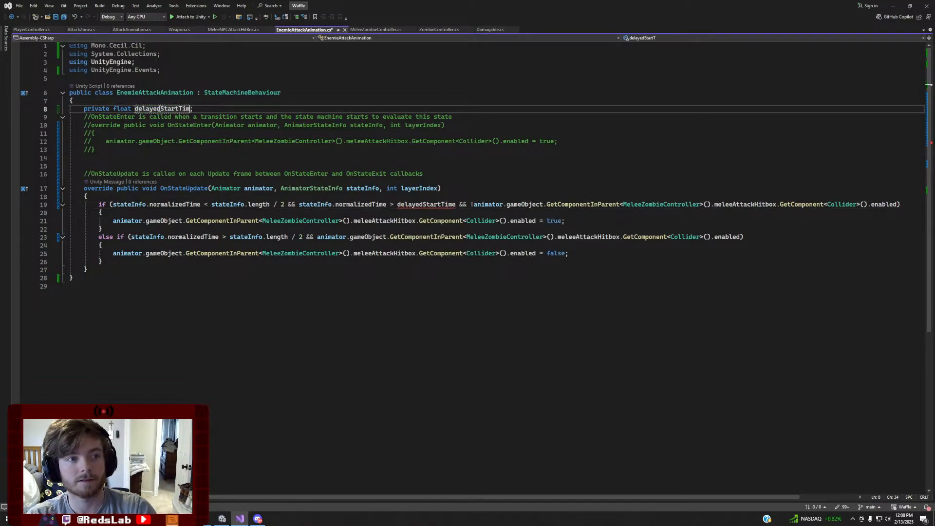
type("e = 0.15f")
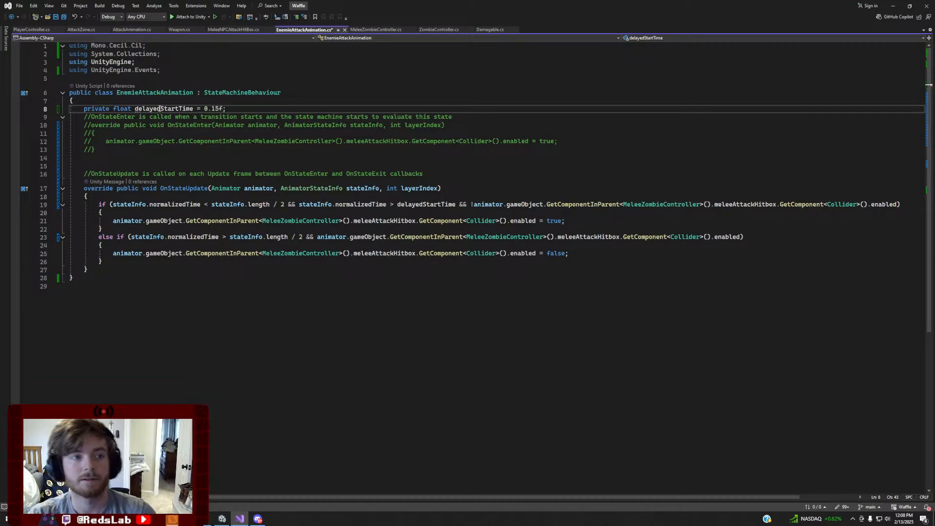
key("ctrl+s")
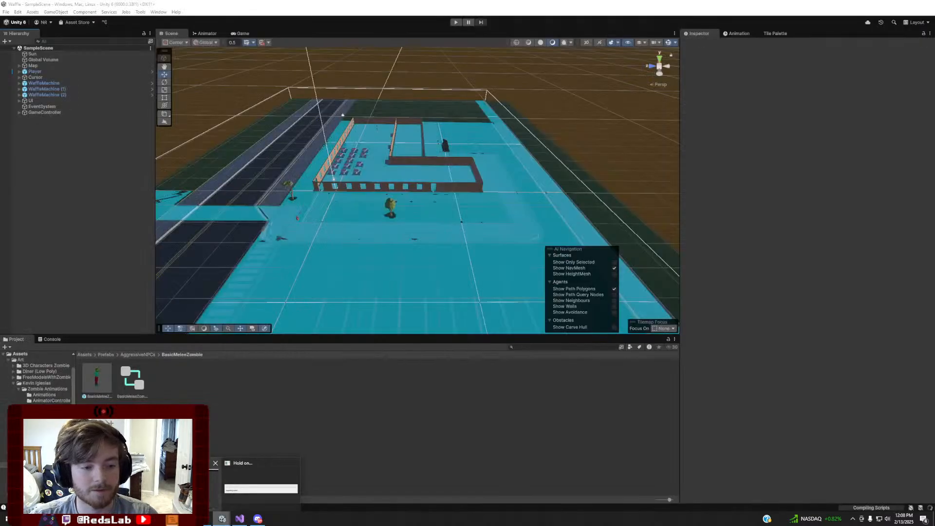
left_click(222, 518)
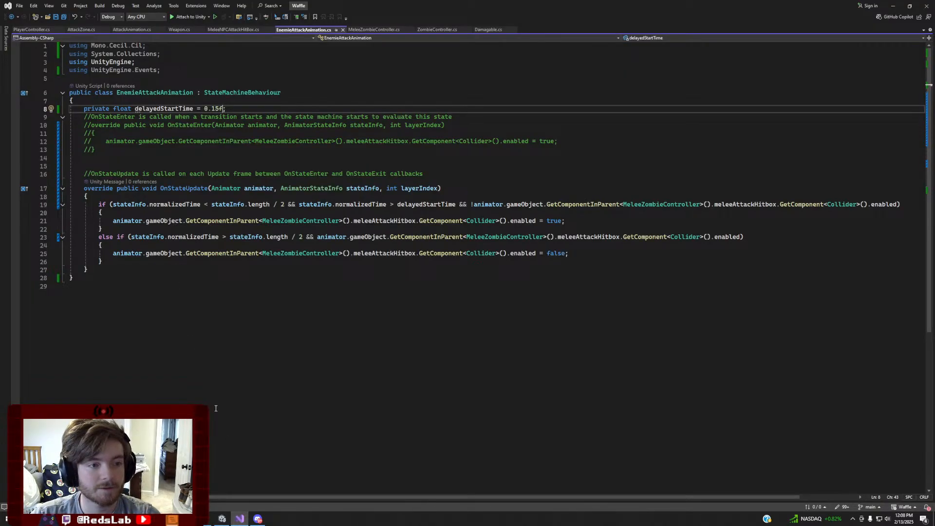
Switch to Unity, start play mode and run the player through the back doorways and parking lot to a zombie on the grass
left_click(222, 519)
left_click(456, 22)
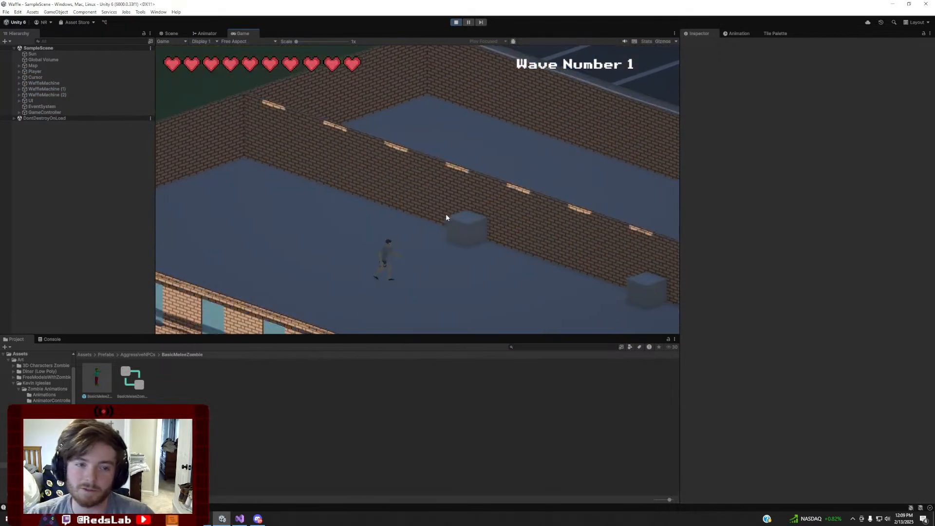
key("d")
key("s")
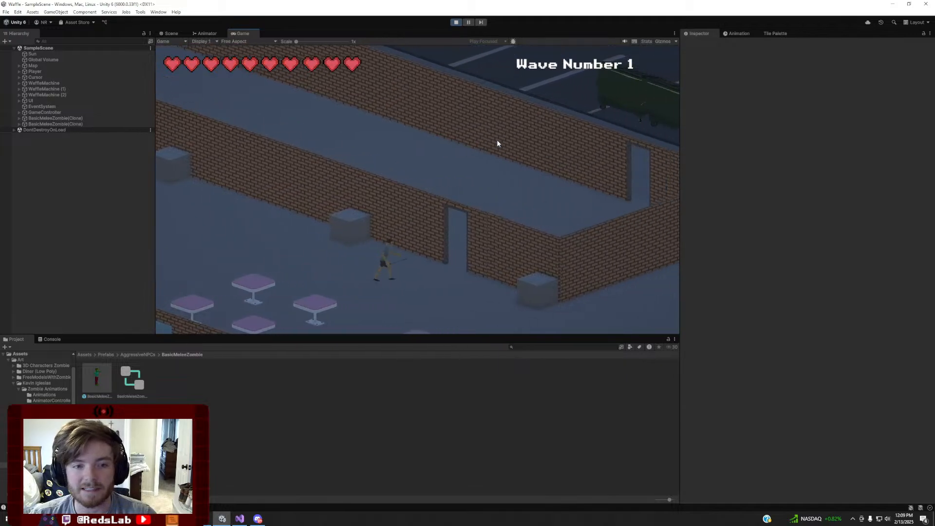
key("w")
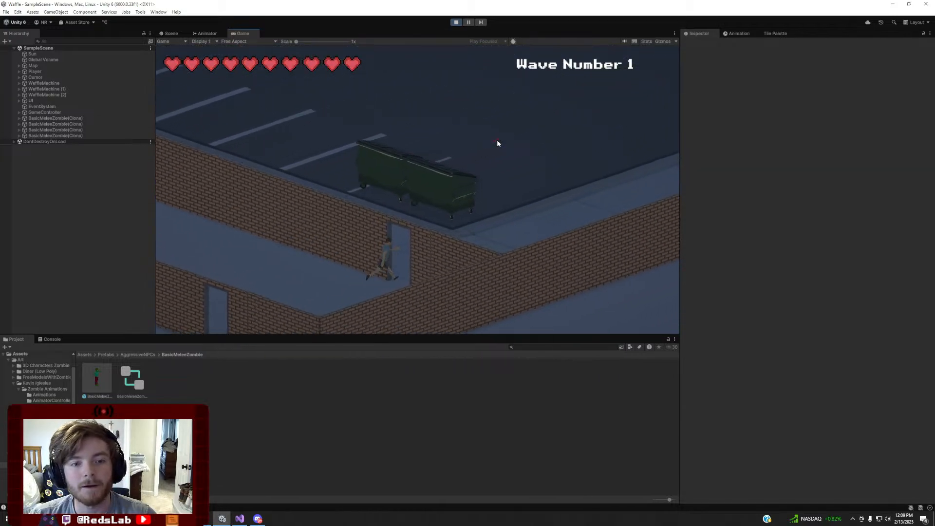
key("d")
key("w")
key("d")
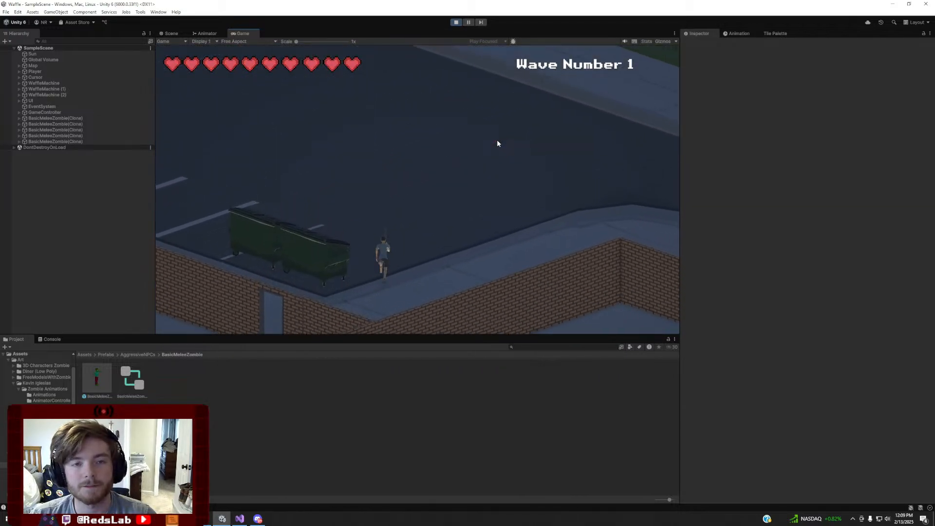
key("w")
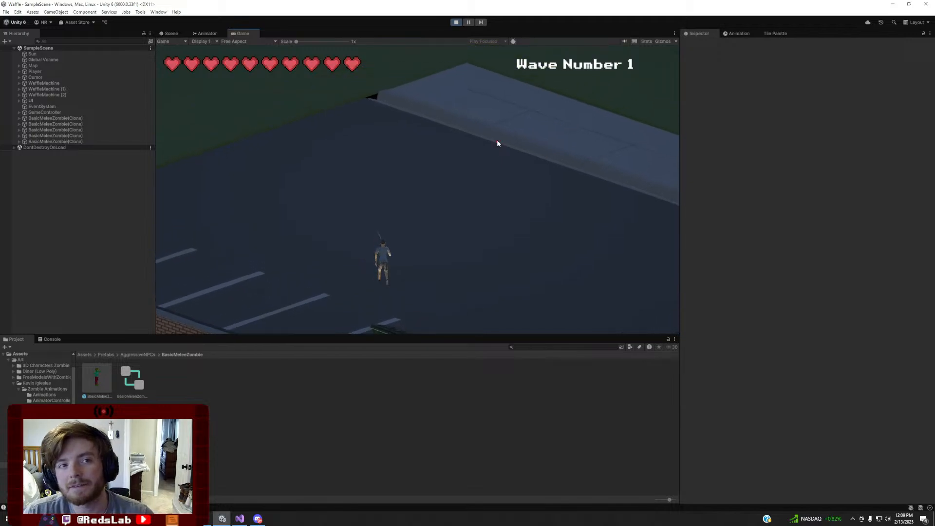
key("w")
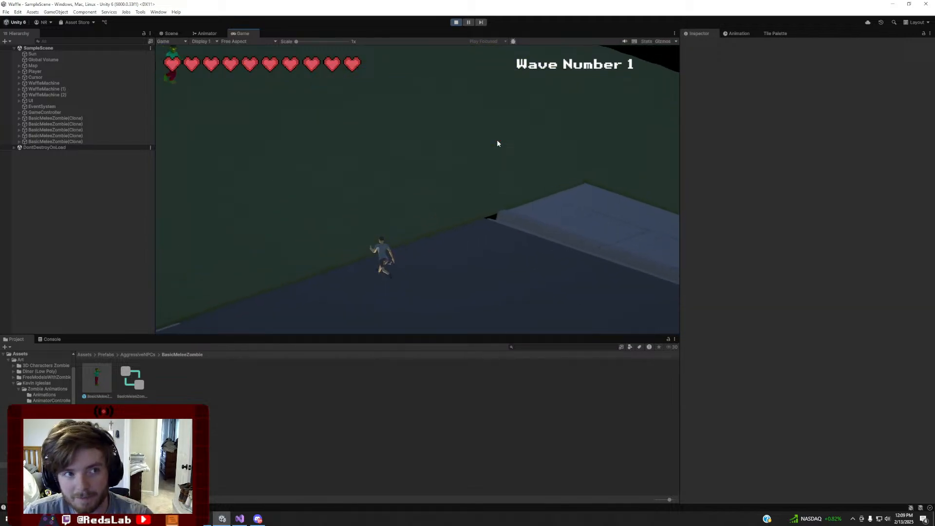
key("w")
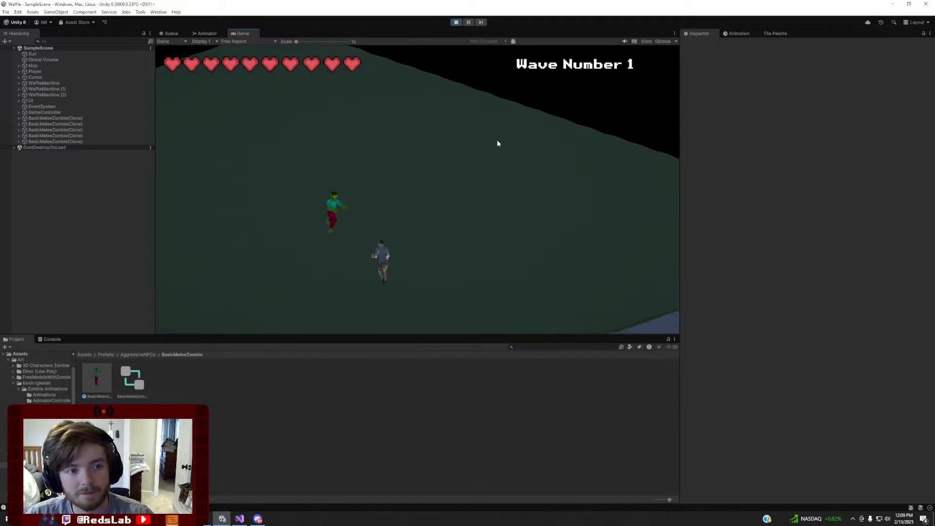
Keep the player close to the zombie on the grass and let it attack repeatedly to test the delayed hitbox
key("w")
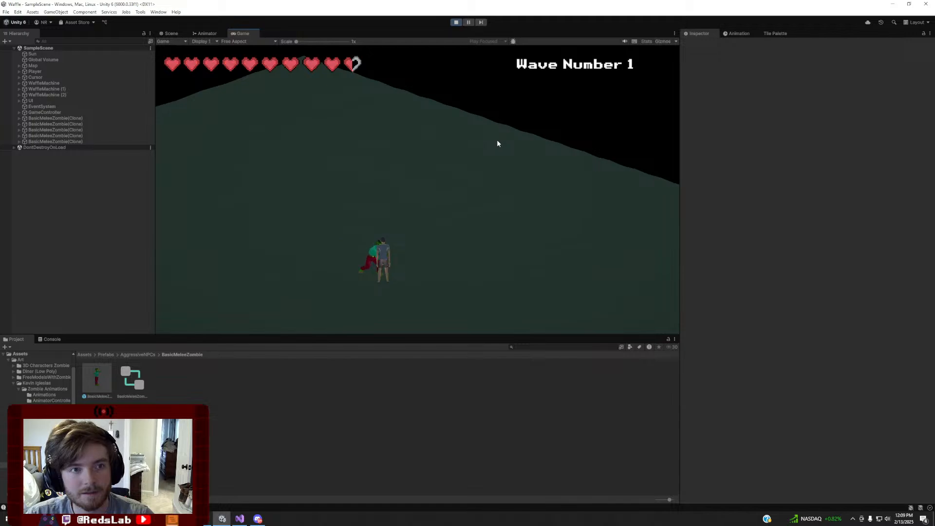
key("a")
key("w")
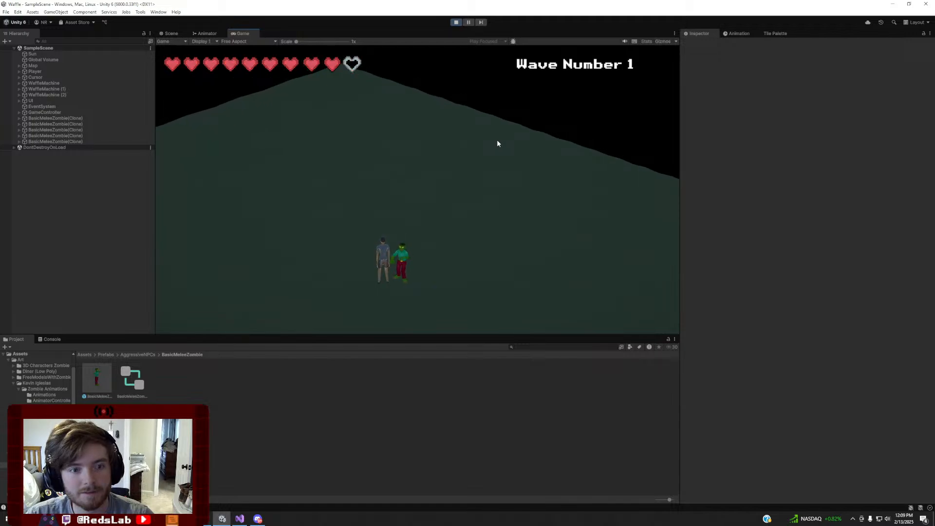
key("w")
key("d")
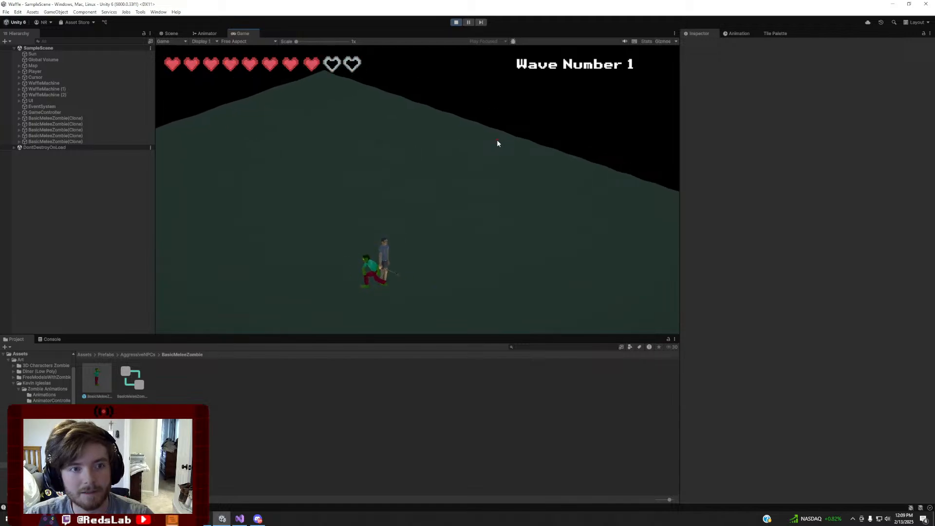
key("s")
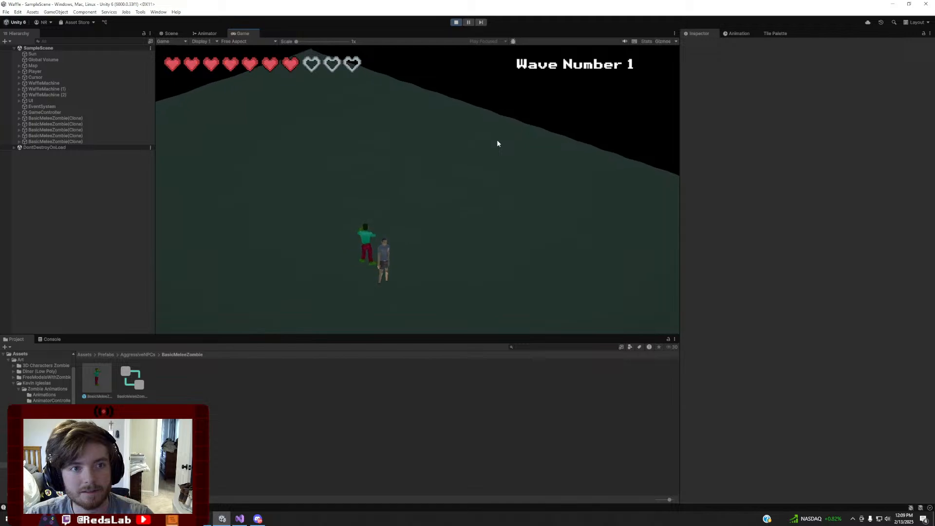
key("d")
key("w")
key("s")
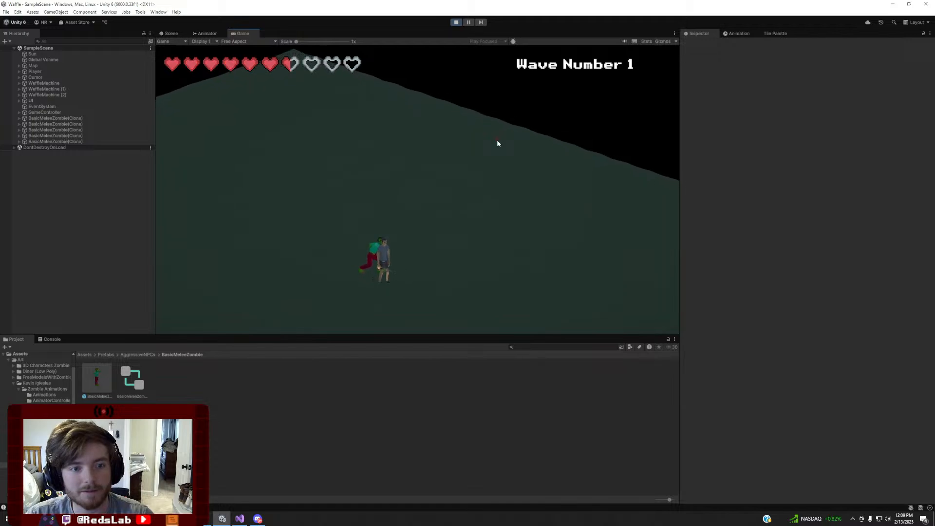
key("s")
key("d")
key("a")
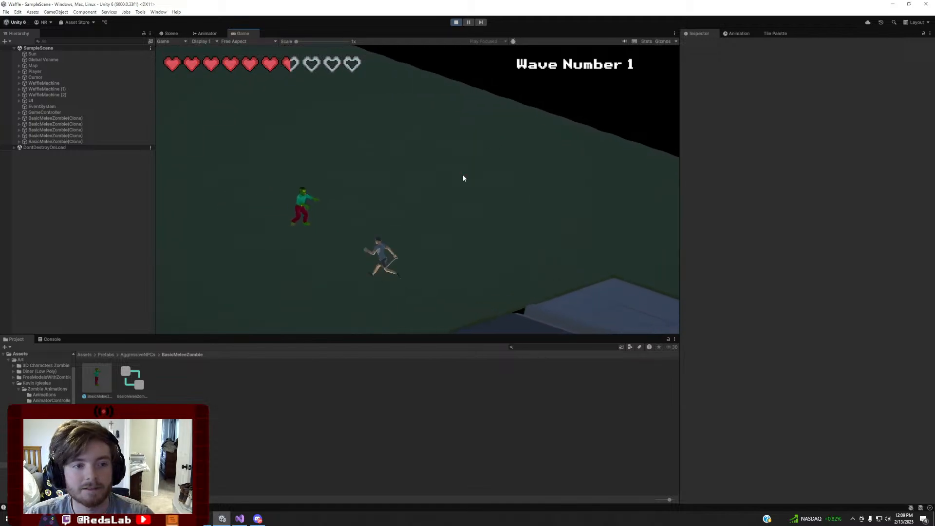
Approach the same zombie on the grass again and fight it until it is knocked down
key("a")
key("w")
key("w")
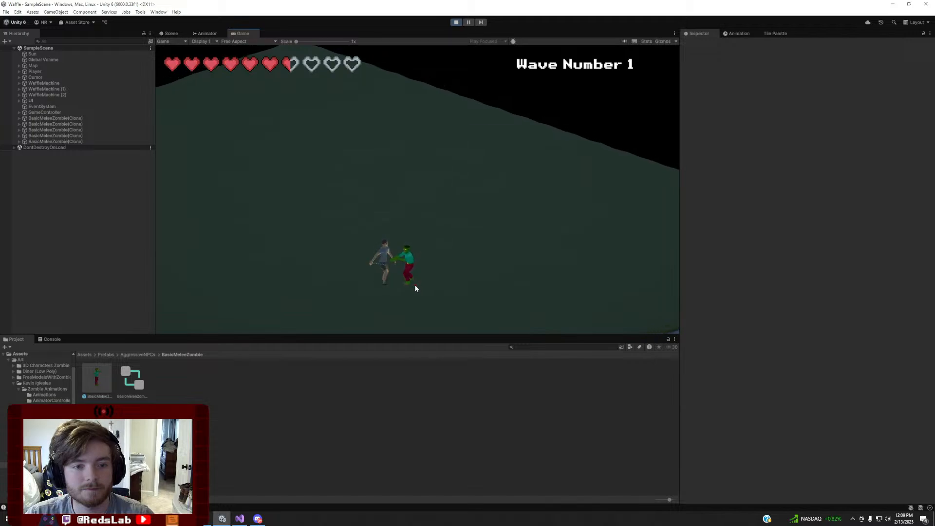
key("d")
key("s")
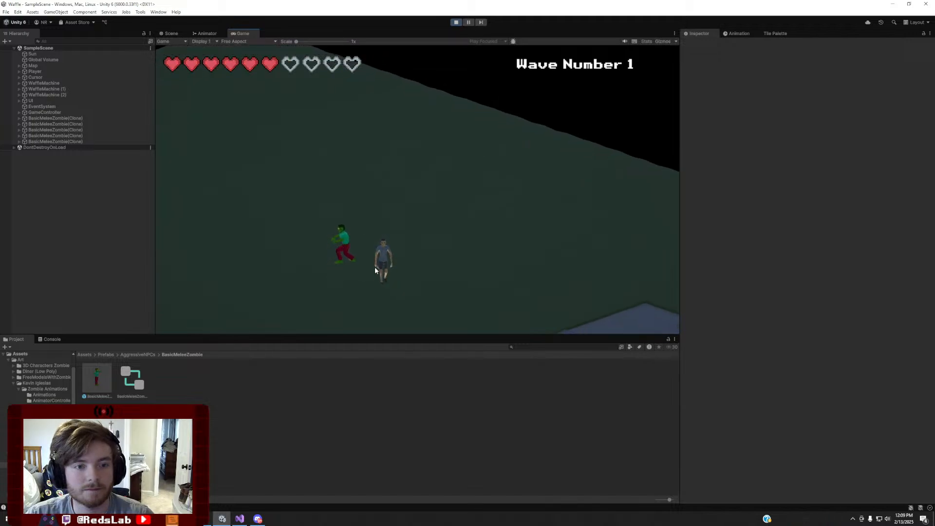
key("w")
key("d")
key("a")
key("d")
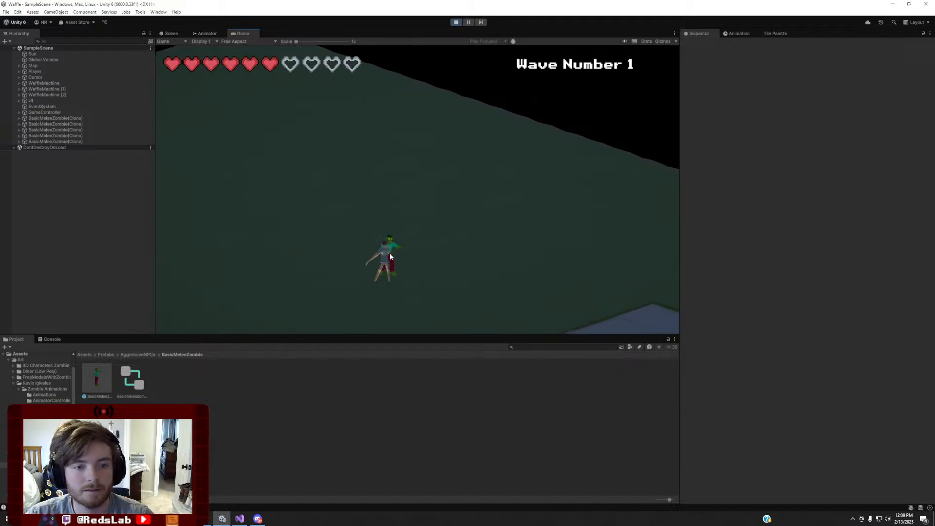
key("d")
Bring the player back across the parking lot and through the doorways into the room with the tables
key("s")
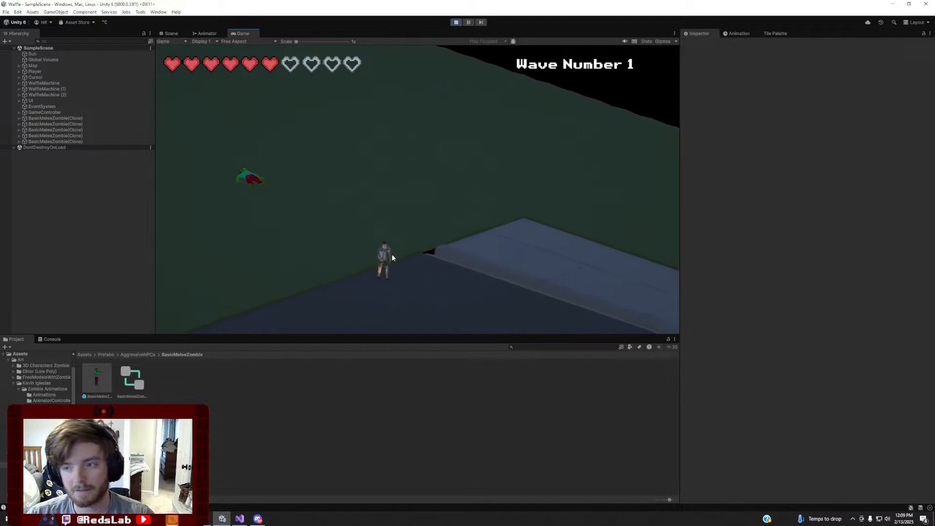
key("s")
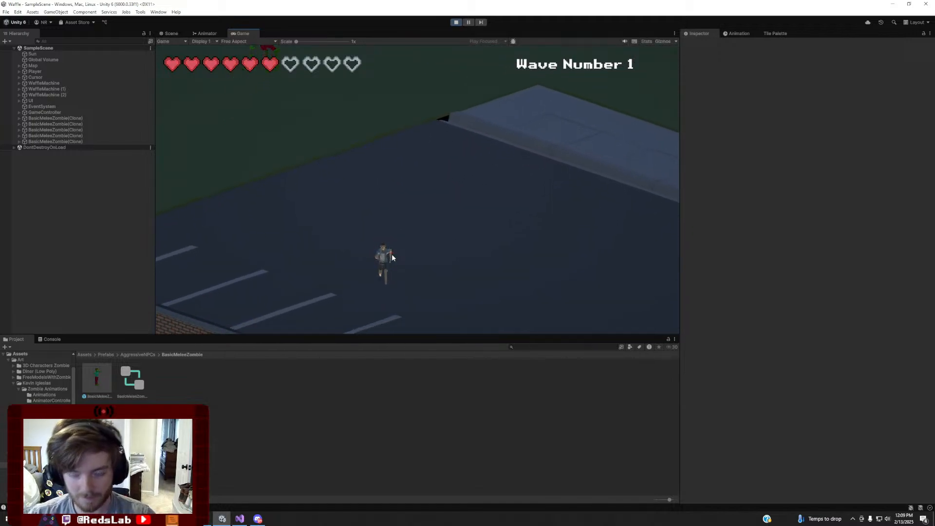
key("s")
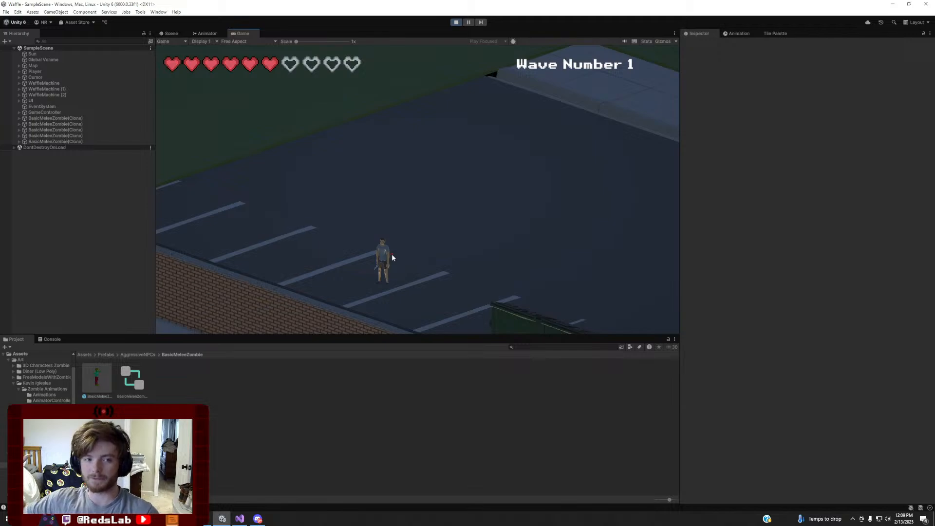
key("s")
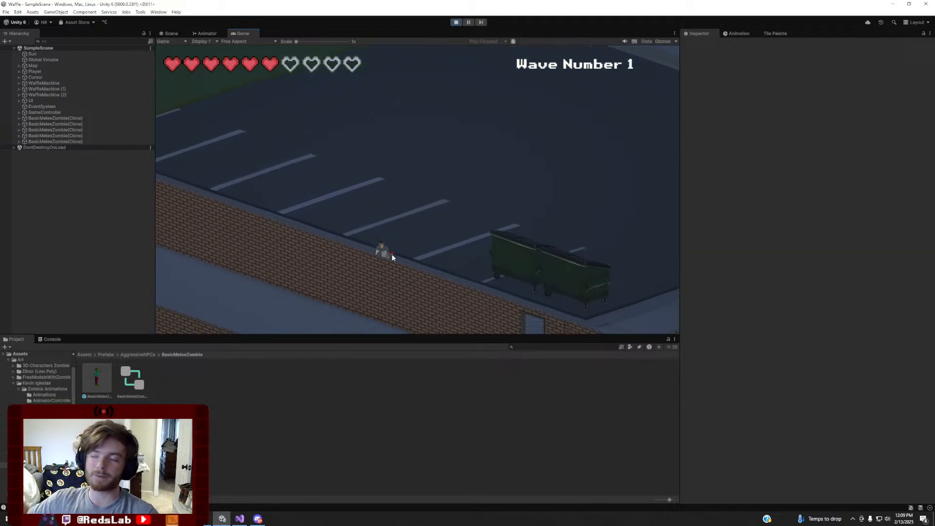
key("s")
key("d")
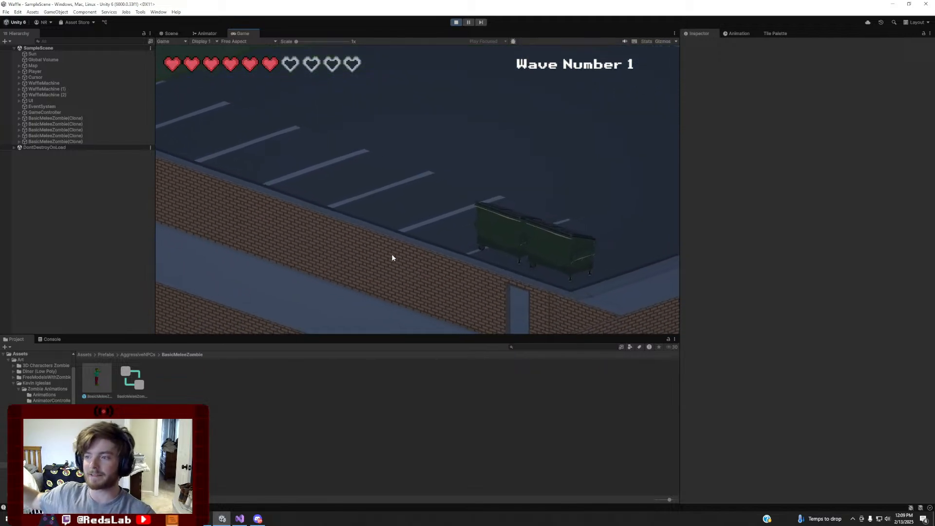
key("s")
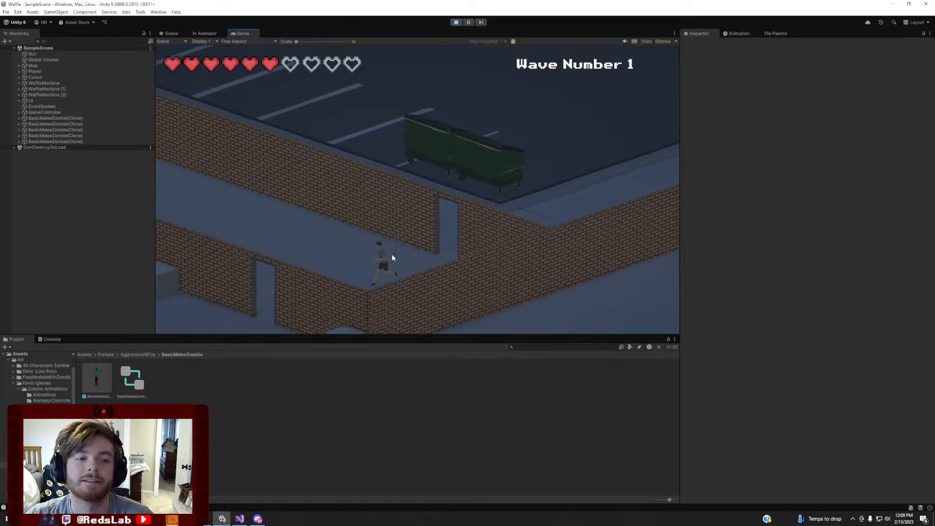
key("s")
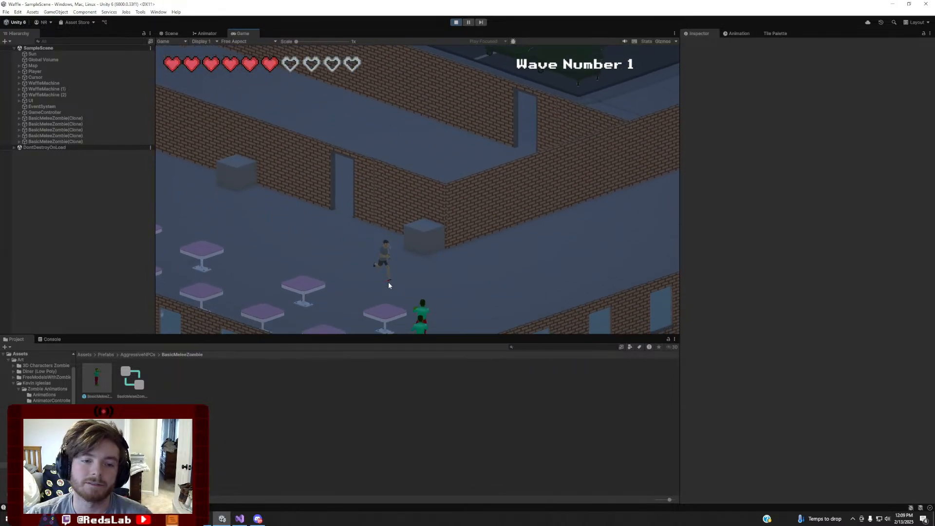
Engage the pair of zombies beside the tables and knock one of them down
key("a")
key("w")
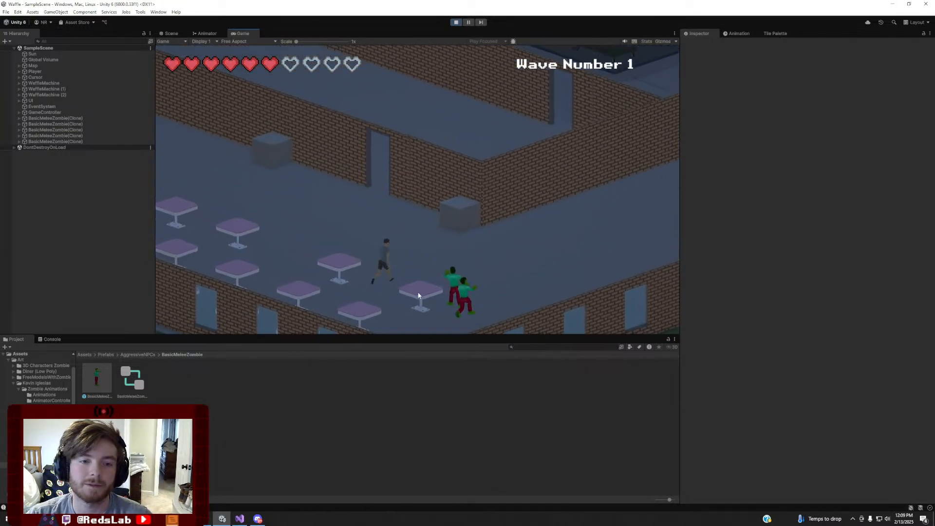
key("d")
left_click(426, 297)
key("a")
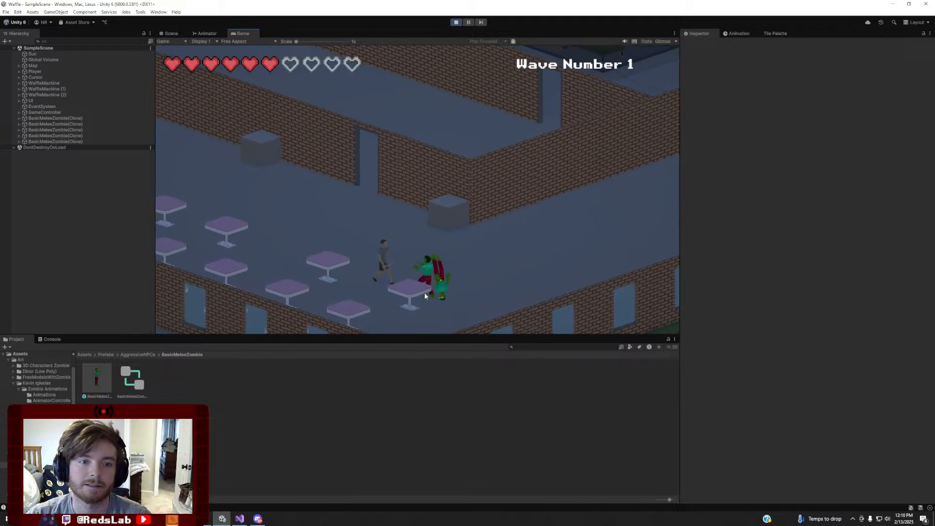
key("d")
left_click(426, 295)
key("a")
key("d")
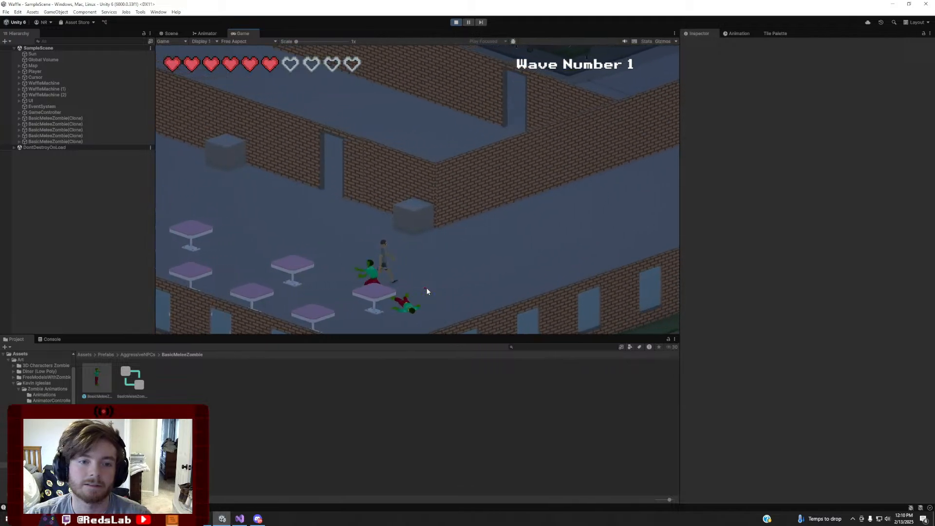
Test the second zombie's attack at close range beside the tables and strike it down
key("s")
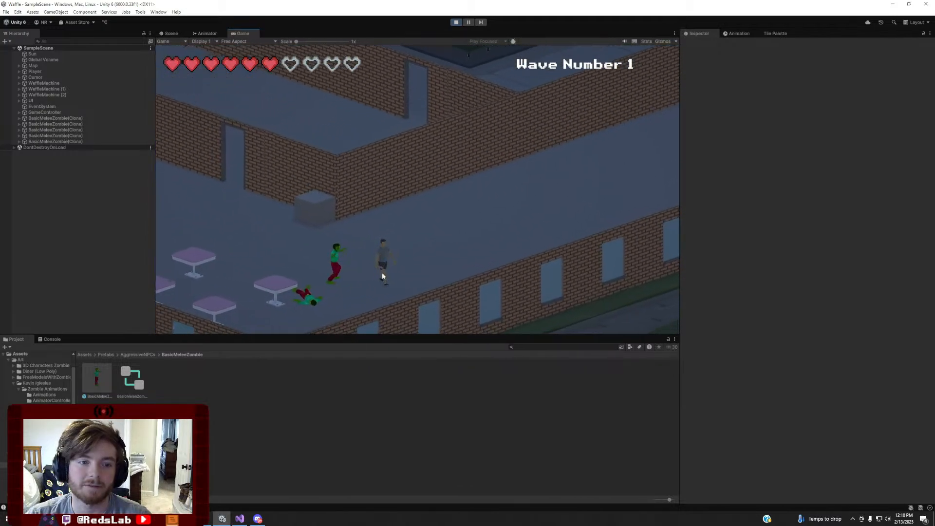
key("a")
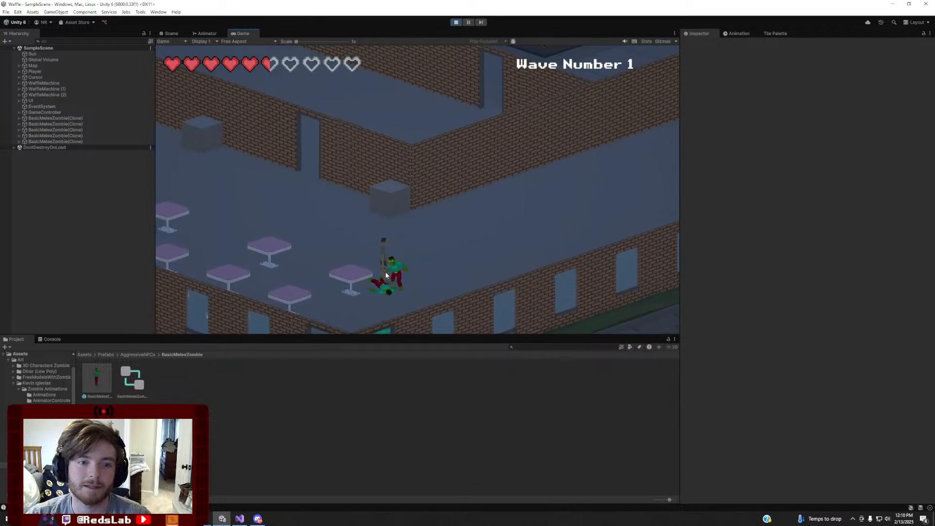
key("a")
key("w")
left_click(410, 289)
left_click(417, 283)
key("a")
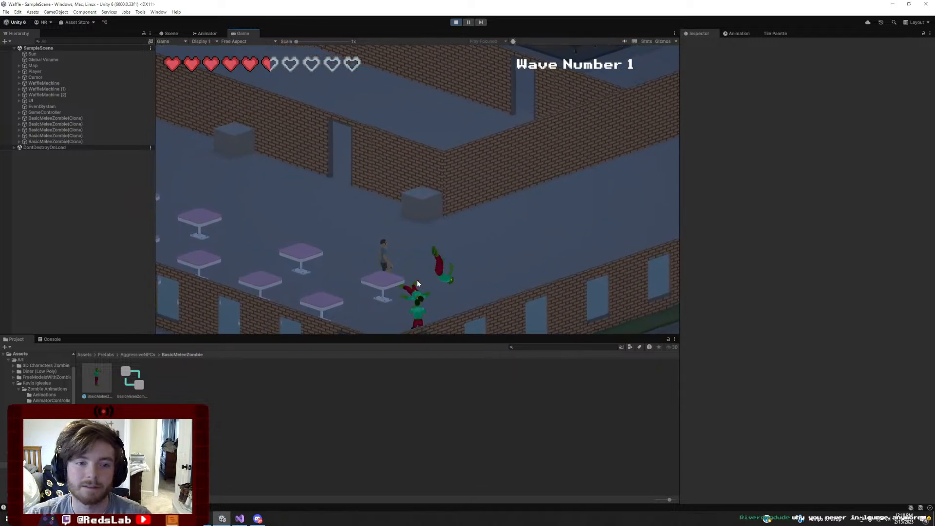
Move the player into the back corridor as far as the outer doorway and return to the table room
key("w")
key("w")
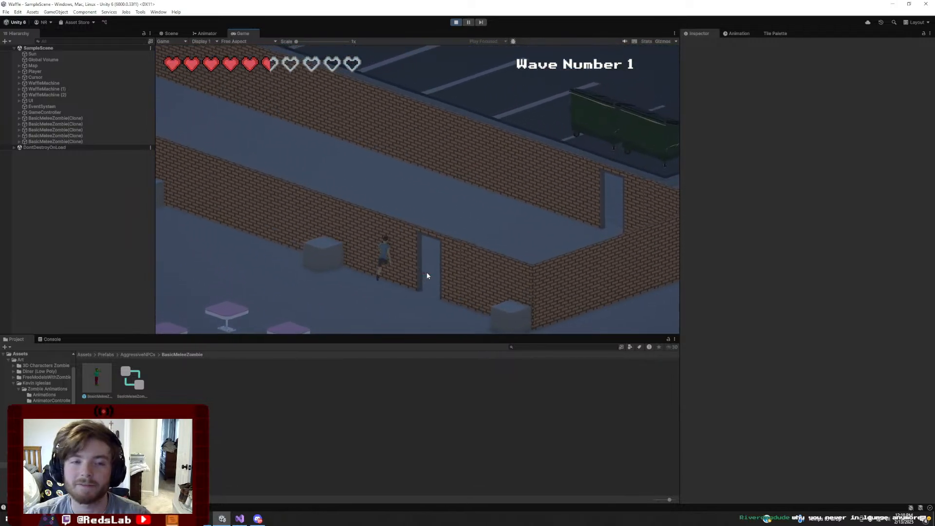
key("d")
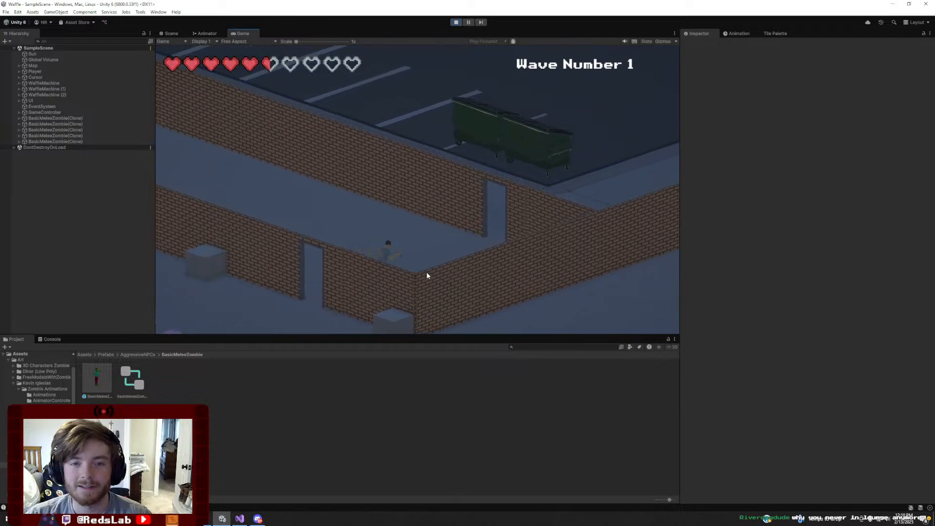
key("w")
key("d")
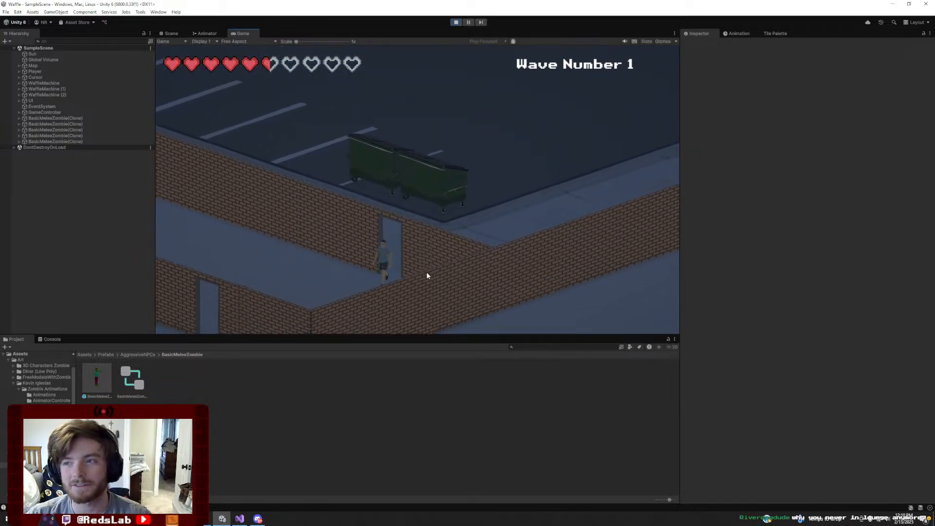
key("a")
key("s")
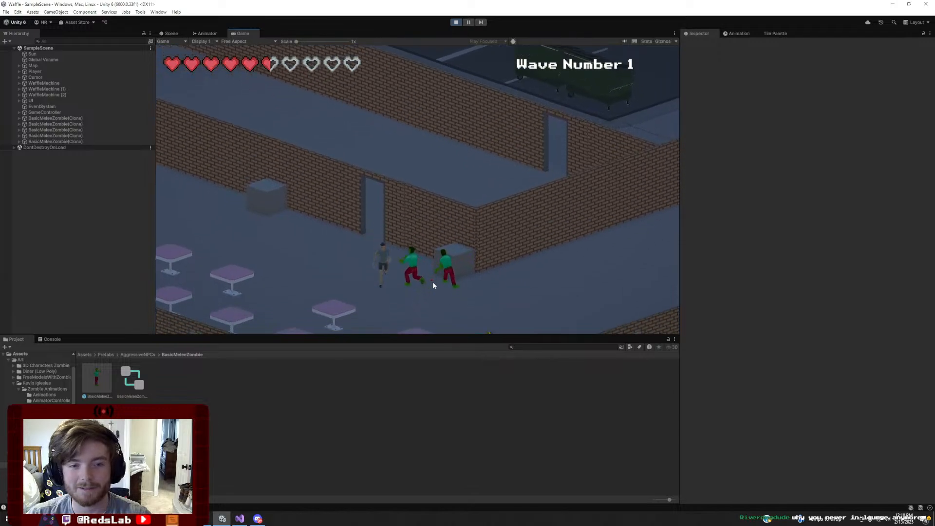
Playtest the attack timing against the two zombies beside the grey block near the doorway and knock both down
key("a")
key("d")
left_click(454, 274)
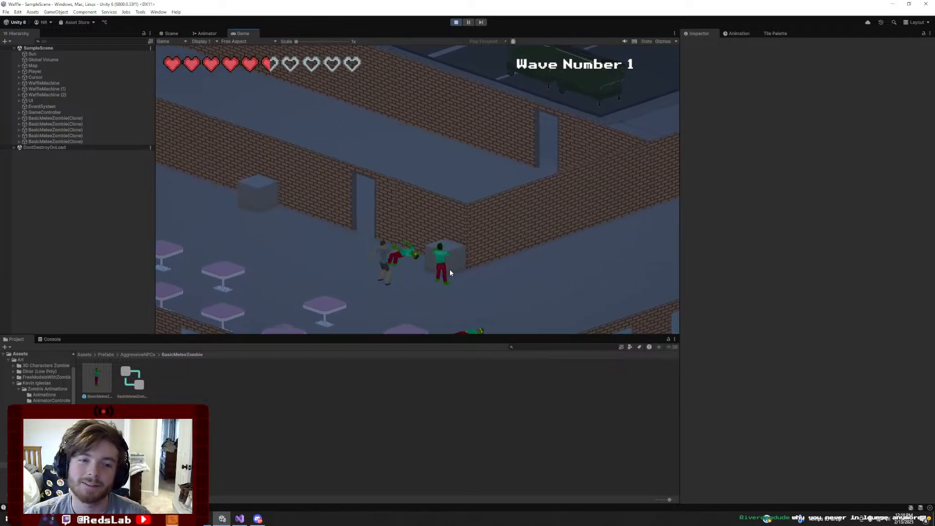
key("d")
key("d")
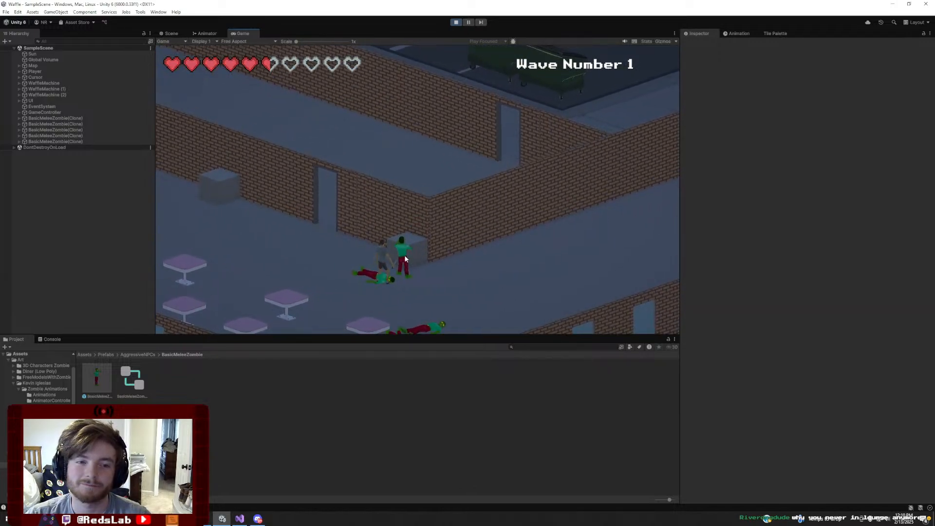
left_click(400, 255)
Run the player through the back corridor to the outer doorway, return to the table room, and stop the playtest
key("a")
key("w")
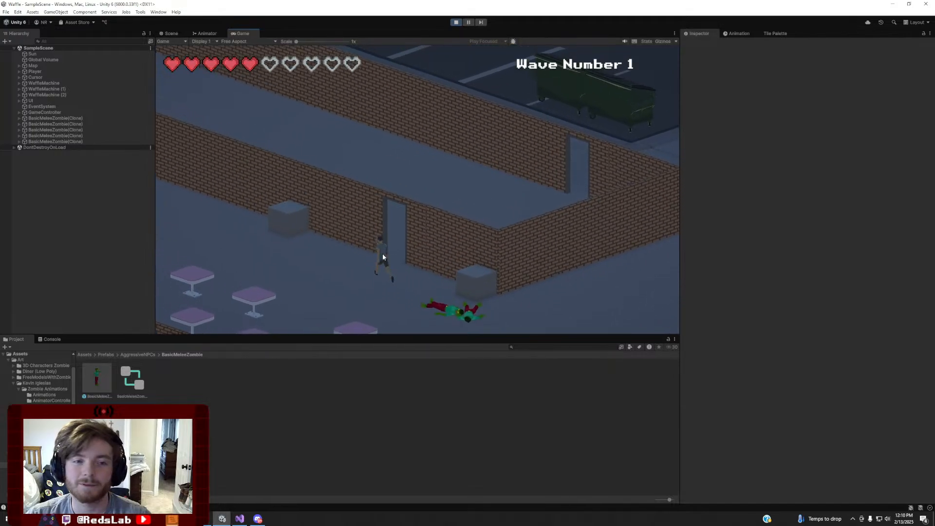
key("w")
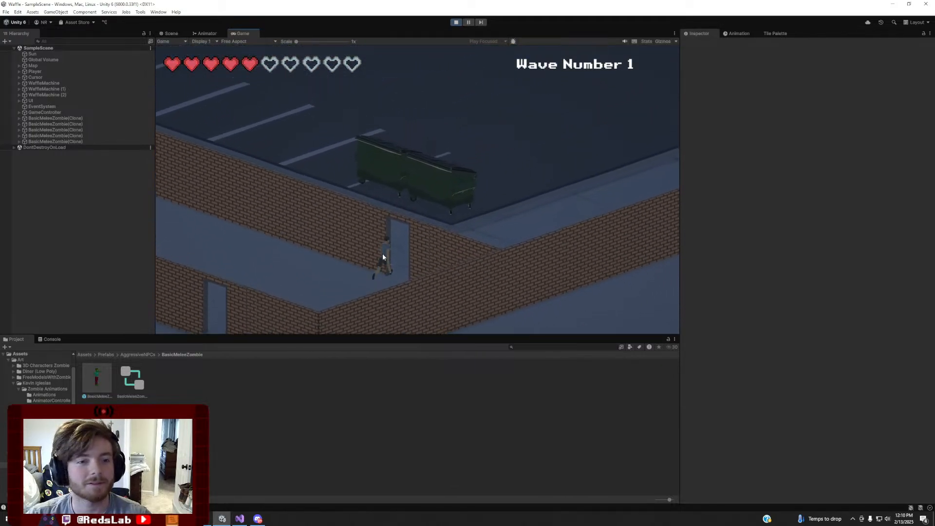
key("w")
key("a")
key("d")
key("s")
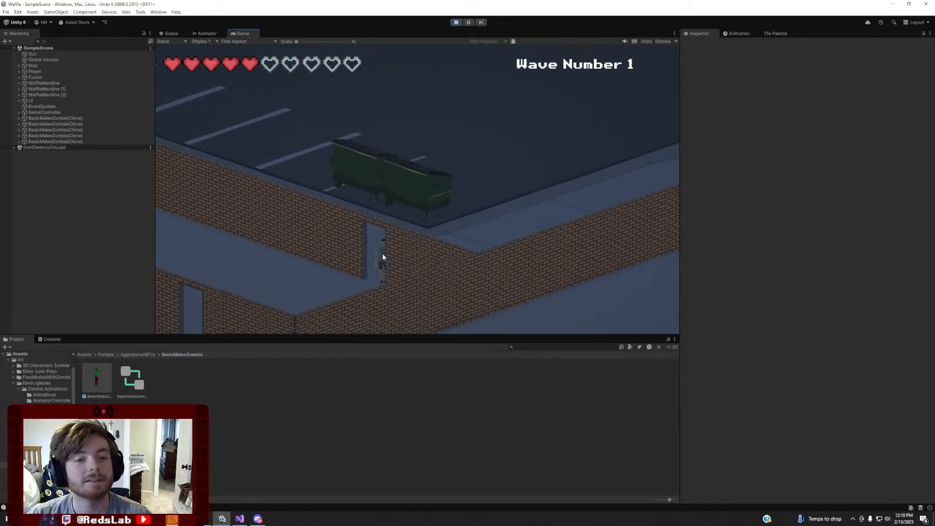
key("a")
key("s")
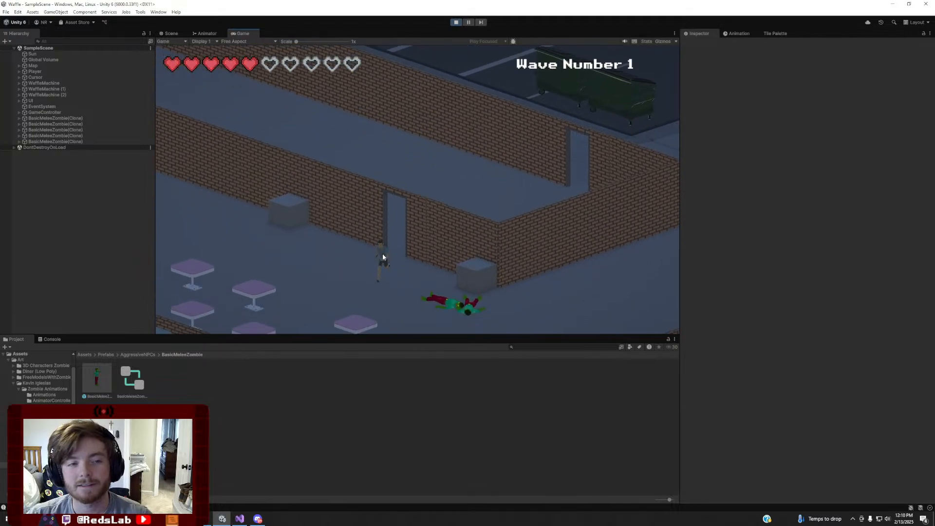
key("d")
left_click(456, 22)
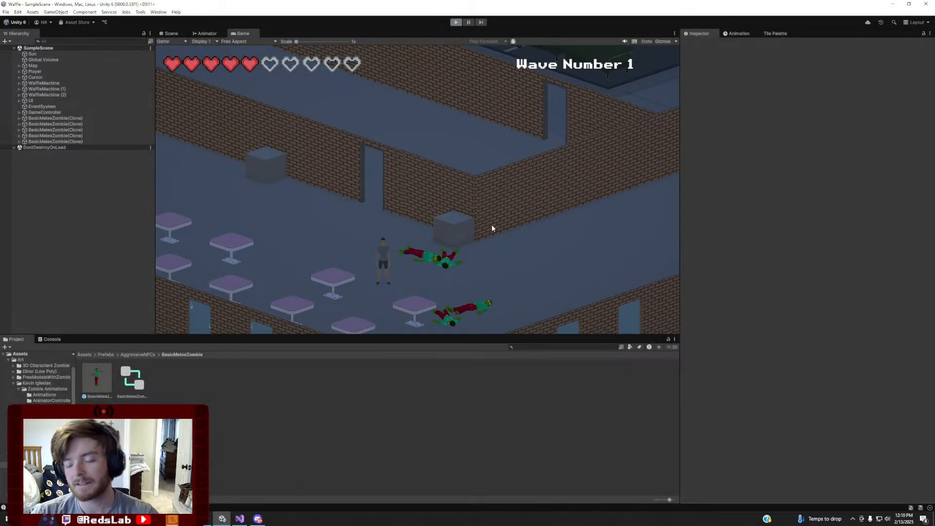
scroll(416, 207, "up", 5)
right_click_drag(416, 207, 204, 309)
key("w")
key("s")
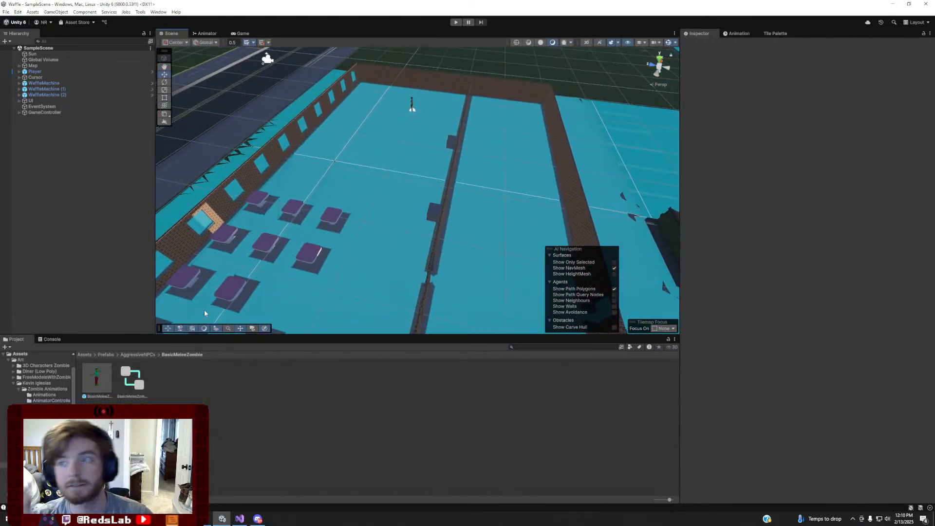
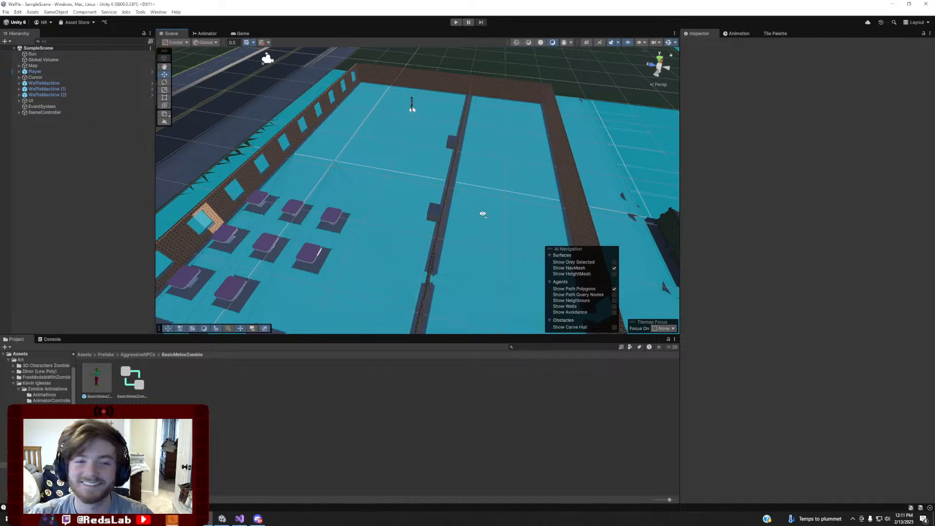
right_click_drag(483, 214, 161, 190)
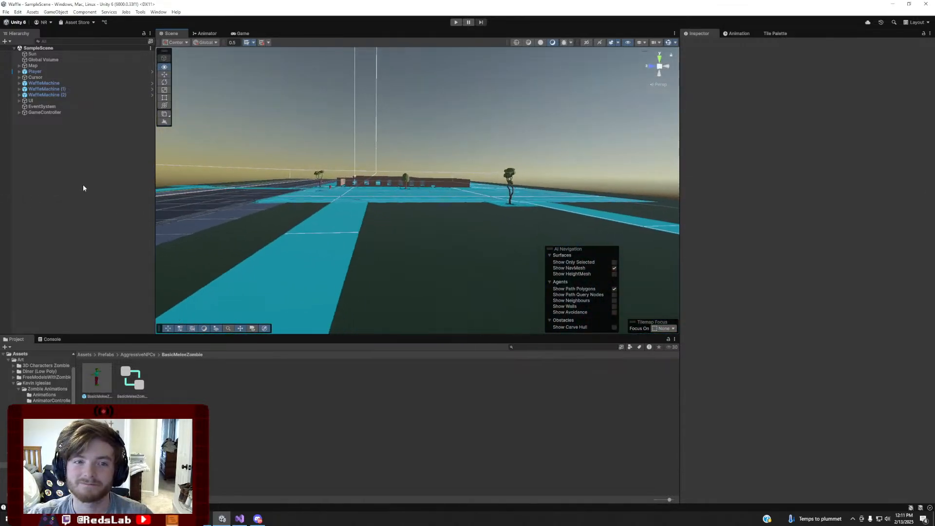
mouse_move(84, 188)
right_mouse_down()
mouse_move(121, 176)
mouse_move(251, 165)
mouse_move(396, 176)
mouse_move(503, 165)
mouse_move(87, 183)
right_mouse_up()
right_click_drag(385, 216, 234, 234)
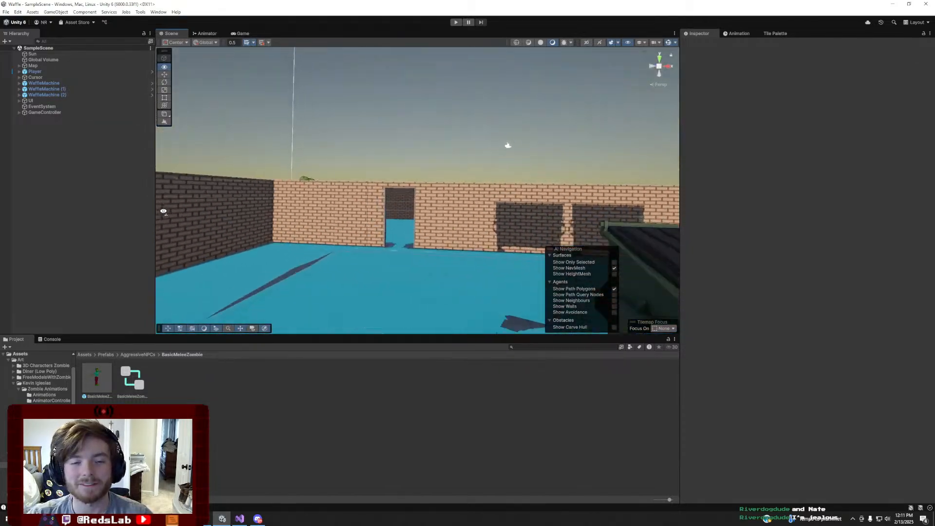
right_click_drag(57, 217, 394, 213)
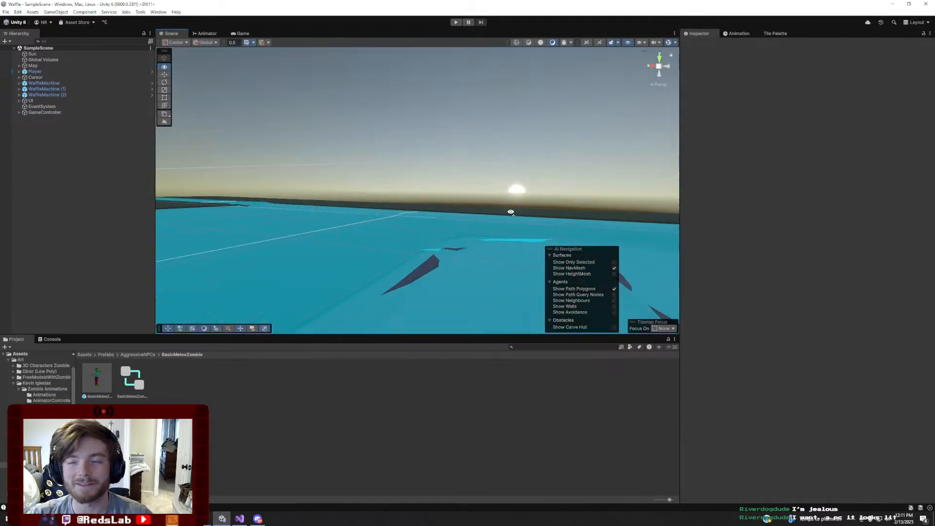
right_click_drag(511, 212, 310, 219)
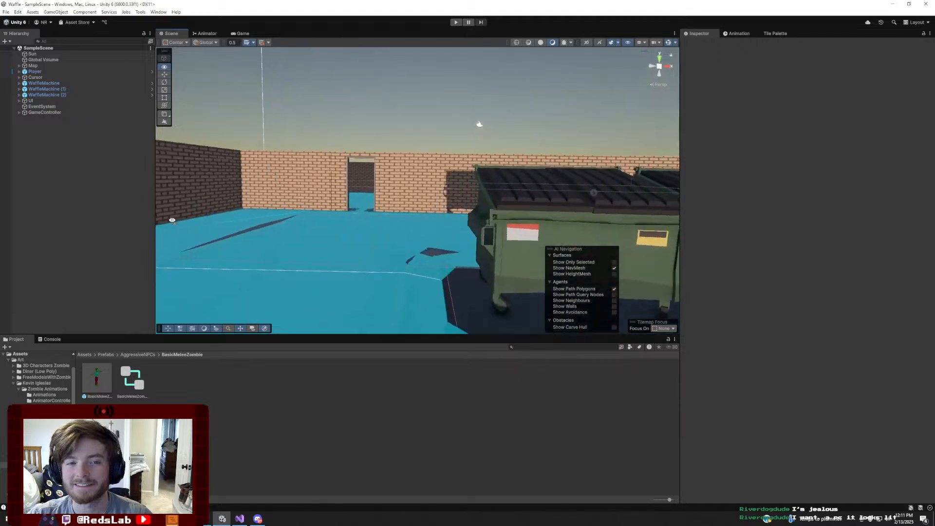
right_click_drag(172, 221, 367, 229)
right_click_drag(424, 223, 581, 275)
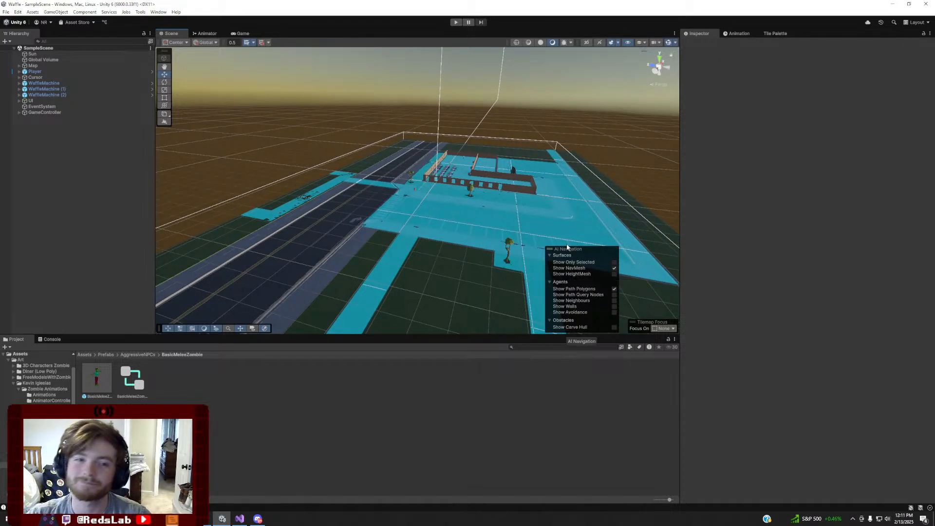
key("w")
right_click_drag(568, 248, 318, 163)
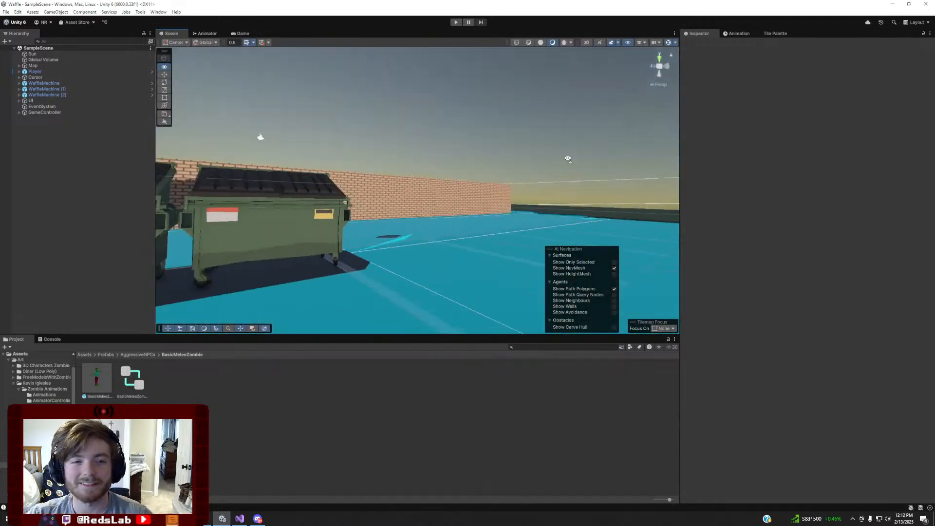
right_click_drag(568, 158, 929, 162)
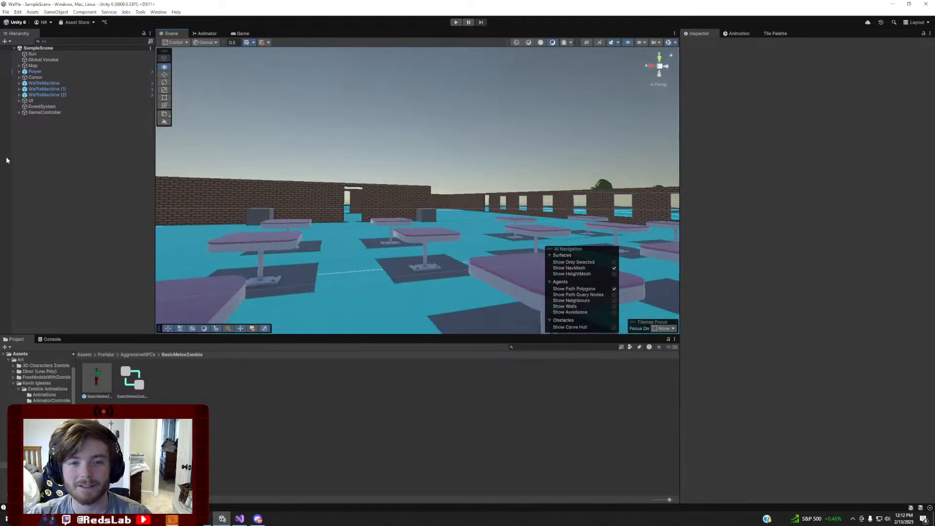
right_click_drag(6, 160, 567, 124)
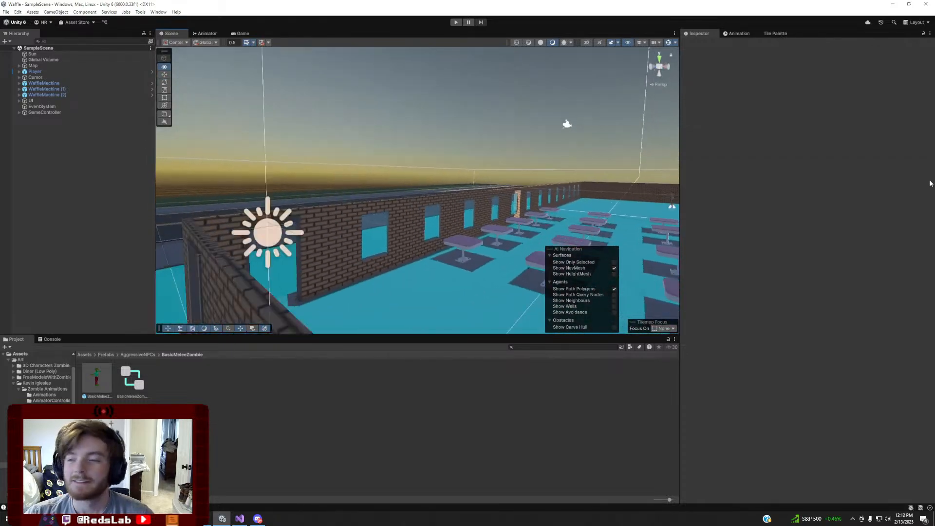
right_click_drag(930, 183, 199, 219)
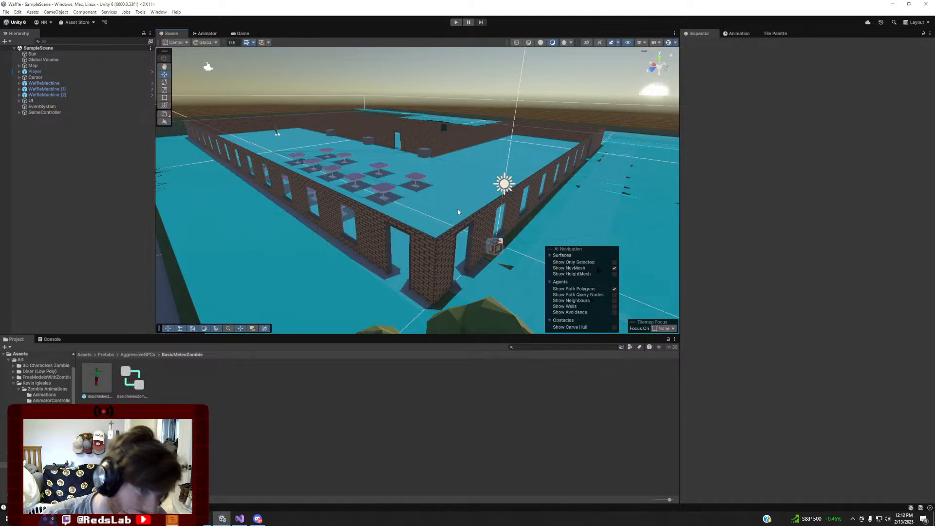
right_click_drag(359, 214, 528, 223)
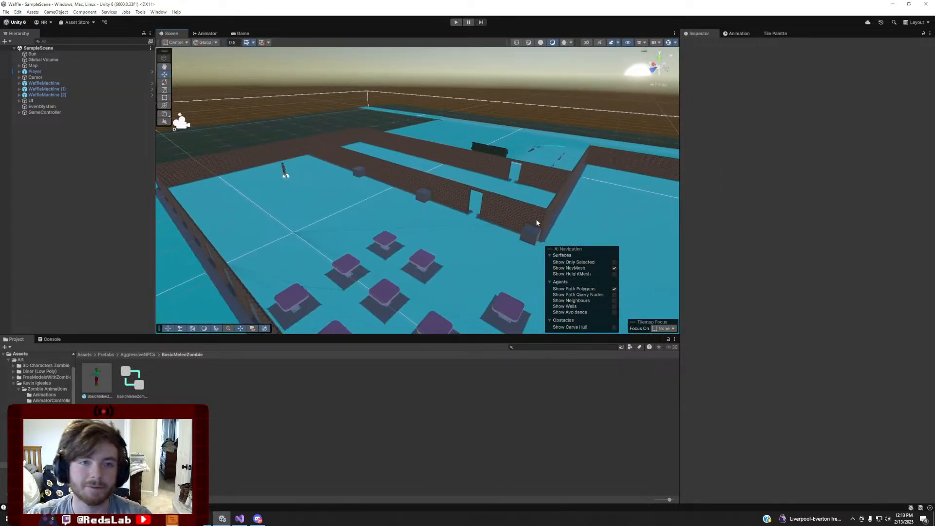
Expand the Player's armature from Body through Hips, Abdomen and Torso to the right shoulder's upper arm bone
right_click_drag(405, 224, 602, 209)
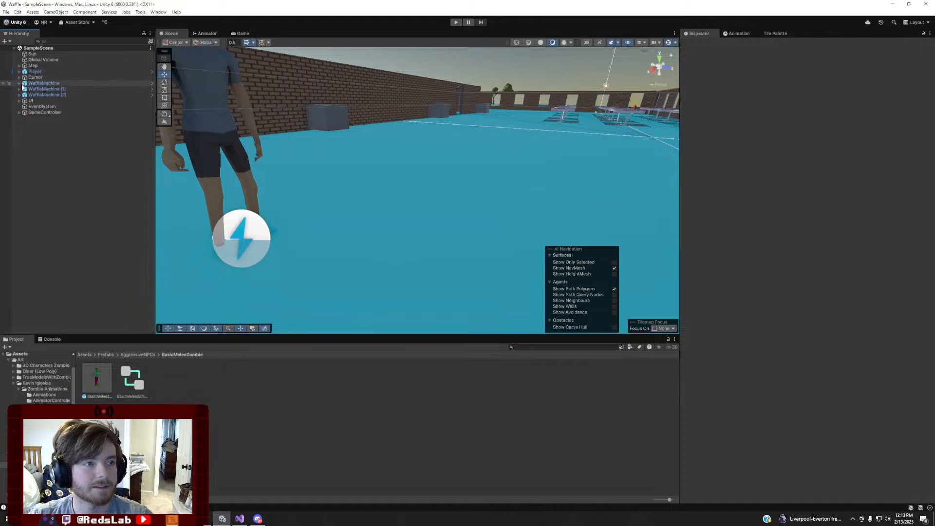
left_click(25, 84)
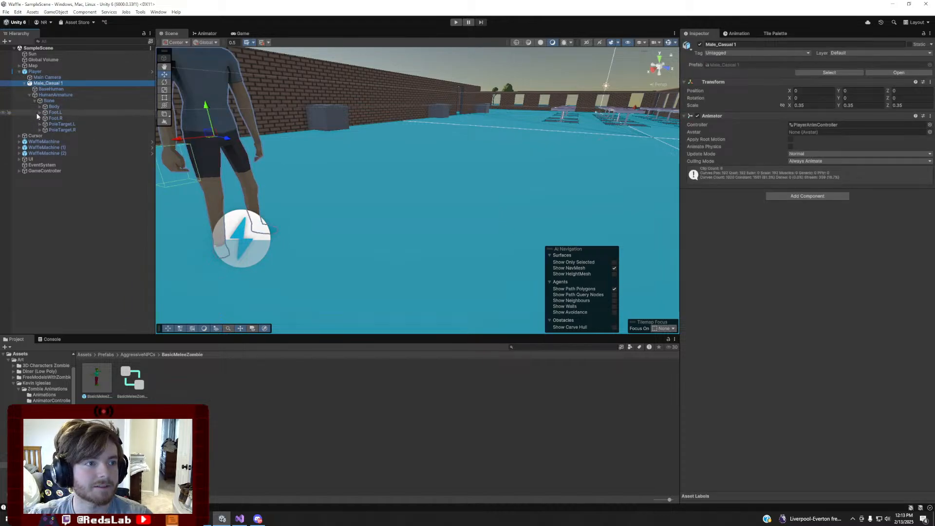
left_click(49, 107)
left_click(39, 106)
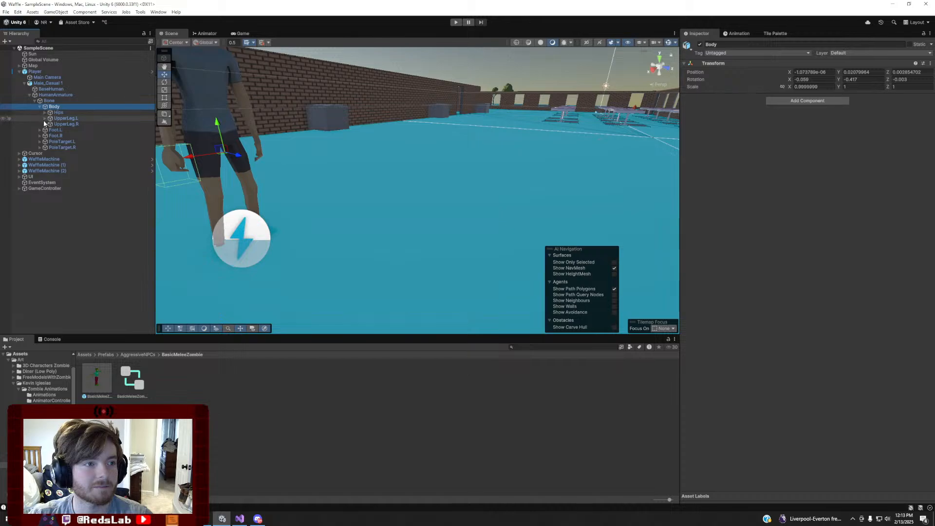
left_click(46, 124)
left_click(45, 113)
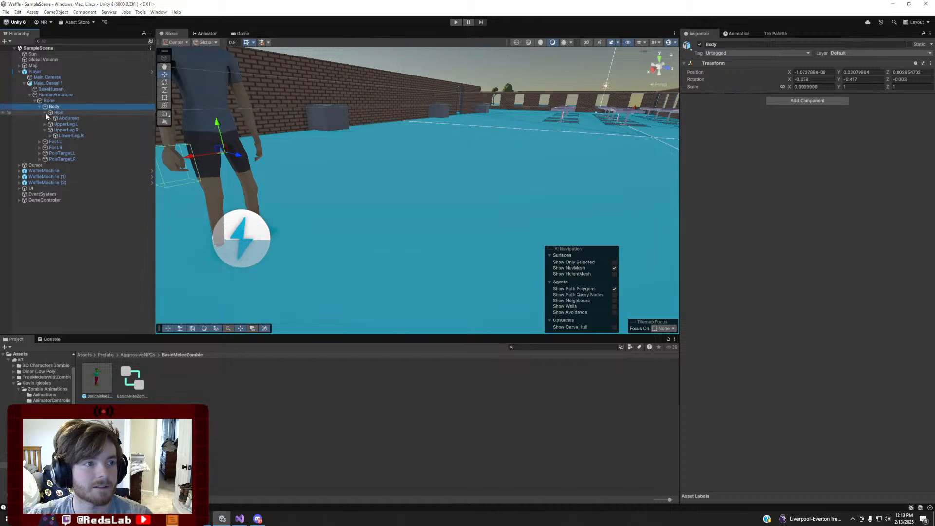
left_click(44, 136)
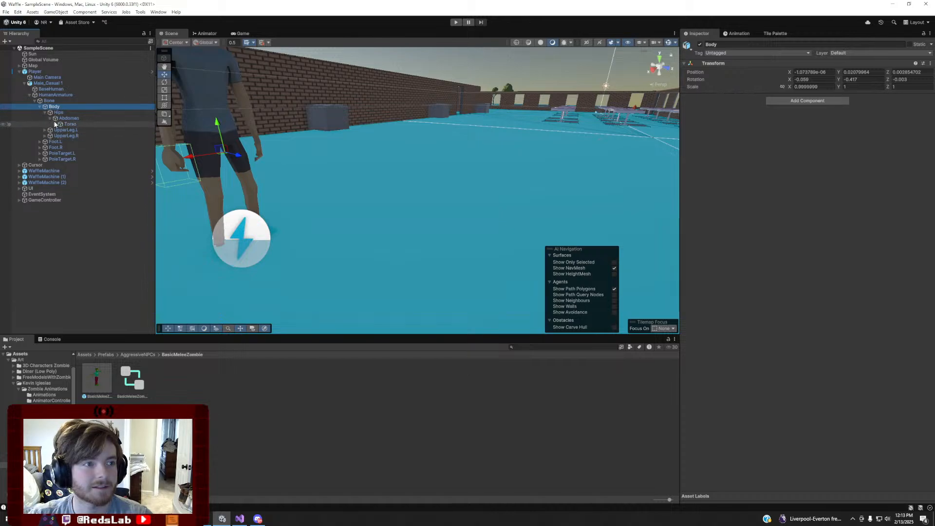
left_click(55, 124)
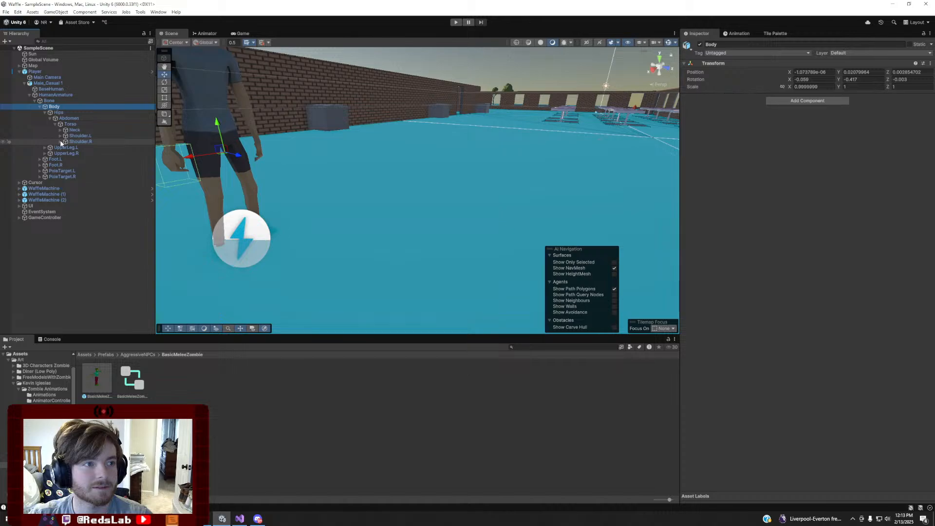
left_click(61, 142)
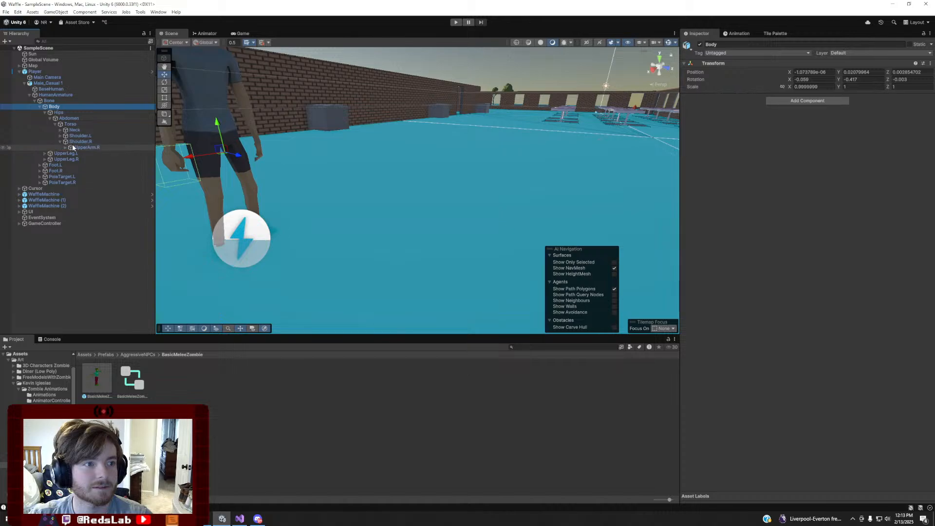
Apply all of the Player object's overrides to its prefab
left_click(140, 72)
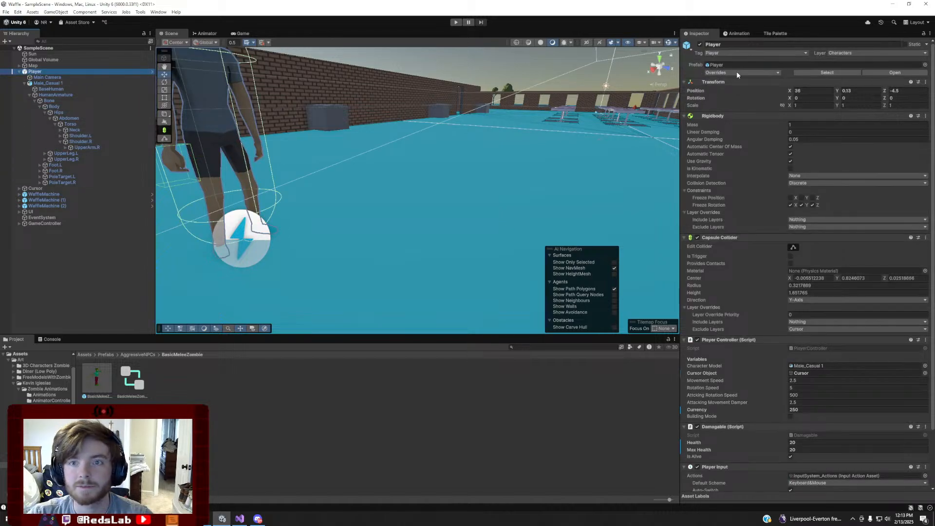
left_click(737, 74)
left_click(817, 255)
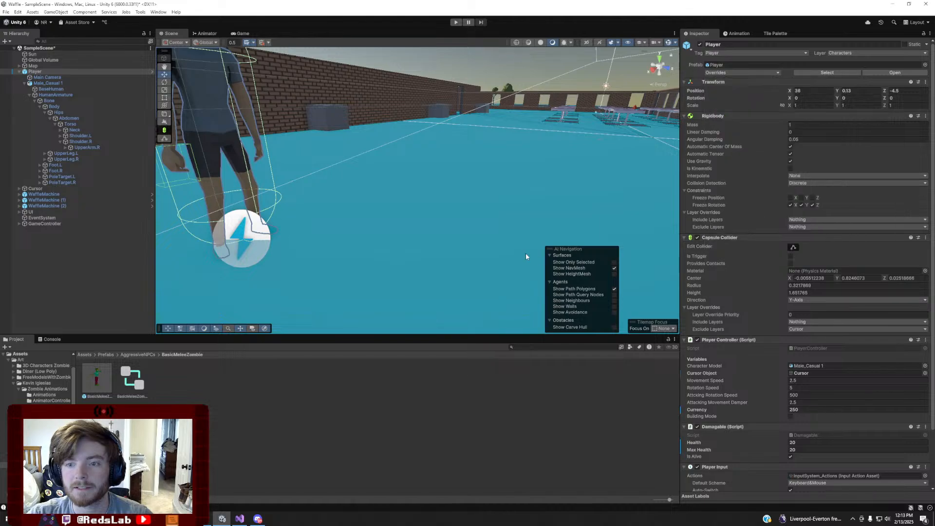
Open the Player prefab, examine the whole character model, and return to SampleScene
left_click(151, 73)
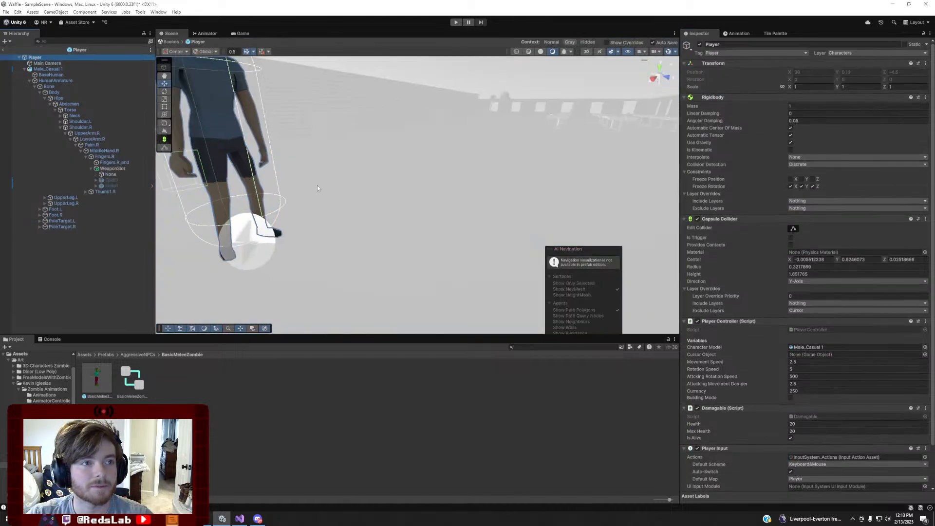
right_click_drag(307, 155, 285, 176)
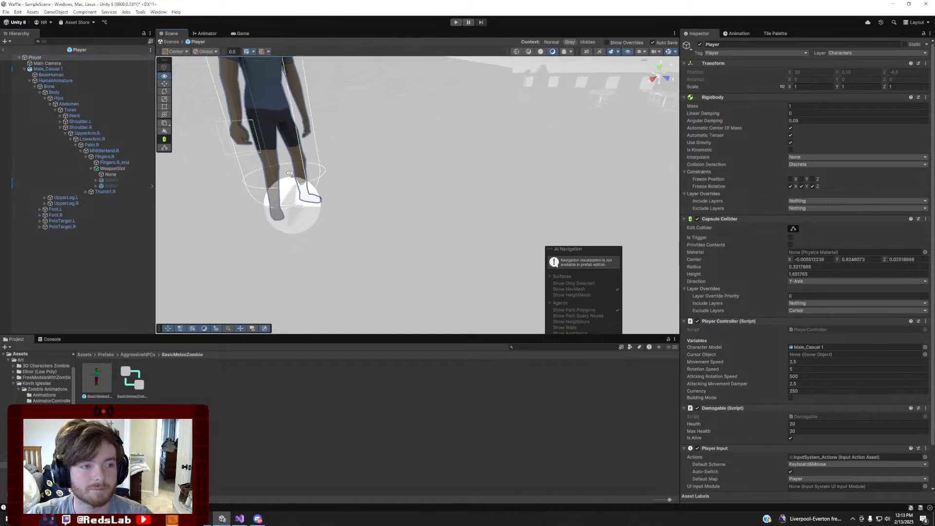
scroll(285, 177, "down", 8)
mouse_move(372, 159)
right_mouse_down()
mouse_move(364, 190)
mouse_move(366, 171)
right_mouse_up()
key("w")
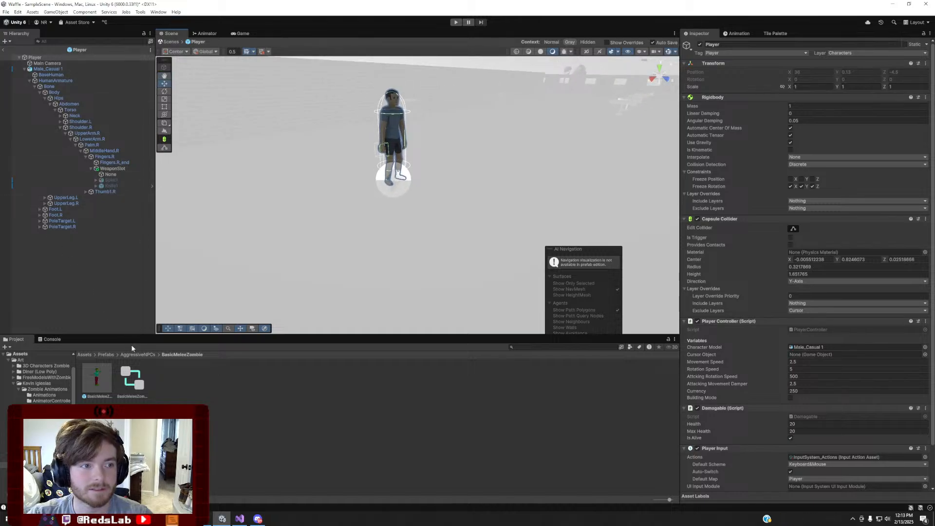
left_click(4, 50)
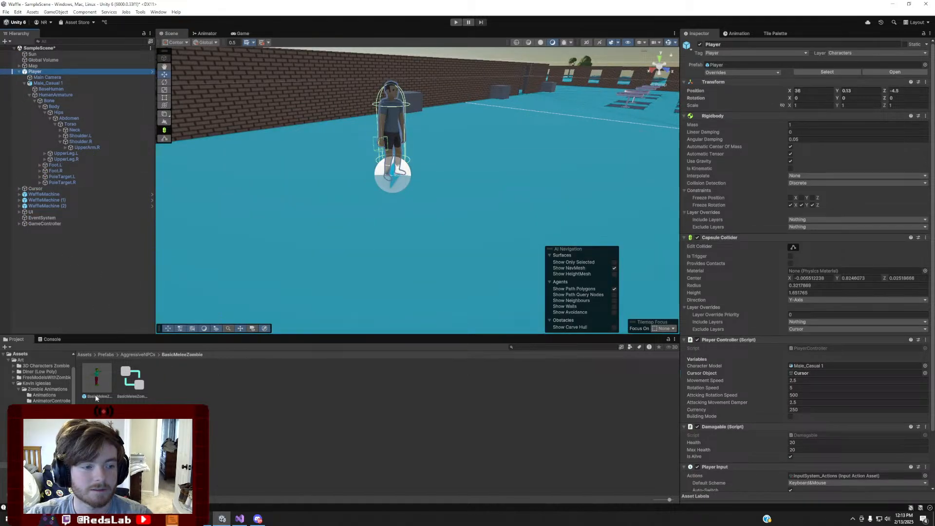
Browse to the project's root Assets folder and look over the diner interior around the player
left_click(88, 356)
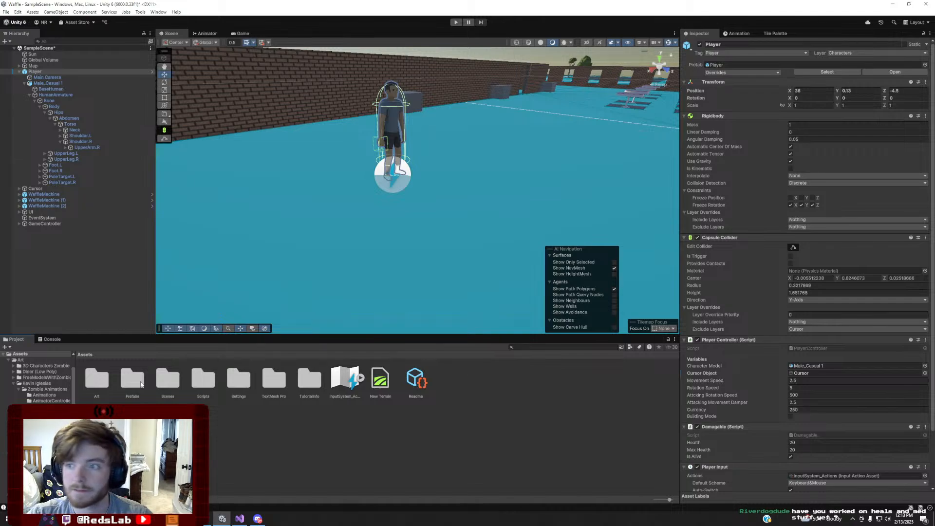
right_click_drag(419, 253, 322, 216)
key("w")
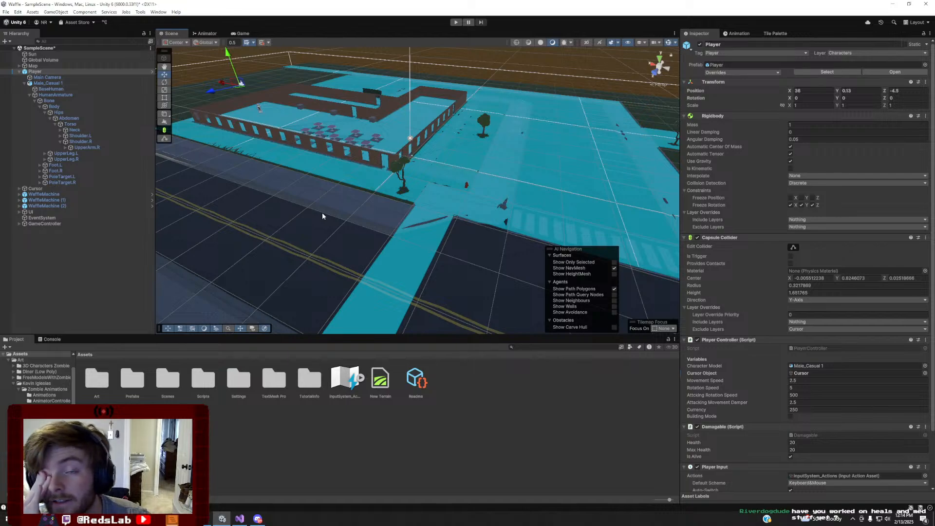
right_click_drag(380, 191, 278, 110)
key("w")
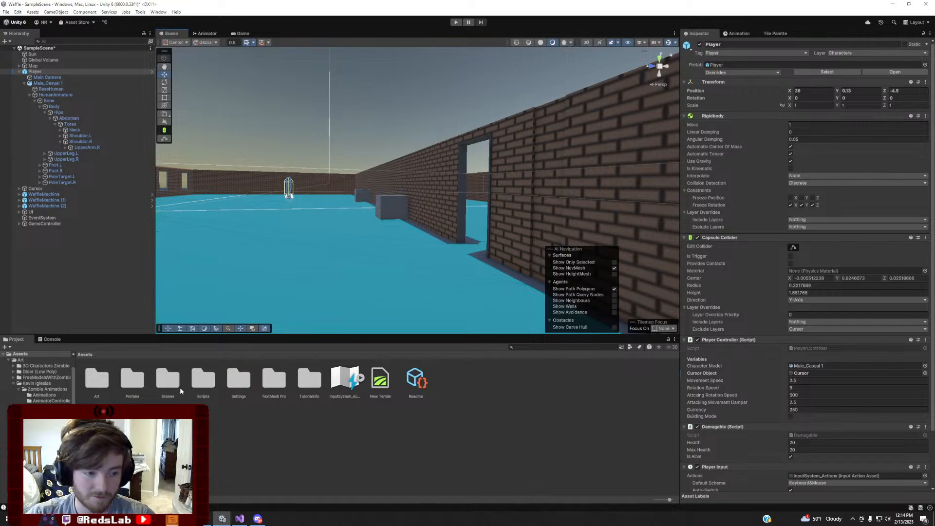
Open the Damagable script from the Scripts folder and rename its OnHeal method to Heal
double_click(198, 381)
left_click(248, 380)
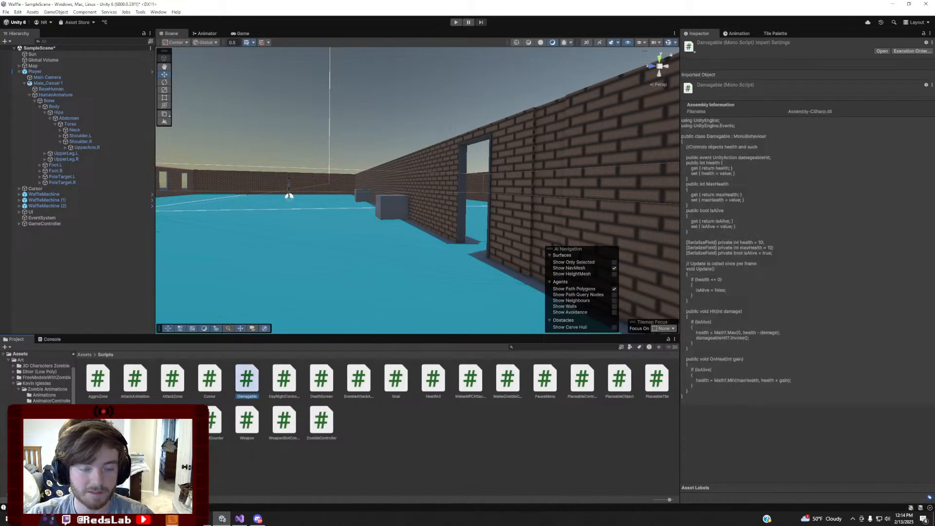
scroll(313, 264, "down", 6)
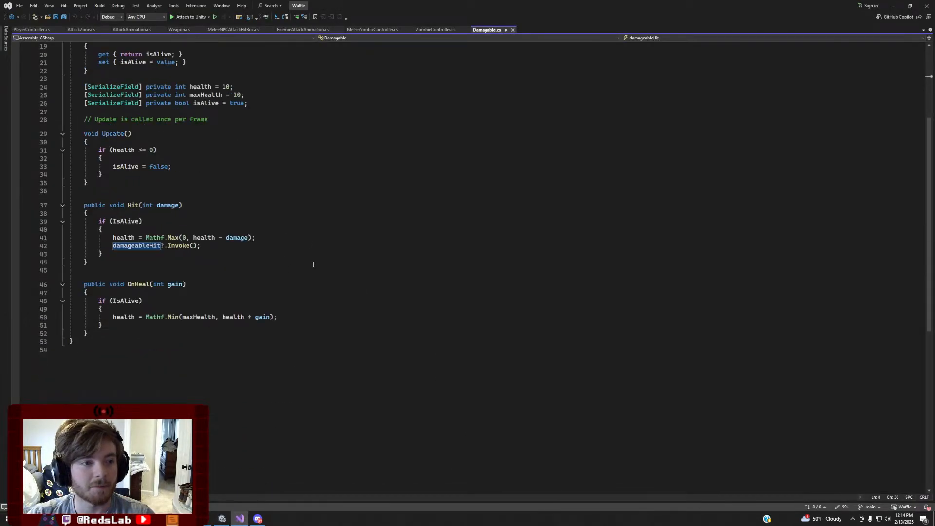
left_click_drag(82, 285, 325, 331)
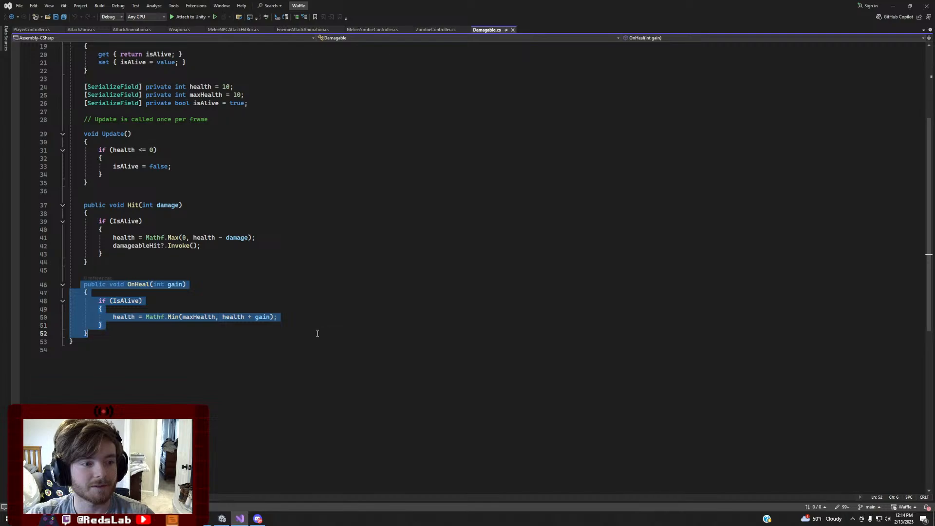
left_click(136, 285)
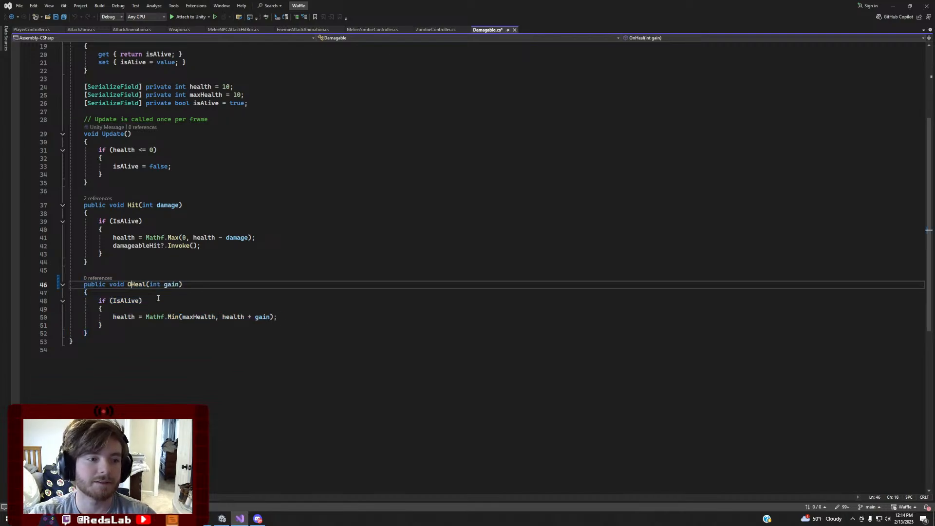
Examine how the Heal method caps health plus gain at maxHealth, and return to the Unity editor
left_click_drag(110, 319, 141, 317)
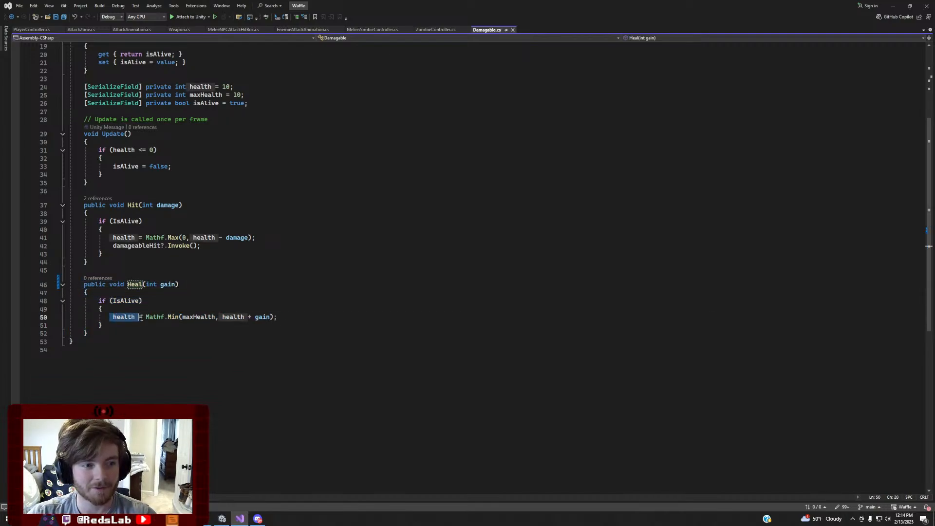
left_click(280, 317)
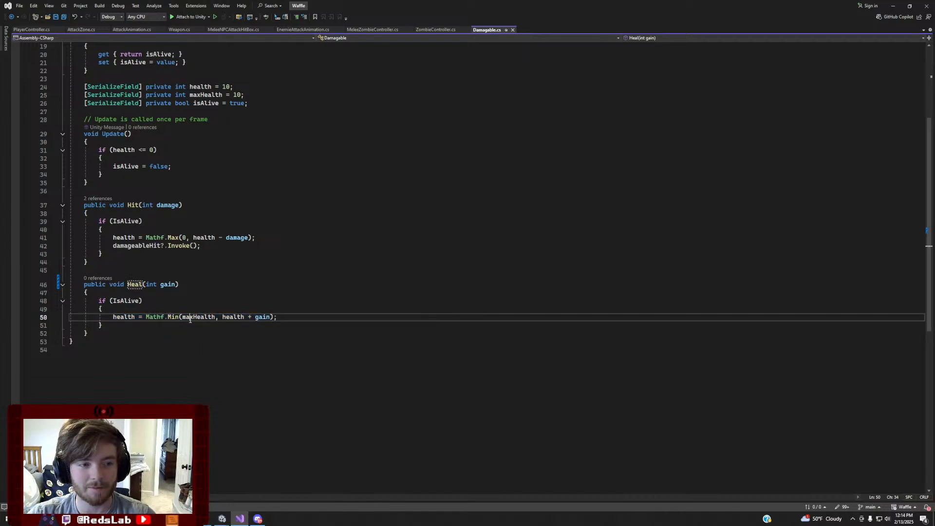
left_click(233, 317)
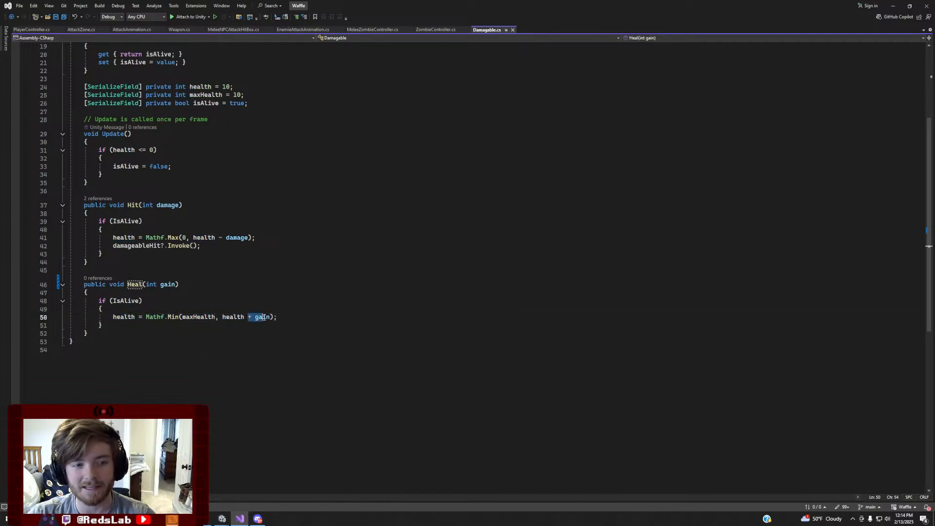
left_click(198, 317)
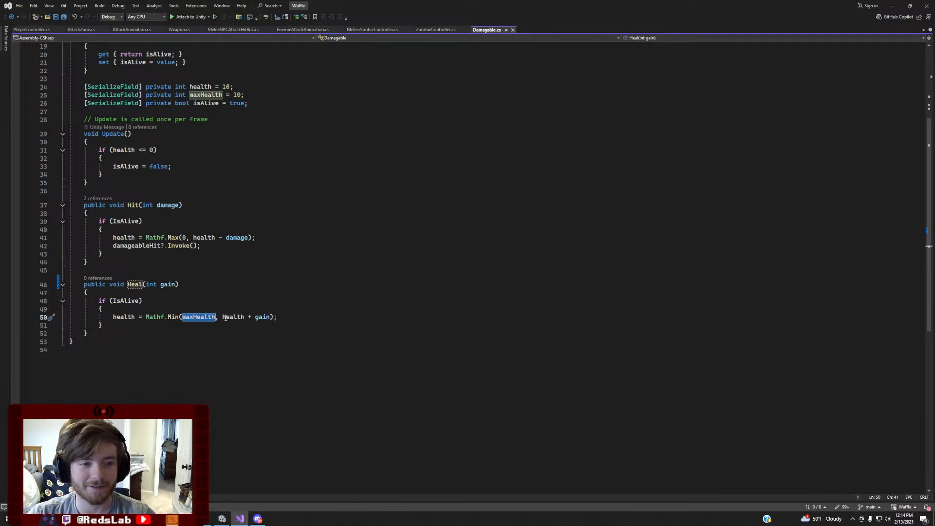
left_click_drag(139, 334, 57, 311)
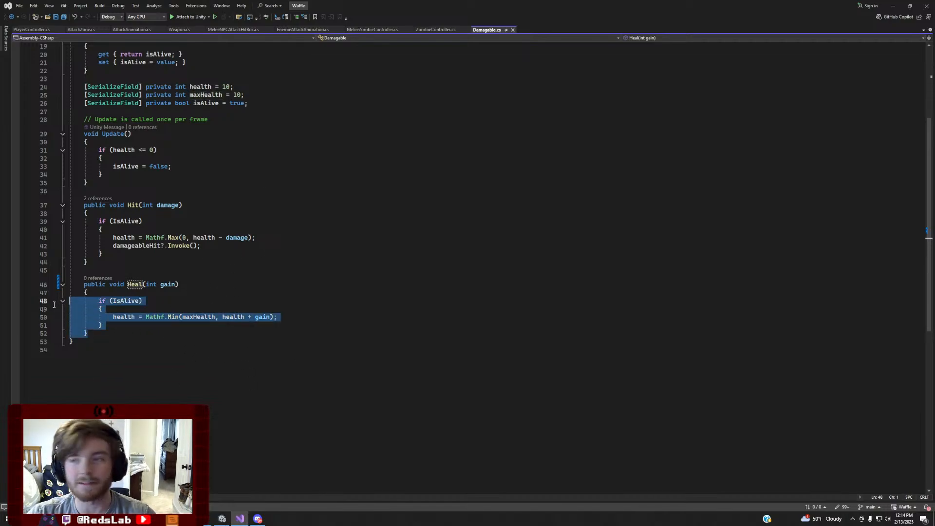
left_click(180, 319)
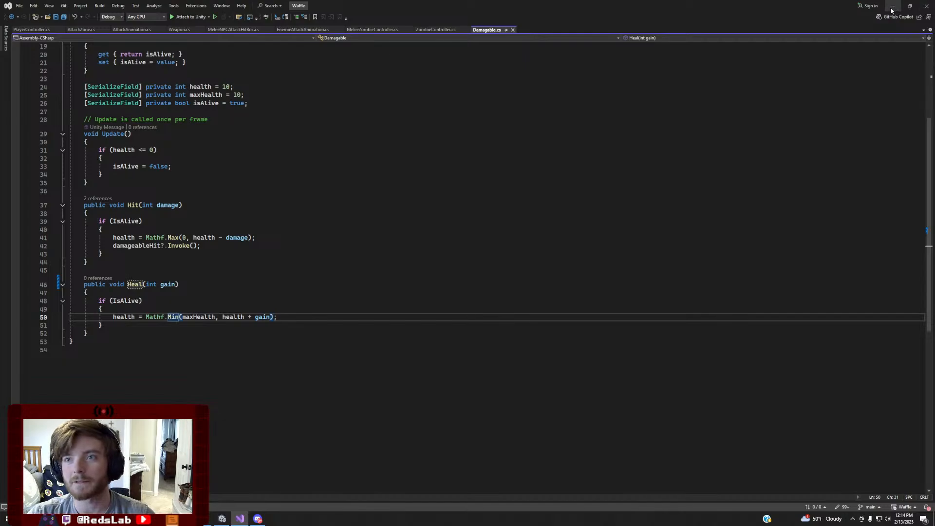
left_click(893, 9)
right_click_drag(288, 197, 517, 229)
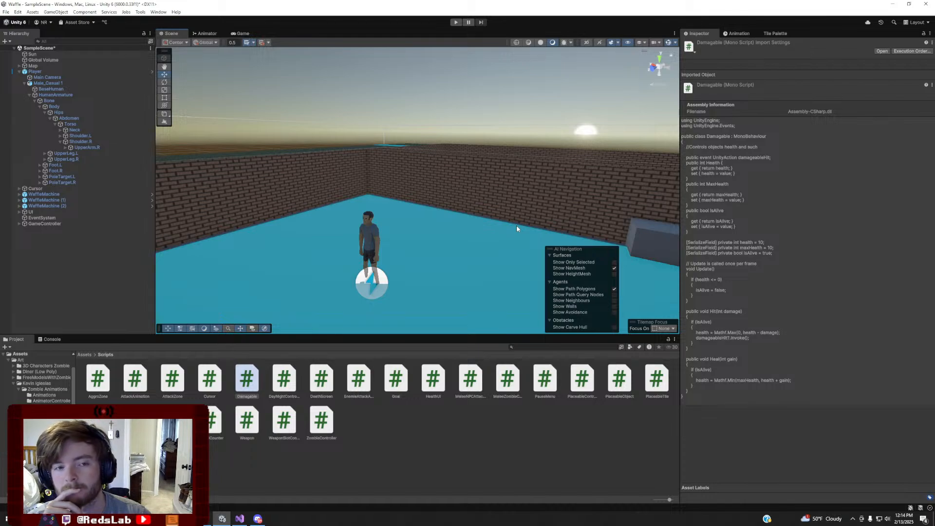
right_click_drag(437, 150, 405, 160)
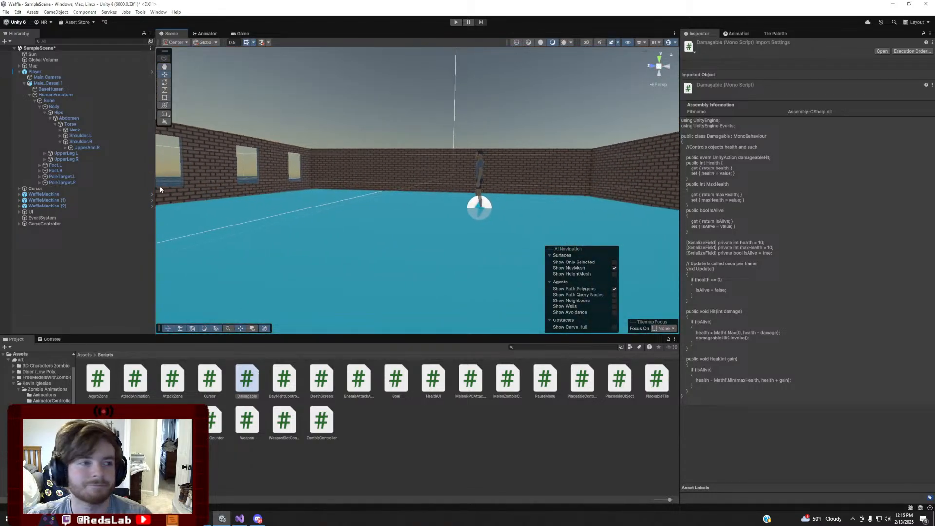
key("w")
right_click_drag(444, 200, 449, 189)
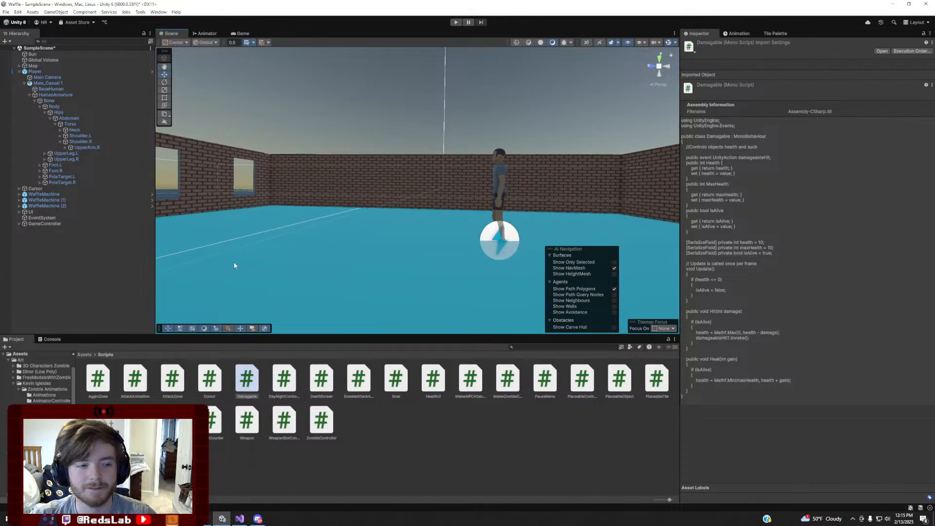
Browse to the Art folder and check the Toon Shooter Game Kit folder's contents for a usable model
left_click(85, 354)
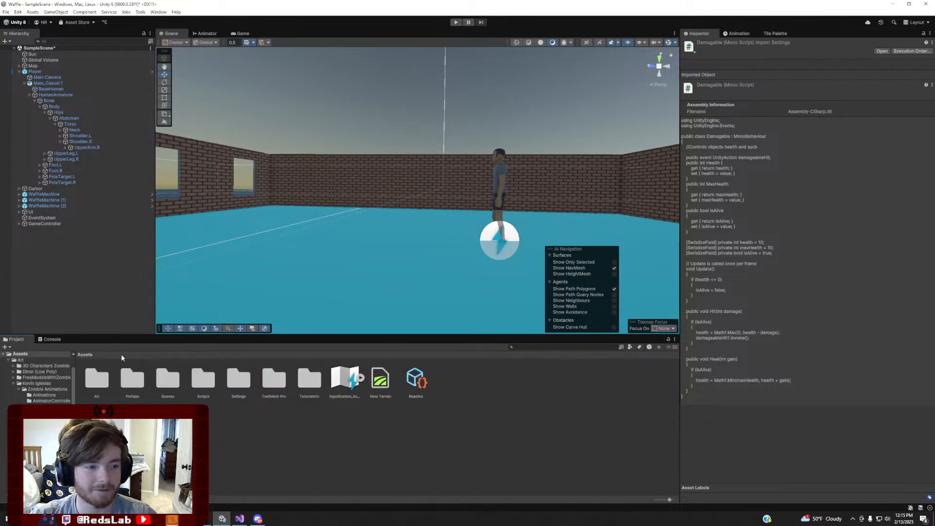
right_click_drag(433, 234, 182, 266)
key("w")
double_click(97, 379)
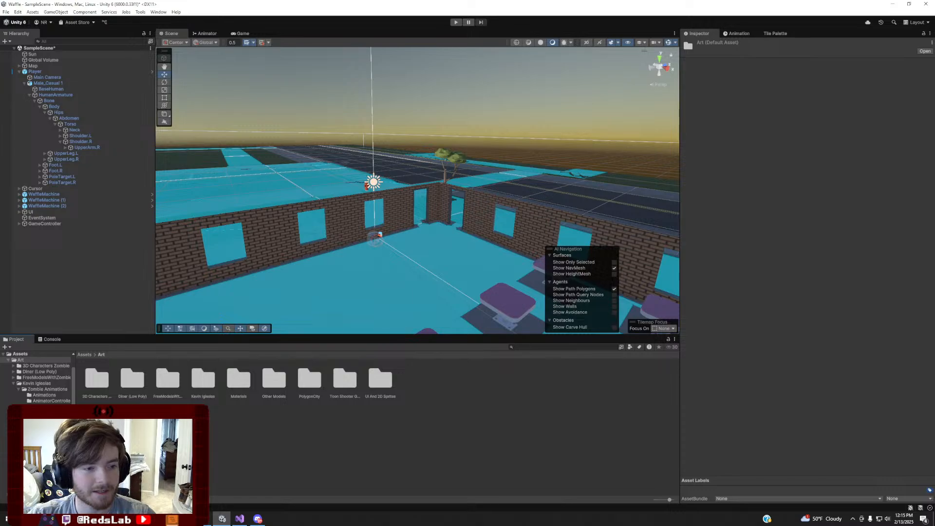
double_click(345, 379)
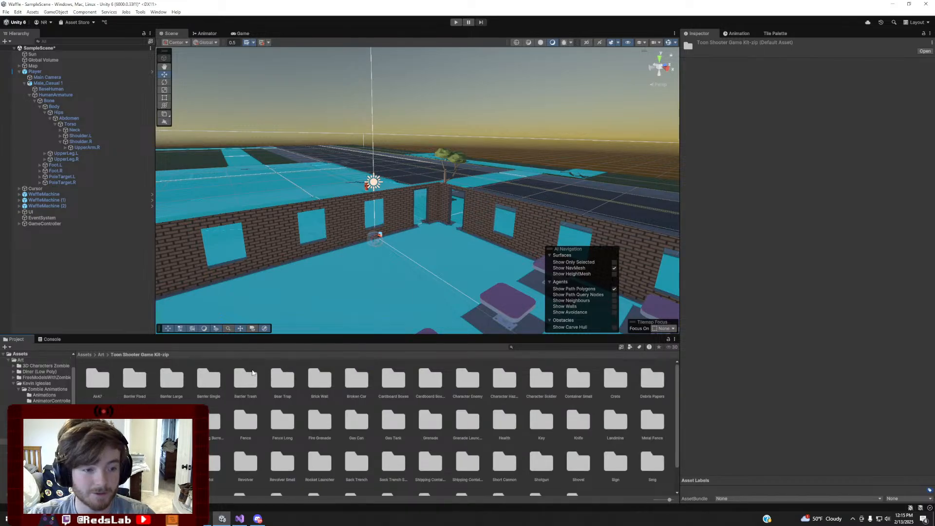
left_click(102, 355)
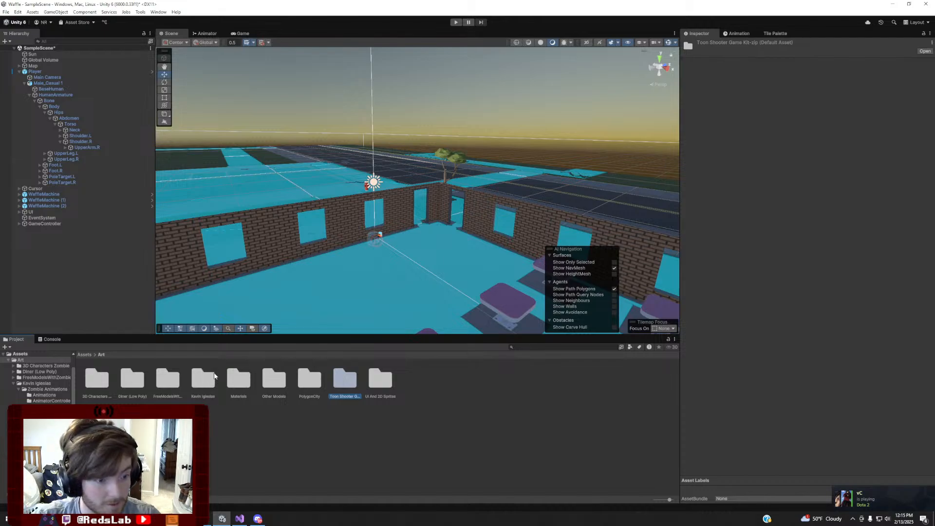
Look through the Diner (Low Poly) Prefabs folder for a suitable model
double_click(132, 379)
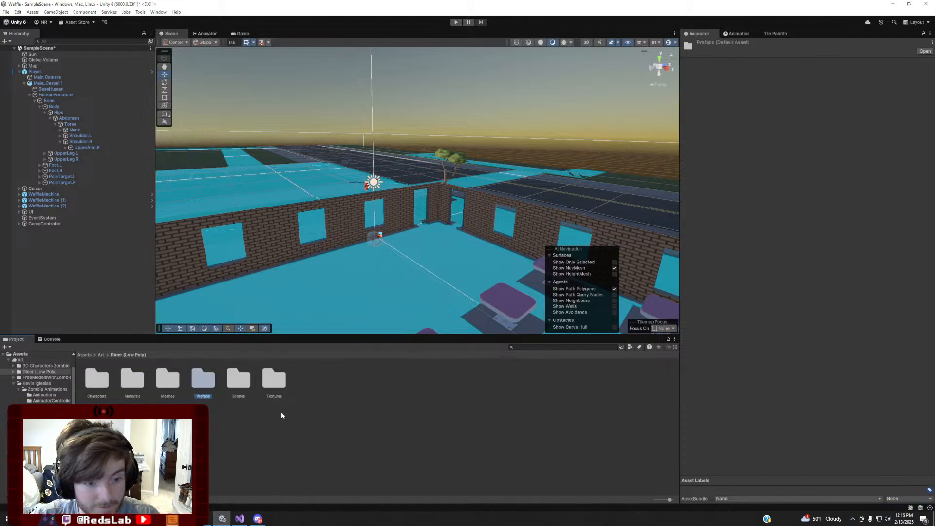
double_click(194, 381)
scroll(320, 400, "down", 1)
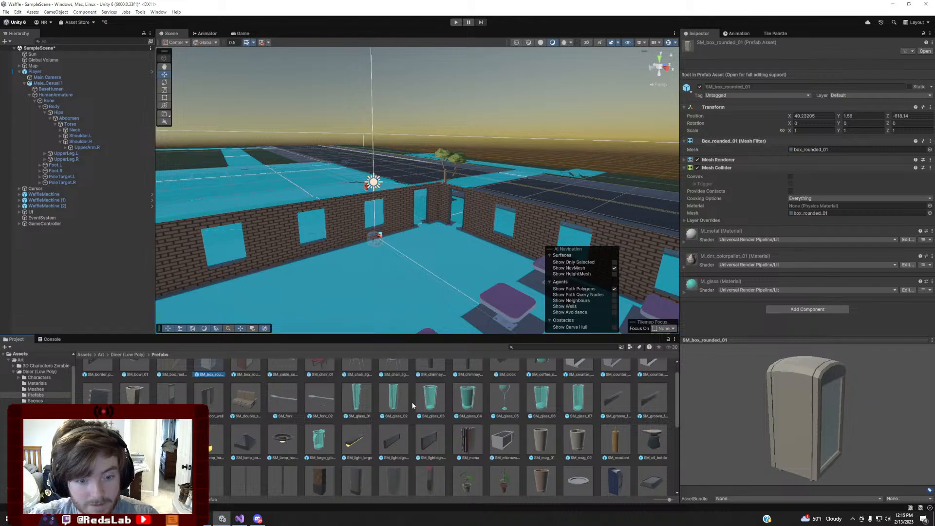
scroll(412, 405, "down", 3)
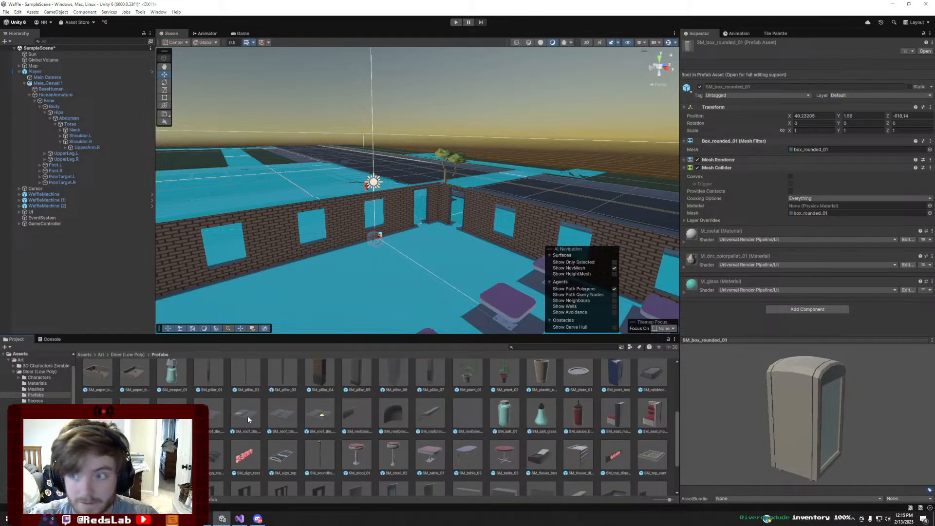
scroll(261, 417, "up", 3)
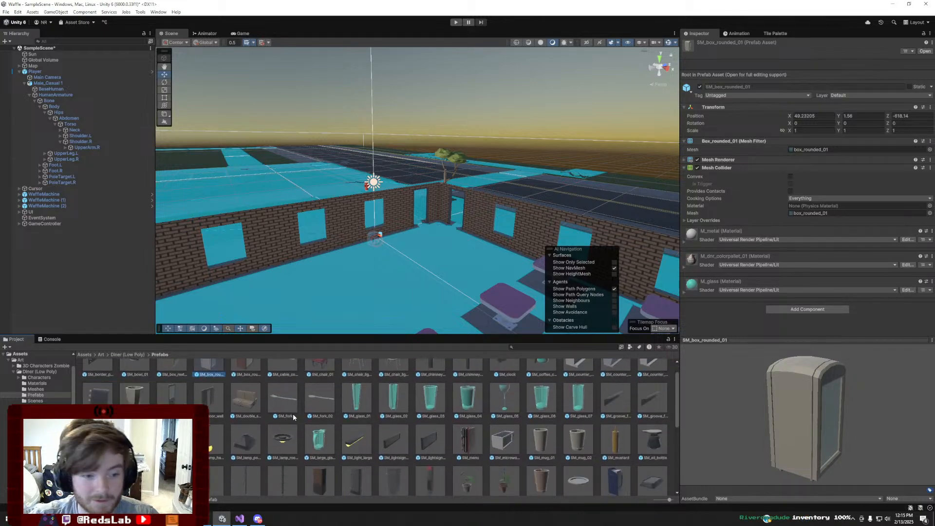
scroll(293, 417, "down", 5)
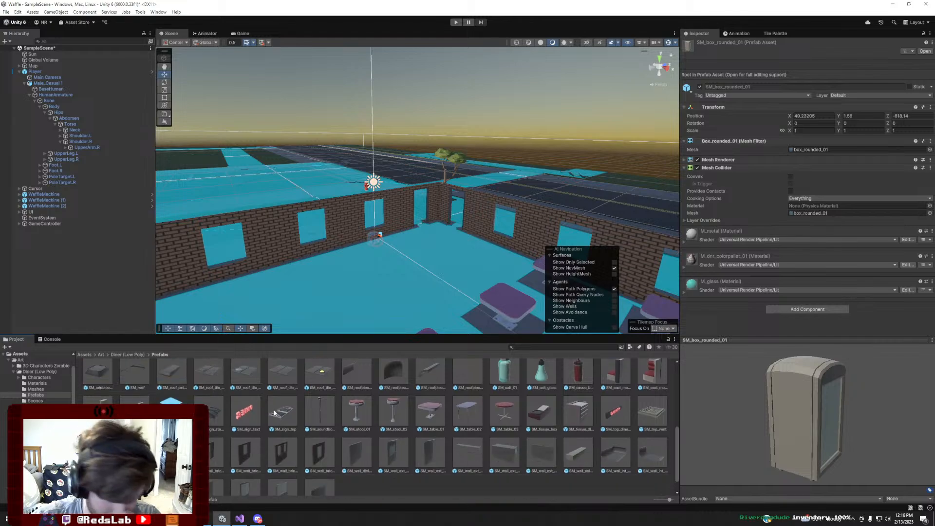
scroll(428, 418, "up", 1)
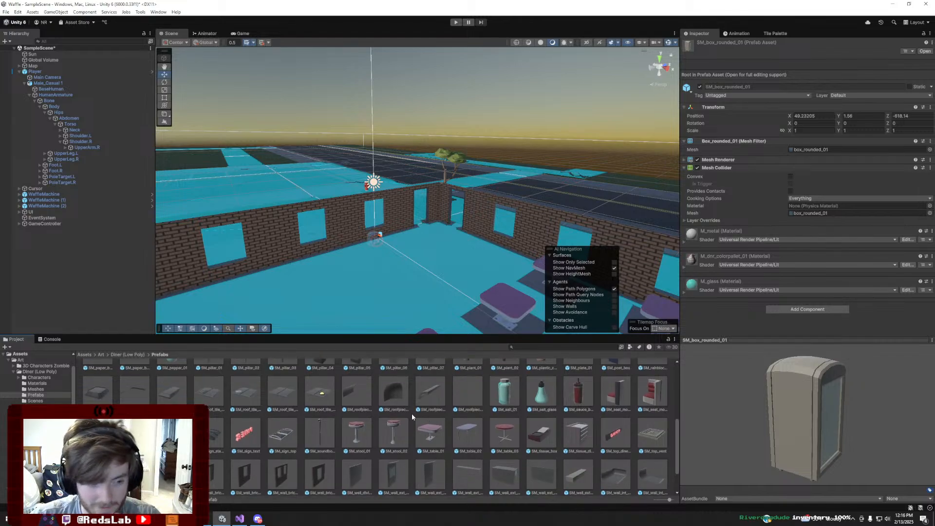
scroll(403, 415, "down", 2)
scroll(403, 414, "up", 2)
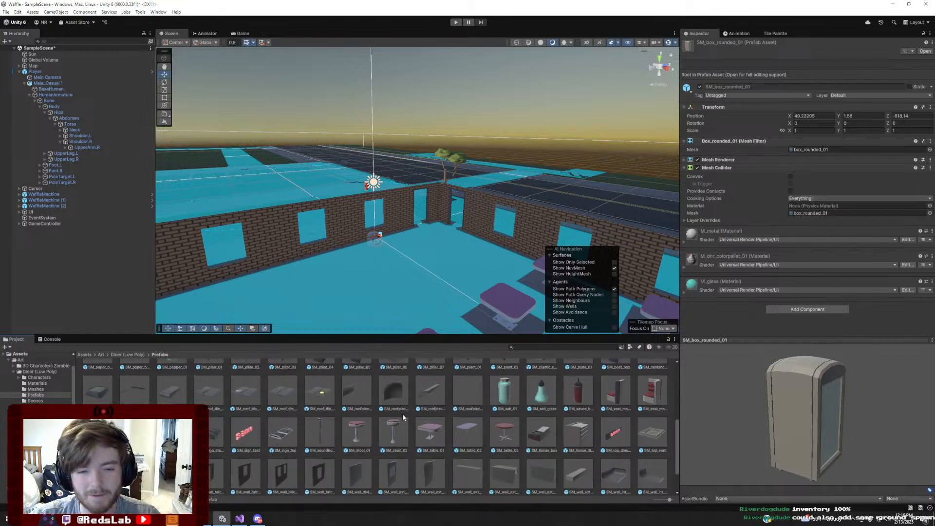
scroll(402, 414, "up", 5)
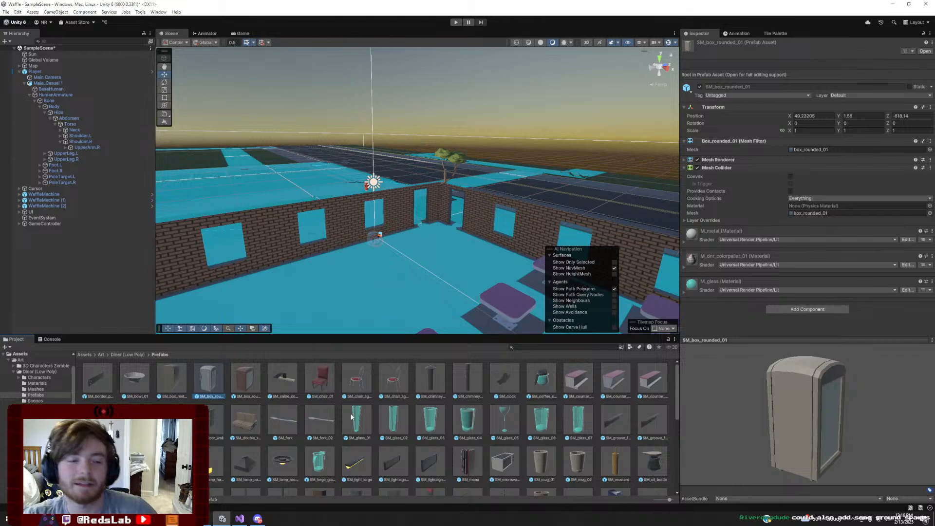
scroll(379, 423, "down", 1)
scroll(381, 425, "up", 1)
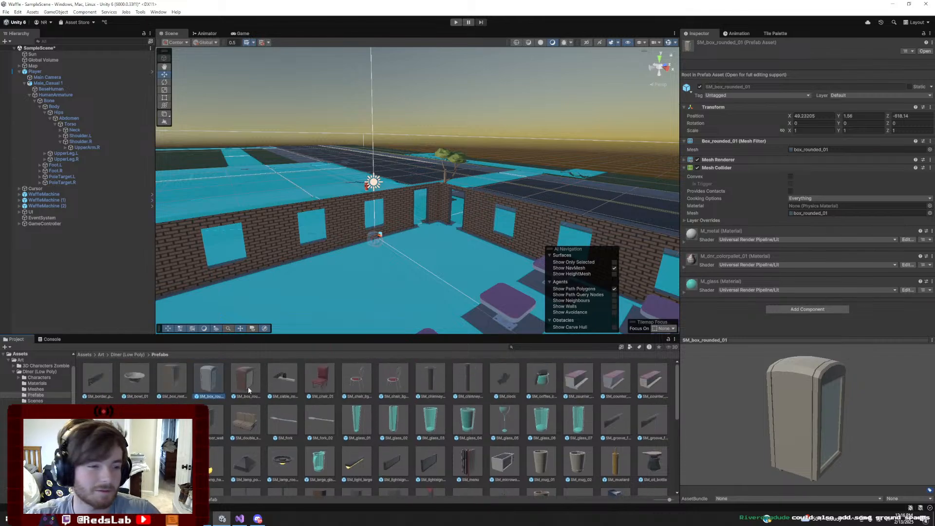
left_click(120, 354)
right_click_drag(323, 283, 302, 254)
key("w")
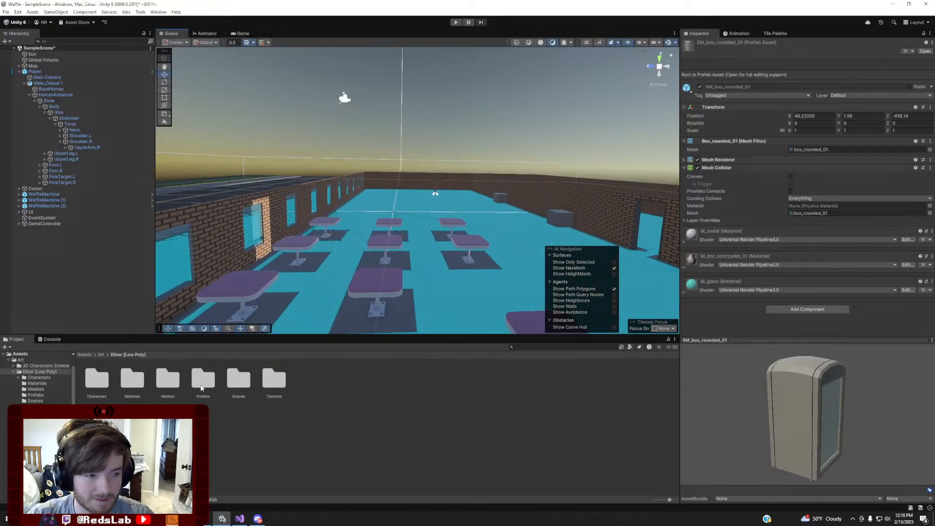
Place the SM_Prop_LargeSign_Soda_01 prefab from PolygonCity's Props in the diner and remove its Mesh Collider
left_click(101, 356)
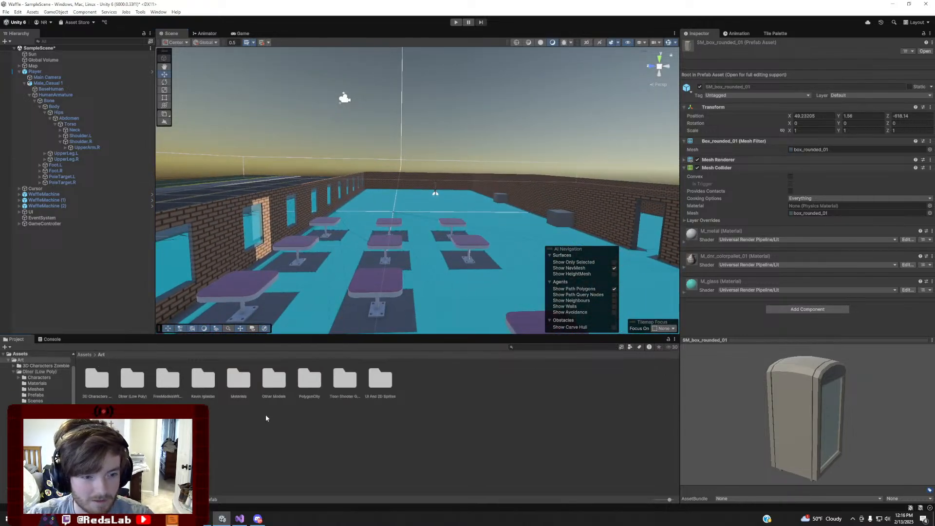
double_click(300, 385)
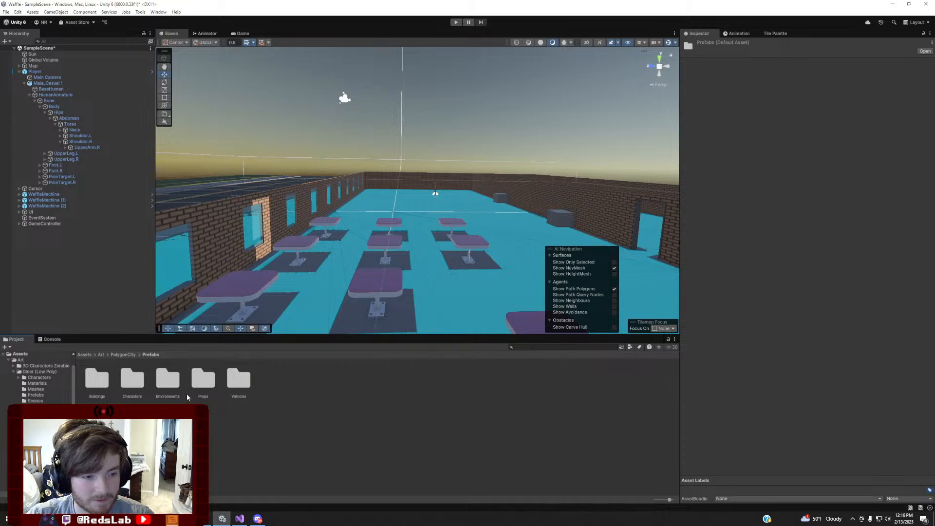
double_click(205, 388)
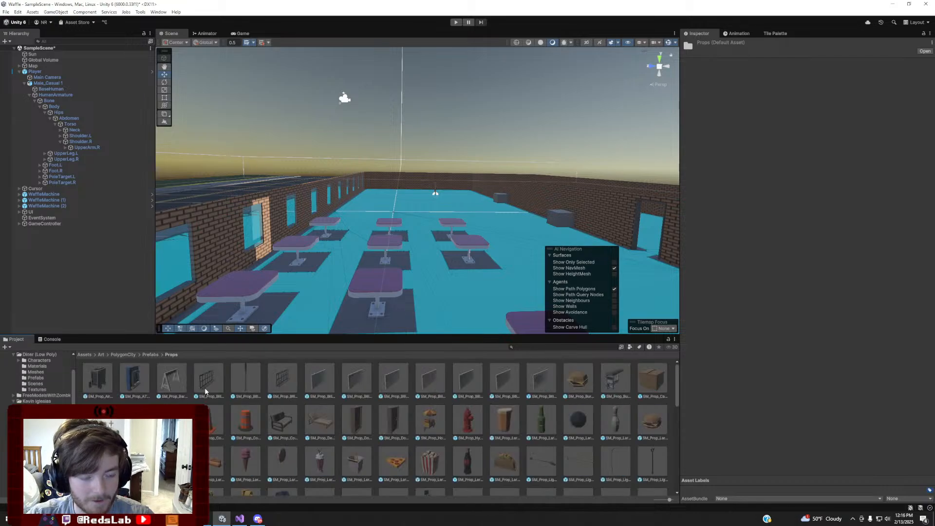
left_click_drag(445, 315, 440, 277)
right_click_drag(440, 277, 623, 170)
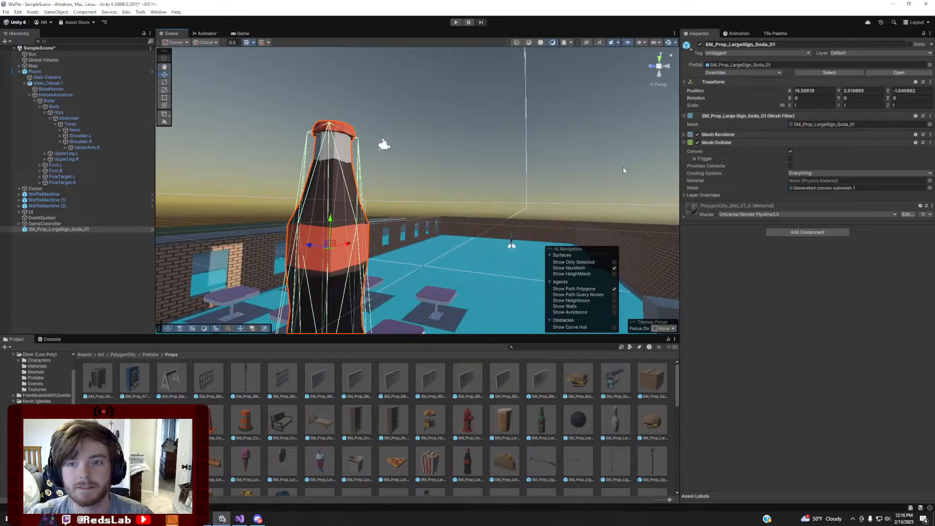
left_click(930, 144)
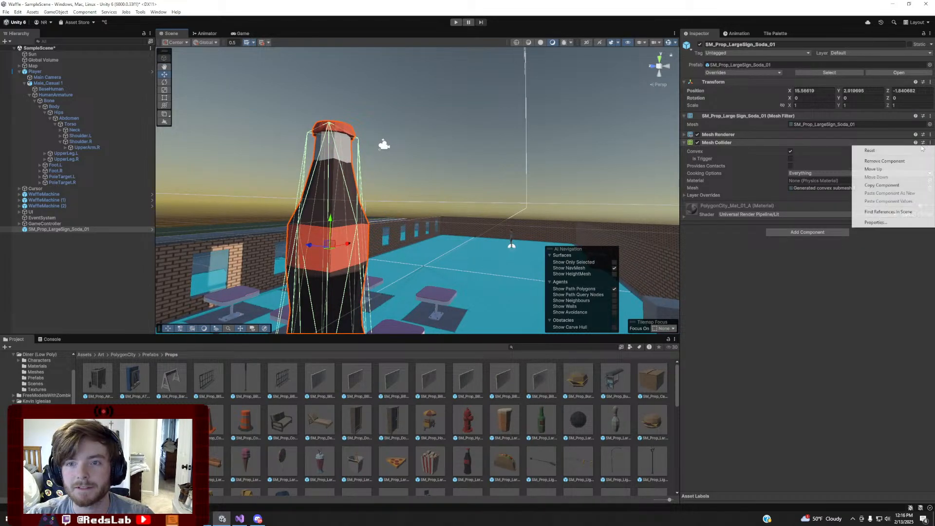
left_click(885, 161)
Create an empty object named Soda in SampleScene and make the soda bottle prop its child
right_click_drag(603, 208, 430, 245)
key("s")
right_click(11, 277)
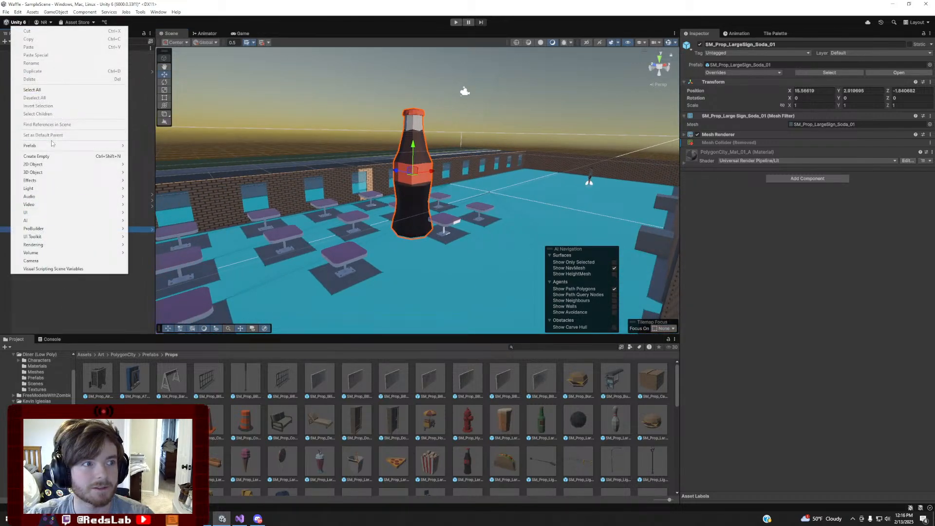
left_click(50, 157)
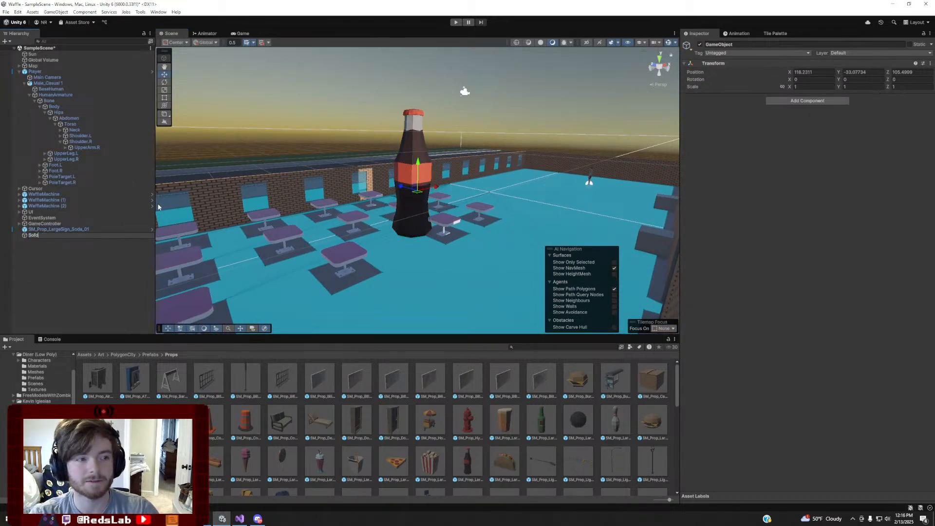
key("w")
right_click_drag(235, 194, 244, 172)
left_click_drag(55, 230, 44, 238)
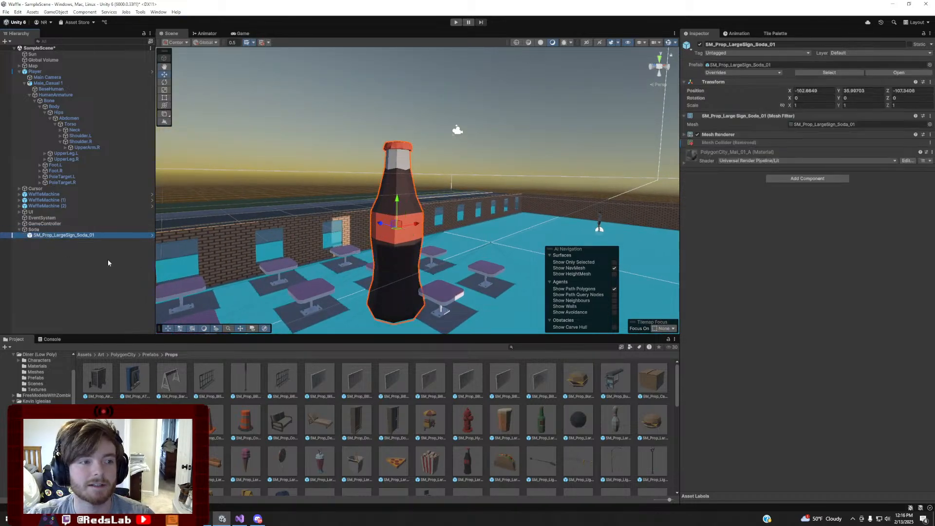
Create a new script named HealthItem and add it as a component to the Soda object
double_click(59, 235)
left_click(61, 230)
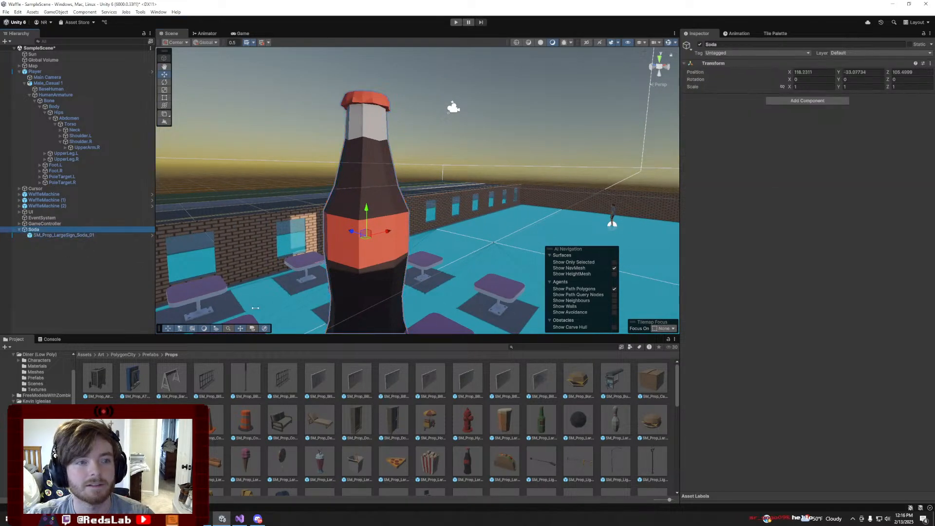
left_click(805, 100)
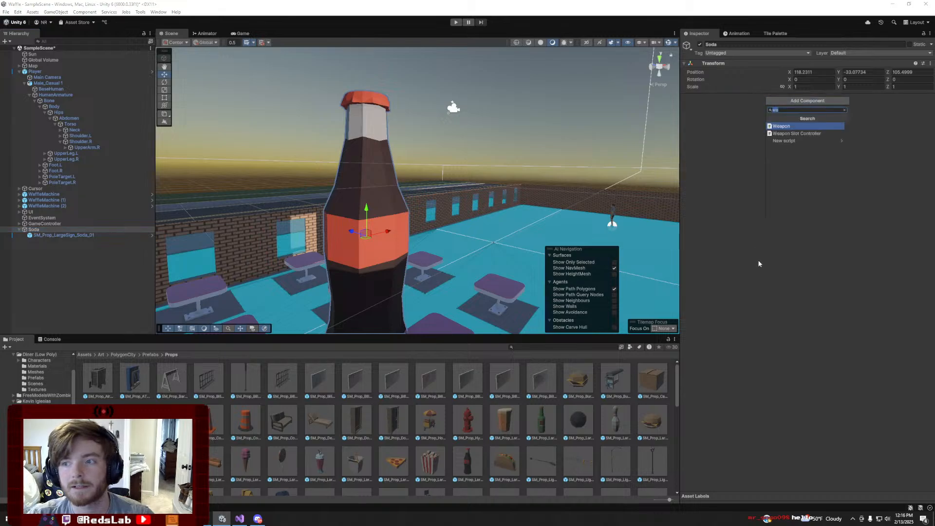
key("BackSpace")
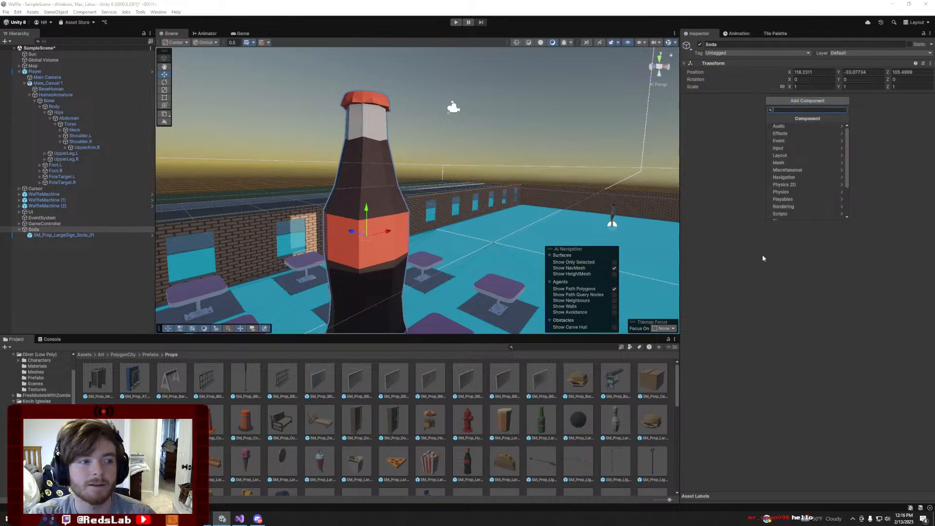
type("Heal")
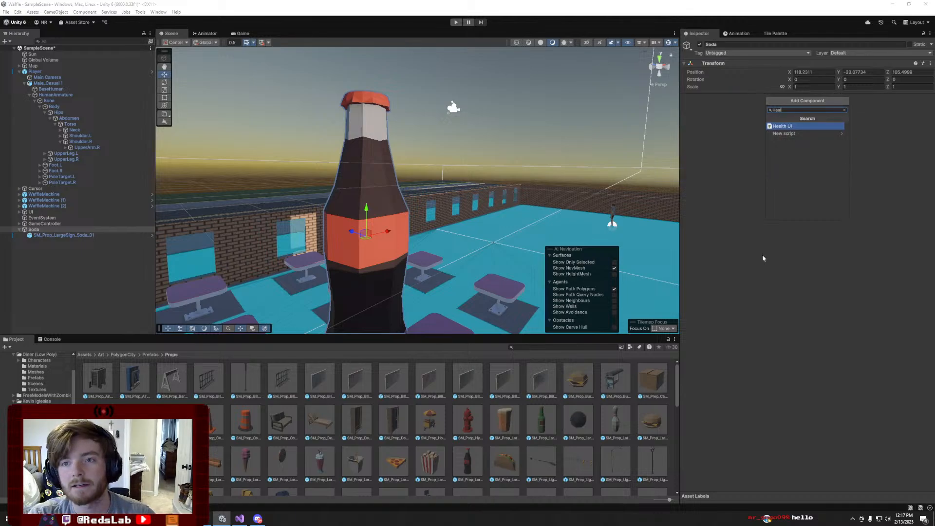
type("th")
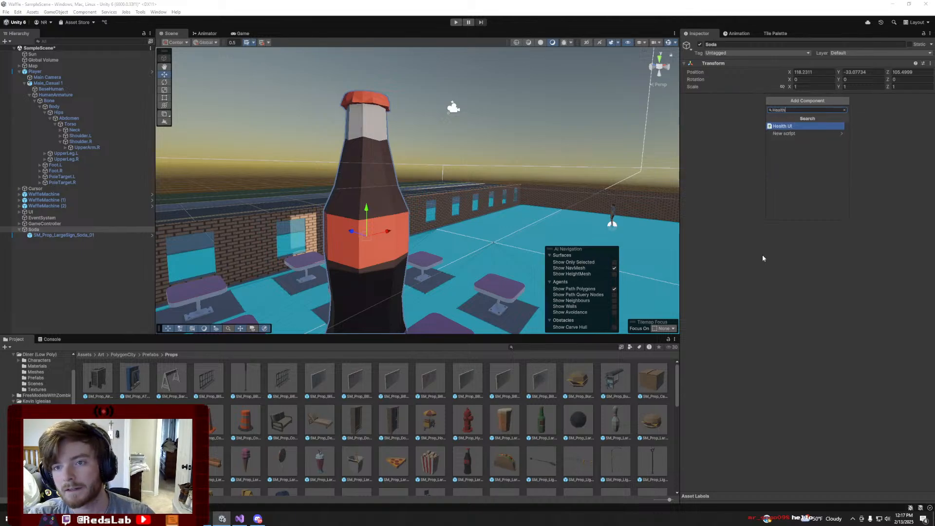
type("Item")
key("Return")
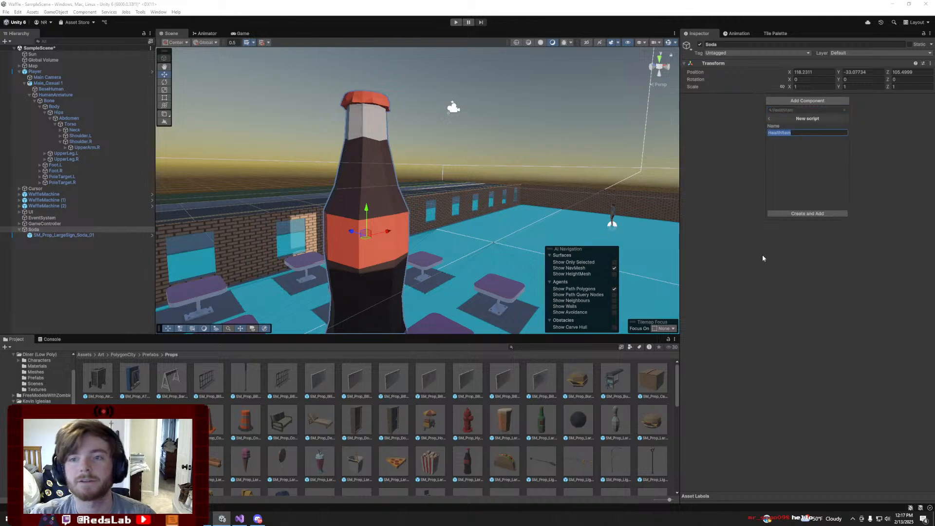
left_click(826, 214)
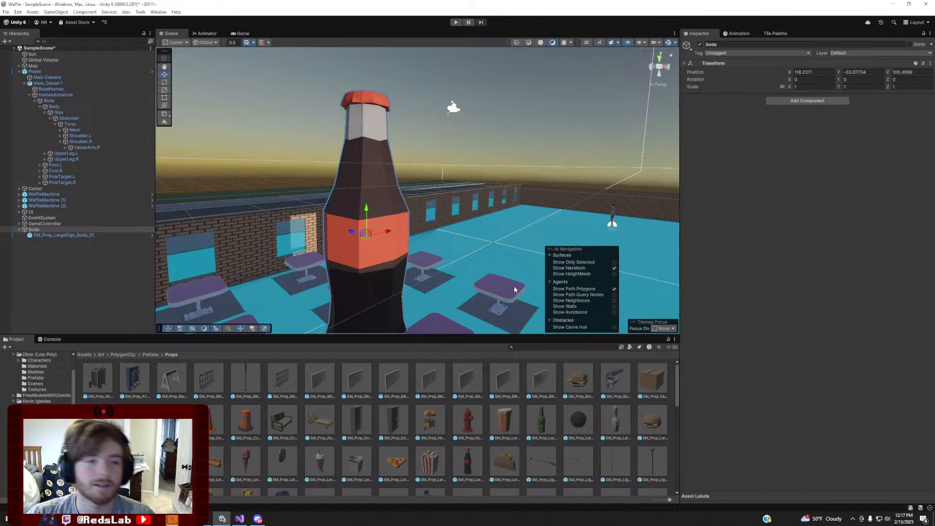
Switch to Visual Studio and review the Damagable script from the Heal method up to its health properties
key("alt+Tab")
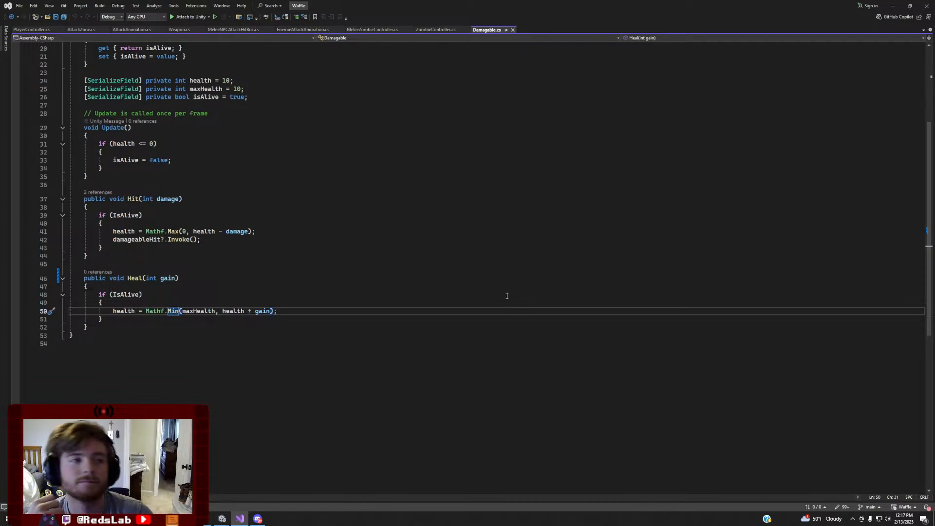
scroll(577, 165, "up", 6)
scroll(577, 164, "up", 2)
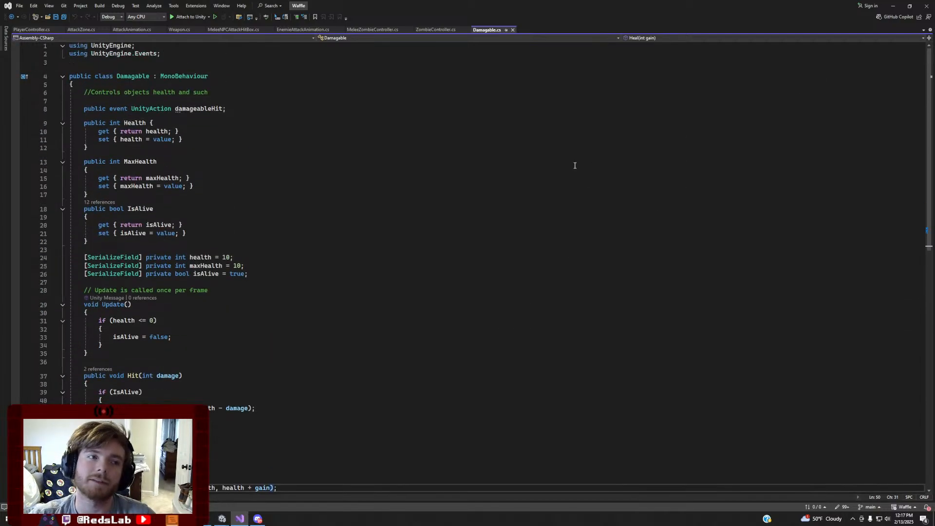
key("alt+Tab")
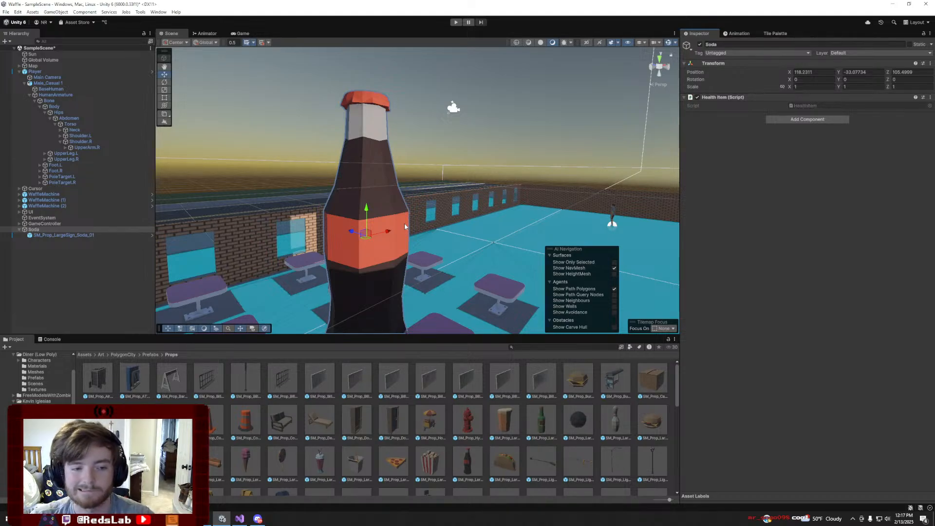
Switch to Chrome and search Google for "Unity 3D basic inventory system"
left_click(187, 519)
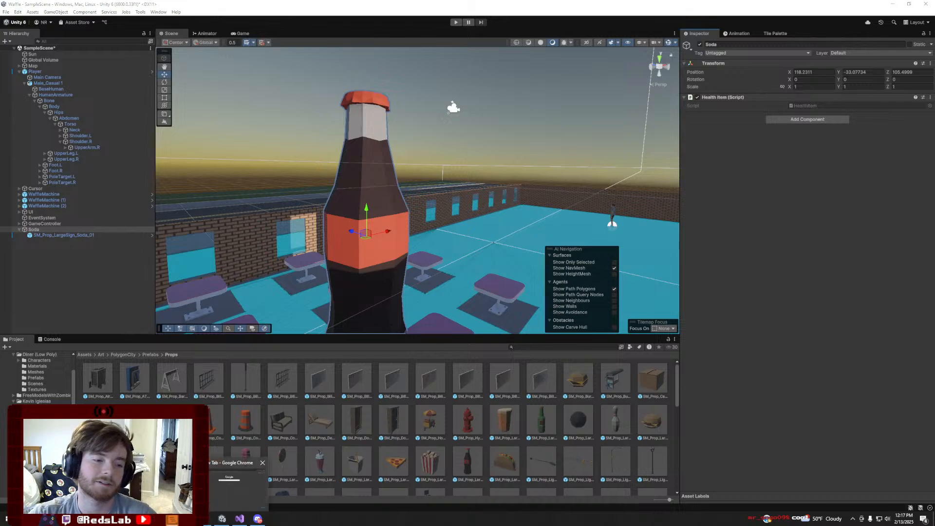
left_click(220, 494)
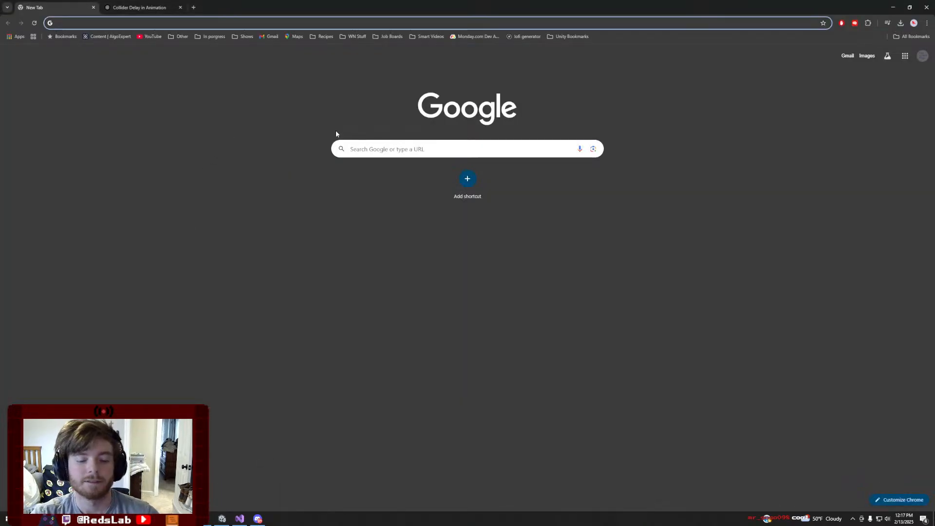
type("Unit")
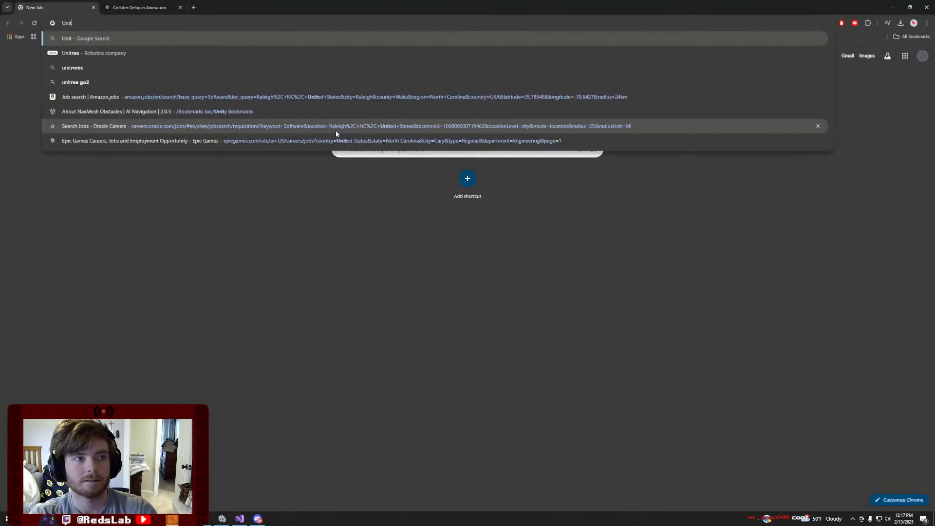
type("y 3D basic")
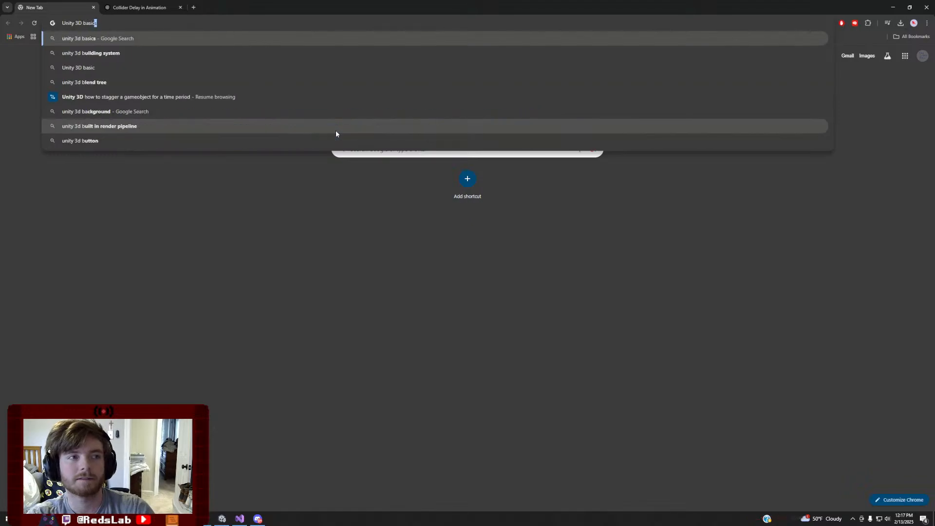
type(" inventory system")
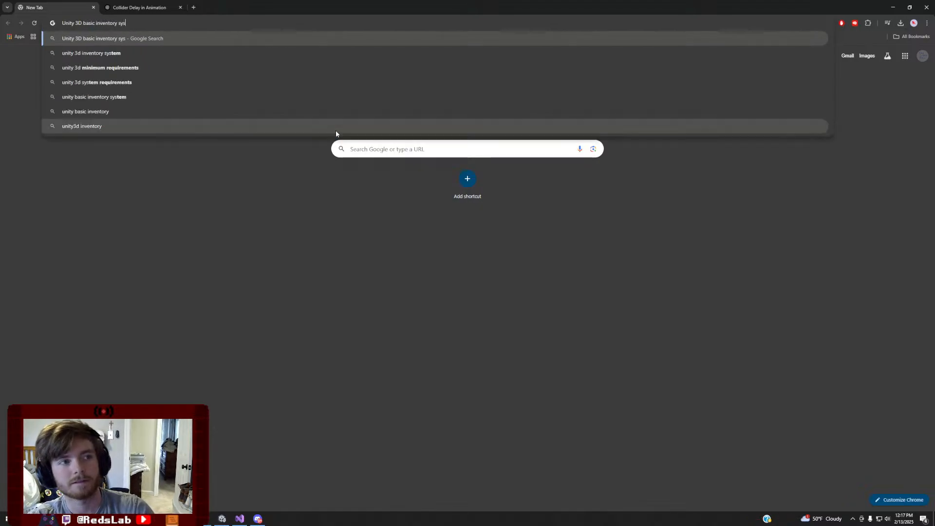
key("Return")
Open the "Very basic Inventory script" discussion from the results, read its suggested code and replies, and return to the results
scroll(308, 185, "down", 3)
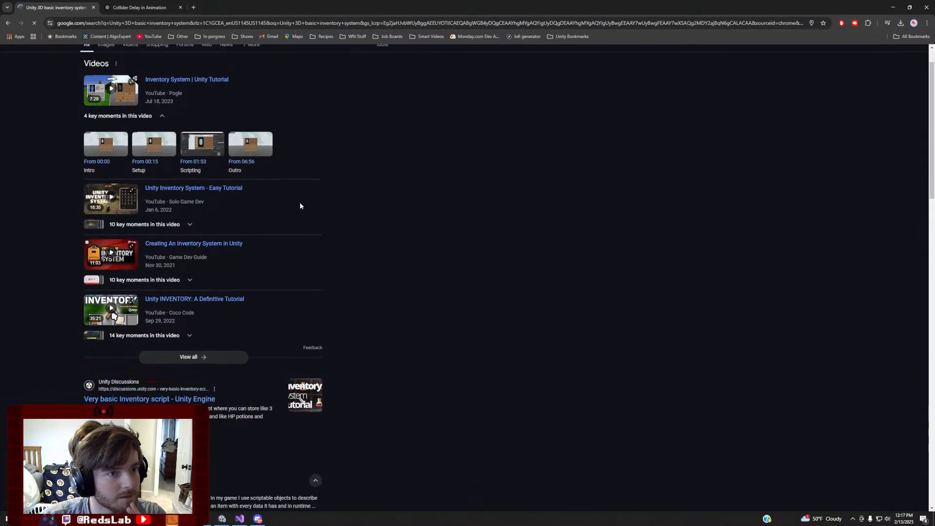
left_click(194, 331)
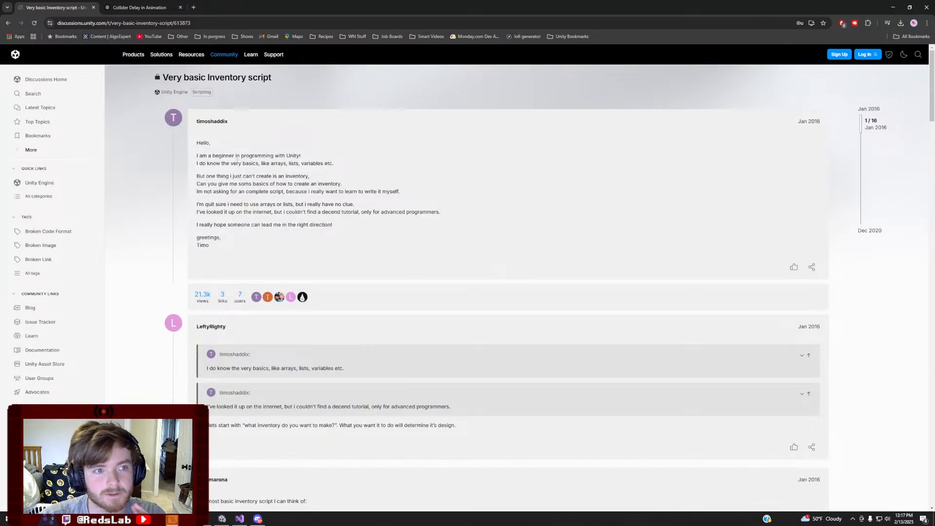
scroll(279, 268, "down", 2)
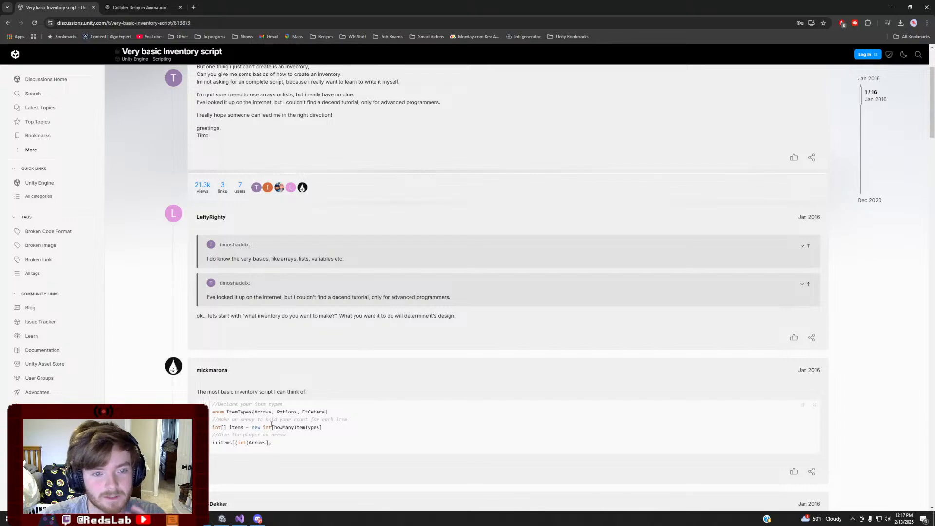
scroll(271, 425, "down", 1)
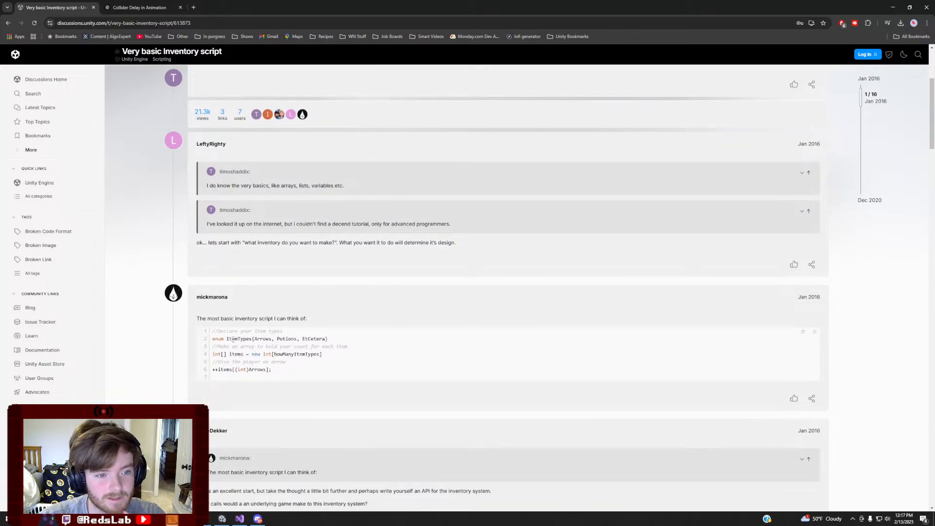
double_click(294, 354)
scroll(291, 386, "down", 1)
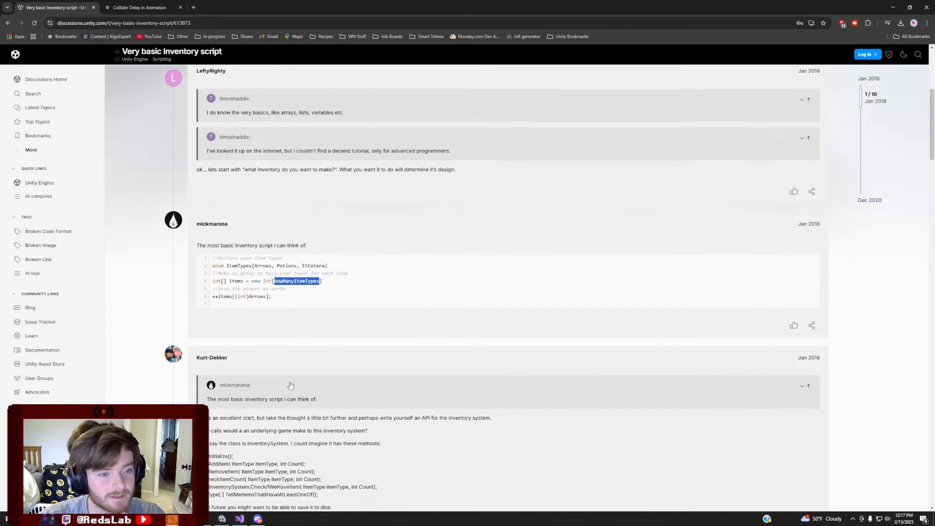
scroll(291, 386, "down", 1)
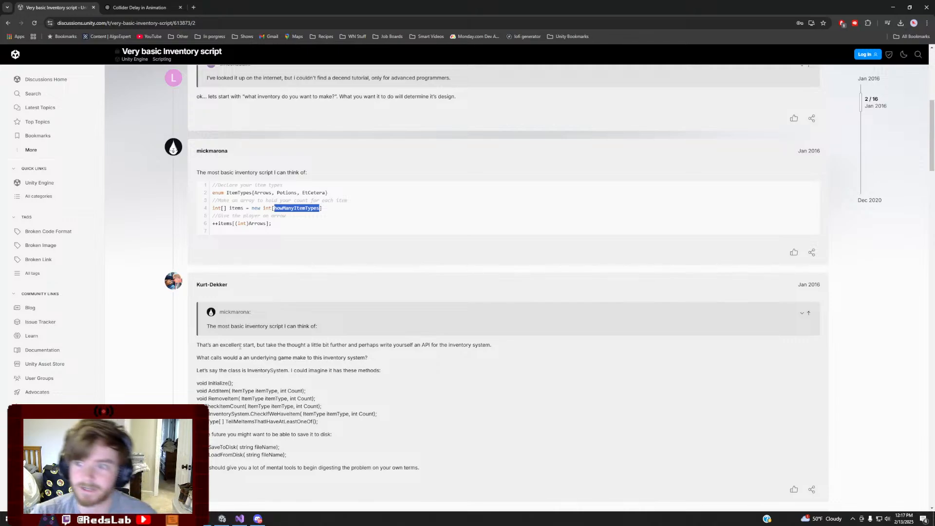
scroll(253, 344, "down", 1)
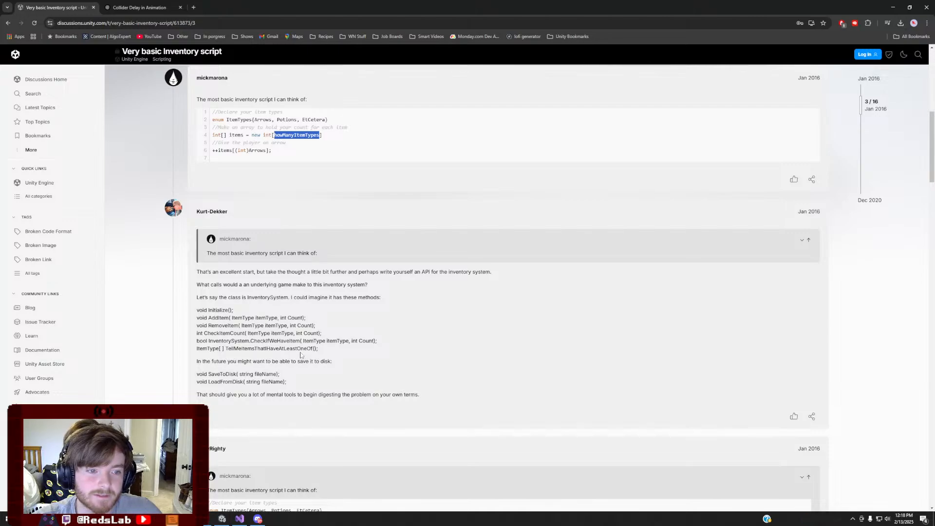
scroll(300, 355, "down", 3)
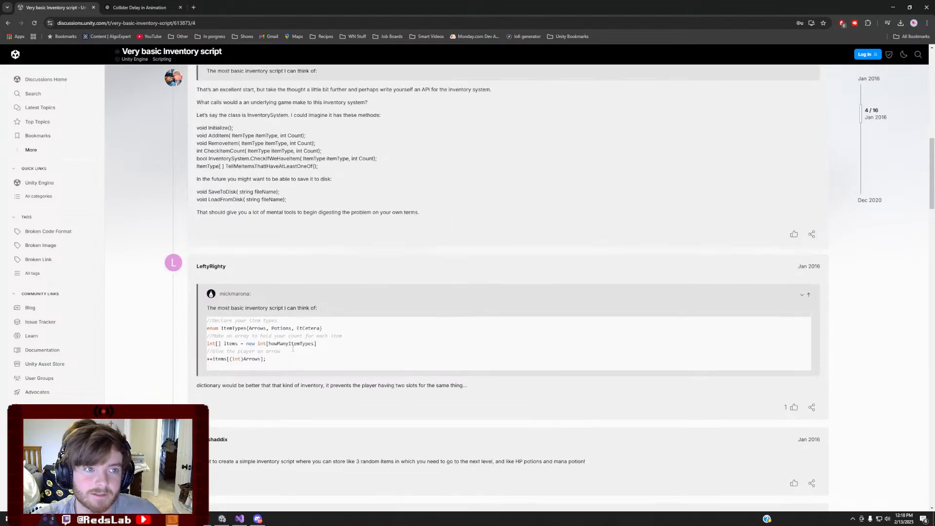
scroll(293, 349, "up", 1)
key("alt+Left")
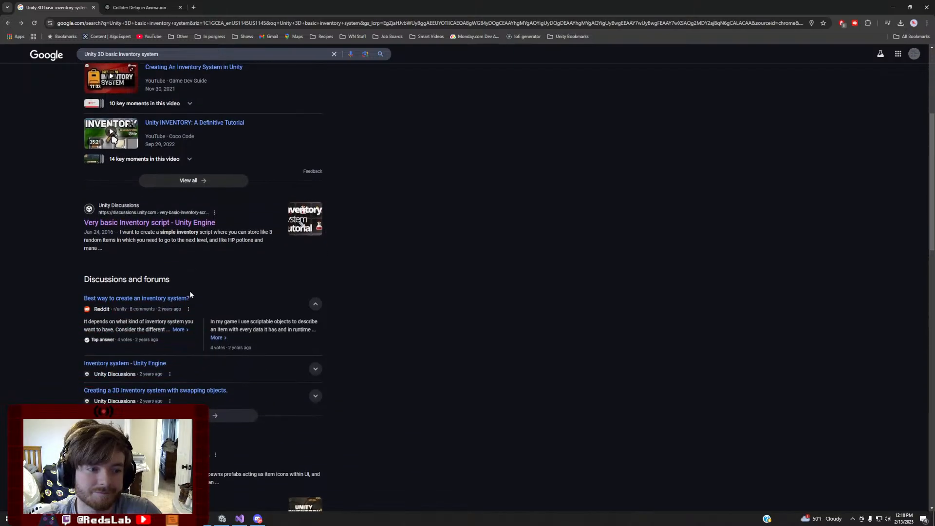
Read the opening of the "How To Script An Inventory System" discussion, then close it and return to Unity
scroll(190, 295, "down", 3)
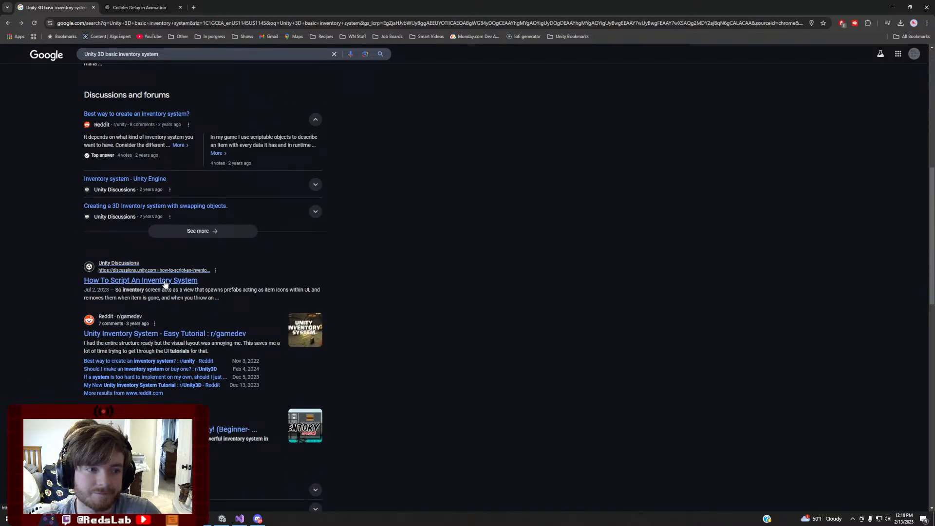
left_click(164, 282)
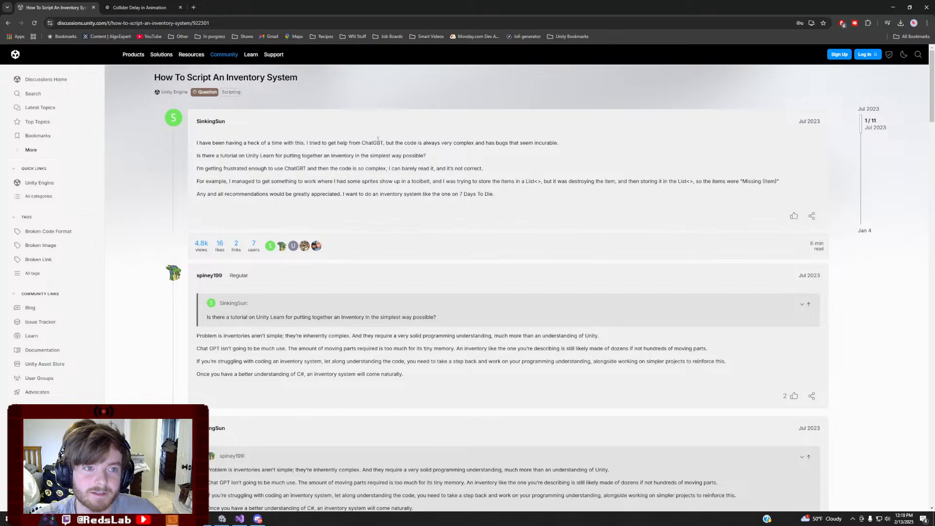
left_click_drag(371, 142, 400, 140)
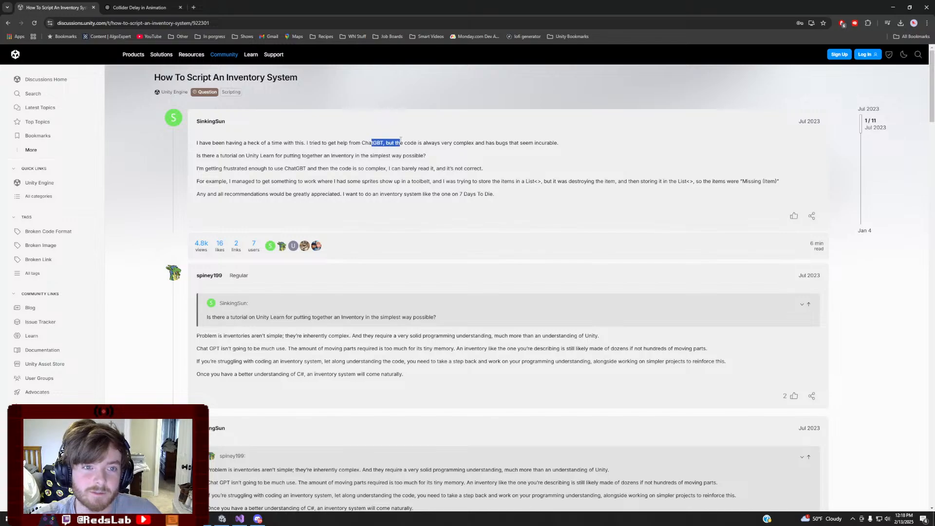
left_click(480, 158)
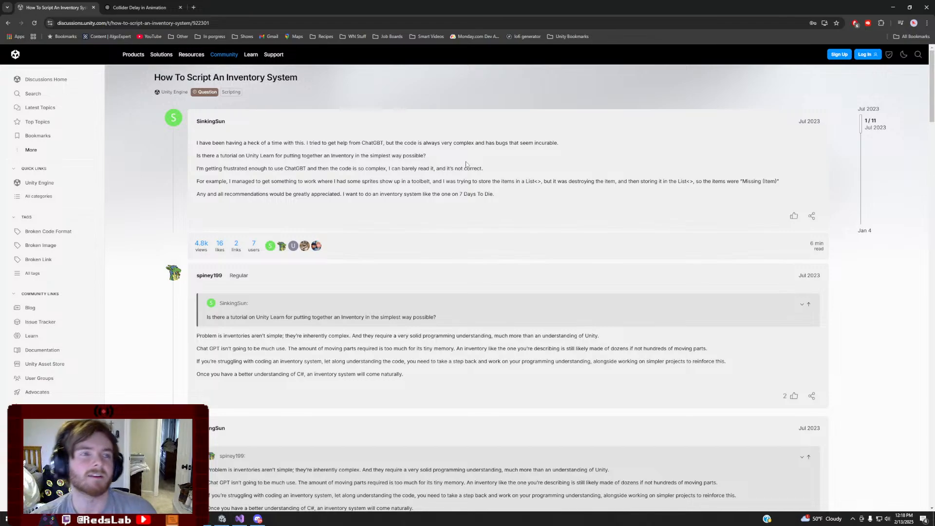
left_click(95, 7)
left_click(893, 7)
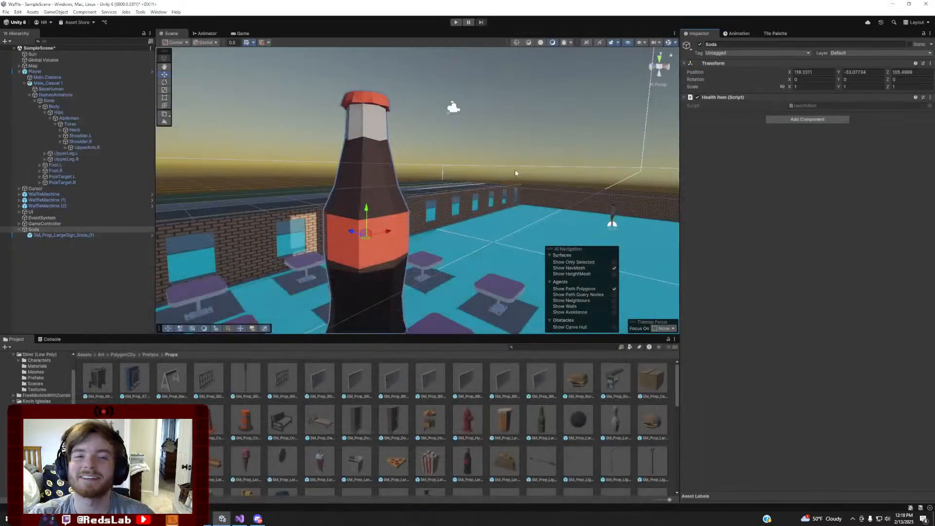
Expand the Player's right arm hierarchy down to WeaponSlot and inspect its Weapon Slot Controller's Weapons list
right_click_drag(516, 169, 258, 168)
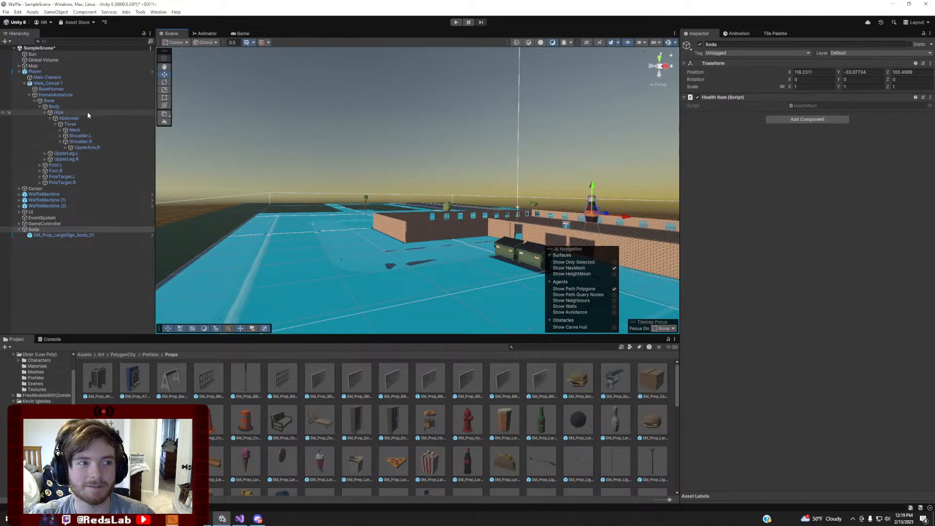
left_click(65, 147)
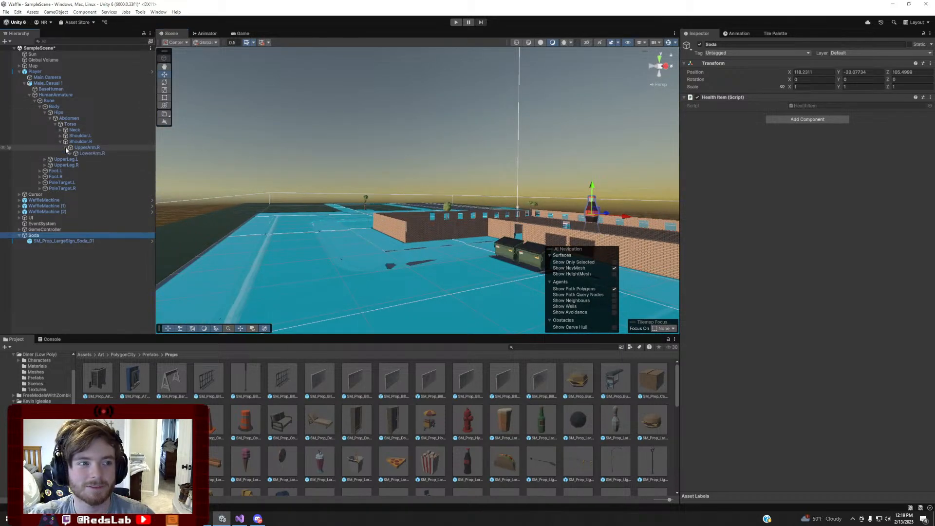
left_click(70, 154)
left_click(75, 159)
left_click(78, 165)
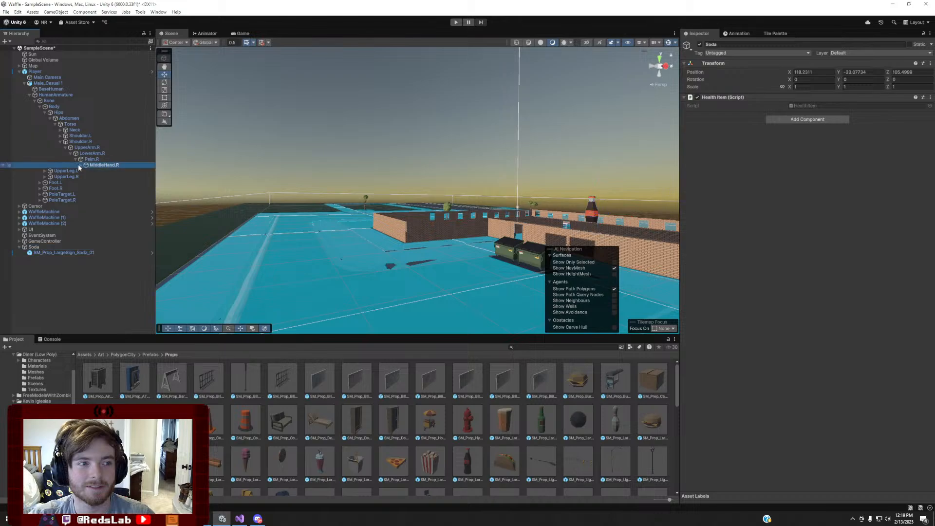
left_click(81, 164)
left_click(83, 170)
left_click(86, 171)
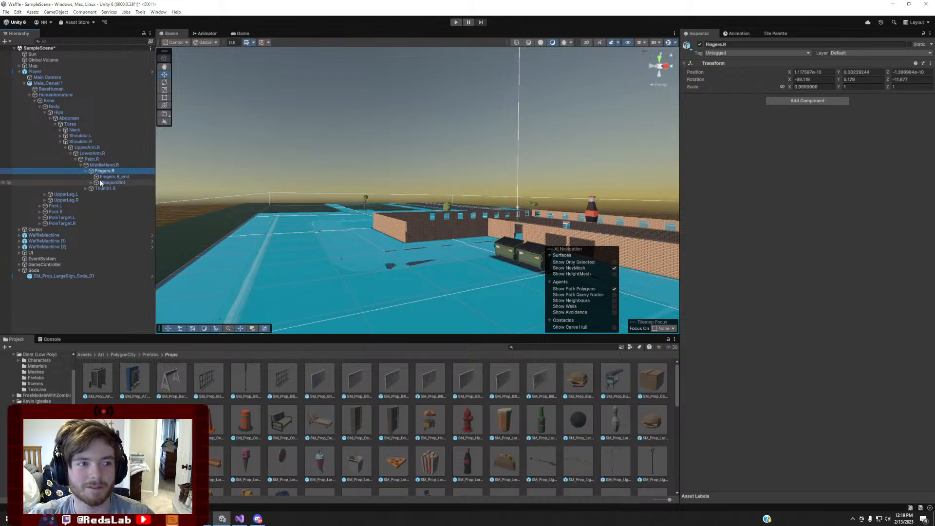
left_click(91, 183)
left_click(110, 183)
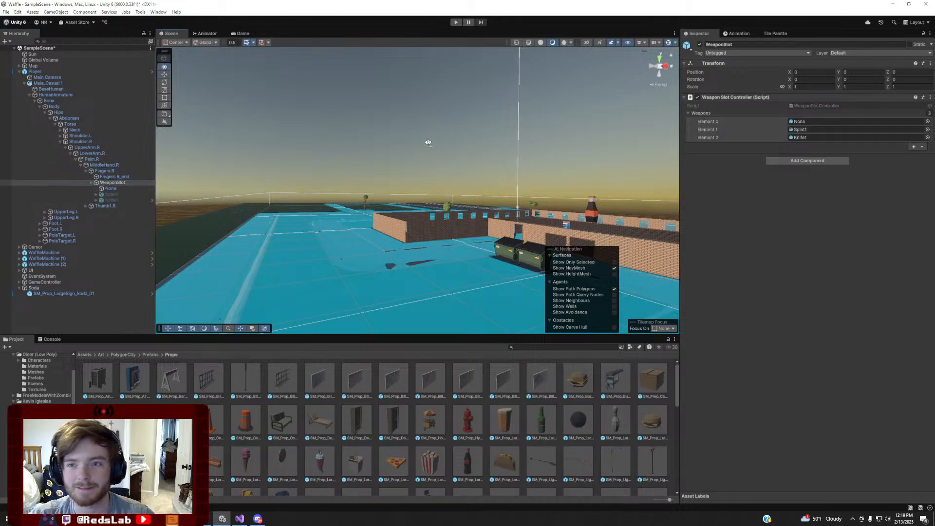
right_click_drag(445, 142, 442, 125)
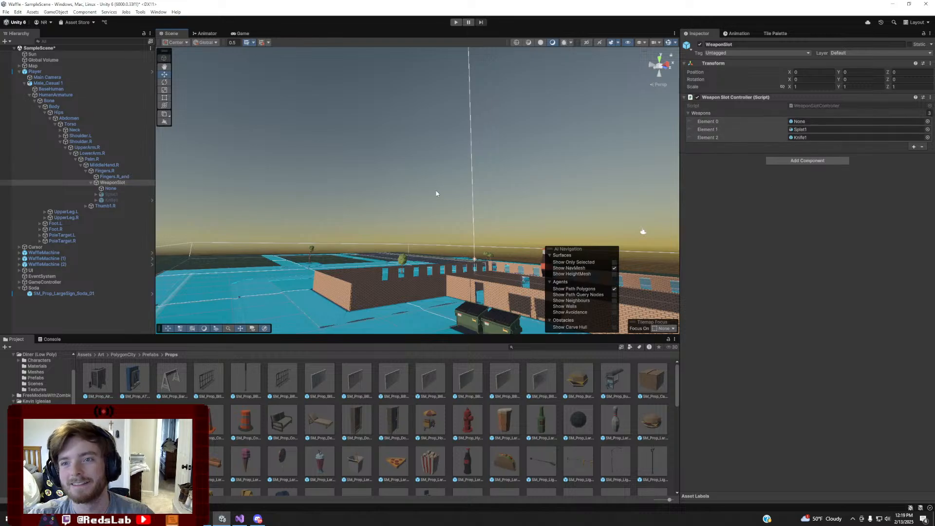
Rename the WeaponSlot object in the Player's right hand as Hotbar
right_click_drag(437, 195, 68, 242)
left_click(775, 44)
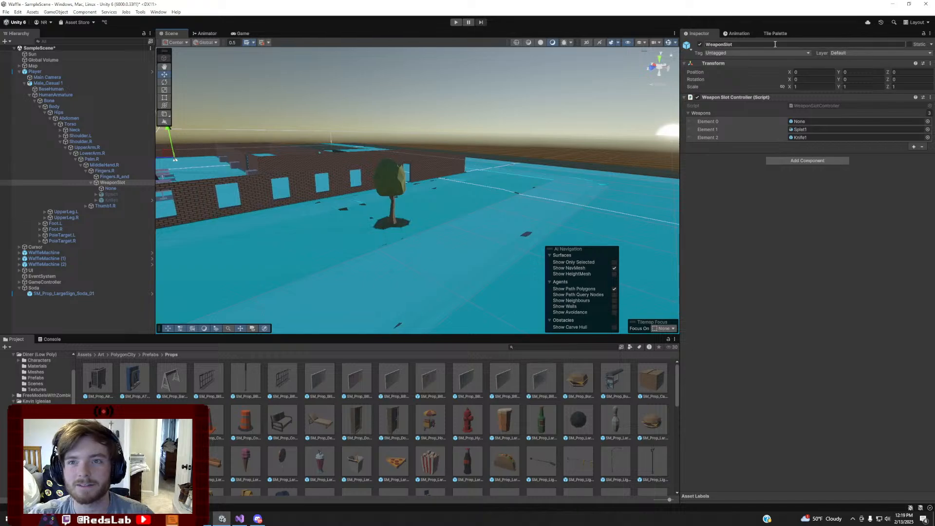
type("Holst")
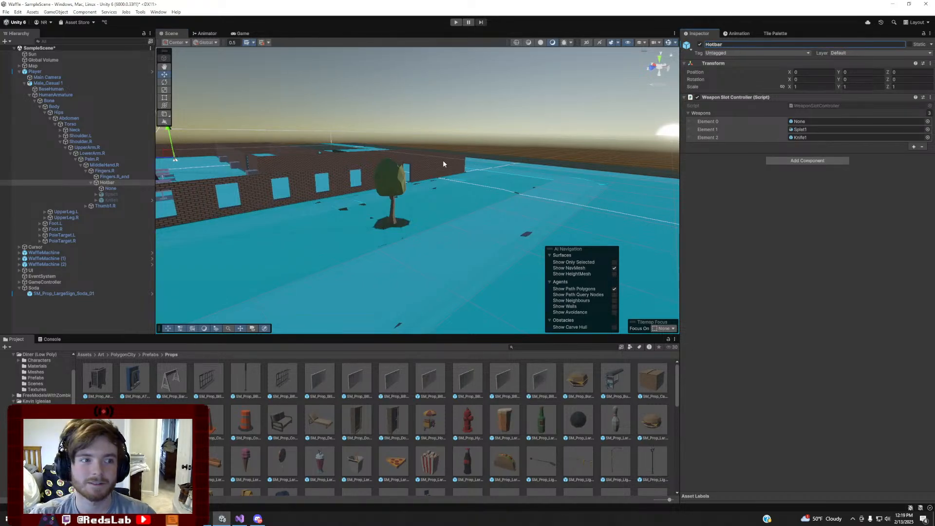
Add two more elements to the Hotbar's Weapons list and clear both to None
right_click_drag(442, 160, 136, 150)
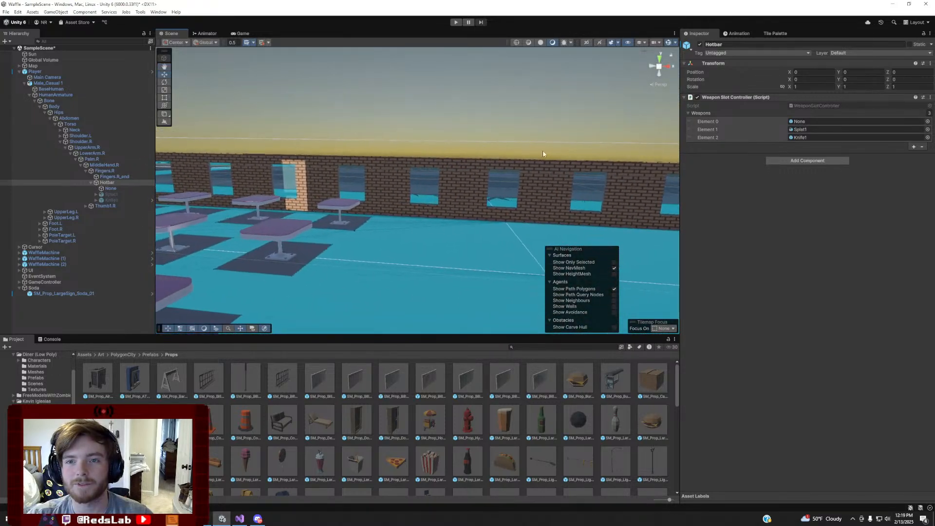
left_click(914, 147)
left_click(914, 155)
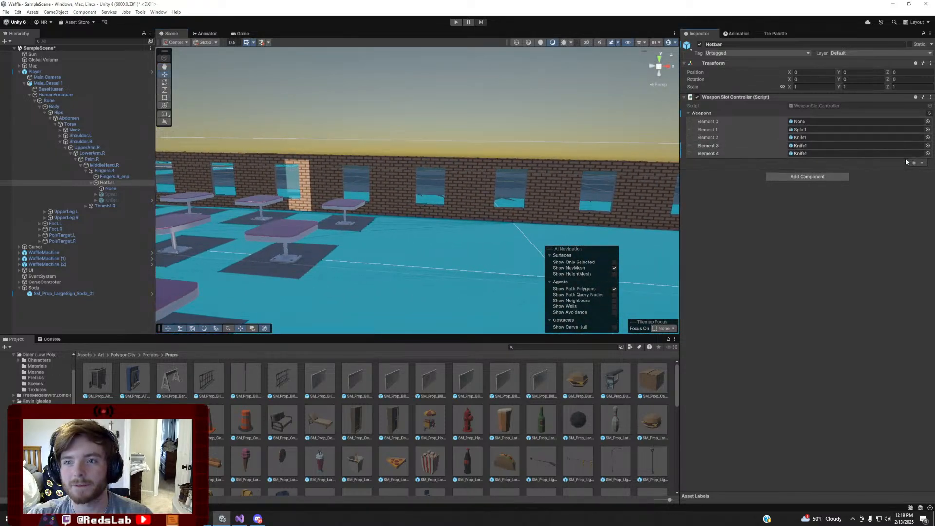
left_click(881, 143)
key("Delete")
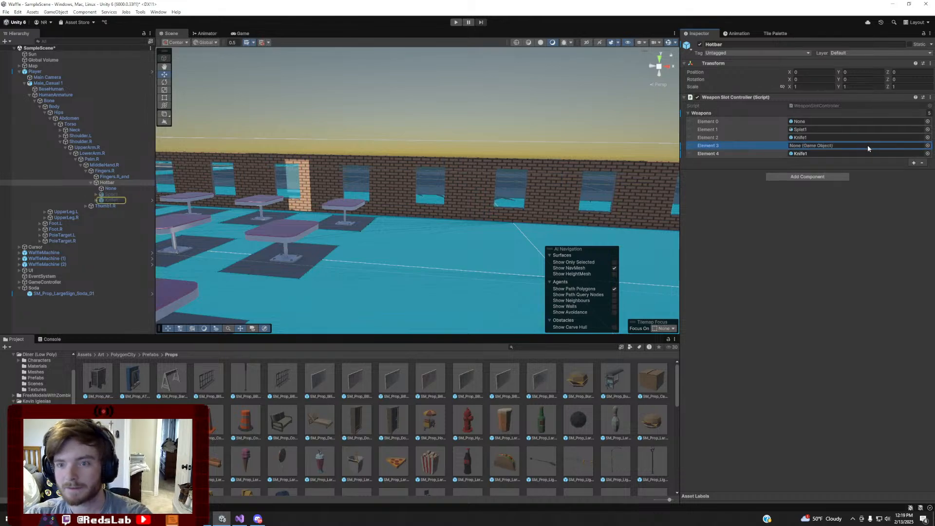
left_click(841, 154)
key("Delete")
Create a new script named InventorySystem and add it to the Player as a component
right_click_drag(506, 187, 668, 164)
left_click(62, 72)
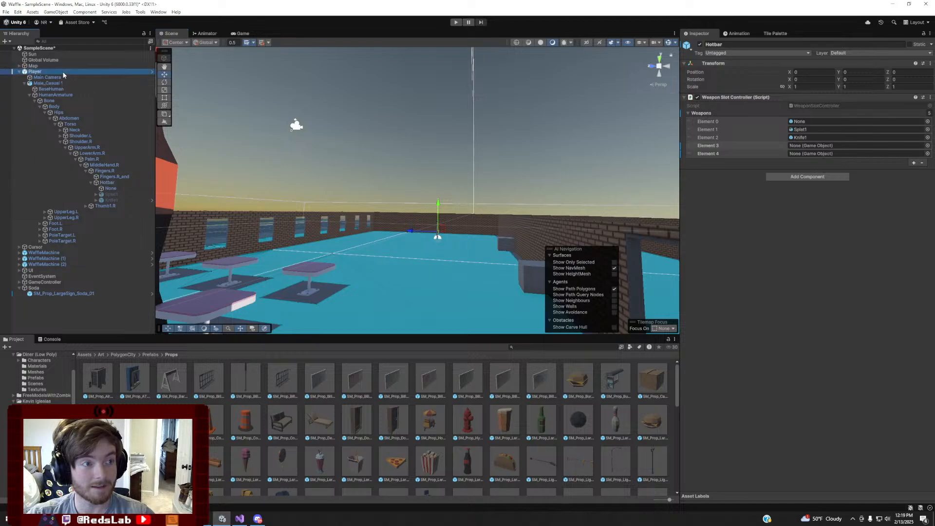
scroll(751, 227, "down", 2)
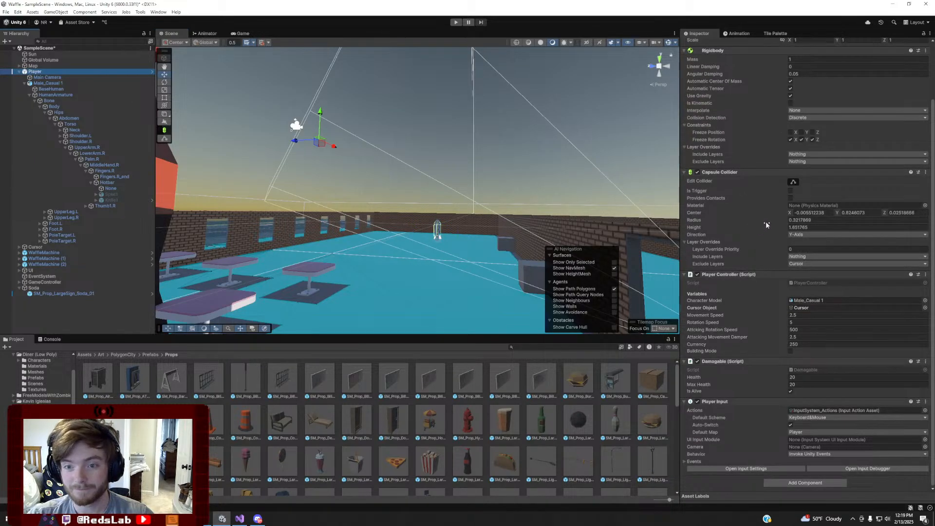
left_click(794, 480)
type("Inve")
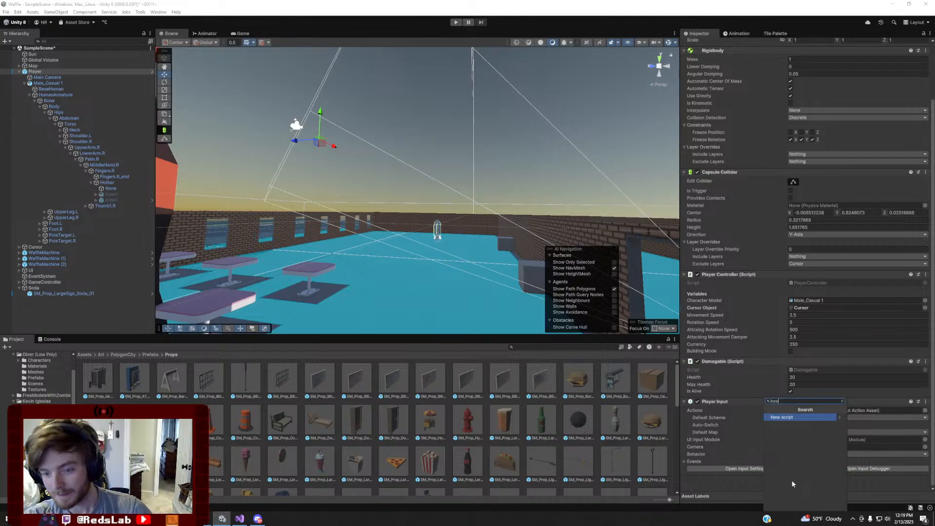
type("ntoir")
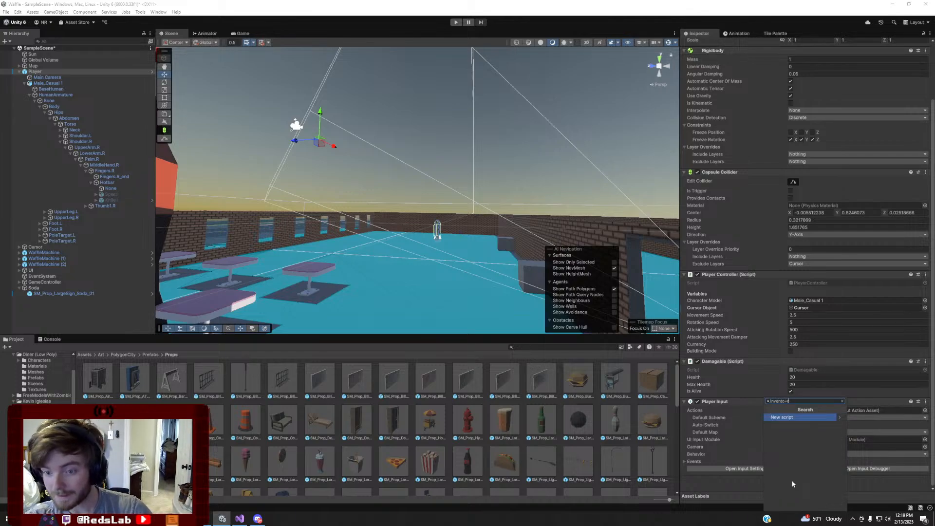
type("System")
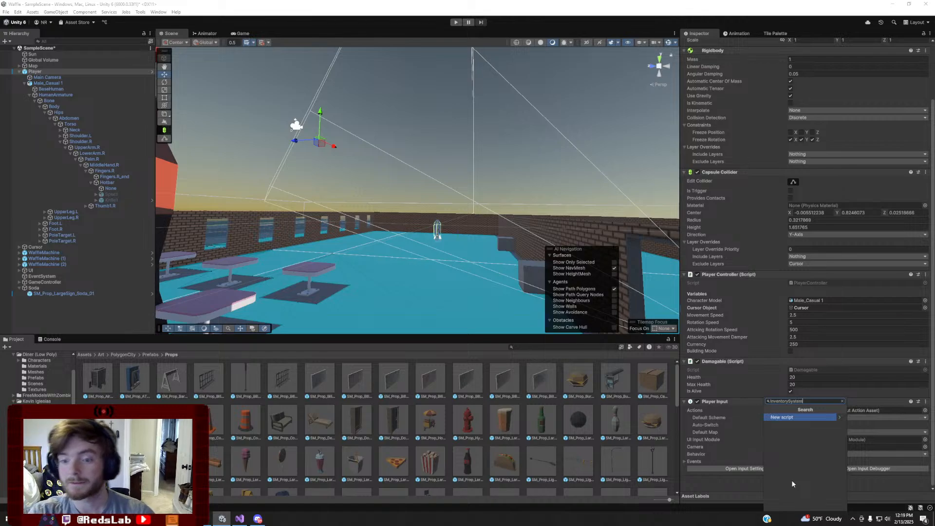
key("Return")
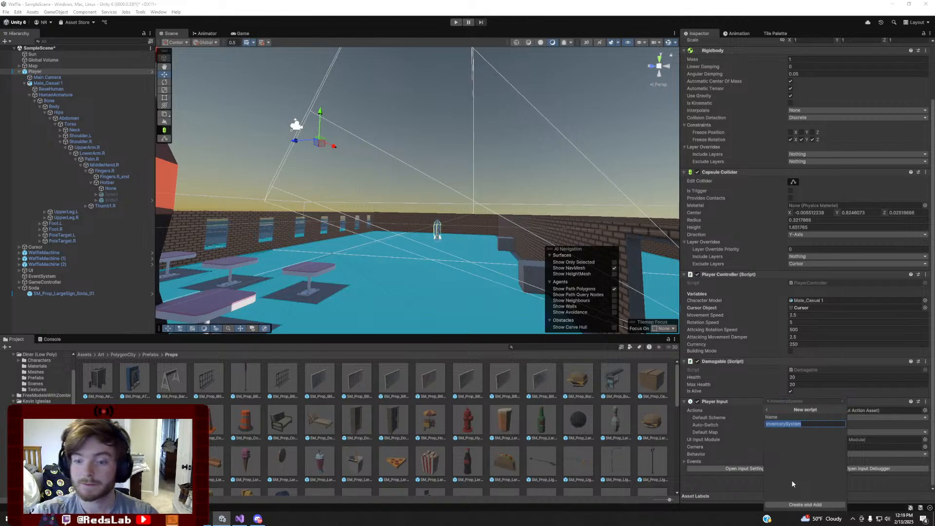
left_click(808, 505)
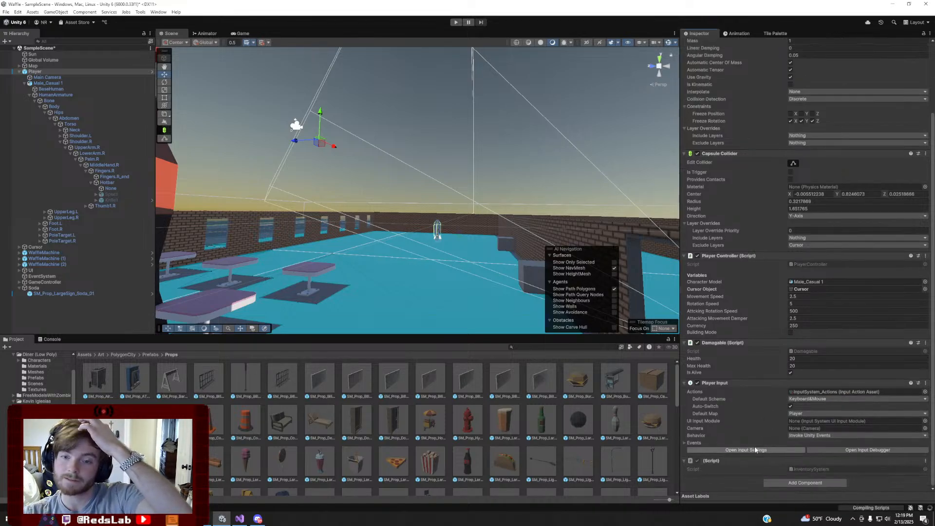
key("alt+Tab")
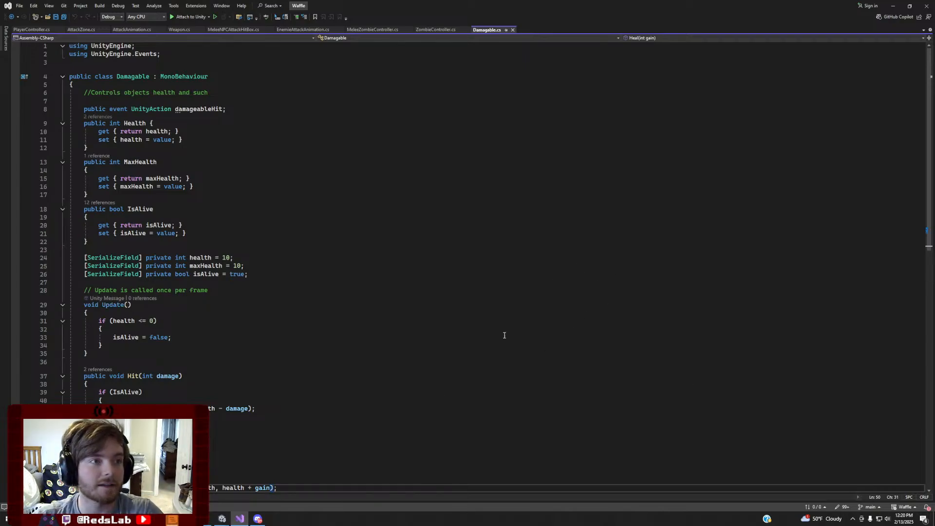
key("alt+Tab")
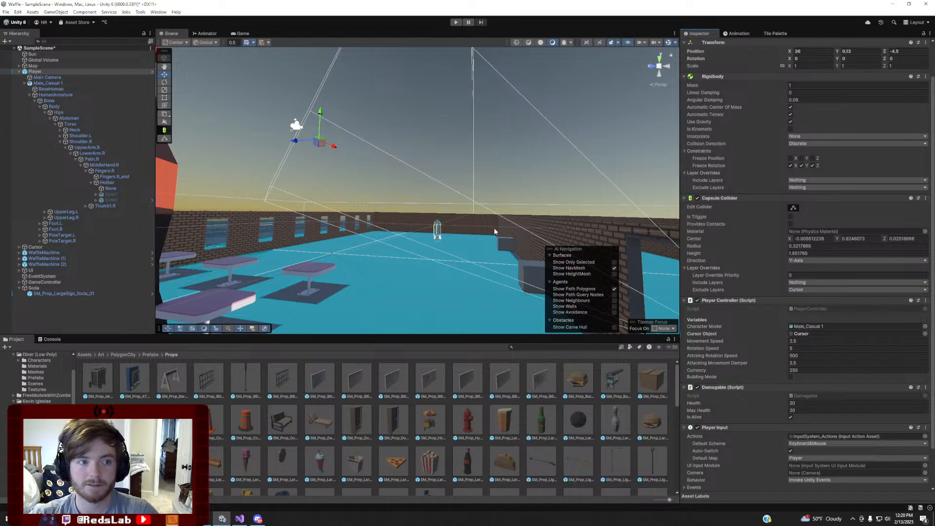
Select the SM_Prop_LargeSign_Soda_01 bottle model in the scene and set its scale to 0.1 on X, Y and Z
scroll(494, 227, "up", 5)
left_click(498, 240)
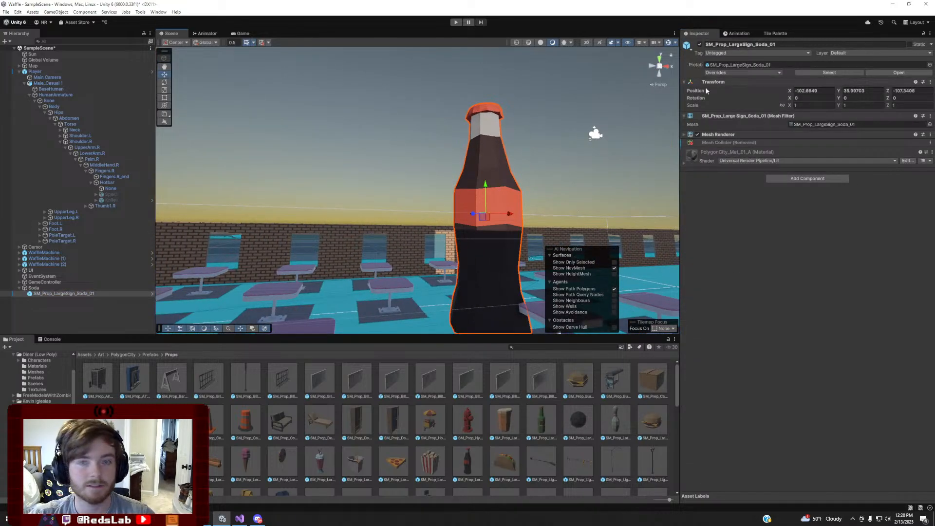
left_click(804, 105)
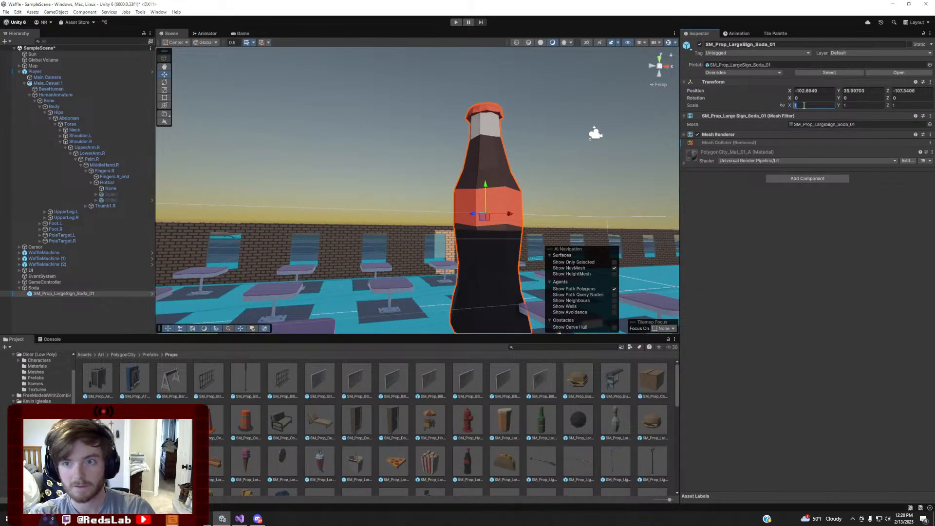
type("0.1")
key("Tab")
type("0.1")
key("Tab")
type("0.1")
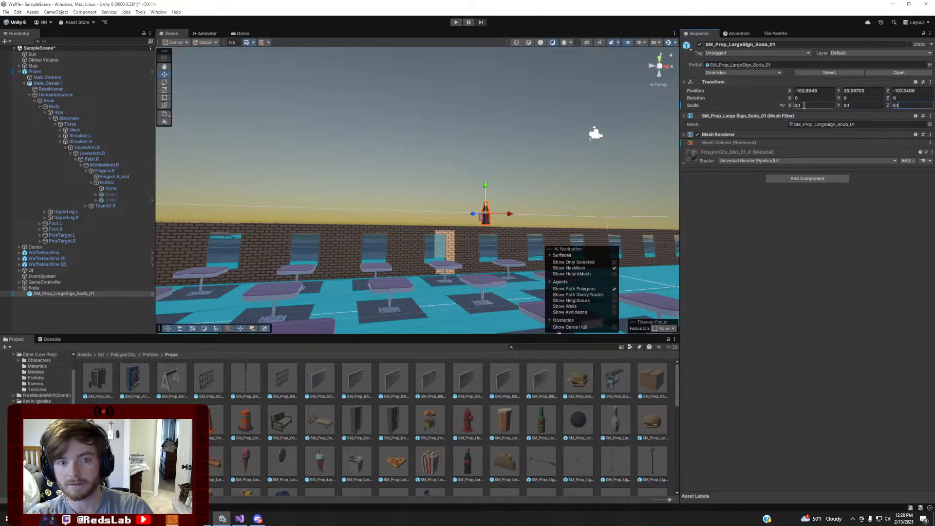
Set the soda bottle model's position inside the Soda object to 0 on X, Y and Z
key("w")
right_click_drag(592, 166, 660, 210)
key("s")
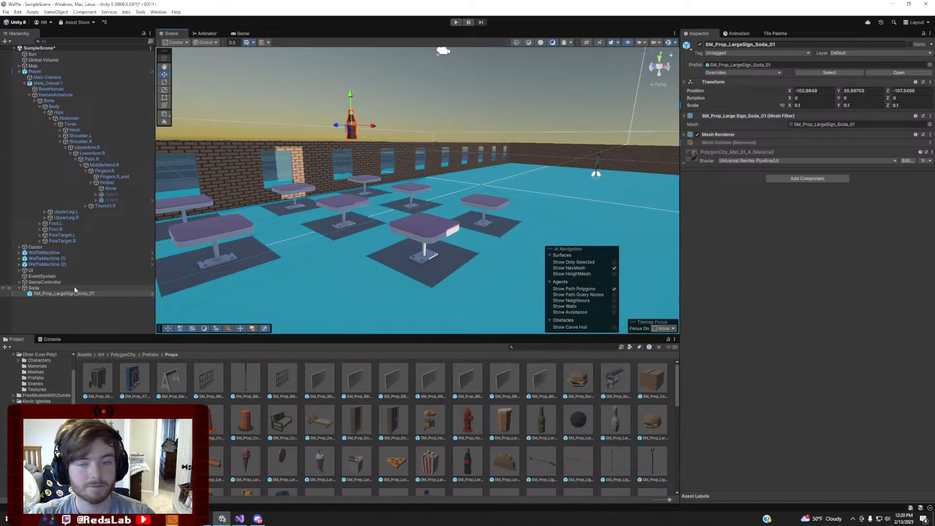
left_click(810, 91)
type("0")
left_click(864, 93)
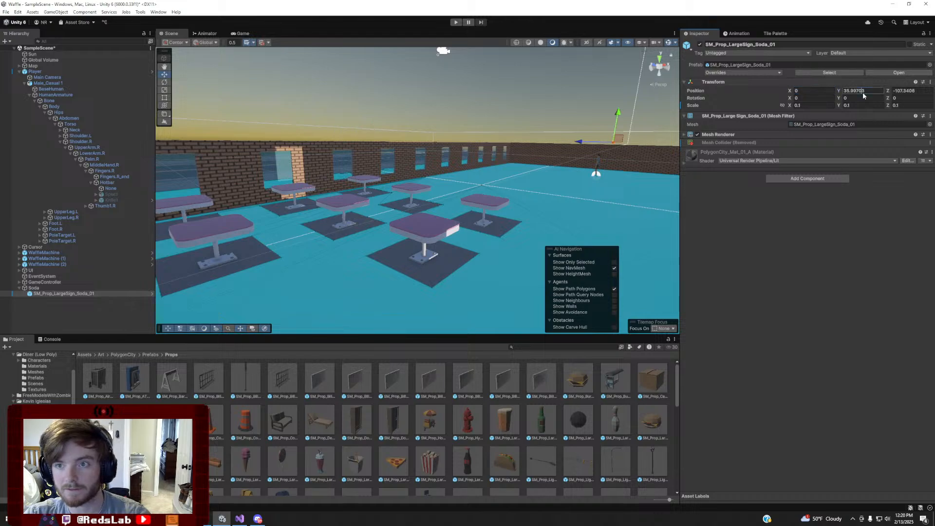
type("0")
left_click(900, 91)
Set the parent Soda object's position to 0, 0, 0
left_click(34, 288)
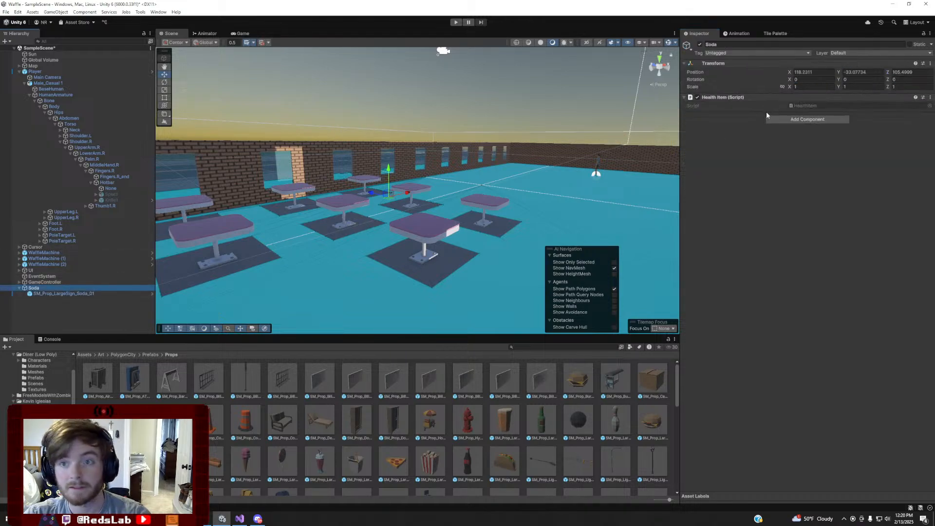
left_click(819, 72)
type("0")
left_click(869, 73)
type("0")
left_click(910, 73)
type("0")
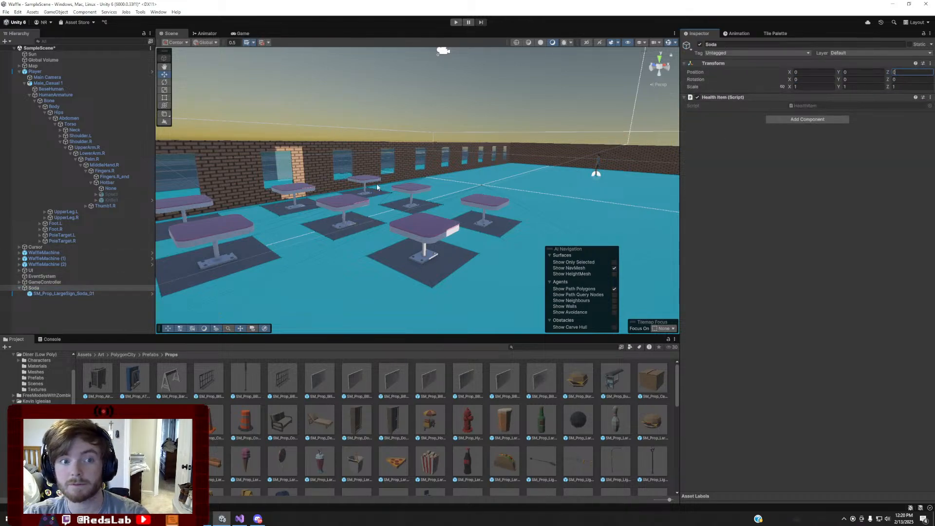
mouse_move(377, 184)
right_mouse_down()
mouse_move(248, 170)
mouse_move(203, 175)
mouse_move(272, 188)
mouse_move(292, 177)
mouse_move(323, 197)
mouse_move(380, 191)
mouse_move(510, 114)
mouse_move(543, 142)
mouse_move(540, 150)
mouse_move(376, 158)
mouse_move(382, 130)
mouse_move(390, 176)
right_mouse_up()
key("w")
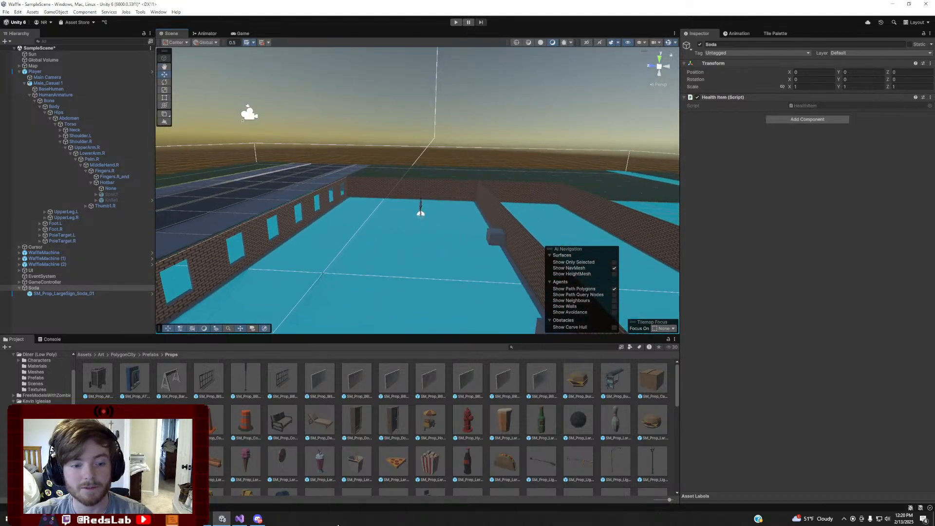
right_click_drag(463, 238, 195, 285)
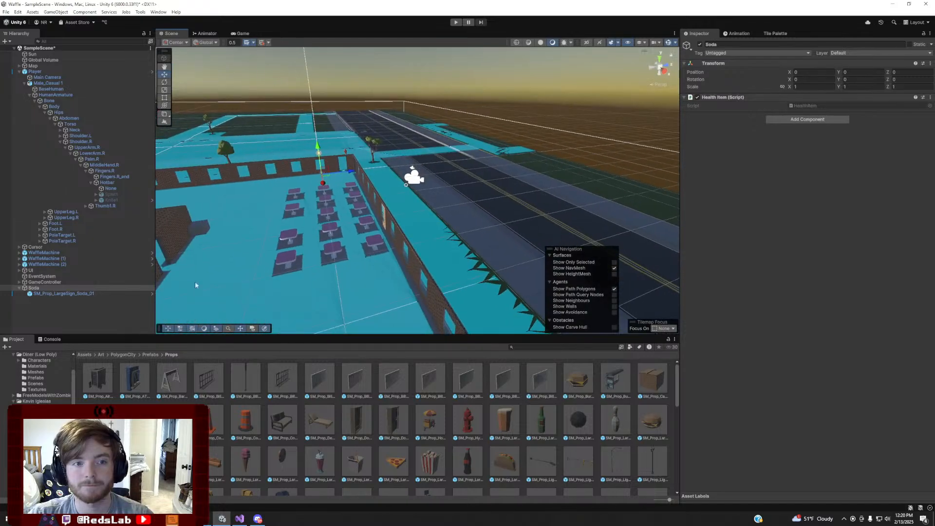
left_click(240, 518)
left_click(240, 518)
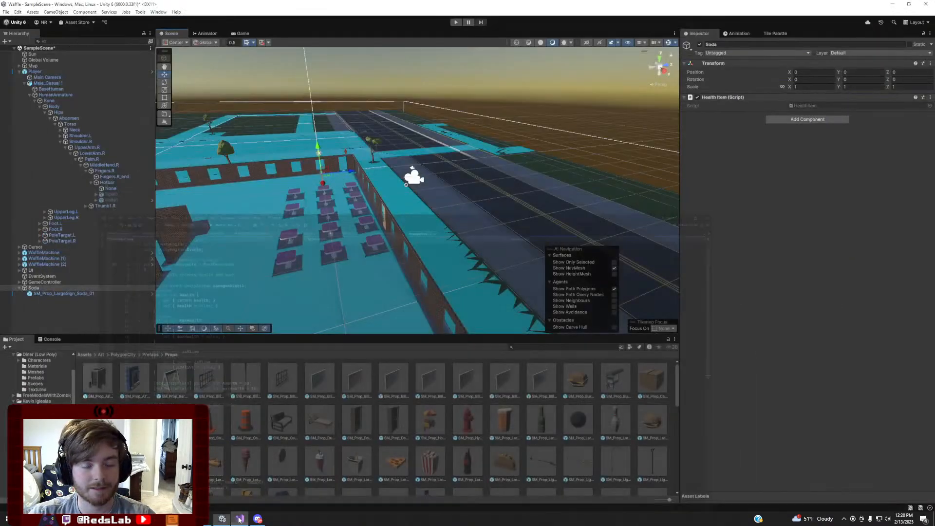
right_click_drag(557, 235, 516, 204)
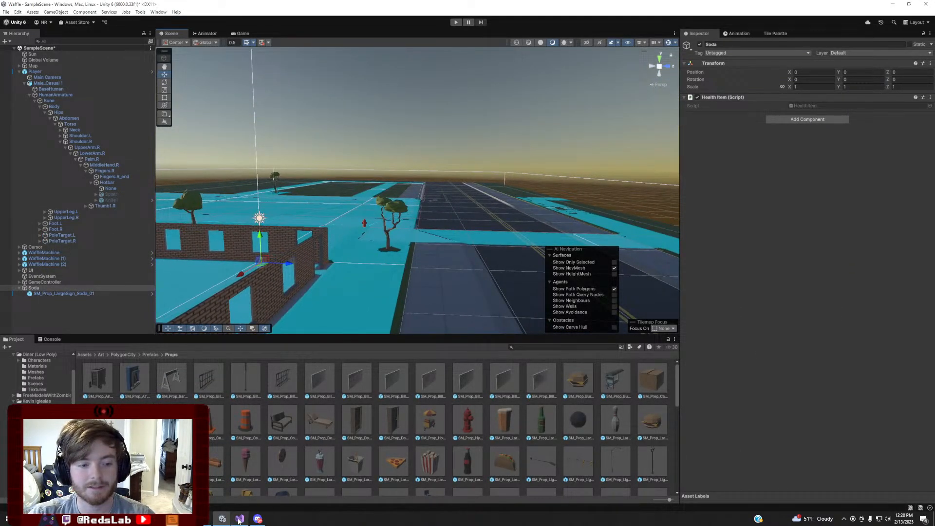
left_click(240, 518)
left_click(239, 519)
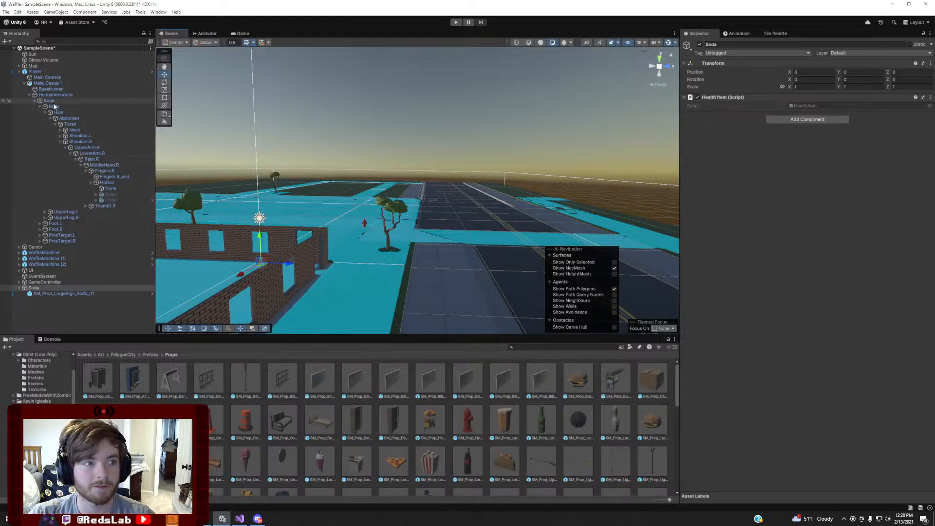
Open the InventorySystem script from the Player's component in Visual Studio and switch back to Unity
left_click(48, 72)
scroll(756, 397, "down", 5)
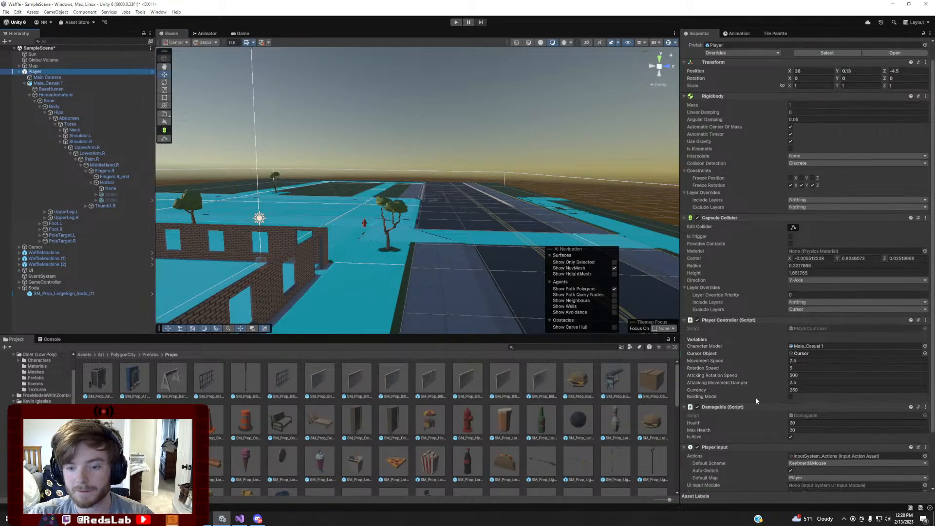
double_click(813, 469)
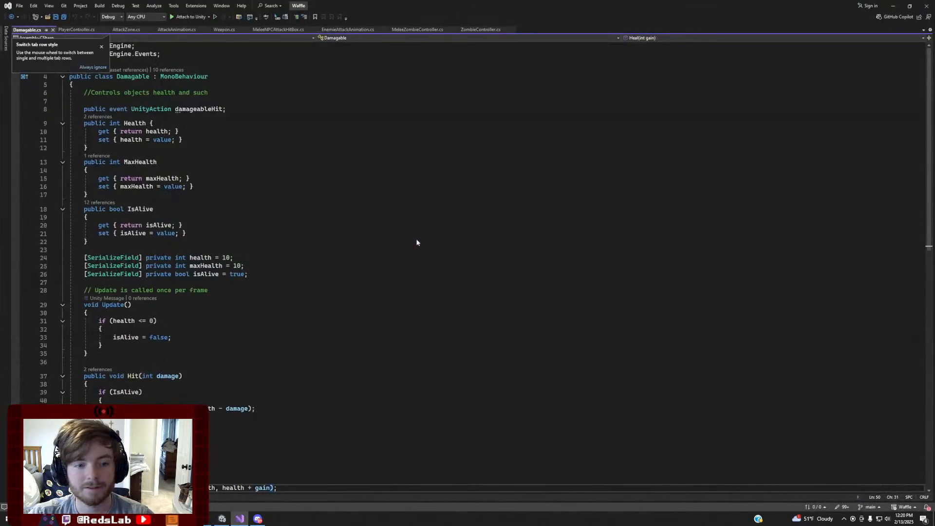
left_click(222, 518)
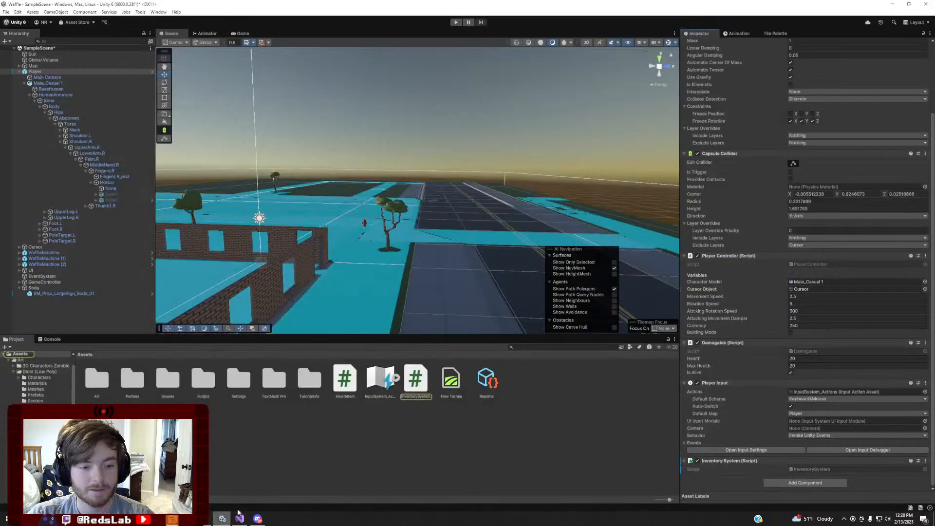
Move the HealthItem and InventorySystem scripts from Assets into the Scripts folder and open that folder
left_click(415, 378, "ctrl")
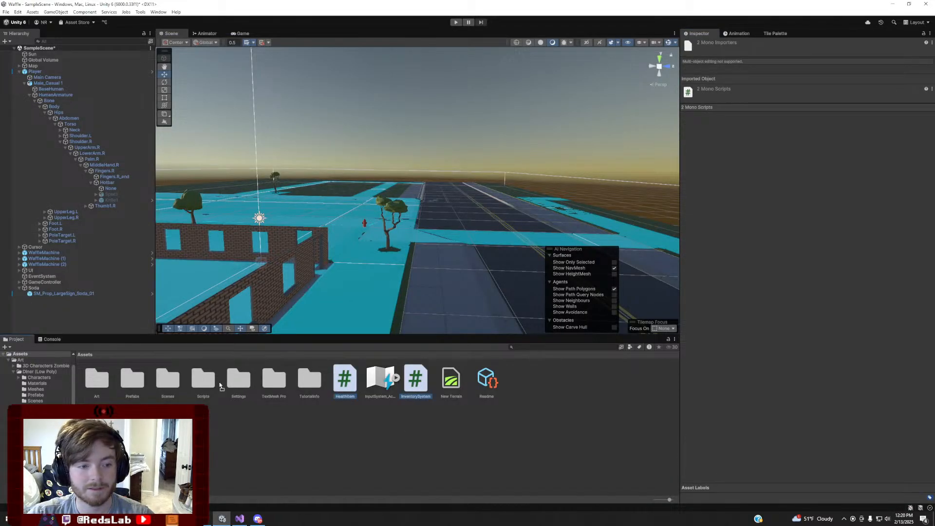
key("Delete")
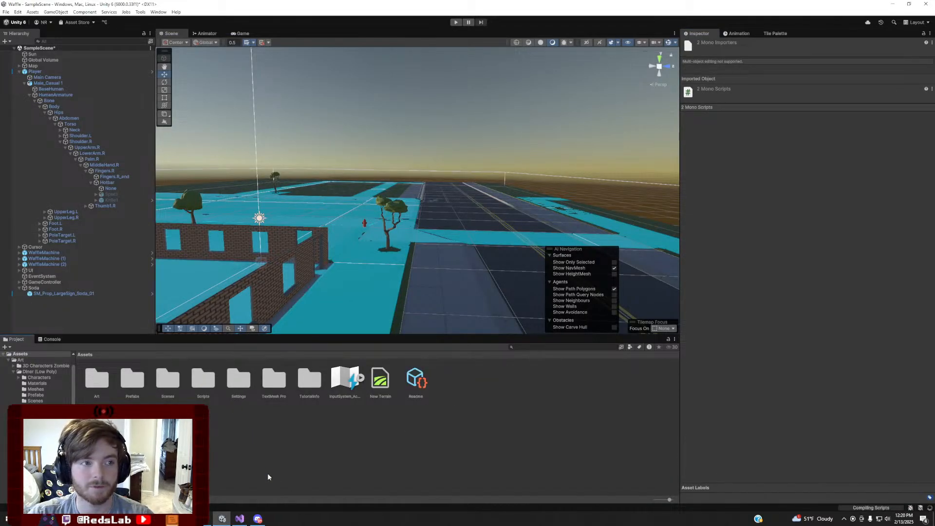
double_click(210, 384)
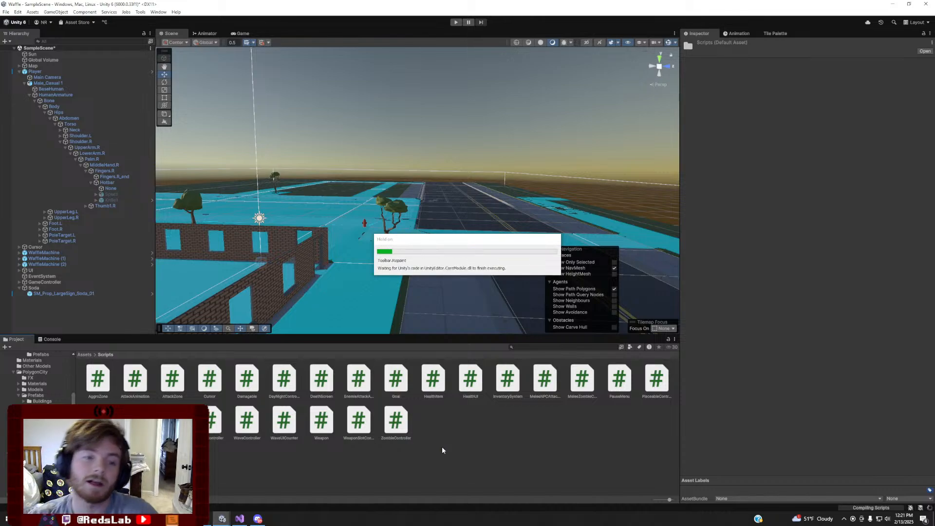
Create an empty C# script named InventoryObject in the Scripts folder and open it in Visual Studio
right_click(446, 436)
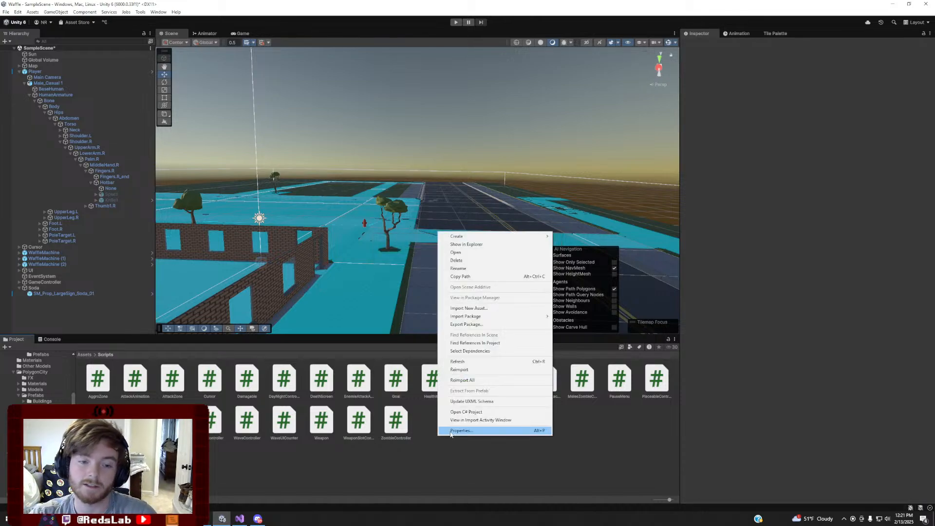
mouse_move(500, 237)
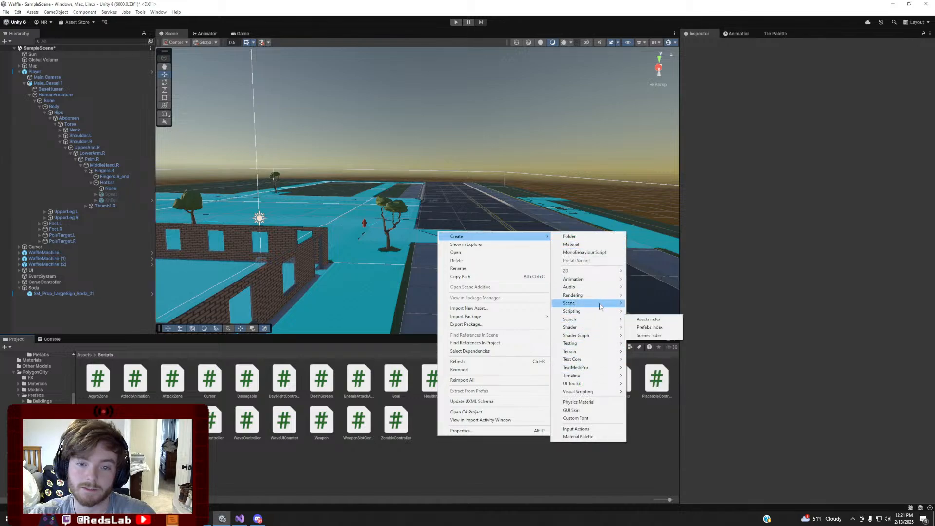
mouse_move(600, 311)
left_click(652, 327)
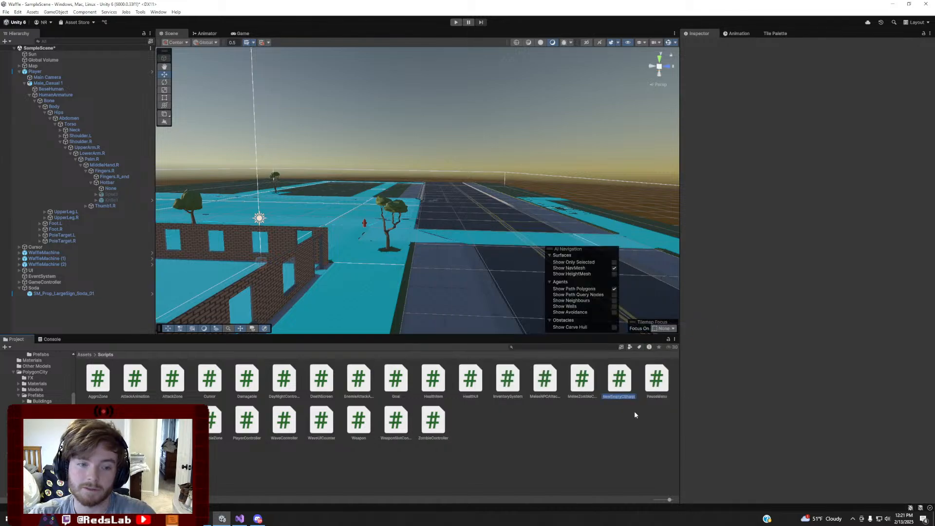
type("In")
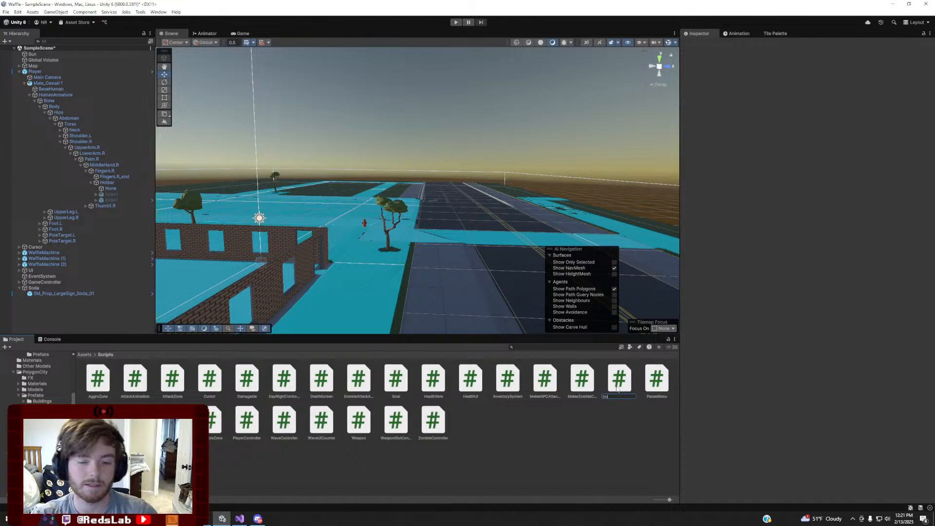
type("ventoryO")
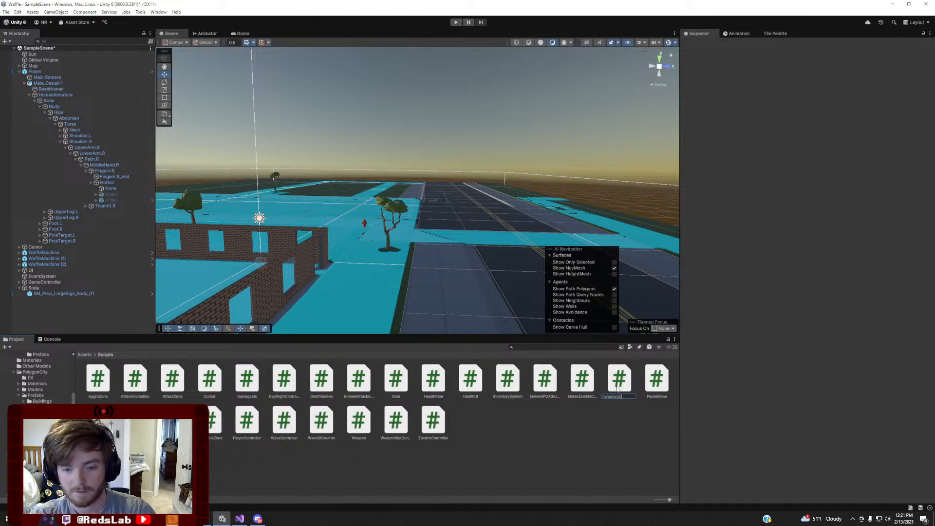
type("bject")
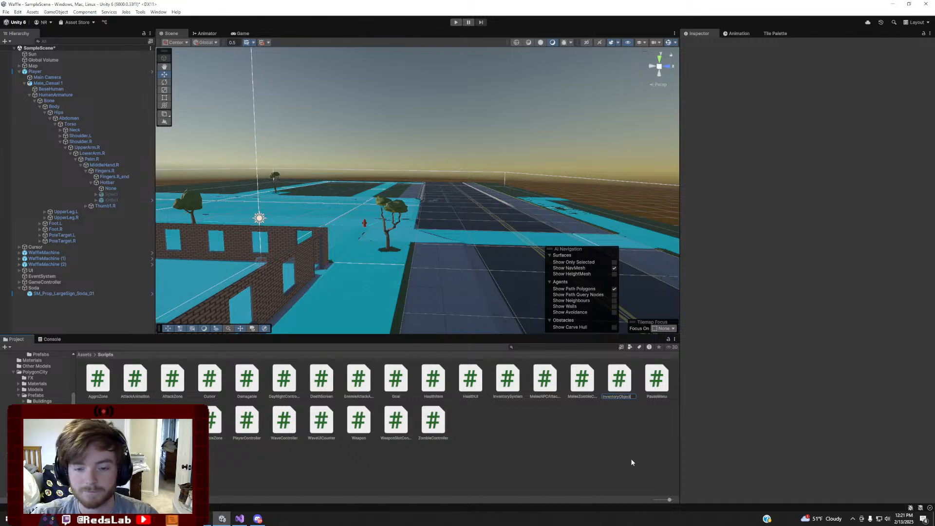
left_click(630, 458)
left_click(514, 383)
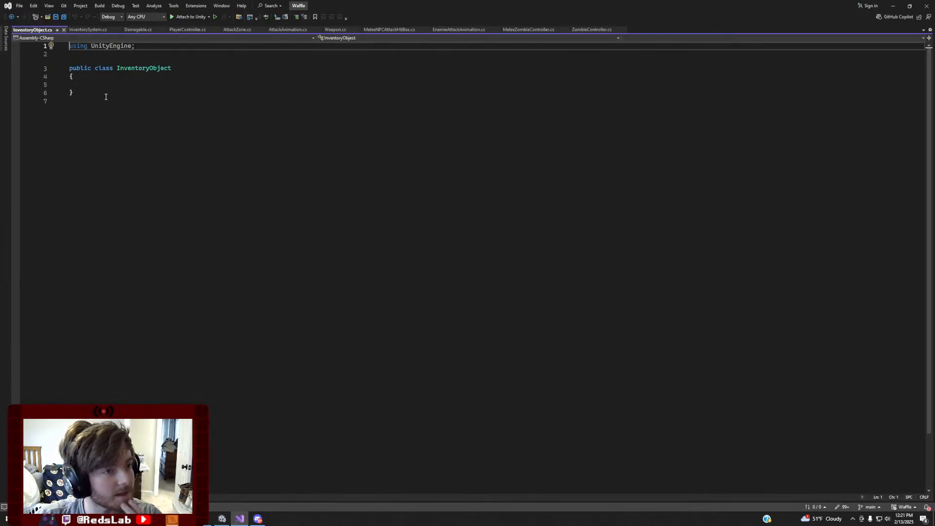
Declare the public string fields name and description inside the InventoryObject class
left_click(103, 83)
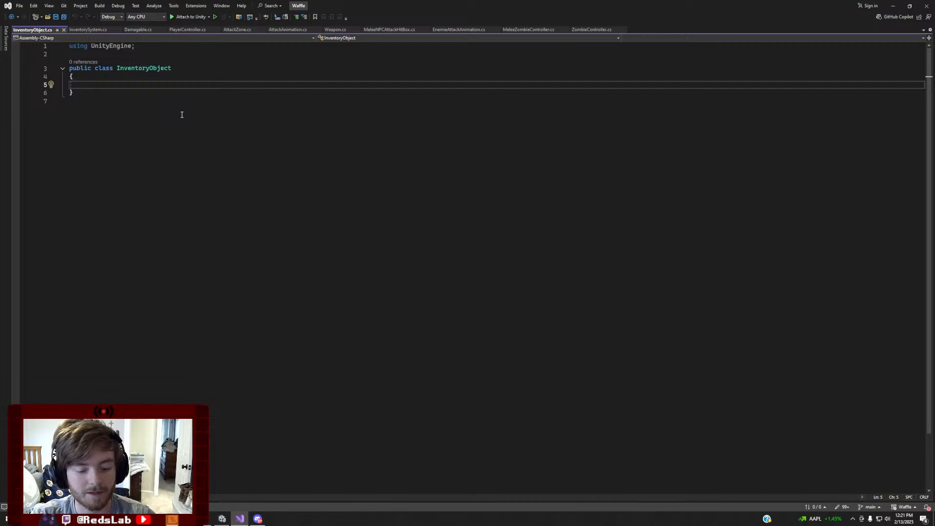
type("public ")
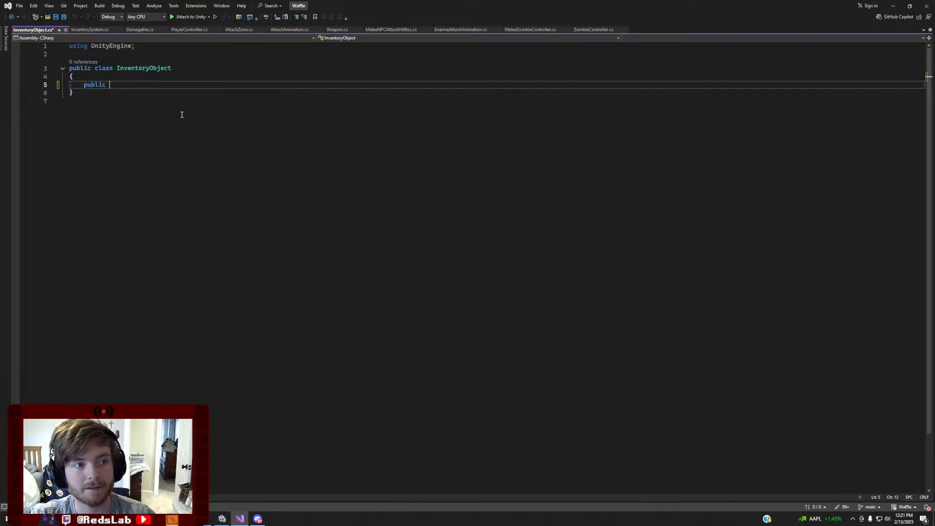
type("string nam")
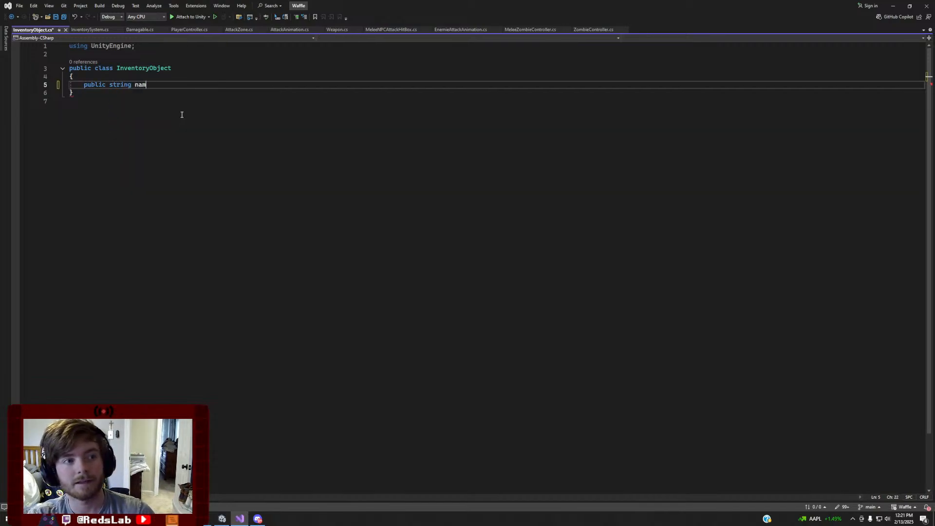
type("e;")
key("Return")
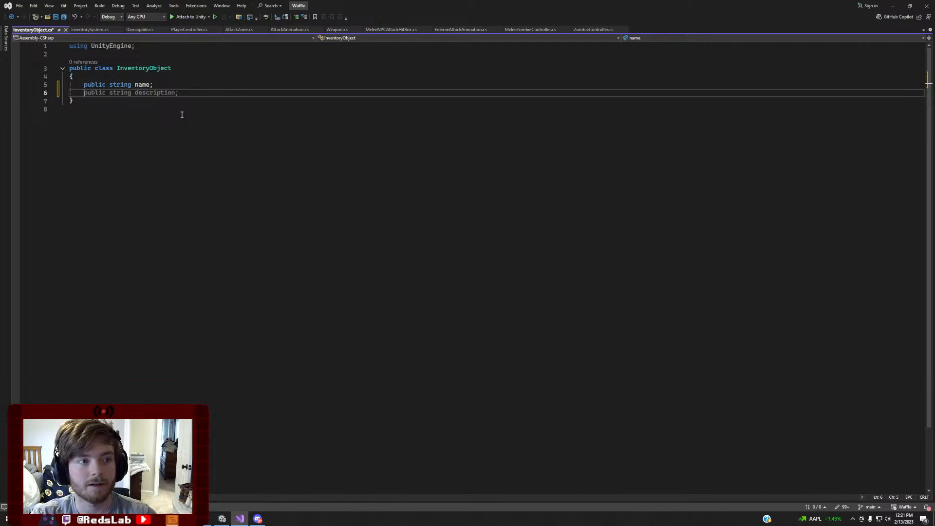
type("public strin")
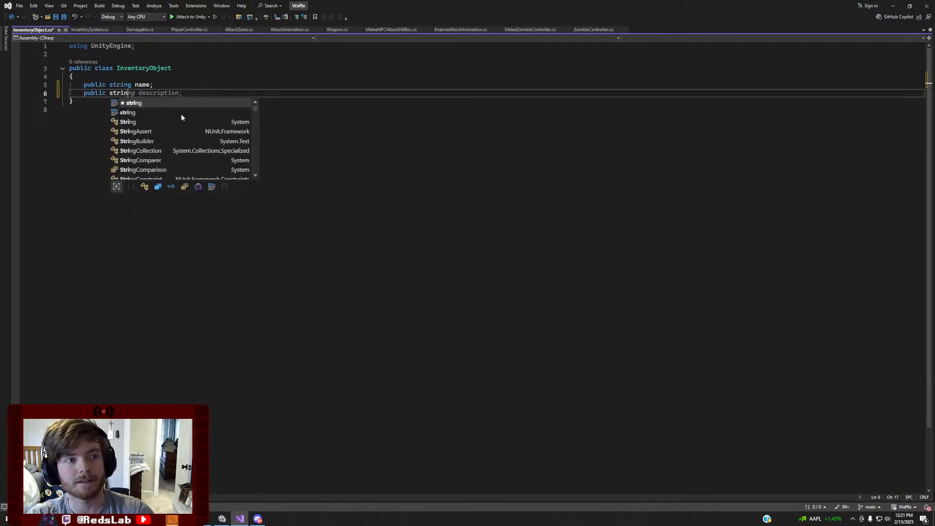
type("g description;")
key("Return")
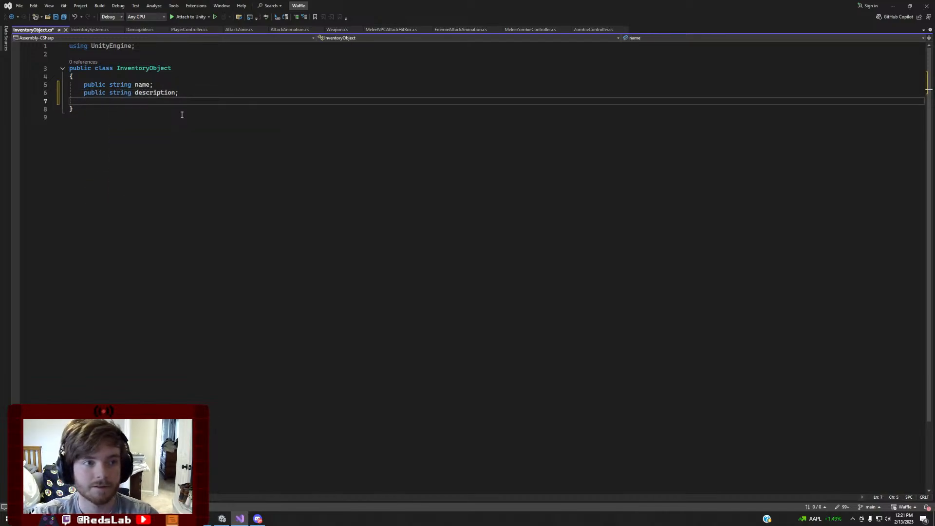
Add a public GameObject field named go and a public int field named amount below description
type("public Gam")
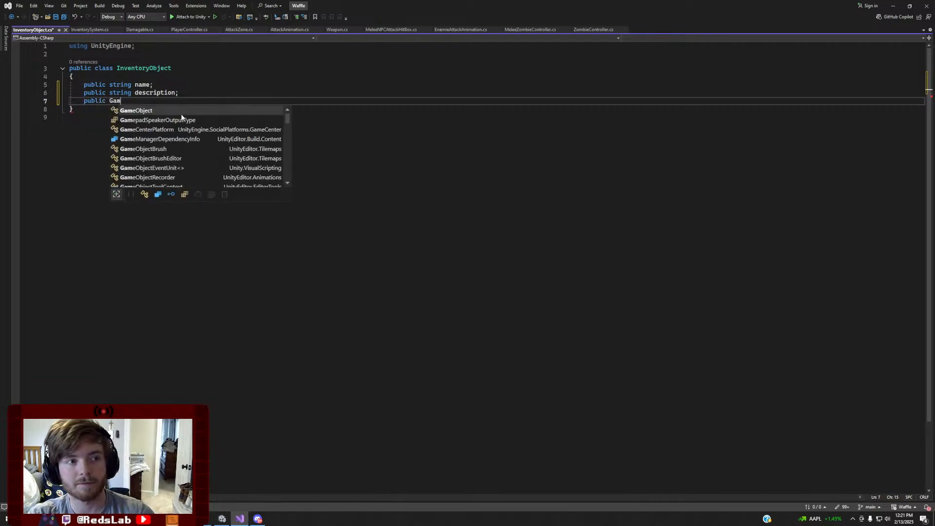
key("Tab")
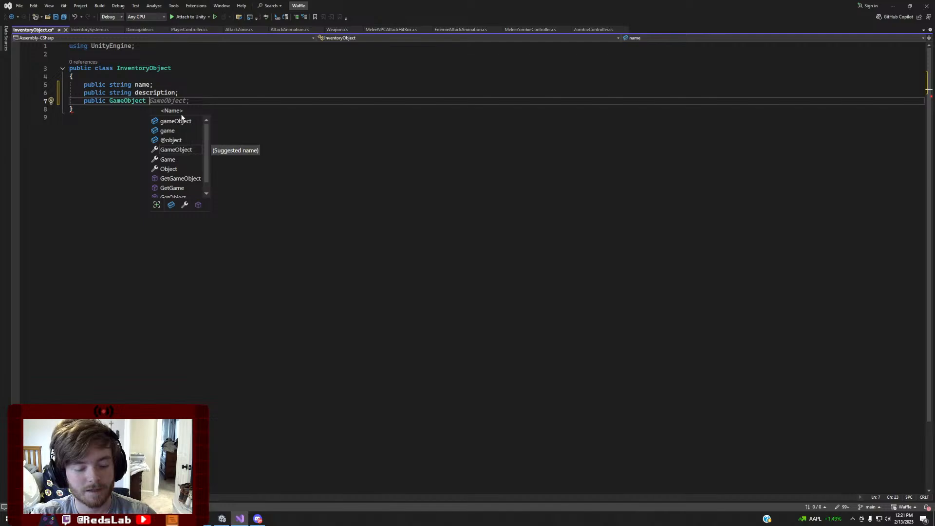
type("go;")
key("Return")
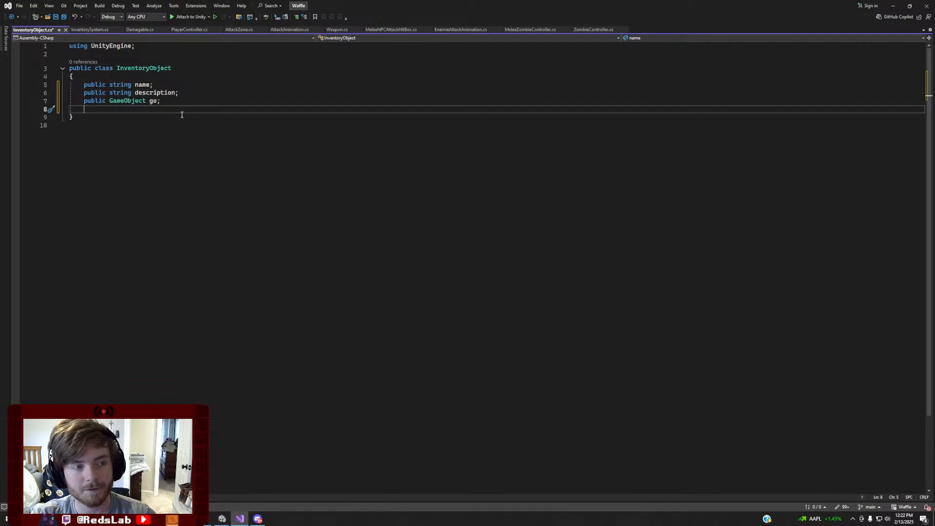
type("public ")
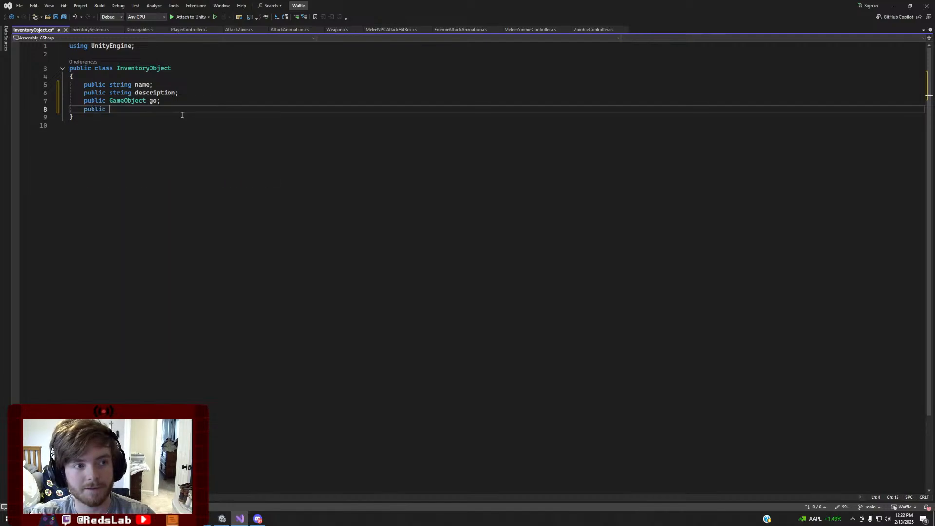
type("int ")
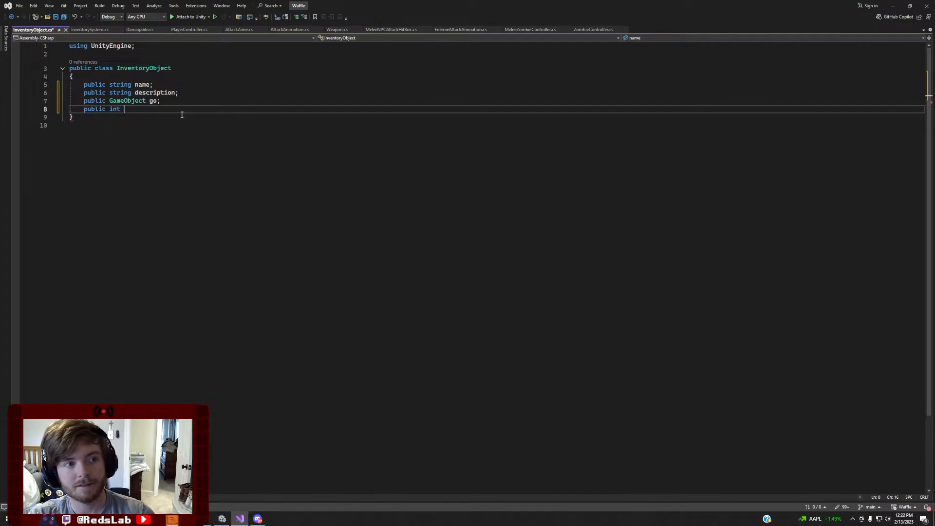
type("amount;")
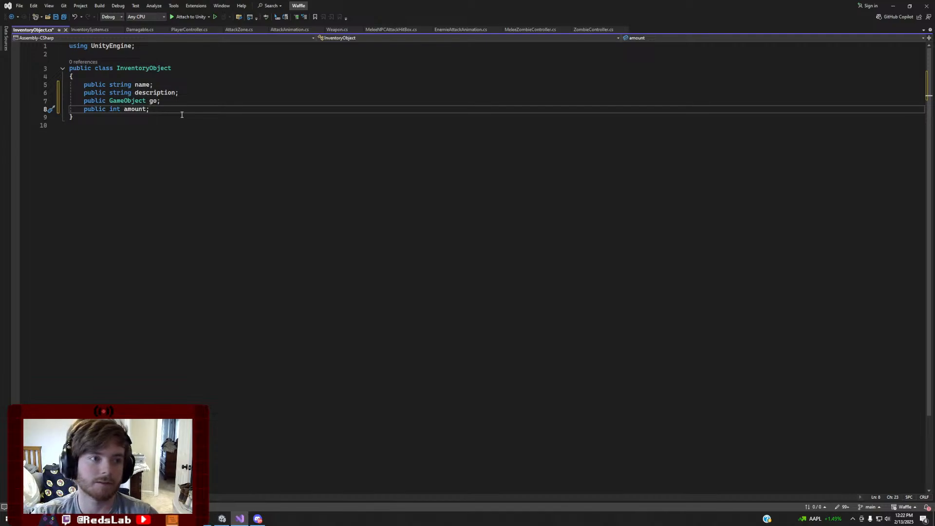
key("Return")
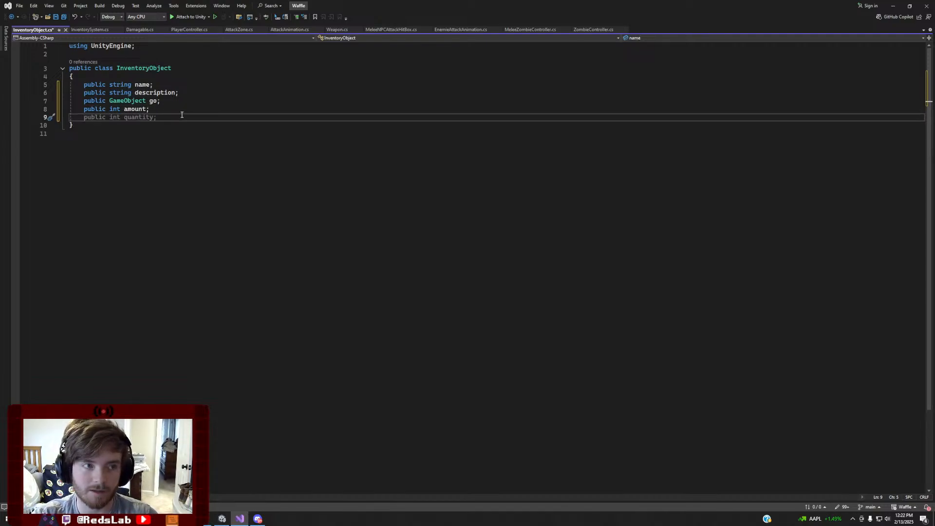
Add a public string field named type as the last field of the InventoryObject class
type("public ")
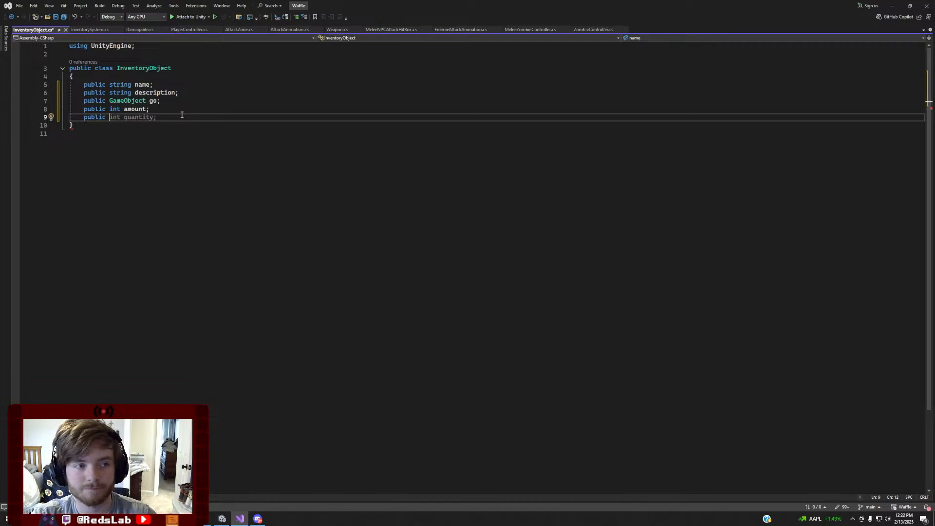
type("string typ")
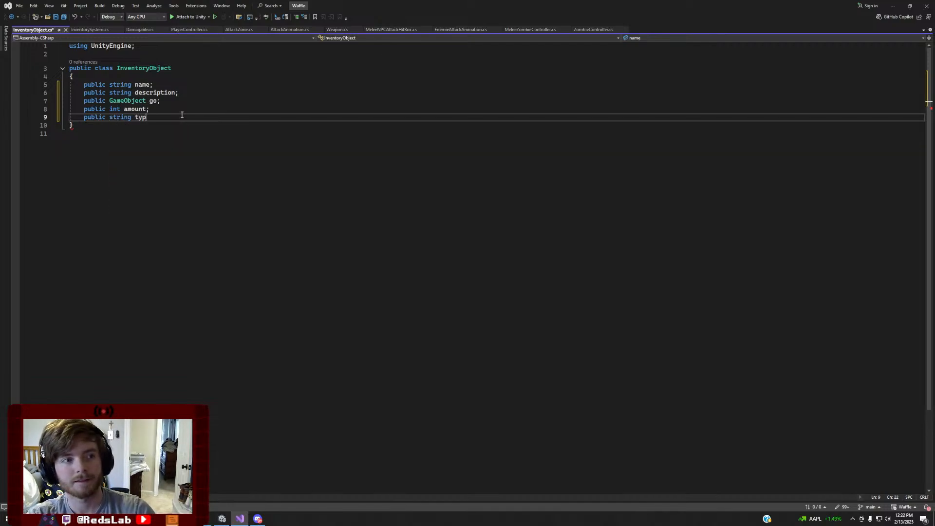
type("e;")
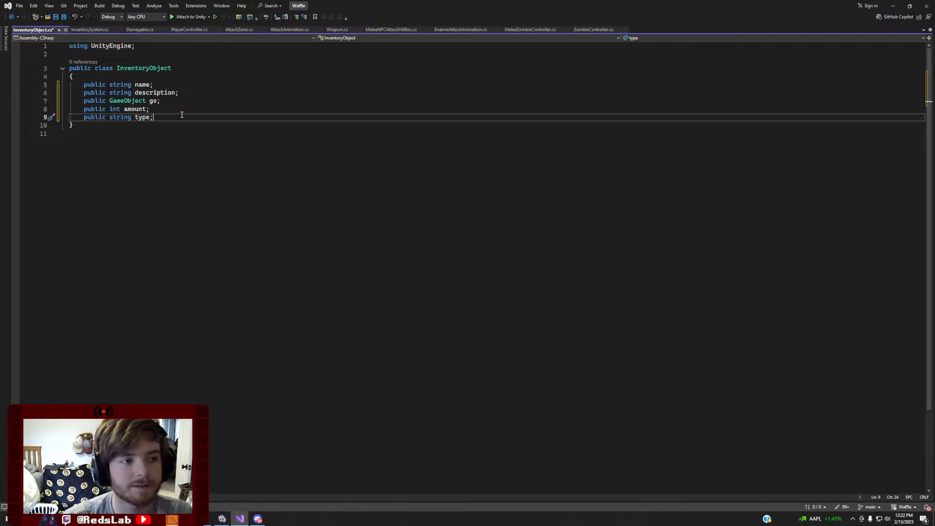
Review the declared InventoryObject fields one by one, from name and description through go, amount and type
double_click(98, 119)
left_click(92, 85)
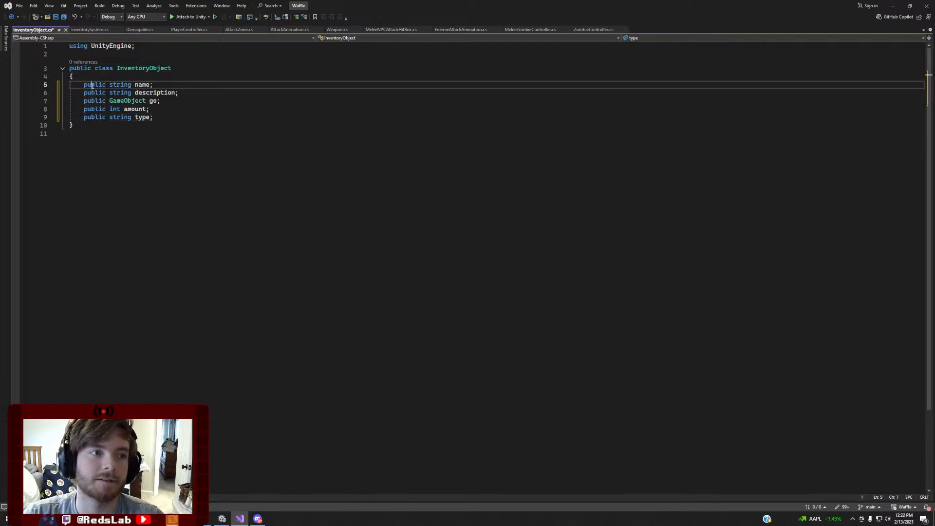
left_click_drag(199, 95, 30, 88)
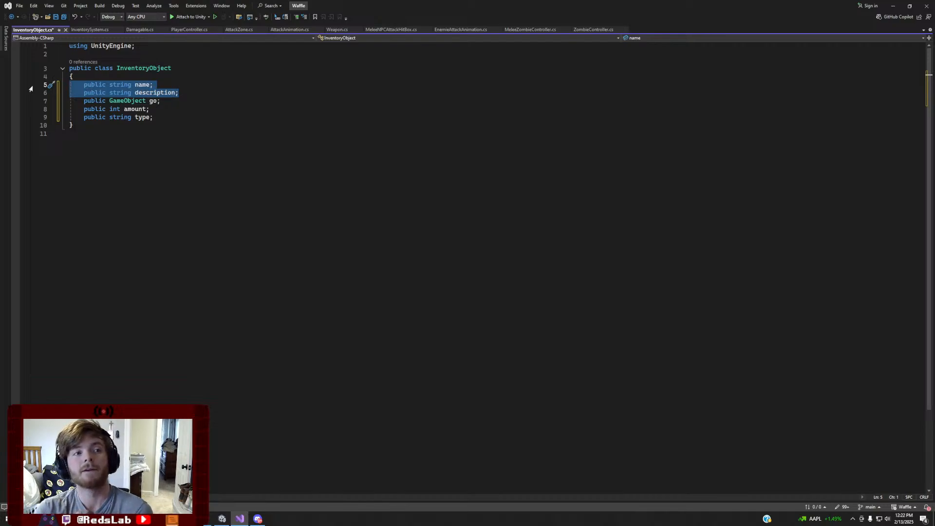
left_click_drag(167, 100, 52, 100)
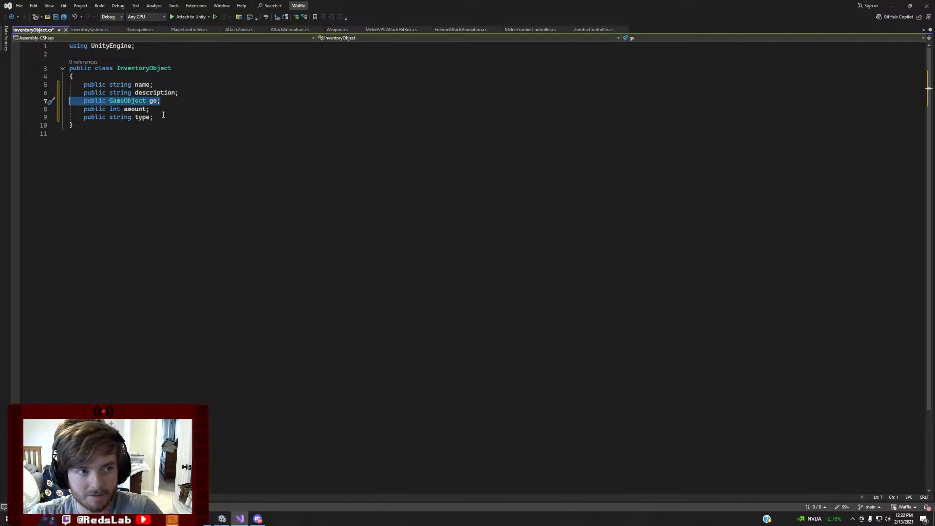
left_click_drag(156, 111, 51, 112)
left_click(183, 116)
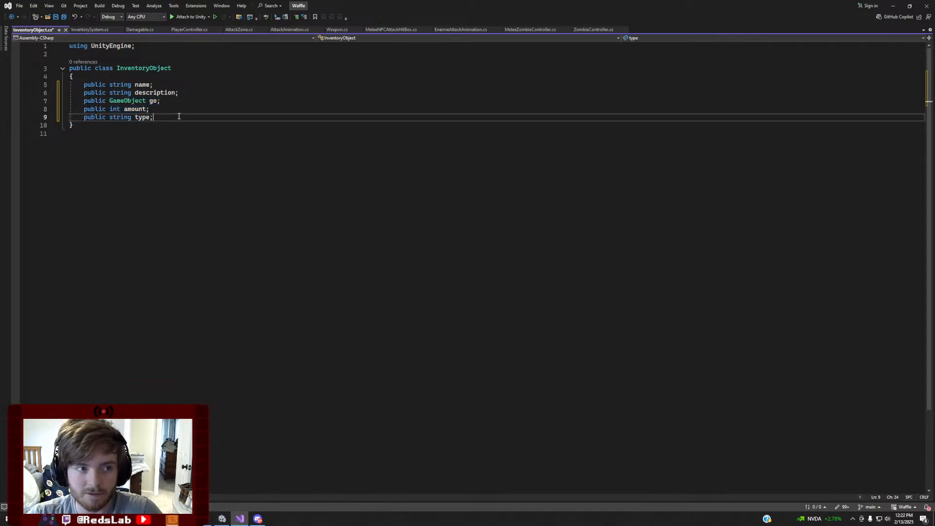
left_click_drag(179, 117, 53, 109)
left_click(226, 115)
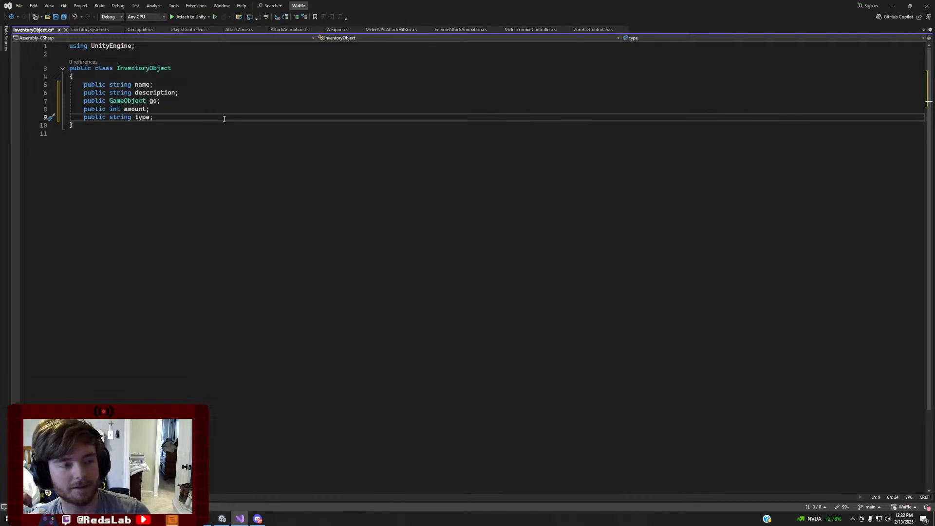
Save the script and add a public InventoryObject constructor that takes name, description, go, amount and type and assigns them to the fields
key("ctrl+s")
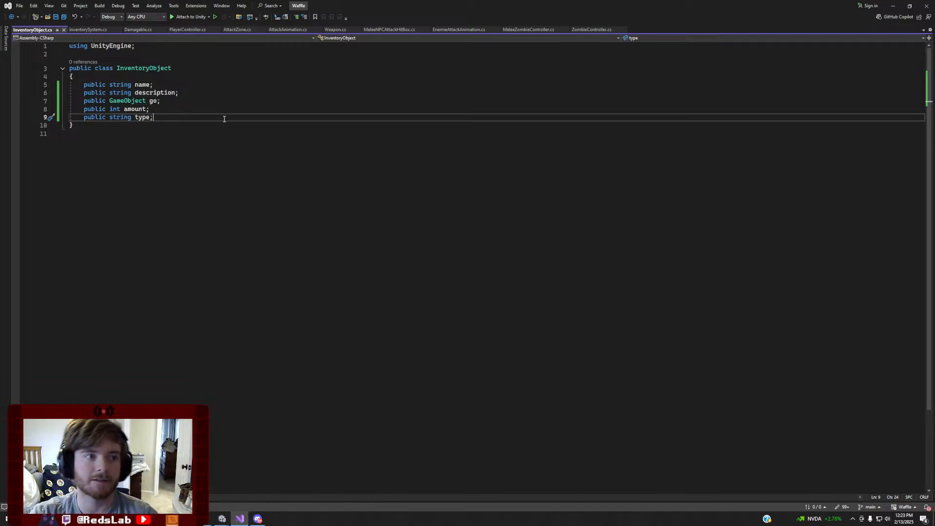
key("Return")
key("Return")
type("opu")
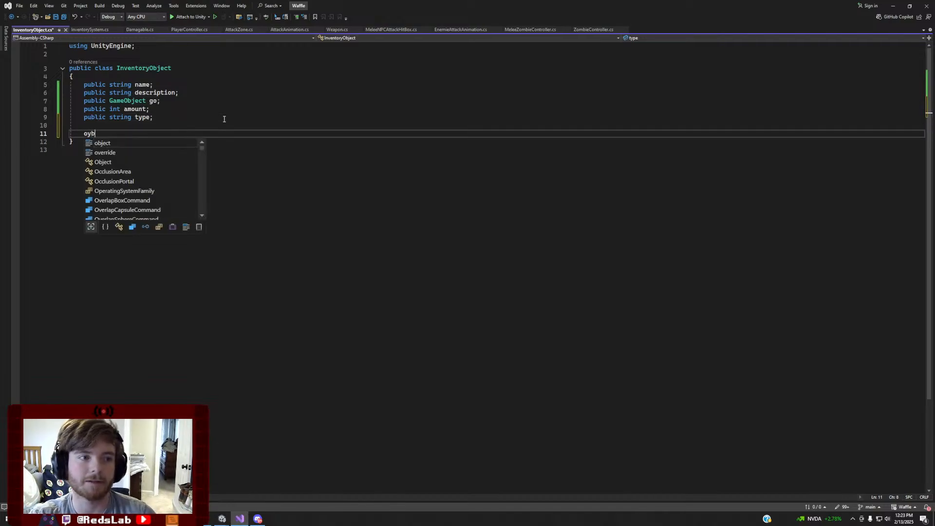
key("BackSpace")
key("BackSpace")
key("BackSpace")
type("public I")
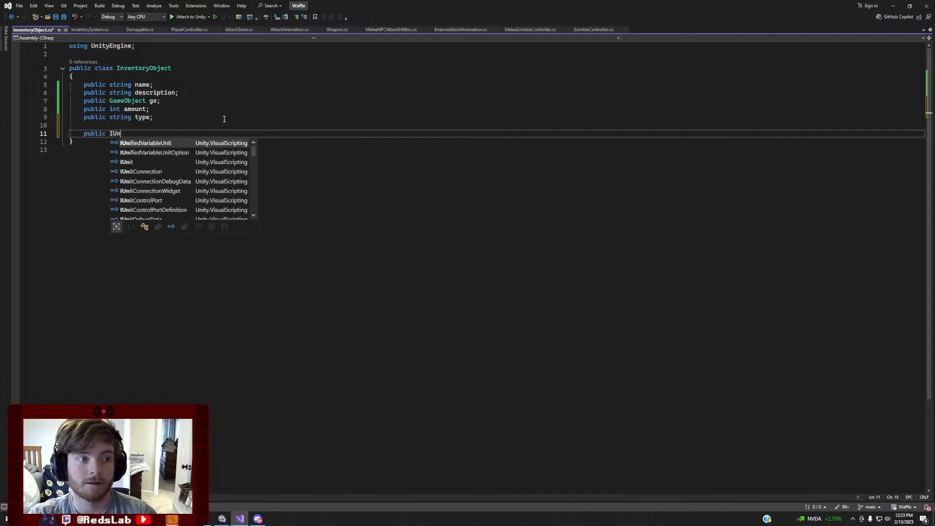
type("nven")
key("Tab")
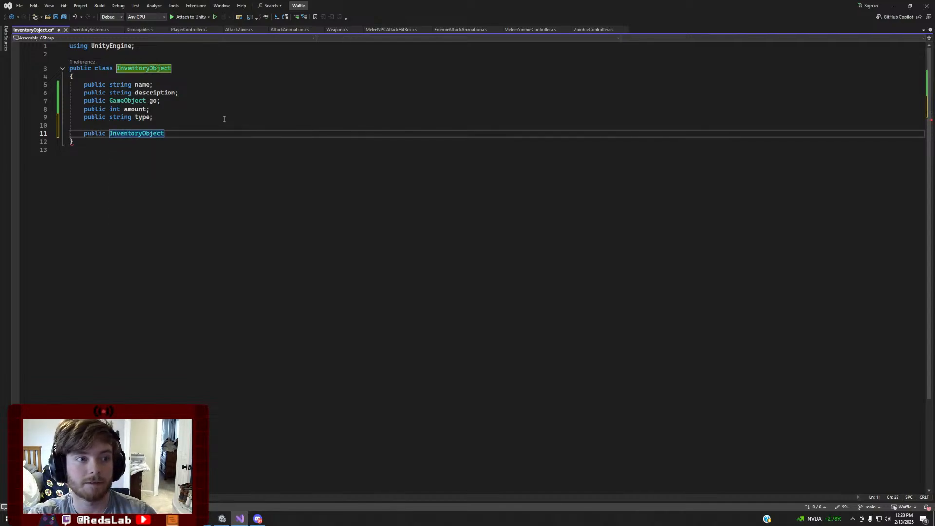
type("(")
key("Tab")
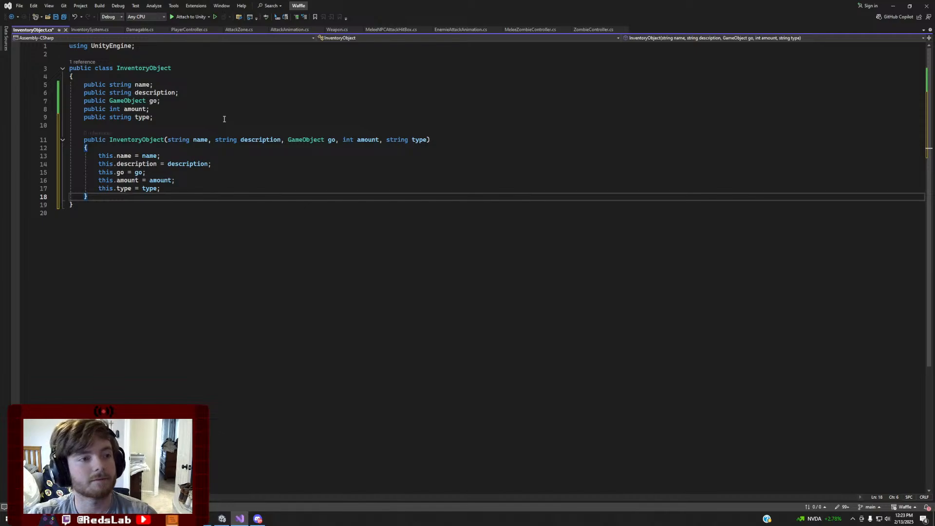
Insert two extra blank lines between the type field and the InventoryObject constructor
left_click(209, 126)
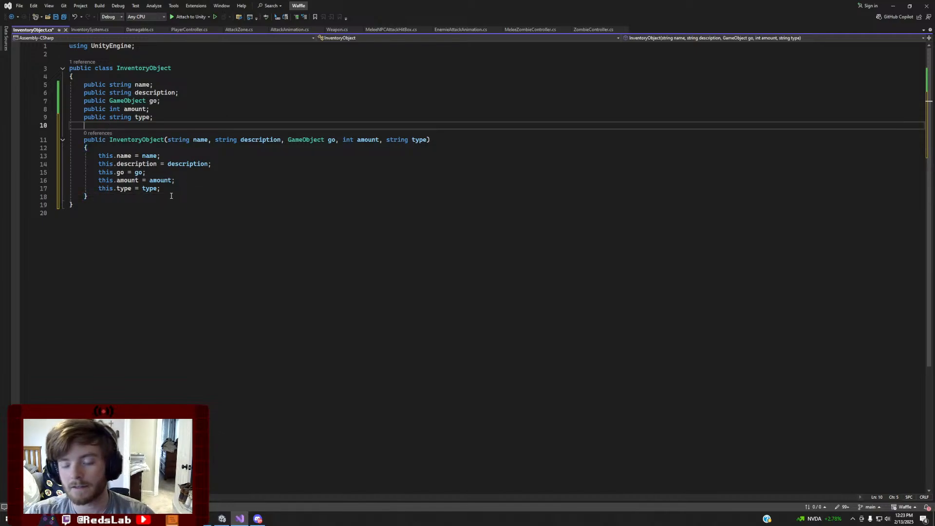
key("Return")
key("Return")
left_click(136, 156)
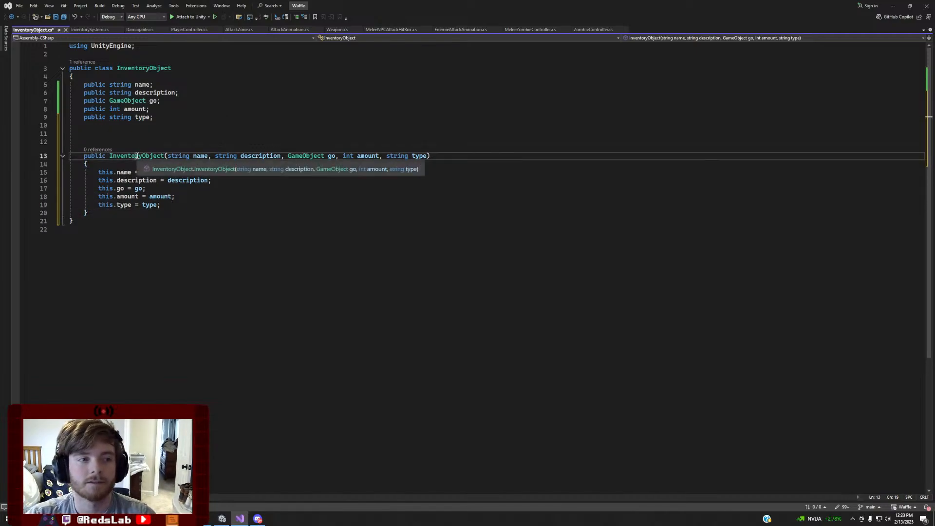
Remove the two extra blank lines between the type field and the InventoryObject constructor
left_click(127, 139)
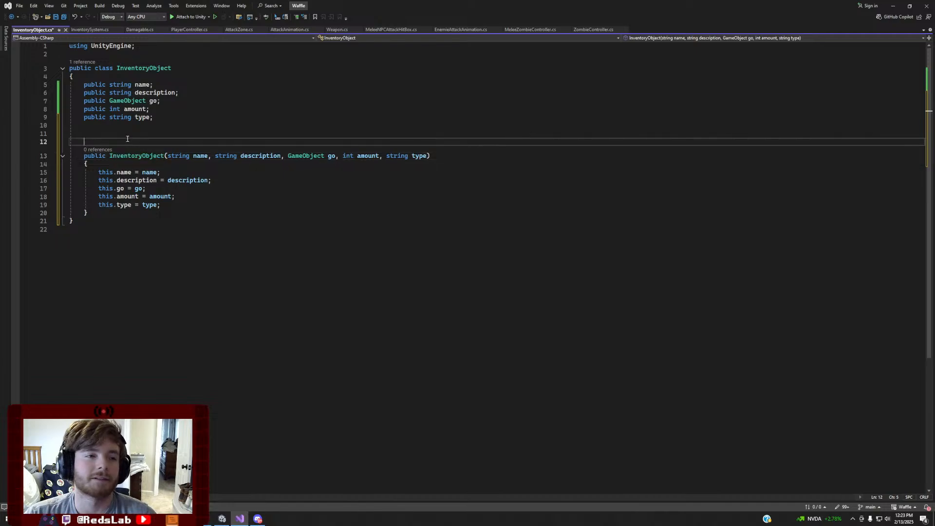
key("BackSpace")
key("BackSpace")
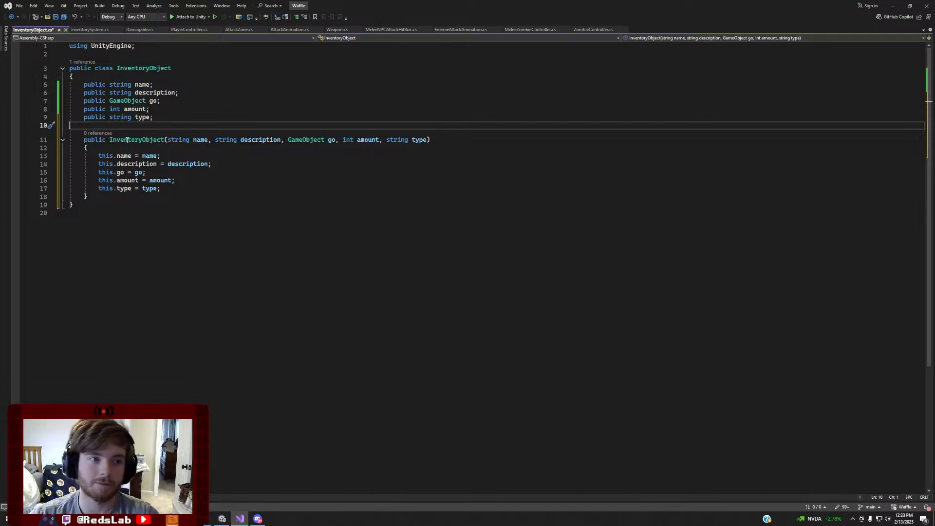
Review the constructor's description, go, amount and type parameters one by one
left_click(260, 140)
left_click(328, 141)
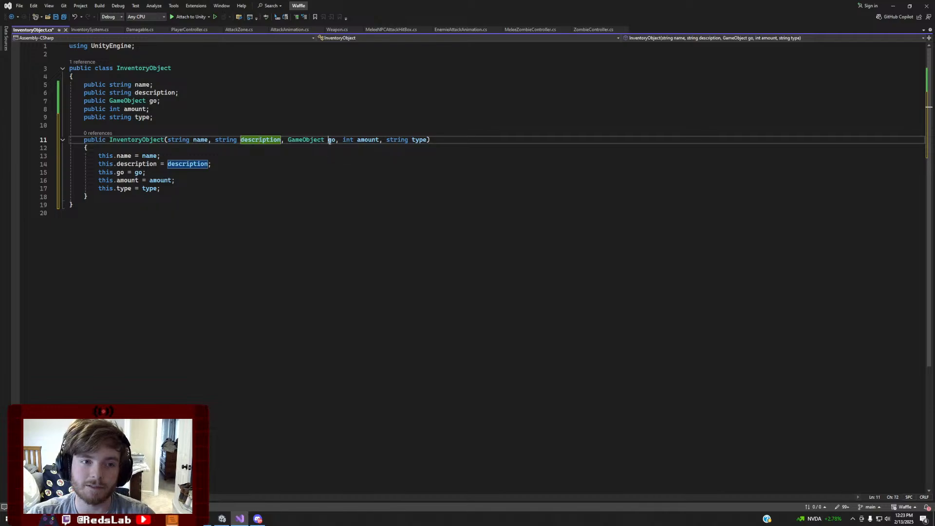
left_click(365, 141)
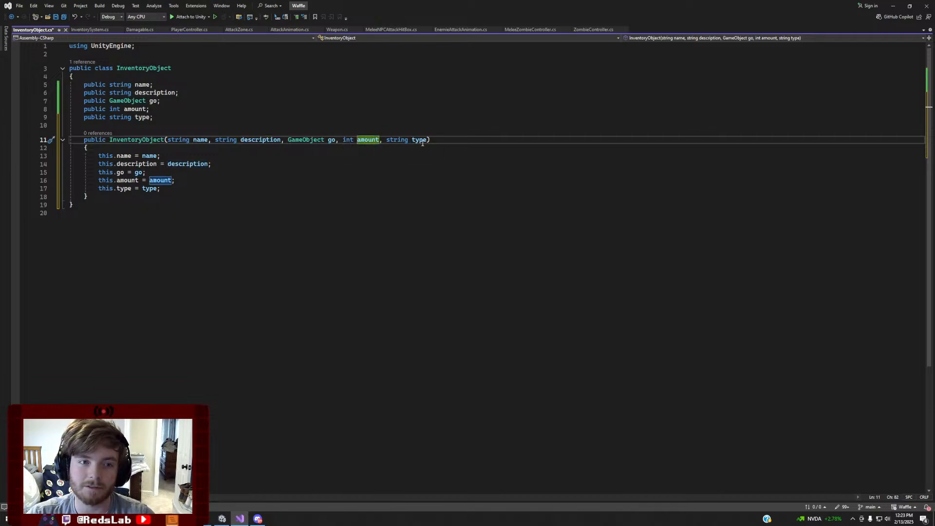
left_click(422, 141)
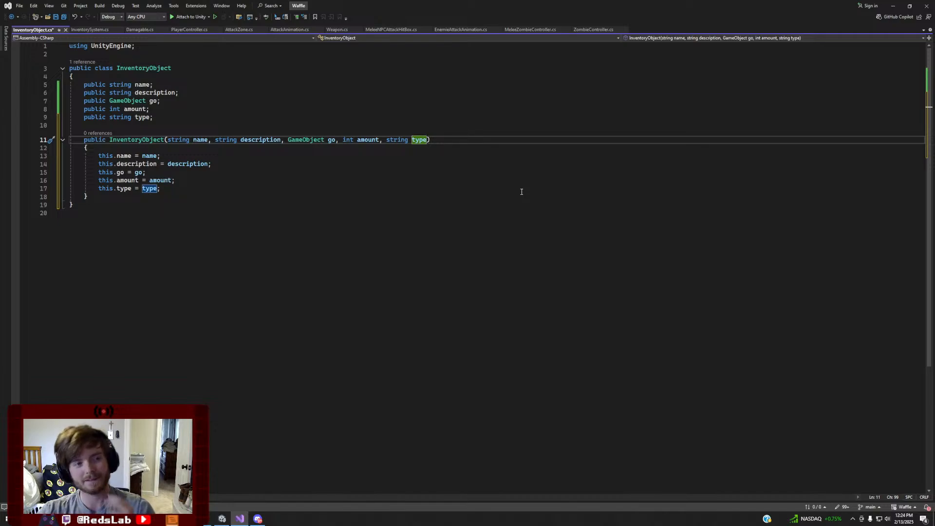
left_click(169, 110)
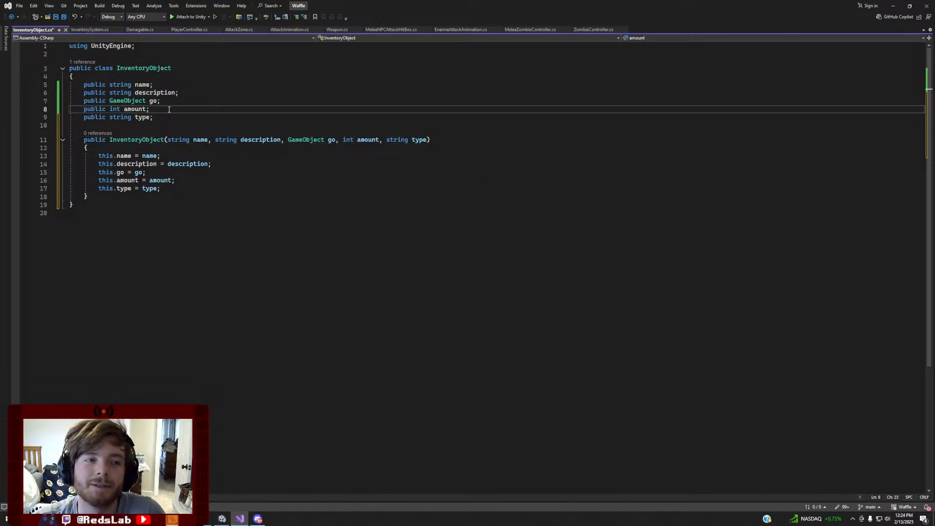
key("Return")
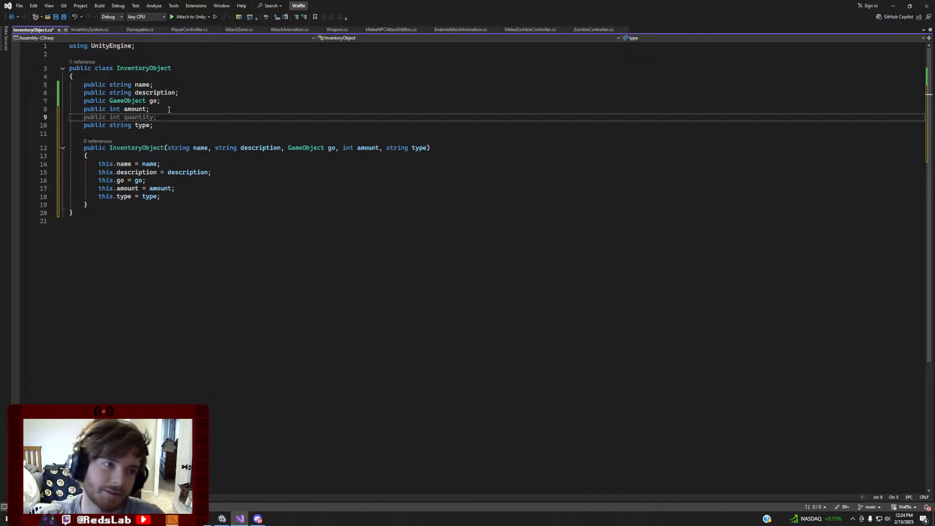
key("BackSpace")
key("BackSpace")
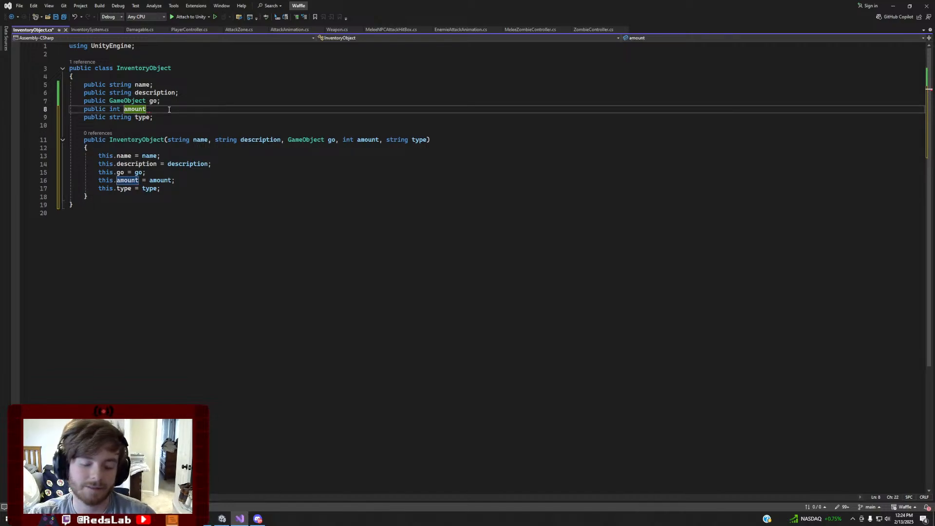
left_click(157, 119)
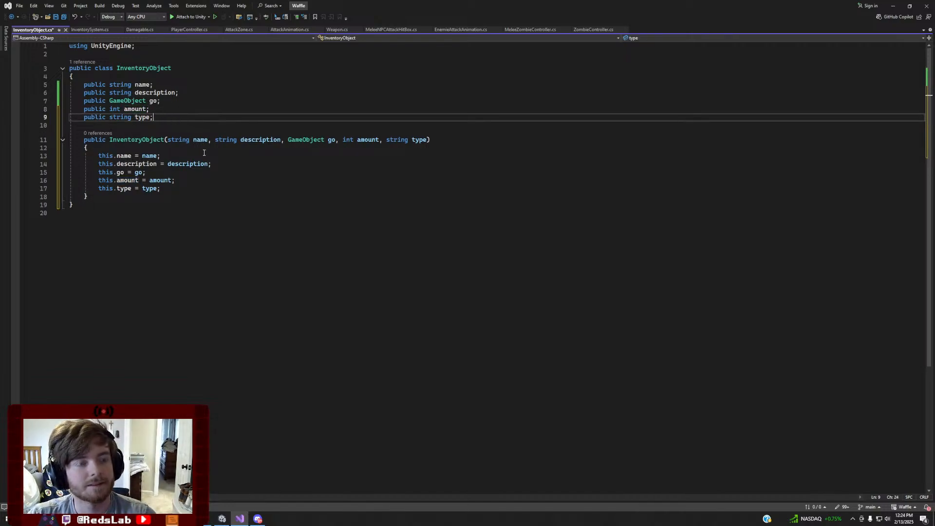
Save the InventoryObject script and highlight the five field assignments in the constructor body
left_click(146, 193)
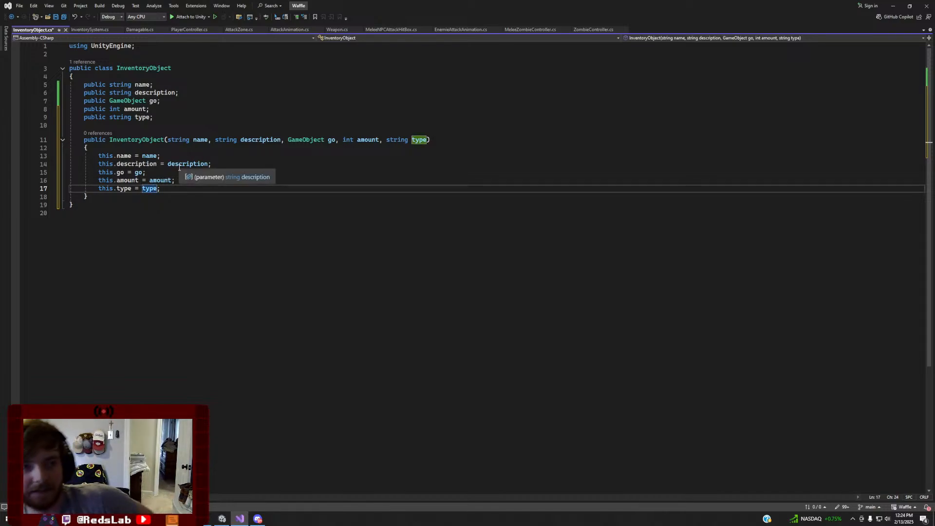
key("ctrl+s")
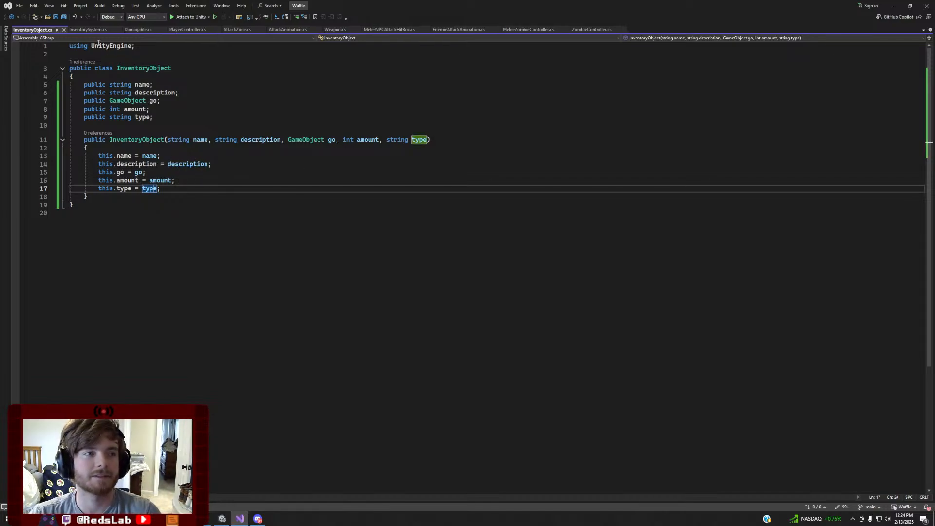
left_click_drag(216, 191, 5, 154)
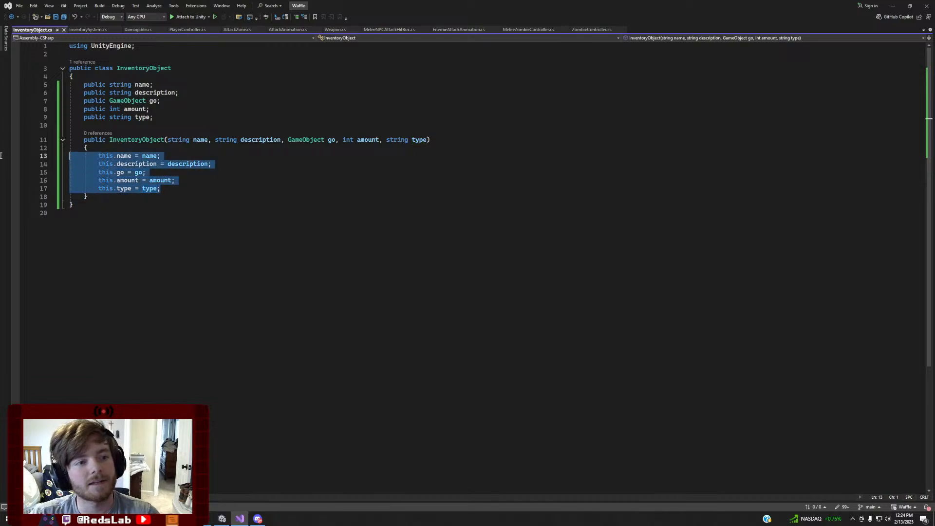
Below the first constructor, add a second public InventoryObject constructor that takes only a GameObject parameter named go, with an empty body
left_click(333, 196)
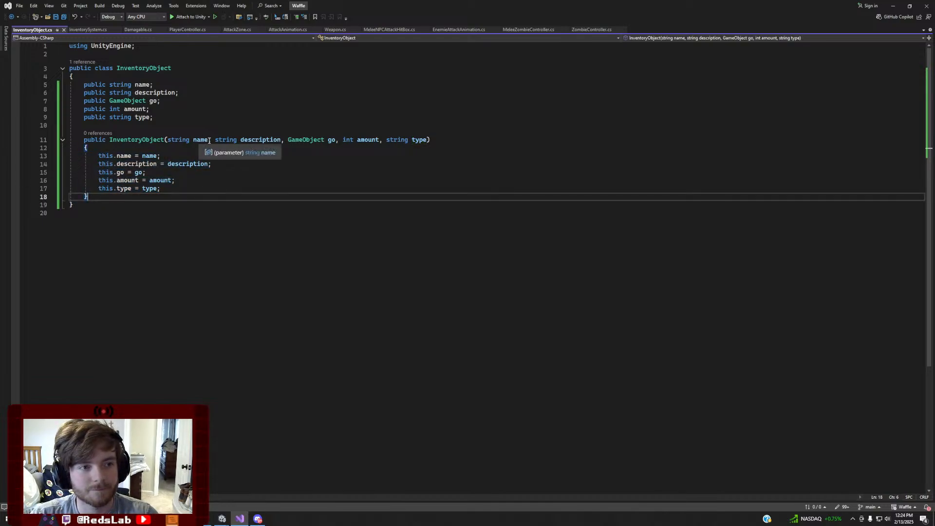
key("Return")
key("Return")
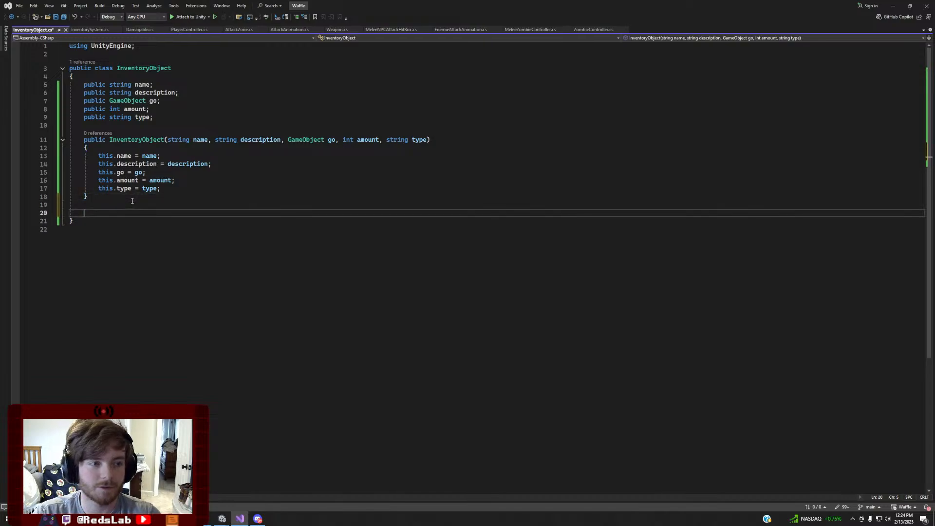
type("public Inv")
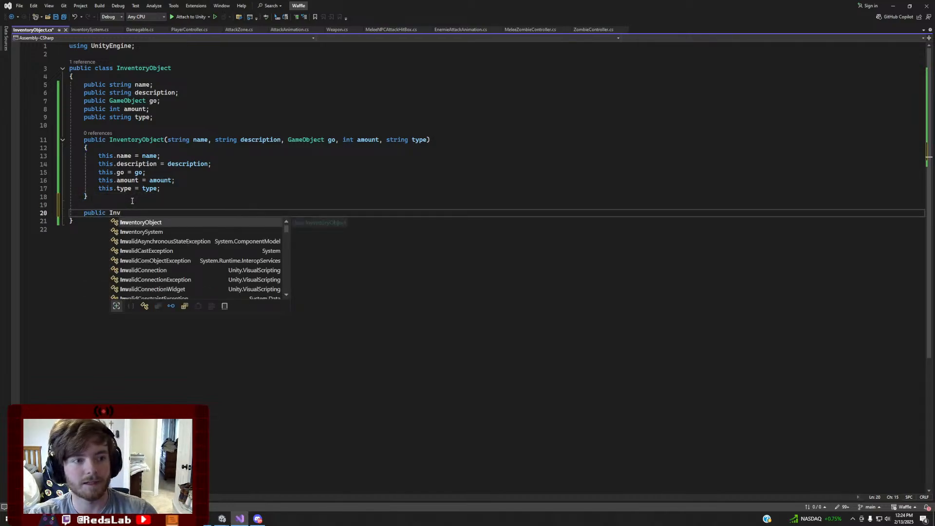
type("entoryObject(Game")
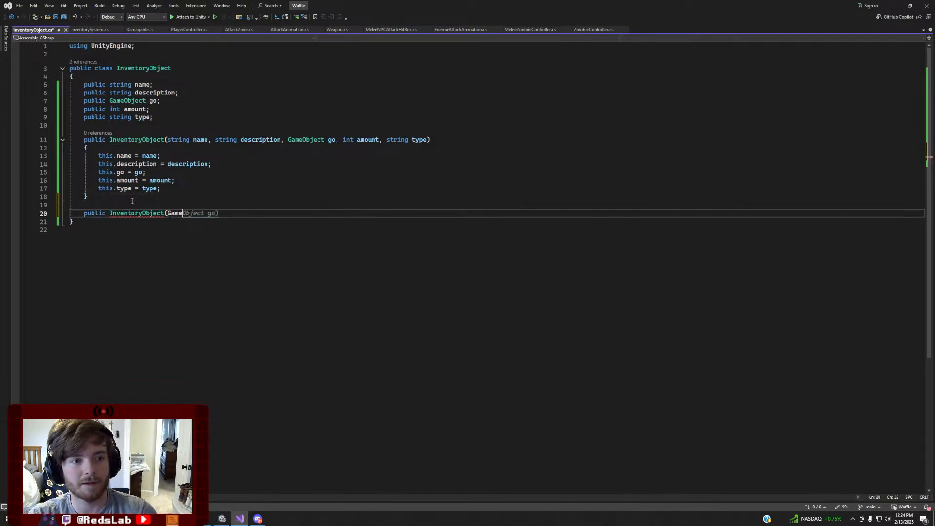
type("Object go) {")
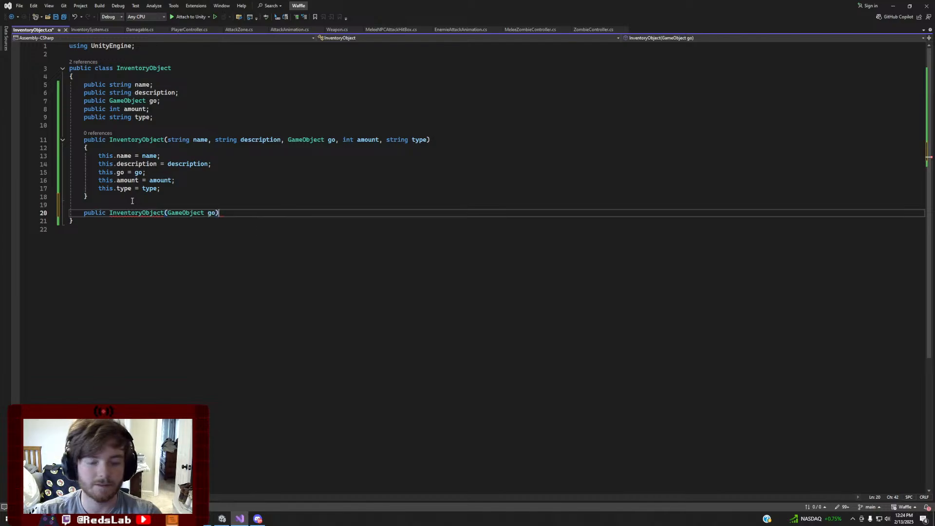
key("Return")
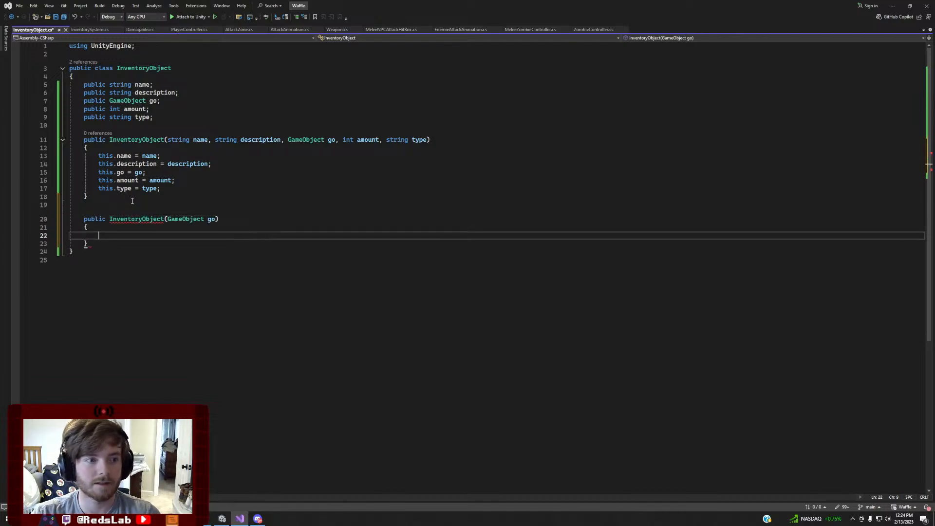
In the GameObject-only constructor, assign go.name to this.name, an empty string to this.description, and go to this.go
type("this,")
key("BackSpace")
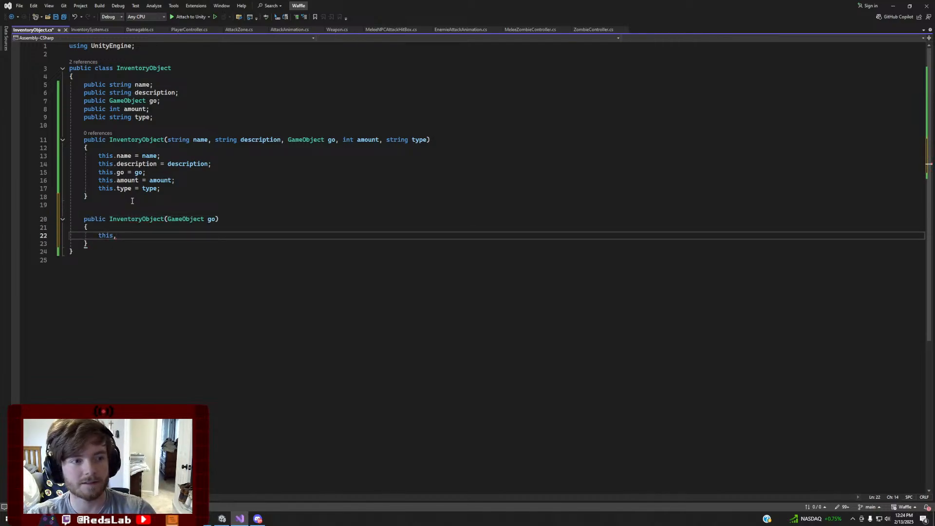
type(".name = go.name;")
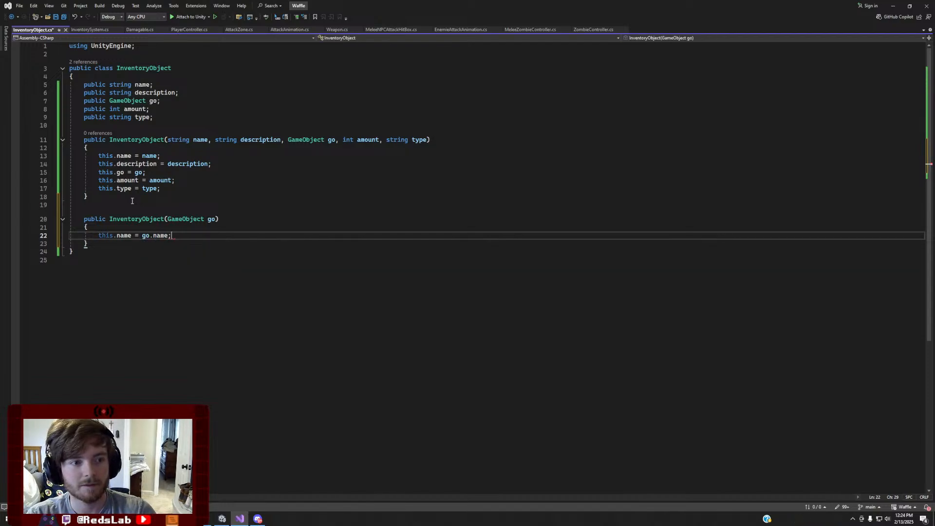
key("Return")
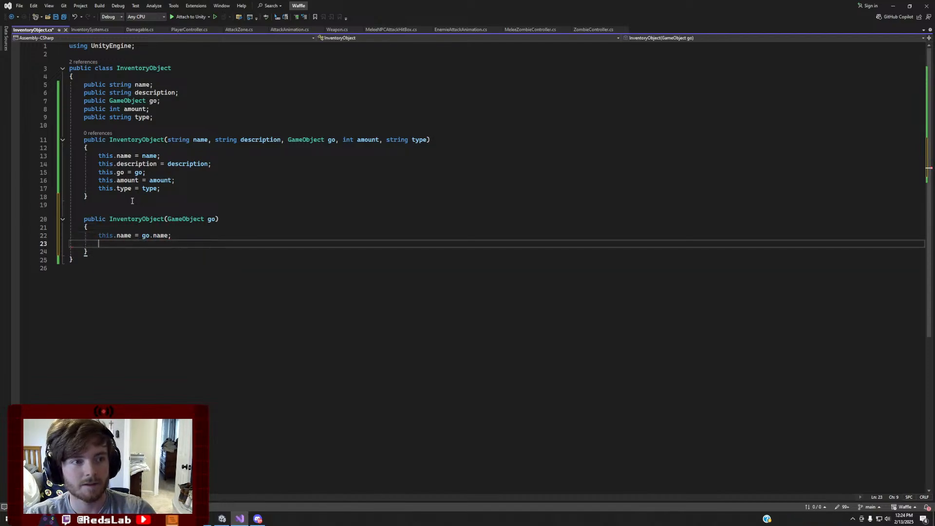
type("this.description")
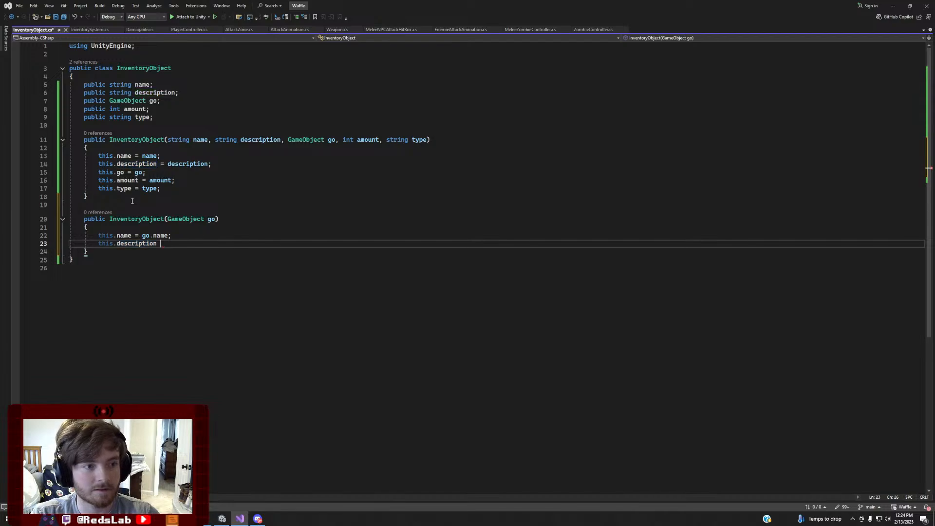
type(" = \"\";")
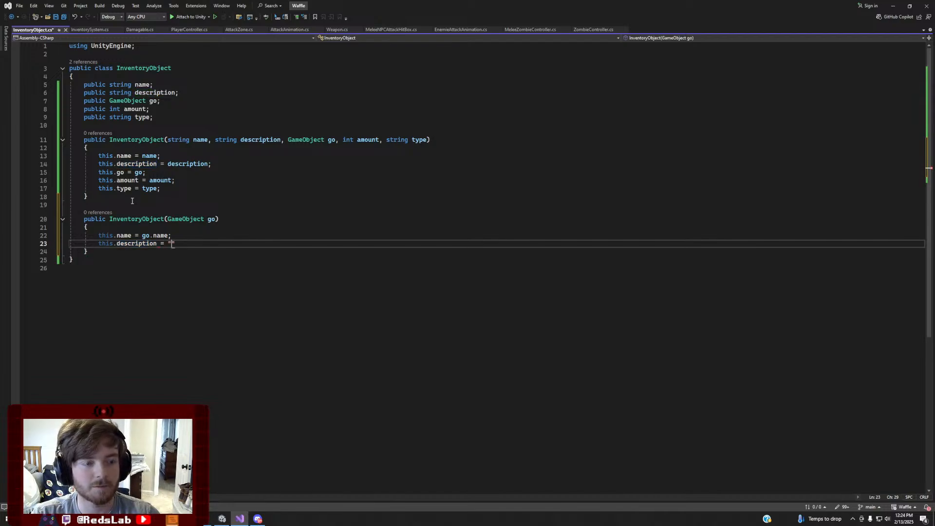
key("Return")
type("t")
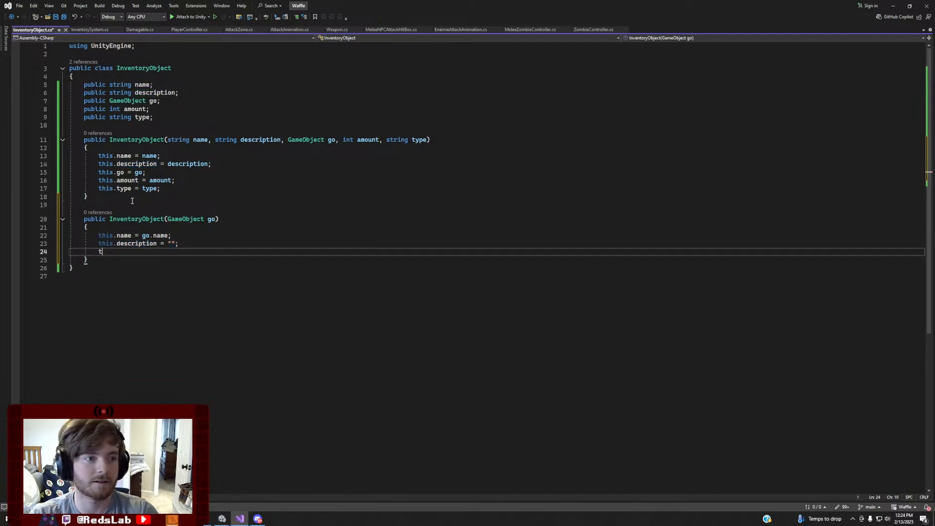
type("his.go = go;")
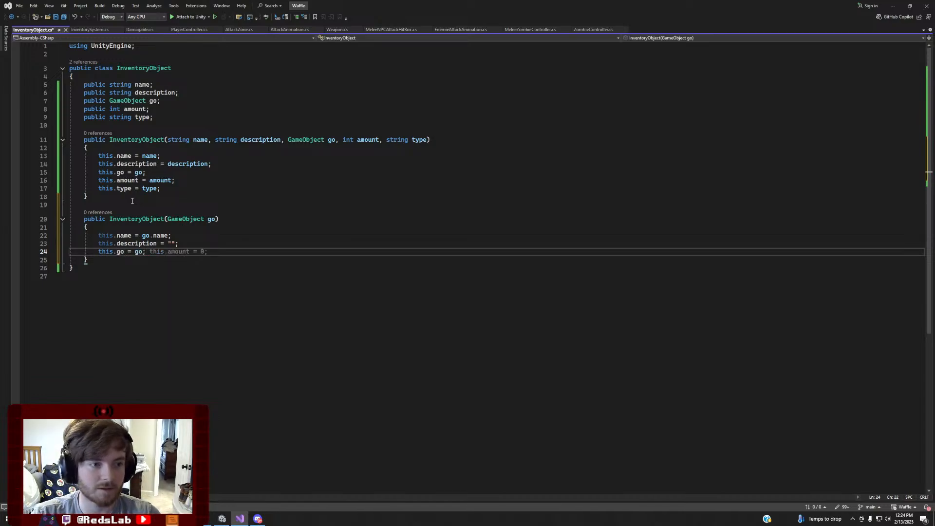
Set this.amount to 1 below the go assignment in the GameObject-only constructor
key("Return")
type("this.amou")
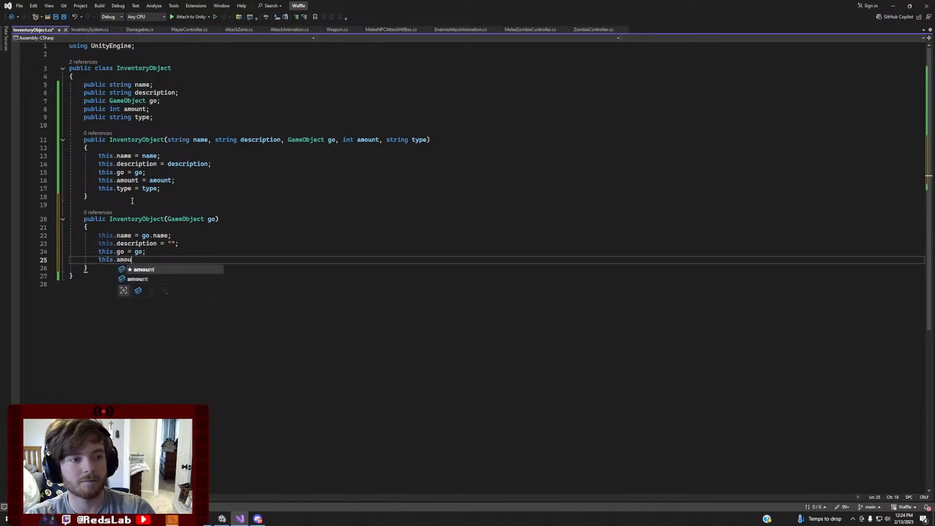
type("nt = am")
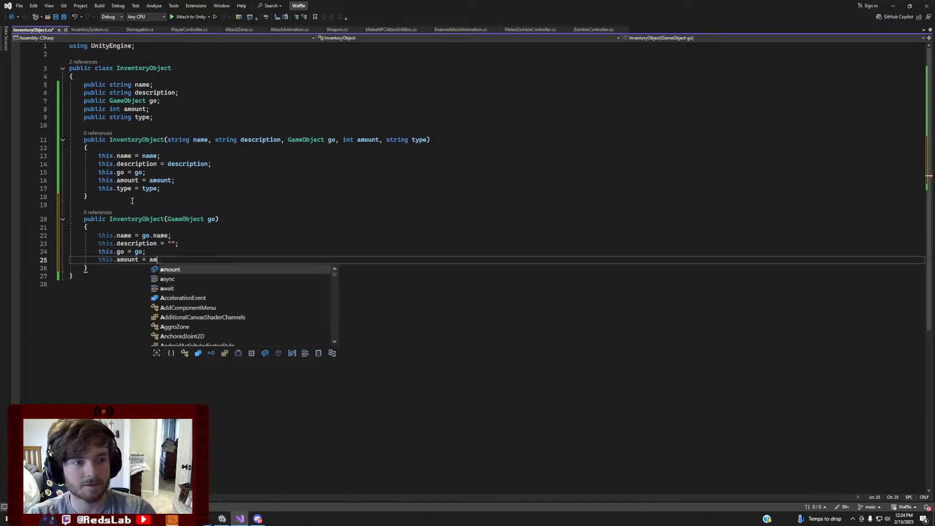
type("ount")
key("BackSpace")
key("BackSpace")
key("BackSpace")
key("BackSpace")
key("BackSpace")
key("BackSpace")
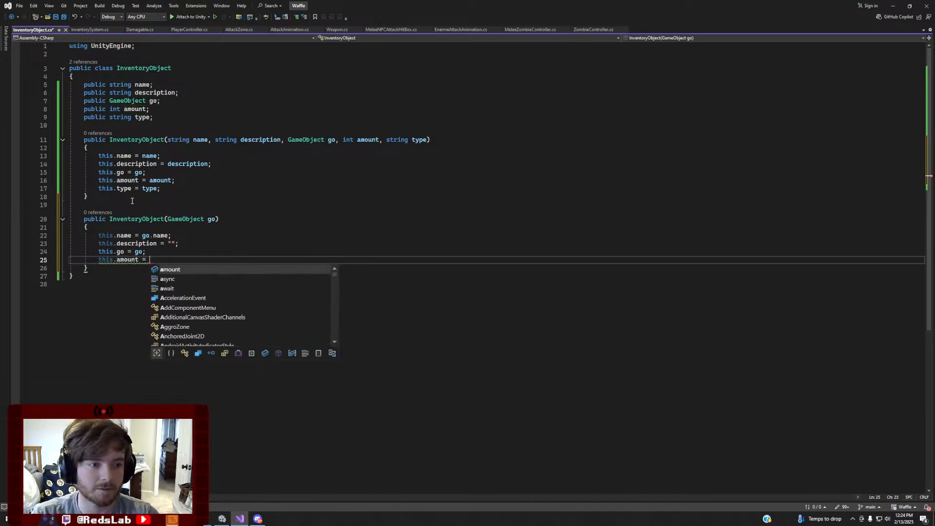
type("1;")
key("Return")
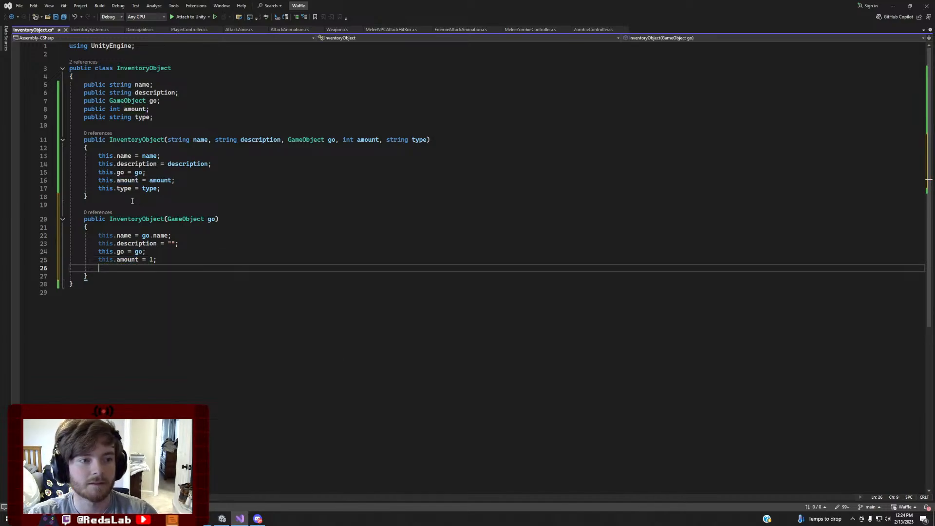
Set this.type to an empty string in the GameObject-only constructor and highlight its this.go assignment for review
type("this.type")
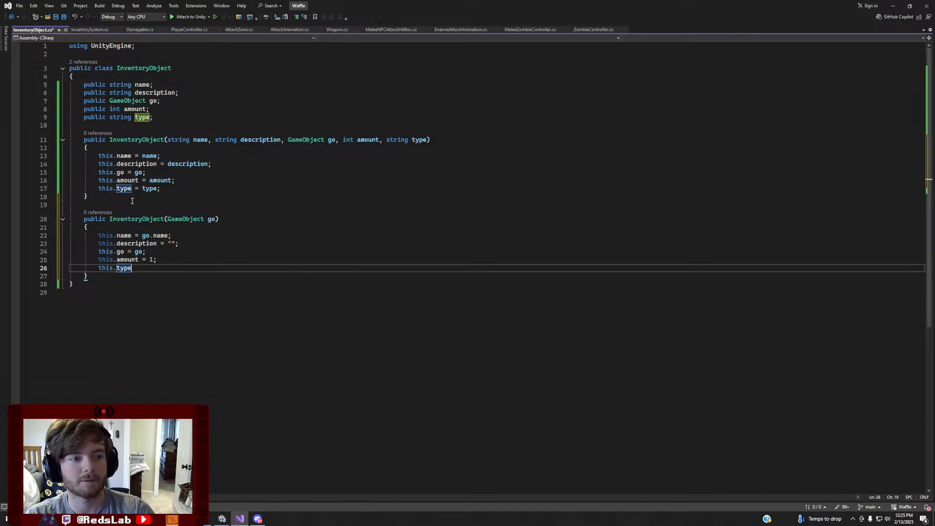
type(" = t")
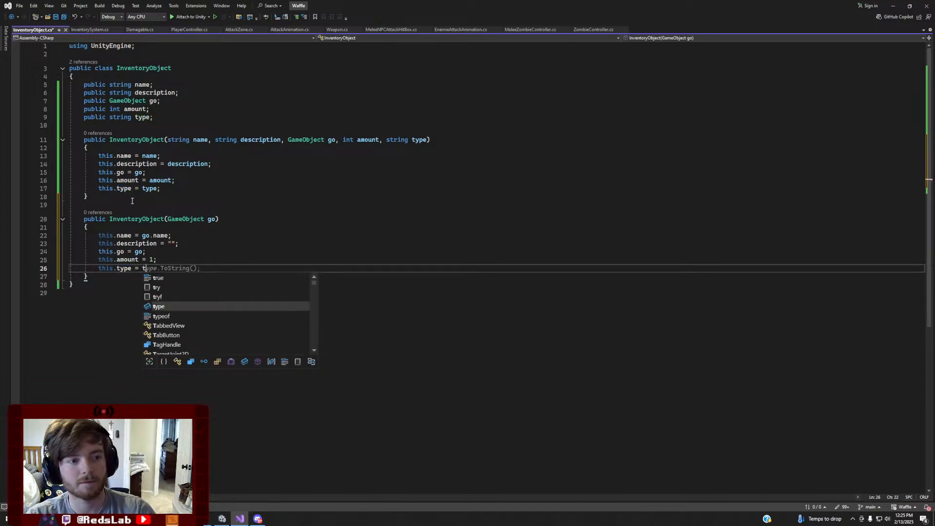
key("Escape")
key("BackSpace")
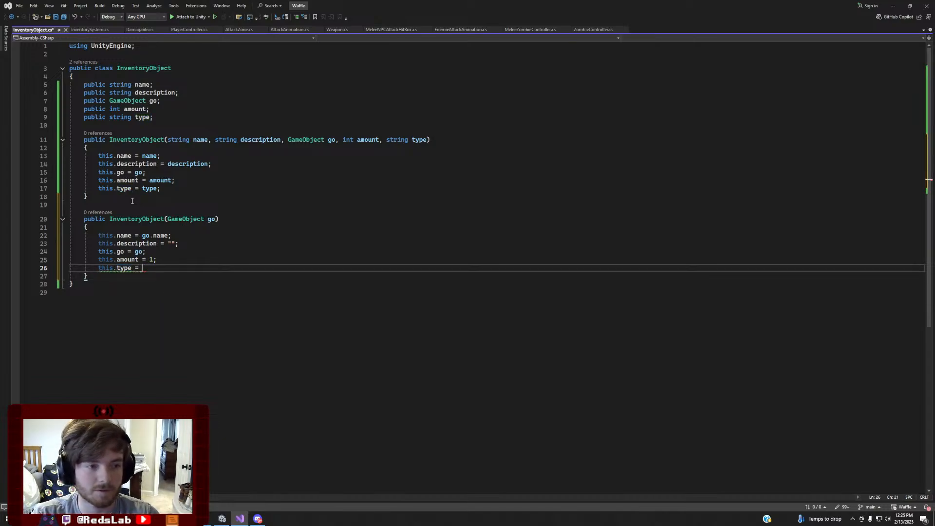
type("\"\";")
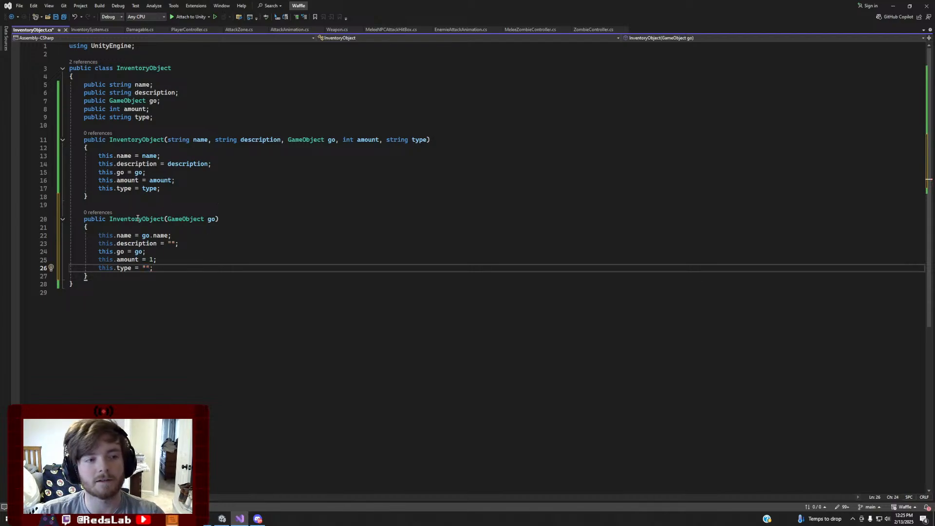
left_click(139, 219)
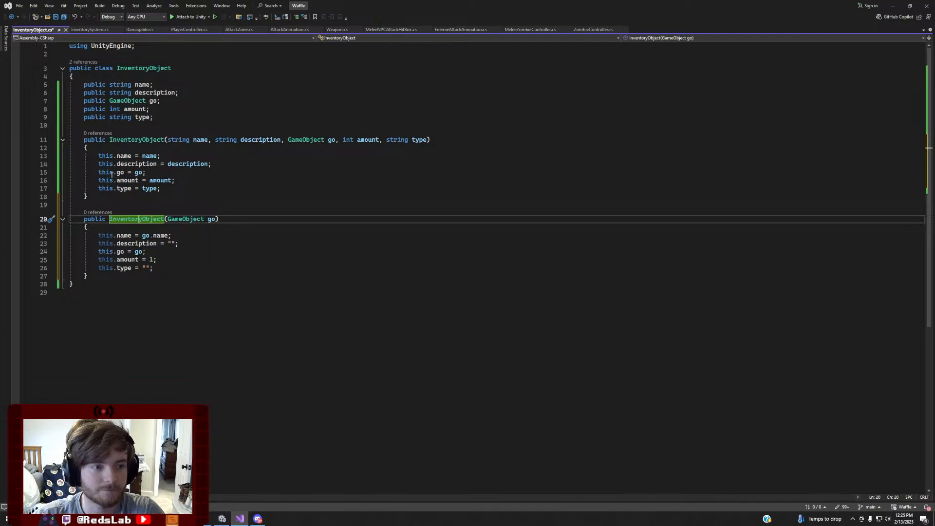
left_click_drag(142, 235, 99, 252)
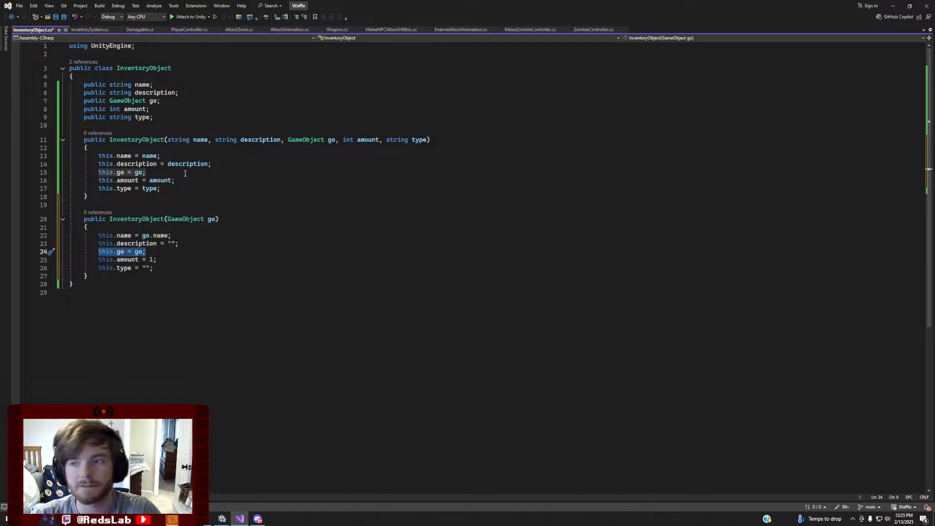
left_click_drag(100, 197, 70, 141)
left_click(211, 206)
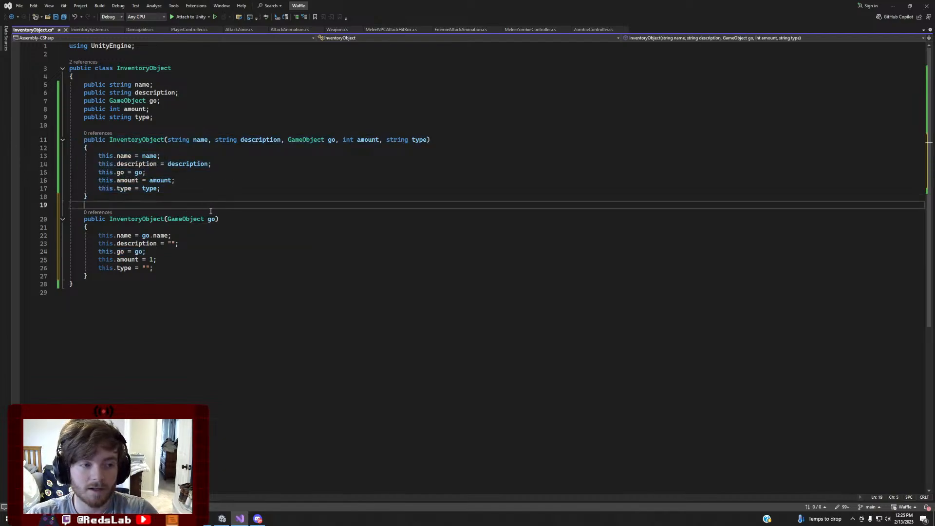
left_click(178, 276)
key("Return")
key("Return")
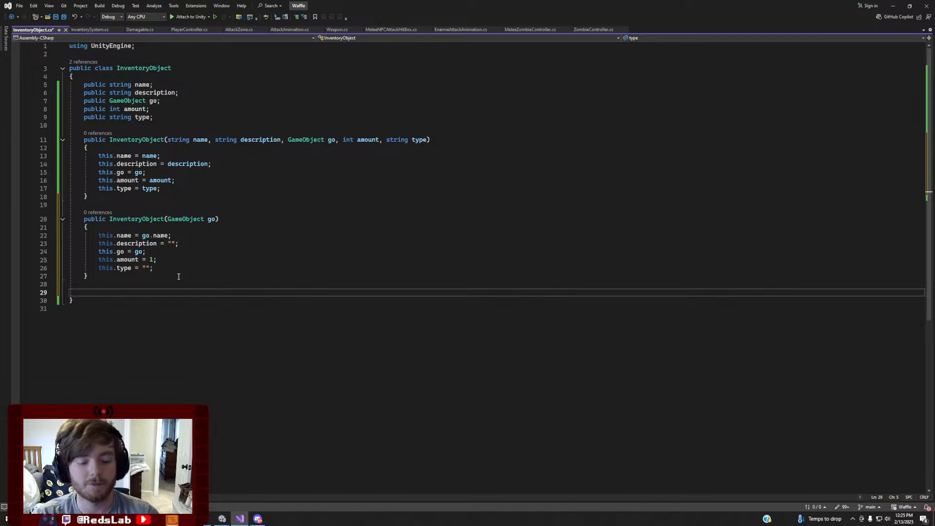
type("public")
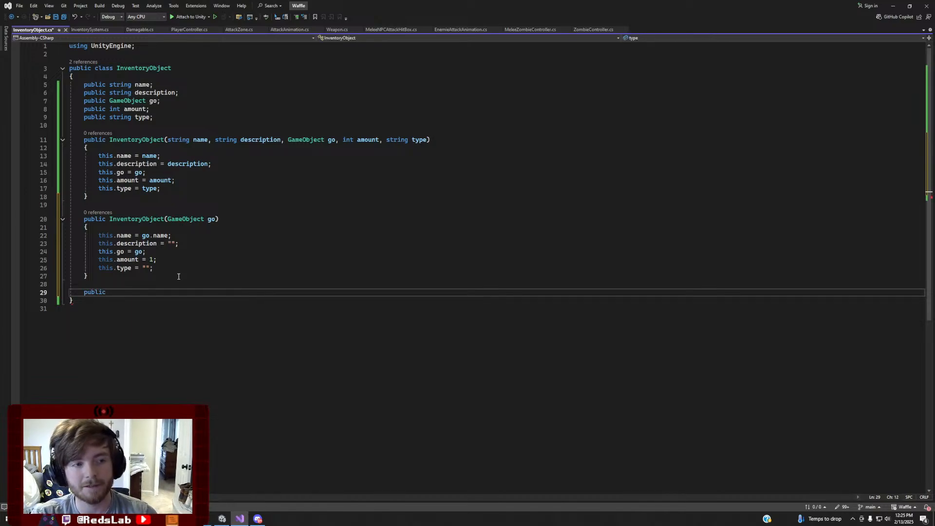
type(" void")
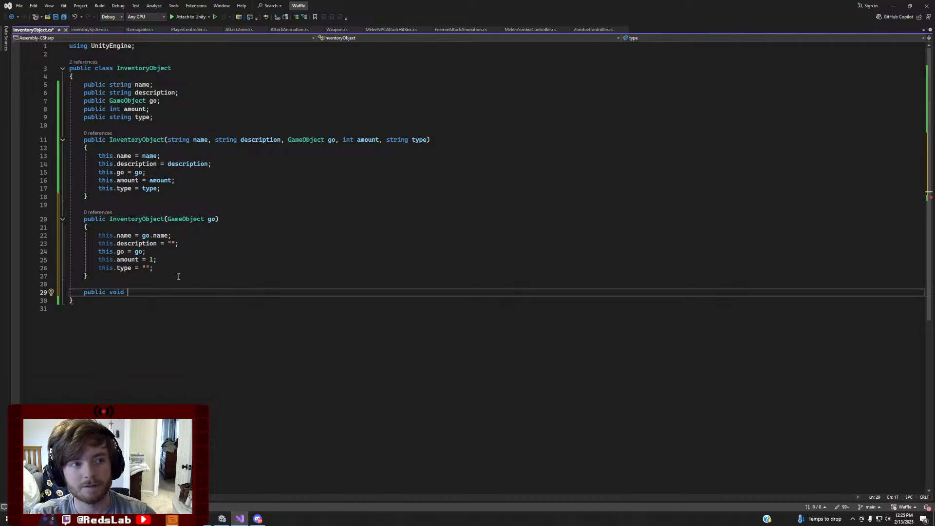
key("BackSpace")
key("BackSpace")
key("BackSpace")
key("BackSpace")
key("BackSpace")
key("BackSpace")
key("BackSpace")
key("BackSpace")
key("BackSpace")
key("BackSpace")
key("BackSpace")
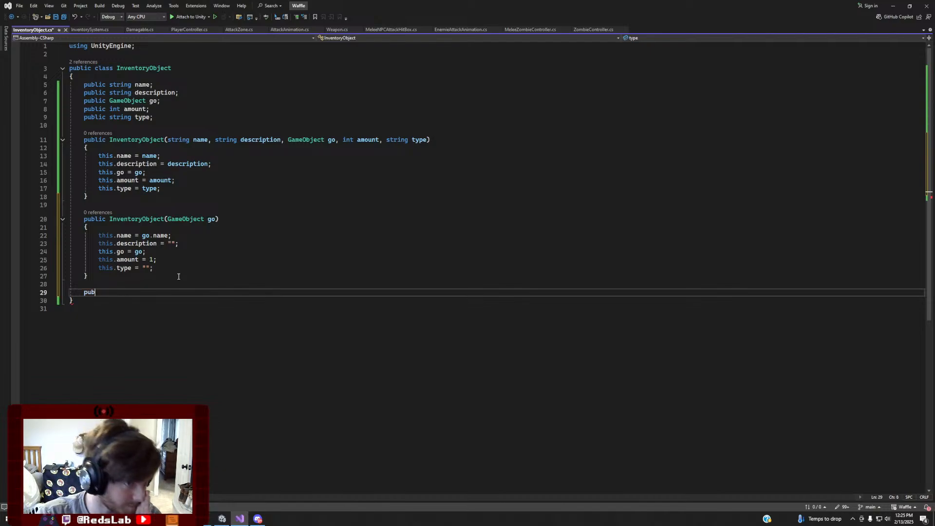
key("BackSpace")
key("BackSpace")
key("BackSpace")
key("BackSpace")
key("BackSpace")
key("BackSpace")
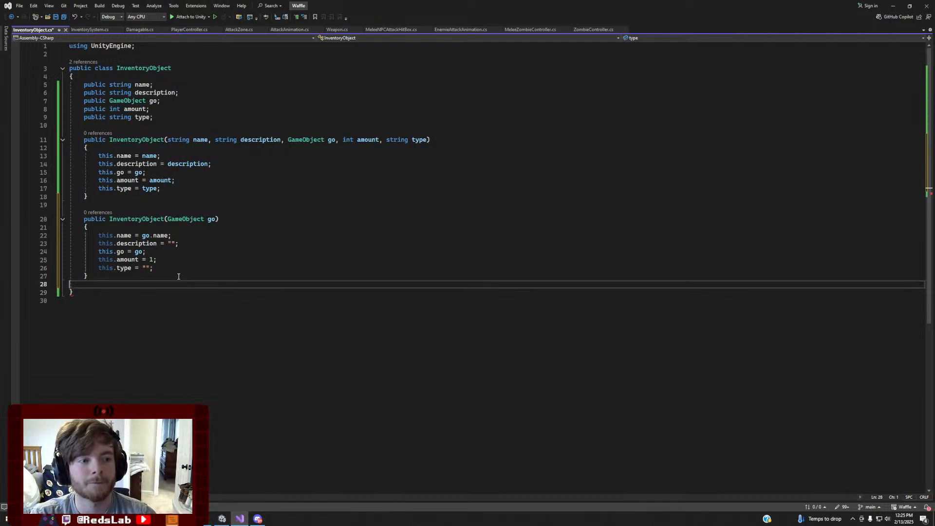
key("BackSpace")
key("Return")
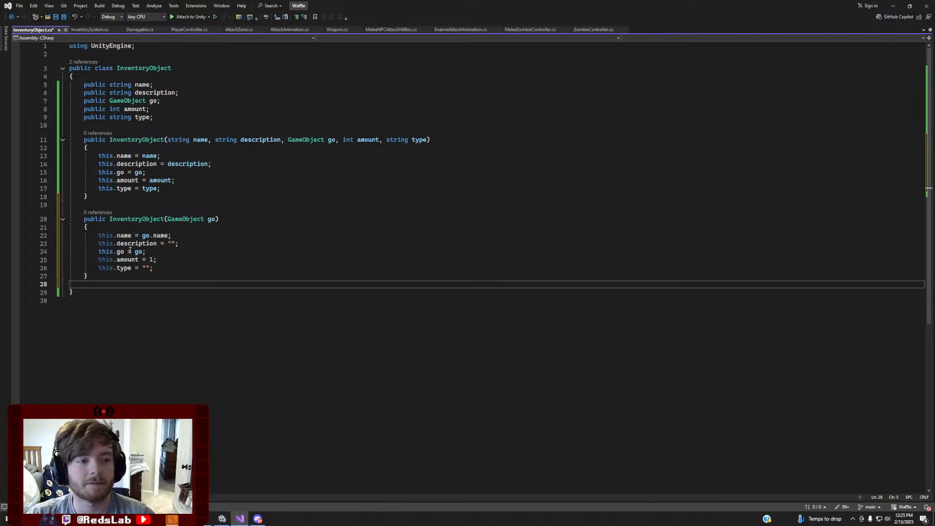
Remove the public int amount field and redeclare it as private int amount below the type field
left_click(129, 126)
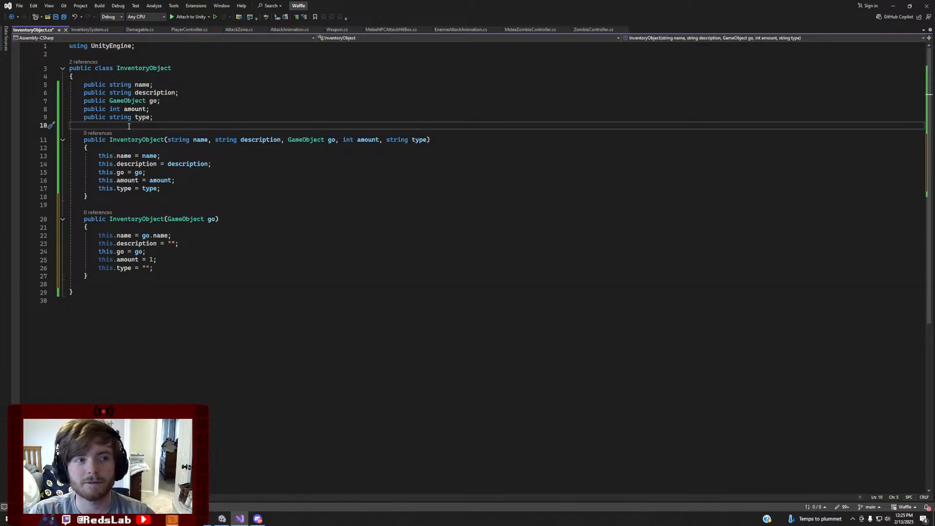
key("Return")
left_click_drag(151, 108, 7, 113)
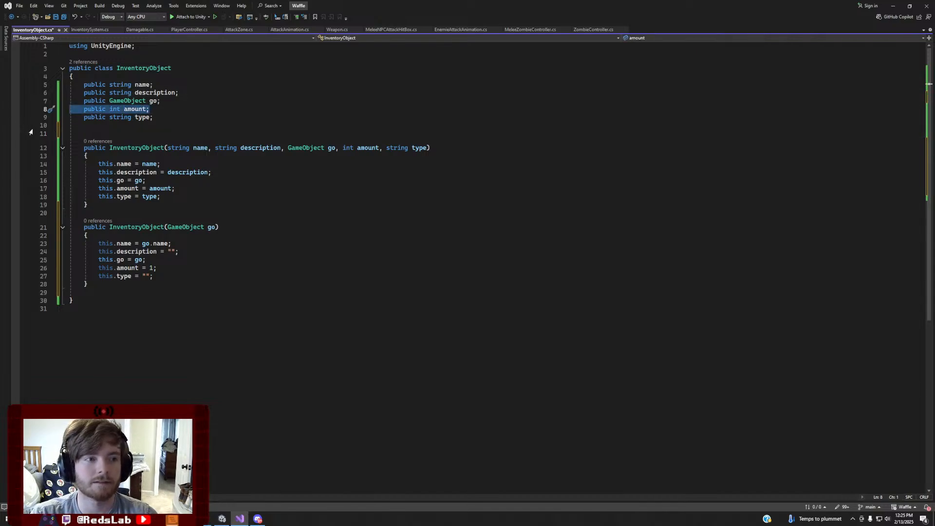
key("BackSpace")
key("BackSpace")
left_click(92, 125)
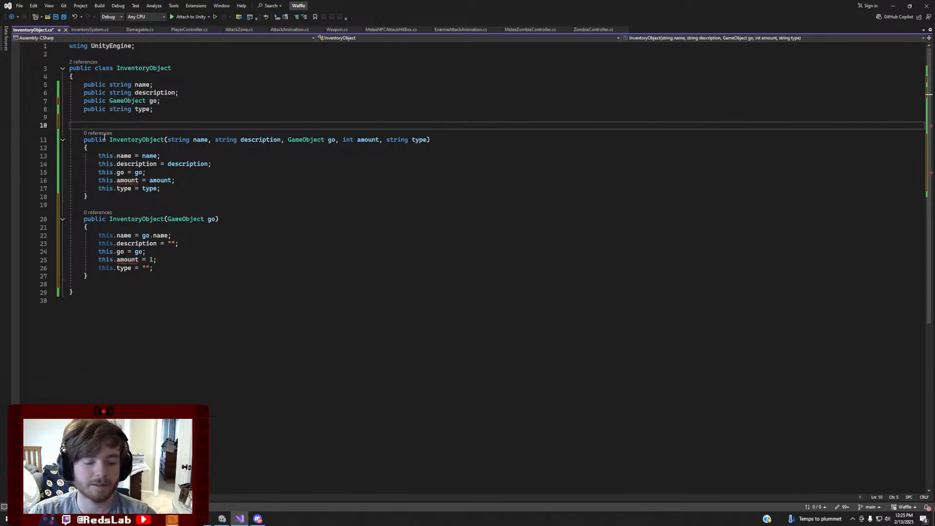
type("private a")
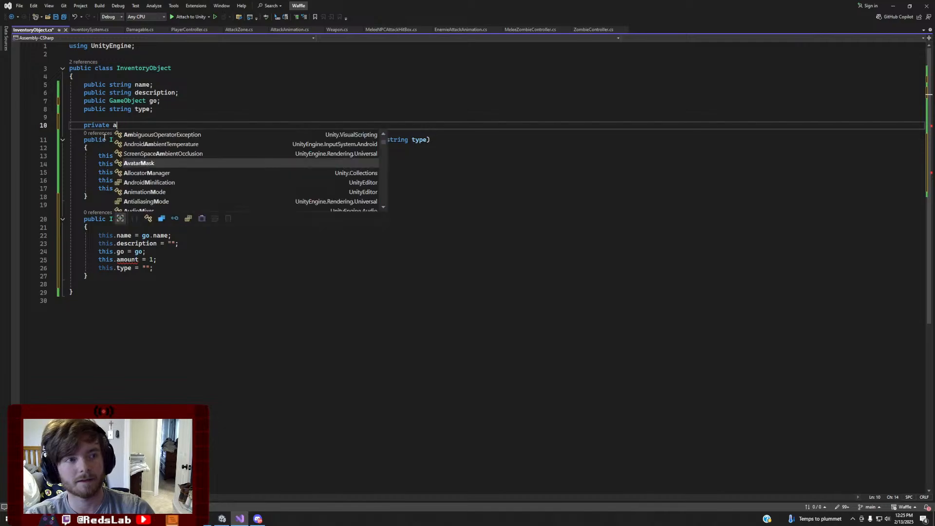
key("BackSpace")
type("int amount;")
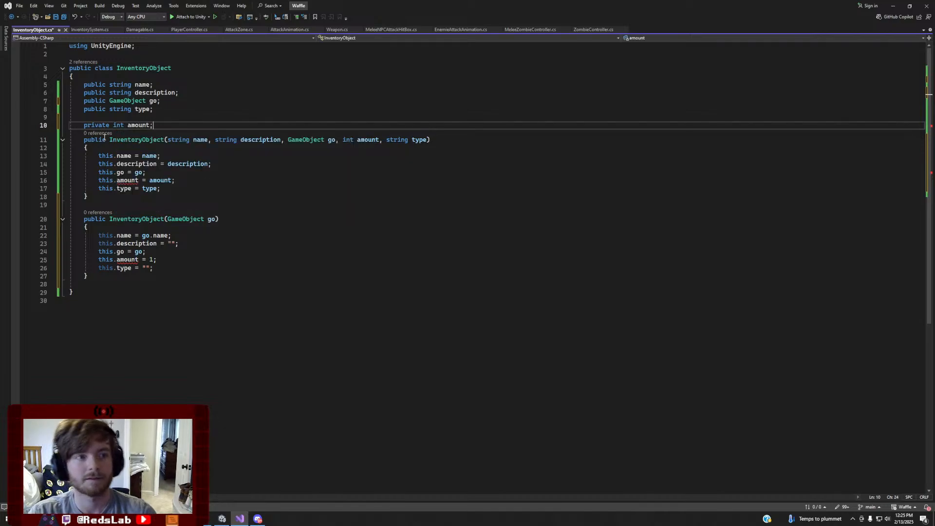
key("Up")
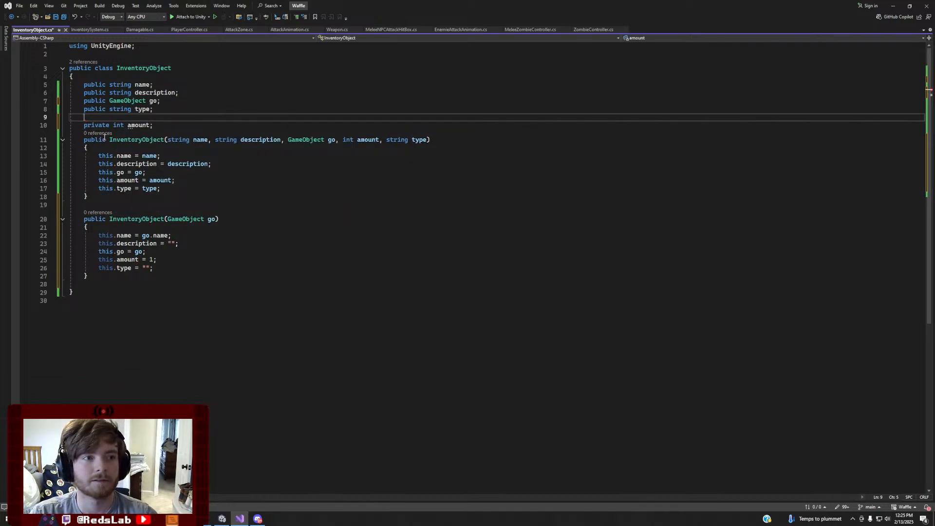
key("Return")
type("public")
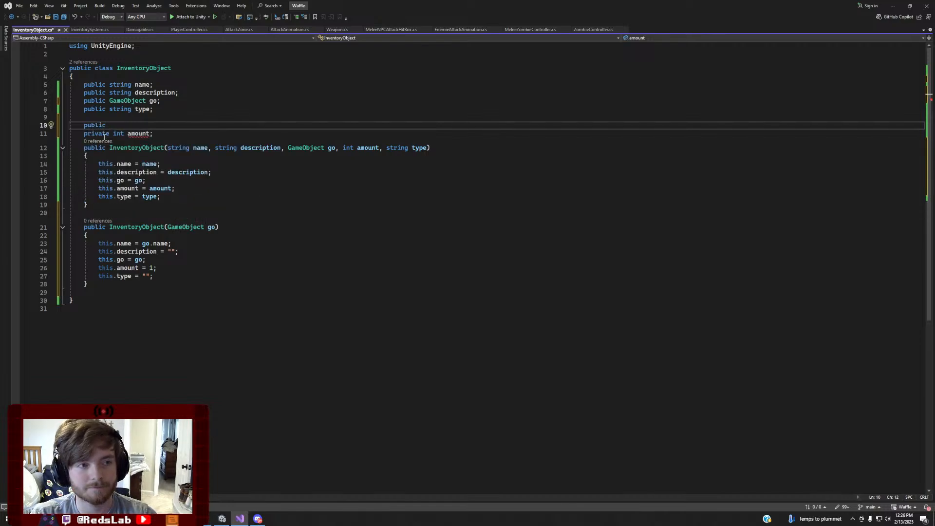
key("BackSpace")
key("BackSpace")
key("BackSpace")
key("BackSpace")
key("BackSpace")
key("BackSpace")
key("BackSpace")
key("BackSpace")
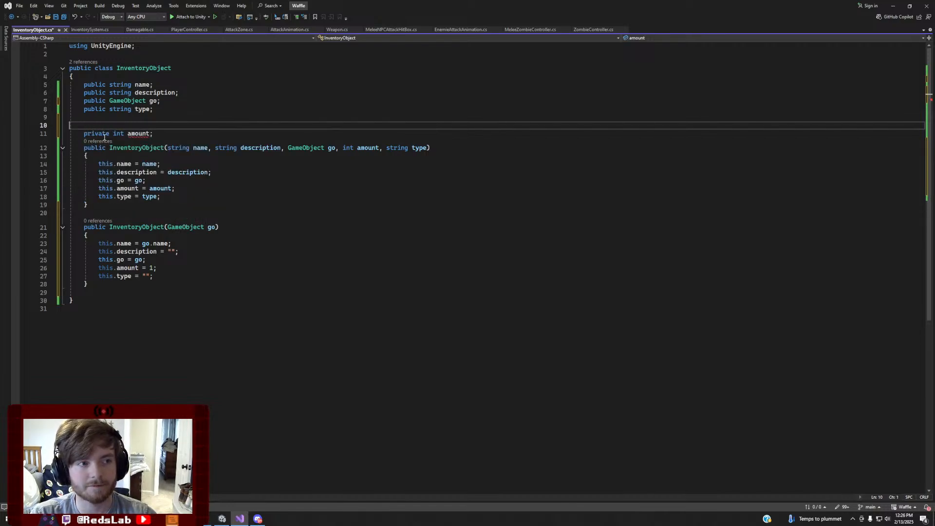
Remove the blank lines between the type and amount field declarations
key("BackSpace")
key("BackSpace")
key("BackSpace")
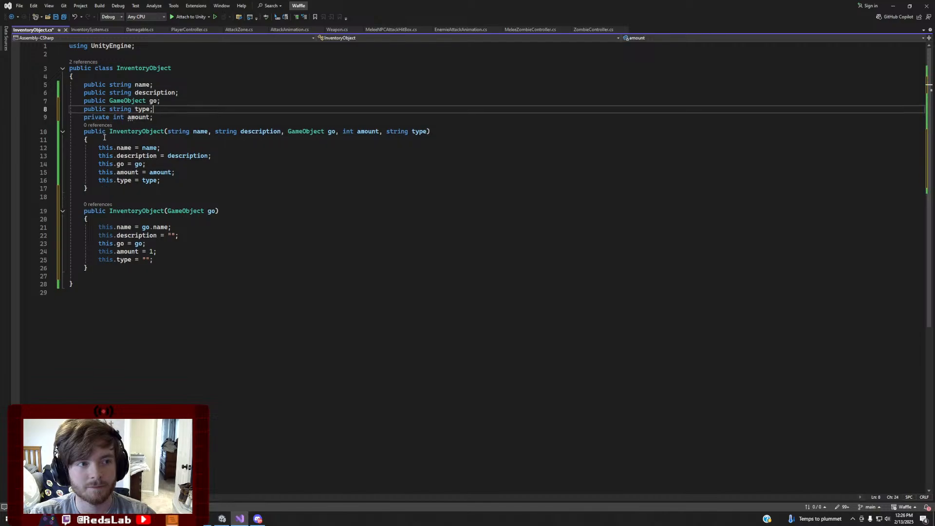
Change the access modifier of the type, go, description and name fields from public to private
double_click(94, 109)
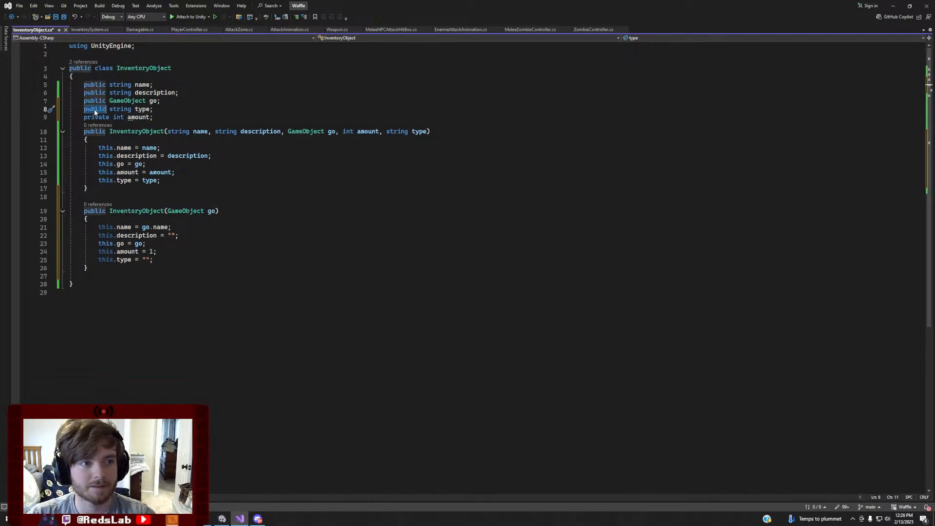
type("private")
double_click(96, 101)
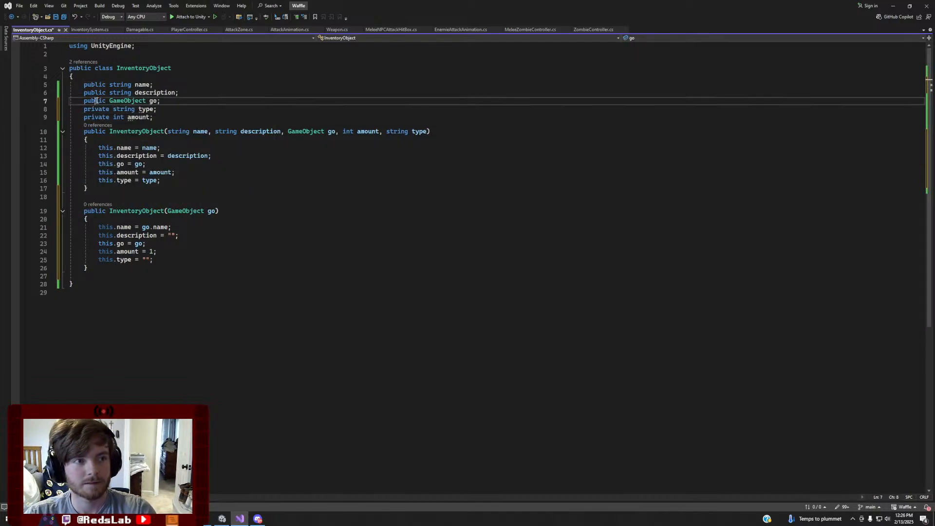
type("private")
double_click(98, 92)
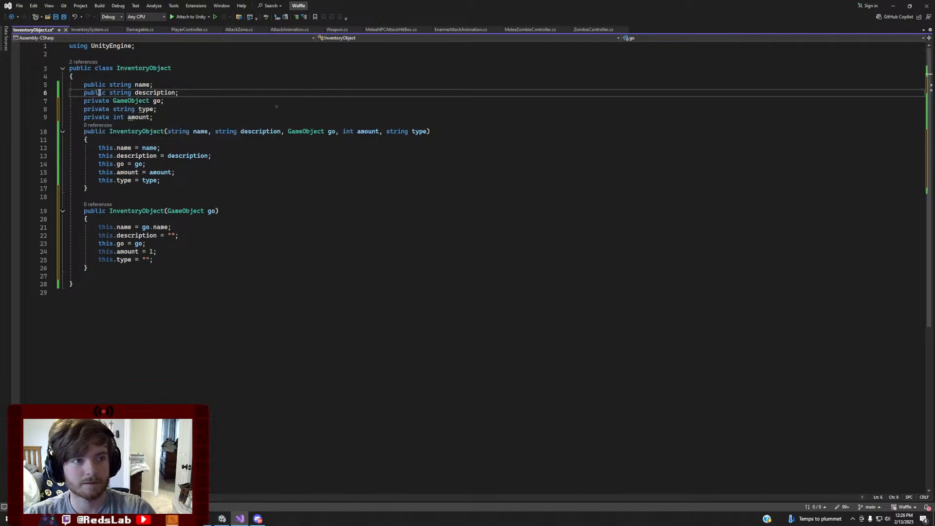
type("private")
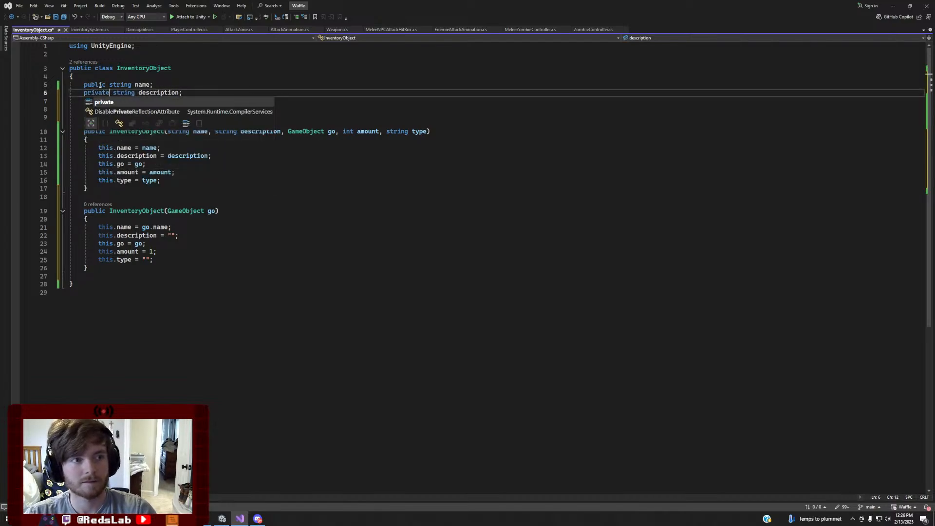
double_click(98, 85)
type("private")
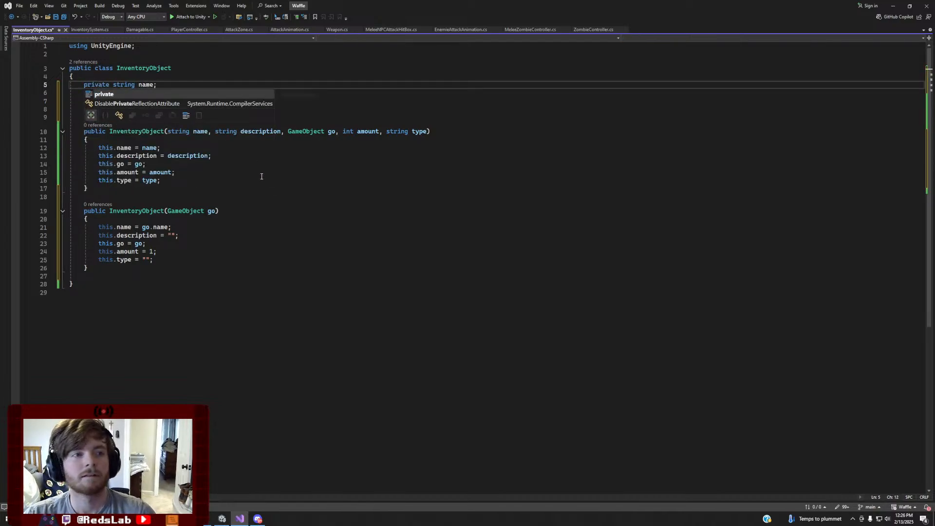
left_click(180, 172)
Below the GameObject-only constructor, start a public void SetAmount method that takes an int amount parameter
left_click(170, 309)
left_click(152, 277)
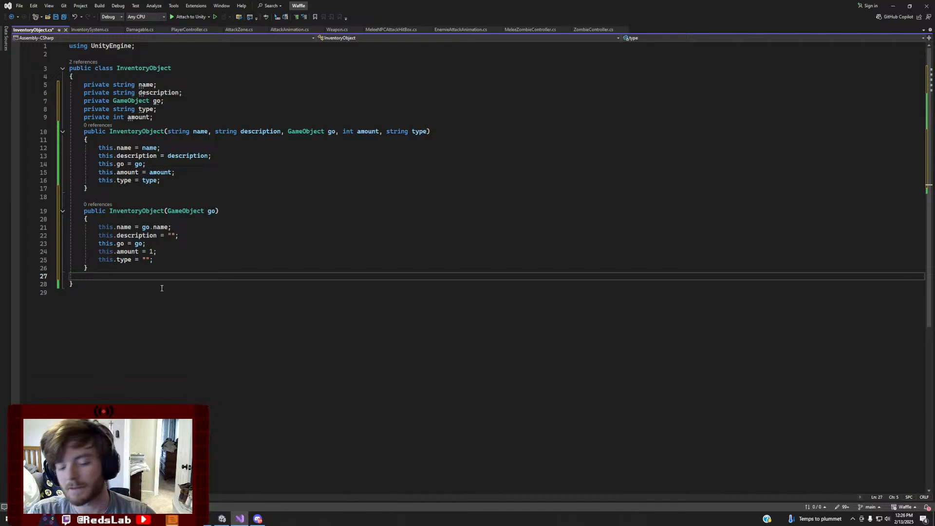
key("Return")
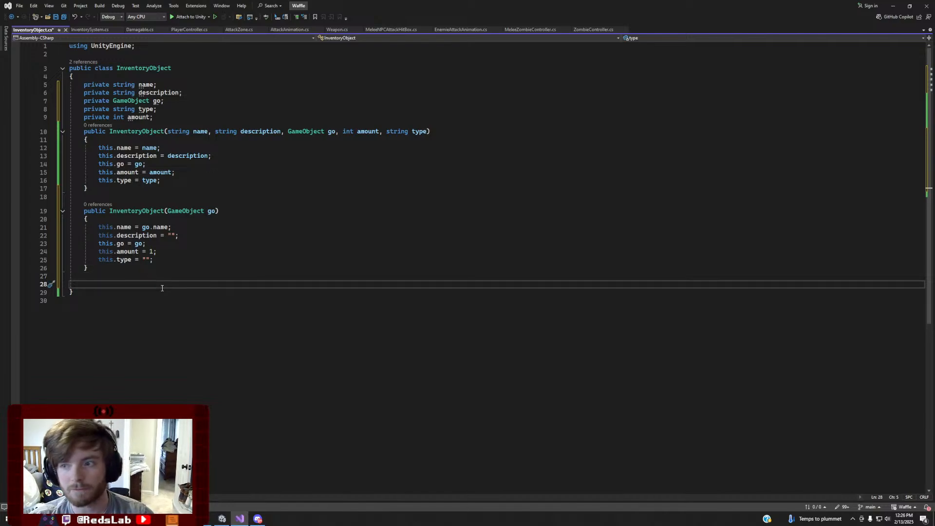
type("pub")
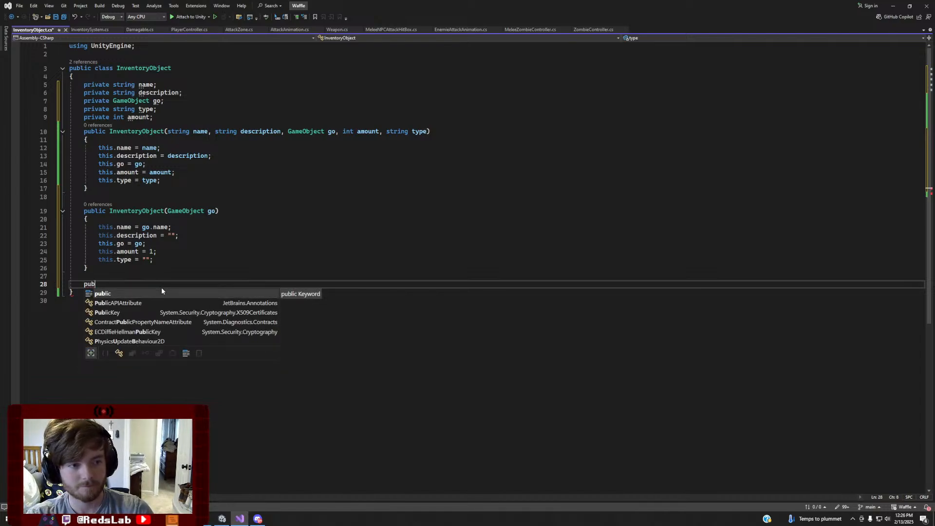
key("Tab")
type("s")
key("BackSpace")
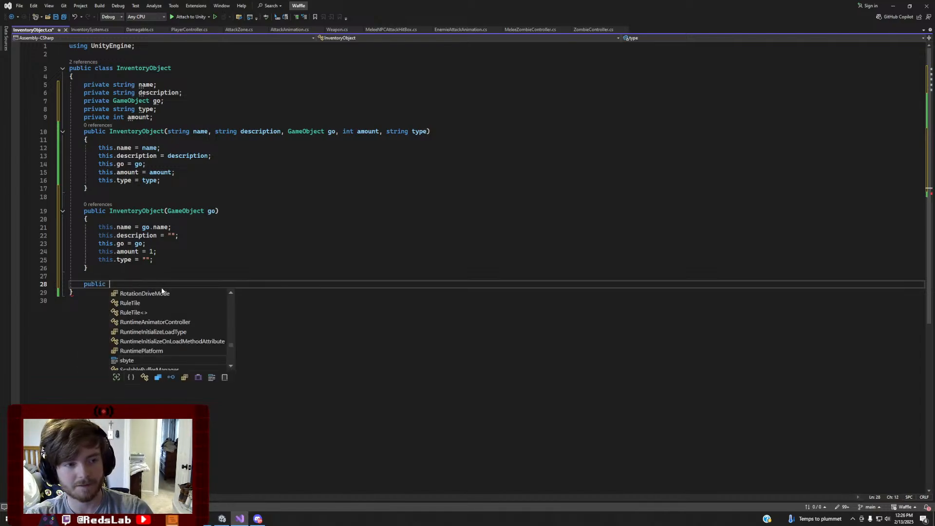
type("void Seta")
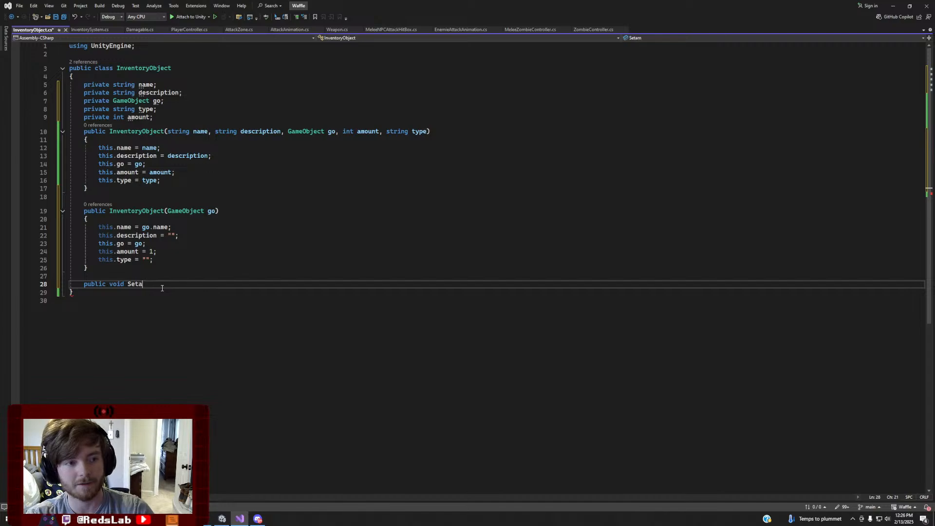
type("mount(")
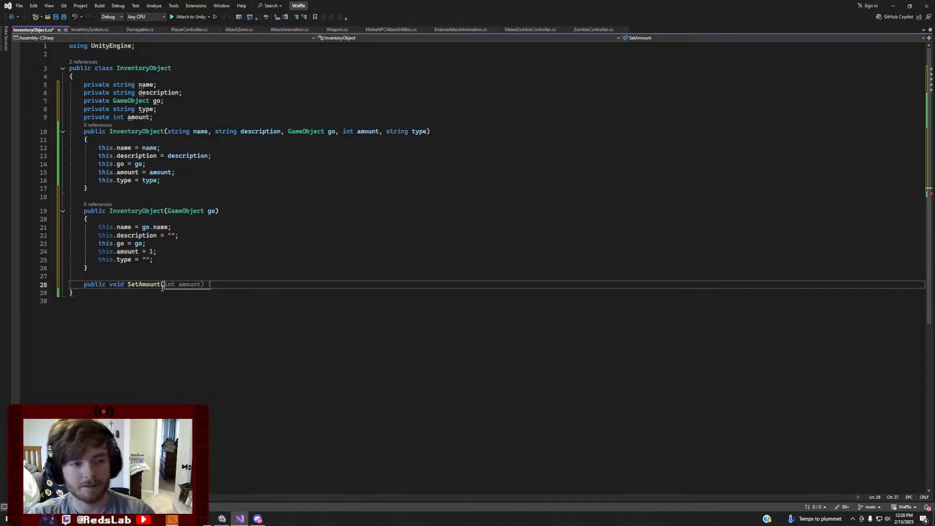
key("Tab")
key("Return")
key("Return")
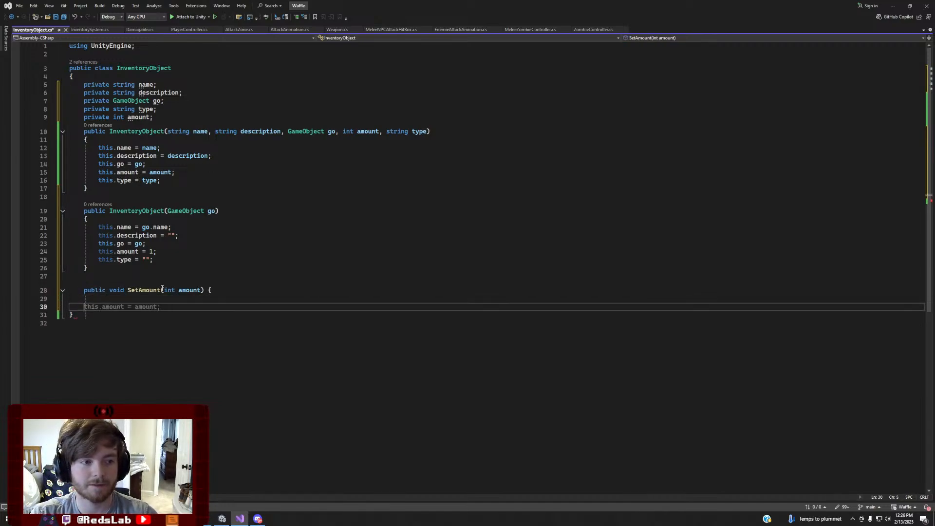
type("{")
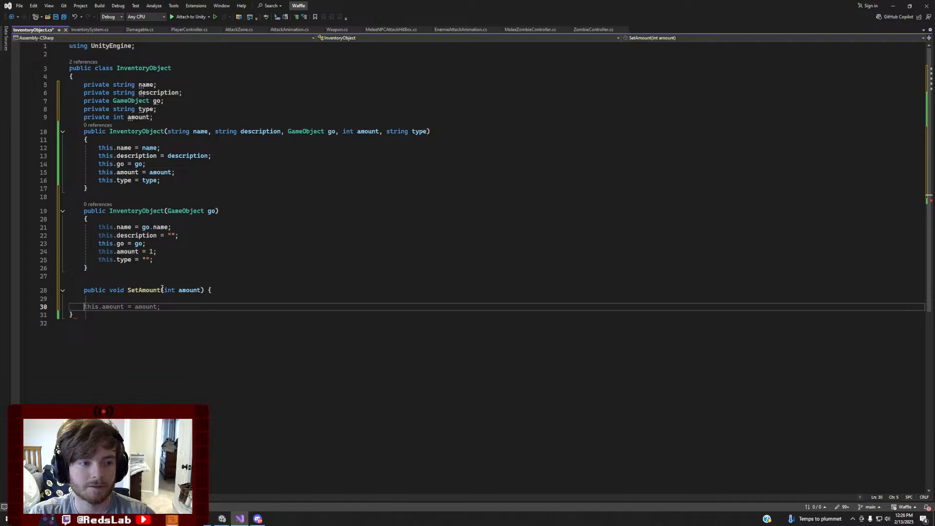
Undo the unfinished SetAmount method in the InventoryObject class
key("ctrl+z")
key("ctrl+z")
key("ctrl+z")
key("ctrl+z")
key("ctrl+z")
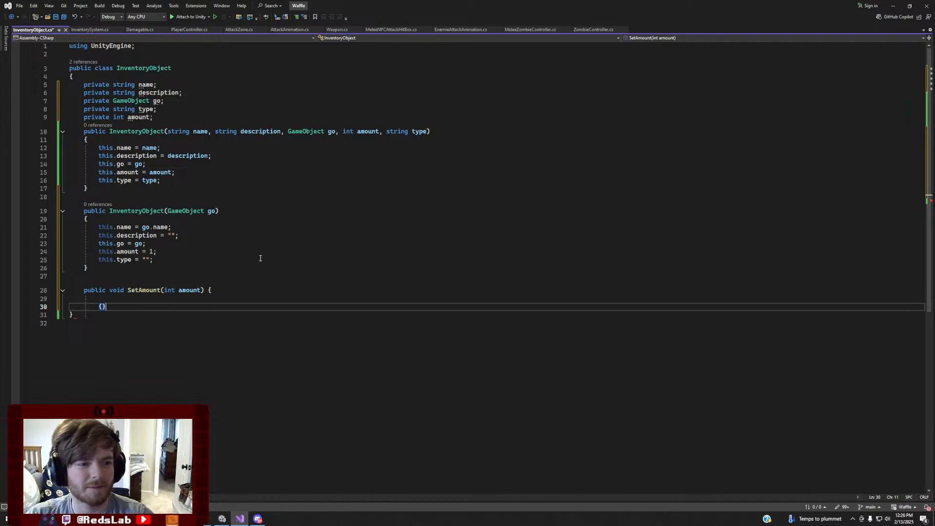
key("ctrl+z")
key("ctrl+z")
key("ctrl+z")
key("ctrl+z")
key("ctrl+z")
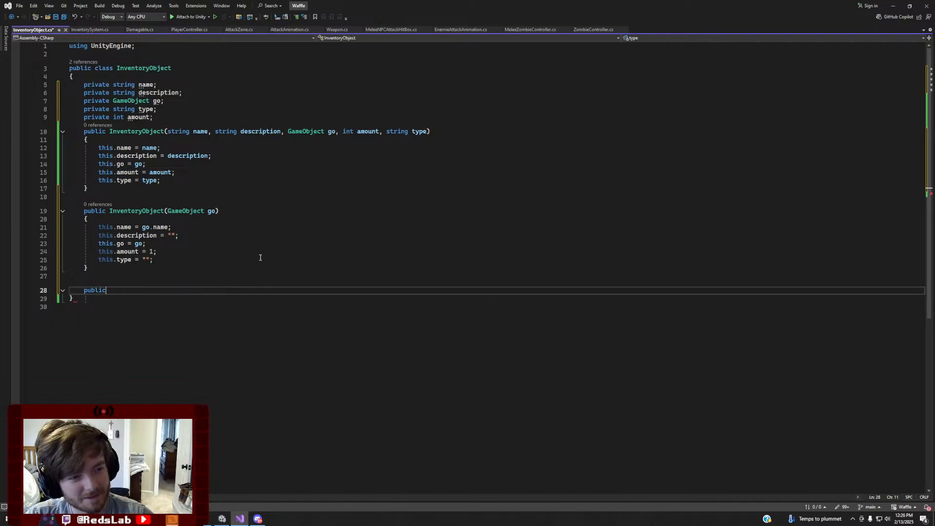
key("ctrl+z")
Undo the private access modifiers on the name, description, go and type fields of InventoryObject
key("ctrl+z")
key("ctrl+z")
key("ctrl+z")
key("ctrl+z")
key("ctrl+z")
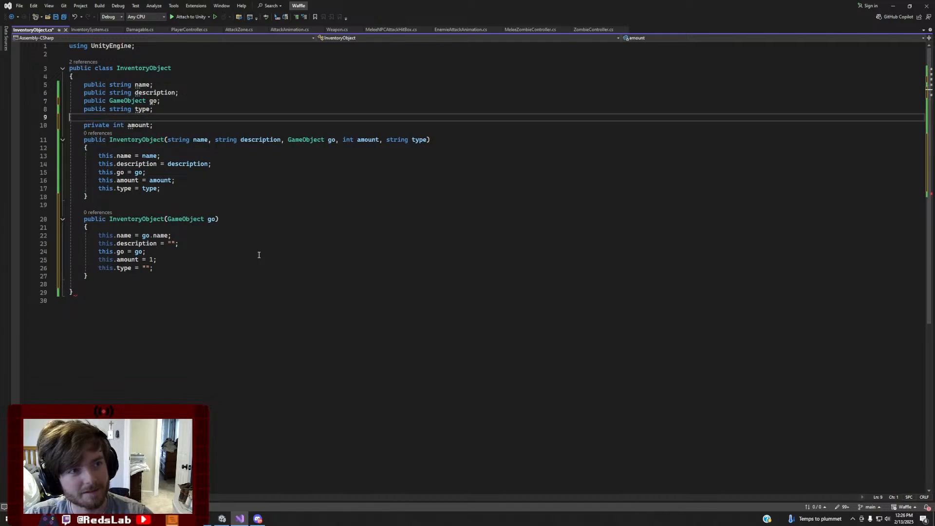
key("Return")
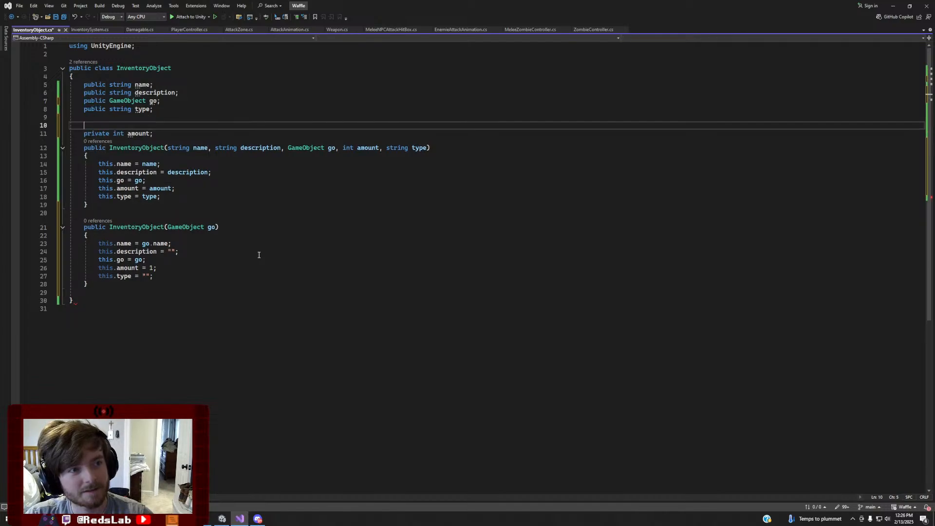
type("public")
key("ctrl+z")
key("ctrl+z")
key("ctrl+z")
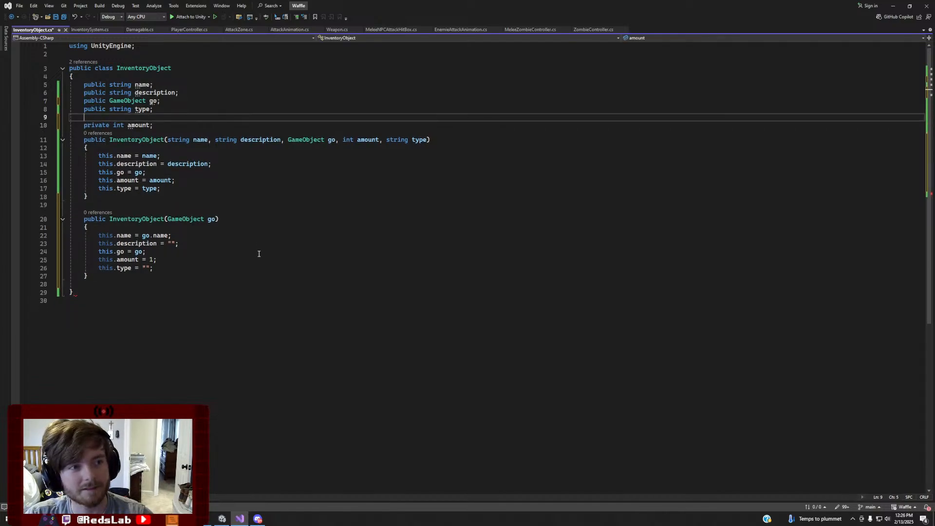
Undo the private amount declaration until the public int amount field is back above the type field
key("ctrl+z")
key("ctrl+z")
key("ctrl+z")
key("ctrl+z")
key("ctrl+z")
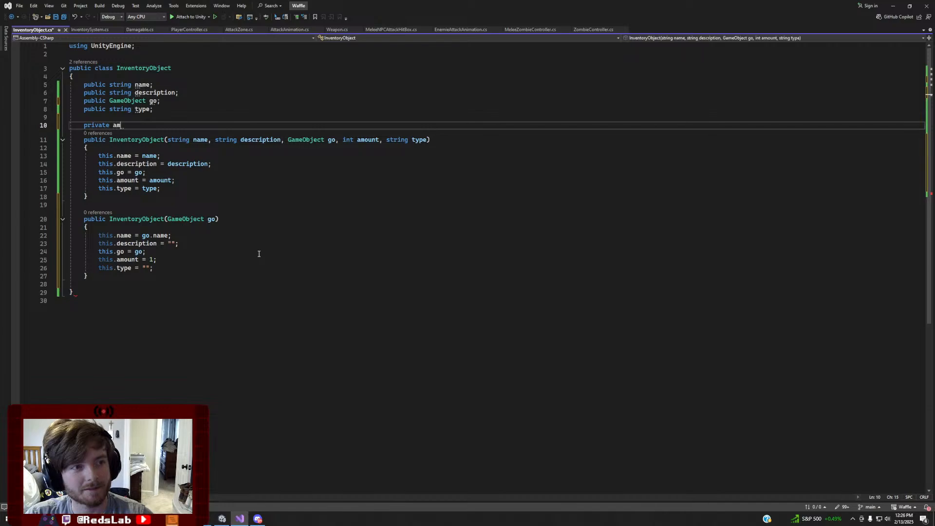
key("ctrl+z")
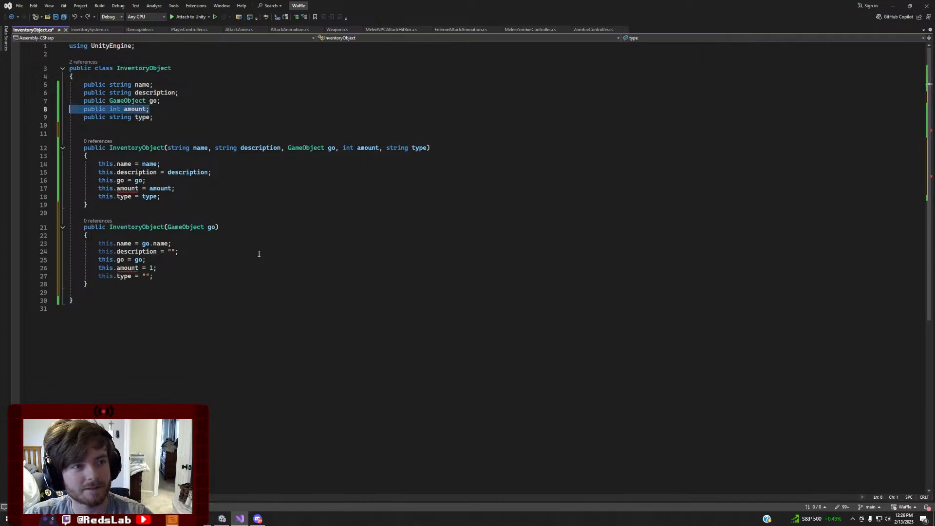
Close the broken InventorySystem.cs file, switch to Unity and reopen the InventorySystem script from Assets/Scripts
left_click(88, 30)
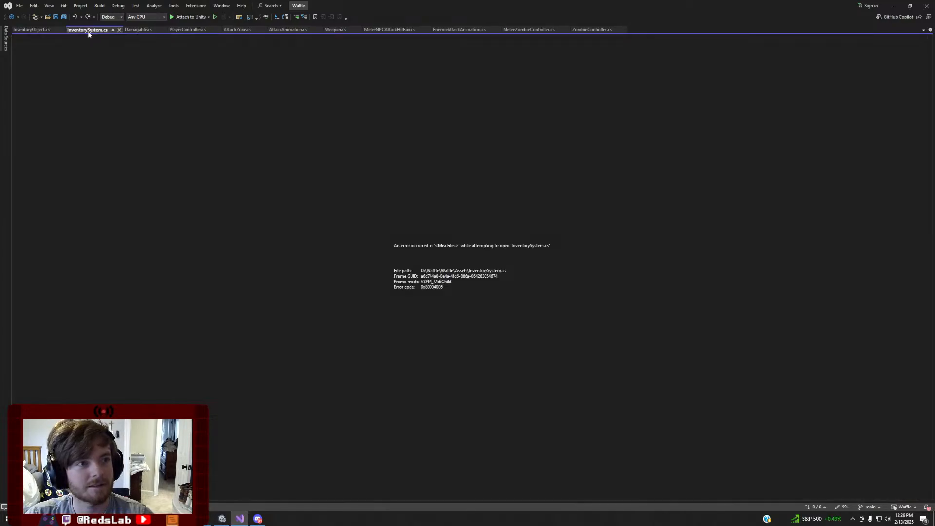
left_click(119, 30)
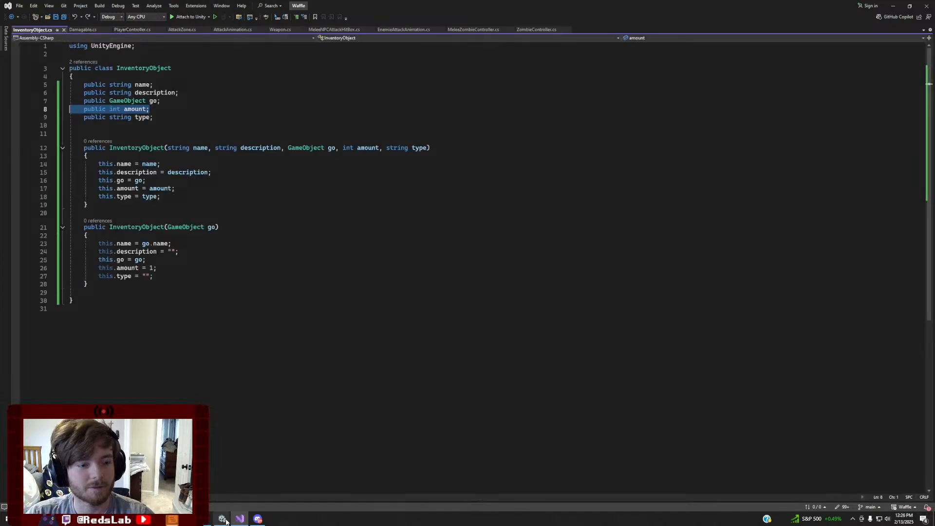
left_click(221, 521)
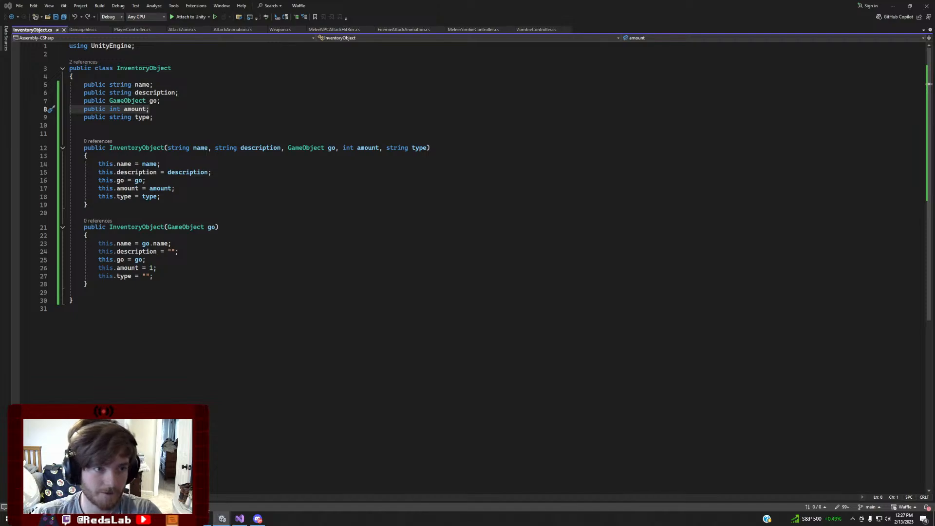
mouse_move(222, 519)
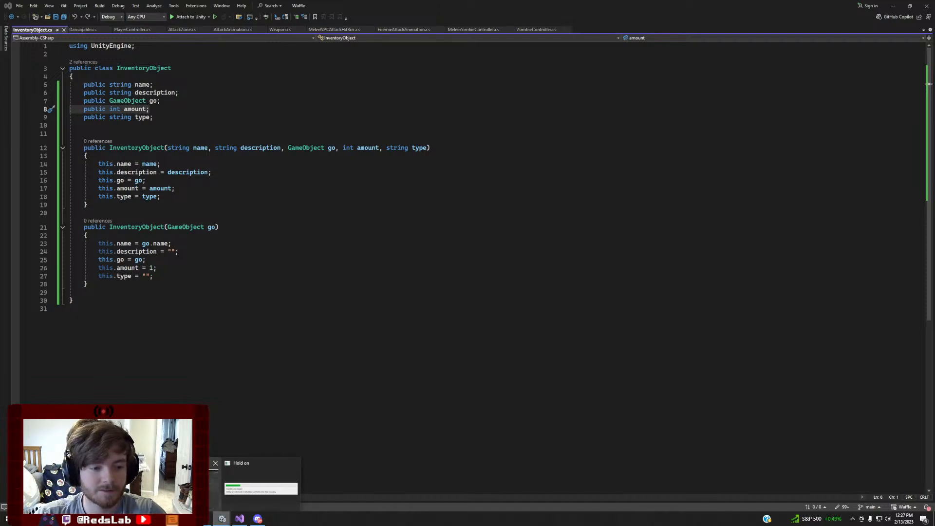
left_click(261, 480)
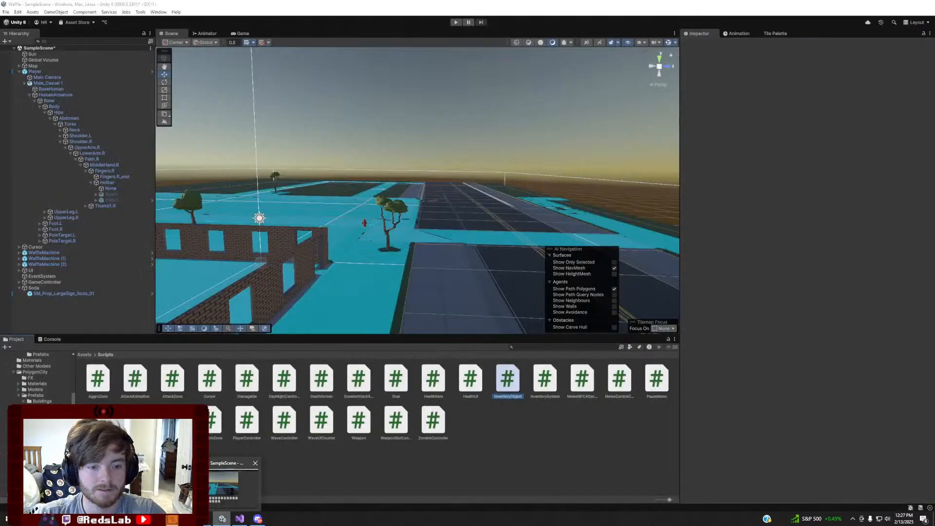
double_click(548, 392)
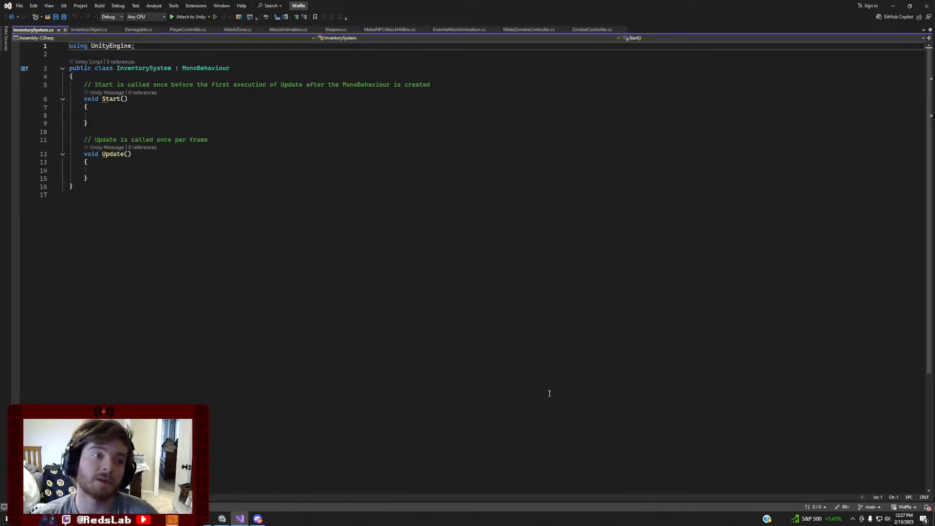
Declare a public List<InventoryObject> field named inventoryObjects at the start of the InventorySystem class, above Start
left_click(241, 78)
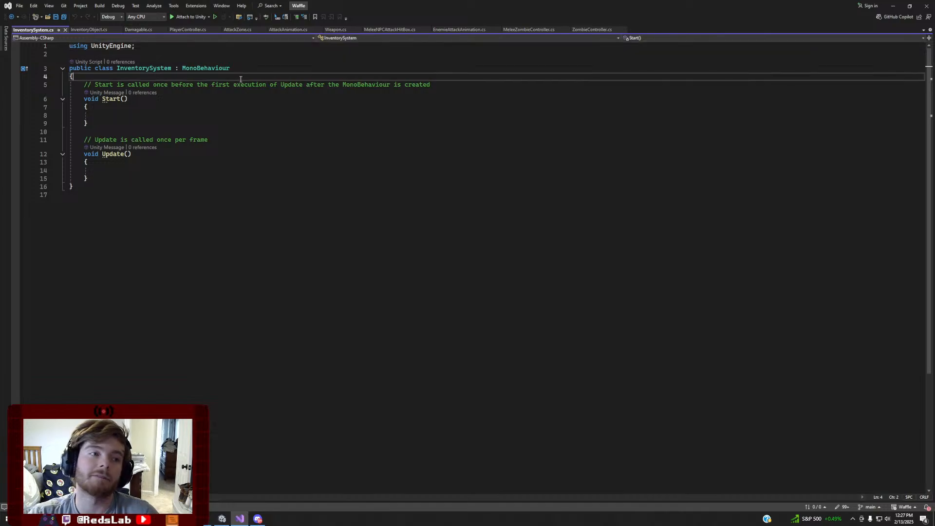
key("Return")
key("Return")
key("Return")
key("Up")
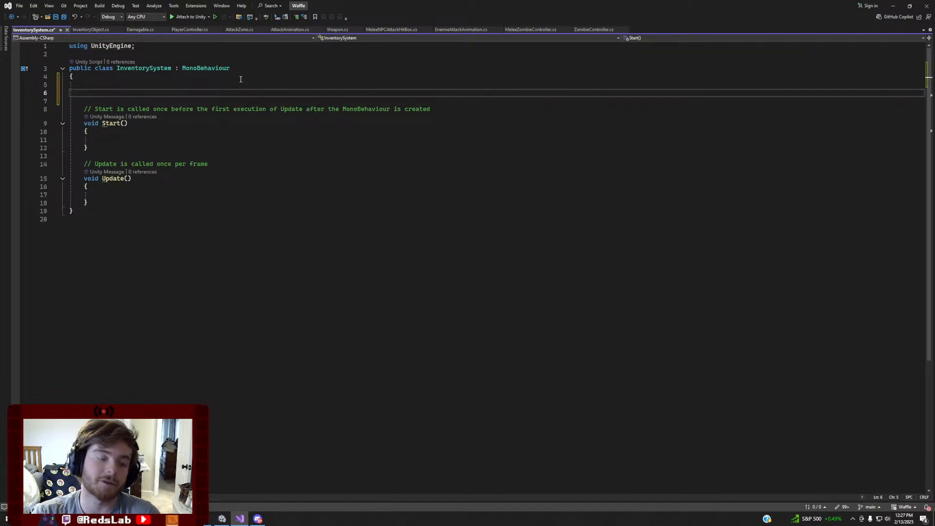
type("pu")
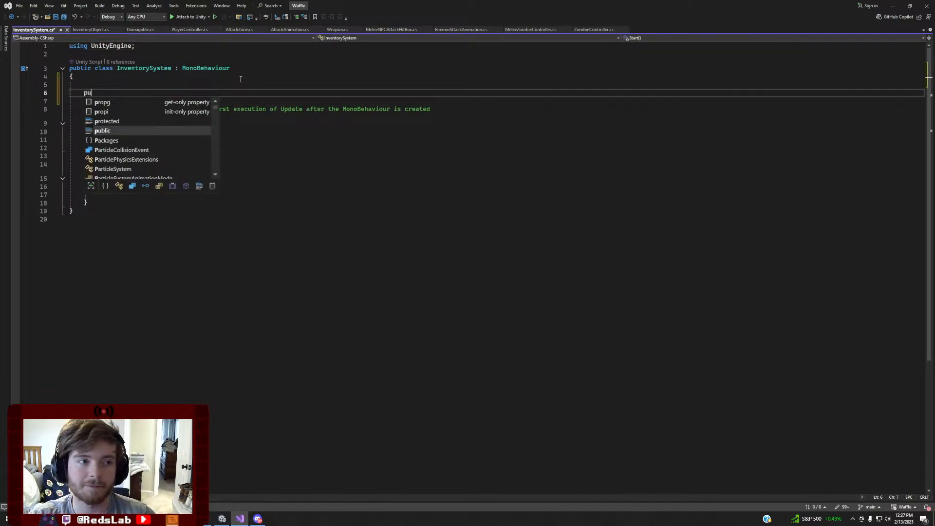
type("blic Lis")
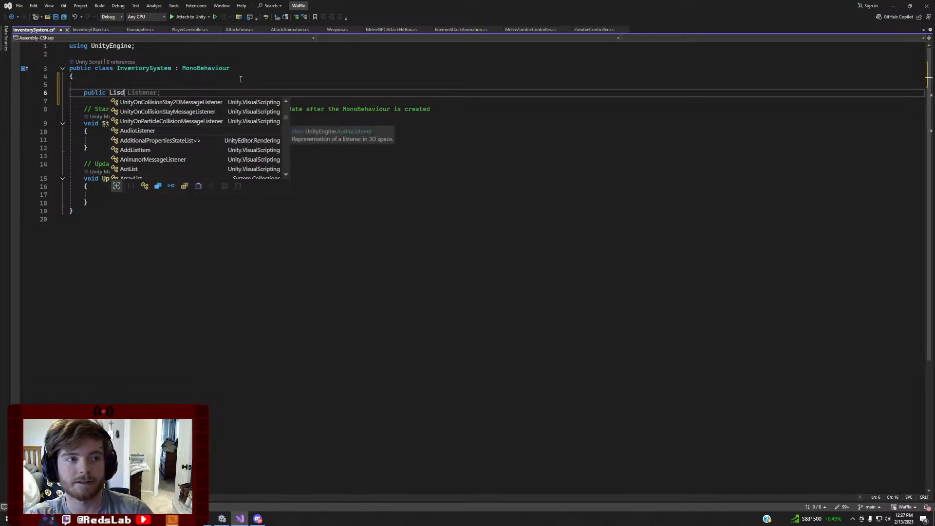
type("t<InventoryObject>")
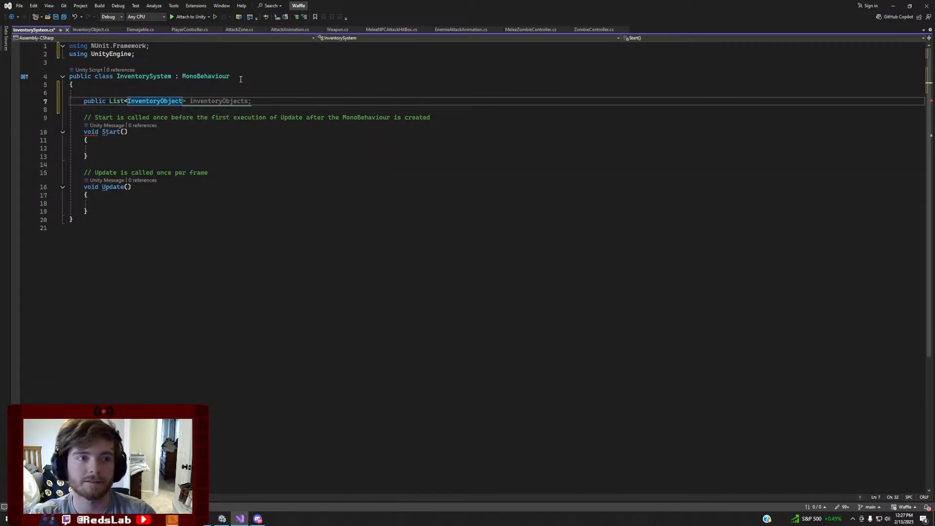
key("Tab")
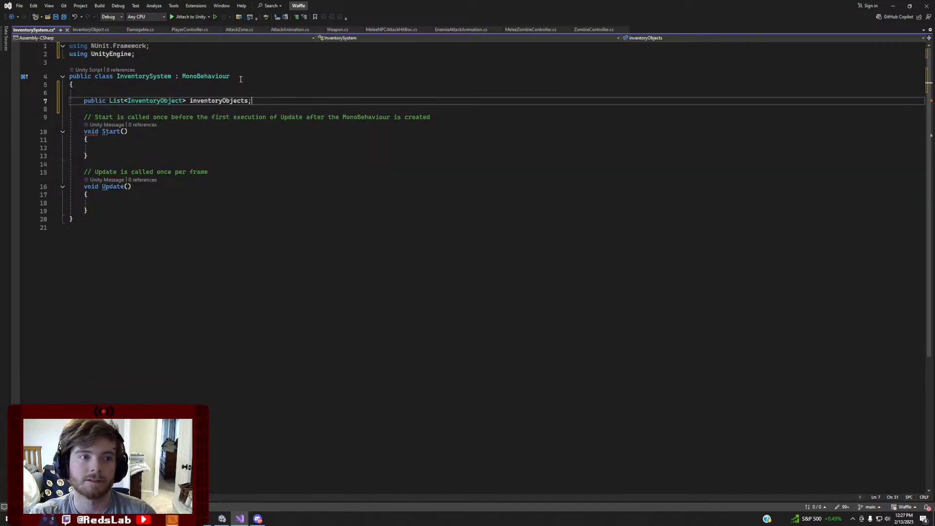
Shorten the name of the new list field to inventory
key("BackSpace")
key("BackSpace")
key("BackSpace")
key("BackSpace")
key("BackSpace")
key("BackSpace")
key("BackSpace")
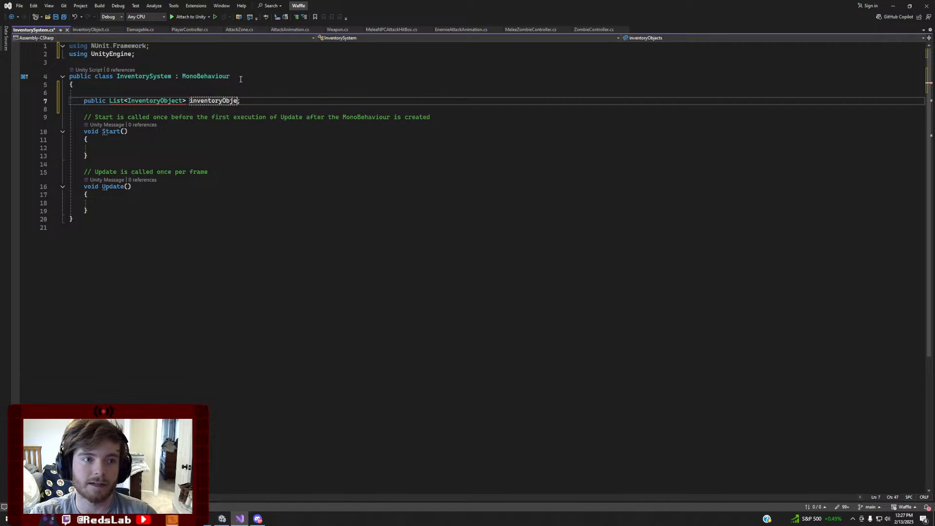
Add a using System.Collections.Generic directive below using UnityEngine so the generic List type resolves
mouse_move(170, 104)
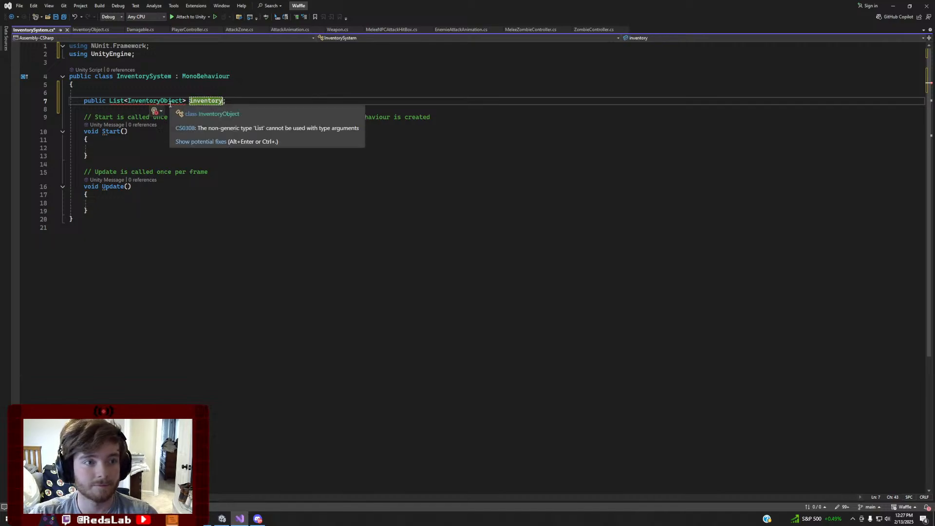
left_click(152, 57)
key("Return")
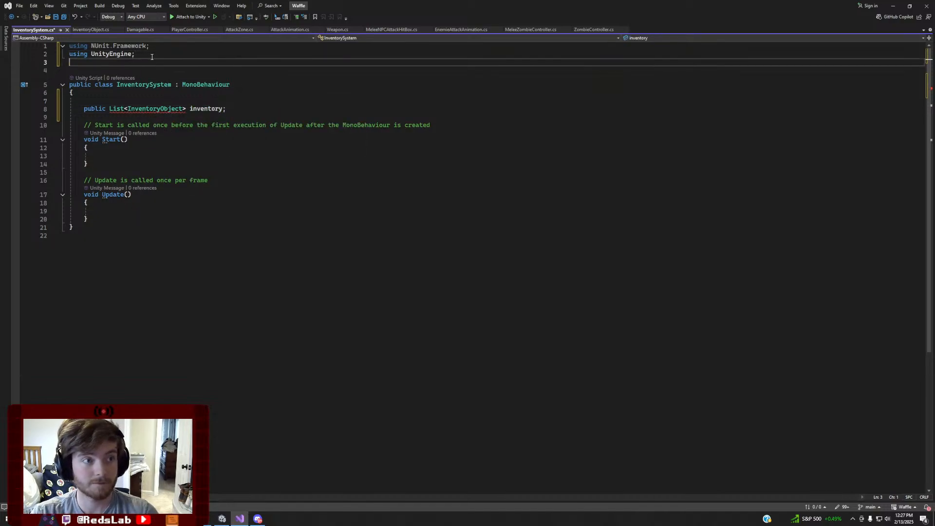
type("using System.Co")
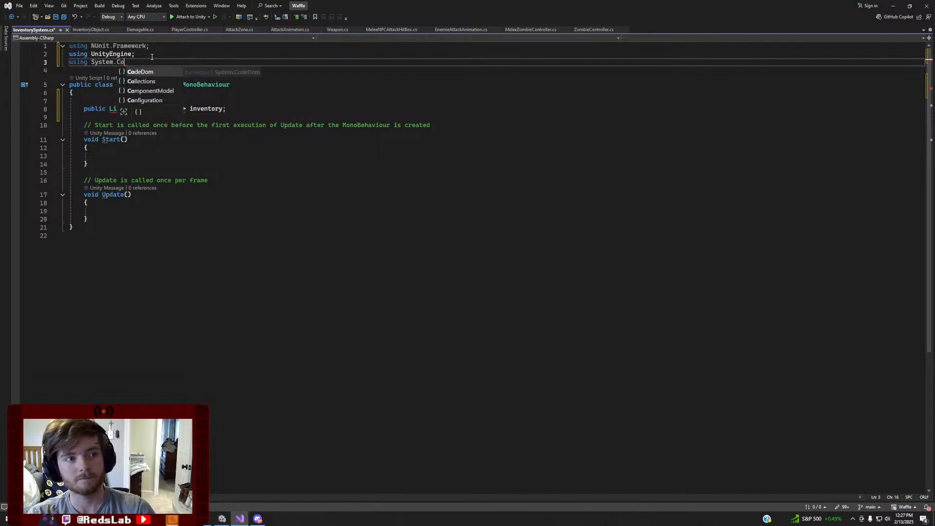
key("Down")
key("Tab")
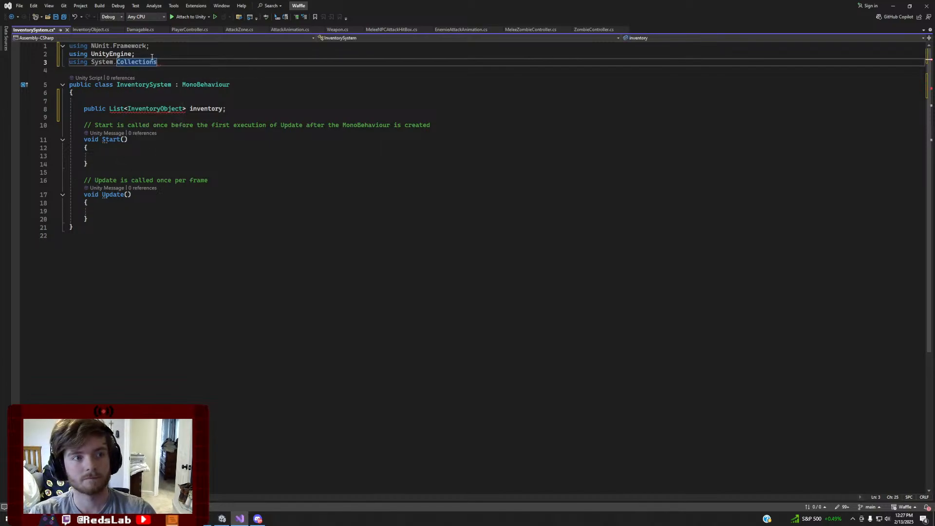
type(";")
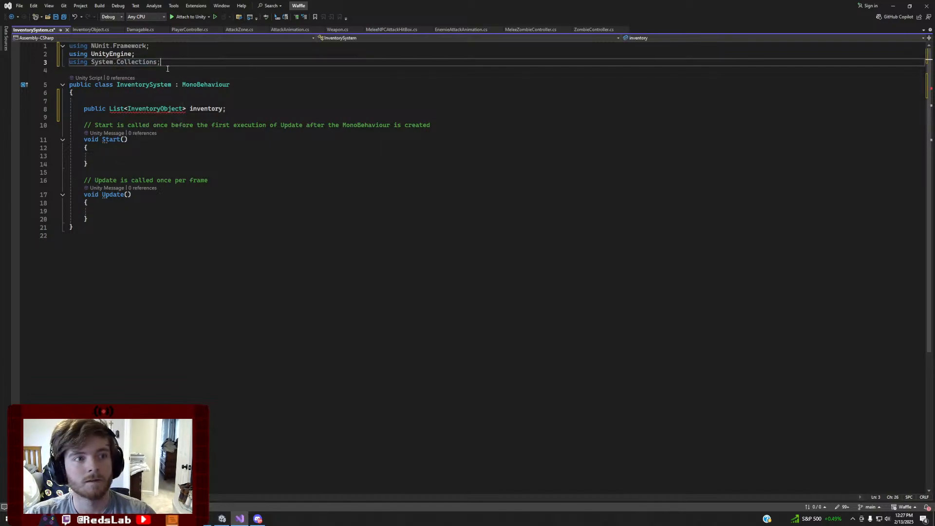
type(".G")
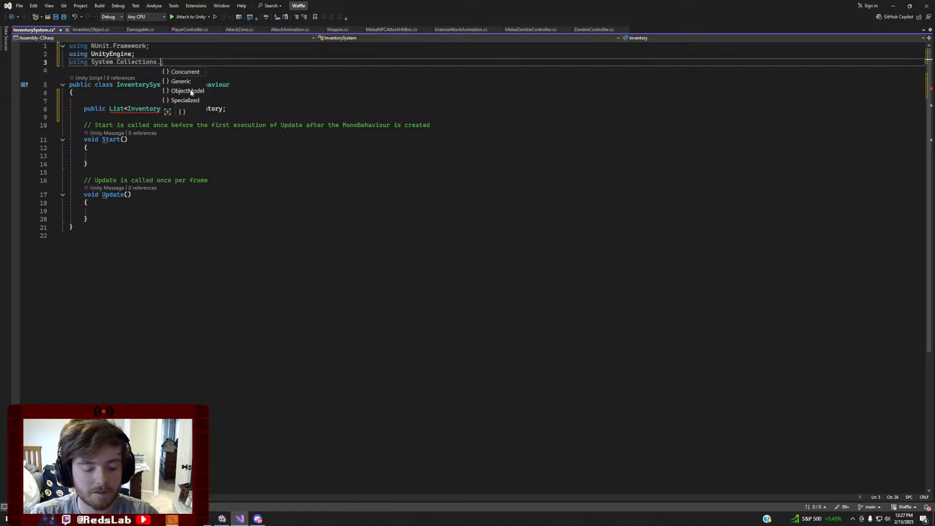
key("Tab")
left_click(252, 101)
left_click(110, 109)
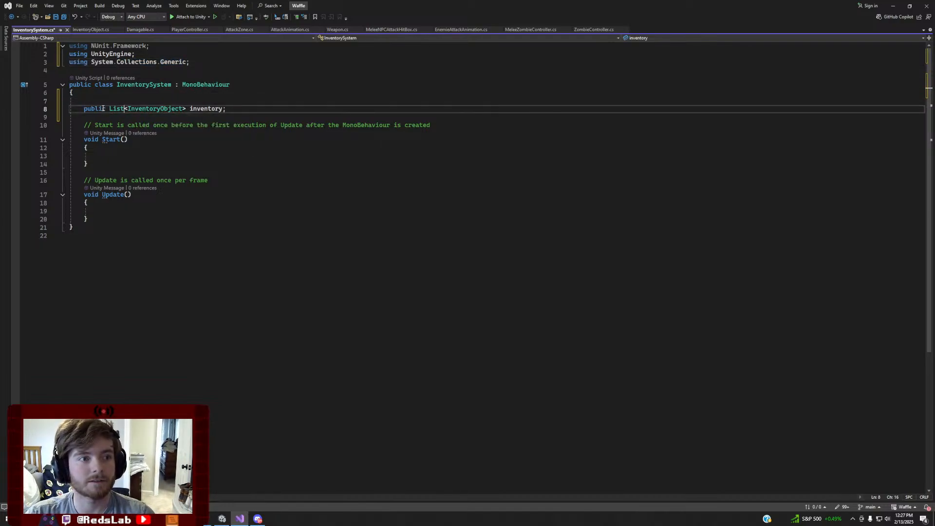
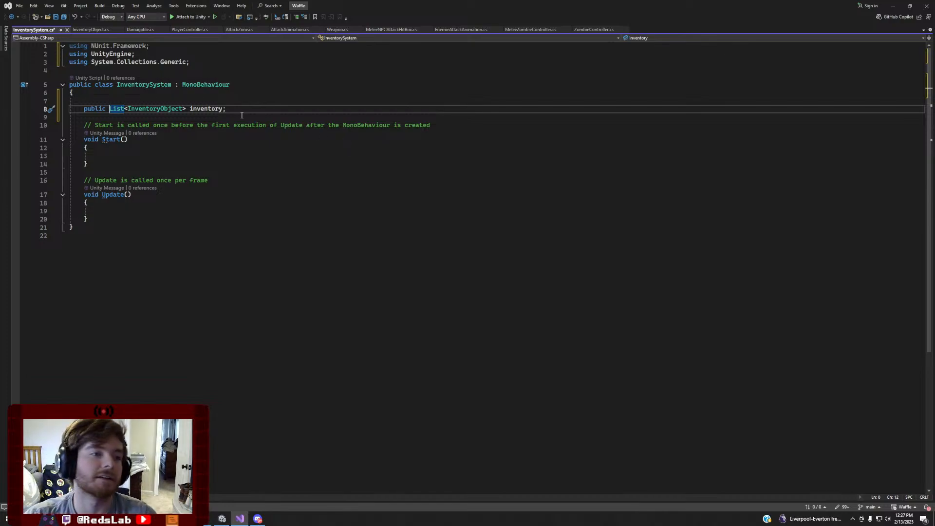
Change the inventory field's type from a List to an InventoryObject[] array
double_click(114, 111)
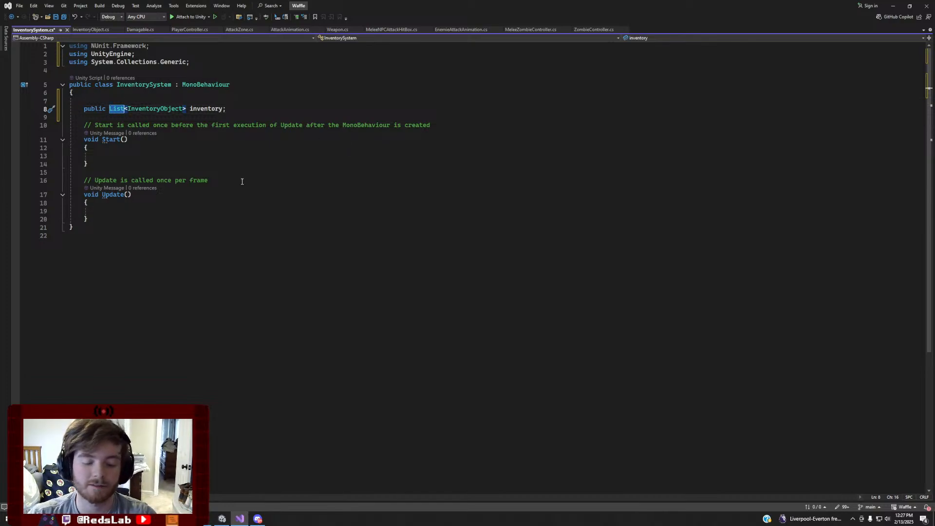
left_click_drag(190, 109, 109, 109)
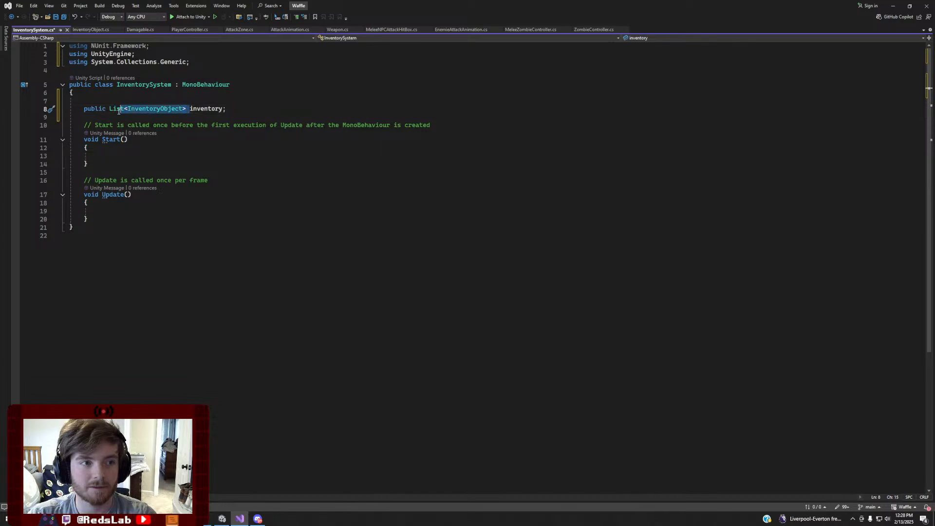
type("Invent")
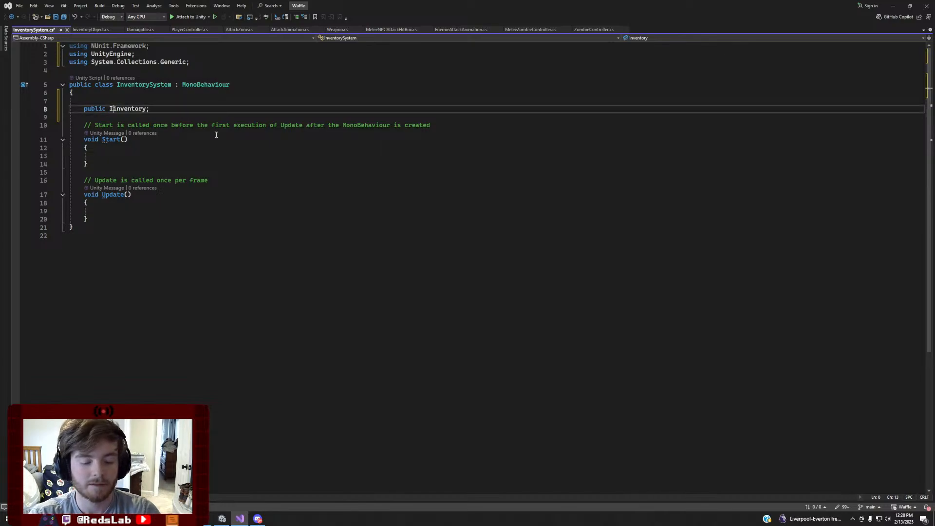
type("oryObject")
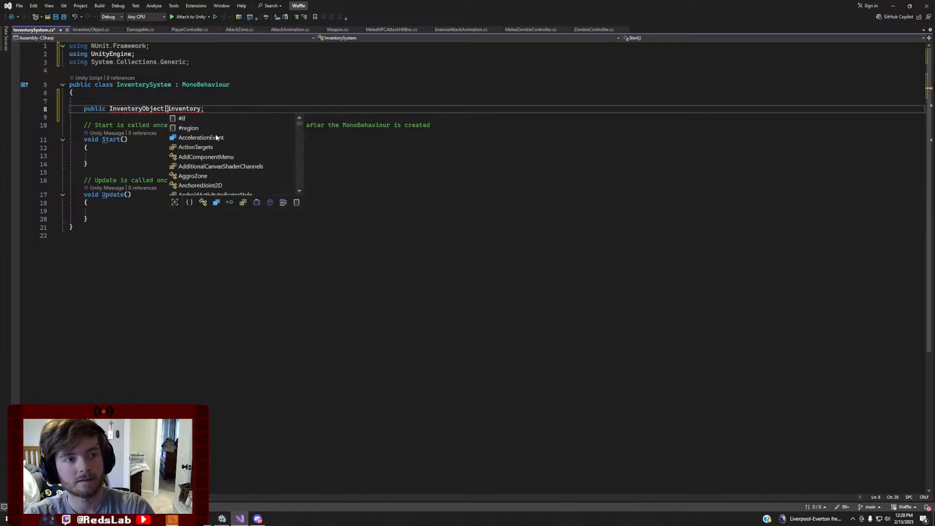
type("[]")
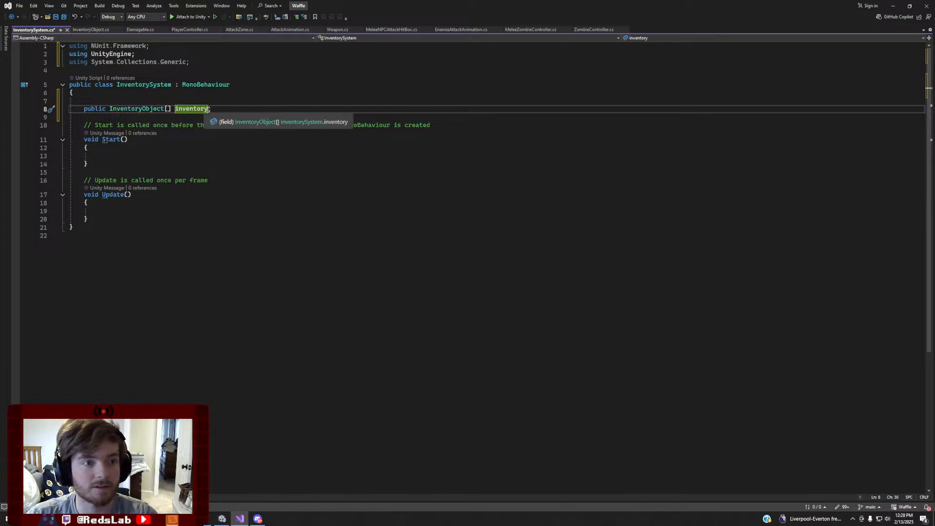
left_click(208, 109)
left_click(142, 155)
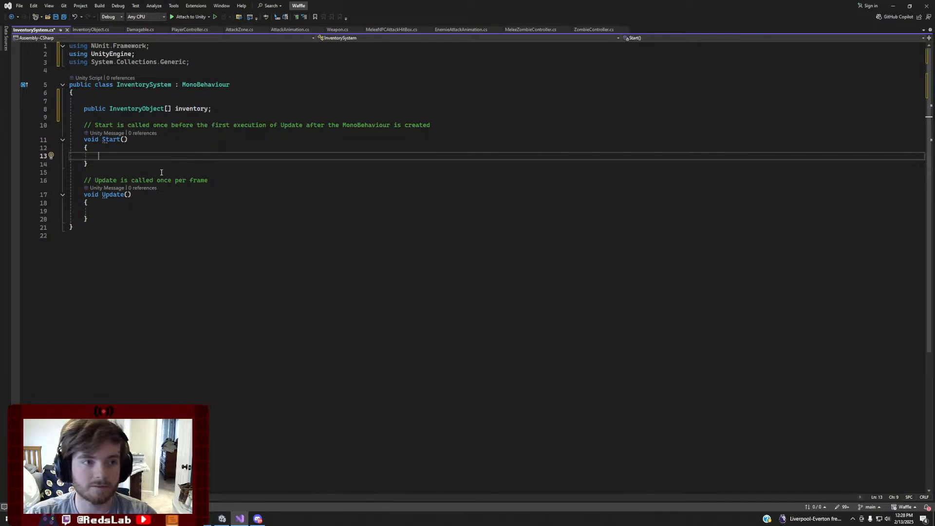
left_click(210, 109)
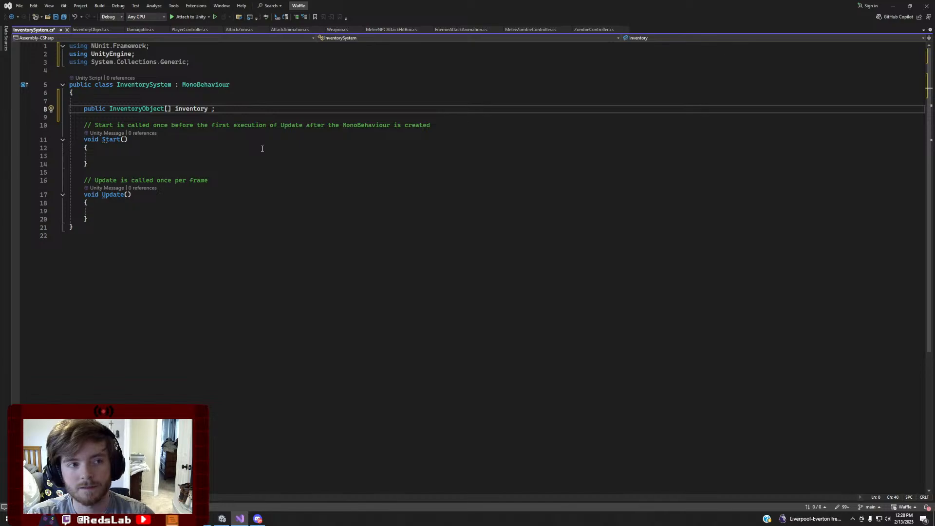
type("= new Inv")
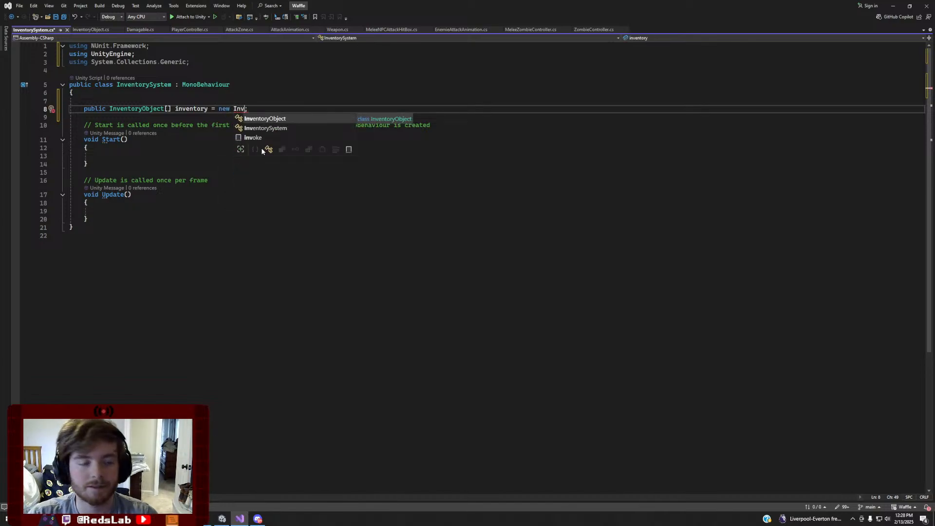
key("BackSpace")
key("BackSpace")
key("BackSpace")
key("BackSpace")
key("BackSpace")
key("BackSpace")
key("BackSpace")
key("BackSpace")
key("BackSpace")
key("BackSpace")
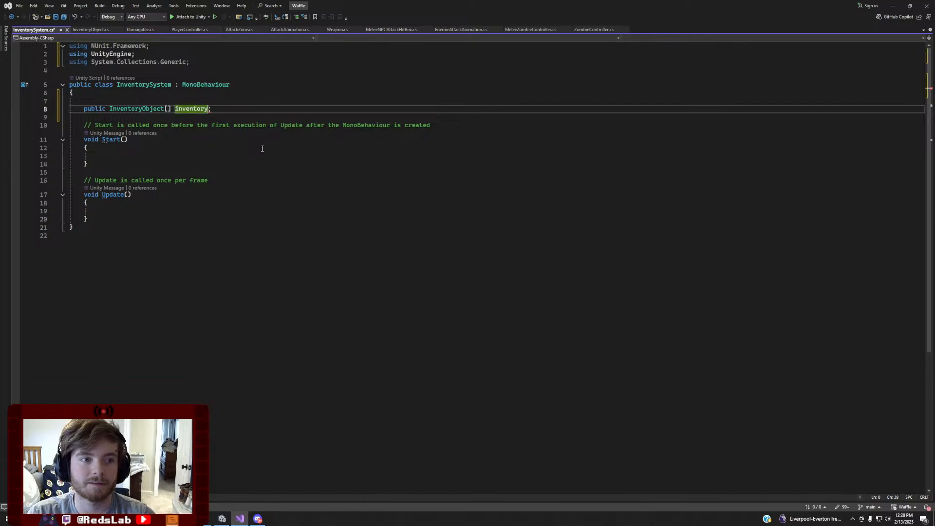
In the Start method, begin assigning inventory a new InventoryObject array, leaving its size brackets empty
key("Down")
key("Down")
key("Down")
key("Down")
key("Down")
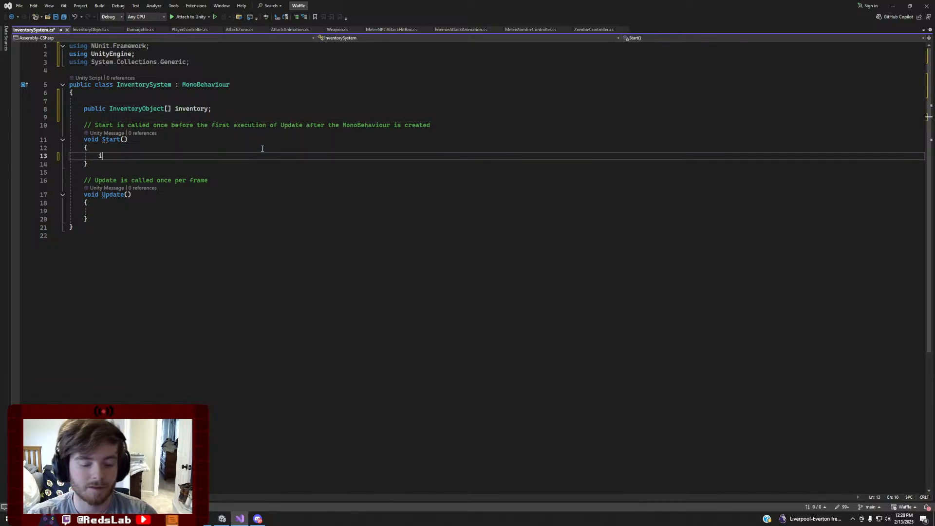
type("inventory = ")
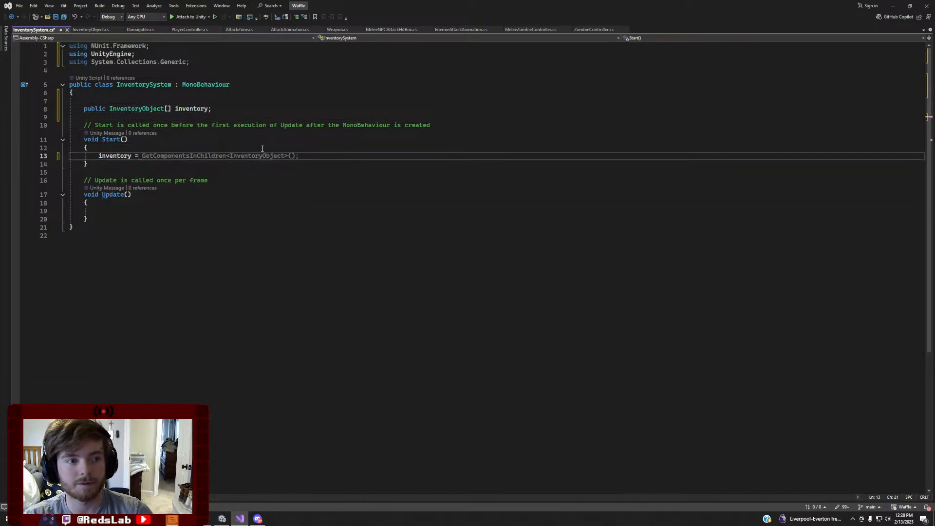
type("new InventoryObject")
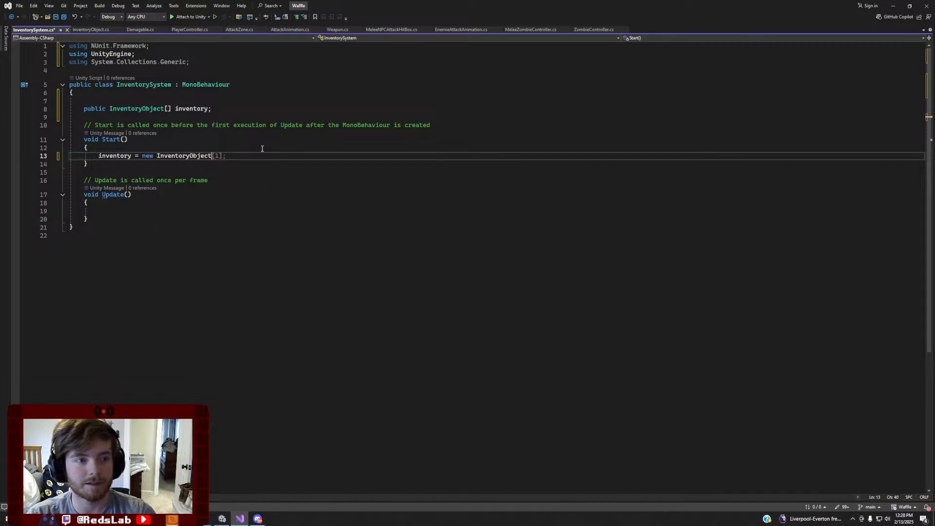
type("[")
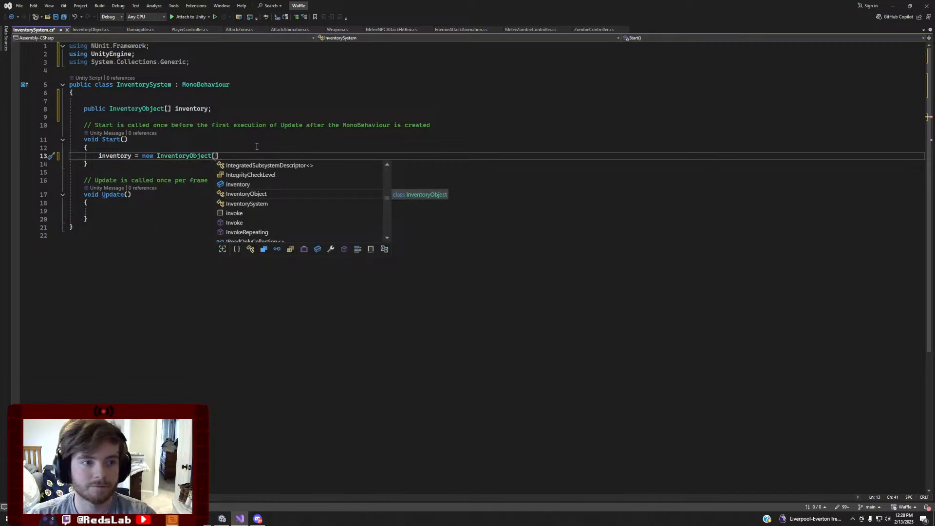
Declare a public int field named inventorySize on the line above the inventory array
left_click(217, 109)
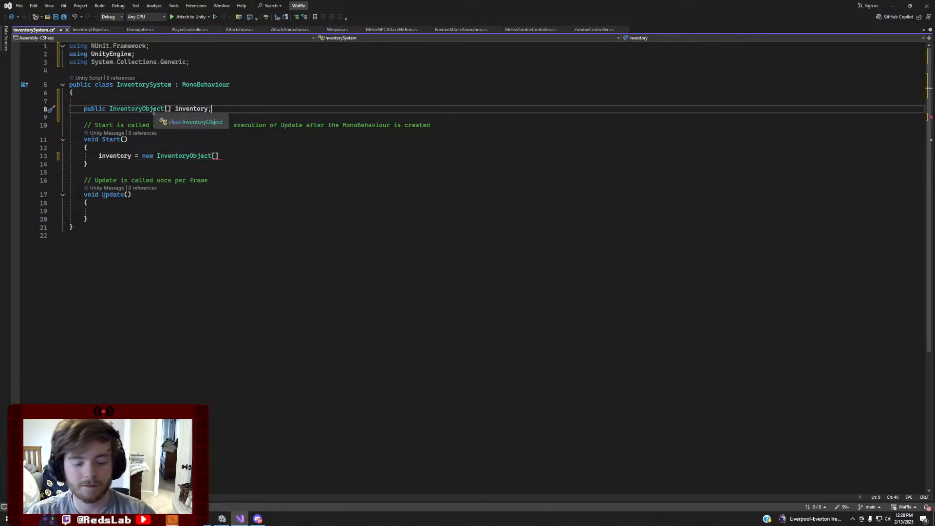
key("Up")
type("public int")
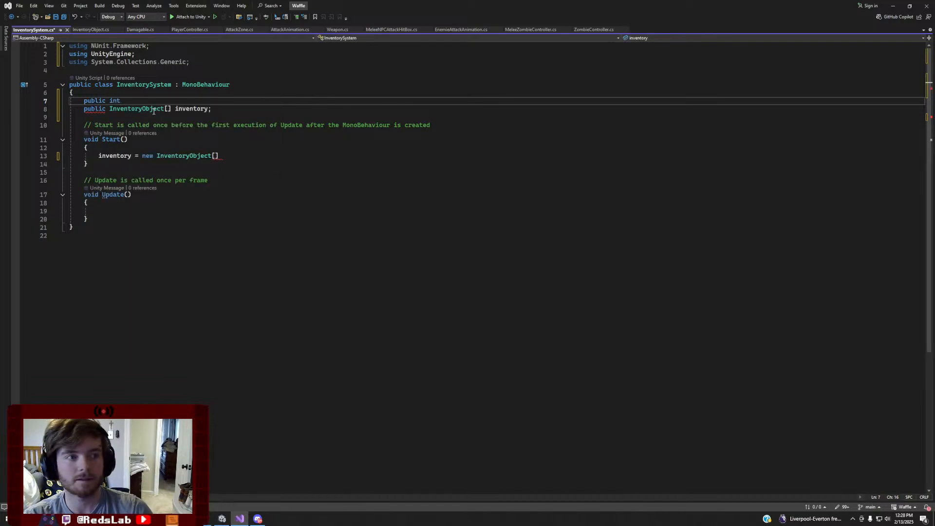
type(" inventorySize;")
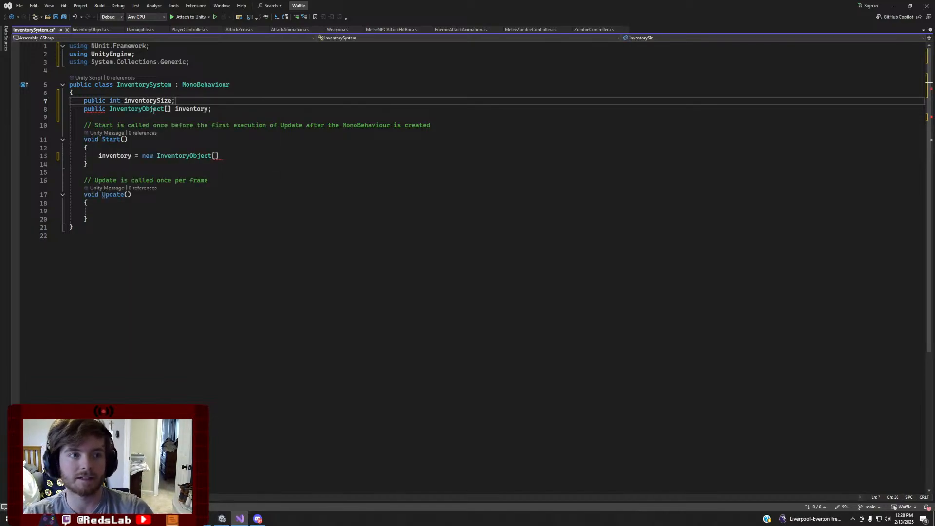
Complete the array creation in Start with inventorySize as its size, ending the statement, and save the script
left_click(215, 155)
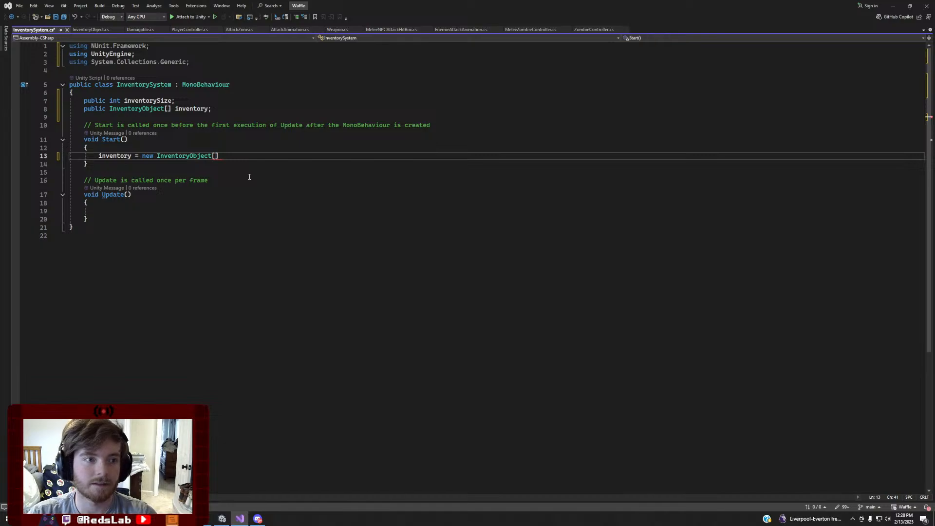
type("inv")
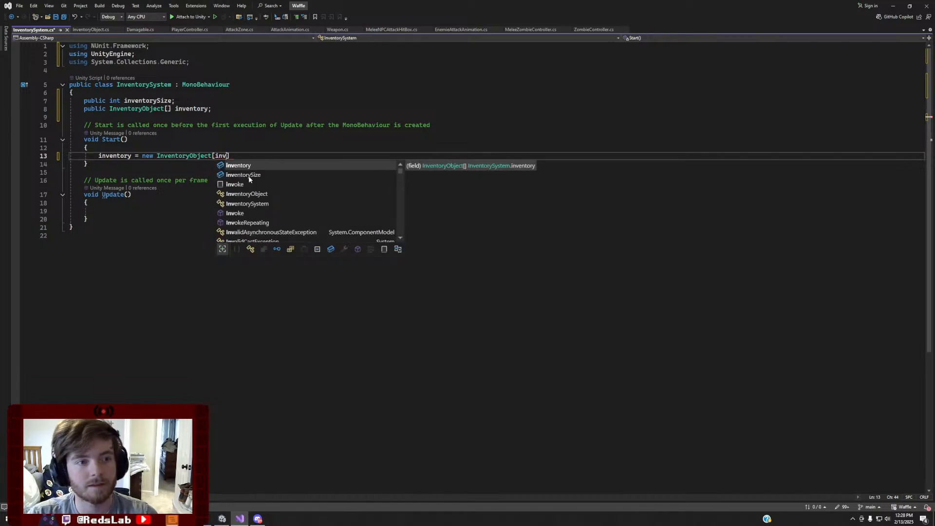
double_click(243, 175)
type("];")
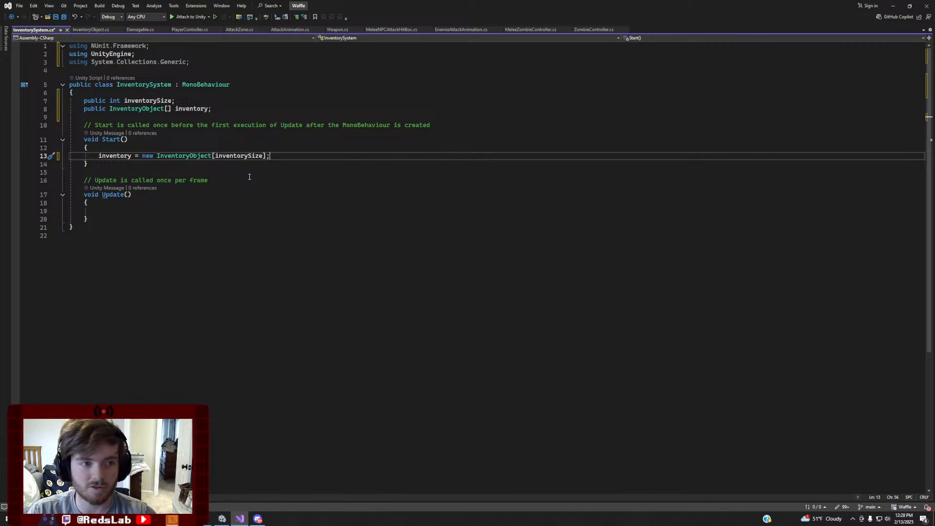
left_click(113, 156)
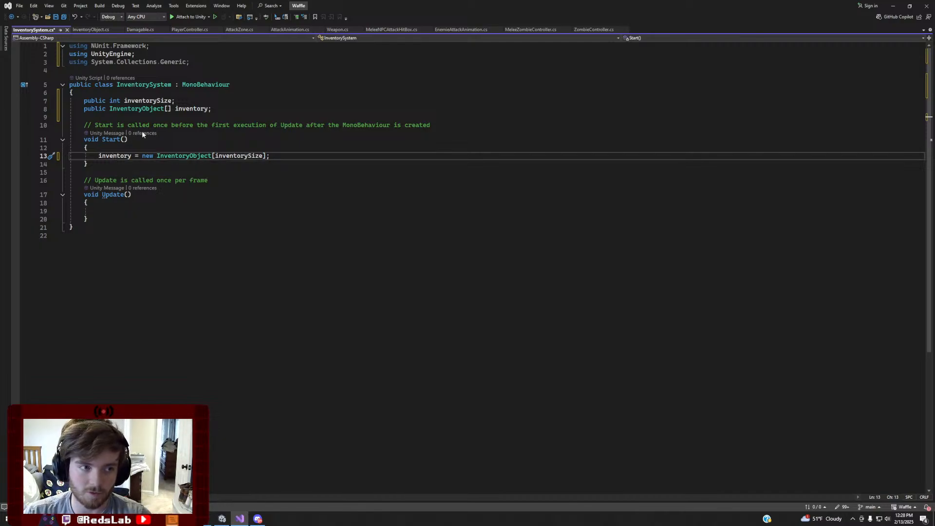
left_click(172, 157)
left_click(270, 158)
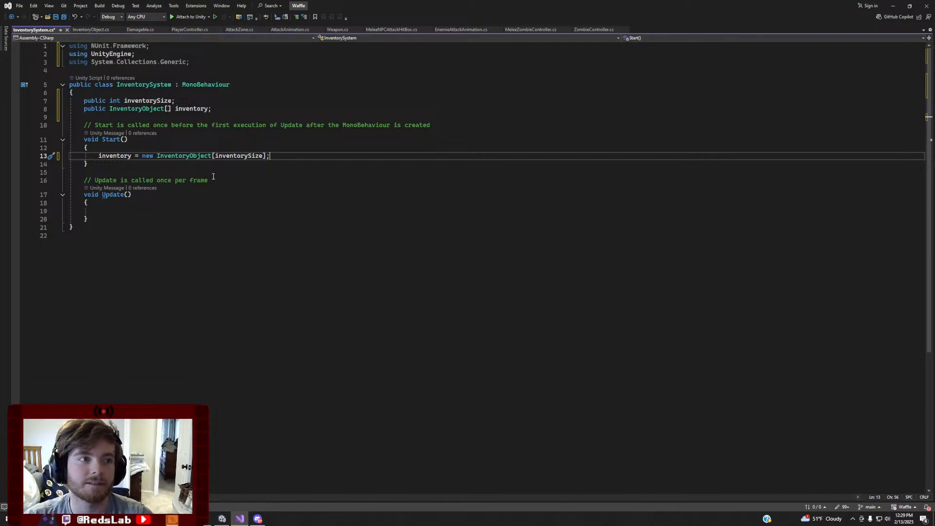
key("ctrl+s")
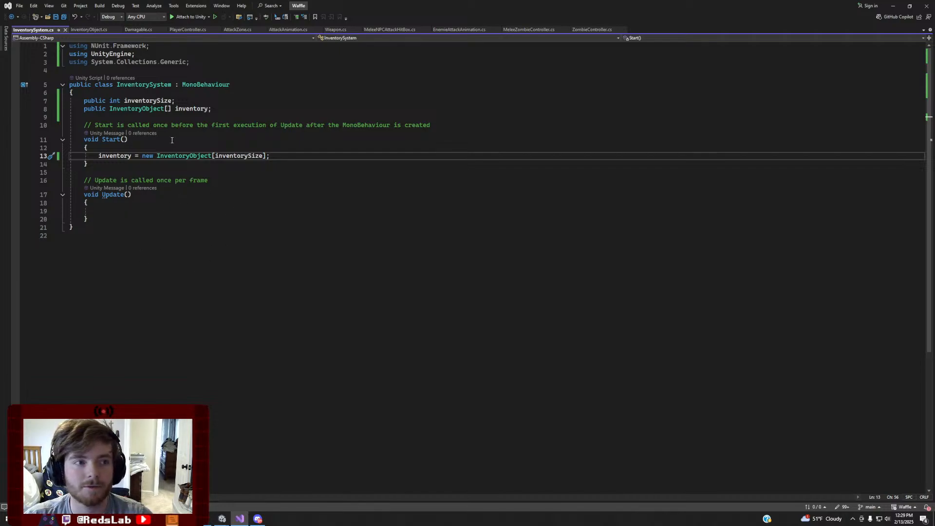
Switch to Unity and inspect the Inventory System component on the Player object for its exposed fields
left_click(219, 112)
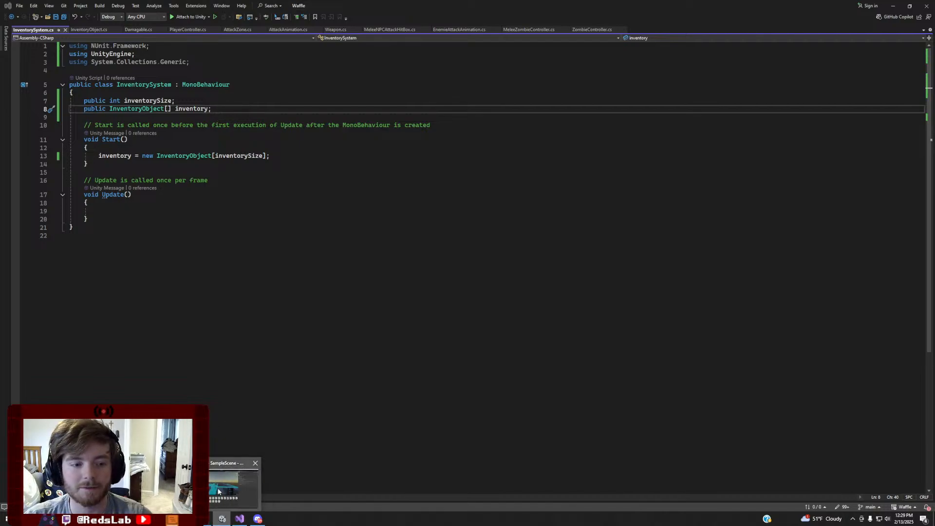
left_click(217, 520)
left_click(39, 72)
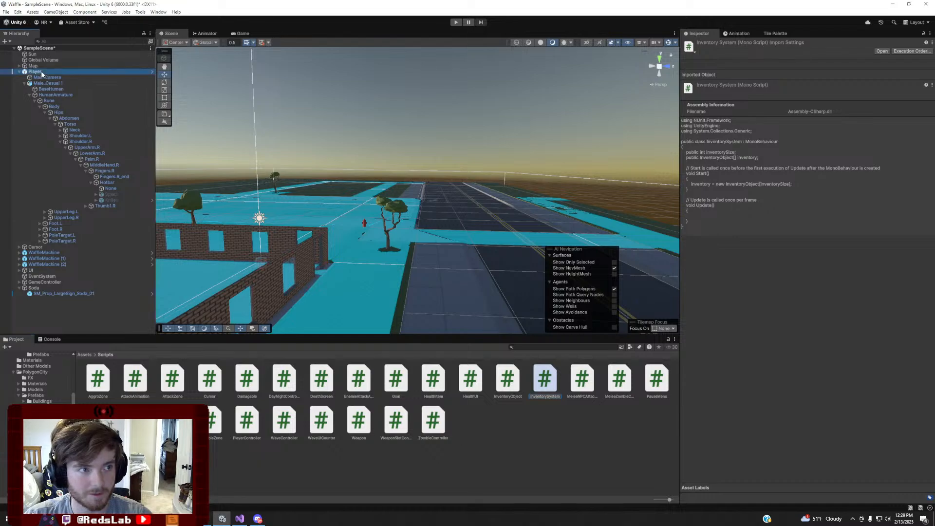
scroll(737, 288, "down", 2)
scroll(766, 312, "down", 2)
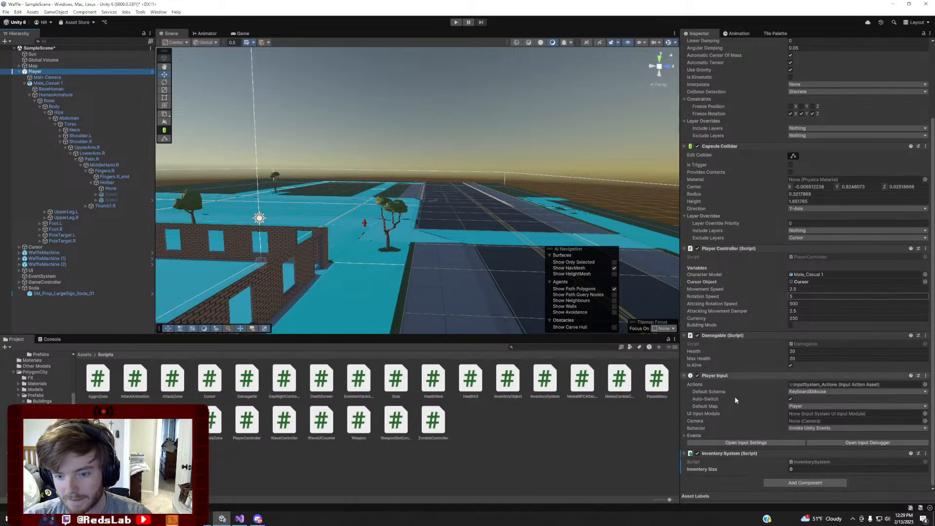
Return to the InventorySystem script in Visual Studio and add a [SerializeField] attribute before the public inventory array field
left_click(239, 519)
key("Home")
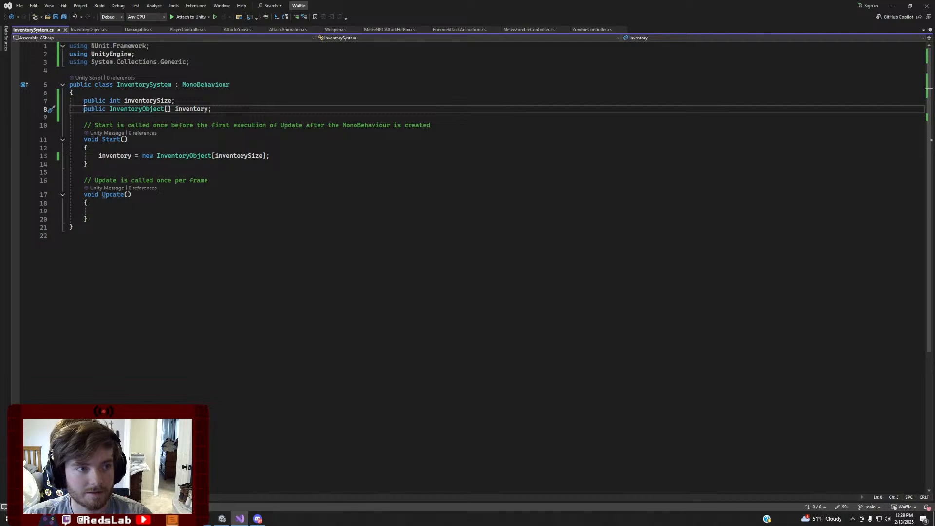
type("[Sie")
key("BackSpace")
key("BackSpace")
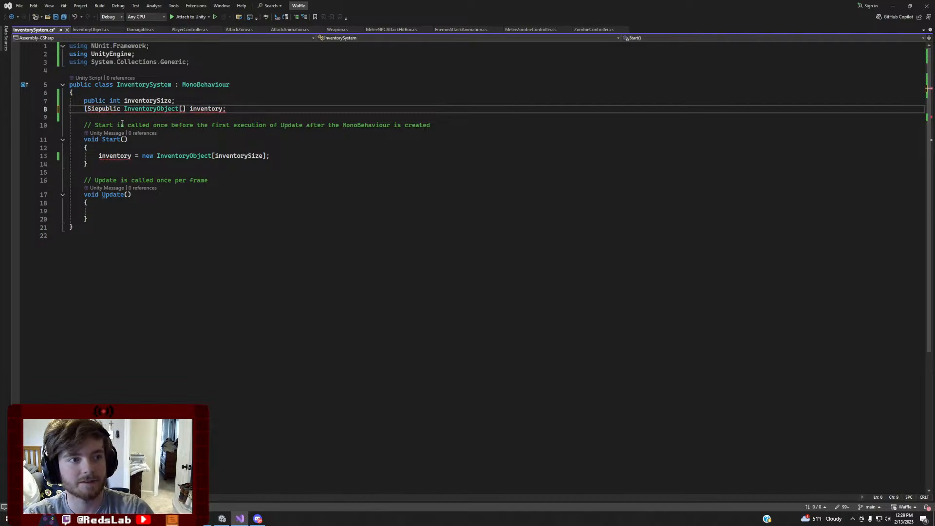
type("erial")
type("izeField")
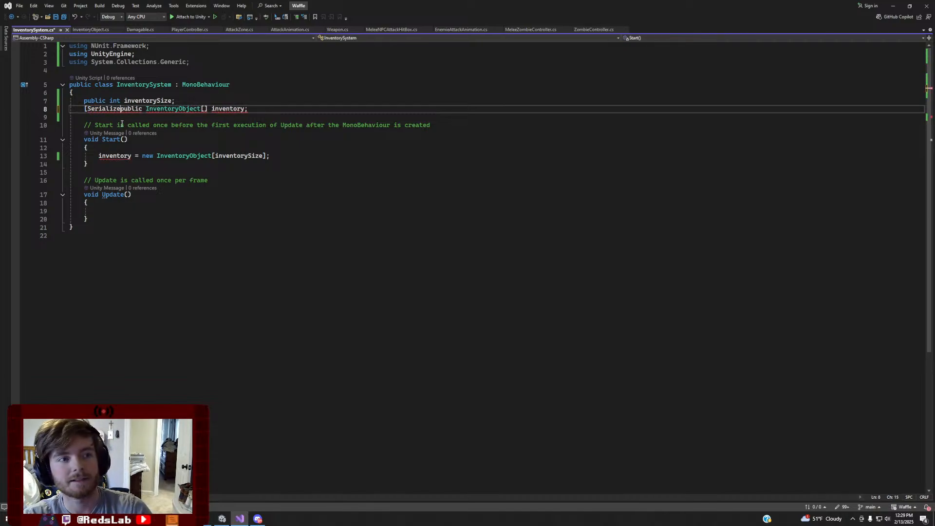
type("]")
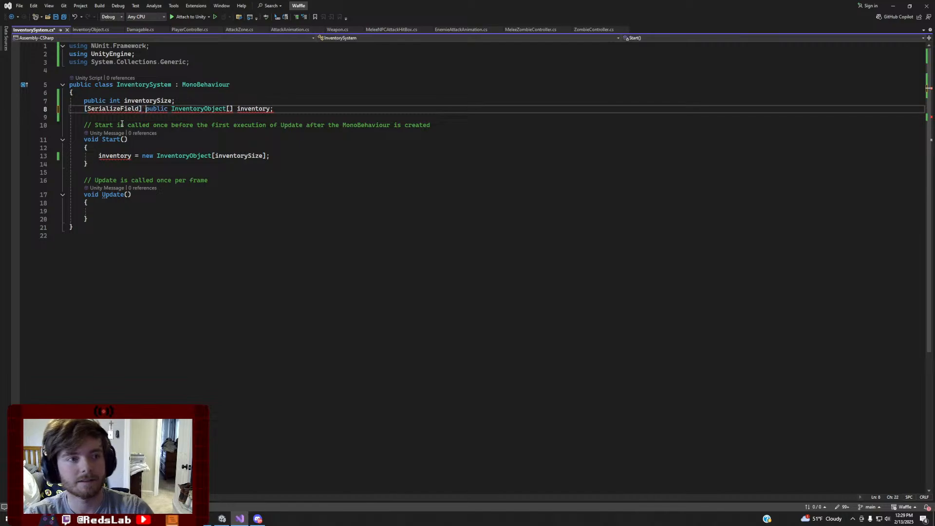
Back in Unity, check the Player's Inventory System fields and the Hotbar object's Weapon Slot Controller weapons list
left_click(222, 519)
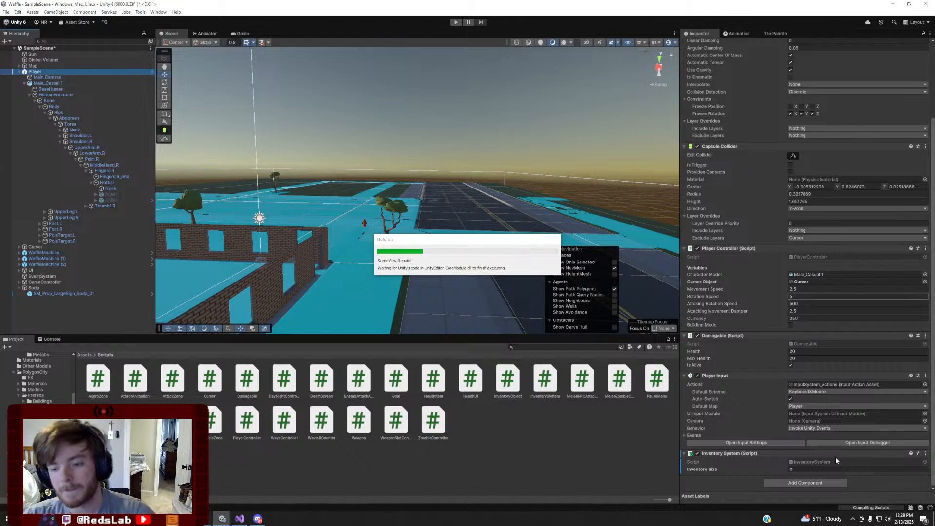
scroll(823, 458, "down", 4)
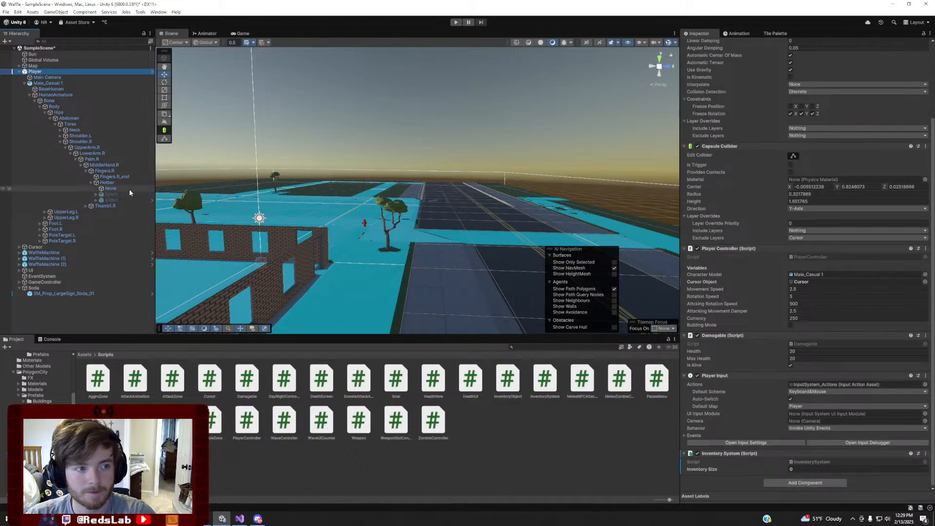
left_click(108, 182)
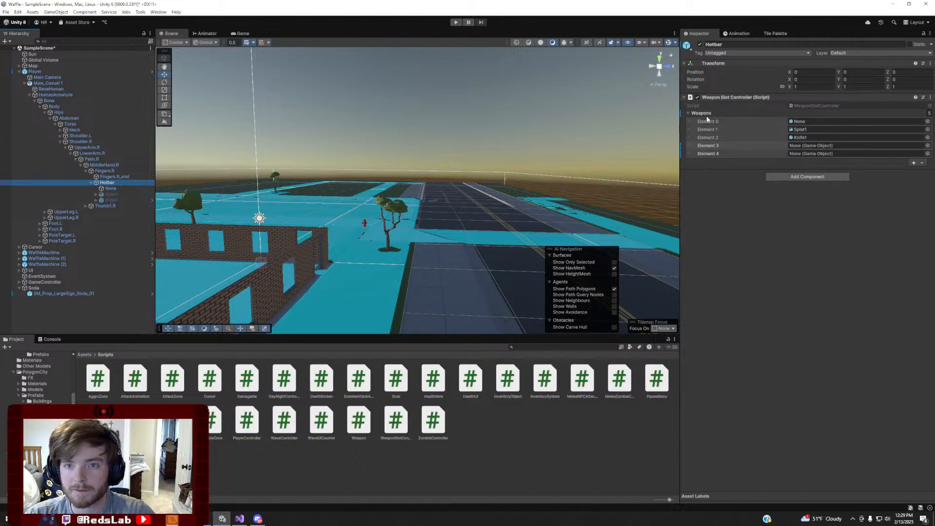
left_click(37, 72)
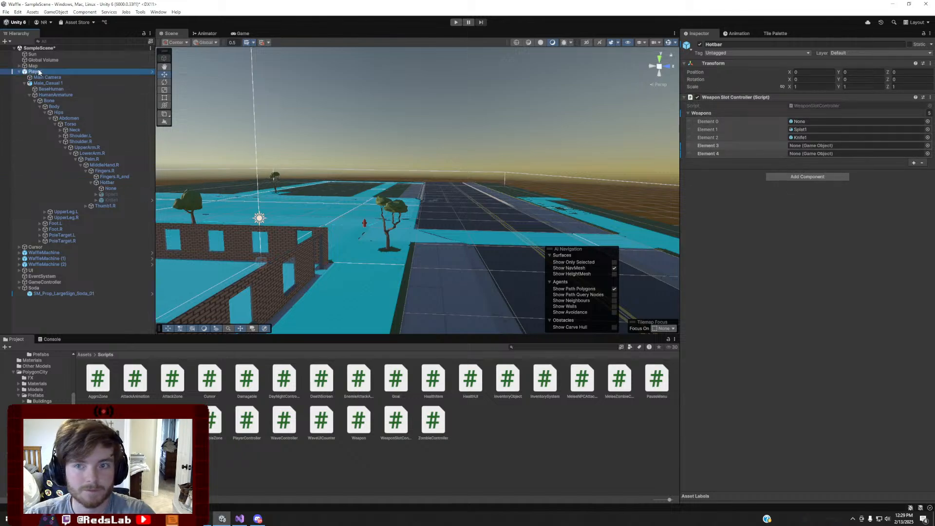
In the Visual Studio script, declare a public GameObject field named hotbar below the inventory array and save
left_click(240, 519)
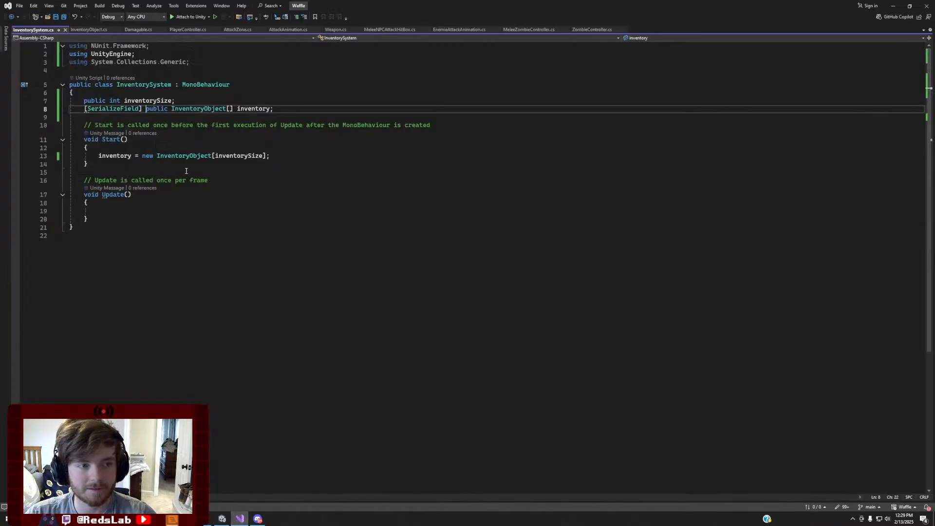
left_click(274, 102)
left_click(286, 109)
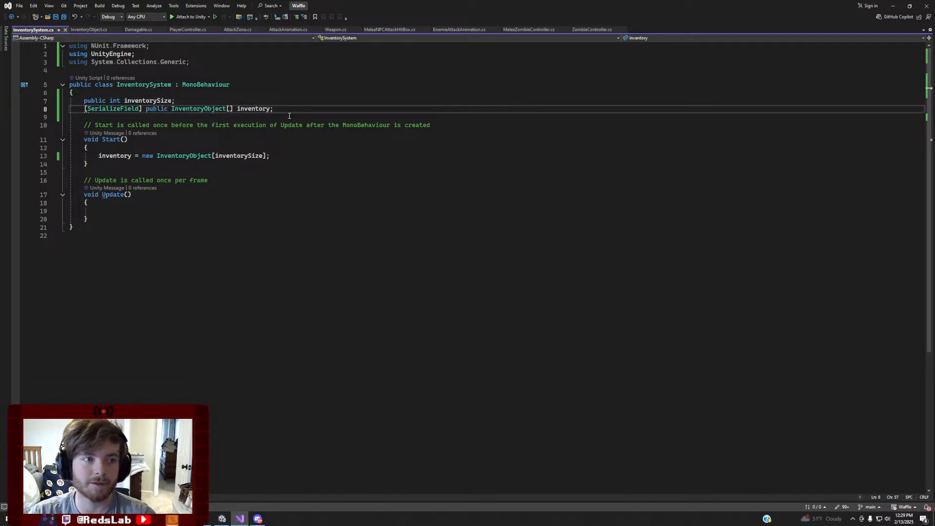
key("Return")
type("p")
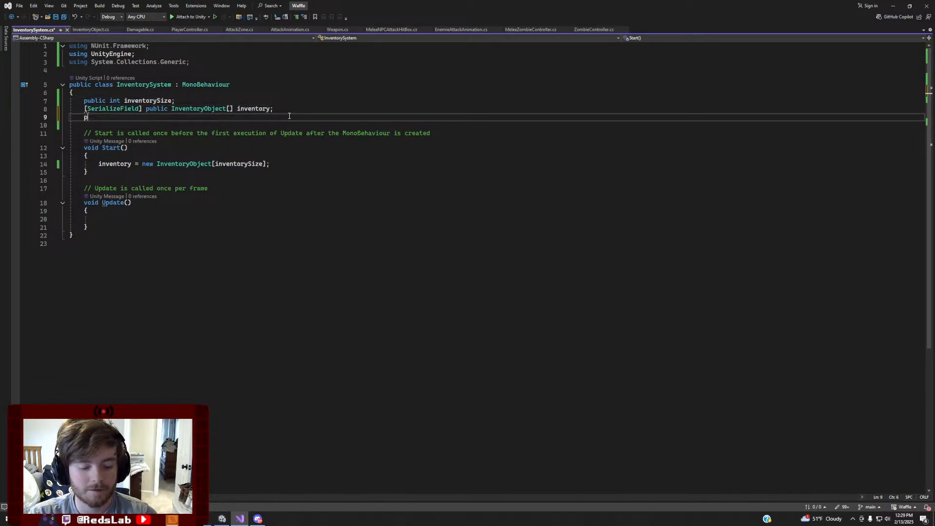
type("ublic Game")
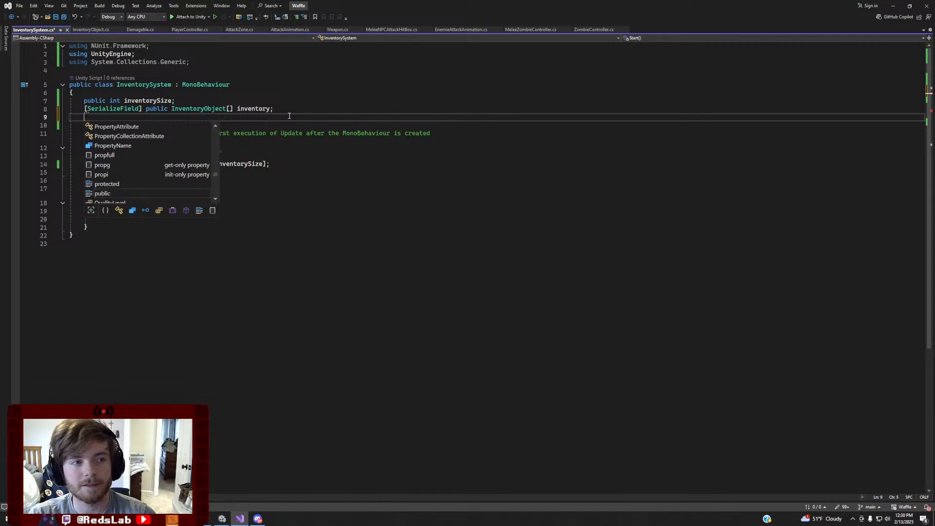
type("Object ")
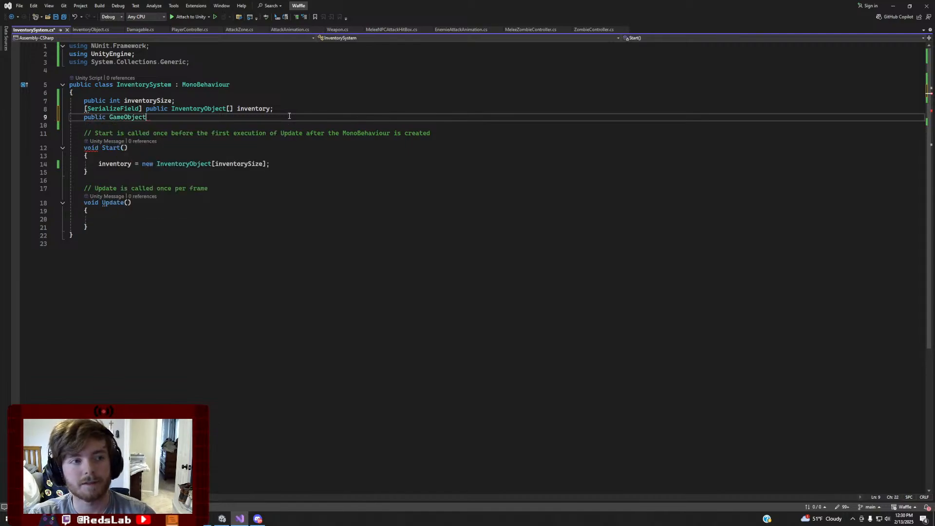
type("ho")
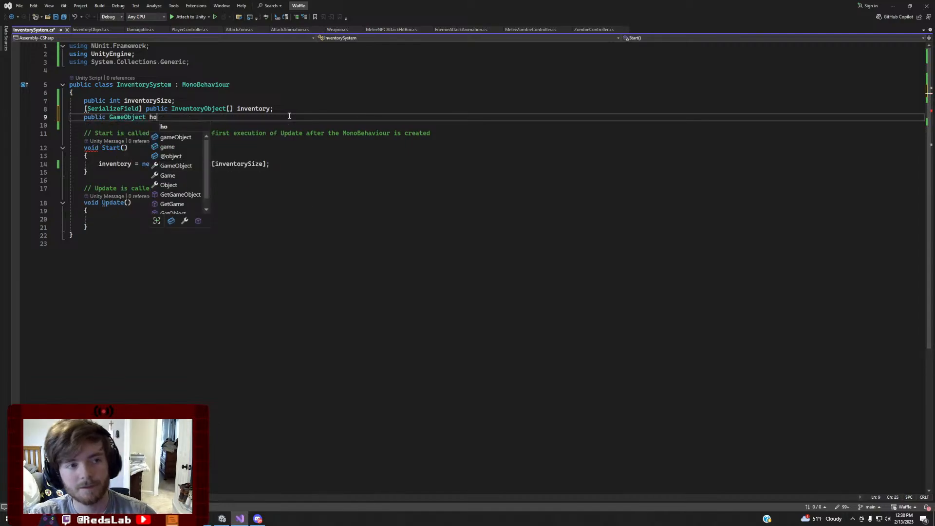
type("tbar;")
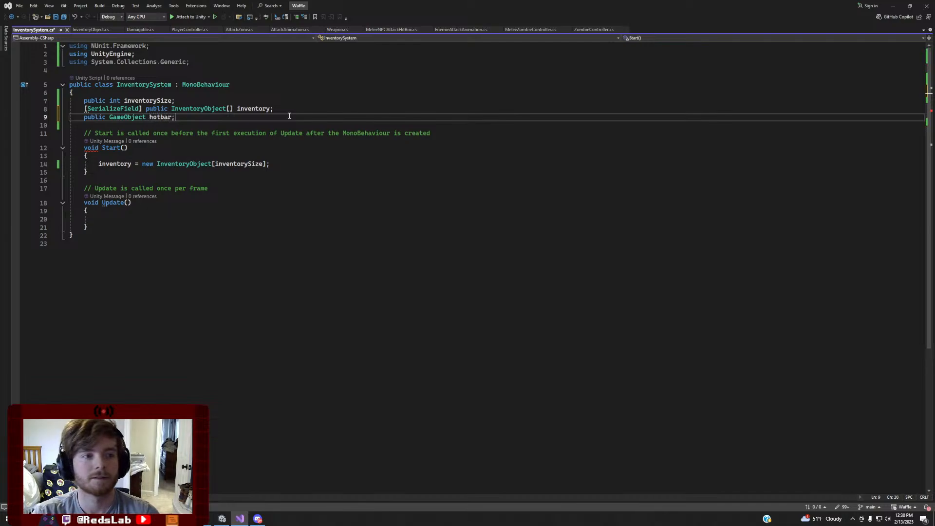
key("ctrl+s")
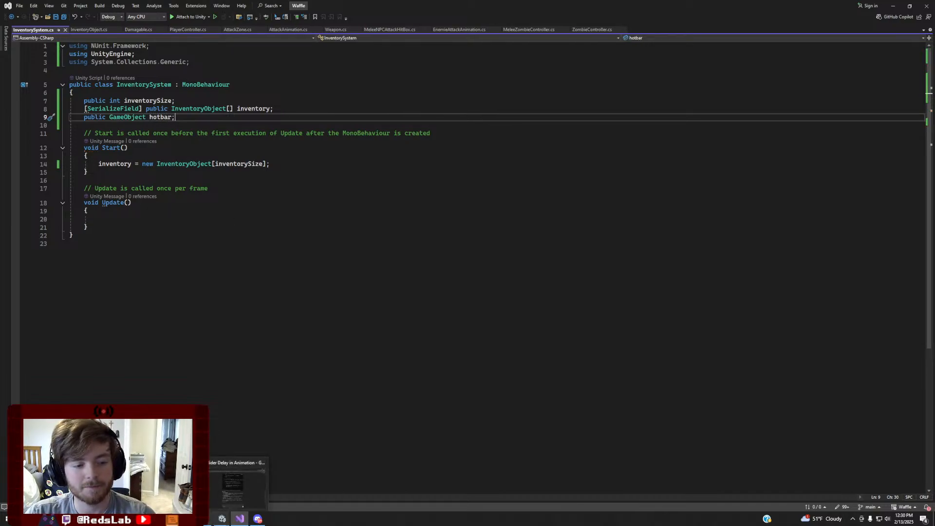
mouse_move(210, 495)
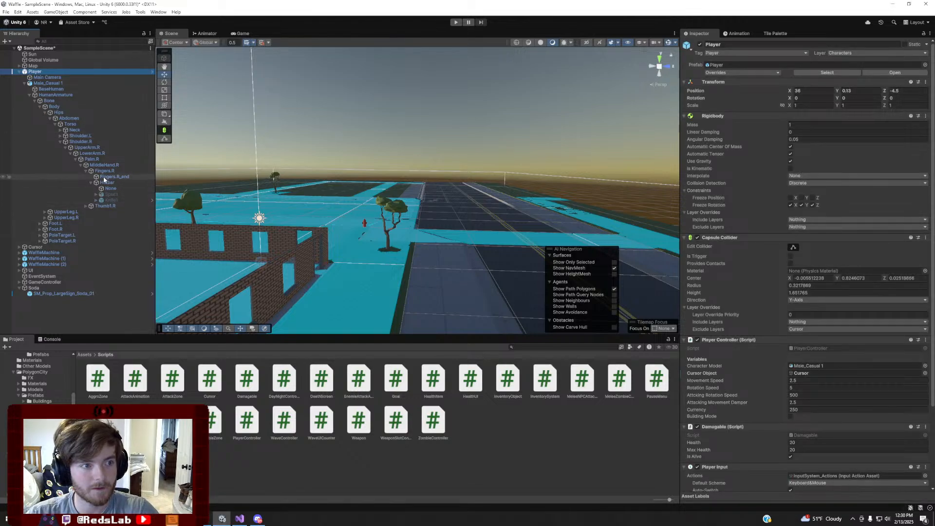
Open the WeaponSlotController script from the Hotbar object and close the other scripts except InventorySystem, InventoryObject and PlayerController
left_click(112, 184)
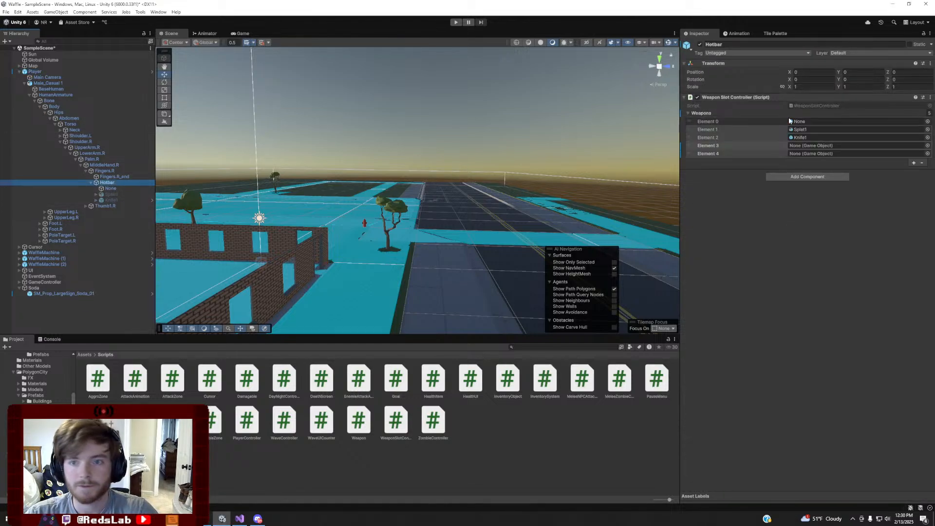
left_click(814, 106)
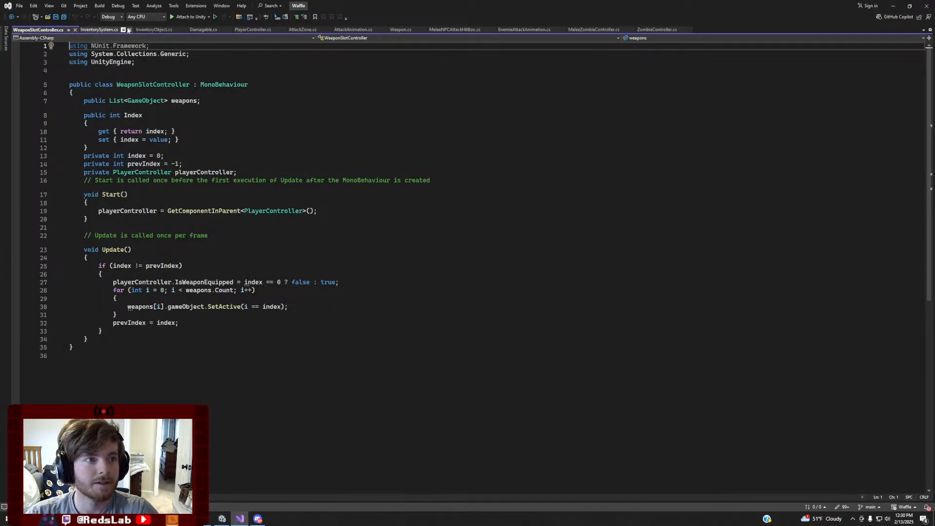
left_click(229, 30)
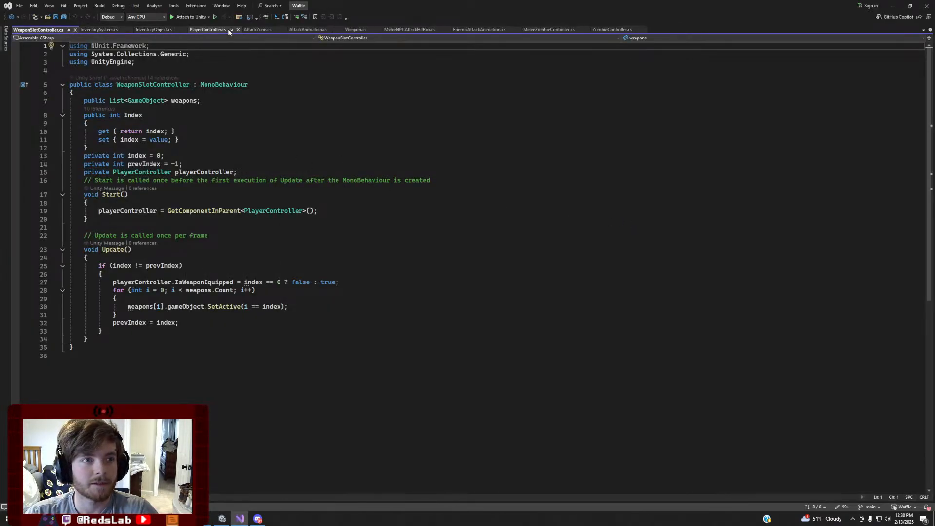
left_click(283, 29)
left_click(294, 30)
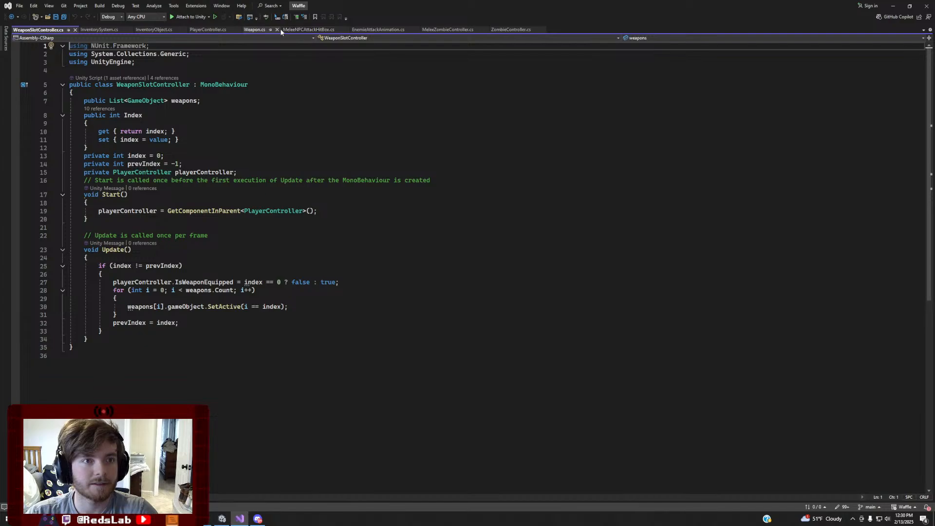
left_click(276, 30)
left_click(304, 30)
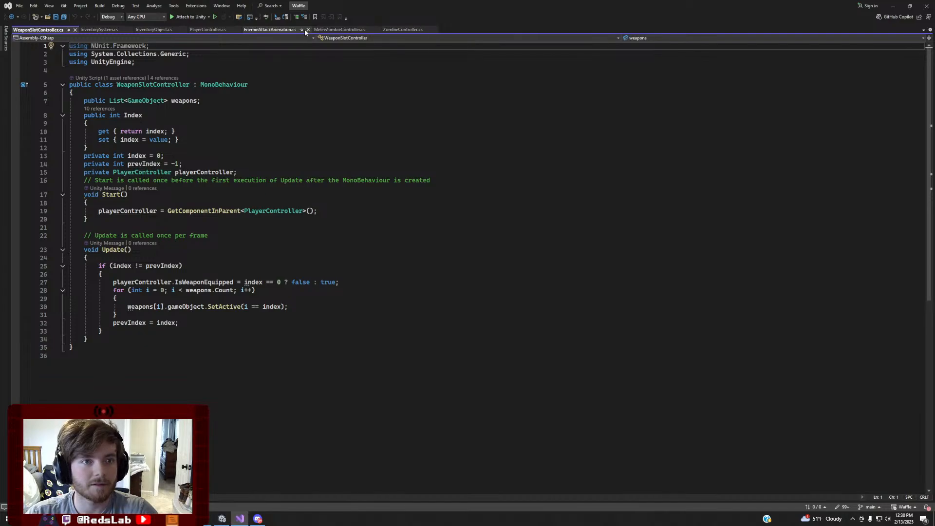
left_click(307, 30)
left_click(365, 30)
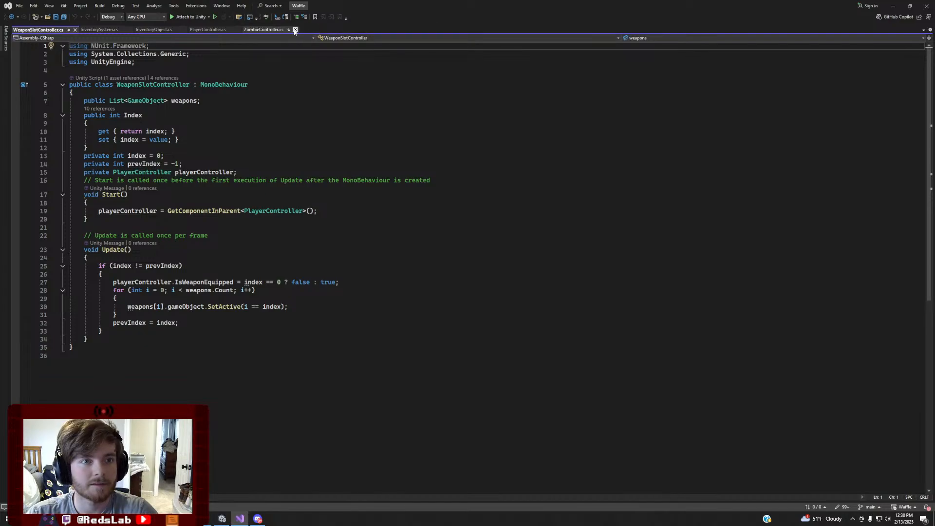
left_click(301, 30)
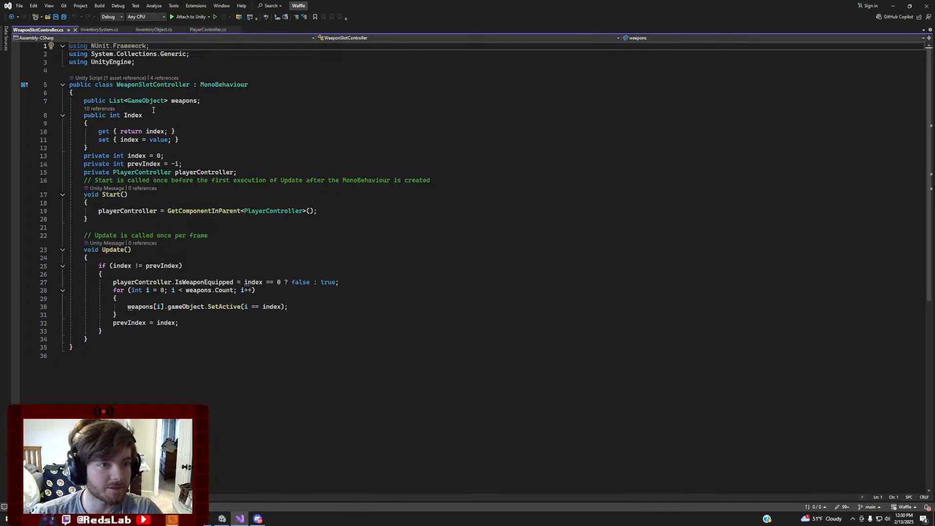
Rename the public GameObject list declaration in WeaponSlotController from weapons to items
left_click(186, 101)
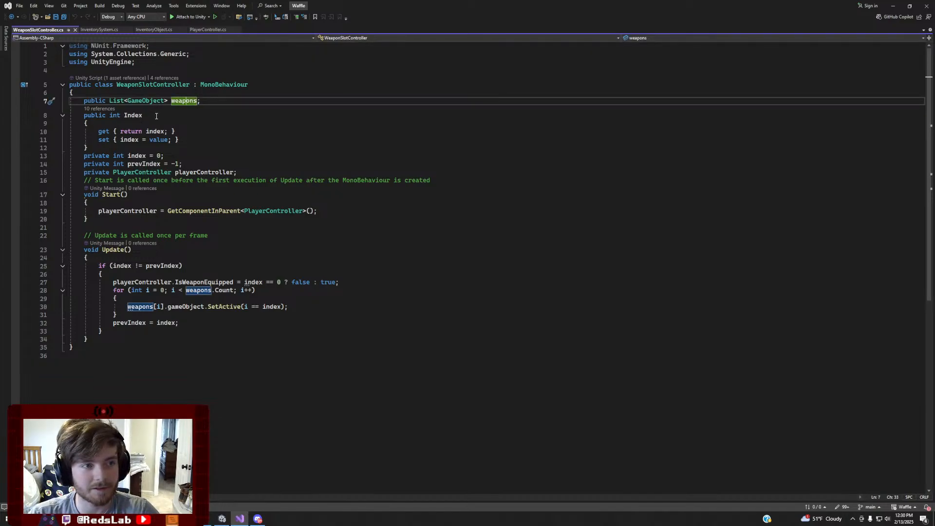
left_click(196, 102)
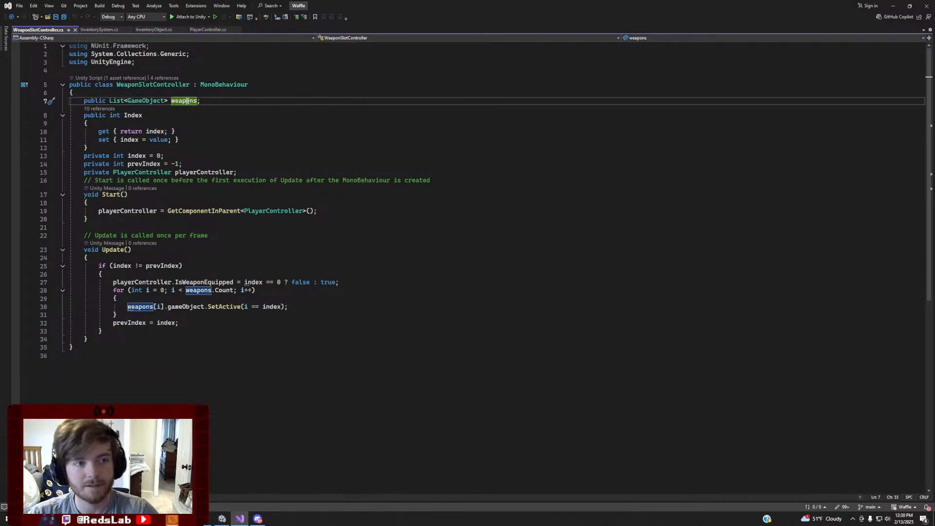
key("ctrl+BackSpace")
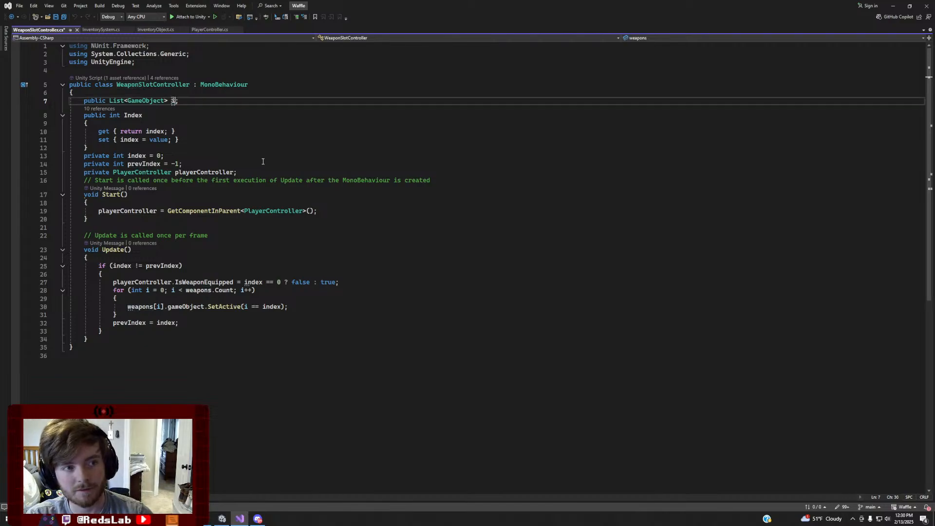
type("items")
key("End")
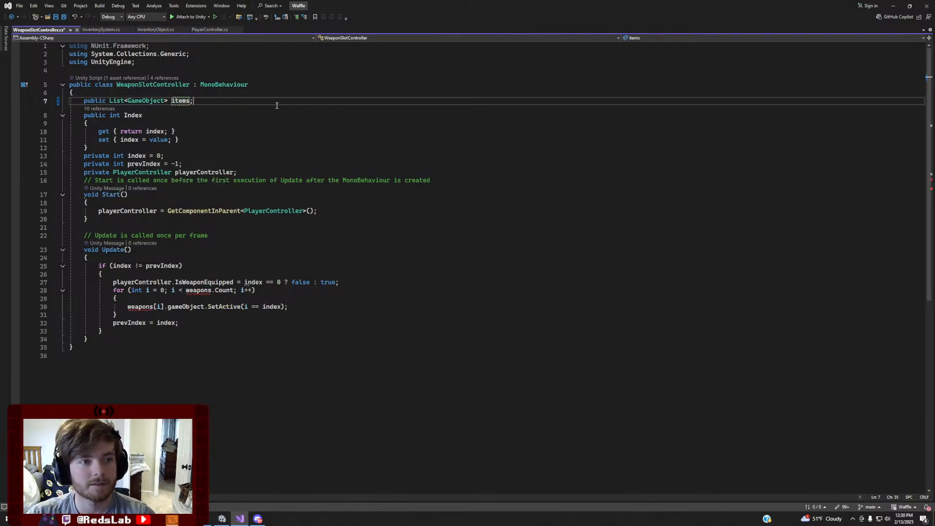
Rename the WeaponSlotController class to HotbarController in its declaration
double_click(163, 89)
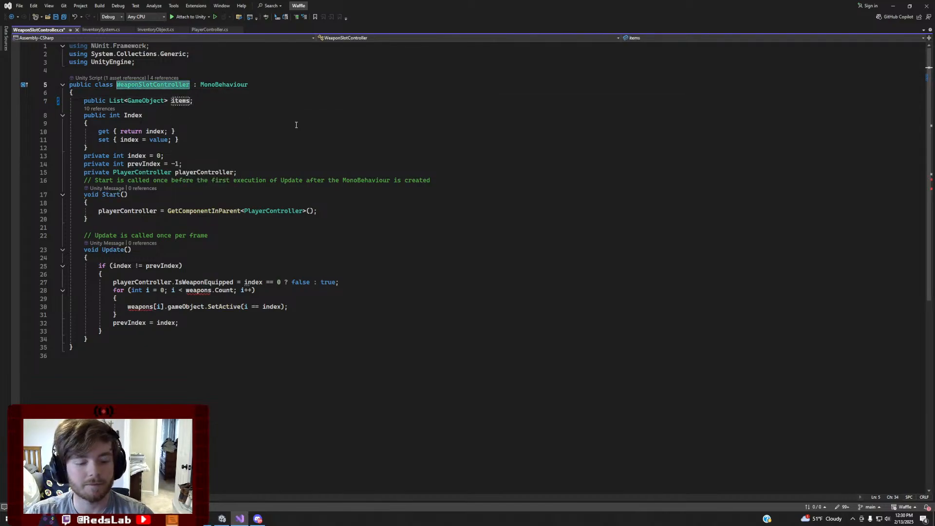
type("Hotbar")
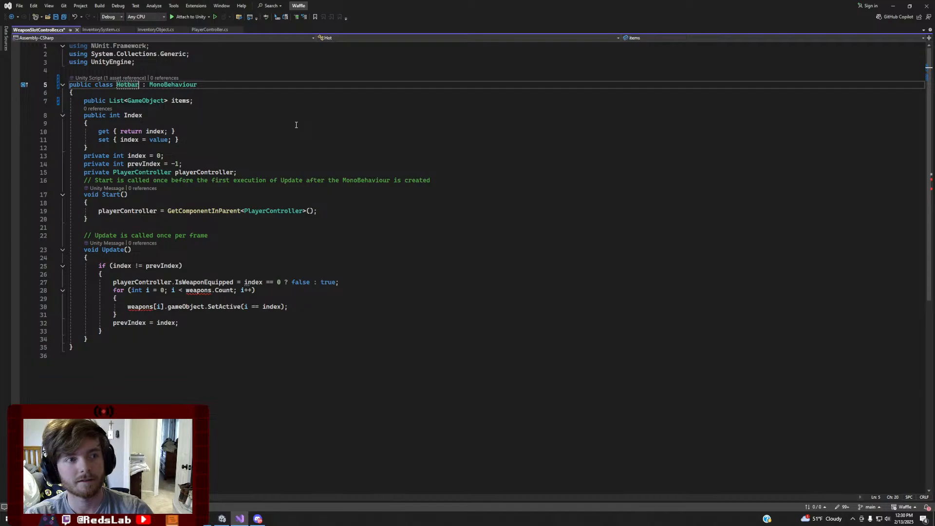
type("Controller")
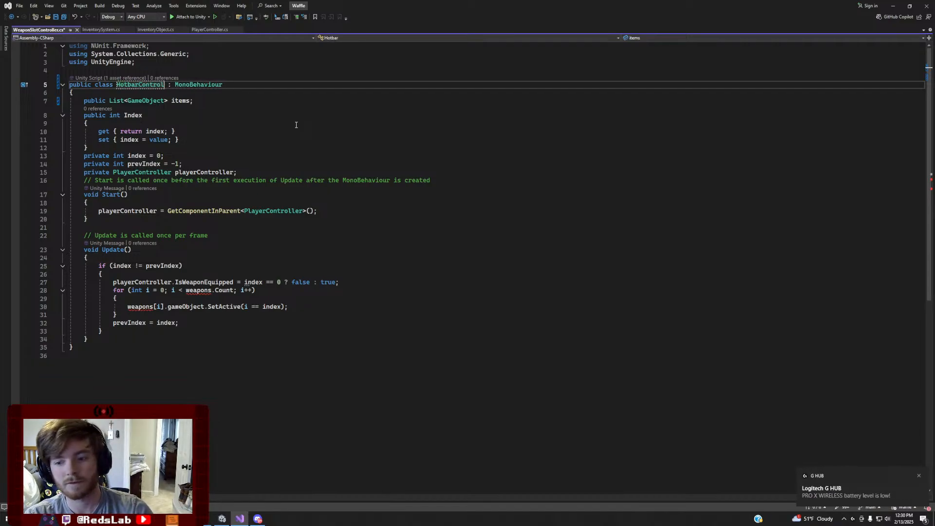
left_click(281, 118)
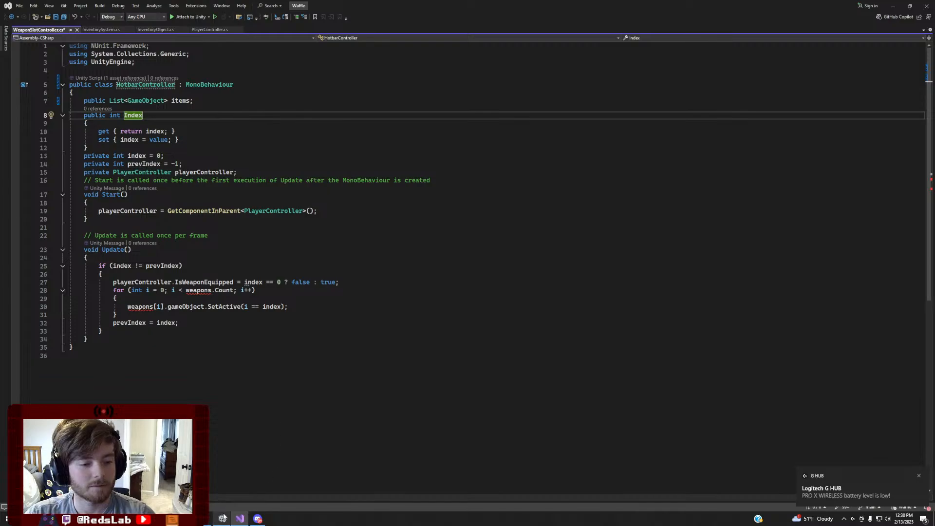
Switch to Unity and rename the WeaponSlotController script asset in the Scripts folder as HotbarController
key("alt+Tab")
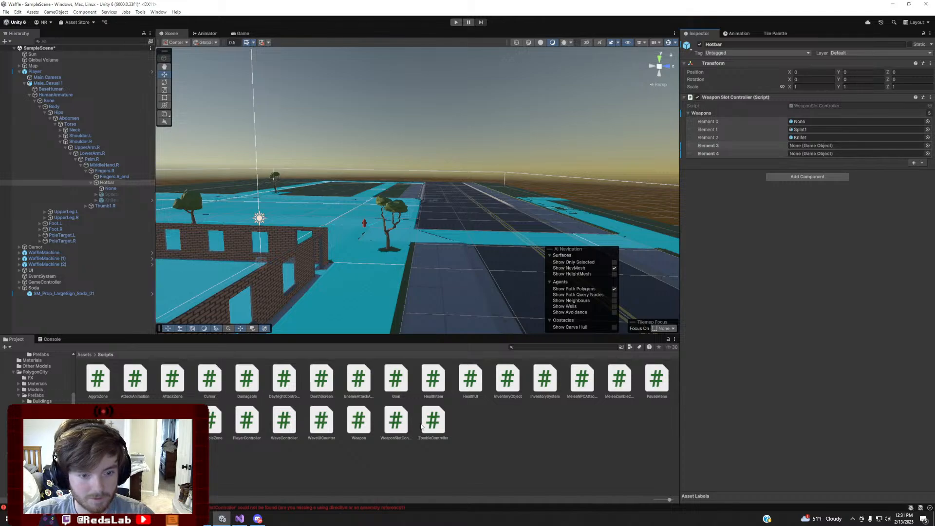
left_click(396, 420)
right_click(395, 422)
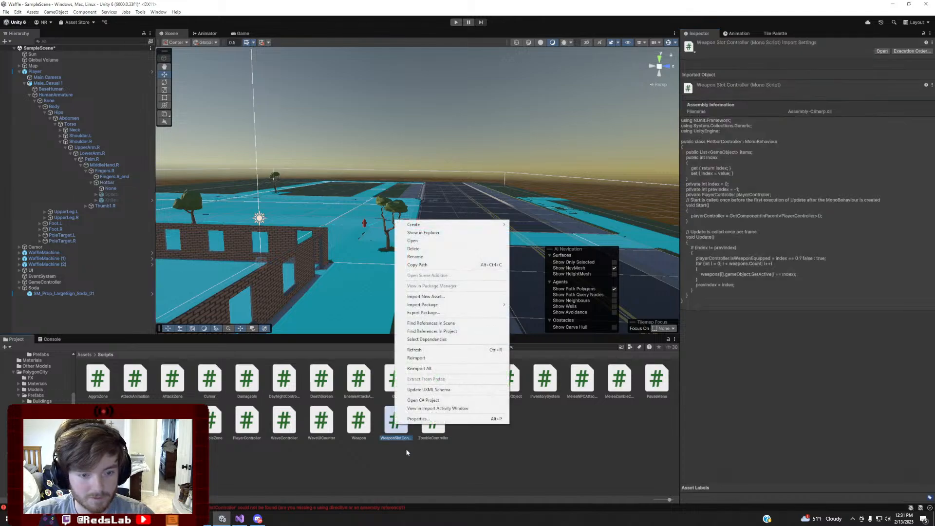
left_click(435, 257)
type("HotbarC")
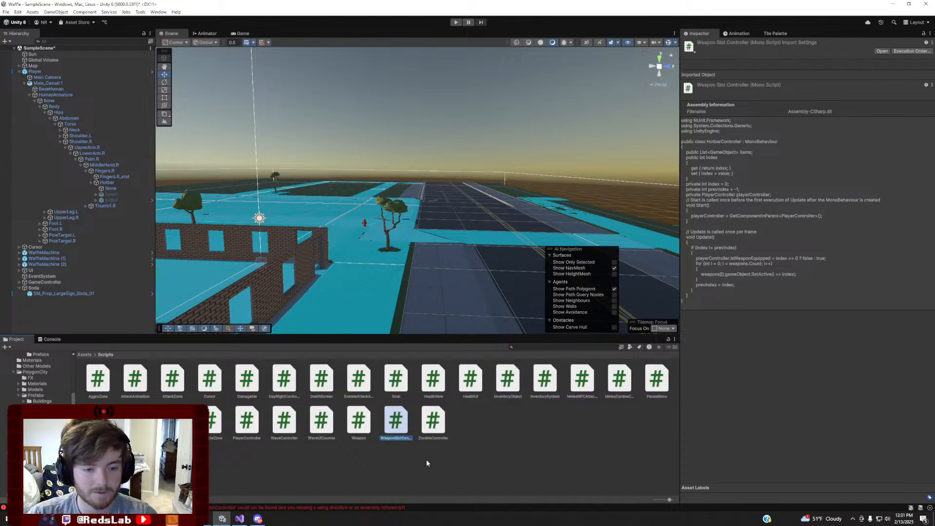
key("Return")
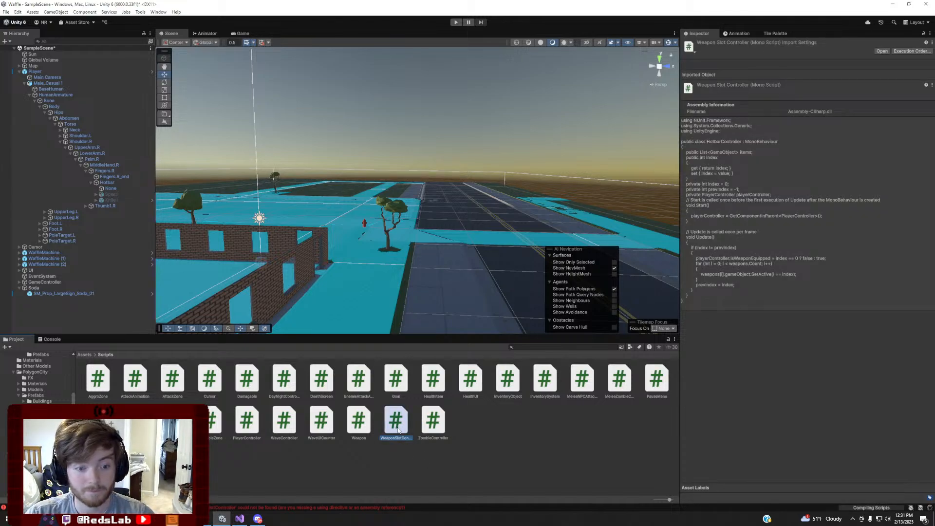
Try again to rename the WeaponSlotController asset as HotbarController, and check the console
right_click(399, 430)
left_click(431, 261)
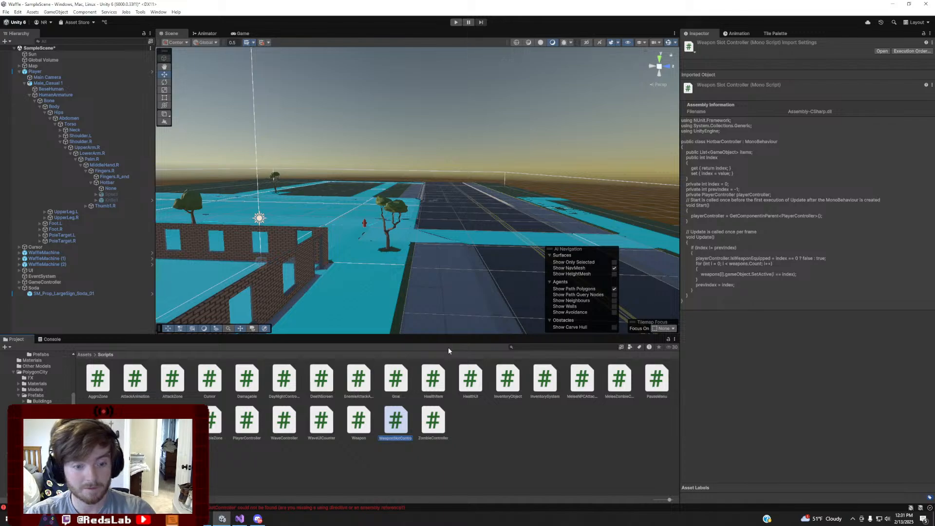
type("HotbarCon")
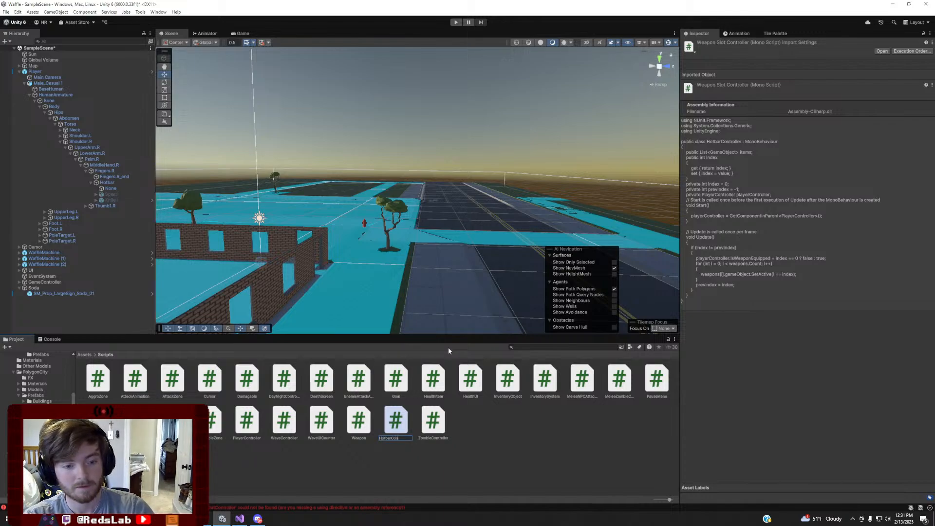
key("Escape")
left_click(140, 321)
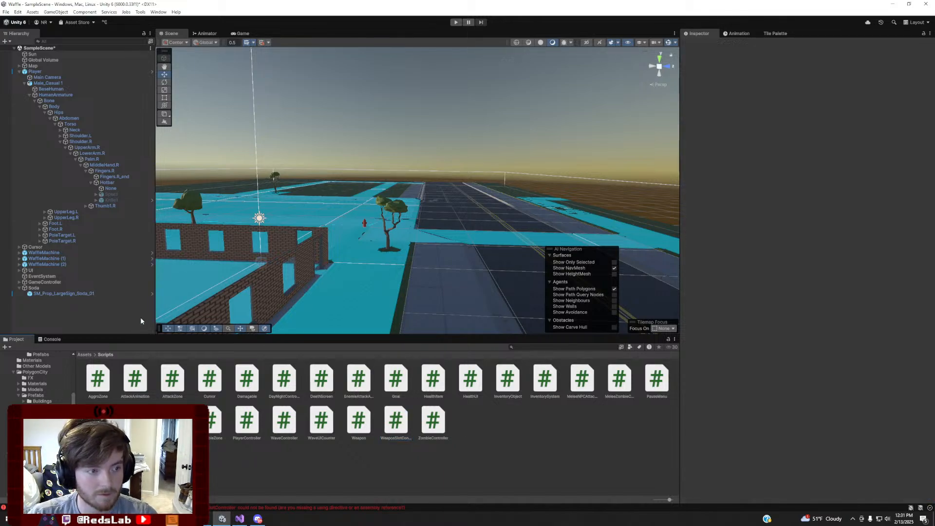
left_click(57, 338)
left_click(16, 339)
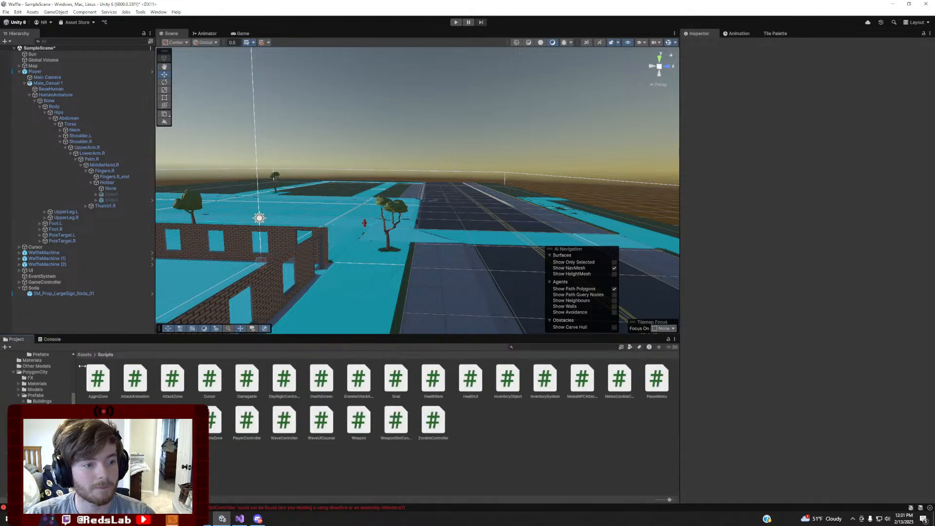
Close the missing WeaponSlotController.cs file in Visual Studio and reopen the script from Unity's Scripts folder
left_click(240, 519)
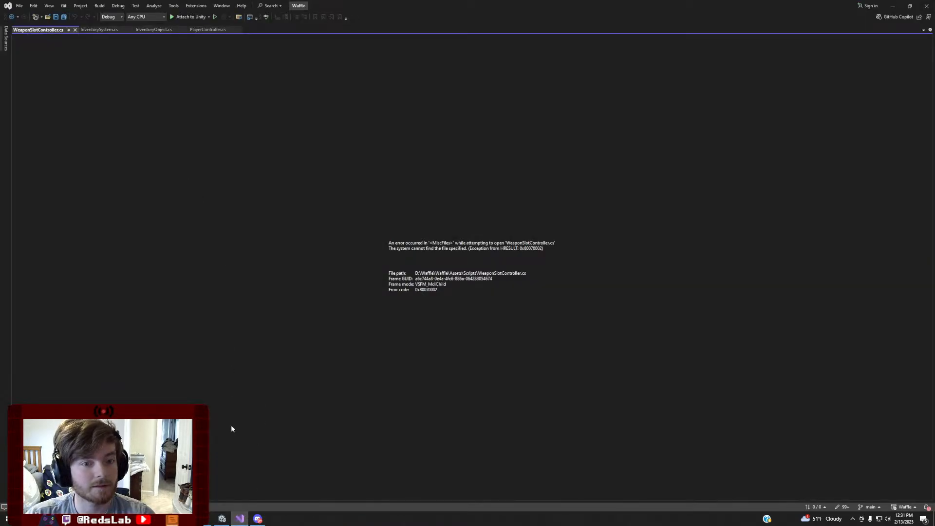
left_click(75, 30)
left_click(240, 518)
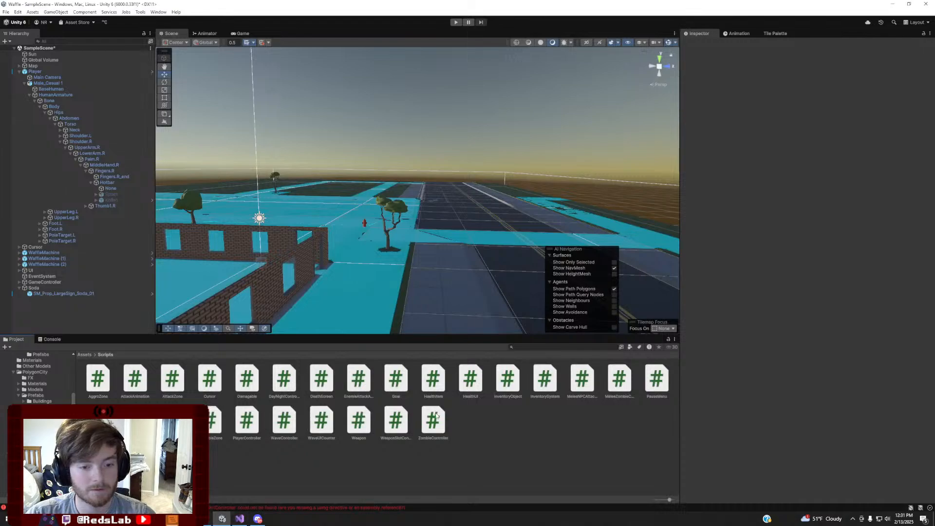
double_click(402, 421)
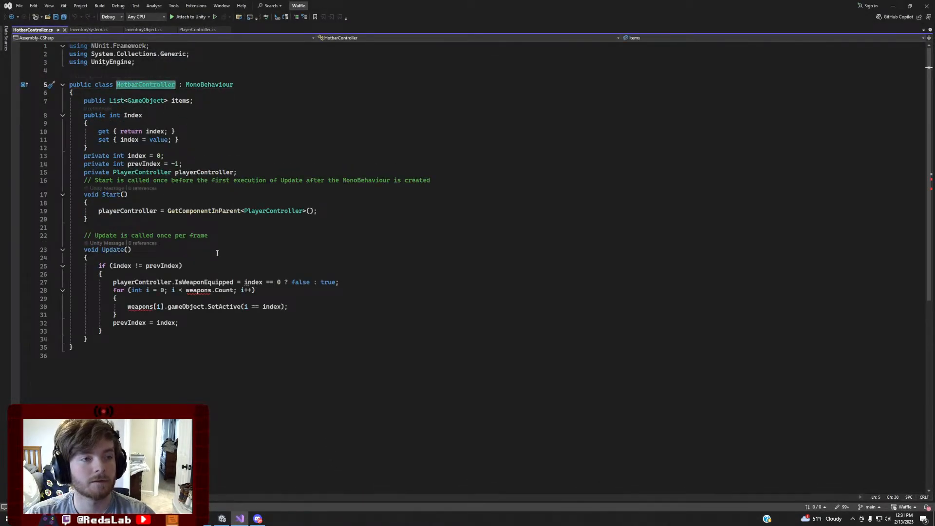
Back in Unity, reopen the Scripts folder and inspect the renamed script asset and the Hotbar object's script component
left_click(223, 519)
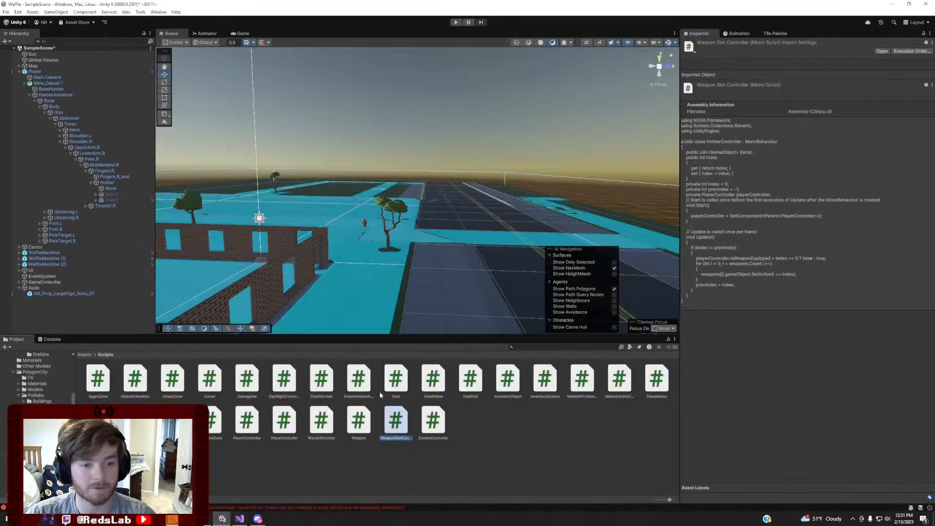
left_click(84, 355)
double_click(206, 390)
left_click(397, 420)
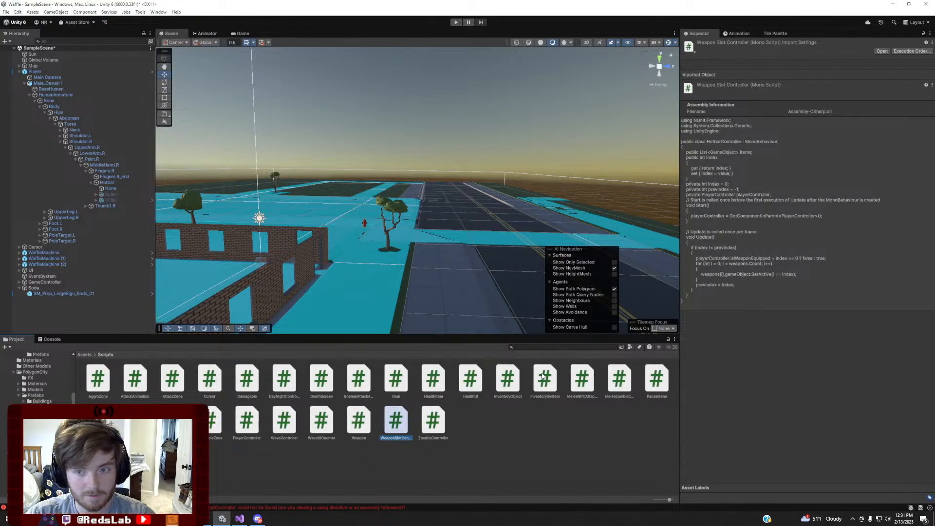
left_click(107, 182)
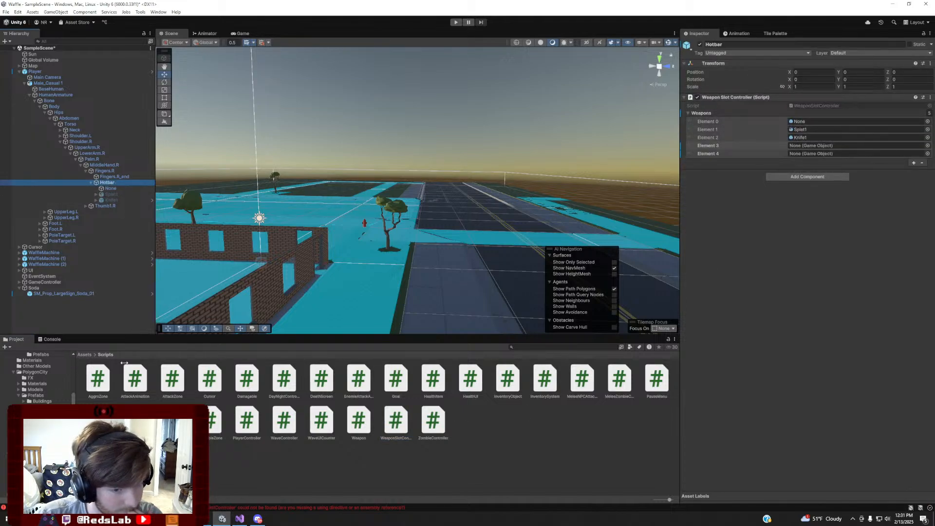
Create a new MonoBehaviour script named HotbarController1 in the Scripts folder
right_click(511, 427)
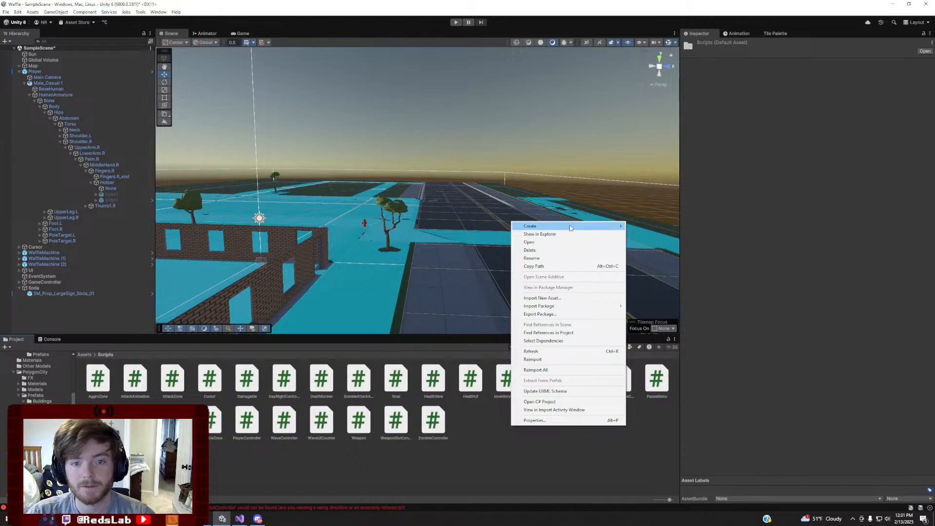
mouse_move(570, 227)
mouse_move(665, 301)
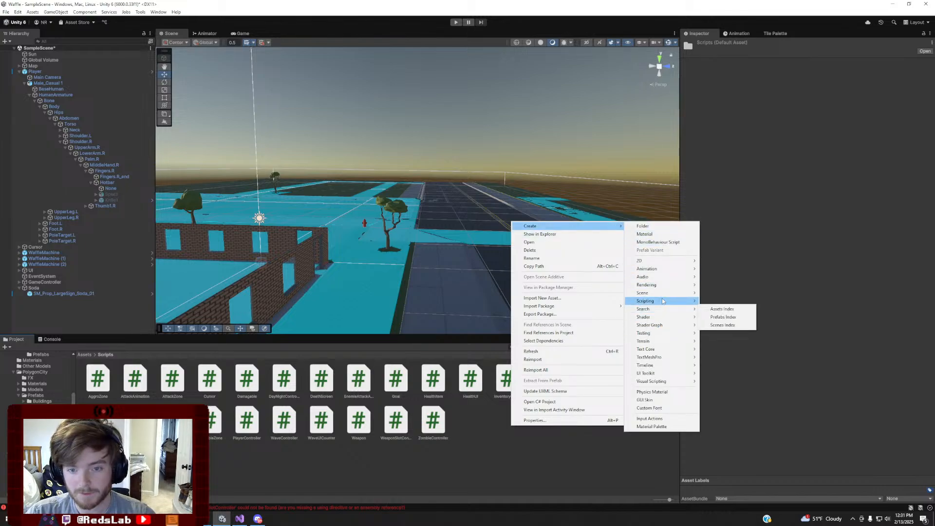
left_click(732, 301)
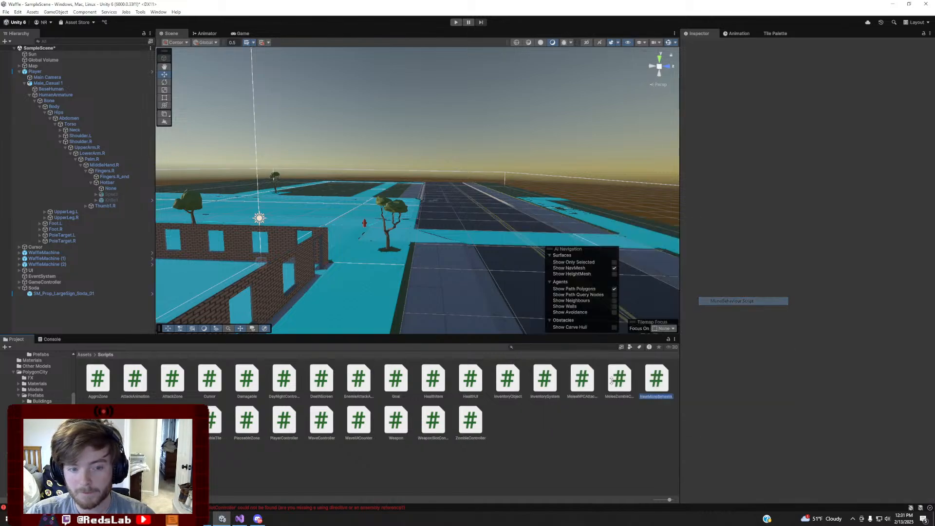
type("HotbarCont")
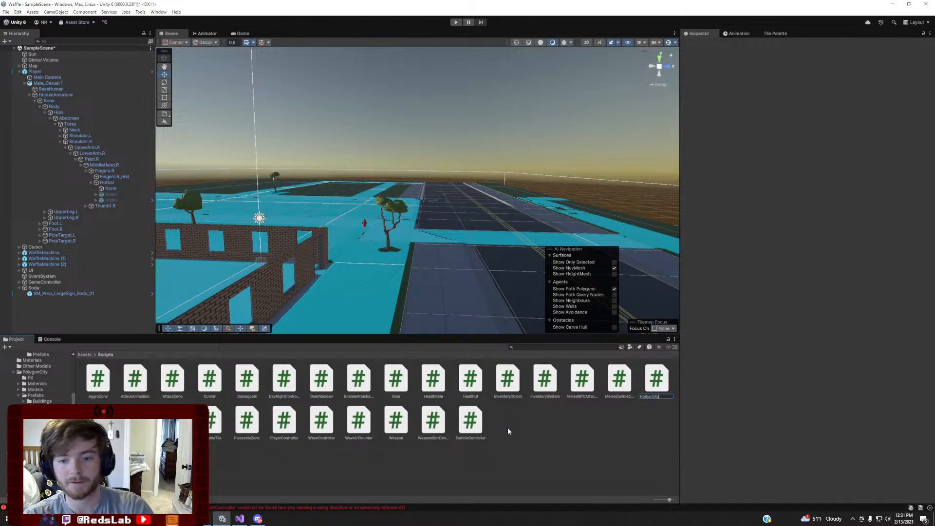
type("roller1")
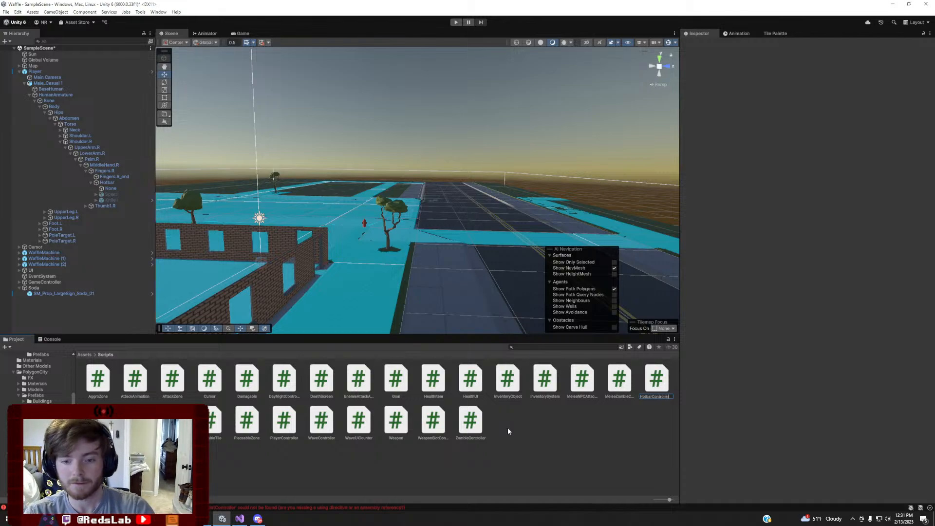
key("Return")
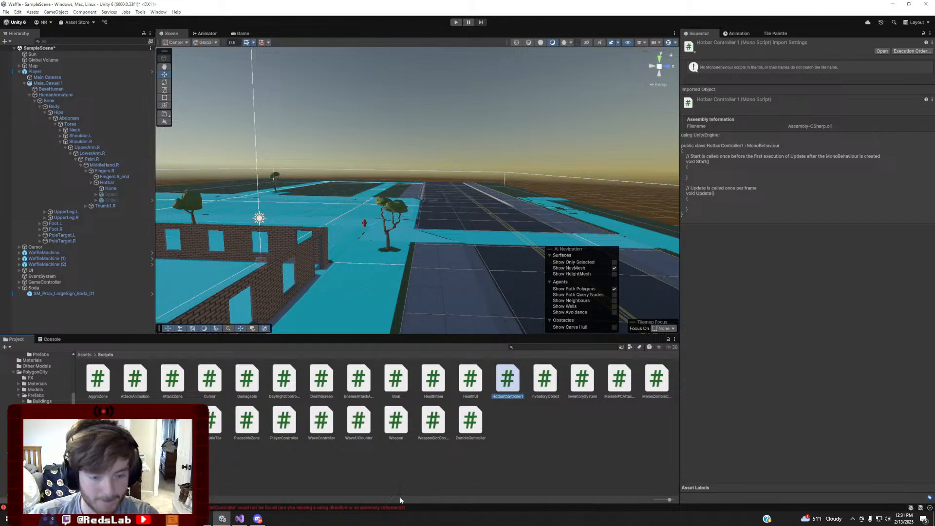
Copy the HotbarController class from HotbarController.cs and replace the template class in HotbarController1.cs with it
double_click(508, 383)
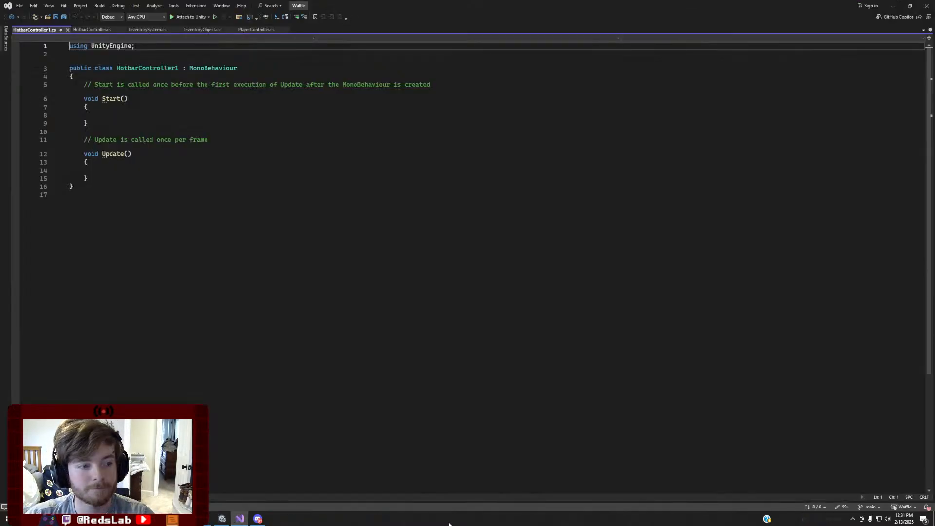
left_click(98, 30)
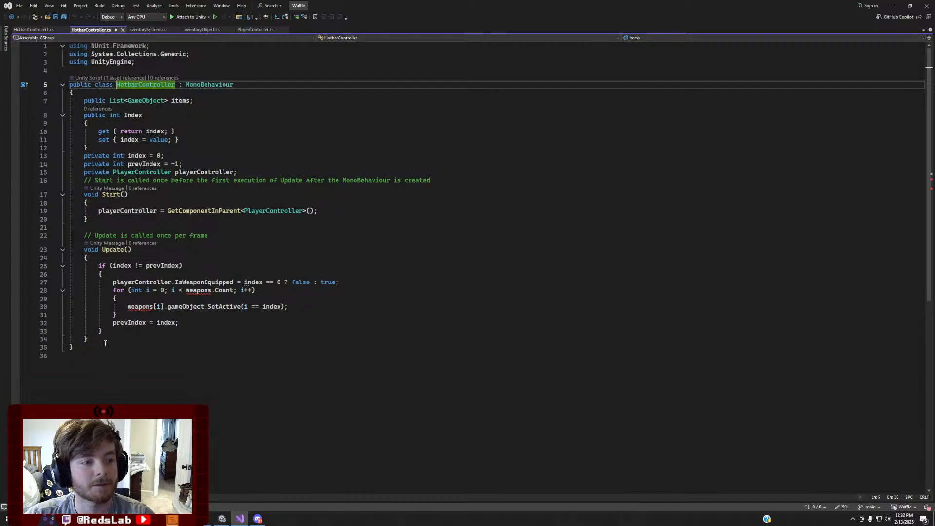
left_click_drag(73, 348, 1, 79)
key("ctrl+c")
left_click(50, 28)
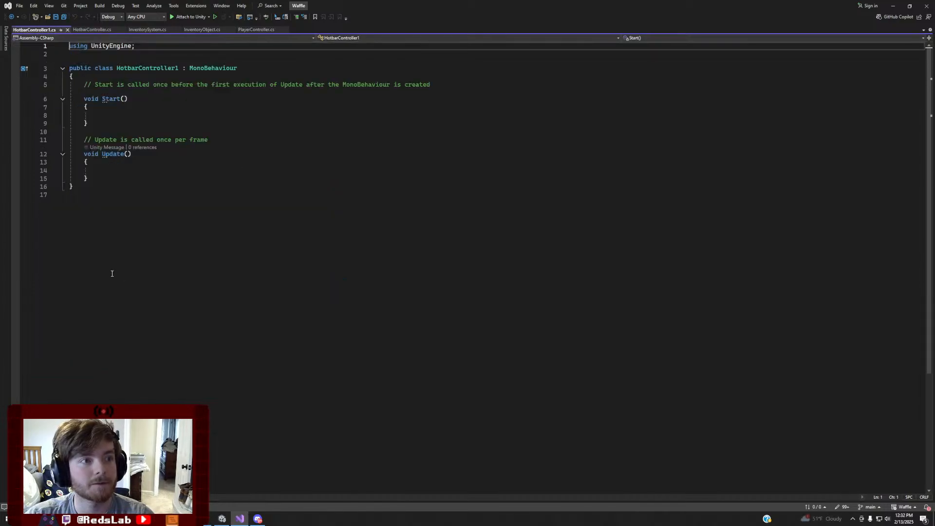
left_click_drag(74, 190, 1, 69)
key("ctrl+v")
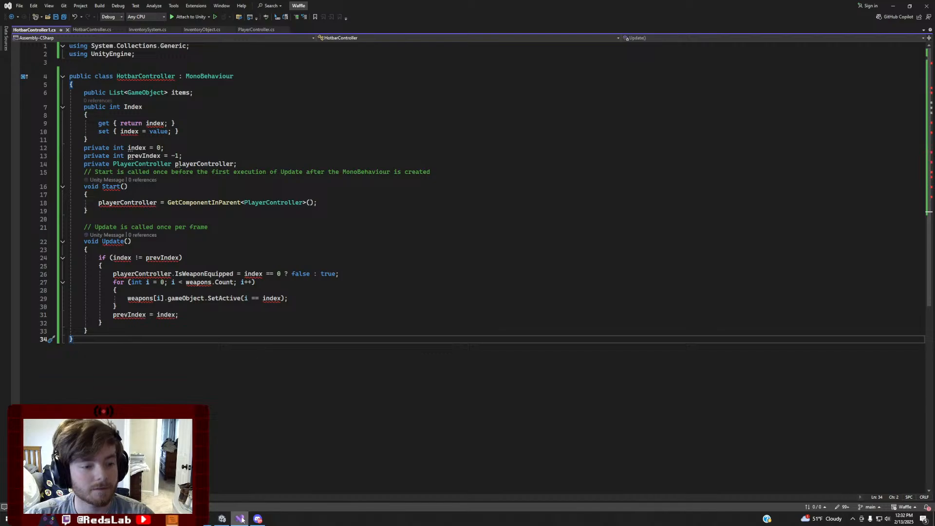
Switch to Unity and delete the old script asset still labelled WeaponSlotController from the Scripts folder
key("alt+Tab")
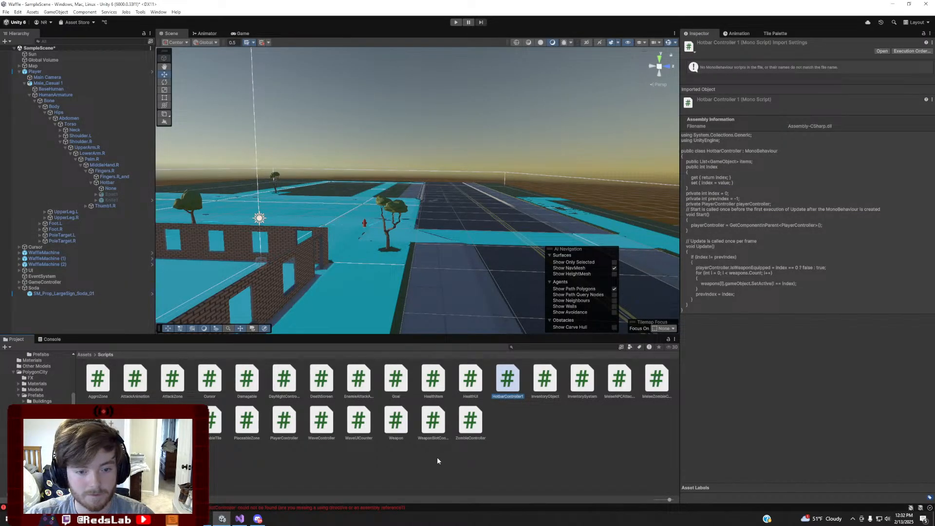
left_click(438, 440)
key("Delete")
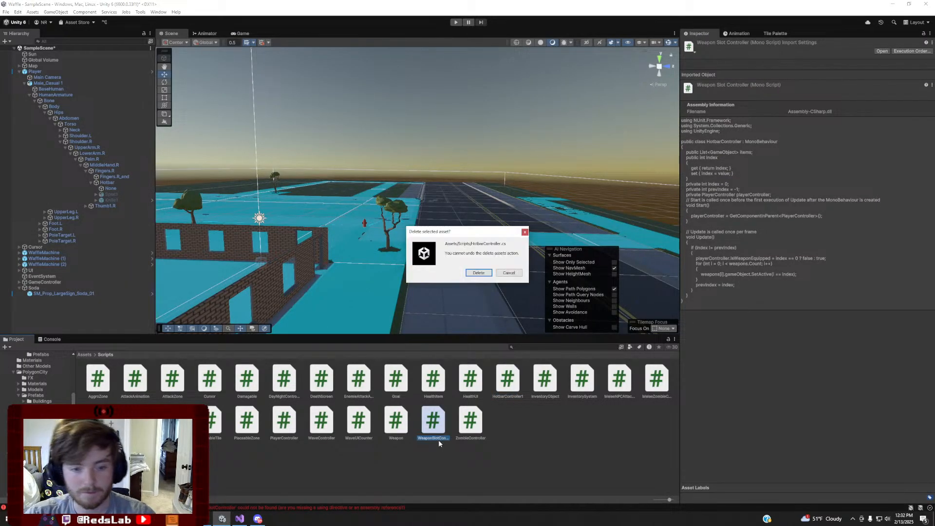
left_click(479, 274)
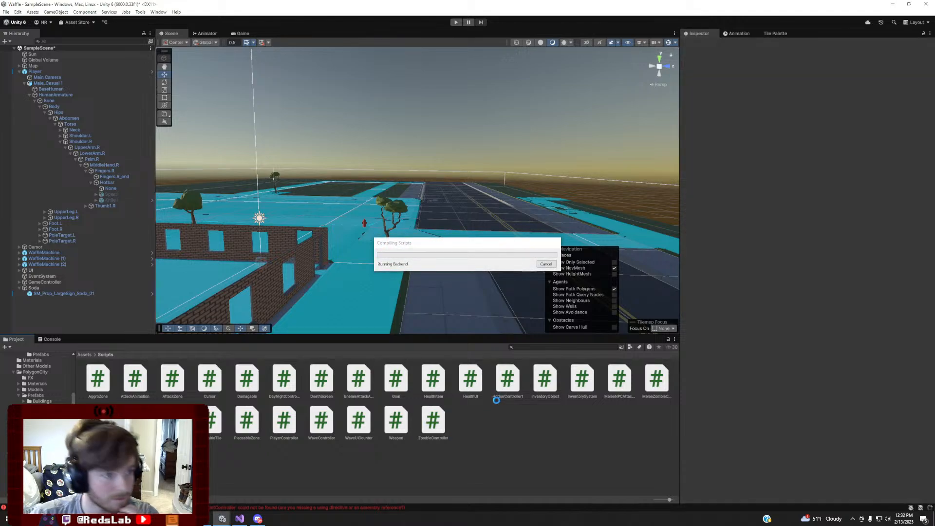
Rename the HotbarController1 script asset as HotbarController
right_click(509, 389)
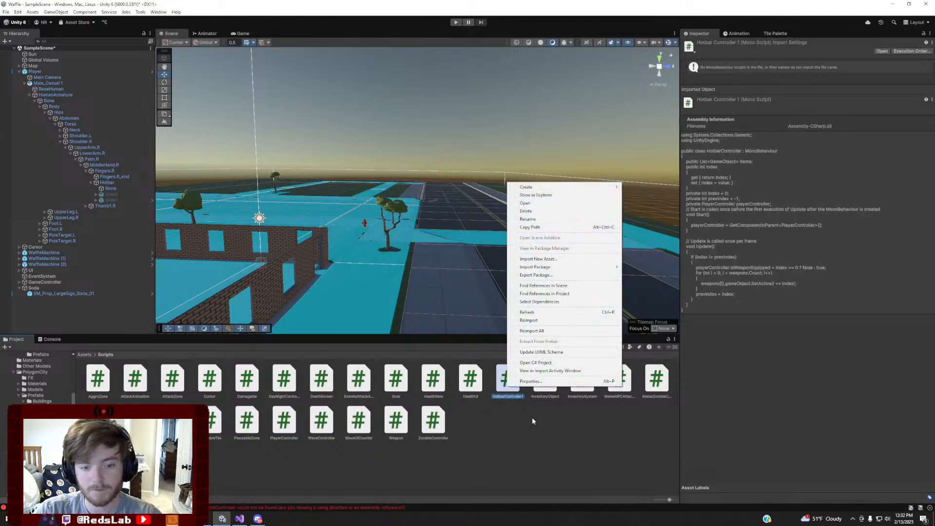
left_click(527, 219)
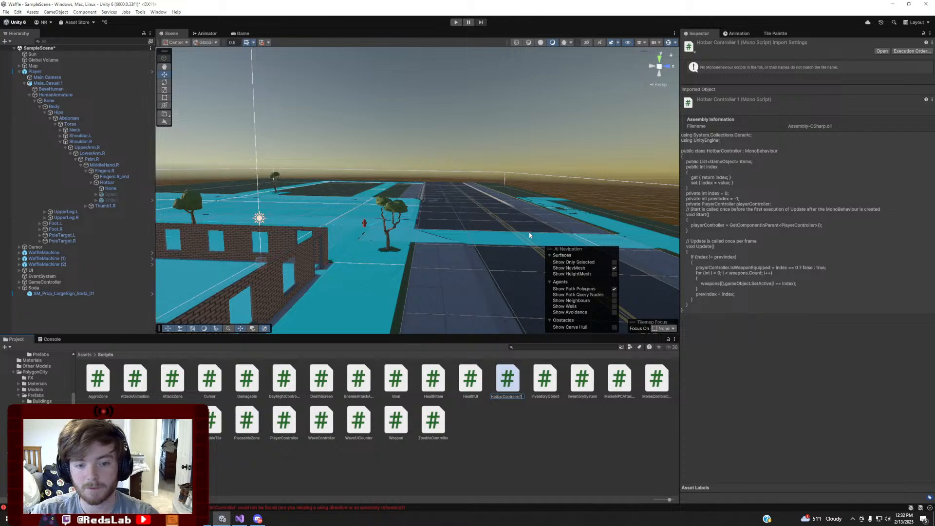
key("Return")
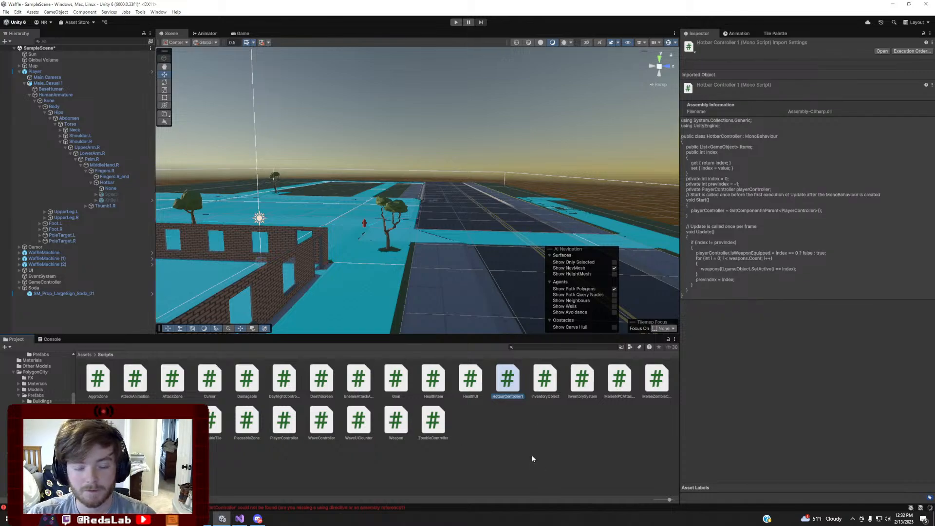
left_click(523, 444)
Close the missing HotbarController1.cs file in Visual Studio and reopen the renamed script from Unity's Scripts folder
left_click(239, 519)
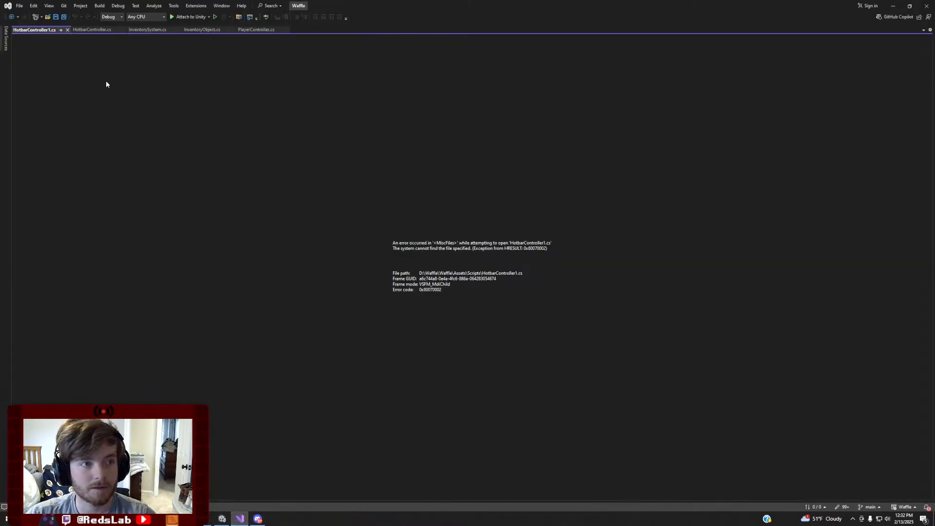
left_click(68, 30)
left_click(222, 519)
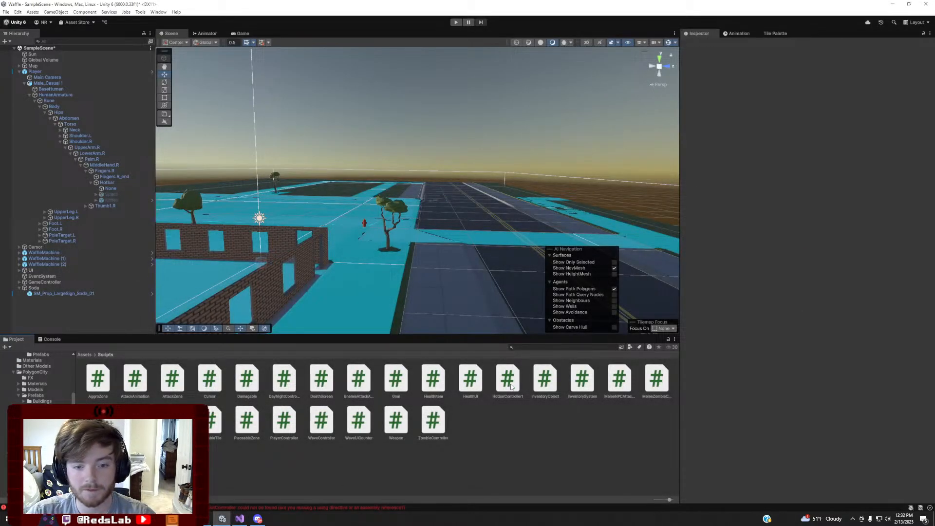
left_click(511, 388)
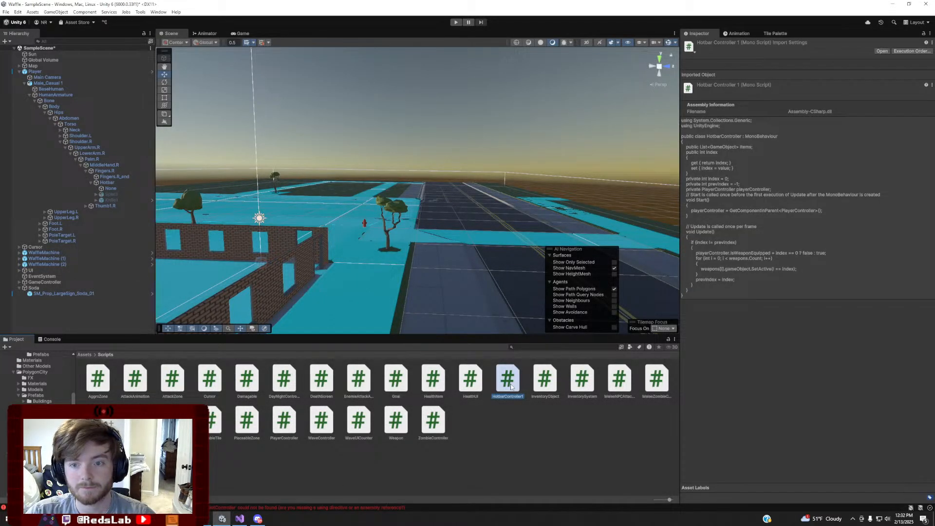
right_click(510, 386)
left_click(504, 388)
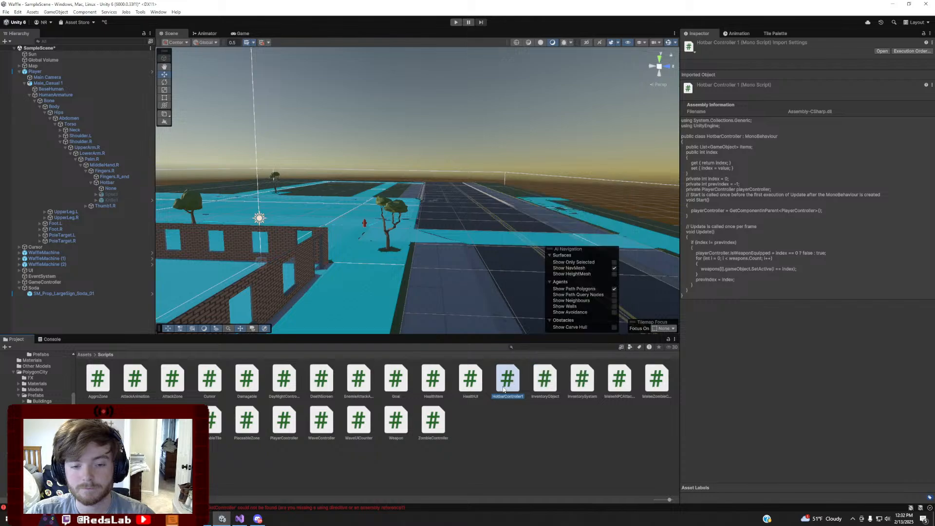
double_click(504, 388)
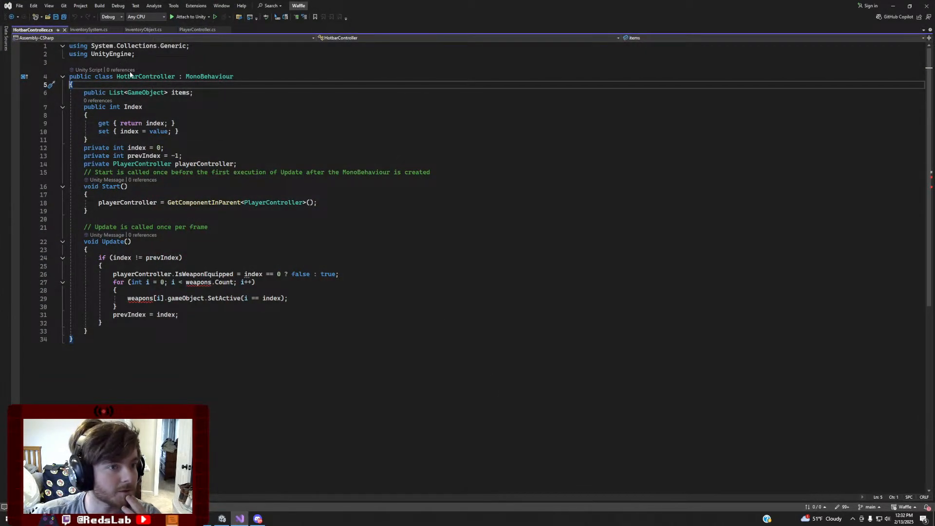
Review the index, prevIndex and playerController fields and the Start method of the HotbarController script
left_click(258, 166)
left_click(155, 150)
left_click(151, 157)
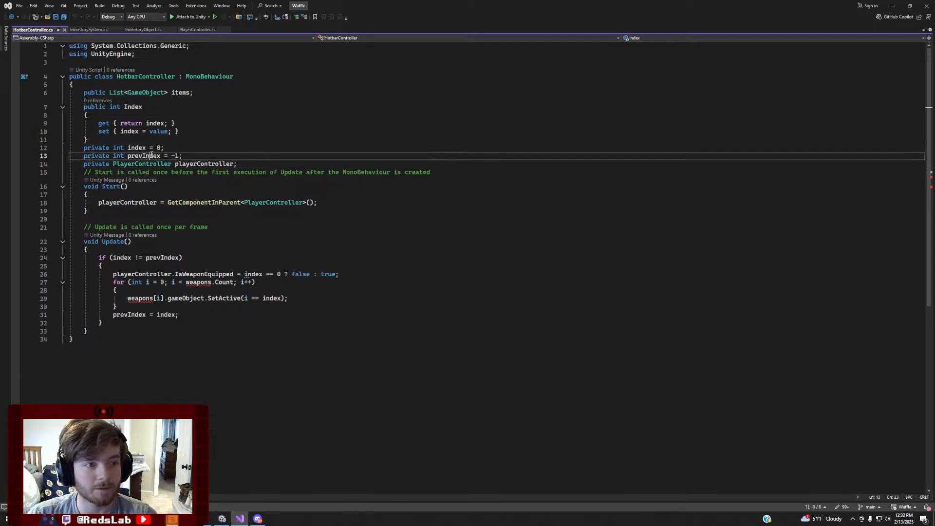
left_click(135, 163)
left_click(220, 203)
left_click(230, 210)
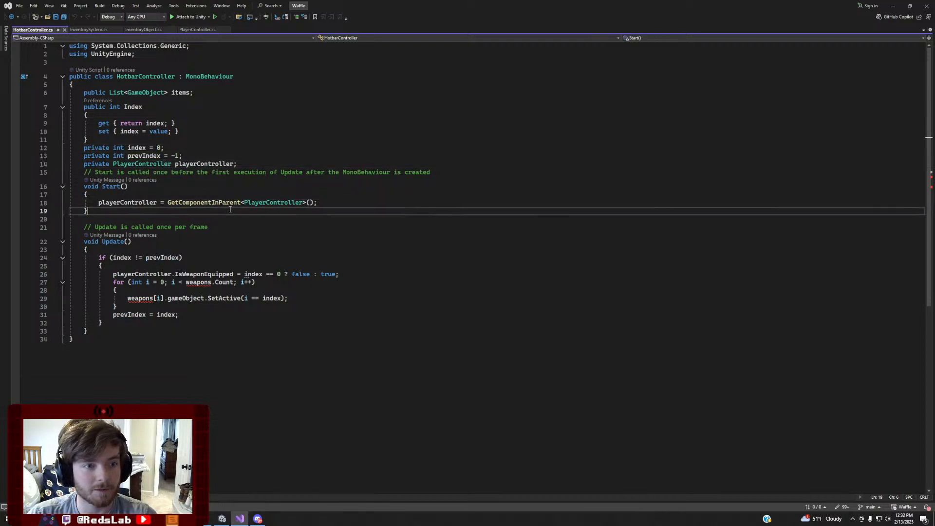
left_click(234, 203)
left_click(239, 196)
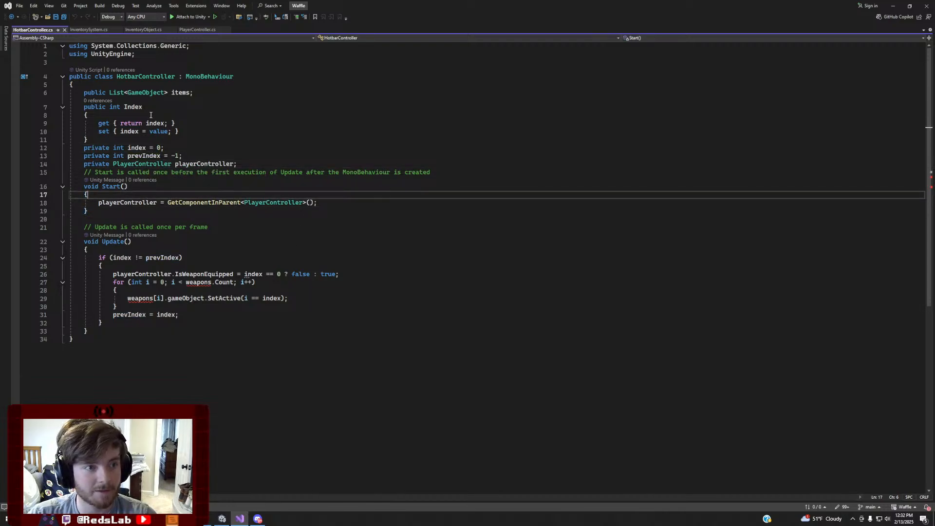
Replace both weapons references in the Update method's for loop with items, and save the script
double_click(198, 282)
type("items")
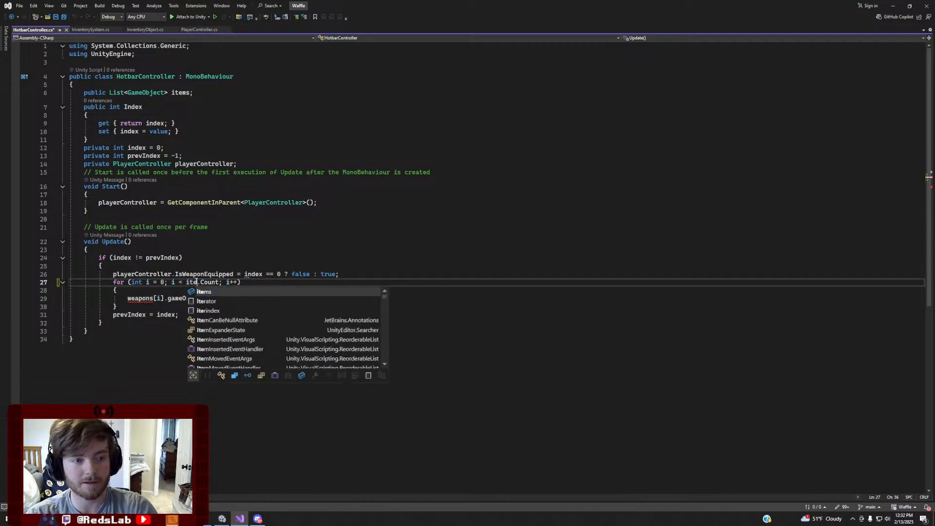
double_click(142, 298)
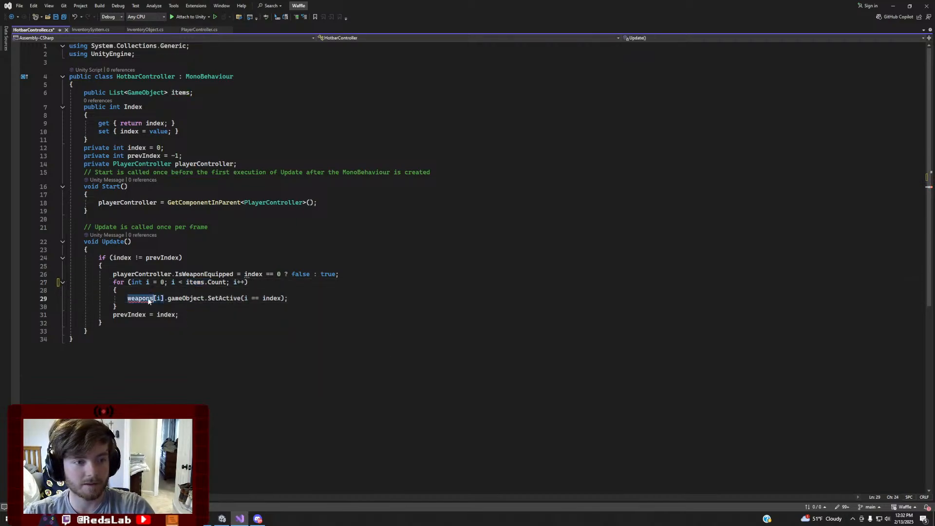
type("items")
left_click(308, 298)
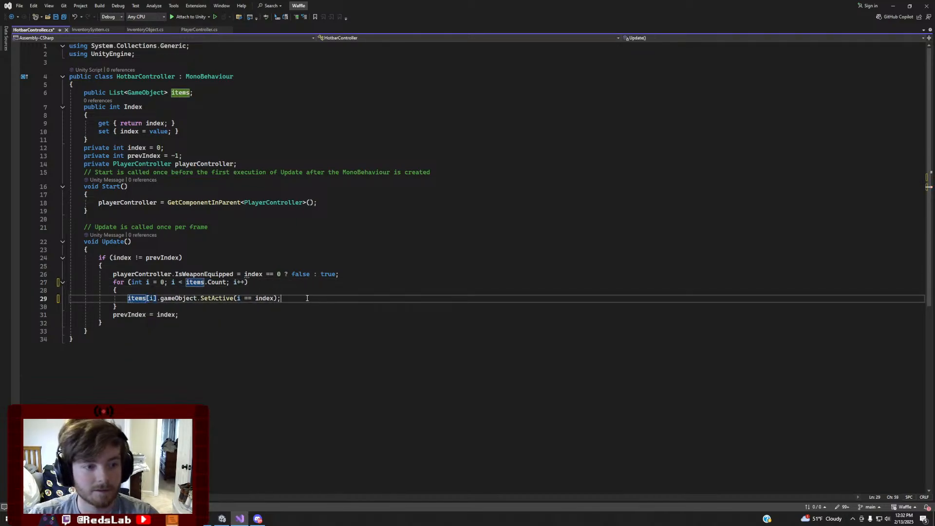
key("ctrl+s")
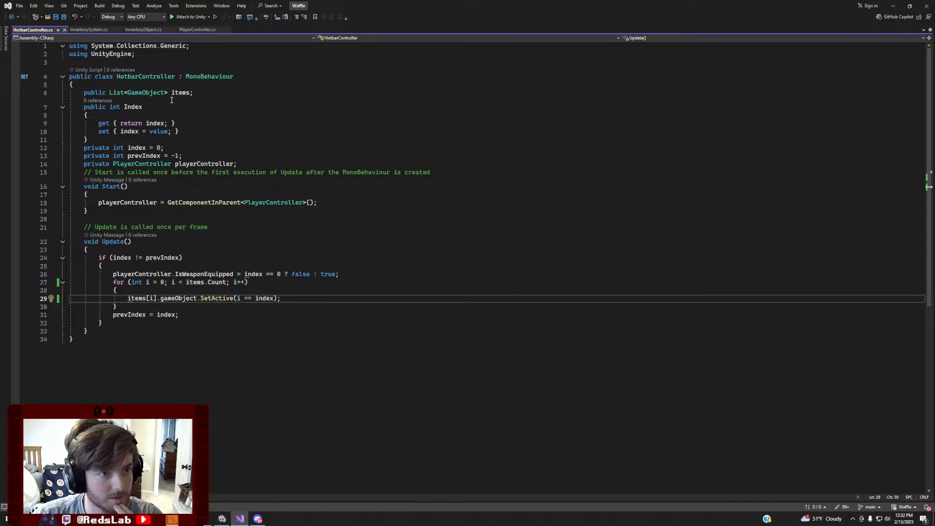
Add the line items[0] = null; below the playerController assignment in the Start method, and save the script
left_click(346, 202)
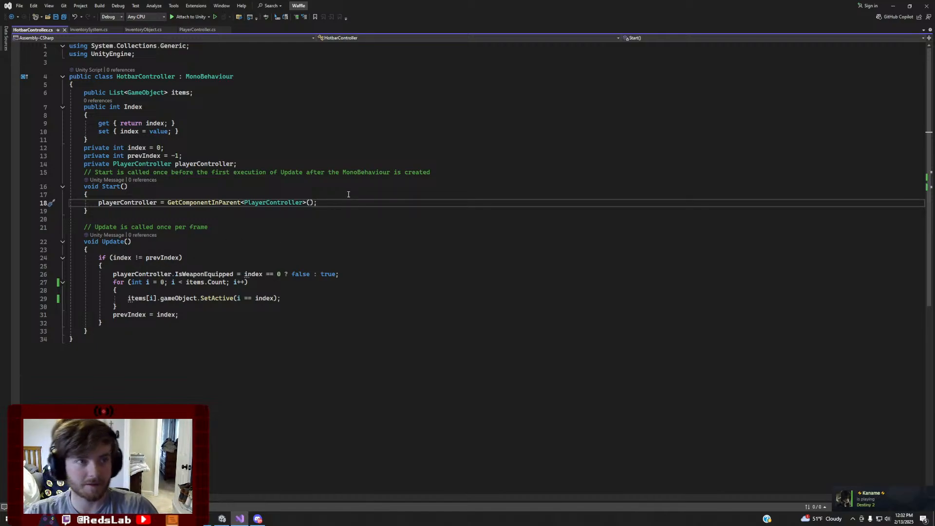
key("Return")
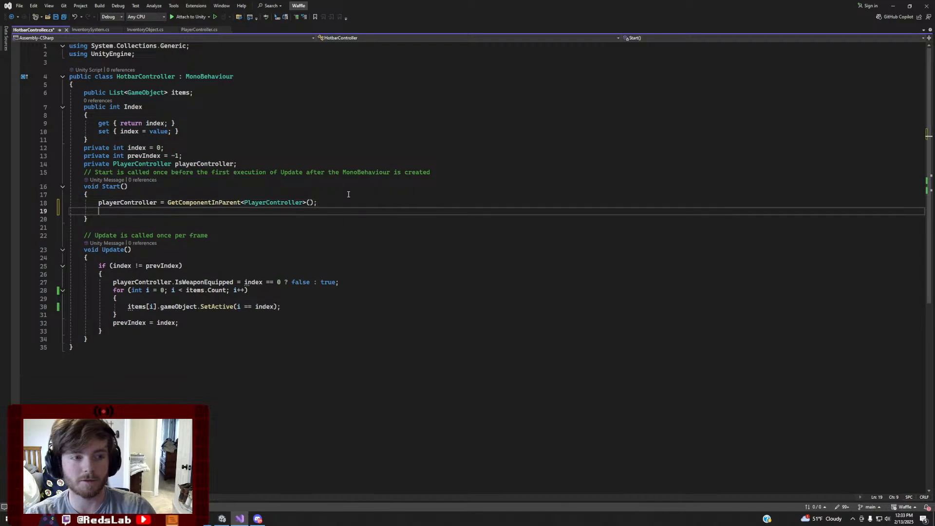
type("itemsp")
key("BackSpace")
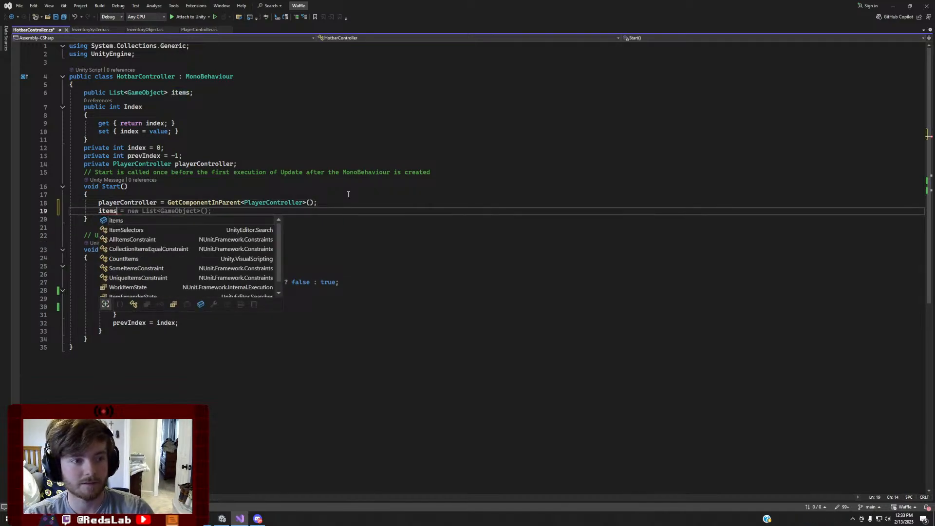
type("[0] = null';")
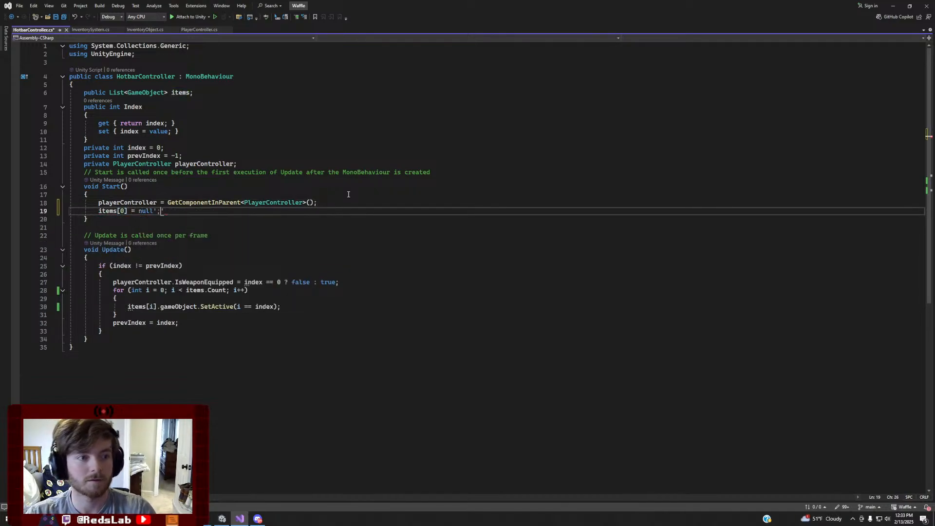
key("Left")
key("BackSpace")
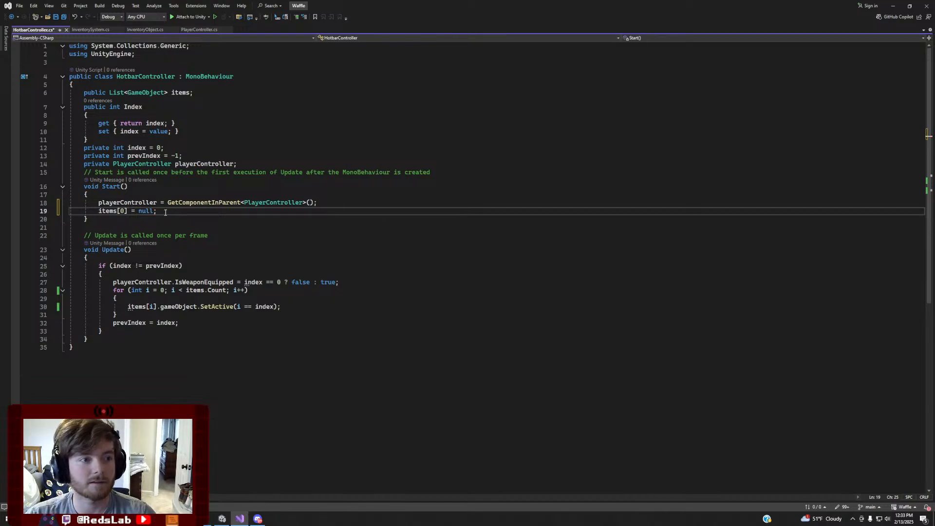
key("shift+Home")
left_click(200, 214)
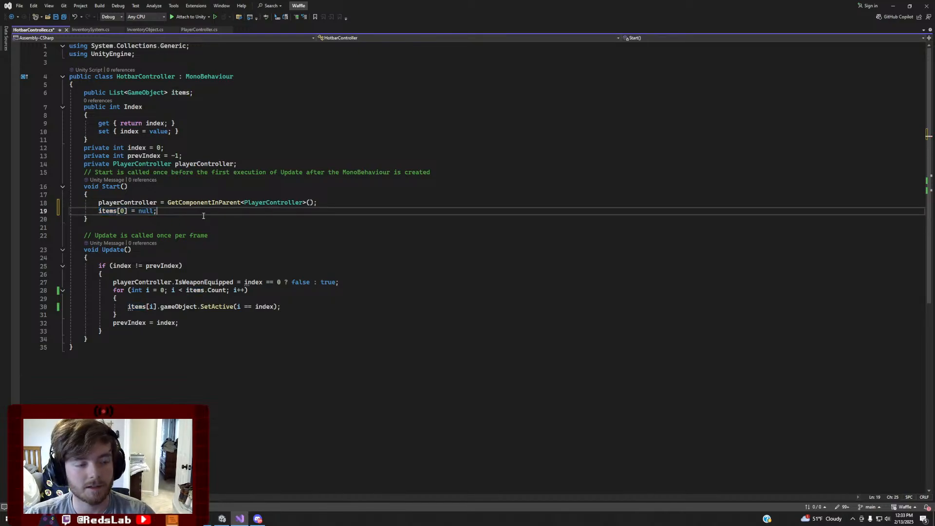
key("ctrl+s")
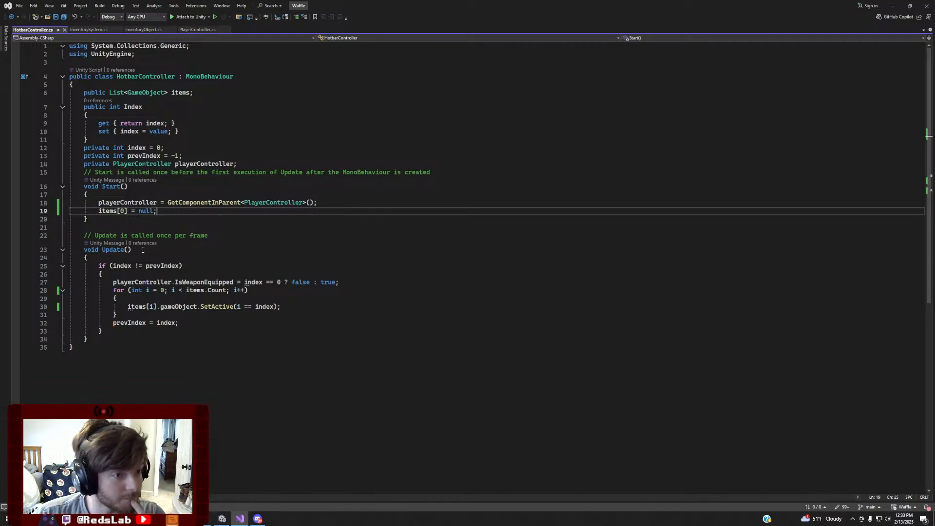
In Unity, remove the Weapon Slot Controller component from the Hotbar object, and open the Player prefab for editing
mouse_move(206, 523)
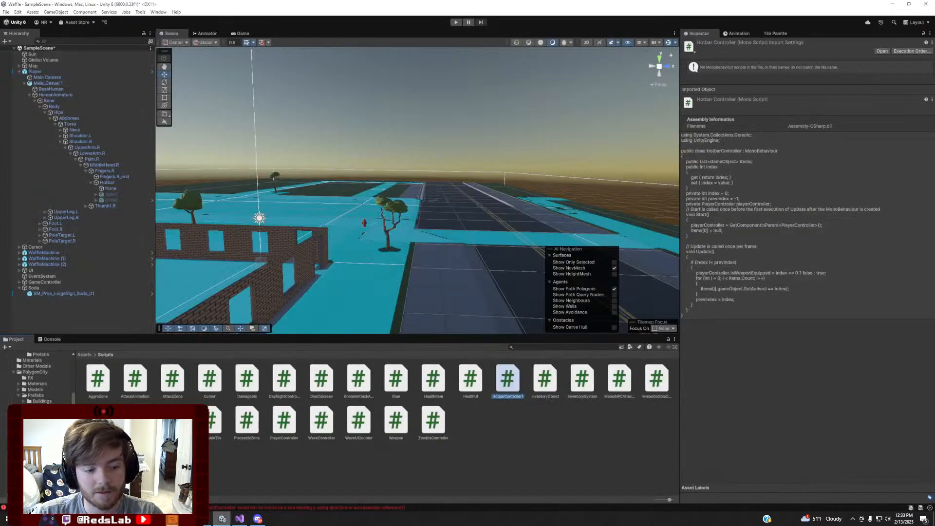
left_click(223, 519)
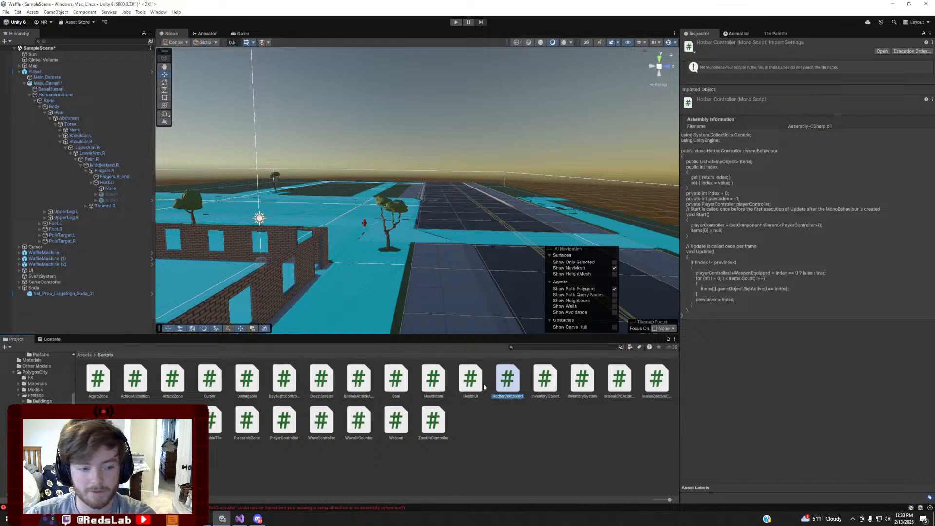
left_click(393, 471)
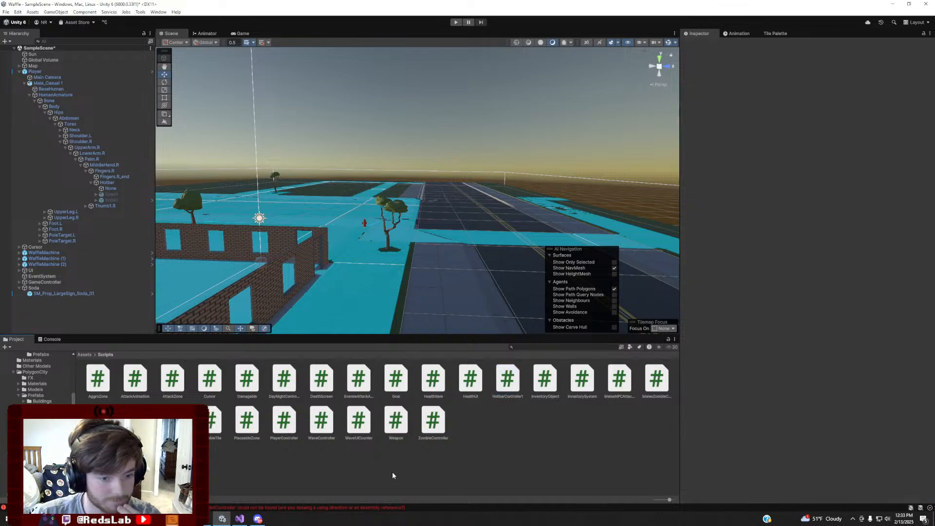
left_click(120, 183)
left_click(931, 97)
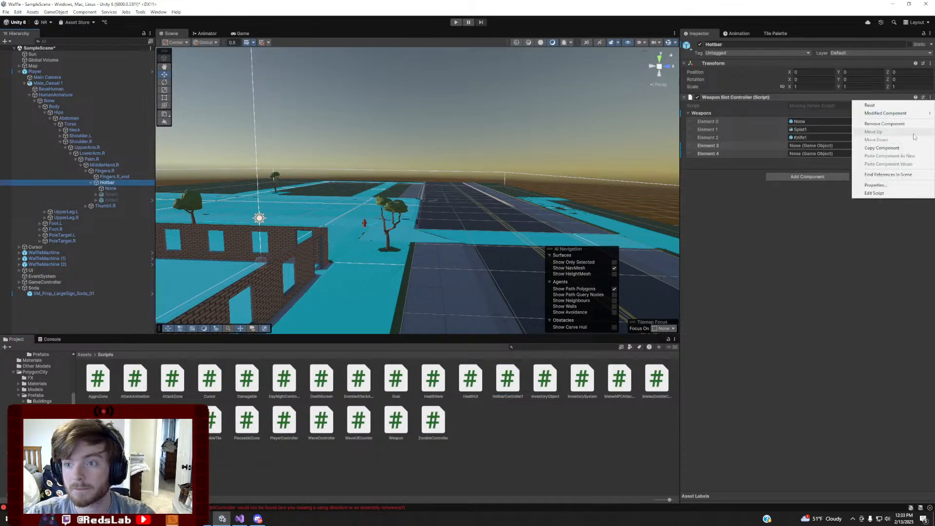
left_click(885, 124)
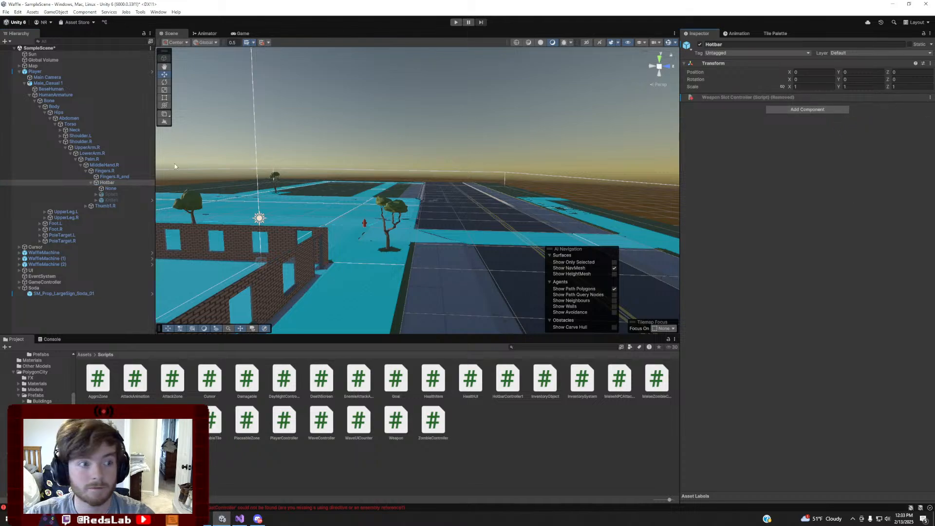
left_click(152, 73)
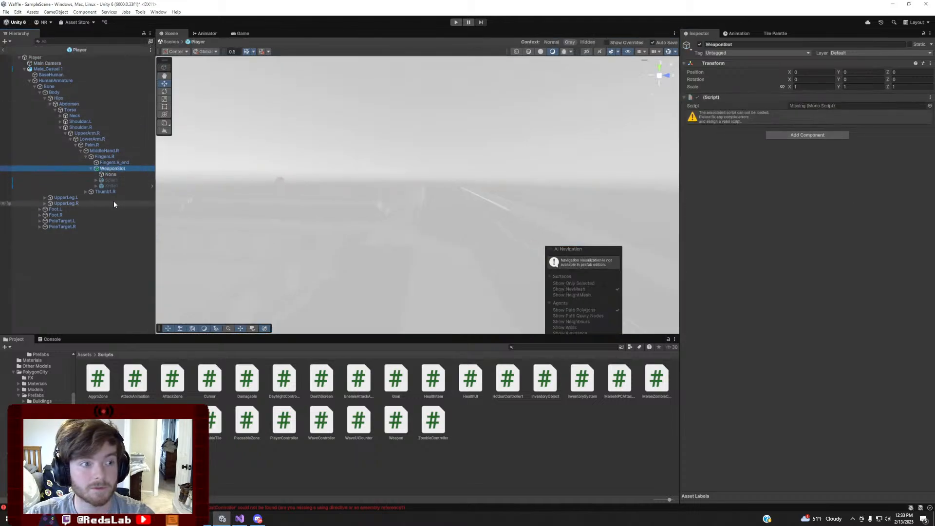
Remove the missing script component from the WeaponSlot object and try to add the HotbarController script to it
left_click(930, 98)
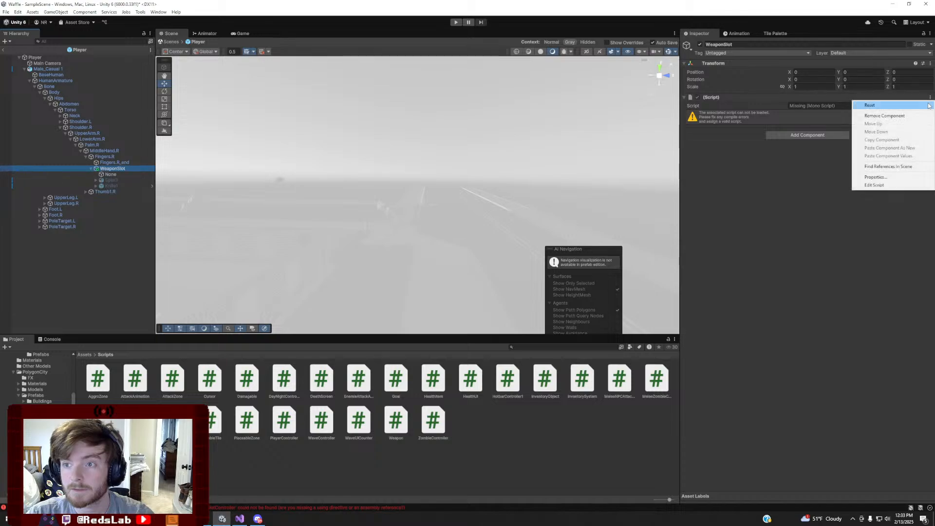
left_click(872, 115)
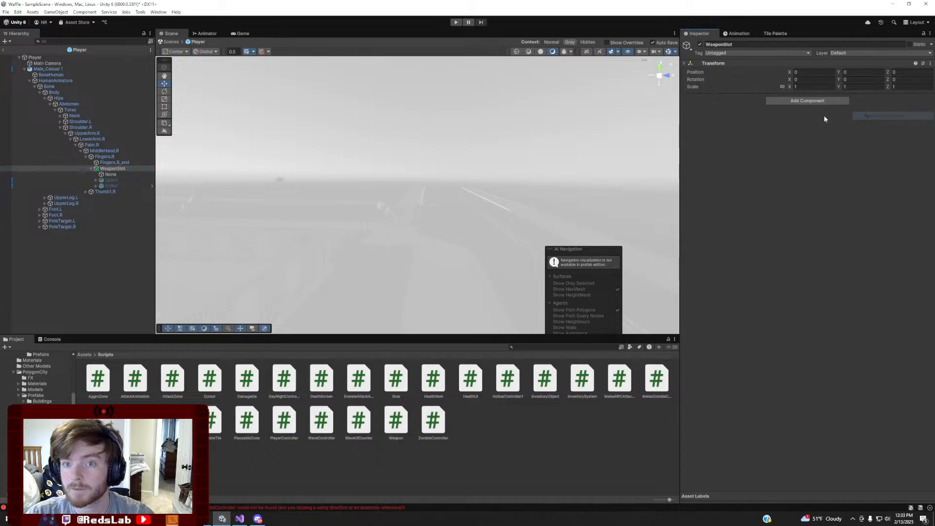
left_click(804, 101)
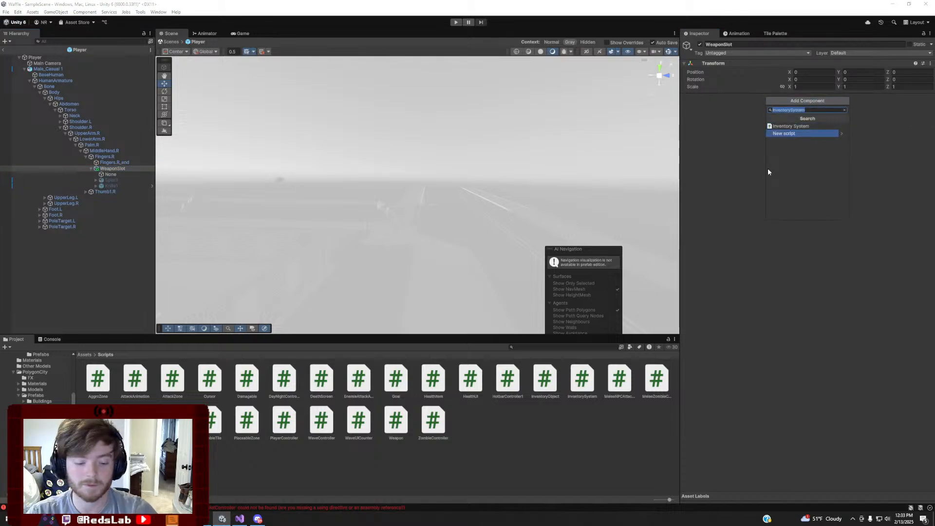
type("Hot")
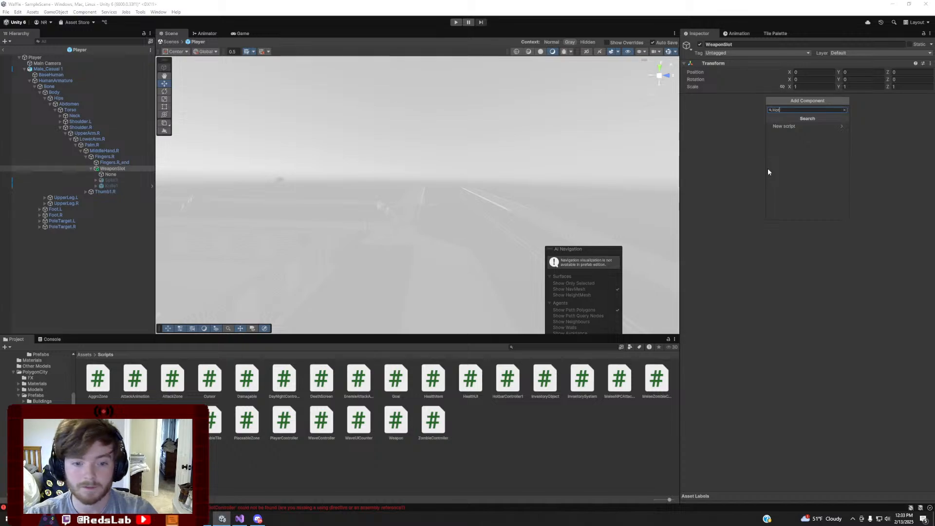
left_click_drag(503, 399, 784, 104)
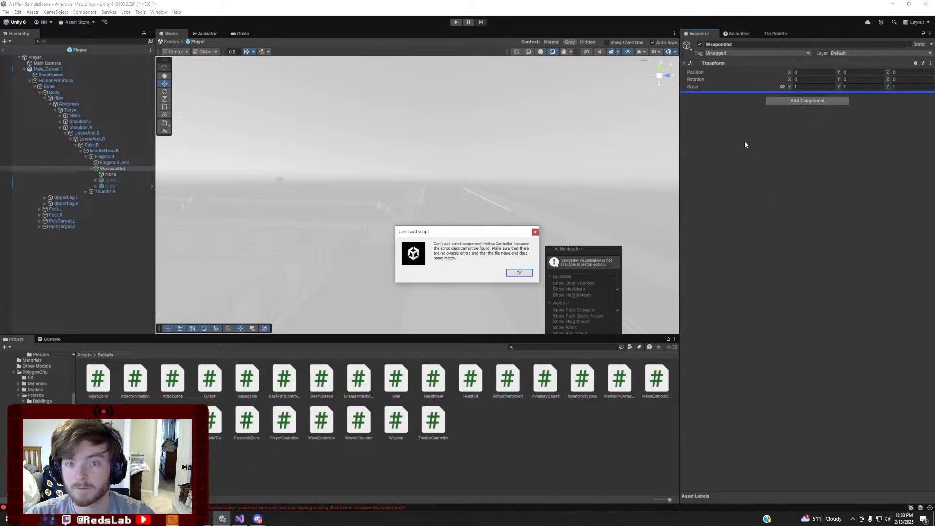
left_click(519, 273)
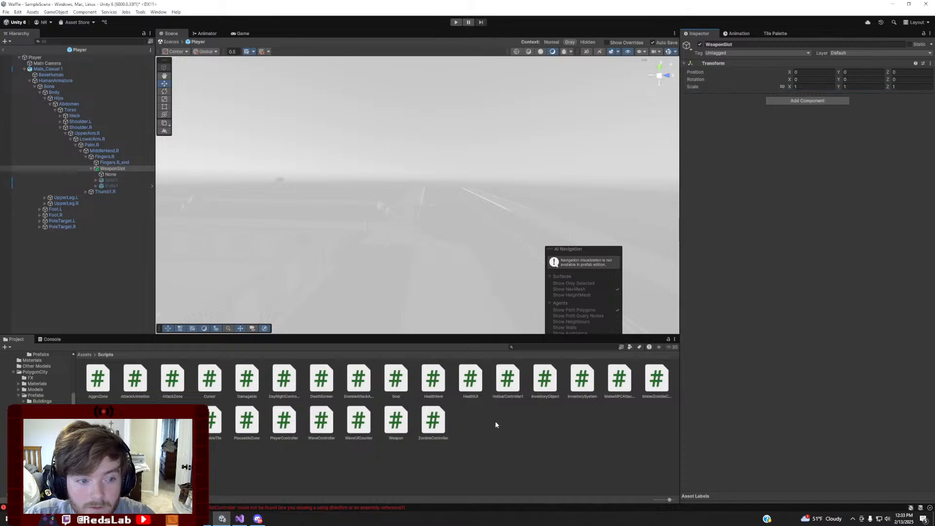
left_click(496, 422)
right_click(488, 427)
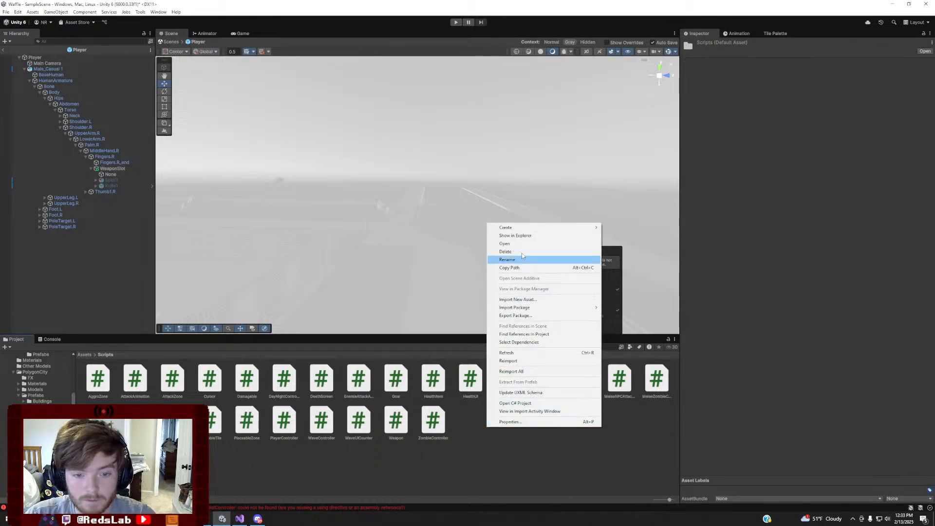
left_click(466, 469)
Try to enter Play mode, and open the code line of the PlayerController.cs error listed in the Console
left_click(455, 22)
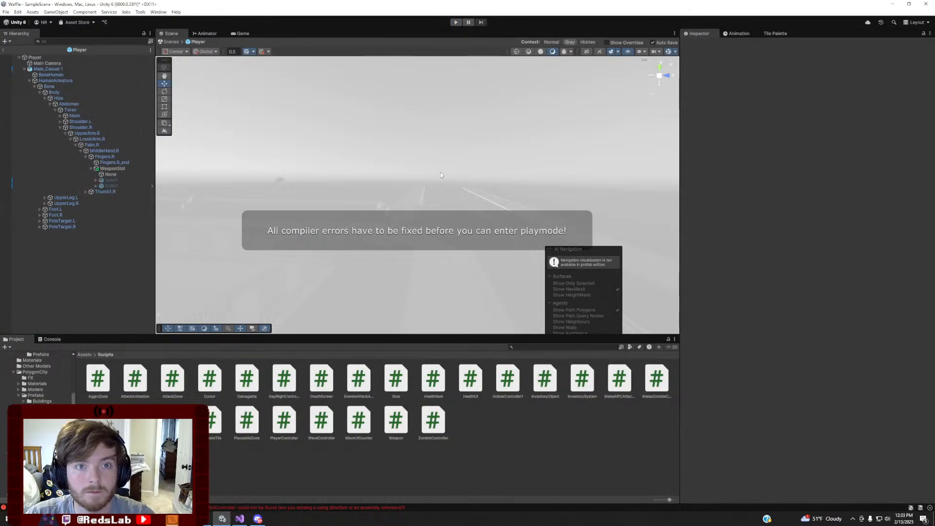
left_click(52, 339)
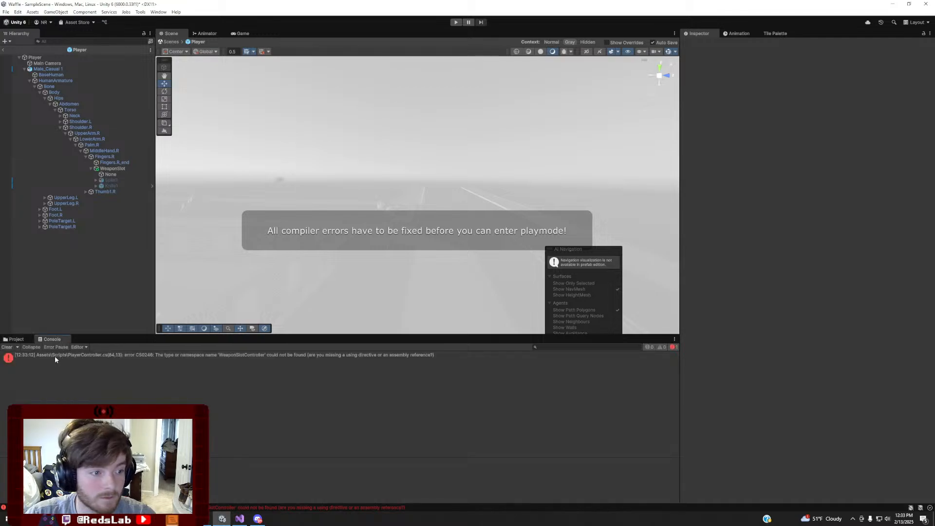
left_click(113, 358)
double_click(113, 358)
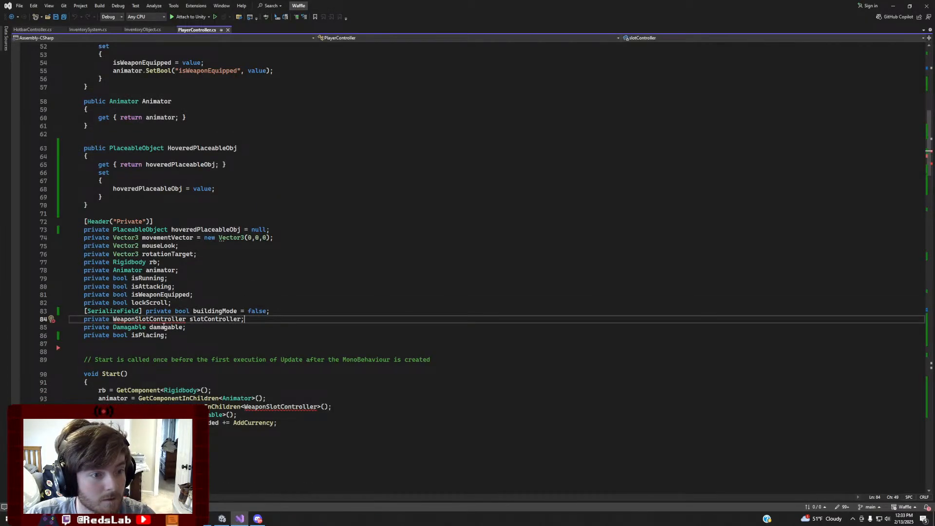
Change the type of the private slotController field in the PlayerController script to HotbarController
double_click(150, 319)
type("H")
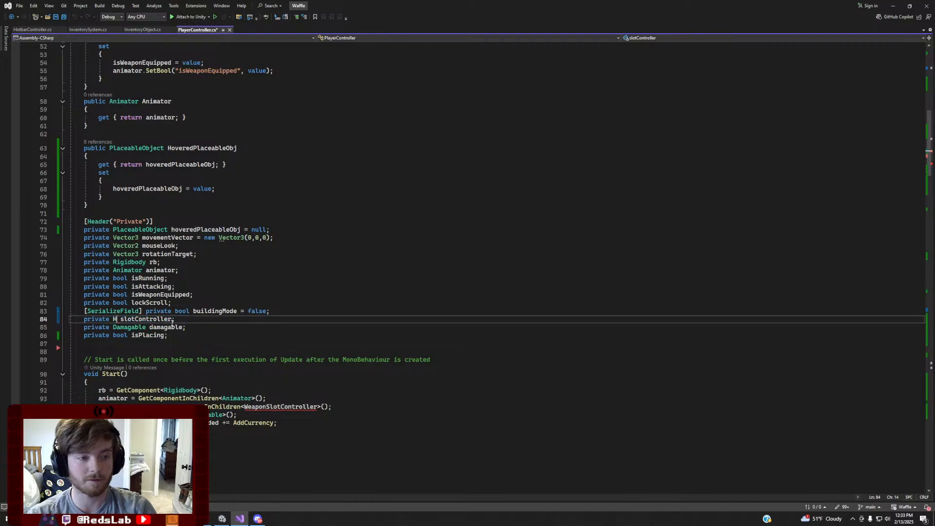
type("o")
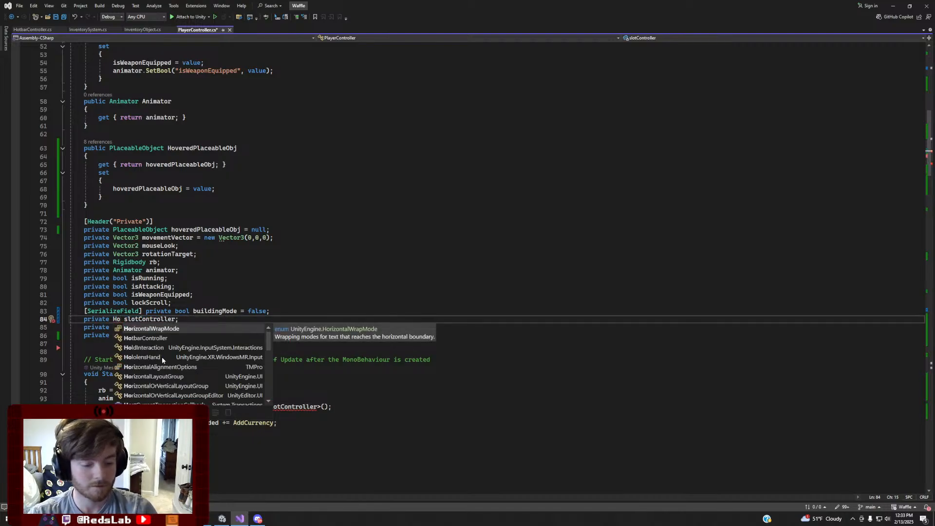
type("tbarController")
Replace WeaponSlotController with HotbarController in the GetComponentInChildren call of the PlayerController's Start method
double_click(276, 407)
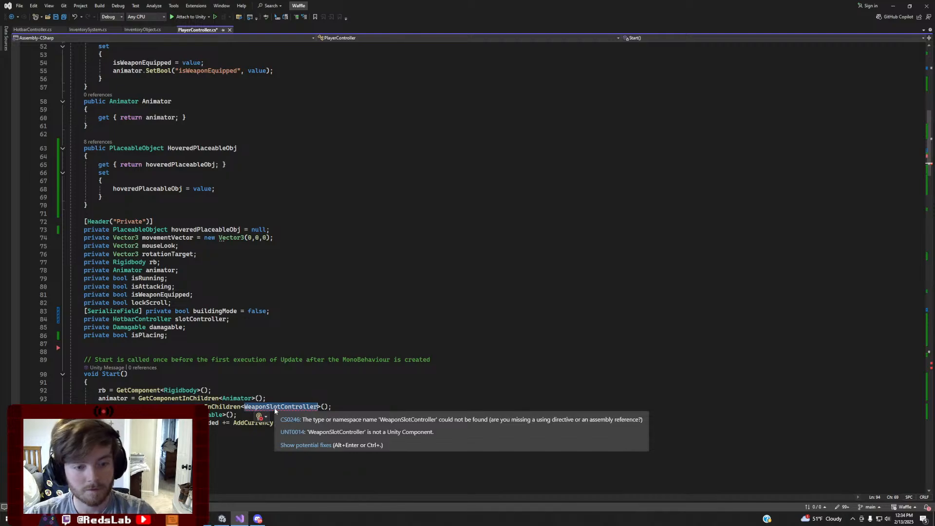
key("ctrl+f")
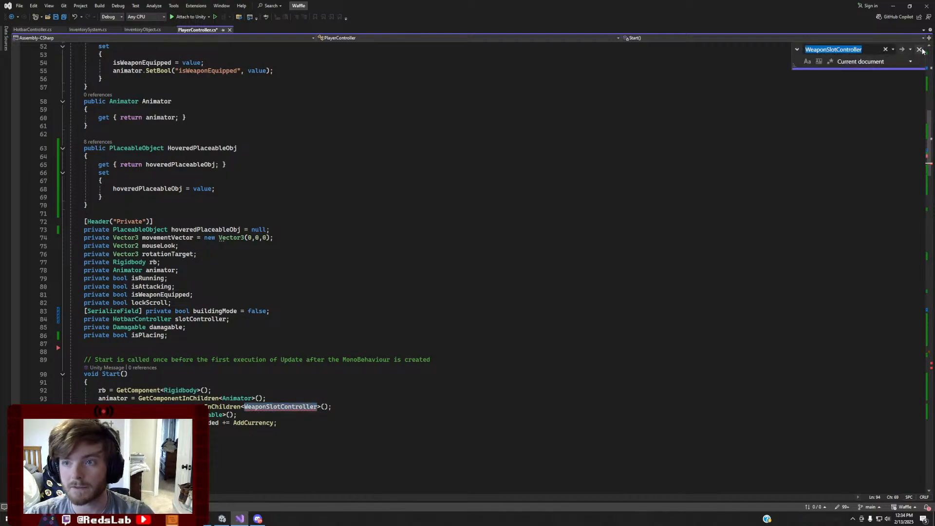
left_click(920, 49)
right_click(275, 407)
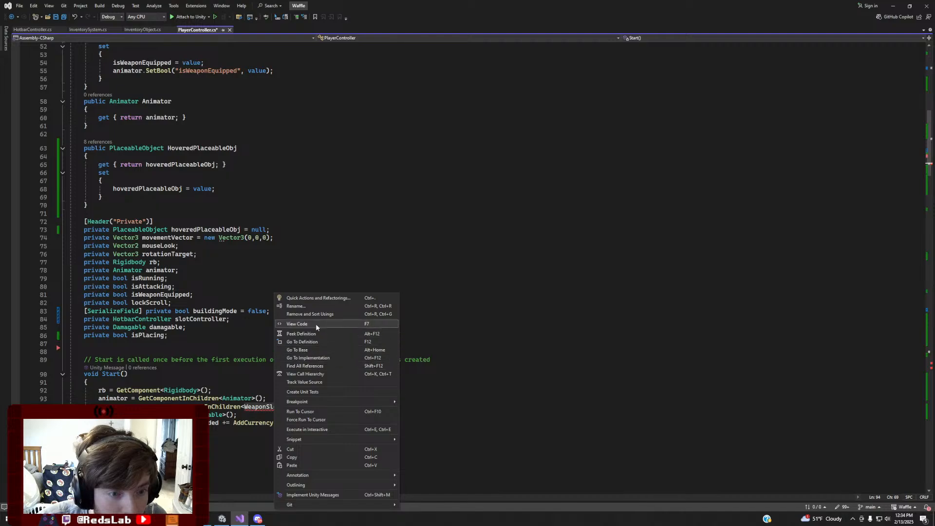
left_click(312, 306)
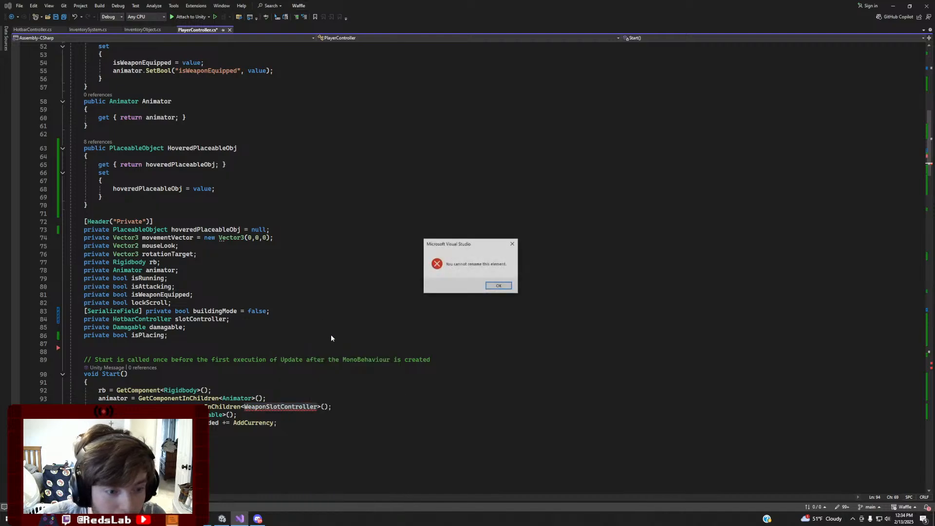
left_click(499, 286)
type("Hot")
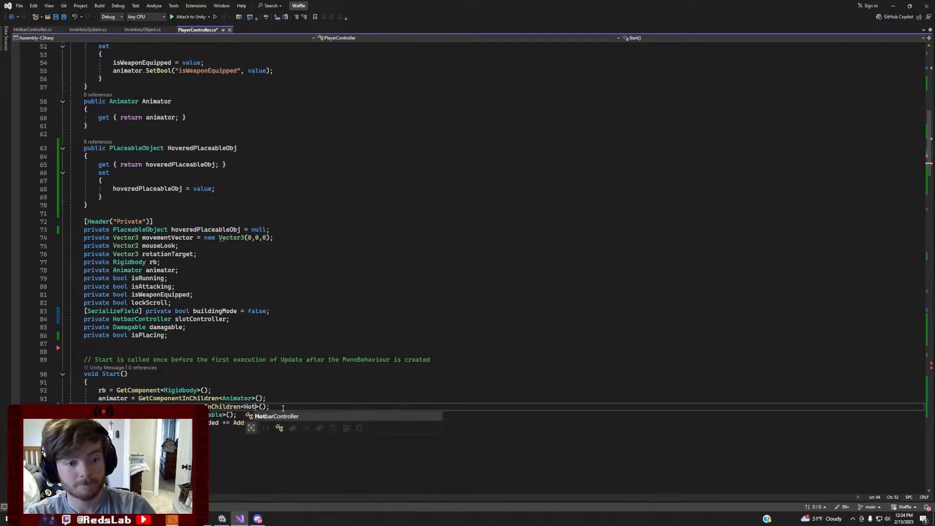
key("Tab")
Replace both slotController.weapons references in the OnScrollHotbar method with slotController.items, and save the script
scroll(303, 391, "down", 18)
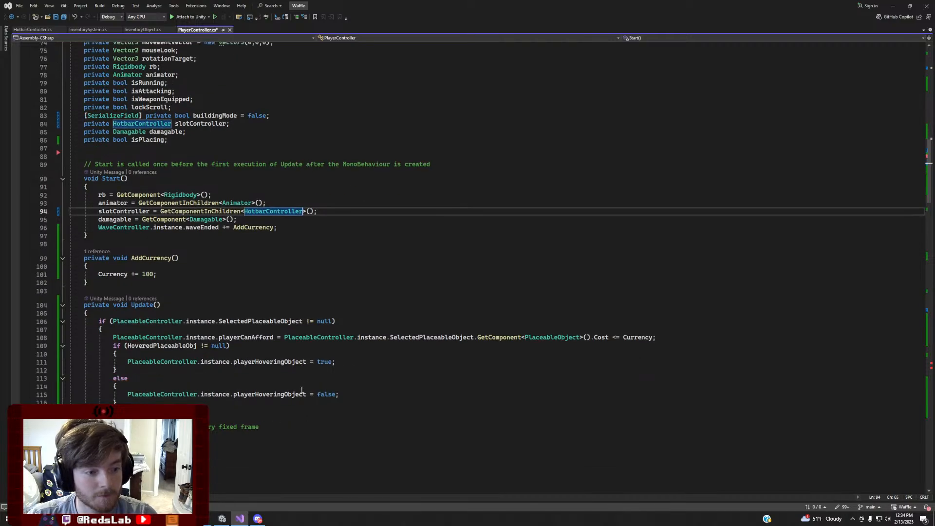
scroll(331, 369, "down", 20)
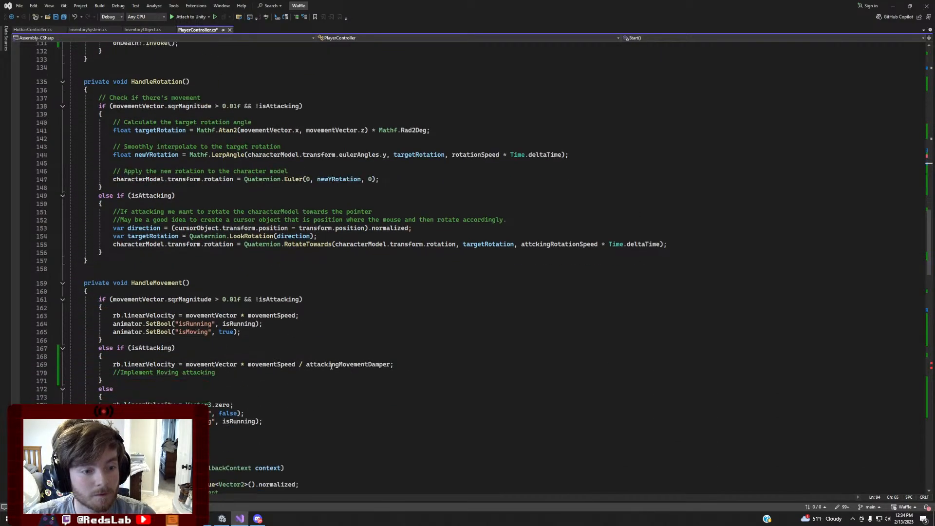
scroll(333, 363, "down", 14)
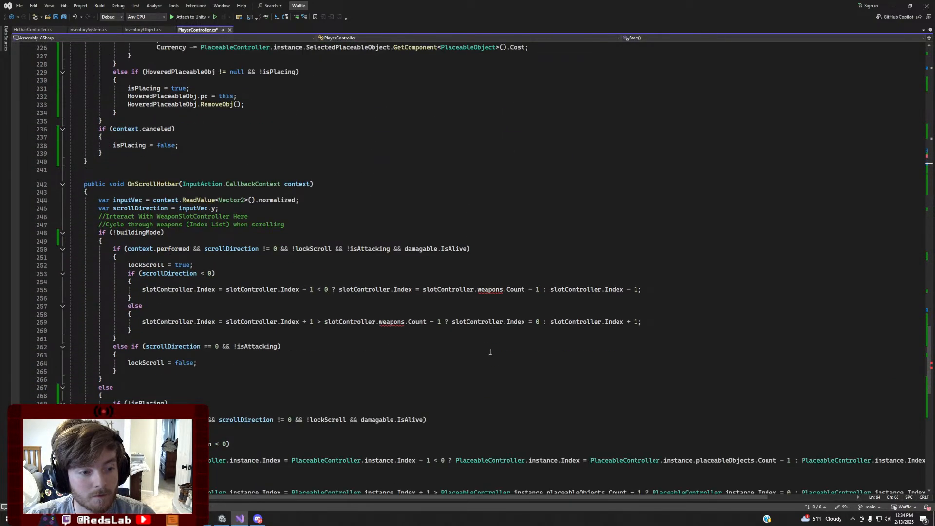
left_click(488, 292)
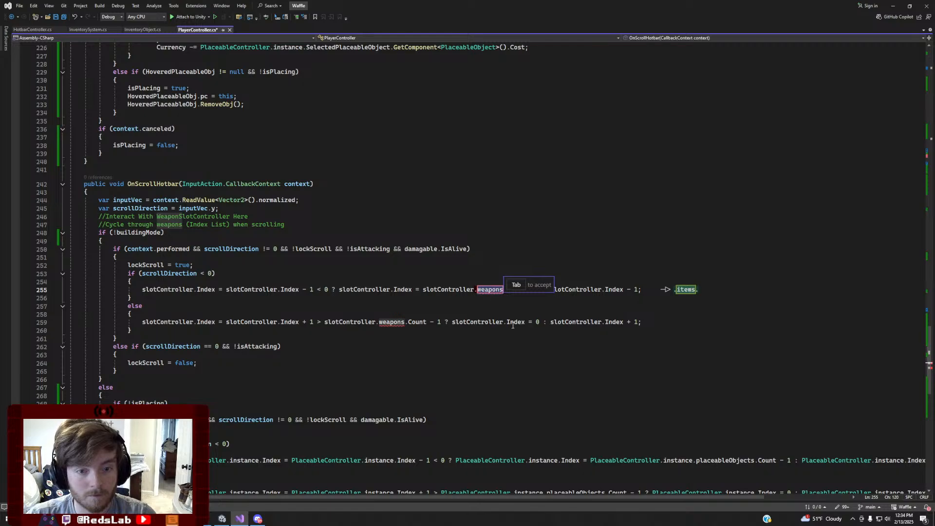
key("Tab")
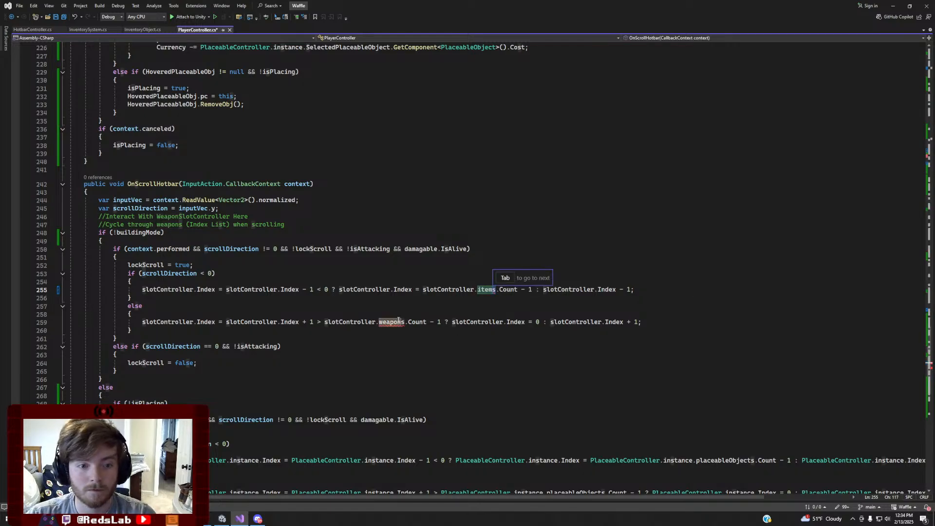
left_click(398, 322)
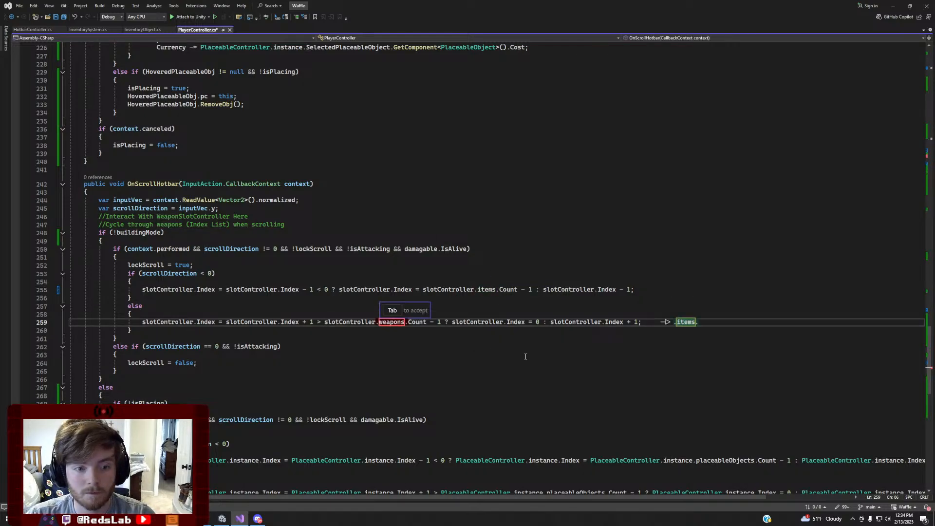
key("Tab")
key("Tab")
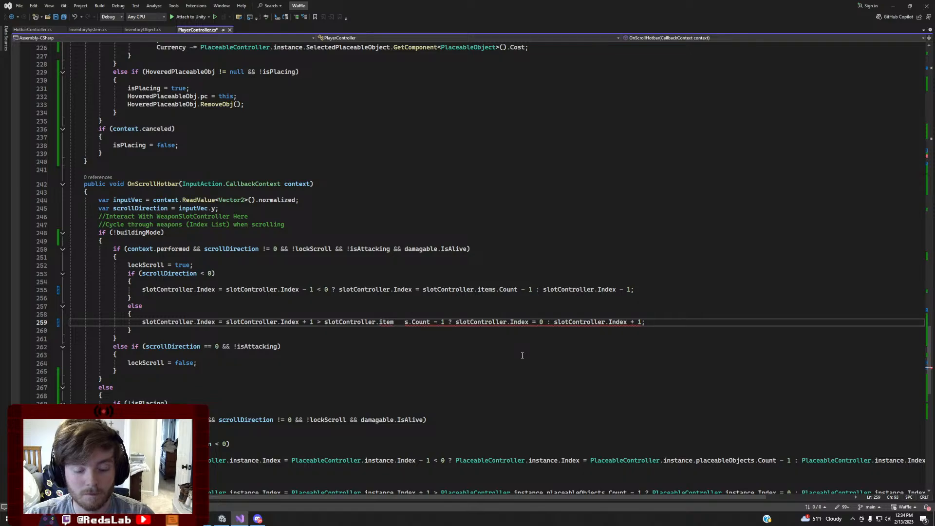
key("BackSpace")
key("BackSpace")
key("BackSpace")
key("BackSpace")
type("m")
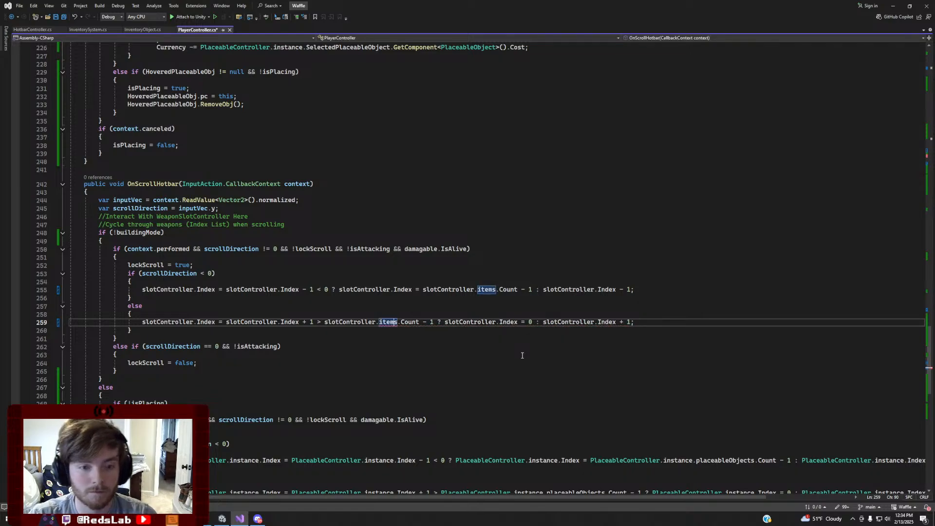
scroll(522, 362, "down", 18)
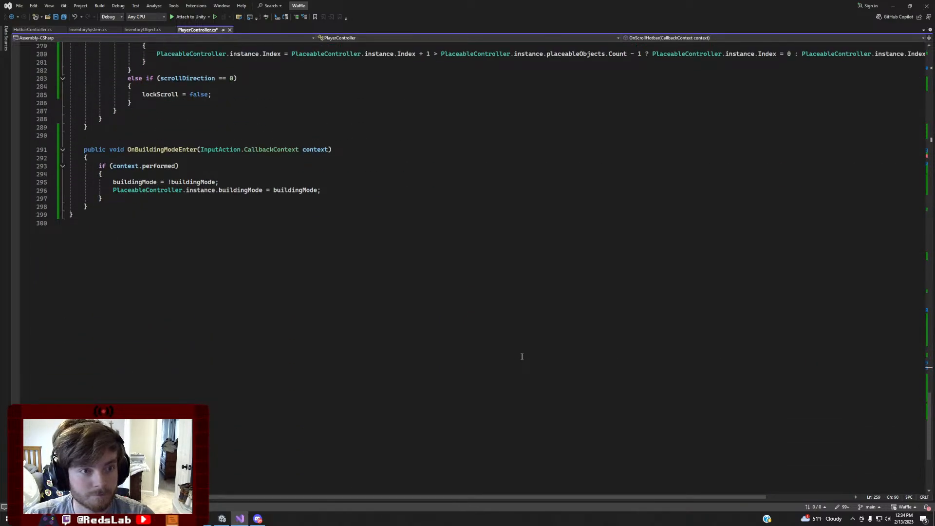
Return to Unity and open the code line of the second AttackAnimation.cs error listed in the Console
left_click(221, 520)
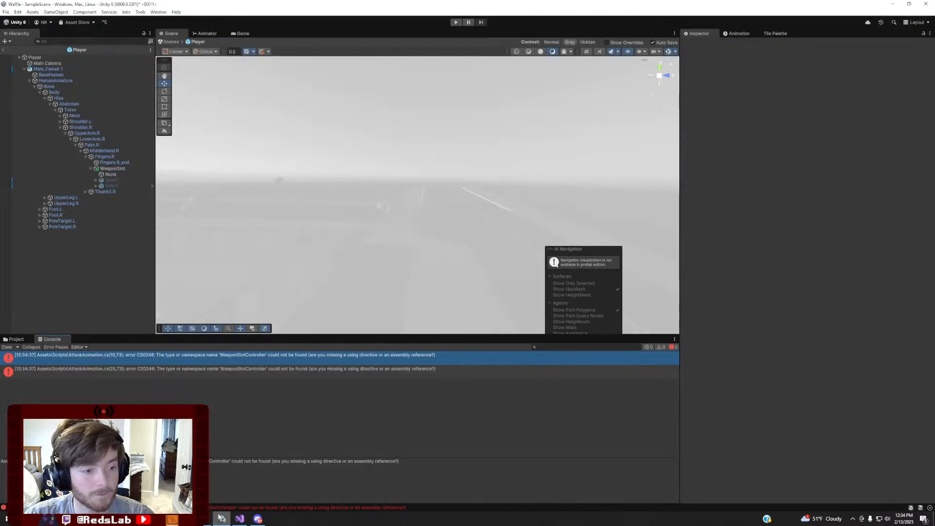
left_click(211, 369)
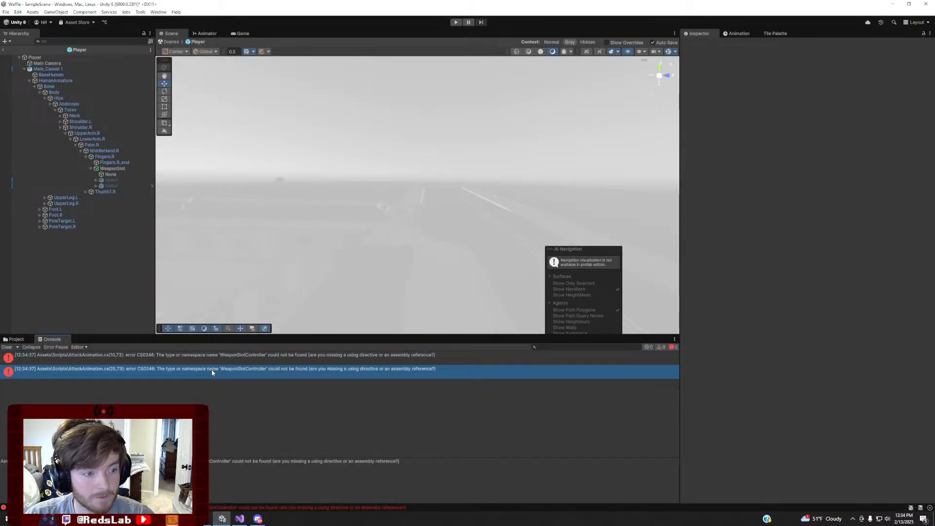
double_click(211, 369)
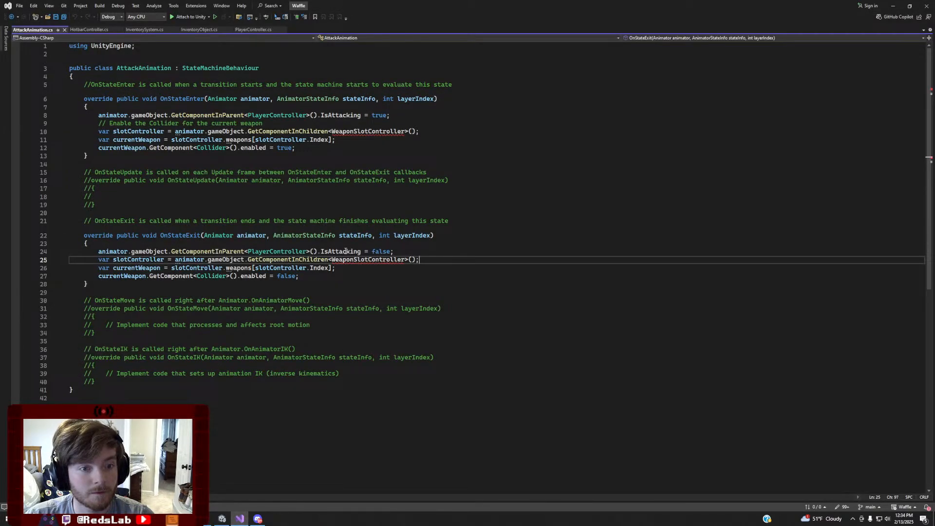
Replace WeaponSlotController with HotbarController in the OnStateEnter and OnStateExit methods of AttackAnimation, and save the script
double_click(370, 132)
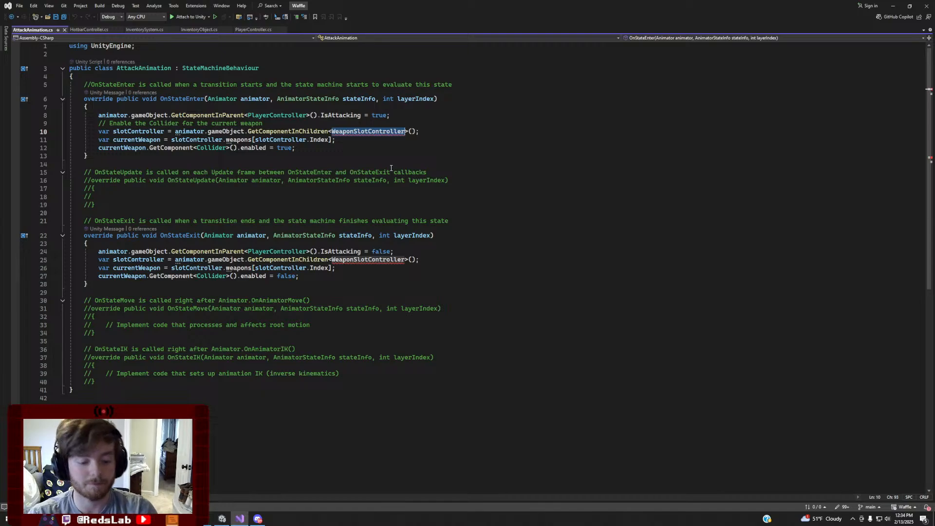
type("HotbarController")
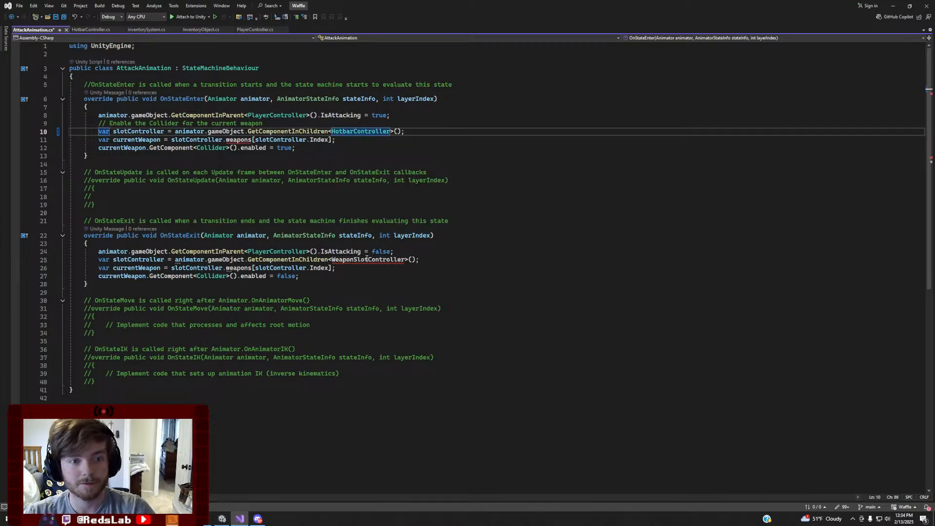
double_click(366, 258)
type("HotbarController")
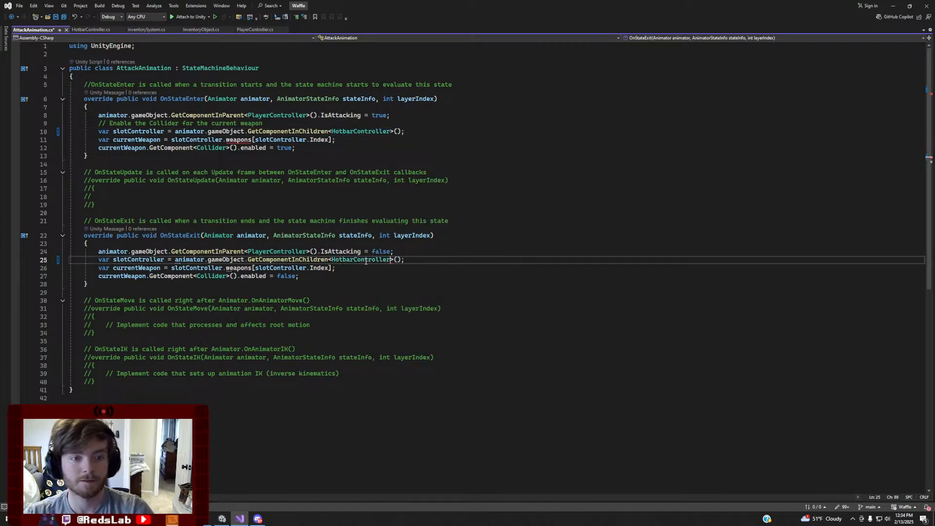
key("ctrl+s")
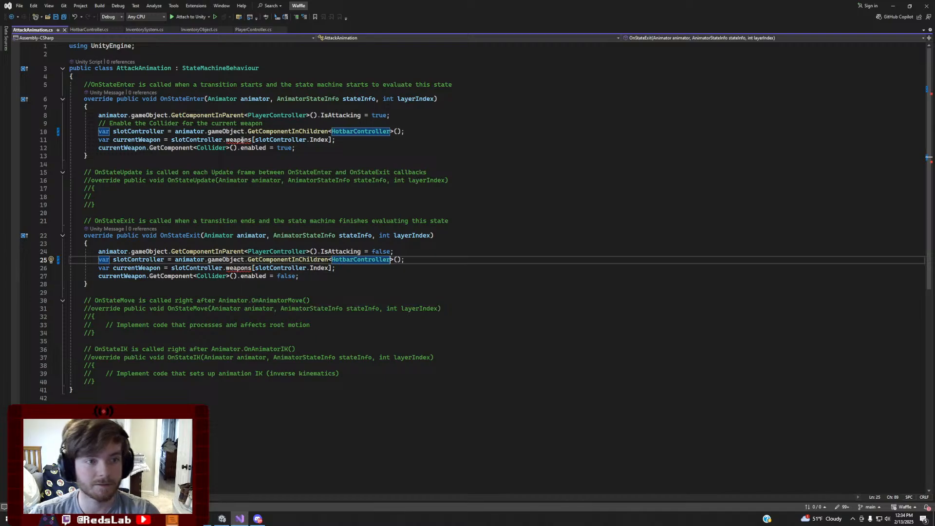
Replace the slotController.weapons references with slotController.items in AttackAnimation's OnStateEnter and OnStateExit methods, and save the script
left_click(243, 140)
key("Tab")
left_click(228, 270)
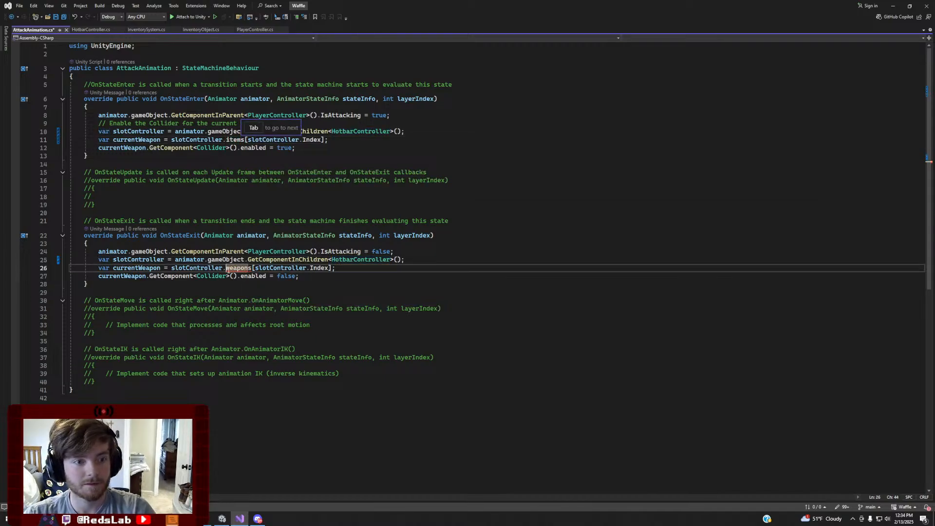
double_click(239, 269)
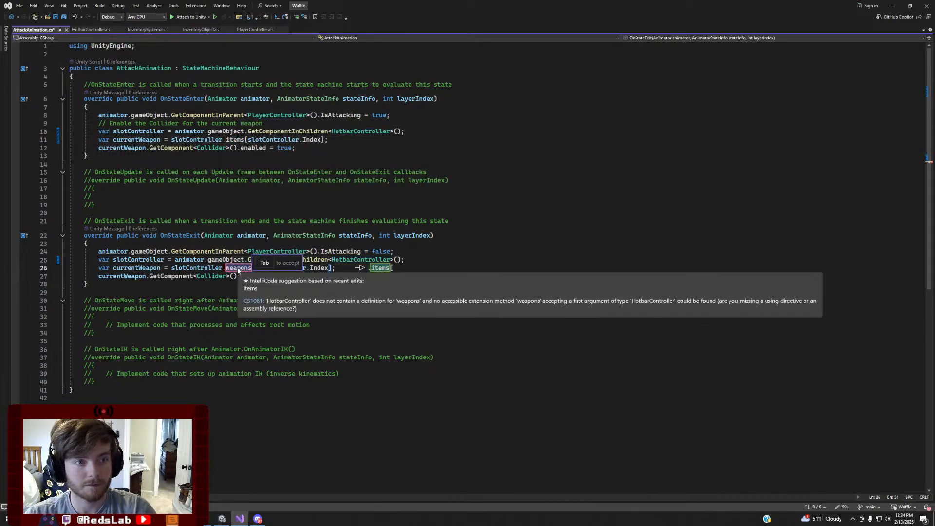
key("Tab")
left_click(354, 267)
key("ctrl+s")
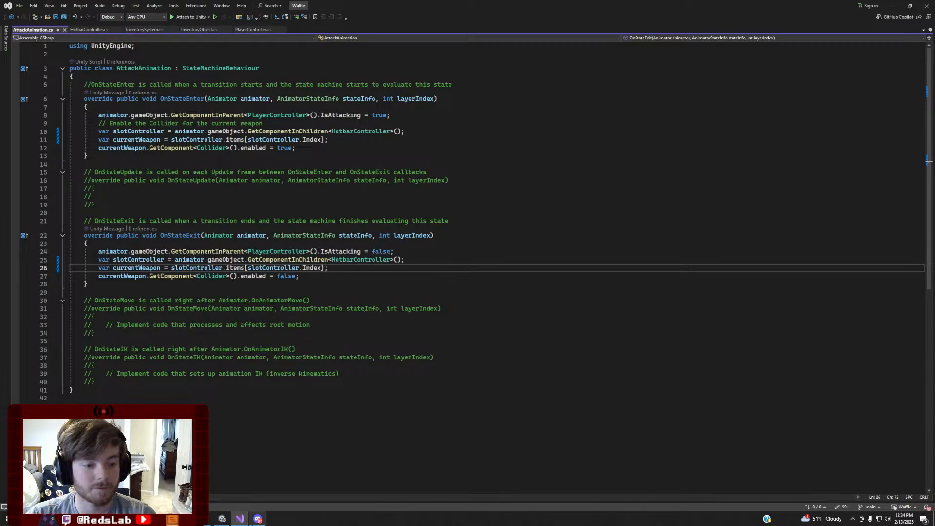
Return to Unity and rename the player's WeaponSlot object as Hotbar
key("alt+Tab")
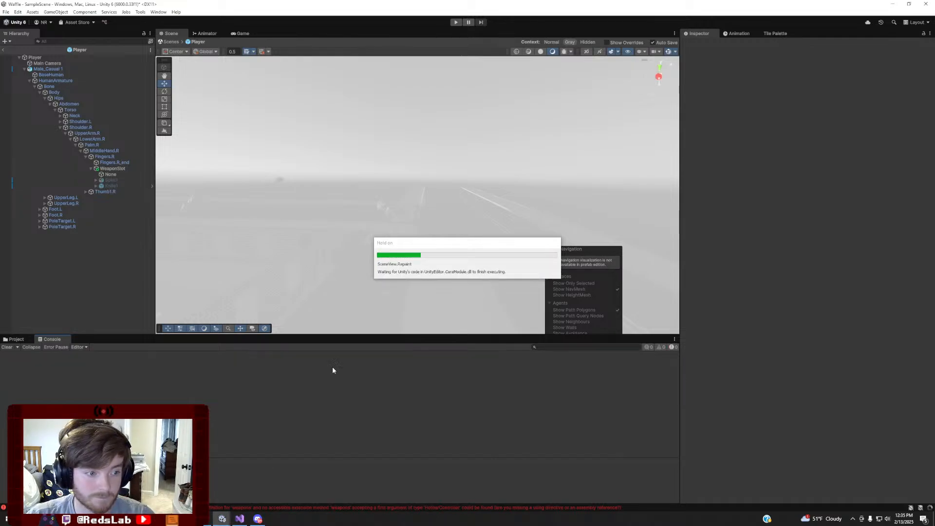
left_click(16, 339)
left_click(112, 168)
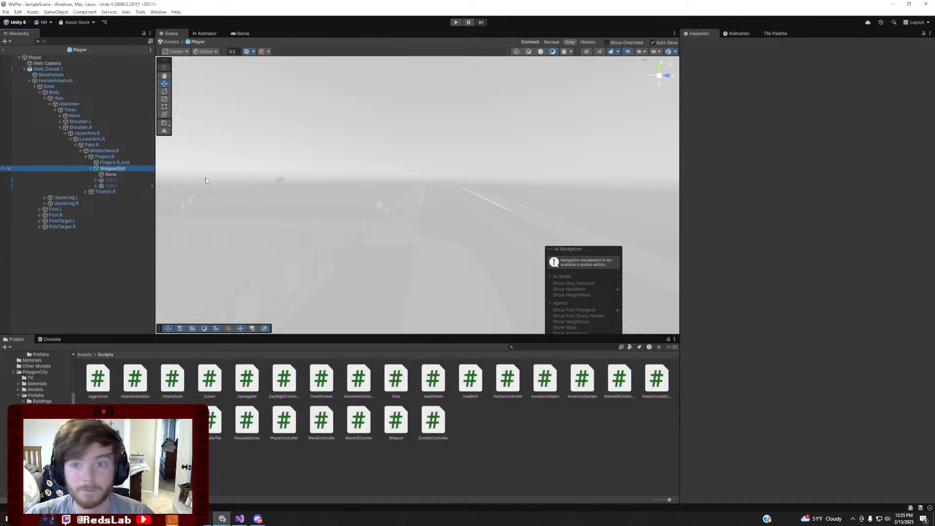
left_click(755, 42)
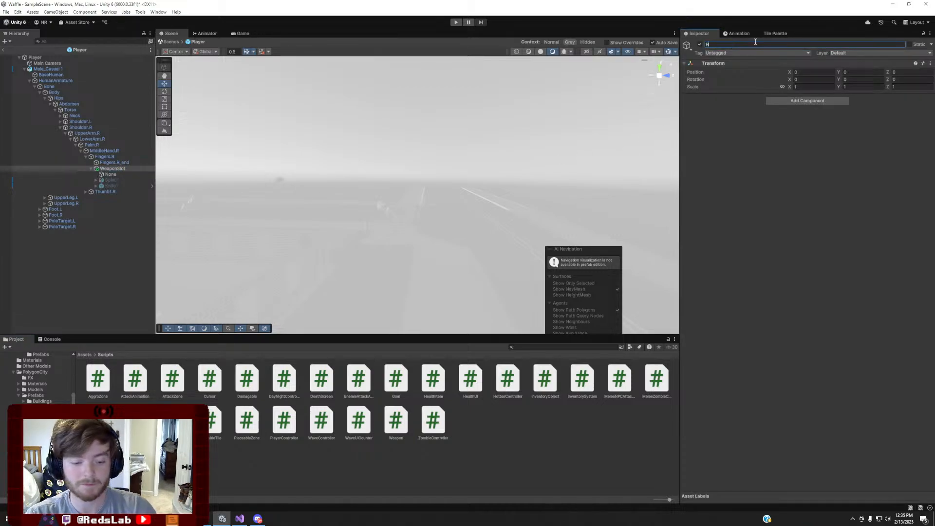
type("Hotbar")
key("Return")
Add the Hotbar Controller script to the Hotbar object and give its Items list six elements
left_click(799, 101)
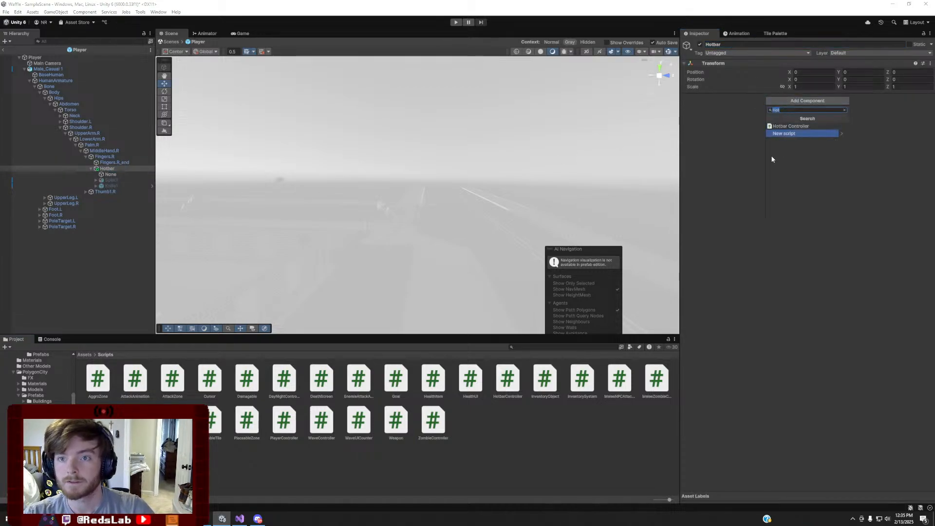
left_click(767, 128)
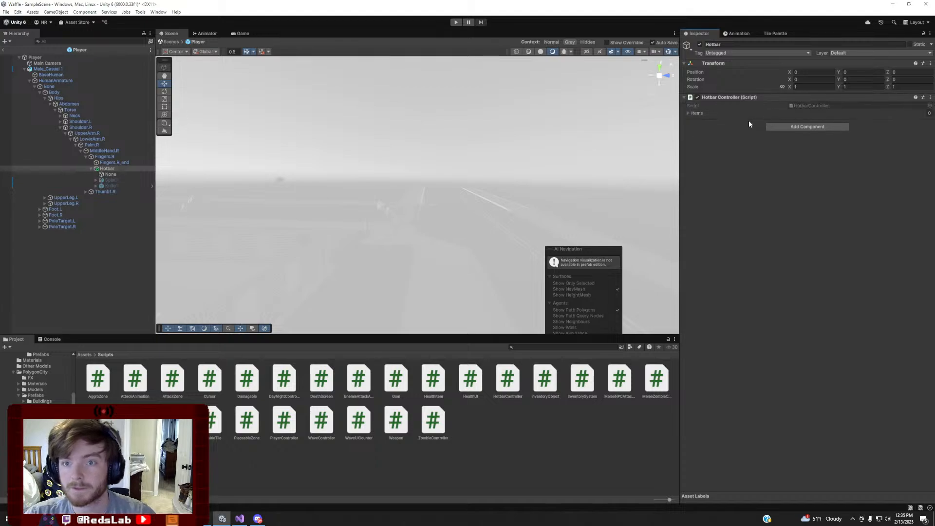
left_click(914, 131)
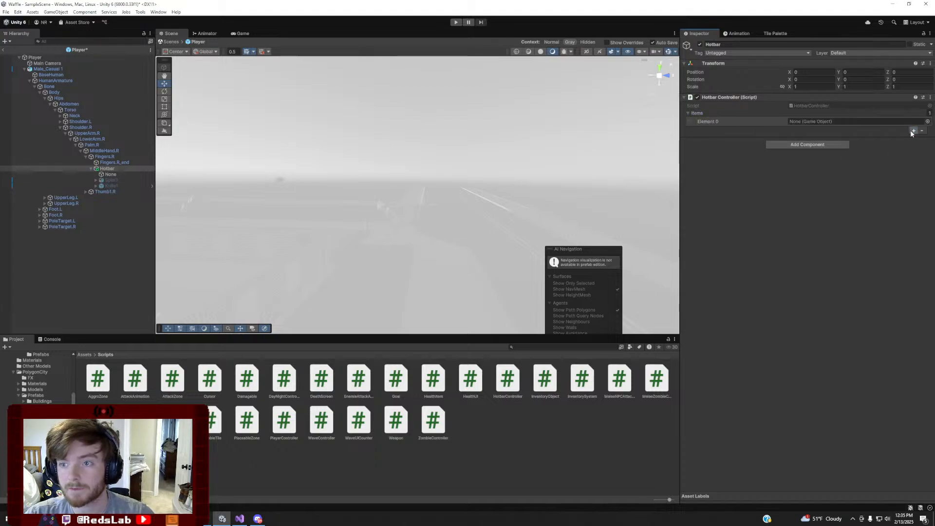
left_click(914, 130)
left_click(914, 139)
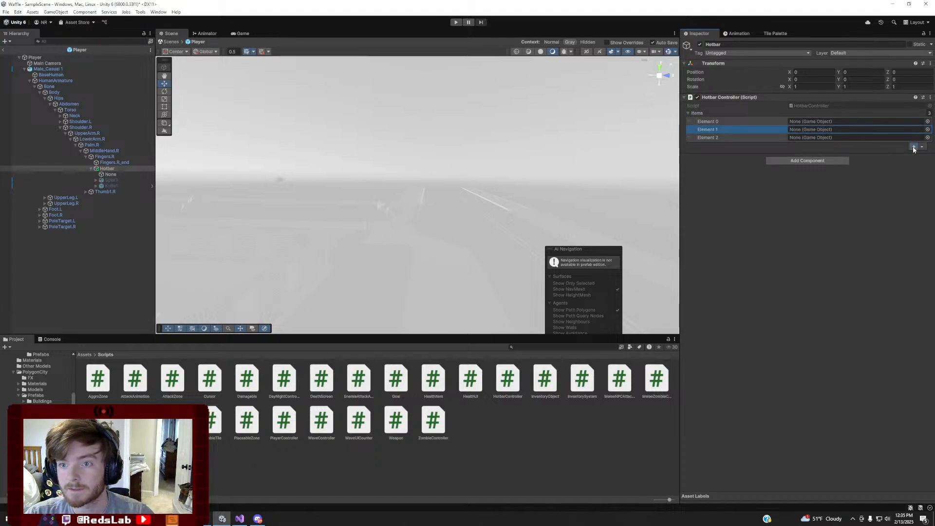
left_click(914, 147)
left_click(914, 155)
left_click(914, 162)
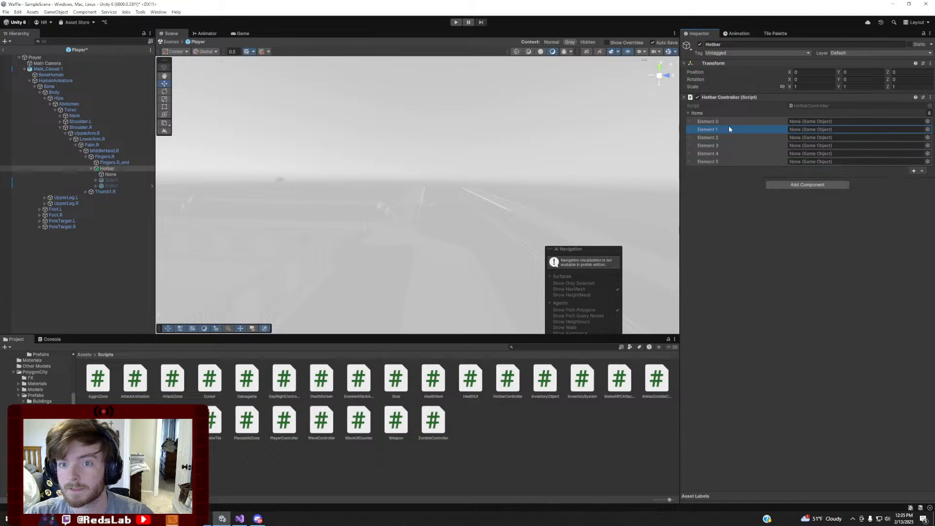
Assign Splat1 to Element 1 and Knife1 to Element 2 of the Hotbar Controller's Items list
left_click(113, 180)
left_click_drag(113, 183, 803, 136)
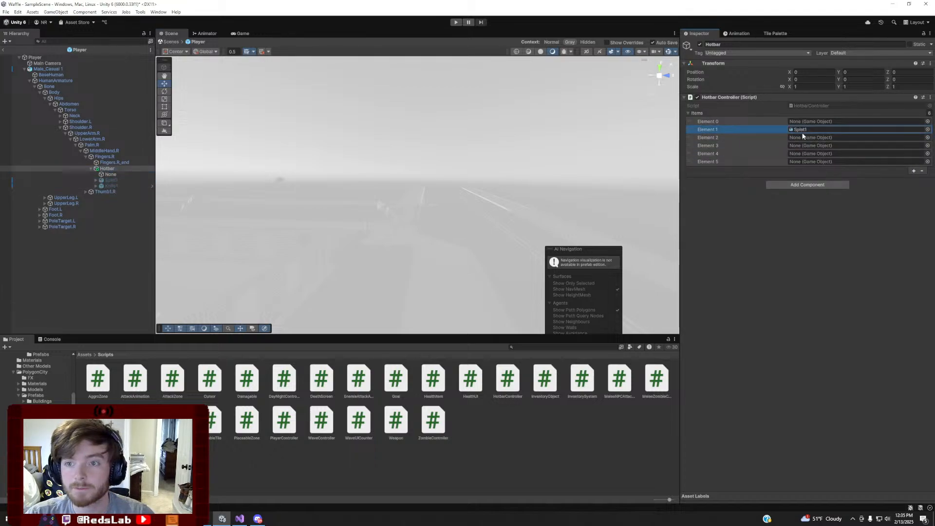
left_click_drag(112, 185, 823, 138)
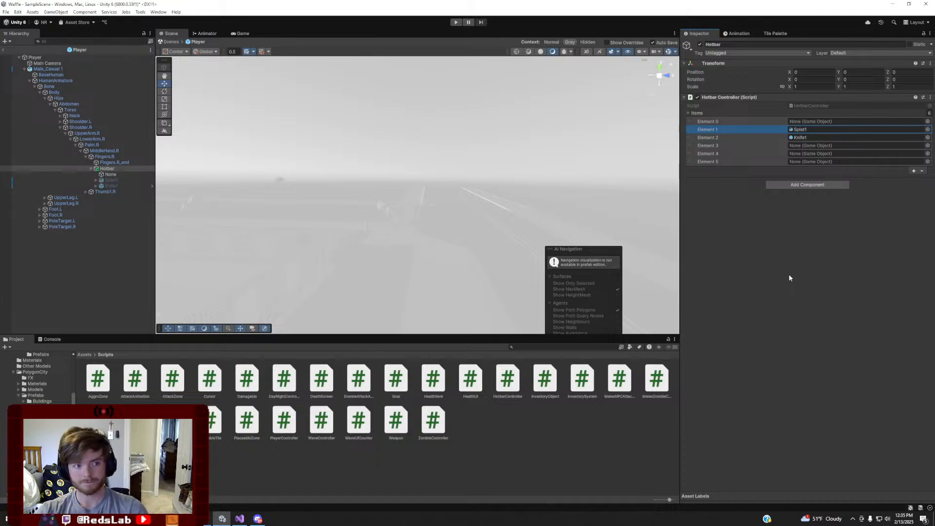
Select the Splat1 weapon under Hotbar and examine it on the player in the Scene view
left_click(124, 181)
right_click_drag(491, 206, 416, 207)
key("w")
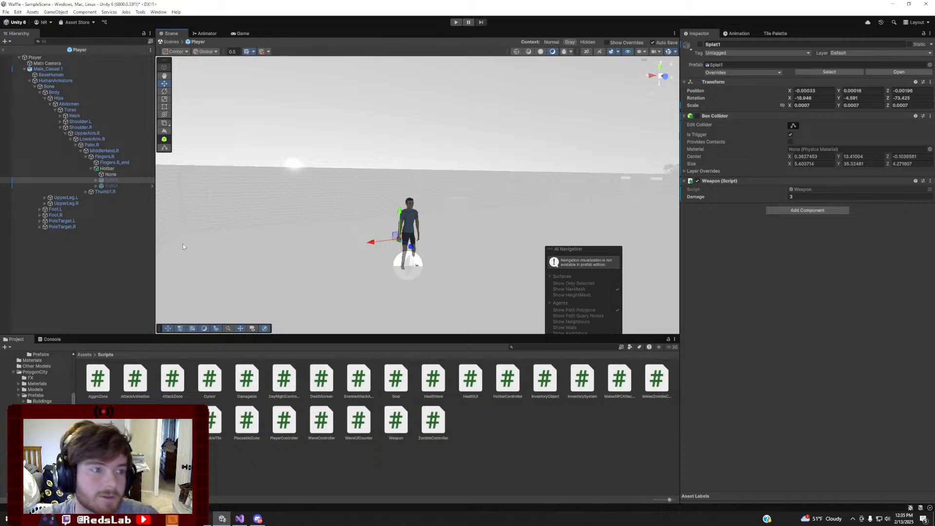
left_click(109, 180)
double_click(109, 183)
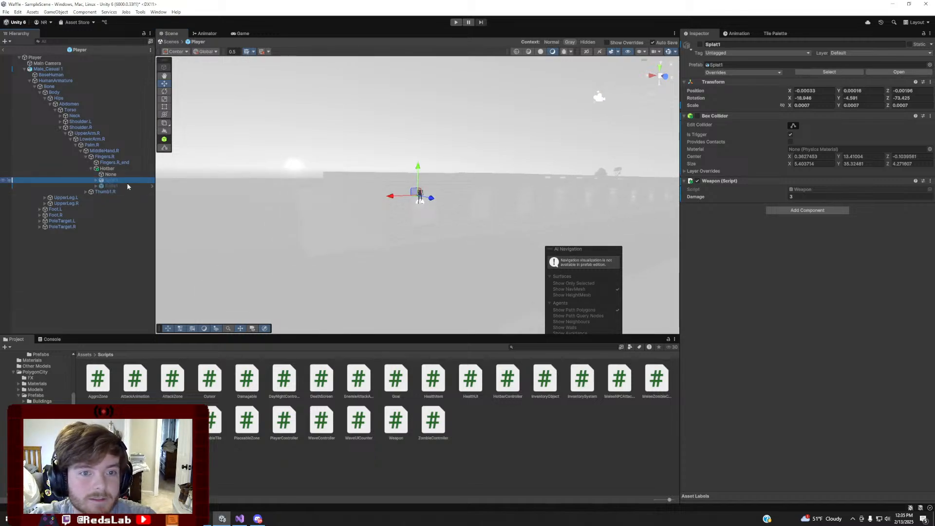
right_click_drag(416, 202, 388, 218)
scroll(388, 218, "up", 4)
Open the Assets/Prefabs/Weapons folder and select the Knife1 prefab
left_click(85, 355)
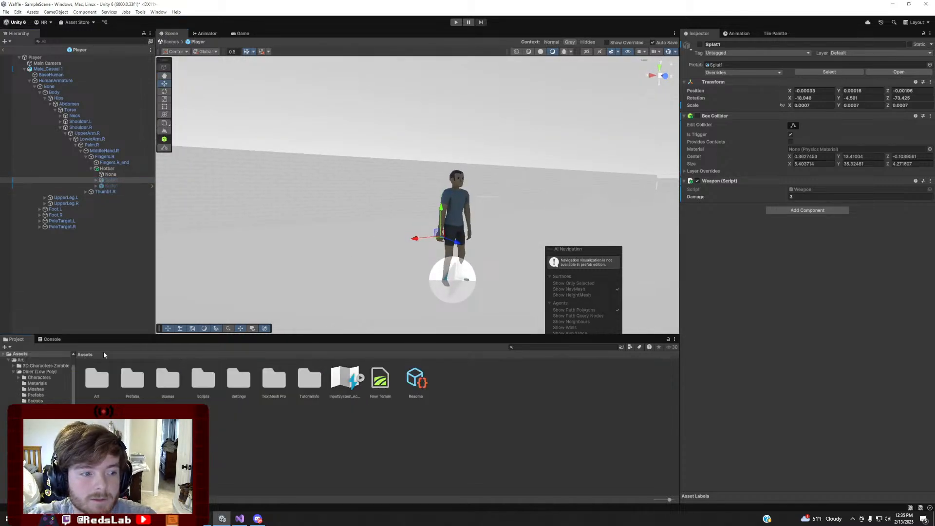
left_click(132, 379)
double_click(122, 381)
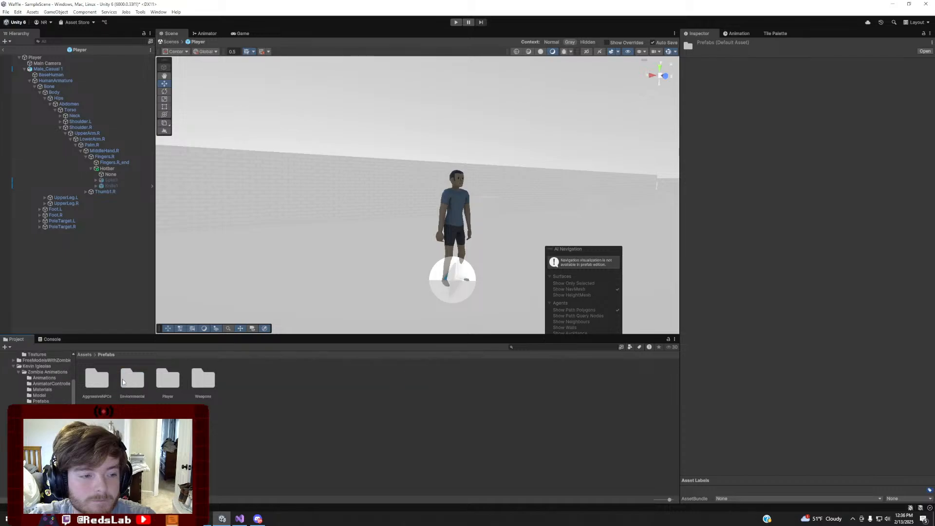
double_click(201, 380)
left_click(97, 381)
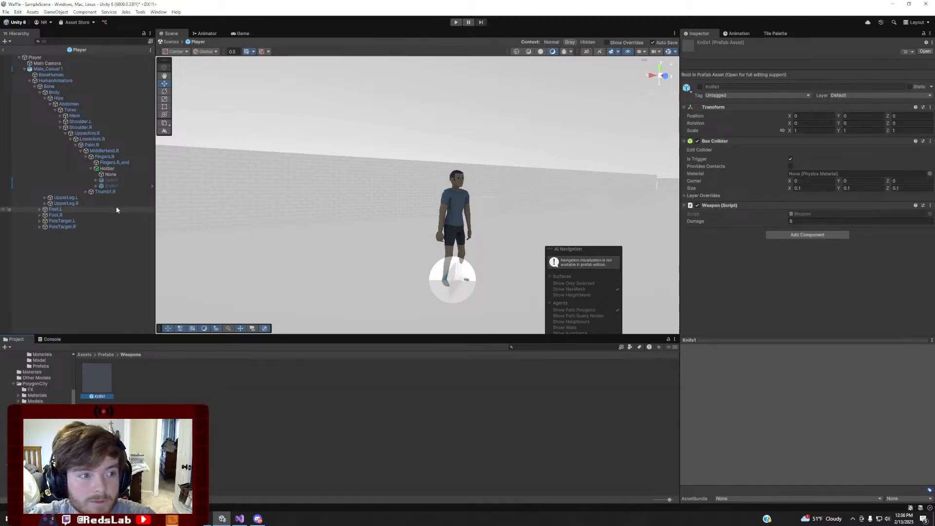
Apply all overrides of the Knife1 instance under Hotbar to its prefab
left_click(117, 186)
left_click(153, 185)
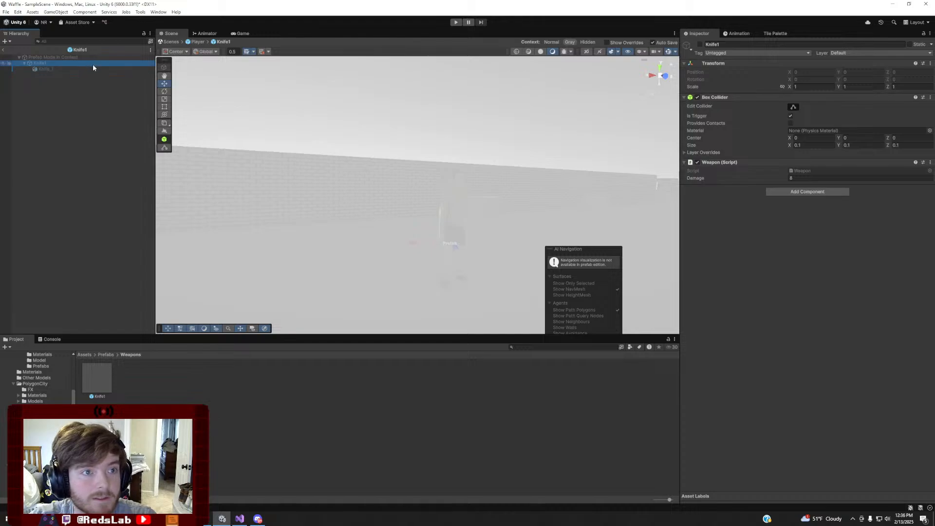
left_click(4, 51)
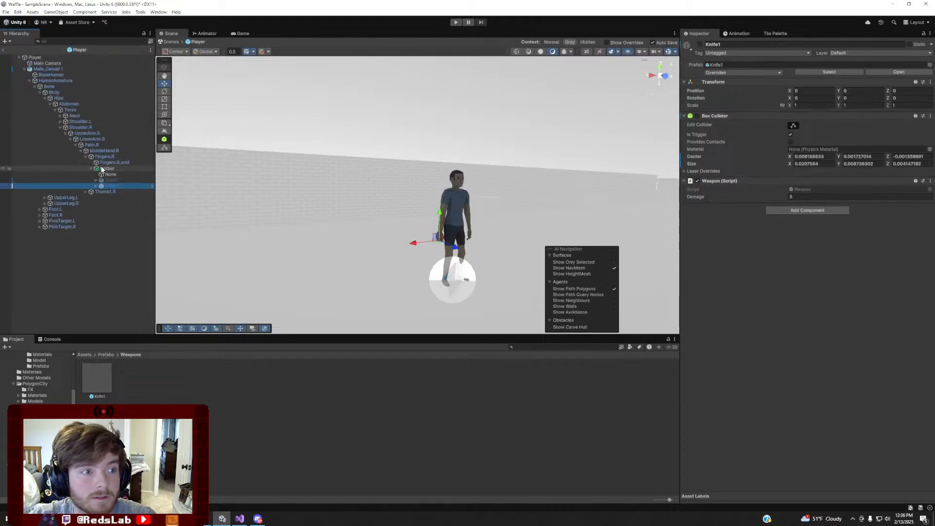
left_click(735, 73)
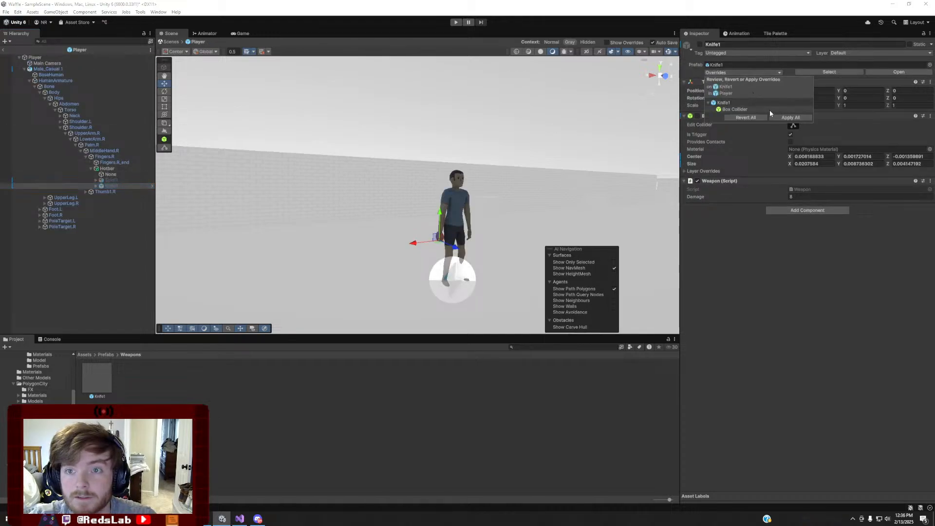
left_click(786, 119)
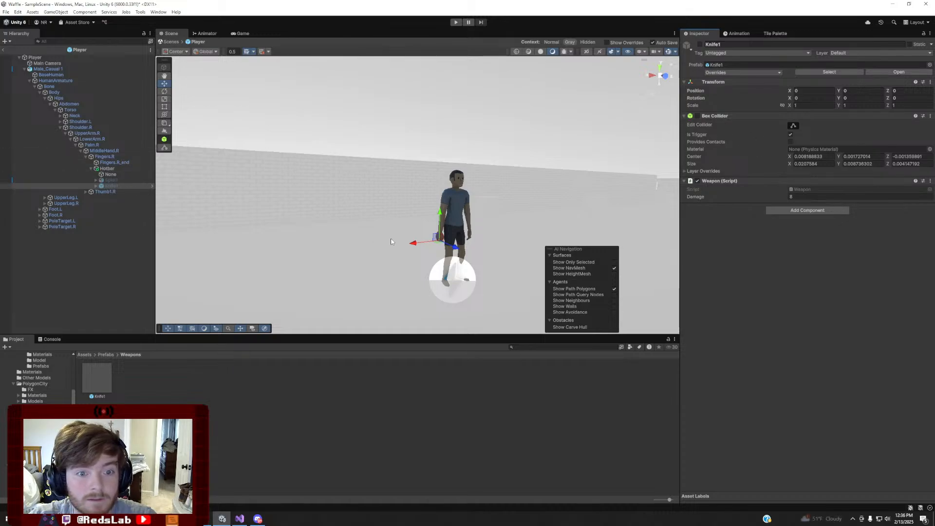
Activate Knife1 briefly to view it in the player's hand, and deactivate it again
right_click_drag(418, 244, 439, 254)
key("w")
left_click(700, 45)
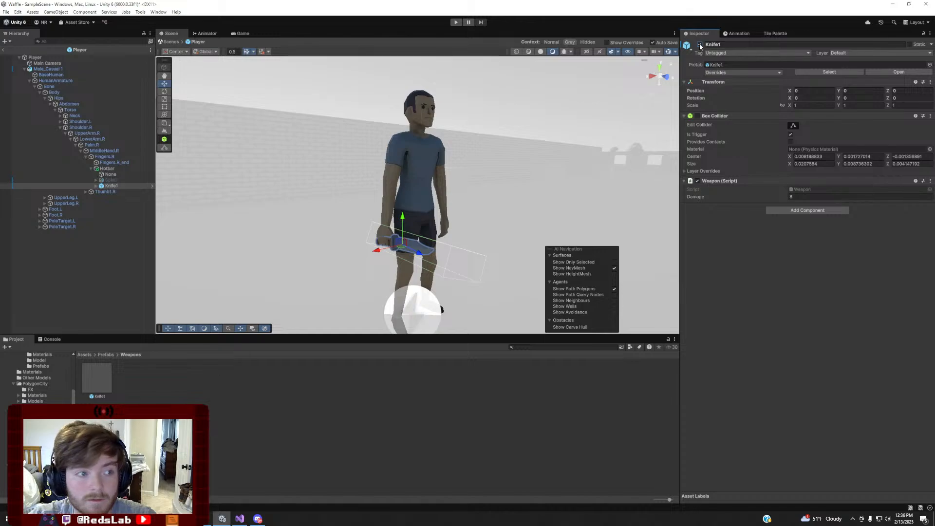
left_click(700, 45)
Examine the child objects of Knife1 and Splat1 in the player's hierarchy
left_click(96, 186)
left_click(117, 192)
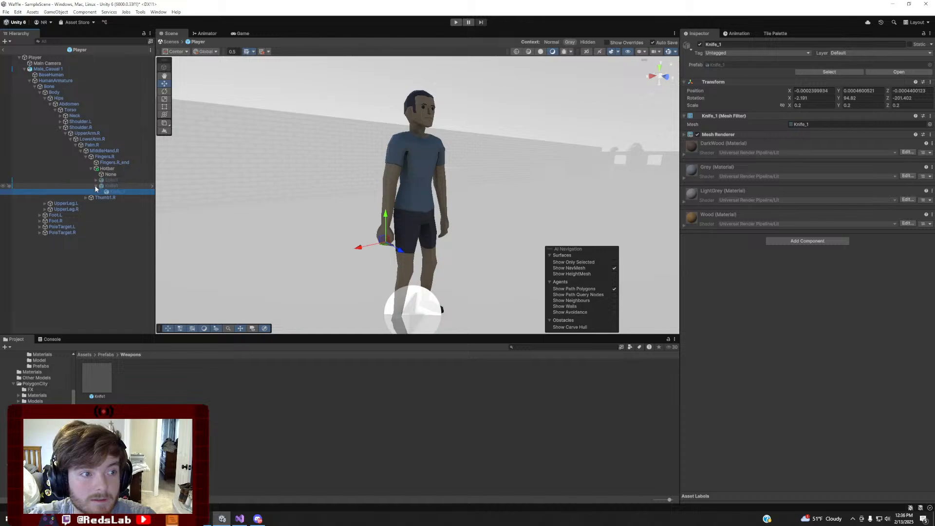
left_click(96, 186)
left_click(97, 180)
left_click(109, 180)
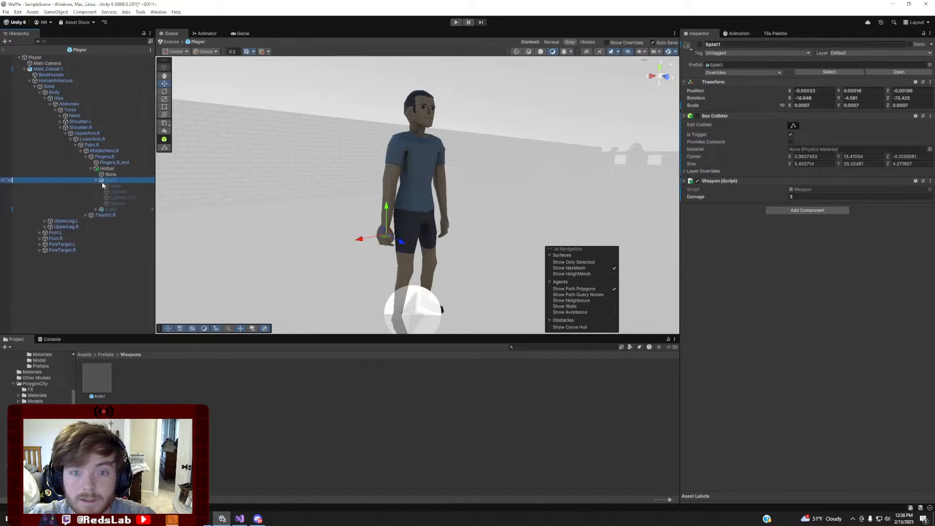
left_click(96, 180)
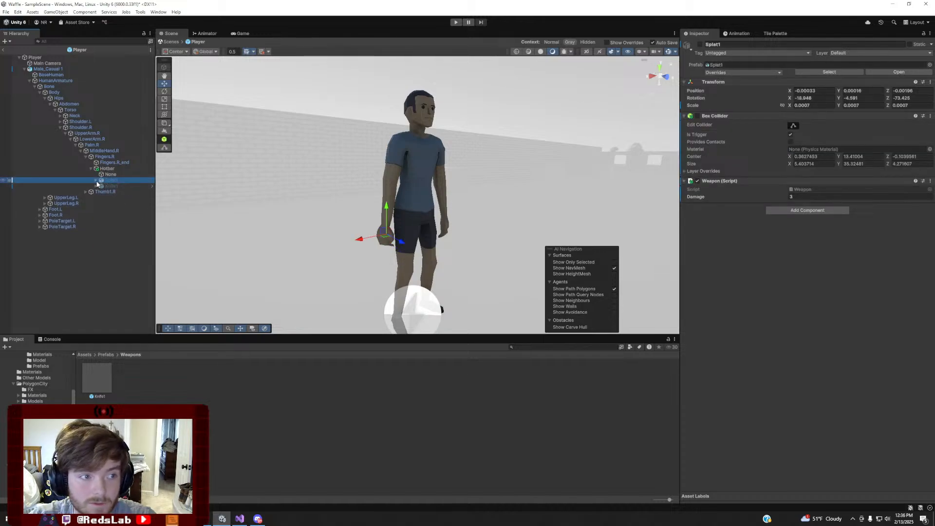
right_click(147, 405)
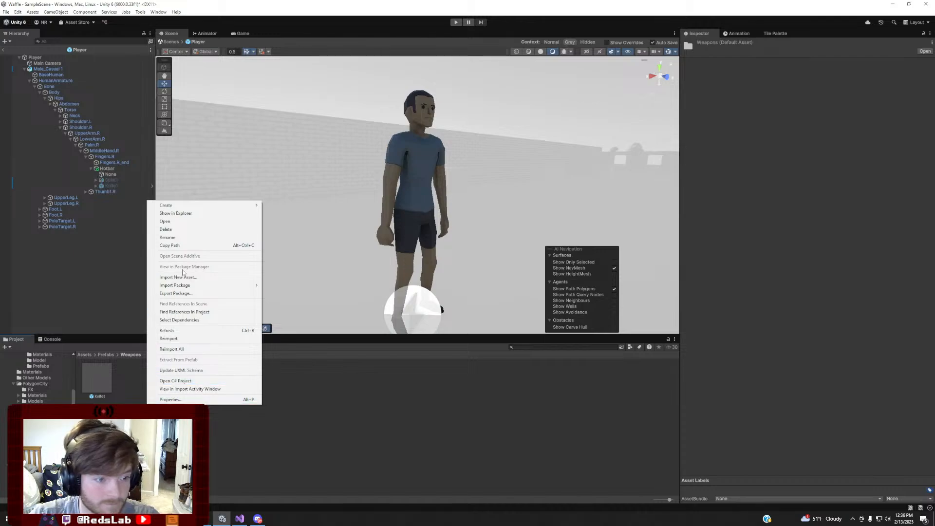
left_click(156, 200)
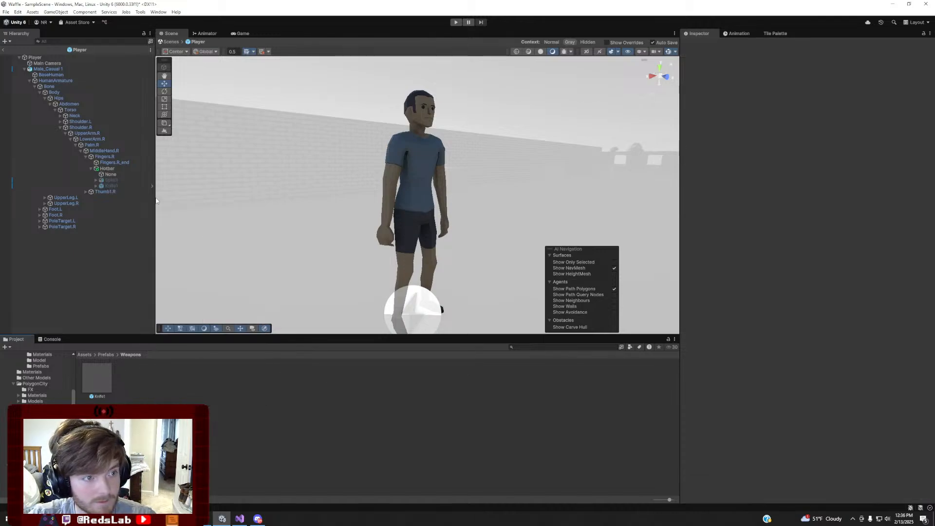
right_click(173, 383)
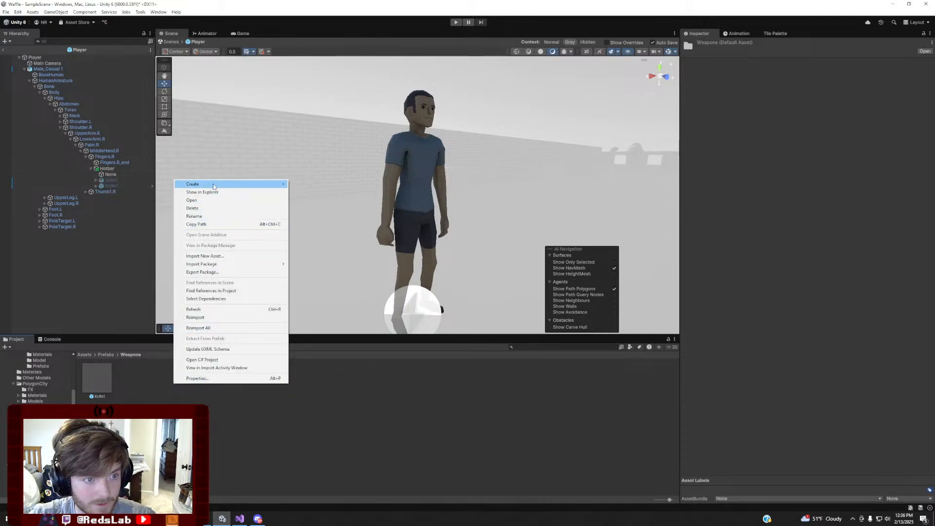
Save Splat1 as a prefab variant in the Weapons folder, and delete that prefab
left_click(126, 173)
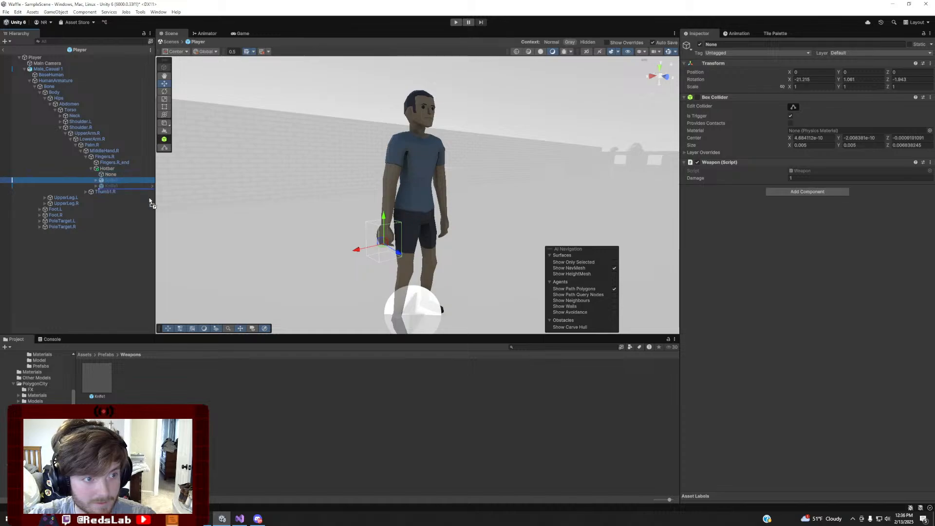
left_click_drag(158, 388, 164, 396)
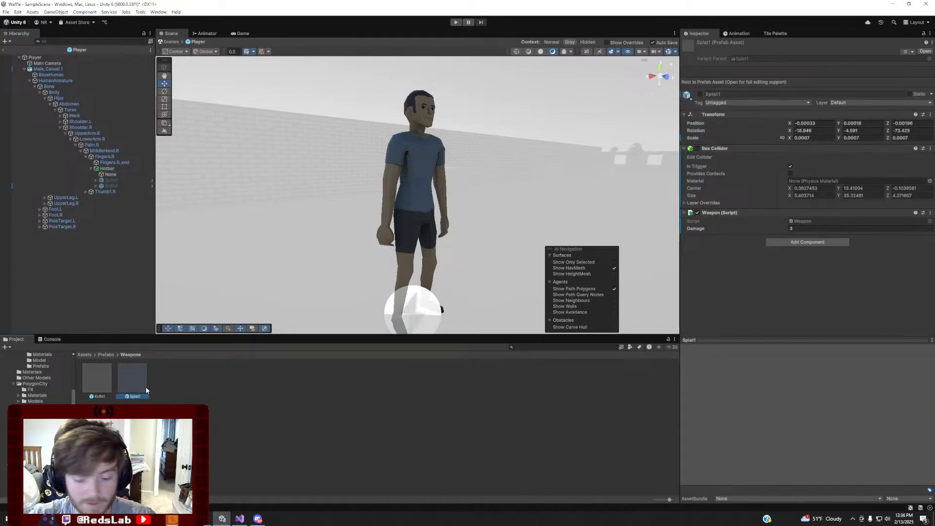
key("Delete")
left_click(478, 273)
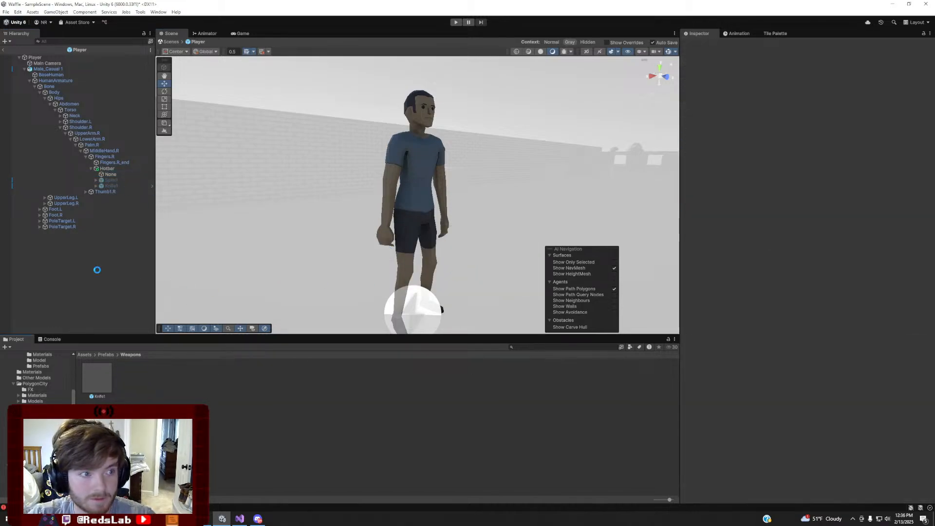
Create an empty child object named Splat under Hotbar in the Player prefab
right_click(98, 316)
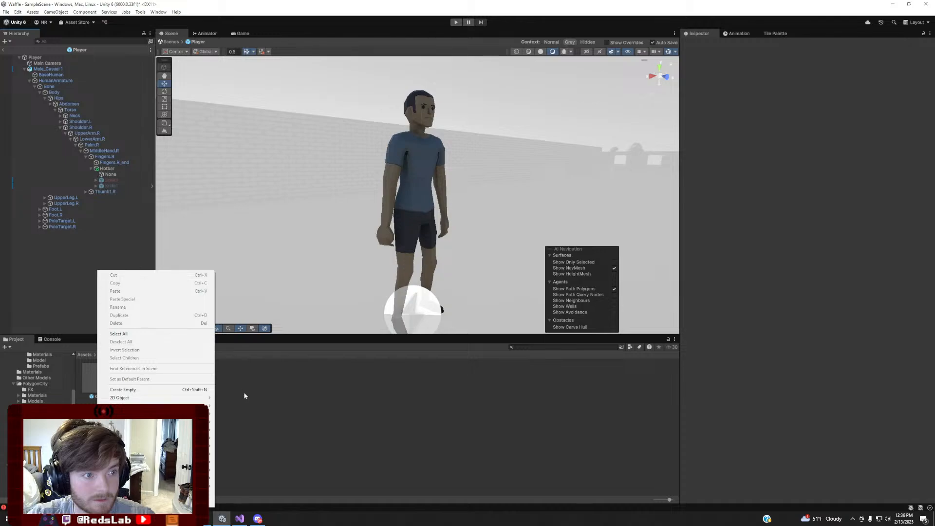
left_click(111, 179)
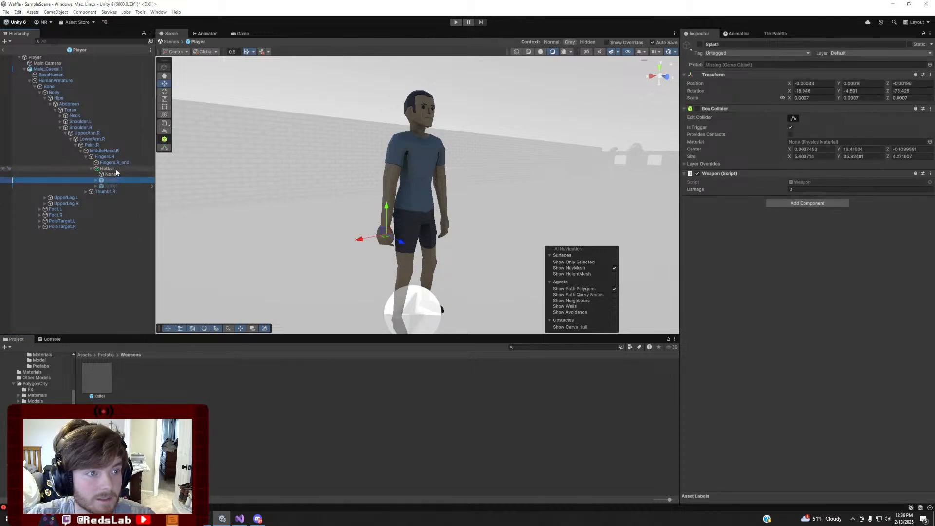
right_click(115, 169)
left_click(161, 309)
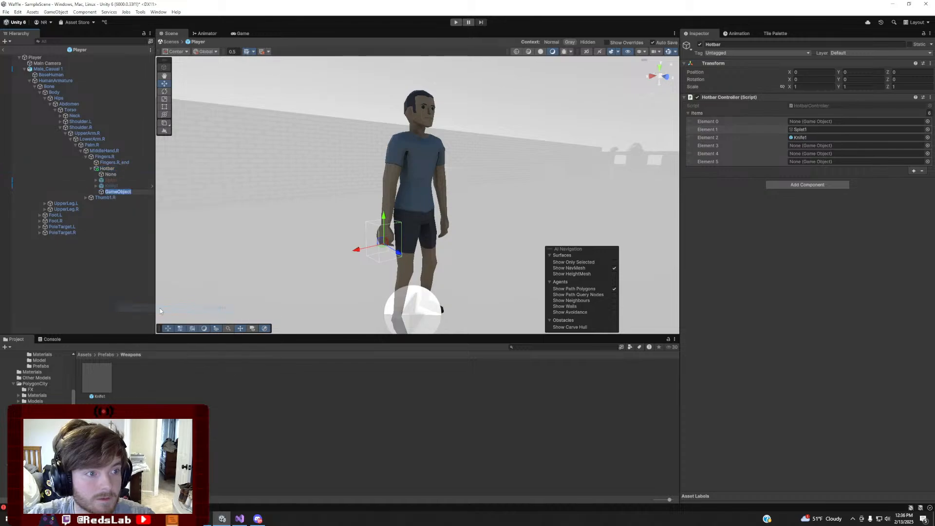
type("Spla")
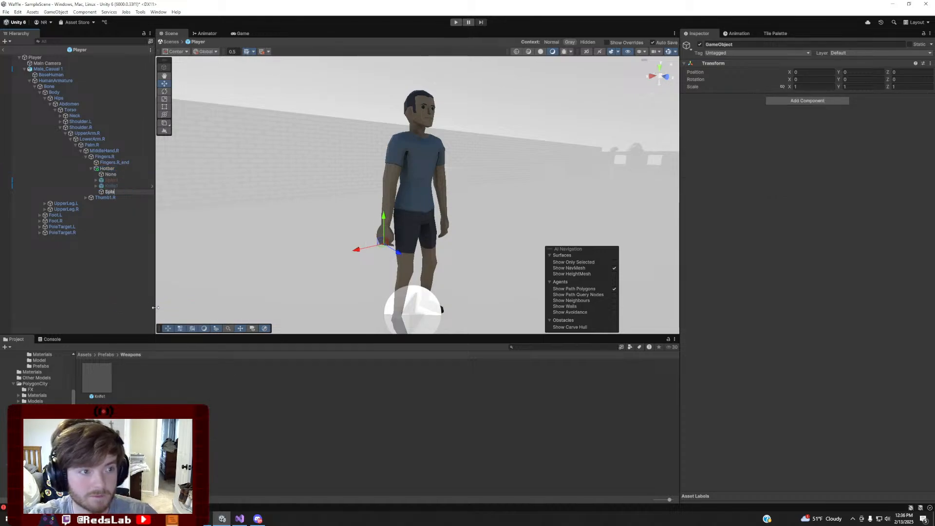
type("t")
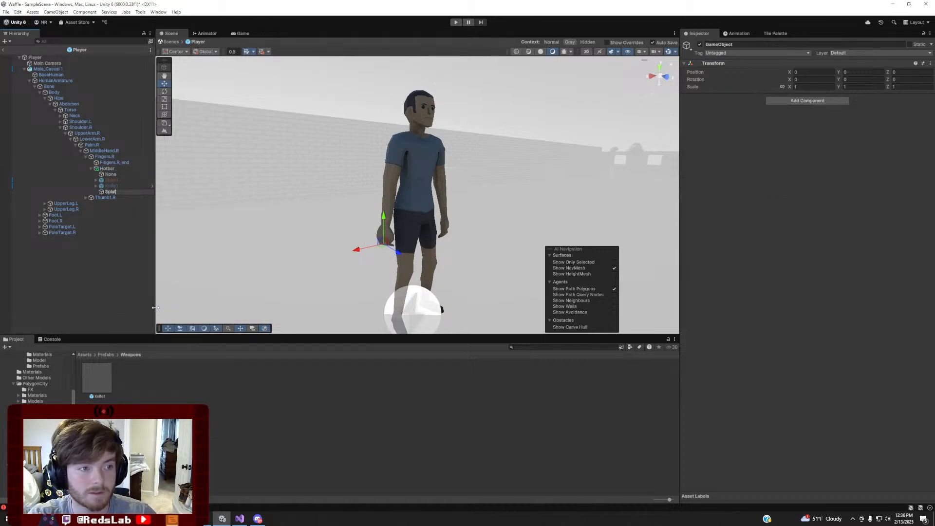
key("Return")
Nest Splat1 inside the Splat object and save Splat as a prefab in the Weapons folder, leaving Splat1 inactive
left_click_drag(119, 180, 132, 379)
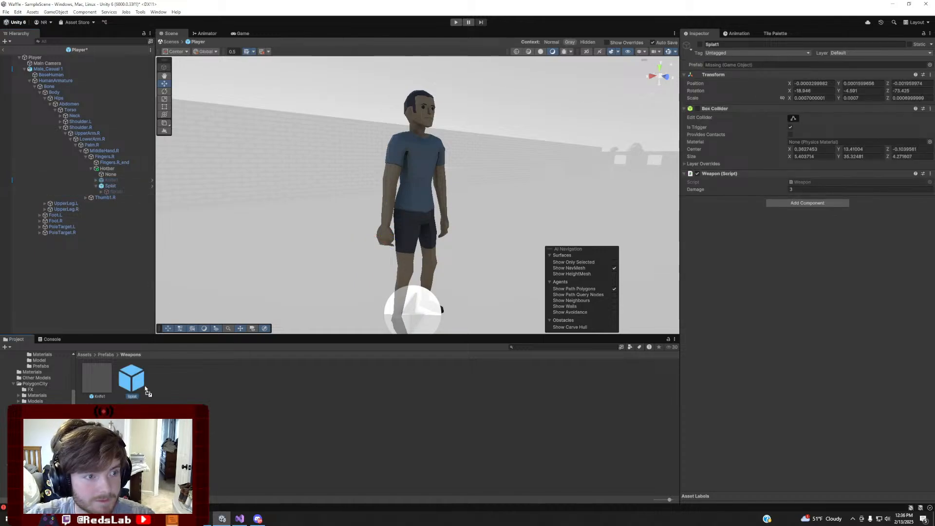
left_click(112, 192)
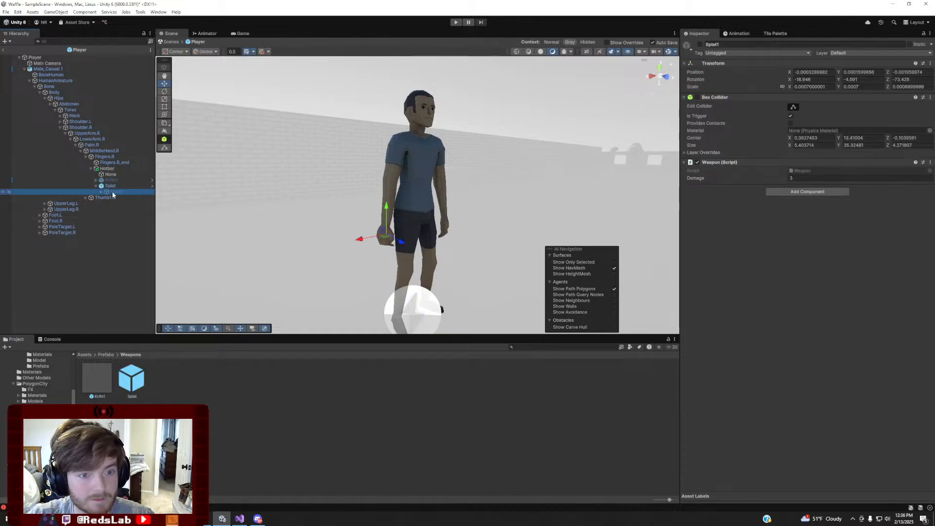
left_click(700, 43)
left_click(700, 44)
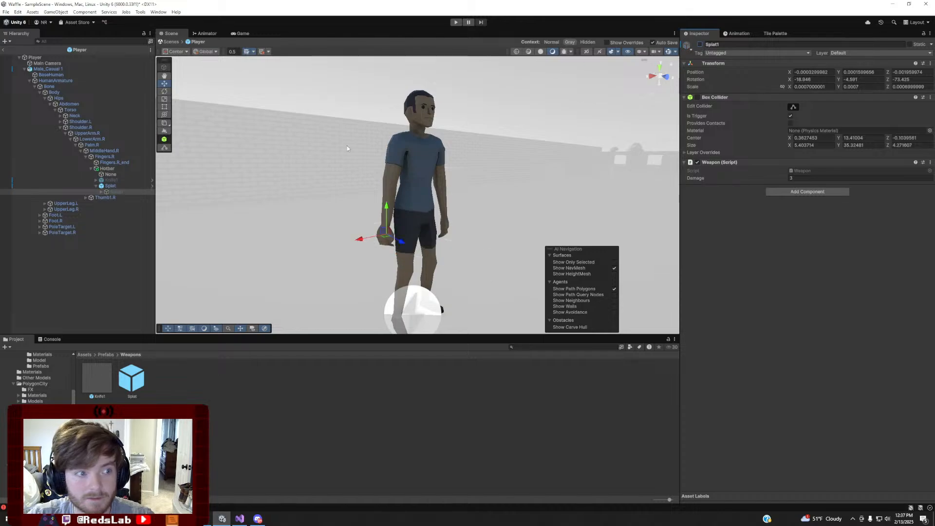
Examine the Weapon script attached to Splat1 and the child objects of Splat1
left_click(930, 162)
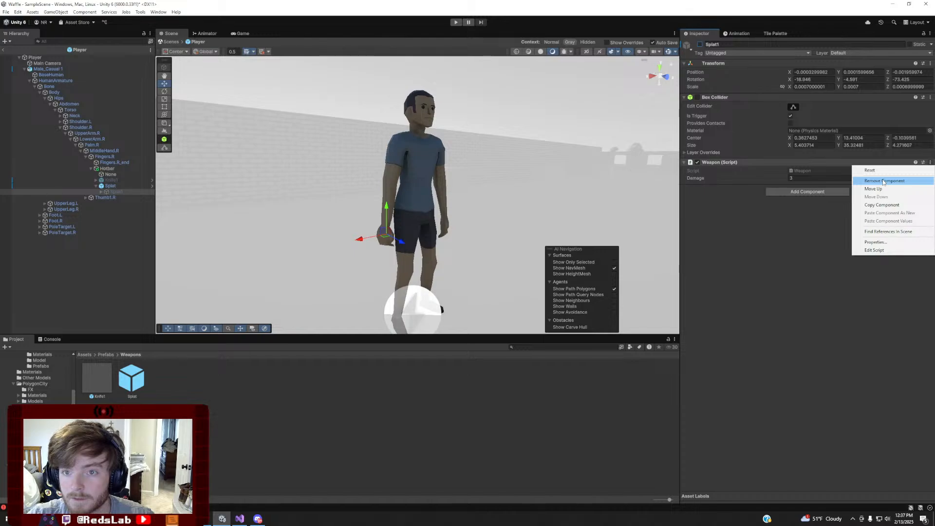
double_click(802, 170)
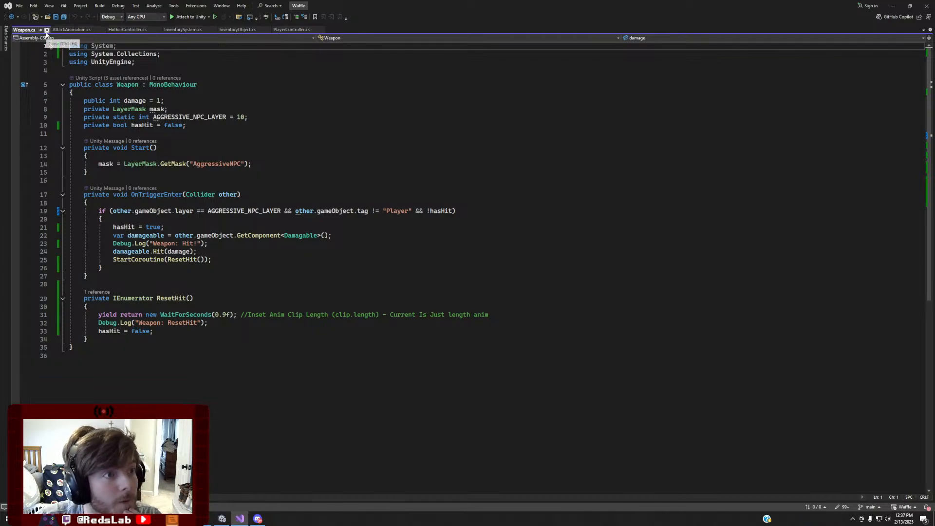
key("alt+Tab")
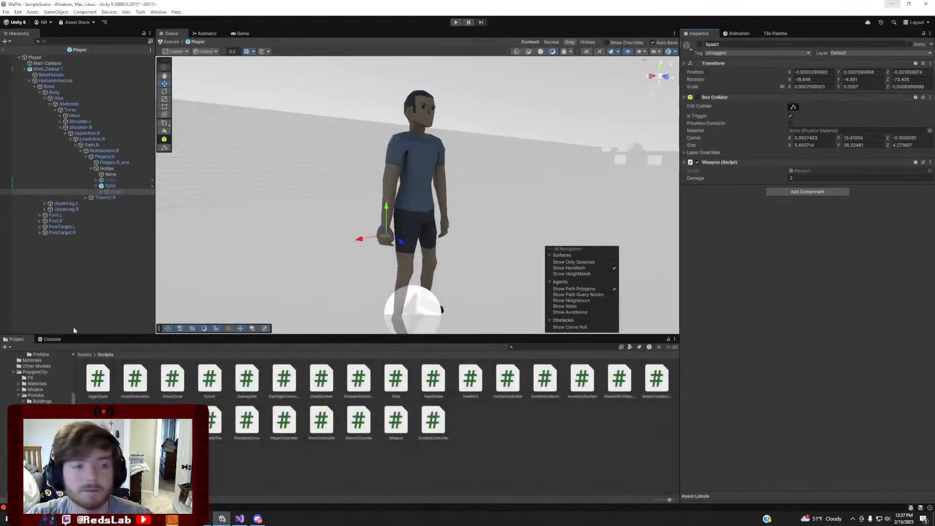
left_click(101, 191)
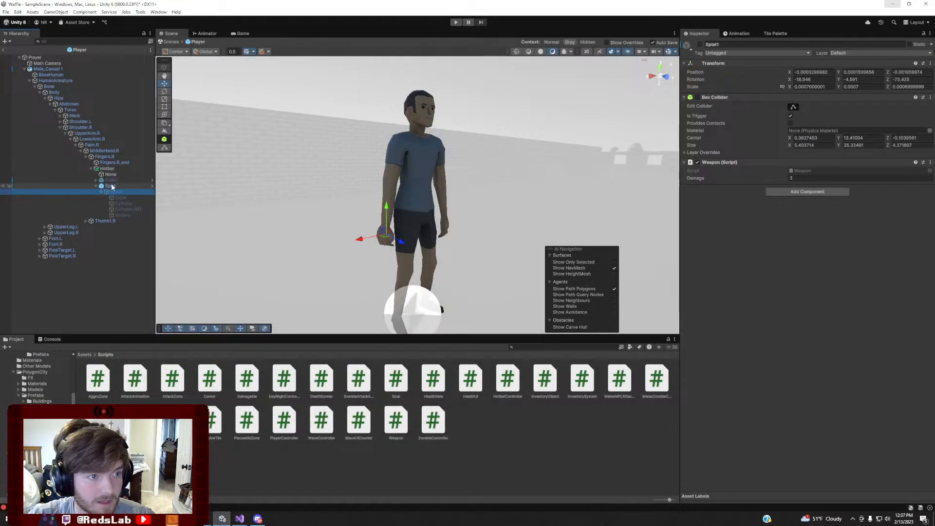
left_click(101, 191)
left_click(96, 186)
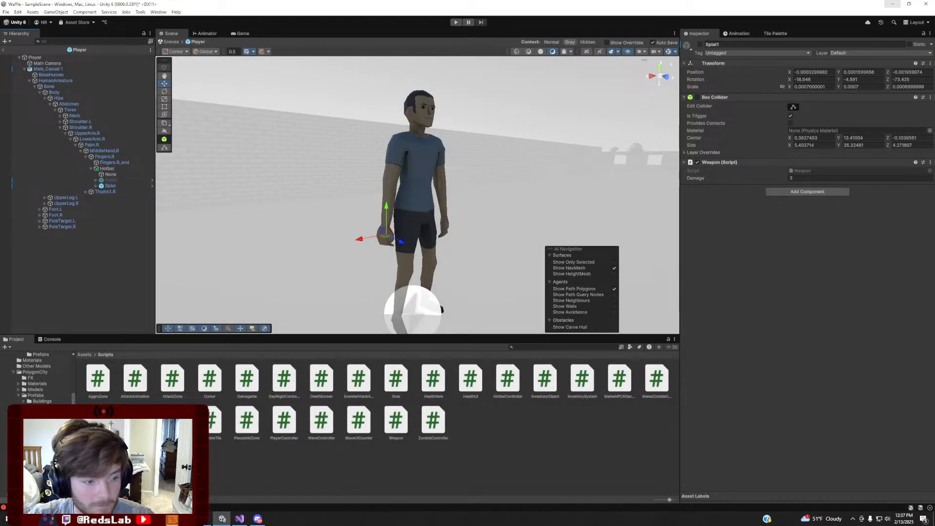
Examine the prefab import error in the console and open the Player prefab it refers to
left_click(113, 384)
left_click(51, 339)
left_click(75, 361)
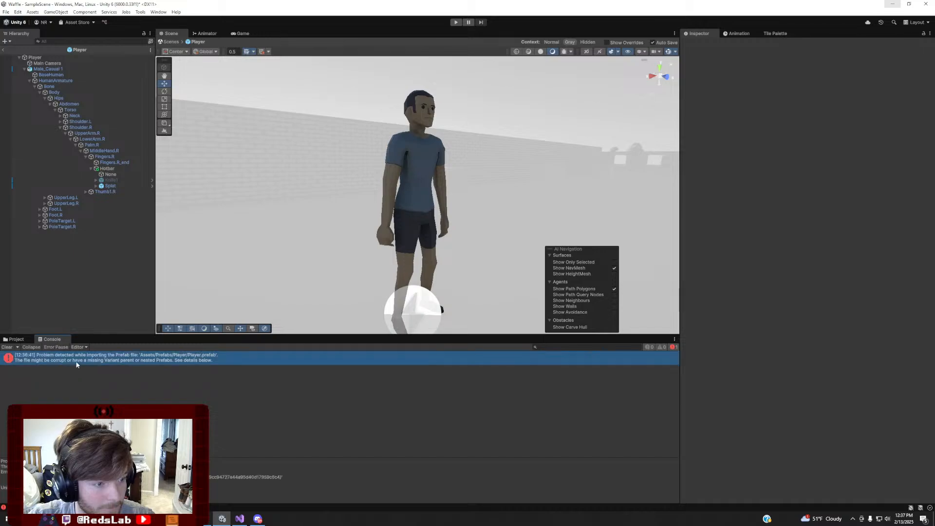
double_click(76, 363)
key("w")
right_click_drag(405, 247, 400, 256)
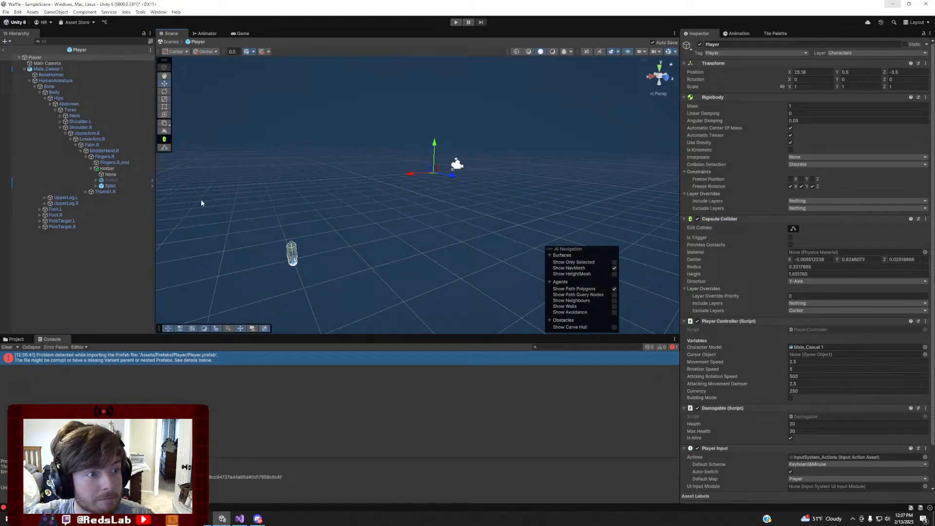
Assign the Splat object to Element 1 of the Hotbar Controller's Items list
left_click(17, 339)
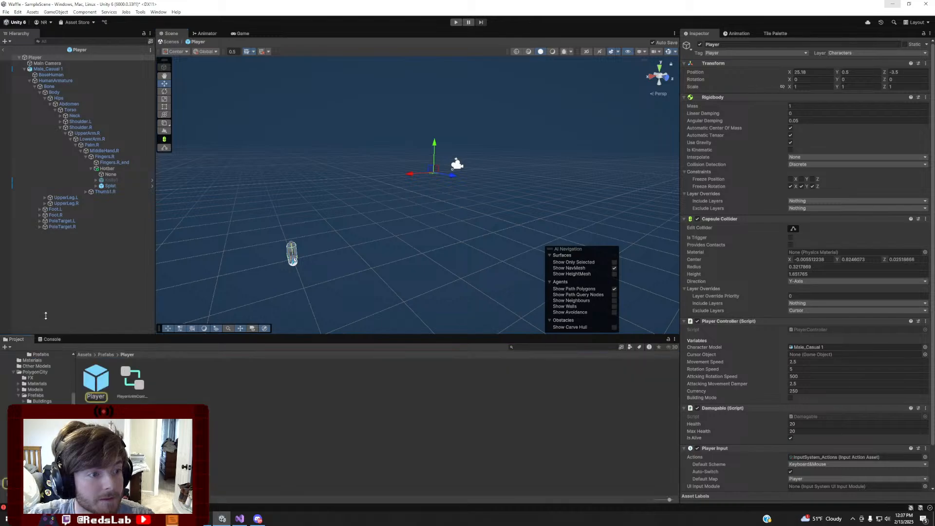
left_click(112, 174)
left_click(107, 168)
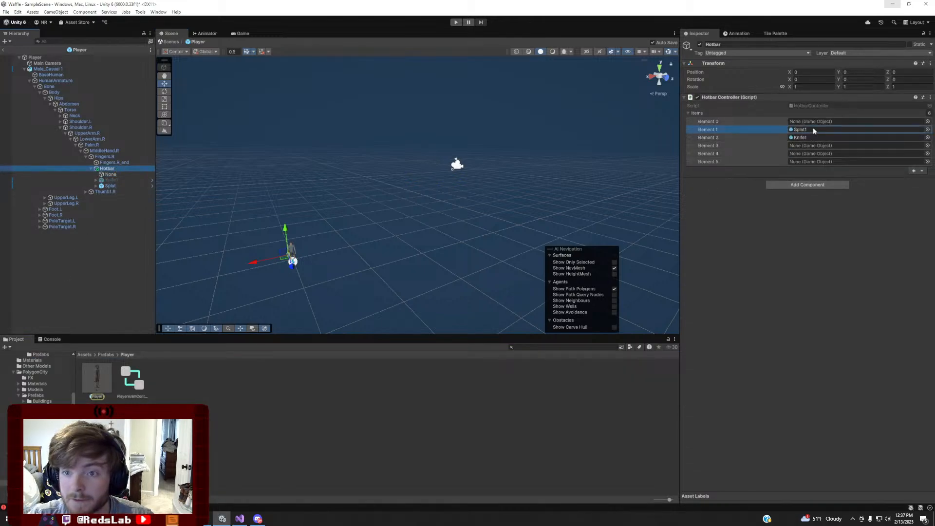
left_click_drag(109, 185, 805, 130)
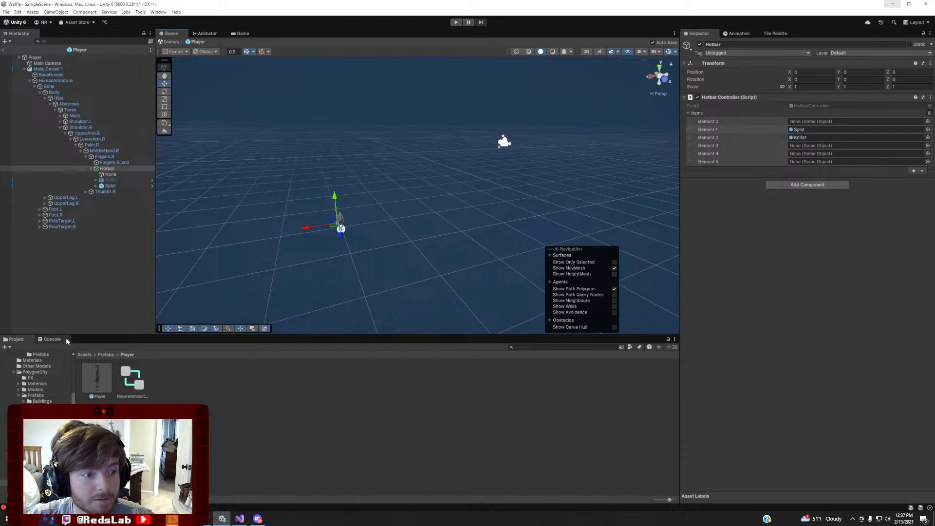
Clear the prefab import error from the console and return to the project files
left_click(52, 339)
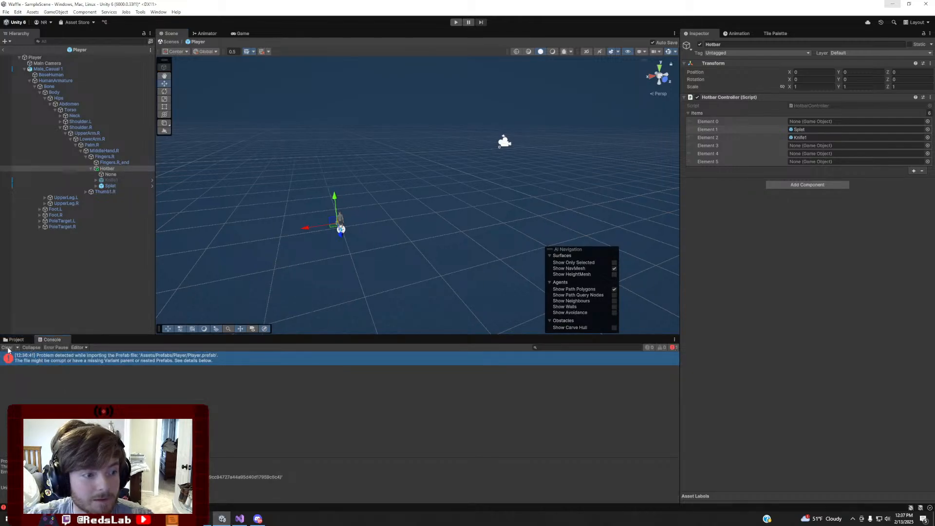
left_click(8, 350)
left_click(17, 340)
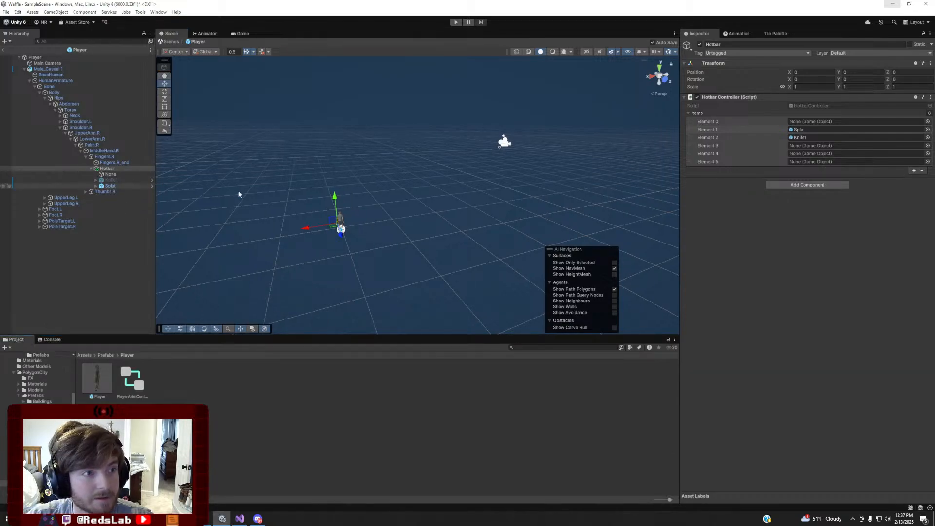
Return to SampleScene and apply all overrides of the Player instance to its prefab
left_click(129, 241)
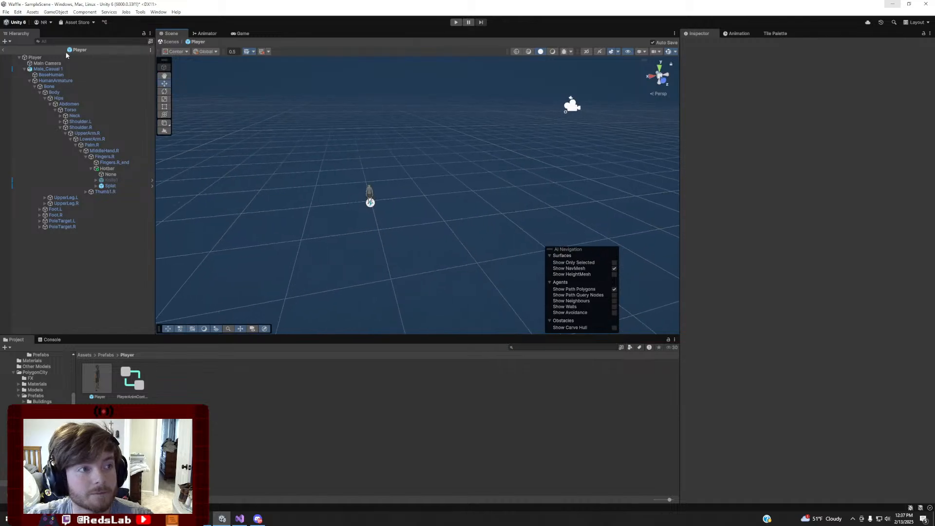
left_click(3, 50)
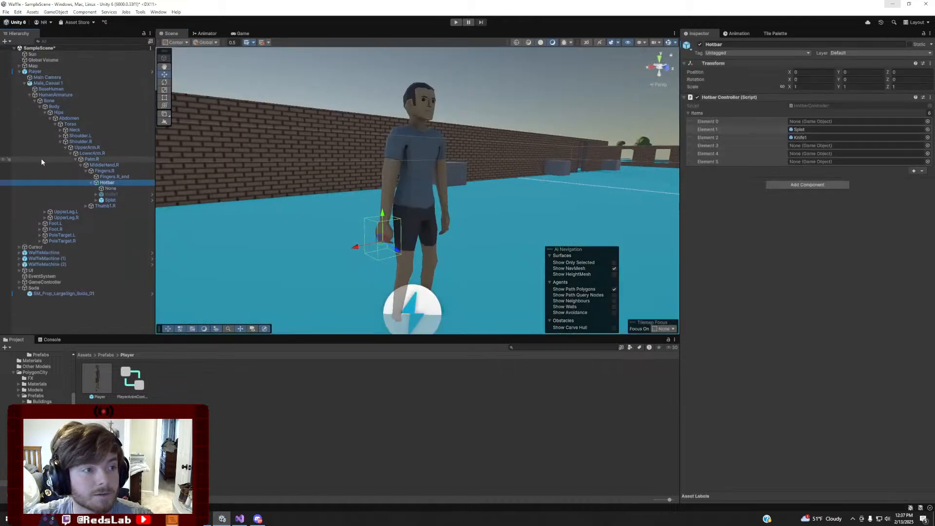
left_click(35, 72)
left_click(741, 71)
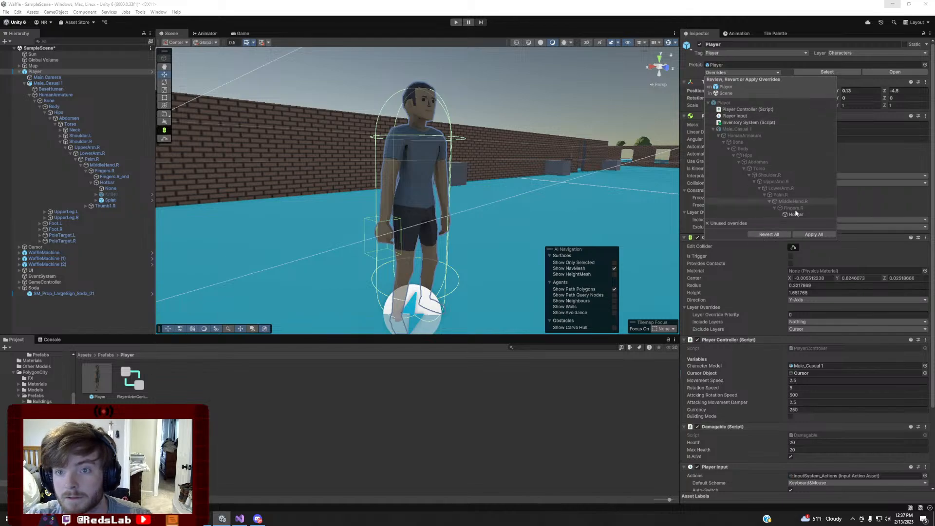
left_click(812, 236)
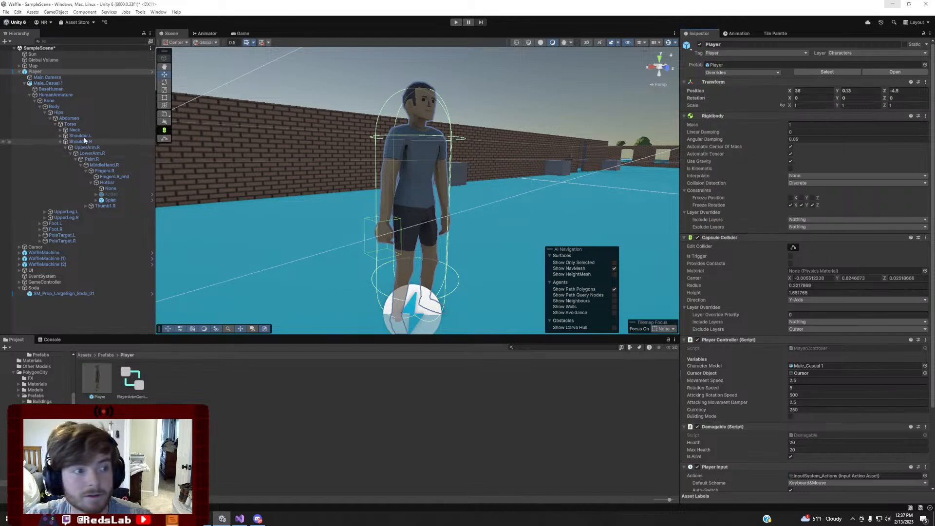
Open the Player prefab and inspect the Splat and None objects under Hotbar
left_click(151, 71)
left_click(120, 185)
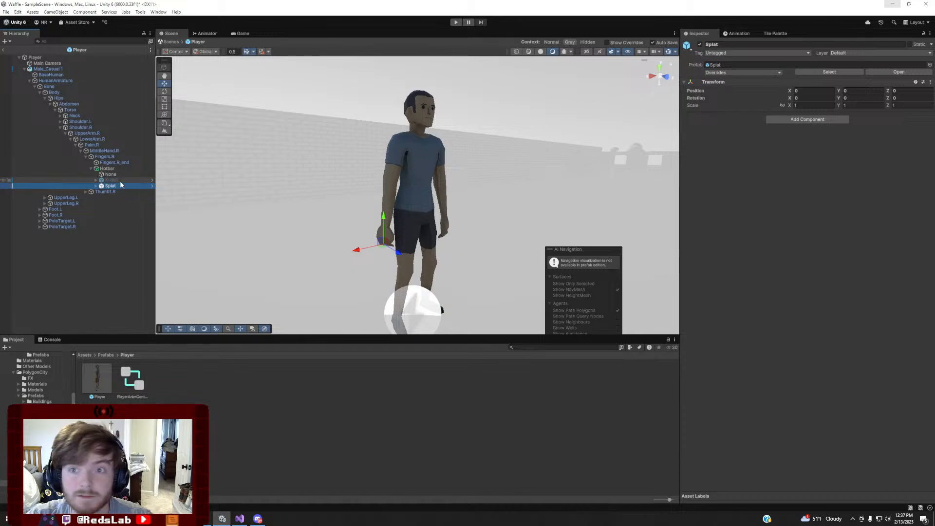
left_click(121, 180)
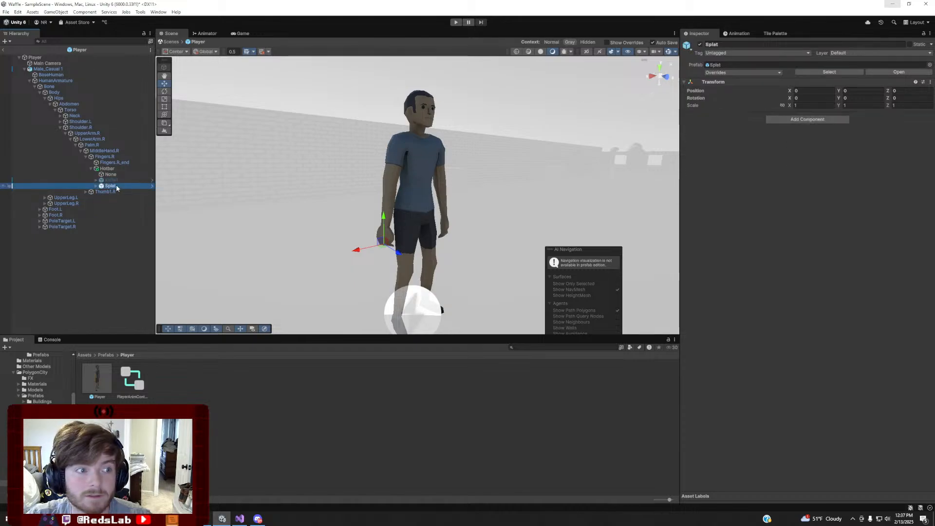
left_click(117, 174)
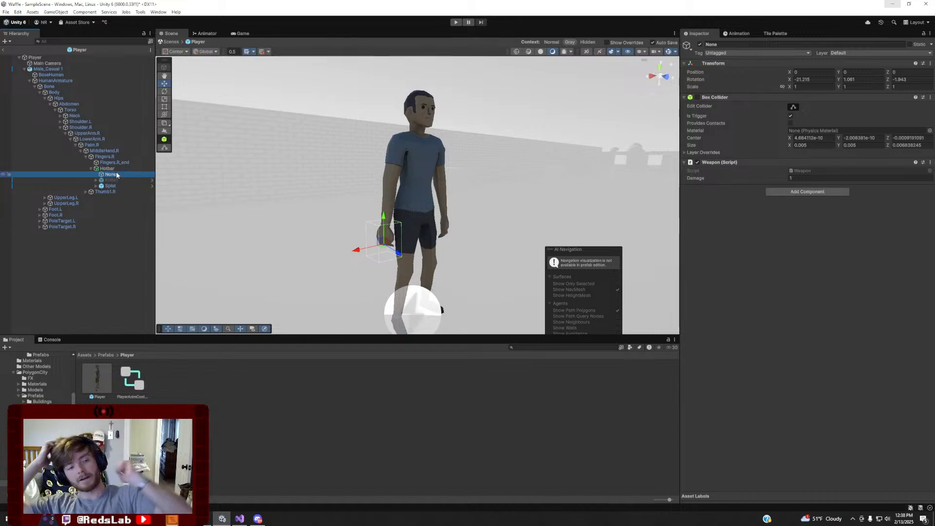
Return to the scene and assign Hotbar to the Hotbar field of the Player instance's Inventory System component
left_click(5, 51)
left_click_drag(348, 133, 358, 183, "alt")
key("s")
right_click_drag(357, 182, 384, 175)
scroll(750, 314, "down", 2)
scroll(749, 312, "down", 3)
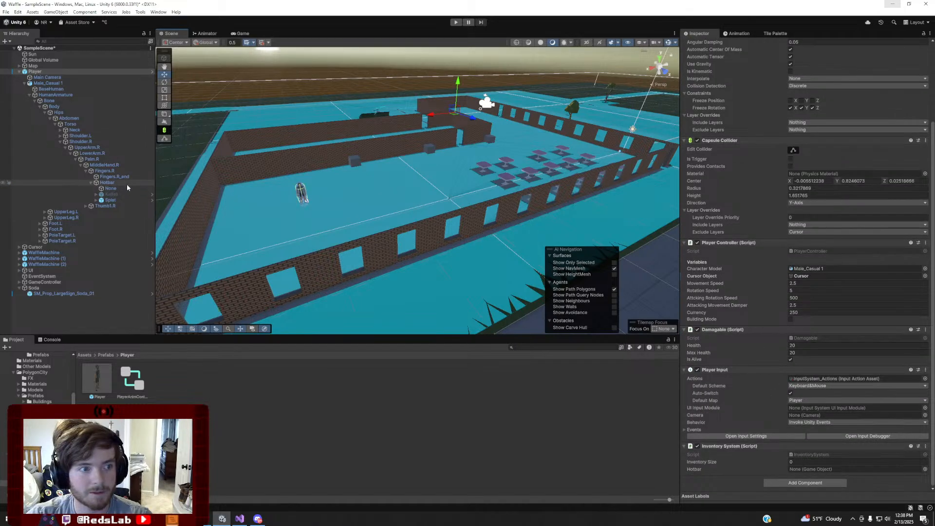
left_click_drag(95, 183, 810, 471)
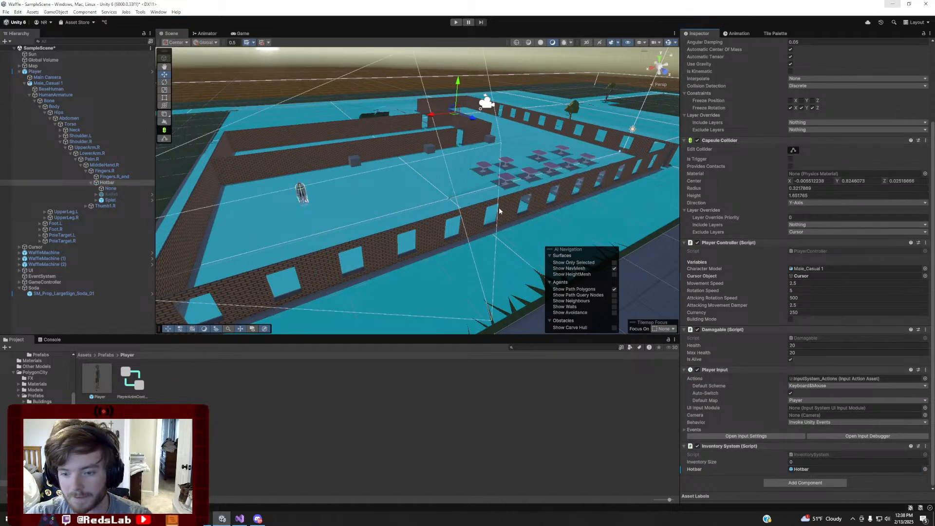
Open the Player prefab and assign Hotbar to the Hotbar field of its Inventory System component
key("w")
right_click_drag(492, 204, 409, 182)
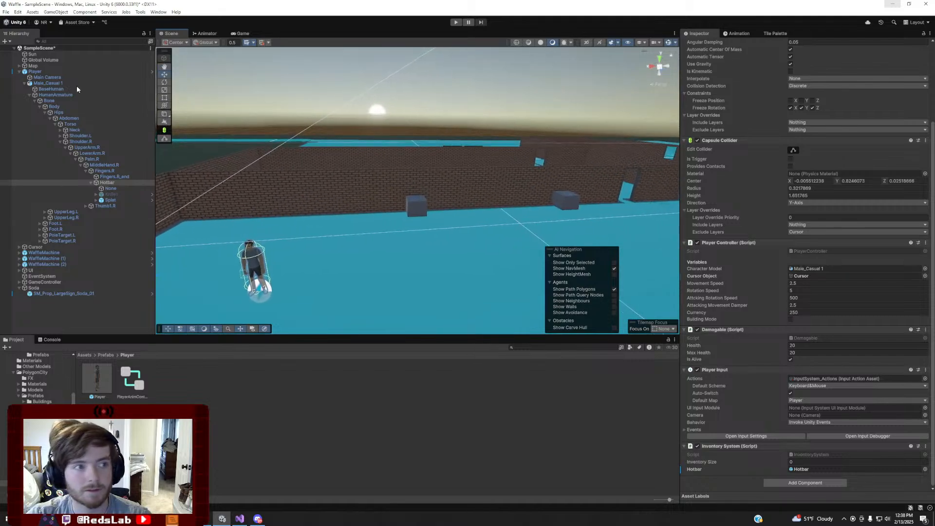
left_click(151, 72)
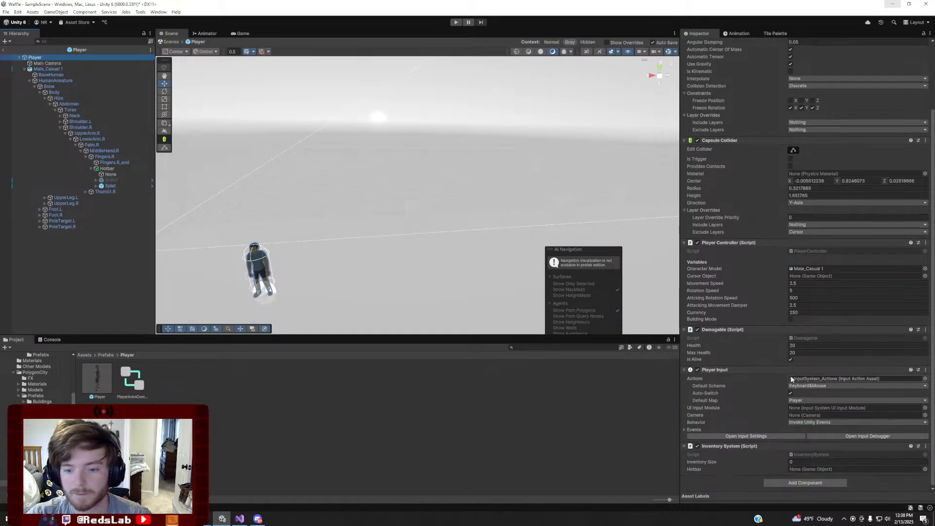
left_click_drag(107, 168, 828, 469)
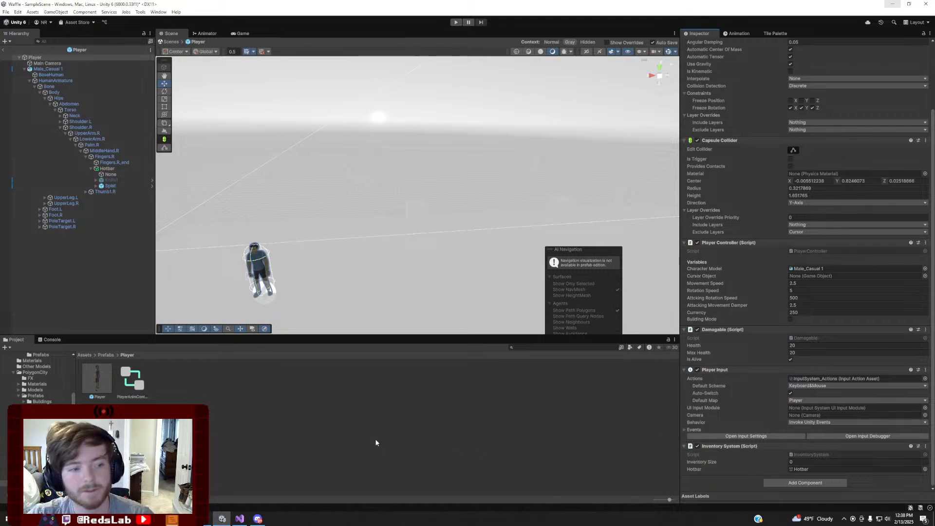
Switch to Visual Studio, close AttackAnimation.cs, and arrange HotbarController.cs, InventorySystem.cs and InventoryObject.cs ahead of Weapon.cs
left_click(241, 517)
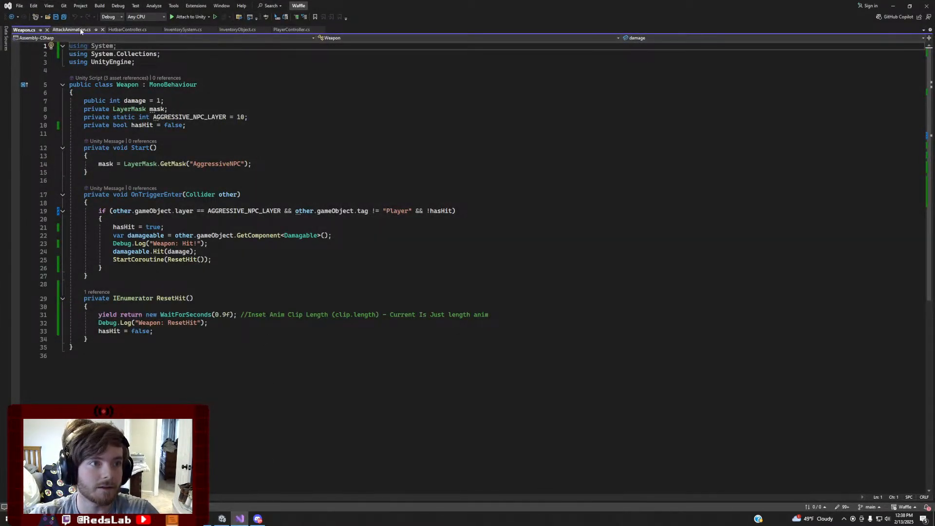
left_click(96, 30)
left_click(103, 31)
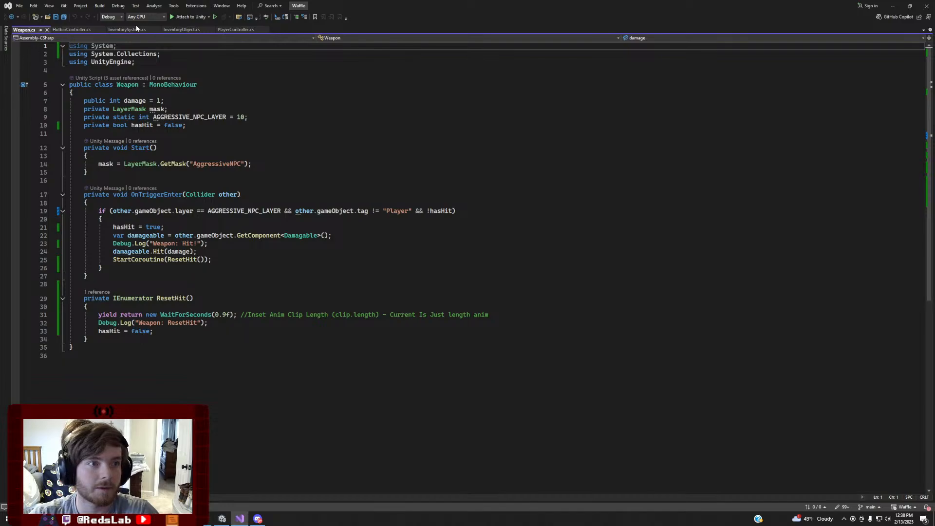
left_click_drag(30, 31, 31, 31)
left_click_drag(129, 31, 91, 31)
left_click_drag(176, 30, 145, 29)
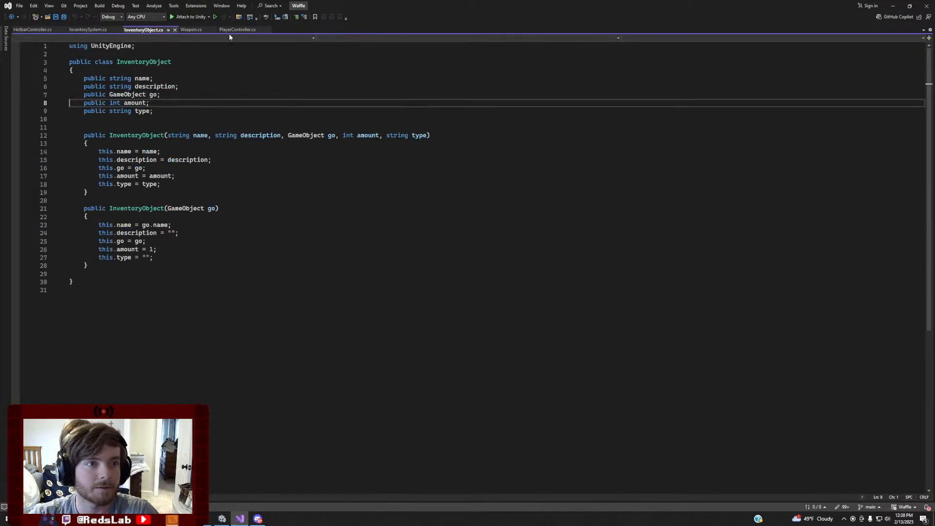
Place the PlayerController.cs file ahead of Weapon.cs and return to InventoryObject.cs
left_click_drag(229, 32, 203, 29)
left_click(158, 31)
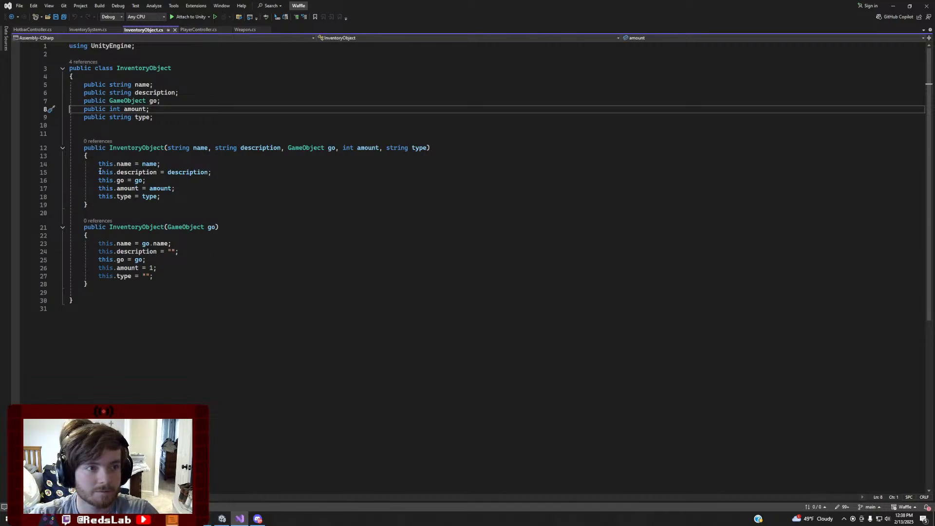
Try to change the declared data type of the type field in InventoryObject to var
left_click(123, 119)
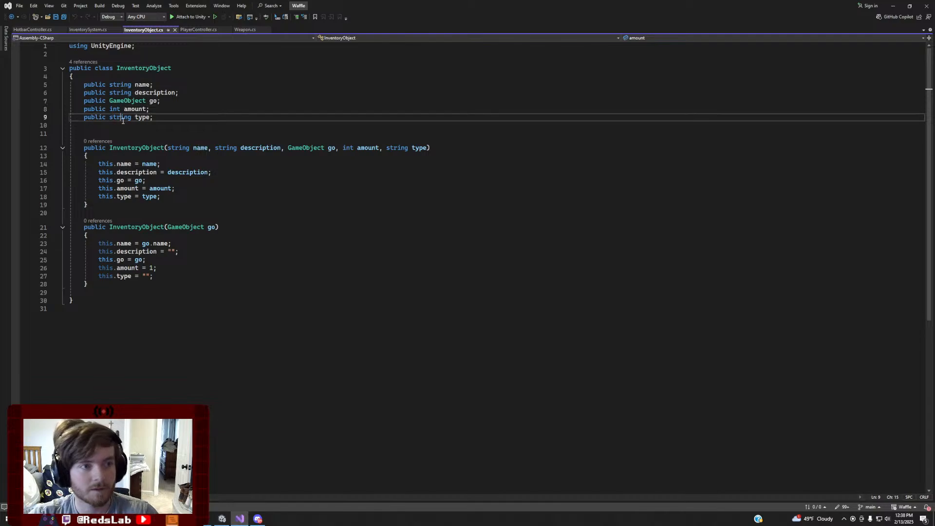
double_click(122, 121)
type("var")
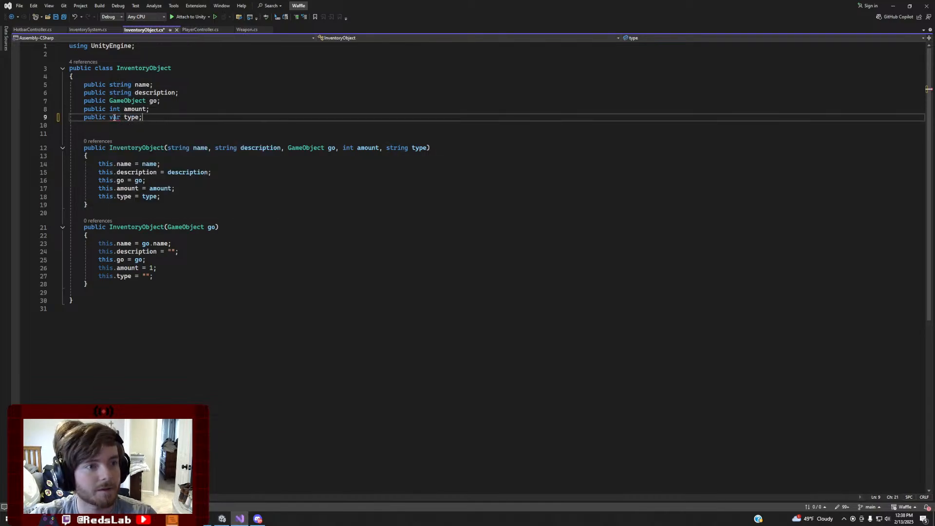
key("ctrl+z")
key("ctrl+z")
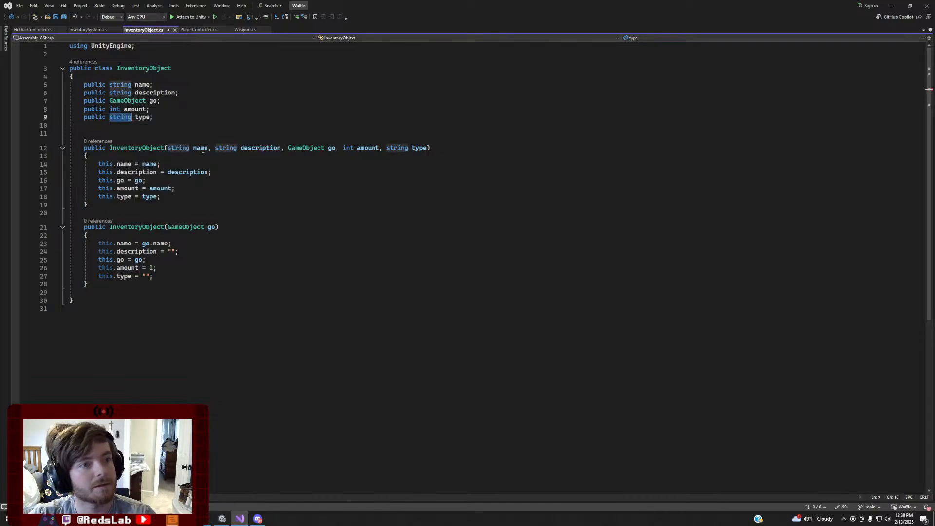
Switch to Unity and inspect the Splat and Knife1 objects under Hotbar, including the tags available for Knife1
left_click(222, 519)
right_click_drag(461, 176, 420, 195)
key("w")
right_click_drag(425, 231, 423, 235)
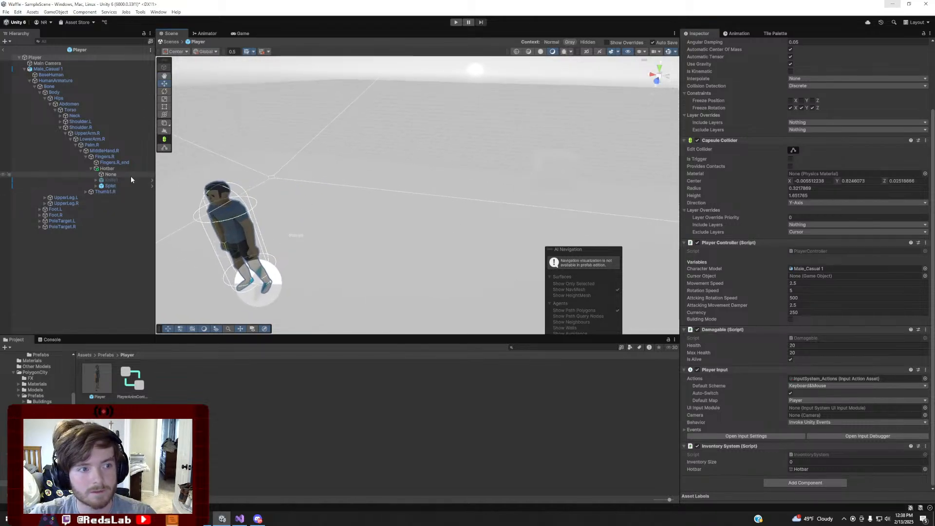
left_click(129, 180)
left_click(128, 185)
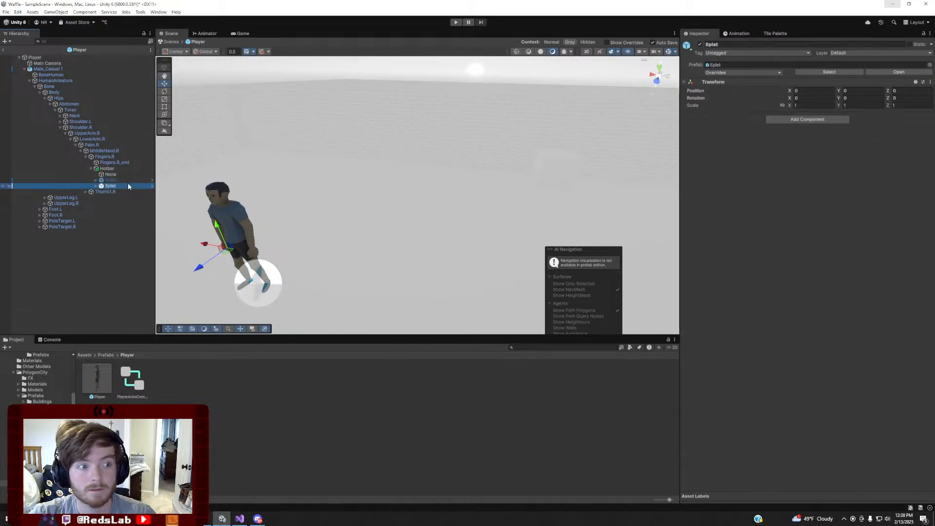
left_click(127, 180)
left_click(736, 53)
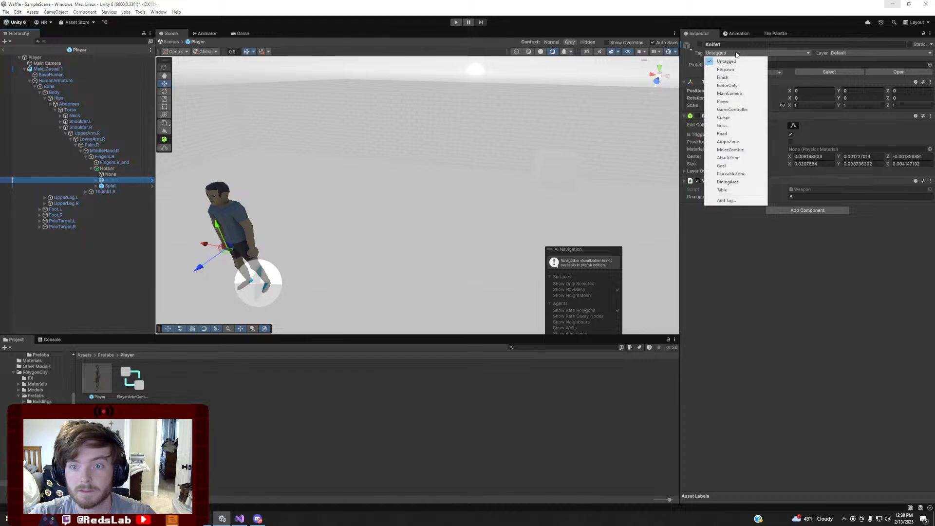
left_click(736, 53)
left_click(736, 53)
left_click(843, 327)
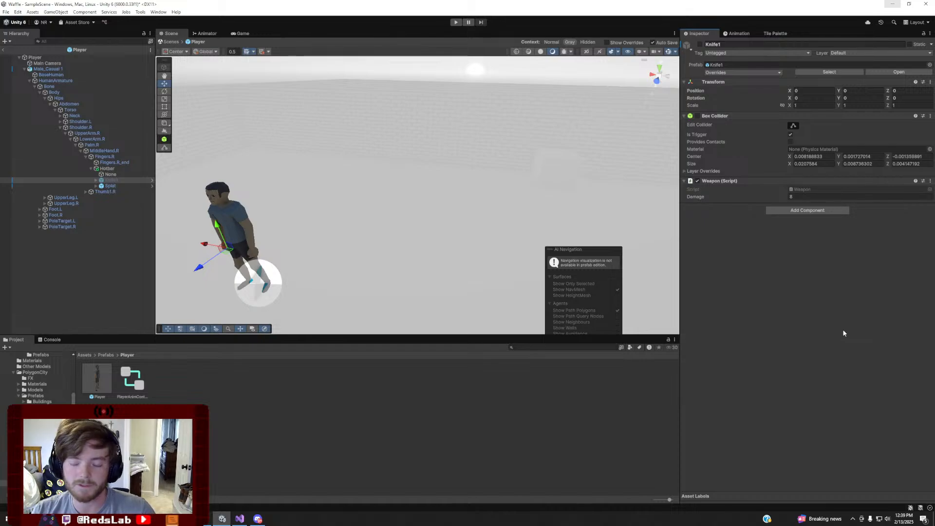
Switch to Visual Studio, remove the SerializeField attribute from the inventory array in InventorySystem.cs, and save the file
left_click(239, 519)
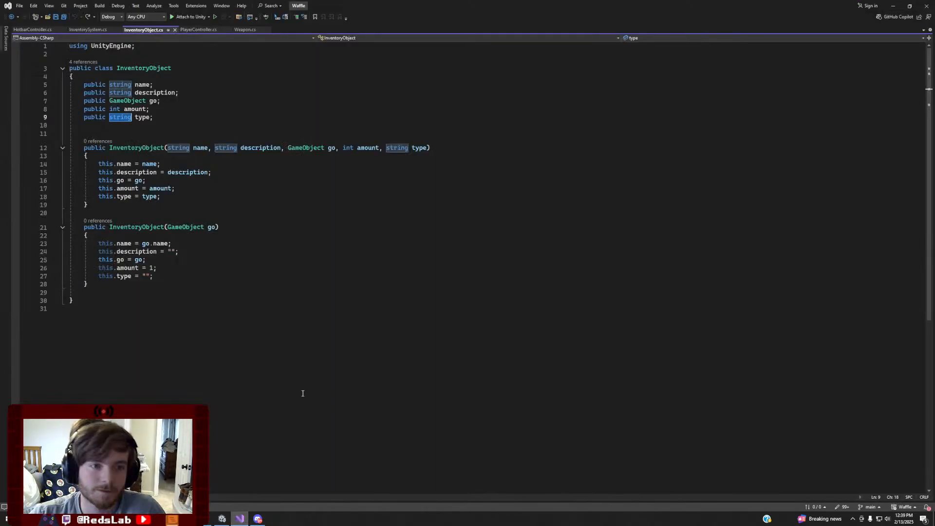
left_click(88, 29)
left_click(258, 109)
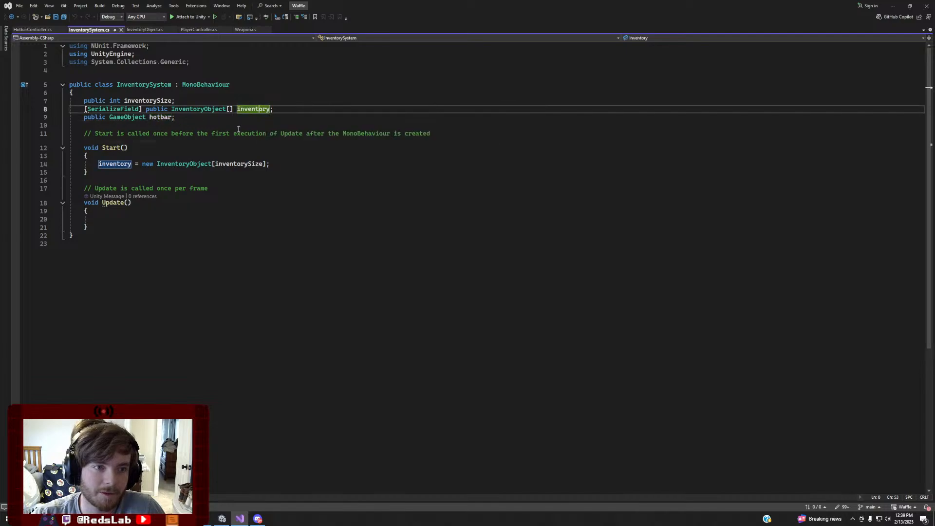
left_click_drag(145, 109, 85, 109)
key("BackSpace")
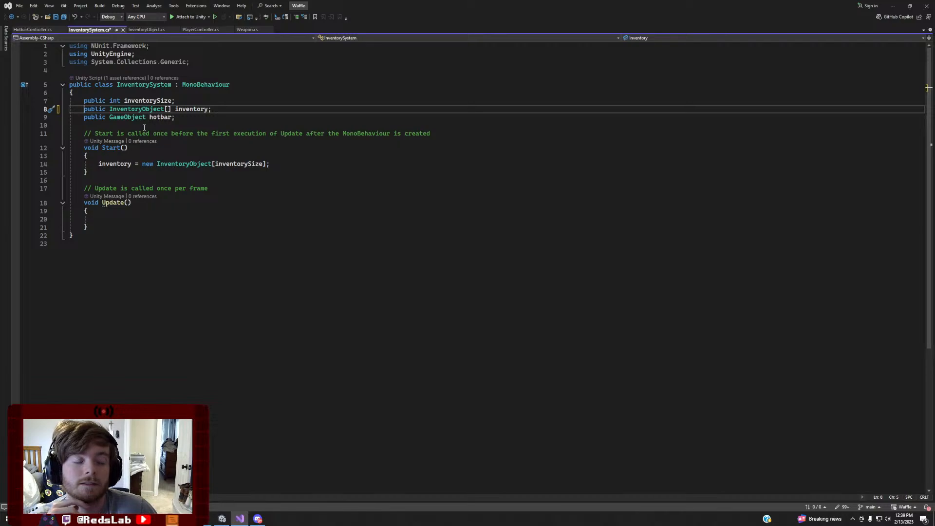
key("ctrl+s")
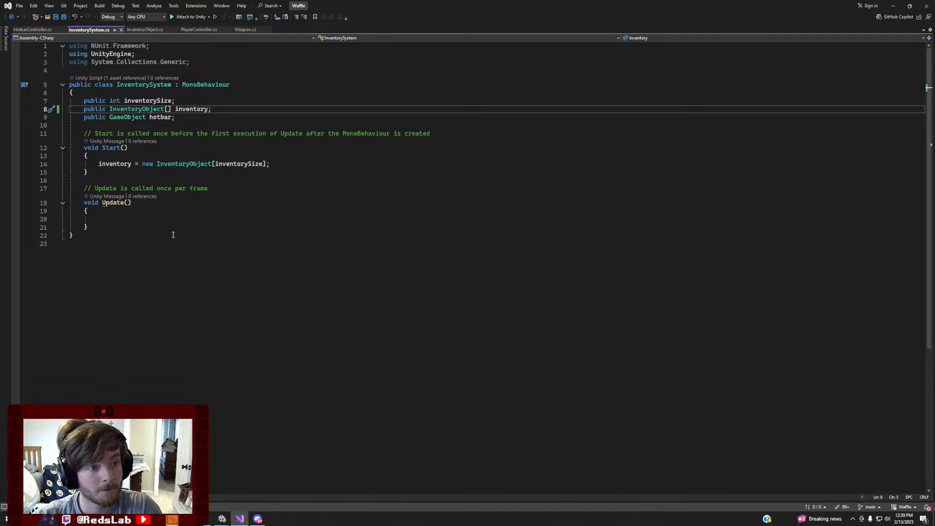
Add an empty public void AddItem(GameObject item) method below Update in the InventorySystem class
left_click(138, 227)
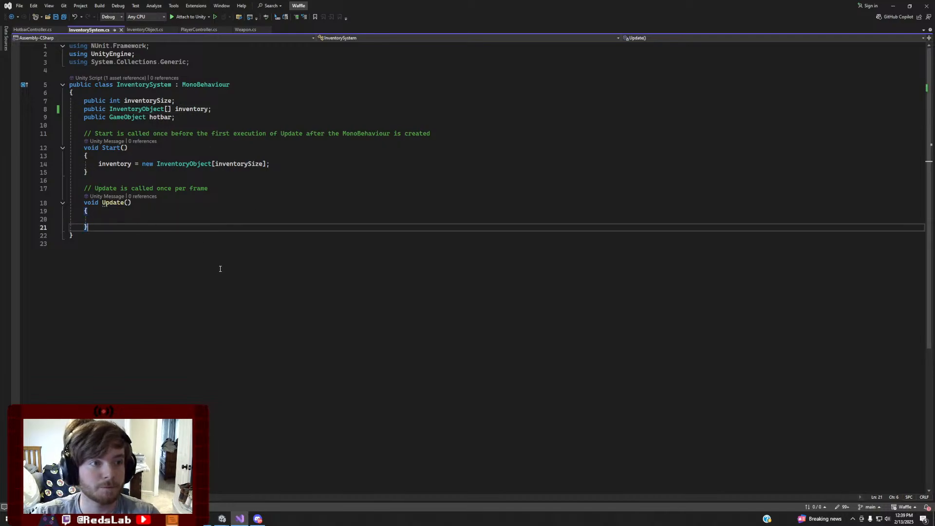
key("Return")
key("Return")
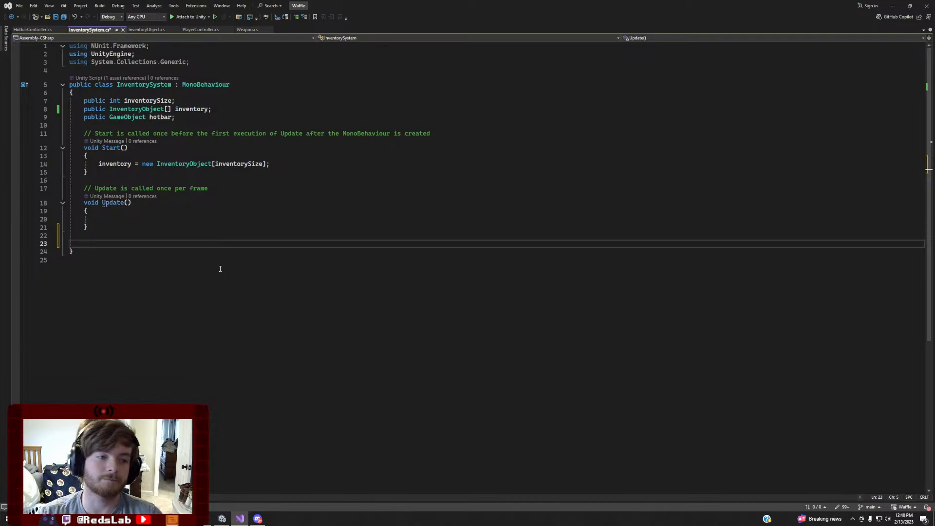
key("ctrl+s")
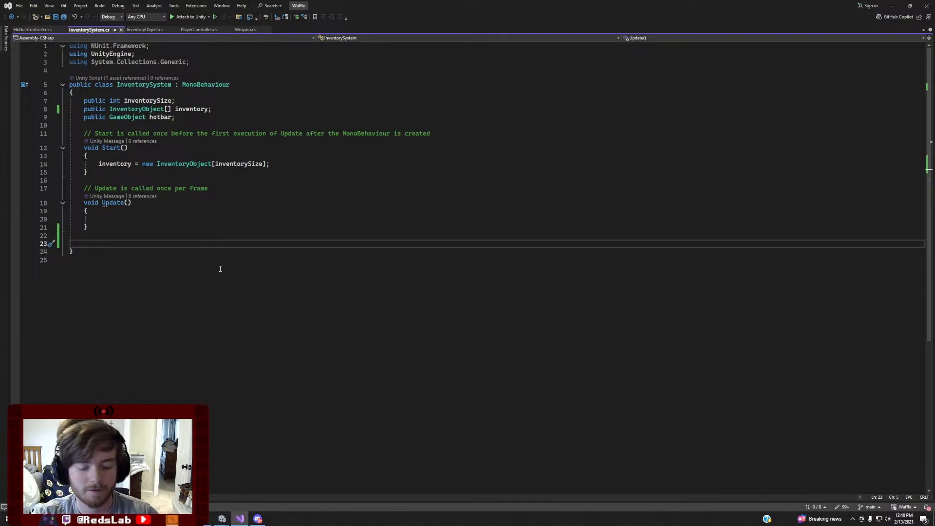
type("public v")
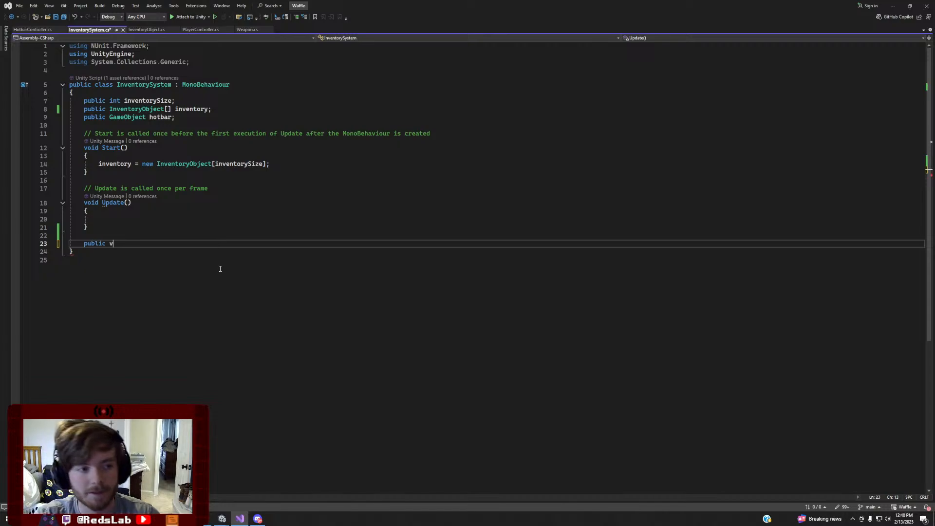
type("oid")
type("Item(")
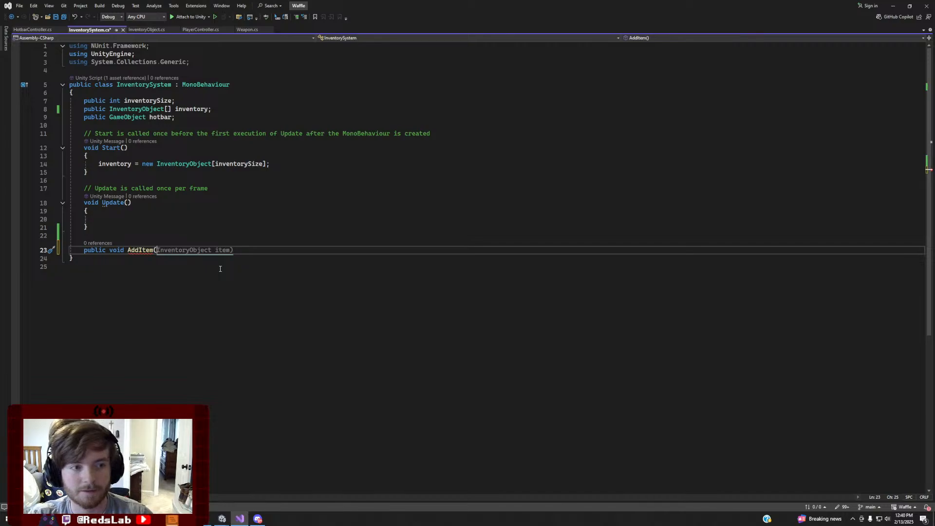
type("GameObject item)")
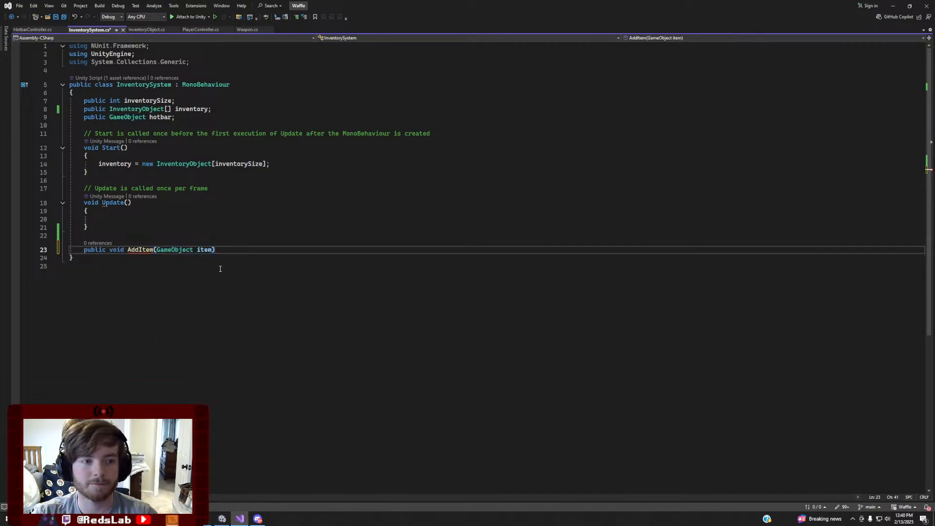
key("Return")
type("{")
key("Return")
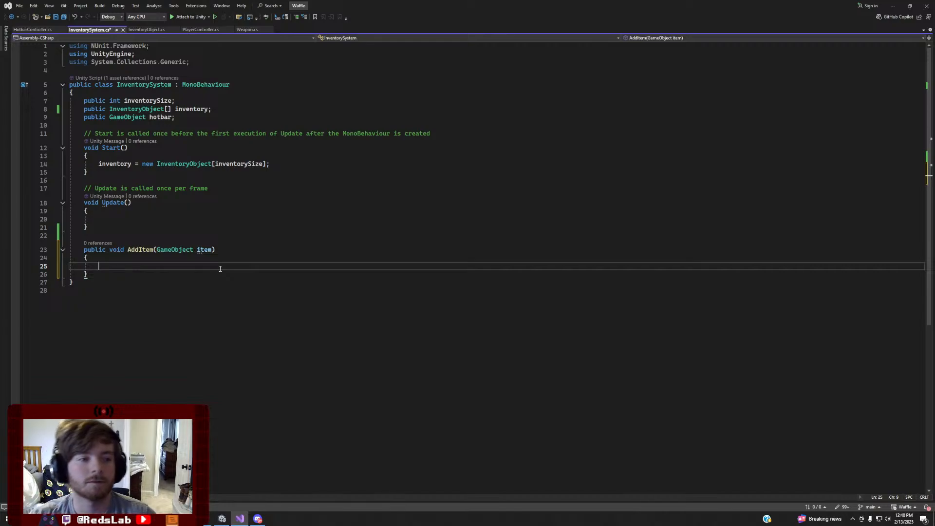
Add an empty public void AddItem(InventoryObject item) overload above the GameObject version of AddItem
left_click(137, 233)
key("Return")
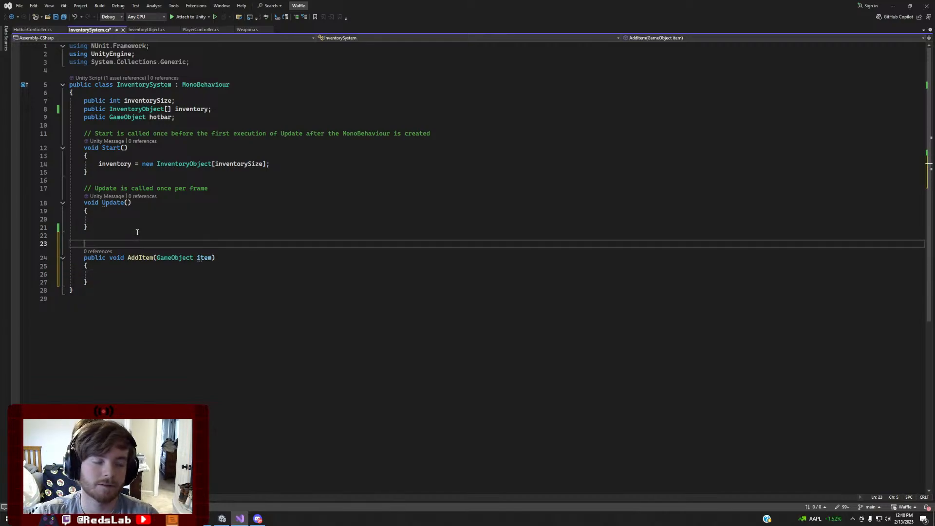
type("public void ")
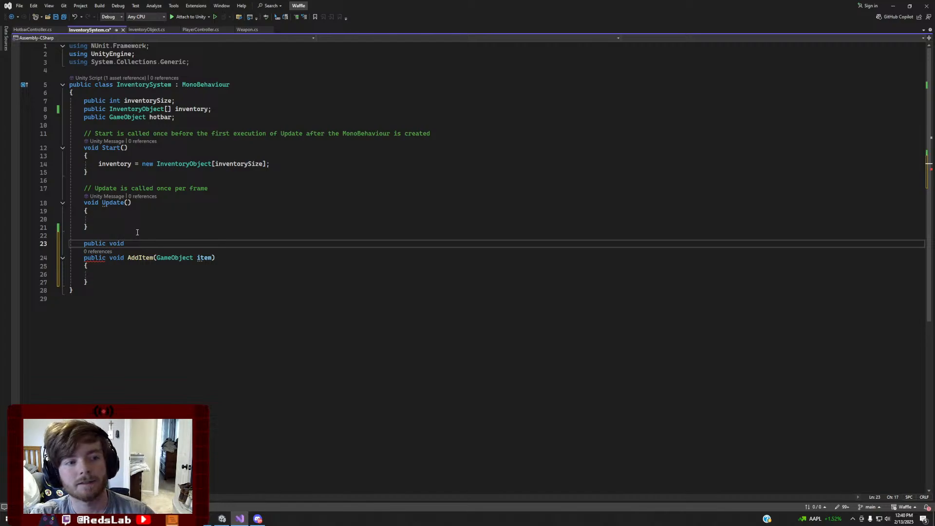
type("AddItem")
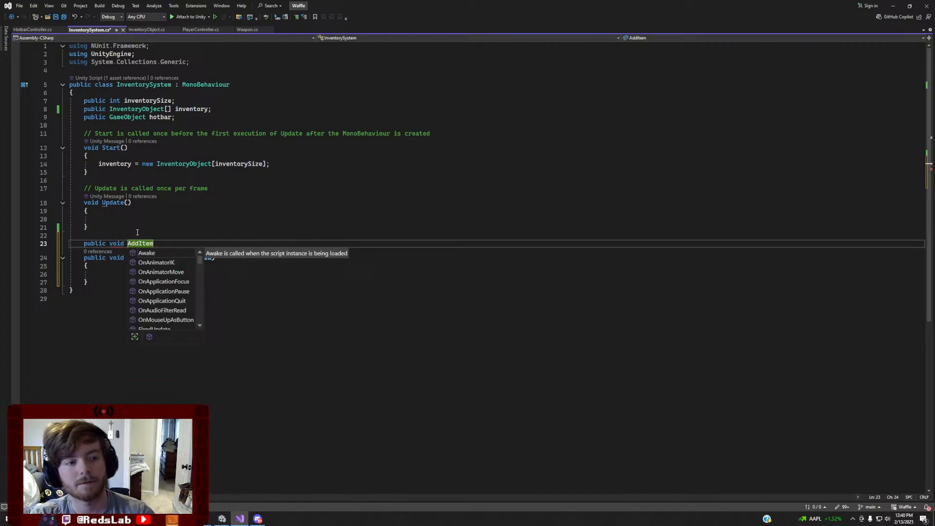
type("(")
key("Tab")
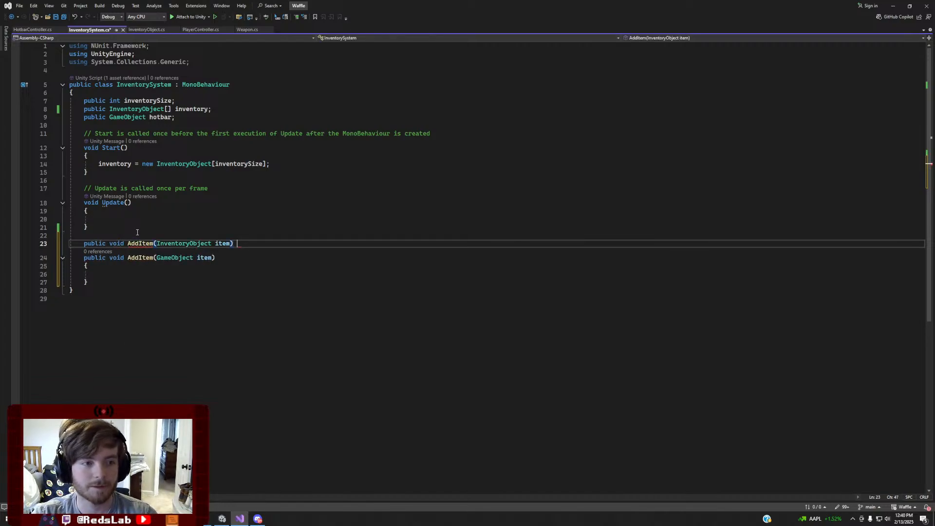
type("{")
key("Return")
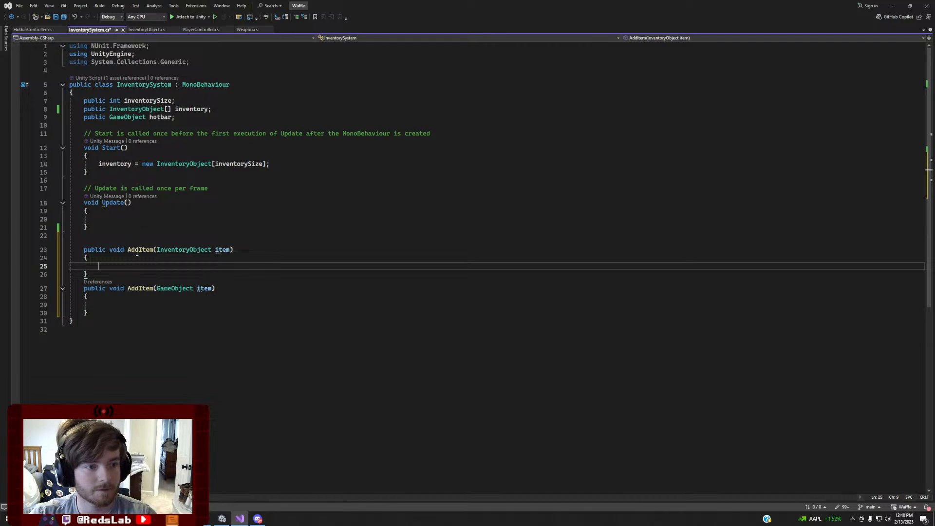
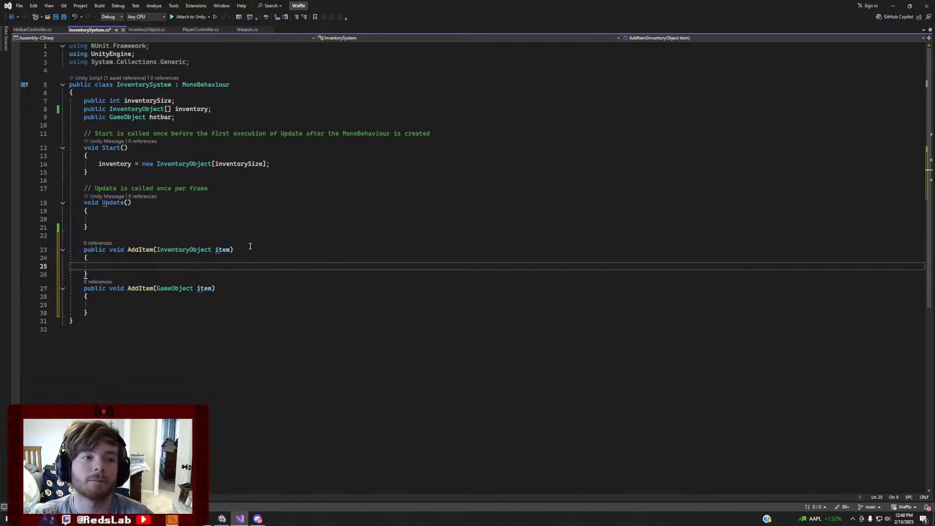
In the InventoryObject overload of AddItem, add a for loop running int i from 0 while i < inventorySize, and close the method's braces
type("for ")
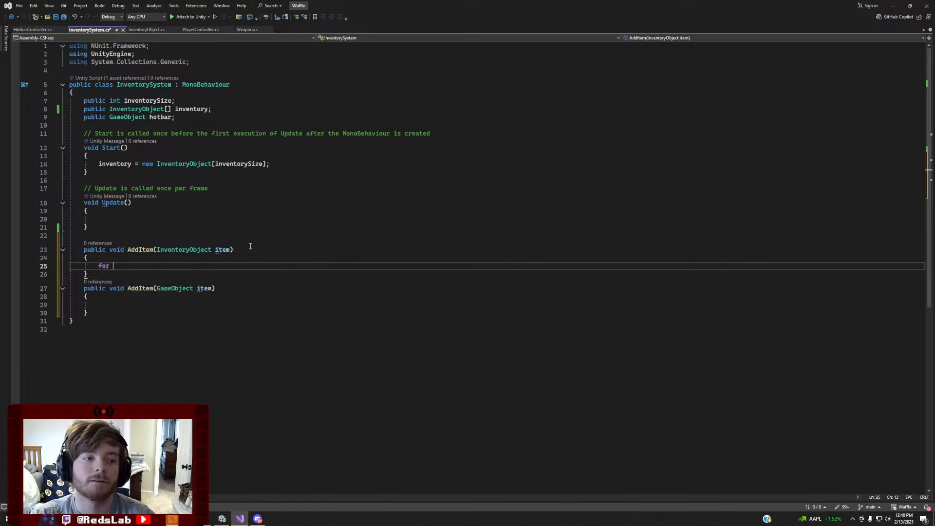
type("(int i ")
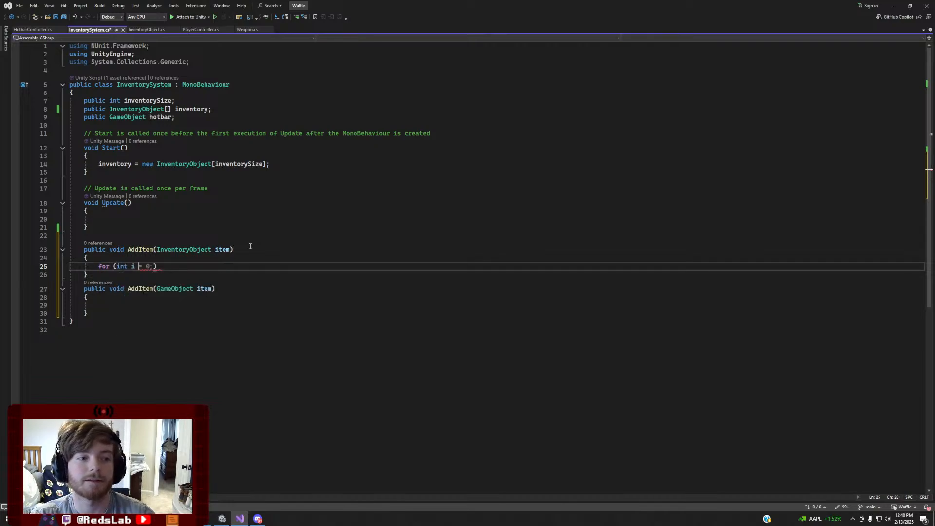
type("= 0; i <")
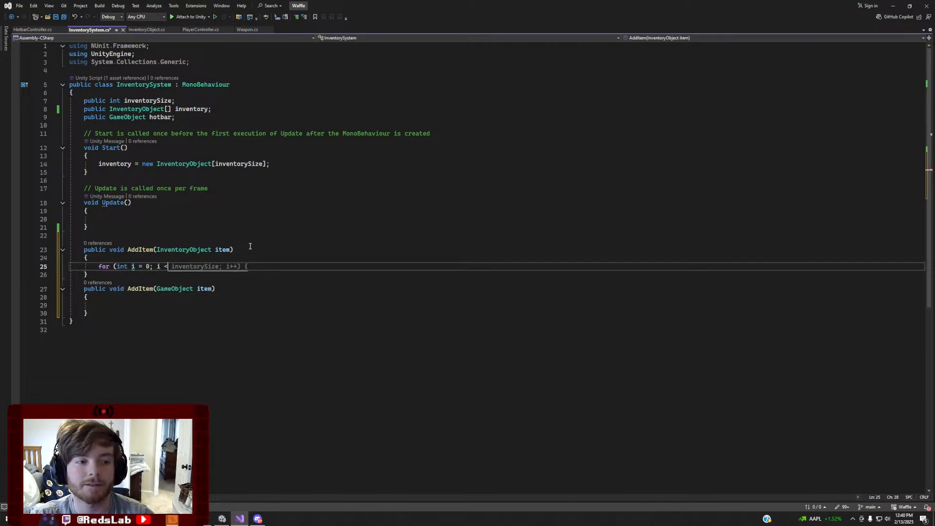
key("Tab")
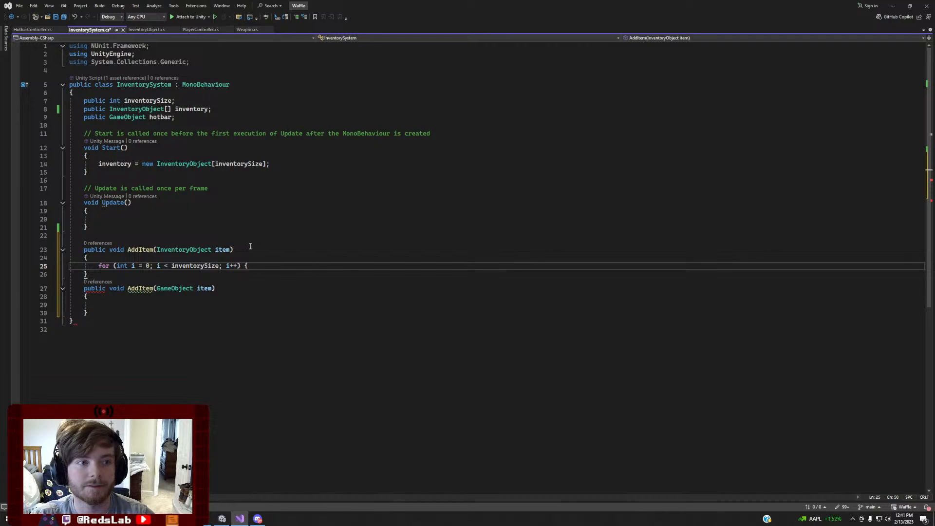
key("Return")
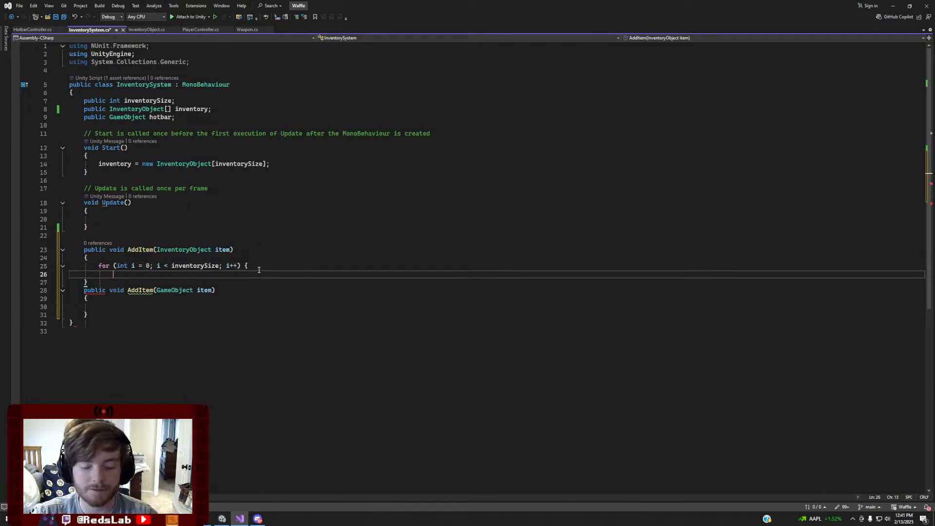
key("Return")
type("}")
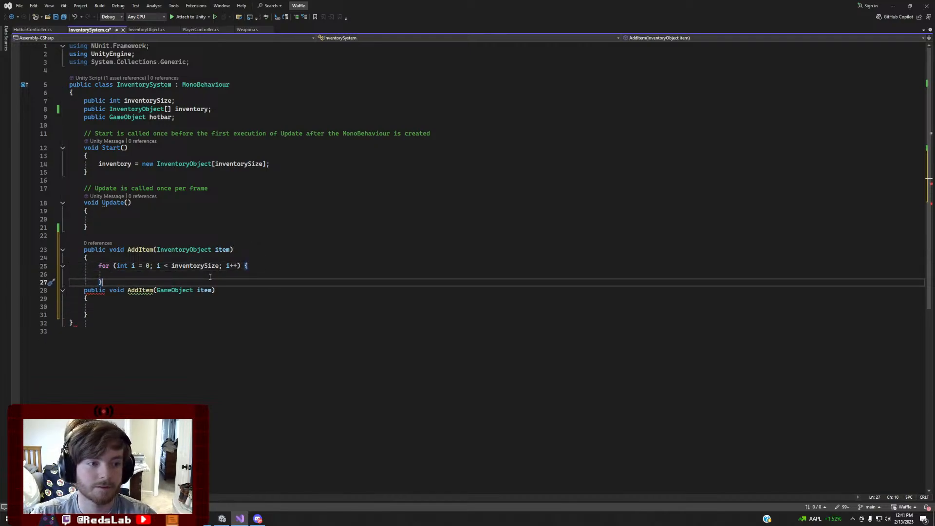
key("Return")
type("}{")
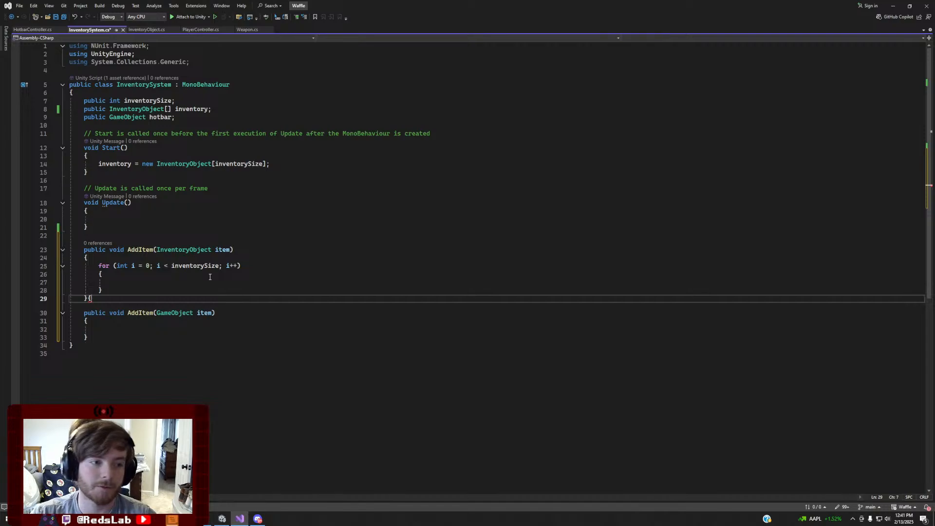
key("BackSpace")
Inside the for loop of the InventoryObject AddItem overload, write the condition if (inventory[i] != null)
left_click(210, 277)
left_click(178, 284)
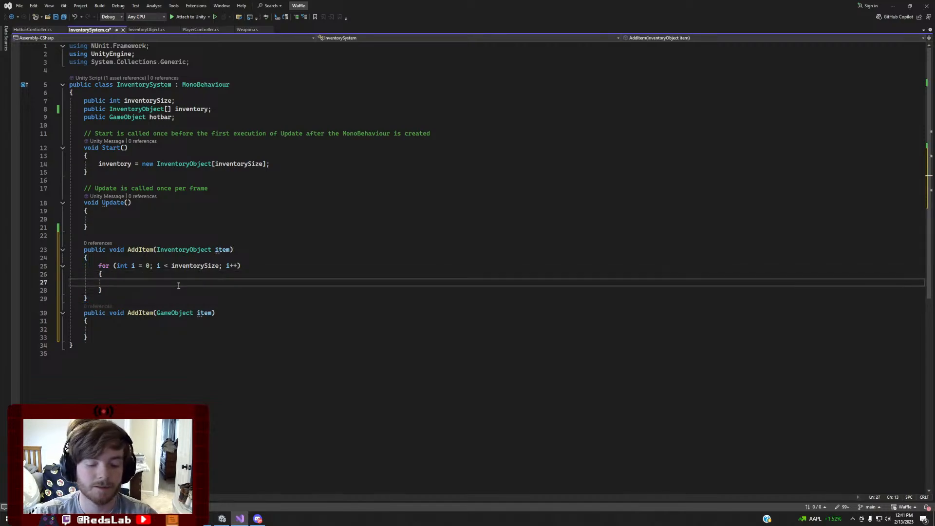
type("if (")
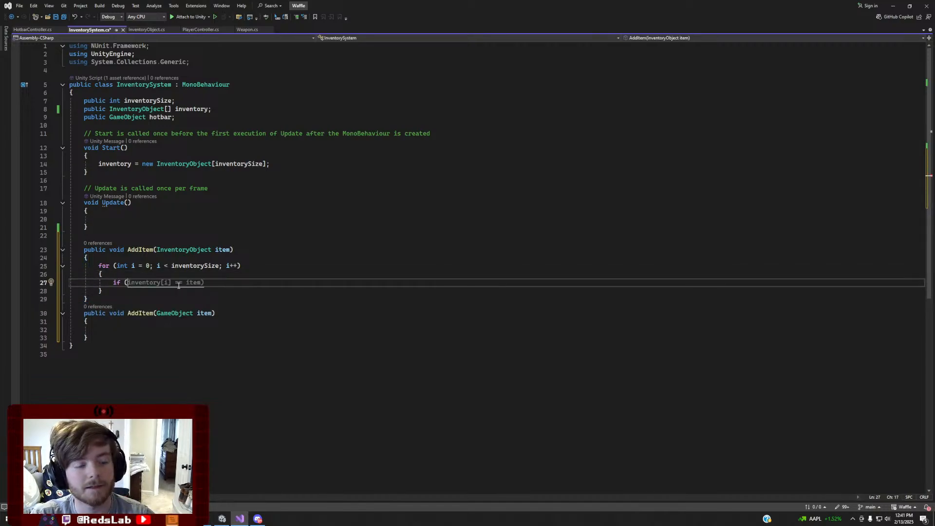
key("Tab")
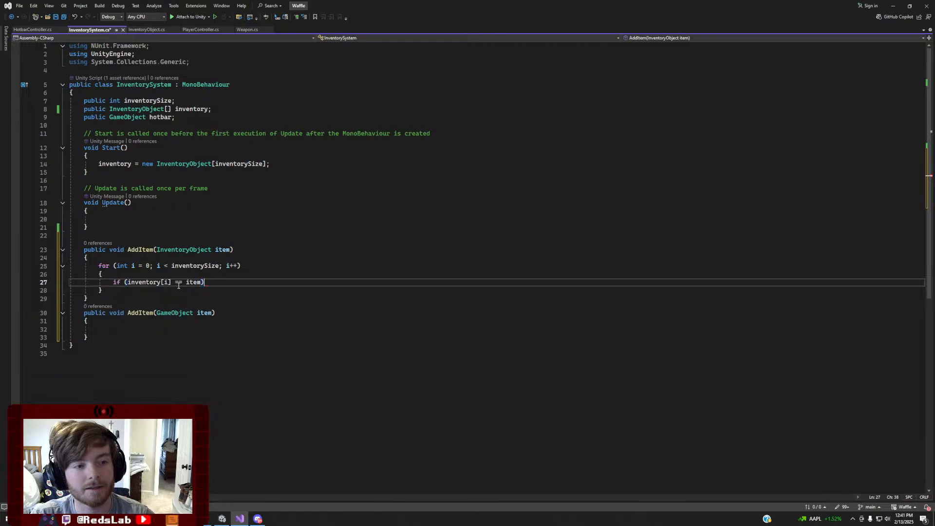
key("Left")
key("BackSpace")
key("BackSpace")
key("BackSpace")
key("BackSpace")
key("BackSpace")
key("BackSpace")
key("BackSpace")
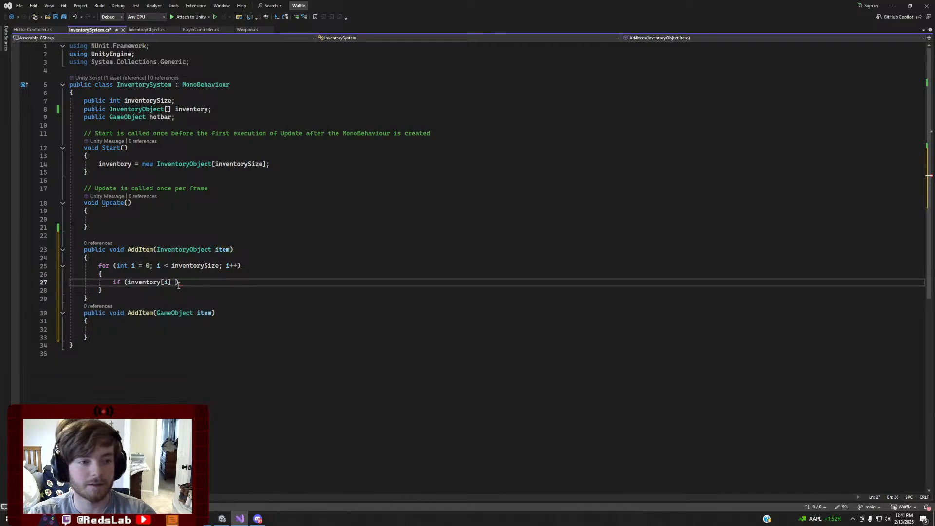
type("!=")
type(" null")
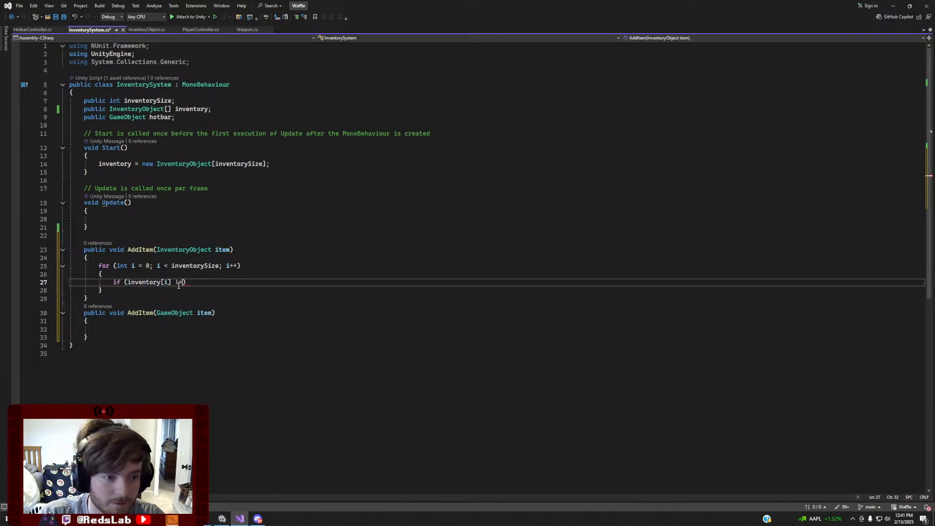
key("End")
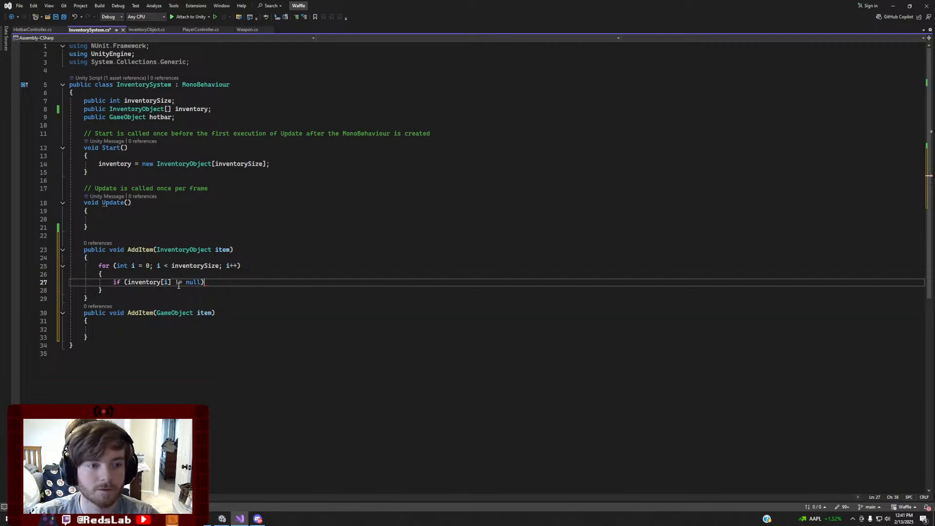
Give the inventory[i] != null check a braced body containing continue;
type("{")
key("Return")
type("pass;")
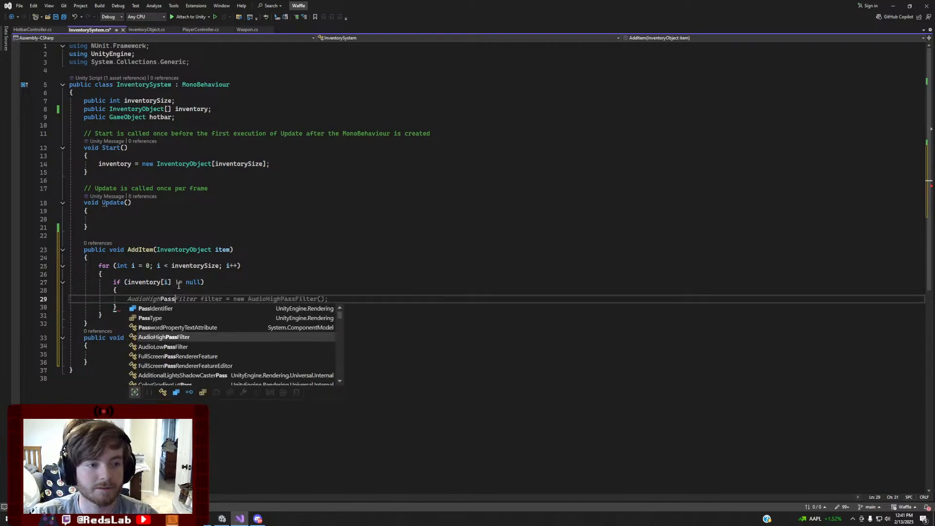
key("BackSpace")
key("BackSpace")
key("BackSpace")
key("BackSpace")
key("BackSpace")
key("BackSpace")
key("BackSpace")
key("BackSpace")
key("BackSpace")
key("BackSpace")
key("BackSpace")
key("BackSpace")
key("BackSpace")
key("BackSpace")
key("BackSpace")
key("BackSpace")
key("BackSpace")
key("BackSpace")
key("BackSpace")
key("BackSpace")
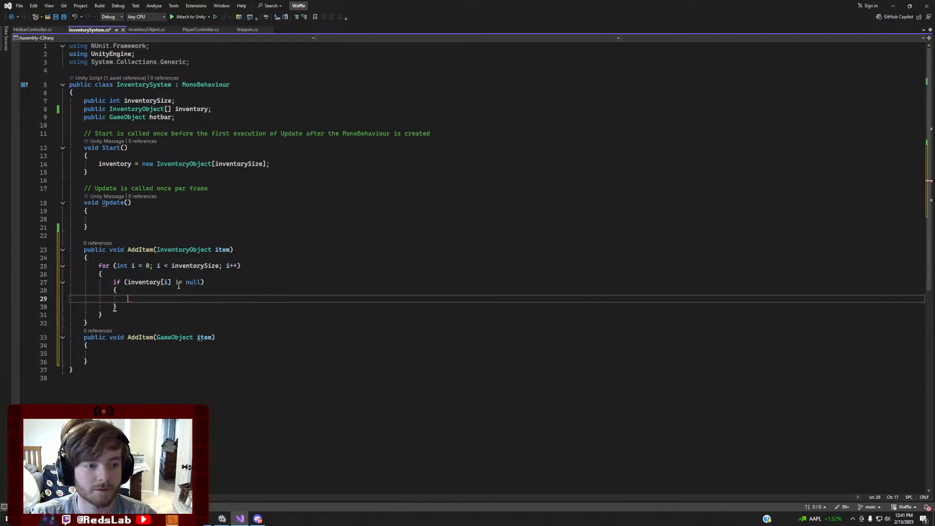
type("continue;")
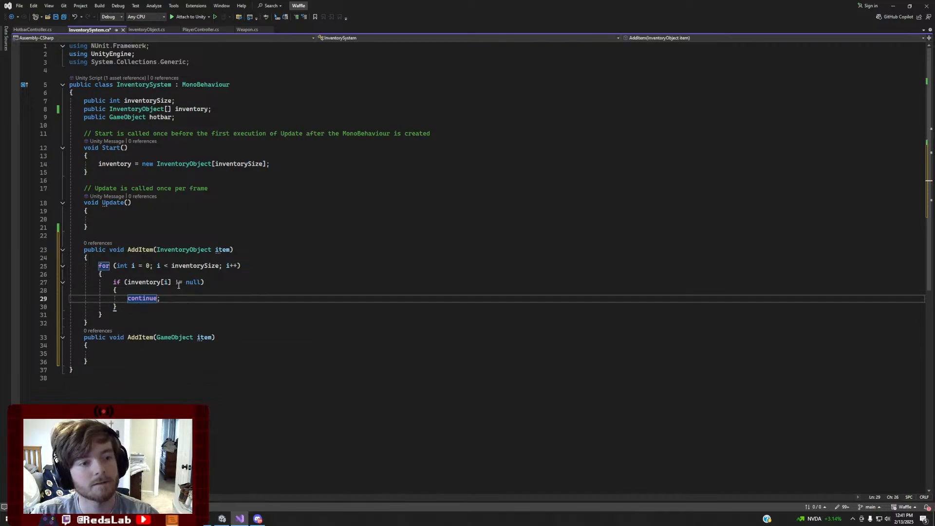
Add an empty else block below the inventory[i] != null check
key("Down")
key("Return")
type("else {")
key("Return")
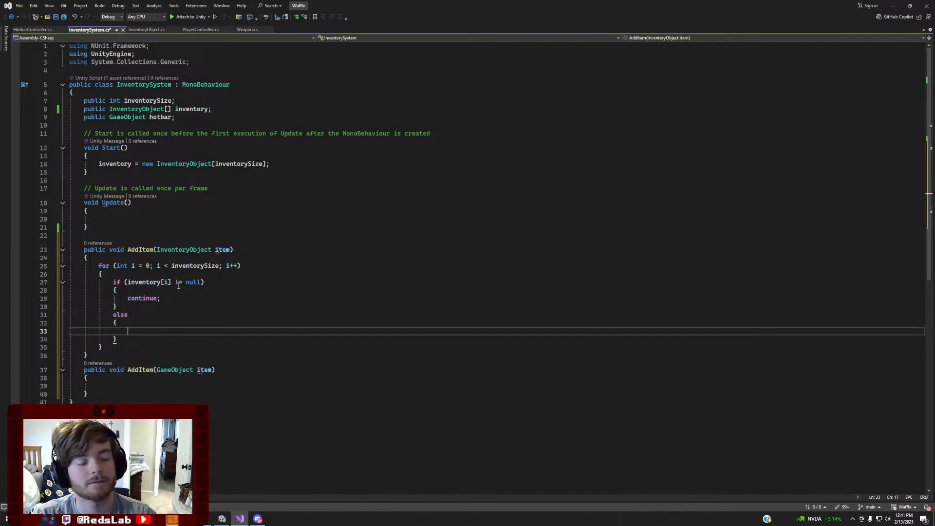
type("inve")
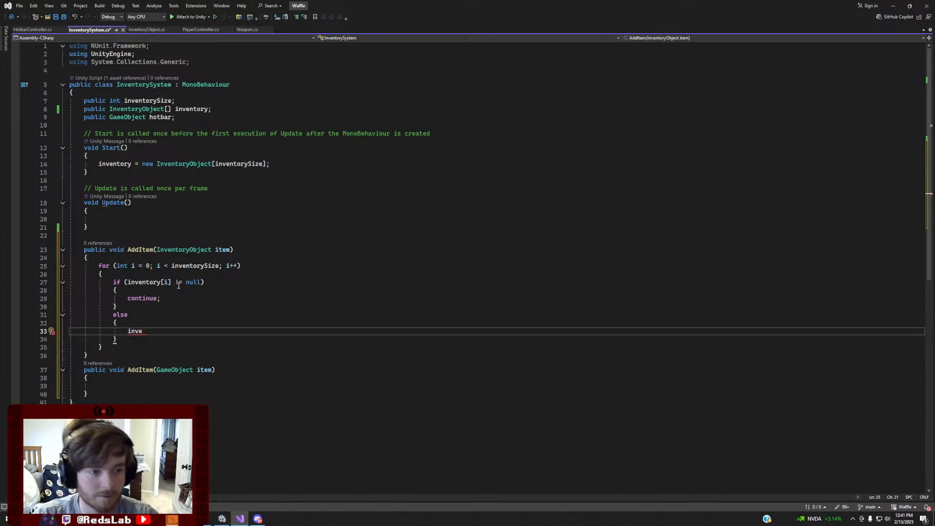
key("BackSpace")
key("BackSpace")
key("BackSpace")
key("BackSpace")
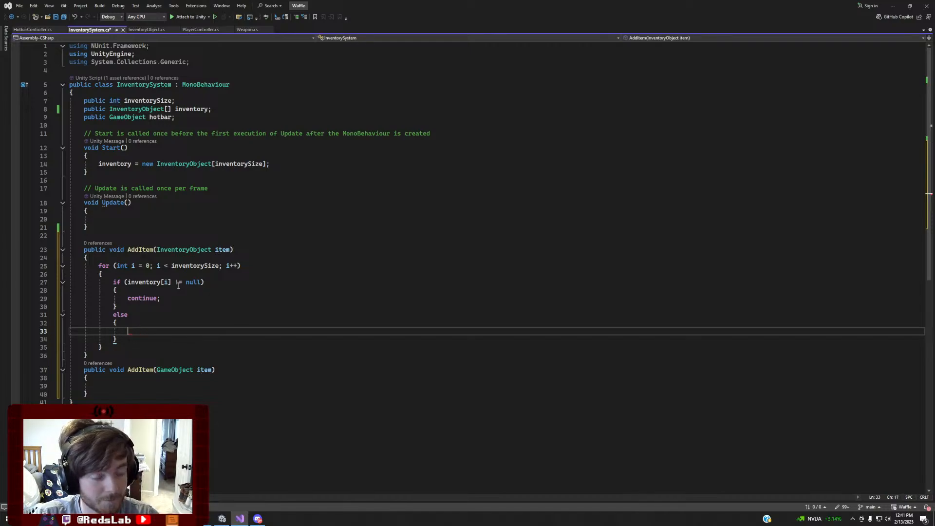
key("BackSpace")
key("BackSpace")
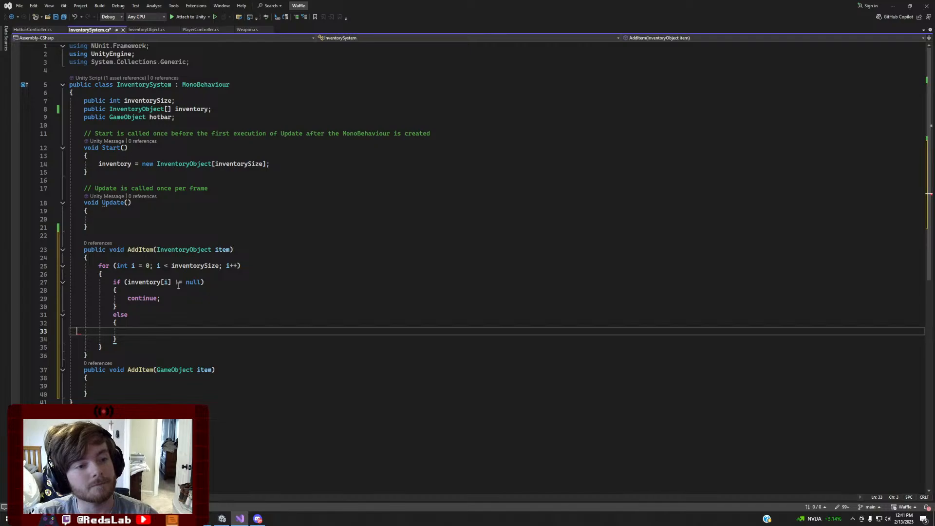
key("BackSpace")
key("BackSpace")
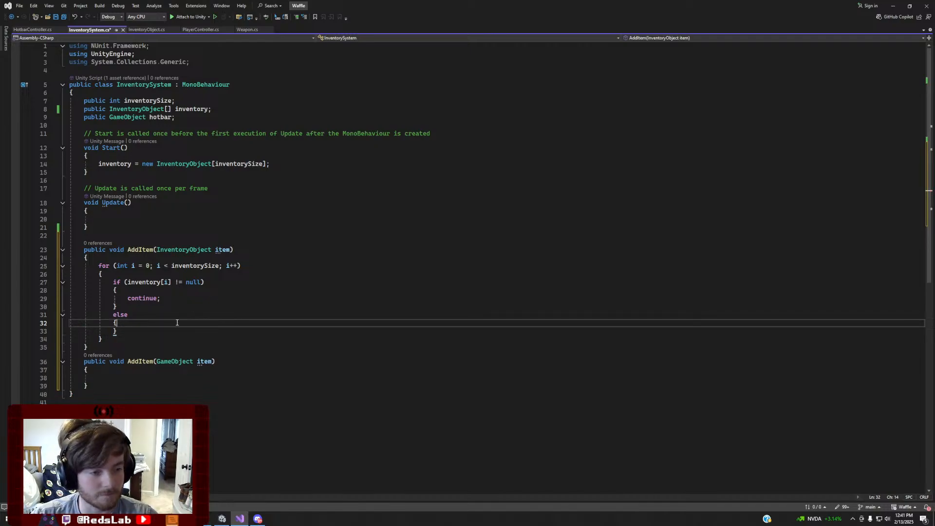
key("Return")
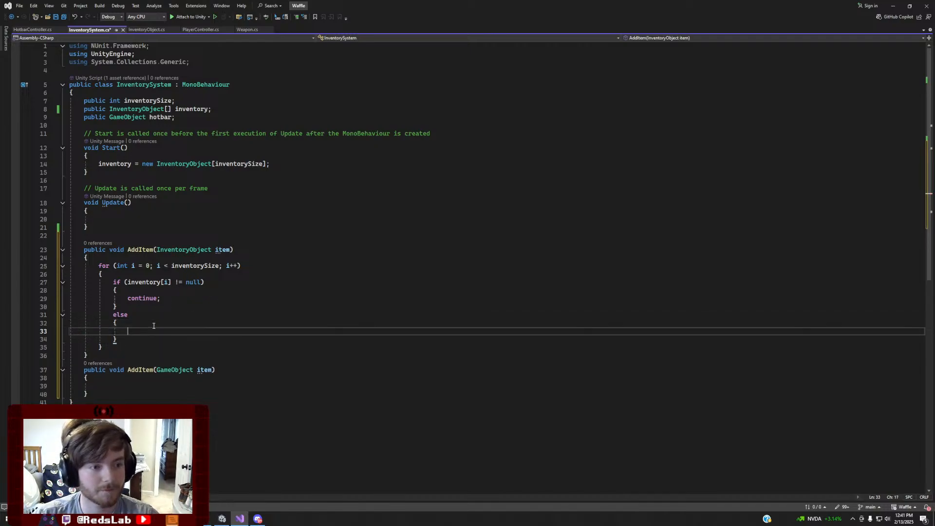
Try extending the else to an else if, and delete the whole conditional from the for loop's body
left_click_drag(137, 339, 1, 318)
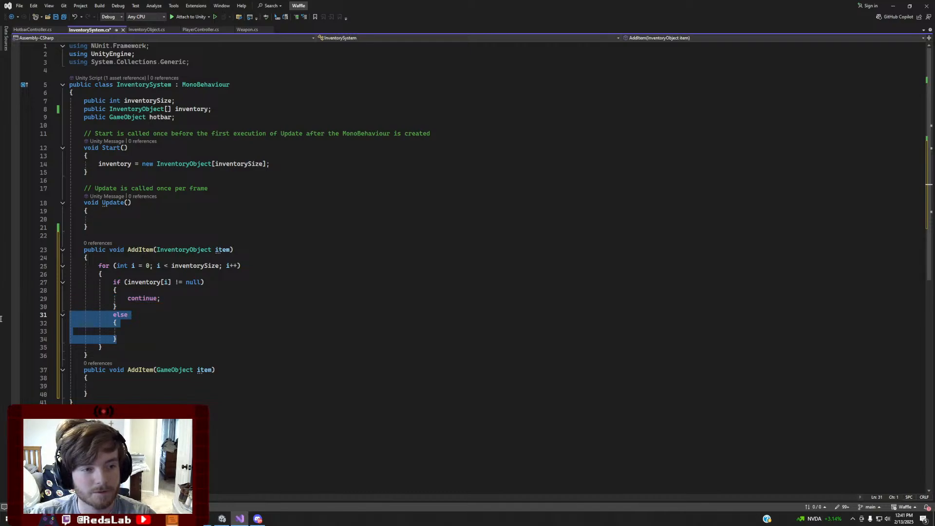
left_click(149, 315)
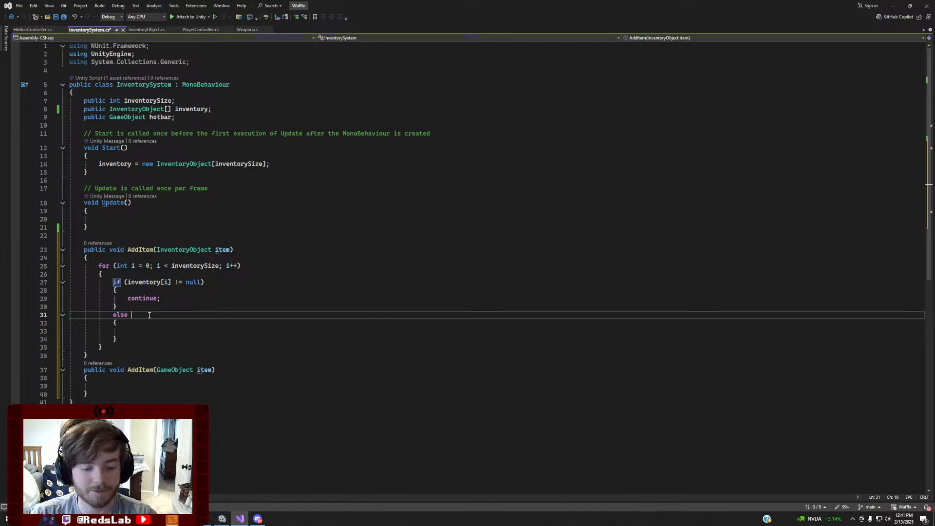
type("if")
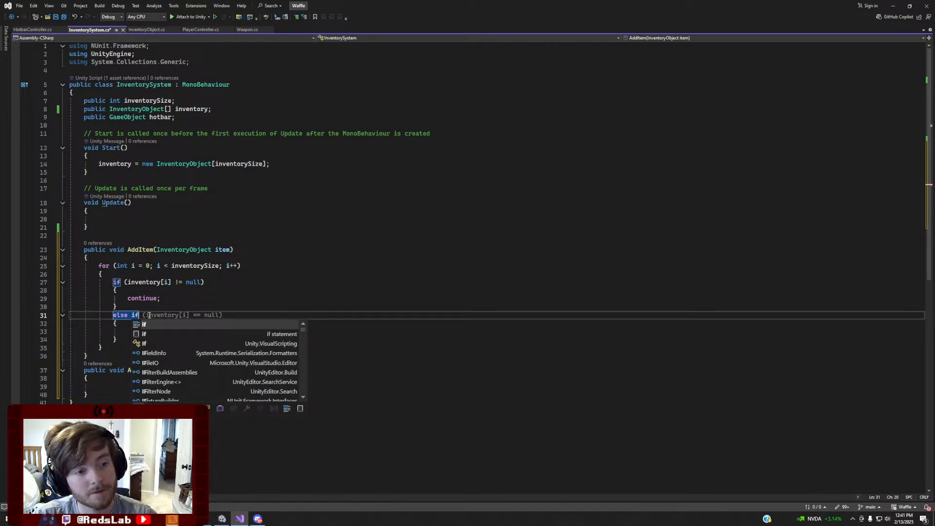
left_click_drag(1, 339, 1, 285)
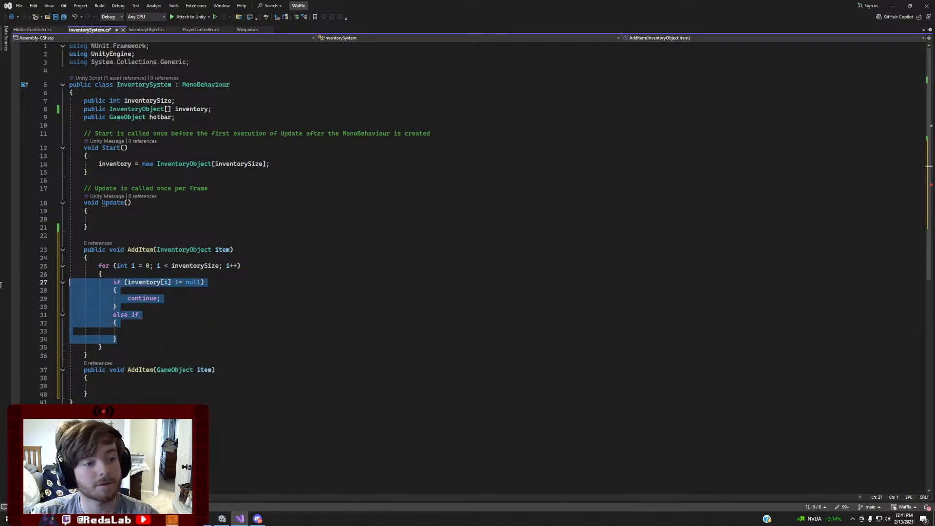
key("Delete")
Add an if (inventory[i] == item) block with braces inside the for loop
type("i")
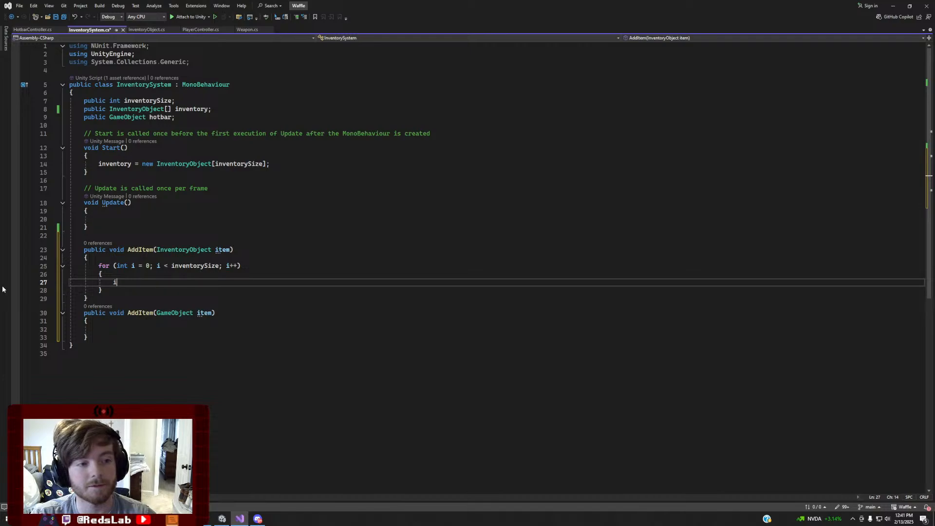
type("f (inv")
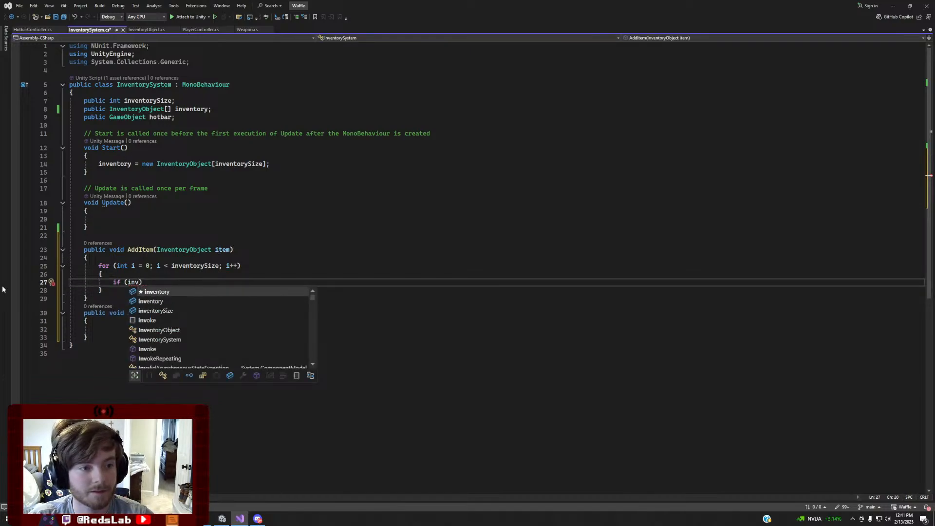
type("e")
key("Tab")
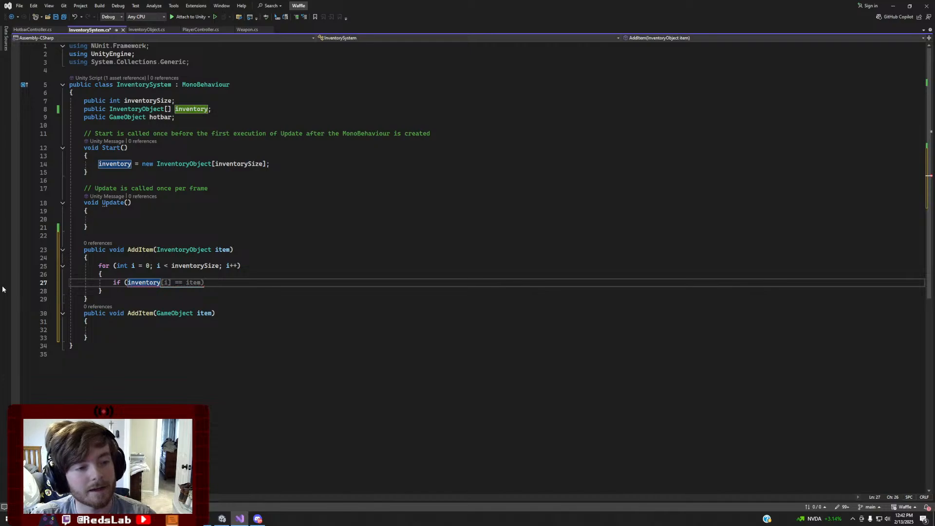
key("Tab")
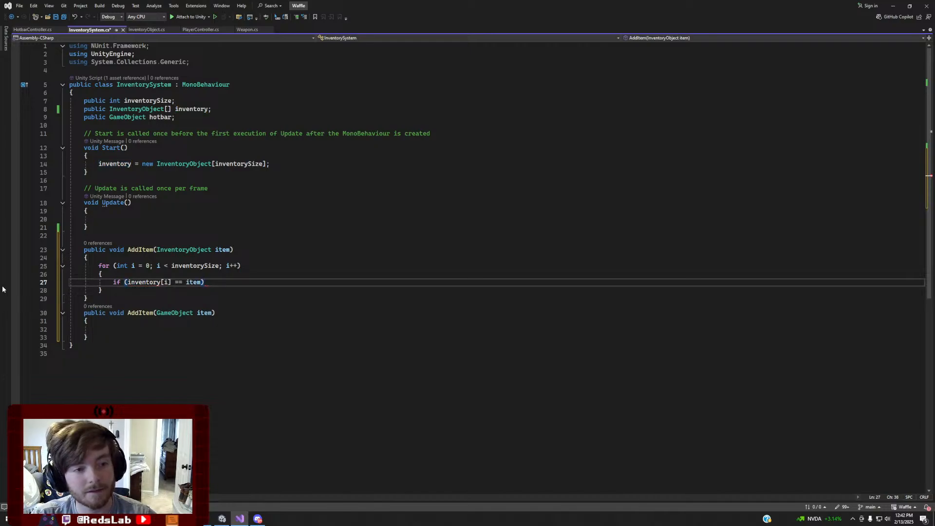
type("{")
key("Return")
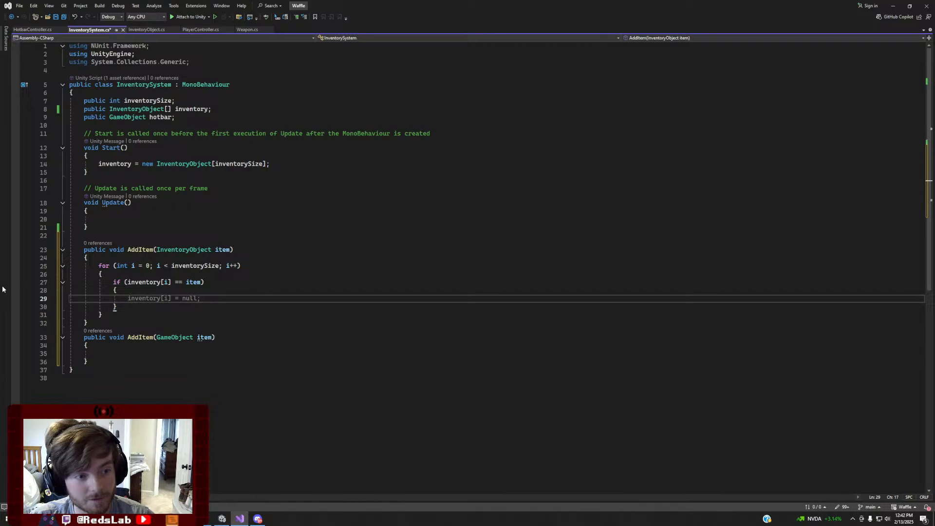
In the inventory[i] == item block, write the statement inventory[i].amount += 1;
type("in")
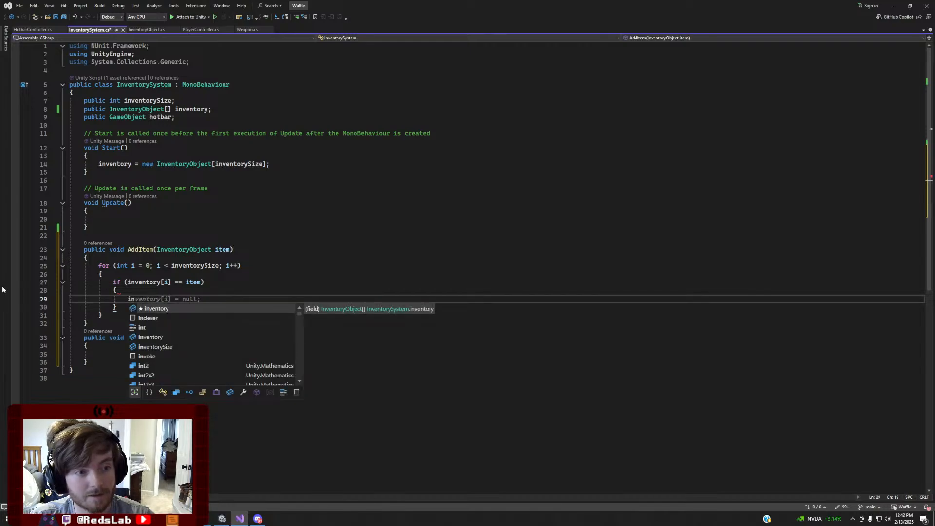
key("Tab")
key("Tab")
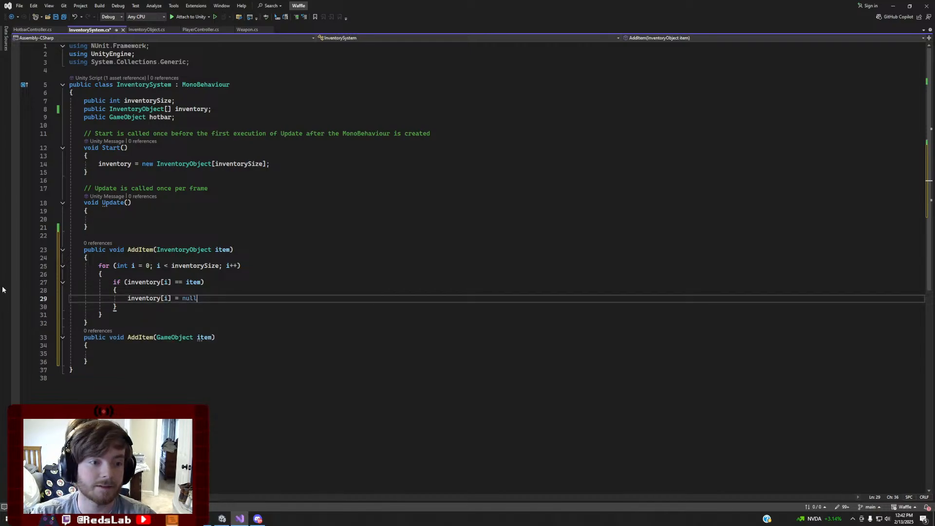
key("BackSpace")
key("BackSpace")
key("BackSpace")
key("BackSpace")
key("BackSpace")
key("BackSpace")
type(".")
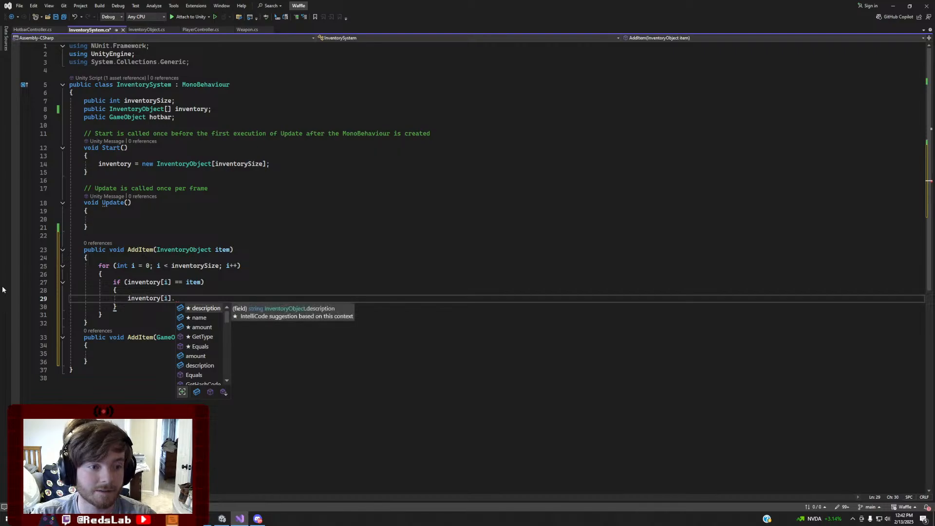
key("Down")
key("Down")
key("Tab")
type("+= ")
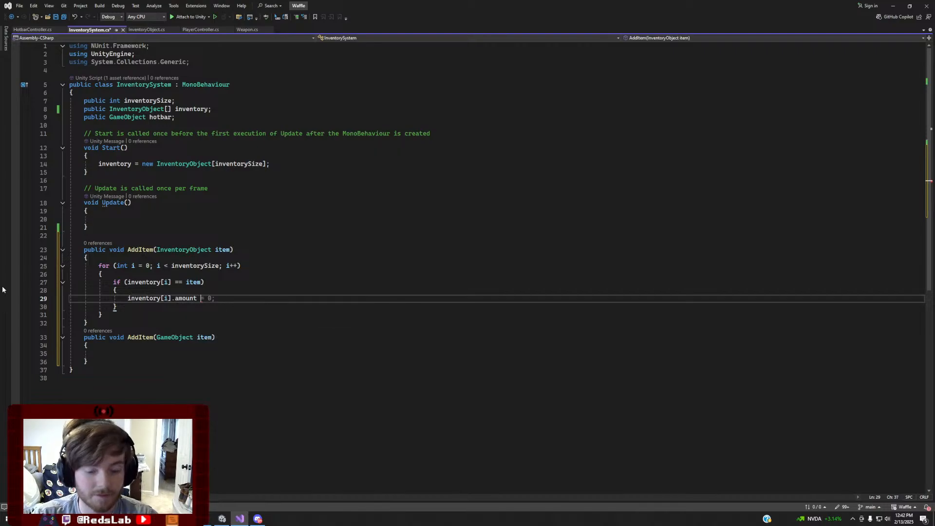
type("1;")
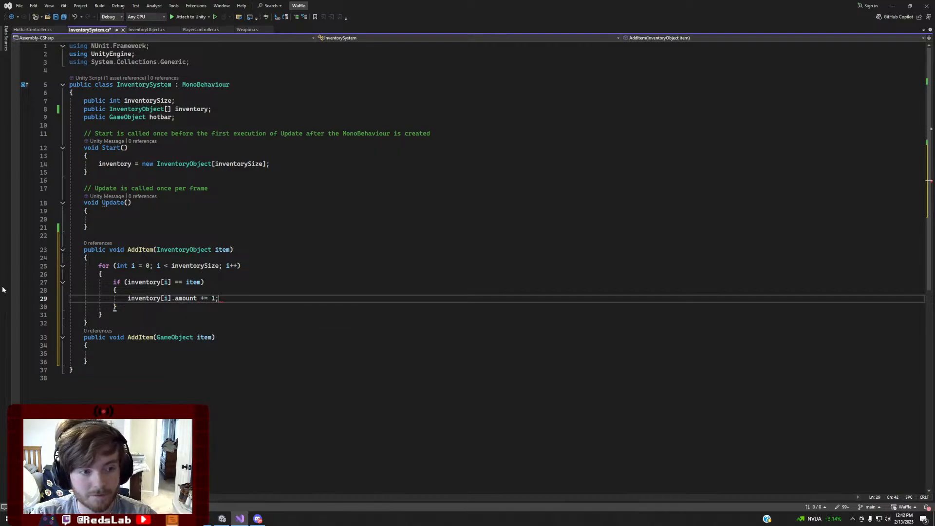
Add an else if (inventory[i] != null) condition after the inventory[i] == item block in the for loop
key("Down")
key("Return")
type("else ")
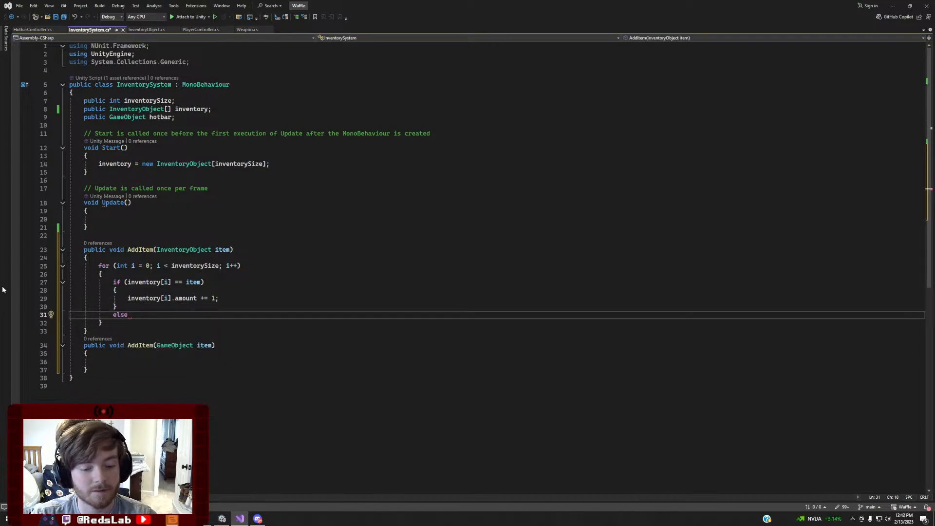
type("if (in")
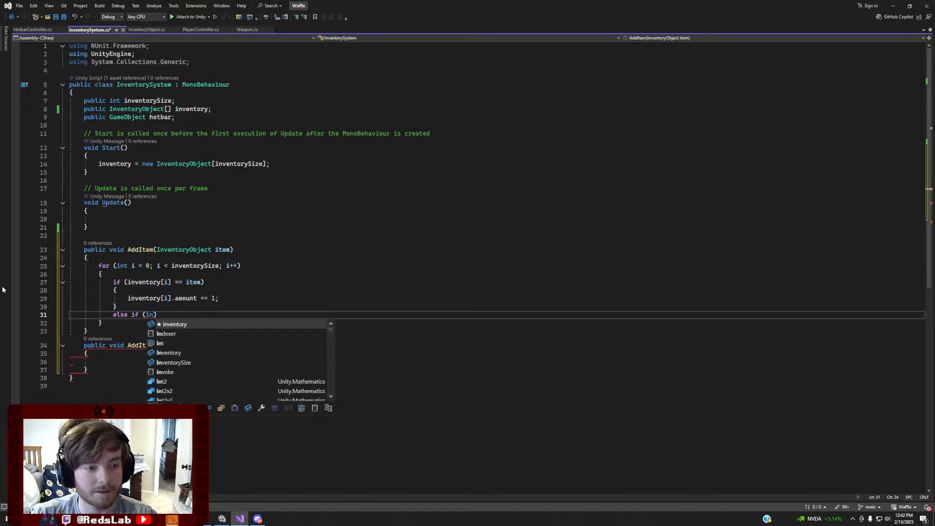
type("ventory[i] == null) {")
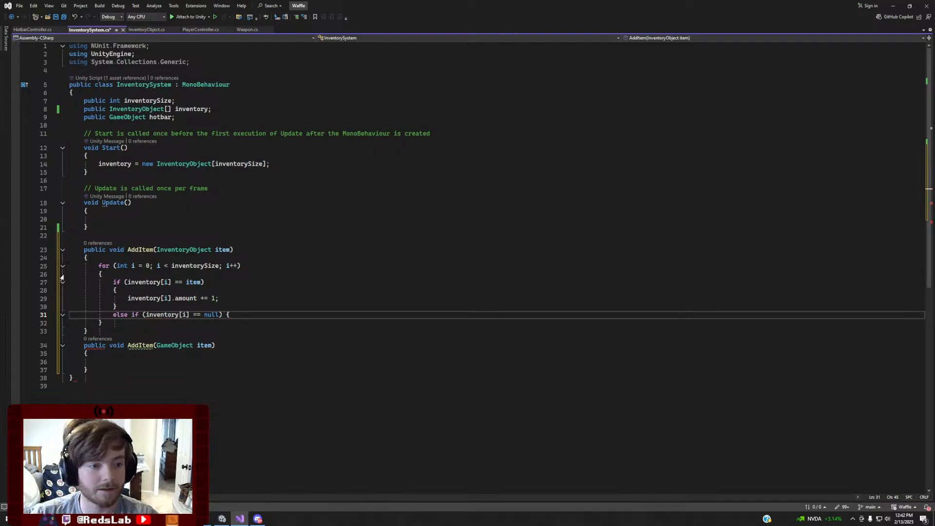
left_click(198, 315)
key("BackSpace")
type("!")
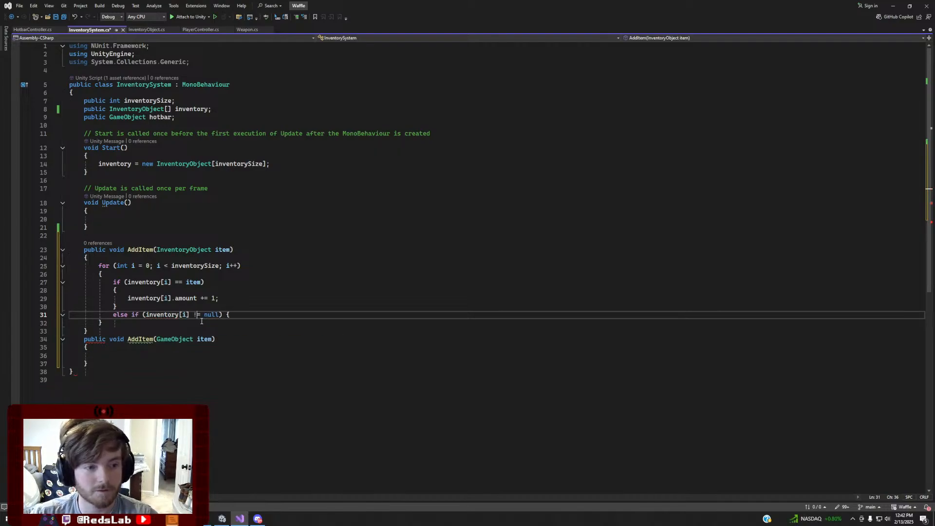
Complete the braces of the inventory[i] != null branch and write continue inside it
left_click(255, 316)
key("Return")
key("Return")
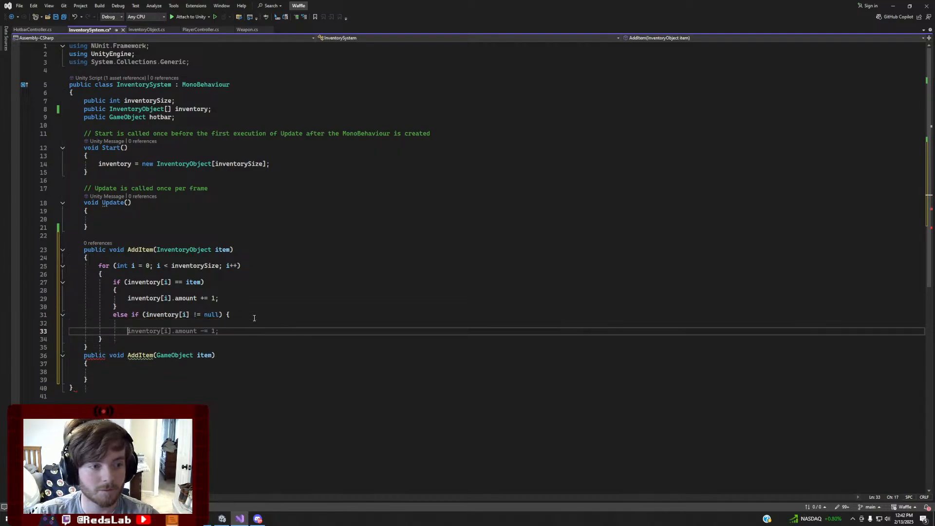
type("}")
key("Up")
type("c")
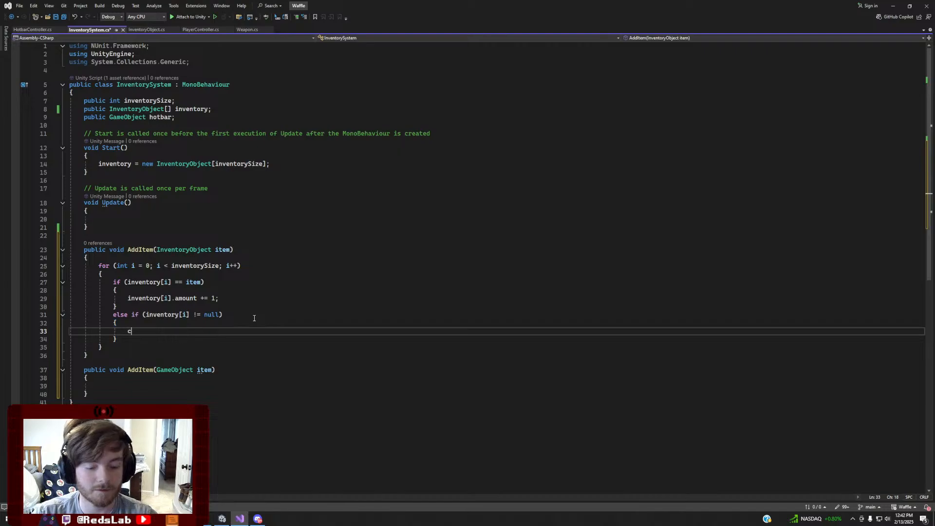
type("ontinue")
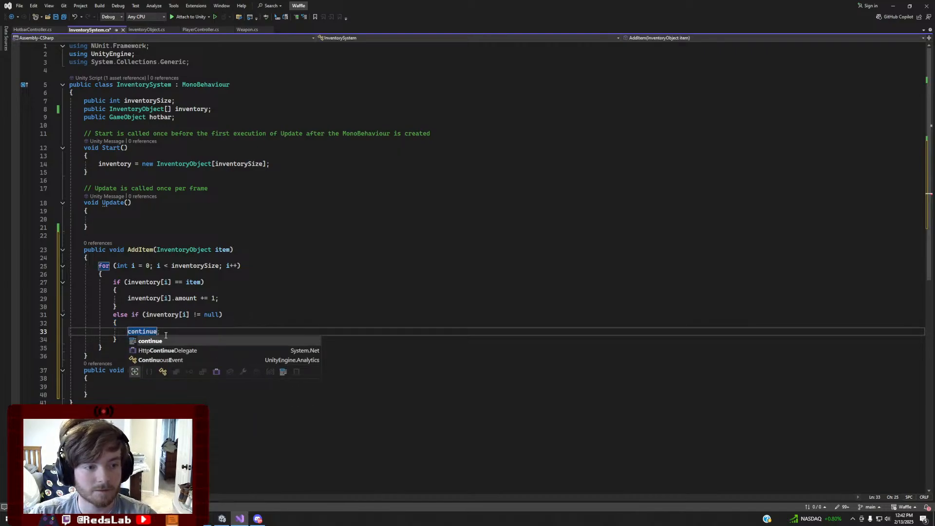
key("Escape")
Add an empty else block below the inventory[i] != null branch and end the continue statement with a semicolon
left_click(141, 339)
key("Return")
type("e")
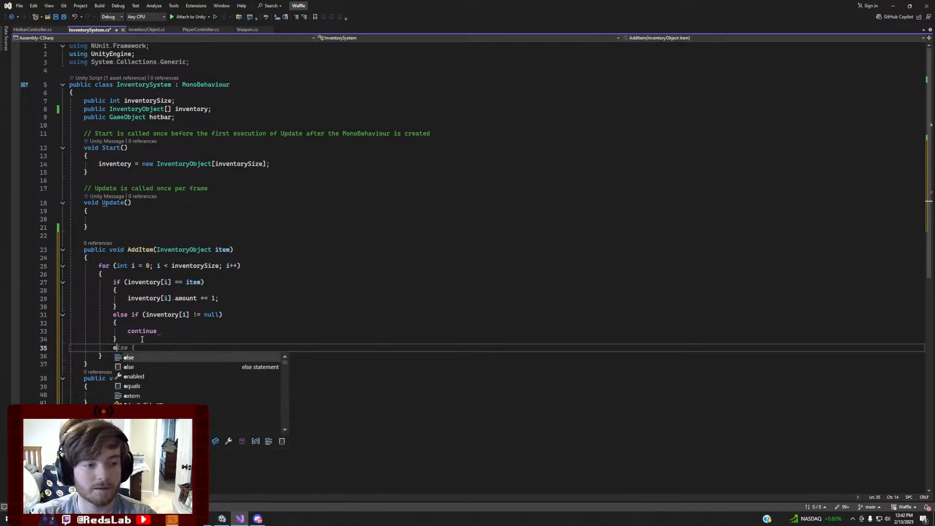
type("lse {")
key("Return")
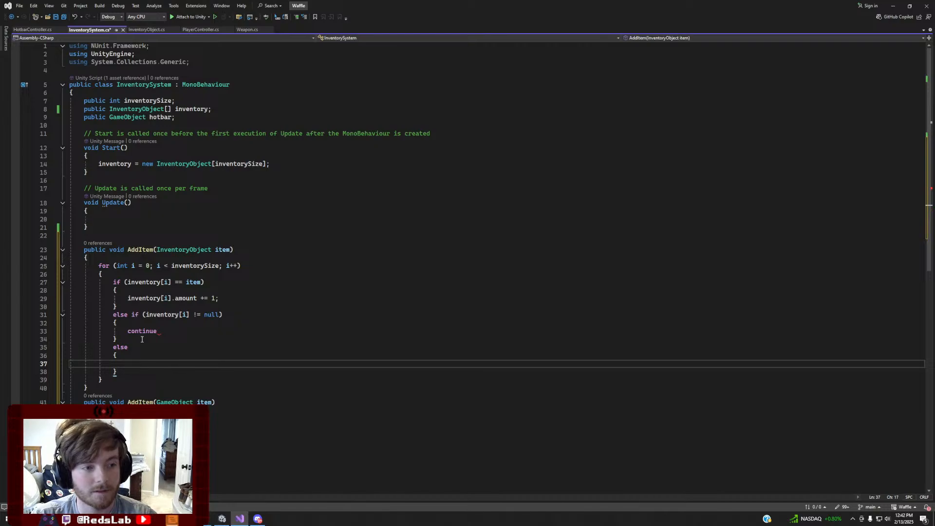
left_click(177, 331)
type(";")
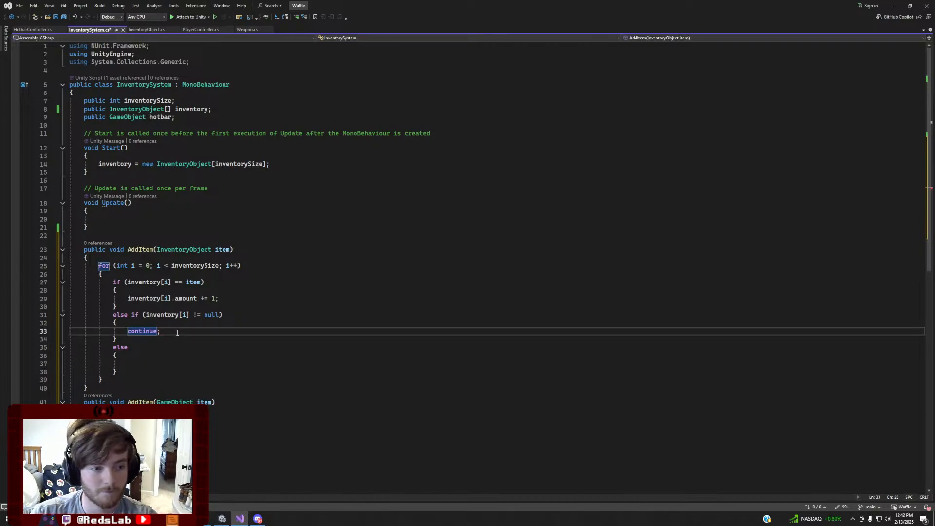
In the else block, write the statements inventory[i] = item; and return;
left_click(135, 362)
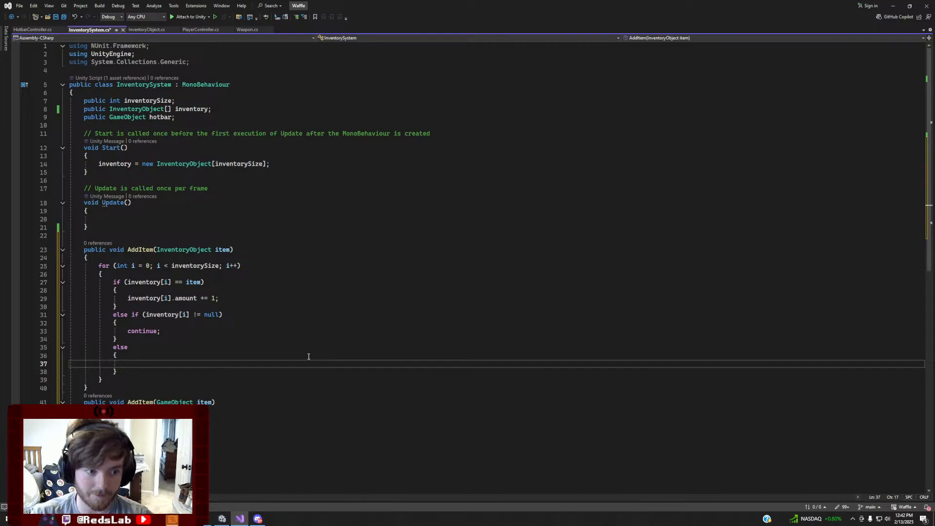
type("inventory[i")
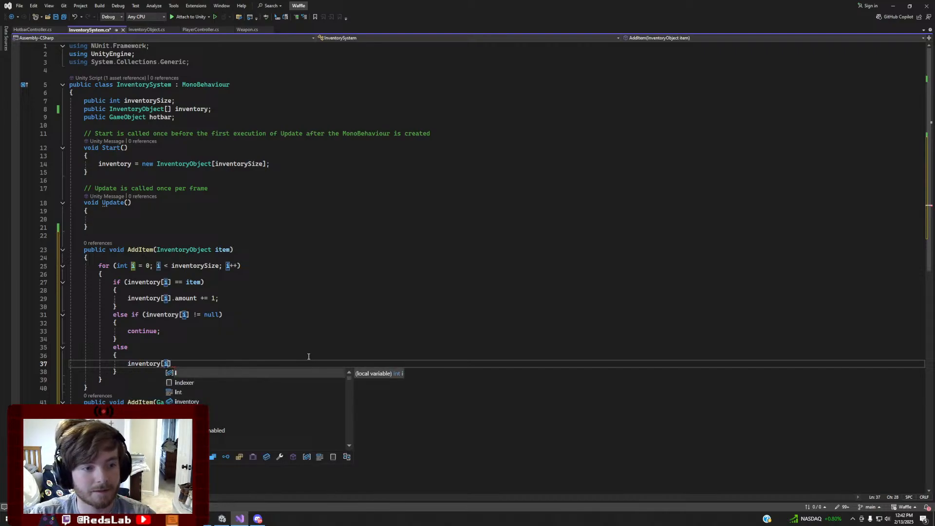
type("] = item")
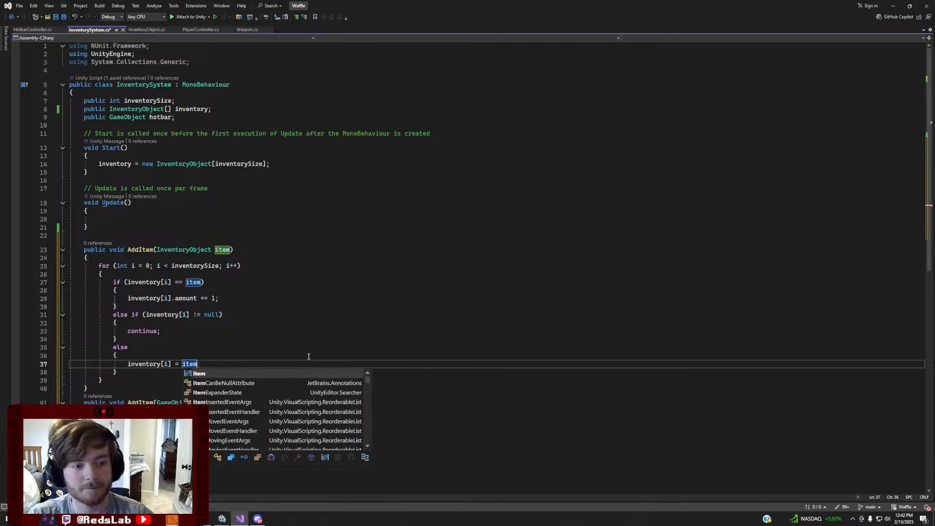
type(";")
key("Return")
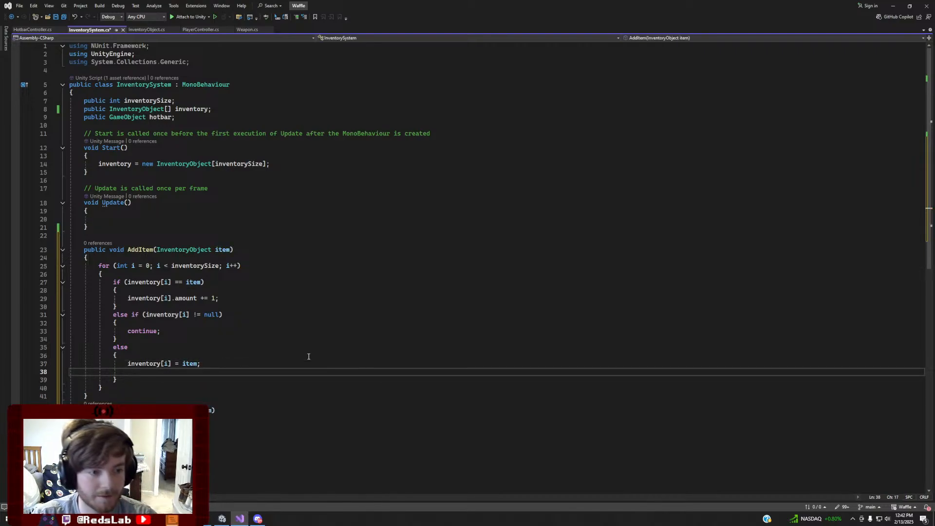
type("return;")
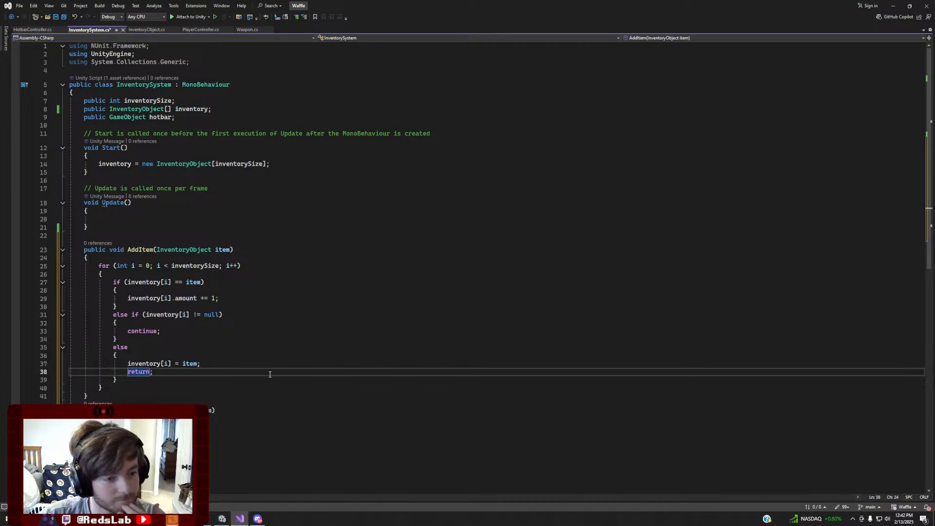
Copy the whole for loop from AddItem(InventoryObject item) into the empty body of AddItem(GameObject item)
scroll(249, 366, "down", 1)
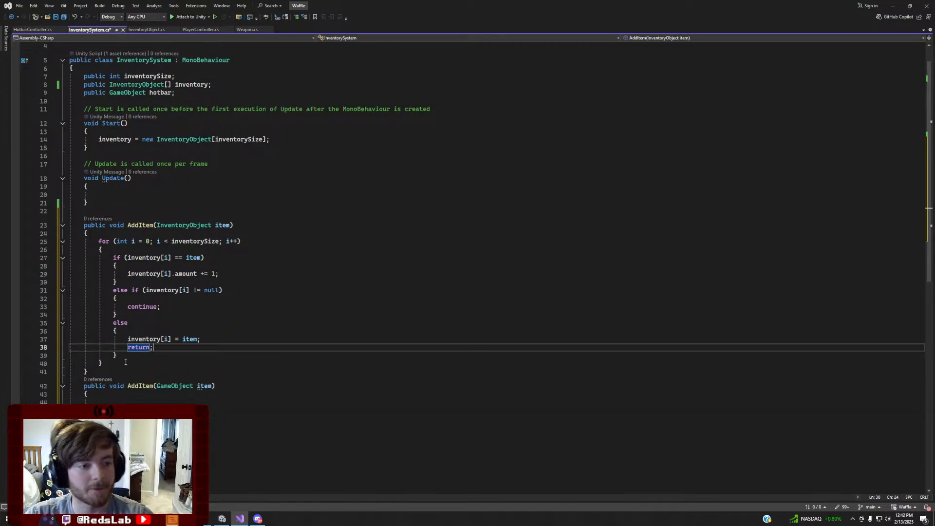
left_click_drag(131, 357, 73, 241)
key("ctrl+c")
left_click(113, 403)
key("ctrl+v")
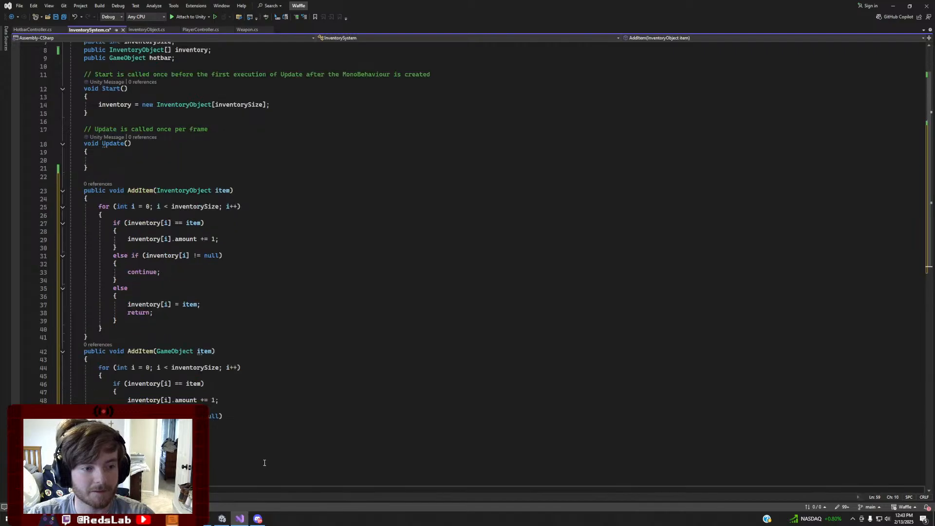
Change the if condition in AddItem(GameObject item) to inventory[i].go == item
scroll(246, 393, "down", 3)
left_click(173, 311)
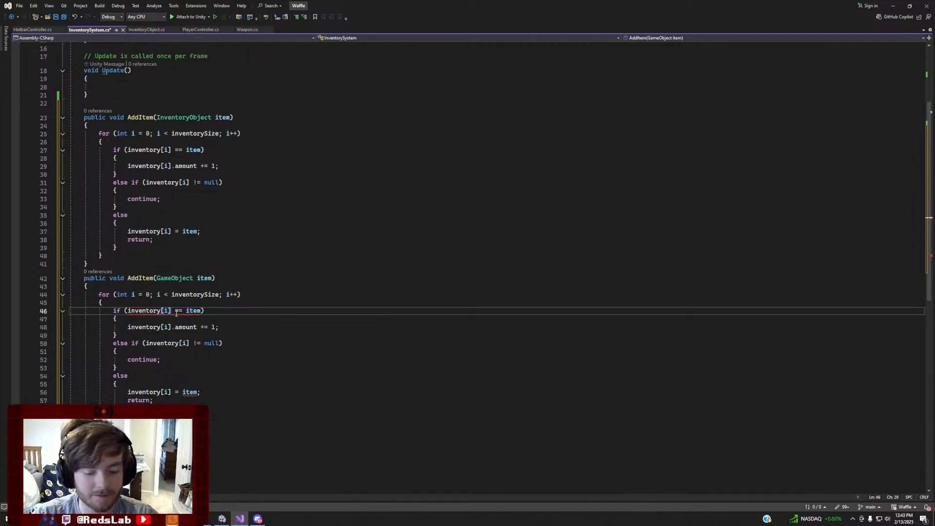
type(".go")
left_click(215, 310)
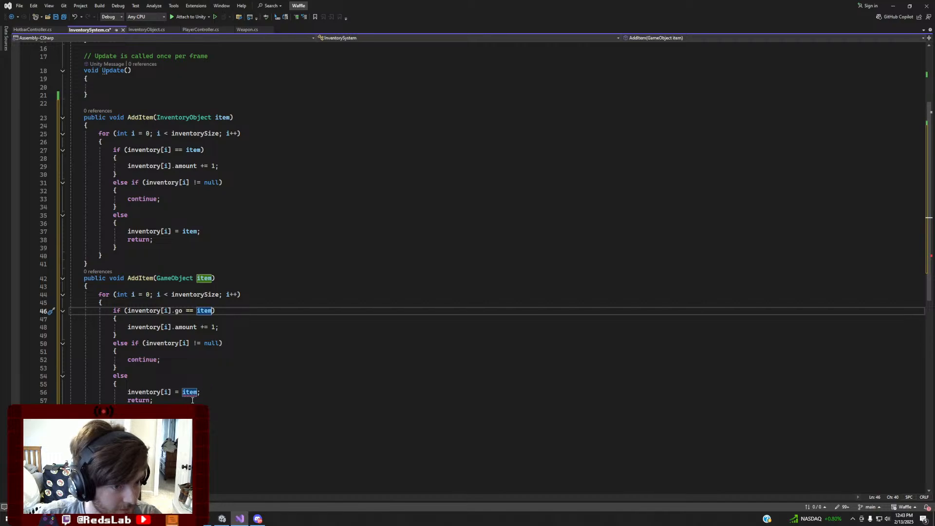
In the else block of AddItem(GameObject item), replace the assigned item with new InventoryObject
left_click(169, 392)
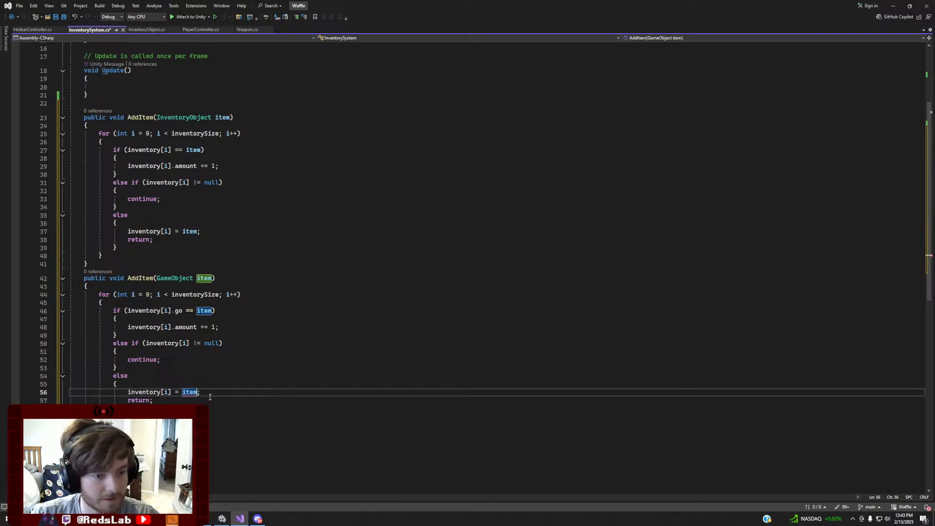
left_click(172, 392)
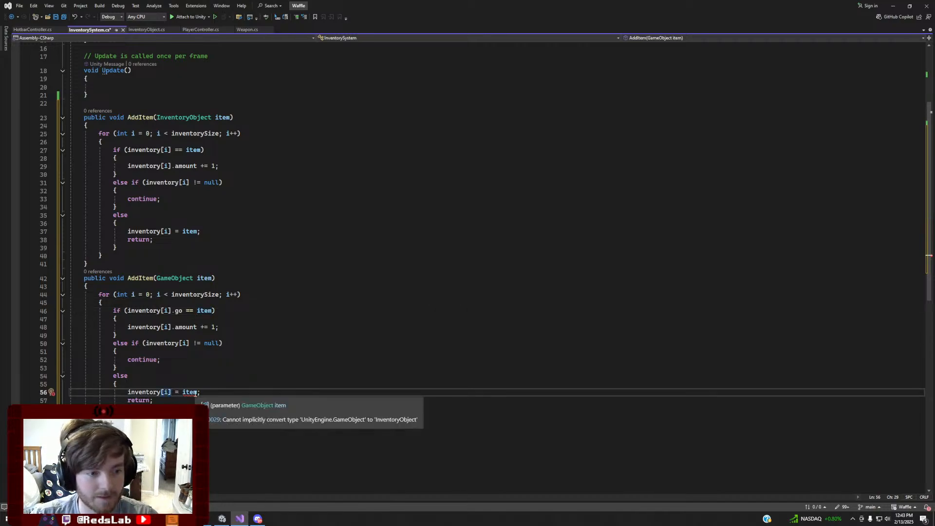
left_click(198, 393)
key("BackSpace")
key("BackSpace")
key("BackSpace")
key("BackSpace")
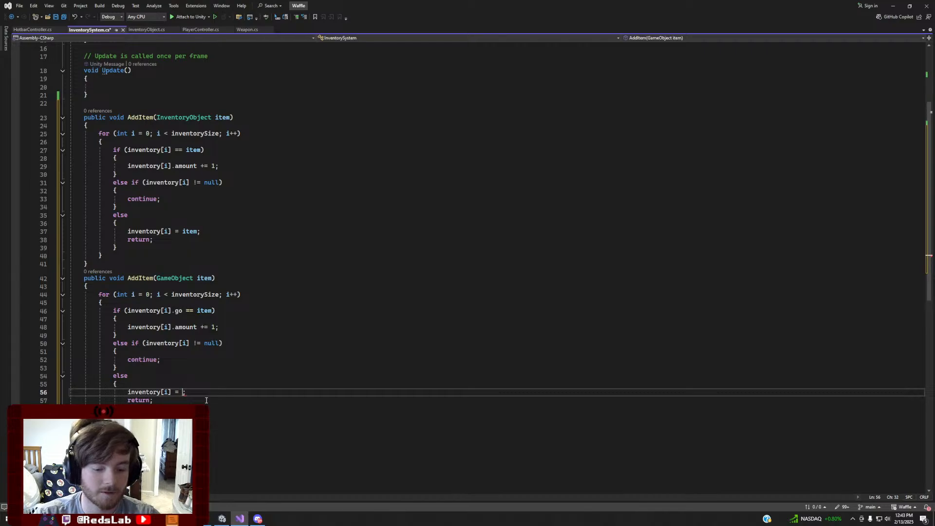
type("new In")
key("Tab")
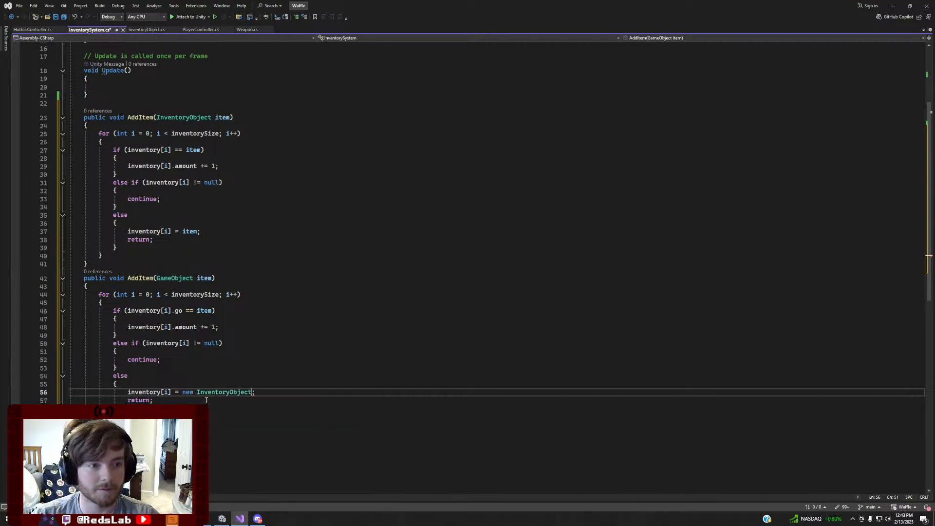
Pass item as the argument of the new InventoryObject constructor call and save the script
type("(go")
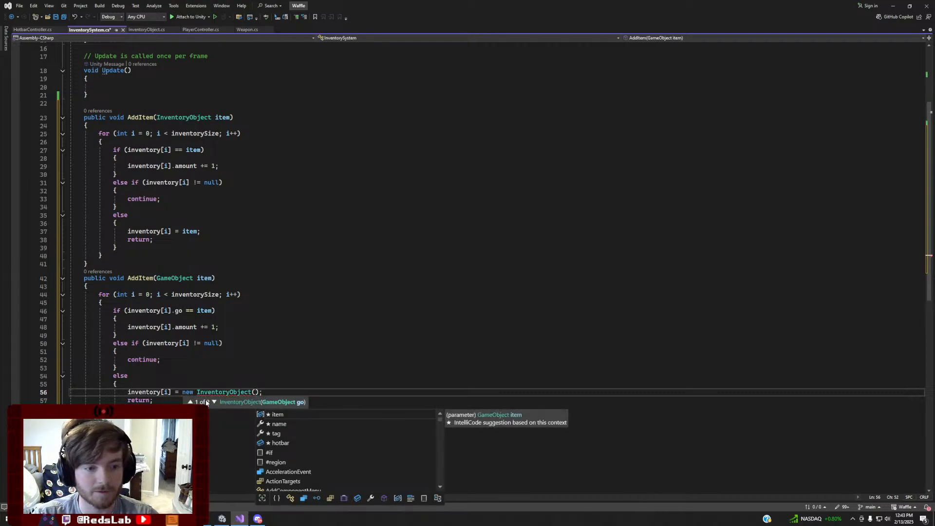
key("Escape")
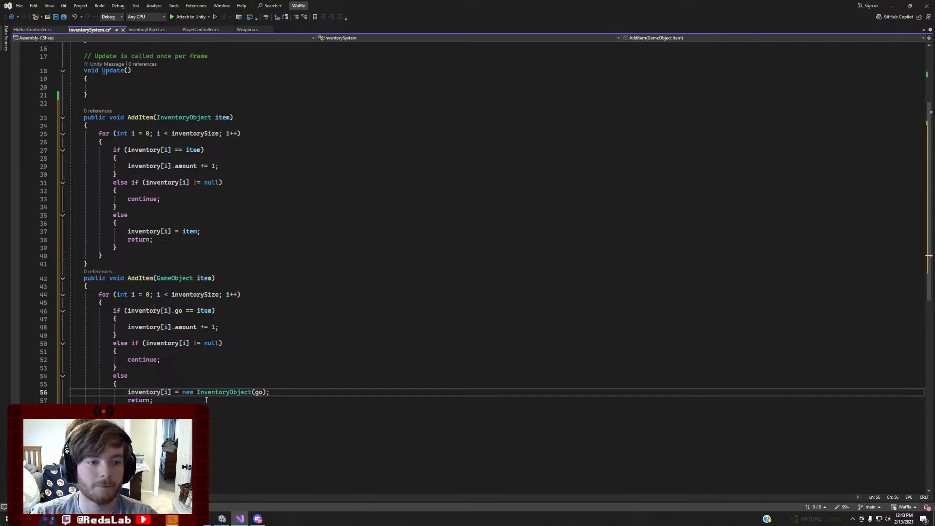
key("BackSpace")
key("BackSpace")
type("item")
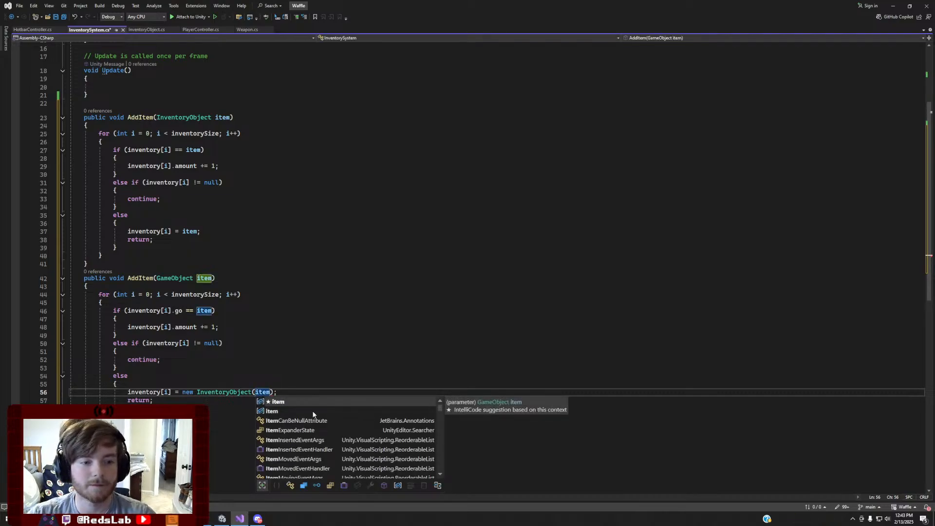
key("End")
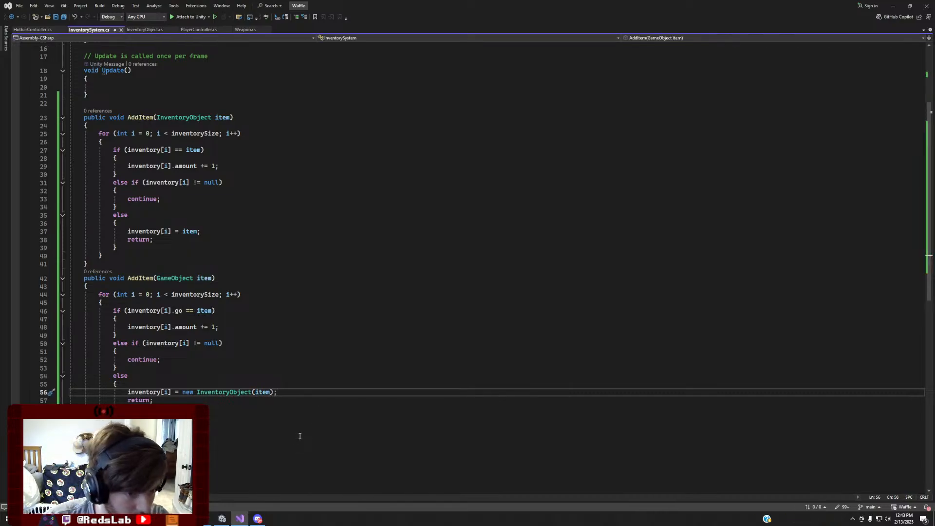
left_click(186, 118)
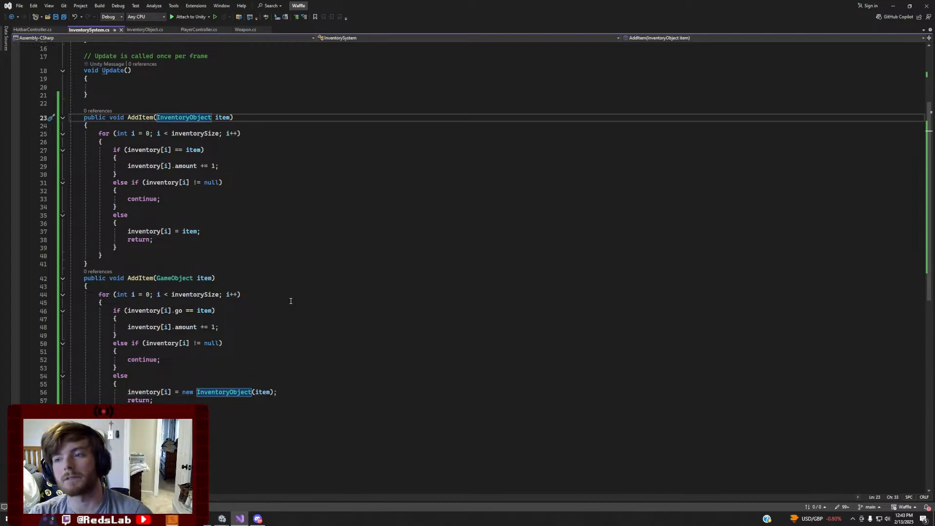
left_click(194, 231)
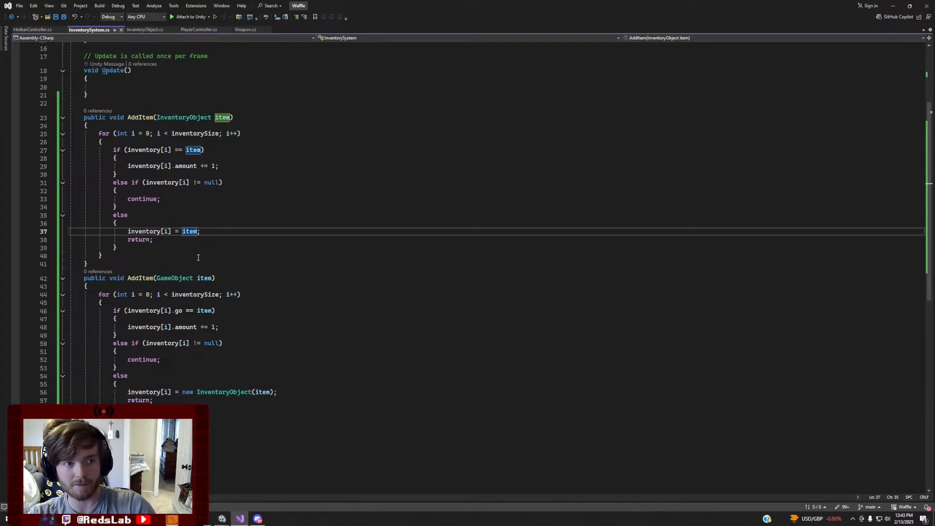
left_click_drag(182, 392, 274, 395)
left_click(226, 393)
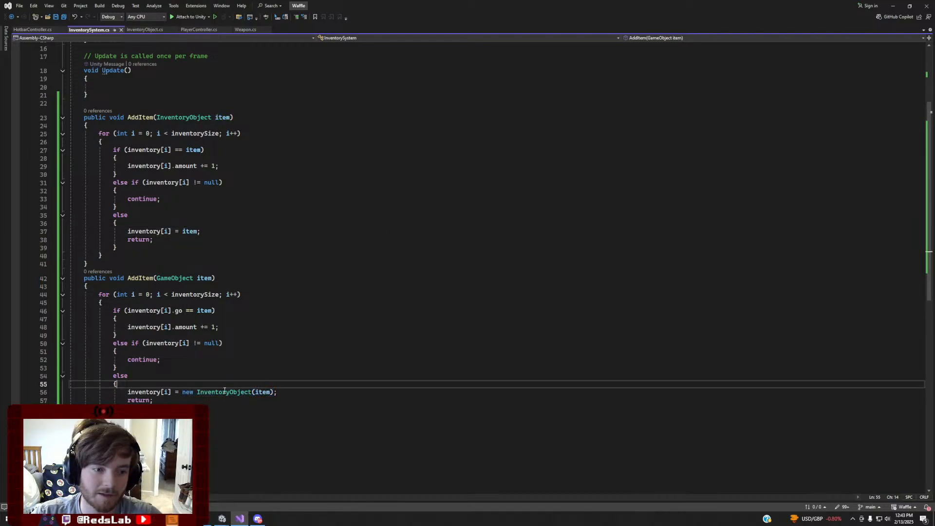
left_click(270, 394)
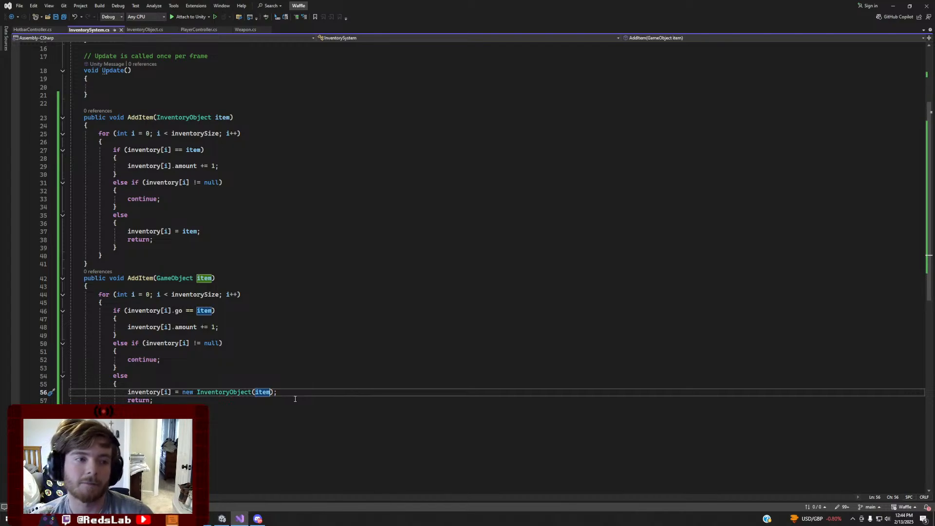
Start a Debug.Log call on a new line after the for loop in AddItem(InventoryObject item)
left_click(116, 255)
key("Return")
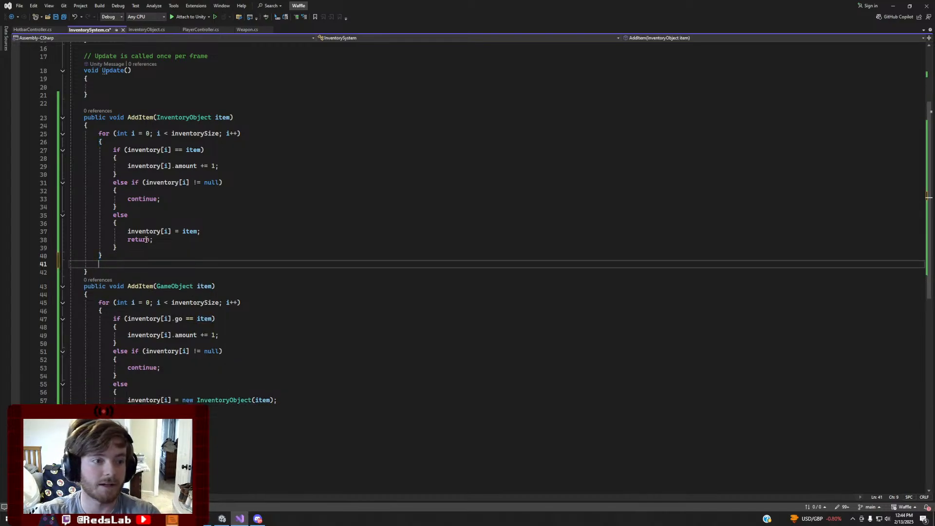
type("Debug")
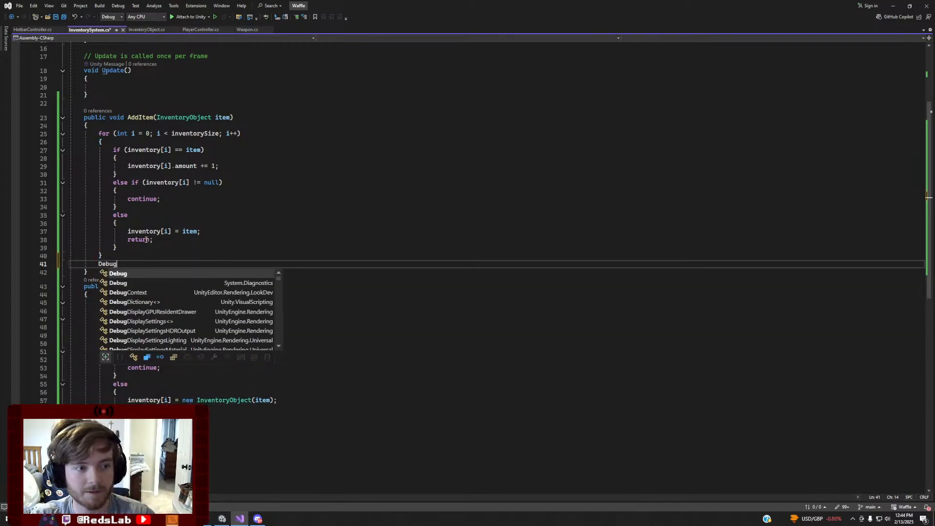
key("Escape")
type(".Log(\"")
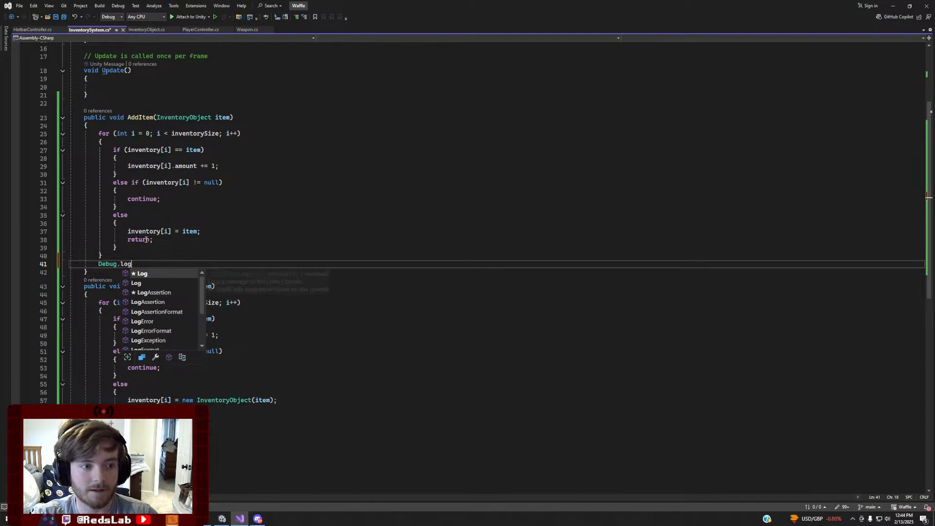
Complete the Debug.Log statement after the loop in AddItem(InventoryObject item) with the message "InventoryFull!"
type("InventoryF")
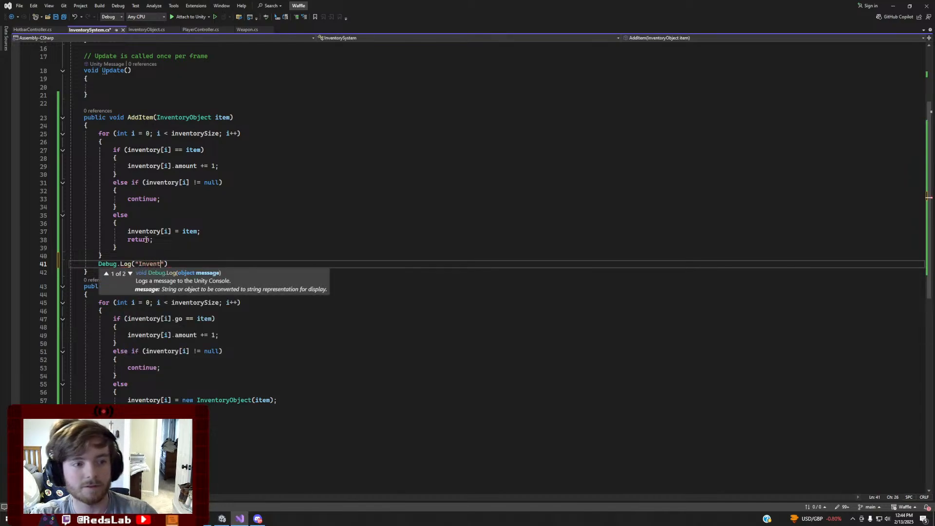
type("ull!\")")
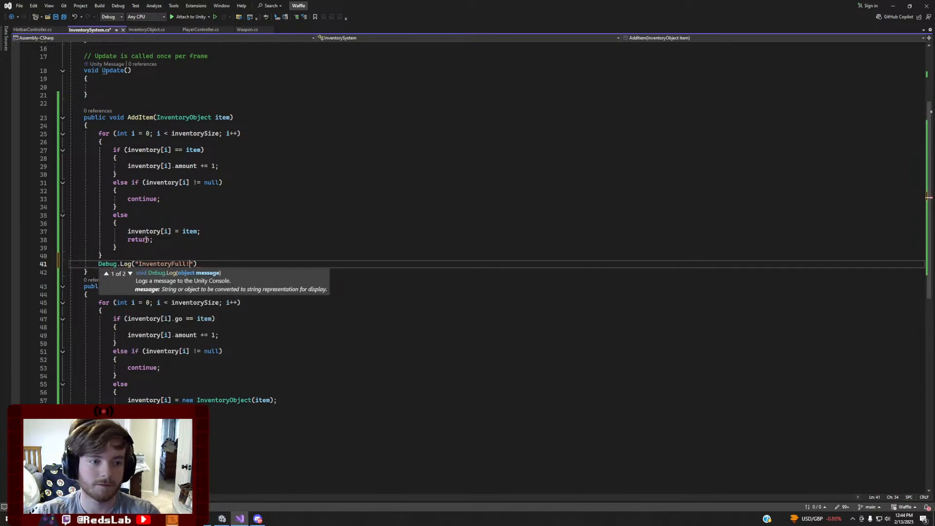
type(";")
Add the comment "//TODO handle overflow" below the inventory-full log statement
key("Return")
type("//TODO HAN")
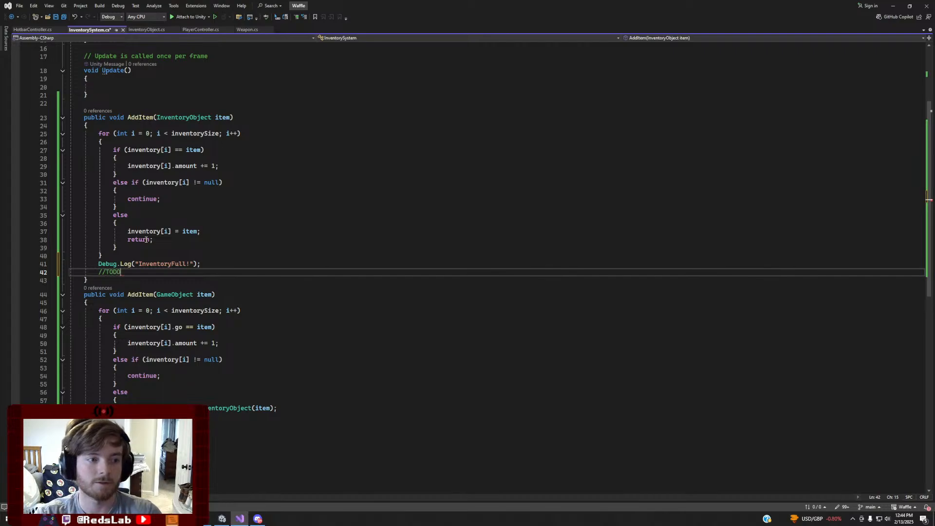
key("BackSpace")
key("BackSpace")
key("BackSpace")
type("hand")
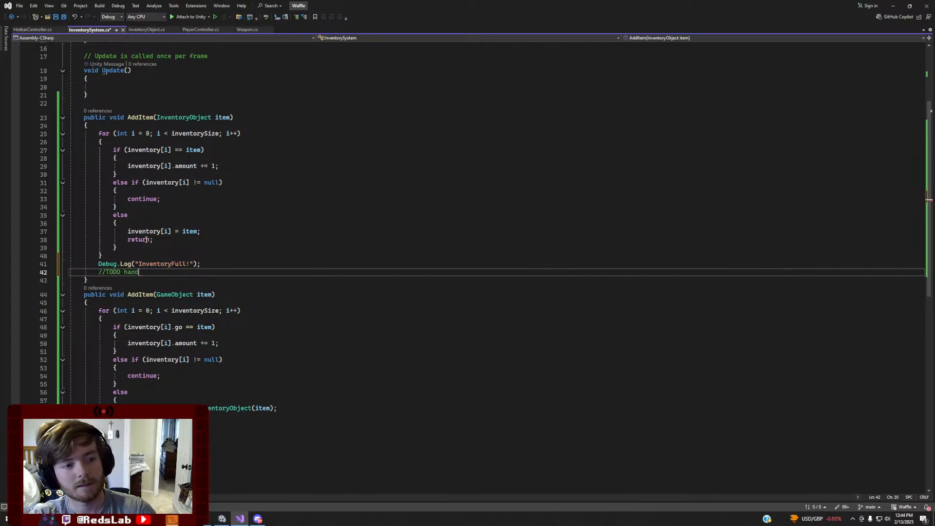
type("le overflow")
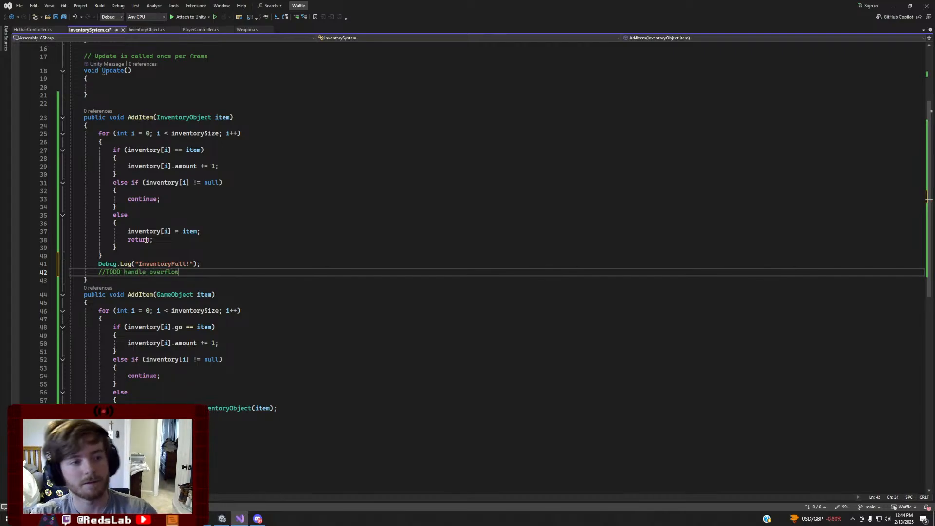
Copy the inventory-full log statement and the TODO comment to the end of AddItem(GameObject item), after its loop
left_click_drag(190, 273, 43, 264)
key("ctrl+c")
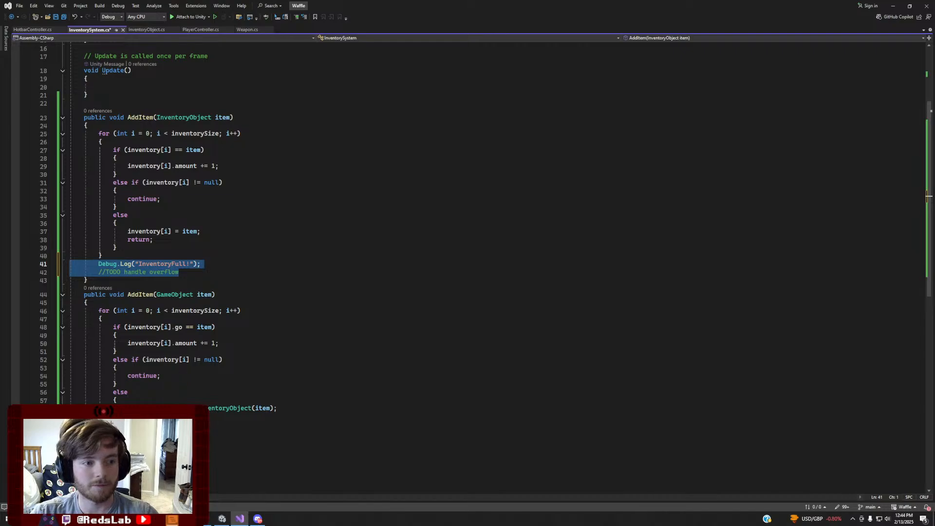
left_click(103, 433)
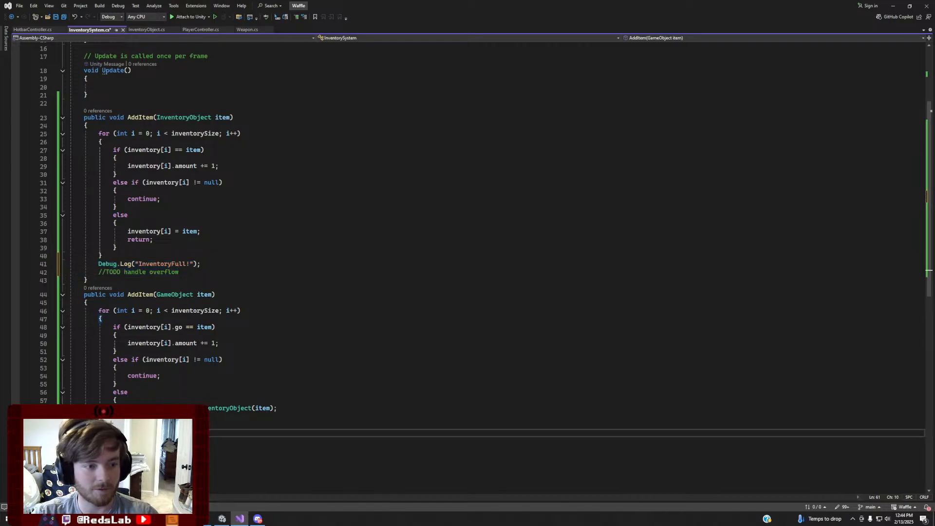
key("Return")
key("ctrl+v")
left_click_drag(179, 449, 1, 424)
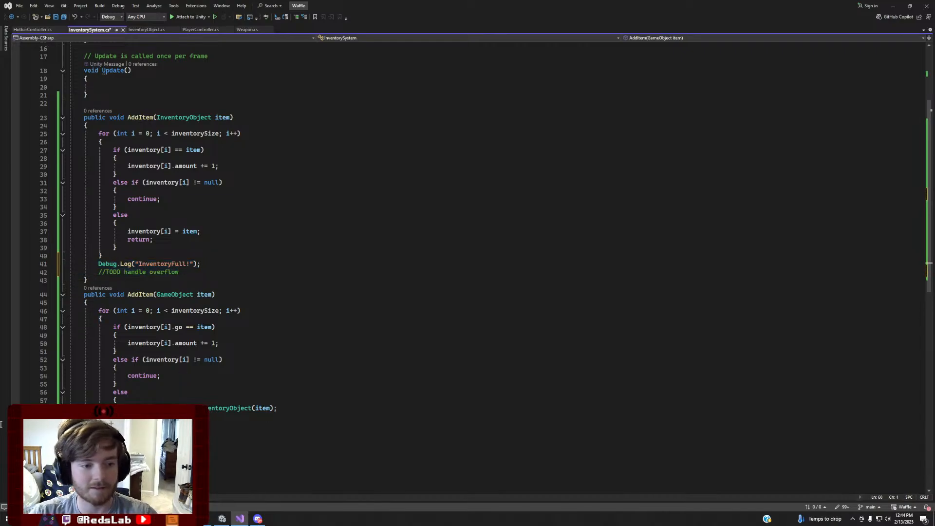
left_click(417, 391)
Add an empty public void RemoveItem(InventoryObject item) method below the two AddItem methods
scroll(423, 389, "up", 7)
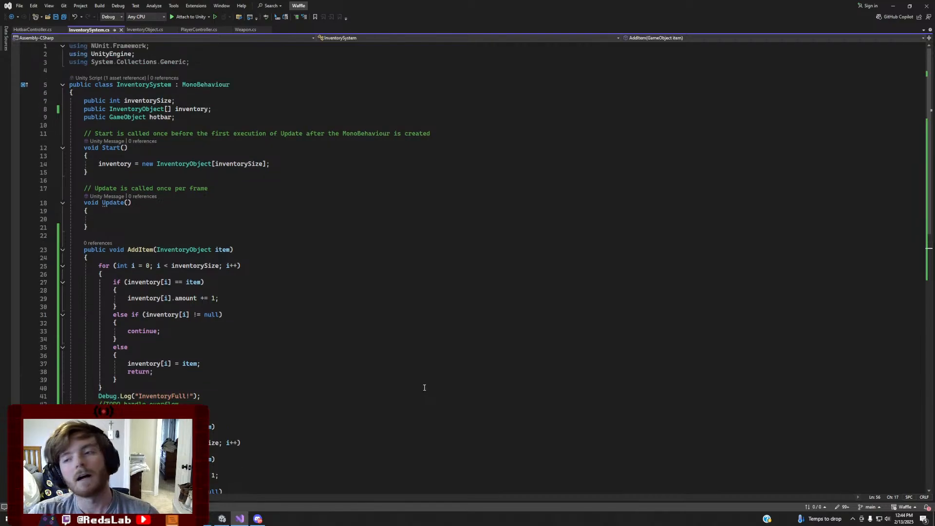
scroll(423, 388, "down", 7)
scroll(425, 387, "down", 3)
scroll(423, 391, "up", 4)
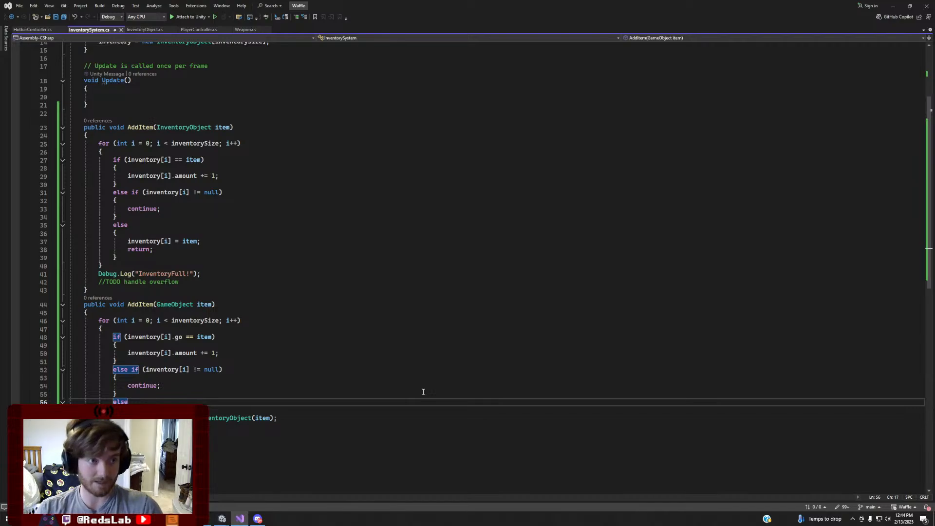
scroll(425, 387, "up", 2)
scroll(406, 336, "down", 4)
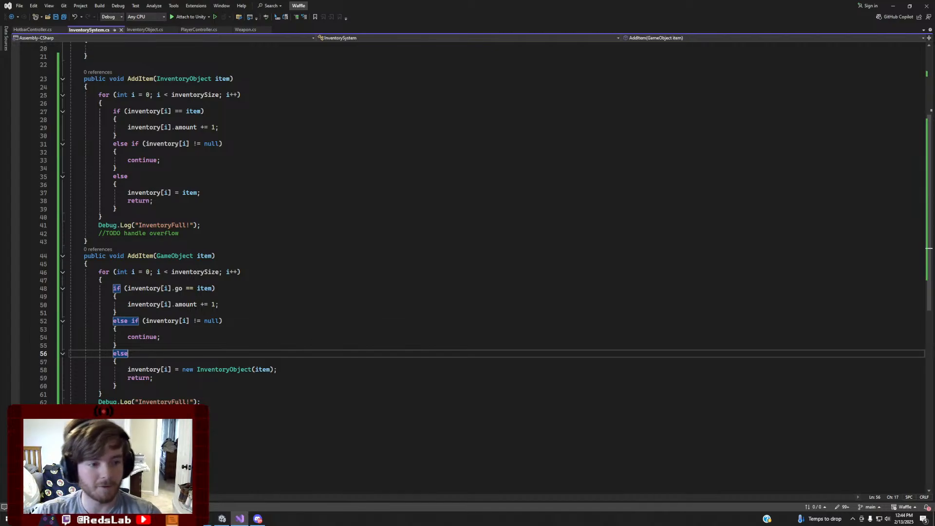
left_click(93, 418)
key("Return")
key("Return")
type("publ")
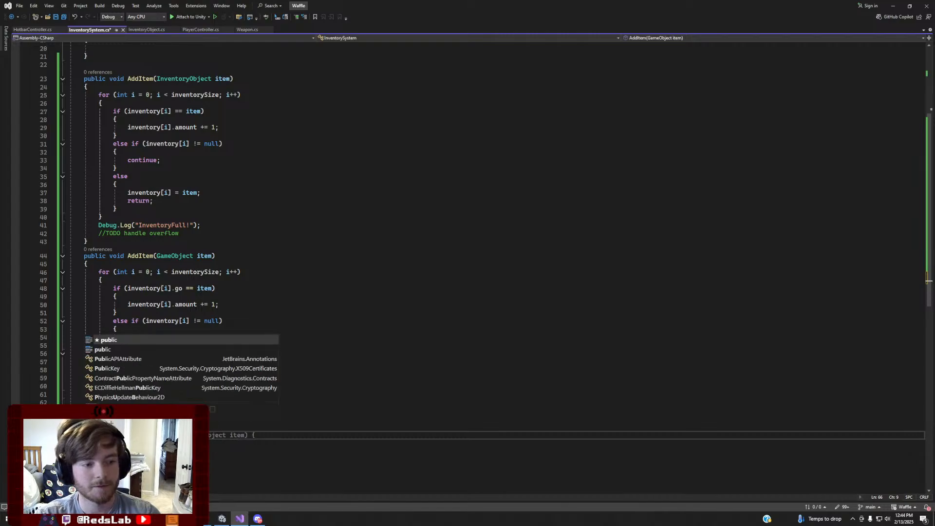
type("ic void")
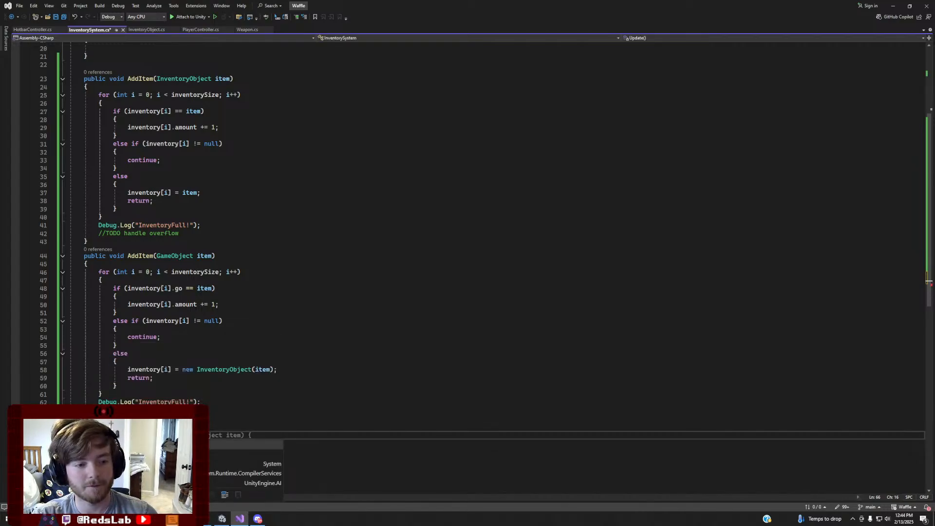
key("Tab")
key("Tab")
key("Return")
key("Return")
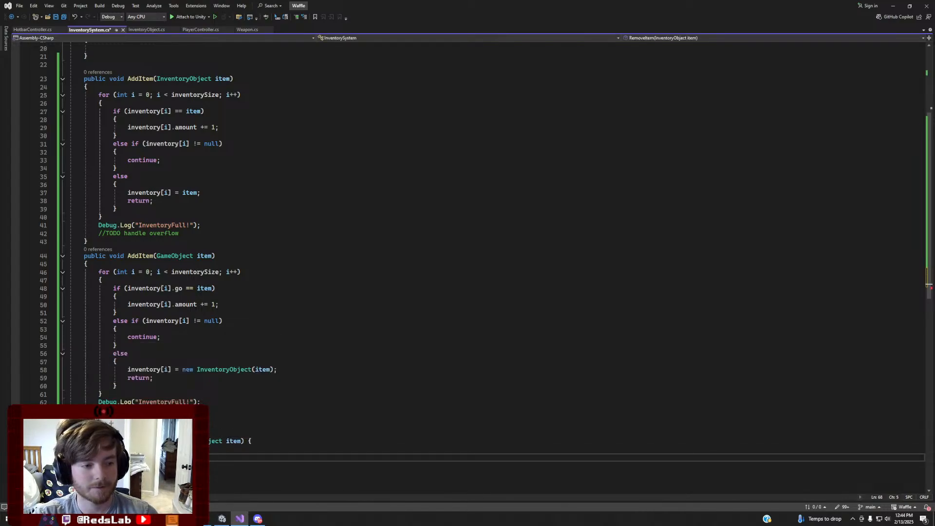
type("}")
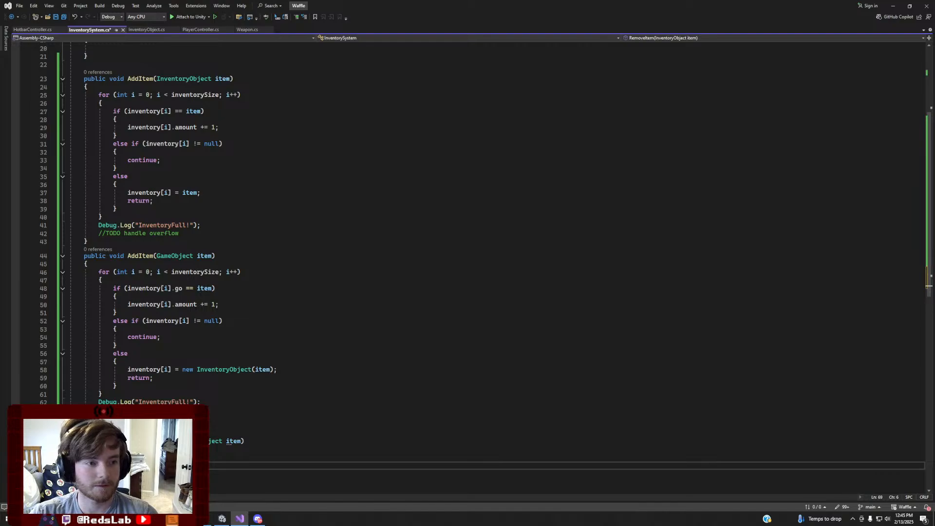
Add an empty overload public void RemoveItem(GameObject item) below the first RemoveItem method
key("Return")
key("Return")
type("public vo")
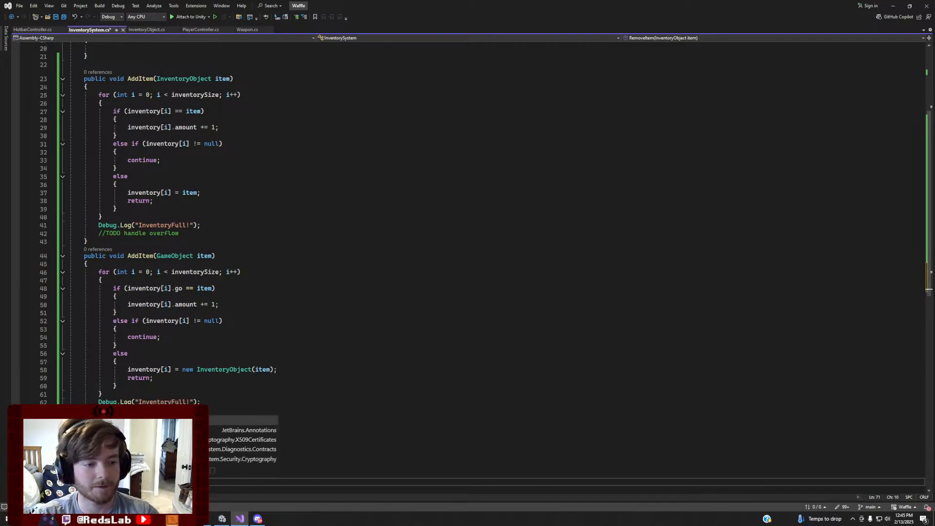
type("id RemoveItem")
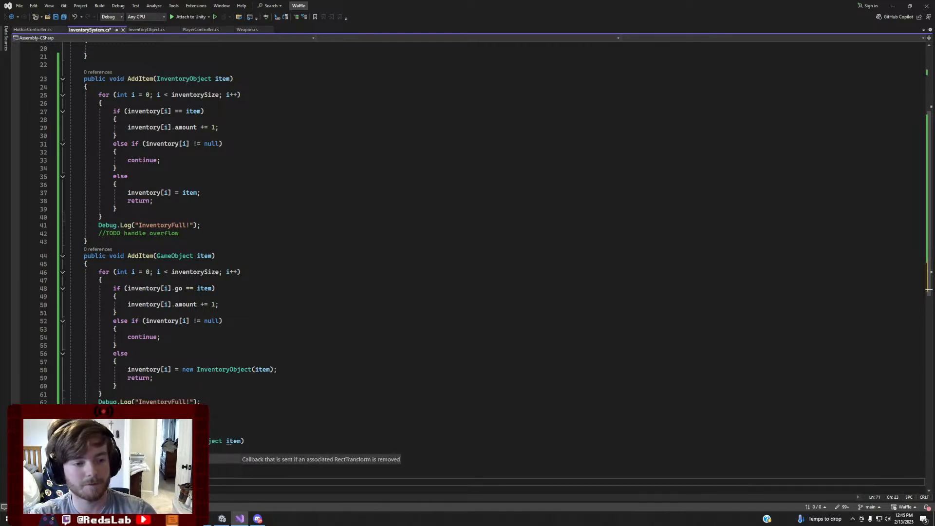
type("(G")
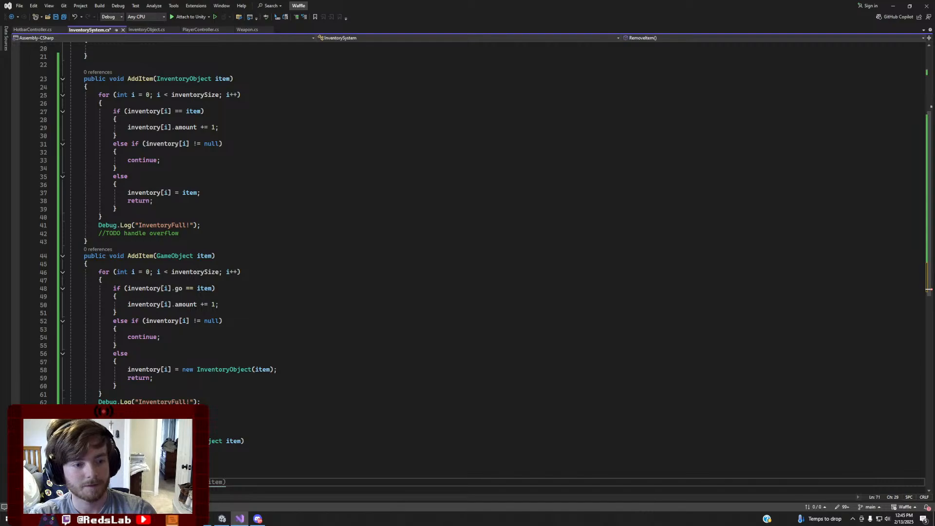
type("ameObject item){")
key("Return")
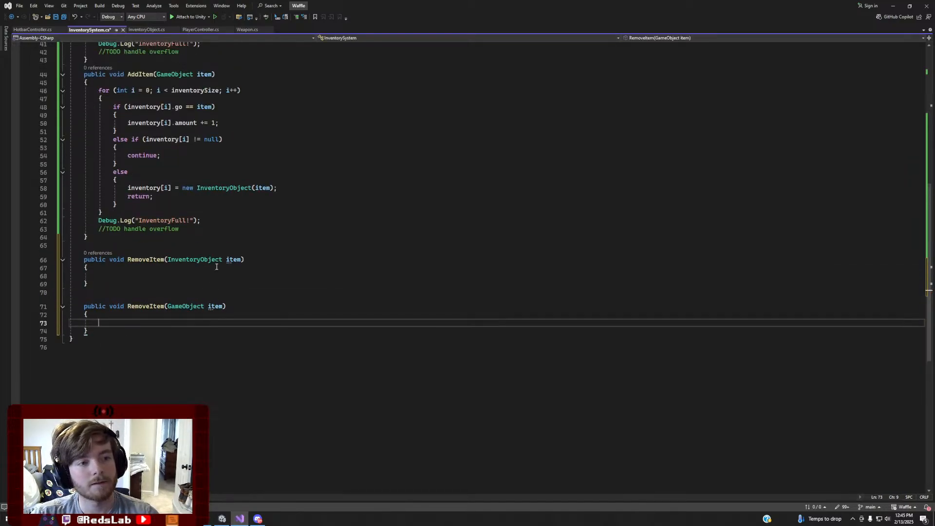
scroll(280, 272, "up", 2)
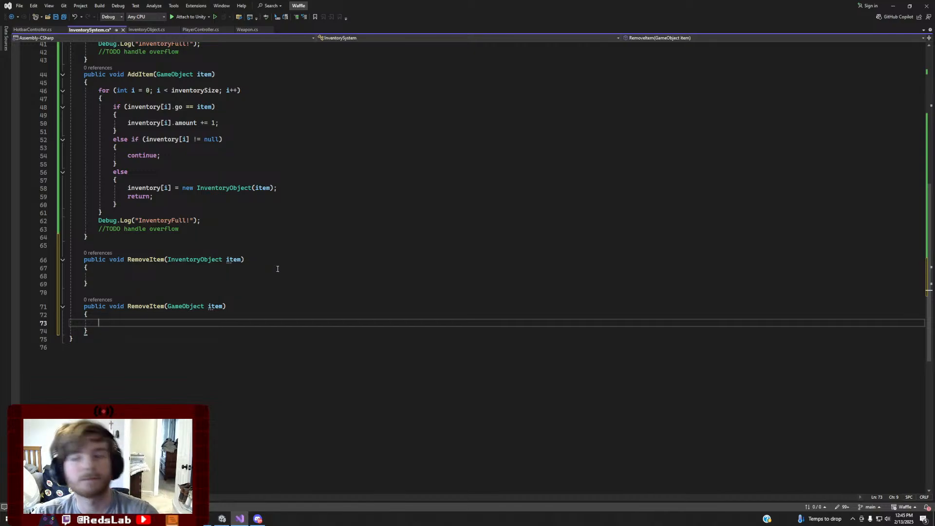
Add a second parameter, int amount, to both RemoveItem methods
left_click(131, 277)
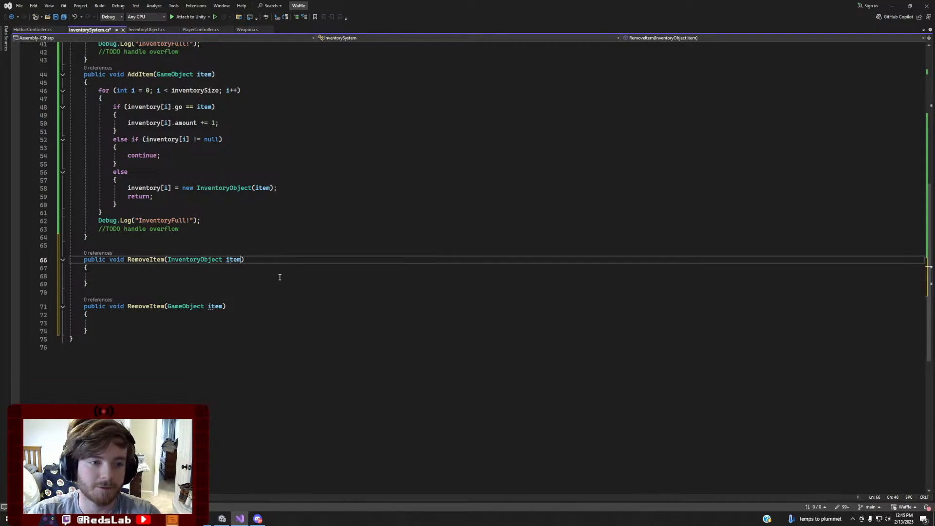
left_click(255, 260)
key("Left")
type(", int amount")
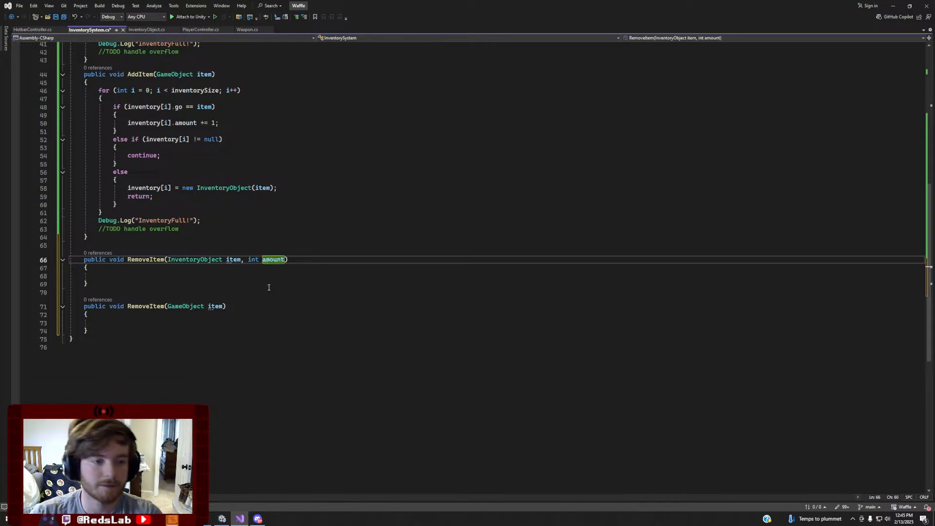
left_click(223, 307)
type(", int amount")
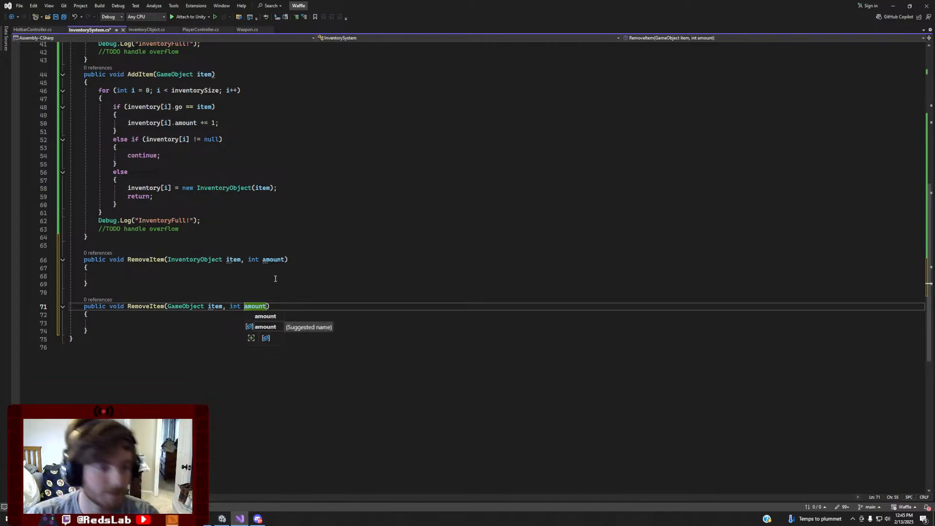
Write an empty loop for (int i = 0; i < inventorySize; i++) inside RemoveItem(InventoryObject item, int amount)
left_click(235, 277)
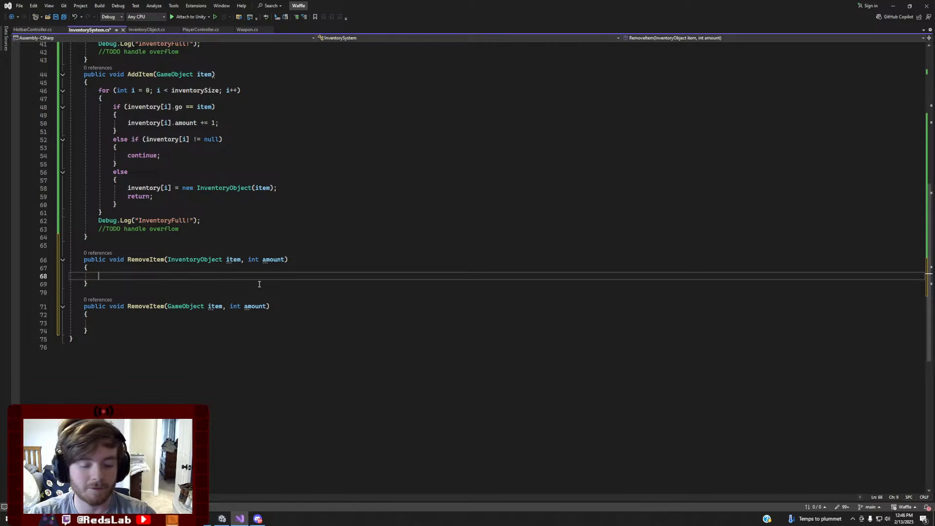
type("for (int i ")
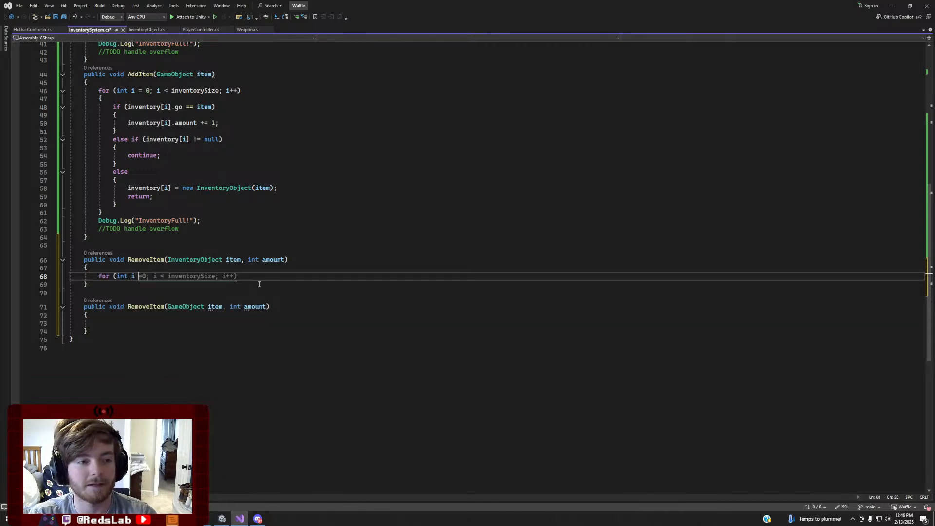
type("= 0;")
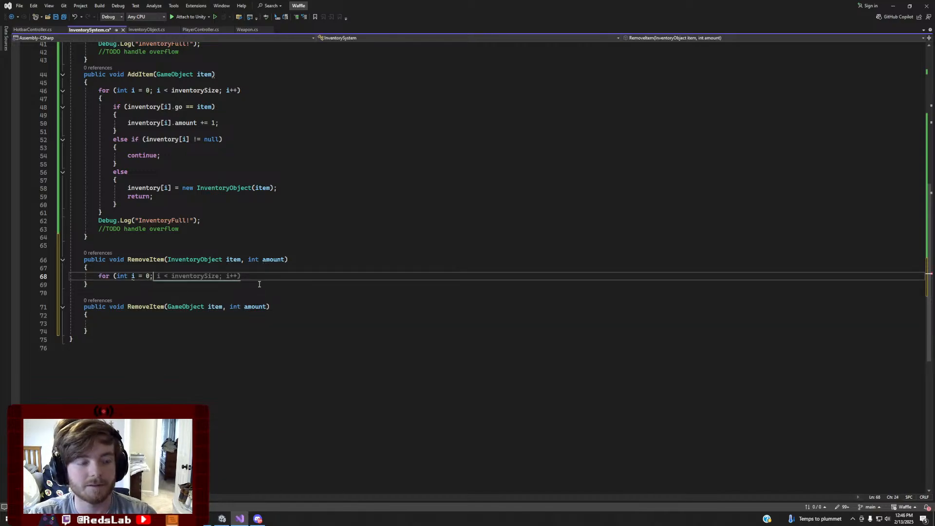
type(" i <")
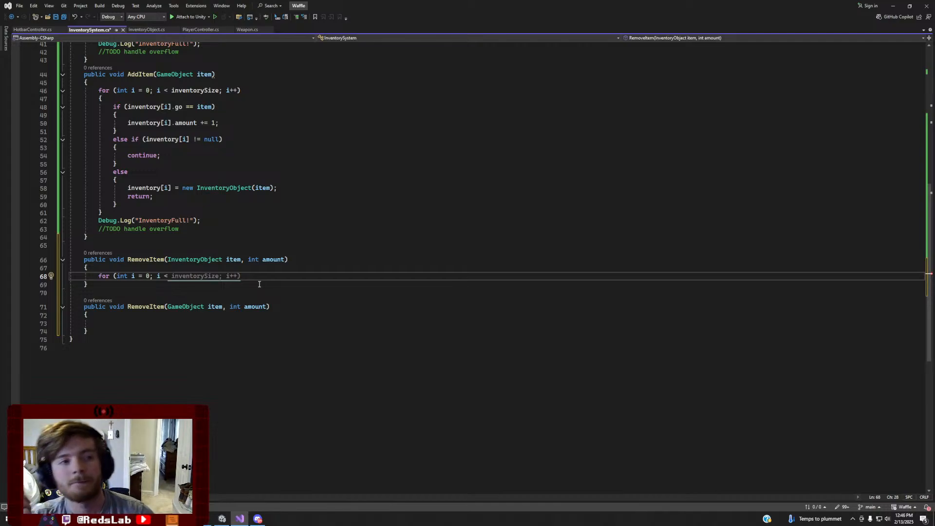
key("Tab")
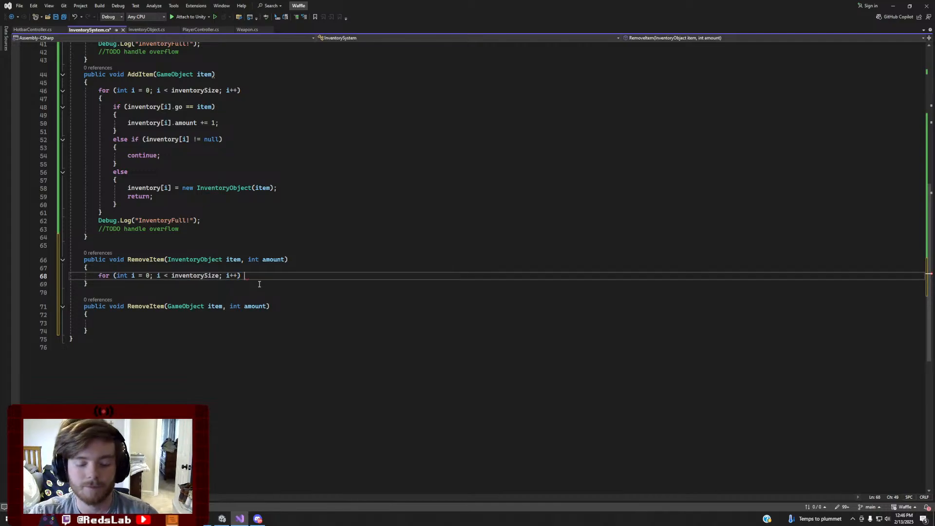
type("{")
key("Return")
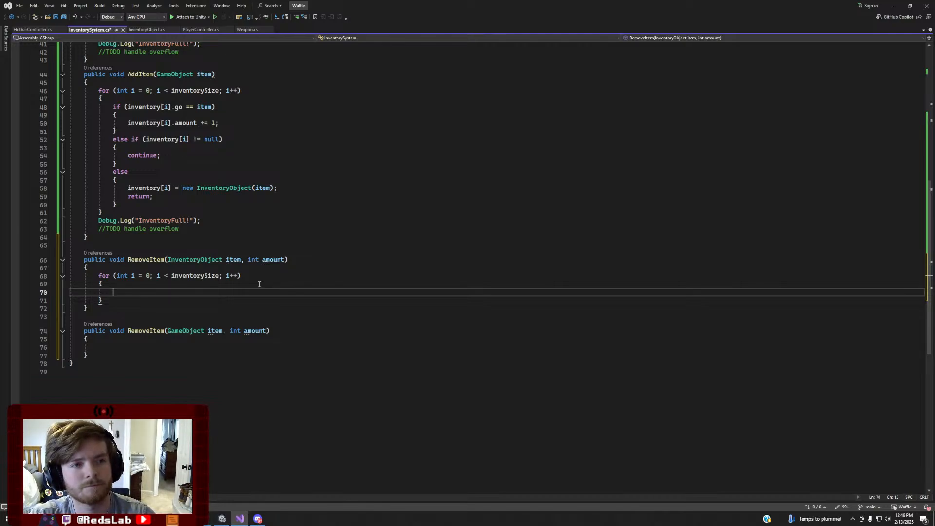
Switch to Chrome and search the web for "UNity array search" in a new tab
left_click(202, 519)
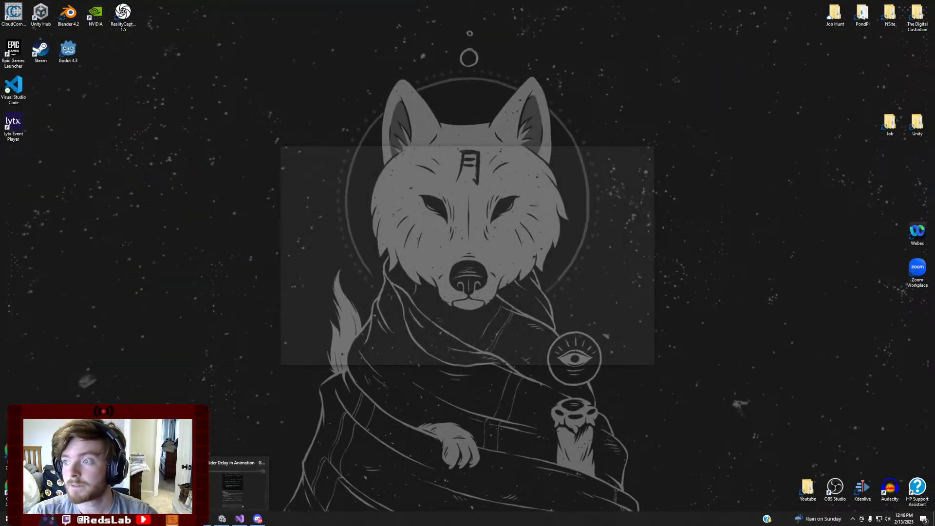
left_click(232, 483)
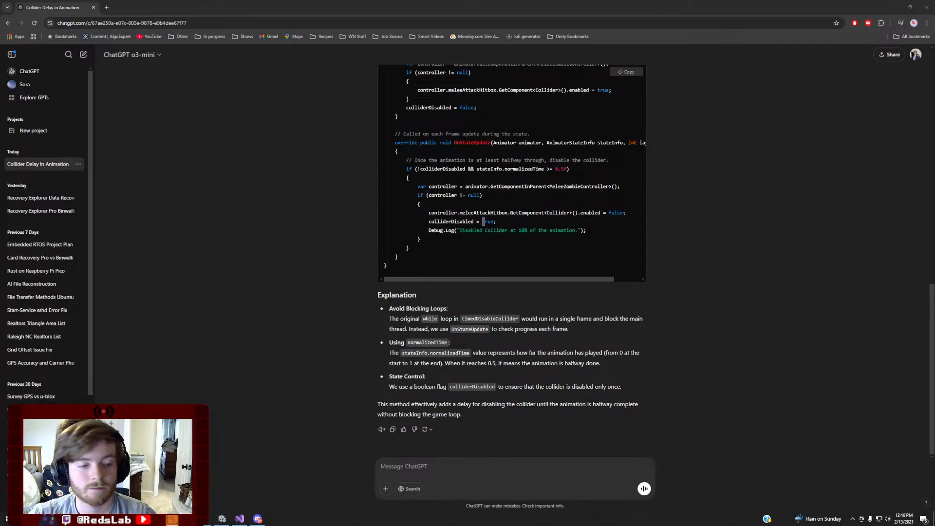
mouse_move(205, 519)
left_click(211, 495)
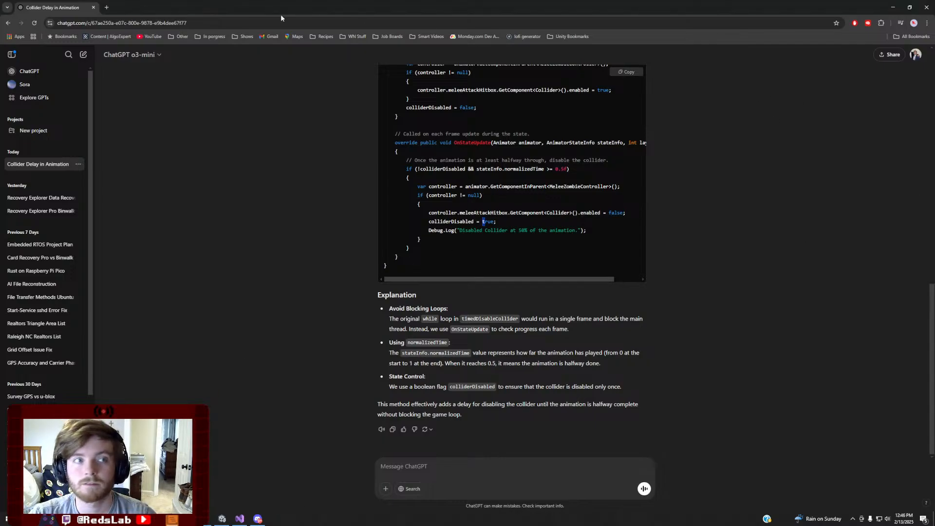
left_click(108, 7)
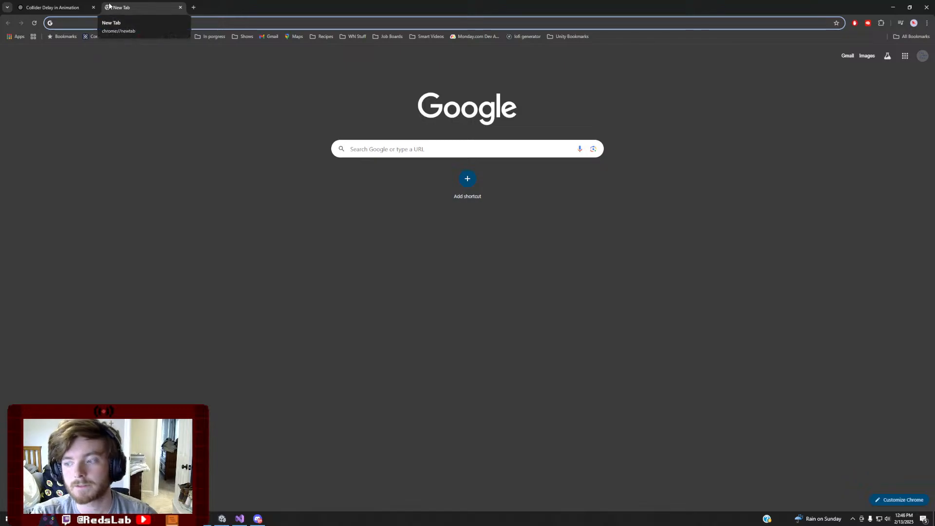
type("UNity arryt")
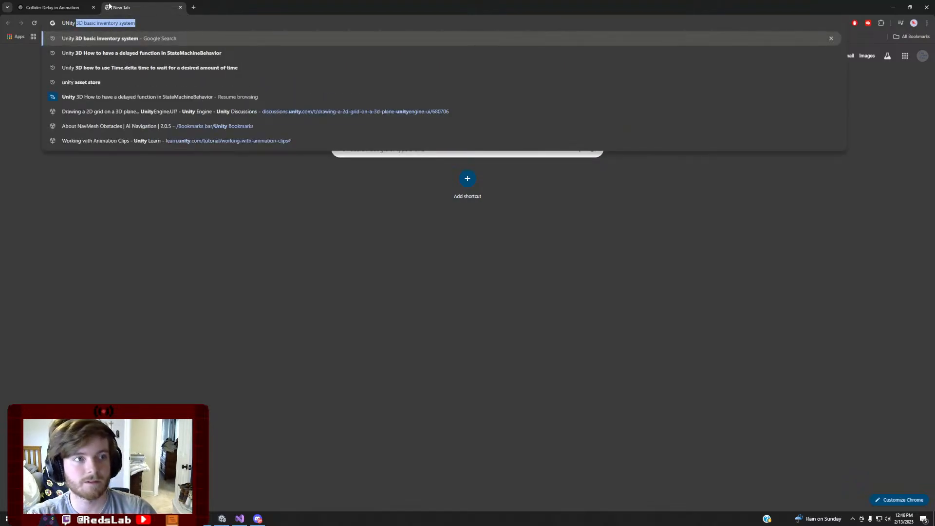
key("BackSpace")
key("BackSpace")
type("ay sear")
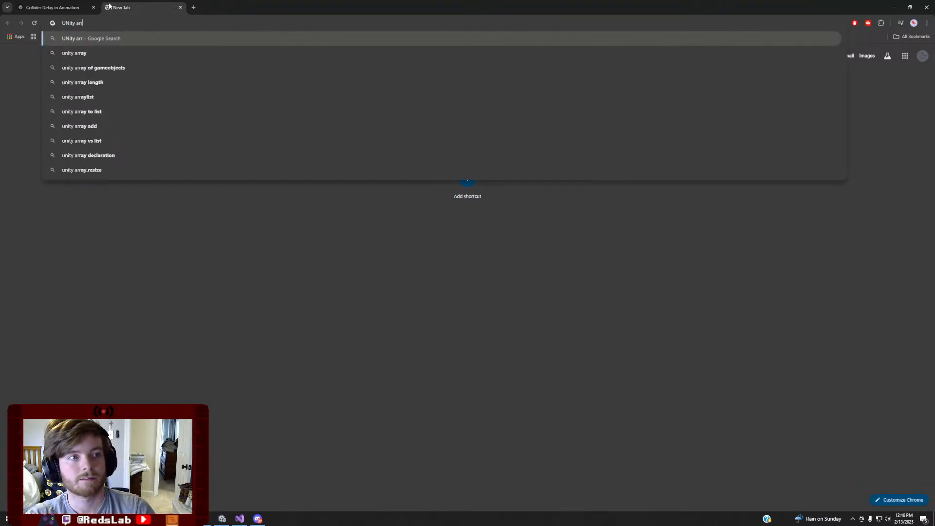
type("ch")
key("Return")
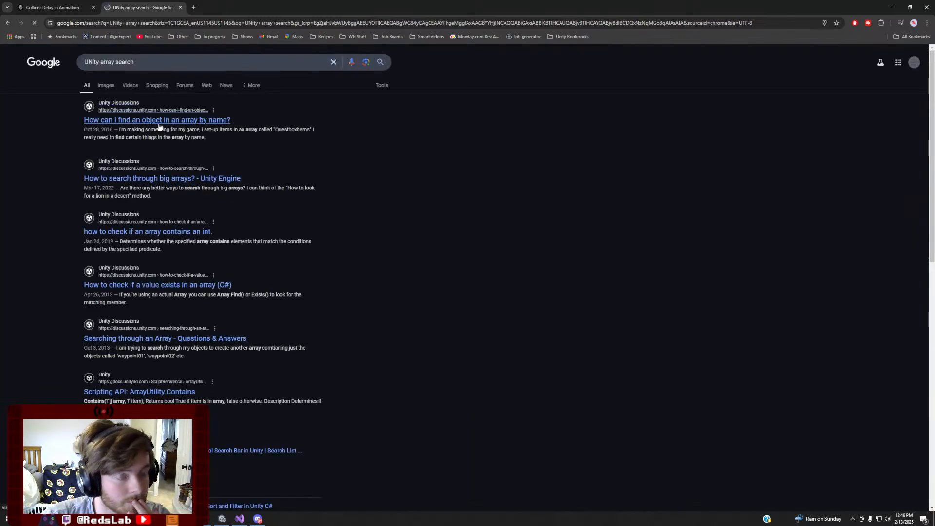
Read the answers in the Unity Discussions thread "How can I find an object in an array by name?" and return to the search results
left_click(160, 121)
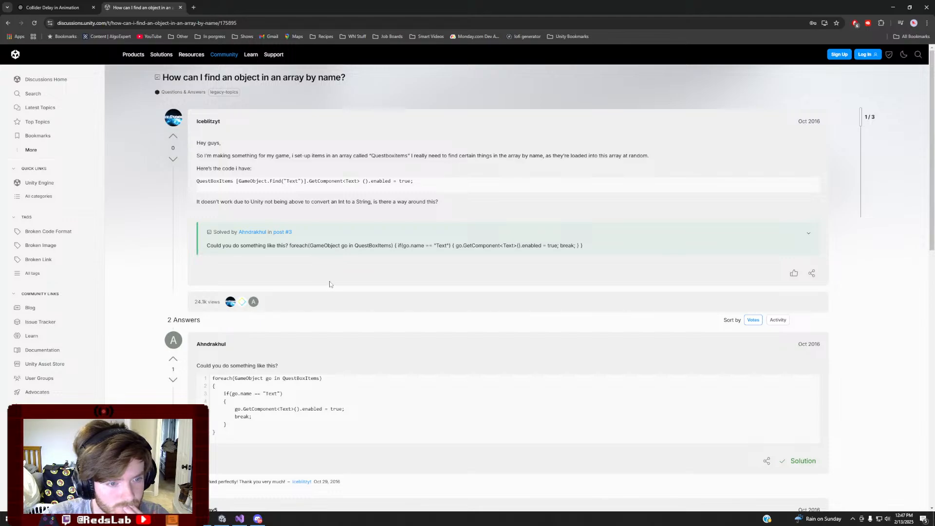
scroll(329, 290, "down", 5)
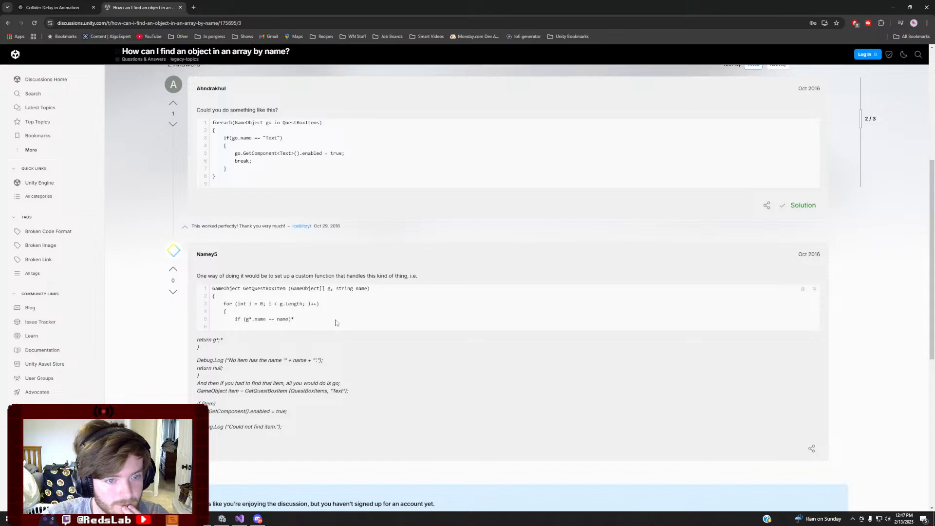
scroll(335, 323, "down", 2)
scroll(334, 321, "down", 1)
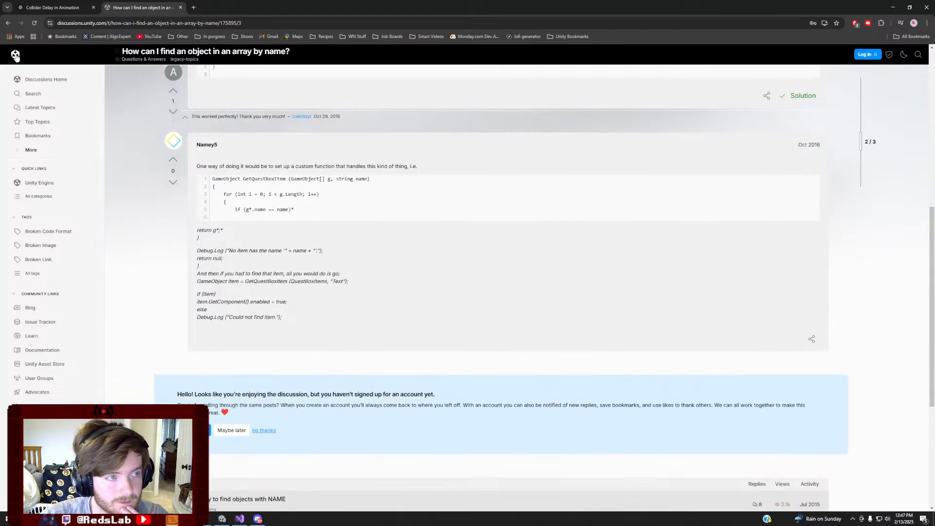
left_click(8, 22)
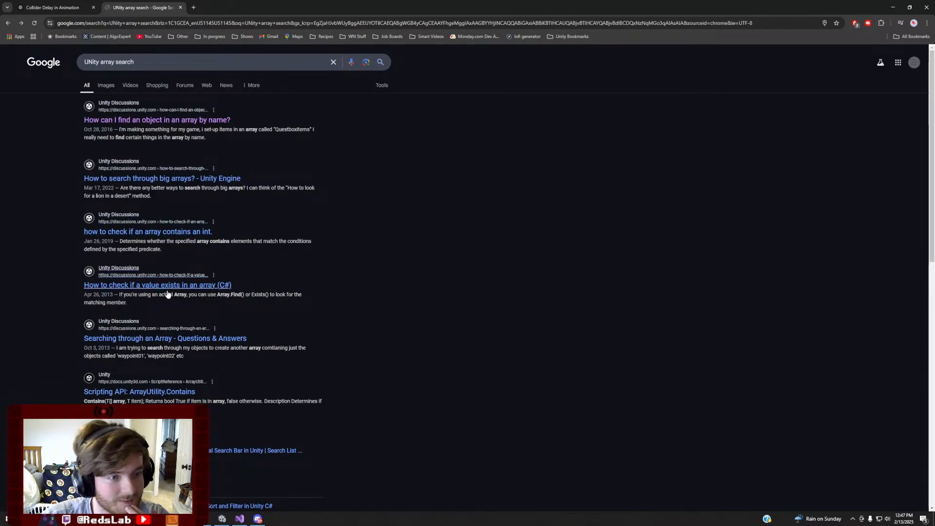
Change the web search to "C# array search"
double_click(82, 68)
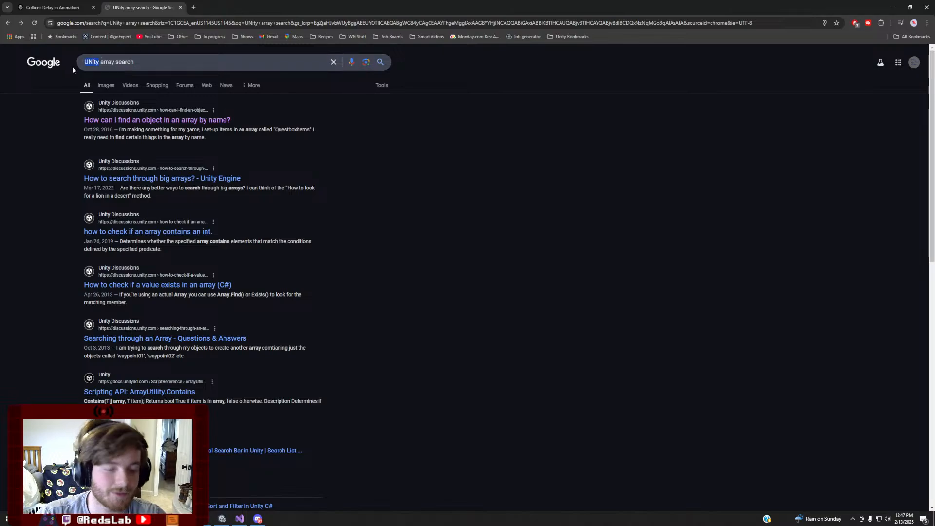
type("C#")
key("Return")
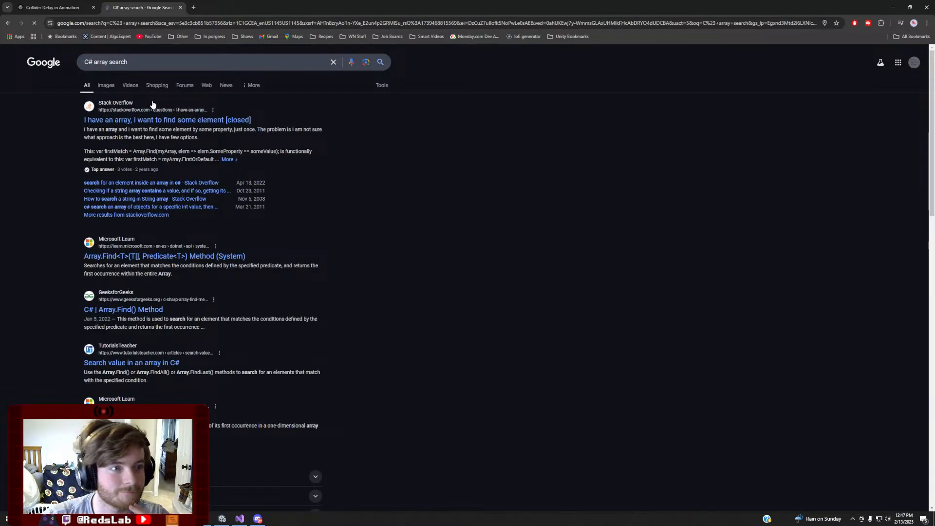
Search the web for "C# array contains", close that search page and return to InventorySystem.cs in Visual Studio
left_click(174, 65)
double_click(110, 64)
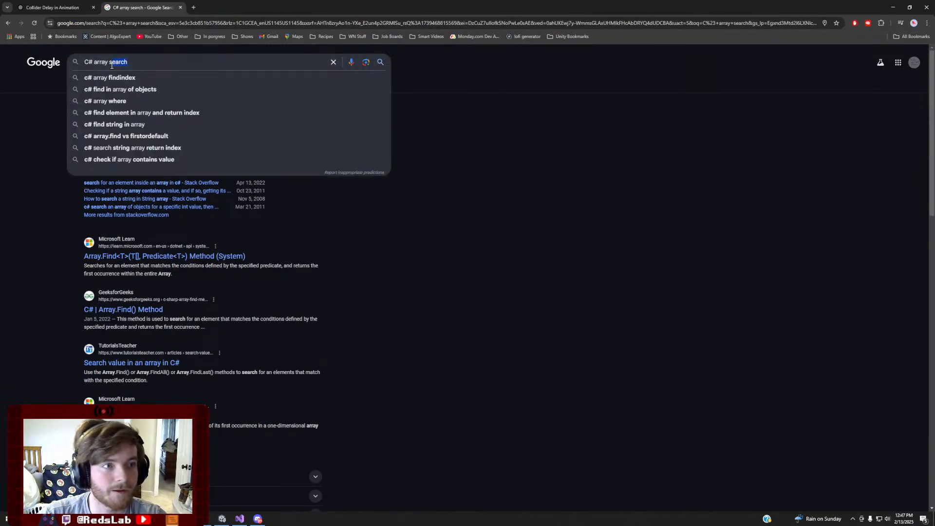
type("contains")
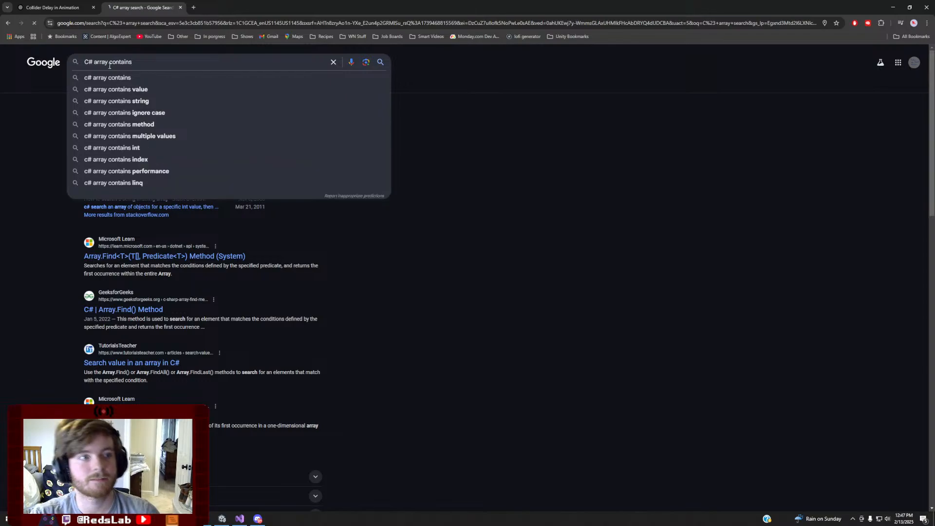
key("Return")
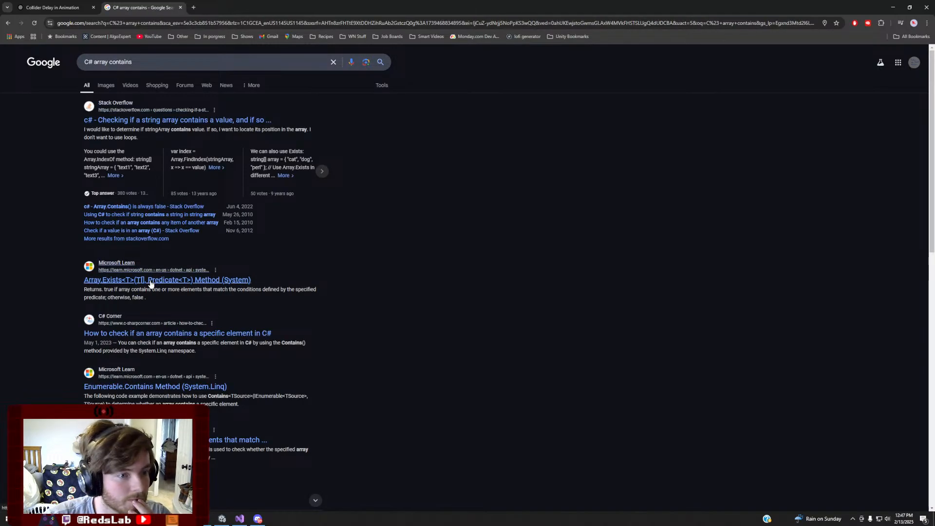
left_click(181, 8)
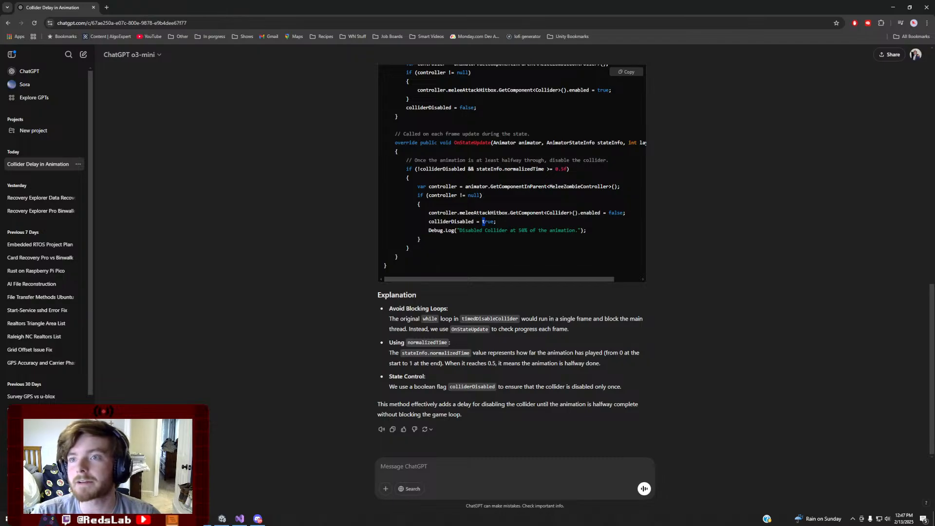
left_click(893, 7)
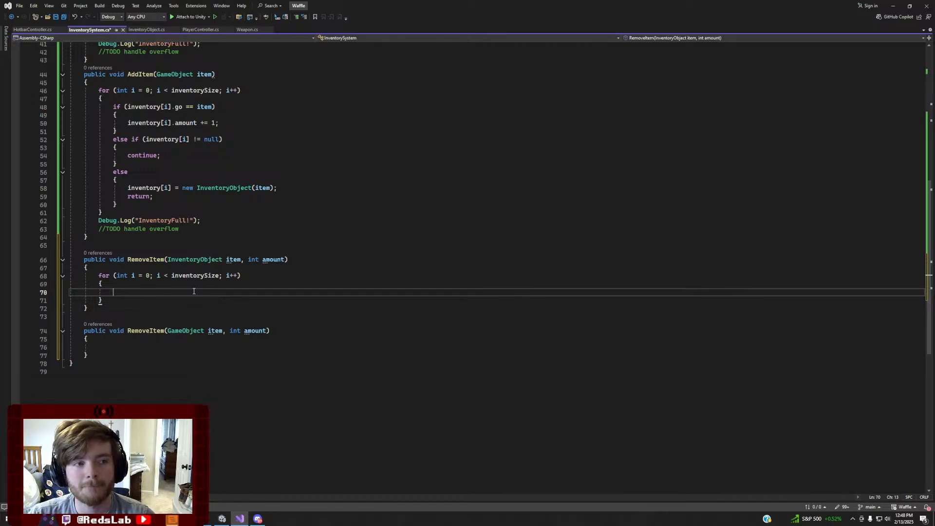
left_click(116, 268)
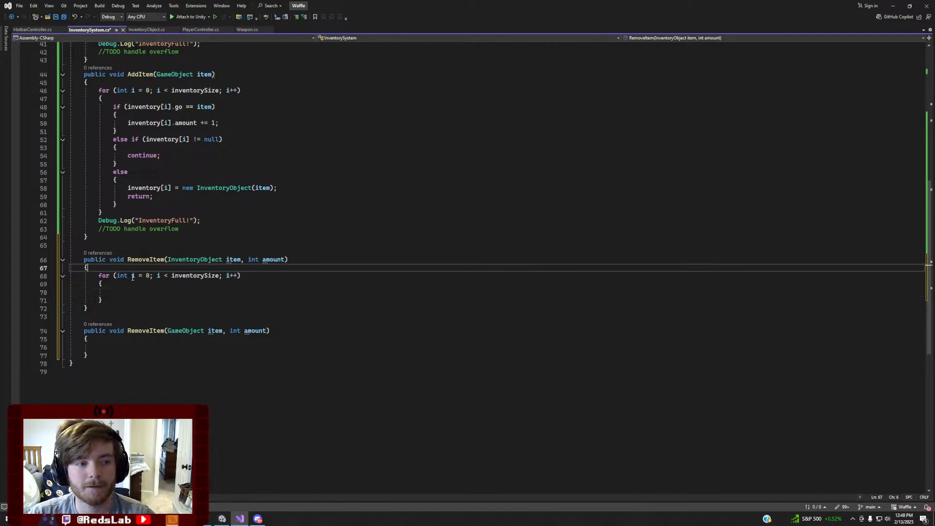
left_click(165, 294)
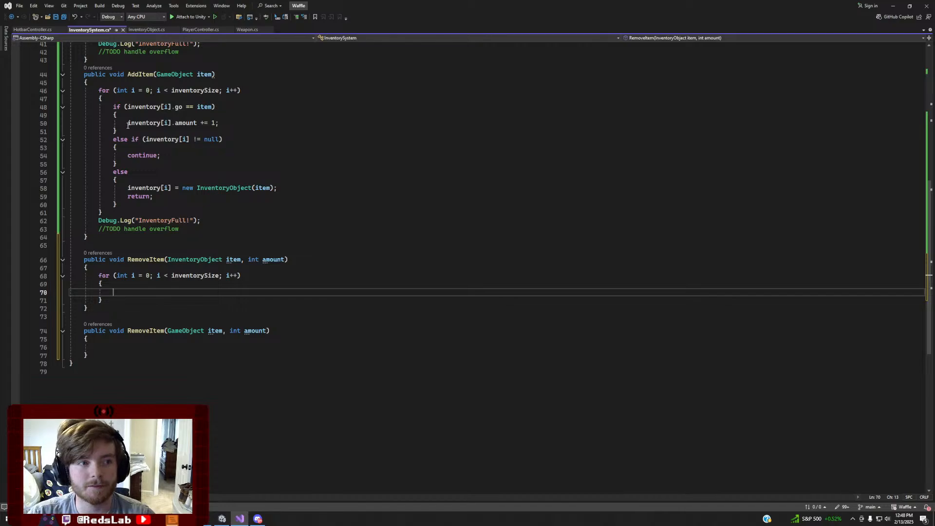
left_click_drag(128, 124, 219, 125)
left_click(219, 126)
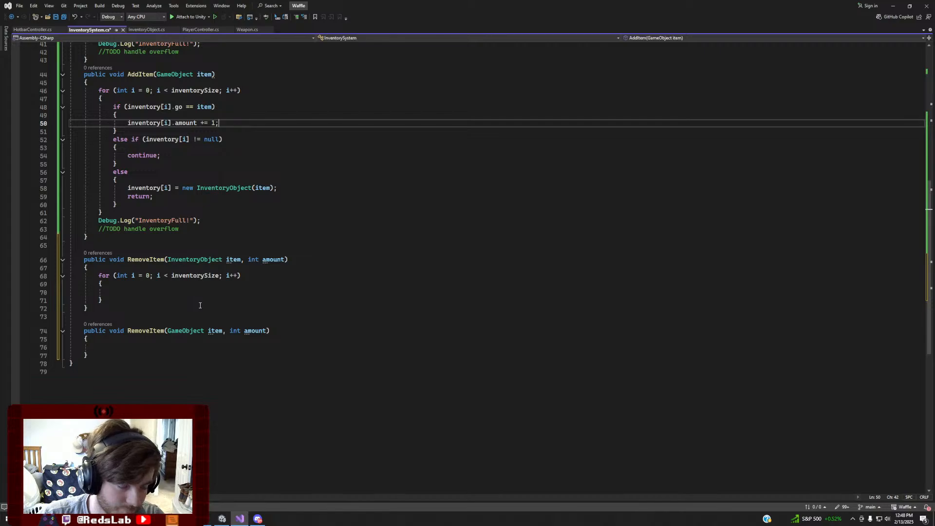
Inside the loop of RemoveItem(InventoryObject item, int amount), add an if (inventory[i] == item) block containing inventory[i].amount -= amount;
left_click(151, 293)
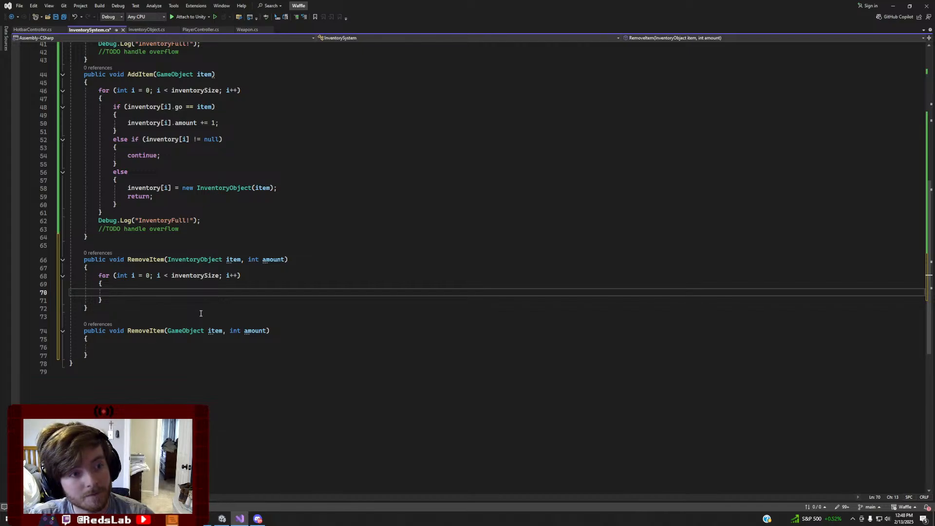
type("if")
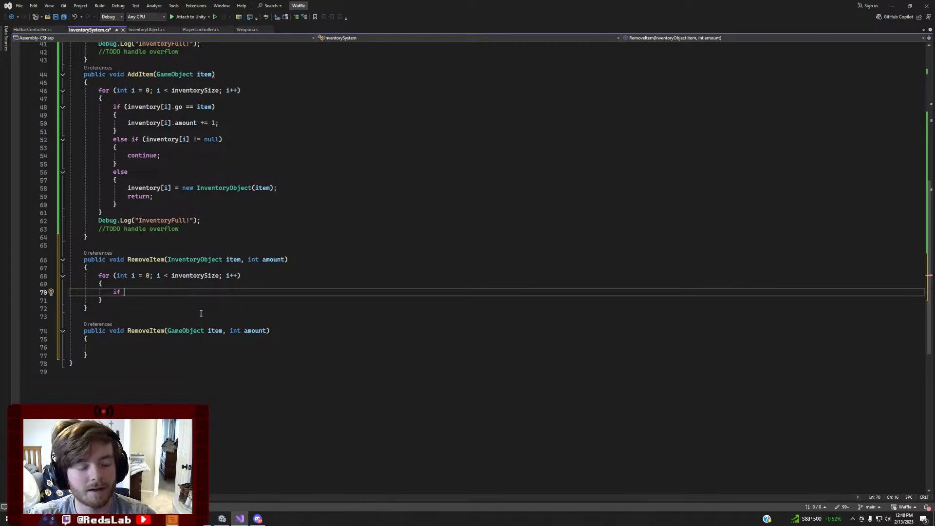
type("(")
type("inventory[i")
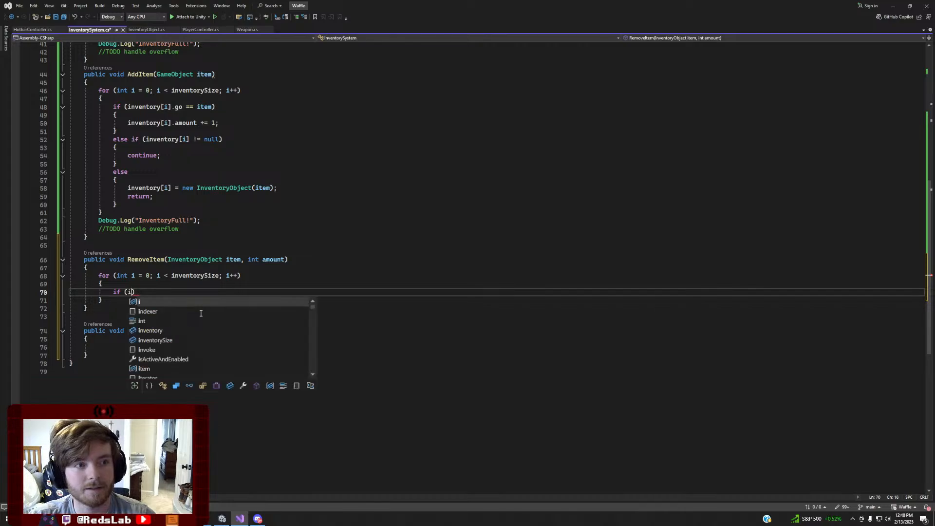
type("] == item")
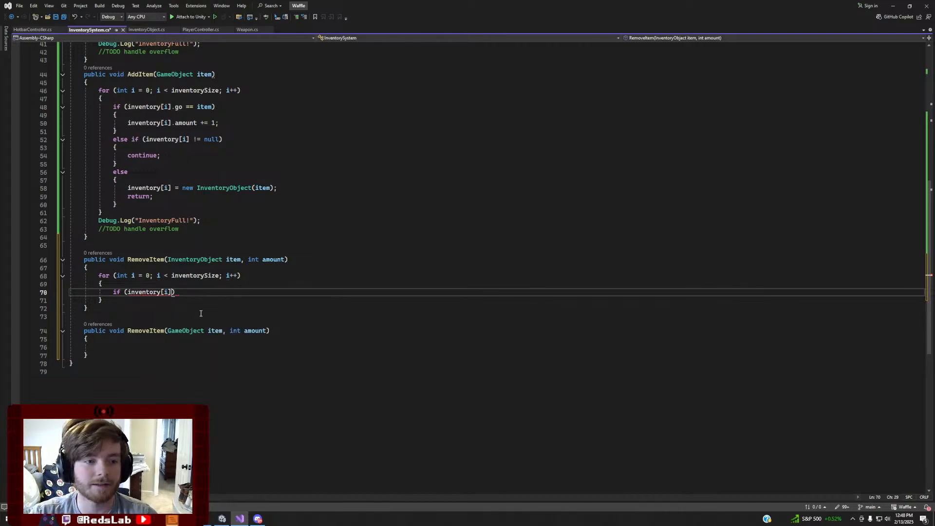
key("Escape")
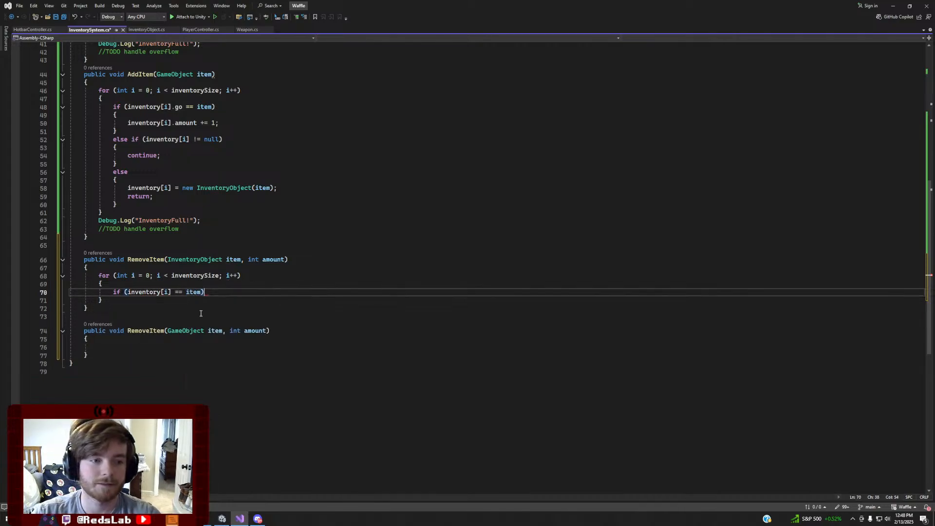
type(") {")
key("Return")
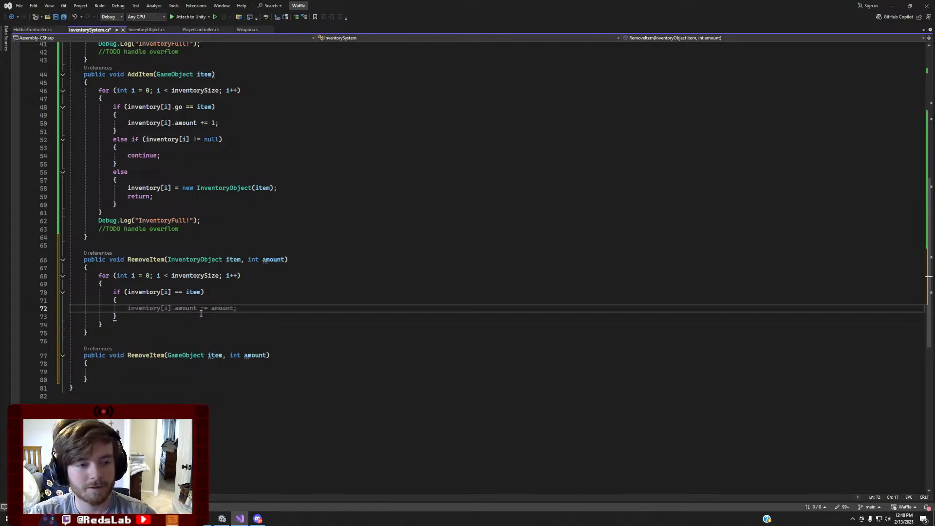
key("Tab")
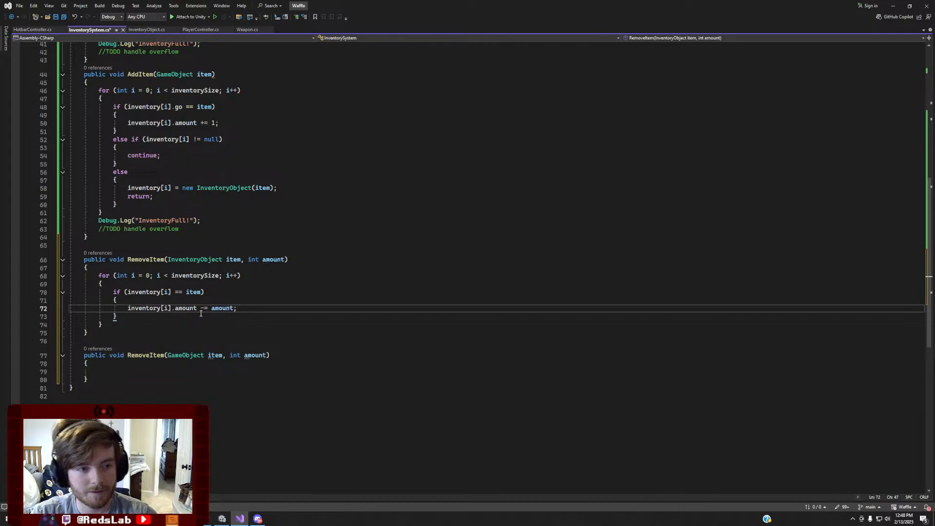
In RemoveItem(InventoryObject item, int amount), change the value subtracted from inventory[i].amount to Mathf.Max(inventory[i].amount - amount, 0)
key("Left")
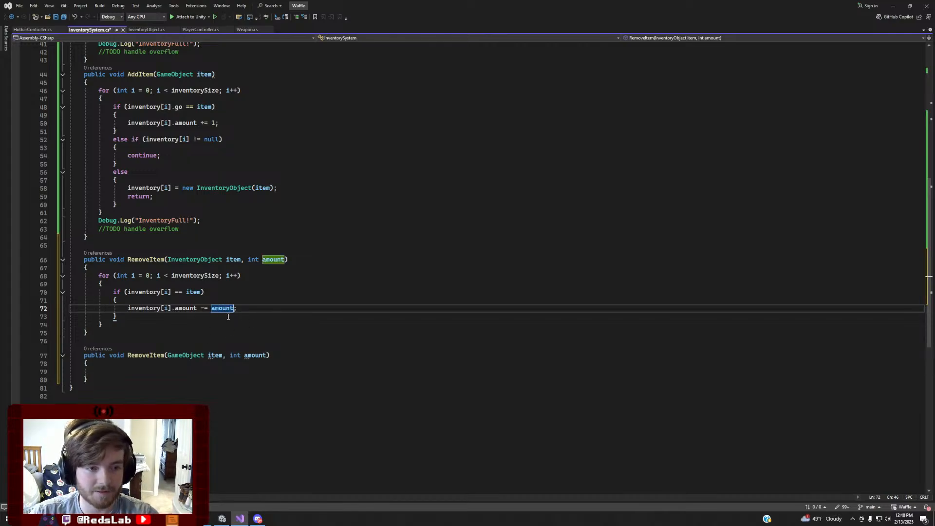
left_click(209, 309)
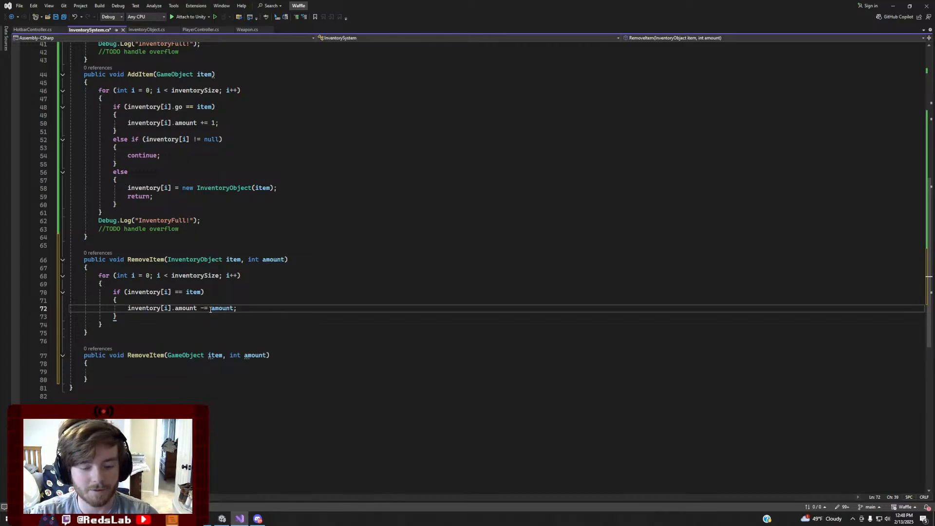
type("Mat")
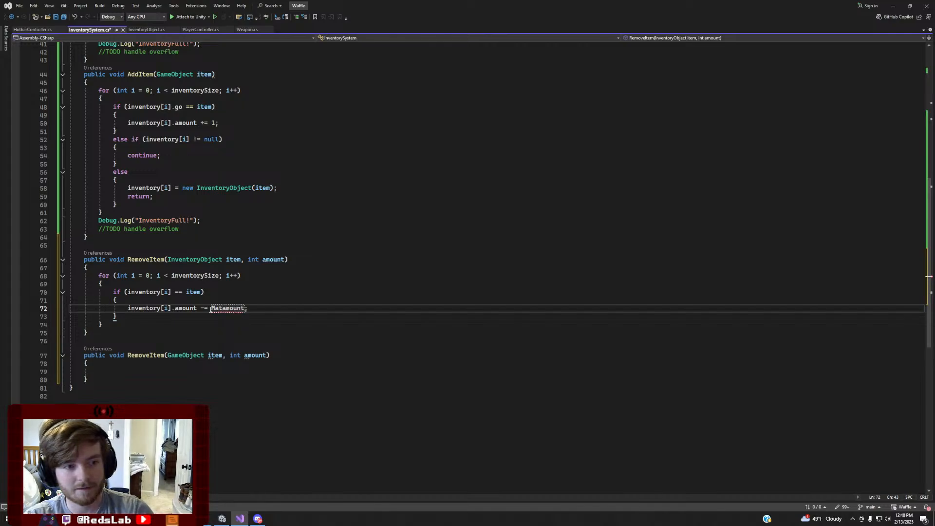
type("hf.Ma")
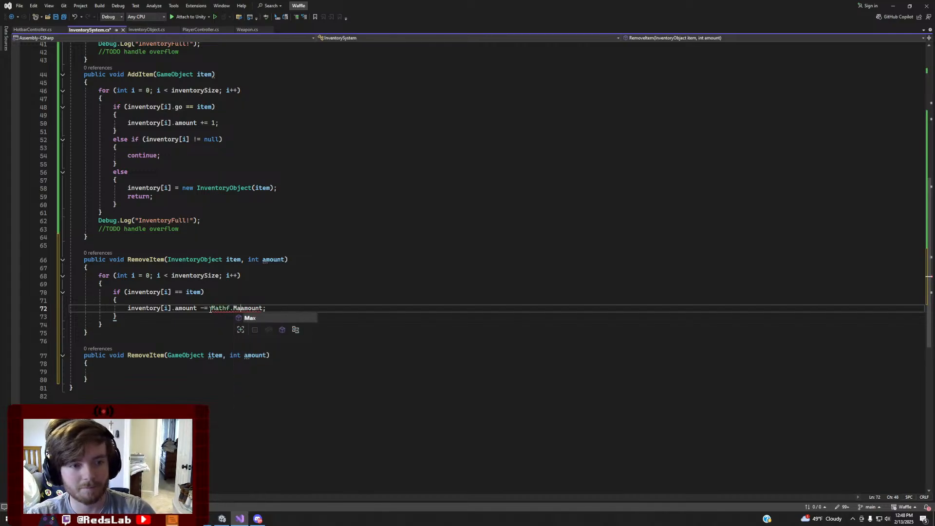
type("x(")
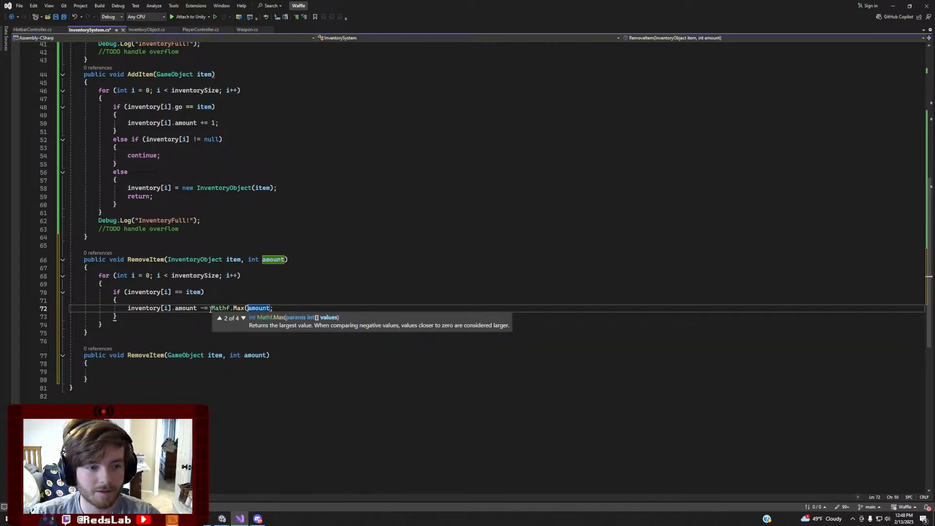
type("in")
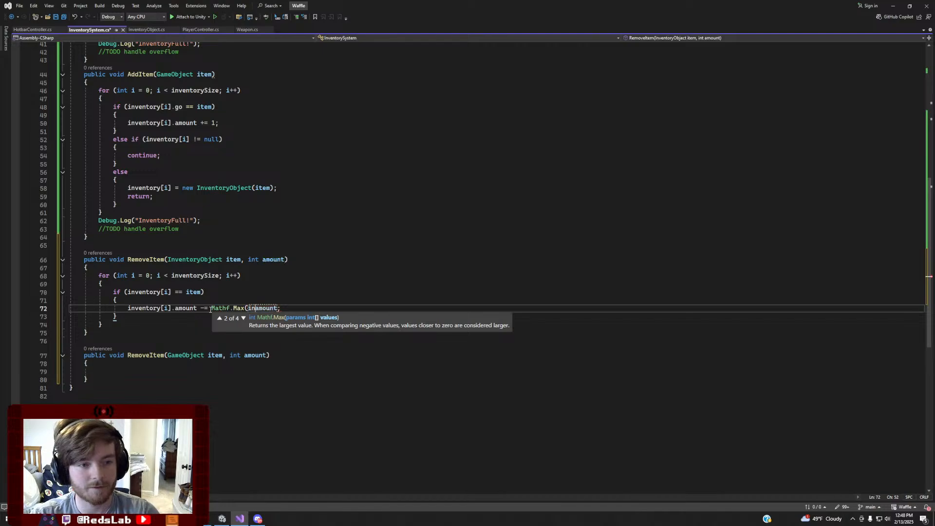
type("ventor")
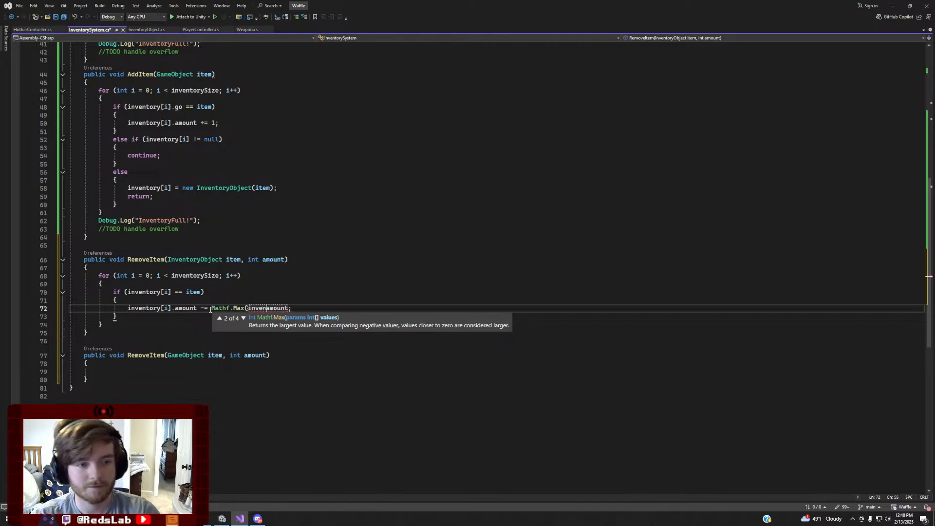
type("y[i]")
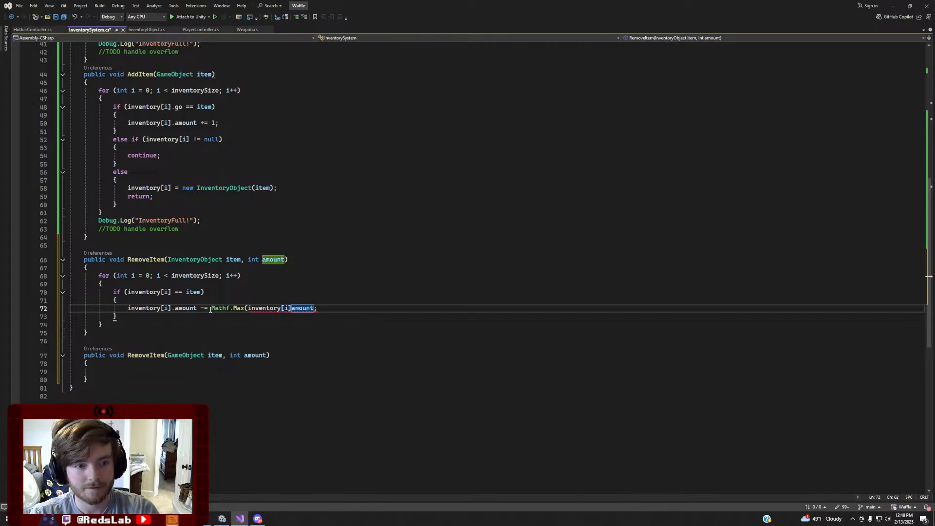
type(".amount -")
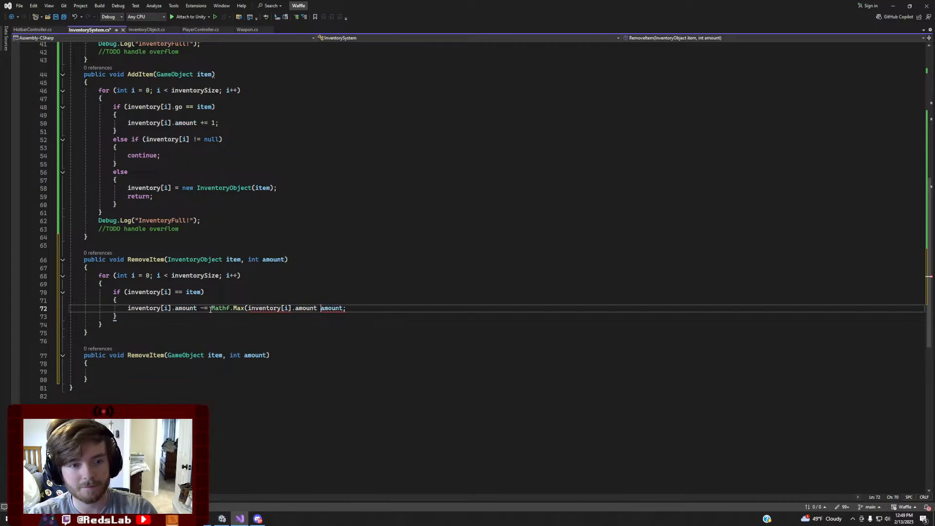
key("ctrl+Right")
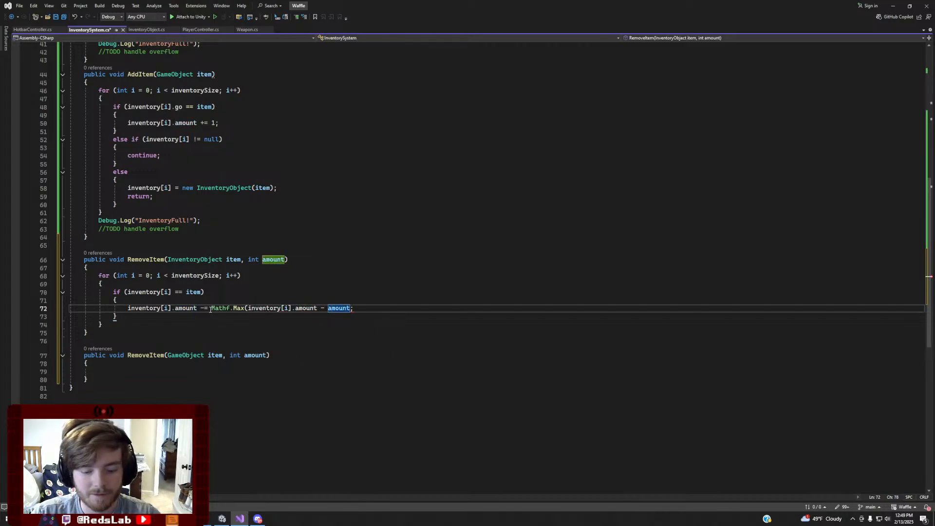
type(", 0)")
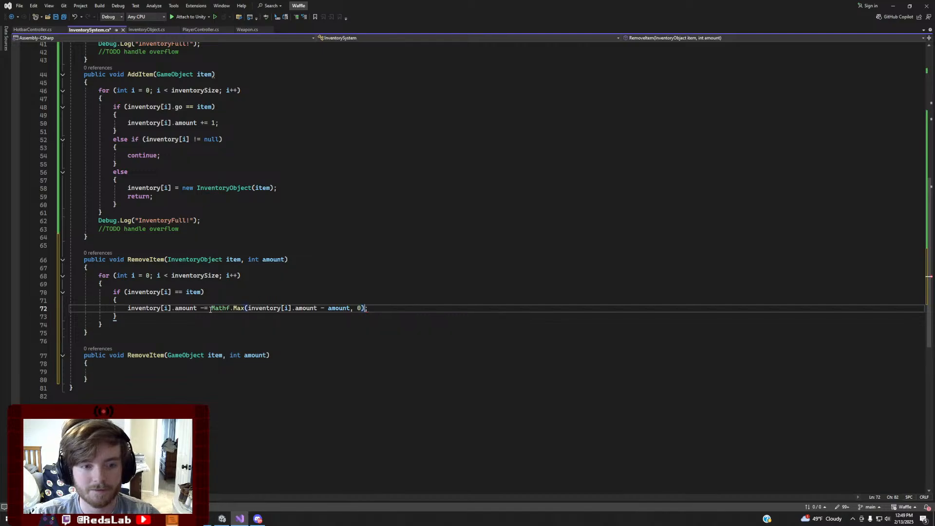
key("End")
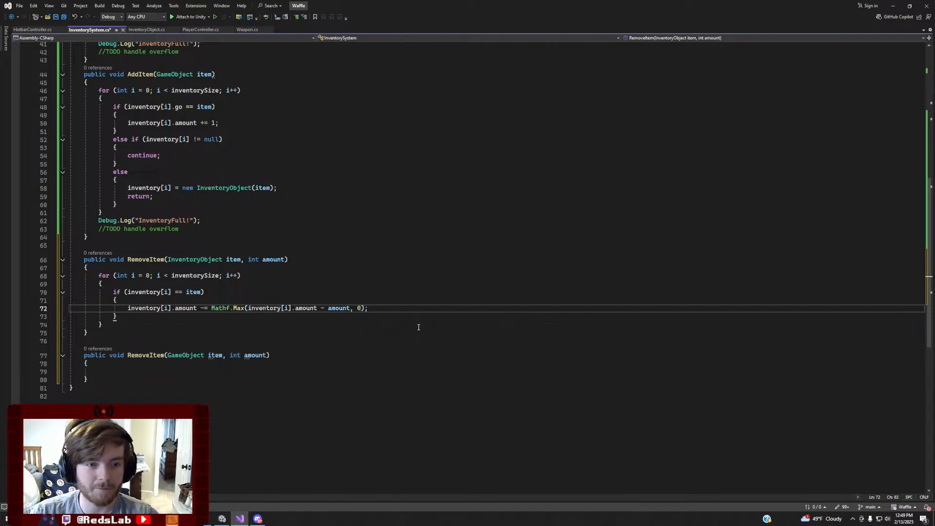
Below the Mathf.Max line, add an empty if (inventory[i].amount <= 0) block
key("Return")
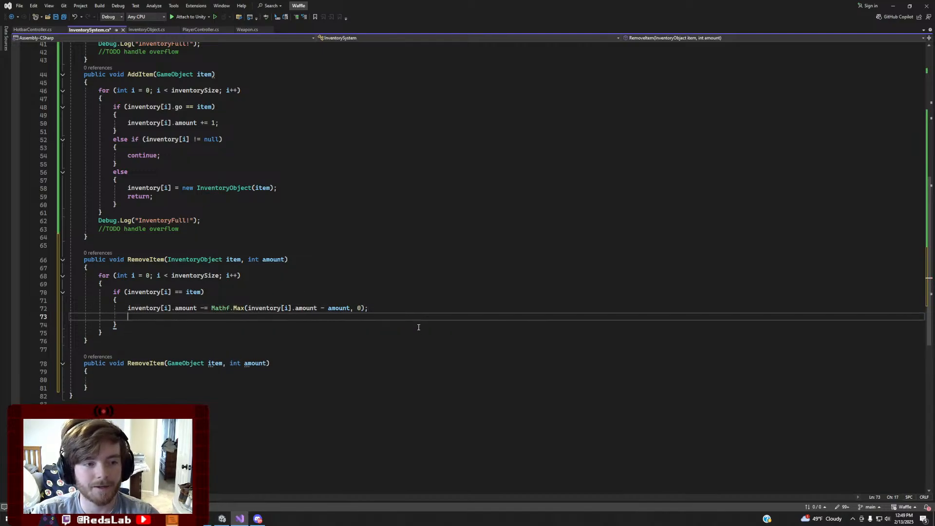
type("if (in")
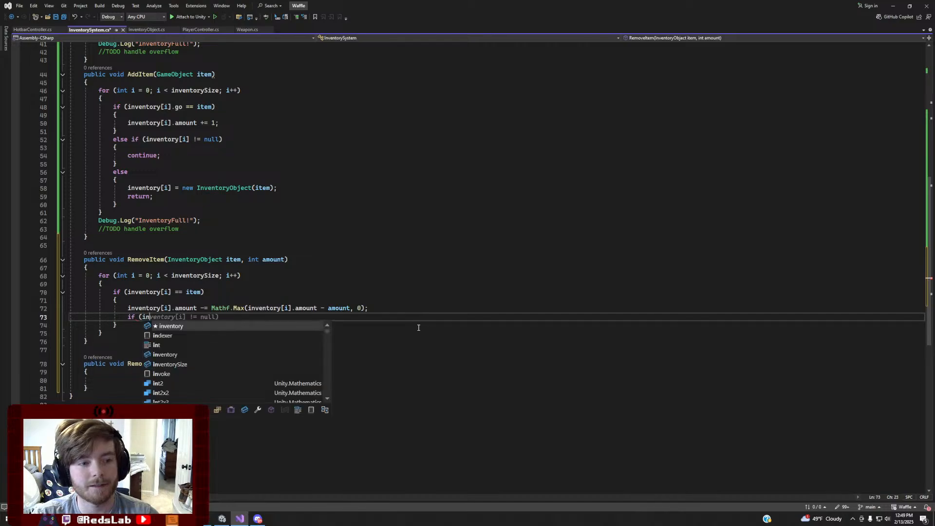
type("ventory[")
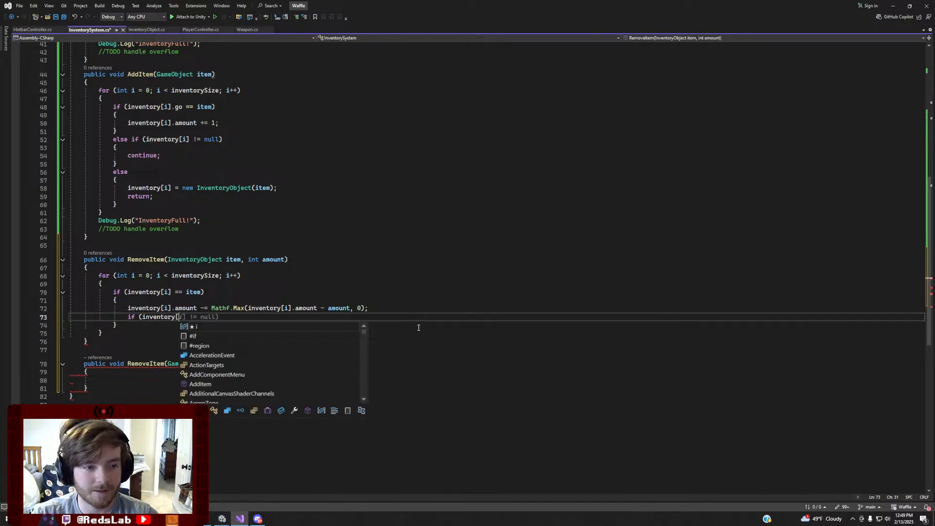
type("i].am")
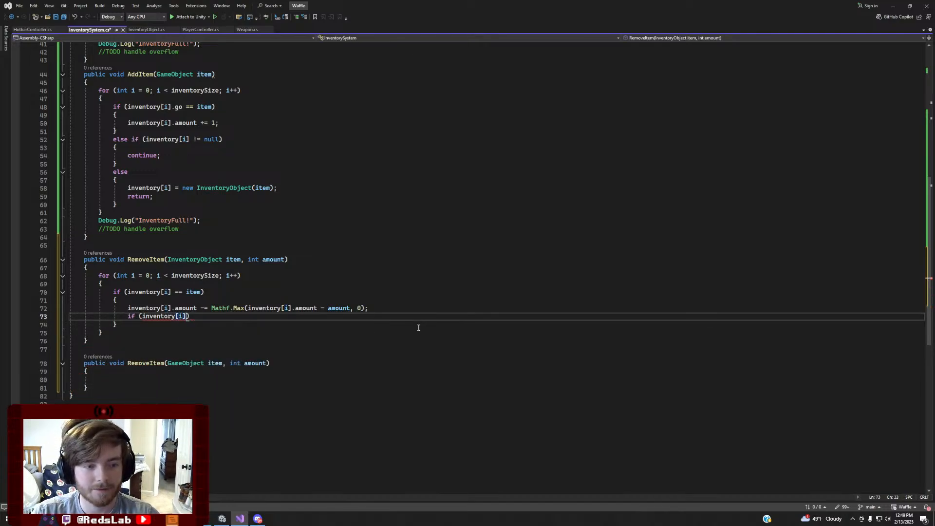
key("Tab")
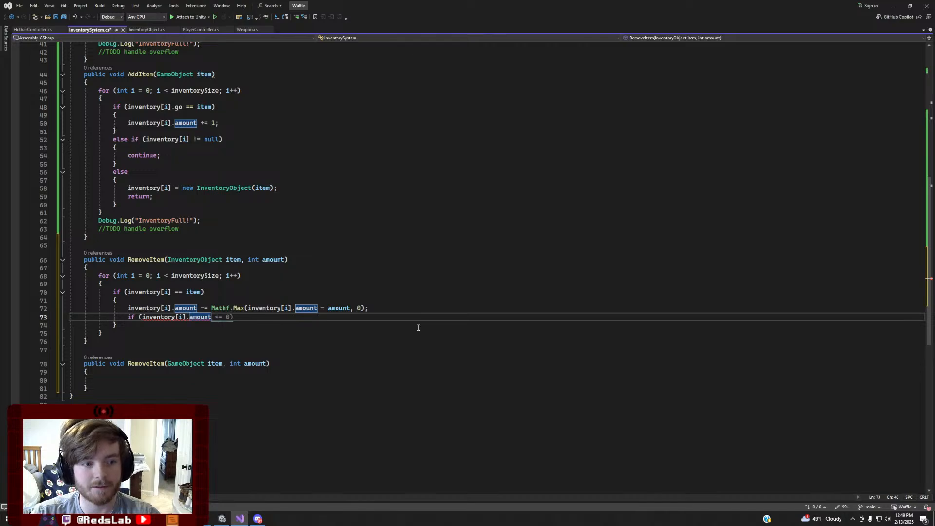
type("== 0)")
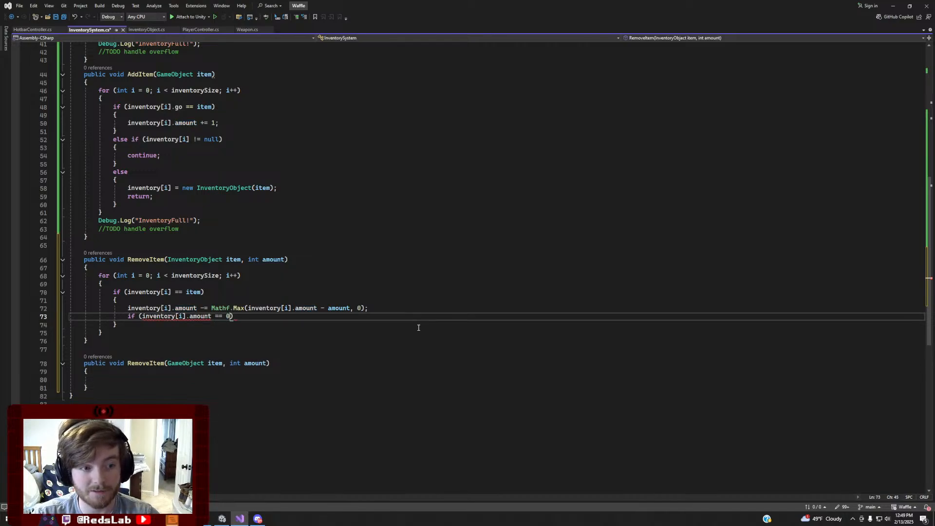
key("BackSpace")
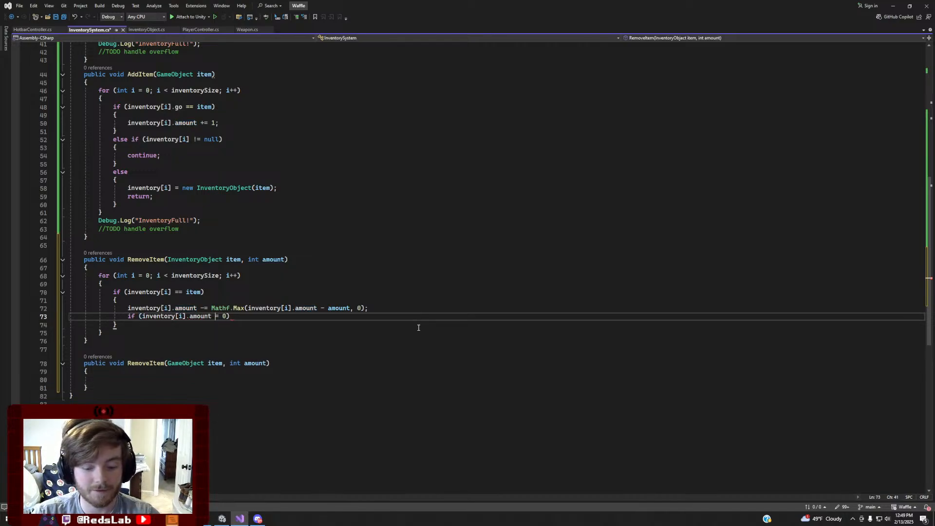
type("<")
key("End")
type("{")
key("Return")
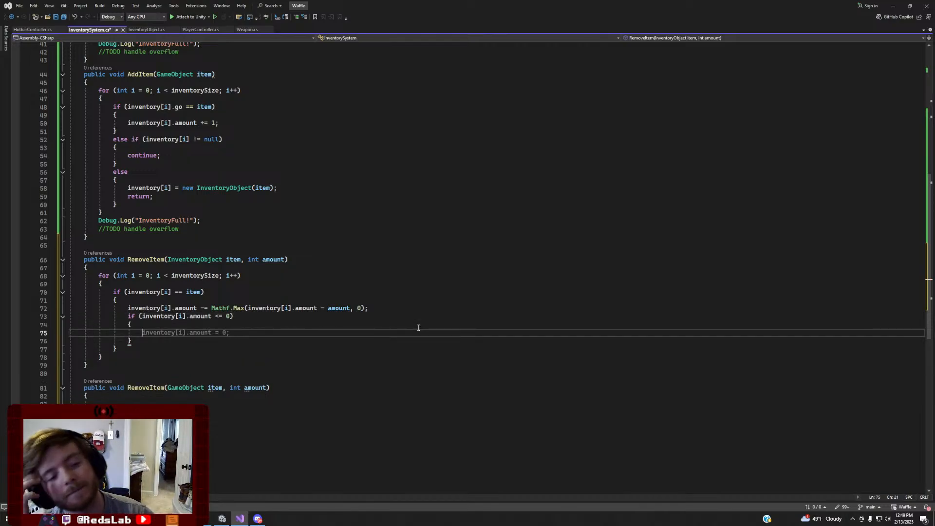
Inside the if (inventory[i].amount <= 0) block, clear the slot with inventory[i] = null;
type("inventory")
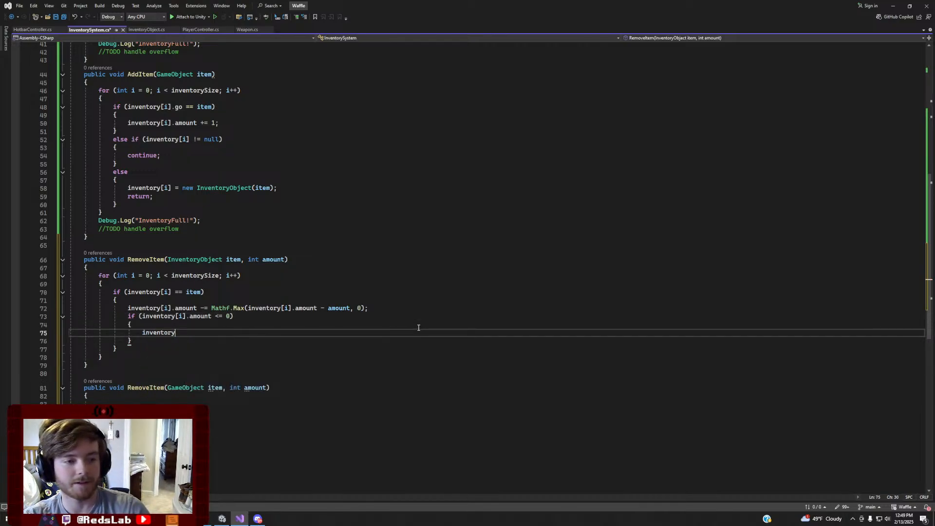
type("[i] ")
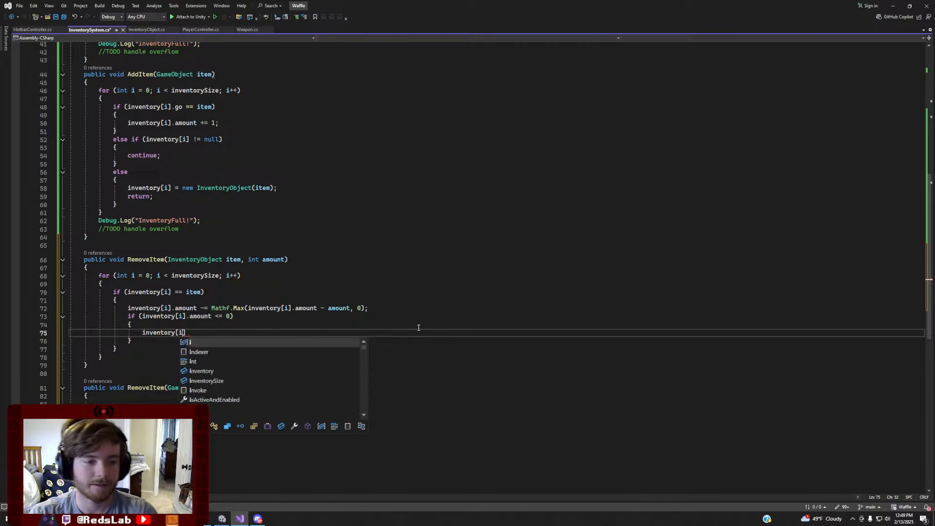
type("= null;")
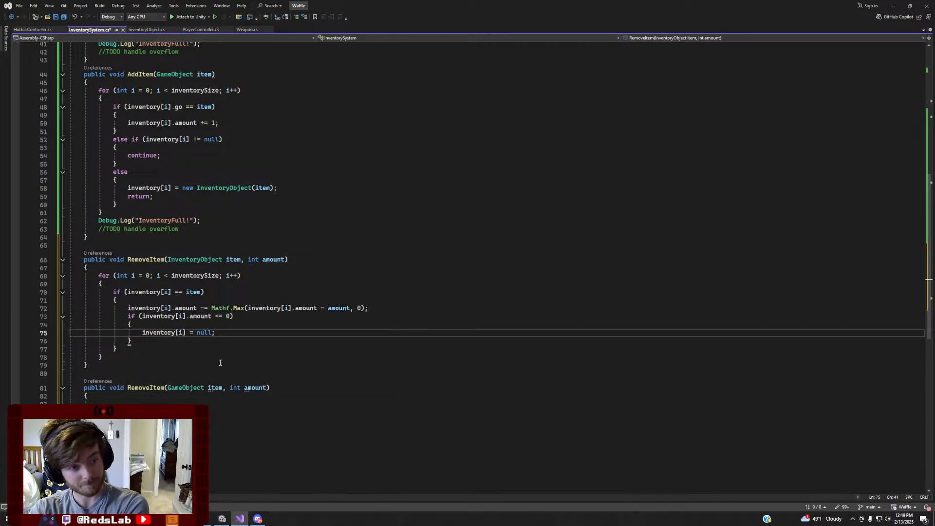
Try a Destroy(inventory[i]); line above the null assignment and delete that line again
key("Up")
key("Return")
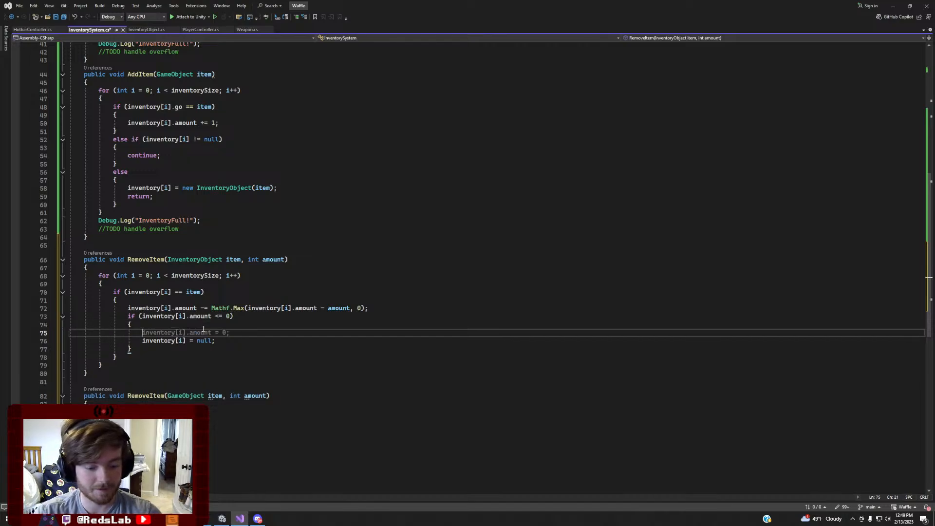
type("Destr")
key("Tab")
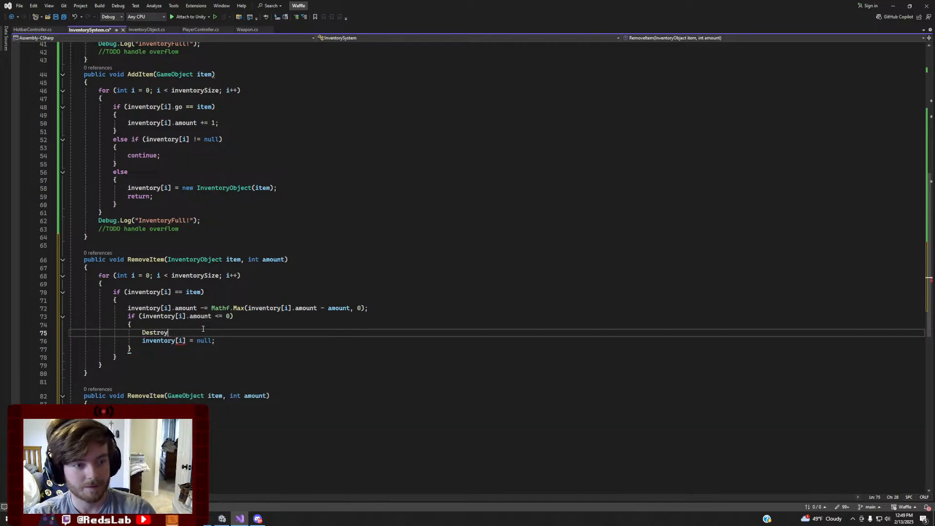
type("(inv")
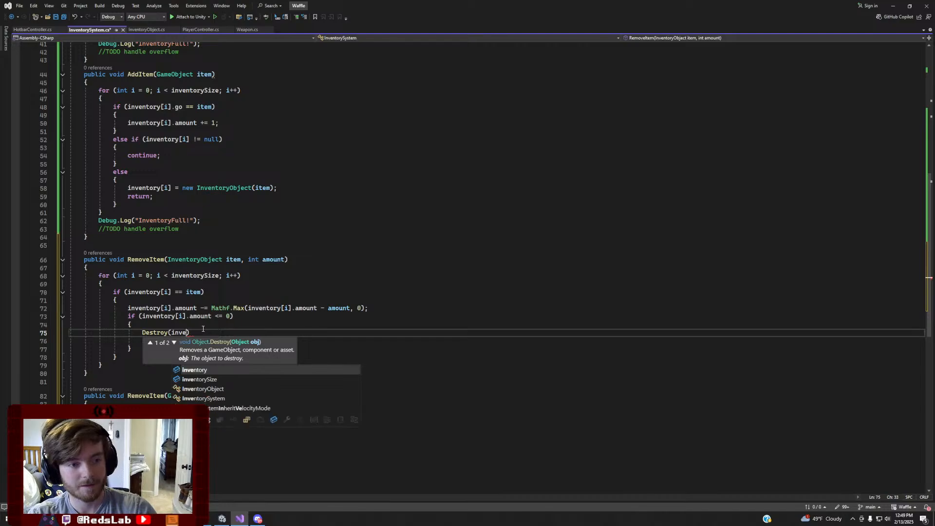
type("entory[i]);")
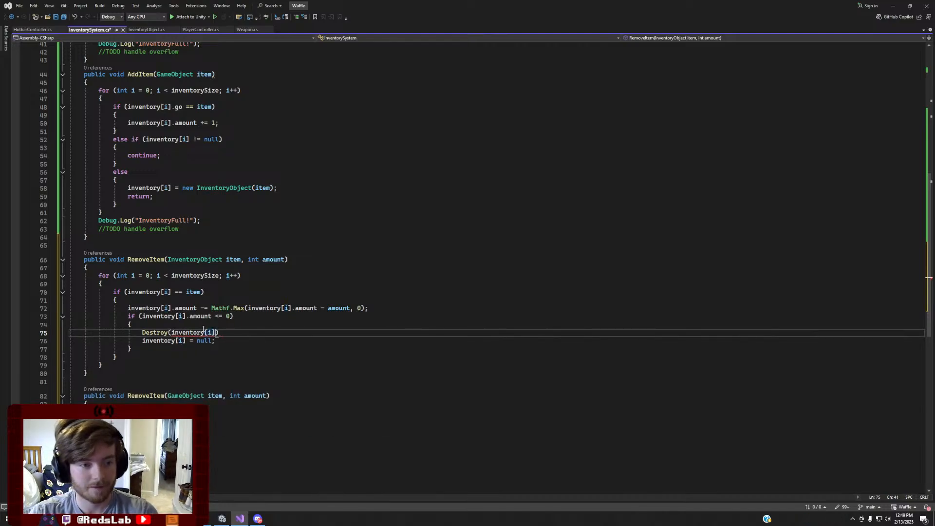
mouse_move(187, 332)
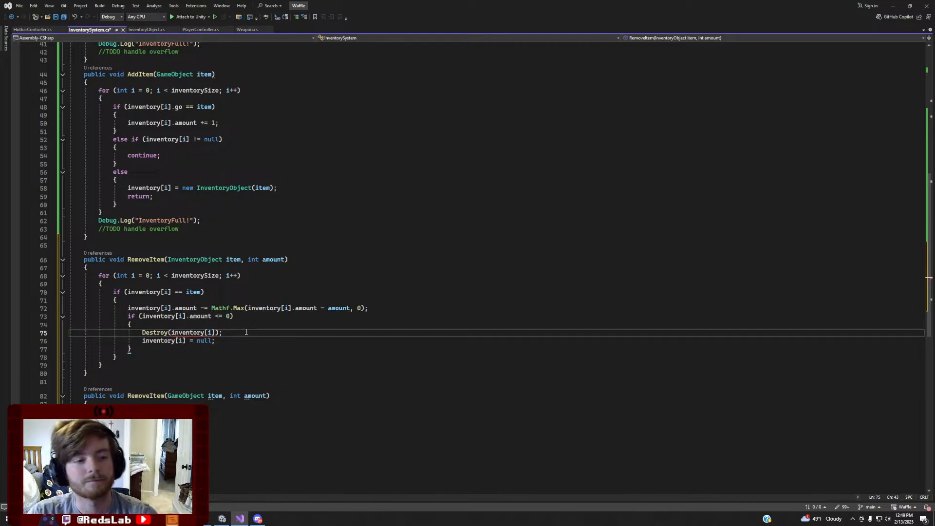
left_click_drag(246, 332, 61, 333)
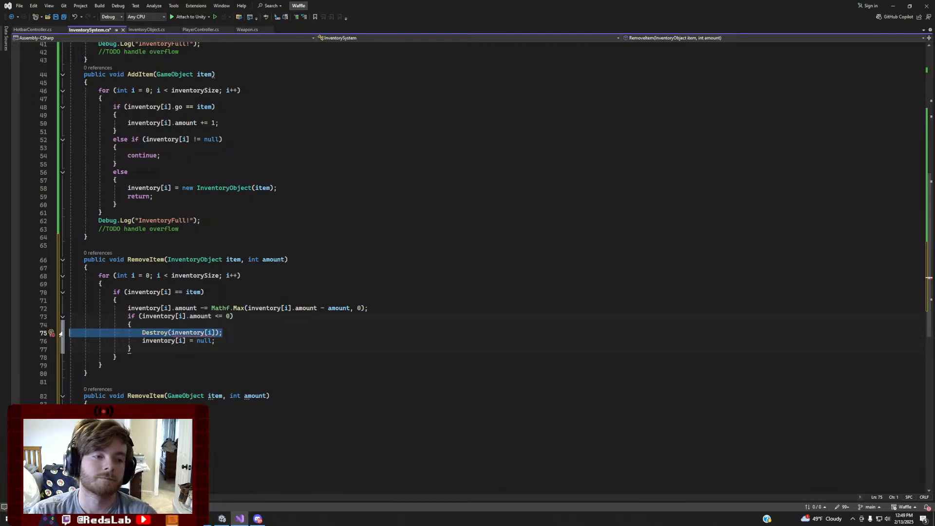
key("BackSpace")
key("BackSpace")
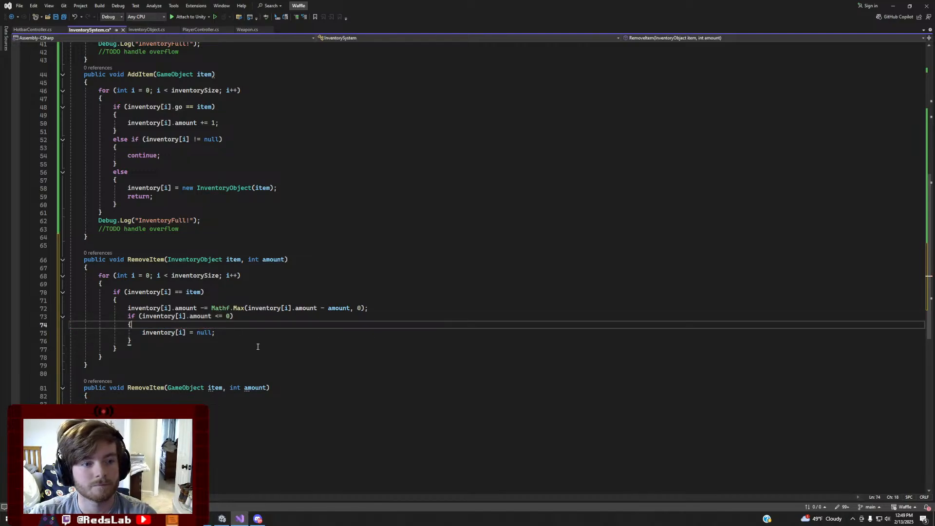
Save the script and copy AddItem's Debug.Log("InventoryFull!"); and //TODO handle overflow lines to after the for loop in RemoveItem(InventoryObject item, int amount)
key("ctrl+s")
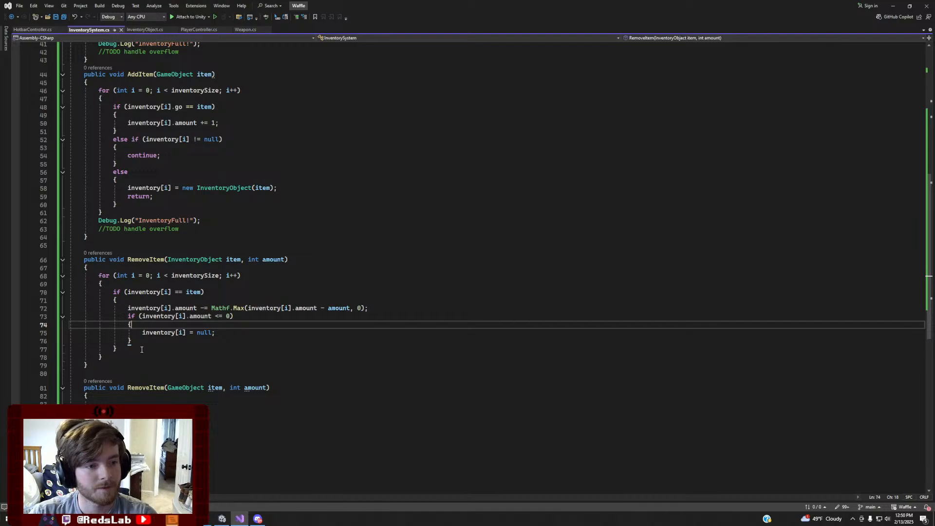
left_click(126, 352)
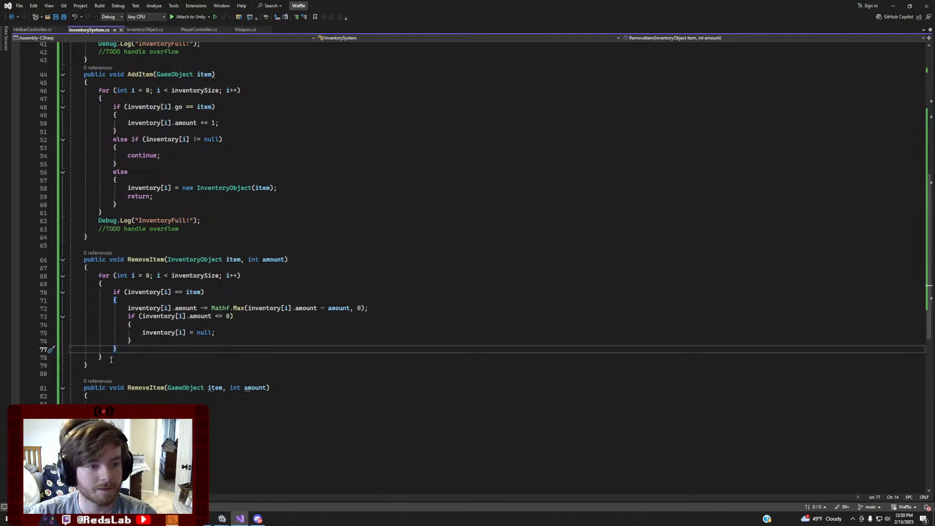
left_click(112, 359)
key("Return")
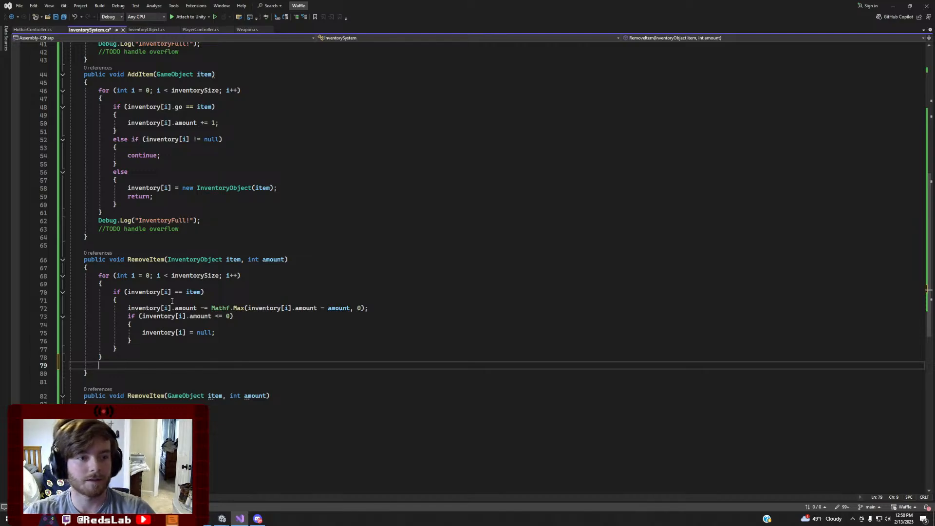
left_click_drag(197, 229, 11, 225)
key("ctrl+c")
left_click(118, 366)
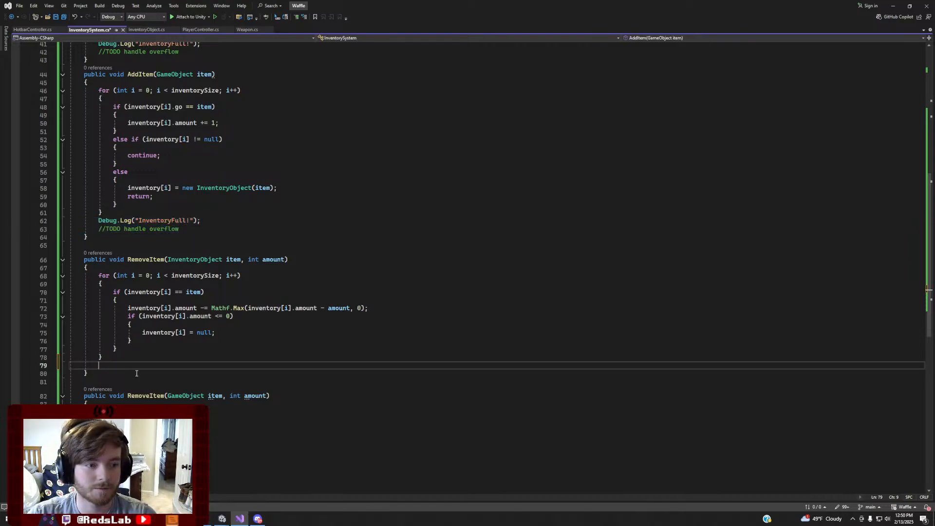
key("ctrl+v")
Change the log message in RemoveItem(InventoryObject item, int amount) to "Item Not Found!" and copy the method's body into RemoveItem(GameObject item, int amount)
left_click_drag(190, 365, 140, 366)
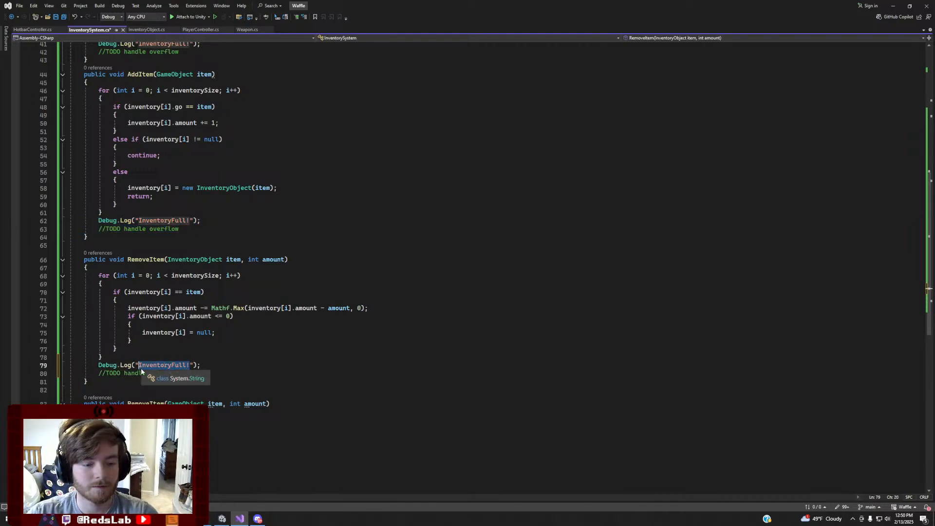
type("Item Not Found!")
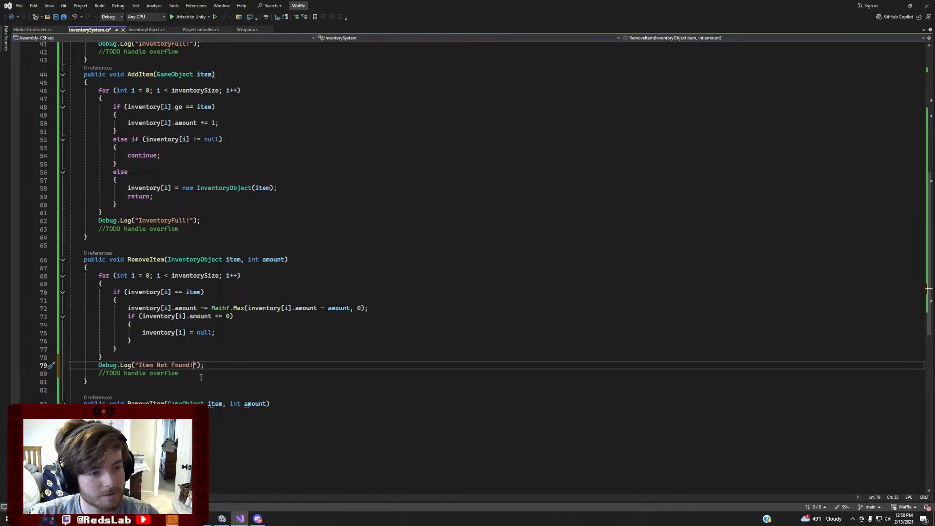
left_click_drag(201, 374, 68, 276)
key("ctrl+c")
left_click(122, 420)
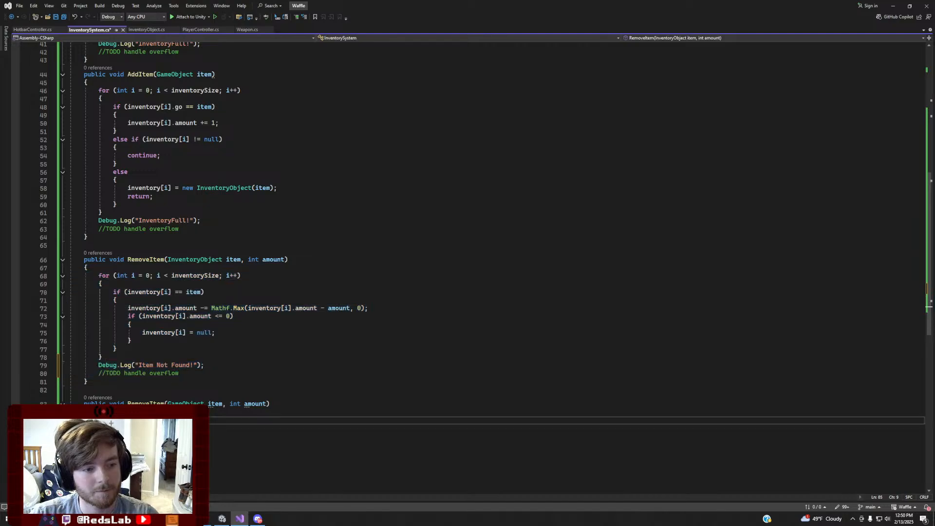
key("ctrl+v")
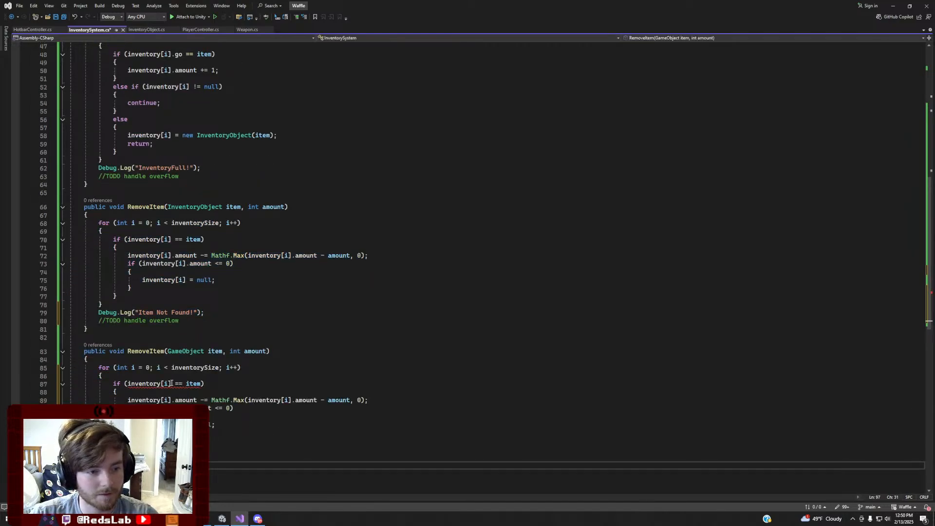
In RemoveItem(GameObject item, int amount), change the if condition to inventory[i].go == item and save the script
left_click(171, 384)
type(".go")
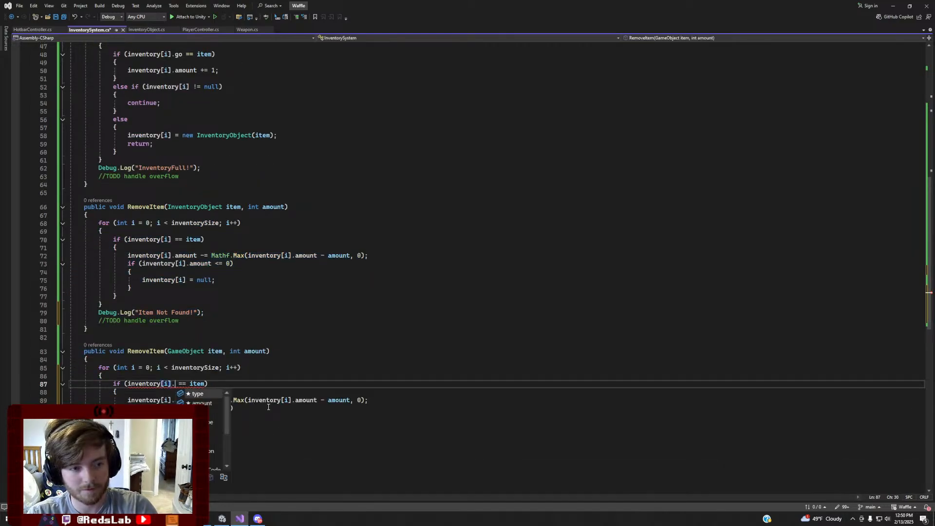
key("End")
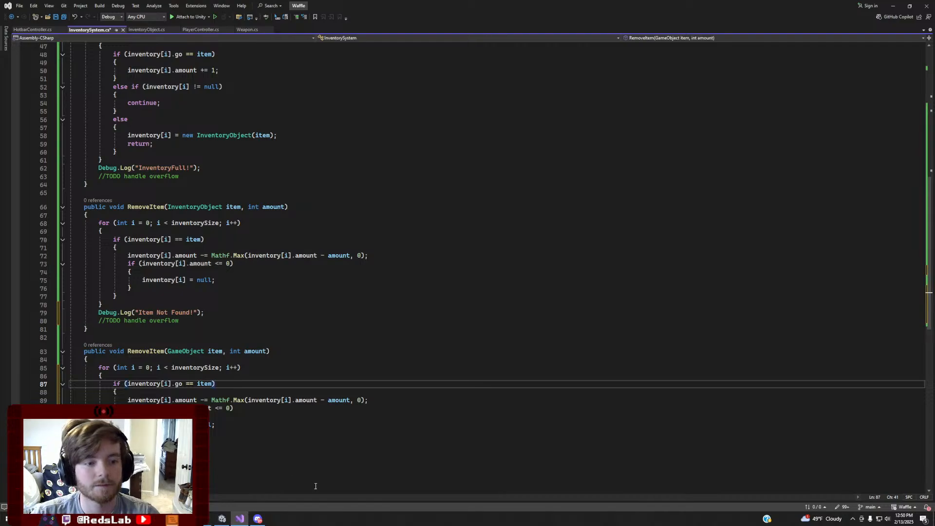
key("ctrl+s")
Review the AddItem and RemoveItem methods in InventorySystem.cs and the items list declaration in HotbarController.cs
scroll(354, 459, "down", 4)
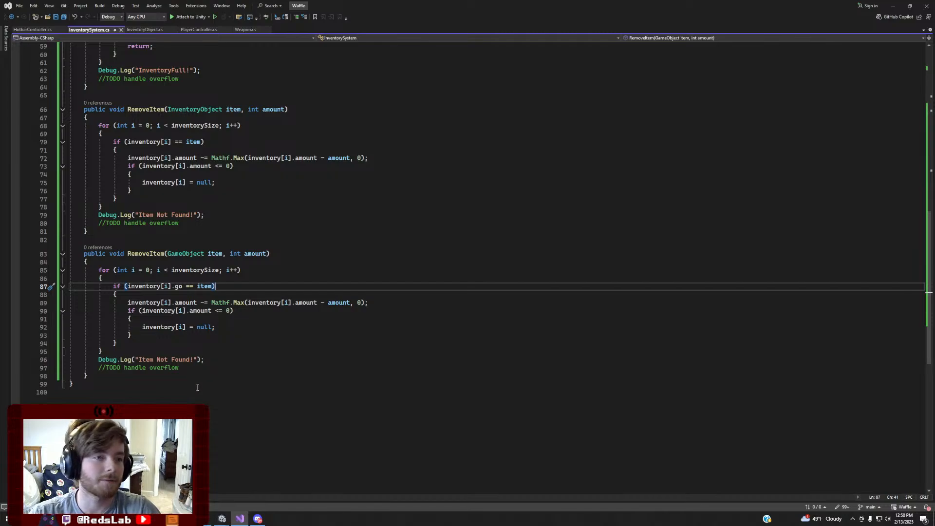
scroll(209, 389, "up", 4)
scroll(228, 396, "up", 14)
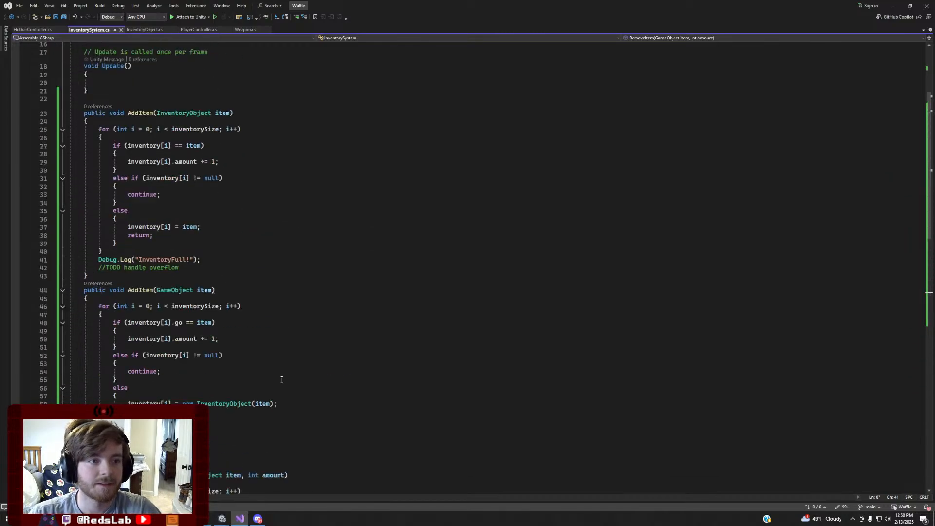
scroll(226, 343, "down", 4)
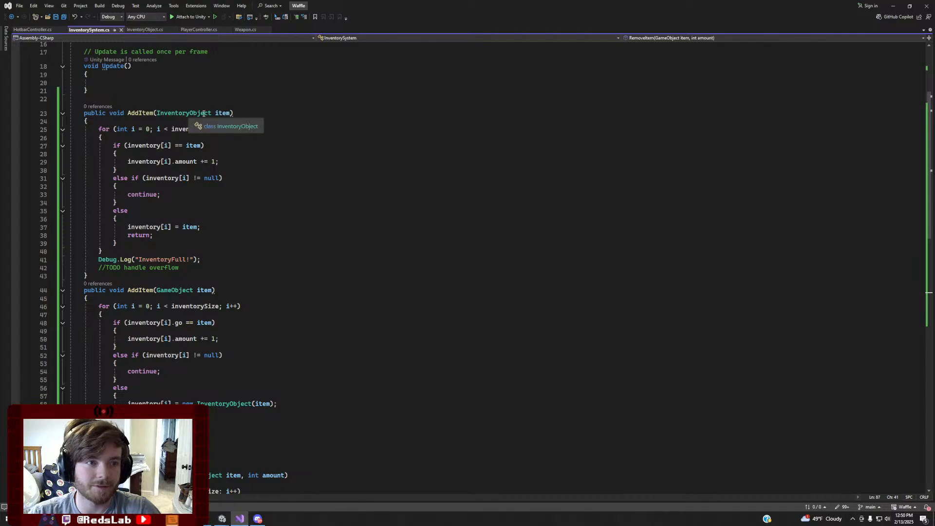
scroll(341, 376, "down", 9)
scroll(311, 373, "down", 2)
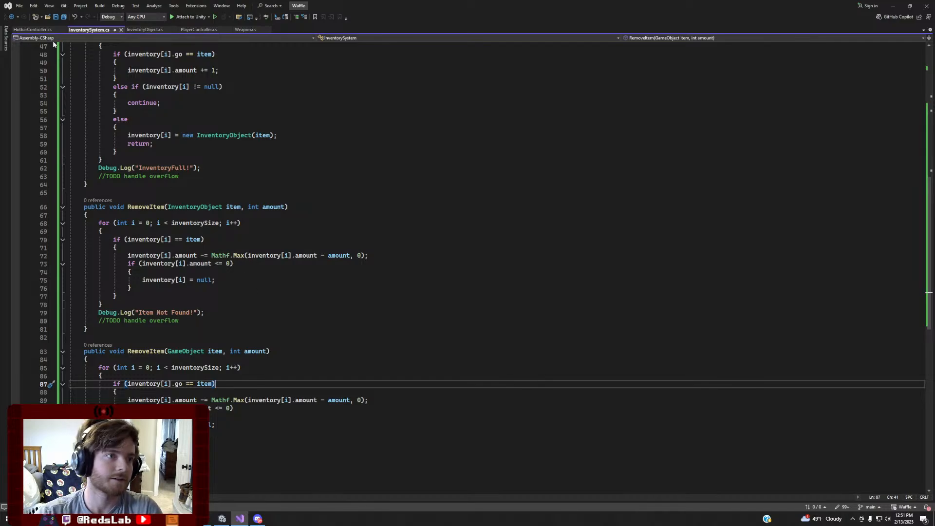
left_click(35, 30)
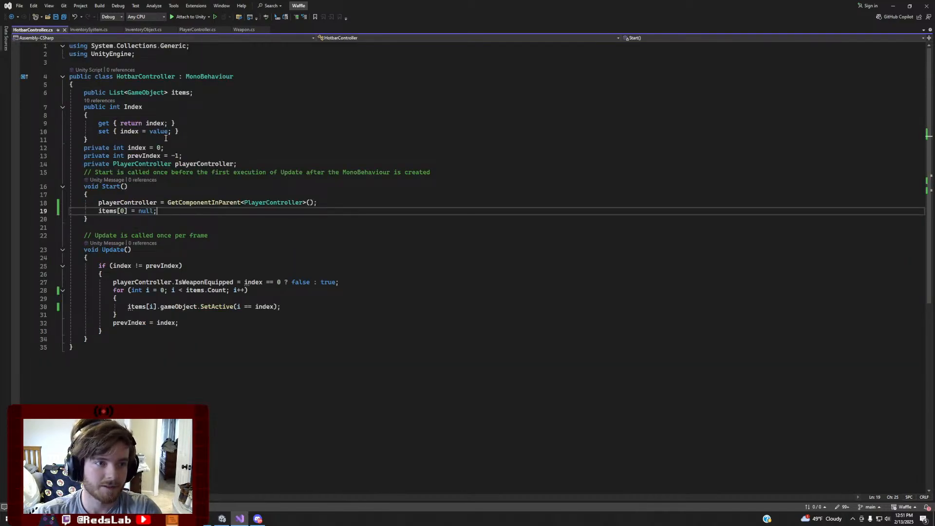
left_click(182, 93)
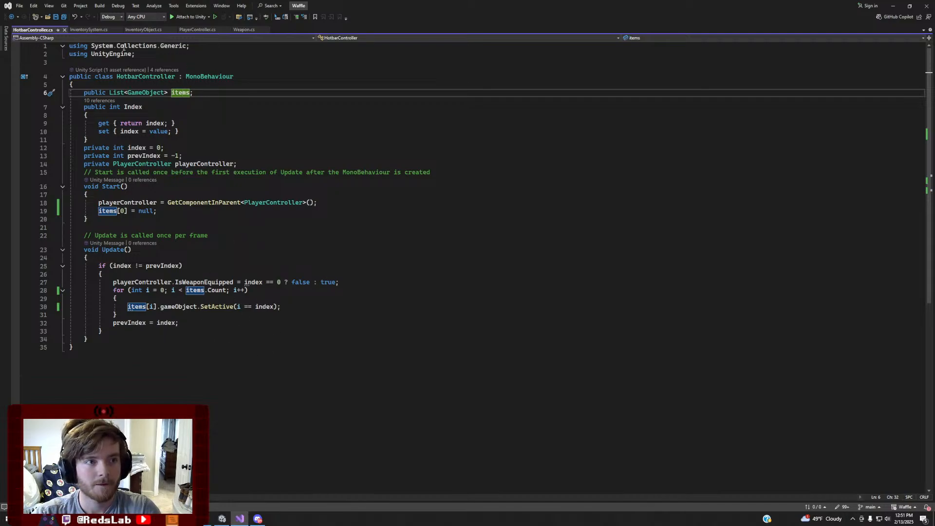
left_click(89, 30)
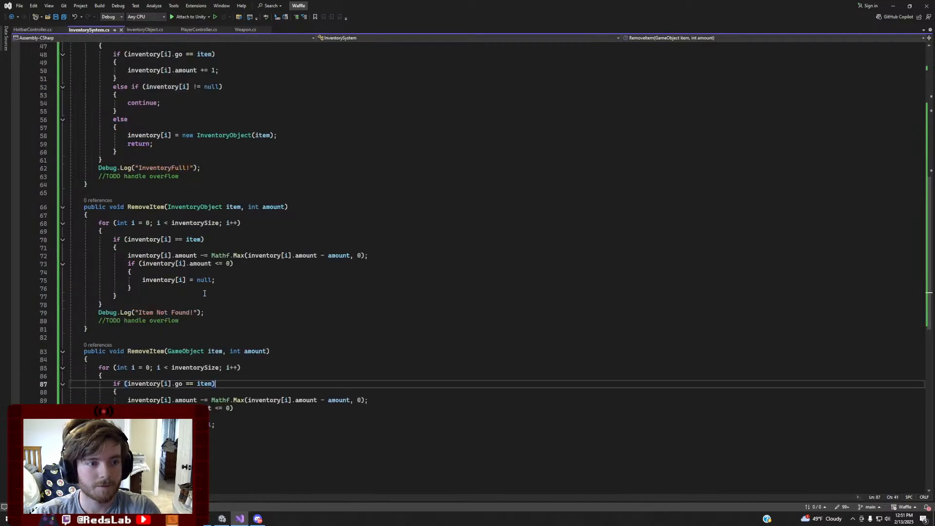
scroll(195, 297, "down", 5)
scroll(114, 355, "up", 20)
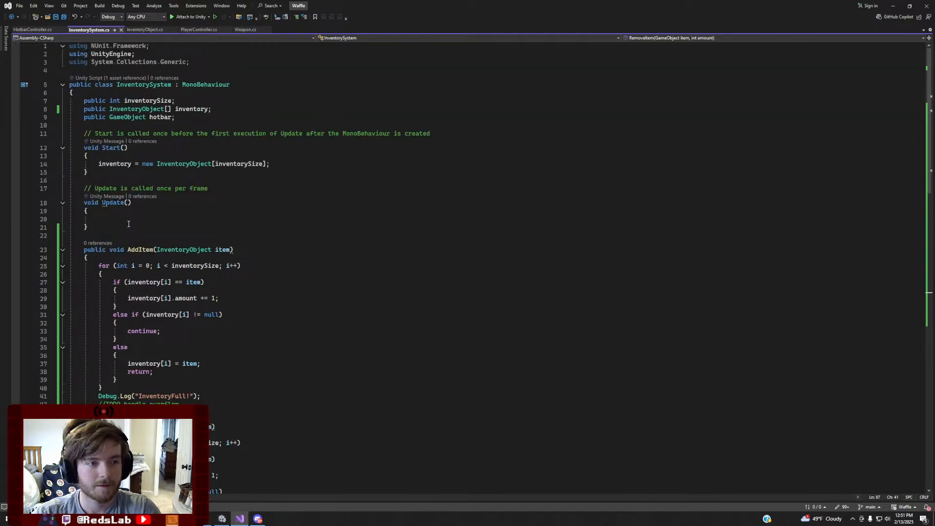
Declare private bool HotbarChange = false; below the hotbar field in the InventorySystem class
left_click(128, 220)
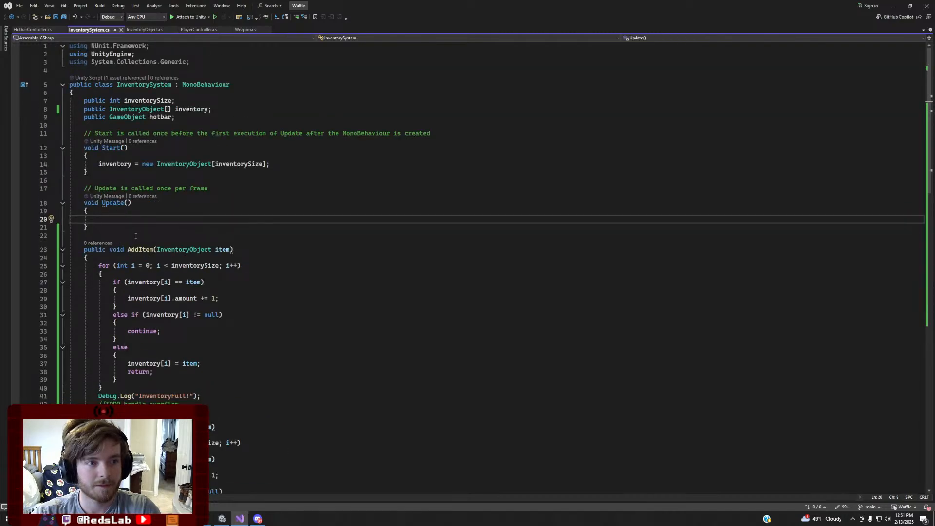
left_click(208, 119)
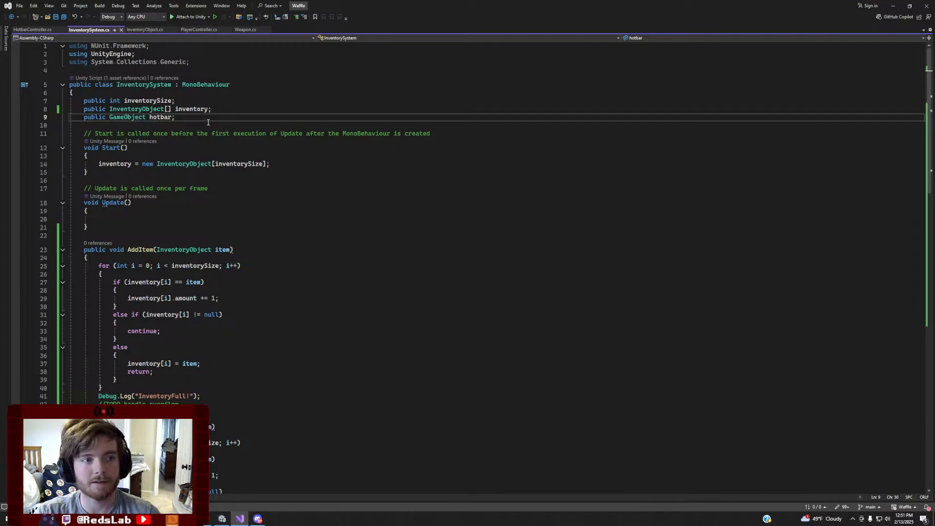
key("Return")
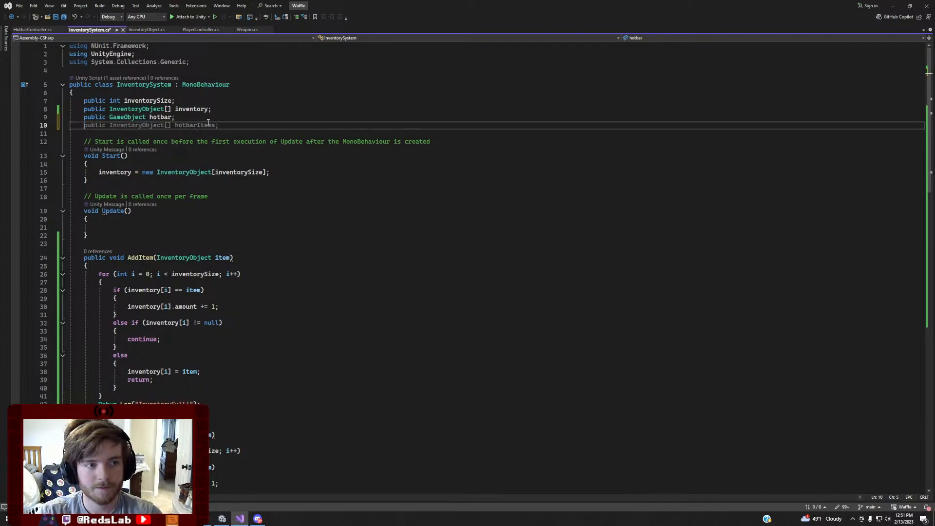
type("p")
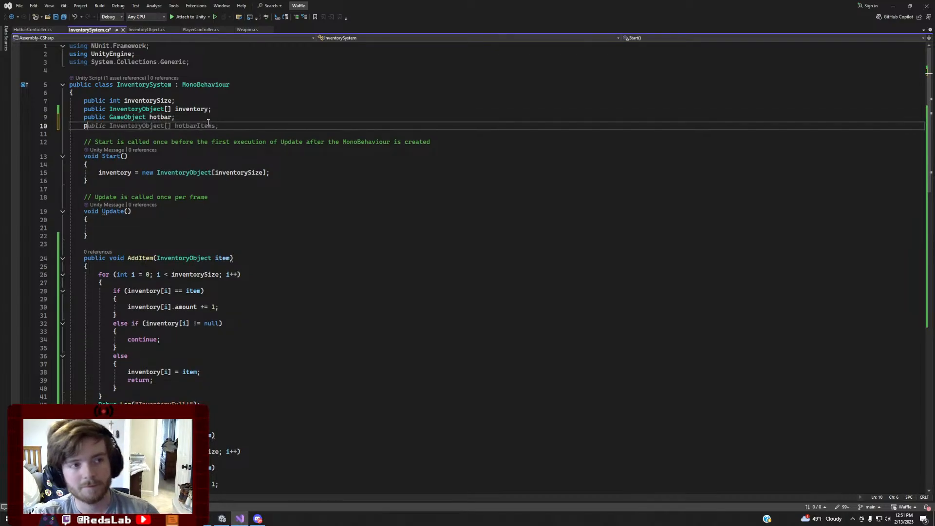
type("rivate Ho")
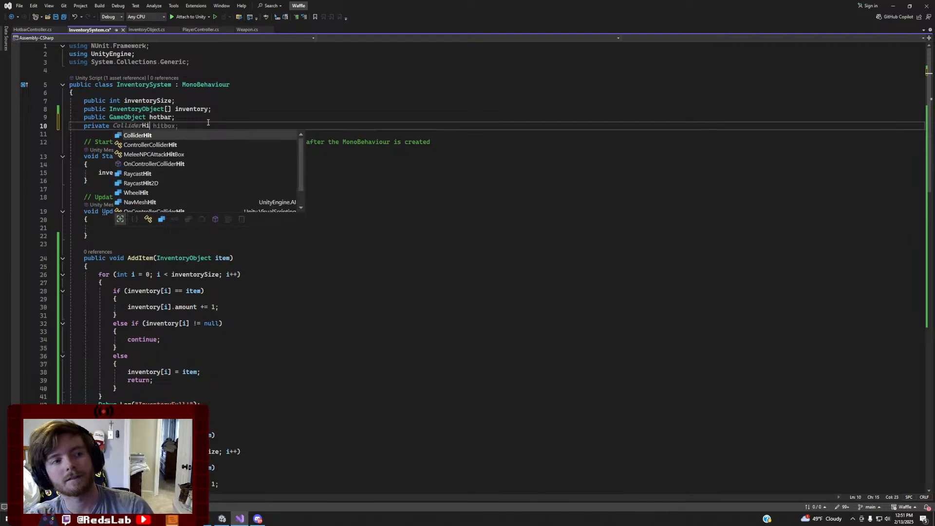
type("tbar")
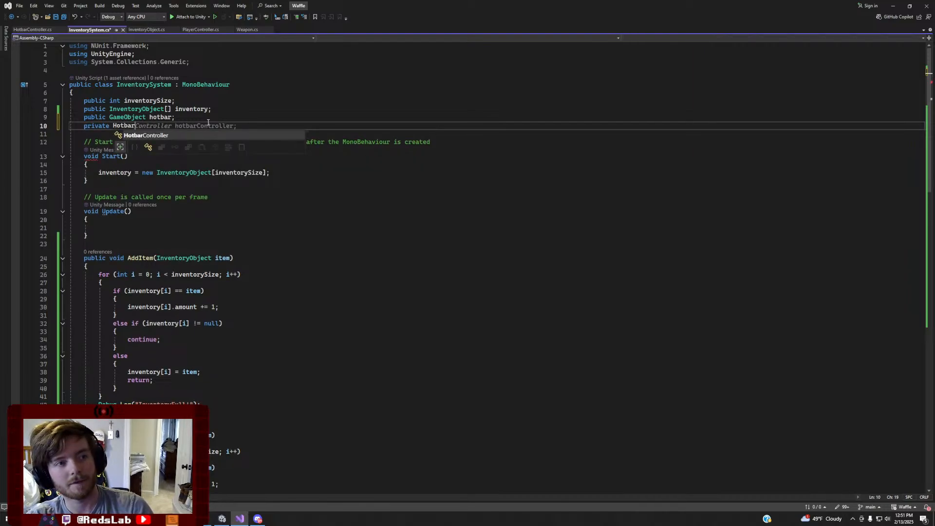
type("Change;")
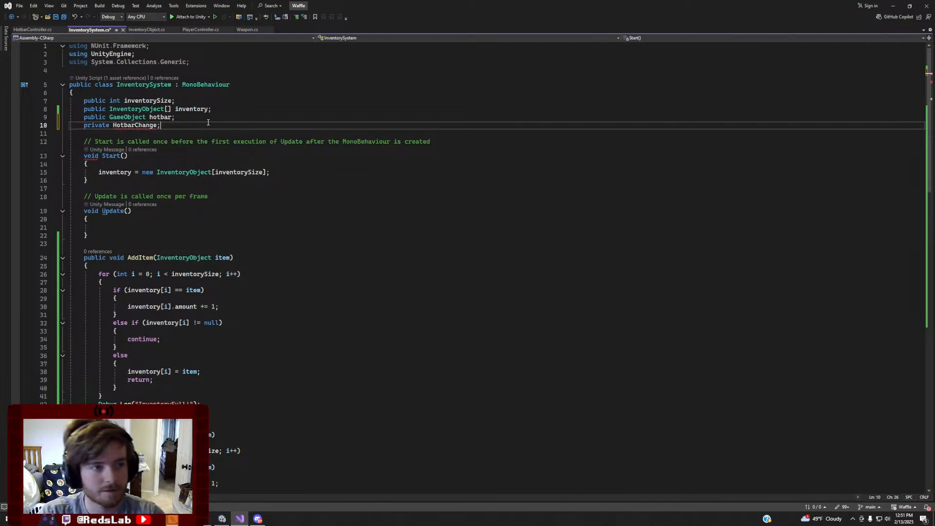
left_click(113, 126)
type("bool")
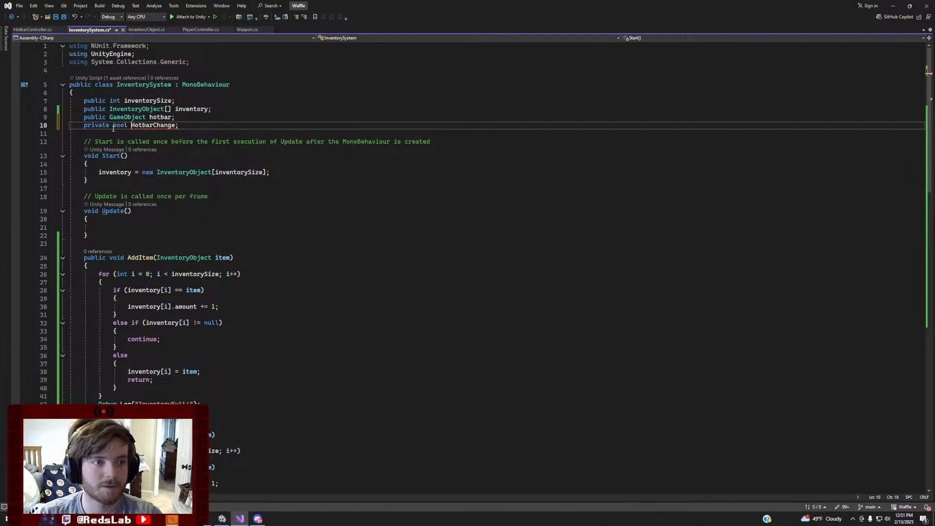
key("End")
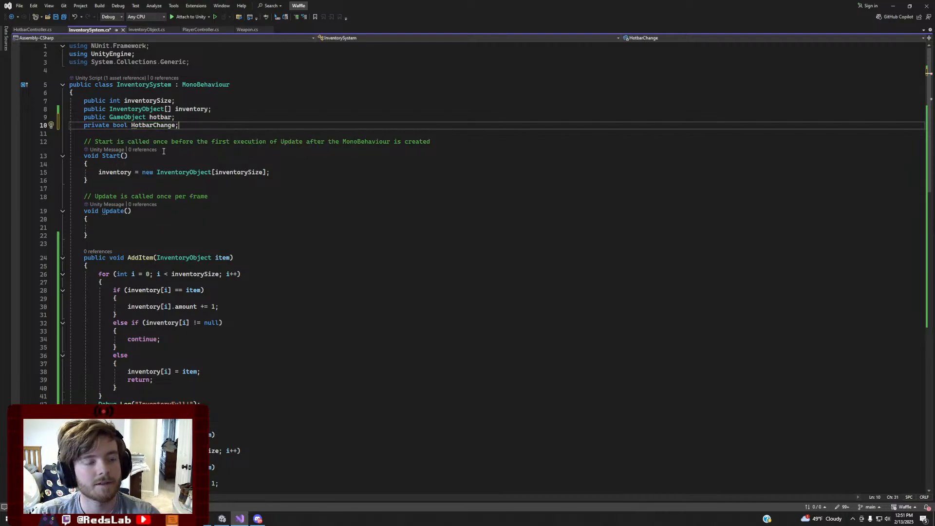
type("= false")
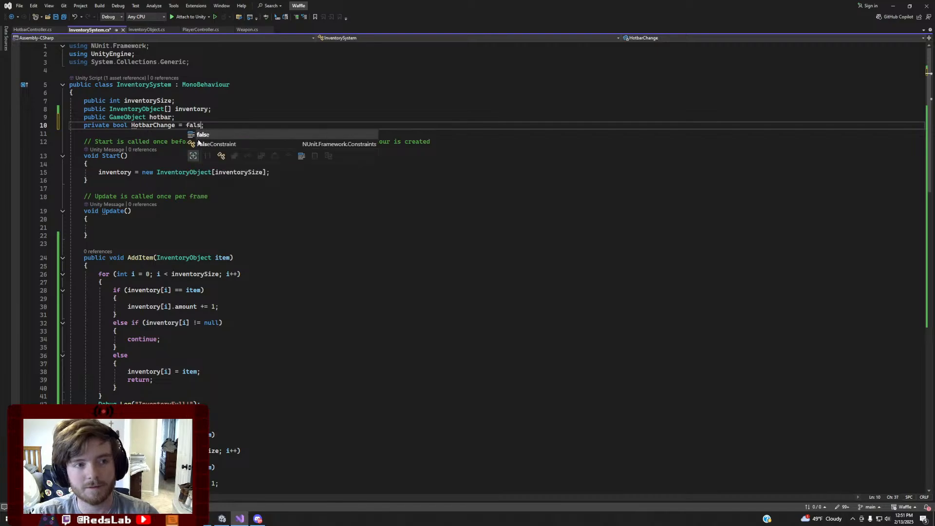
key("Up")
Add an empty line below the inventory initialization in Start(), discarding a started hotbar.G expression there
left_click(301, 174)
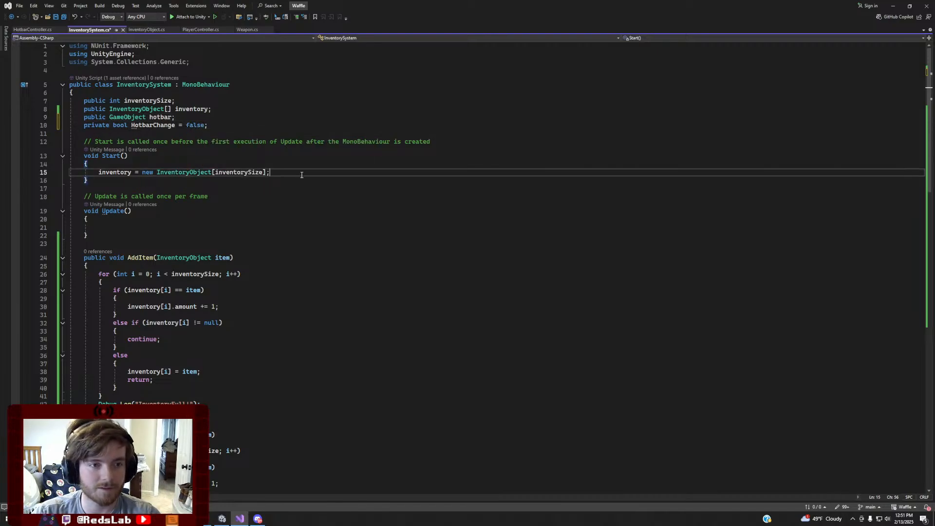
key("Return")
type("hotbar")
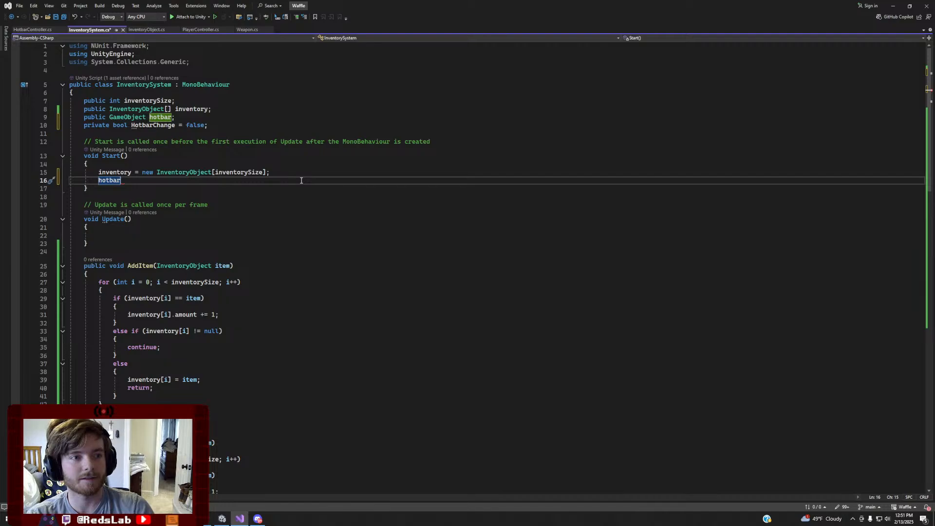
type(".G")
key("BackSpace")
key("BackSpace")
key("BackSpace")
key("BackSpace")
key("BackSpace")
key("BackSpace")
key("BackSpace")
key("BackSpace")
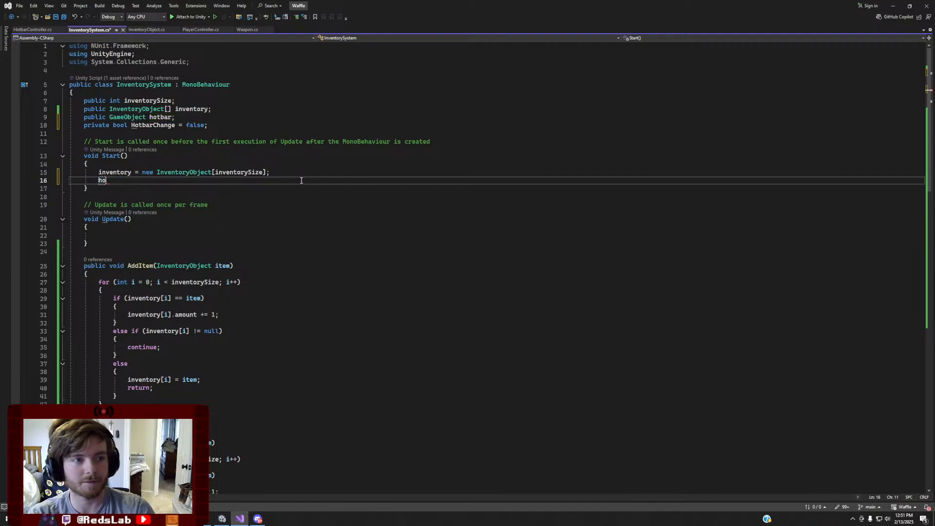
Declare private HotbarController hotbarController; directly below the public GameObject hotbar field
left_click(179, 116)
key("Return")
type("pri")
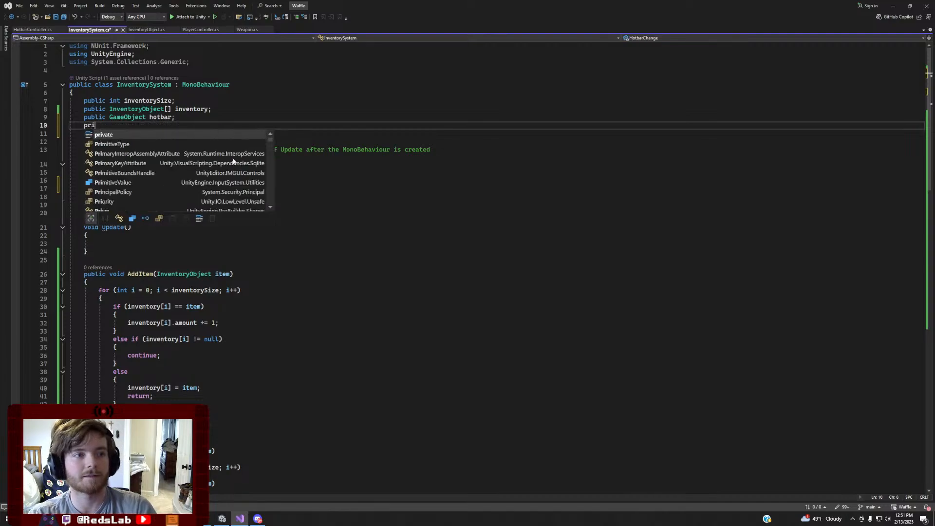
type("vate HotbarController hotbarController;")
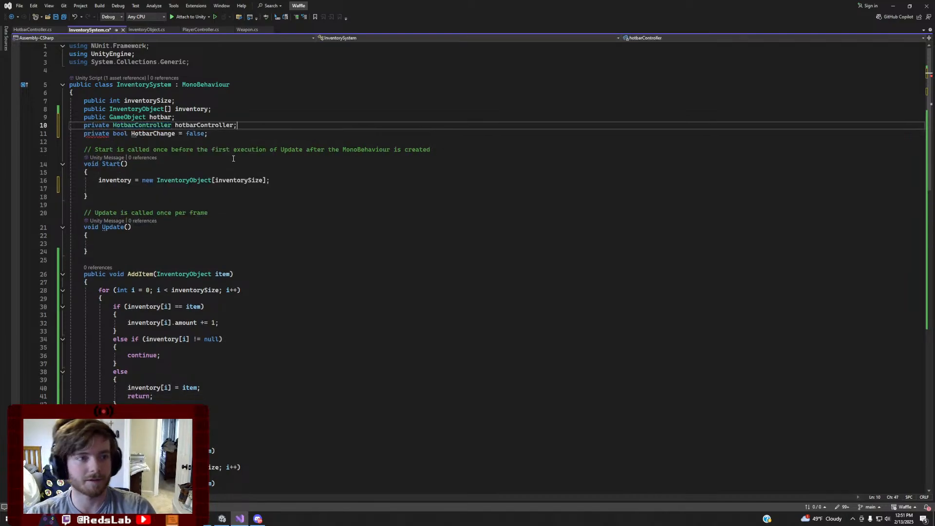
On the empty line in Start(), write hotbar = hotbar.GetComponent<HotbarController>(); and add a new line below it
left_click(122, 189)
type("hotbar ")
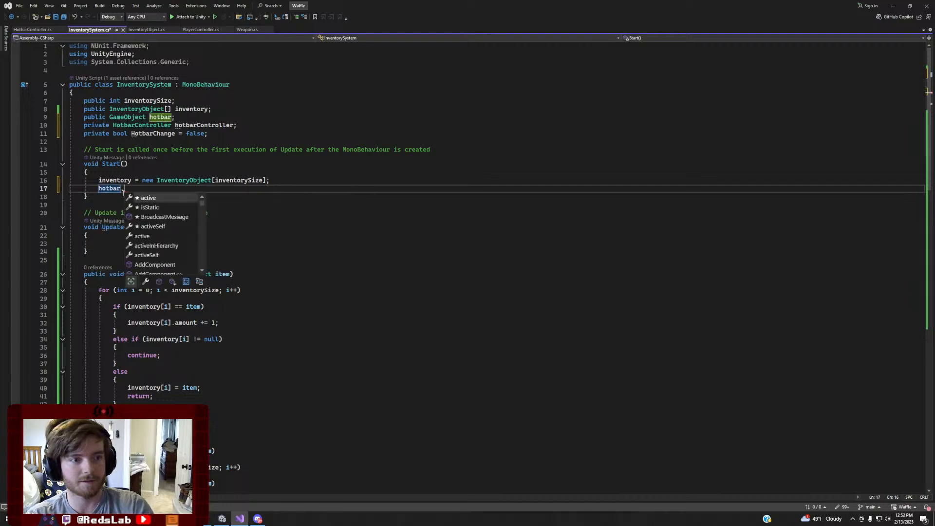
type("= ")
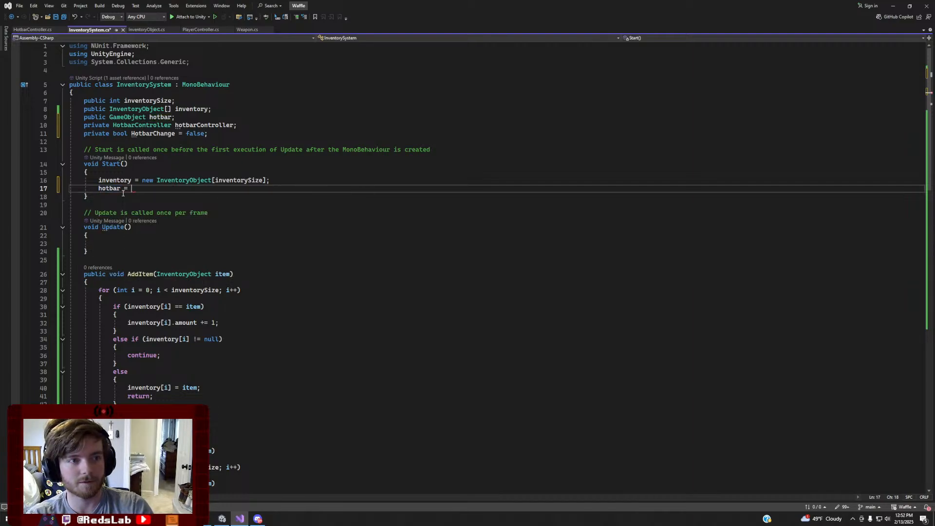
type("hotbar.GetComponent<HotbarController>();")
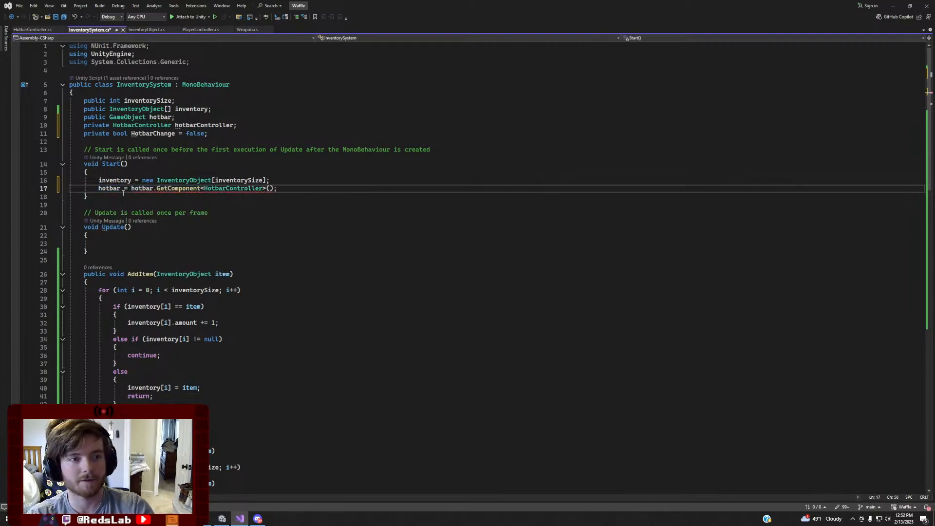
key("Return")
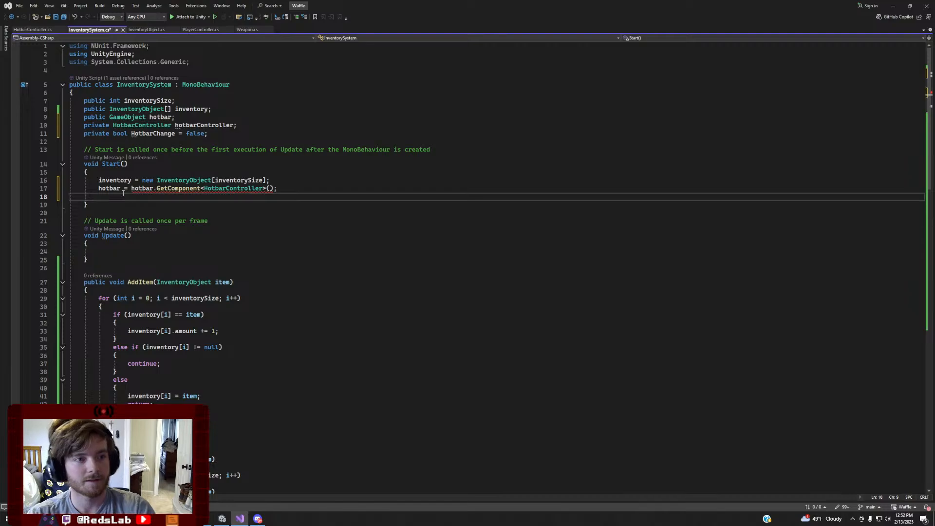
In Start(), change the target of the GetComponent<HotbarController>() assignment to hotbarController
mouse_move(146, 187)
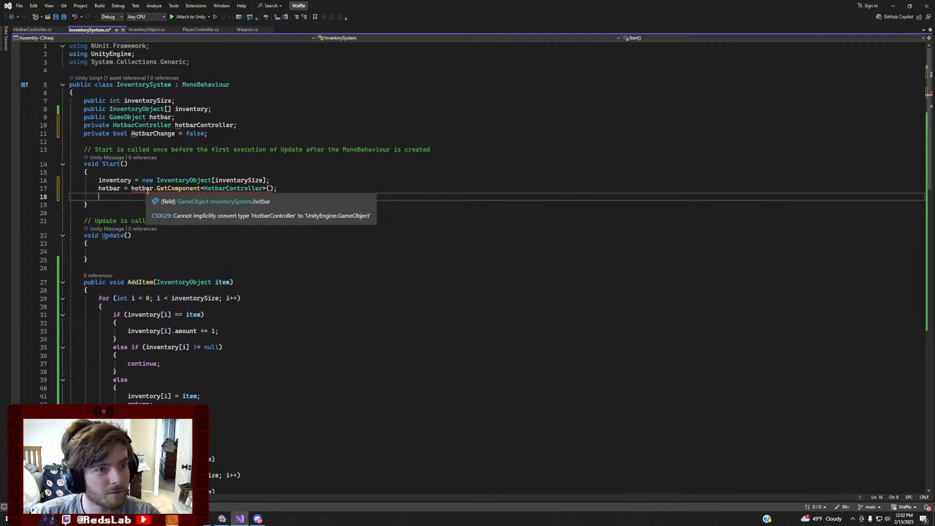
left_click(121, 189)
type("C")
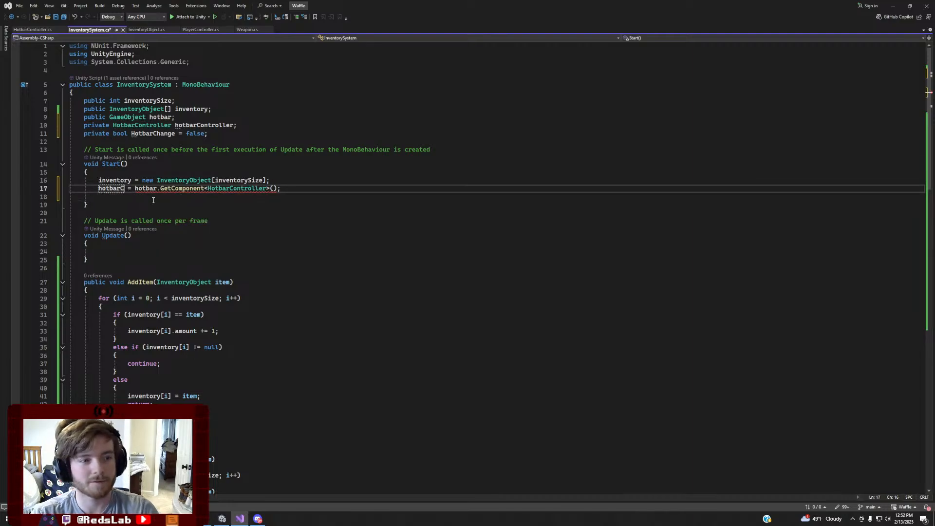
type("ontroller")
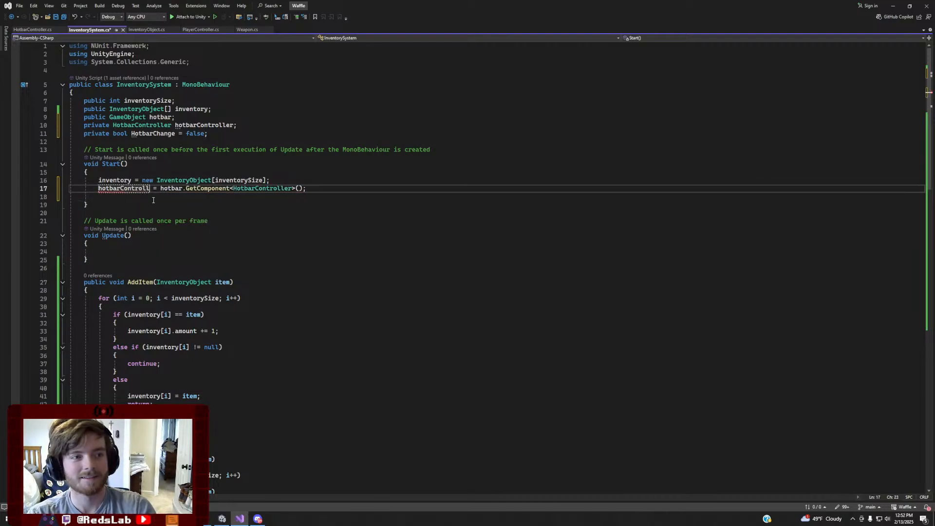
On the empty line below the GetComponent assignment in Start(), write hotbarController.items = GetIntialHotbar();
left_click(153, 199)
type("ho")
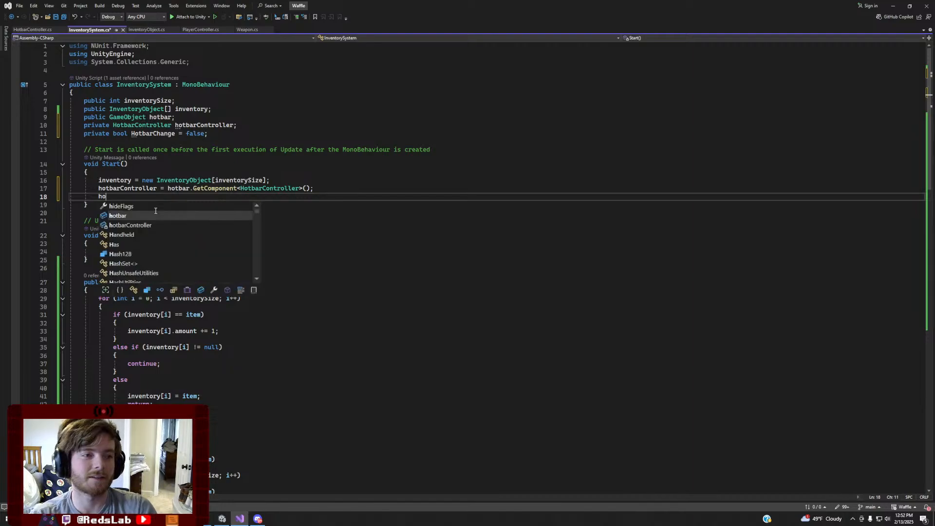
type("tv")
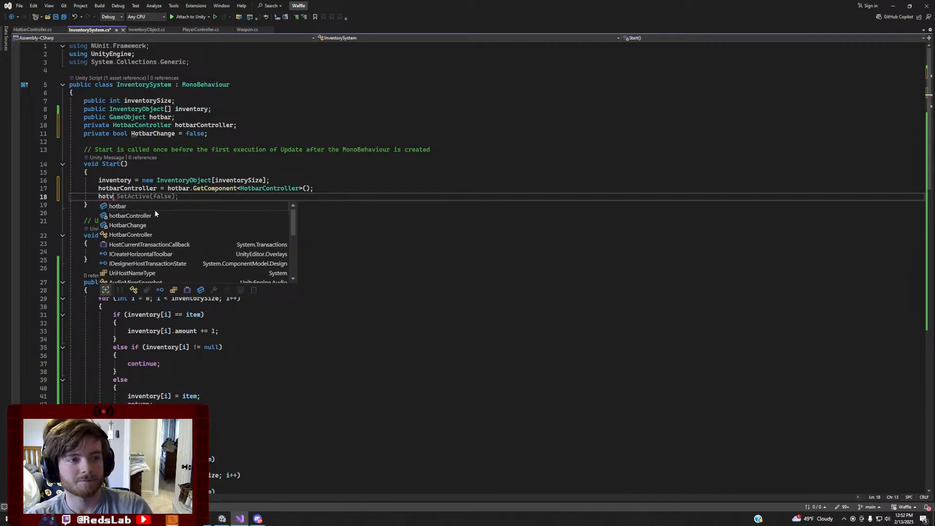
key("BackSpace")
type("barContro")
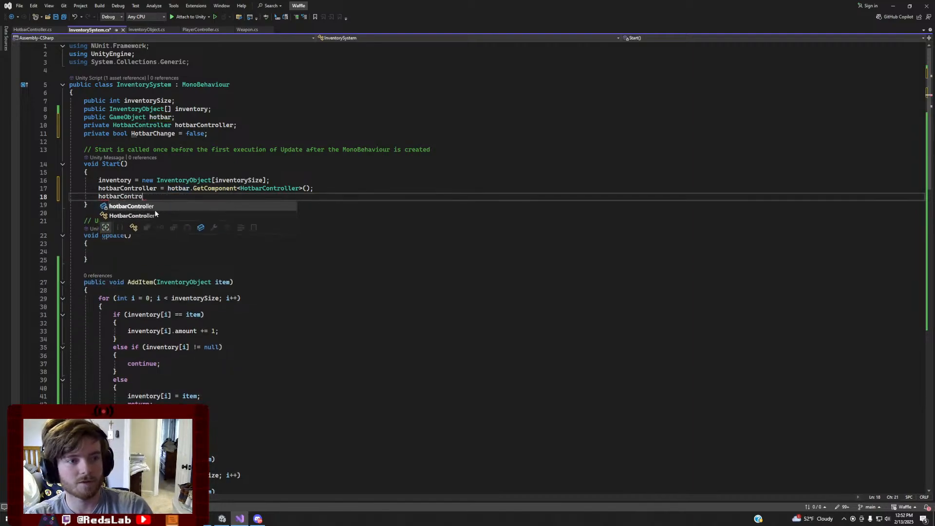
key("Tab")
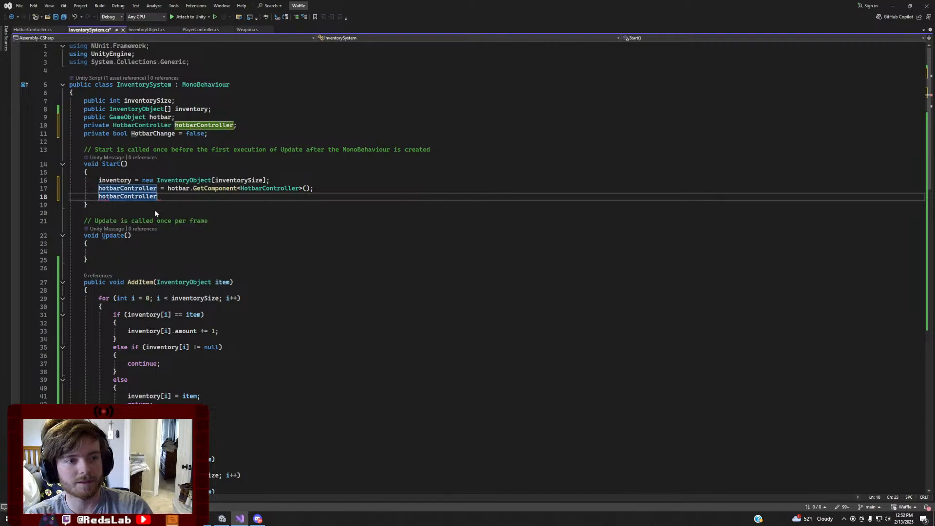
type(".items")
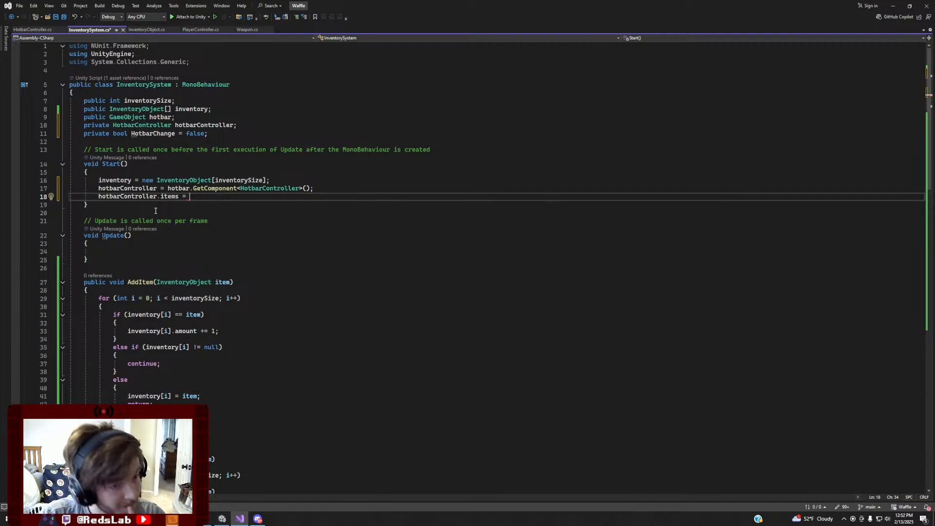
type(" = ")
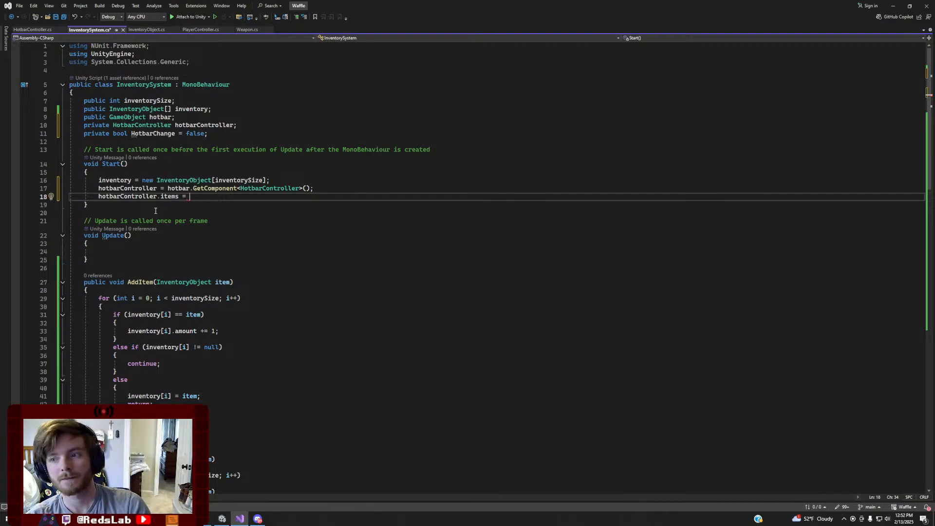
type("Get")
key("BackSpace")
key("BackSpace")
key("BackSpace")
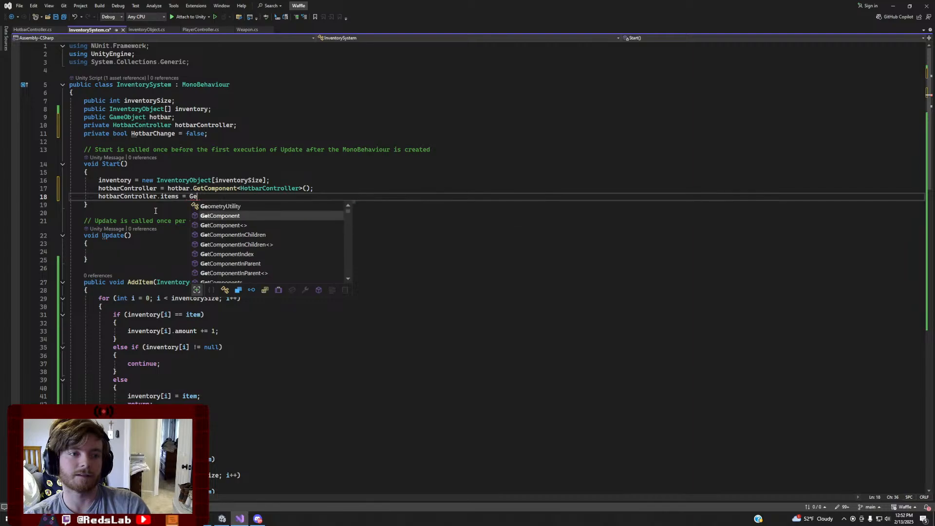
type("GetI")
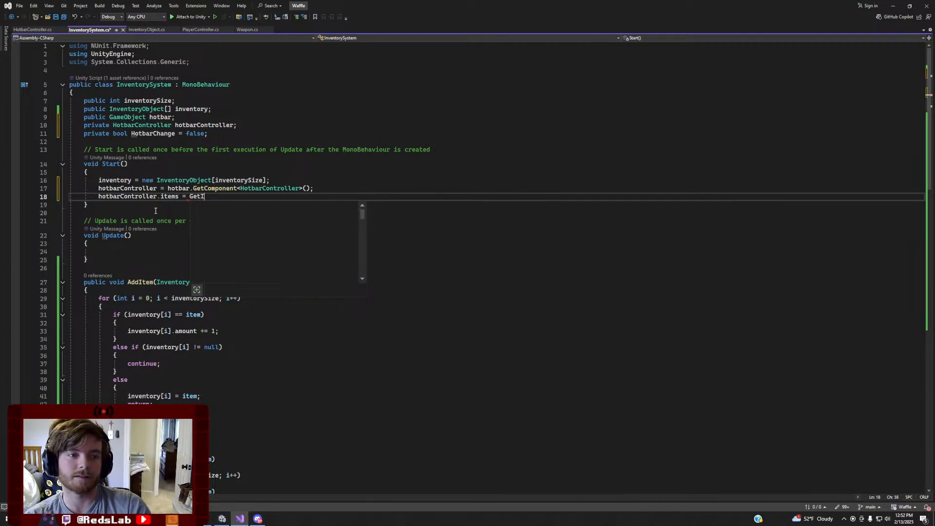
type("ntialHotba")
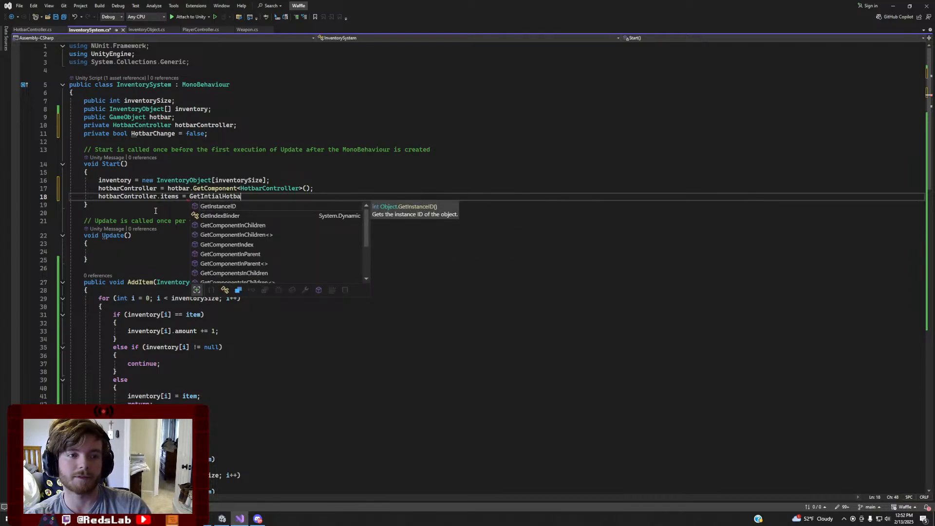
type("r(")
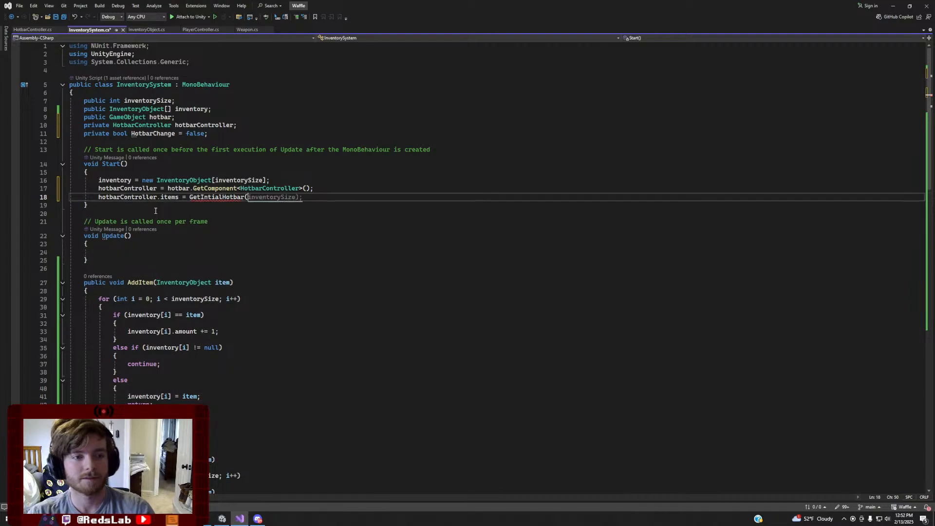
type(");")
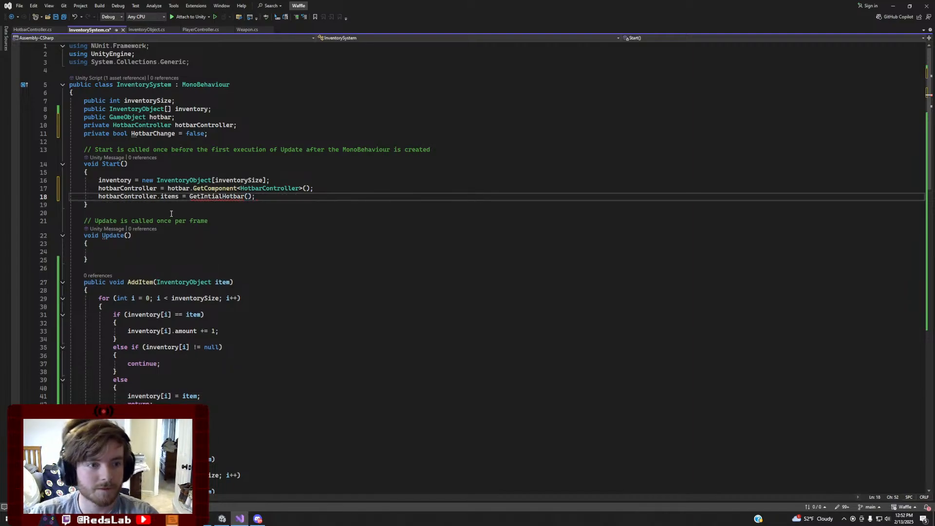
key("ctrl+k")
key("ctrl+c")
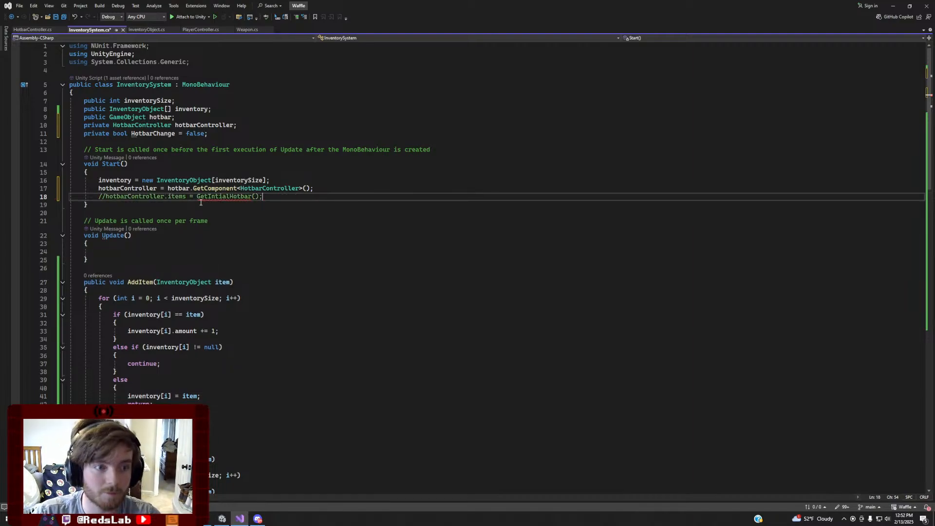
key("ctrl+k")
key("ctrl+u")
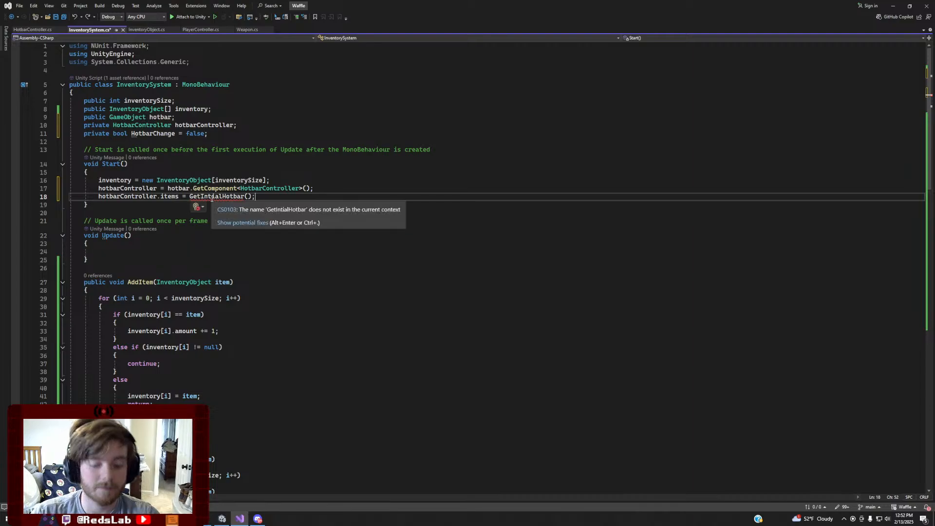
Generate the missing GetIntialHotbar method with the suggested quick fix and delete its throw new NotImplementedException(); placeholder line
key("ctrl+period")
key("Return")
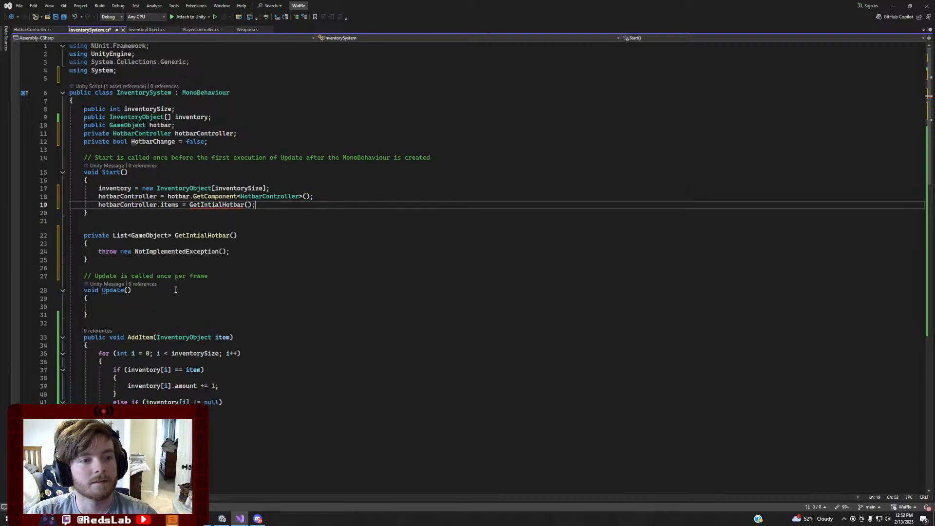
left_click_drag(235, 252, 98, 251)
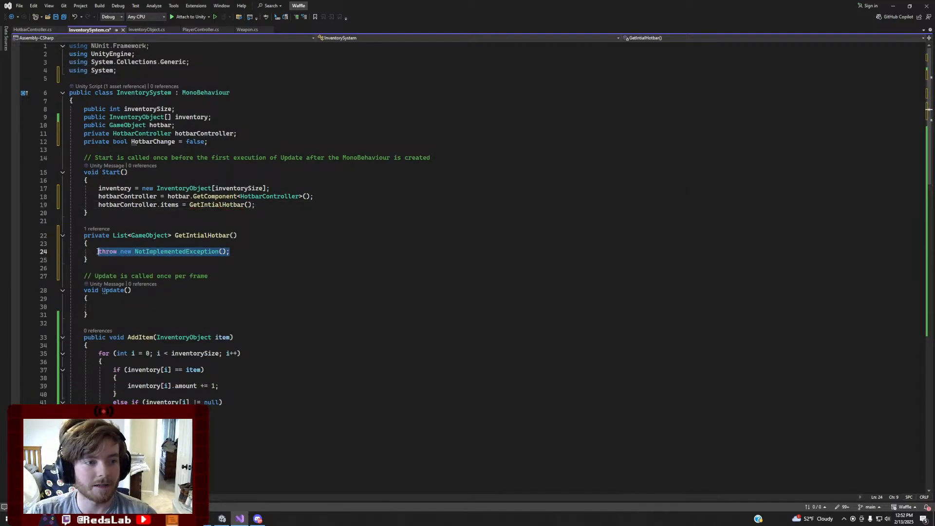
key("BackSpace")
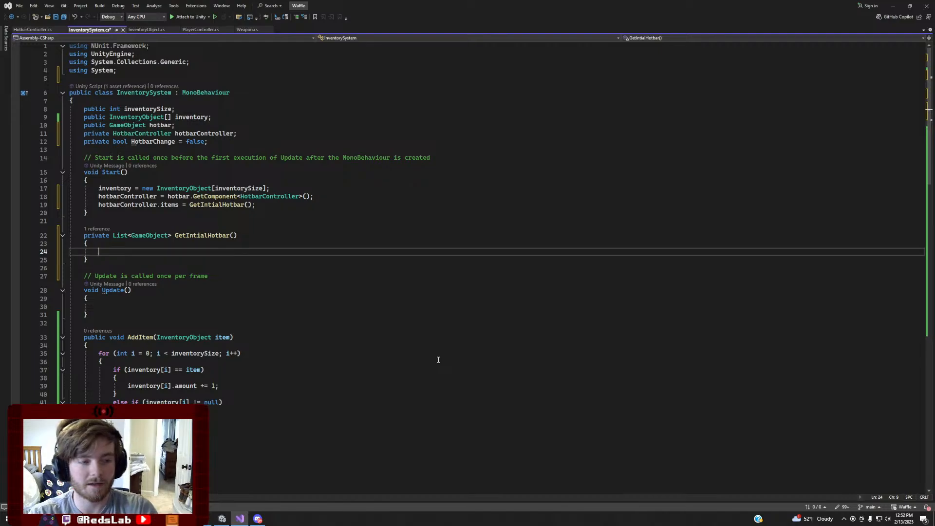
In GetIntialHotbar(), declare List<GameObject> list = new List<GameObject>(); and, after a blank line, add return list;
type("List<GameObjects")
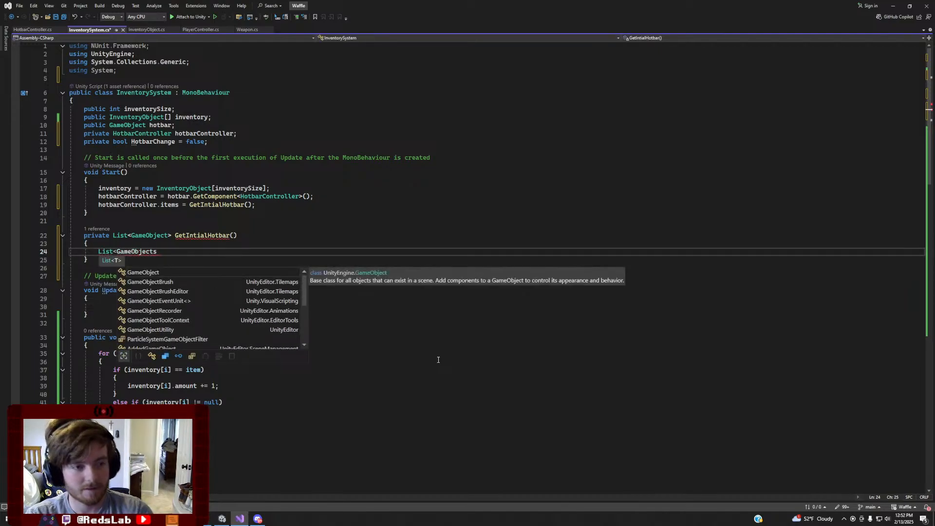
key("BackSpace")
type(">")
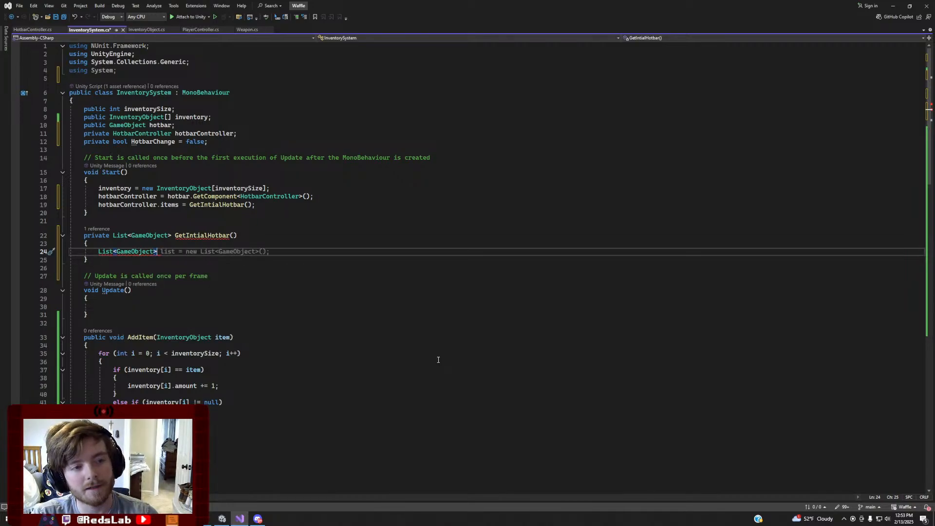
key("Tab")
key("Return")
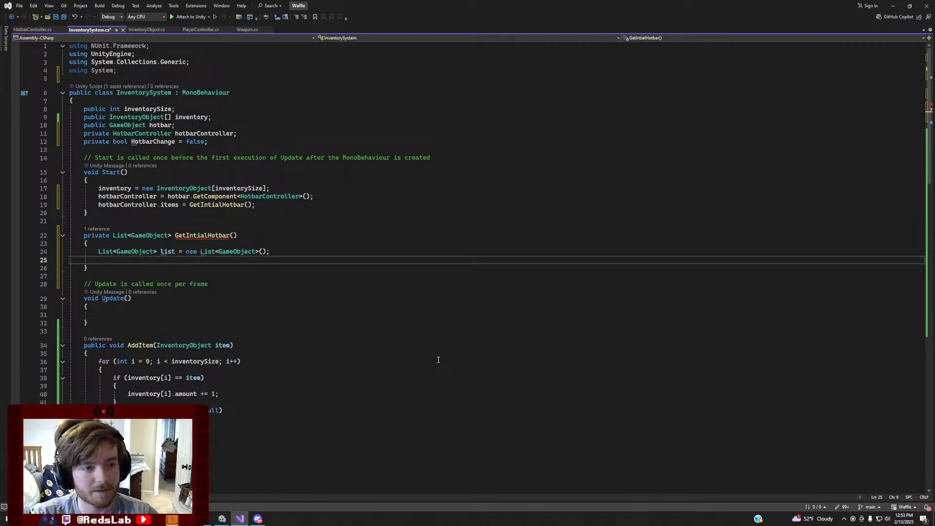
key("Return")
type("return list;")
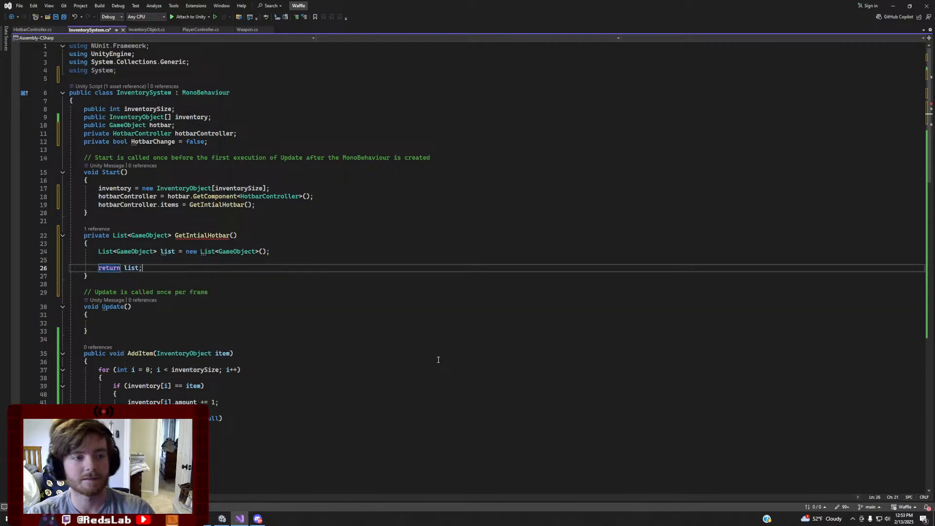
Between the list declaration and the return statement, start a for loop header with int i = 0; i <
left_click(181, 258)
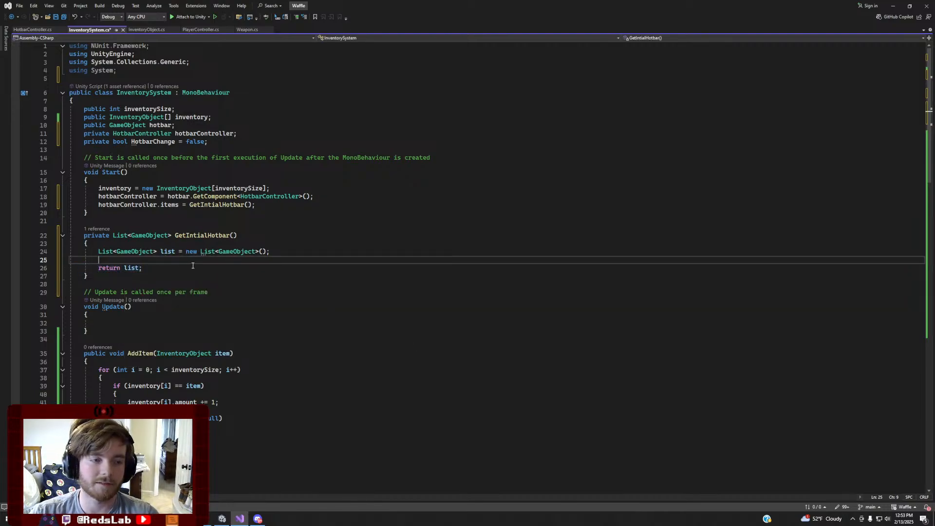
key("Return")
key("Up")
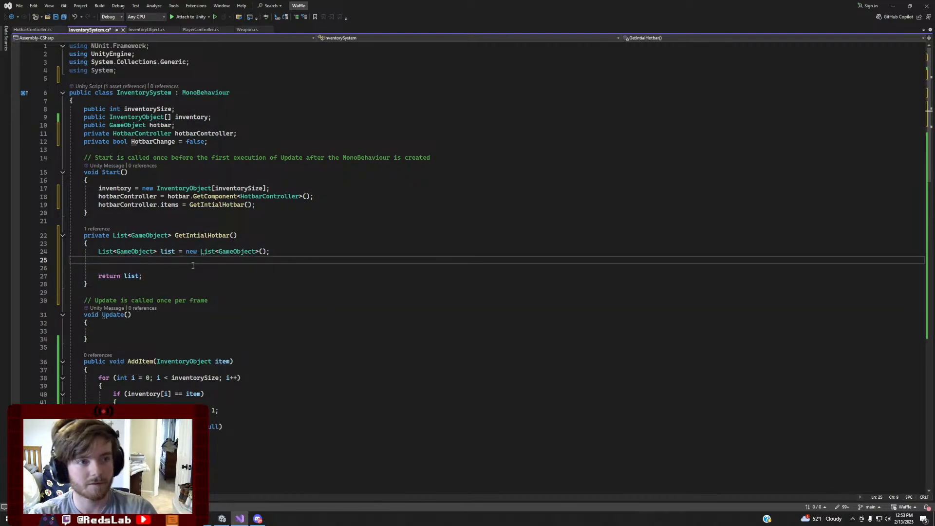
type("for (int")
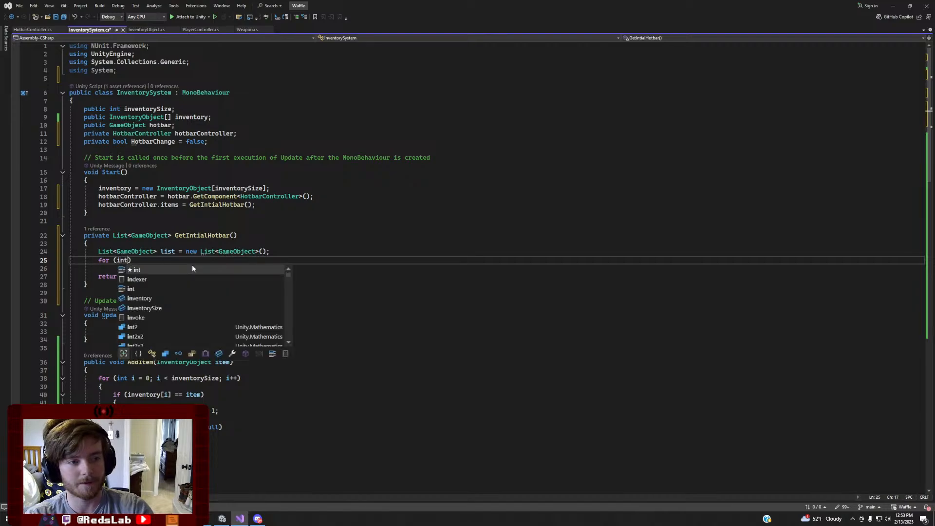
type(" i = 0")
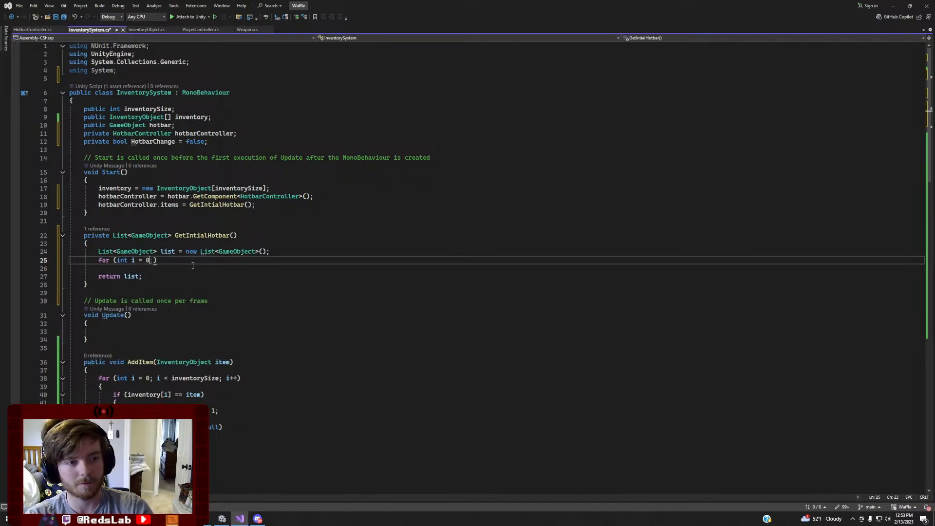
type("; i < ")
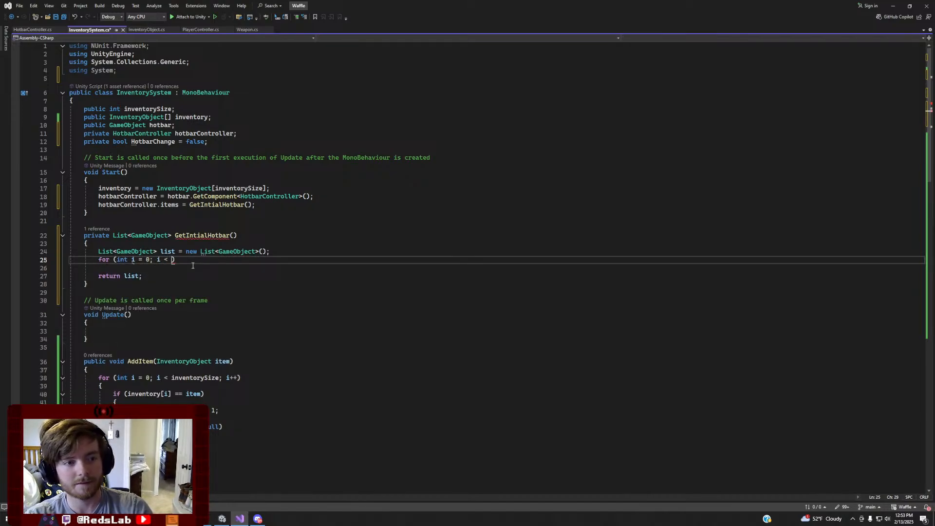
type("hot")
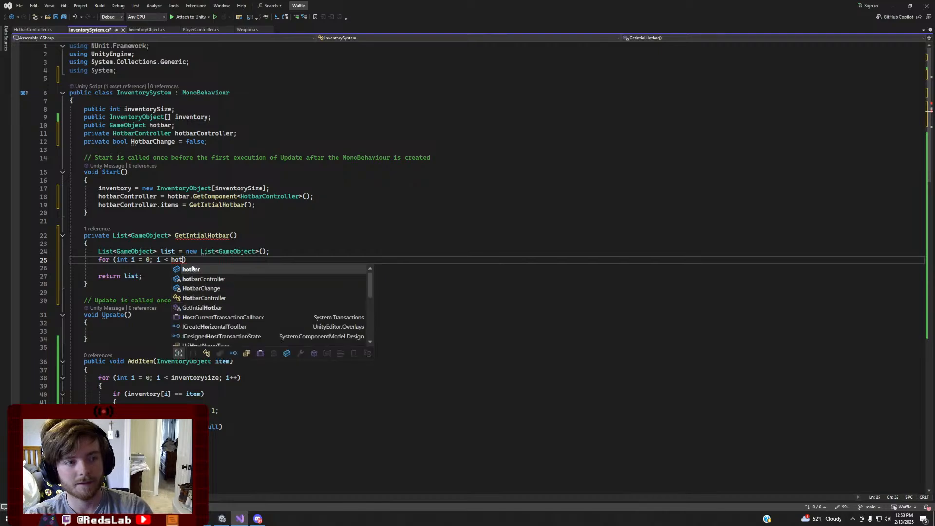
type("barCon")
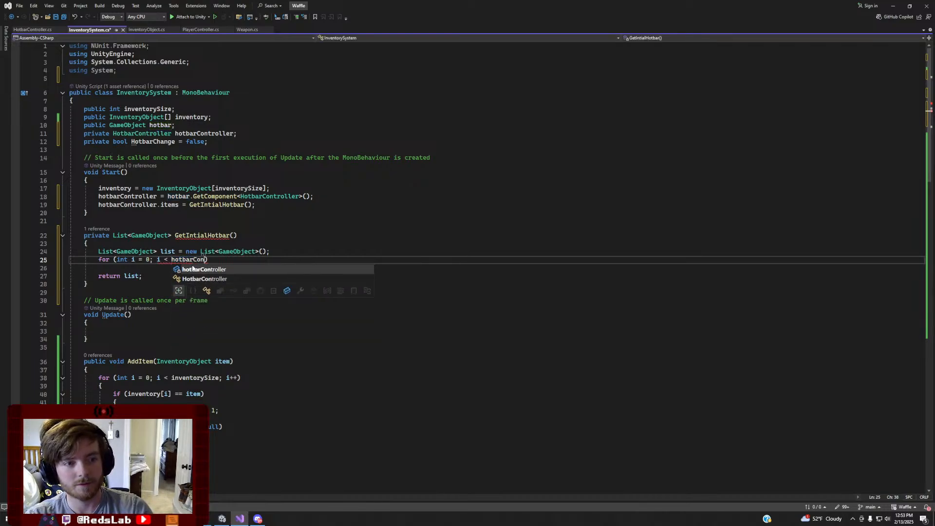
type("troller.si")
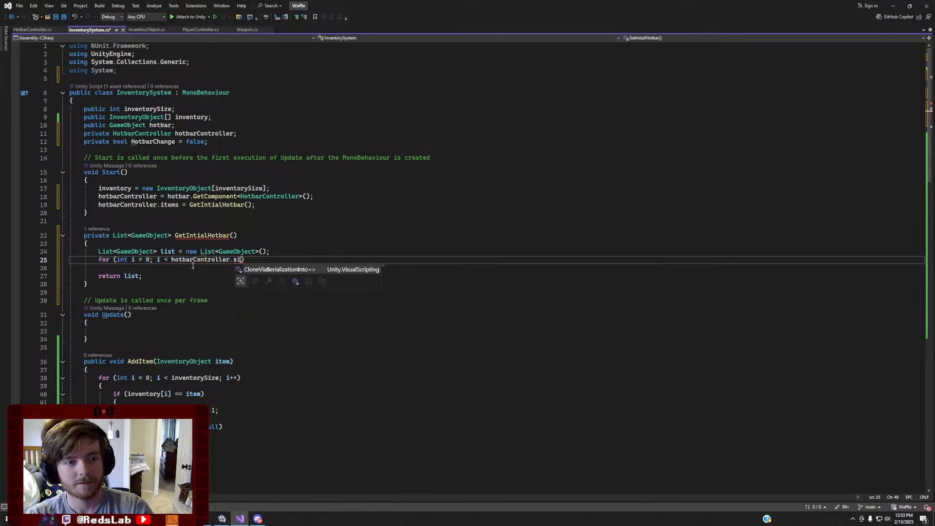
key("BackSpace")
key("BackSpace")
type("size")
key("BackSpace")
key("BackSpace")
key("BackSpace")
type("i")
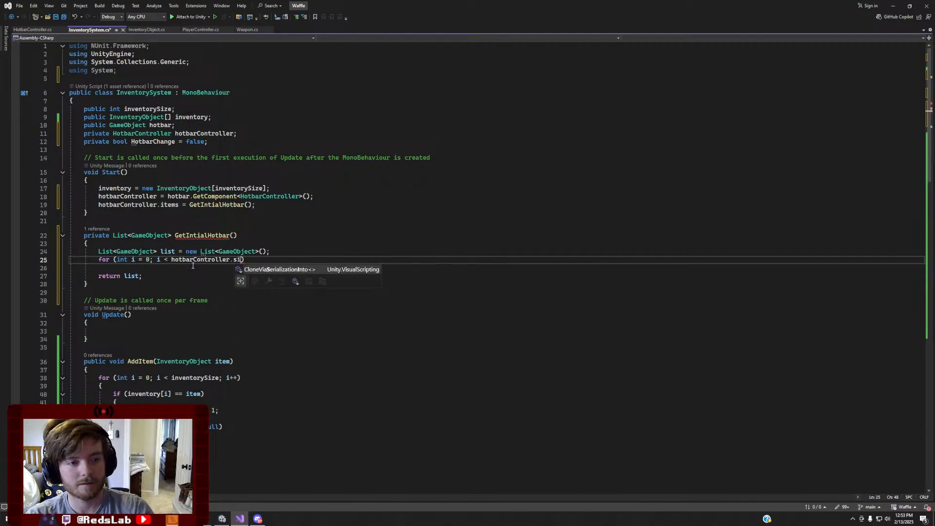
type("ze")
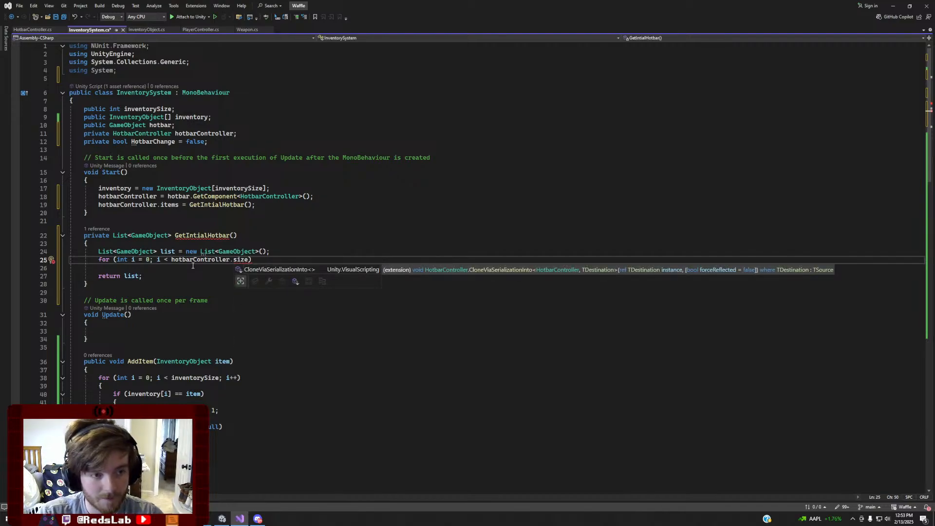
key("BackSpace")
key("BackSpace")
key("BackSpace")
key("BackSpace")
key("BackSpace")
key("BackSpace")
key("BackSpace")
key("BackSpace")
key("BackSpace")
key("BackSpace")
key("BackSpace")
key("BackSpace")
key("BackSpace")
key("BackSpace")
key("BackSpace")
key("BackSpace")
key("BackSpace")
key("BackSpace")
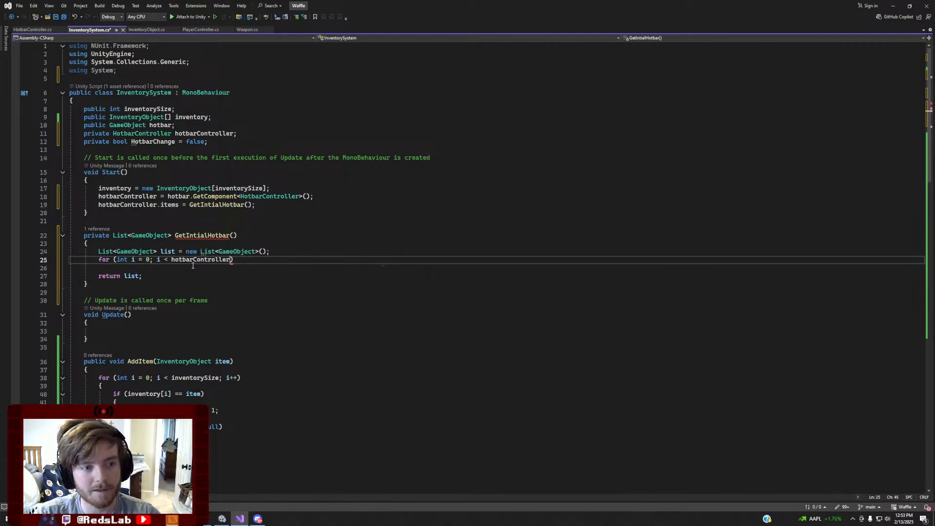
Use hotbarSize as the upper limit in the for loop condition of GetIntialHotbar(), keeping the header as int i = 0; i < hotbarSize
type("hotbar")
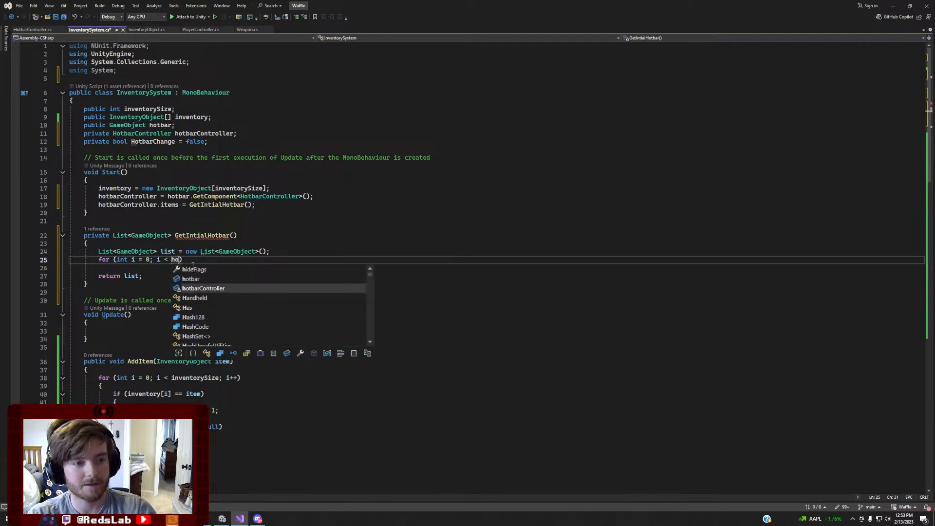
type("Size")
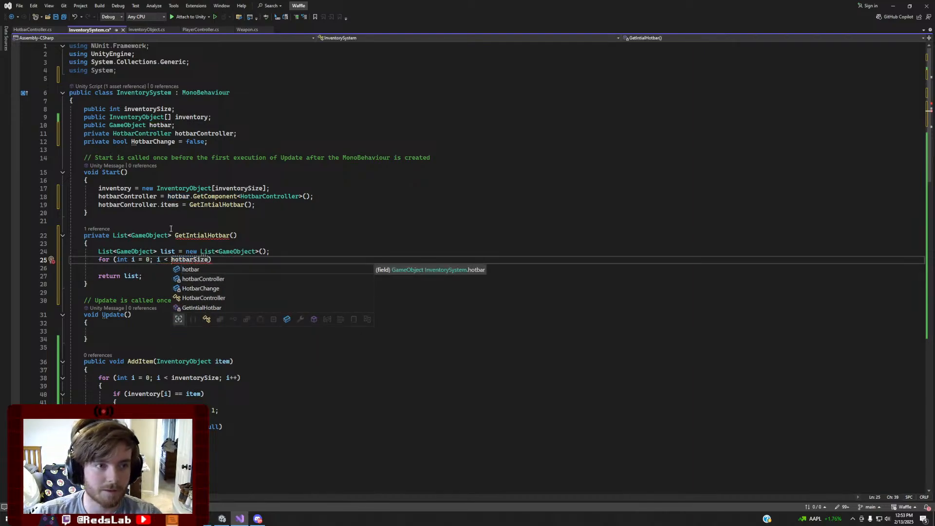
left_click(243, 126)
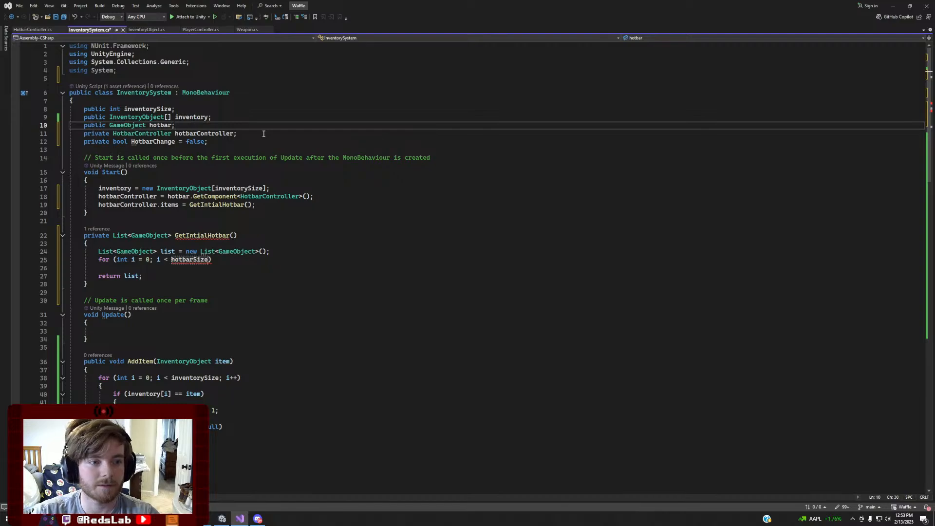
left_click(150, 259)
key("BackSpace")
type("0")
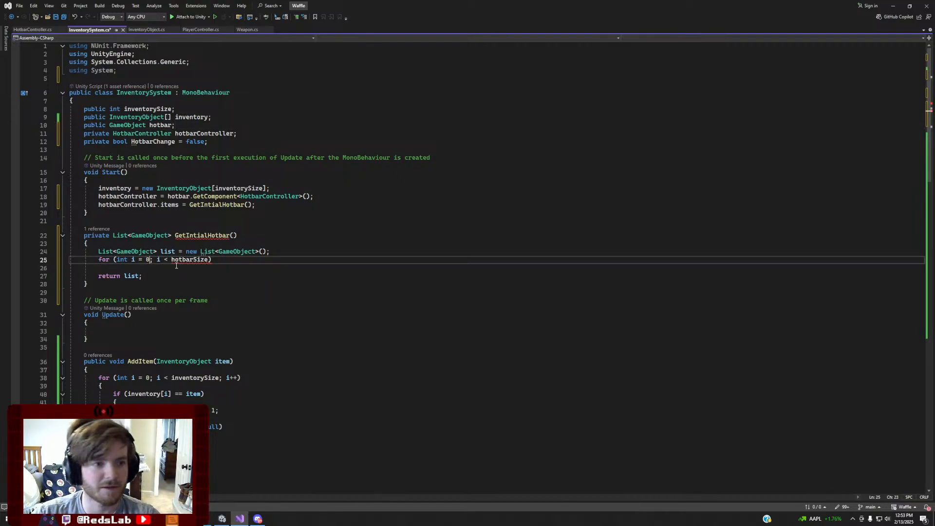
Declare the field public int hotbarSize = 5; on a new line directly below the hotbar GameObject field
left_click(245, 142)
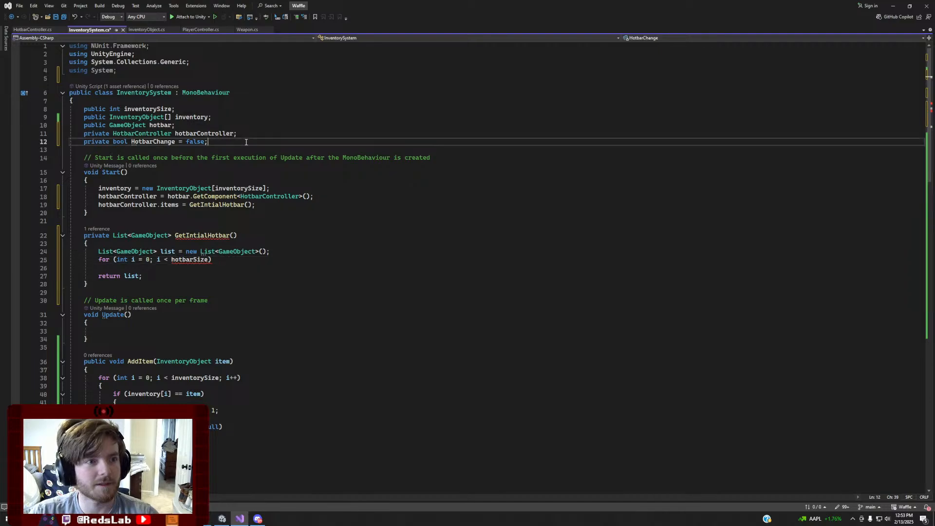
left_click(196, 127)
key("Return")
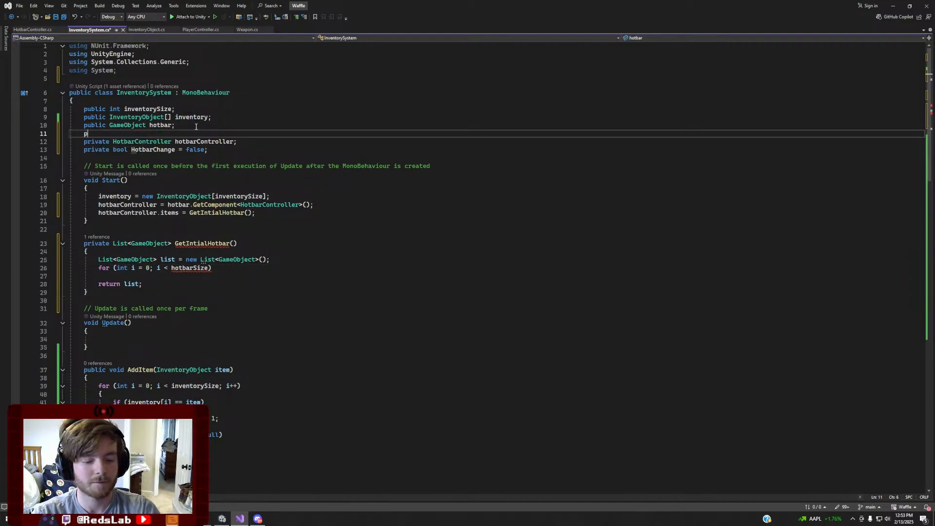
type("public hotbar")
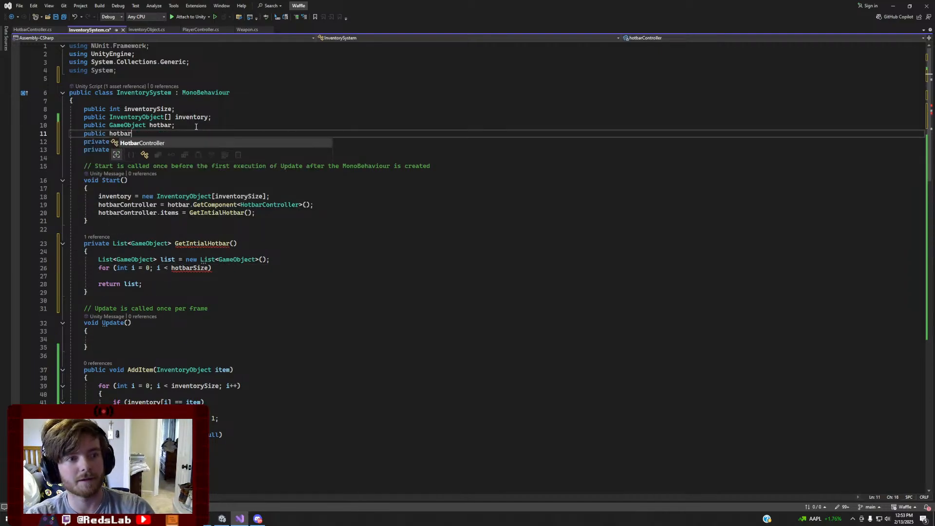
key("BackSpace")
key("BackSpace")
key("BackSpace")
key("BackSpace")
key("BackSpace")
key("BackSpace")
type("int")
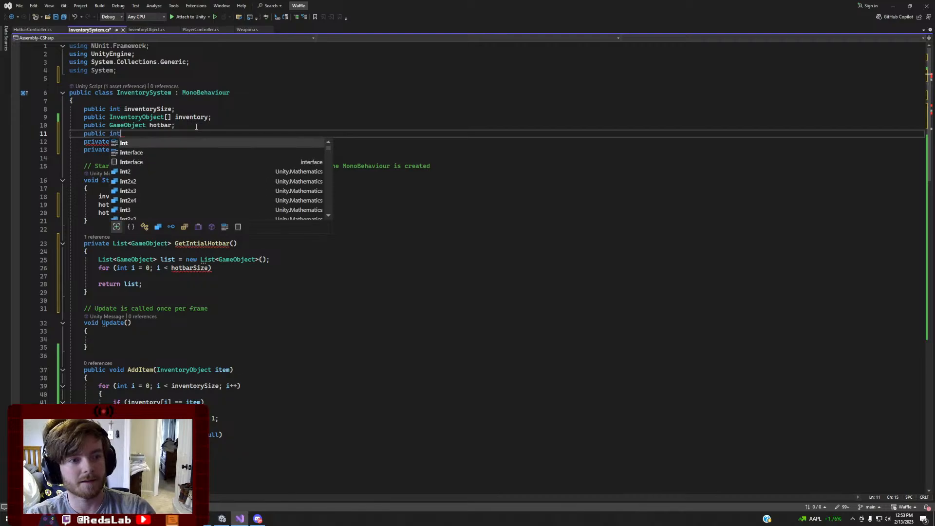
type(" hotbar")
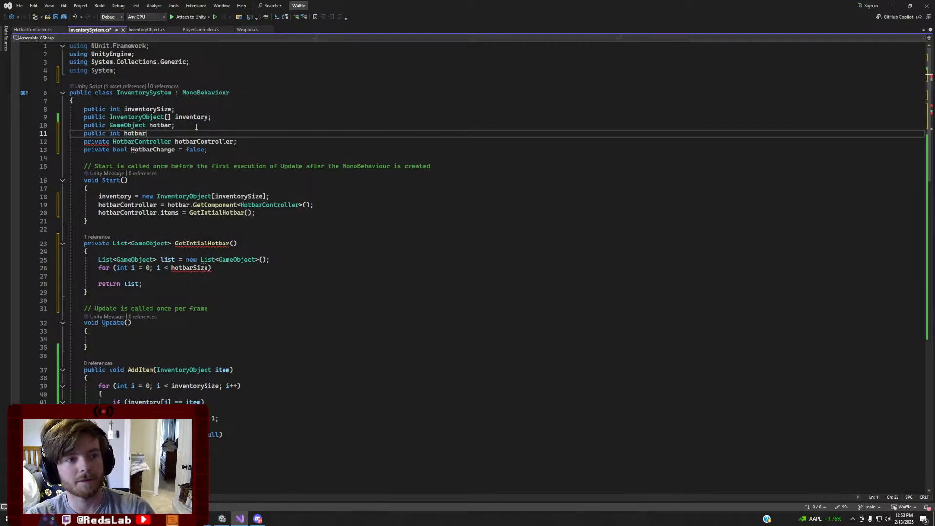
type("Size = 5;")
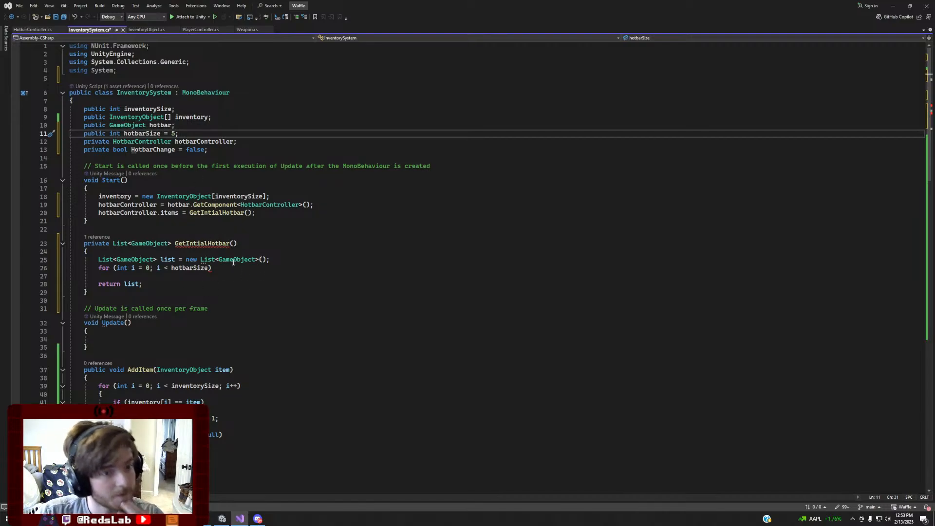
Complete the for loop header in GetIntialHotbar() with ; i++ after hotbarSize
left_click(208, 269)
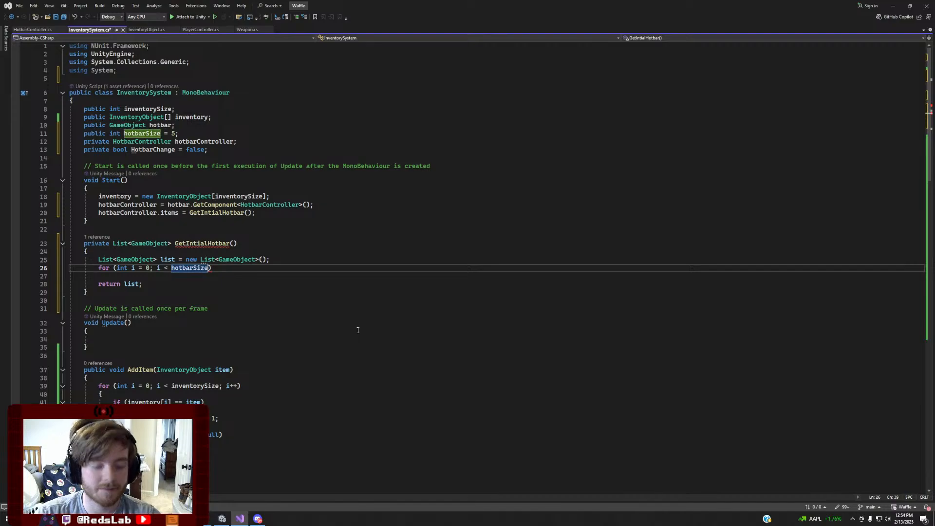
type("; i++")
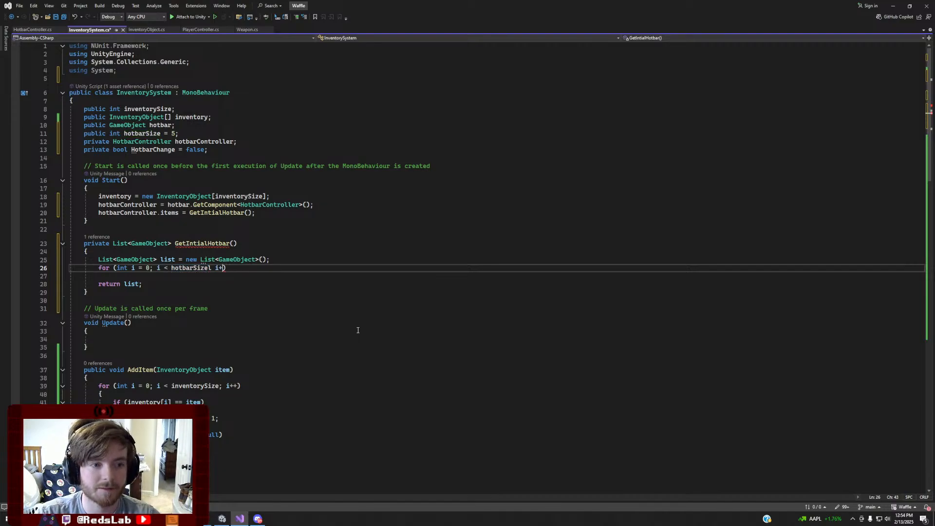
key("Left")
key("Left")
key("BackSpace")
type(";")
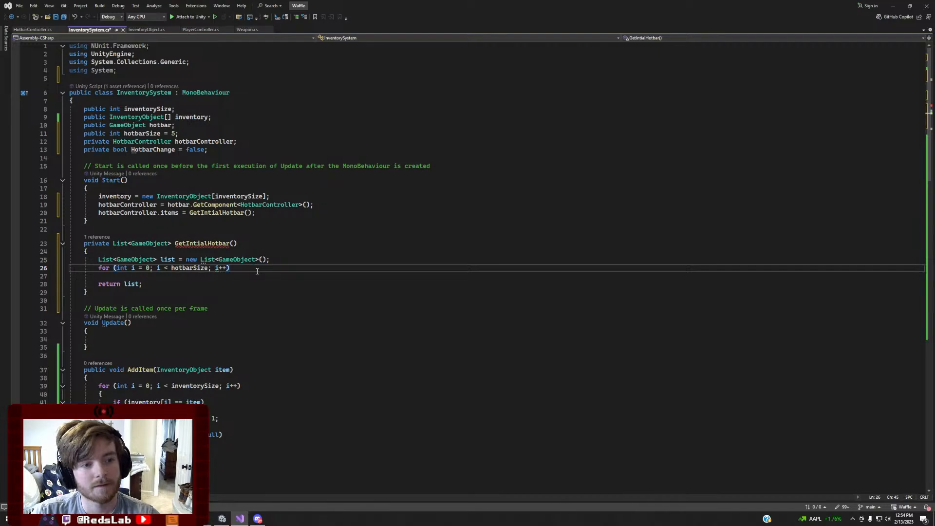
Add an empty braced body to the for loop and remove the blank line before return list;
type(" {")
key("Return")
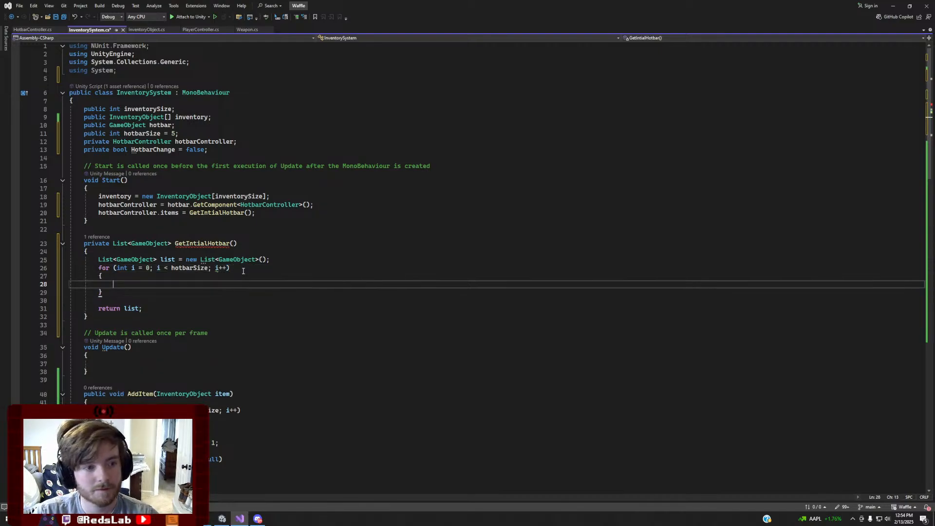
key("Down")
key("Delete")
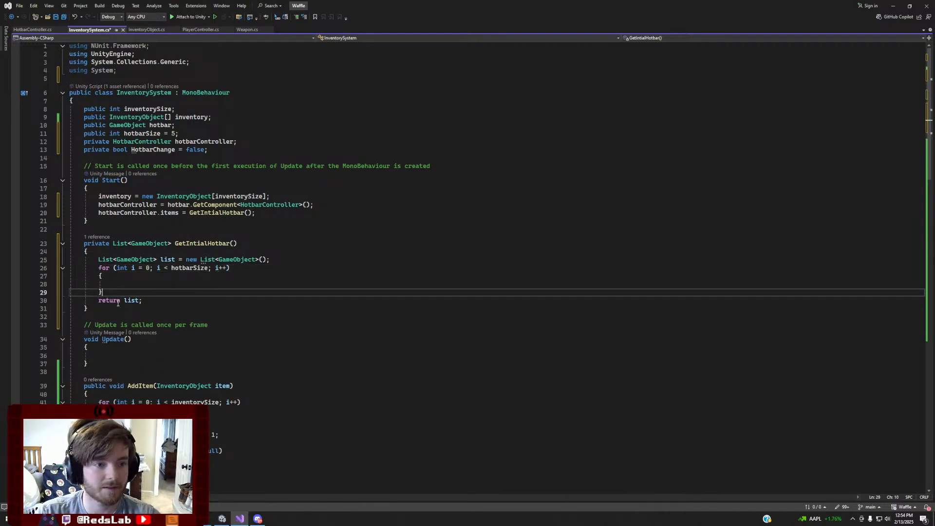
Inside the for loop body, write list.Add(inventory[i].go); and save the script
left_click(138, 287)
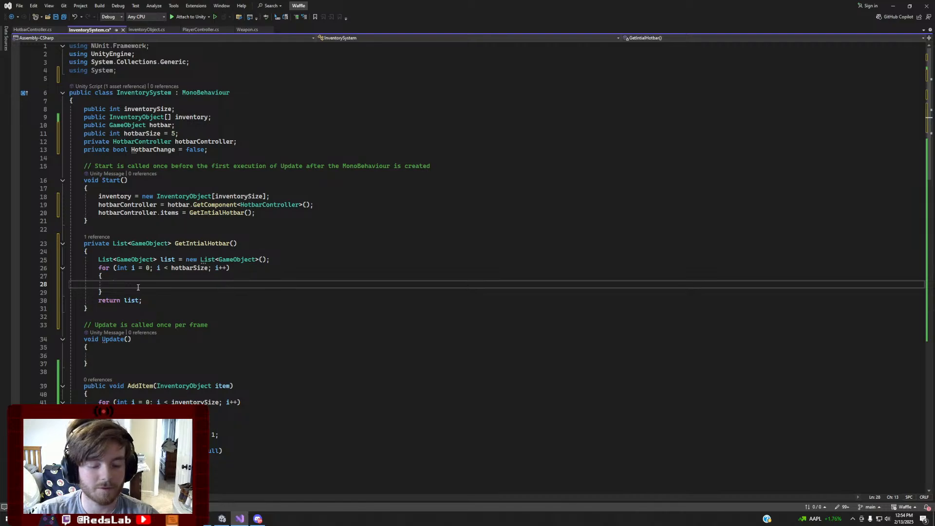
type("list.Add ")
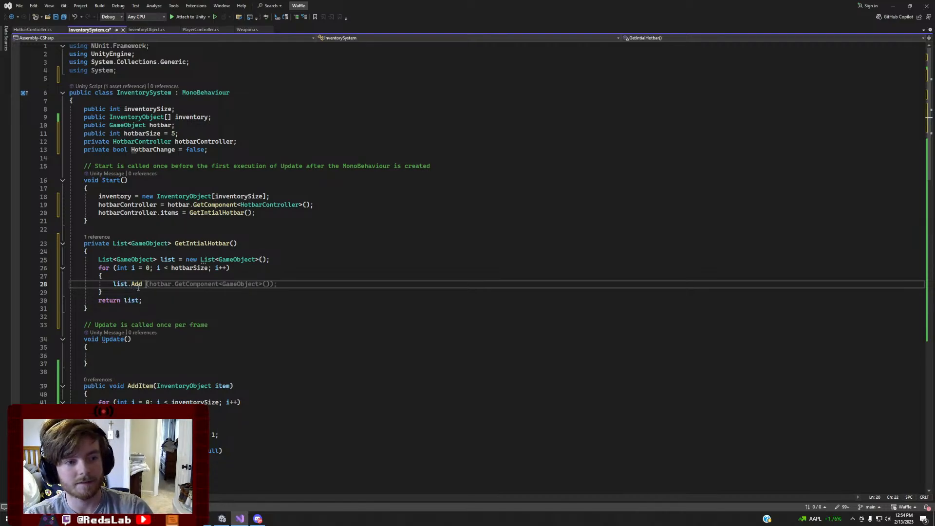
type("(")
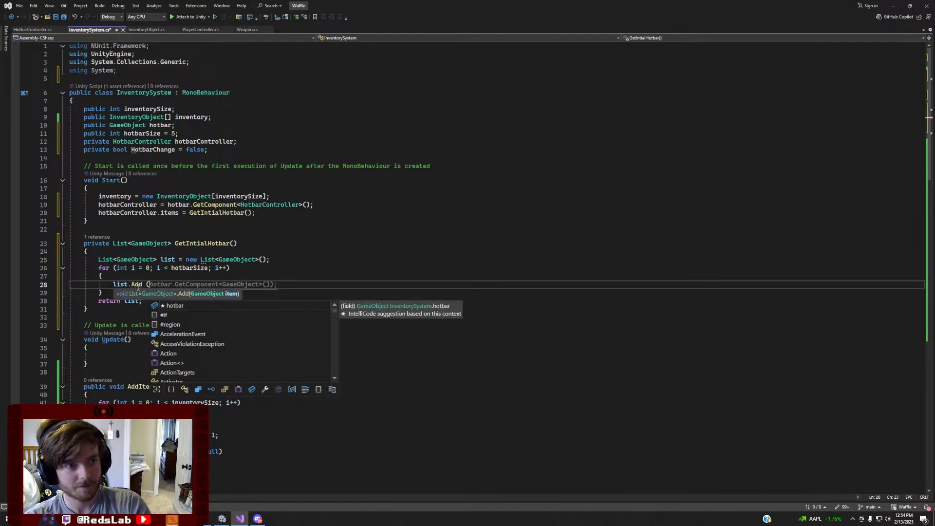
type("inventory")
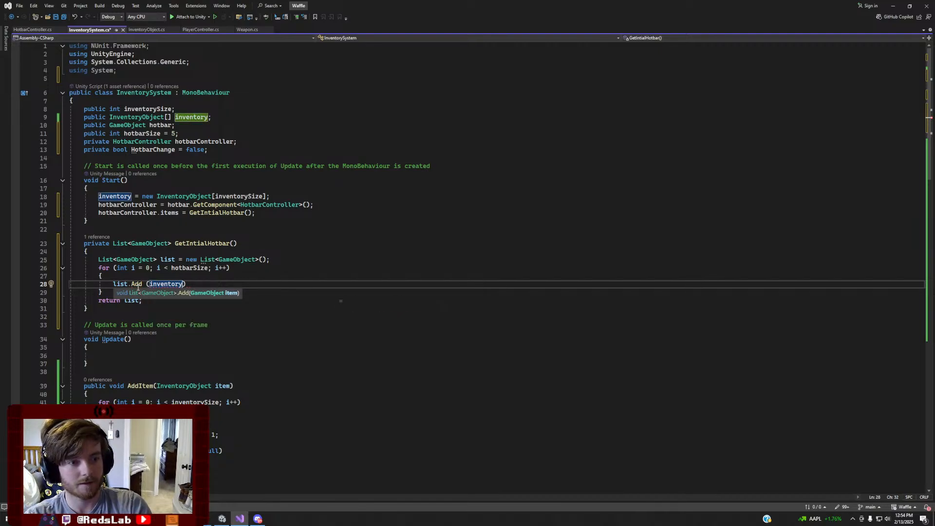
type("[i")
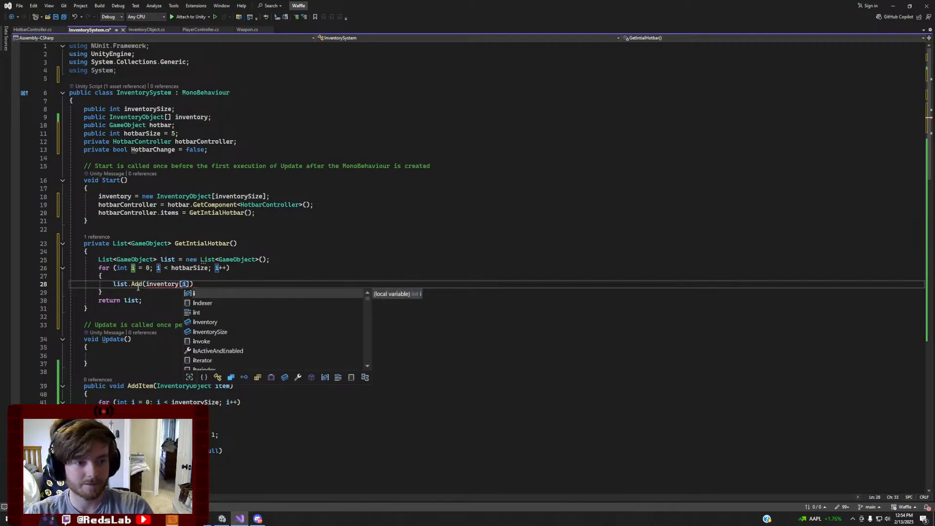
type("].go")
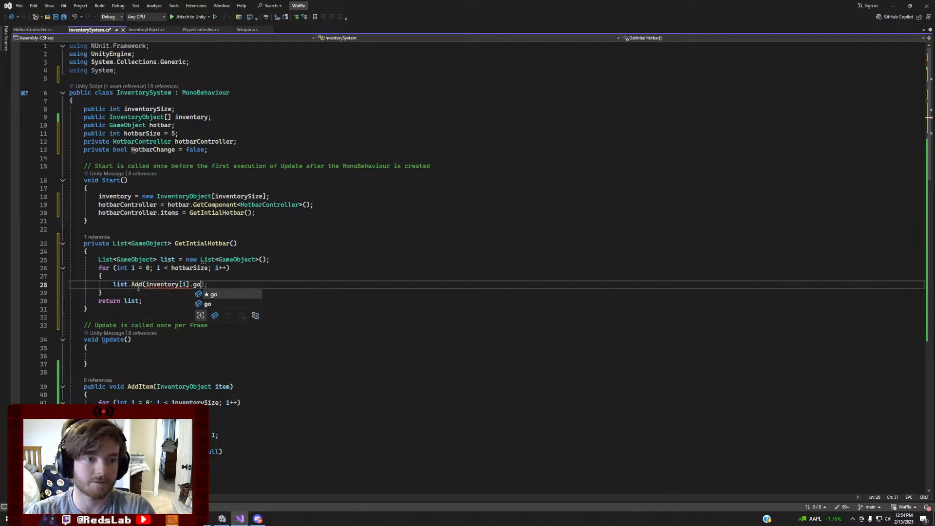
type(");")
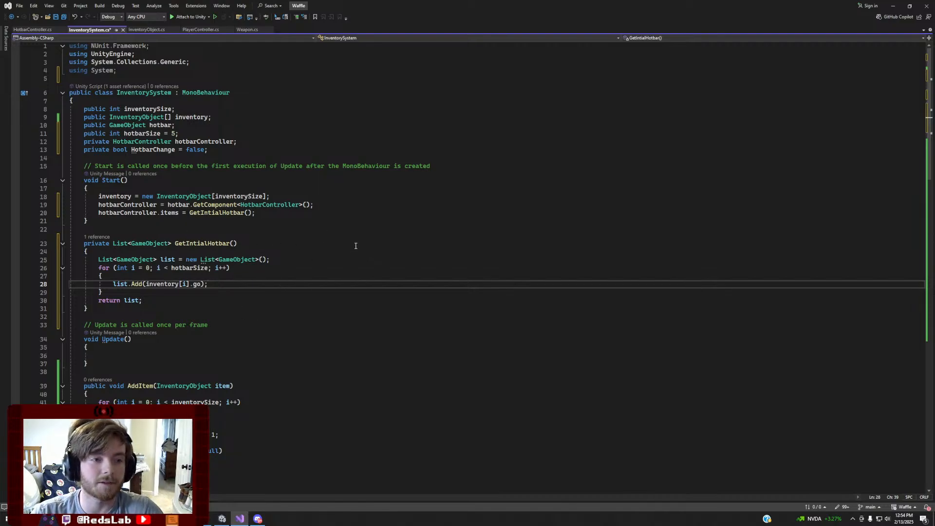
left_click(323, 205)
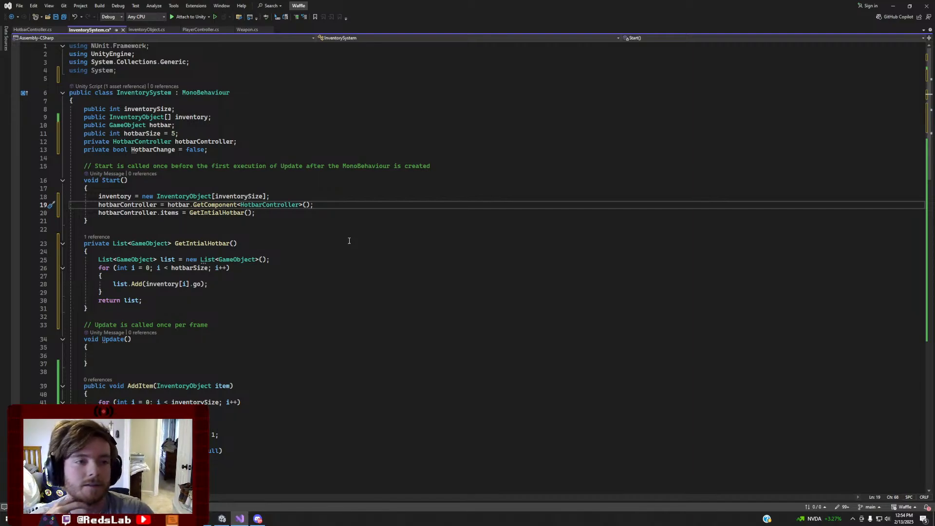
key("ctrl+s")
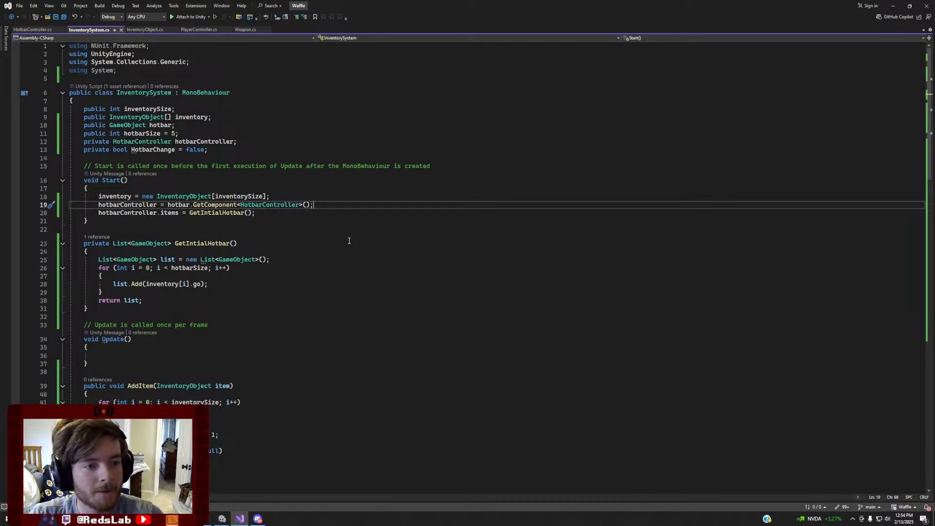
Below the inventory array assignment in Start(), add the comment //Incorpate A Way of Storing an Inventory Here
key("Up")
key("End")
key("Return")
key("Return")
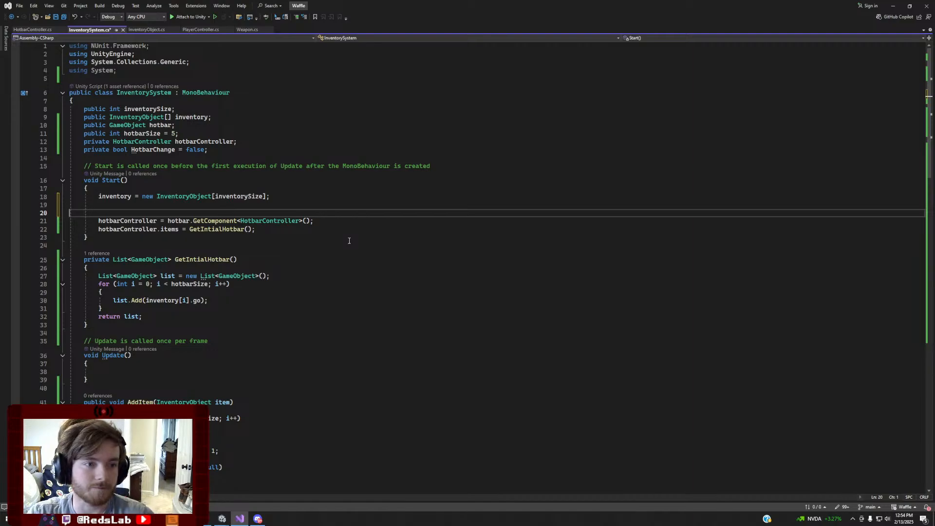
key("BackSpace")
type("//")
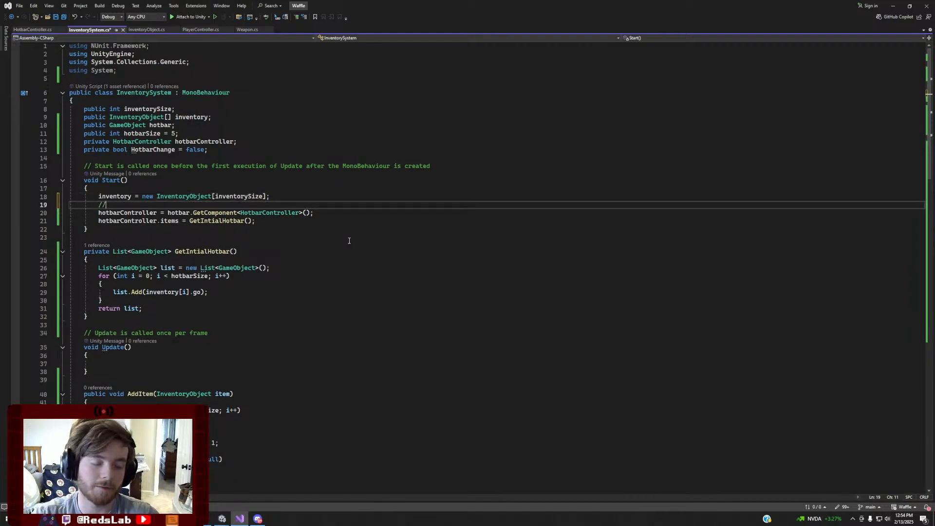
type("Incorpate")
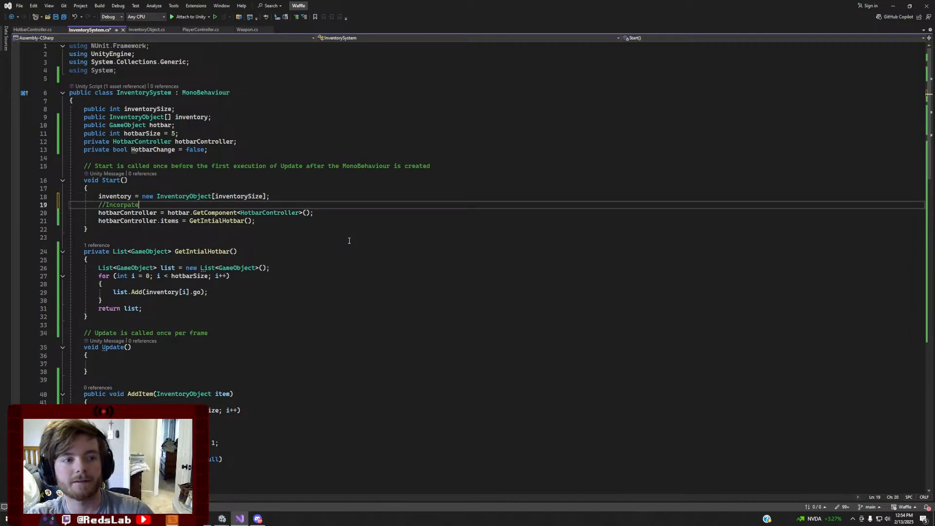
type(" A Way")
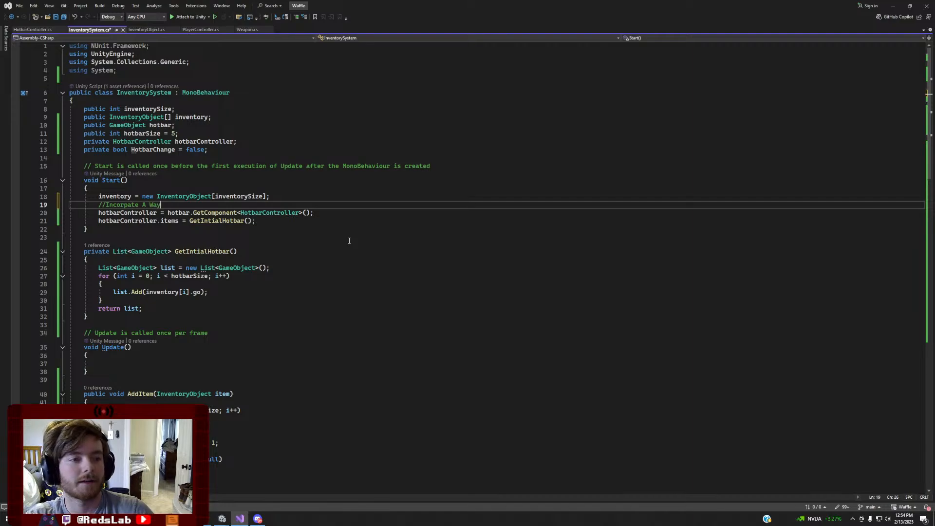
type(" of Storing an")
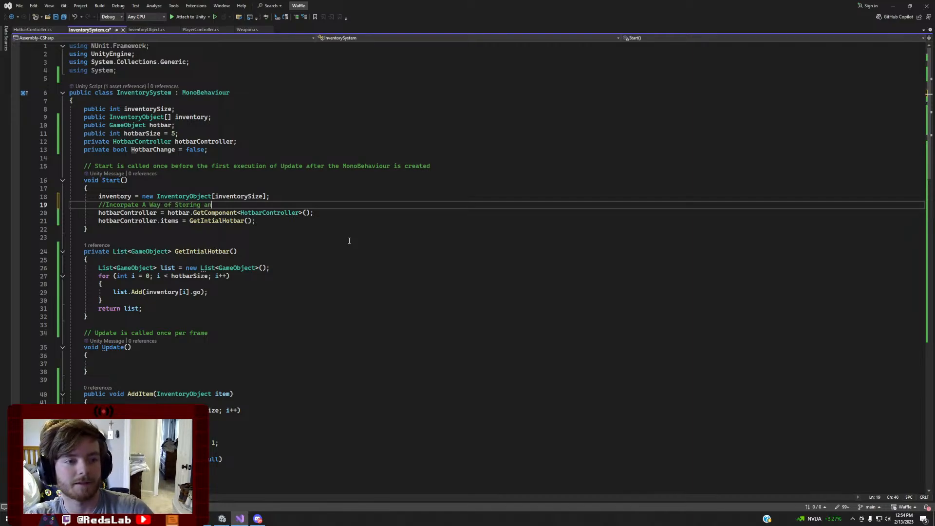
type(" Inventory H")
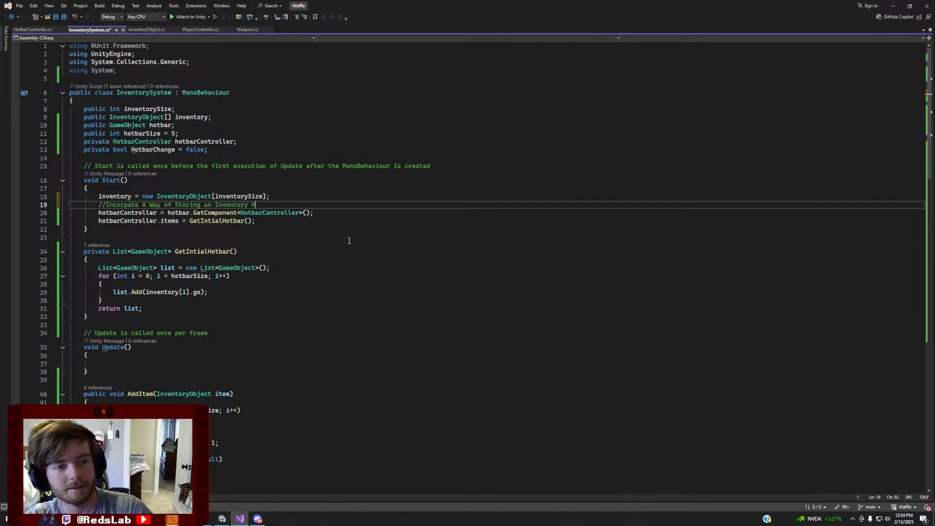
type("ere")
Below the storage comment in Start(), add the comment //For Now I am just going to have a list of inital game objects for start and a blank line
key("Return")
type("//F")
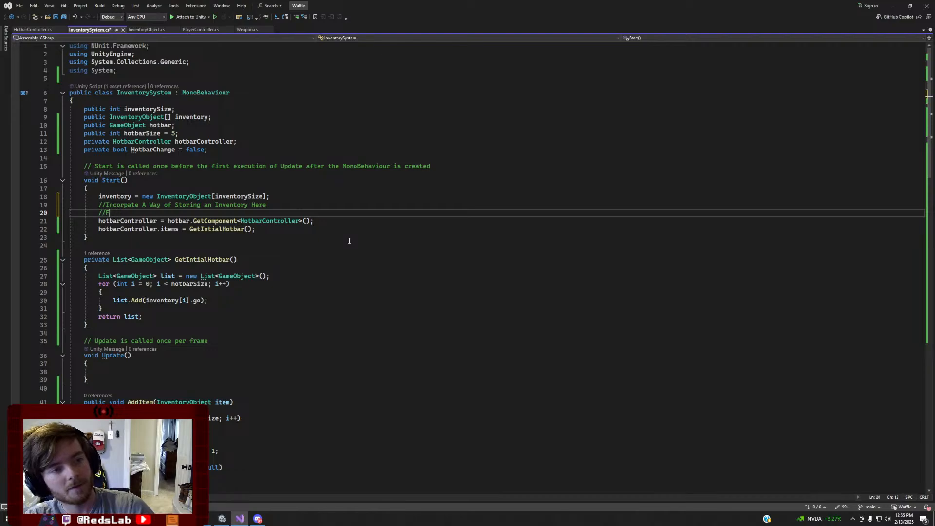
type("GO Now I am ")
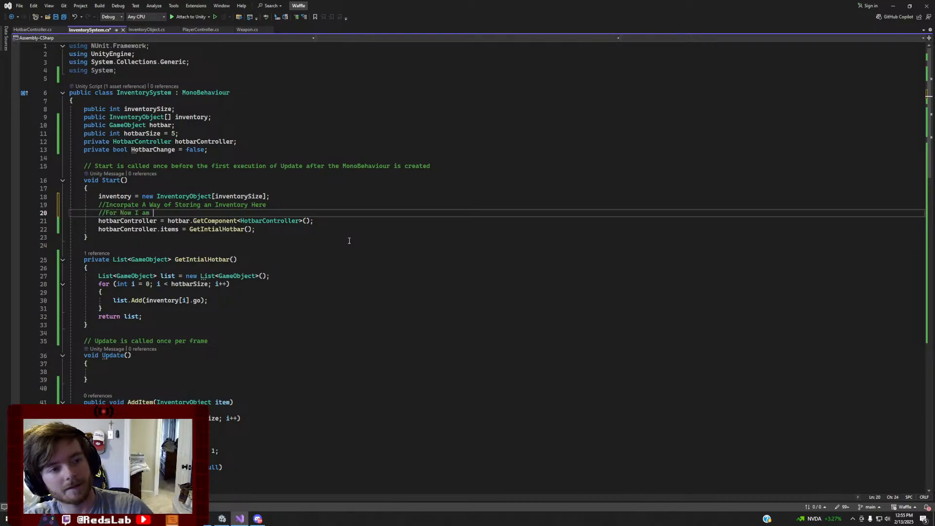
type("just gpooing to have a lis")
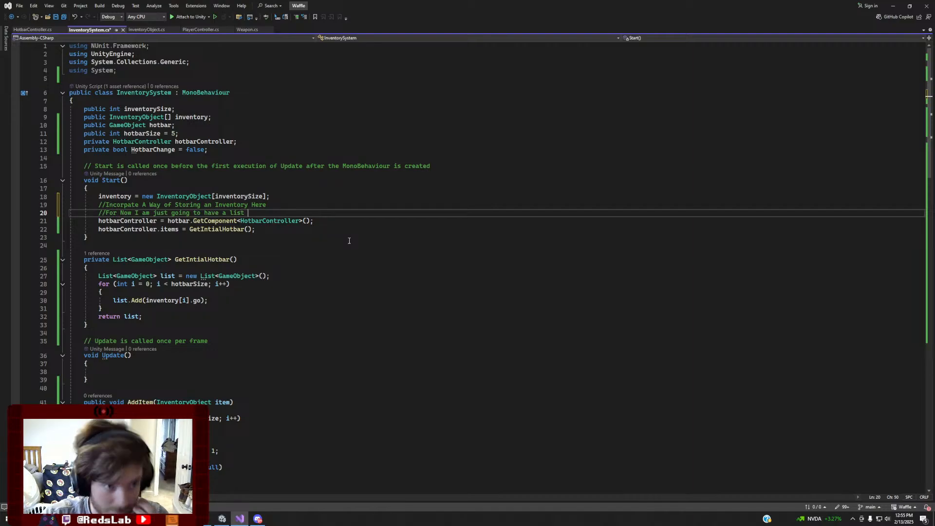
type("t of ")
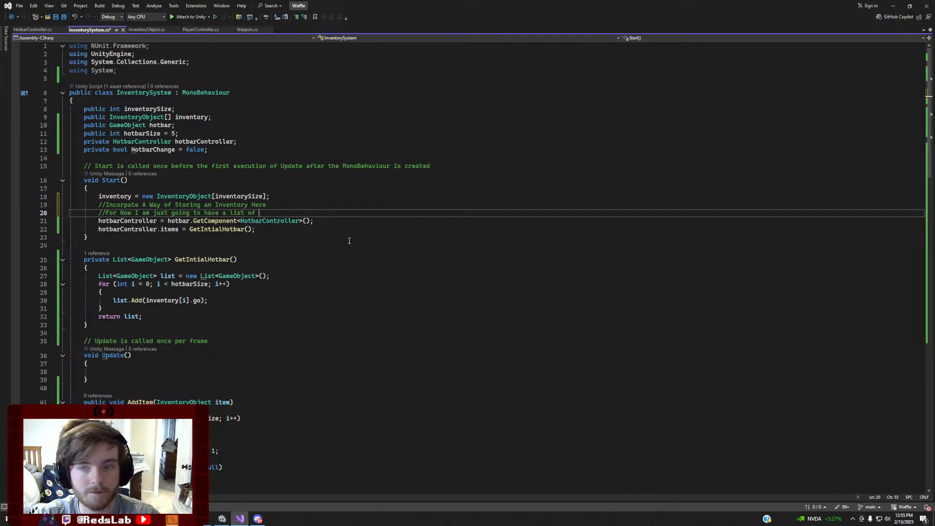
type("inital game obje")
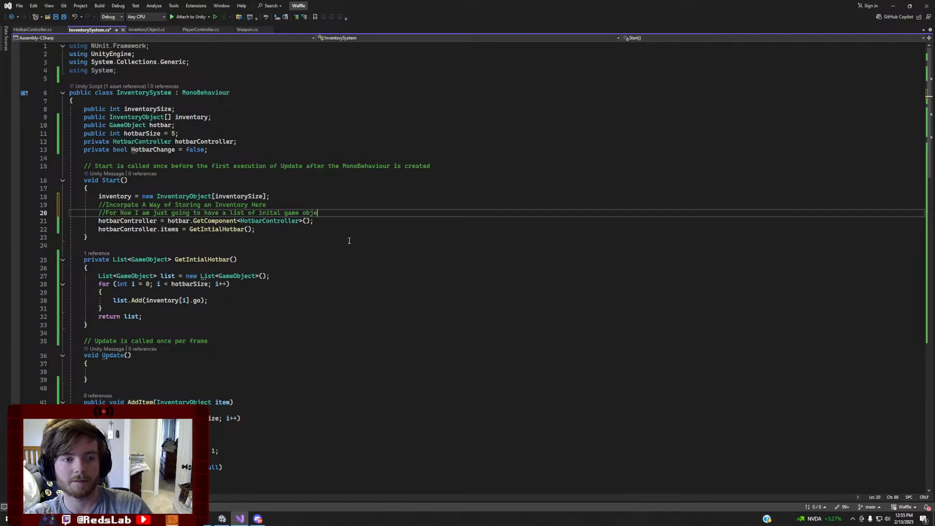
type("cts")
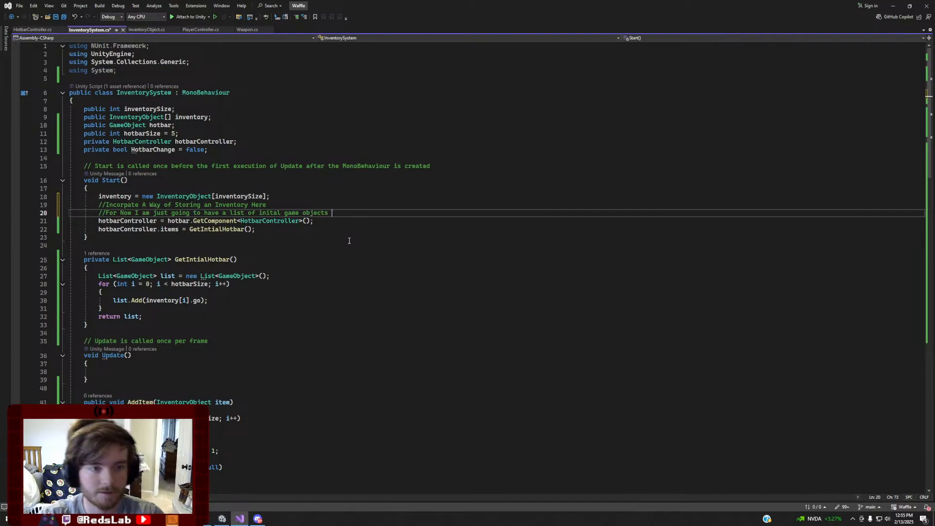
type(" for start")
key("Return")
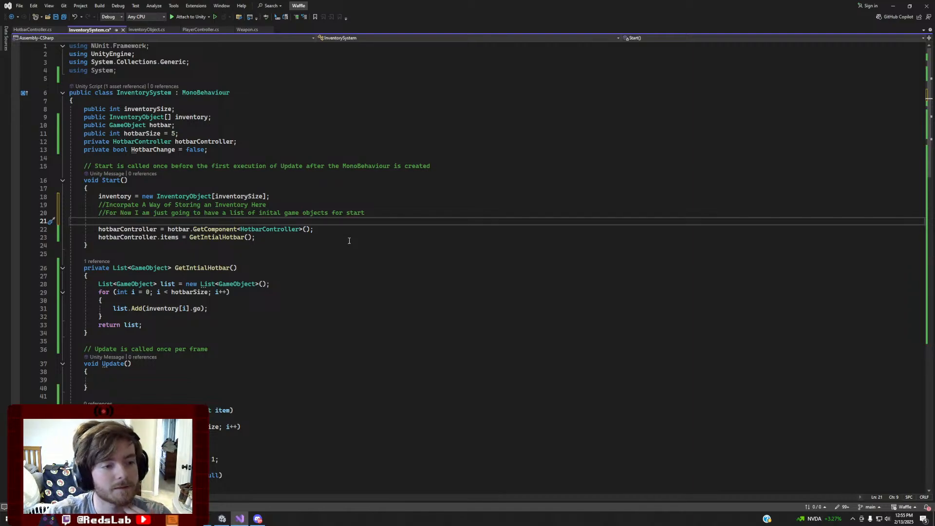
In GetIntialHotbar(), insert list.Add(null); between the list declaration and the for loop, and save the script
left_click(184, 319)
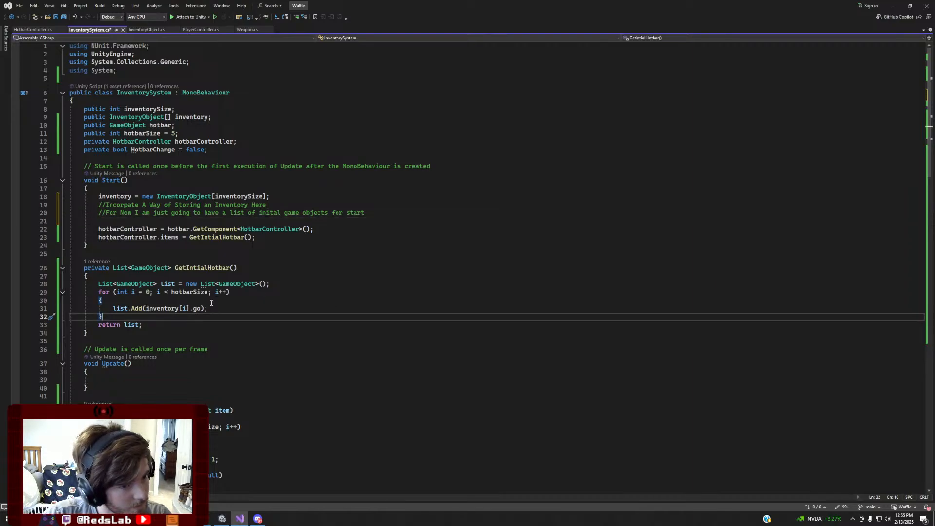
left_click(295, 284)
key("Return")
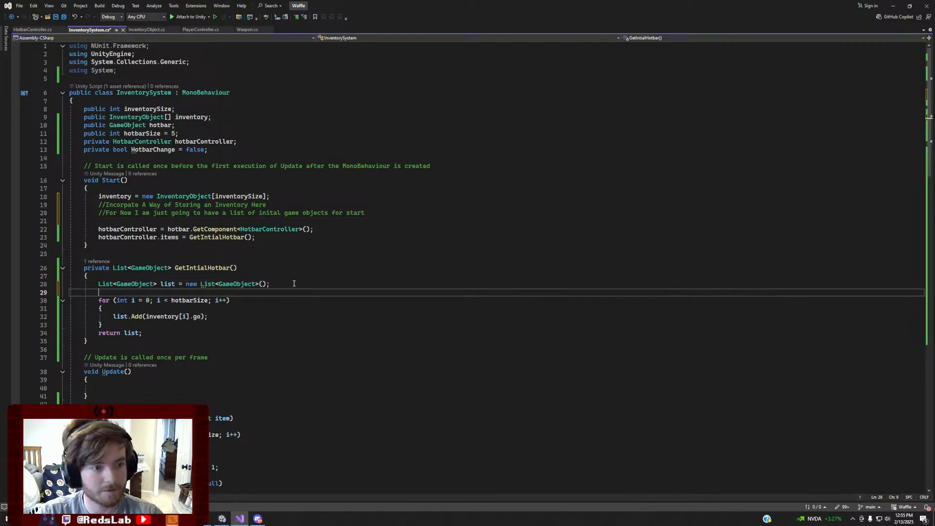
type("list.")
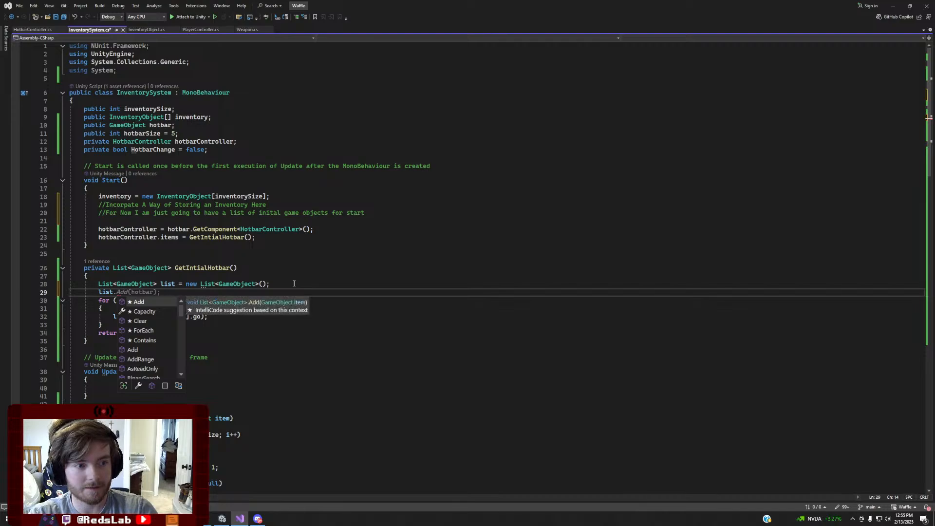
type("Add(nukl")
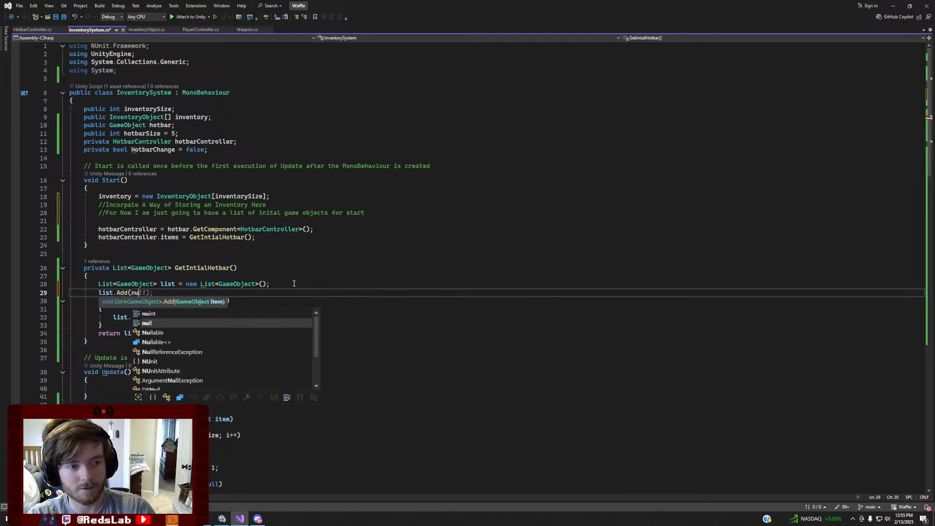
key("BackSpace")
key("BackSpace")
type("ll);")
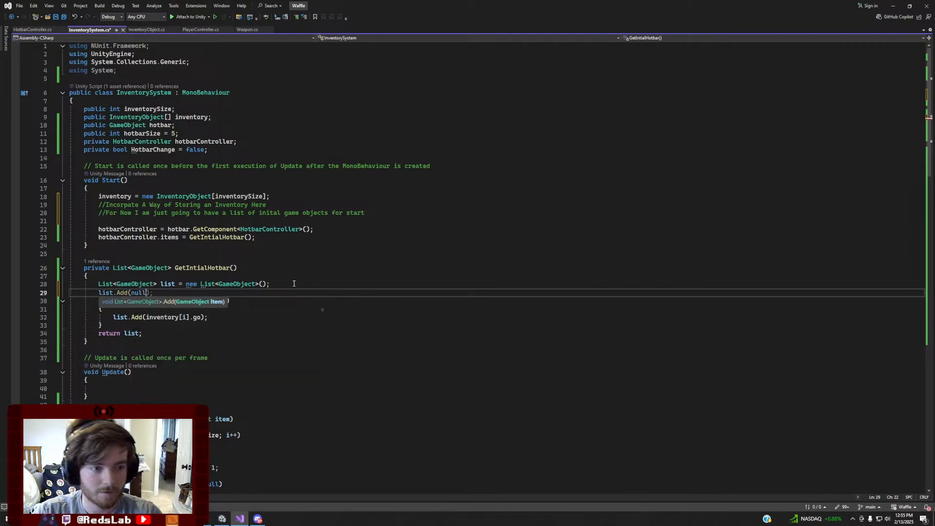
key("End")
key("ctrl+s")
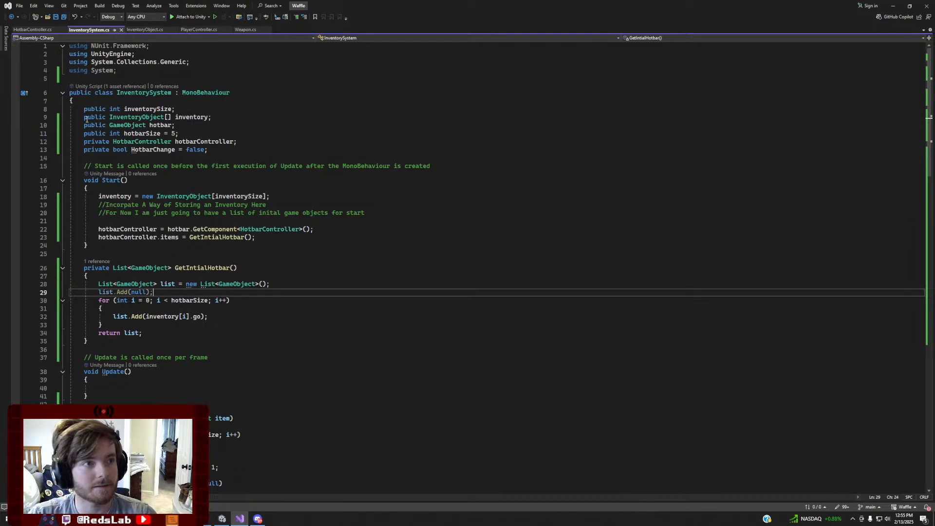
Check how HotbarController.cs uses the items list, and compare it with the loop in GetIntialHotbar() of InventorySystem.cs
left_click(42, 31)
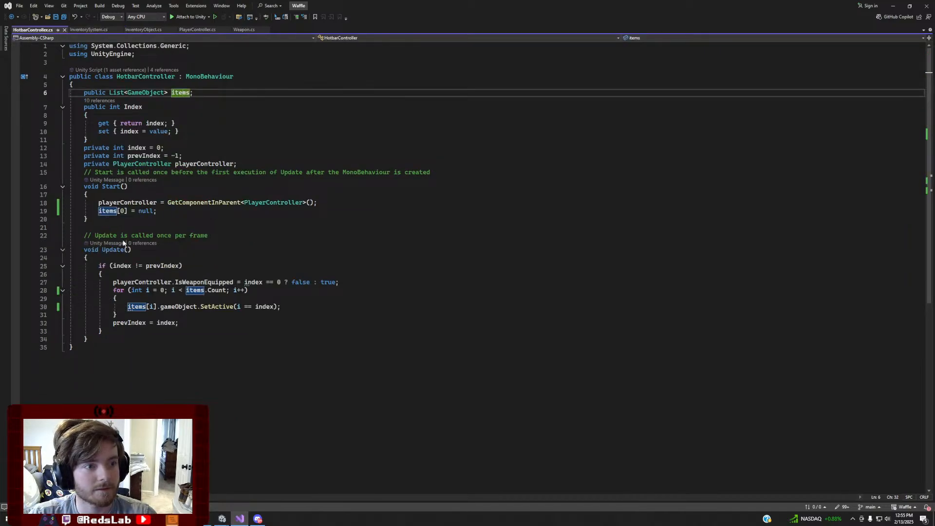
left_click(151, 217)
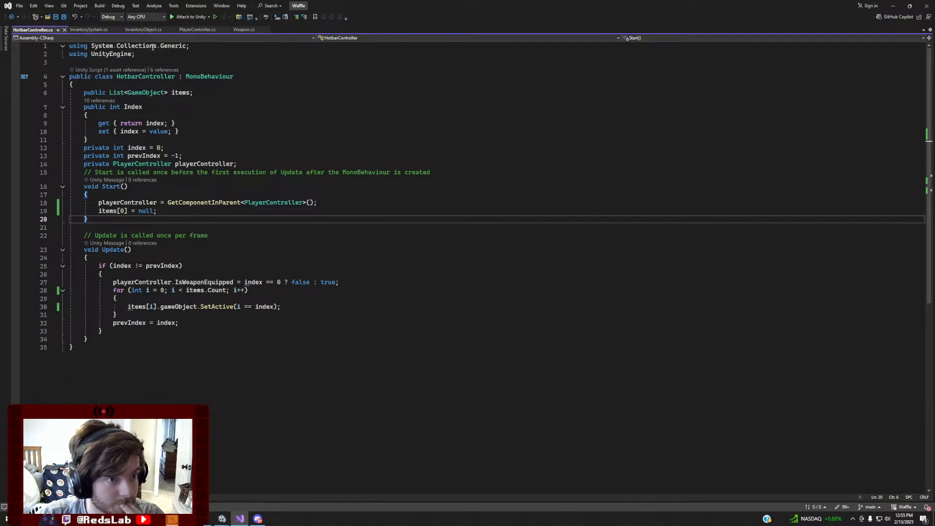
key("ctrl+Tab")
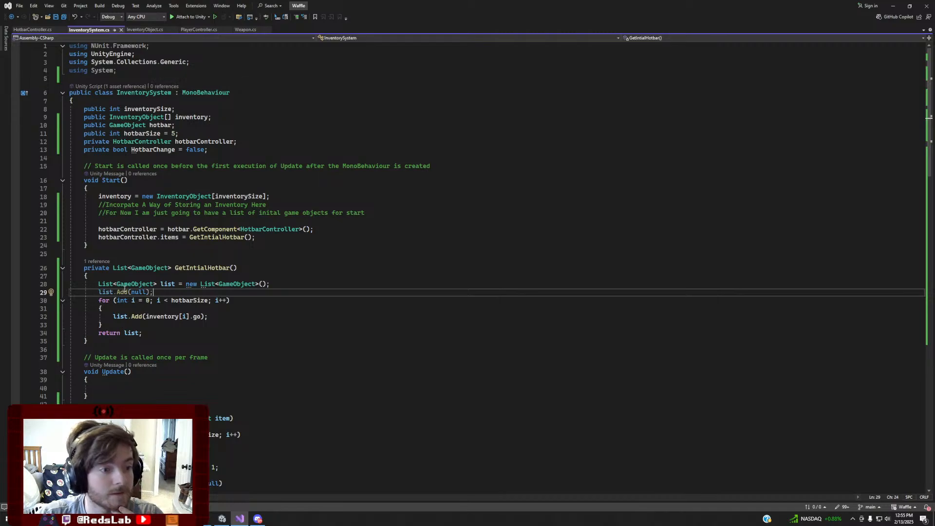
left_click(179, 300)
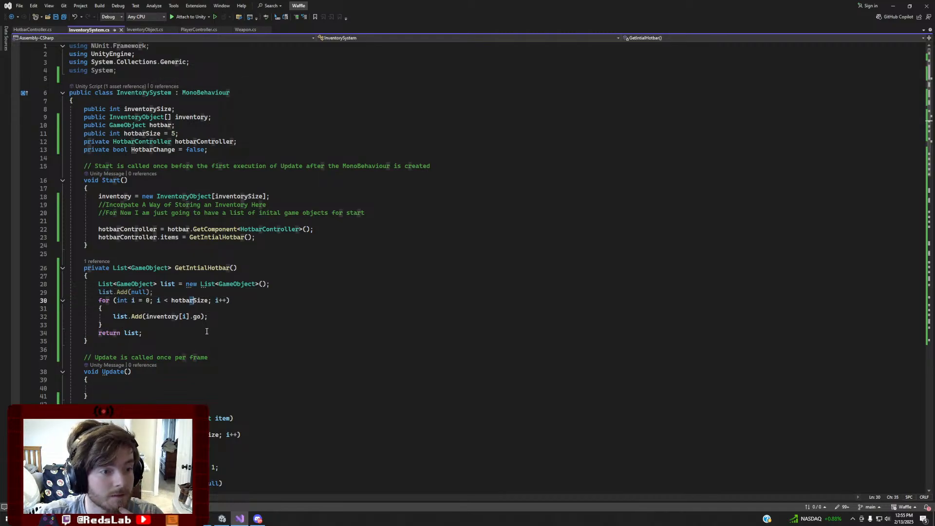
left_click(211, 332)
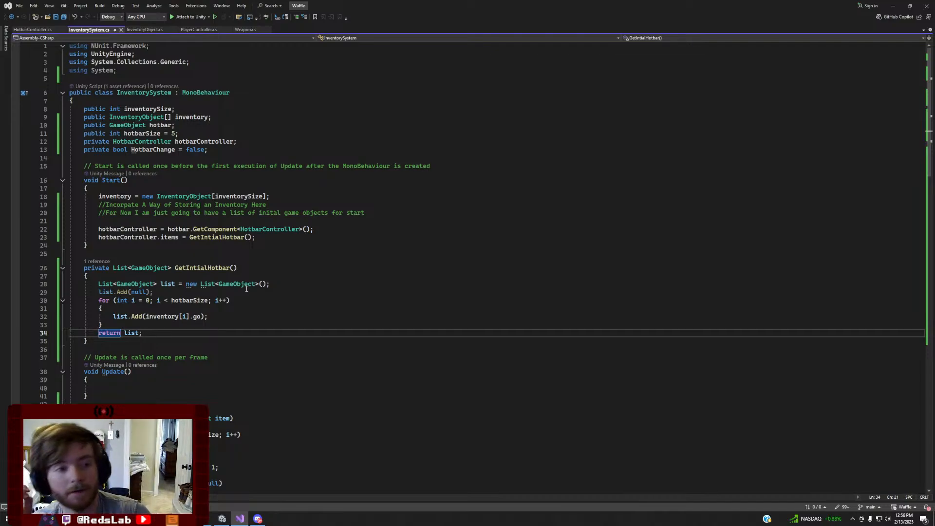
On the blank line below the comments in Start(), call SetInitalInventory();
left_click(191, 222)
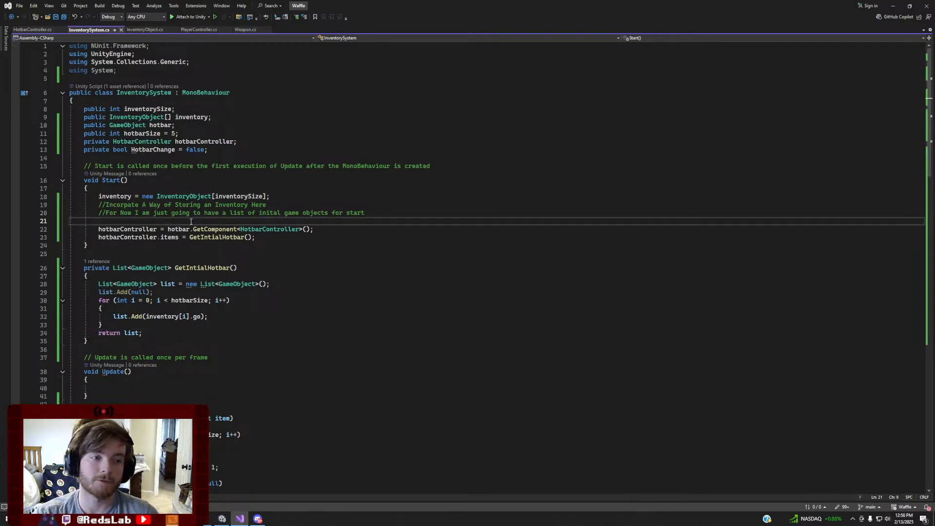
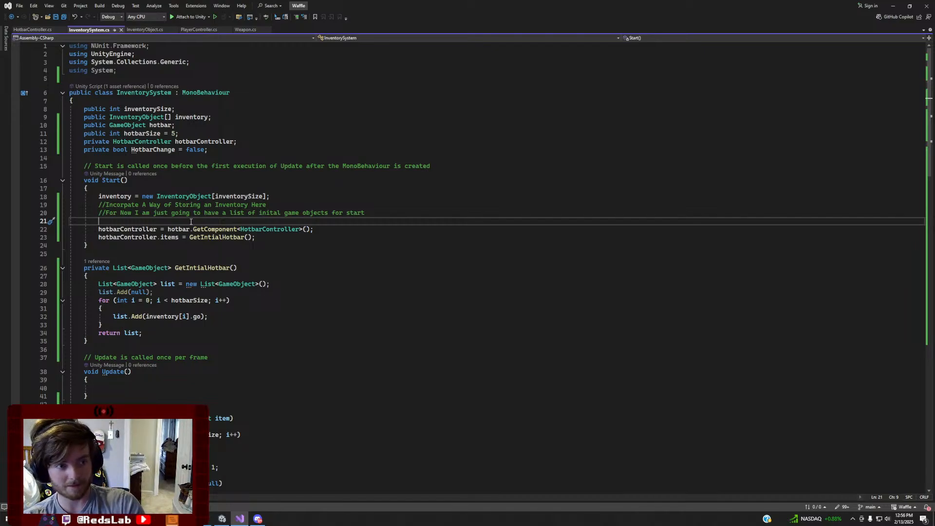
type("SetD")
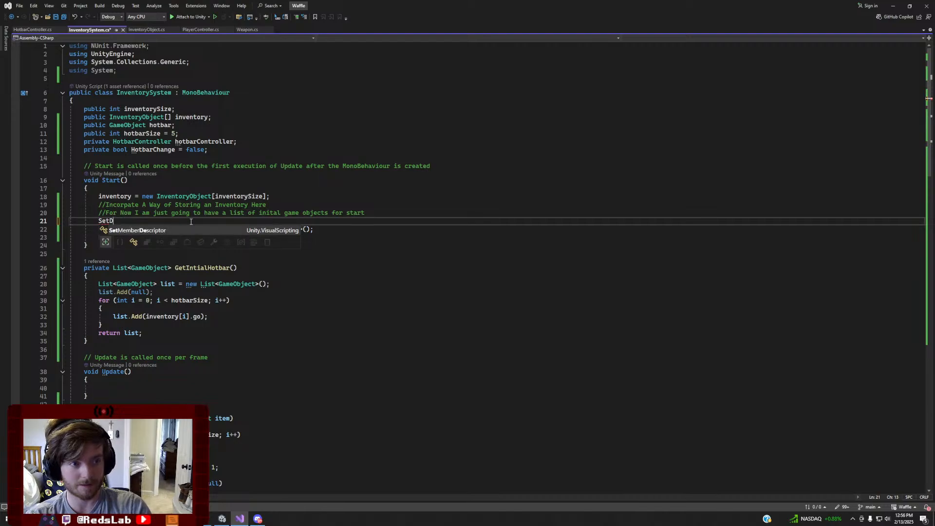
key("BackSpace")
type("Inital")
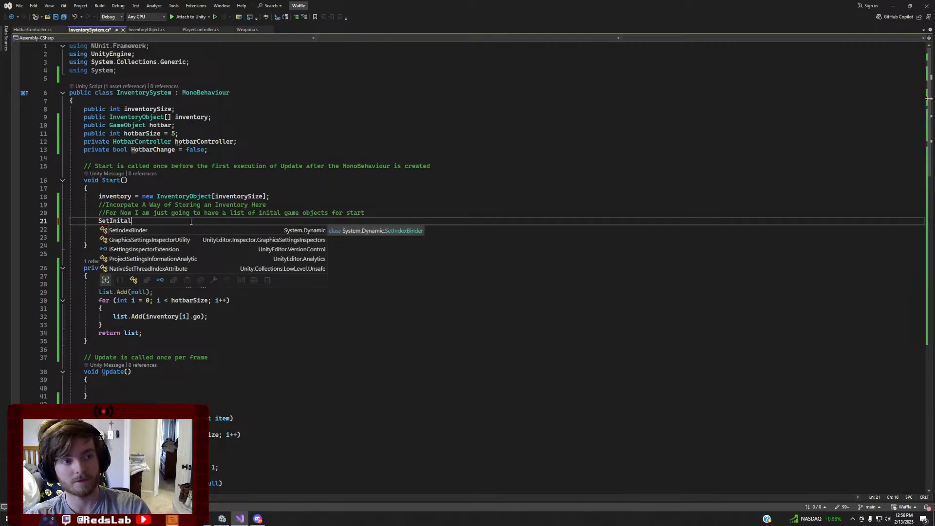
type("Inventory()")
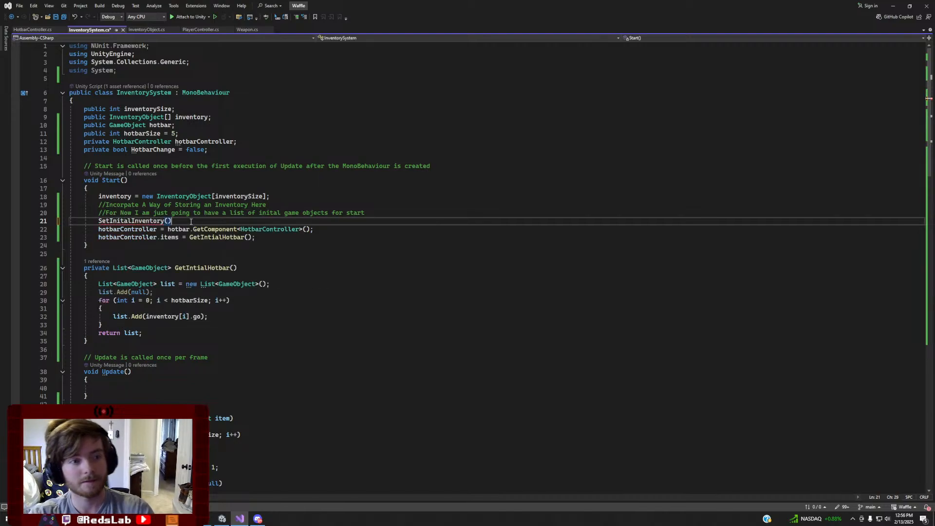
type(";")
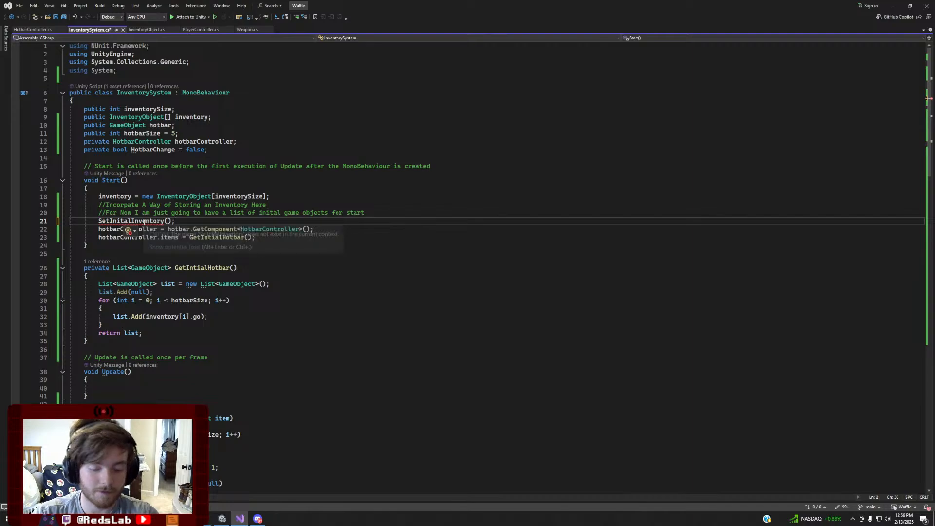
Generate the missing SetInitalInventory() method from its call and delete the NotImplementedException line from its body
key("ctrl+period")
key("Return")
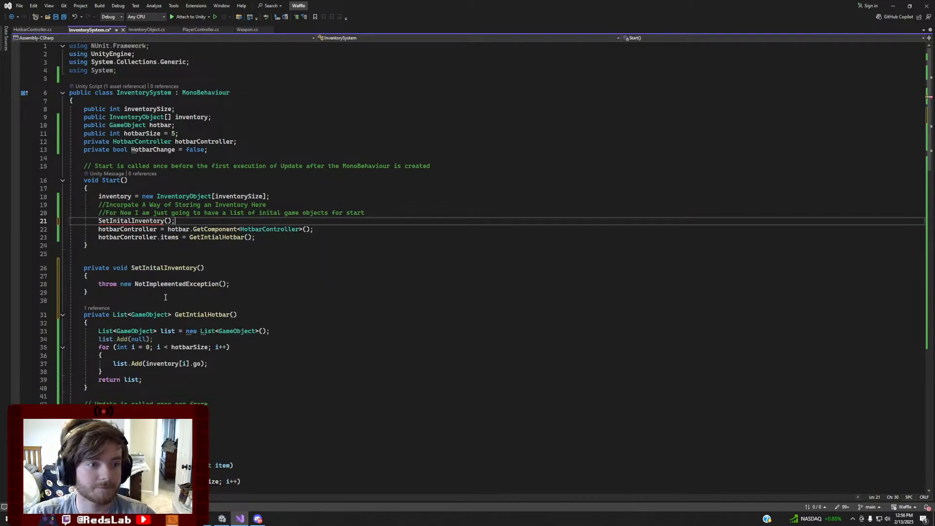
left_click_drag(230, 284, 100, 284)
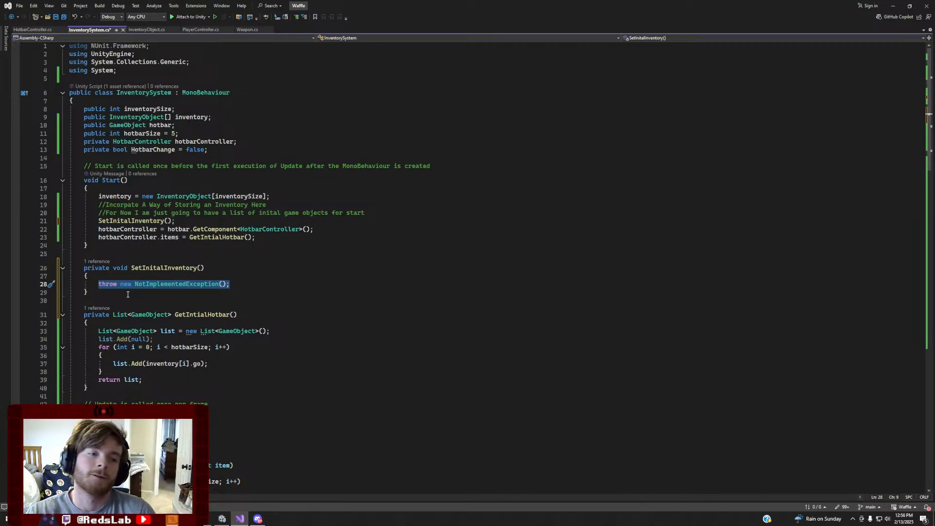
key("BackSpace")
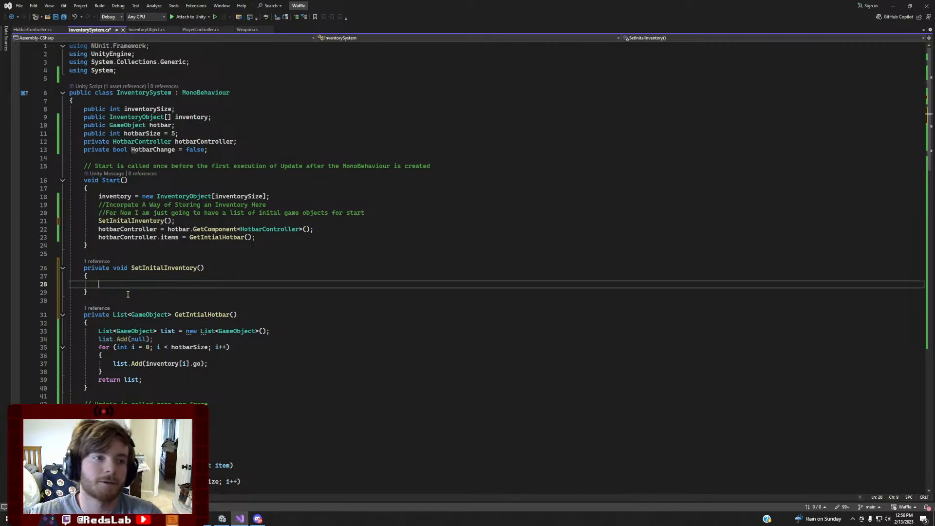
Below the hotbarSize field in InventorySystem, declare public List<GameObject> defaultInventoryList;
left_click(236, 122)
left_click(227, 126)
left_click(232, 133)
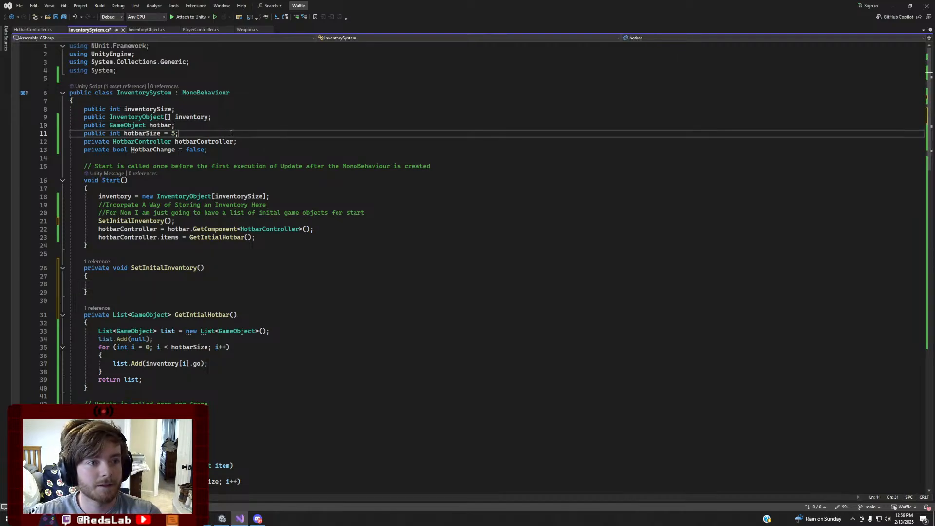
key("Return")
type("public List")
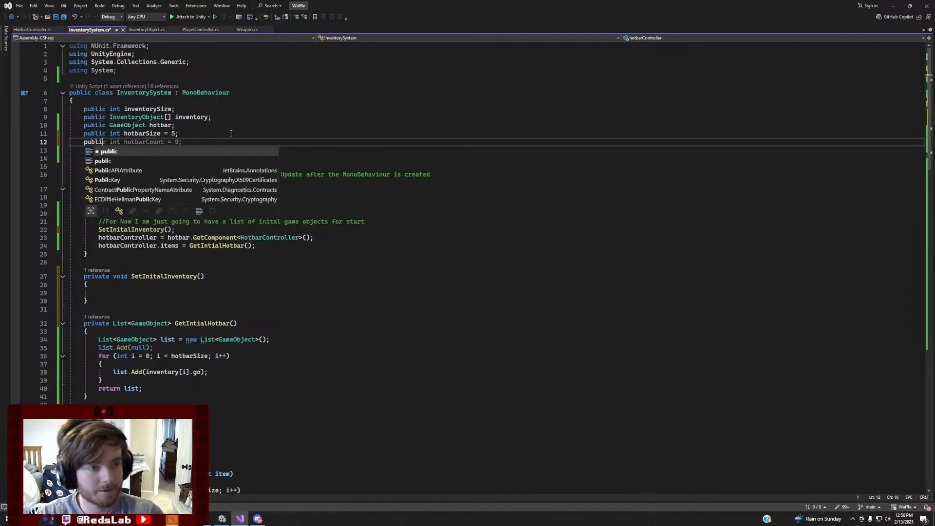
type("<GameObject")
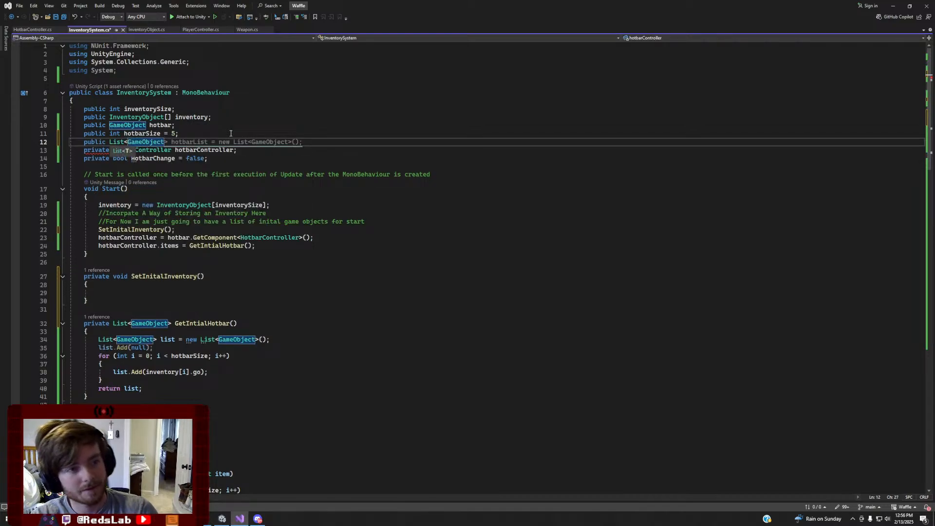
type("> de")
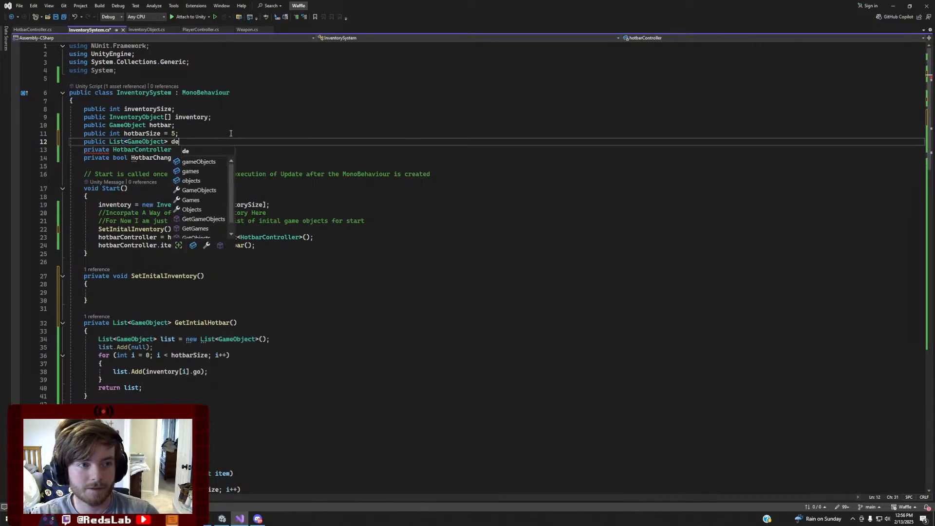
type("gault")
key("BackSpace")
key("BackSpace")
key("BackSpace")
key("BackSpace")
key("BackSpace")
type("faulty")
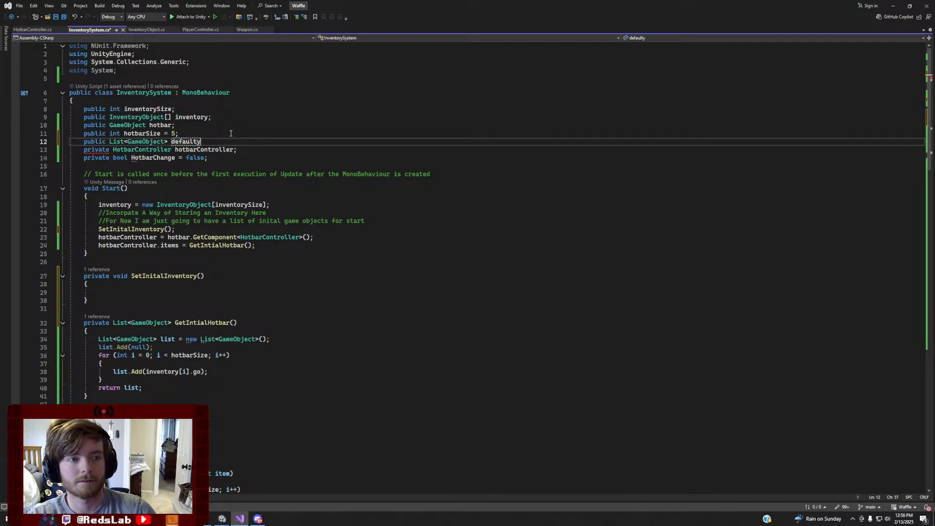
key("BackSpace")
type("Inveto")
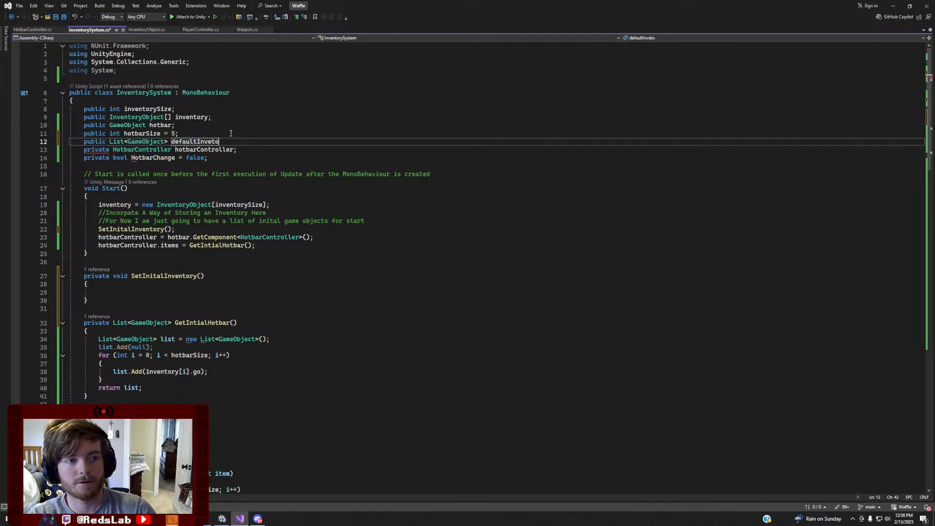
key("BackSpace")
key("BackSpace")
key("BackSpace")
key("BackSpace")
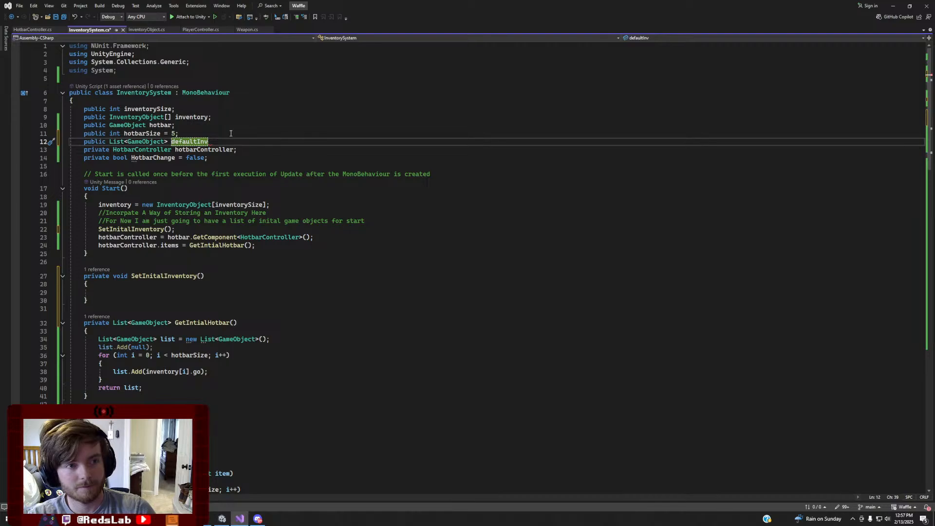
type("ent")
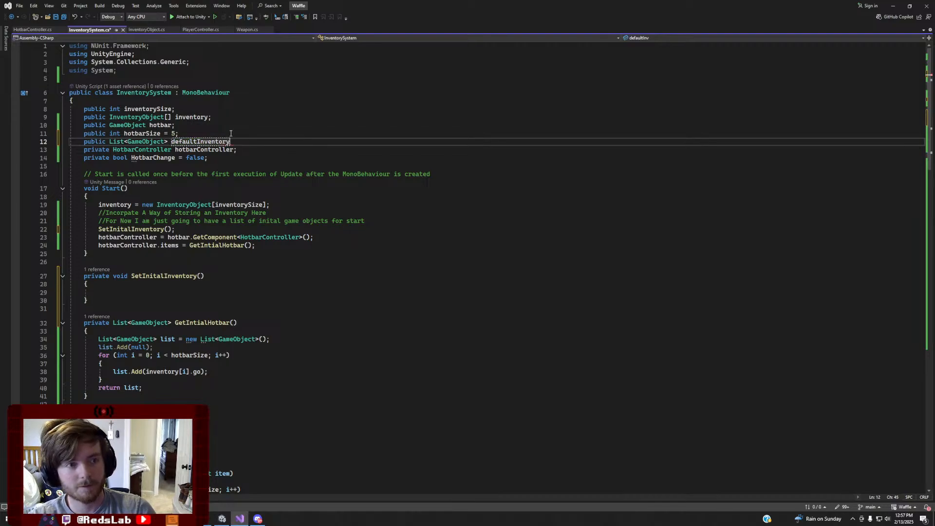
type("ory")
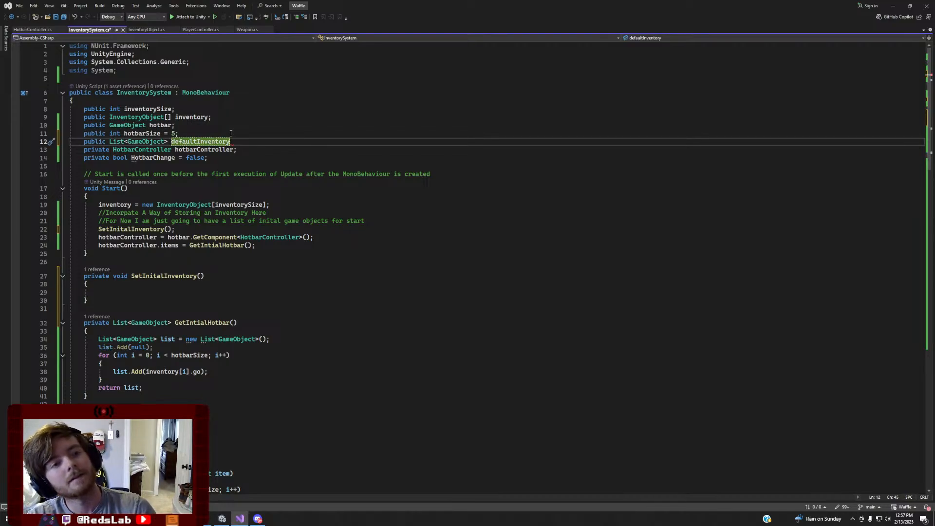
type(" ist;")
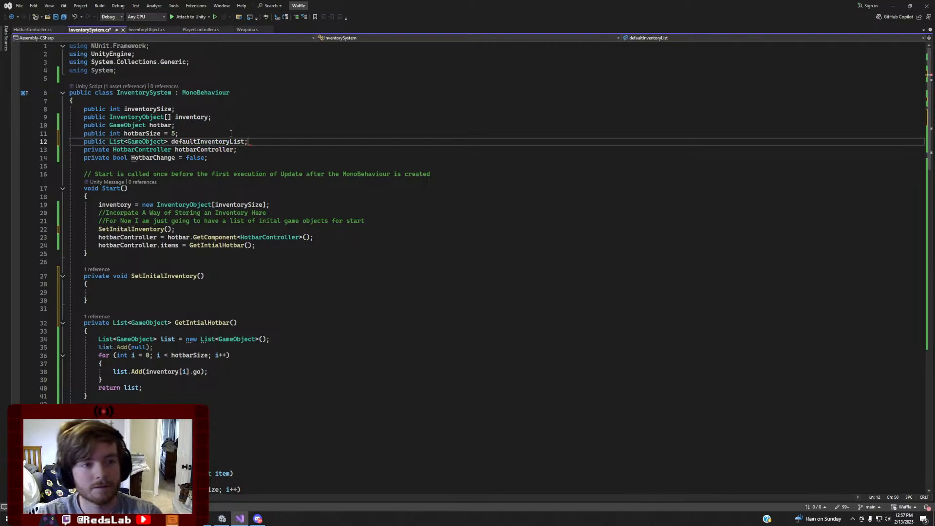
left_click(332, 227)
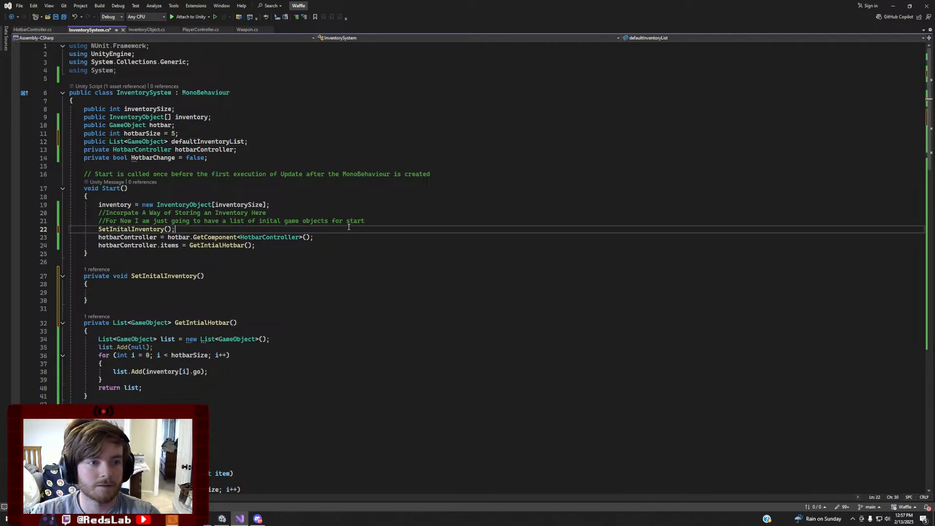
left_click(370, 221)
key("Return")
type("DefaultInventoryList")
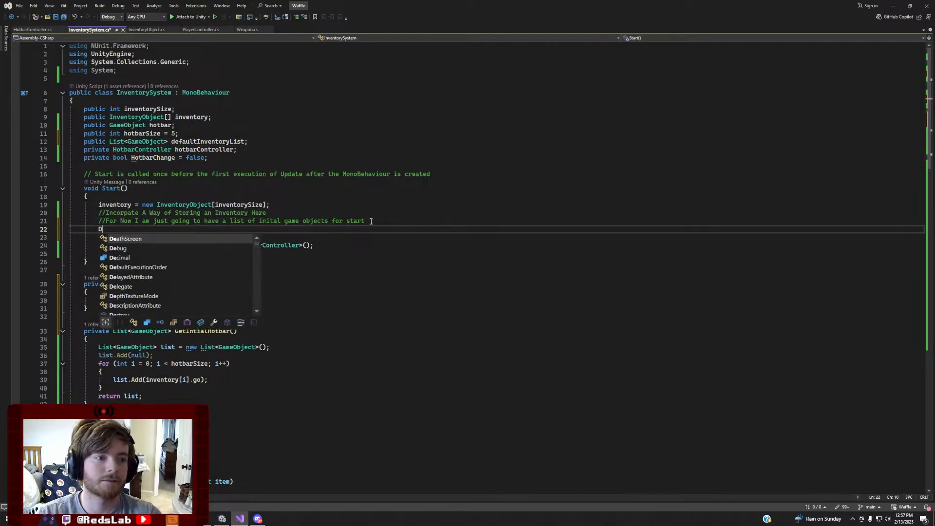
key("Tab")
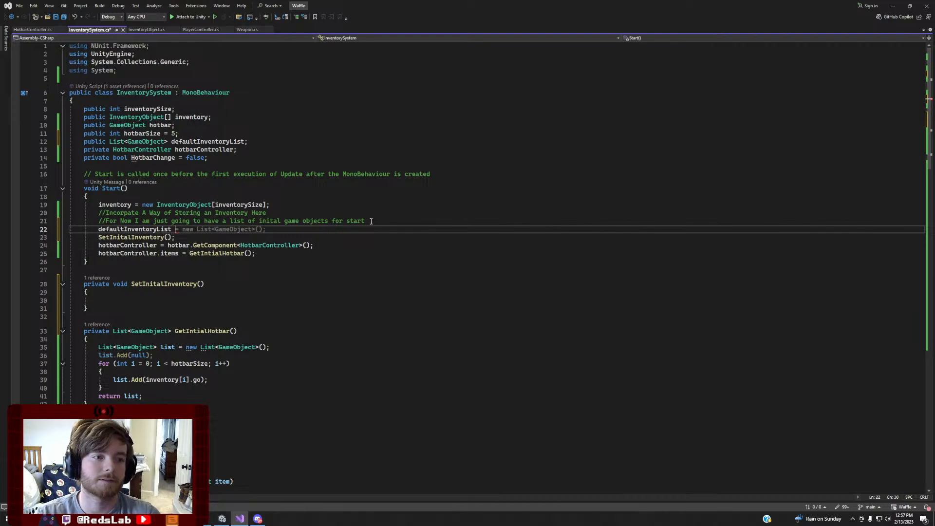
key("BackSpace")
key("BackSpace")
key("BackSpace")
key("BackSpace")
key("BackSpace")
key("BackSpace")
key("BackSpace")
key("BackSpace")
key("BackSpace")
key("BackSpace")
key("BackSpace")
key("BackSpace")
key("BackSpace")
key("BackSpace")
key("BackSpace")
key("BackSpace")
key("BackSpace")
key("BackSpace")
key("BackSpace")
key("BackSpace")
key("BackSpace")
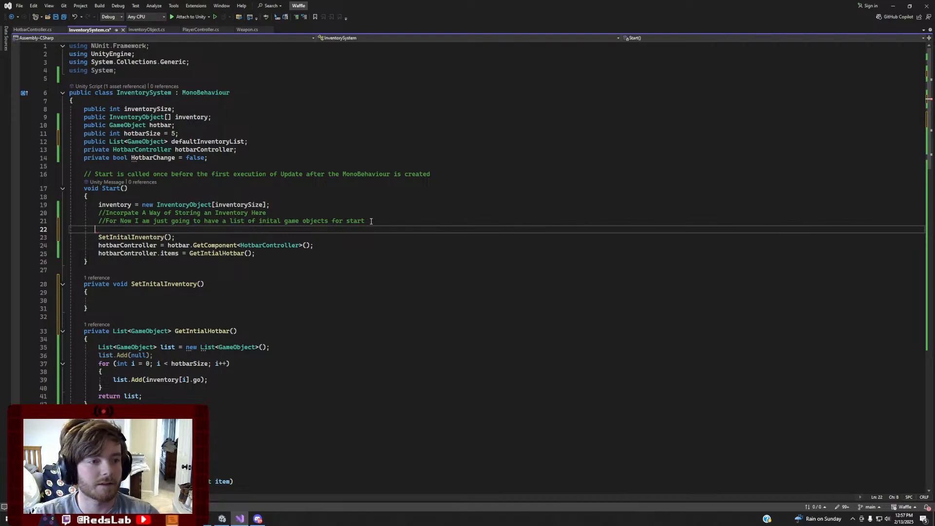
key("BackSpace")
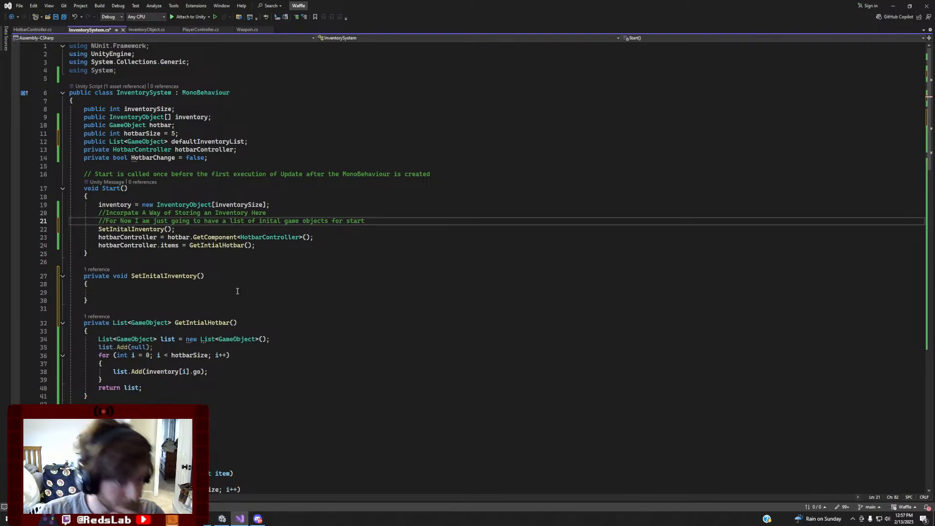
In the body of SetInitalInventory(), add a foreach (var go in defaultInventoryList) loop with an empty block
left_click(185, 292)
type("f")
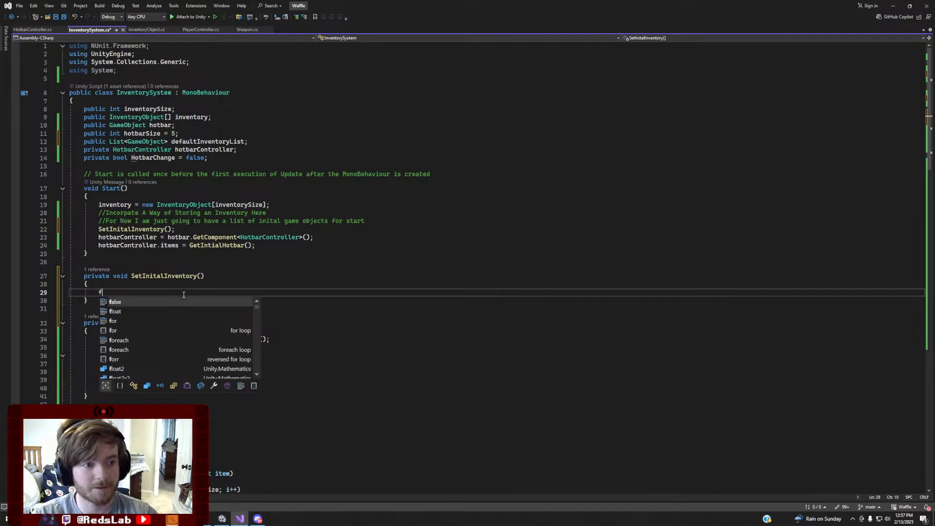
type("oreach ")
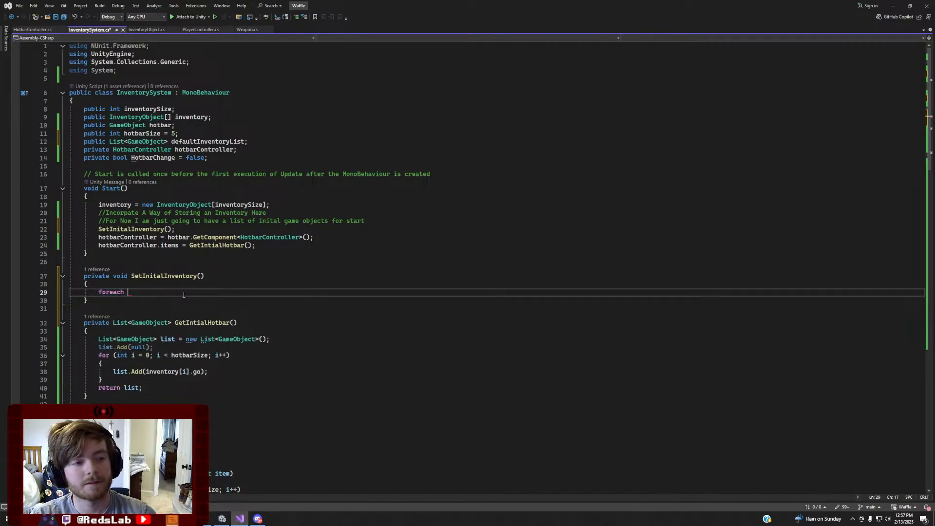
type("(var ")
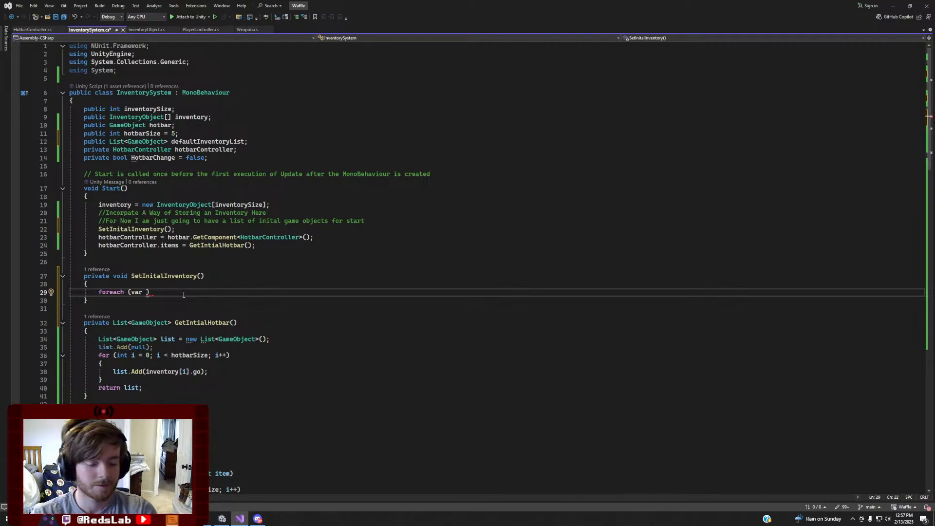
type("go in de")
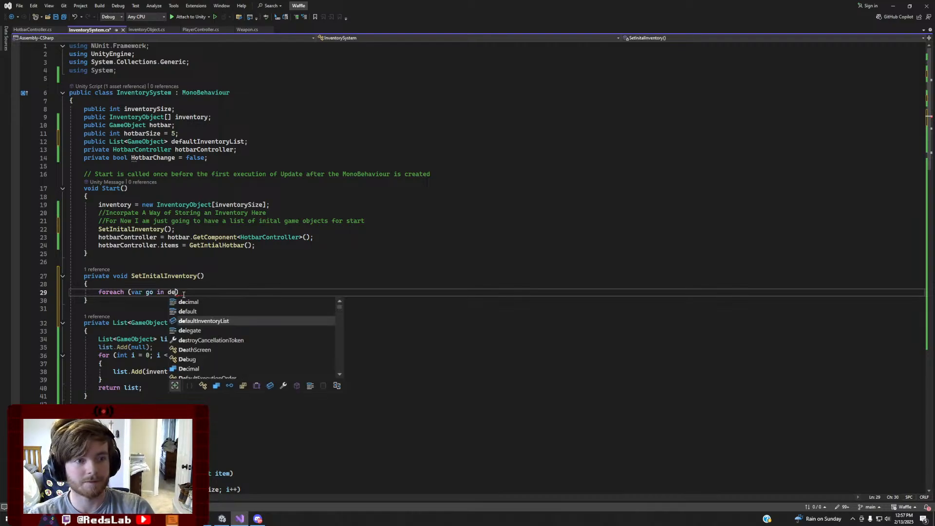
key("Tab")
type(")")
key("Return")
type("{")
key("Return")
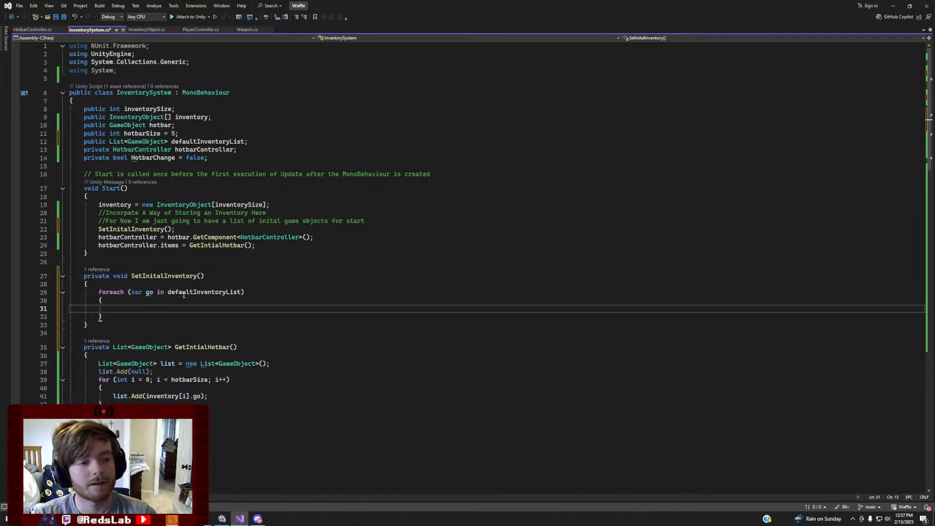
type("indexer")
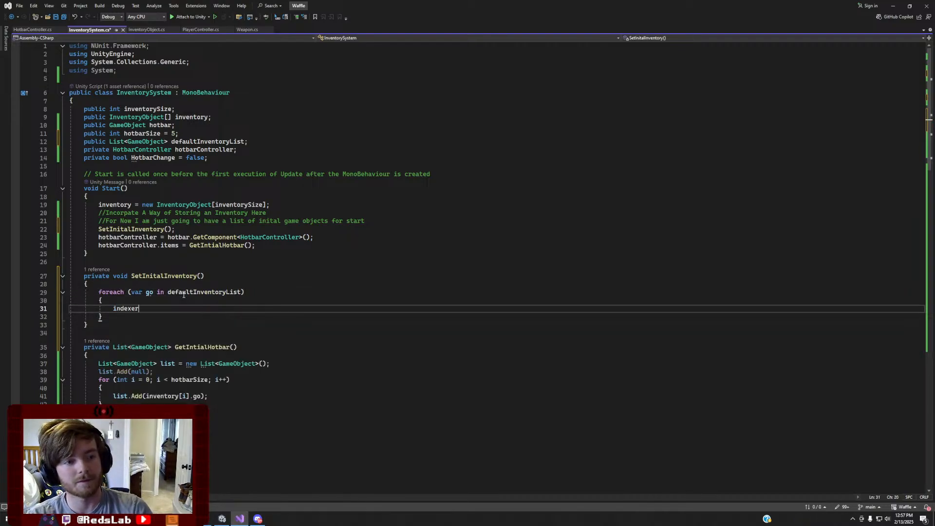
key("BackSpace")
key("BackSpace")
key("BackSpace")
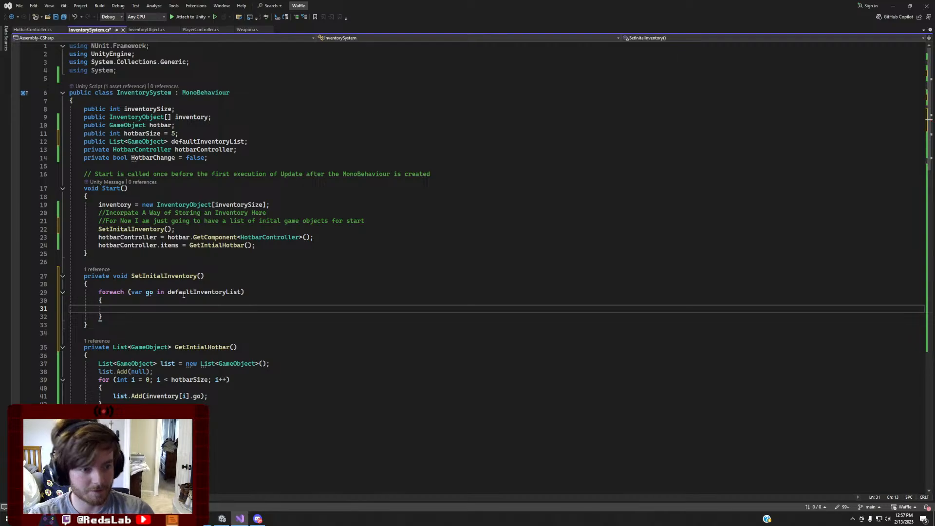
Inside the foreach loop of SetInitalInventory(), call AddItem(go); and save the script
scroll(184, 294, "down", 7)
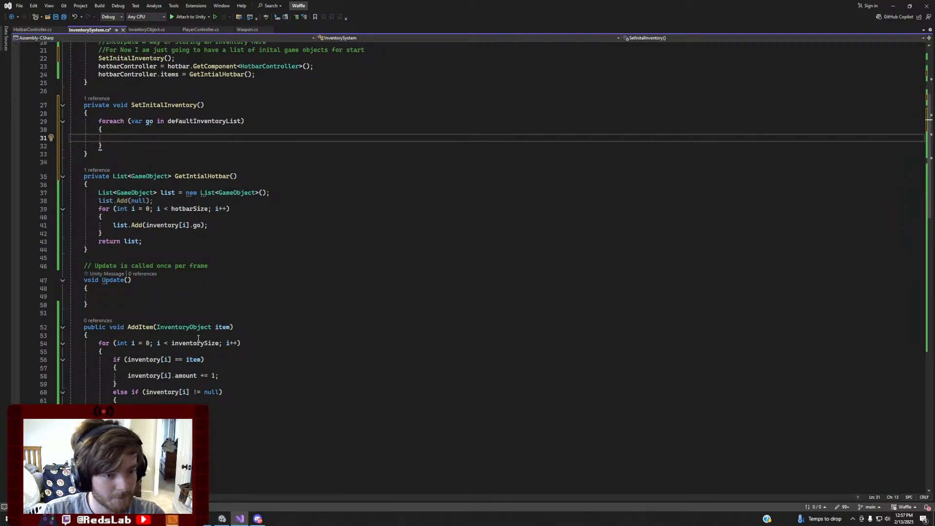
scroll(198, 338, "up", 4)
type("Add")
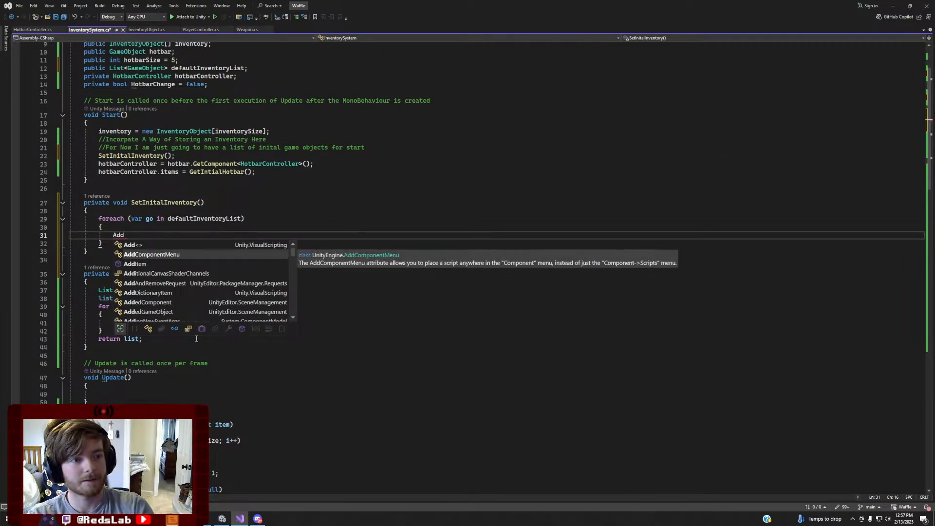
type("Item(go);")
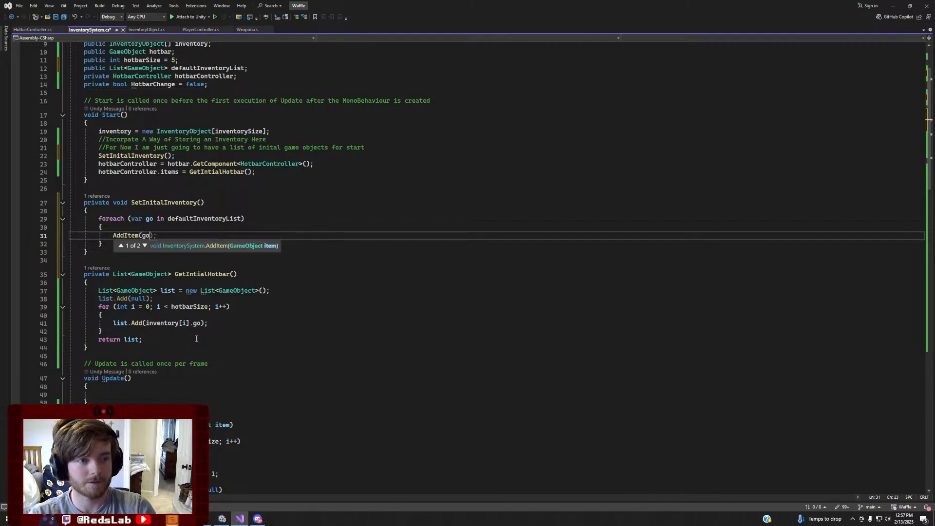
key("ctrl+s")
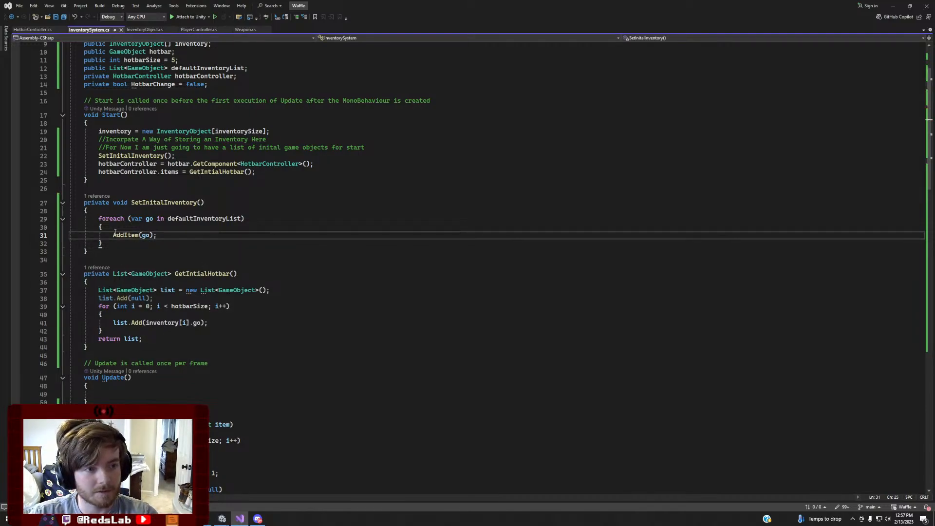
Trace the AddItem(go) call into AddItem(GameObject item), checking its match condition, amount increment and new InventoryObject assignment
left_click_drag(109, 237, 167, 234)
left_click(169, 235)
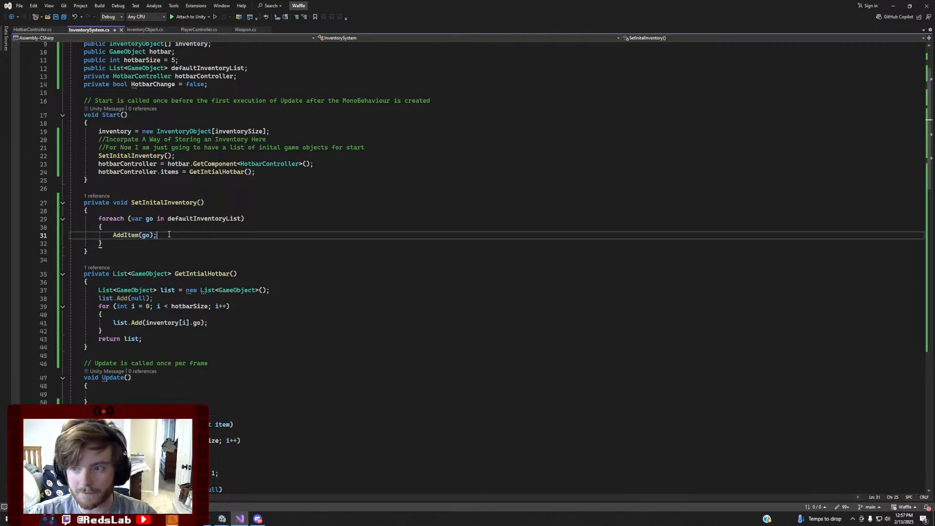
left_click(146, 218)
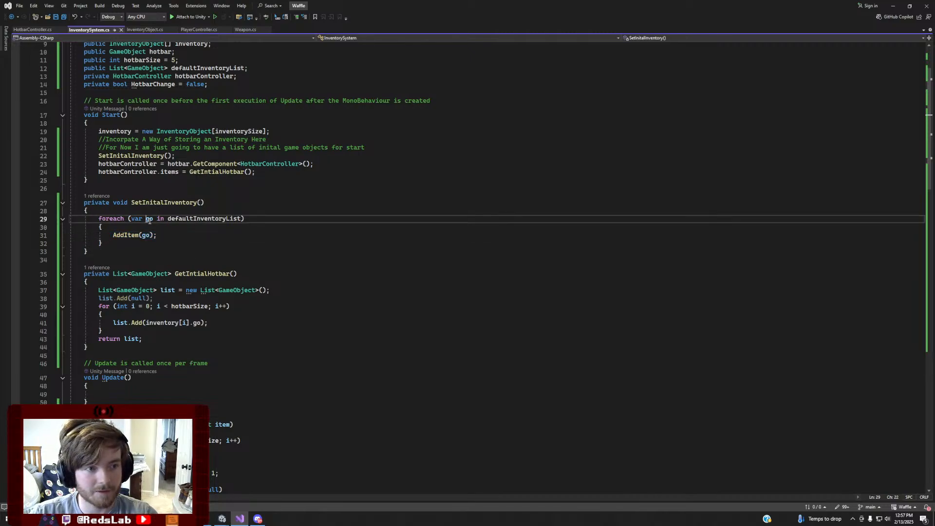
scroll(223, 299, "down", 12)
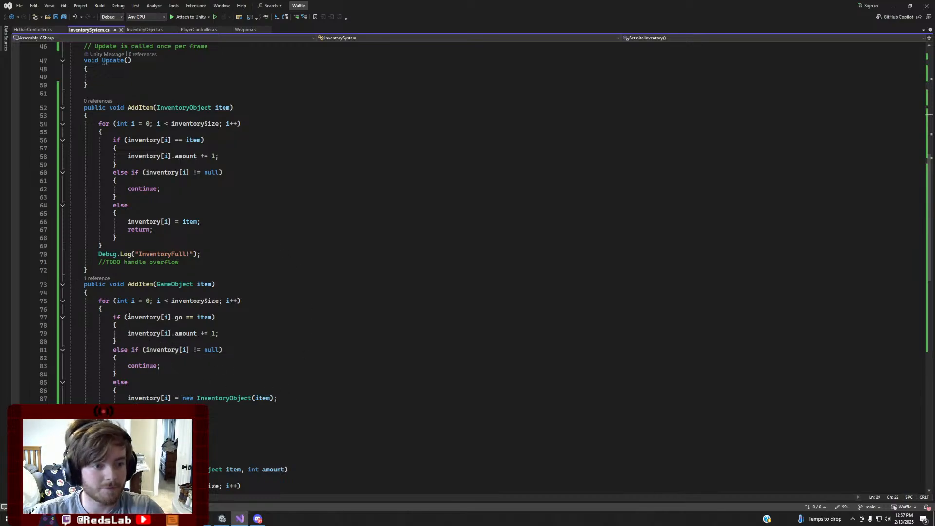
left_click_drag(127, 317, 187, 318)
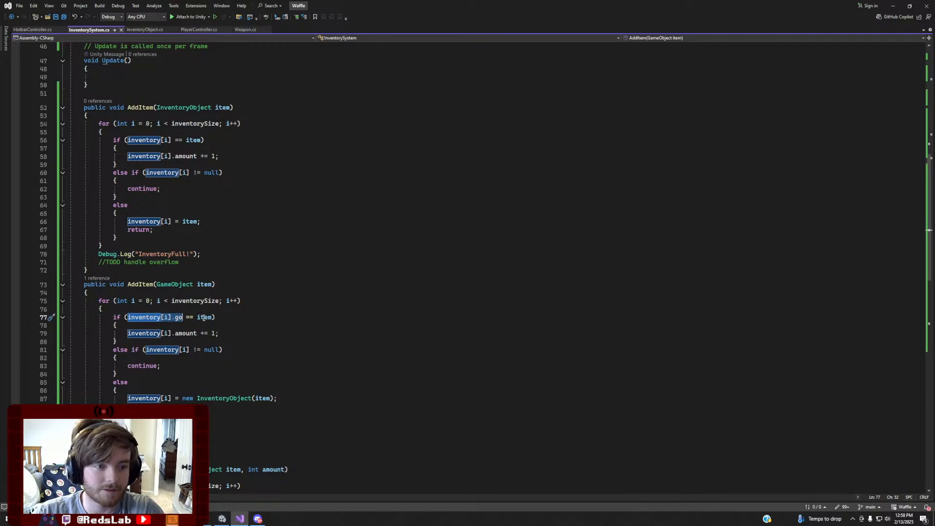
left_click(206, 318)
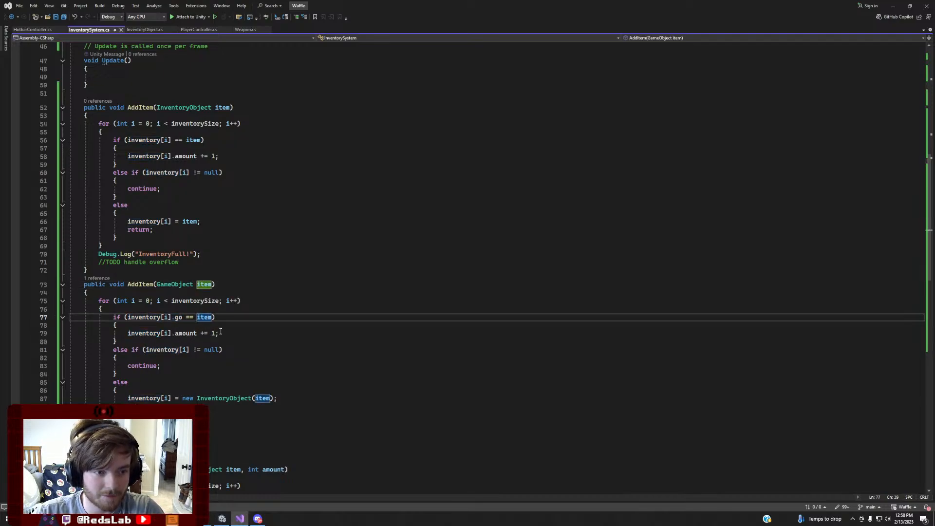
left_click_drag(220, 333, 129, 333)
key("End")
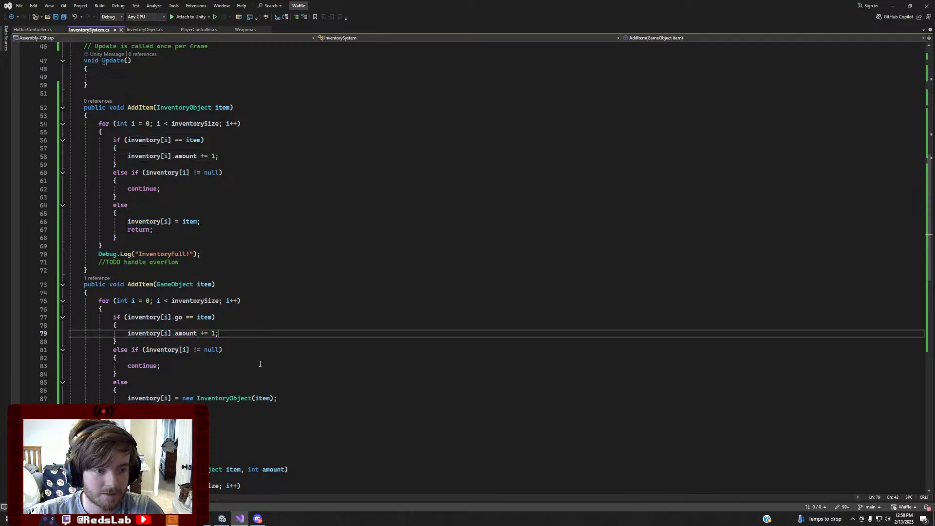
left_click(271, 399)
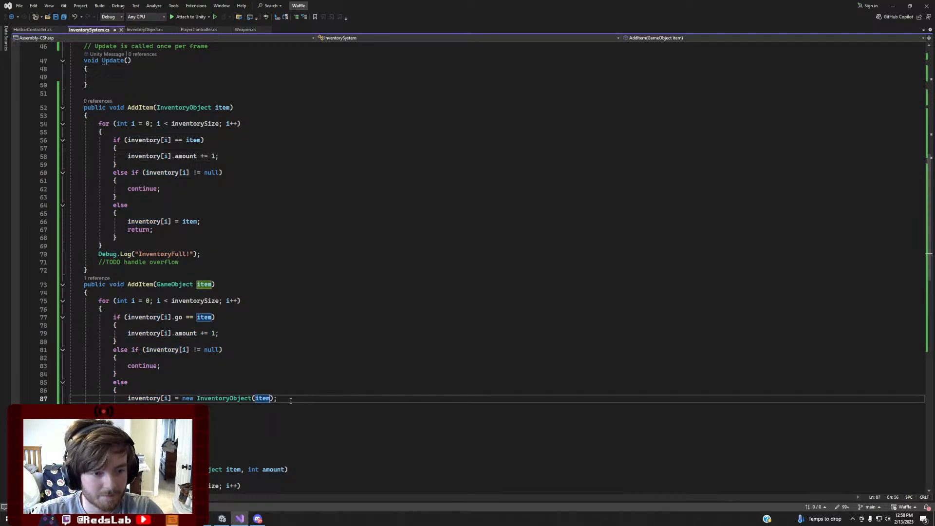
left_click(291, 401)
key("Return")
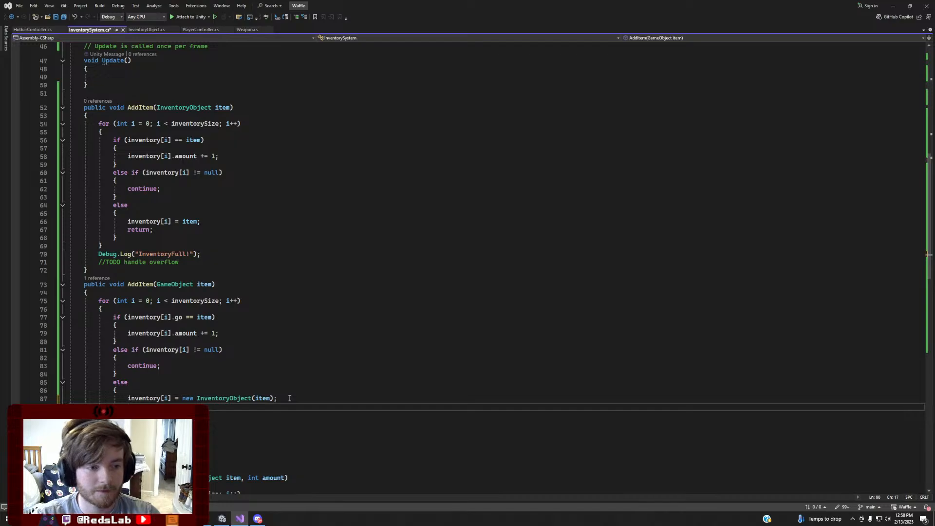
key("ctrl+z")
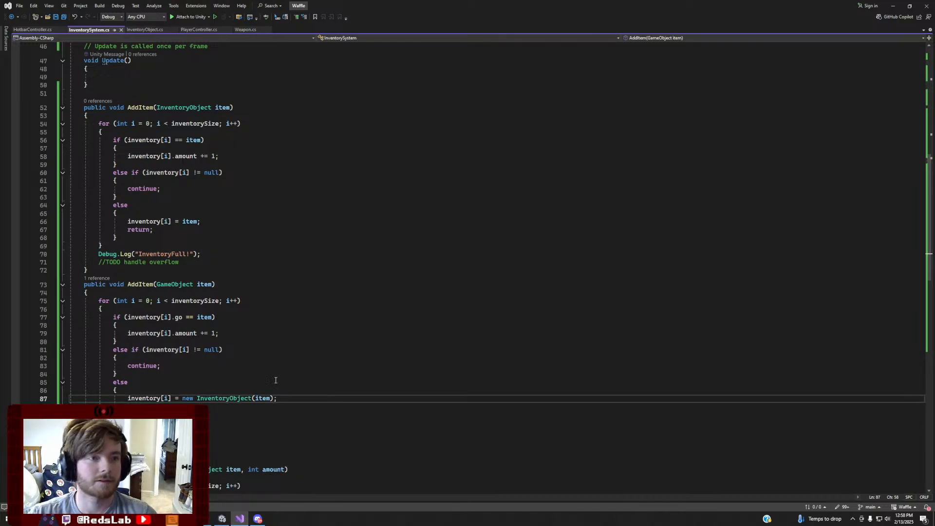
Review the InventoryObject(GameObject go) constructor and the slot assignment in AddItem(InventoryObject item), checking how new items are created and stored
left_click(150, 31)
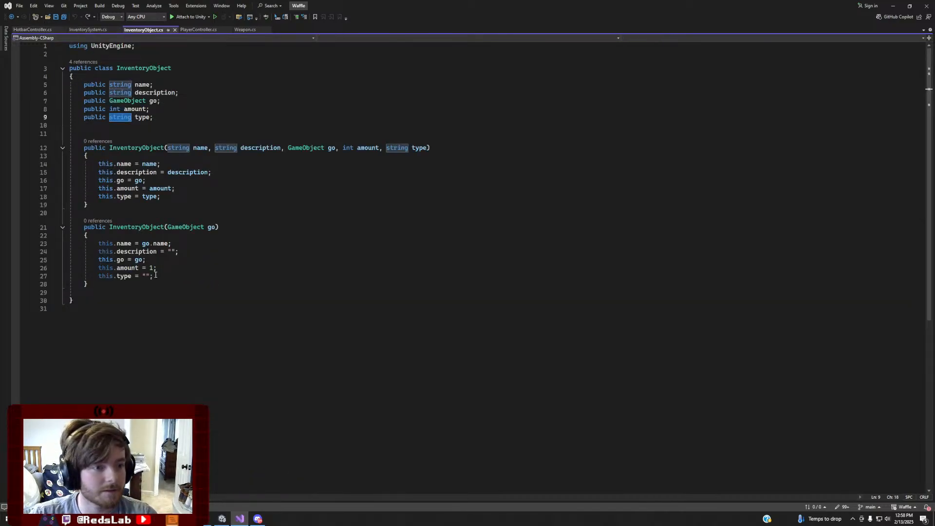
left_click(145, 268)
left_click(98, 31)
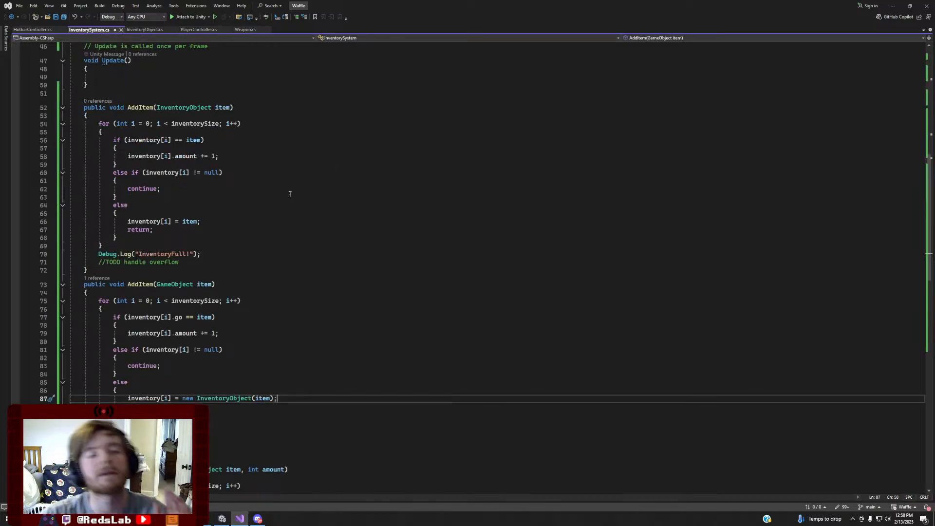
scroll(289, 197, "up", 2)
scroll(290, 199, "up", 1)
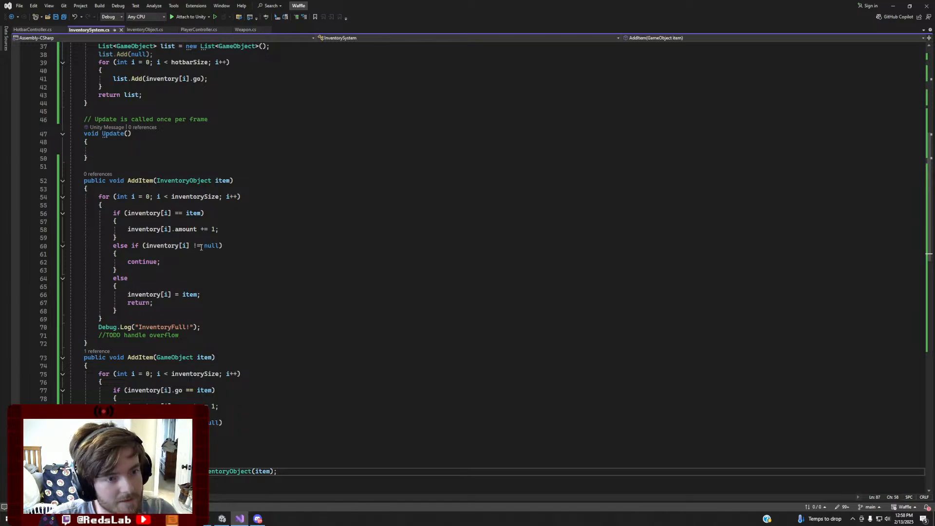
left_click_drag(127, 295, 201, 295)
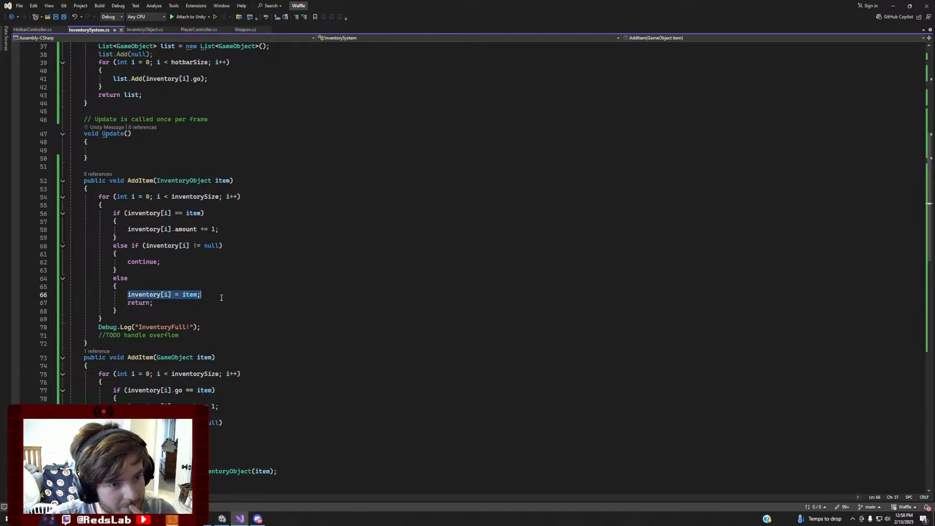
scroll(223, 301, "up", 3)
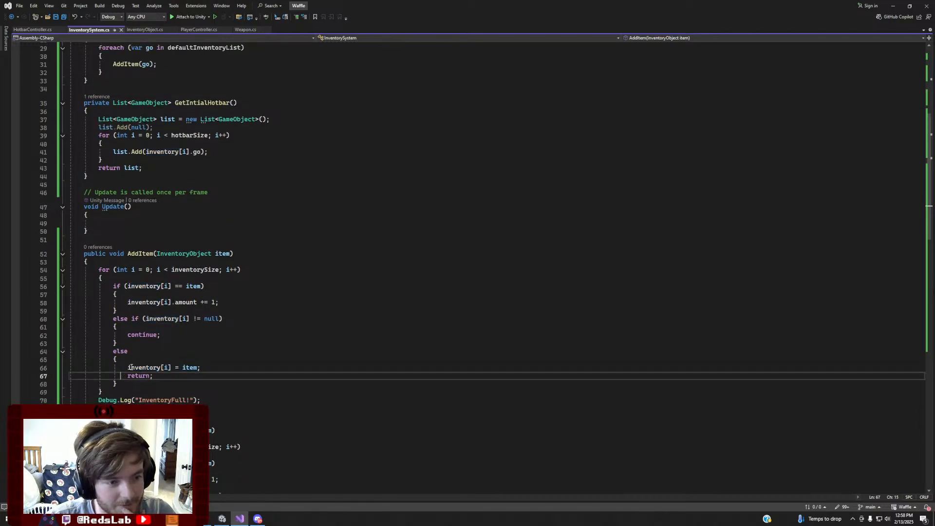
left_click(223, 367)
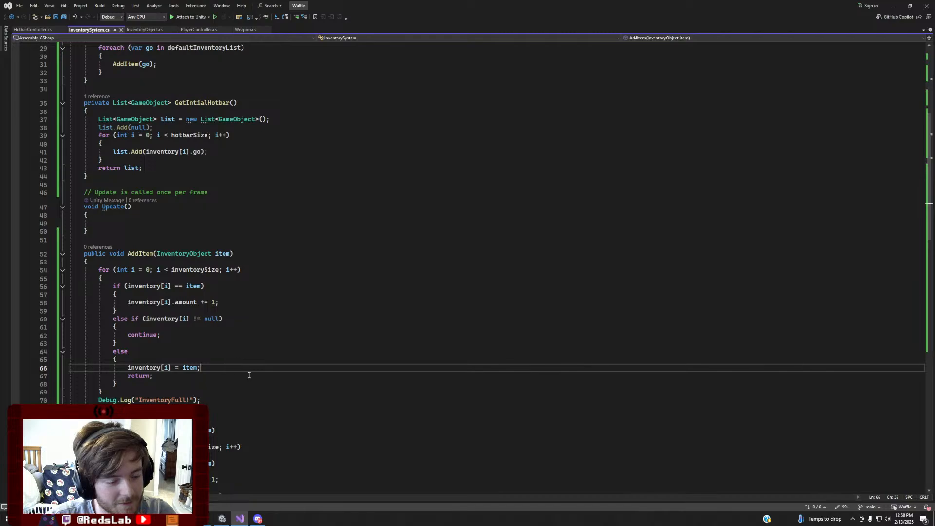
scroll(252, 413, "up", 10)
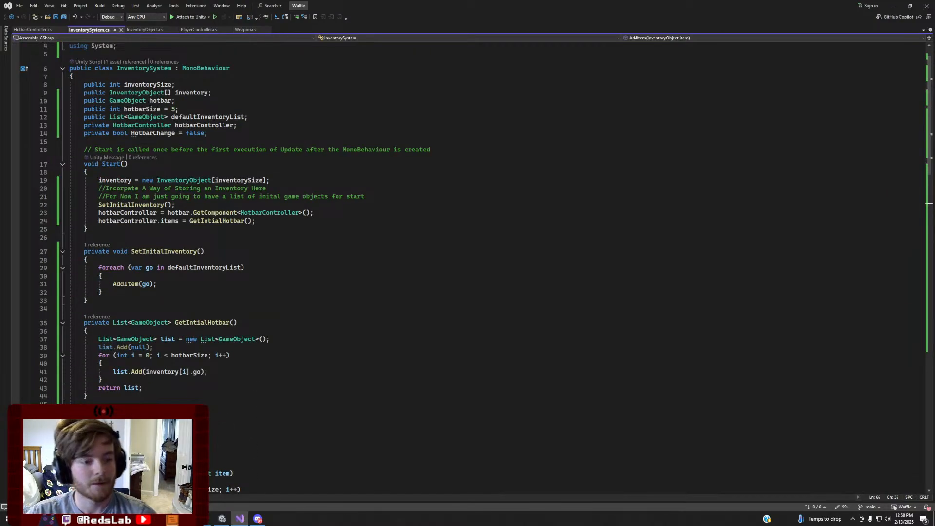
Switch to Unity and add two empty elements to the Default Inventory List of the Player prefab's Inventory System component
left_click(222, 519)
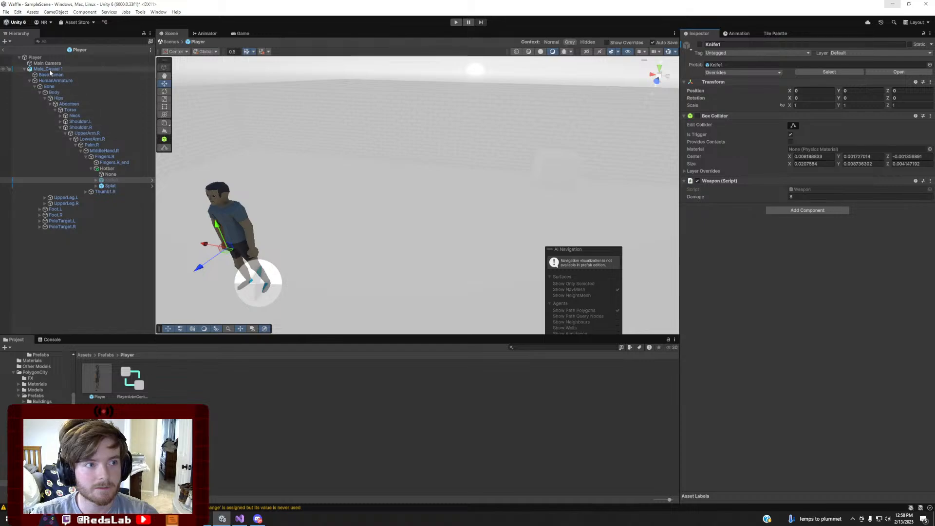
left_click(63, 58)
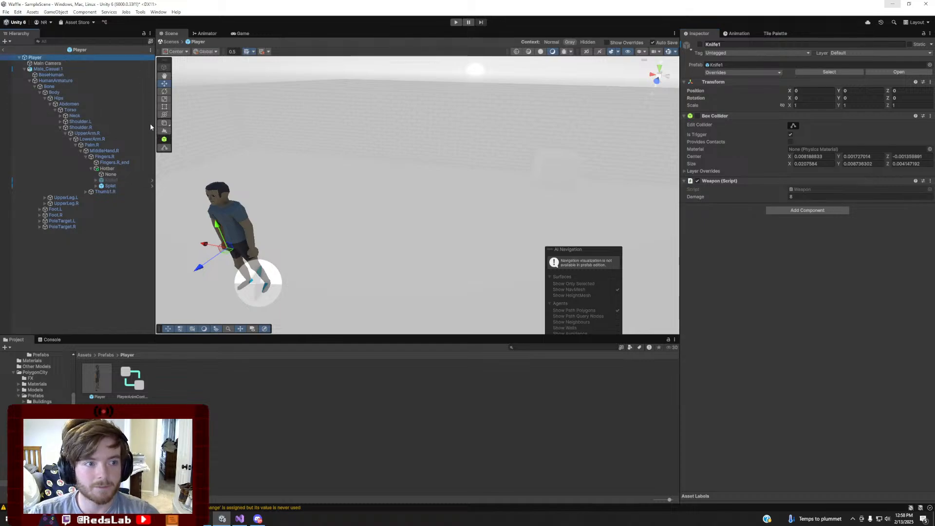
scroll(770, 329, "down", 3)
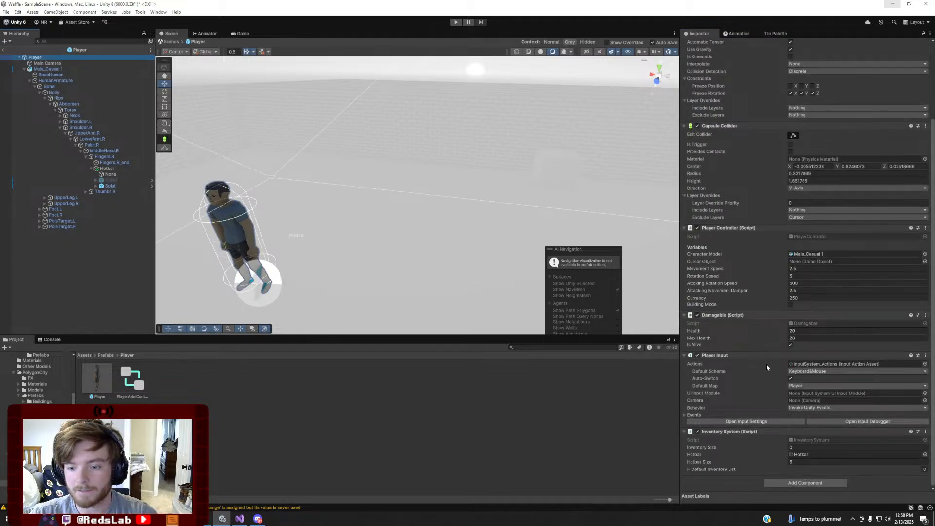
left_click(687, 469)
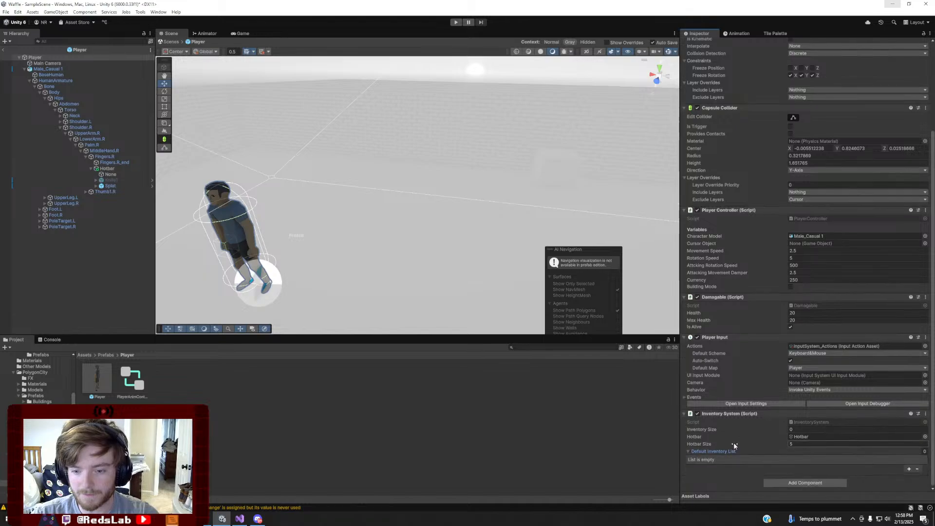
left_click(909, 470)
left_click(909, 469)
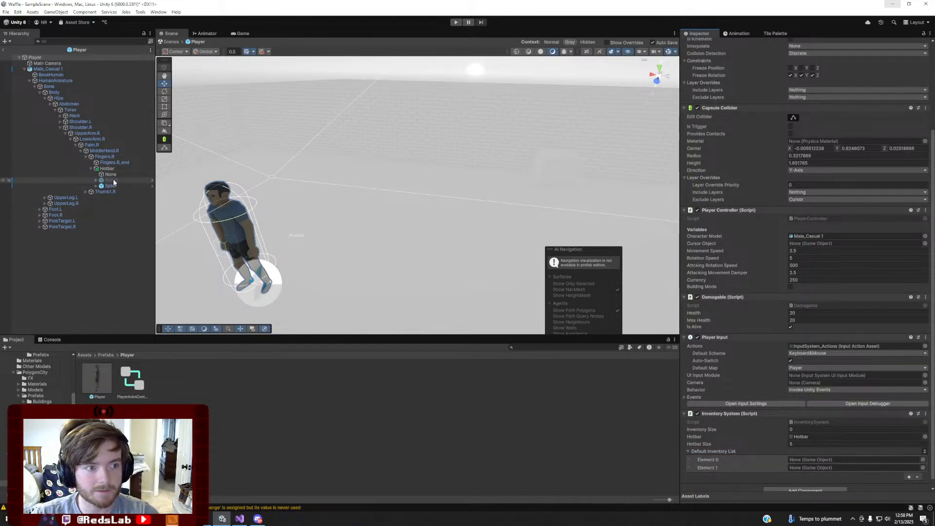
Assign the Hotbar's Knife1 object to Element 0 and Splat to Element 1 of the Default Inventory List
left_click_drag(113, 182, 818, 460)
left_click_drag(121, 186, 828, 460)
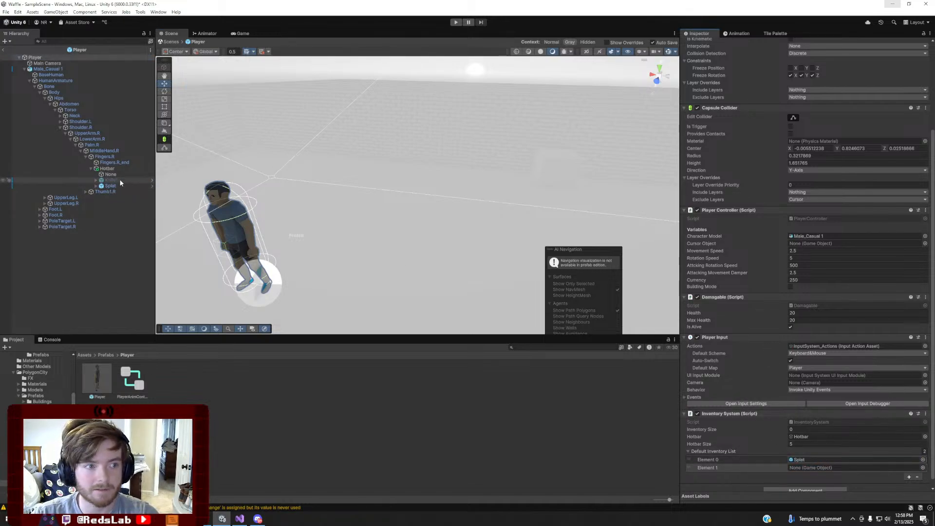
left_click_drag(118, 179, 798, 461)
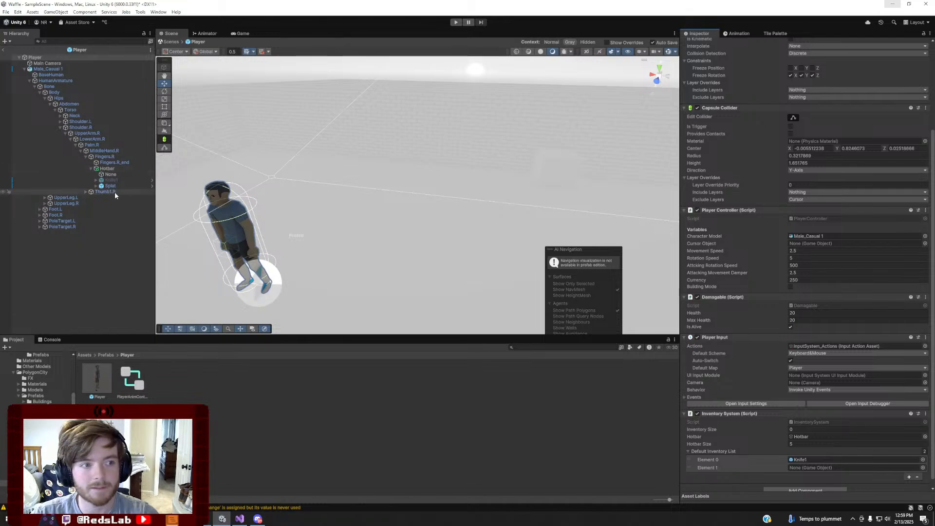
left_click_drag(114, 186, 794, 469)
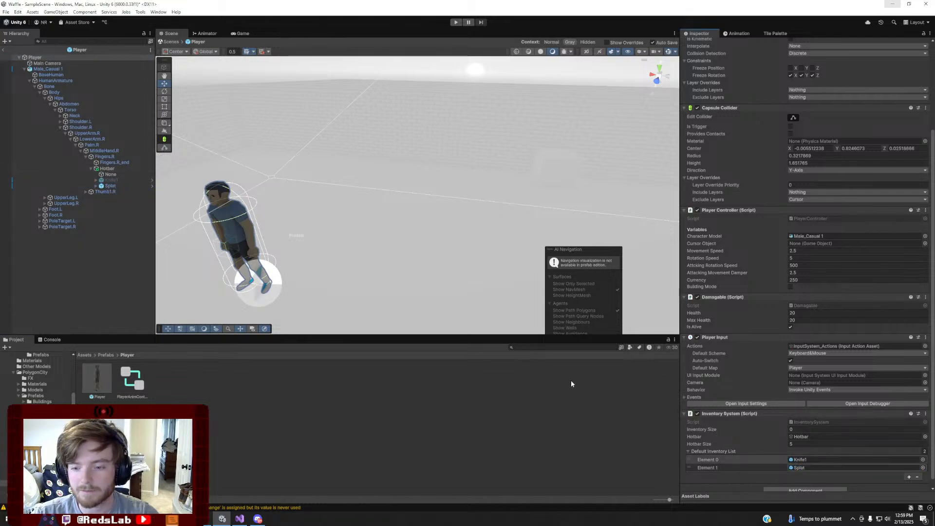
scroll(780, 411, "down", 1)
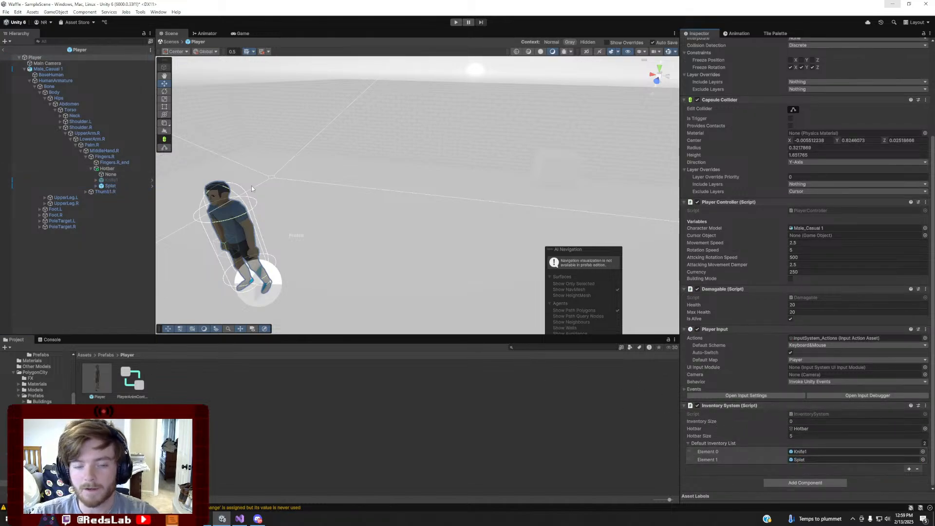
Open the Prefabs/Weapons asset folder and compare its prefabs with the Knife1 and Splat objects under Hotbar
left_click(125, 180)
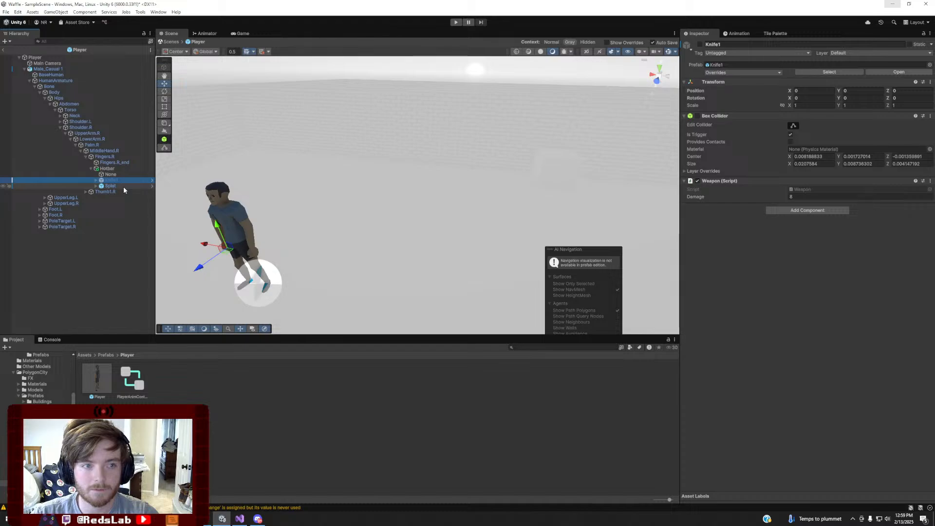
left_click(124, 186, "ctrl")
left_click(106, 354)
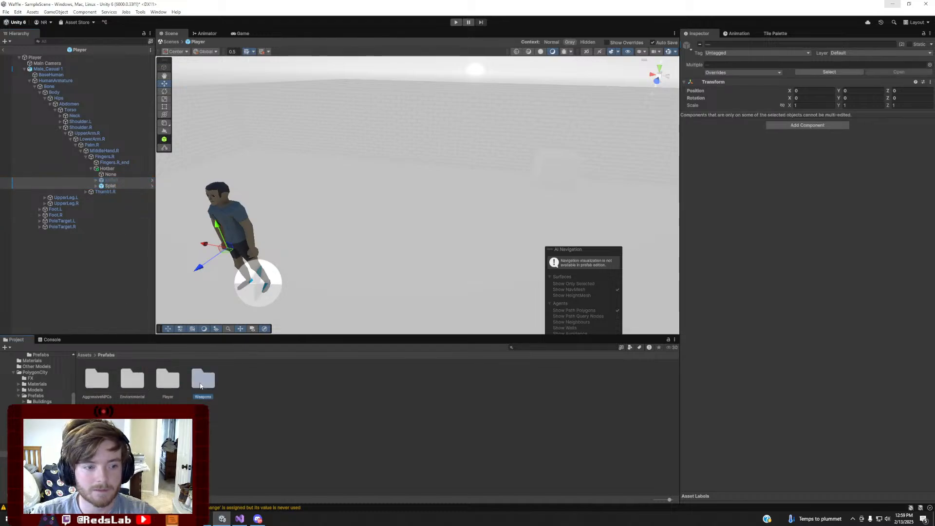
double_click(203, 379)
left_click(109, 180)
left_click(113, 186)
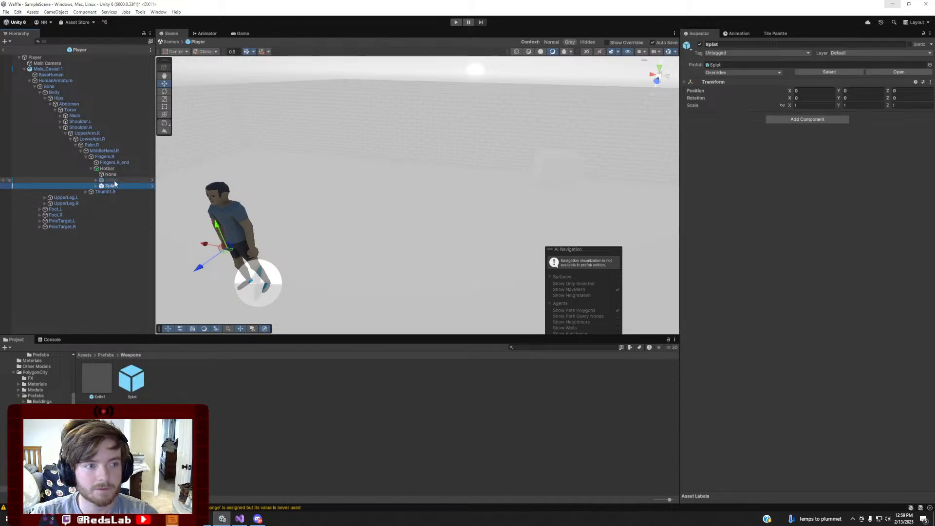
Try deleting the None, Knife1 and Splat objects under Hotbar, and undo the deletion
left_click(115, 175)
left_click(115, 186, "shift")
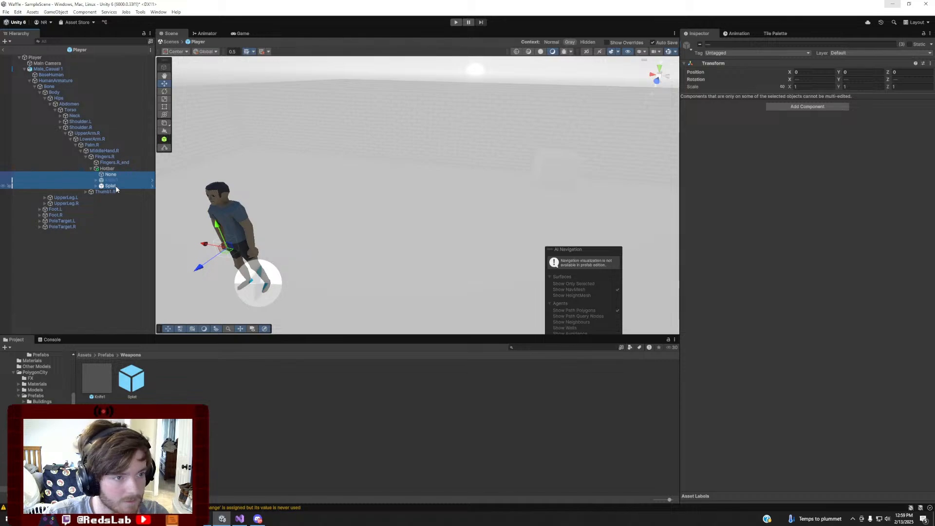
key("Delete")
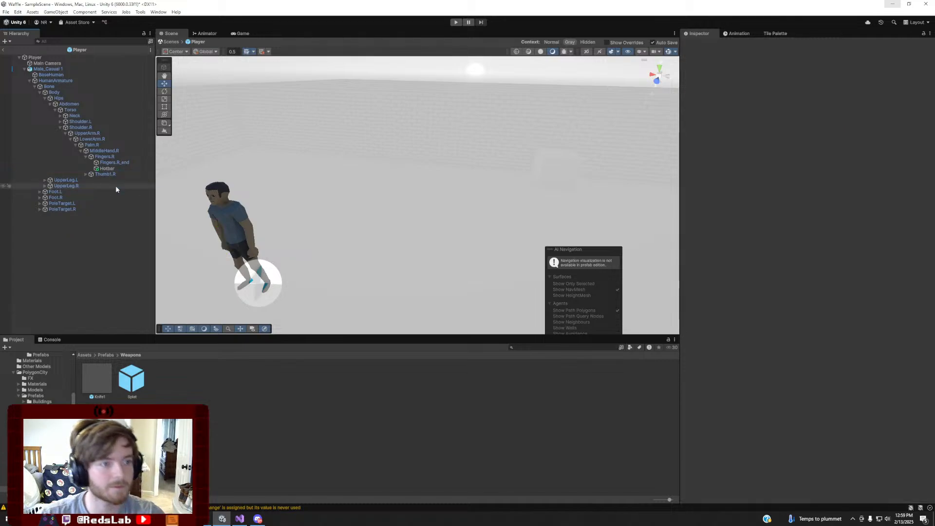
key("ctrl+z")
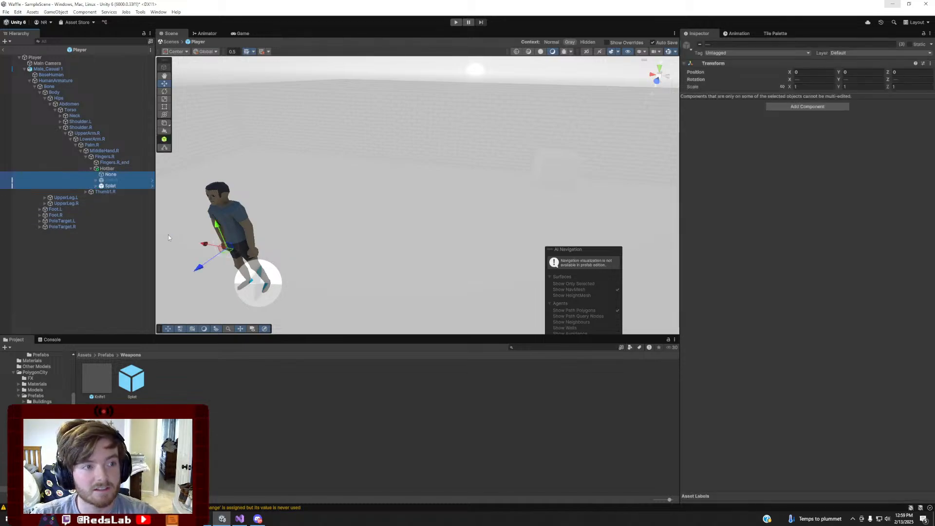
Examine the Hotbar's items and its None, Knife1 and Splat children in relation to the character model
key("f")
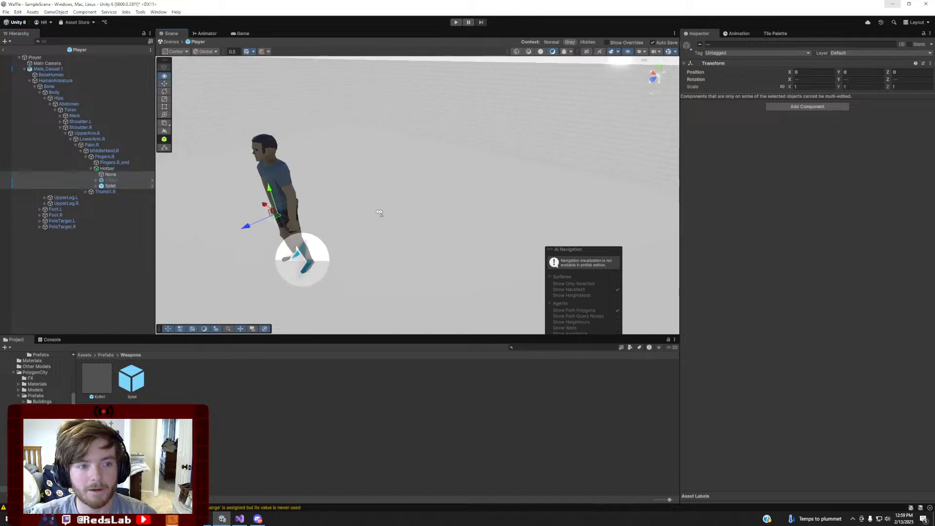
left_click(110, 174)
left_click(116, 180)
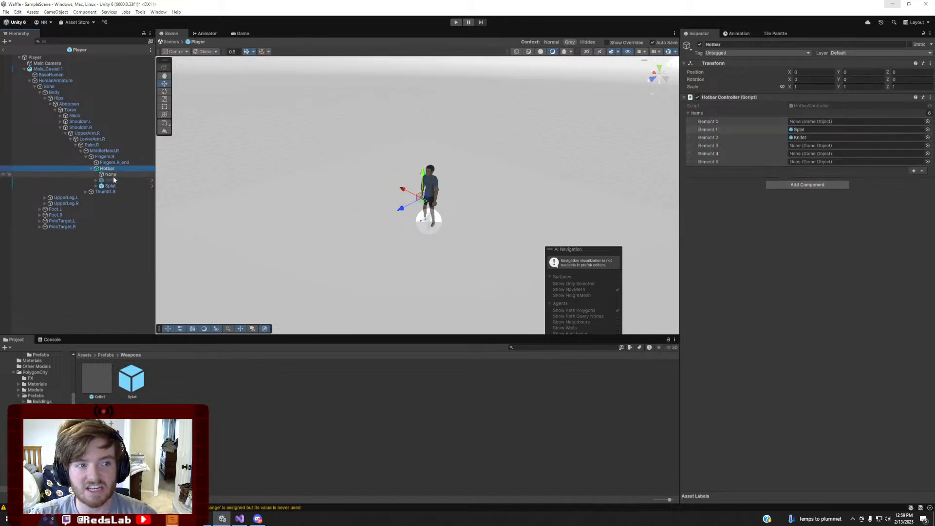
left_click(118, 185)
right_click_drag(461, 213, 411, 192)
key("w")
key("s")
key("d")
key("w")
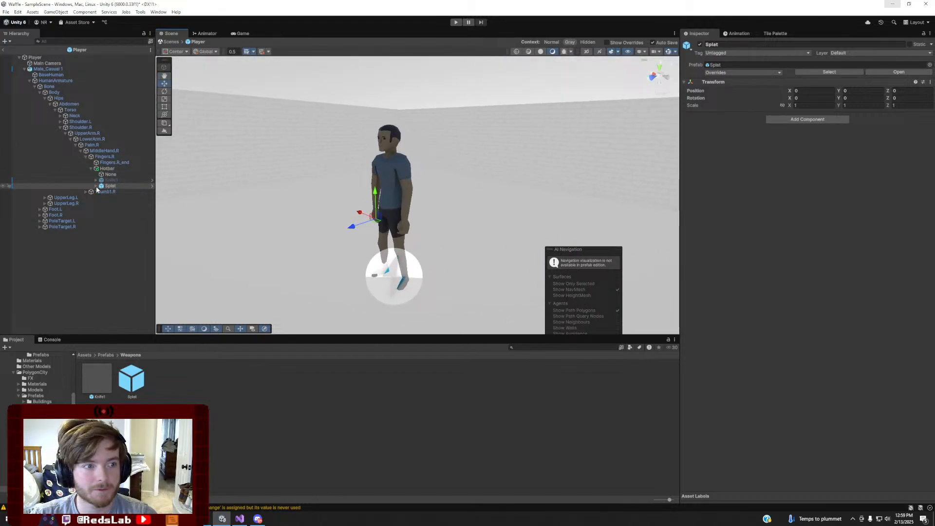
left_click(111, 181)
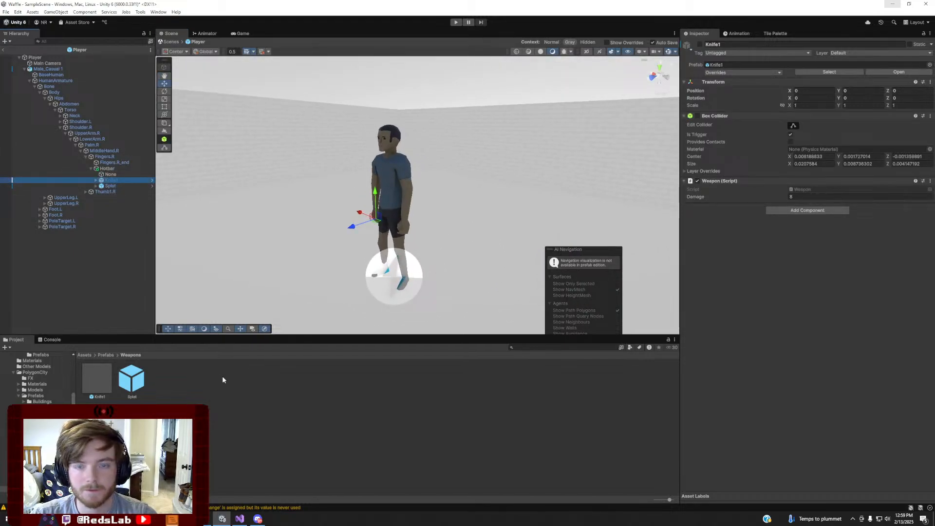
Open the Knife1 and Splat weapon prefabs, examine the components on their child objects, and return to SampleScene
left_click(106, 379)
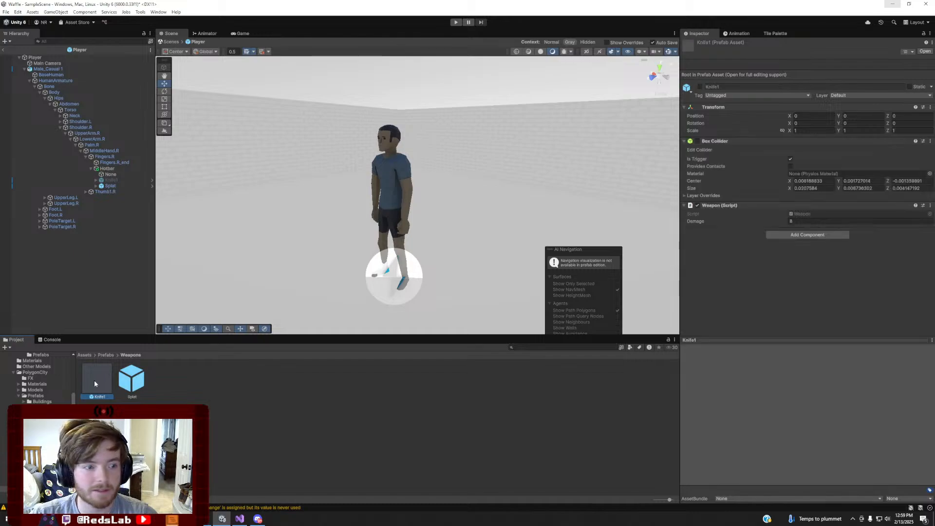
double_click(95, 379)
left_click(44, 63)
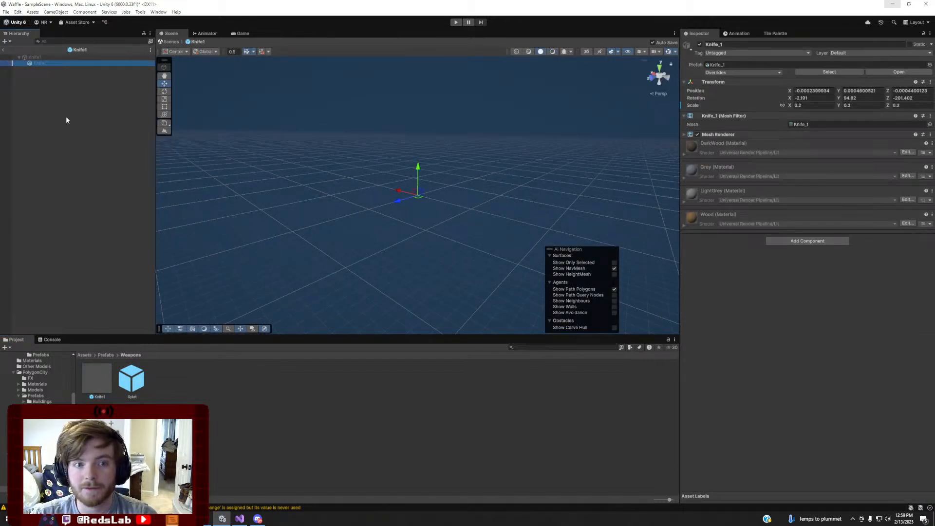
left_click(4, 50)
double_click(132, 380)
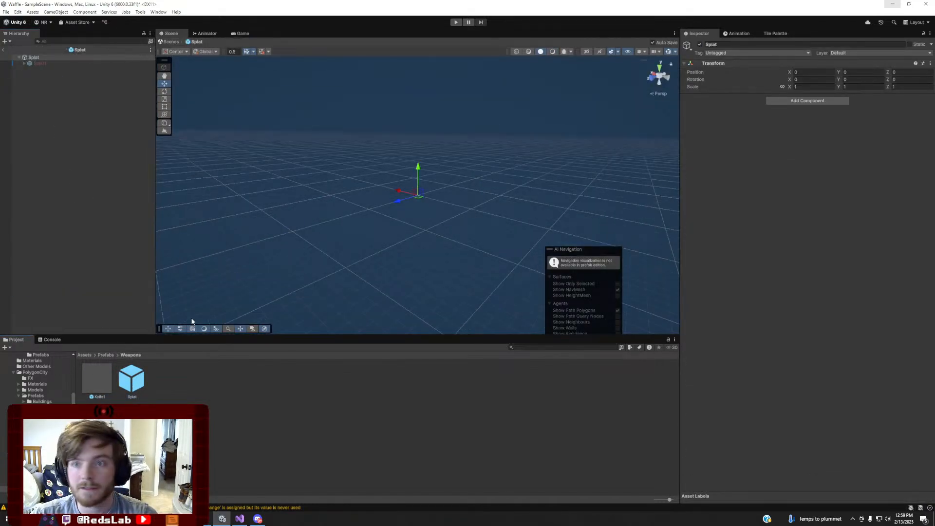
left_click(50, 64)
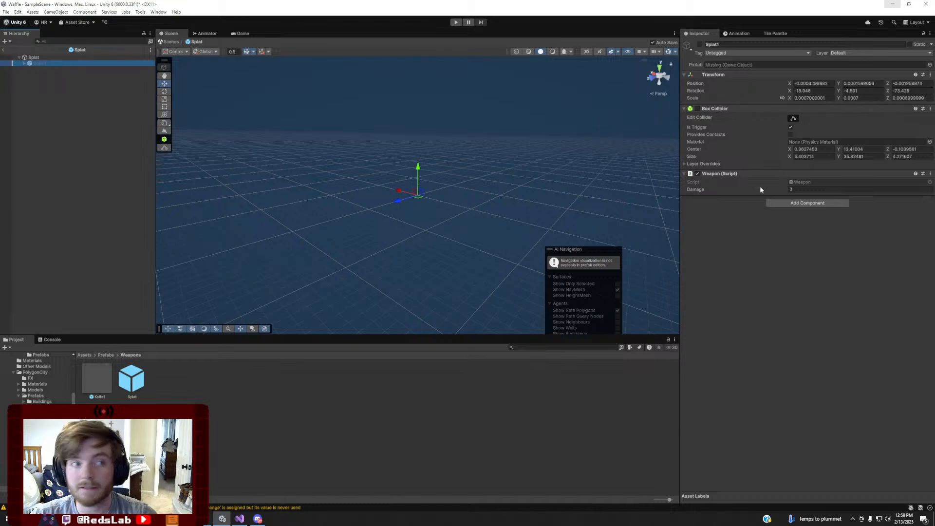
left_click(24, 63)
left_click(24, 63)
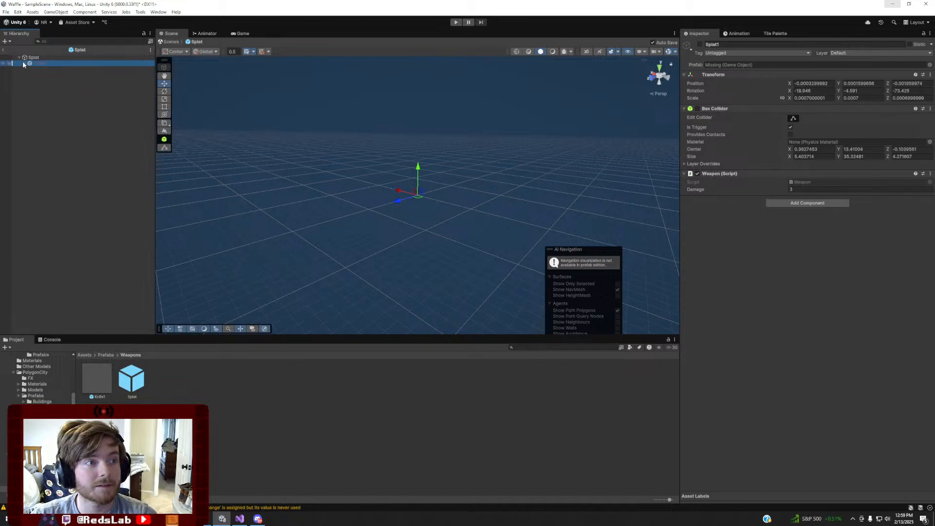
left_click(5, 50)
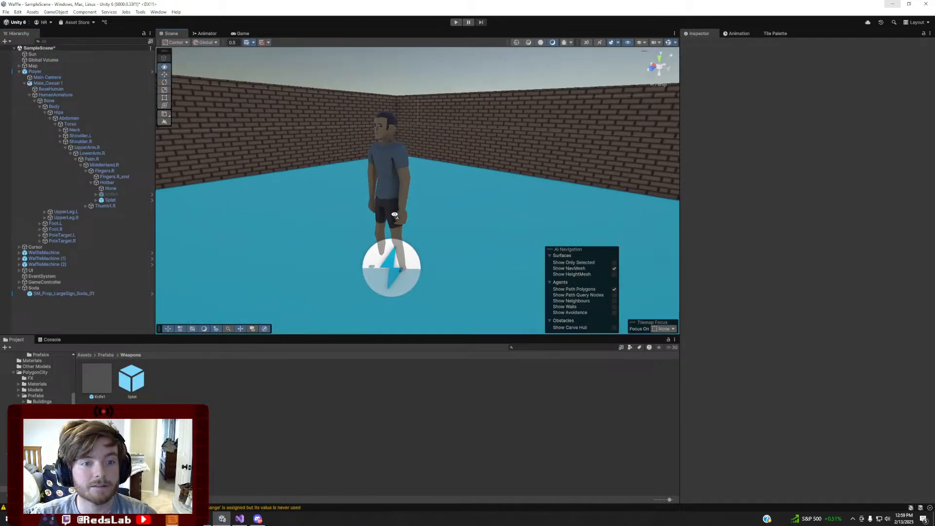
Deactivate the Splat1 child object and its parent Splat object under the Player's Hotbar
left_click(115, 200)
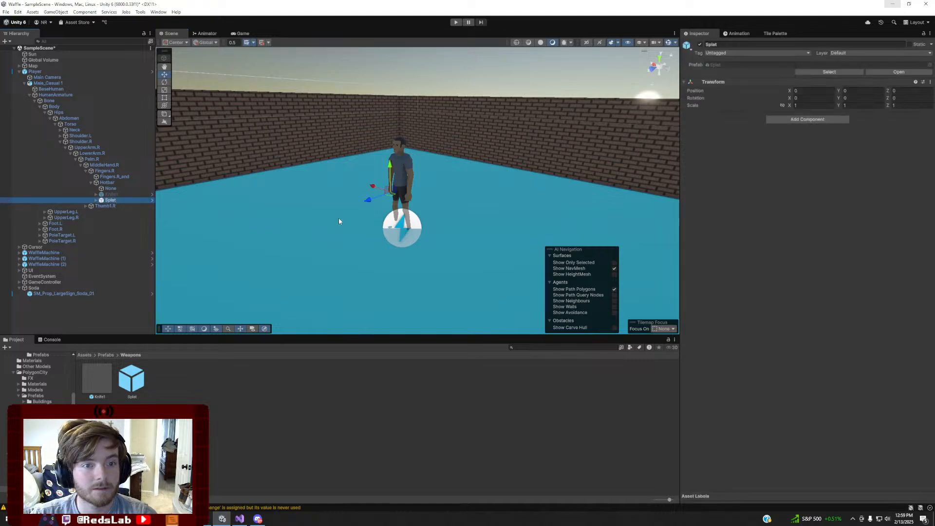
key("w")
right_click_drag(382, 227, 375, 228)
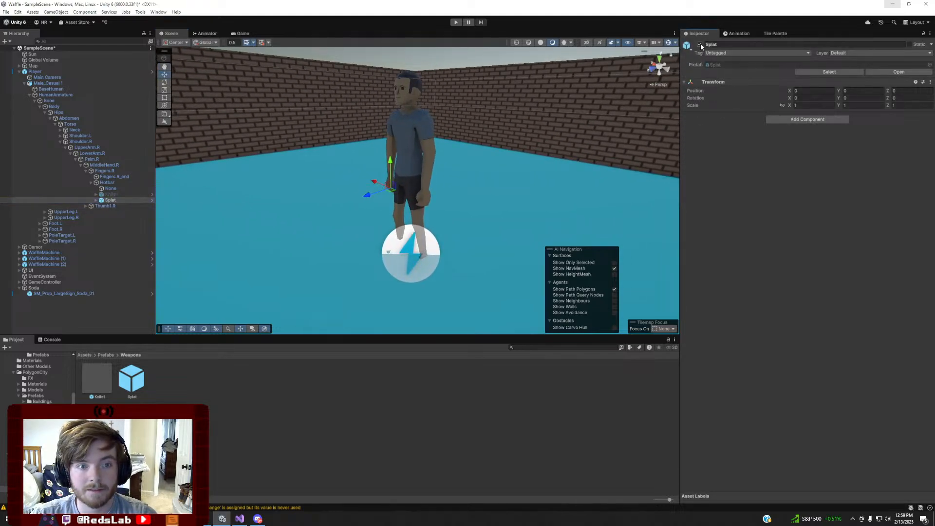
left_click(103, 200)
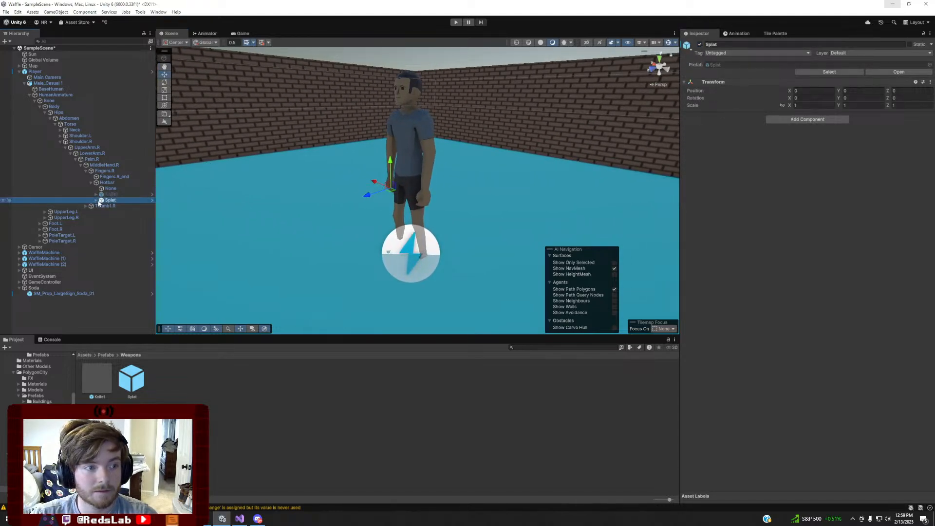
left_click(96, 201)
left_click(102, 205)
left_click(700, 45)
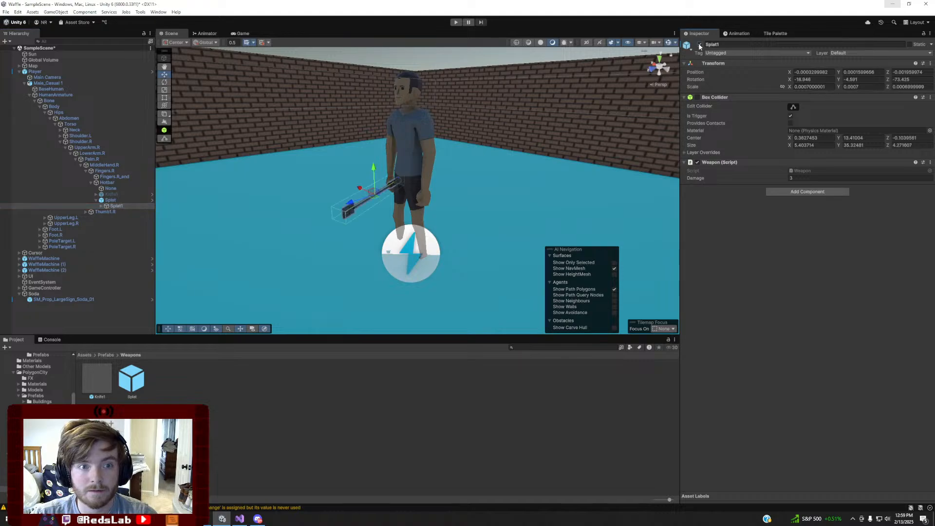
left_click(700, 44)
left_click(129, 200)
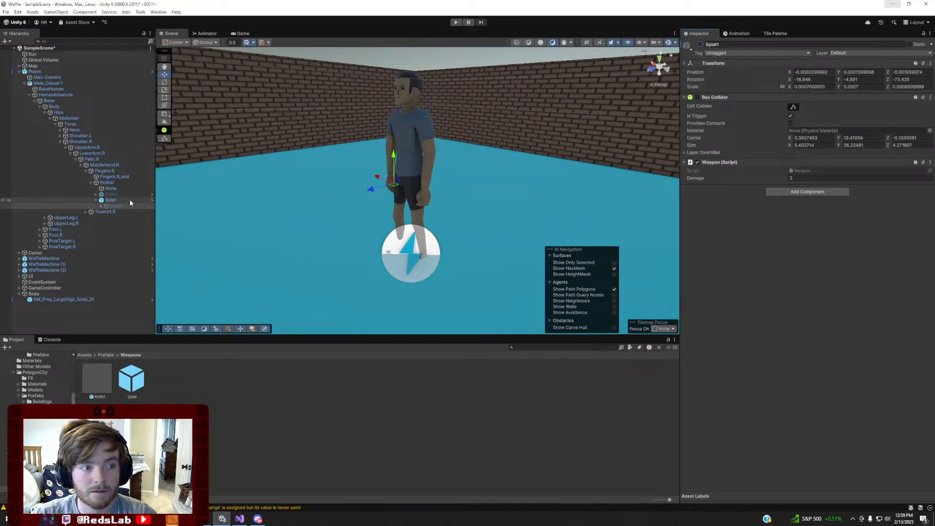
left_click(700, 45)
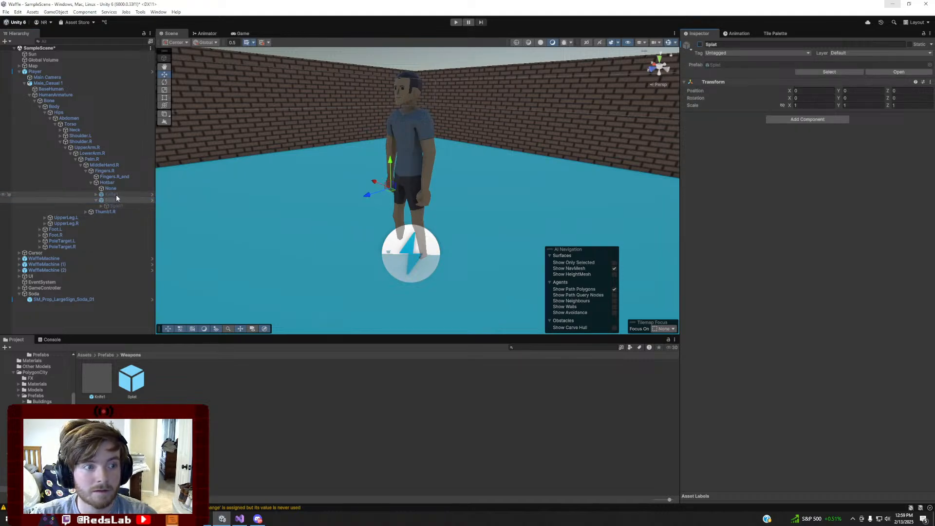
Check the active state of Knife1's Knife_1 child, and reactivate the Splat1 child under Splat to match
left_click(96, 195)
left_click(116, 201)
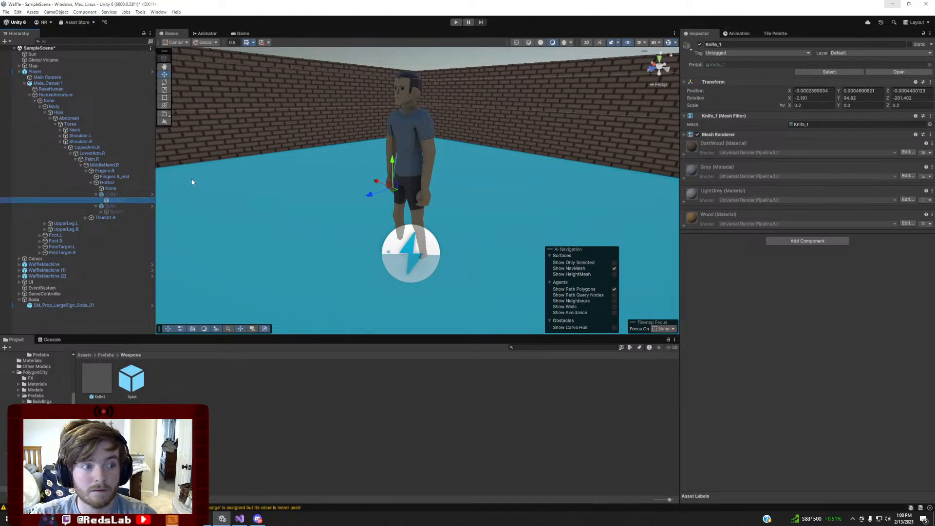
left_click(116, 212)
left_click(701, 44)
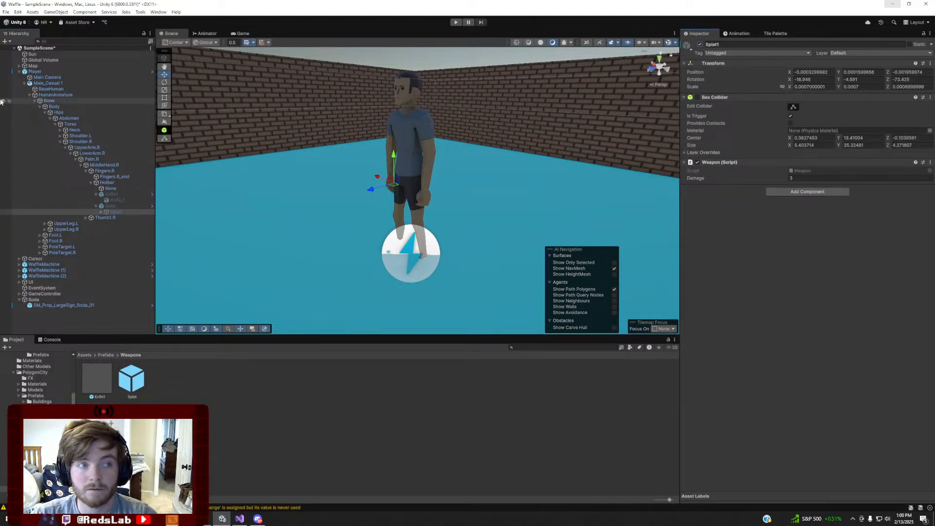
Apply all of the Player object's overrides to its prefab
left_click(29, 72)
left_click(752, 53)
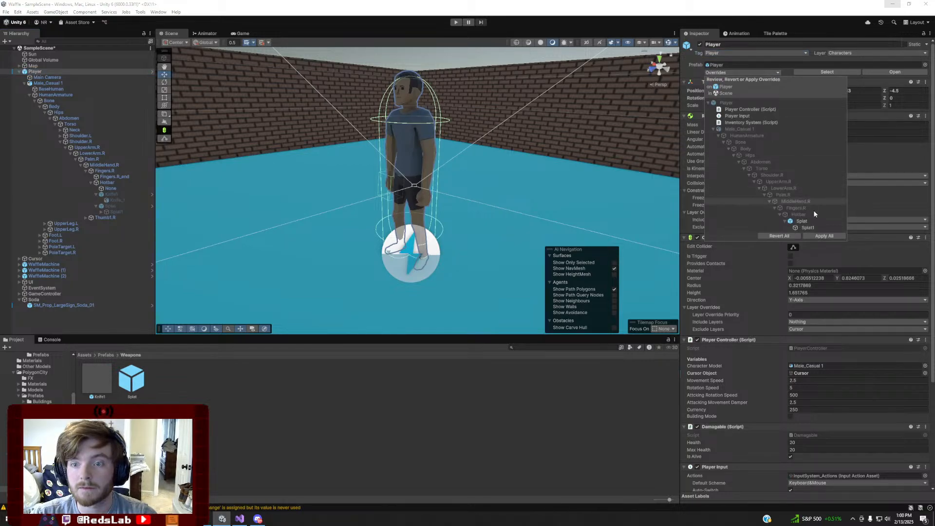
left_click(825, 236)
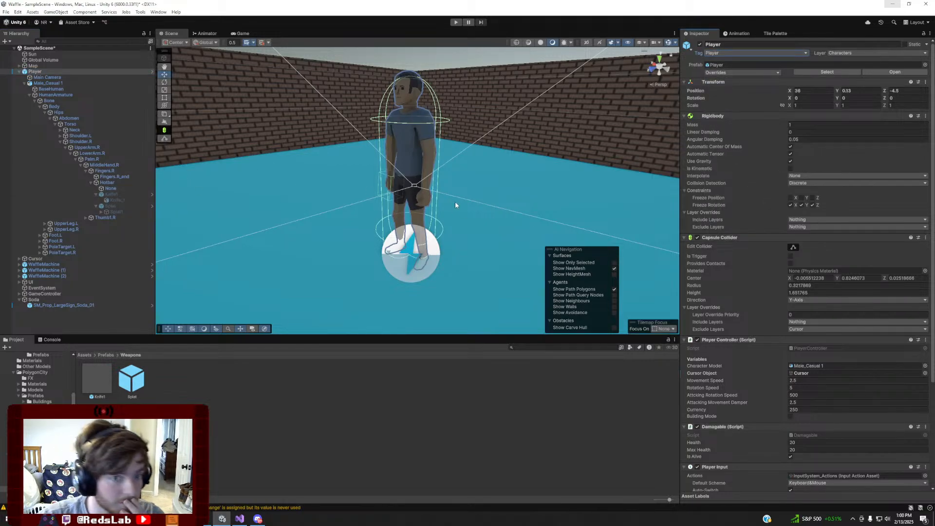
Check Splat by toggling its active state on and off, and examine the items in Hotbar's Hotbar Controller
double_click(108, 206)
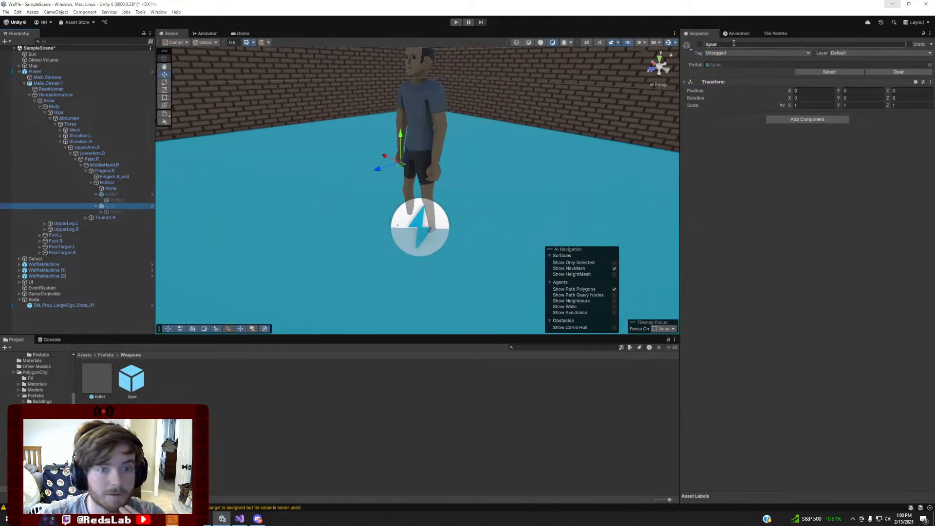
left_click(699, 44)
left_click(699, 45)
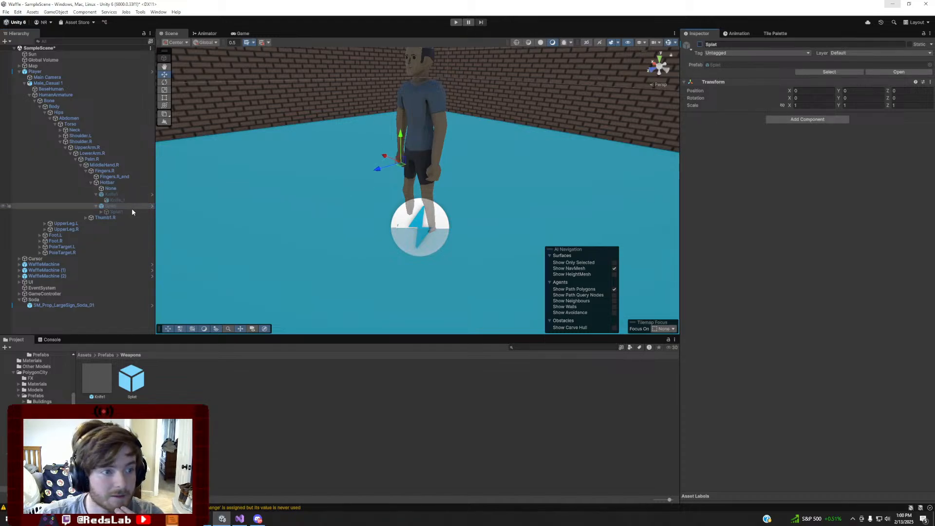
right_click_drag(297, 207, 317, 212)
key("s")
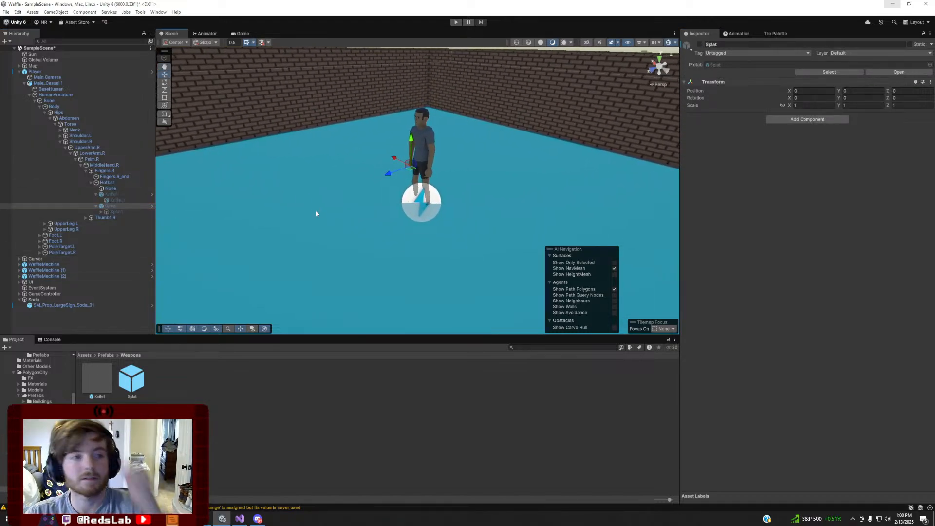
right_click_drag(363, 261, 339, 242)
left_click(111, 183)
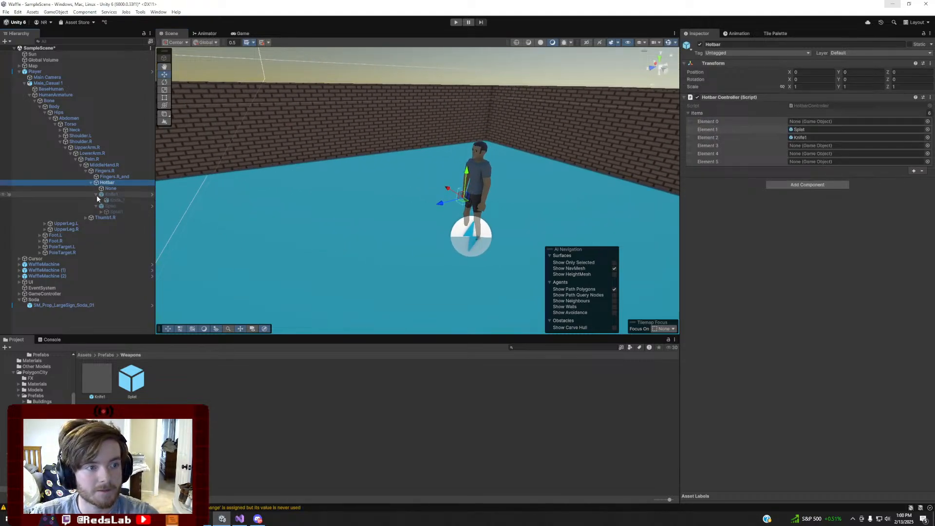
left_click(96, 194)
left_click(95, 200)
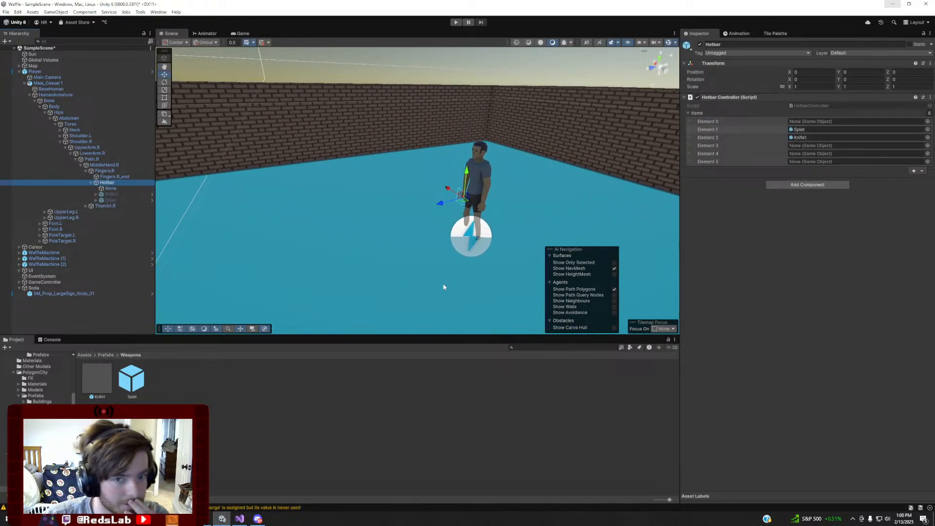
right_click_drag(445, 286, 465, 280)
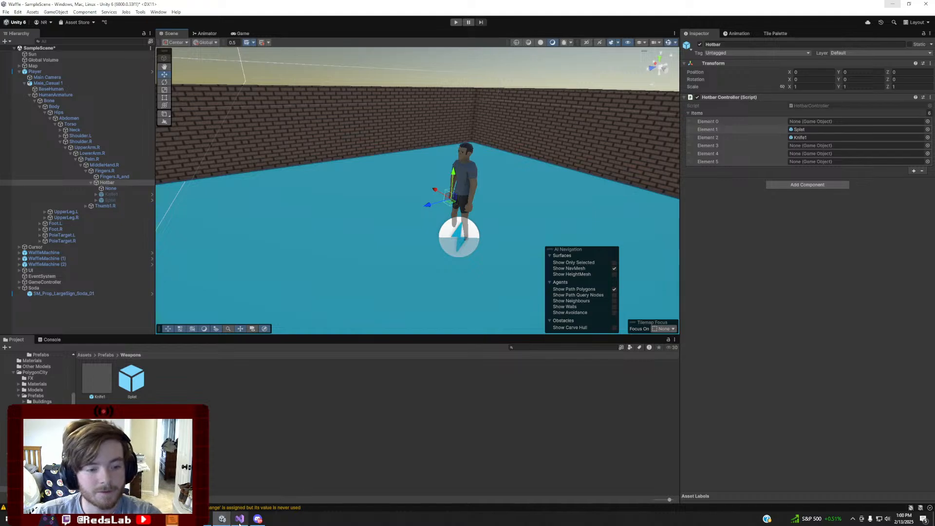
Switch to Visual Studio and, in SetInitalInventory's foreach loop, insert a blank line above AddItem and remove its go argument
left_click(239, 519)
left_click(170, 282)
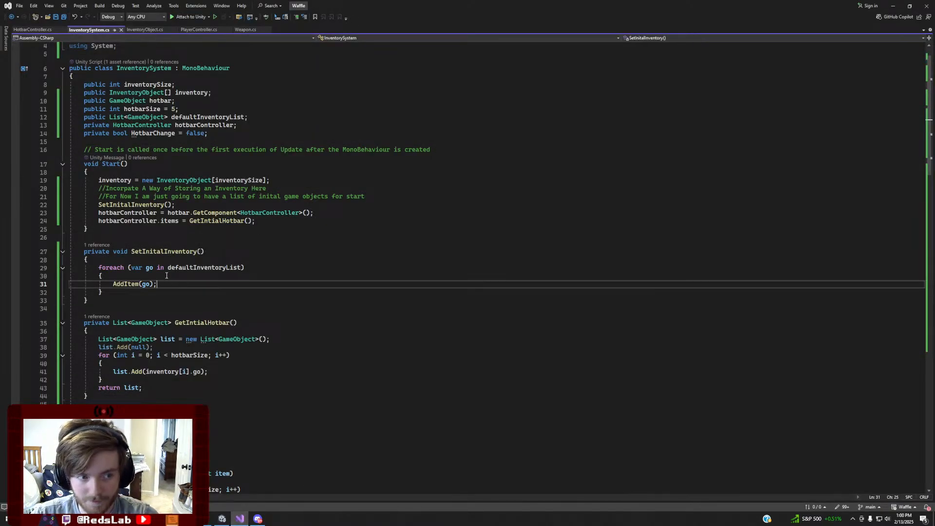
left_click(166, 276)
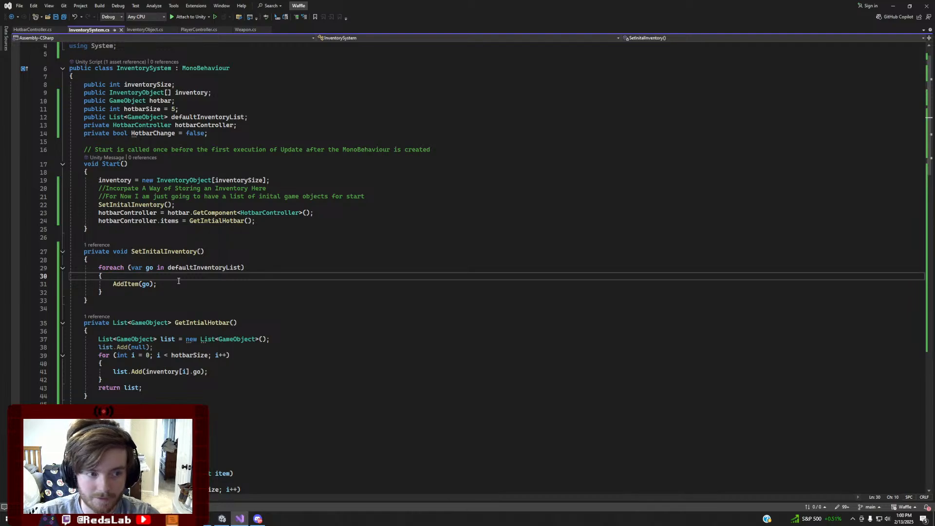
key("Return")
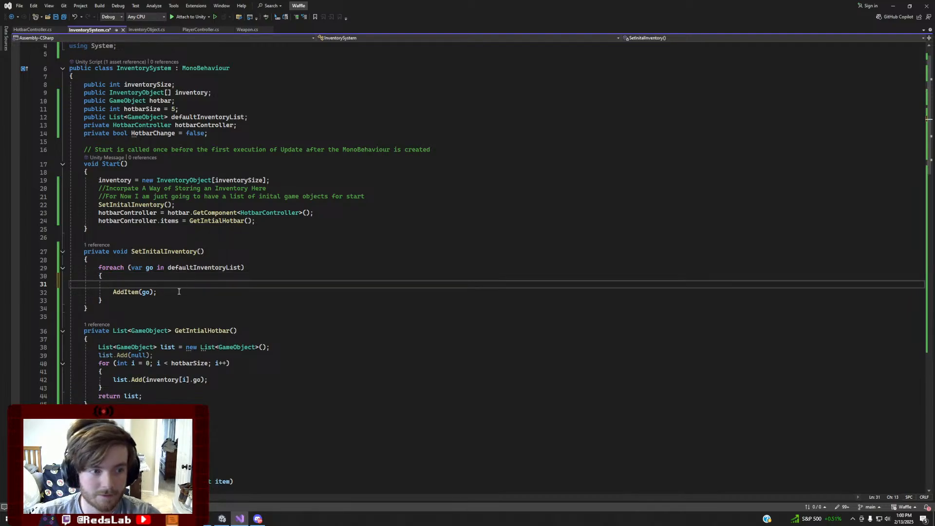
left_click(151, 292)
key("BackSpace")
key("BackSpace")
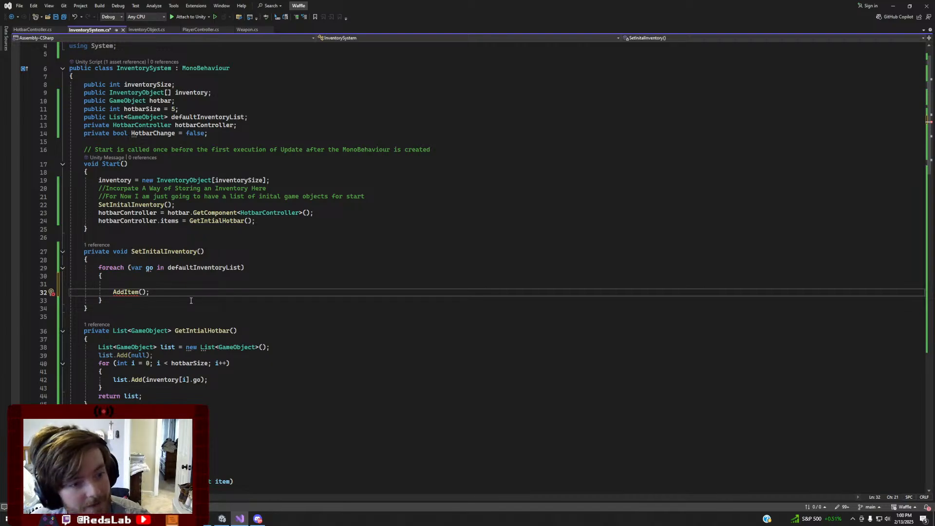
Add the statement "var madeObject = Instantiate(go);" on the blank line above AddItem in the foreach loop
left_click(151, 284)
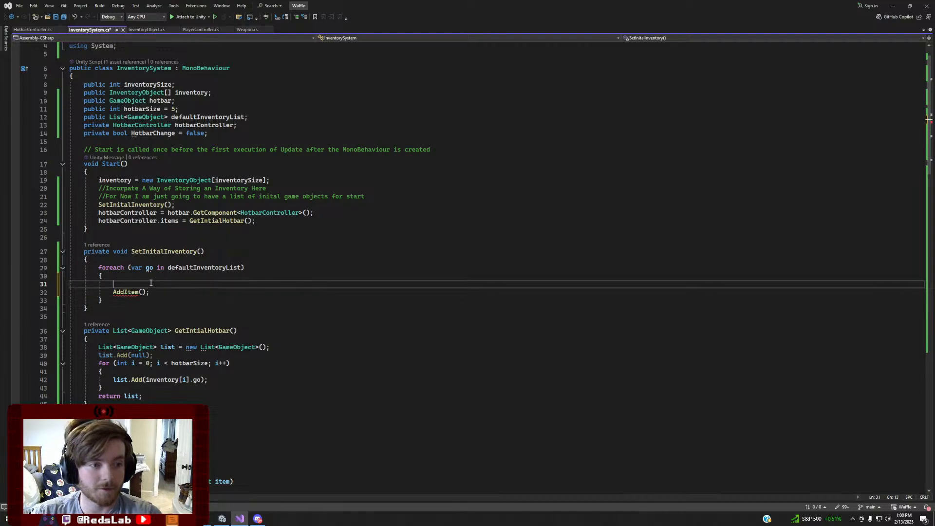
type("Instantiate")
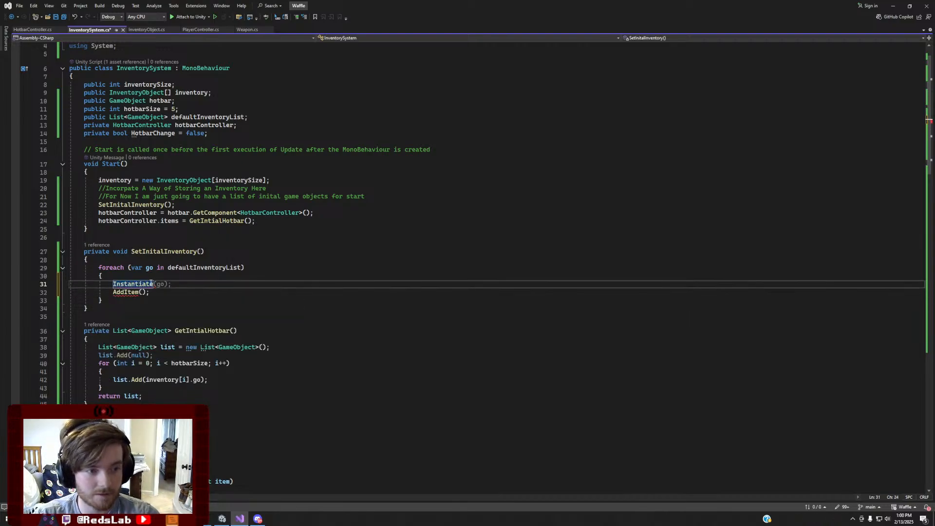
key("Tab")
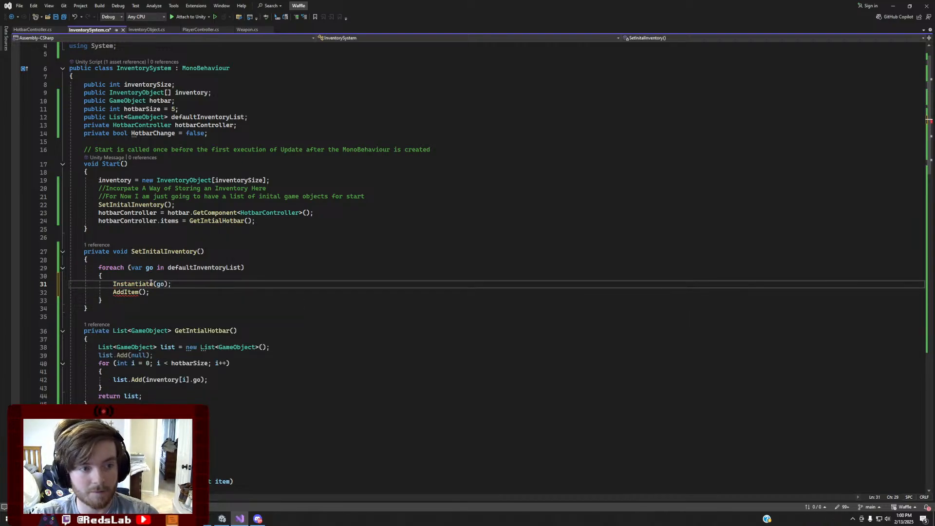
left_click(114, 284)
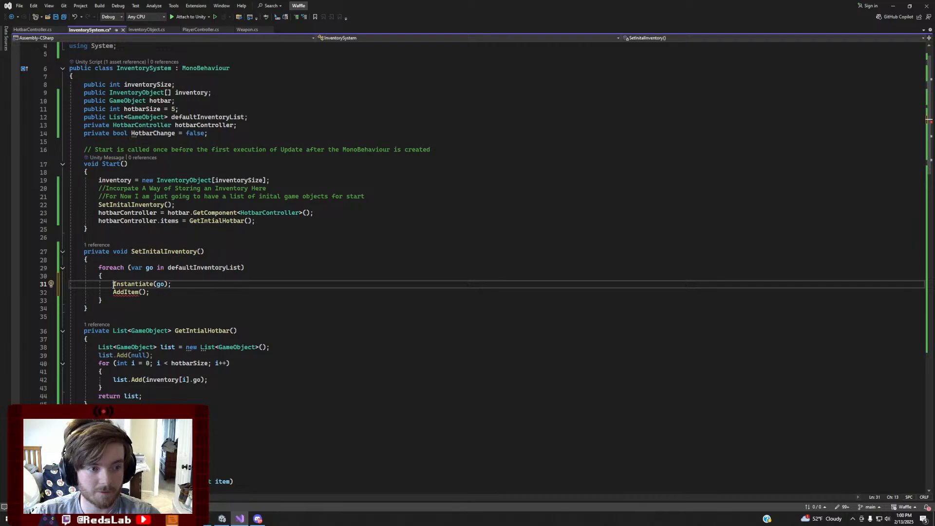
type("var go =")
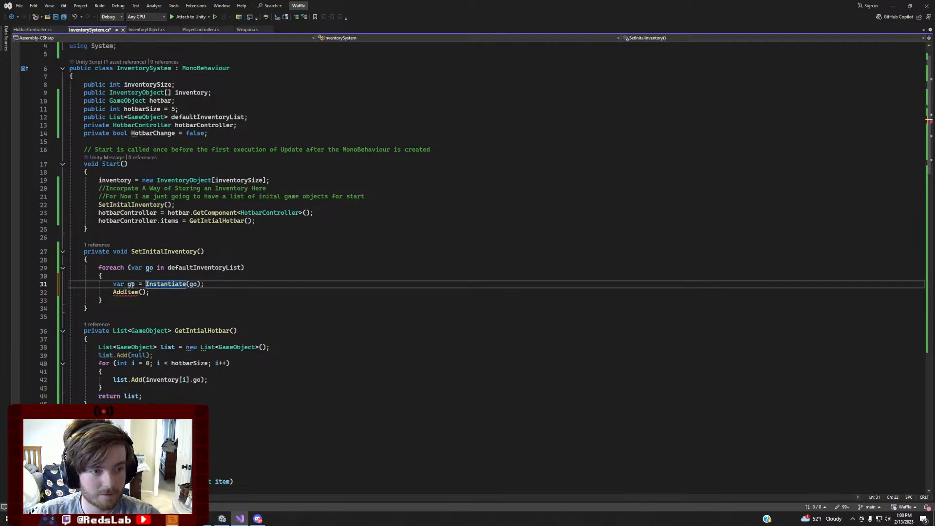
double_click(131, 284)
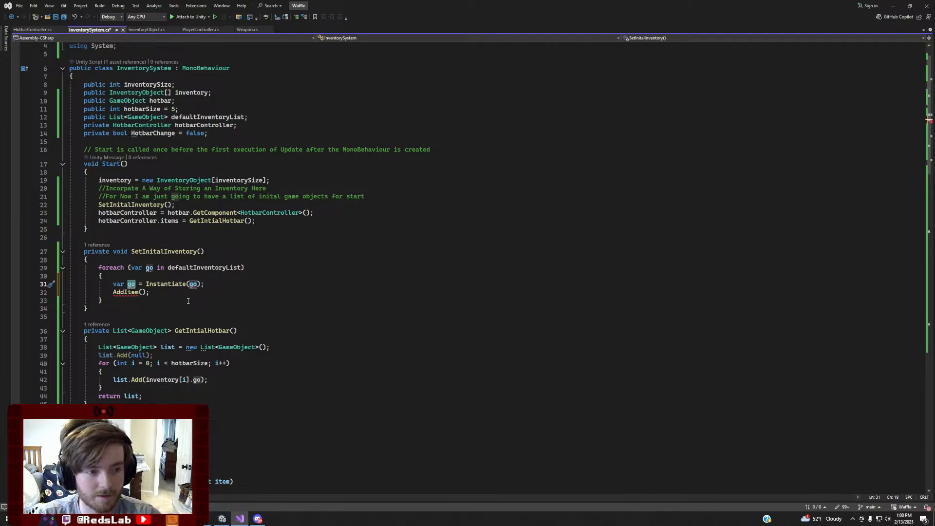
type("madeObject")
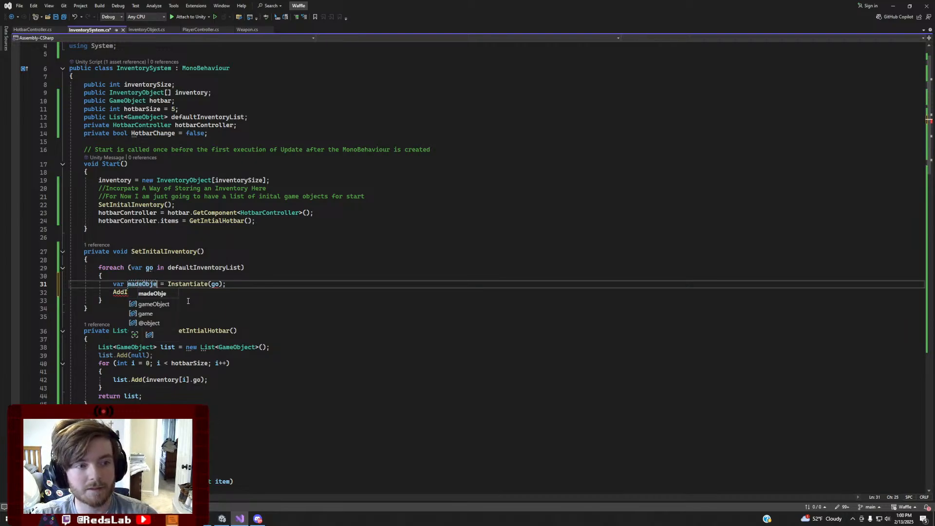
Below the Instantiate line, parent the new object to the hotbar with "madeObject.transform.parent = hotbar.transform;"
left_click(245, 284)
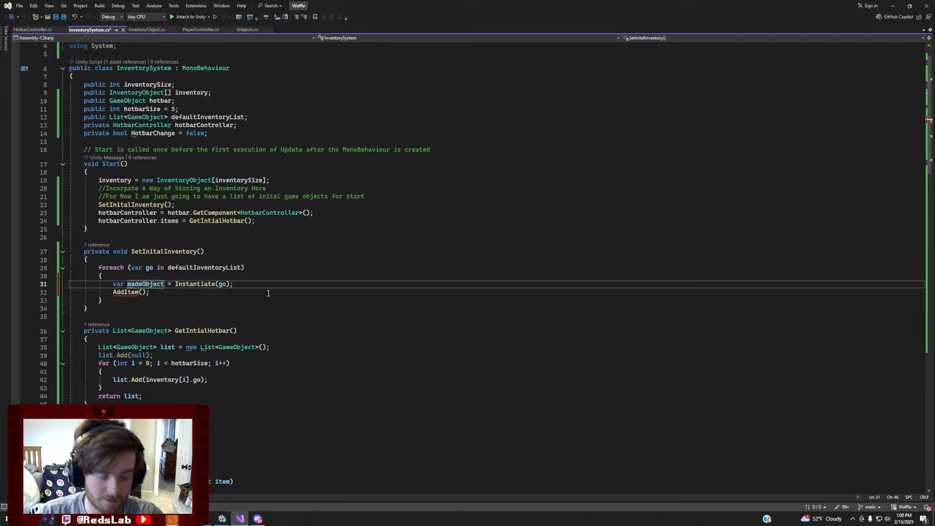
key("Return")
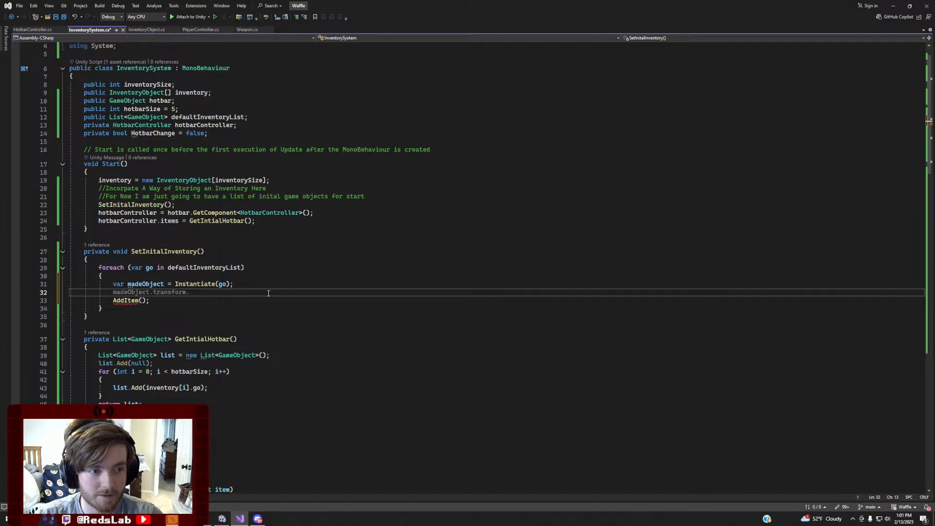
key("Tab")
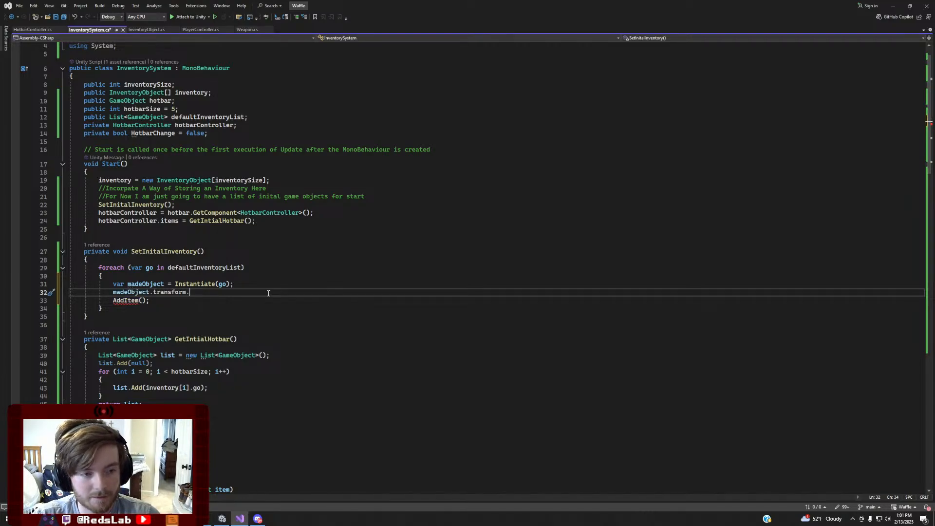
type("parent ")
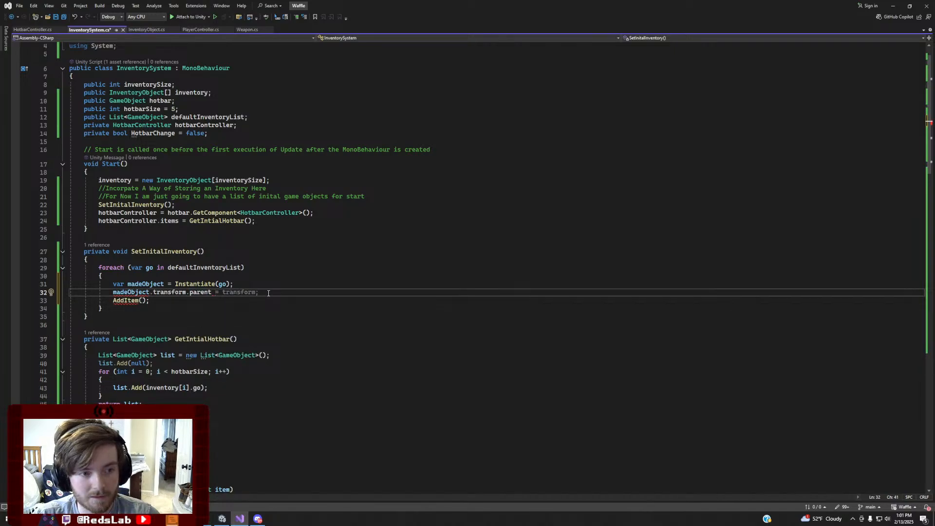
type("= ")
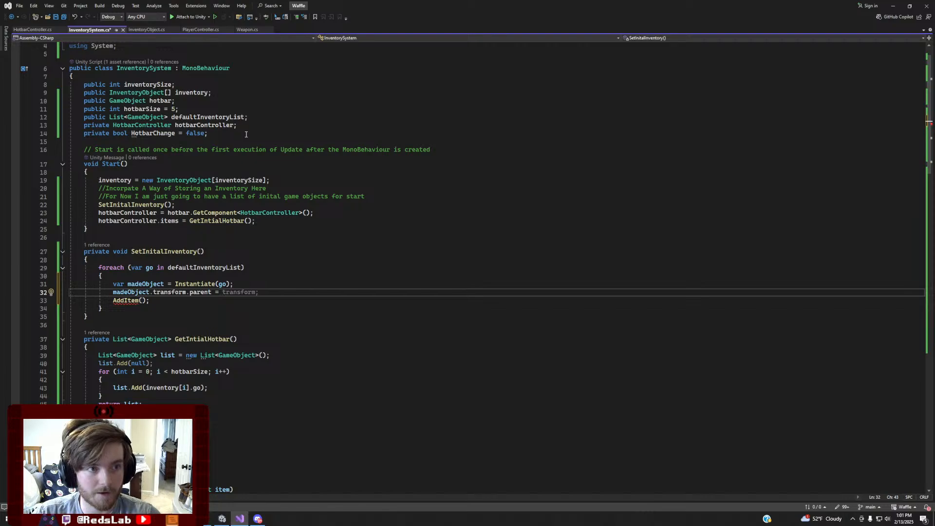
type("hotbar;")
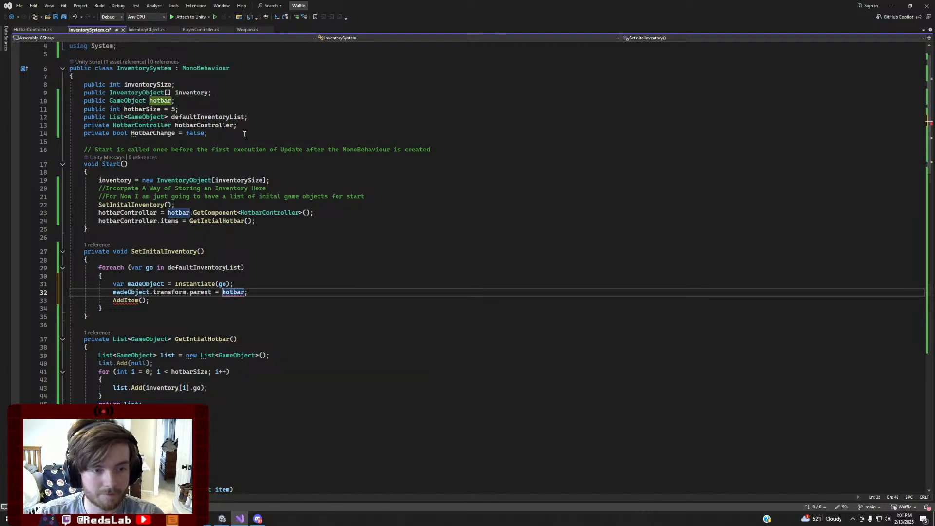
type(".transform")
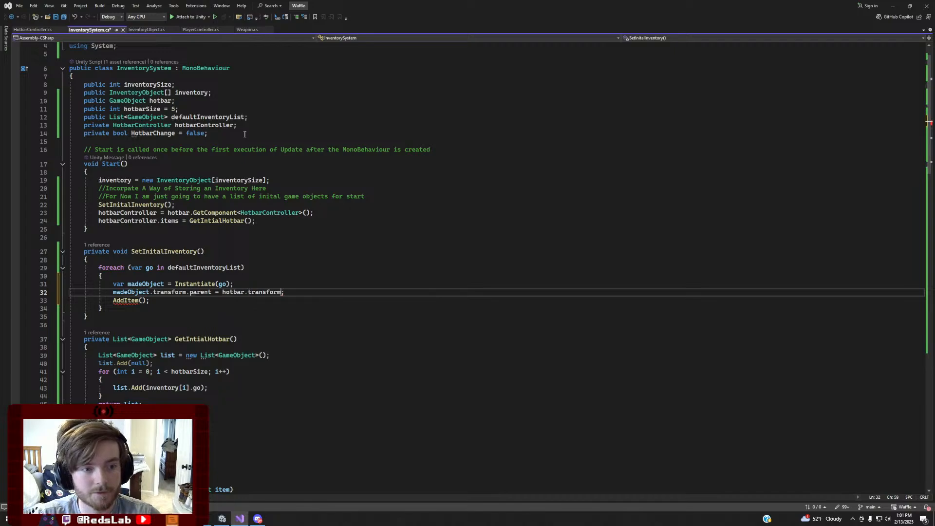
key("Right")
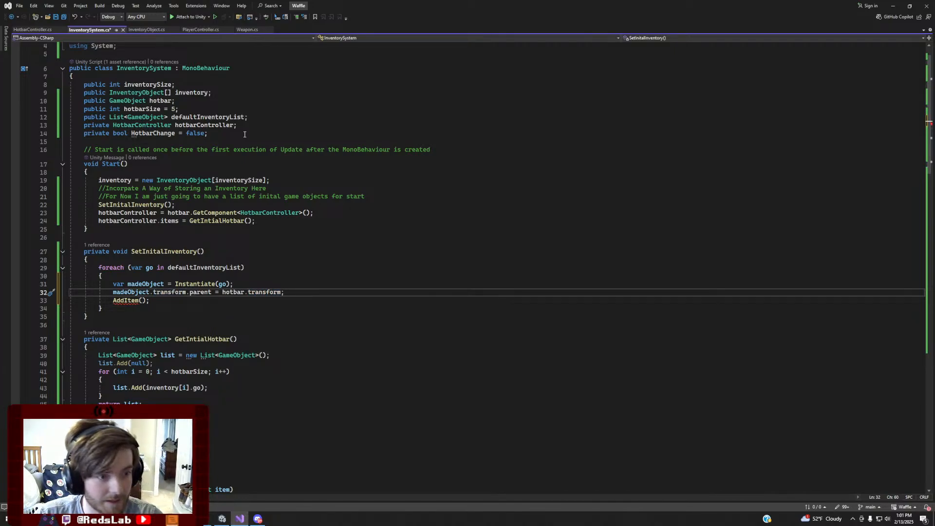
Pass madeObject as the argument of the AddItem call in the foreach loop and save the script
key("Down")
key("Left")
key("Left")
type("madeObject")
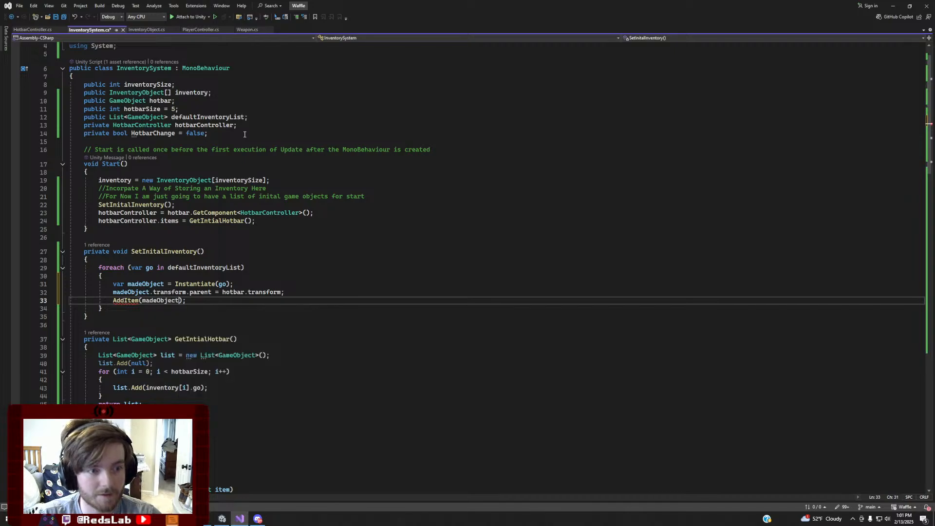
left_click(300, 301)
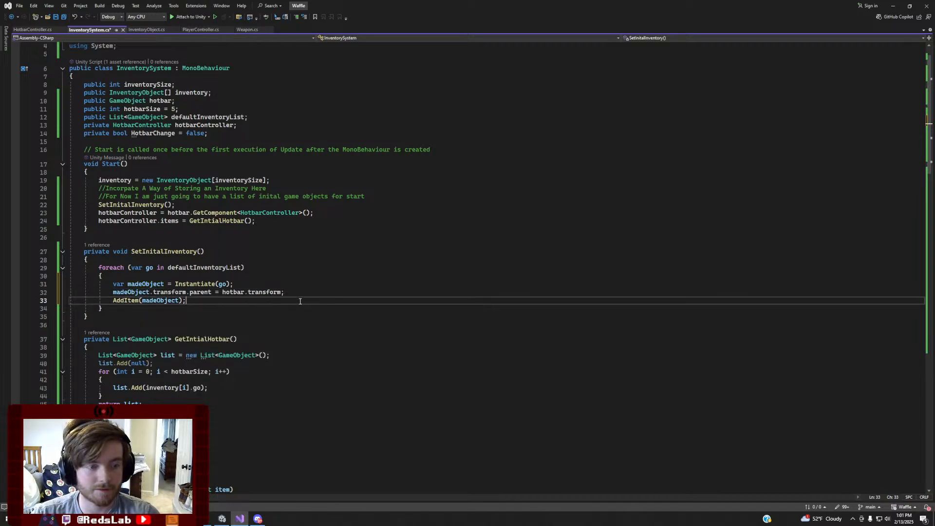
key("ctrl+s")
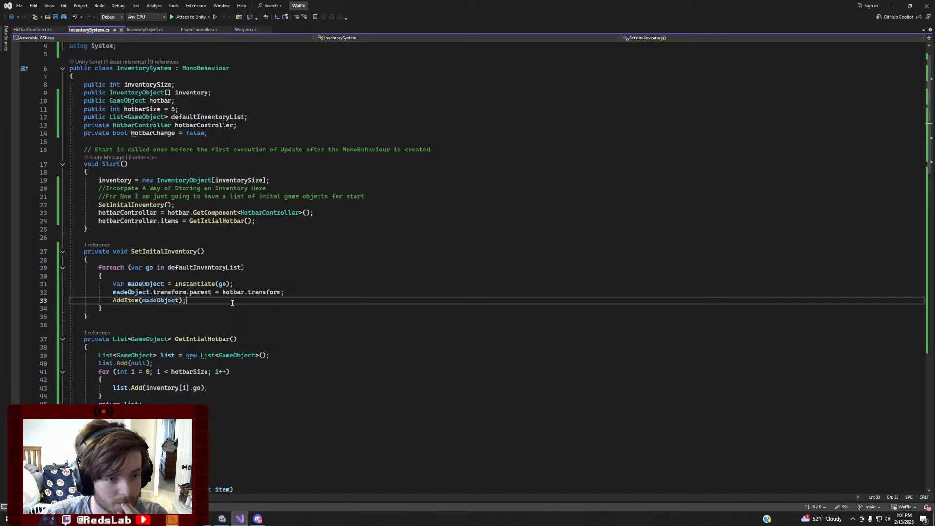
Below the Instantiate line, add "madeObject.transform.position = hotbar.transform.position;" and save the script
left_click(294, 284)
key("Return")
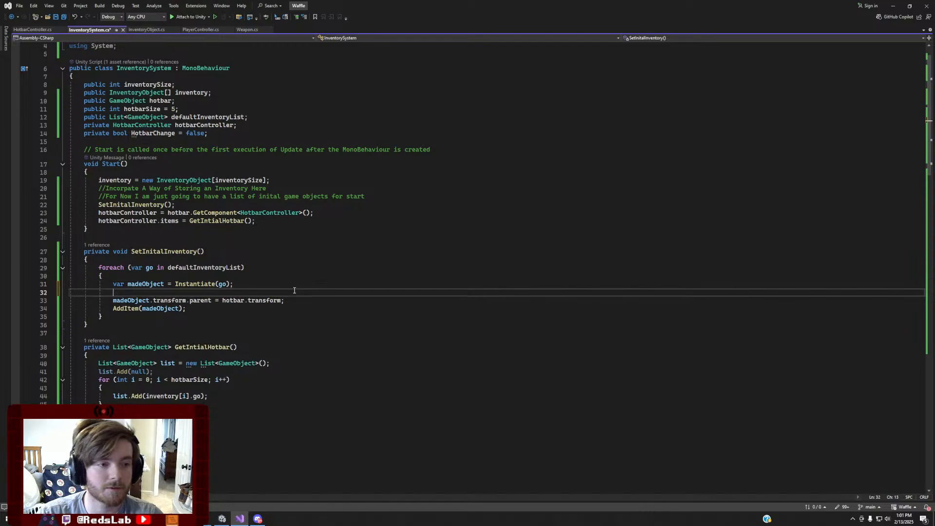
type("madeObject.transform")
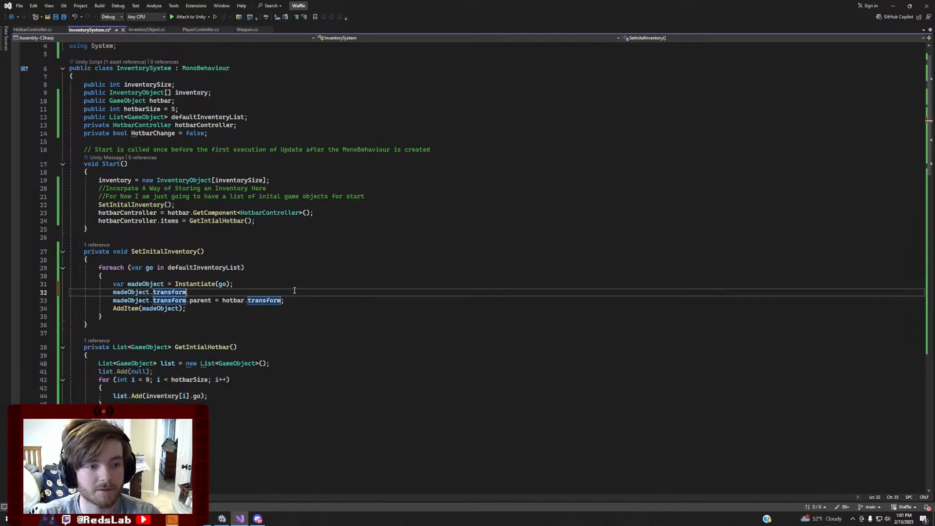
type(".position = ")
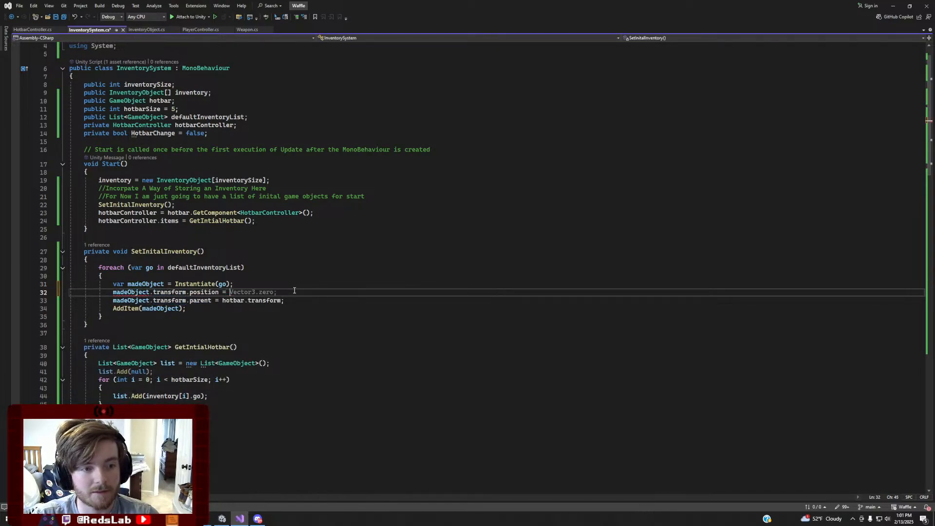
type("hotbar.transform.po")
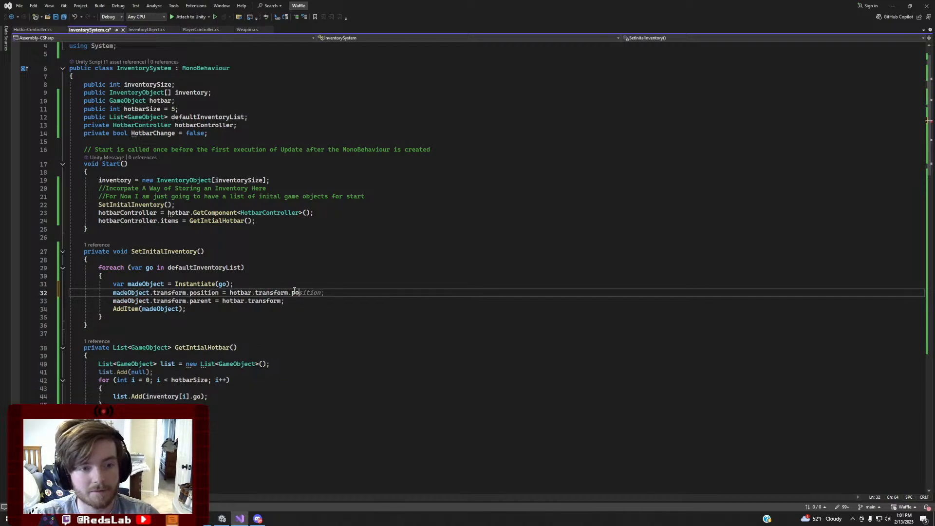
key("Tab")
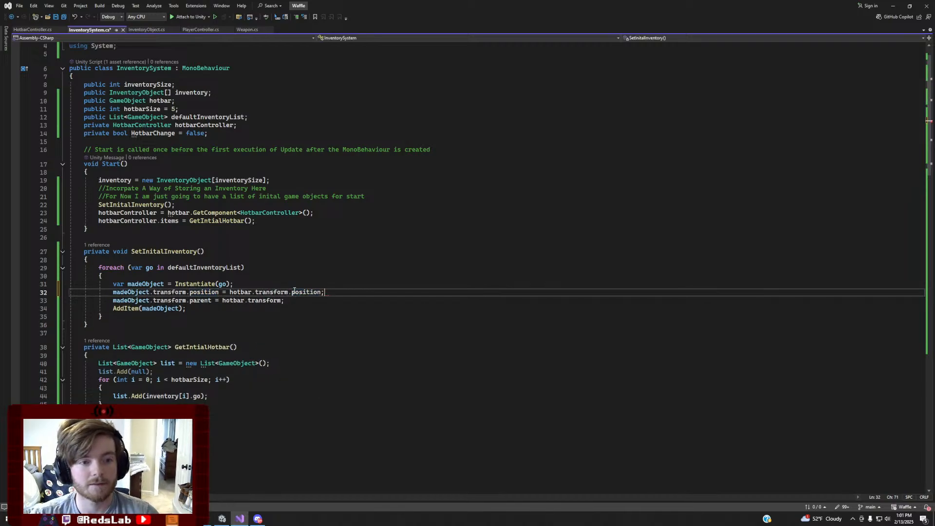
key("ctrl+s")
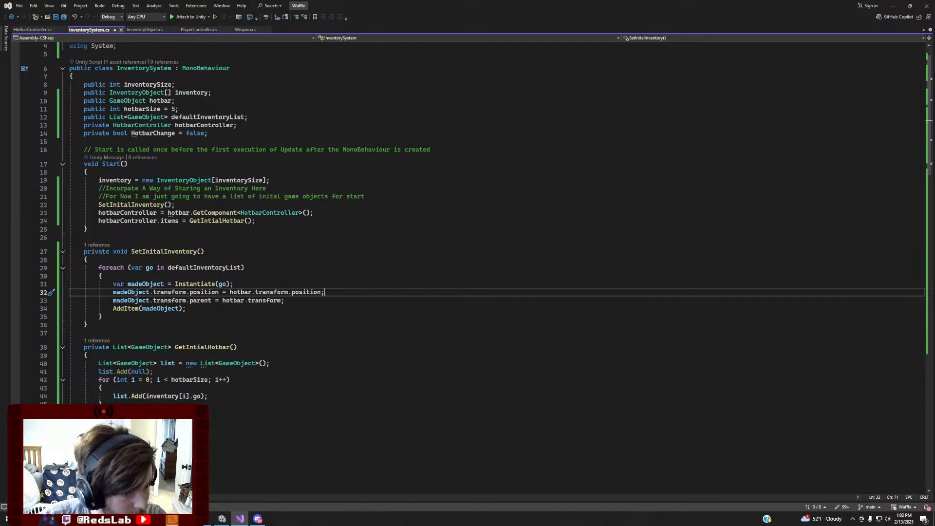
mouse_move(221, 519)
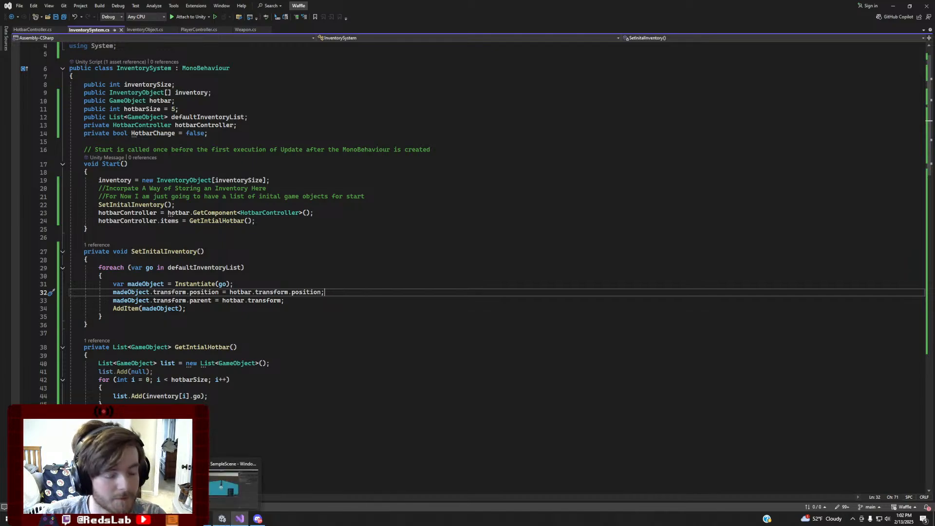
Below the parent assignment, add "madeObject.gameObject.SetActive(false);" to deactivate the new object, and save the script
left_click(303, 300)
key("Return")
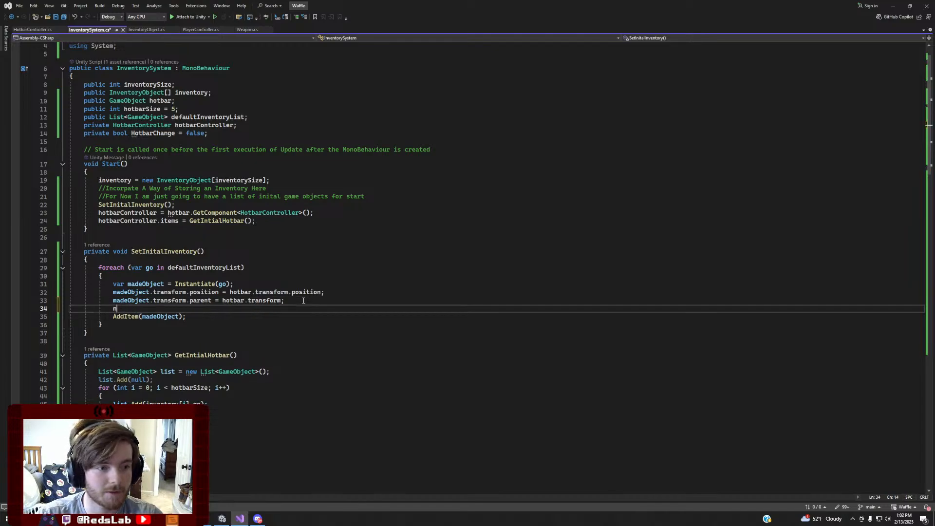
type("made")
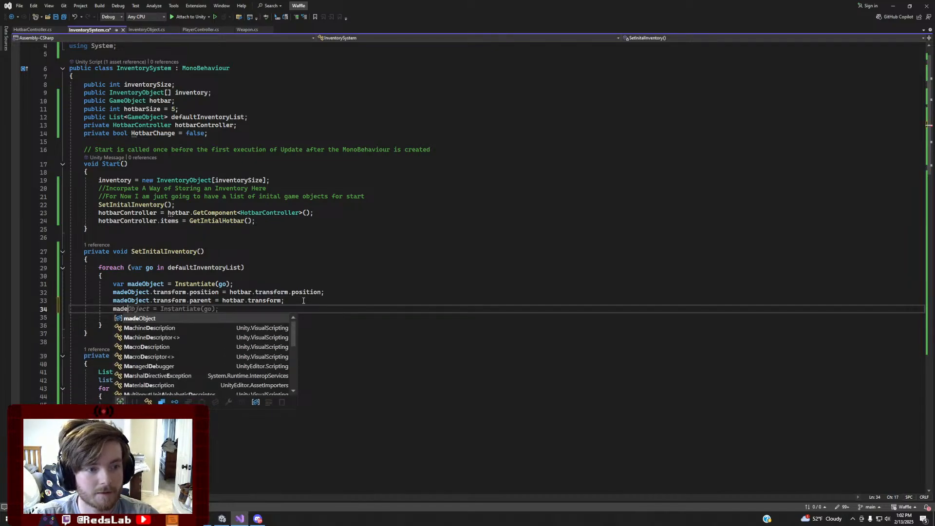
type("Object.E")
key("BackSpace")
type("g")
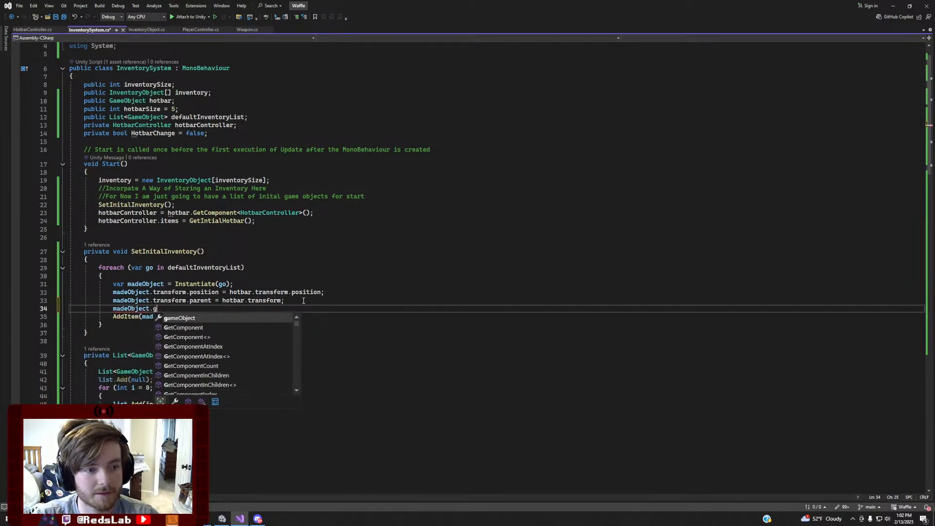
type("ameObject.SetActive(false);")
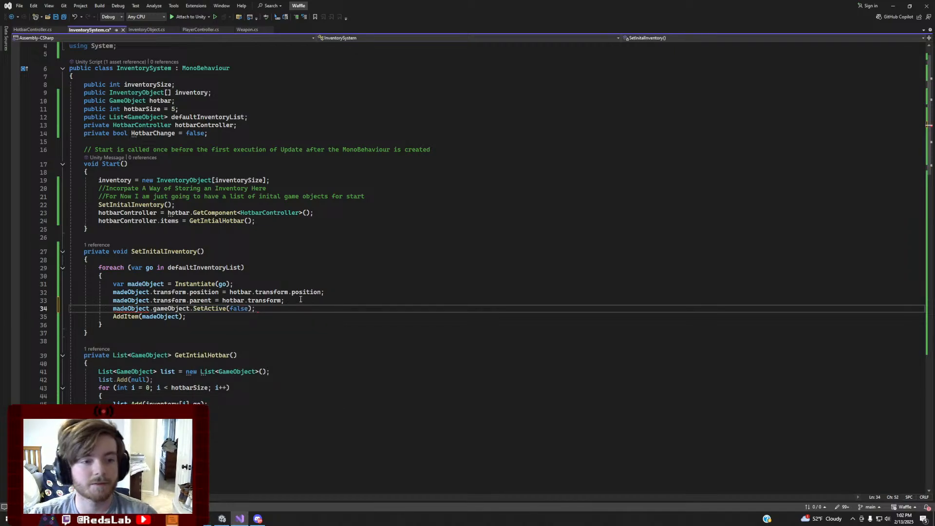
key("ctrl+s")
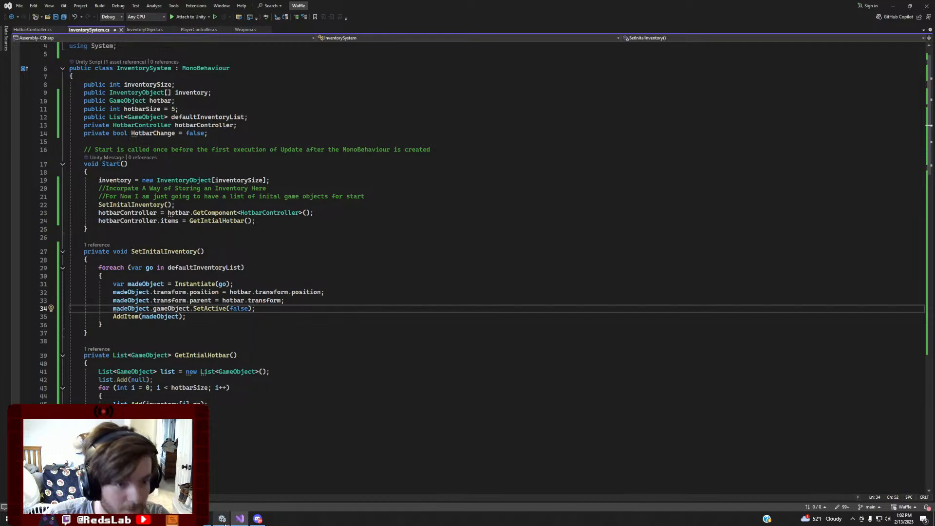
Switch to Unity and enter Play mode to test the updated inventory script
mouse_move(222, 519)
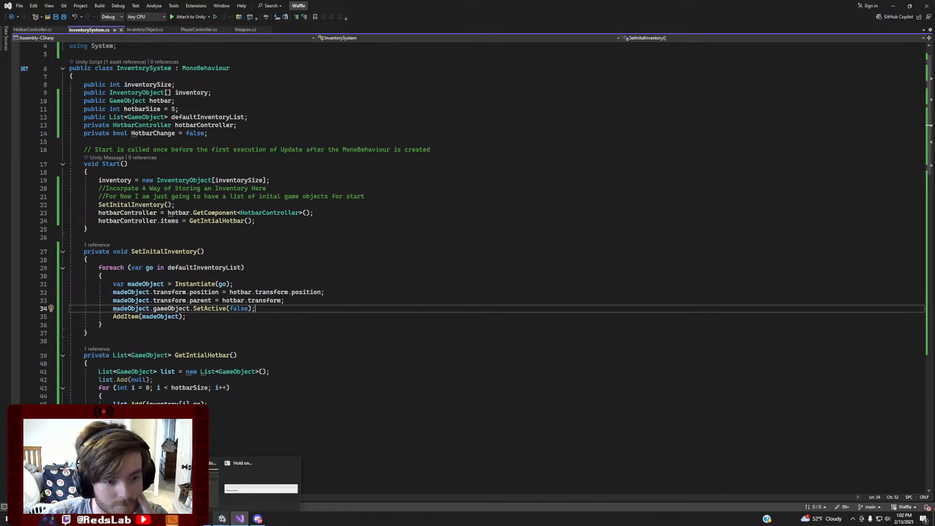
left_click(222, 519)
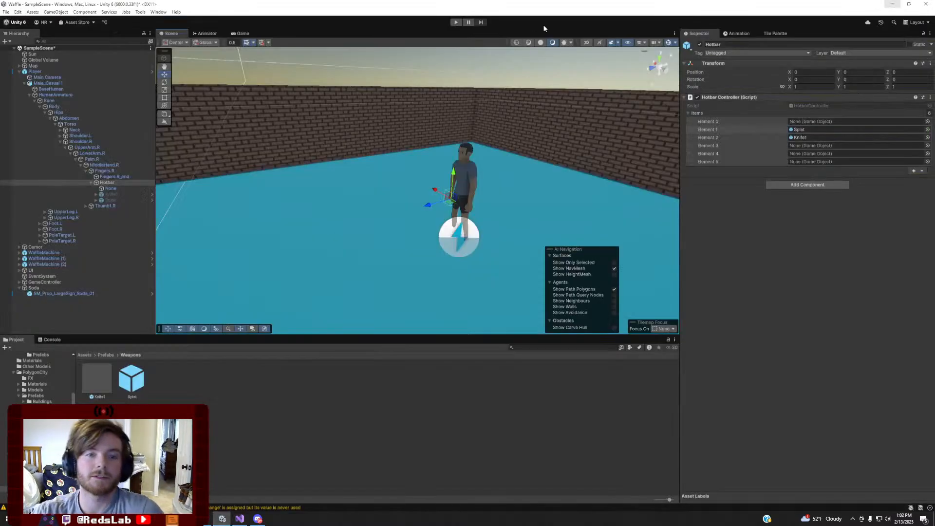
left_click(455, 22)
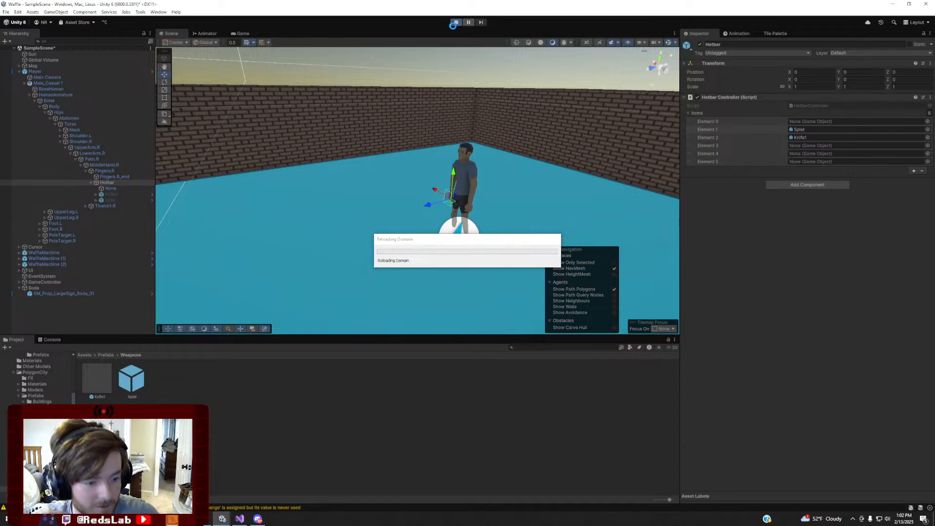